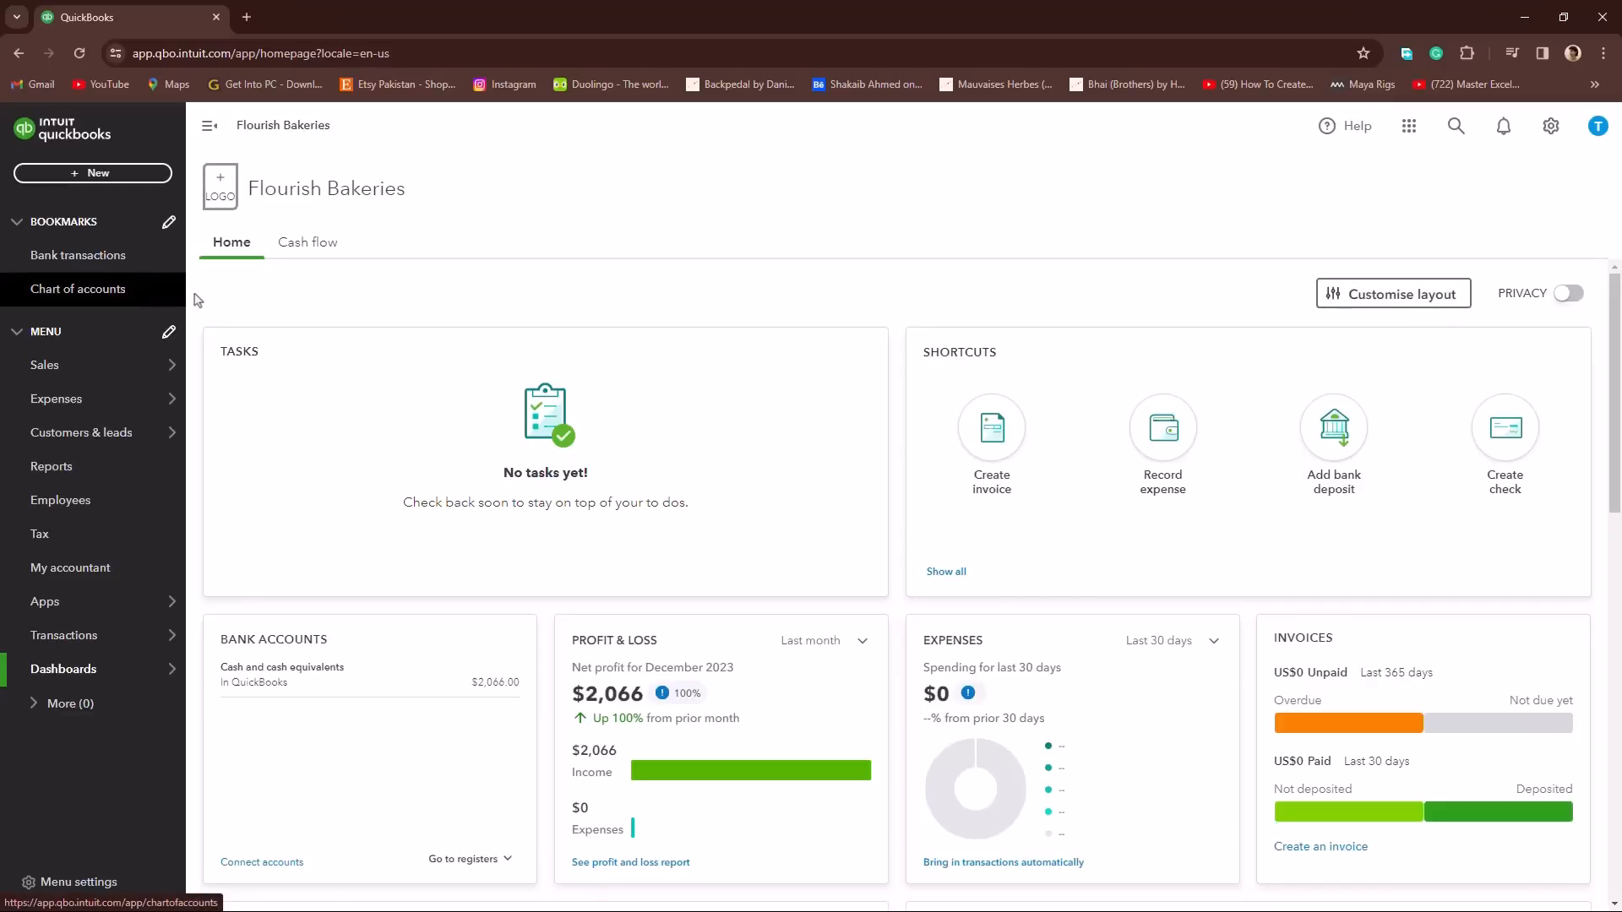
Step: Open the chart of accounts in a separate browser tab, view it, and return to the homepage tab
right_click(149, 290)
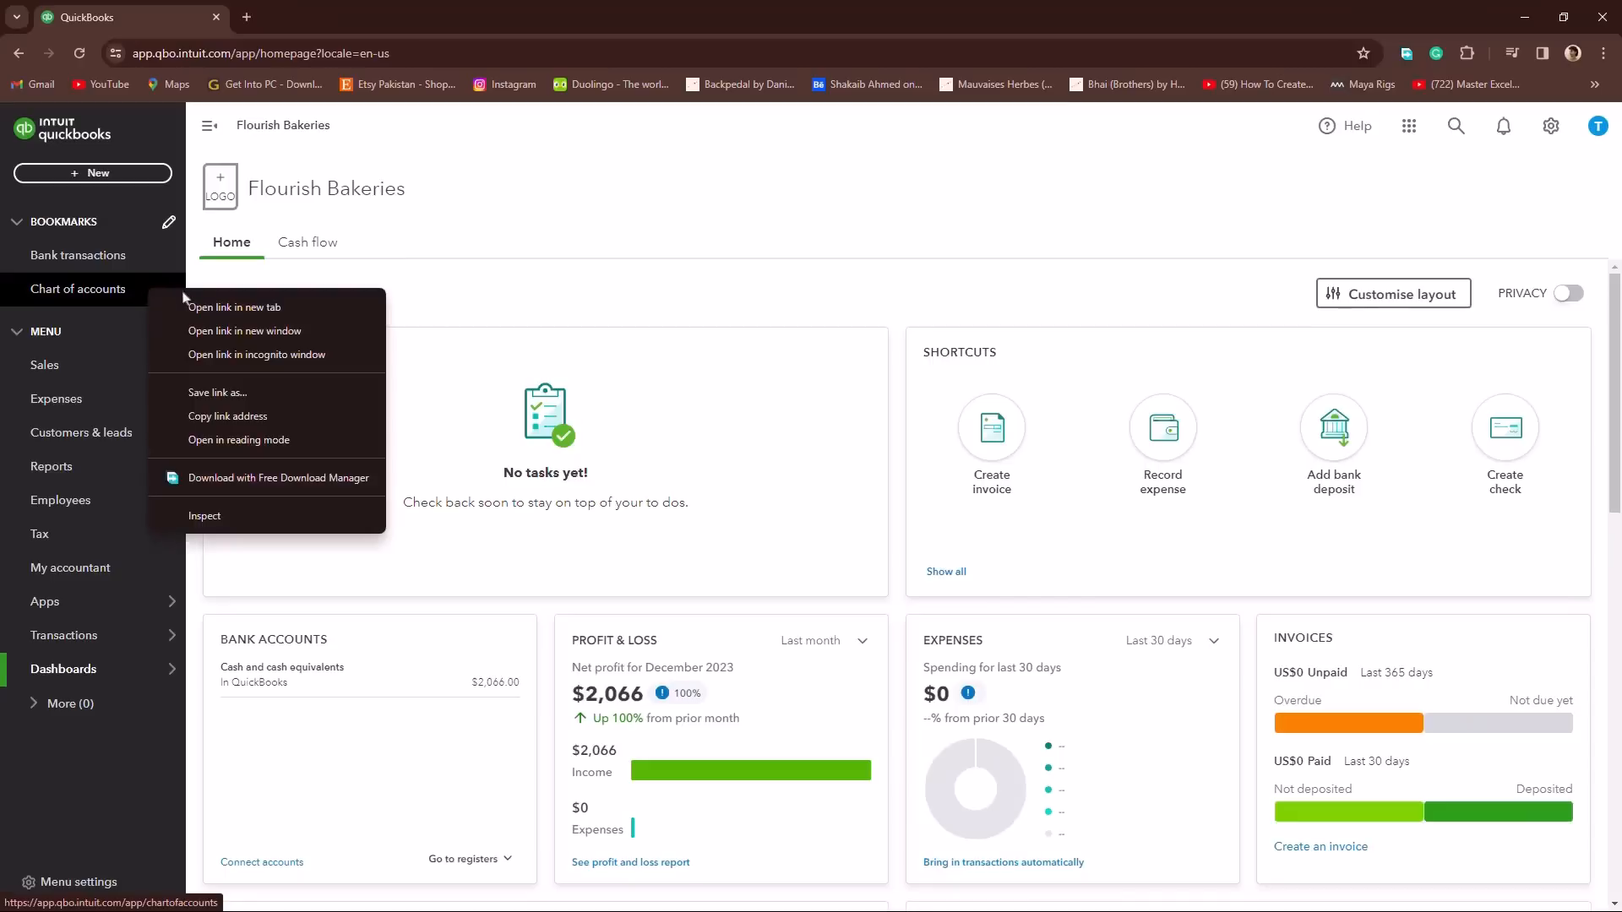
left_click(206, 307)
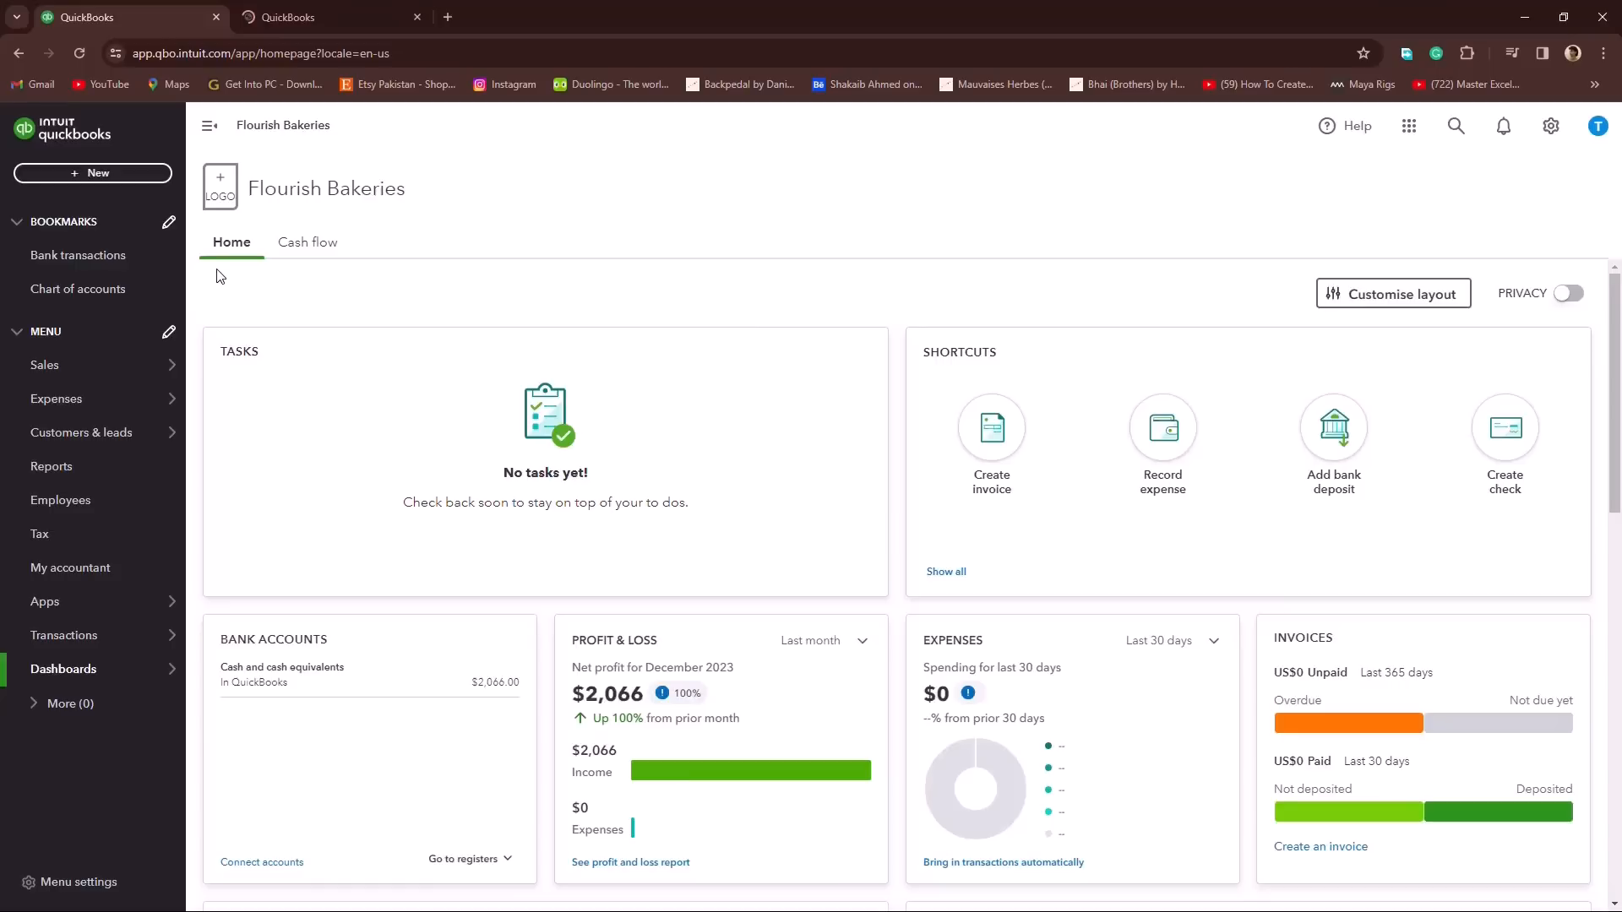
right_click(150, 290)
left_click(208, 308)
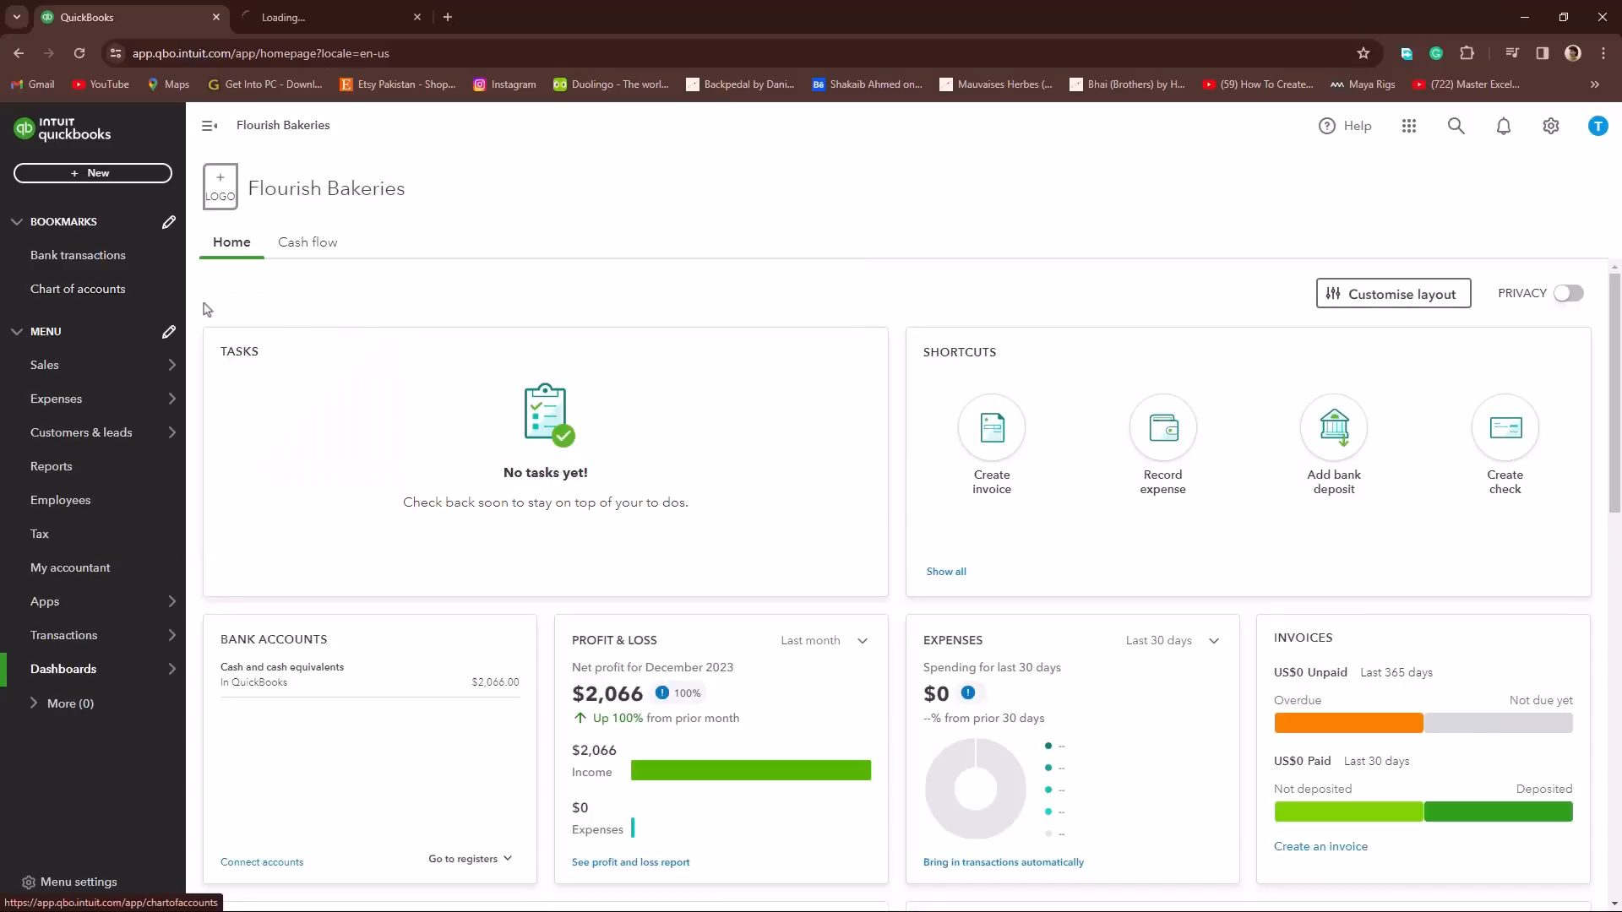
left_click(305, 30)
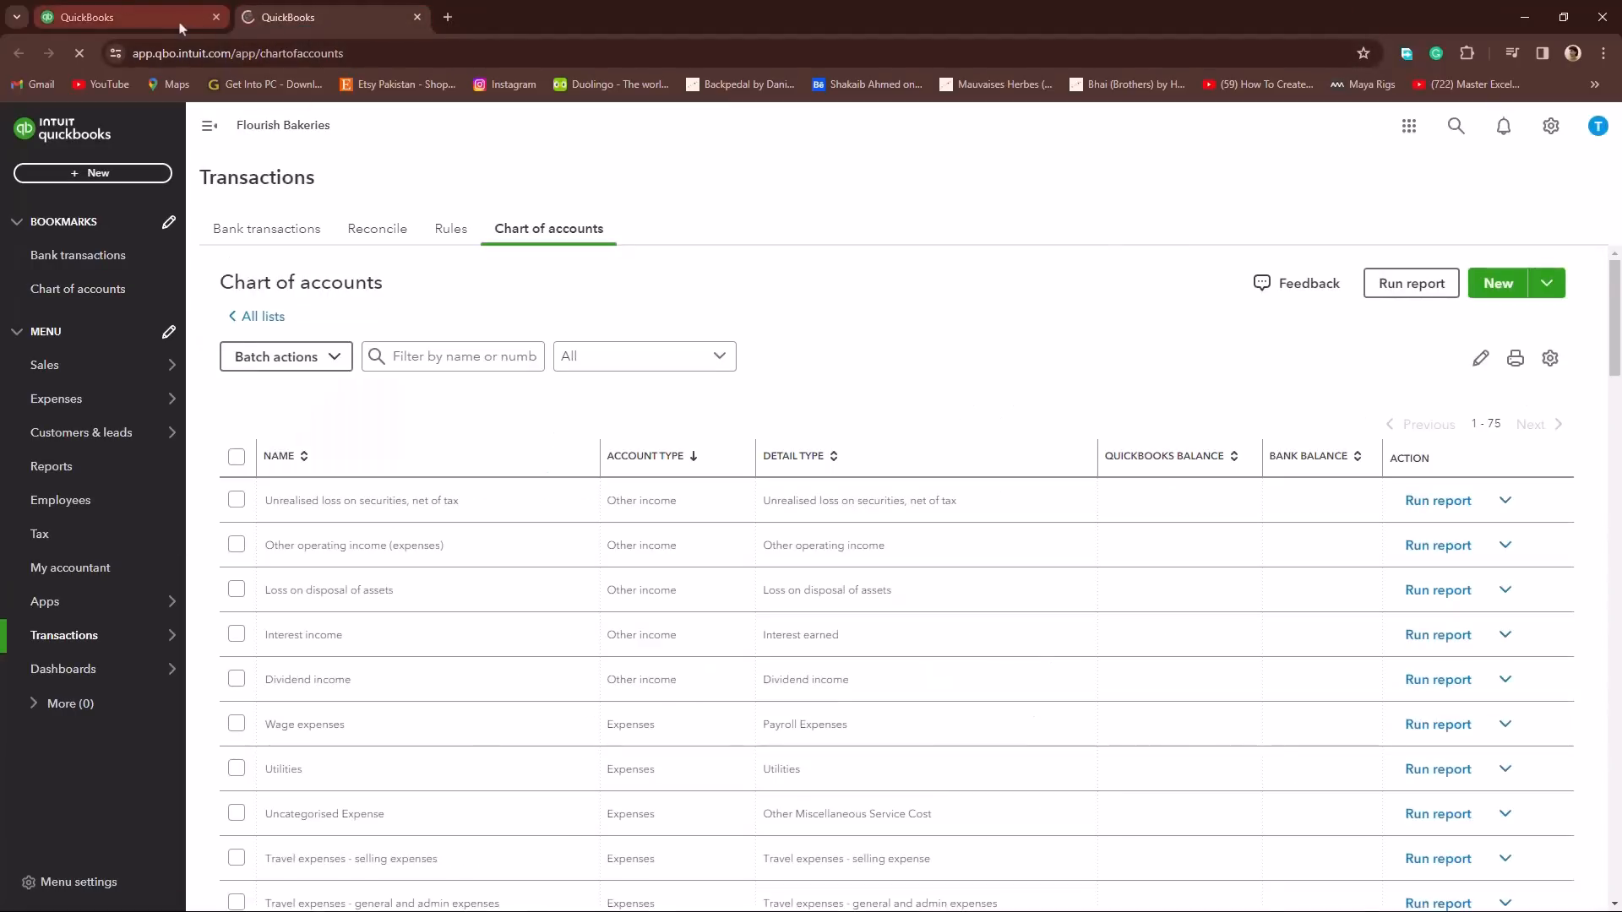
left_click(180, 28)
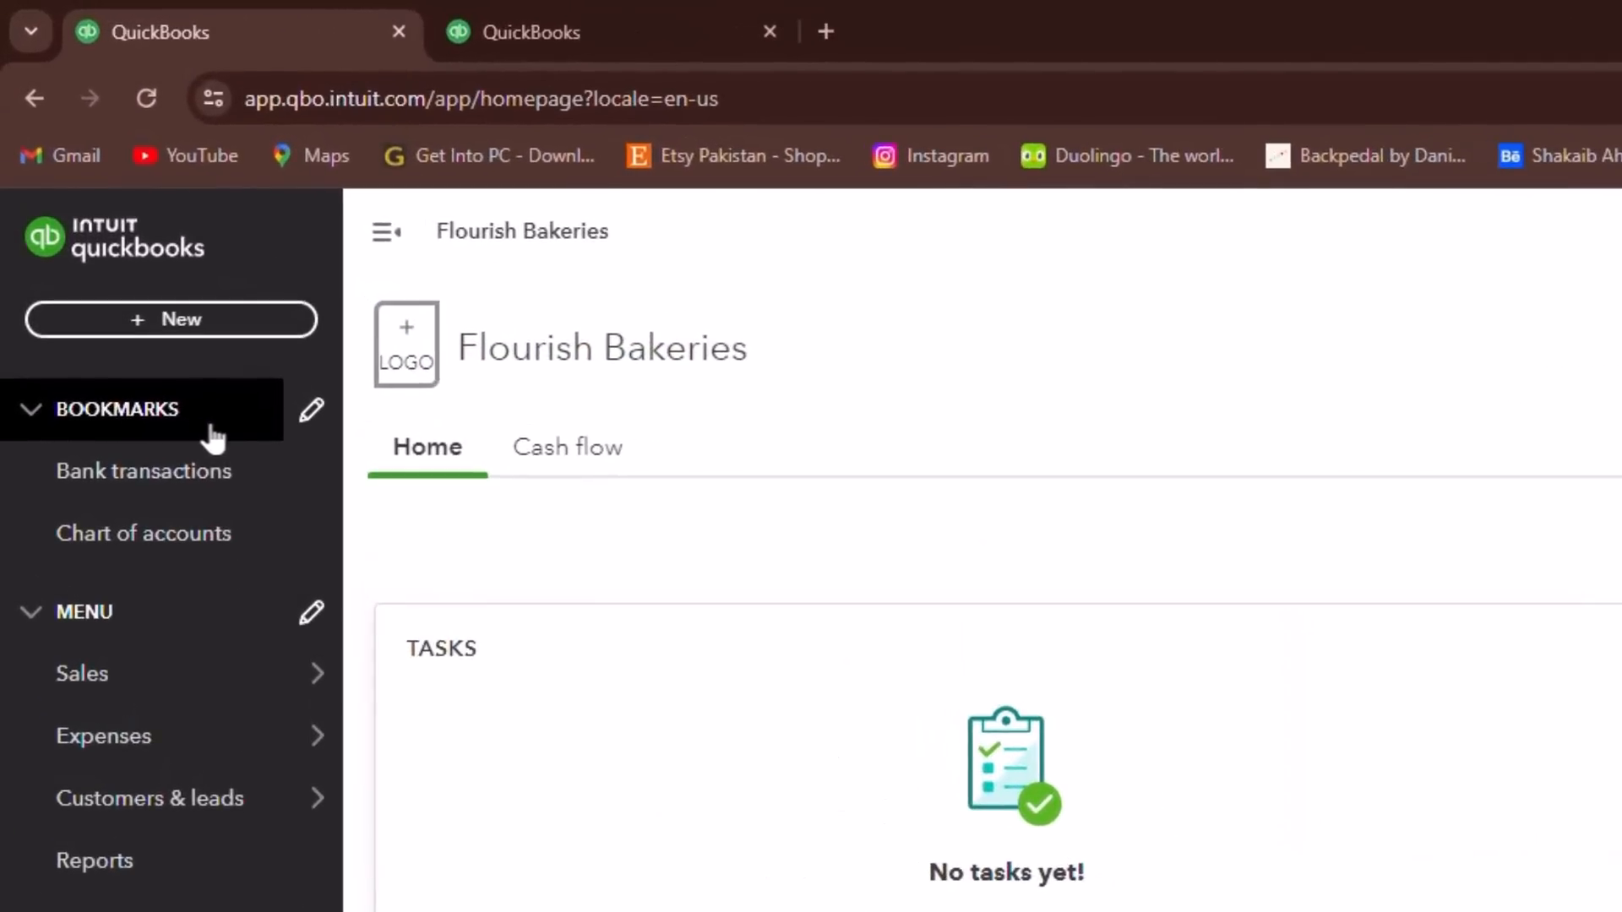
Step: Review the bookmark customisation and save it, and check the menu customisation without changing anything
left_click(310, 414)
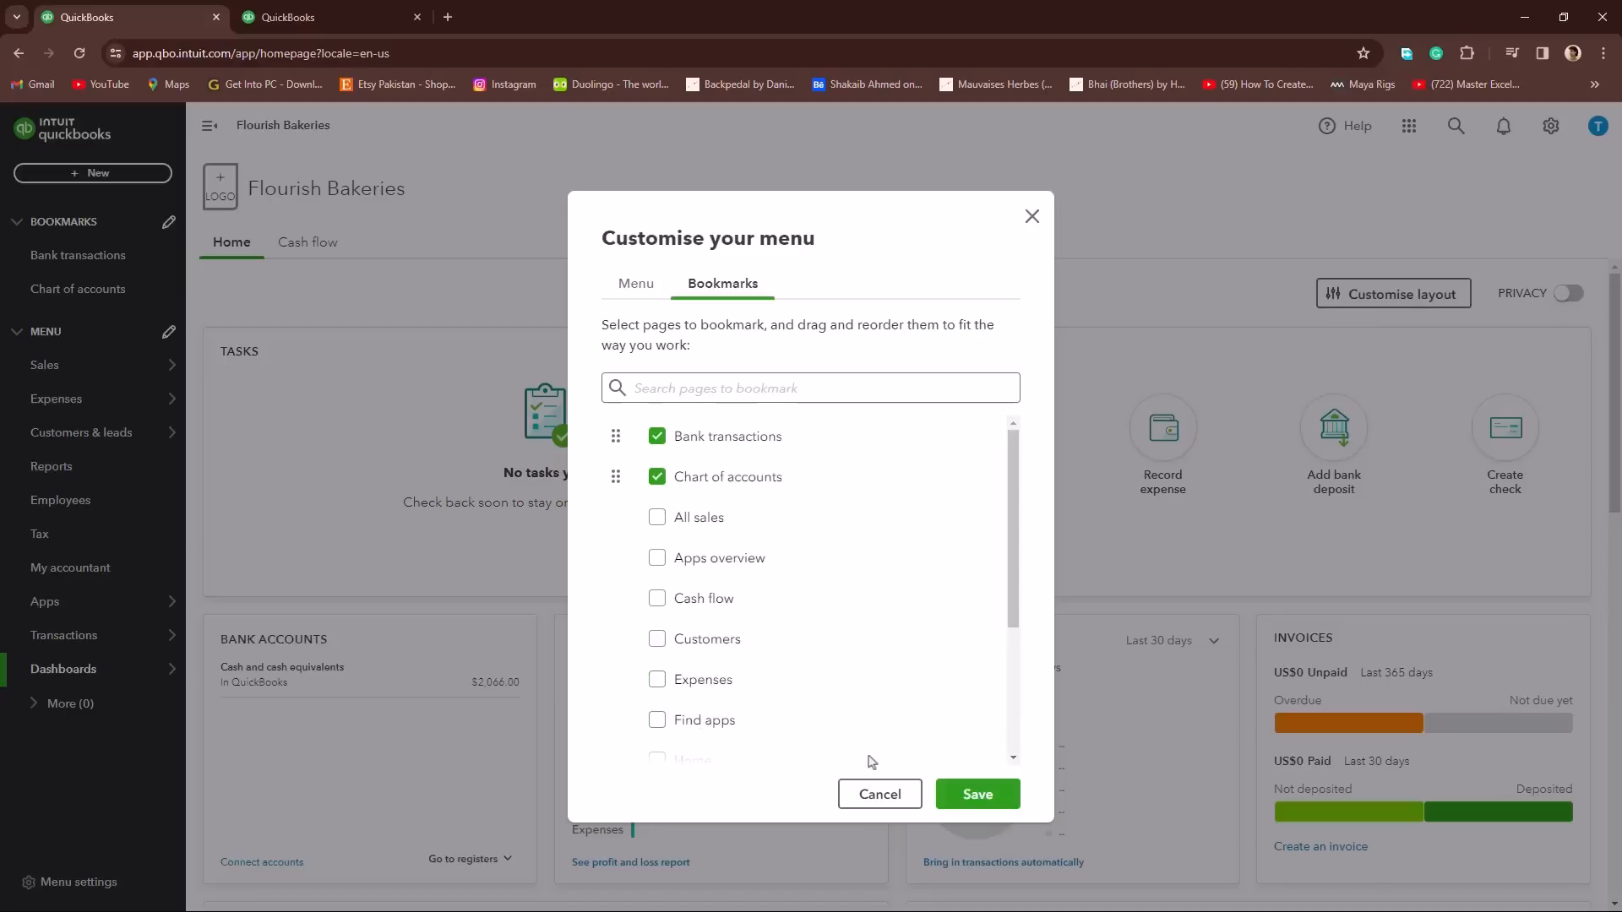
left_click(961, 807)
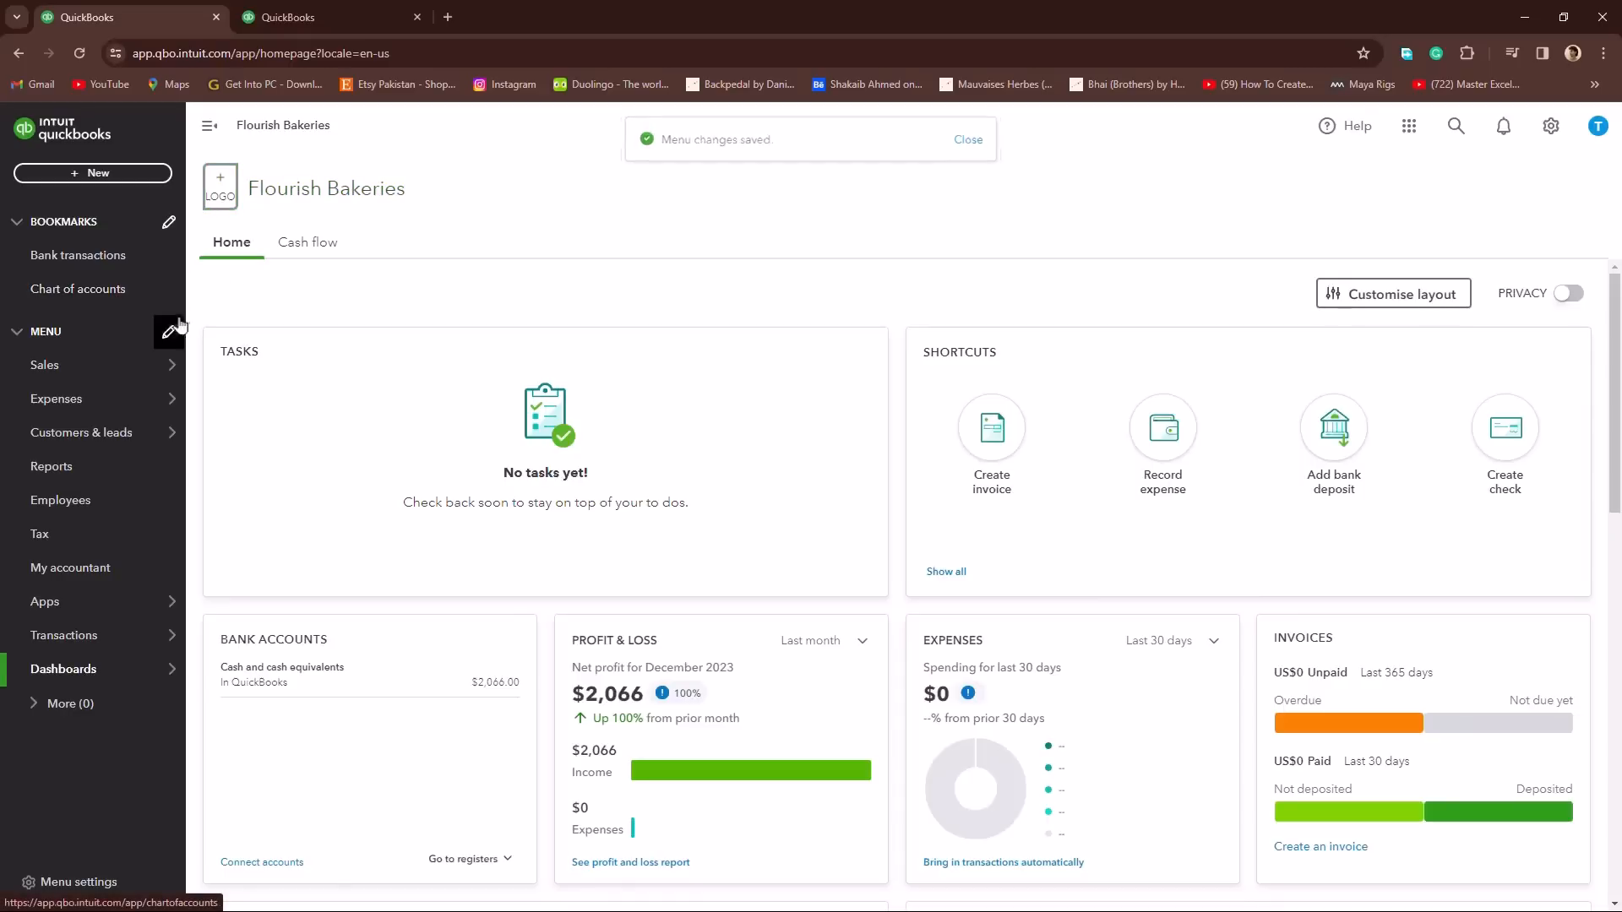
mouse_move(115, 450)
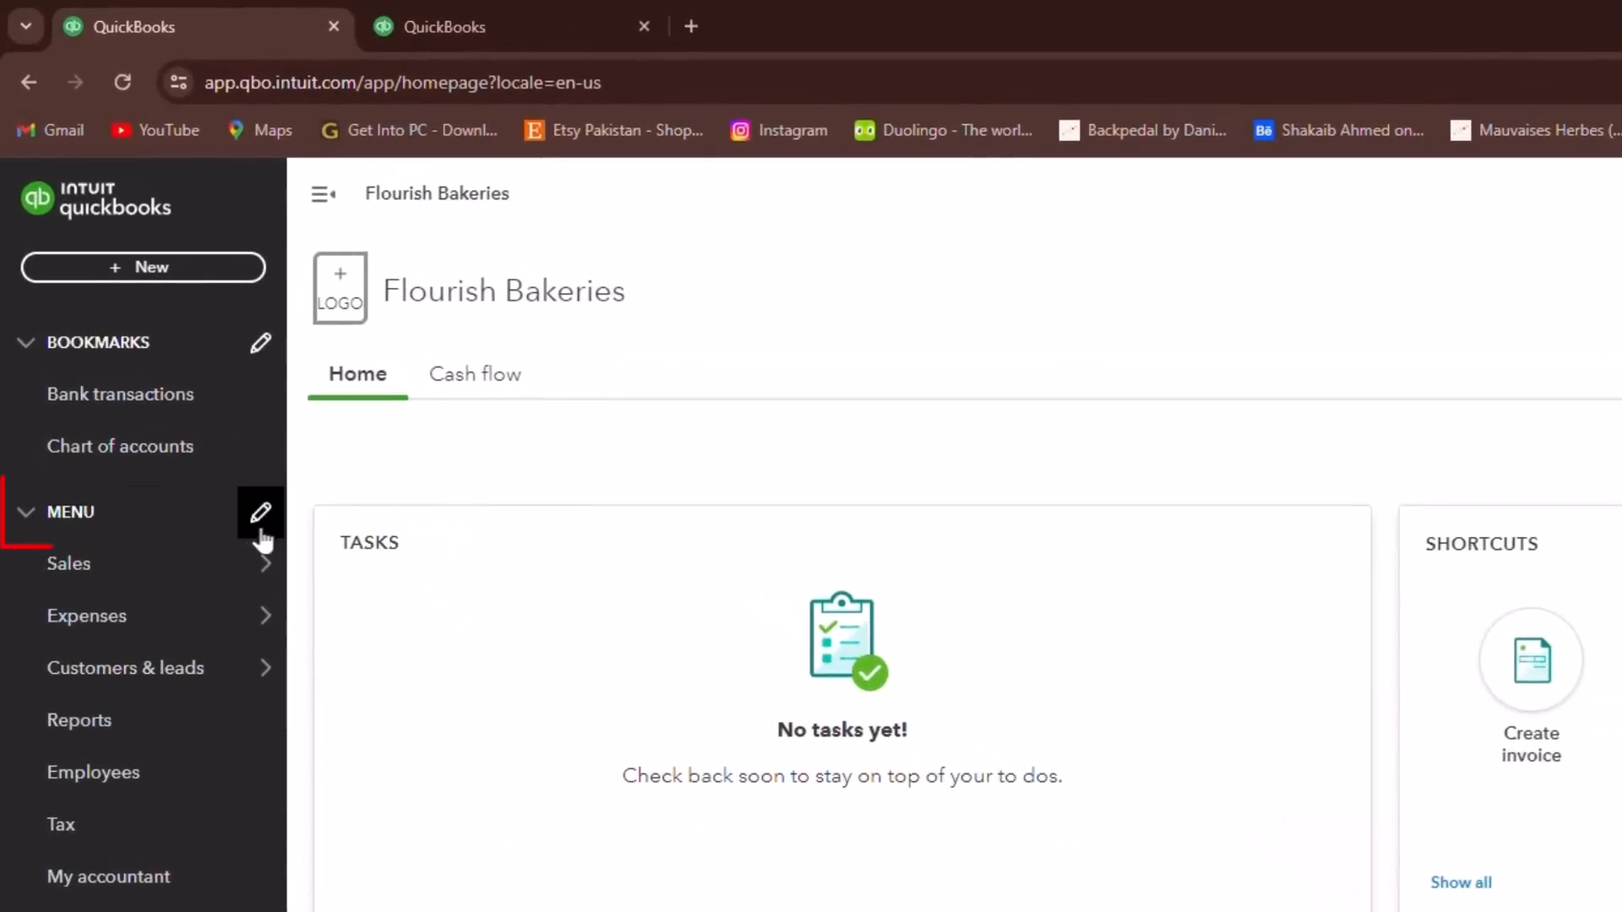
left_click(261, 516)
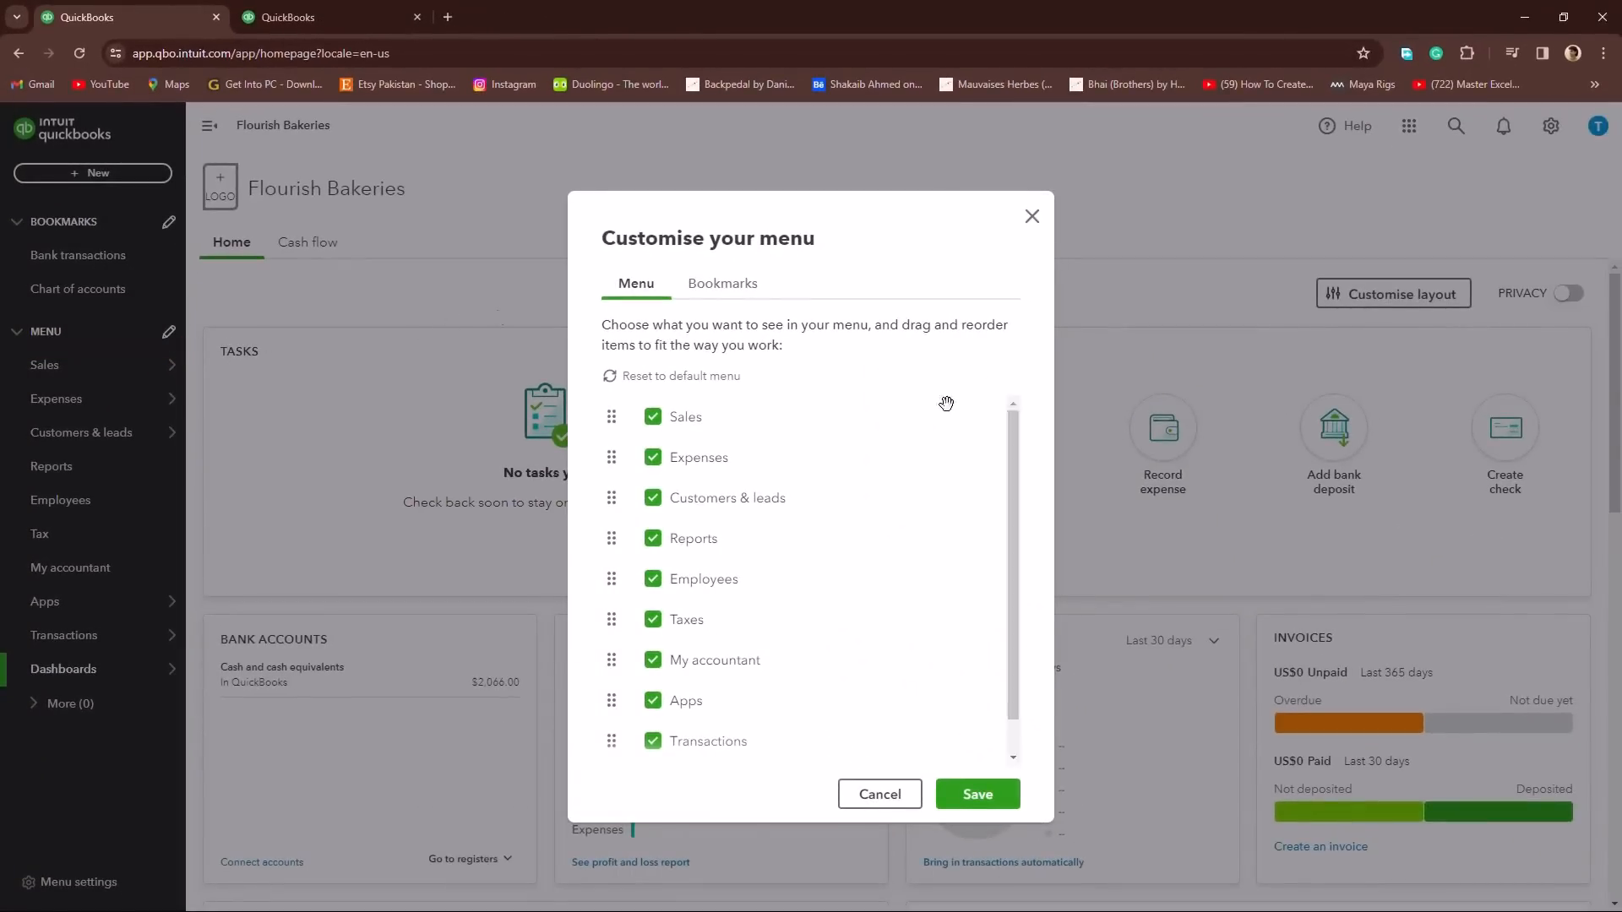
left_click(1032, 217)
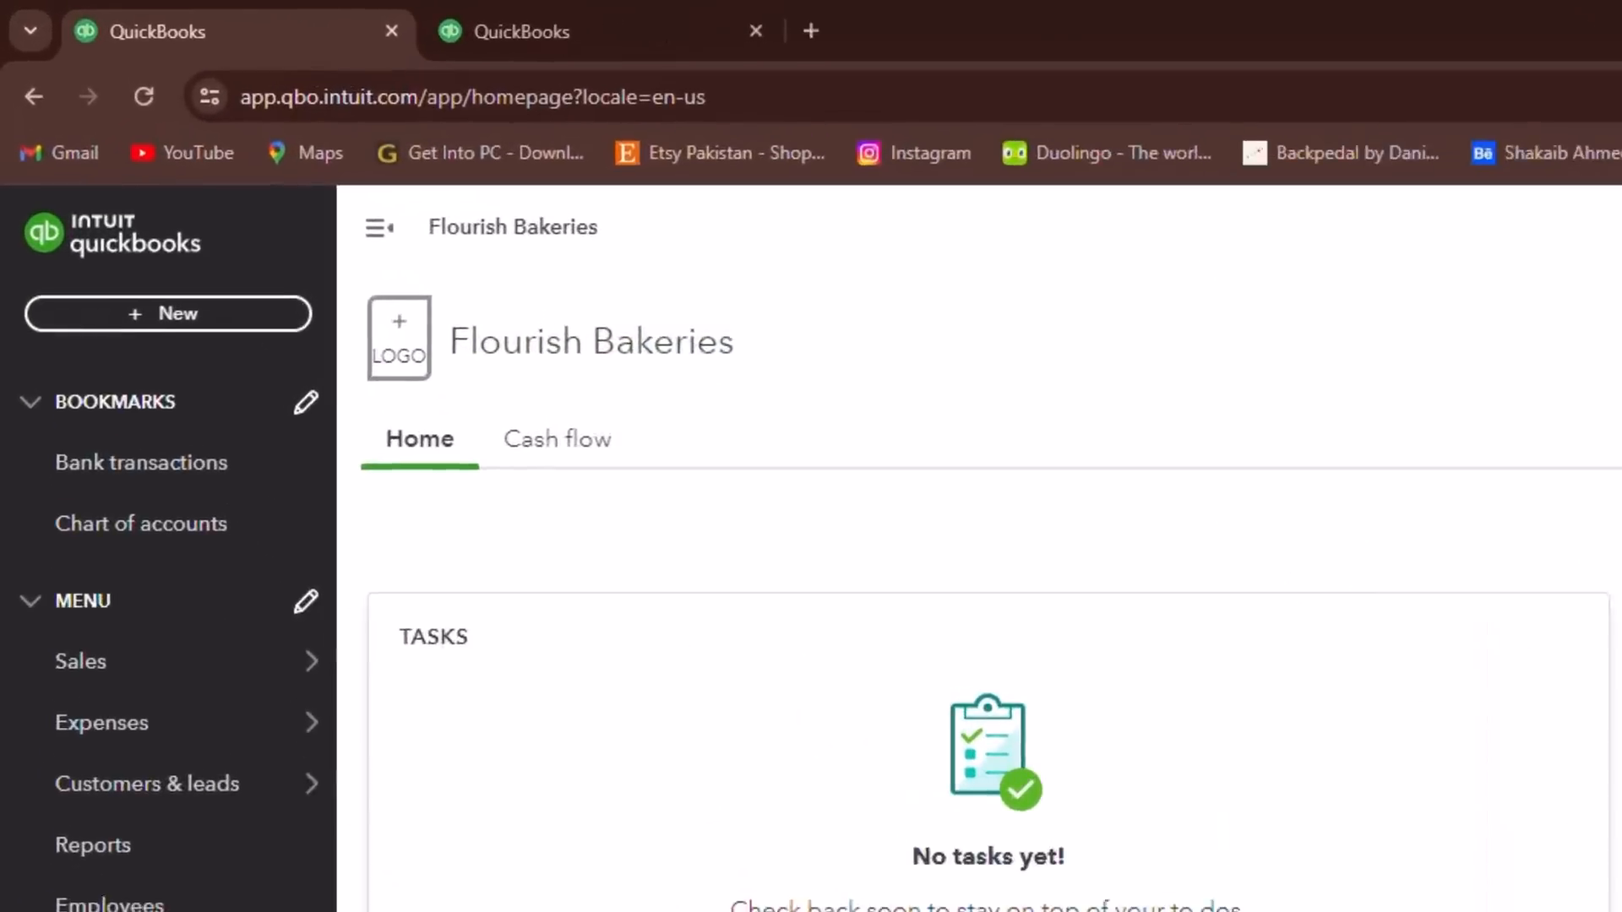
Step: View the list of new transaction types with the navigation menu expanded and again with it collapsed
left_click(238, 319)
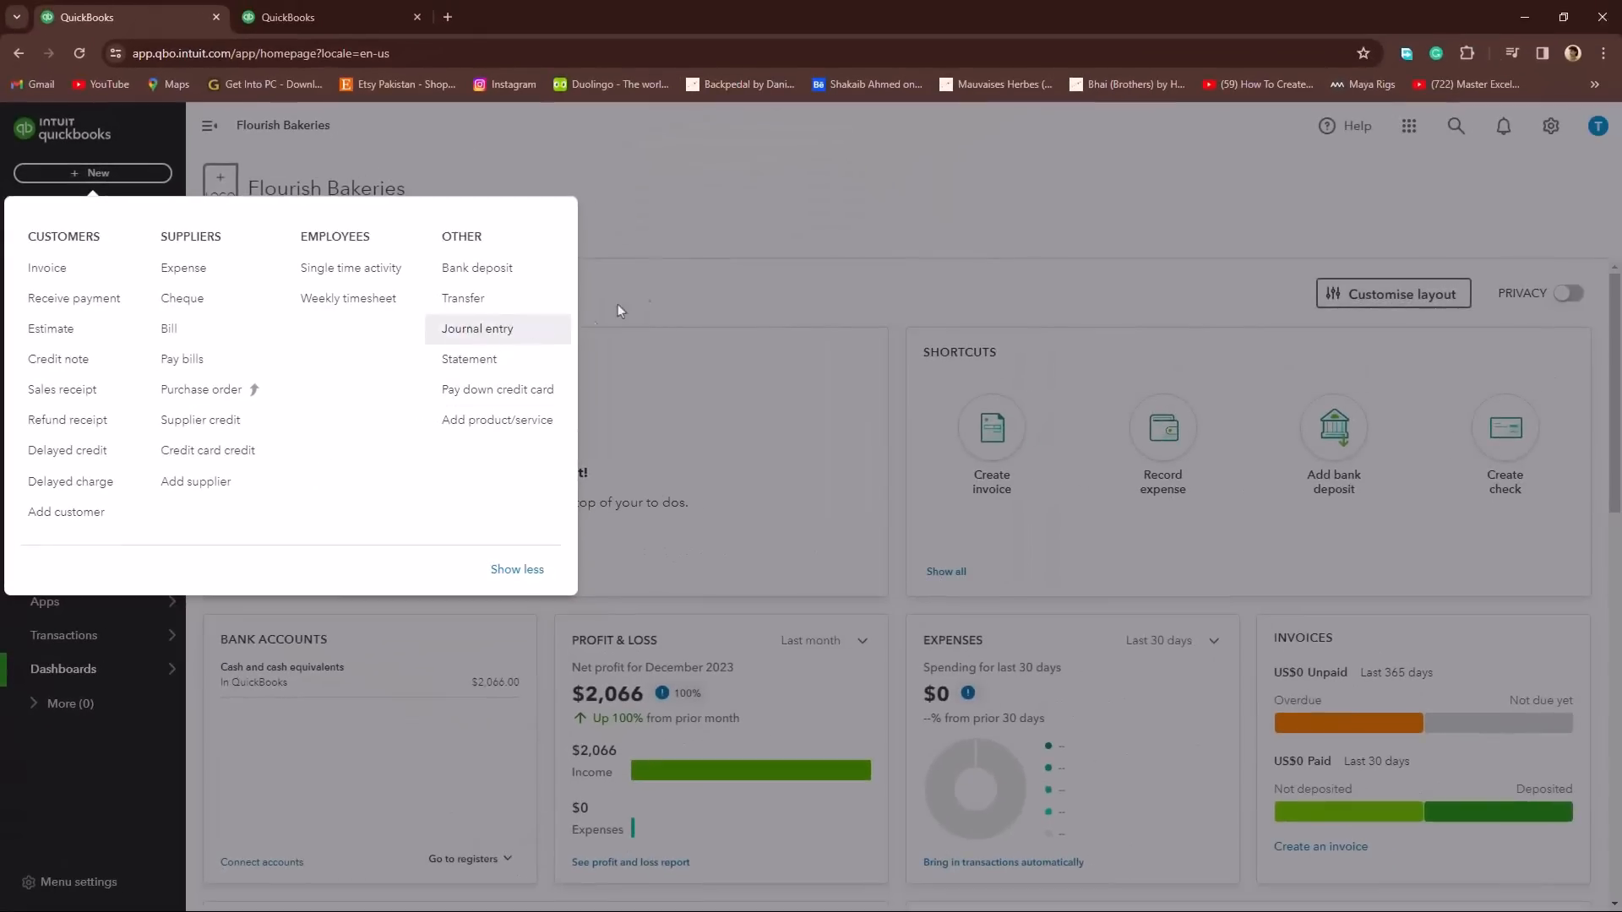
left_click(658, 282)
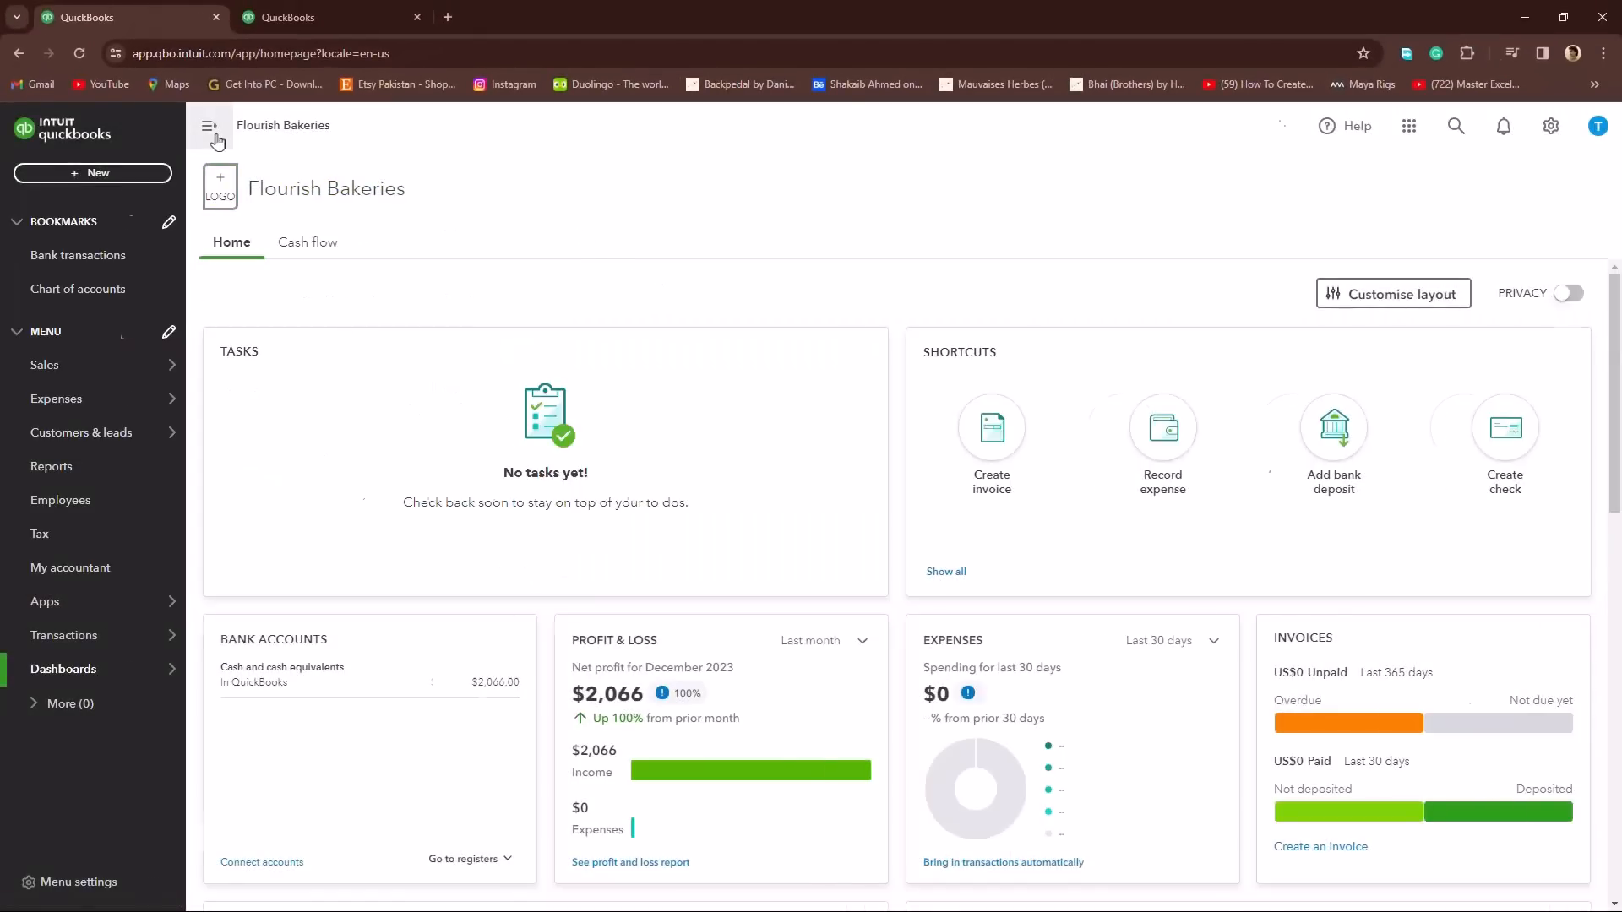
left_click(210, 126)
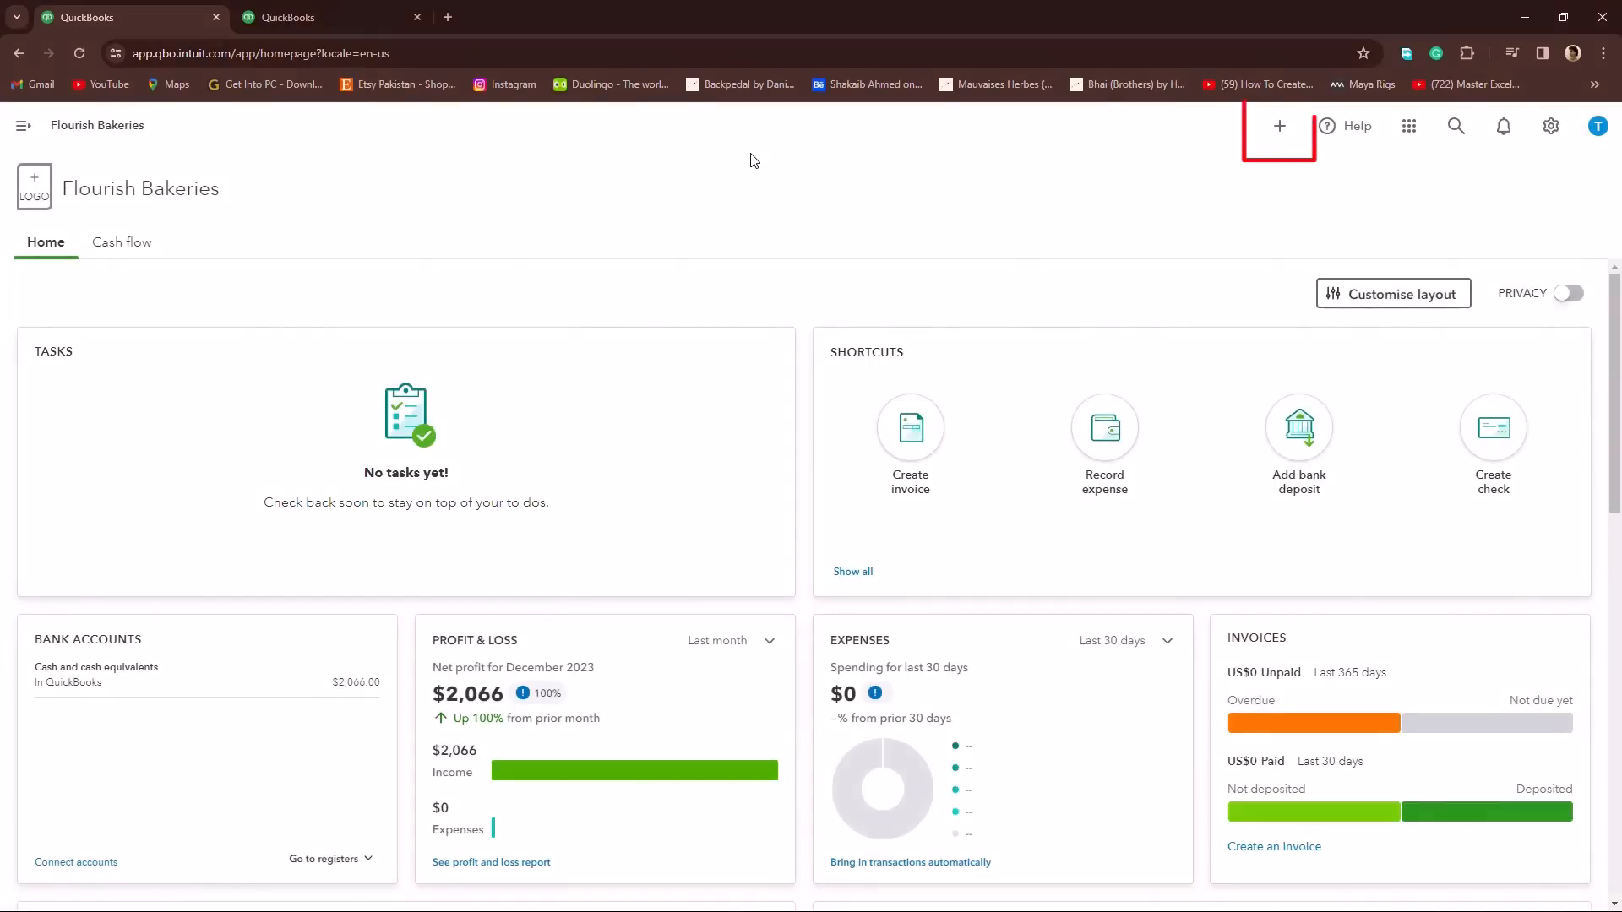
left_click(1280, 127)
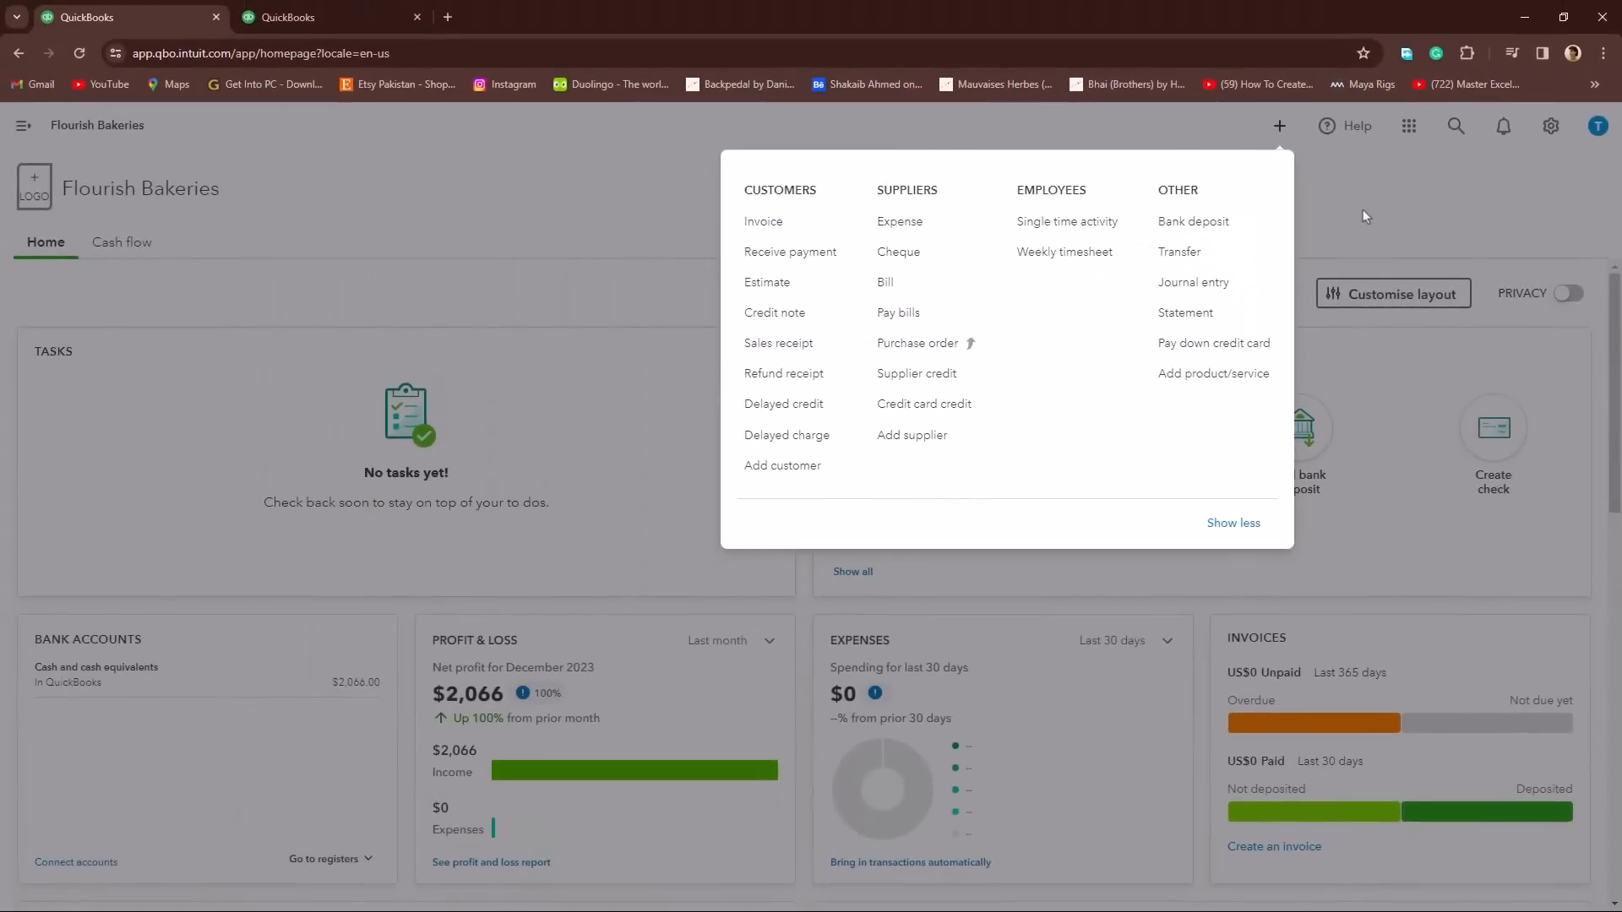
left_click(1362, 211)
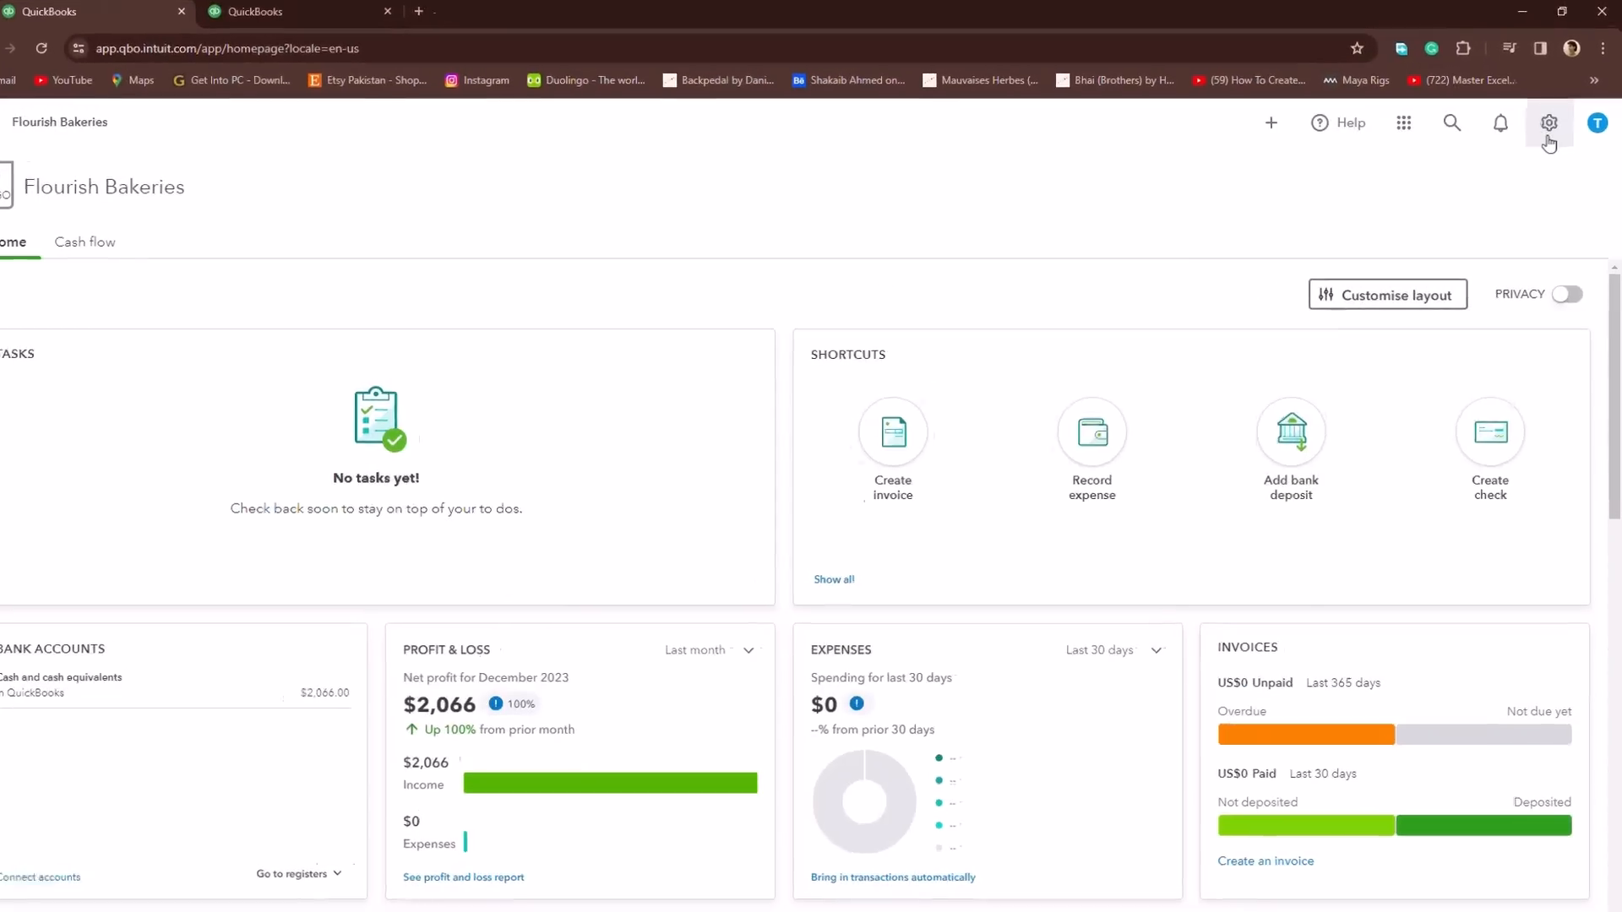
Step: Look at the settings options and bring up the full transaction search page without a search term
left_click(1551, 142)
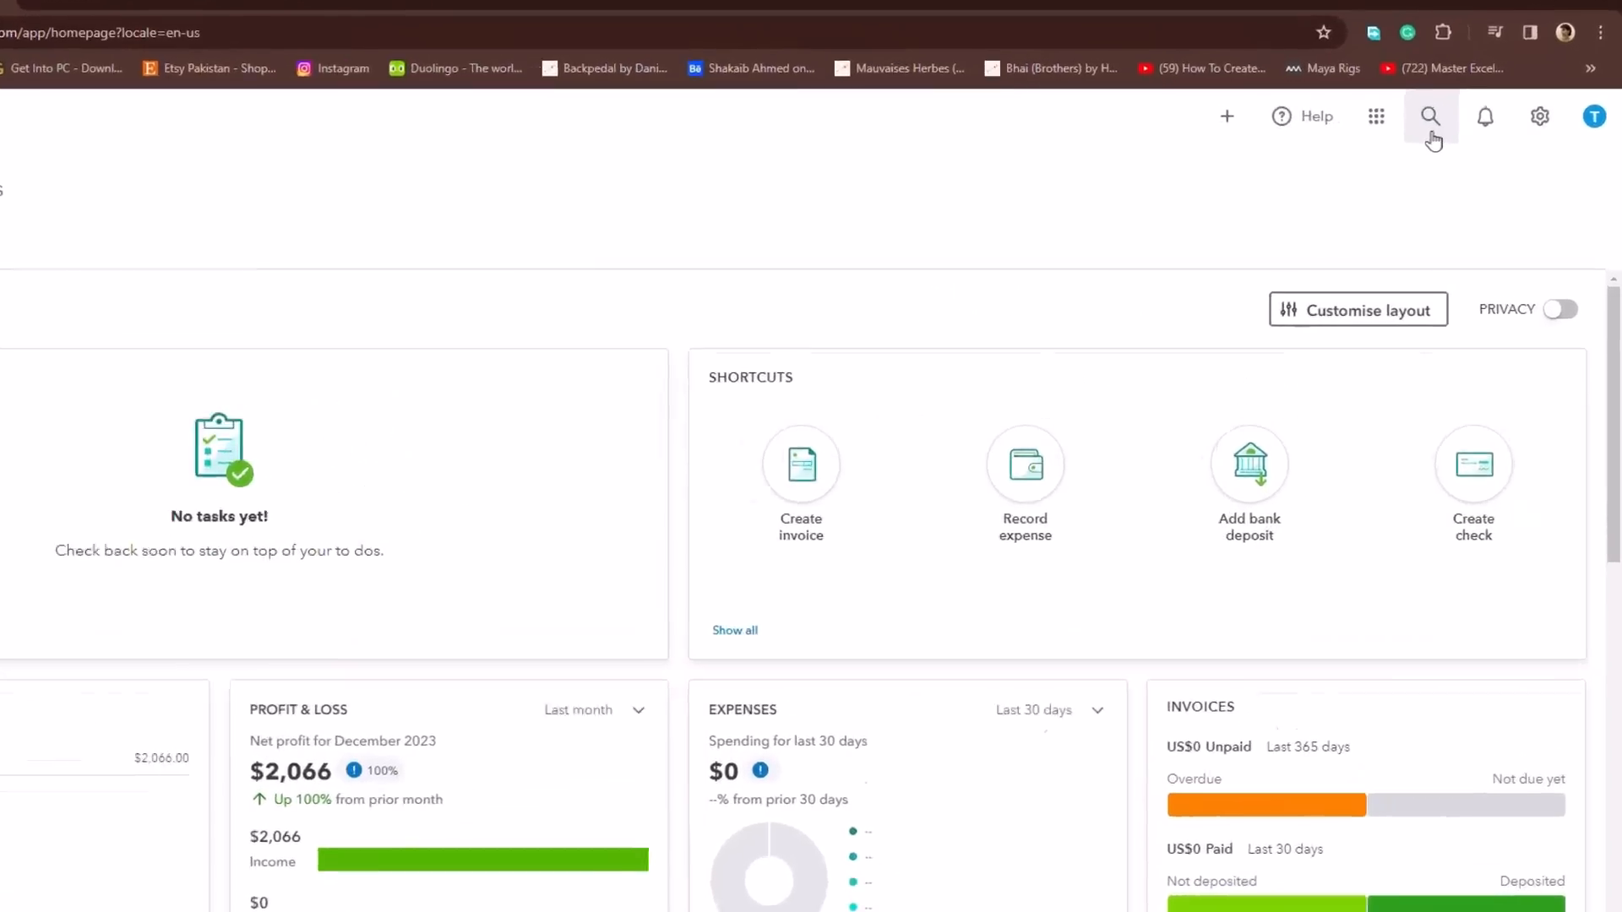
left_click(1457, 133)
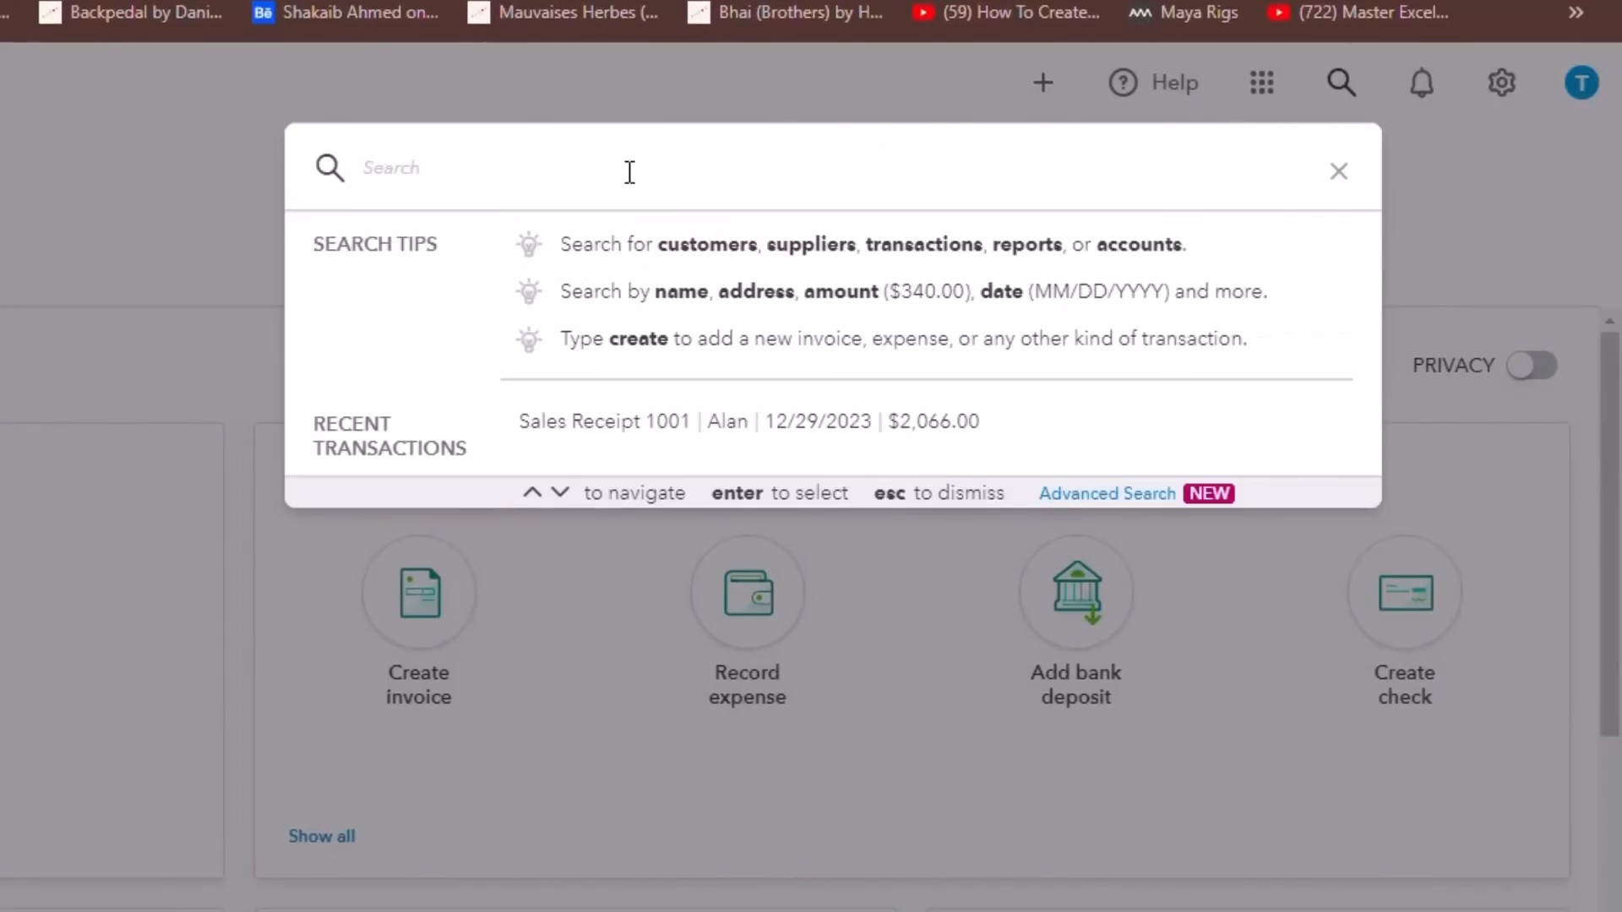
key("Return")
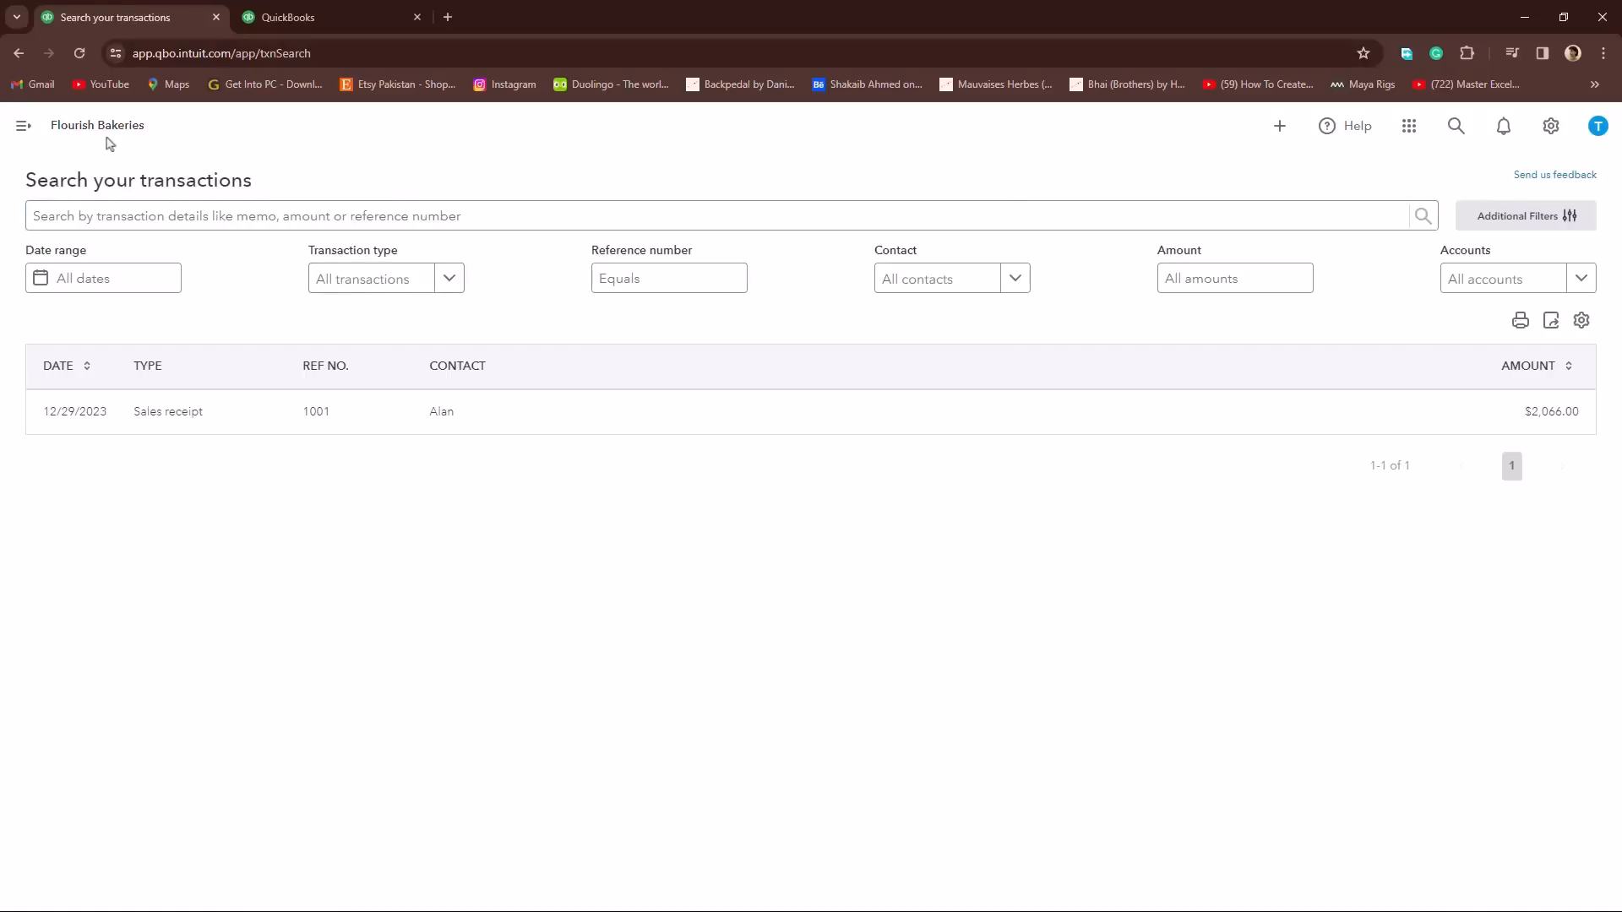
Step: Expand the navigation menu and return to the Flourish Bakeries homepage
left_click(24, 128)
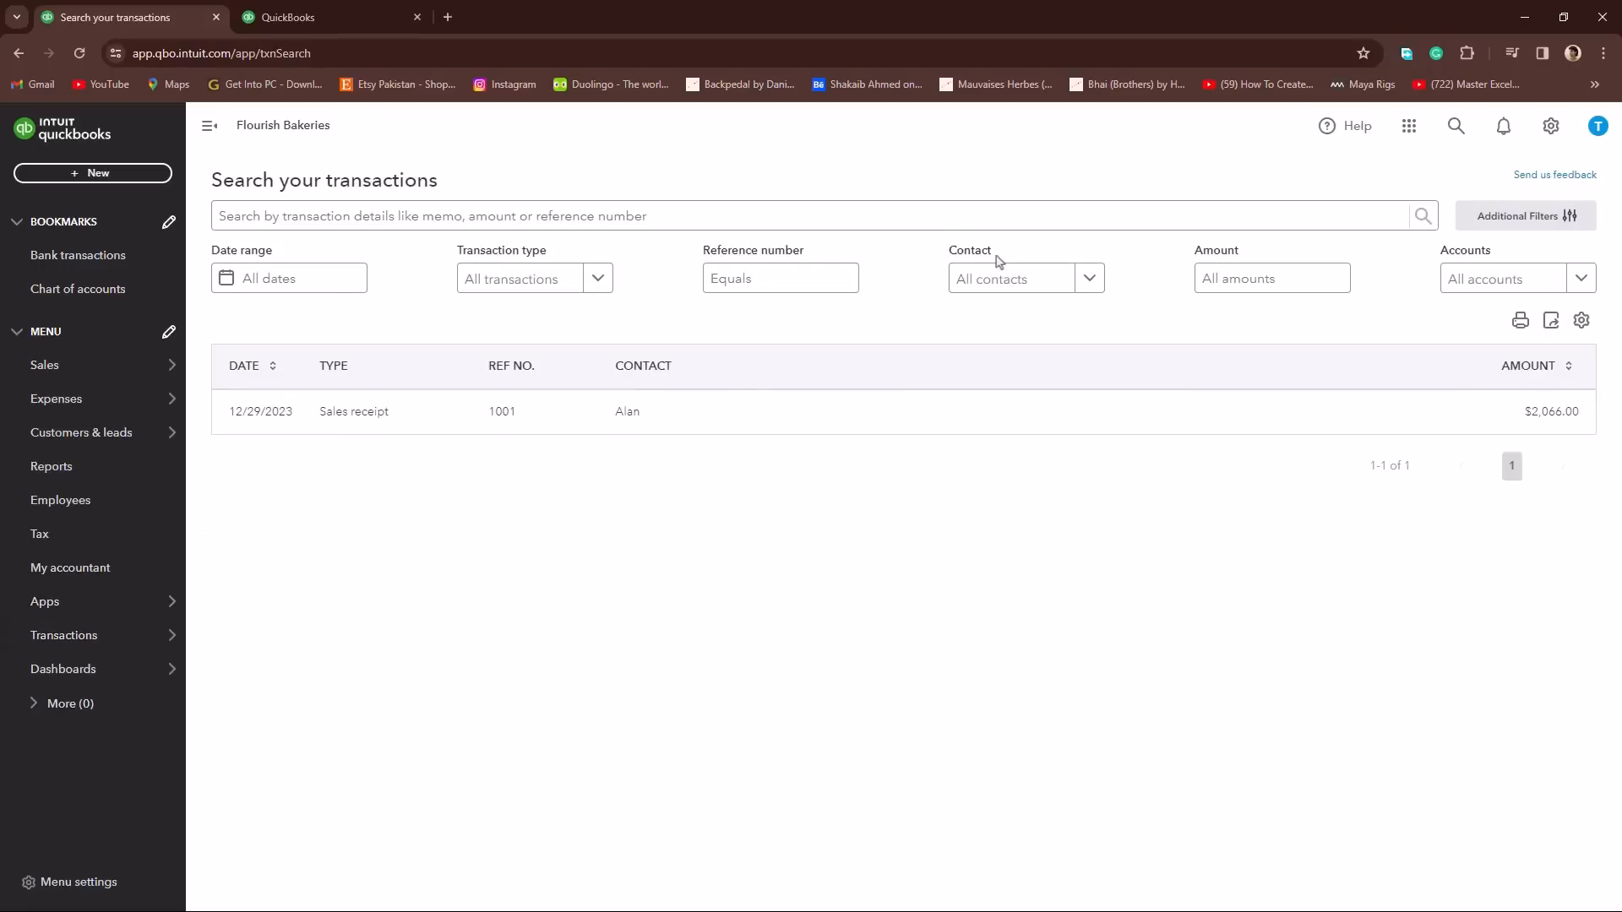
left_click(19, 54)
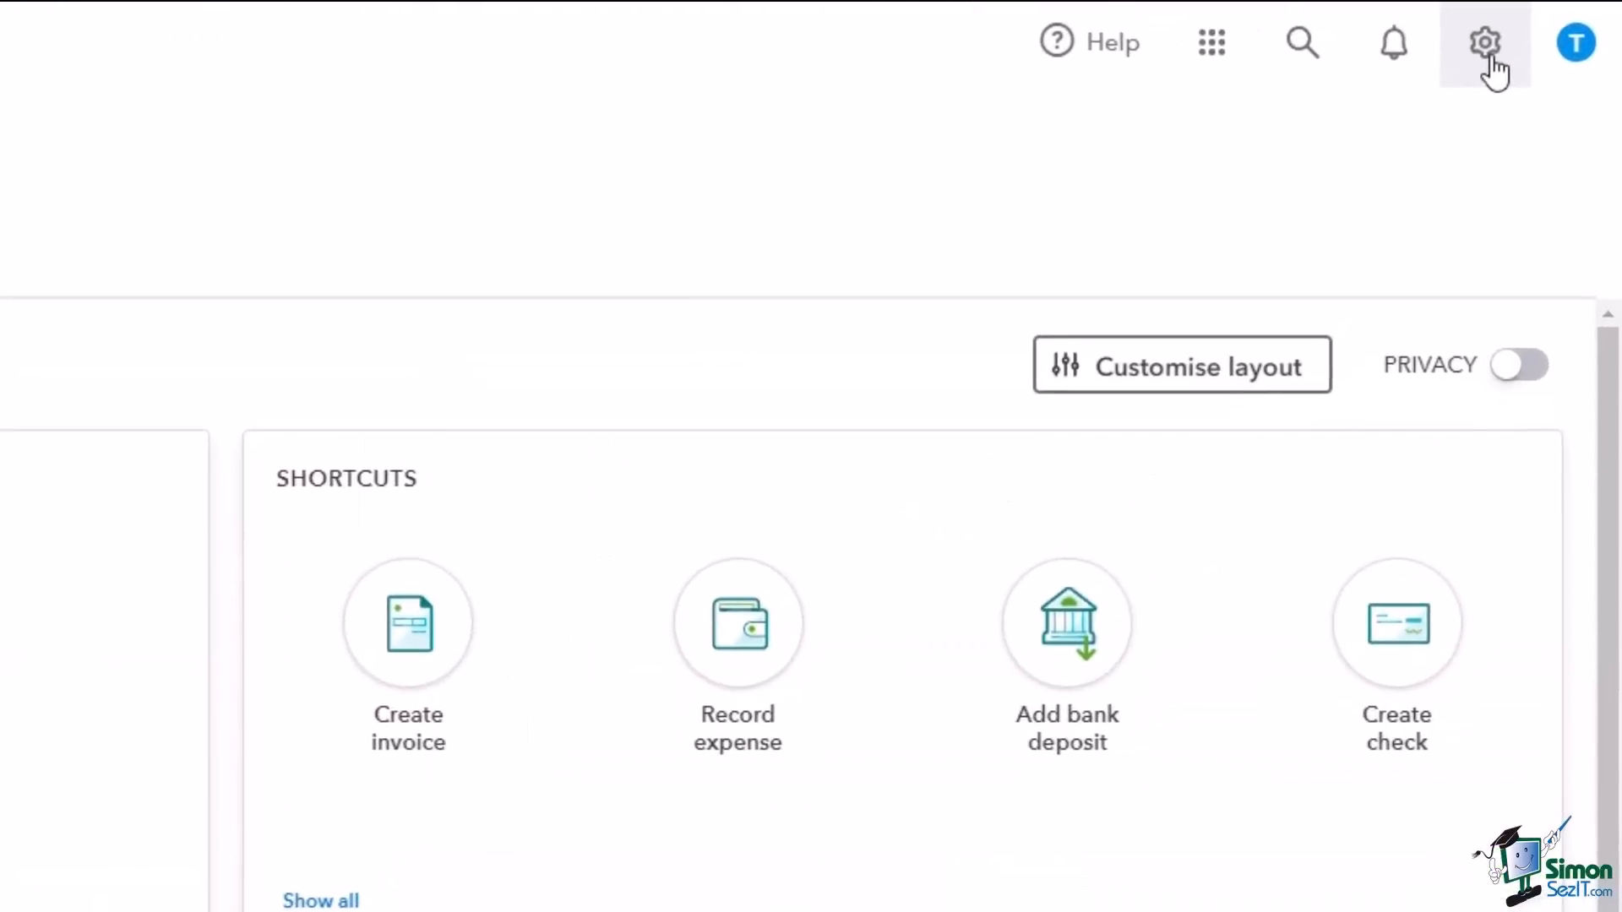
Step: Open Account and Settings for the company, through both the settings options and the company name on the homepage
left_click(1488, 50)
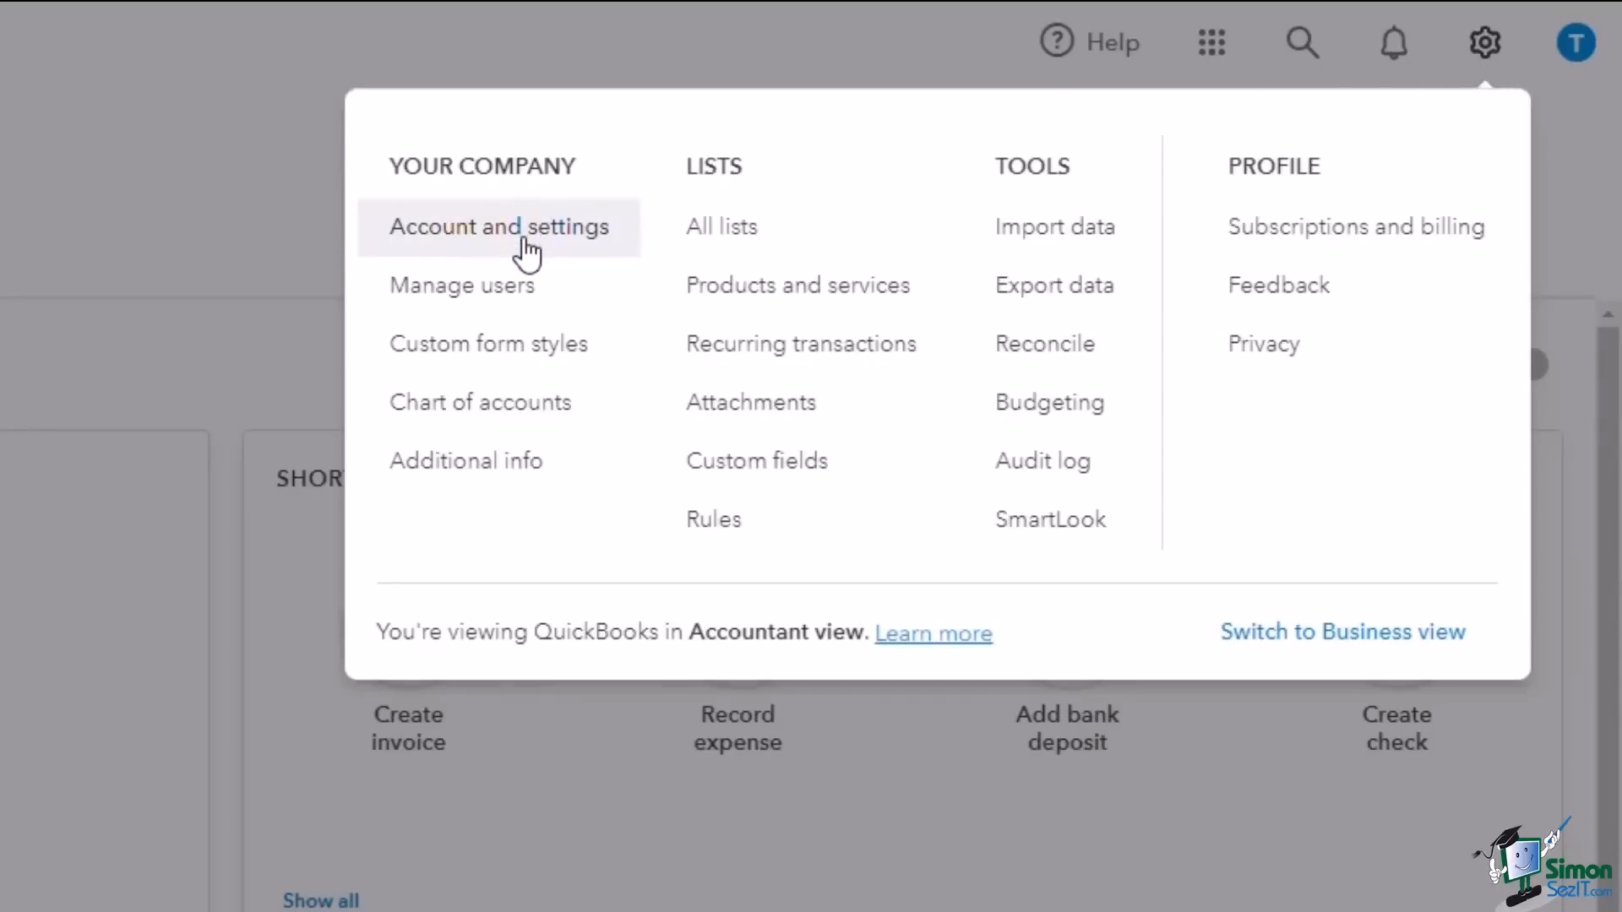
left_click(564, 238)
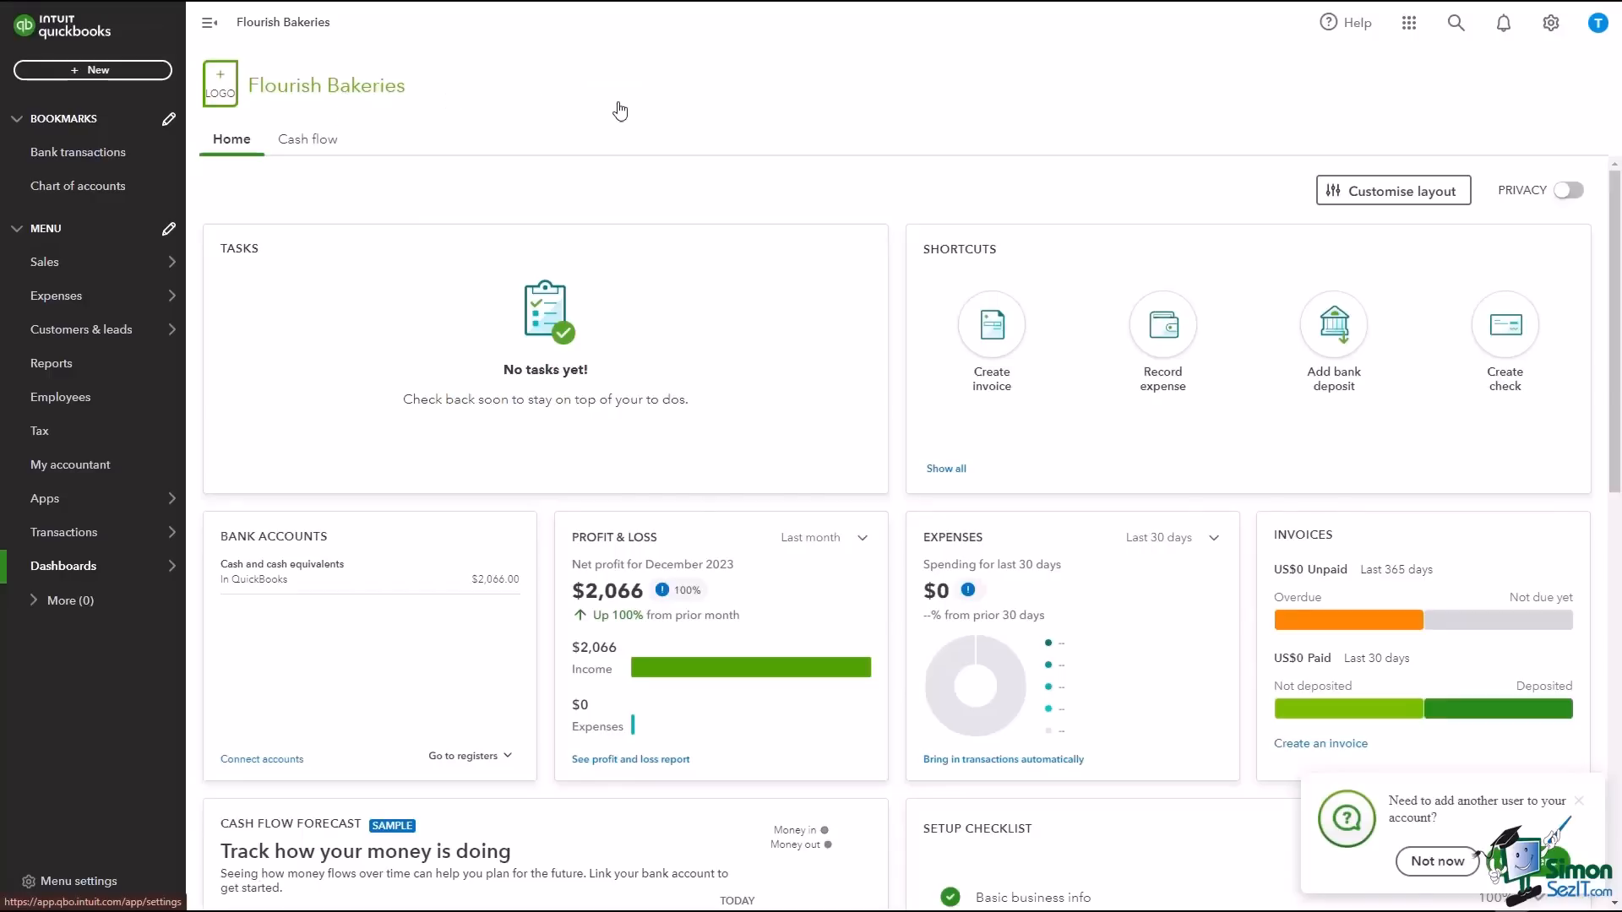
left_click(346, 99)
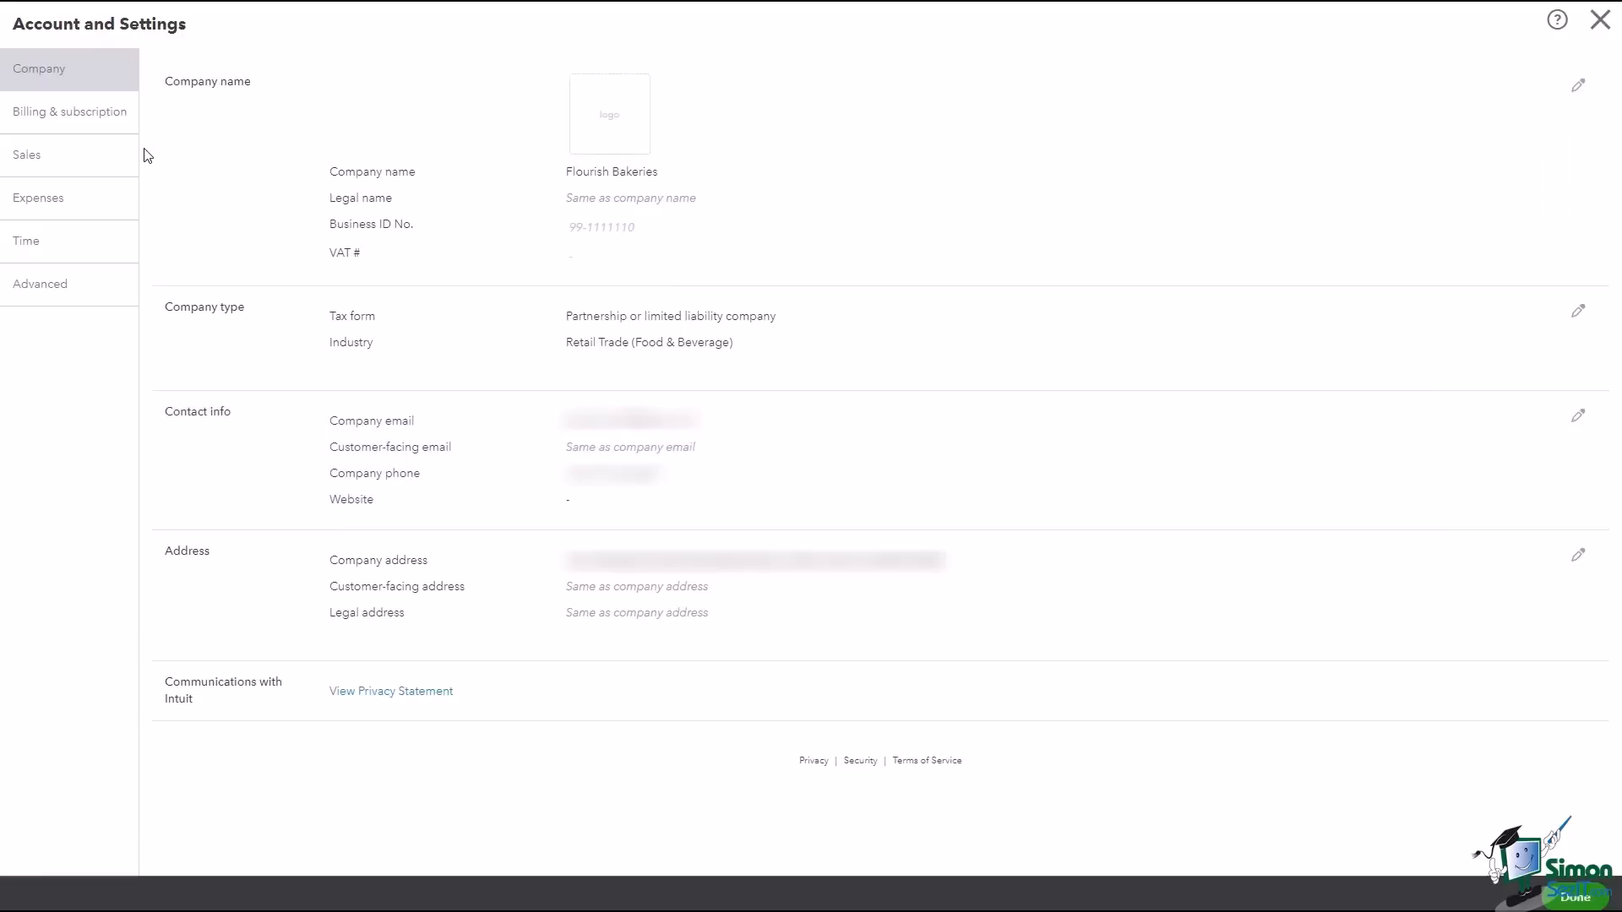
Step: View the Billing & subscription section and follow the link to its new location
left_click(105, 125)
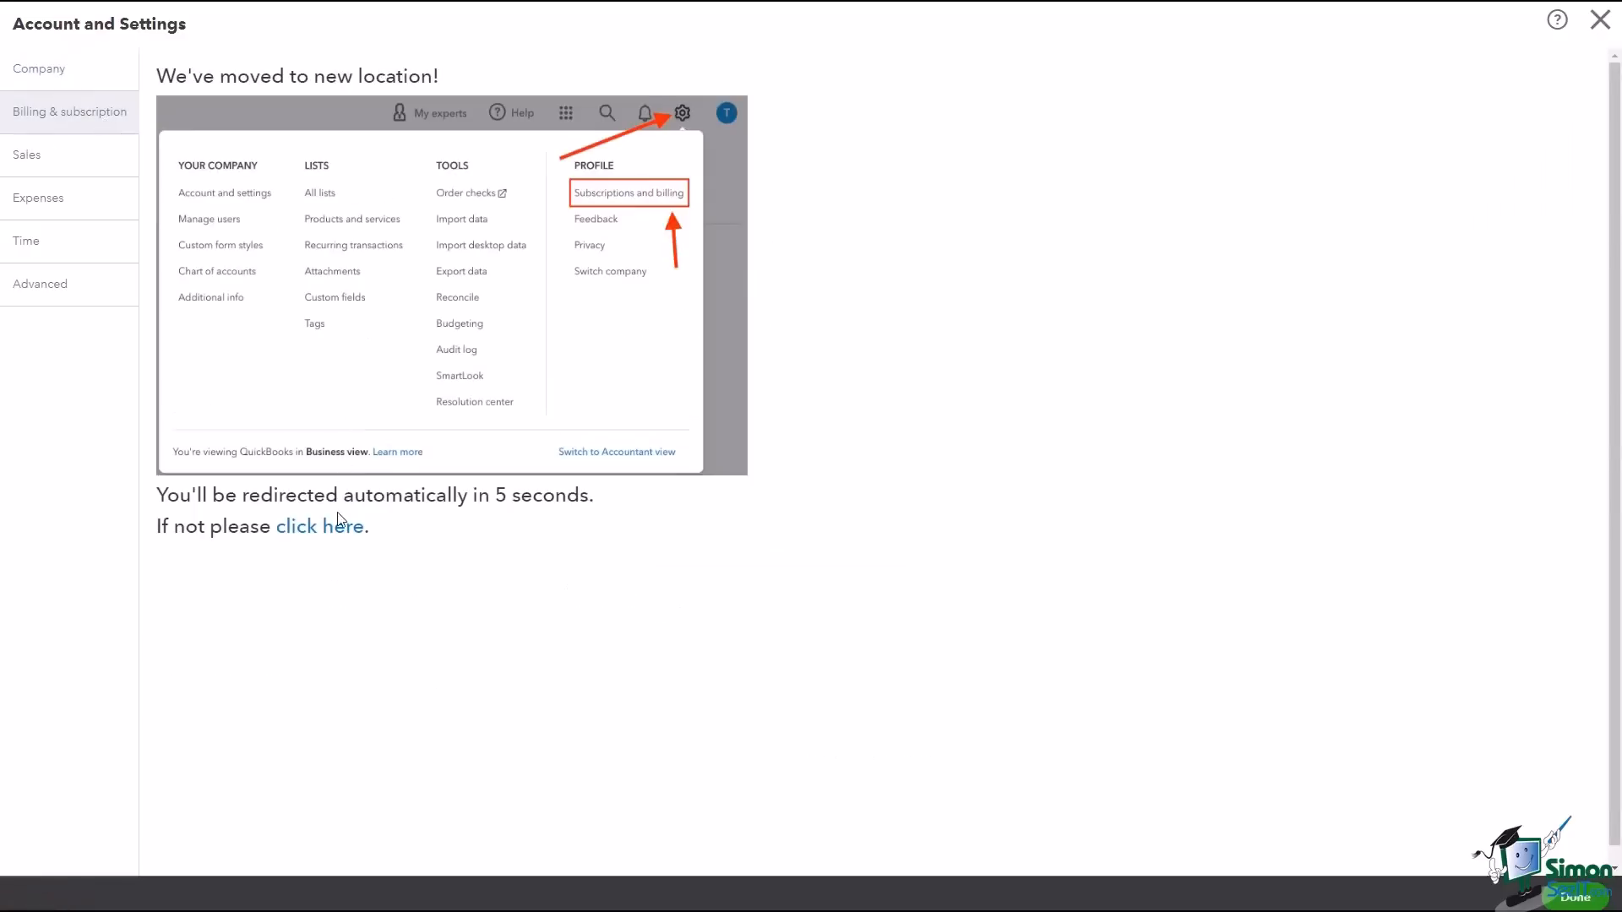
left_click(340, 532)
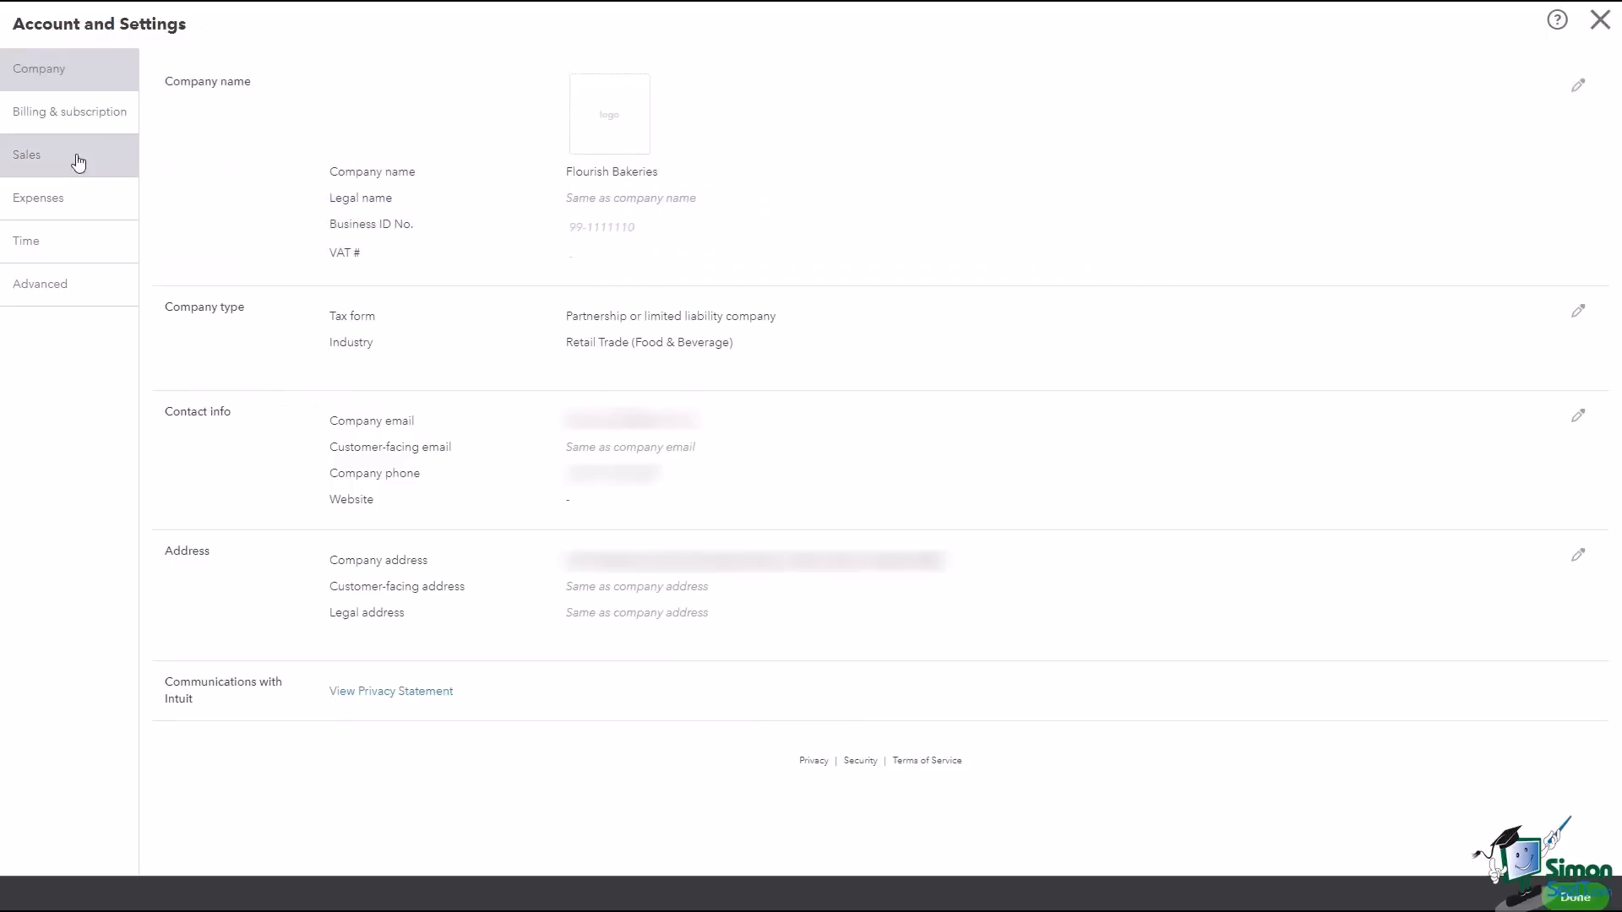
Step: Review the Sales, Expenses, Time and Advanced sections of the company settings
left_click(66, 160)
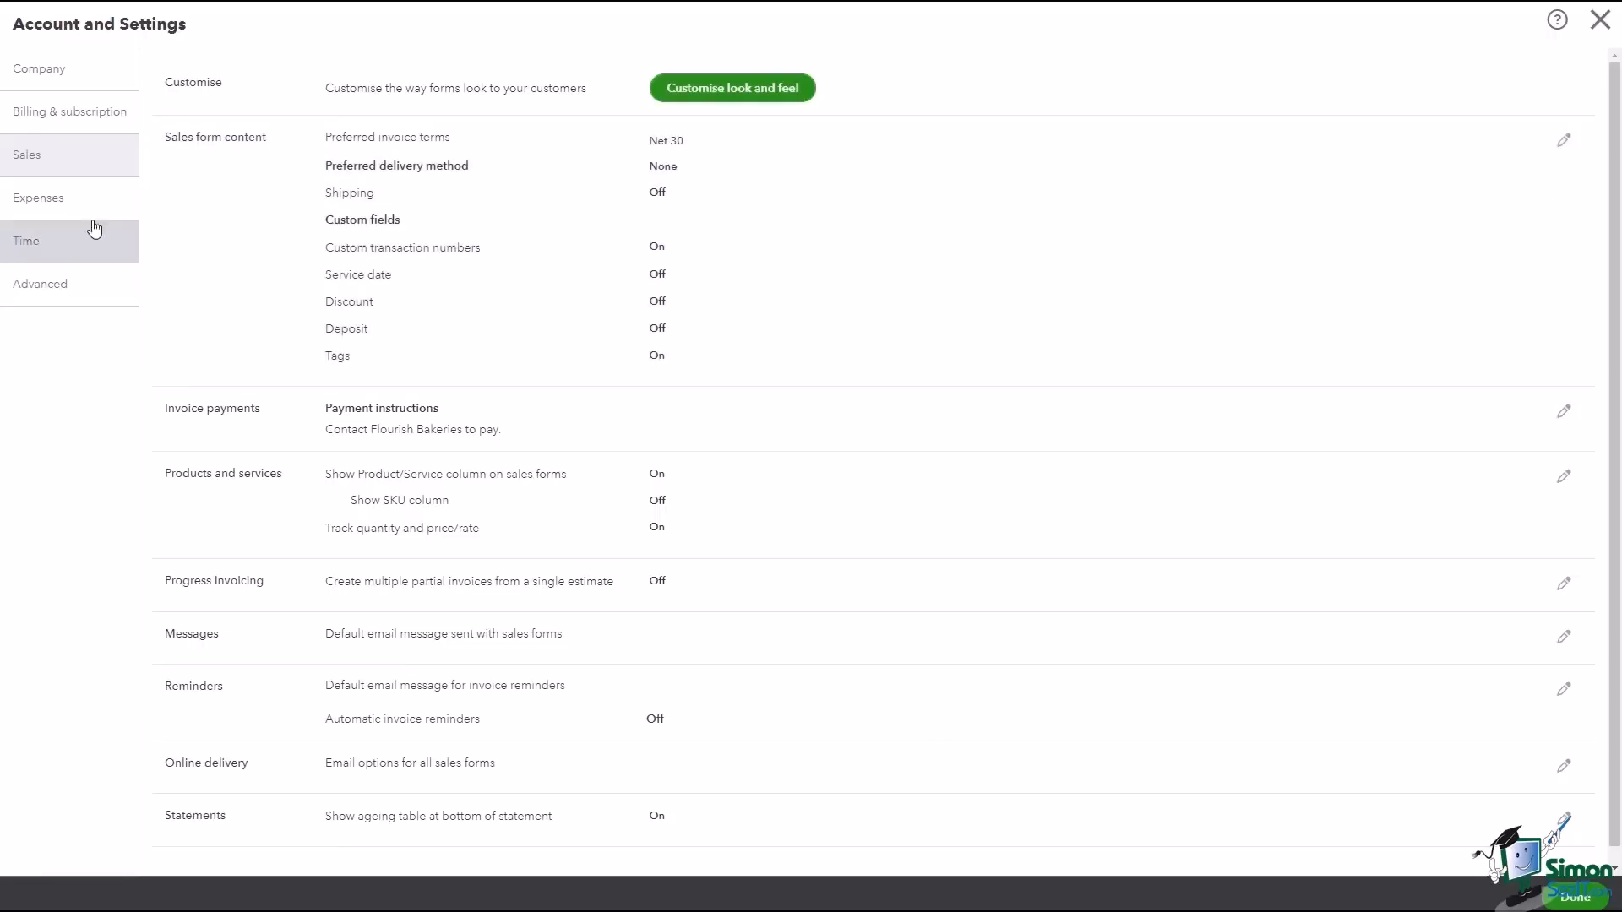
left_click(72, 202)
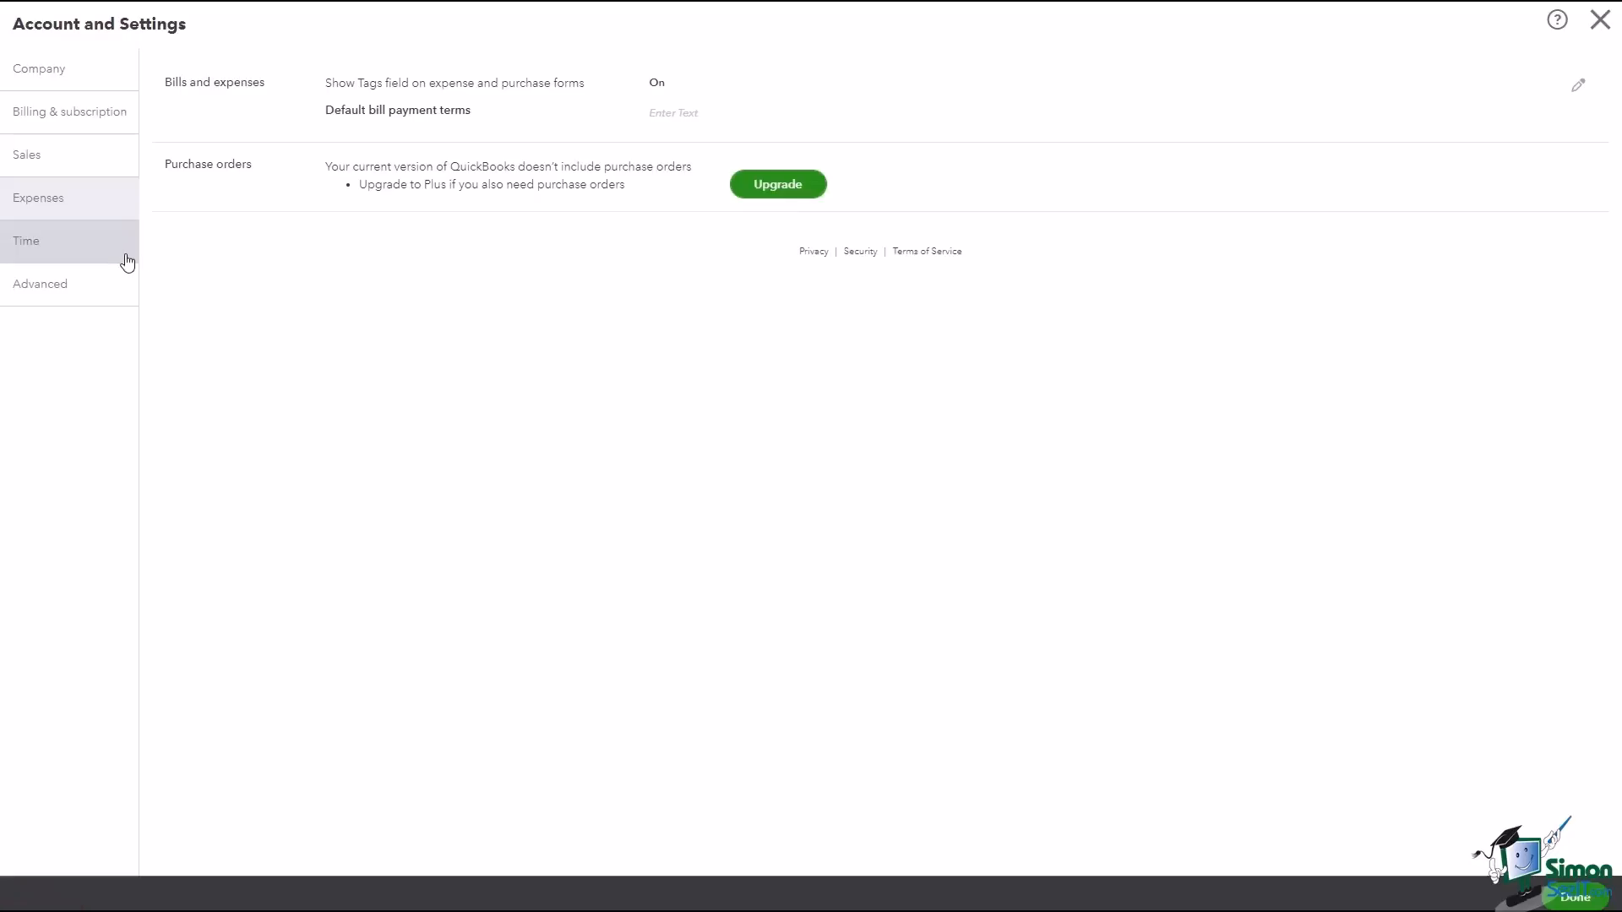
left_click(89, 291)
left_click(60, 247)
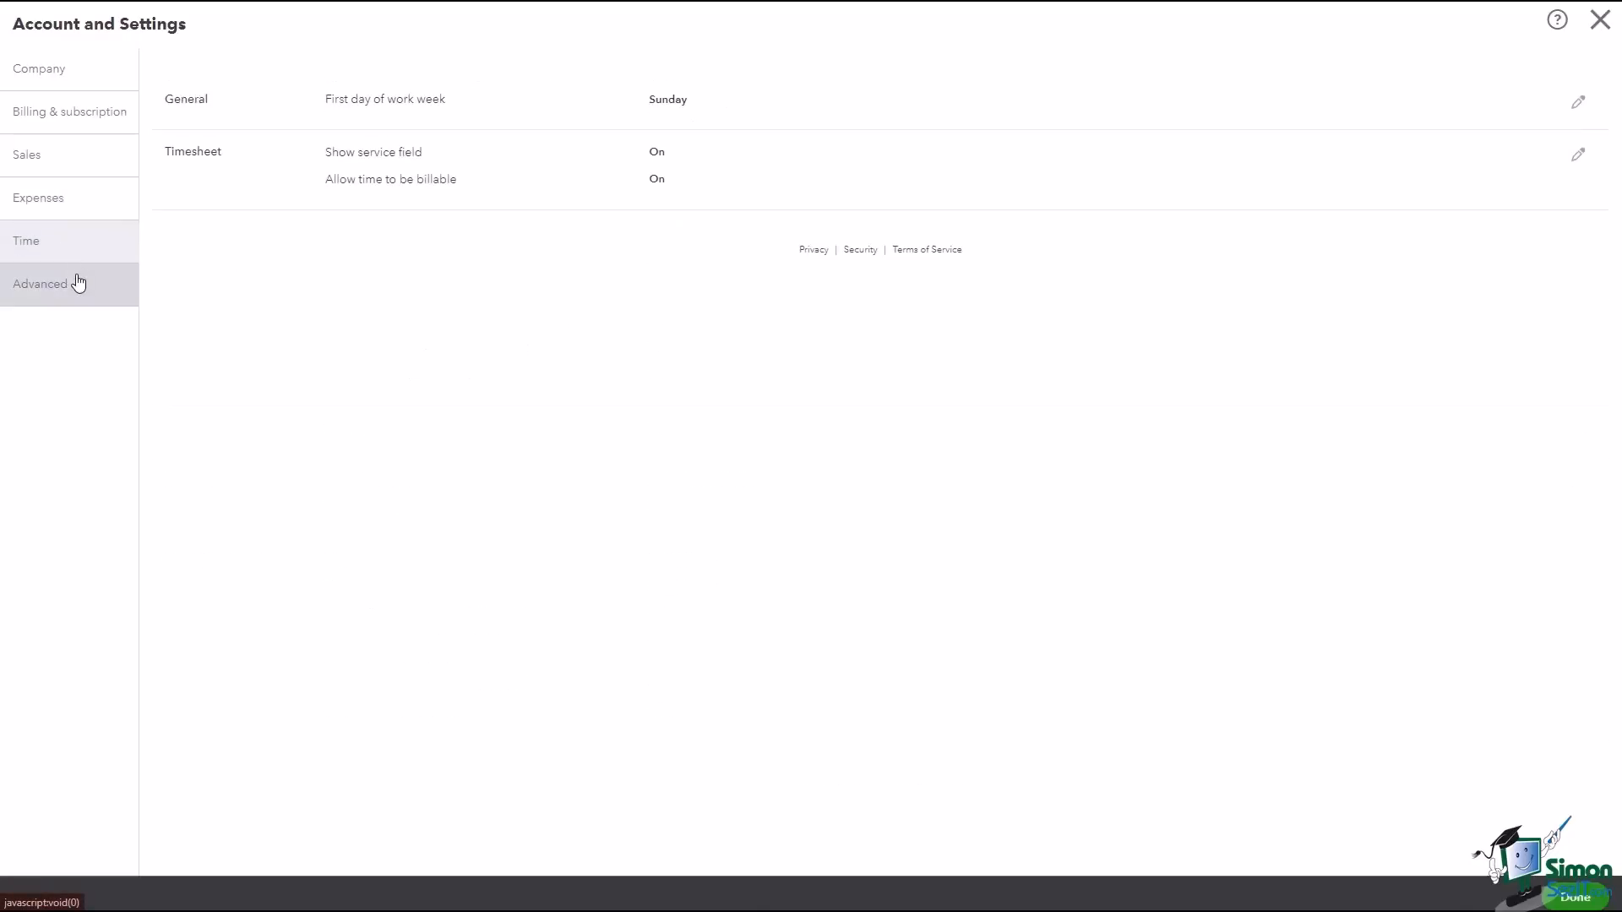
left_click(79, 277)
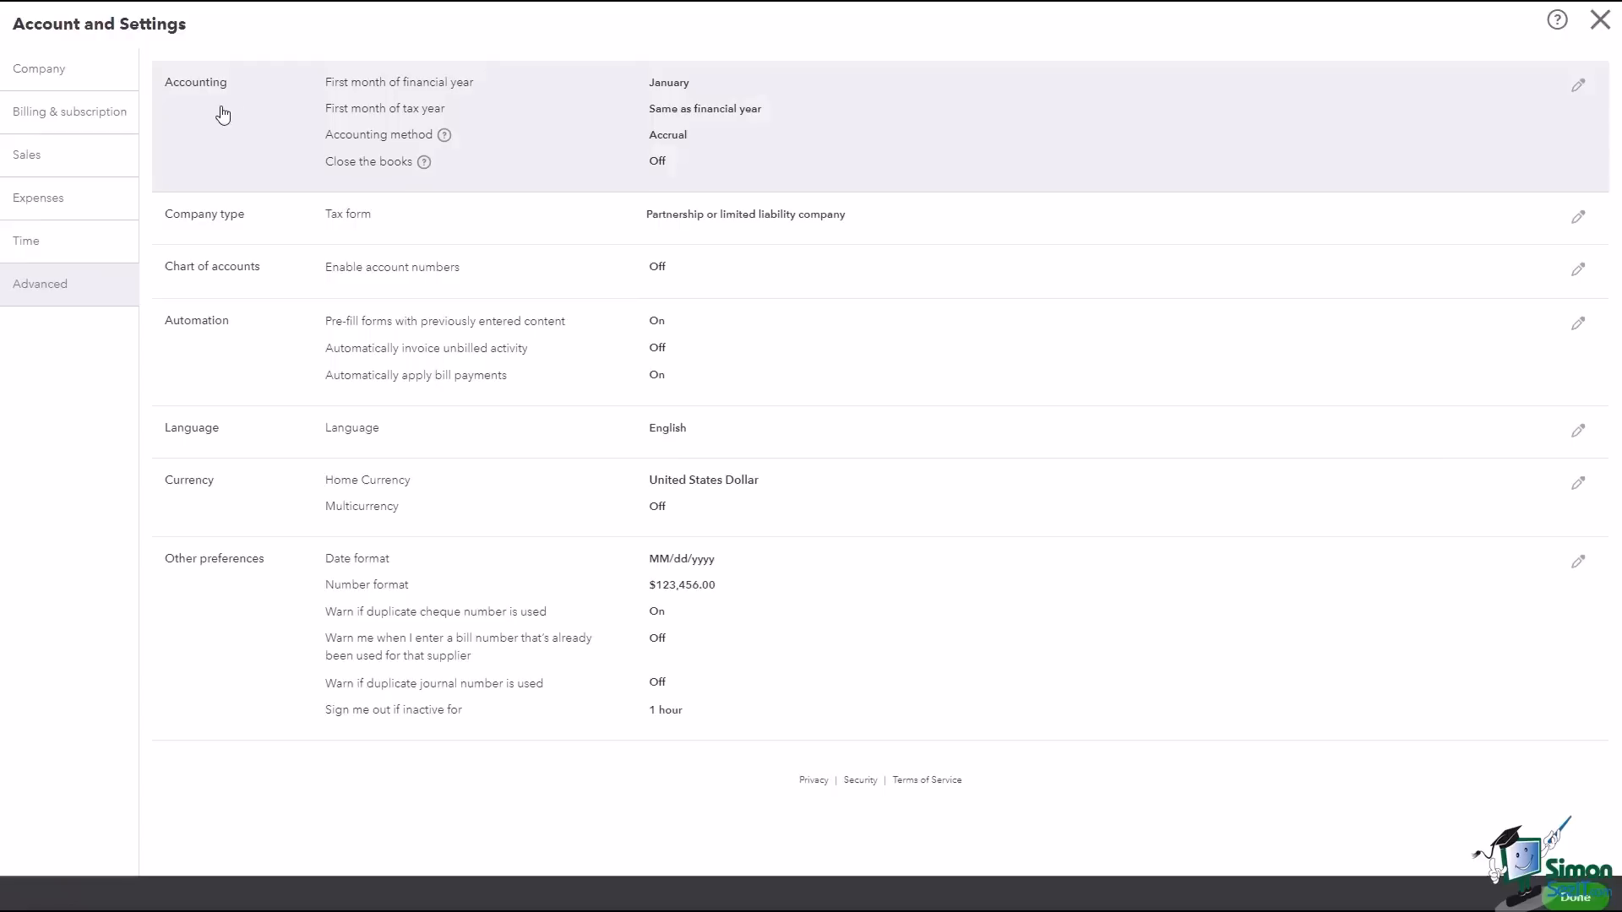
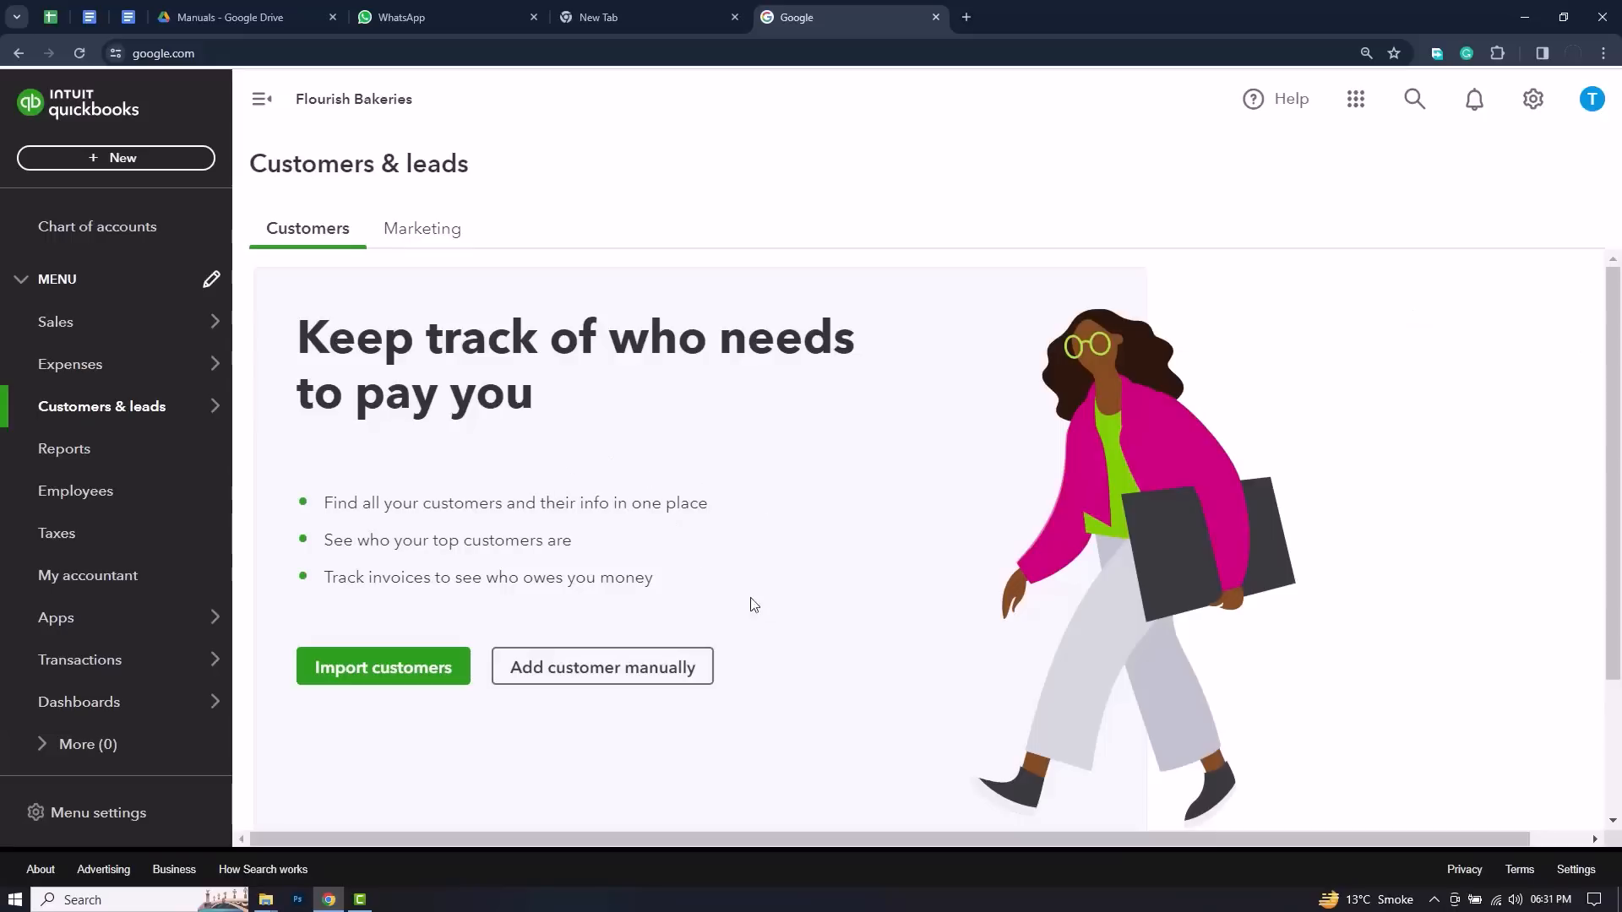
Step: Look over the Customers page and its options for importing customers or adding one manually
scroll(919, 562, "down", 2)
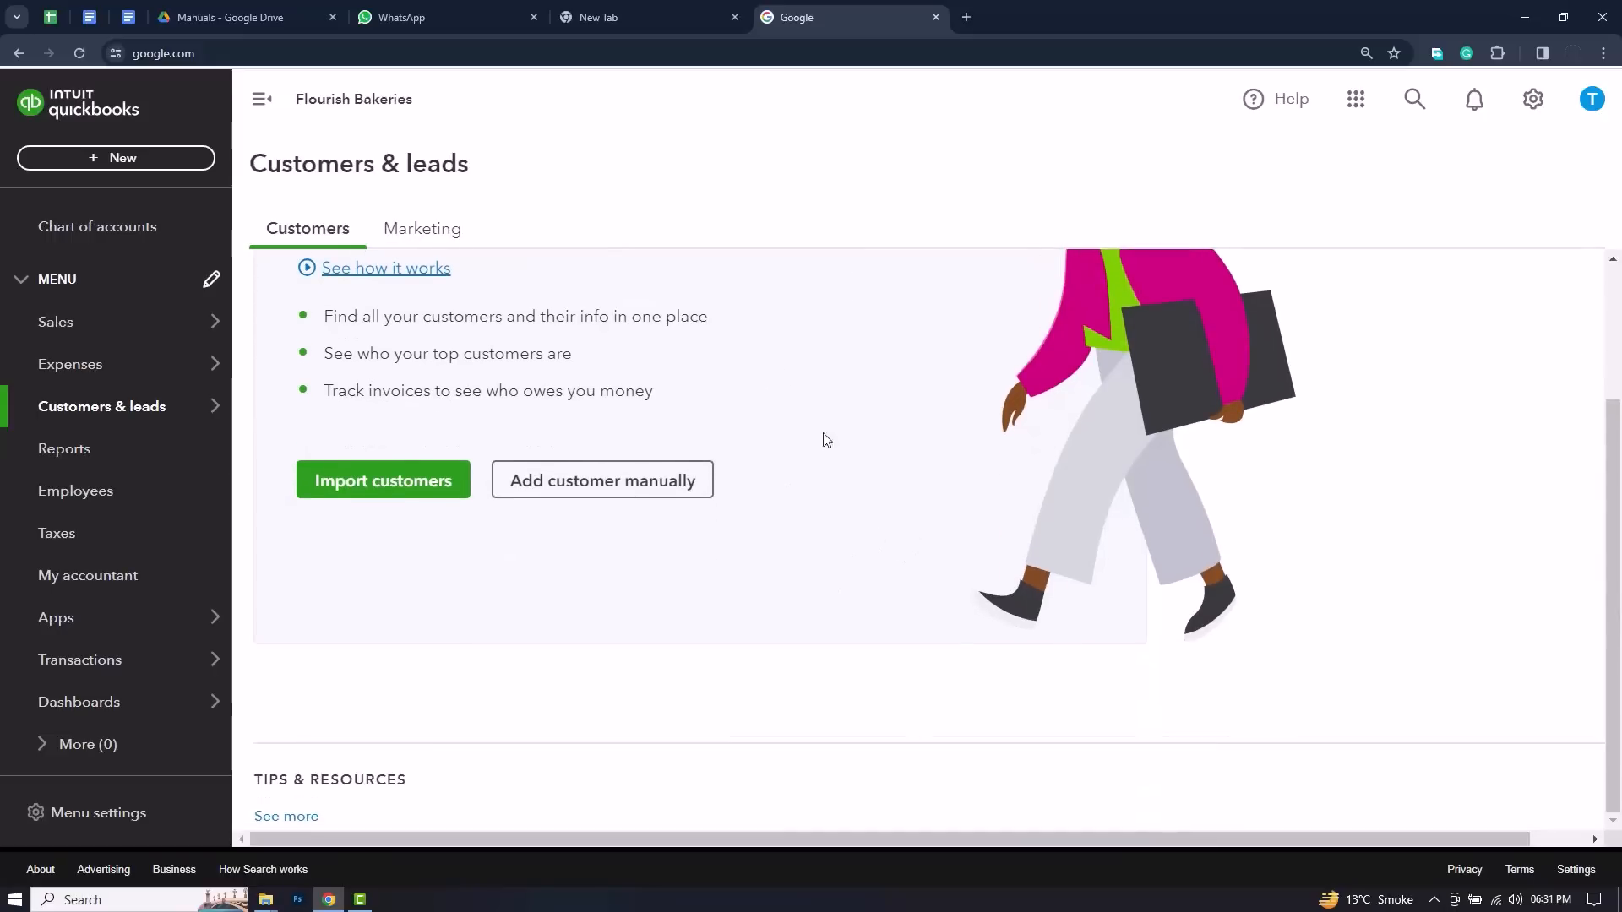
scroll(818, 524, "up", 2)
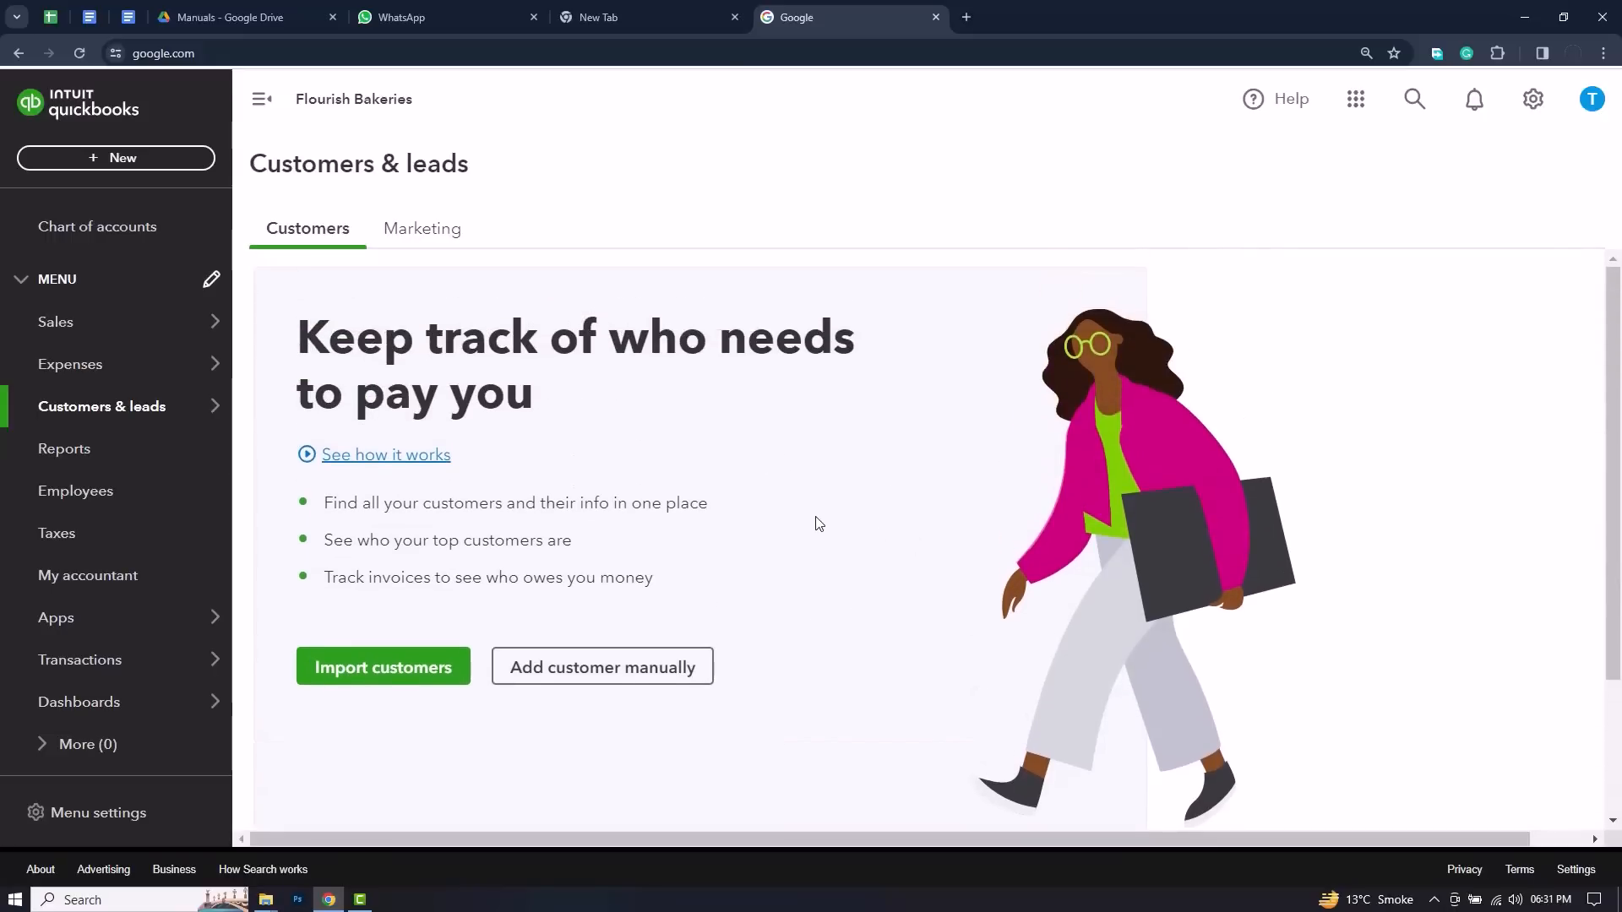
scroll(816, 523, "down", 1)
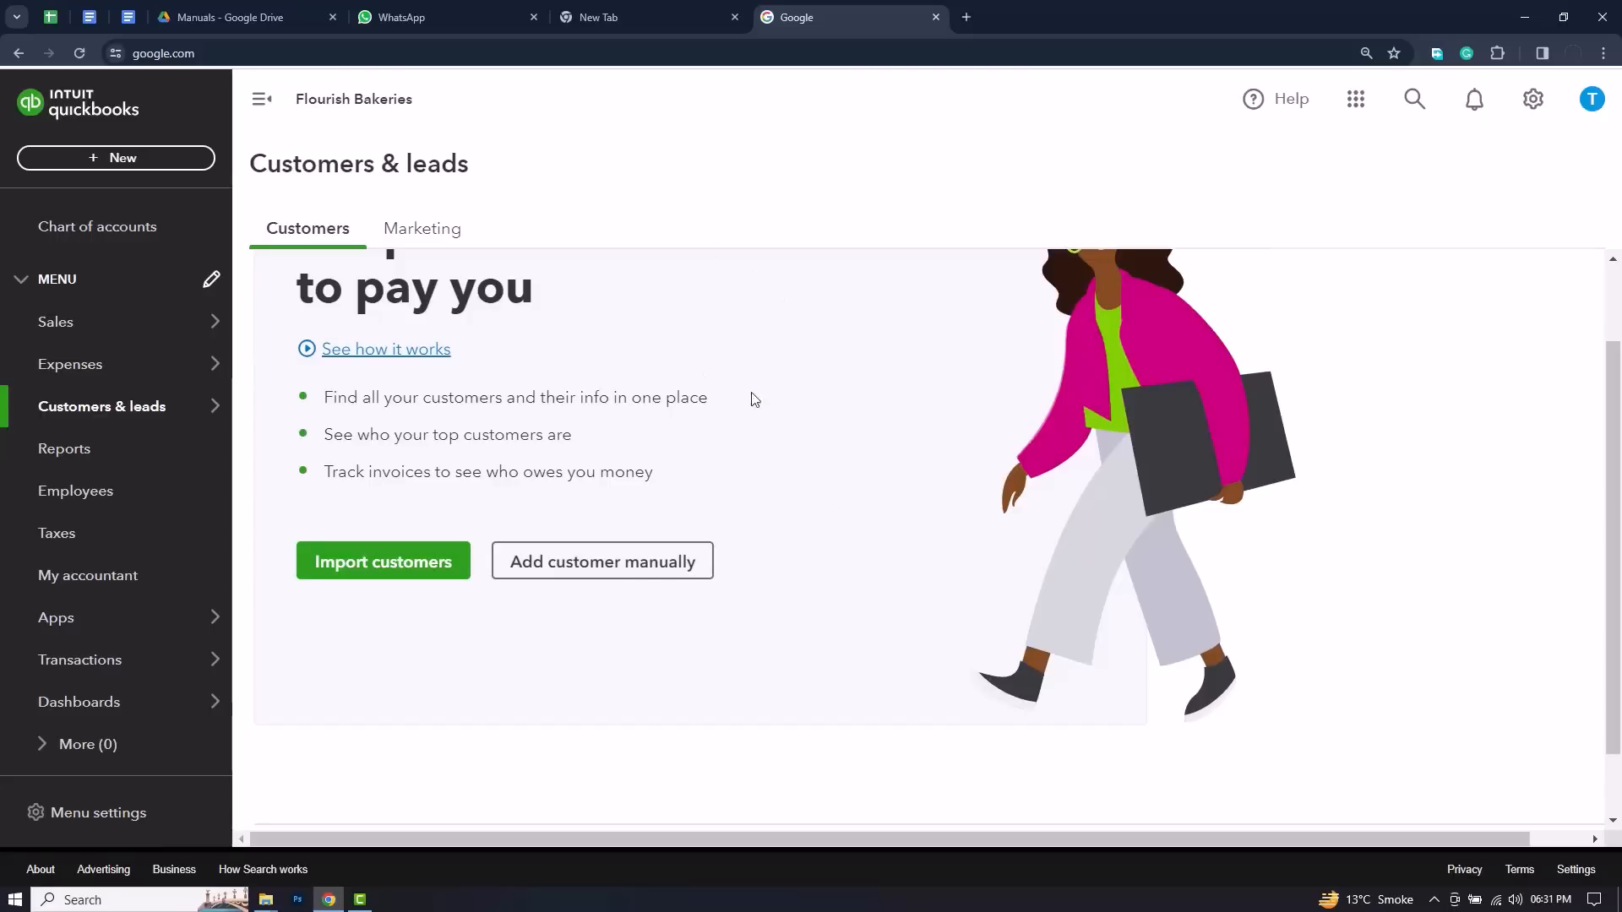
scroll(793, 485, "down", 1)
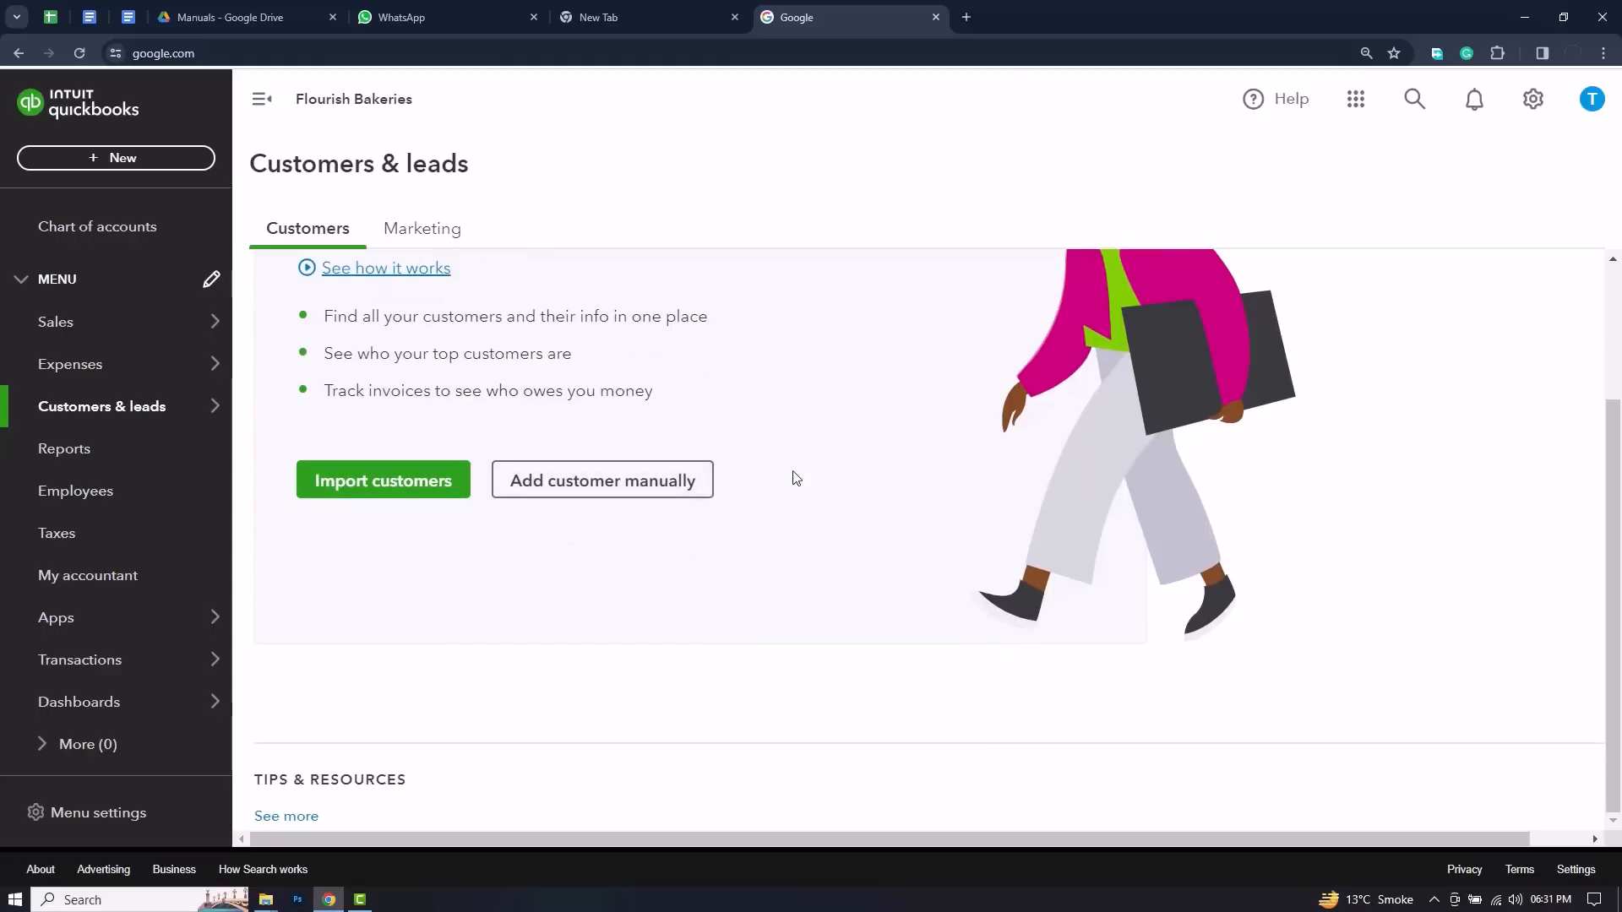
scroll(702, 423, "up", 2)
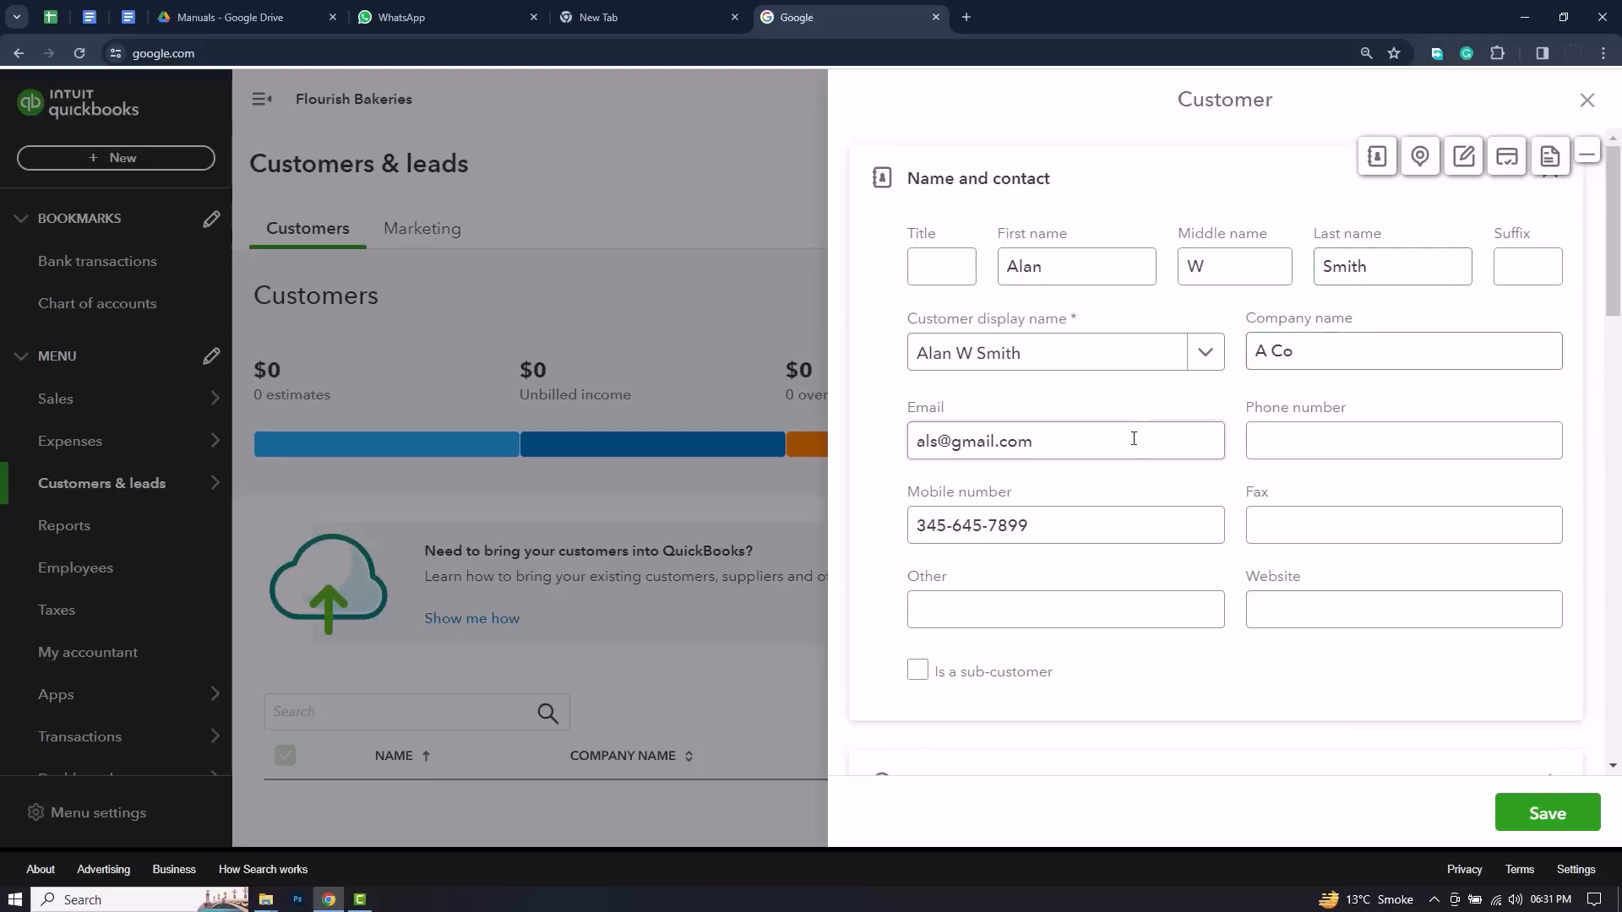
Step: Check the new customer's contact, address, notes, payment and additional info sections, and save the customer record
scroll(1200, 541, "down", 1)
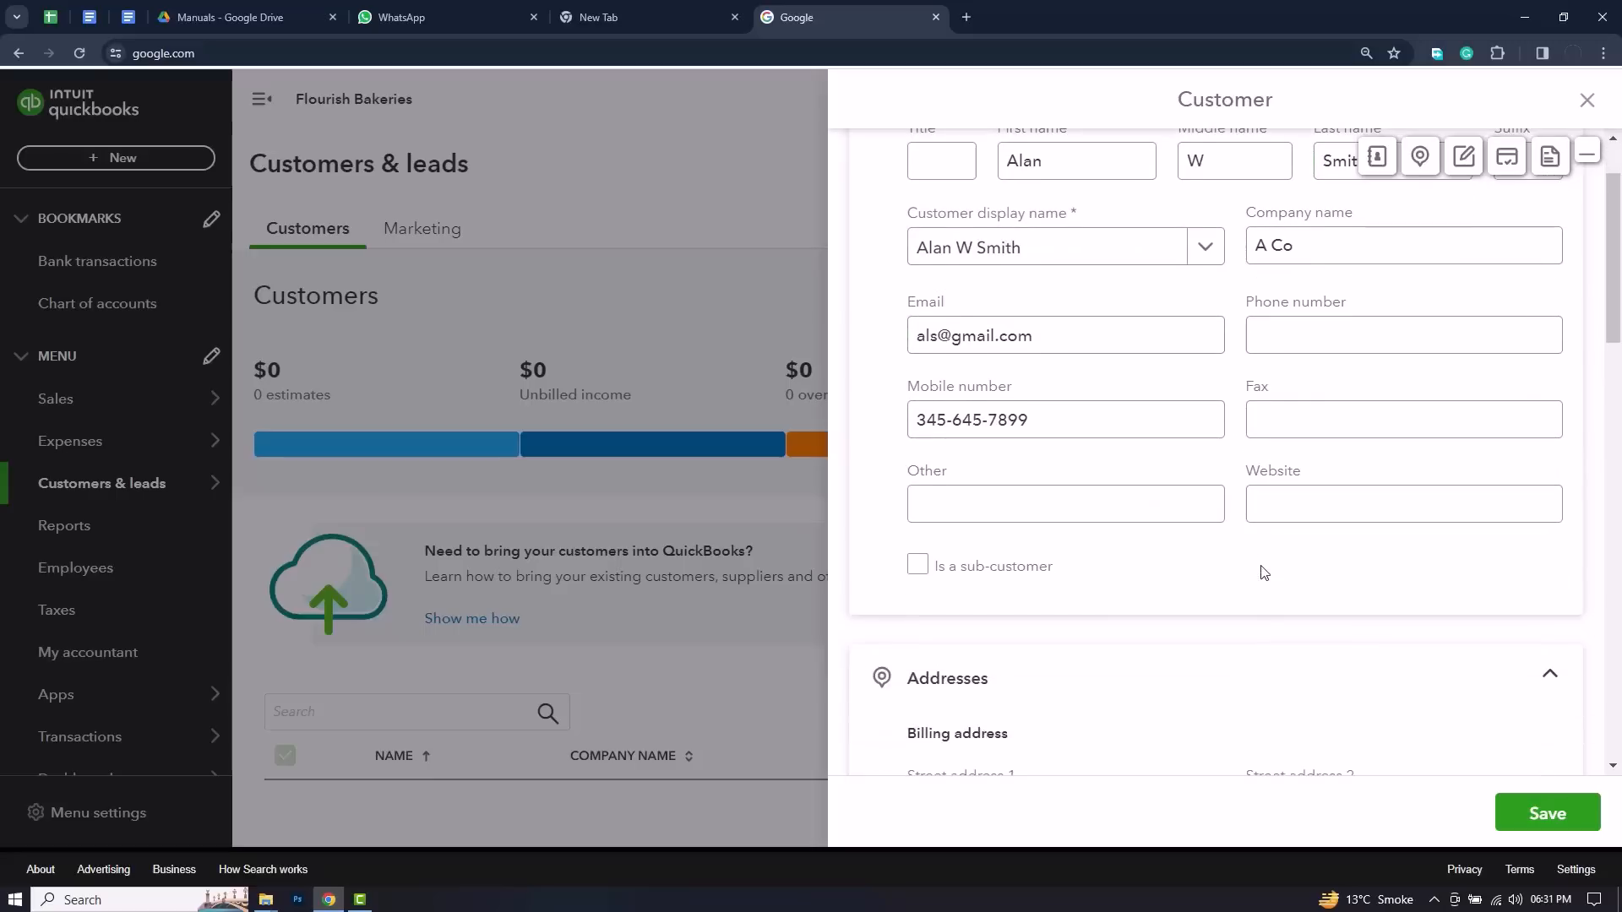
scroll(1077, 352, "down", 4)
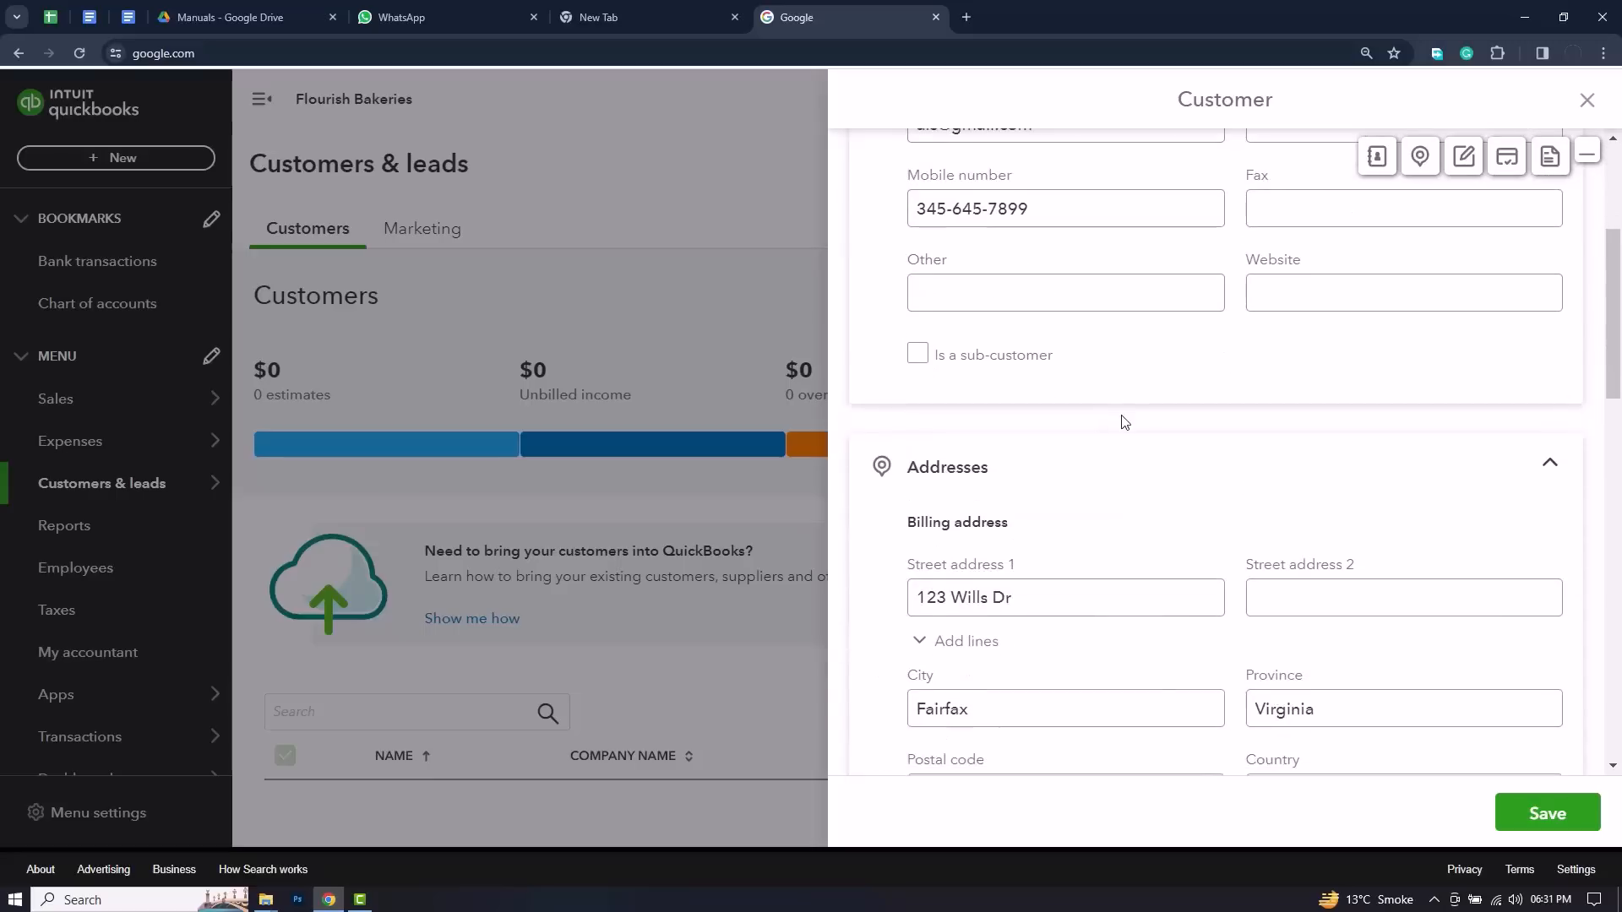
scroll(1081, 406, "down", 1)
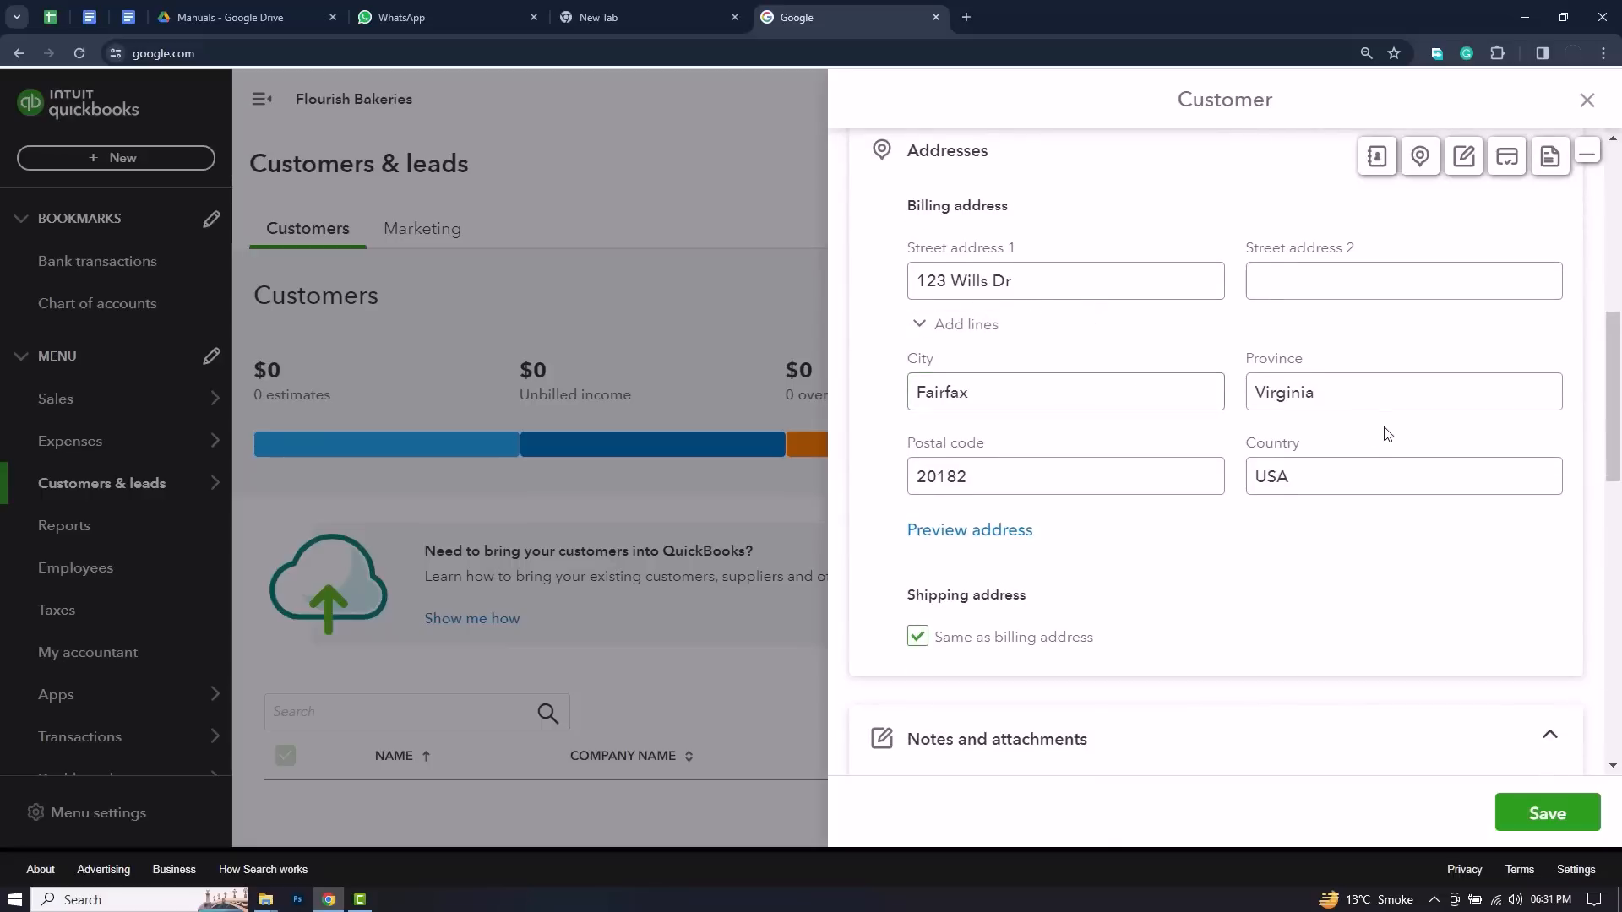
scroll(1375, 410, "down", 1)
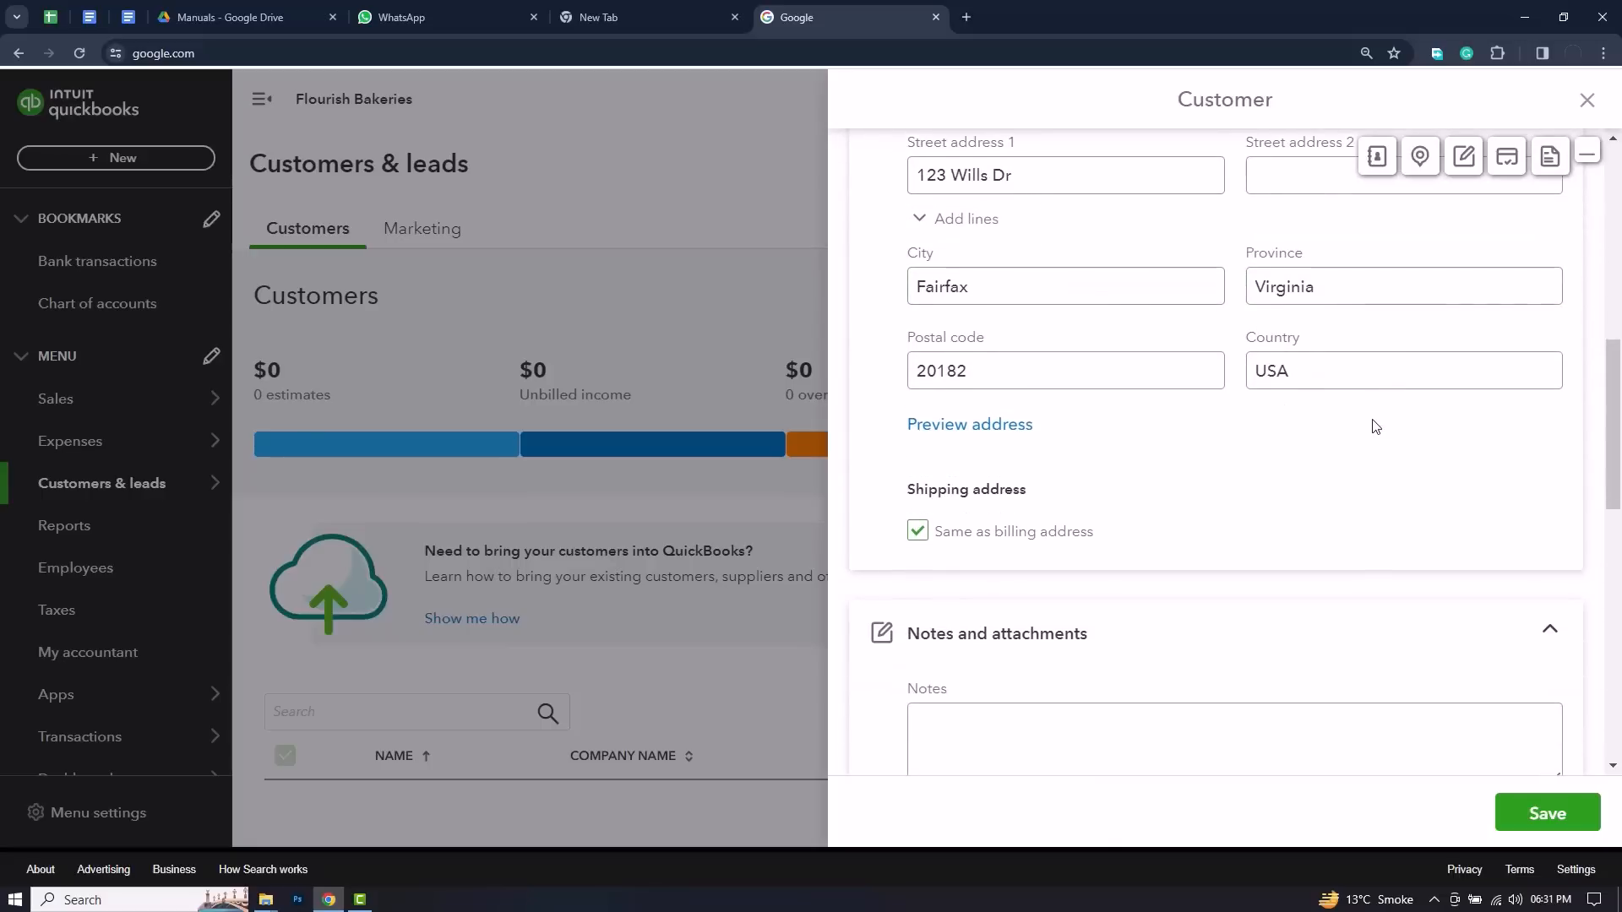
scroll(1297, 420, "down", 4)
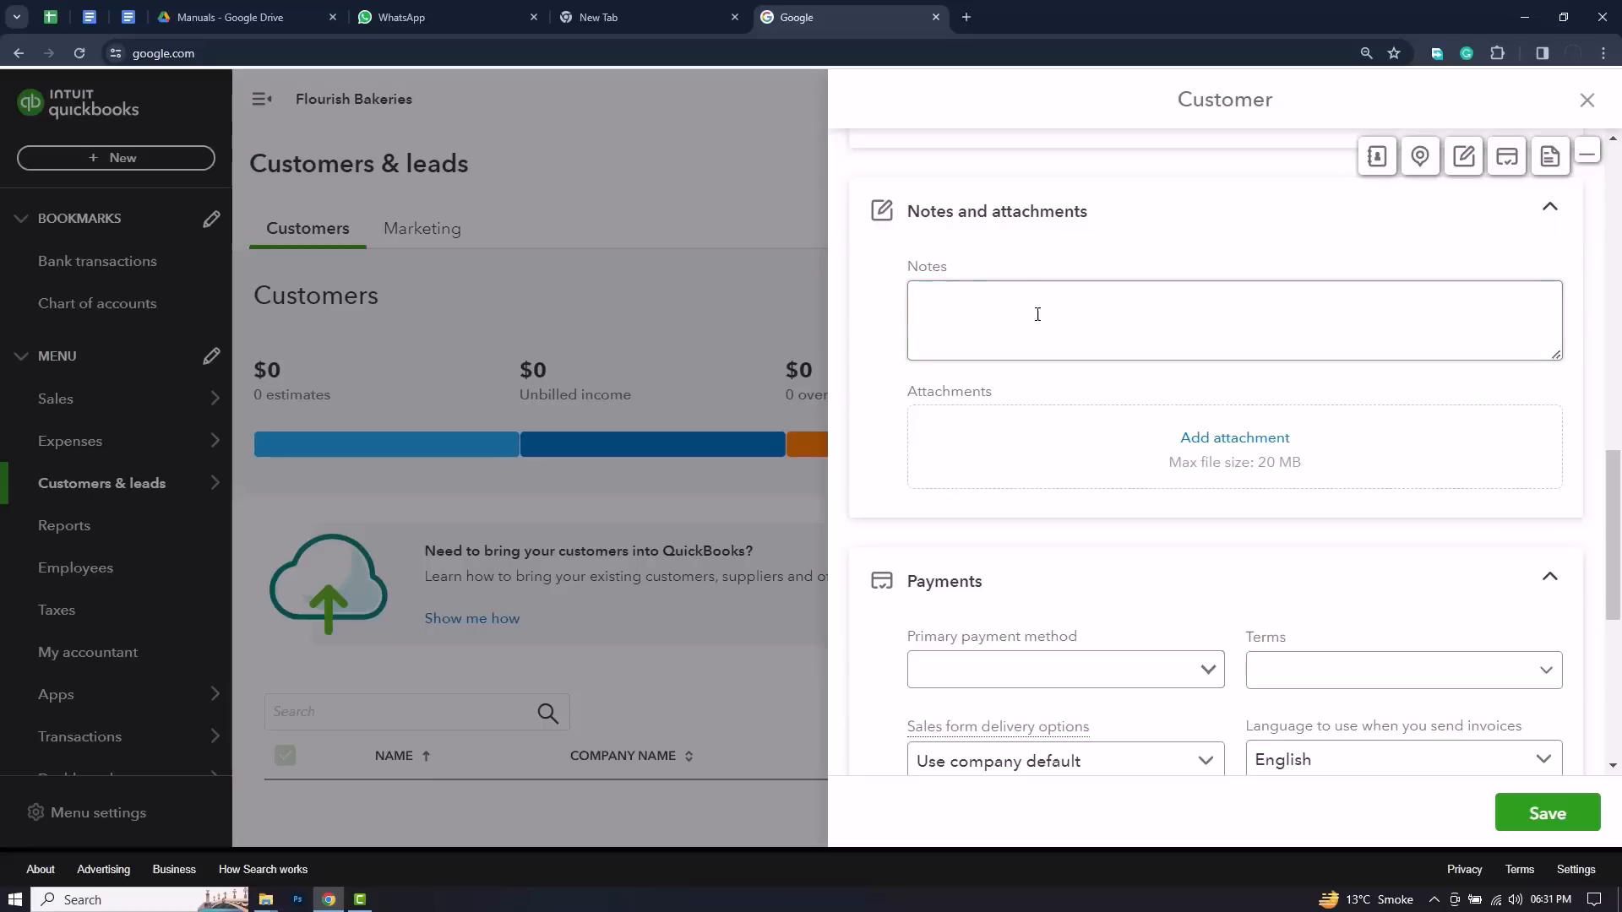
scroll(1066, 454, "down", 2)
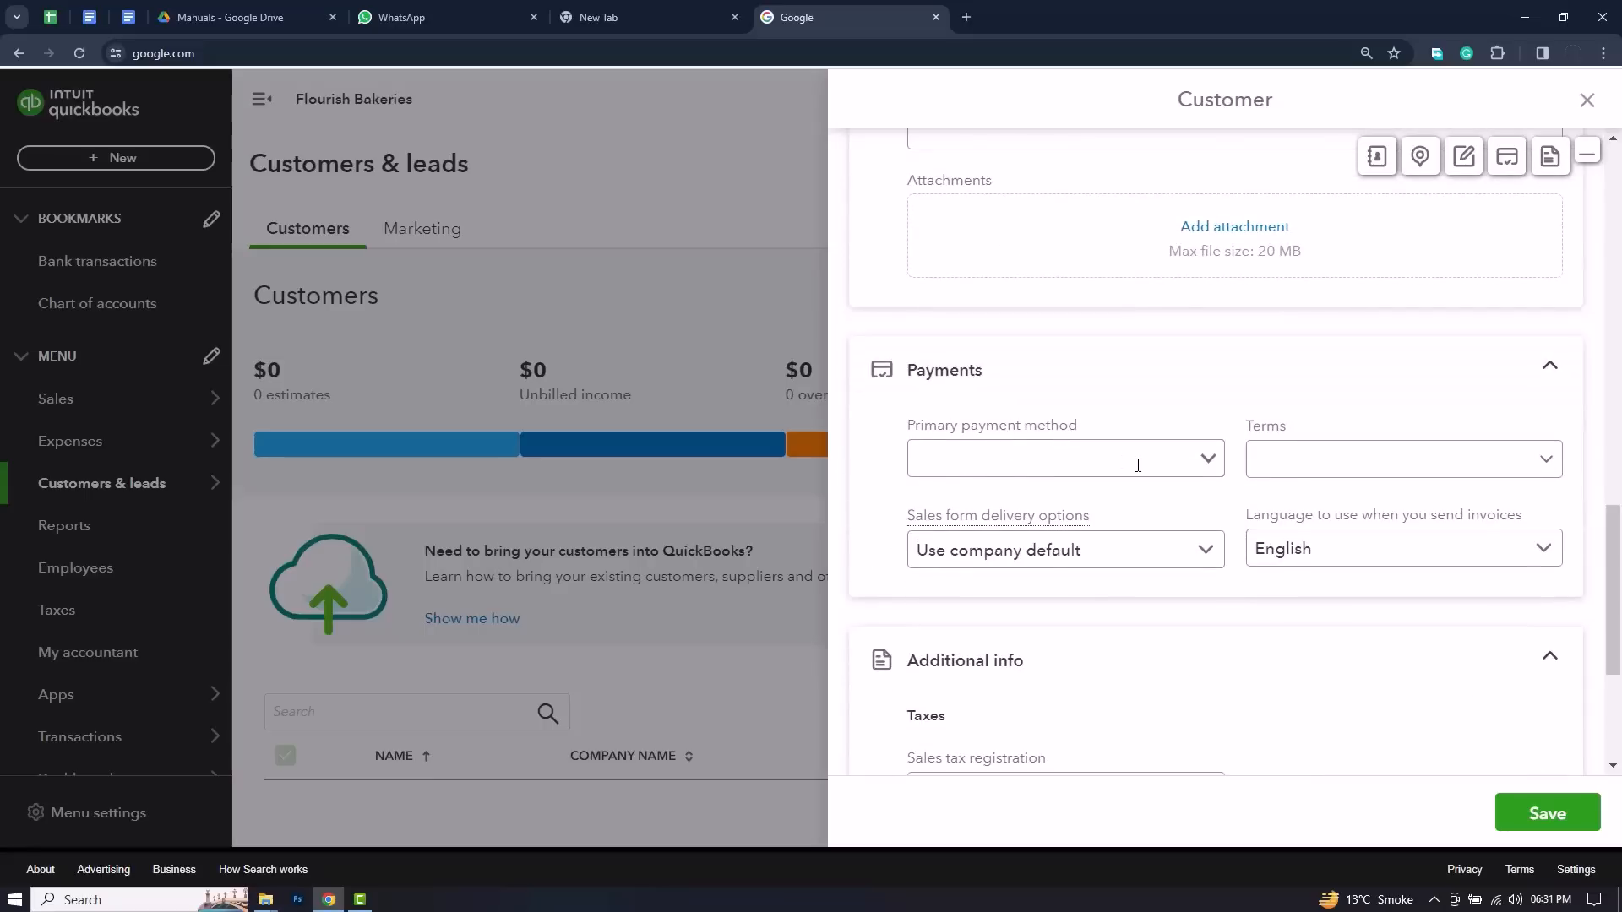
scroll(1138, 465, "down", 3)
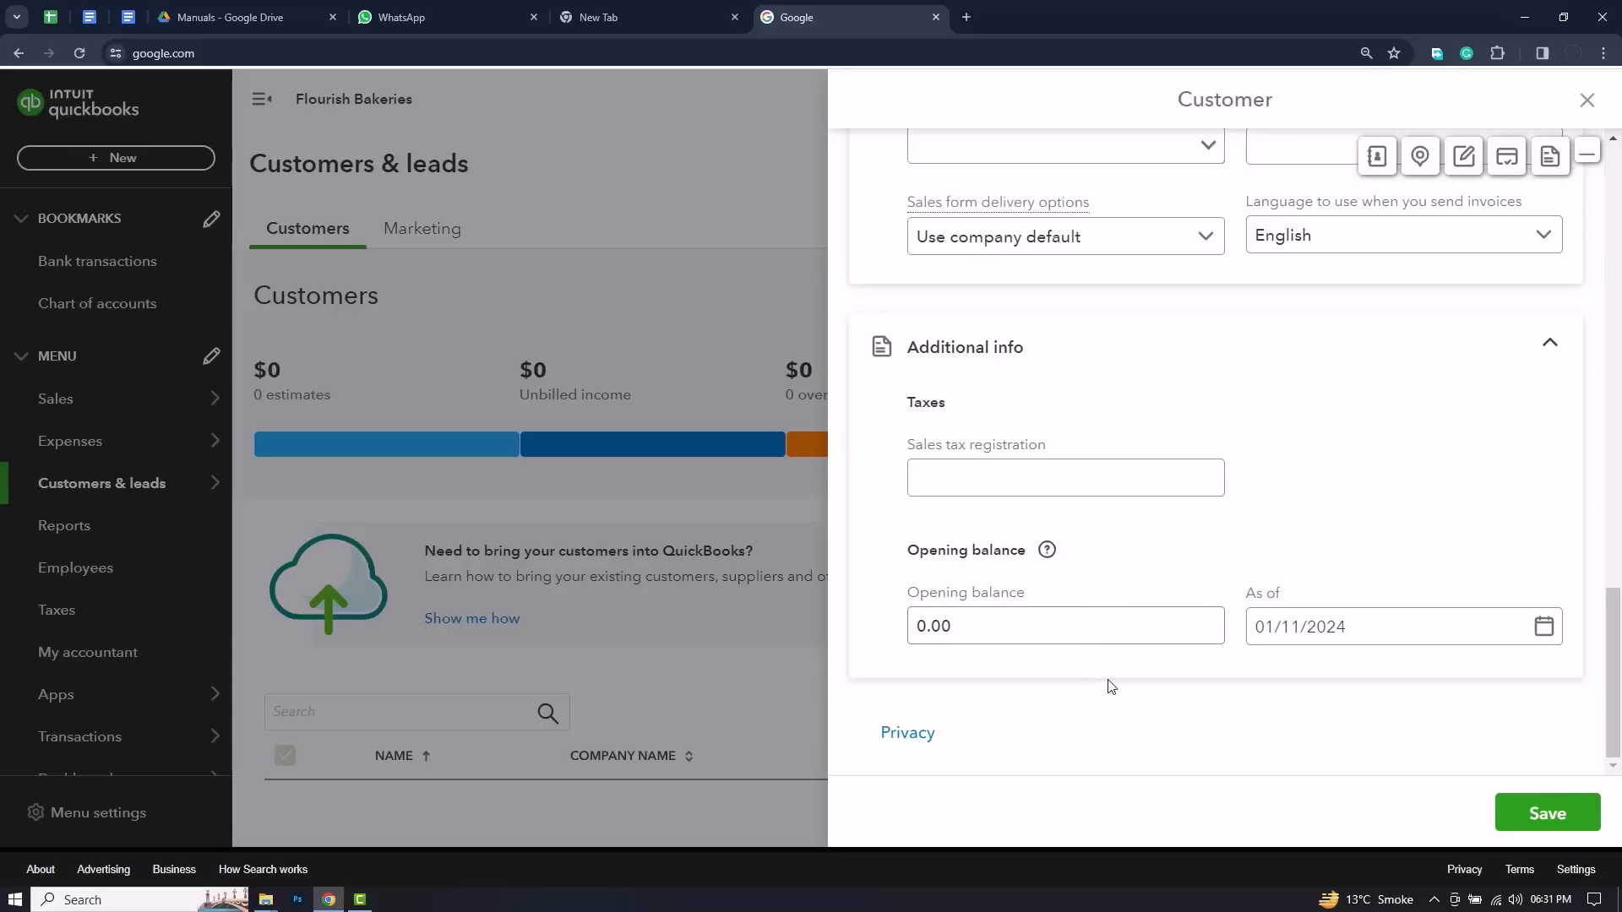
left_click(1538, 809)
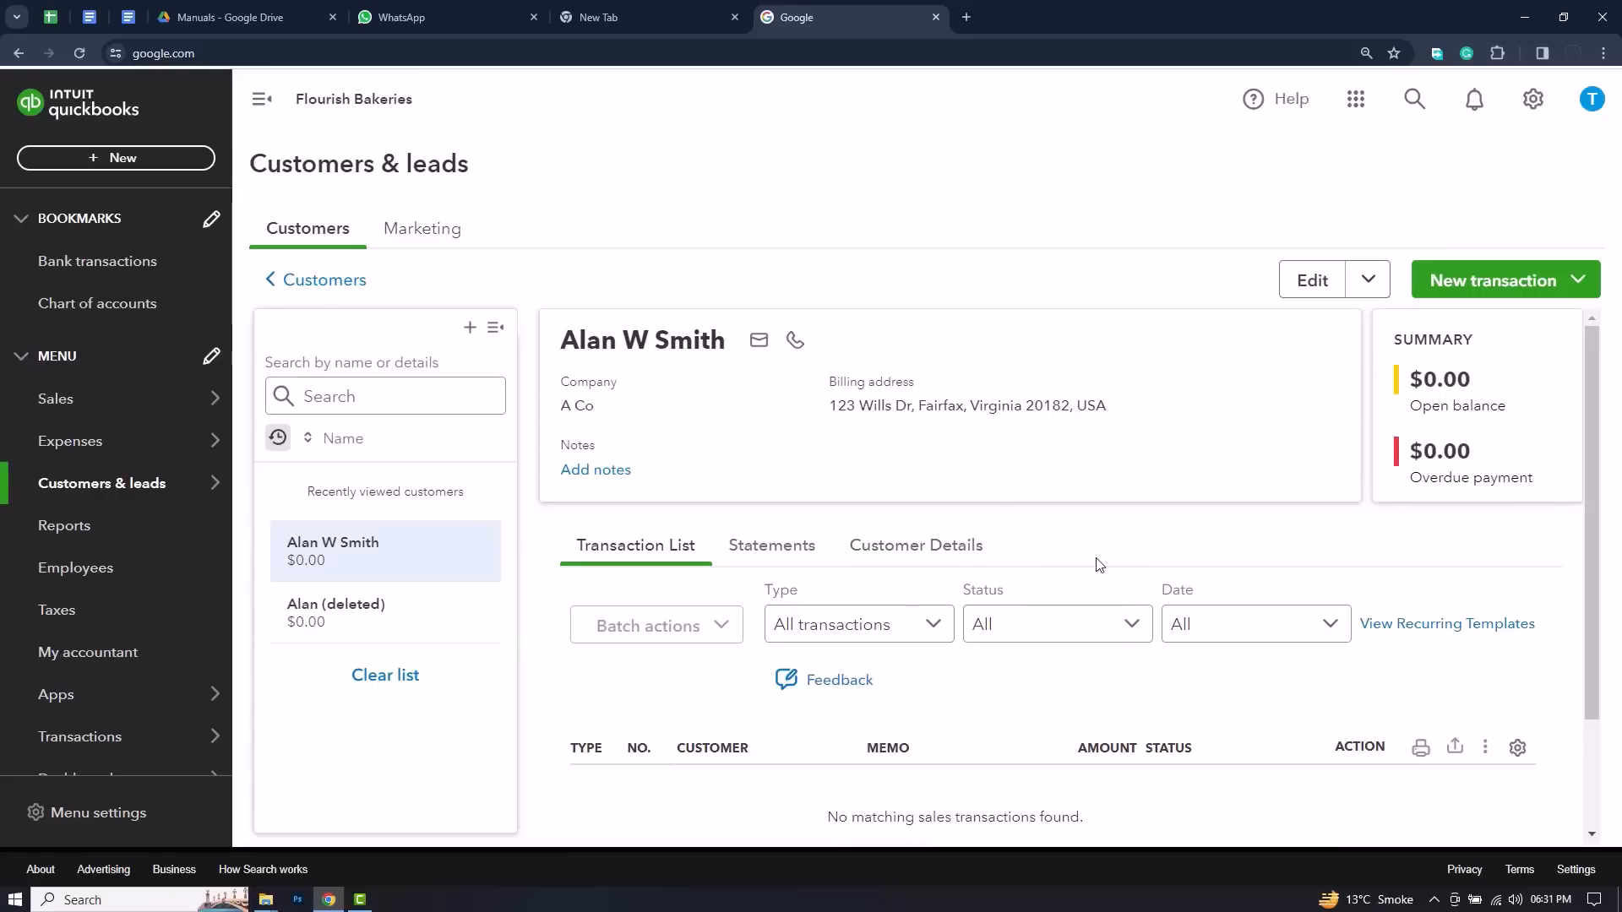
Step: Examine the saved customer's profile and transaction list, and return to the full customer list
scroll(1097, 561, "down", 2)
scroll(1099, 562, "up", 2)
scroll(1044, 542, "down", 2)
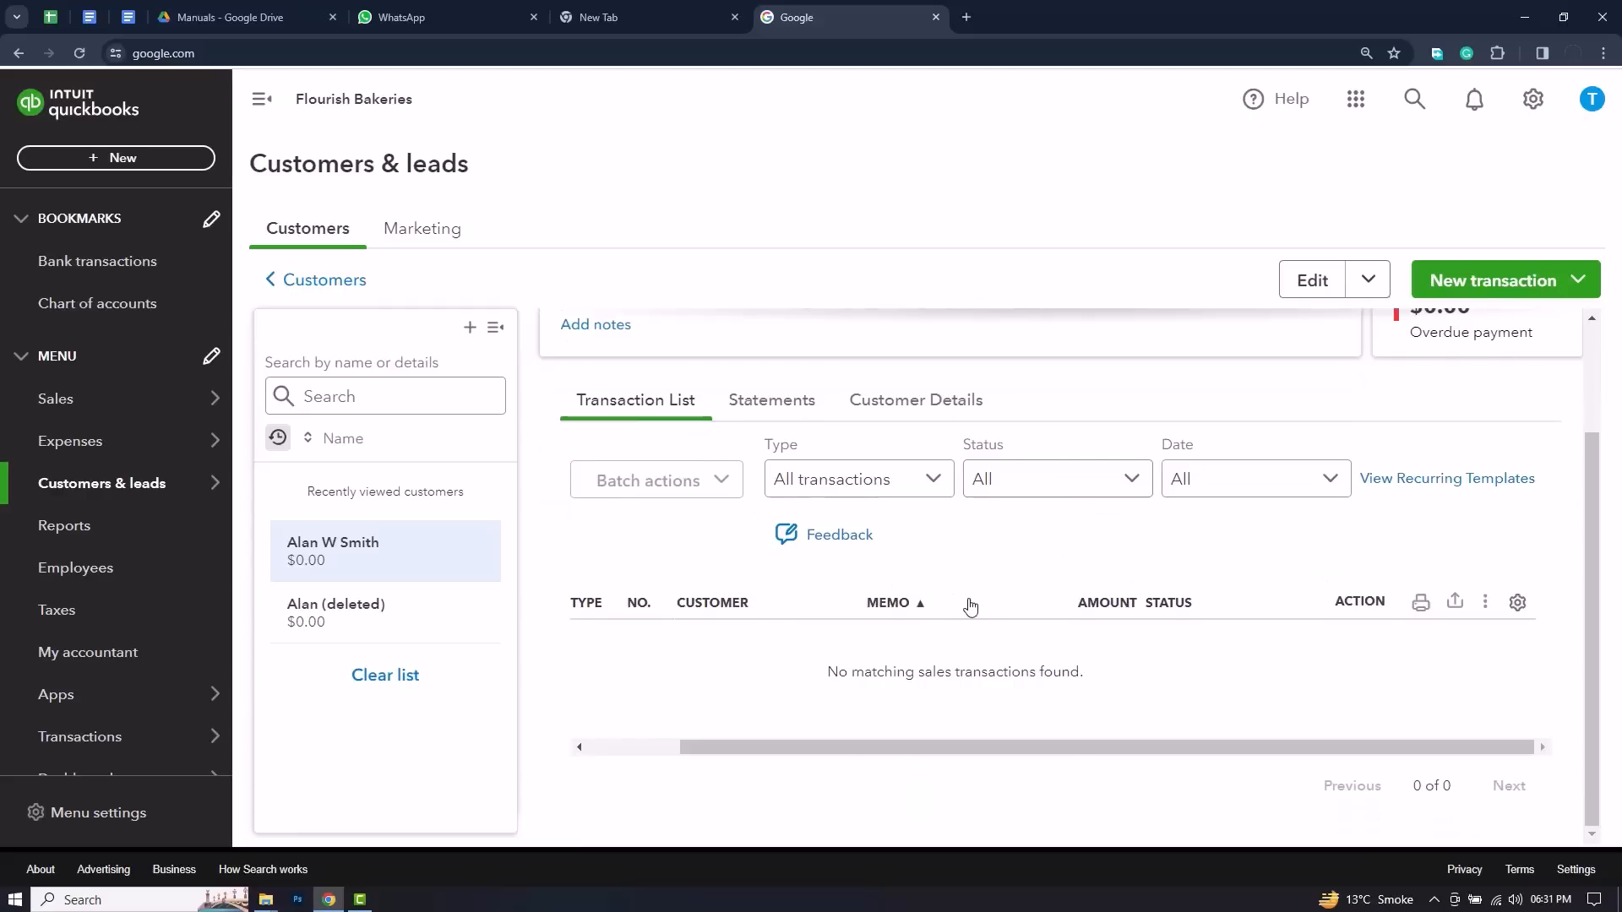
scroll(971, 605, "up", 2)
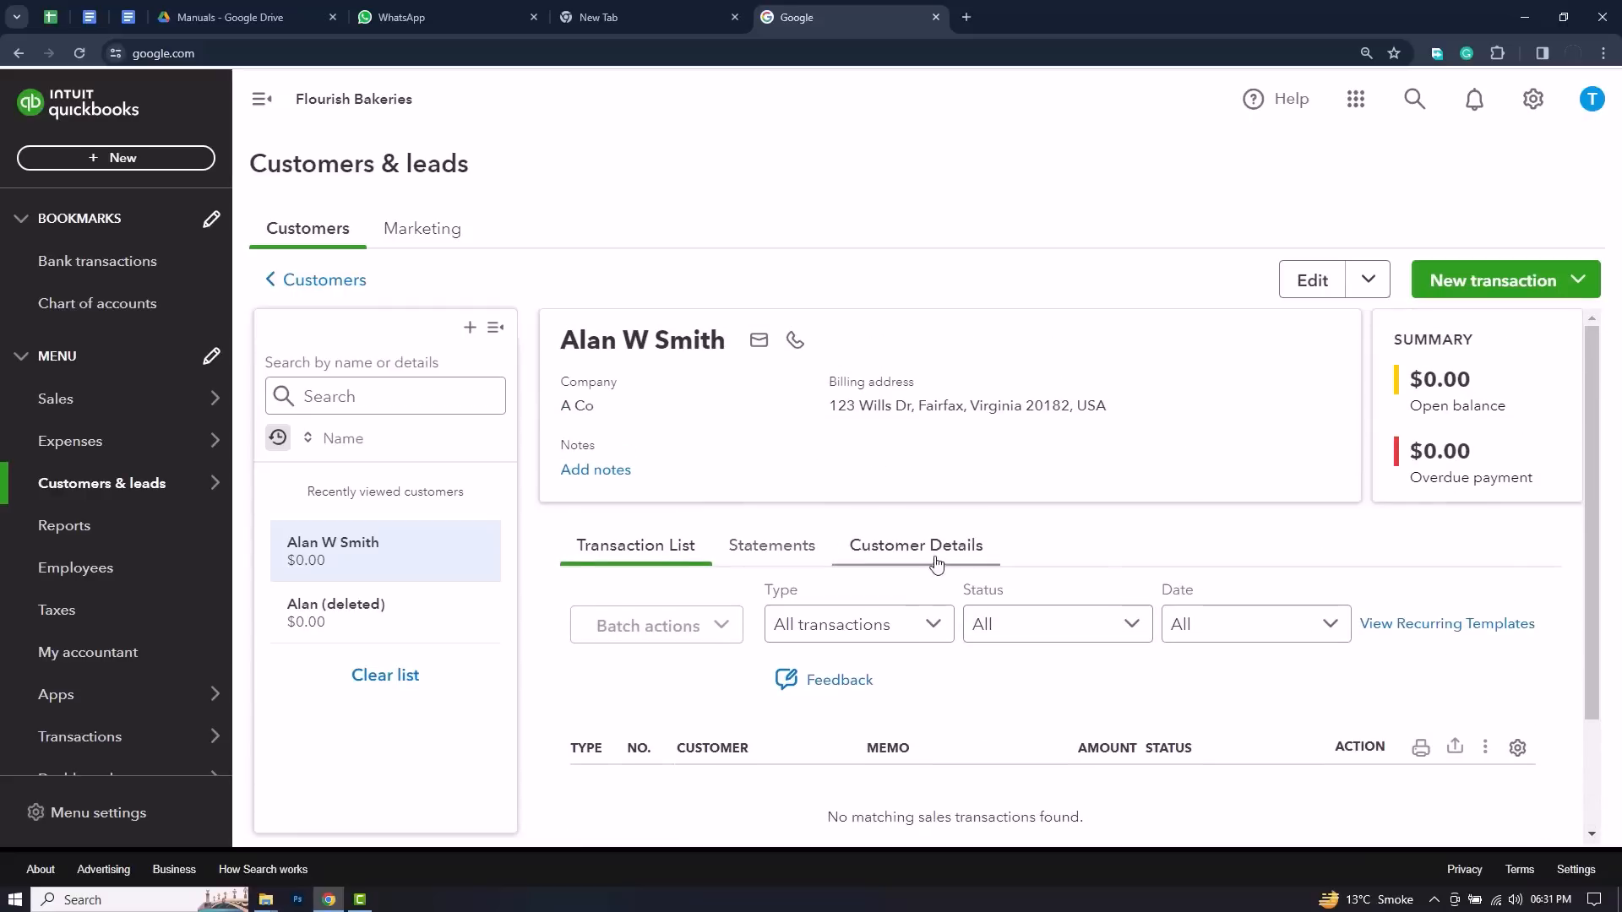
scroll(1115, 555, "down", 1)
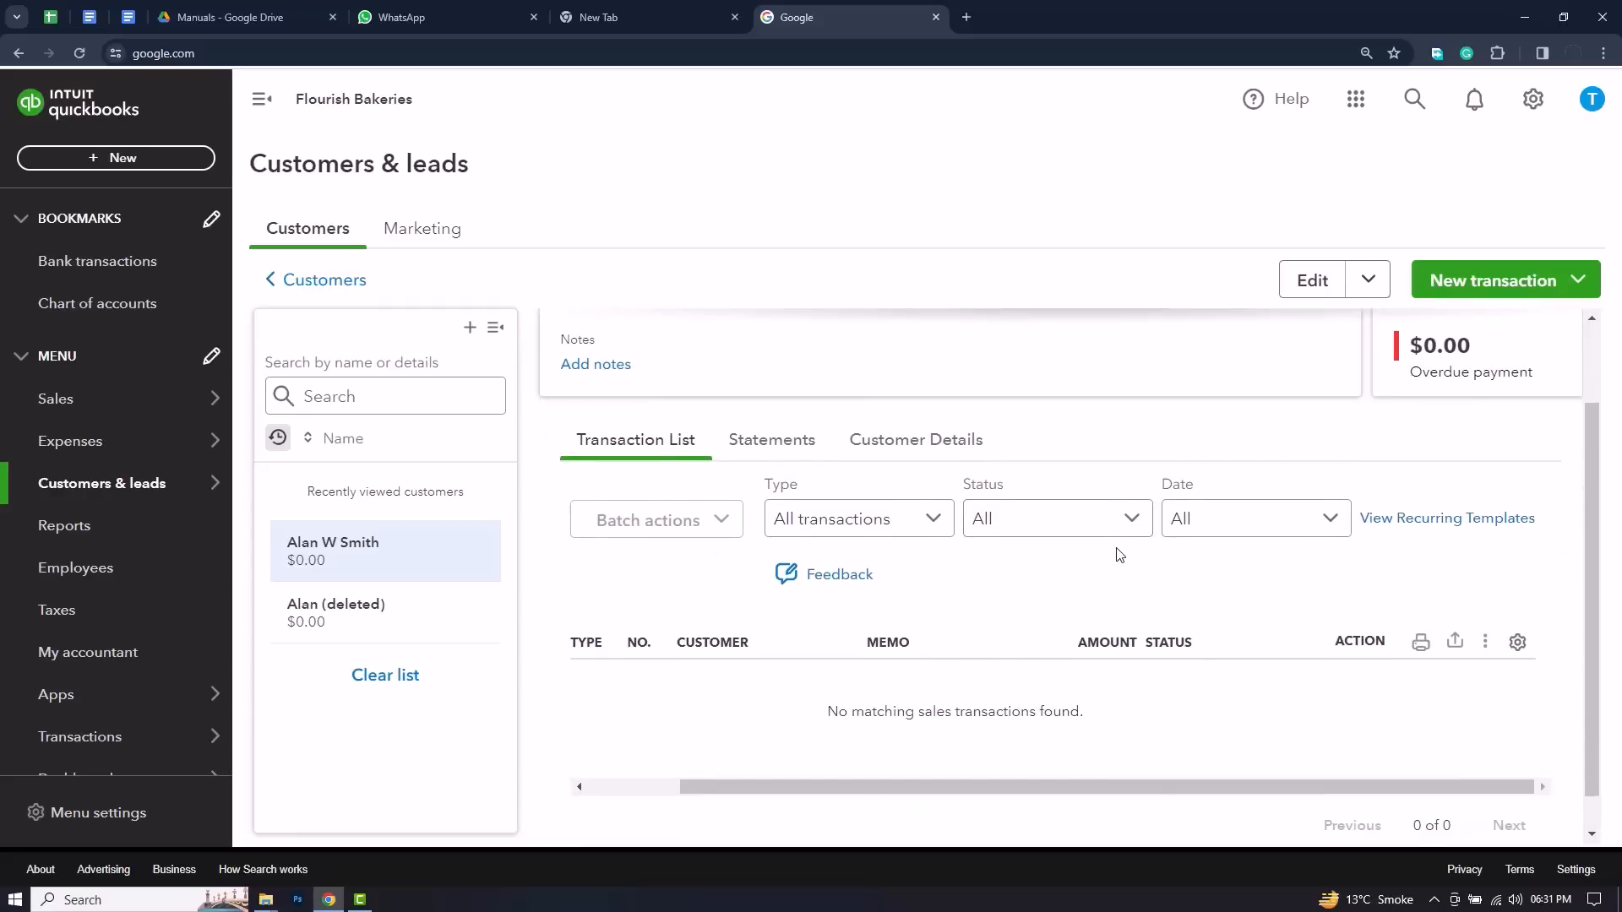
scroll(1124, 550, "up", 1)
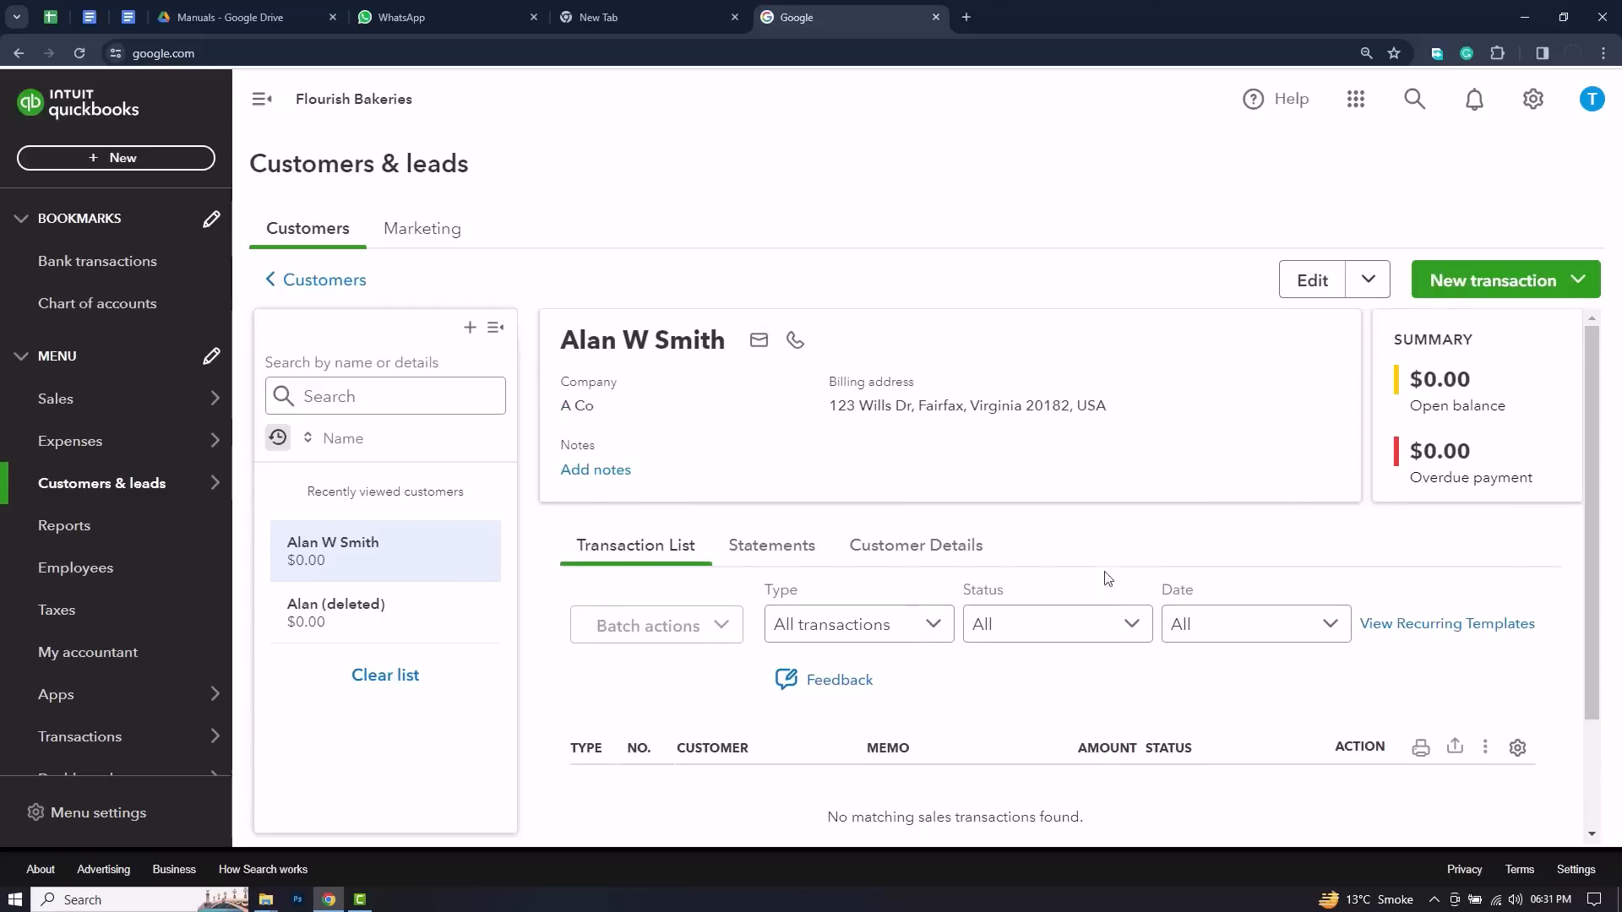
scroll(1052, 613, "down", 1)
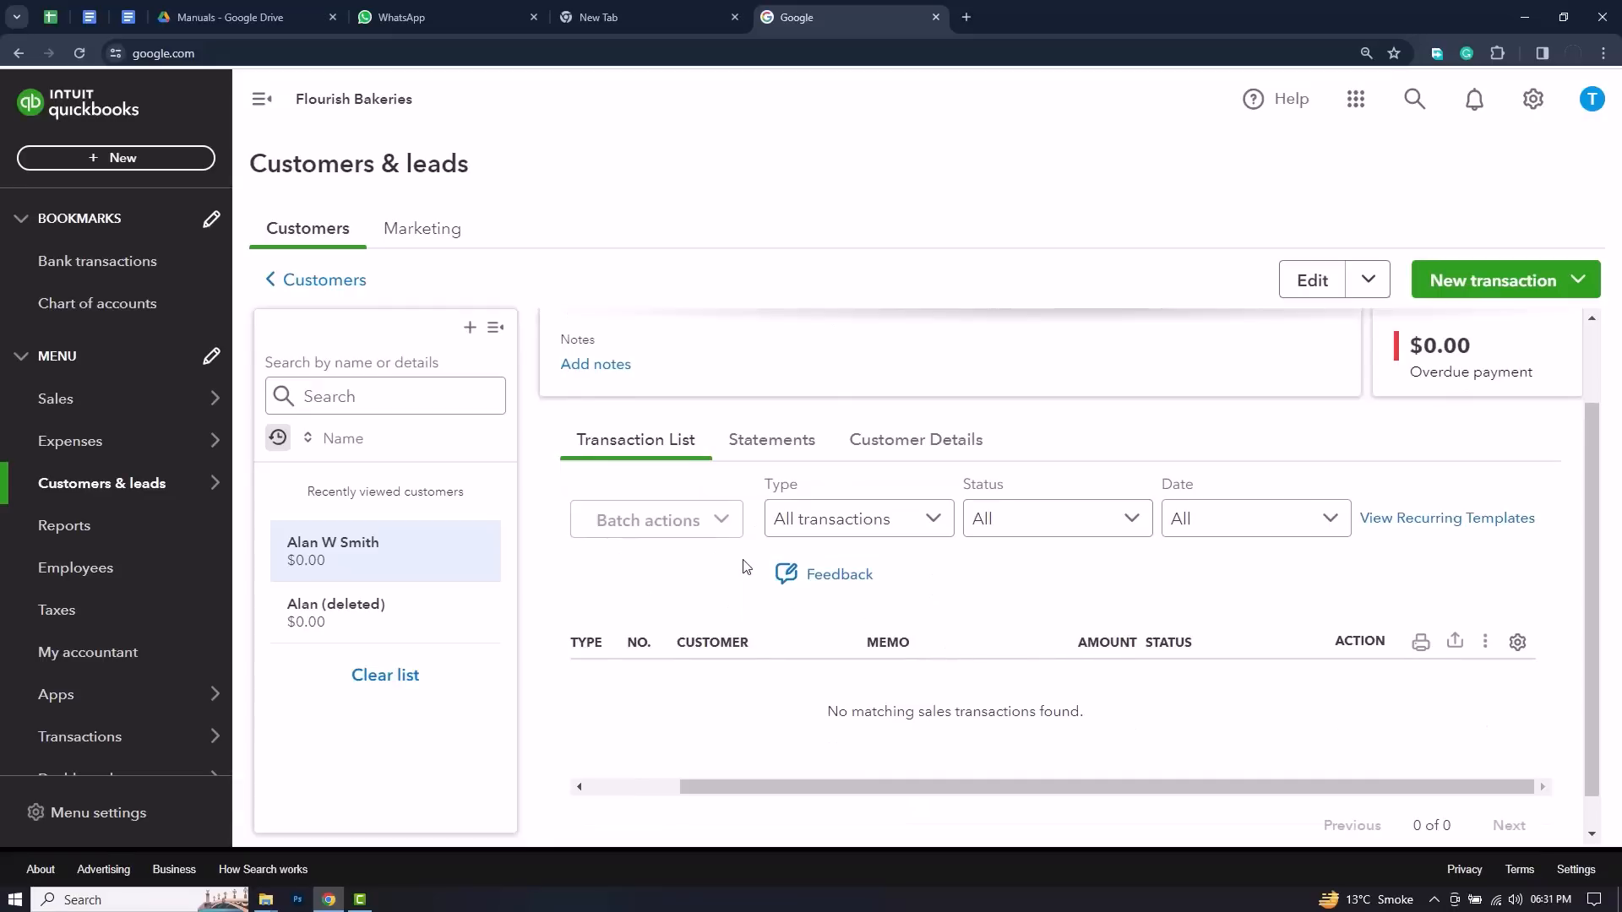
left_click(312, 241)
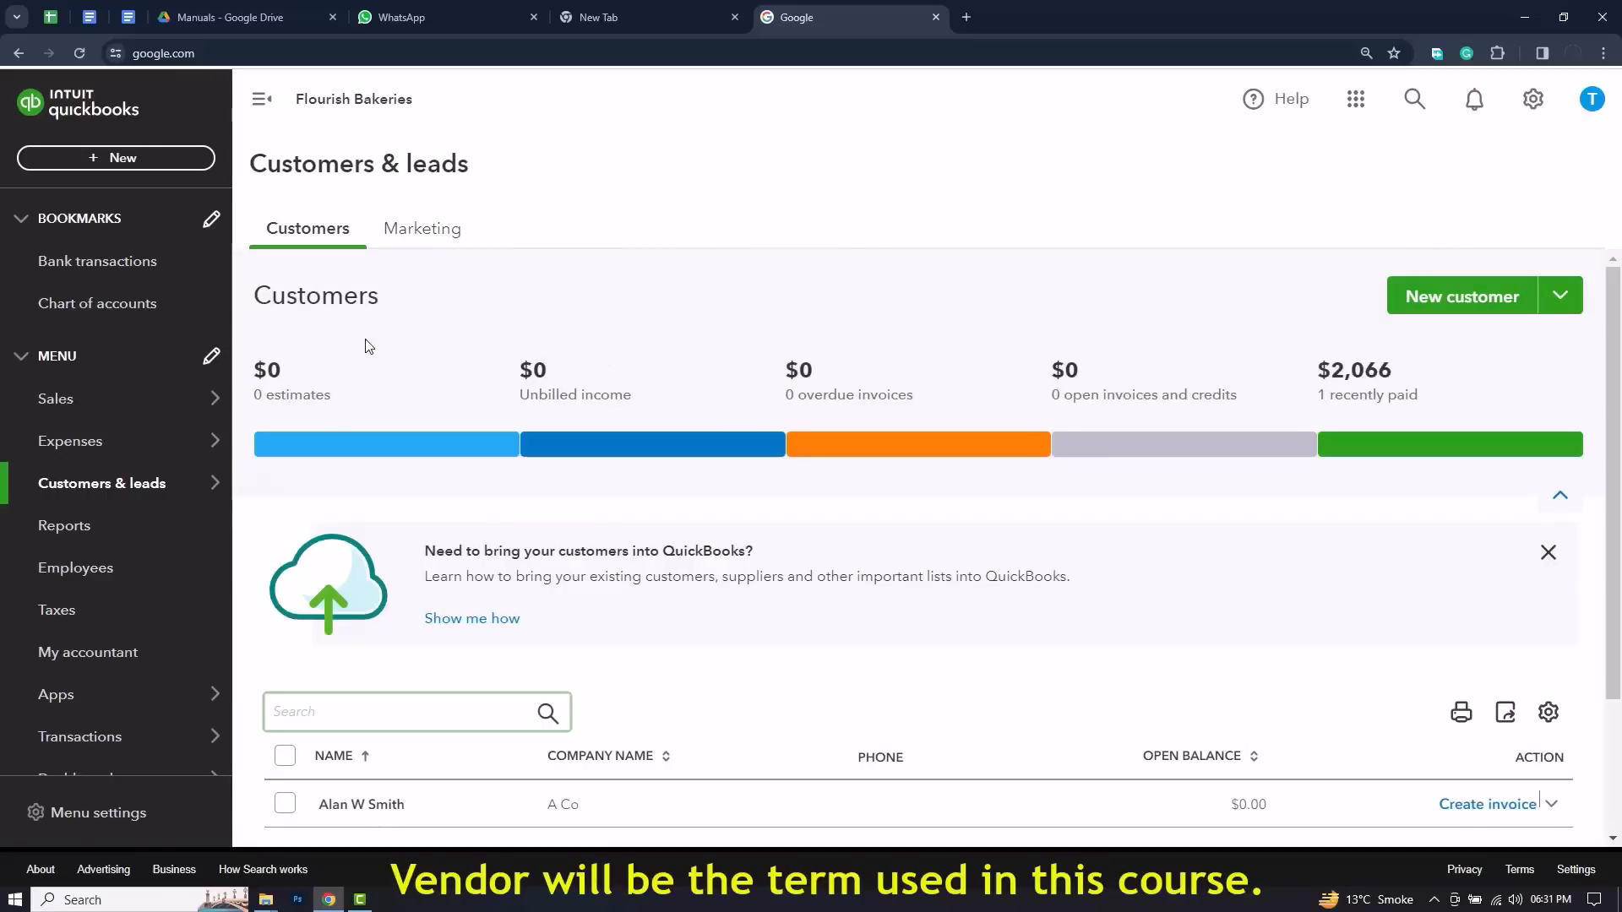
Step: Open the Suppliers list under Expenses and look over its summary and supplier table
mouse_move(211, 455)
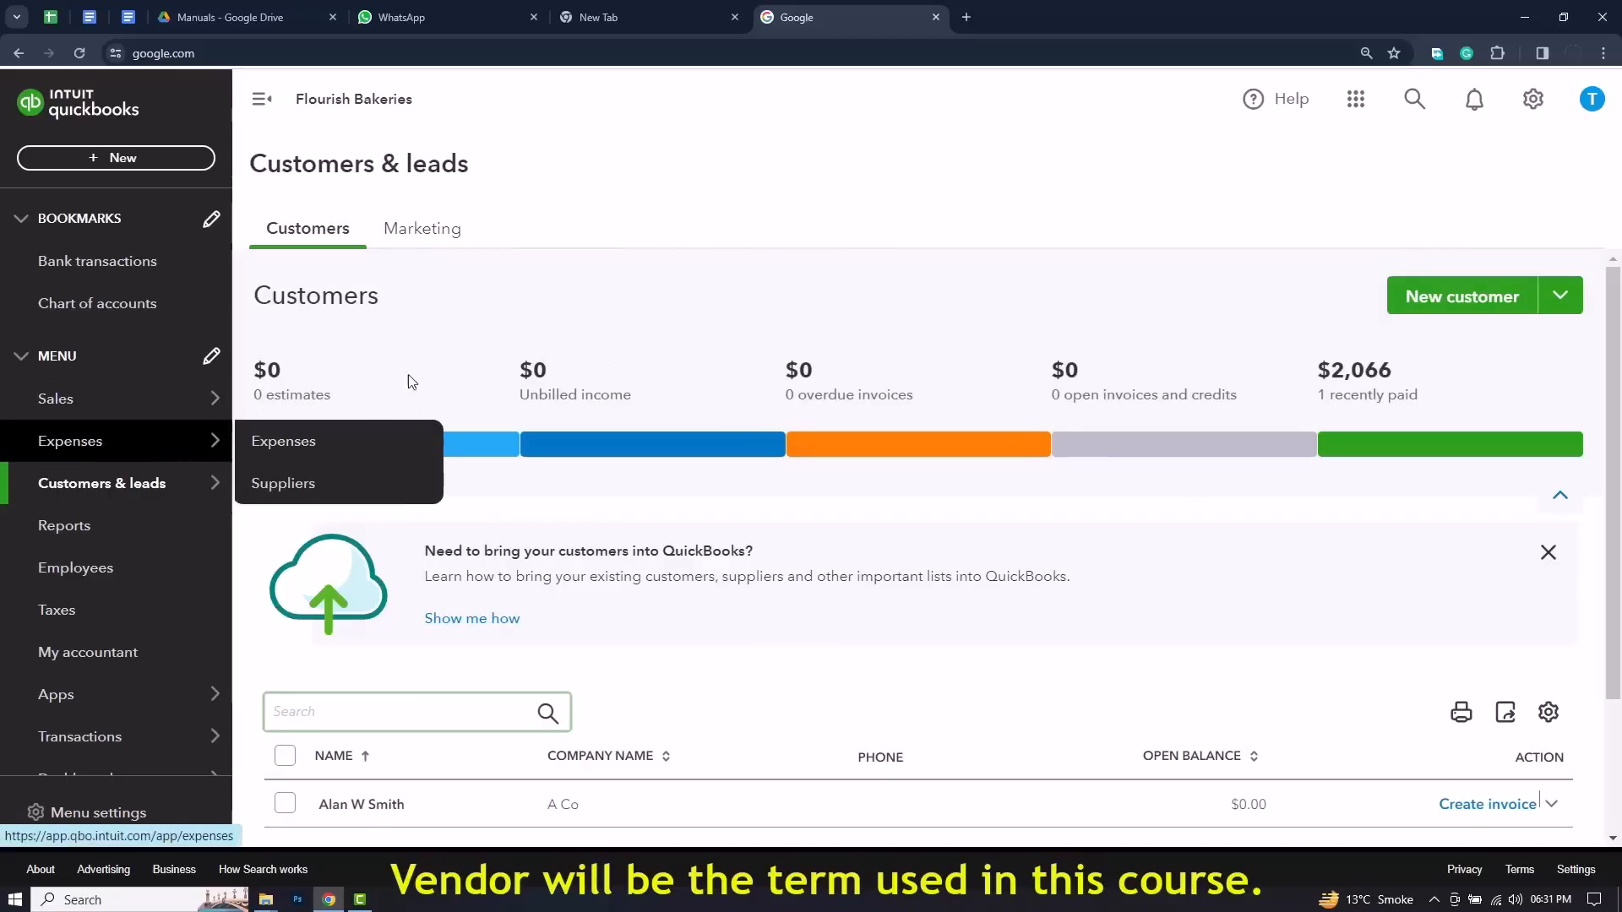
mouse_move(137, 452)
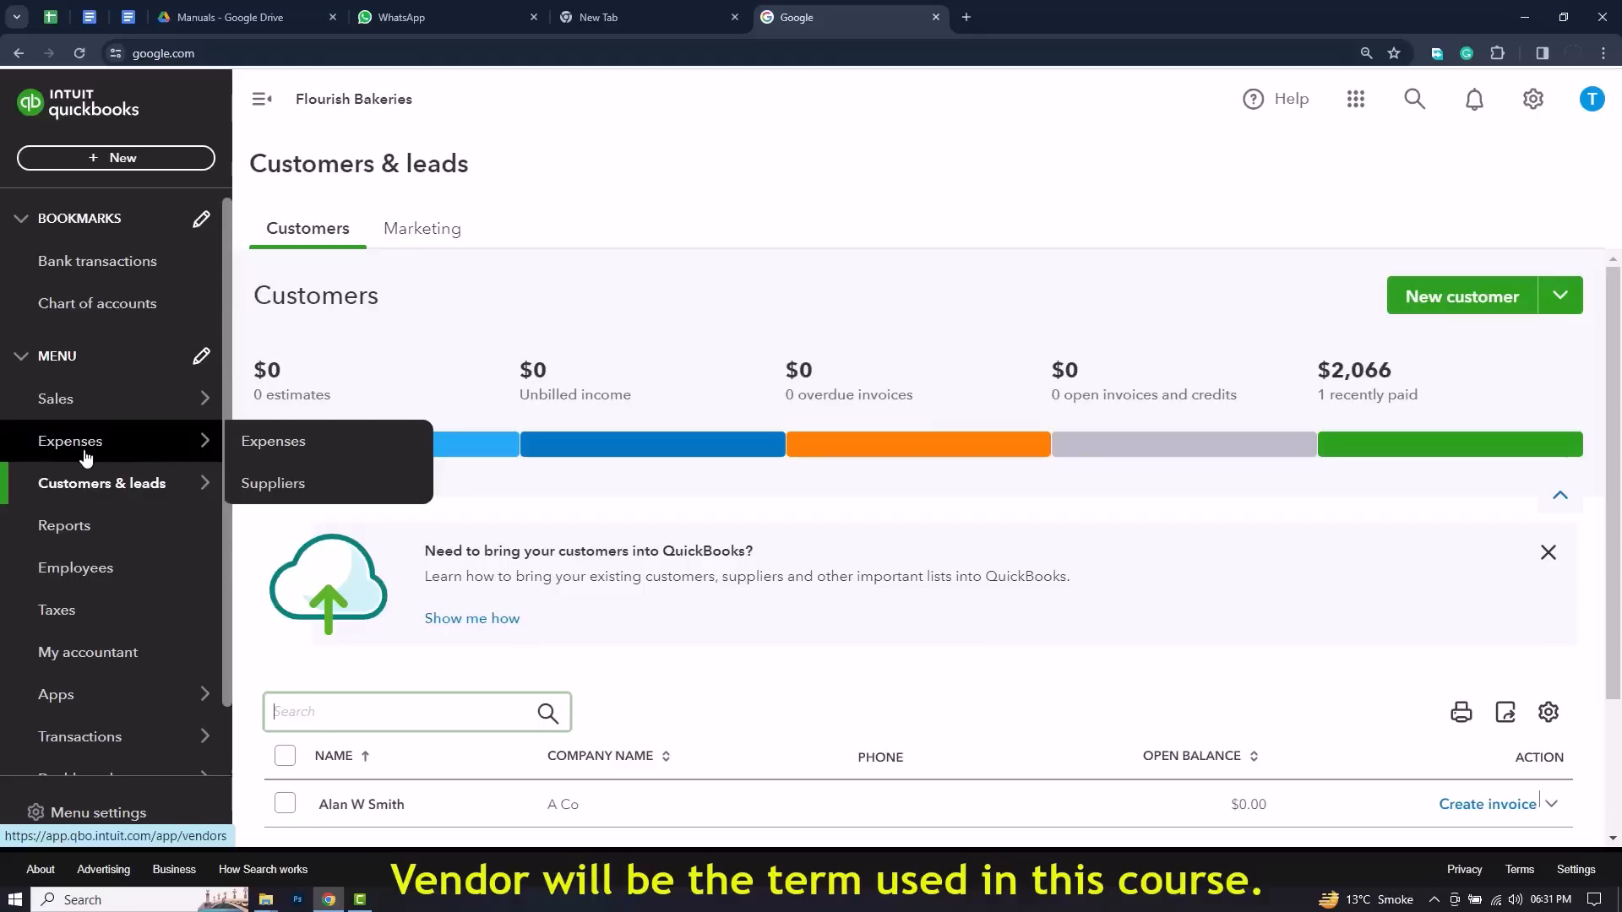
left_click(287, 489)
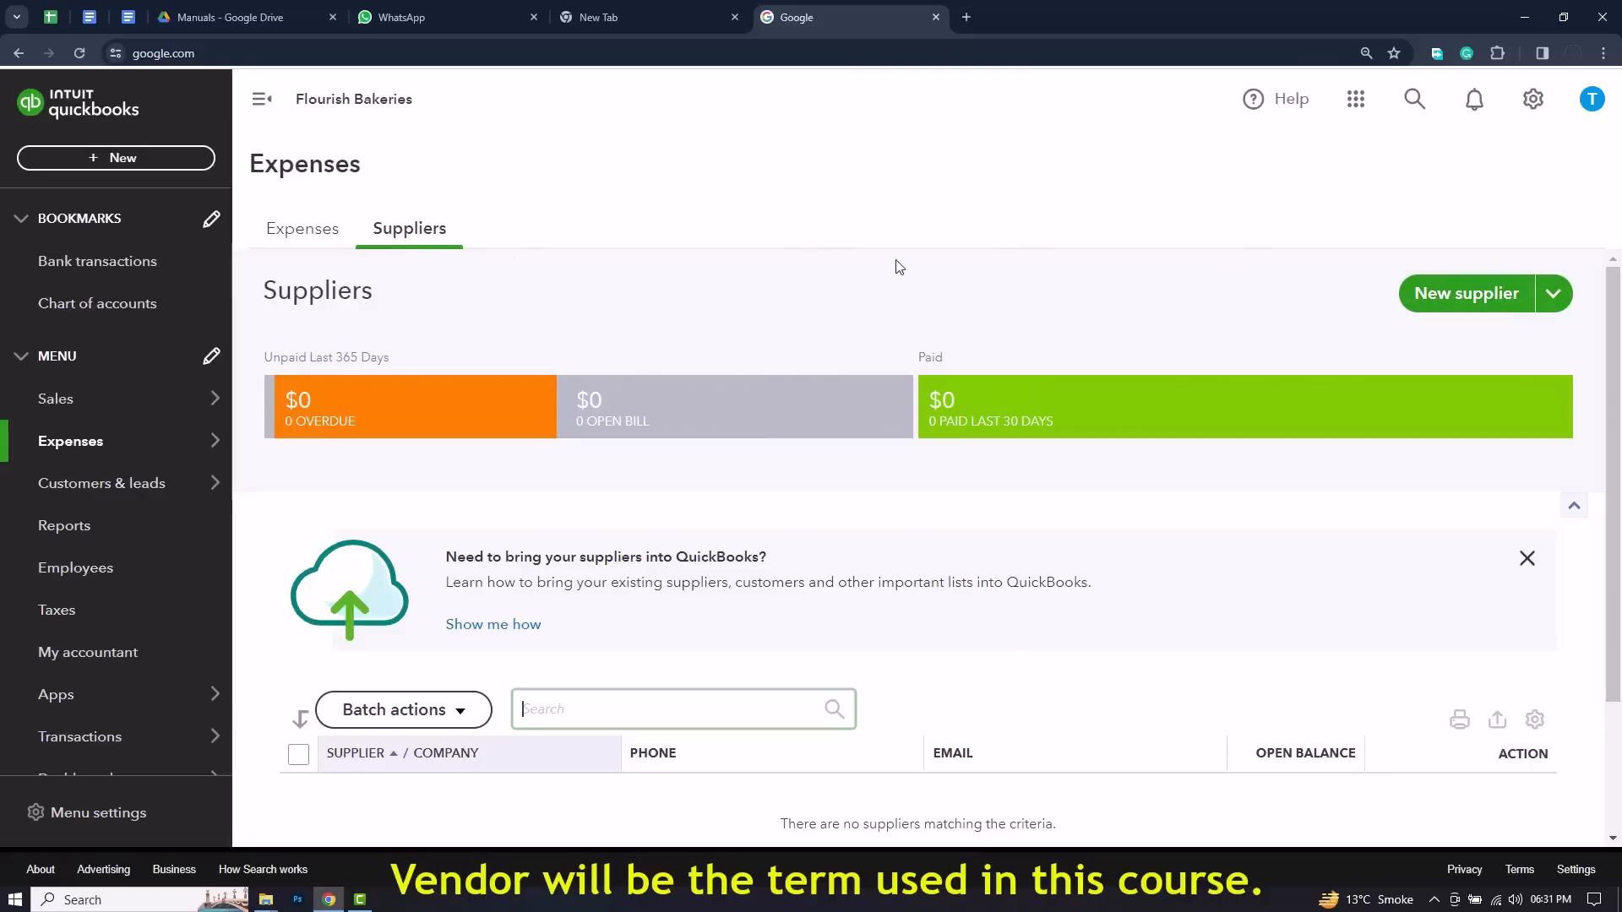
scroll(1066, 267, "down", 3)
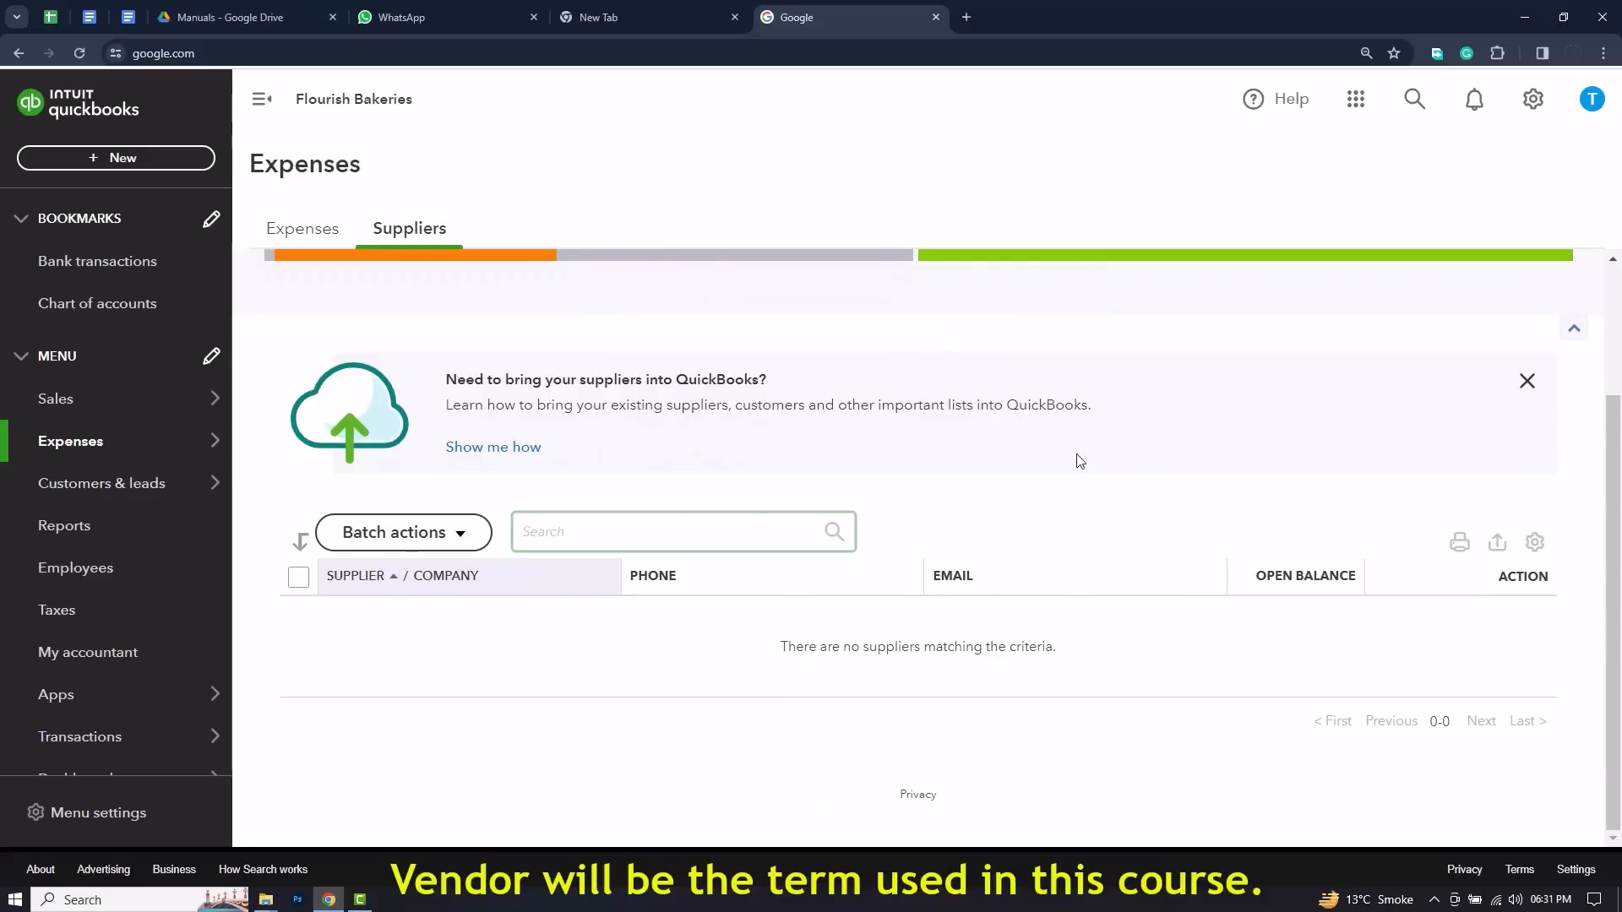
scroll(1079, 461, "up", 3)
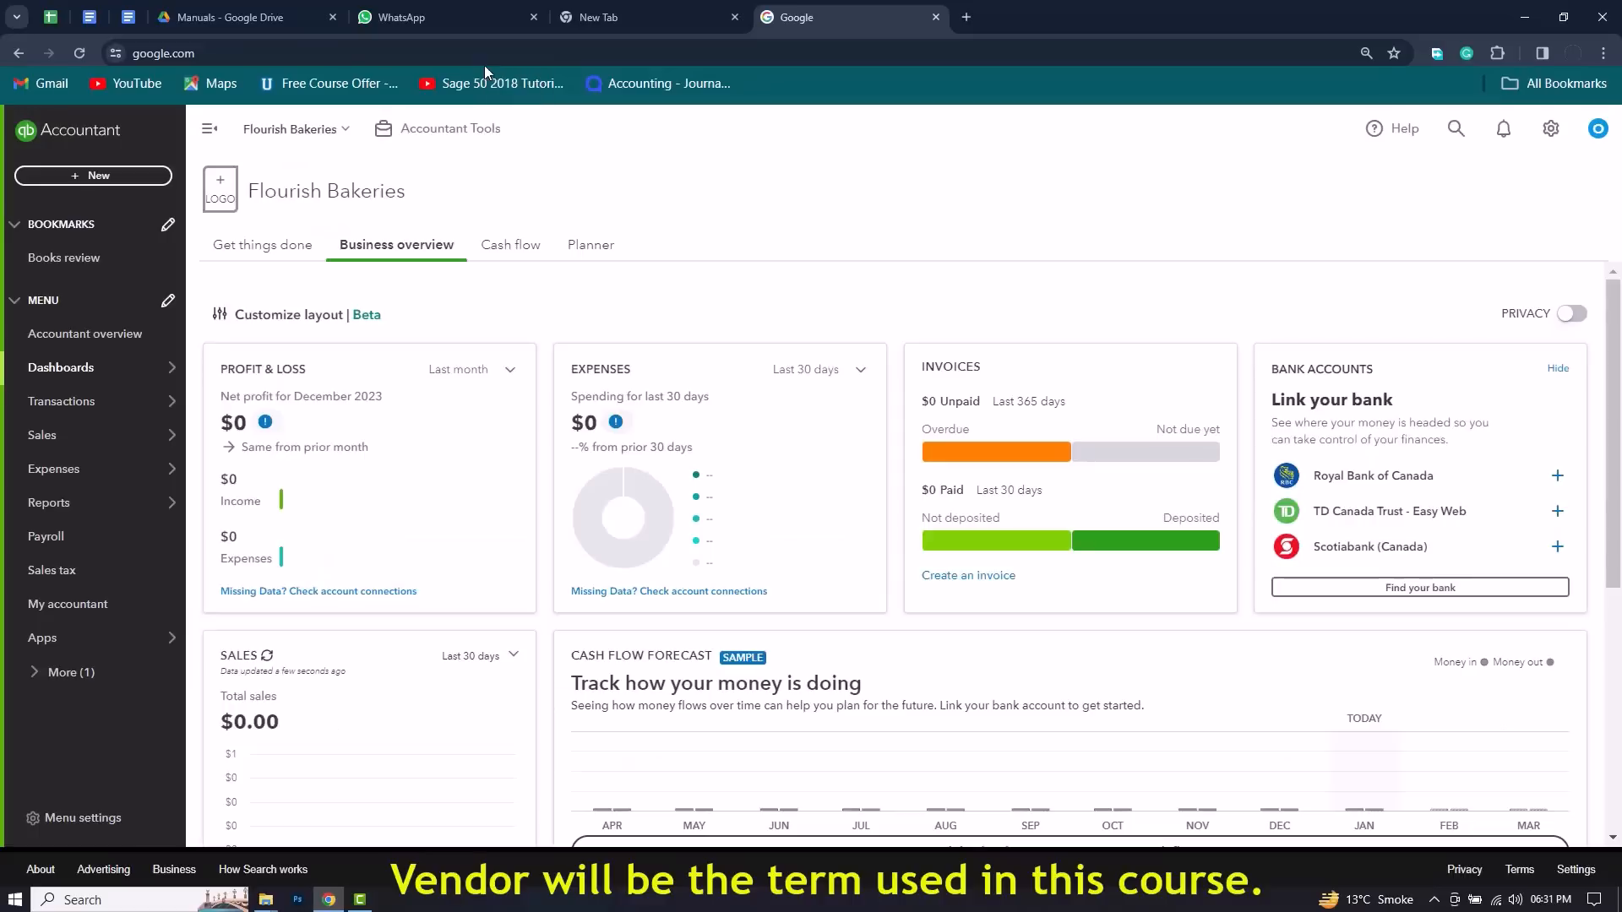
Step: Open the Suppliers list under Expenses in the Accountant version of the Flourish Bakeries company
mouse_move(135, 452)
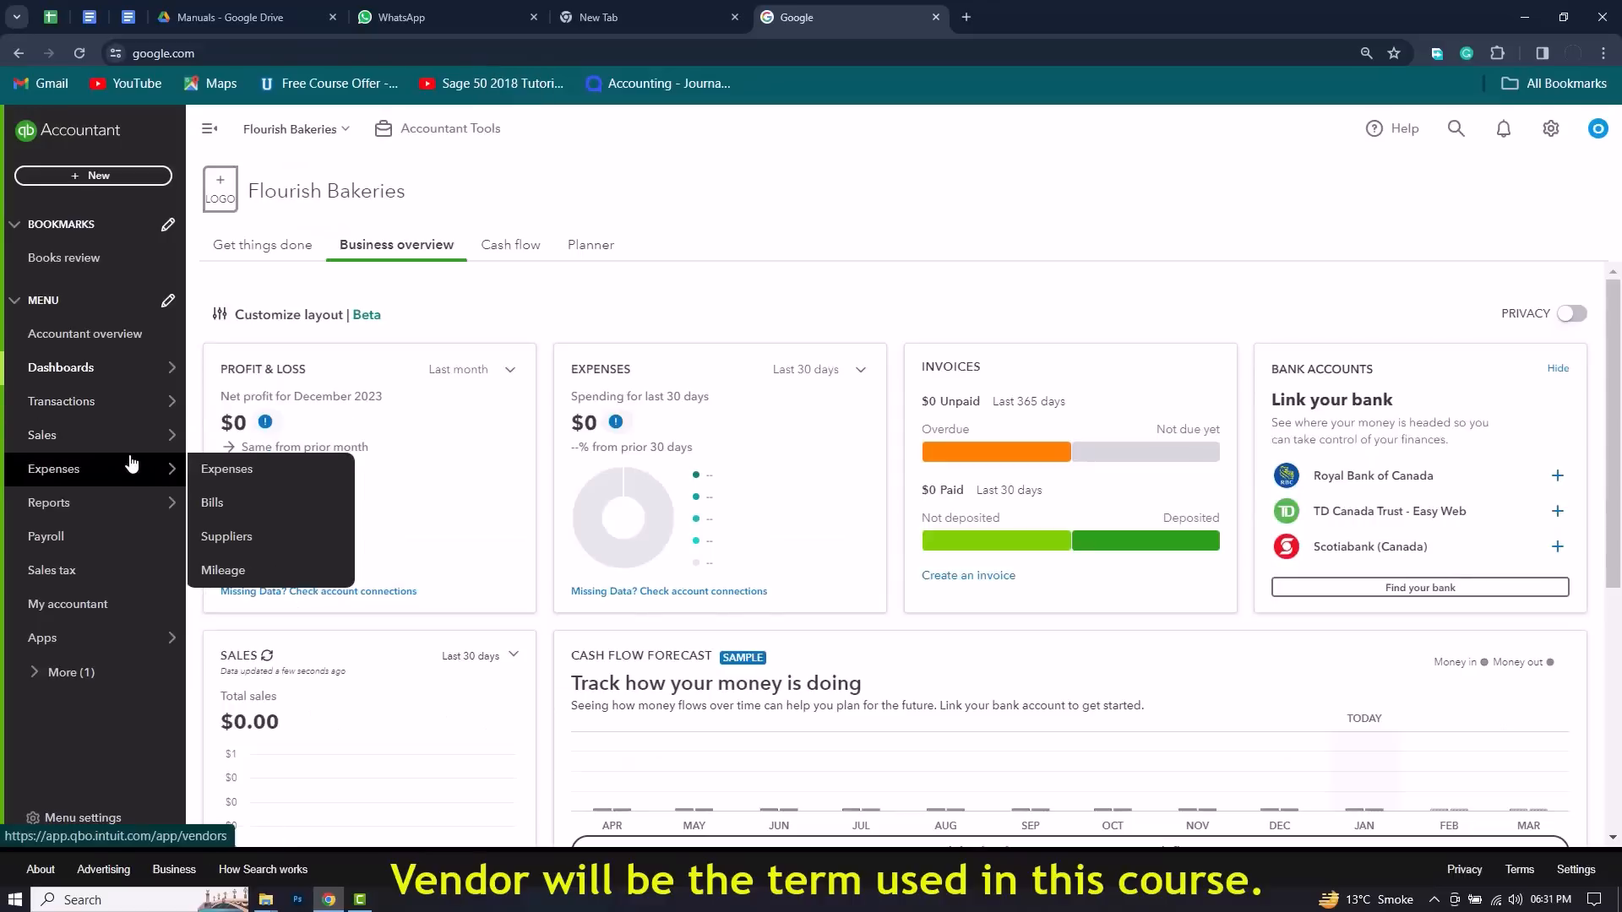
mouse_move(72, 387)
mouse_move(68, 473)
left_click(260, 537)
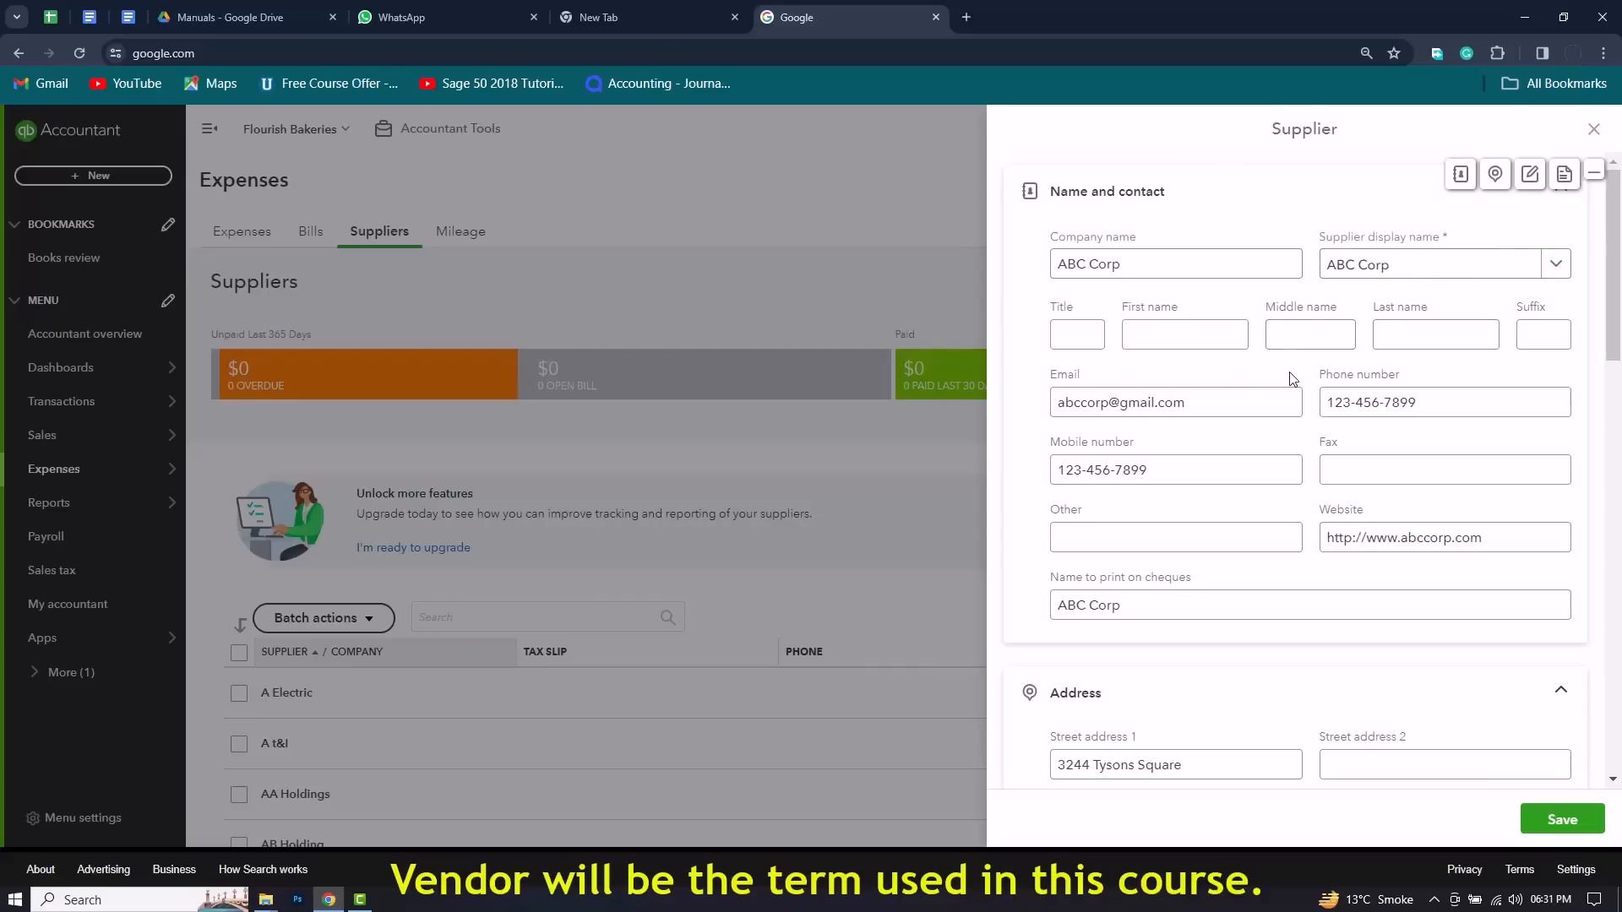
Step: Review the ABC Corp supplier form's contact, address, notes, tax, payment, accounting and opening balance fields
scroll(1297, 371, "down", 1)
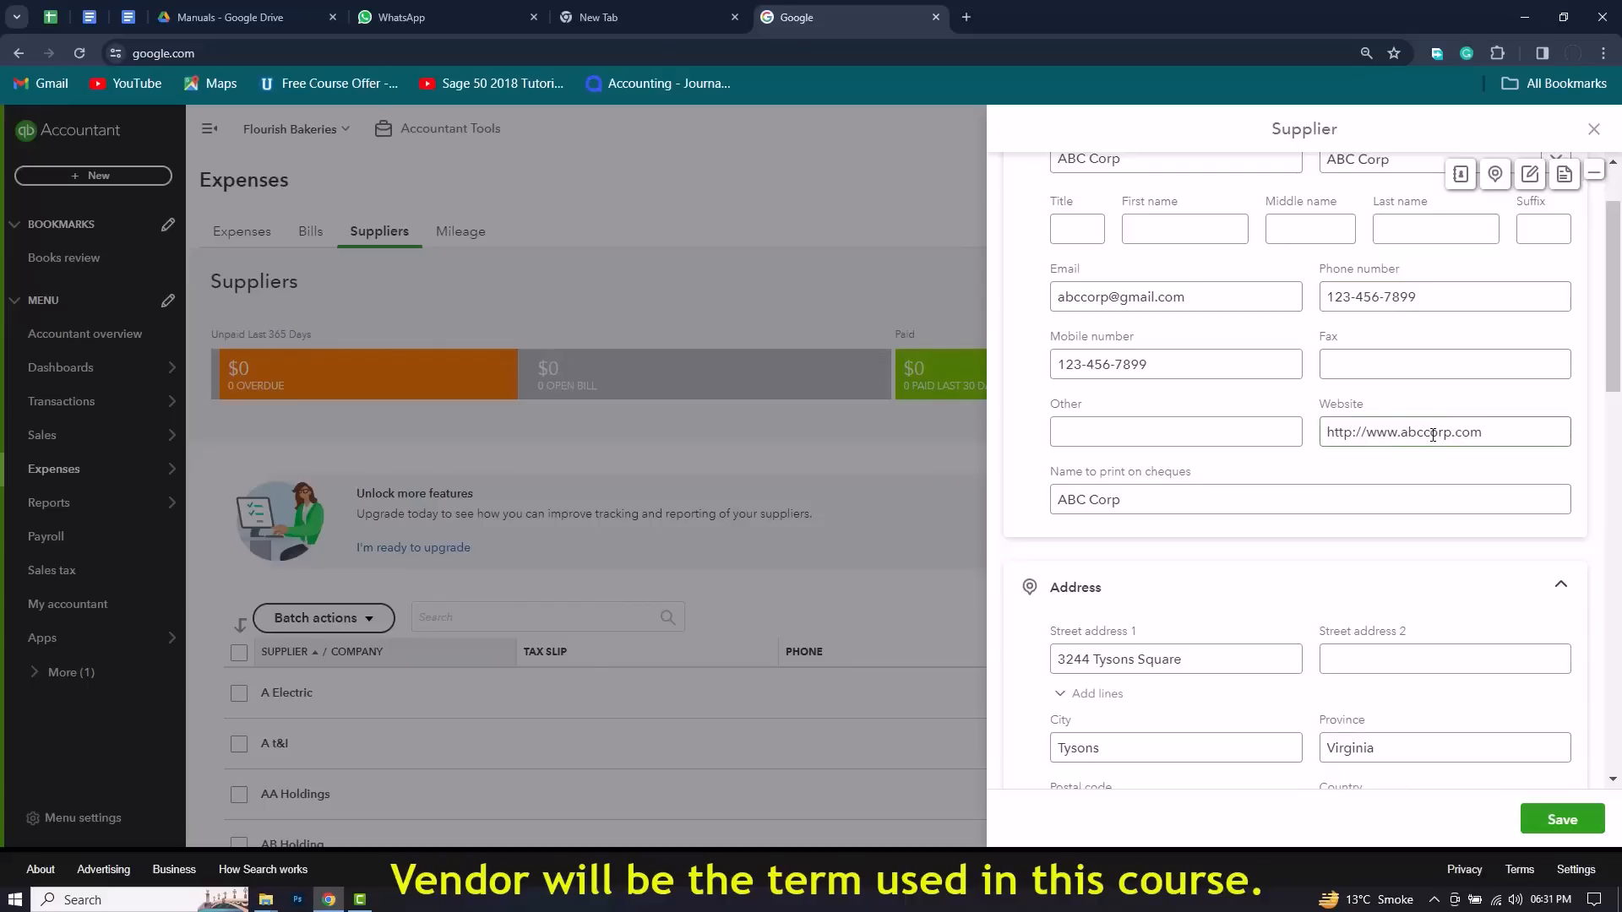
scroll(1433, 435, "down", 4)
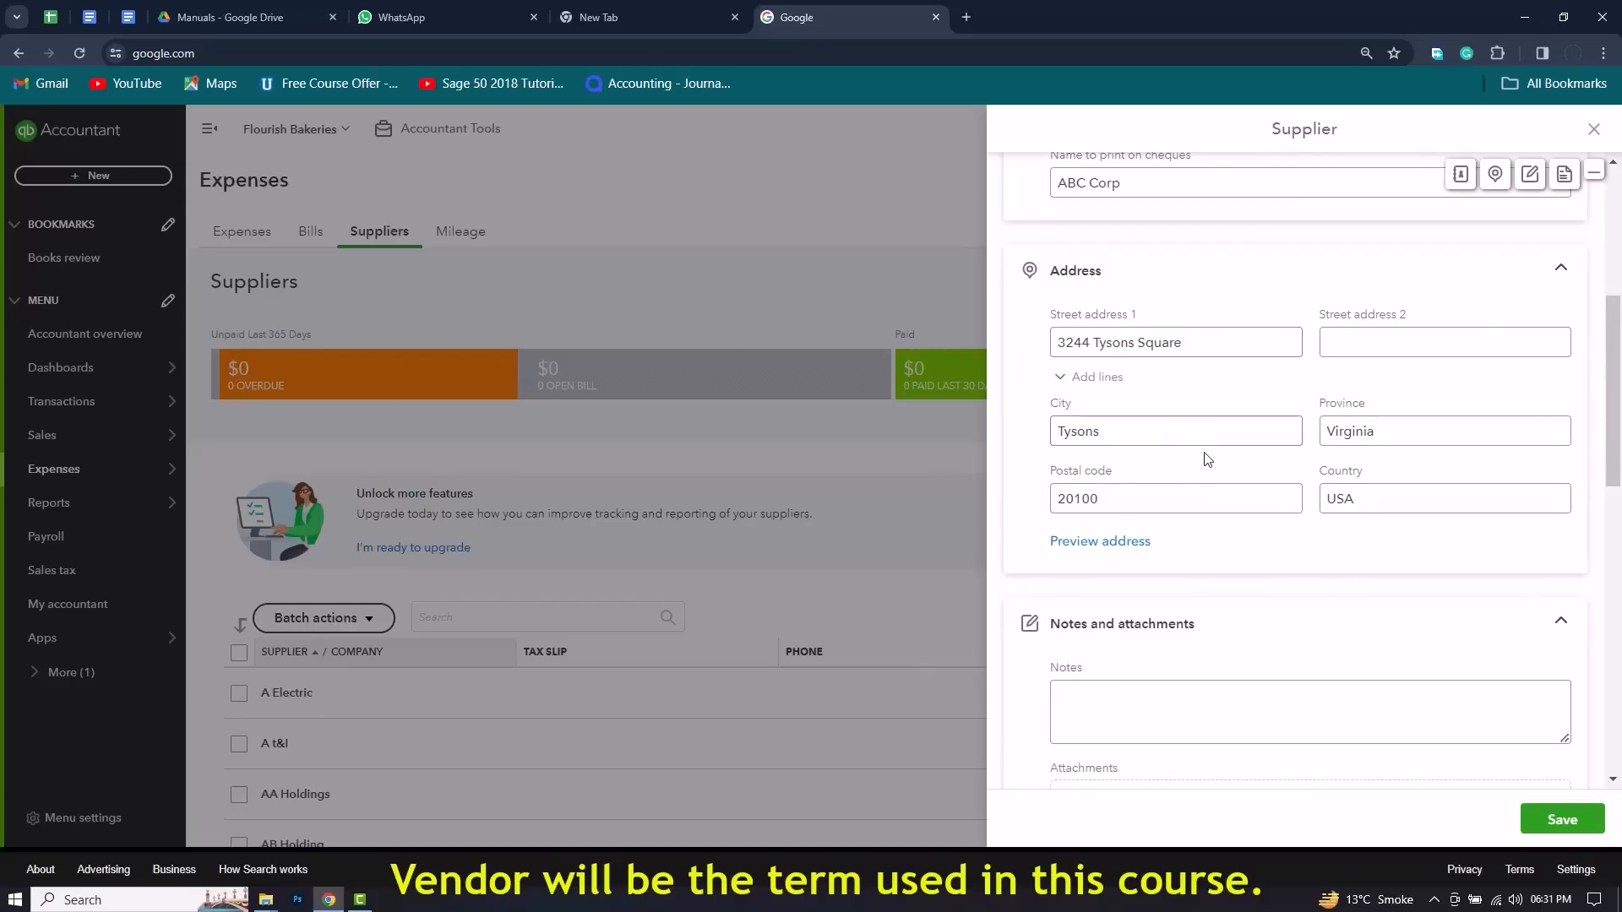
scroll(1310, 499, "down", 4)
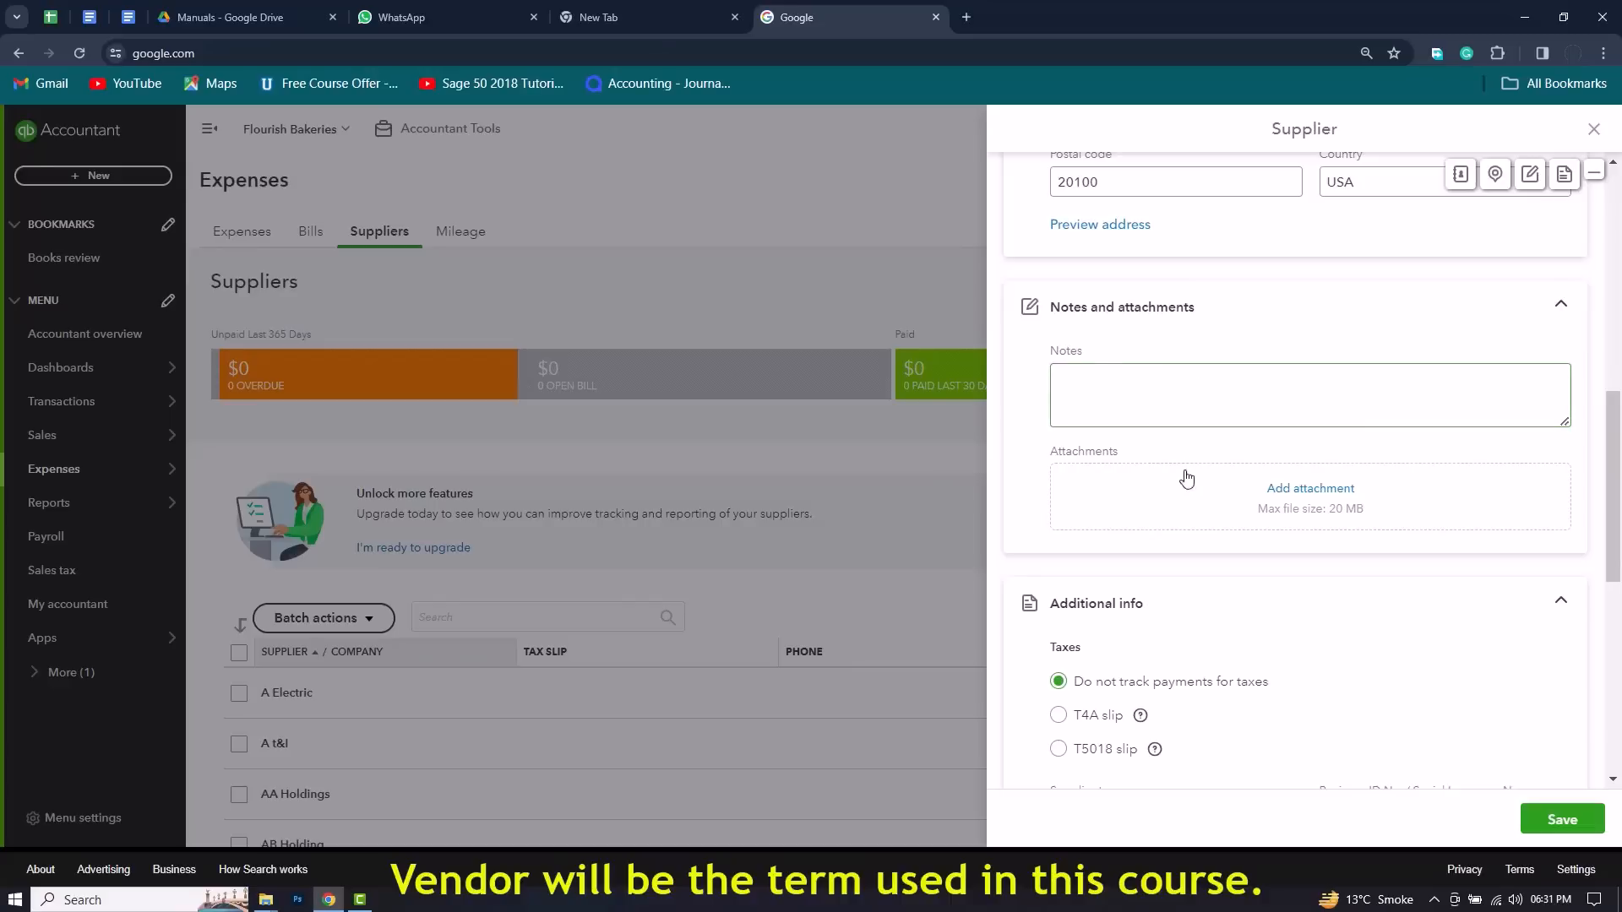
scroll(1211, 506, "down", 3)
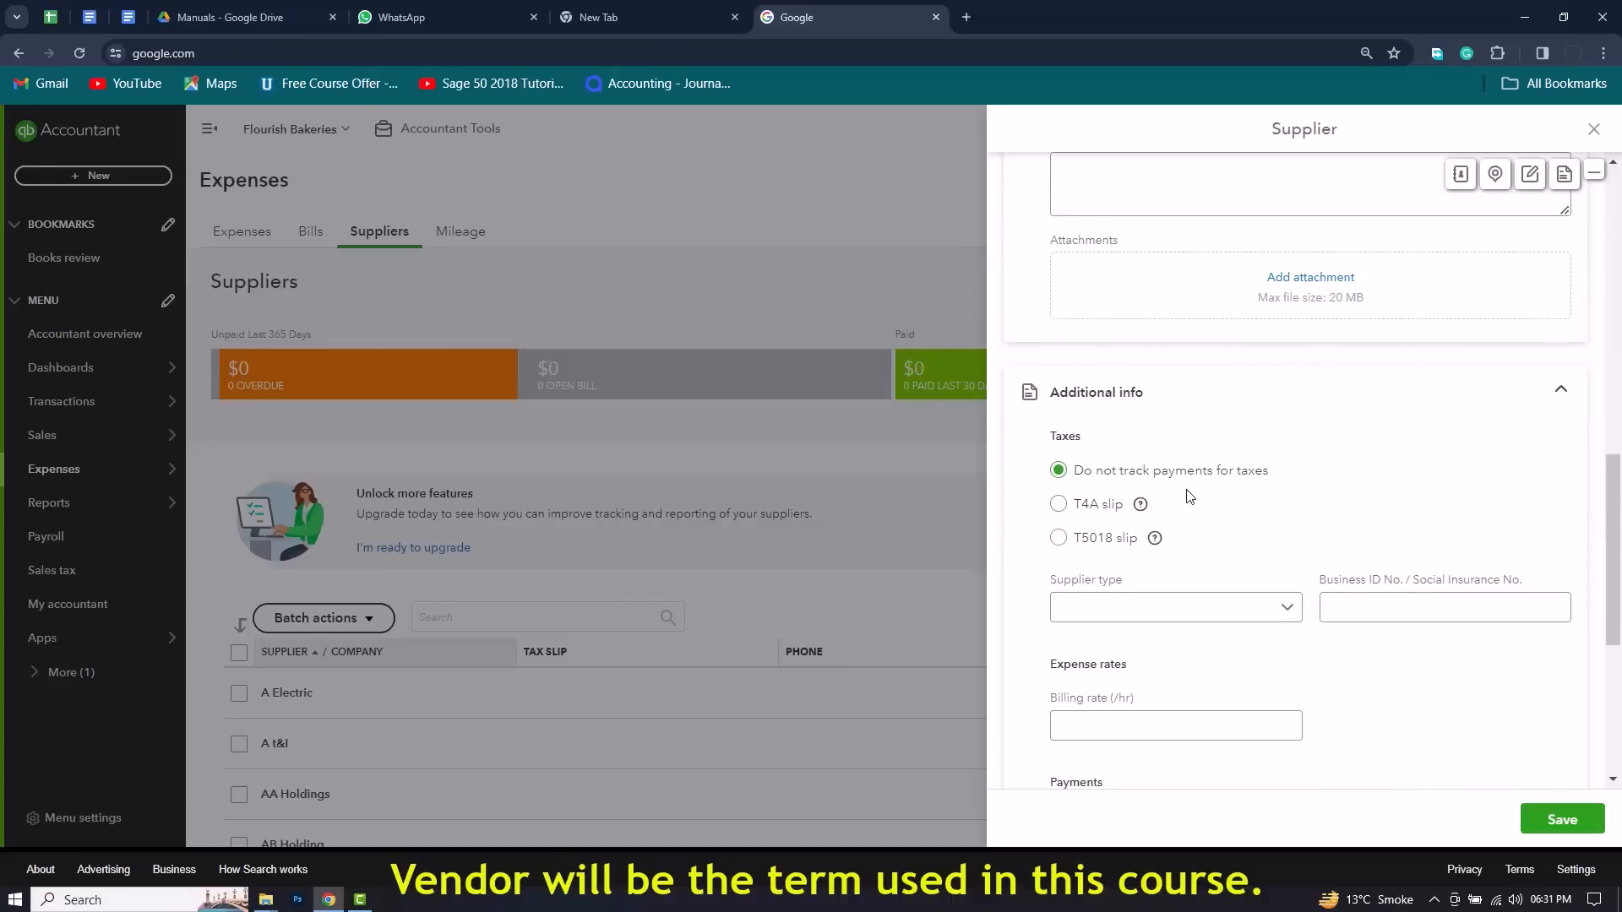
scroll(1200, 557, "down", 1)
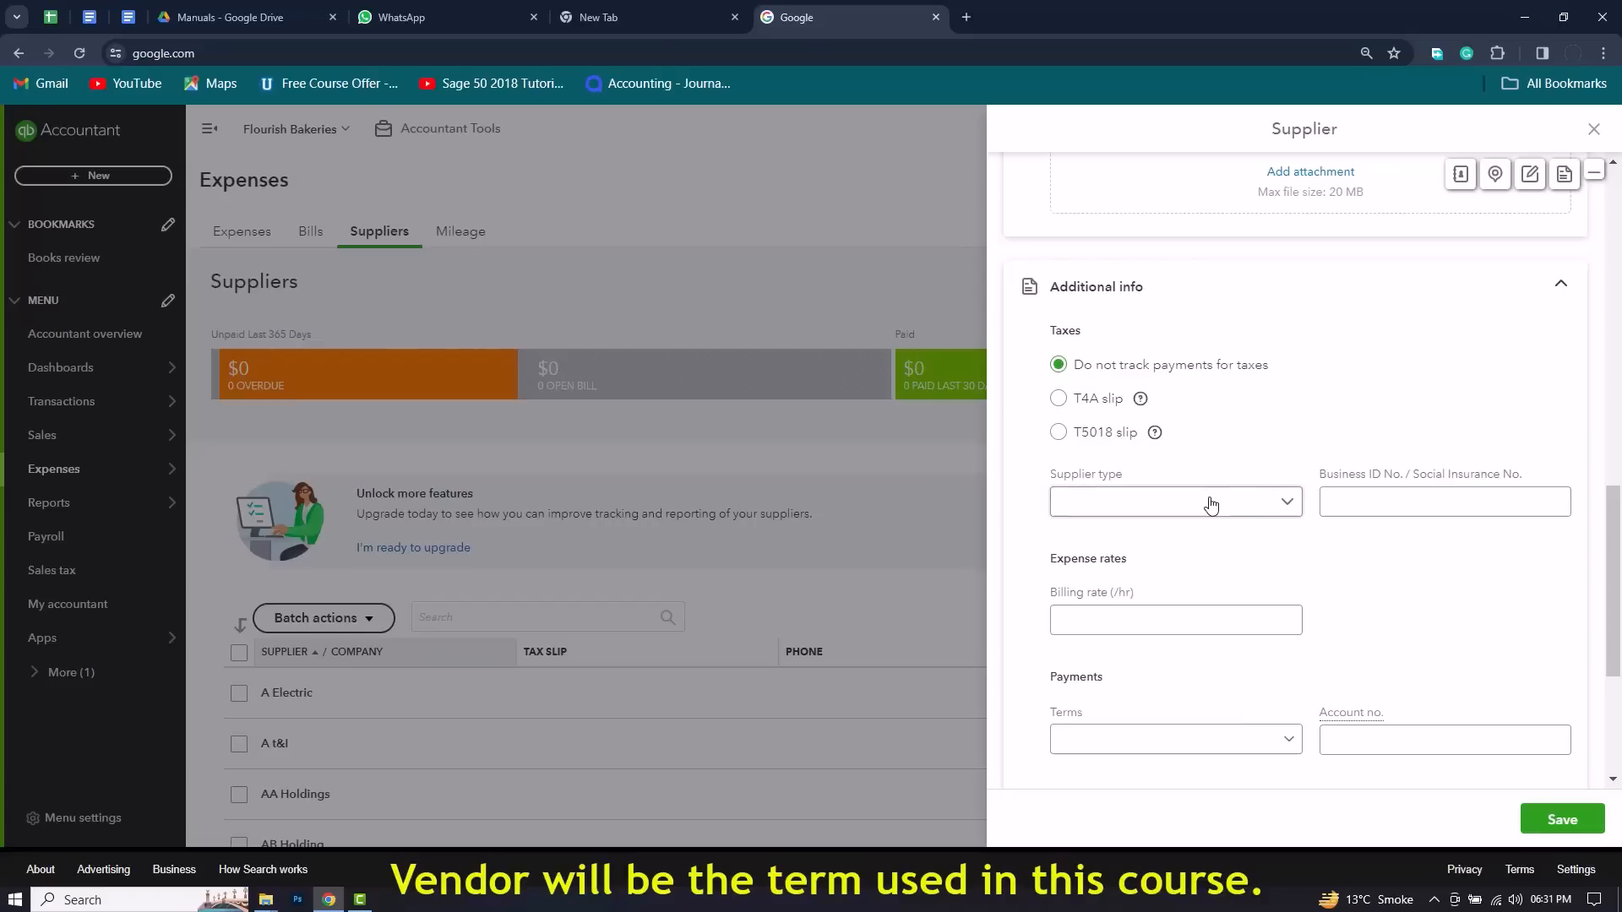
scroll(1276, 534, "down", 1)
scroll(1276, 534, "down", 1)
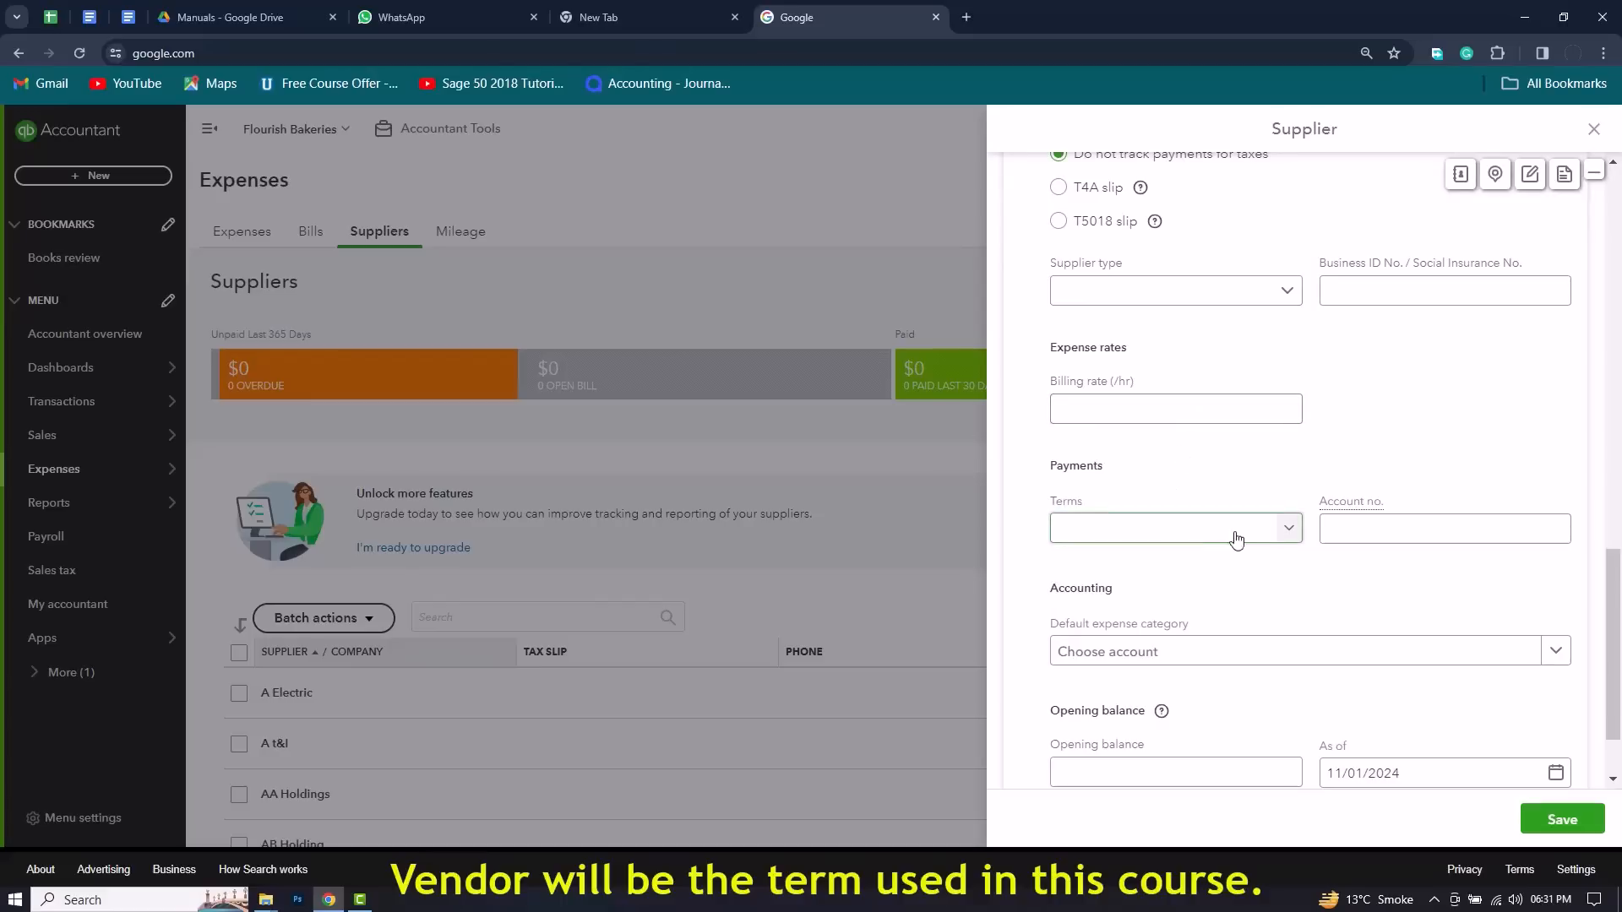
scroll(1337, 581, "down", 1)
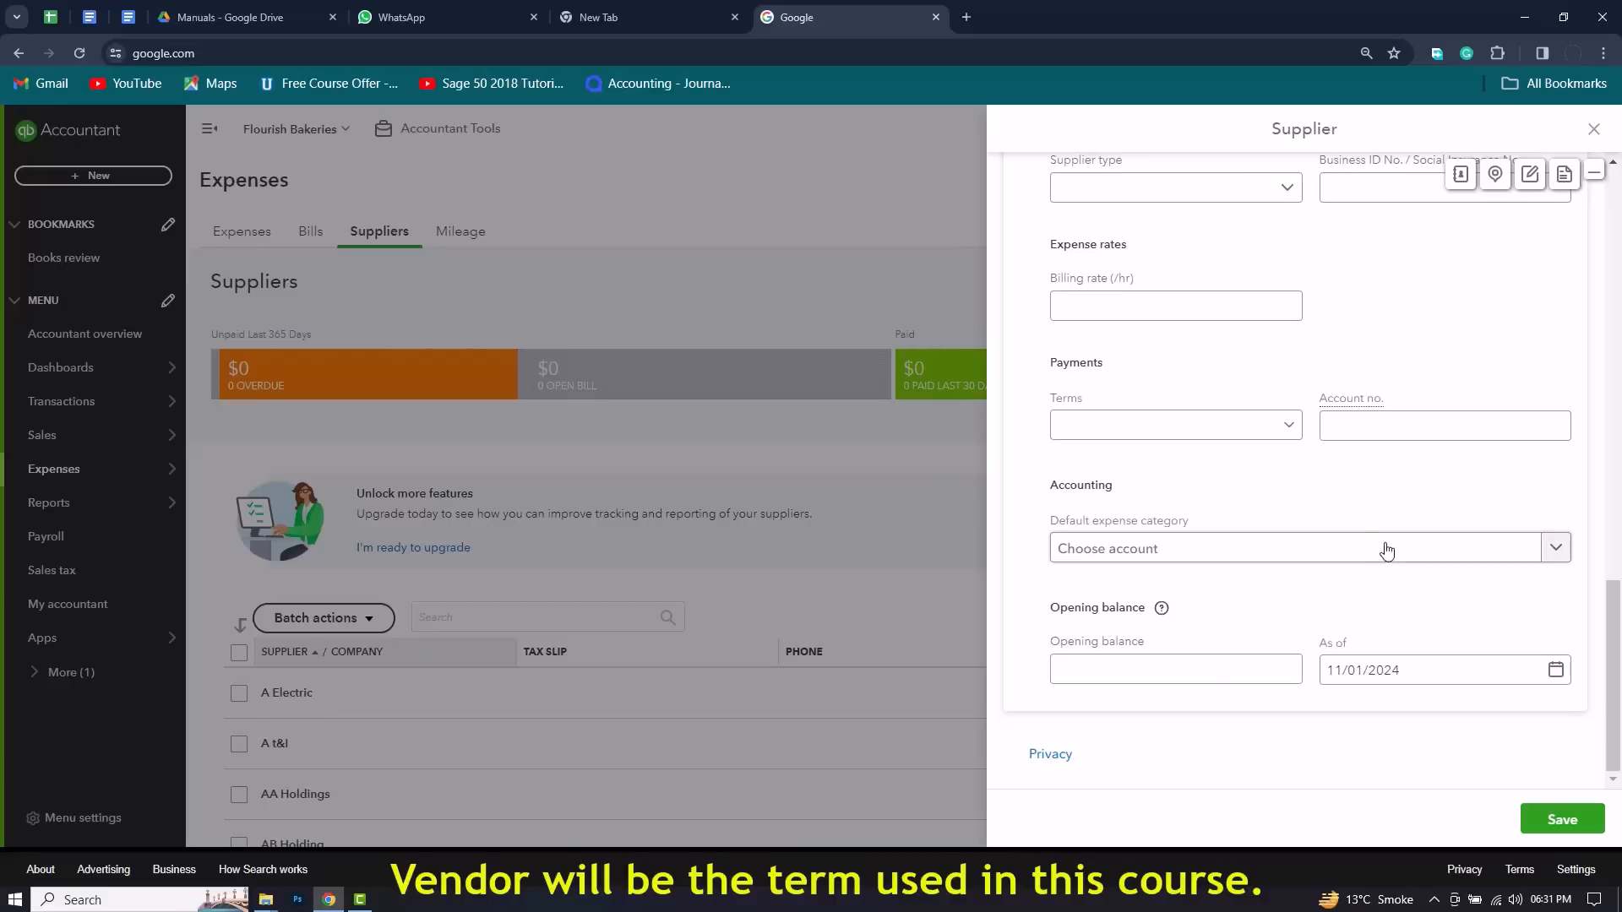
Step: Look through the accounts available as the ABC Corp supplier's default expense category, leaving the category unselected
left_click(1556, 551)
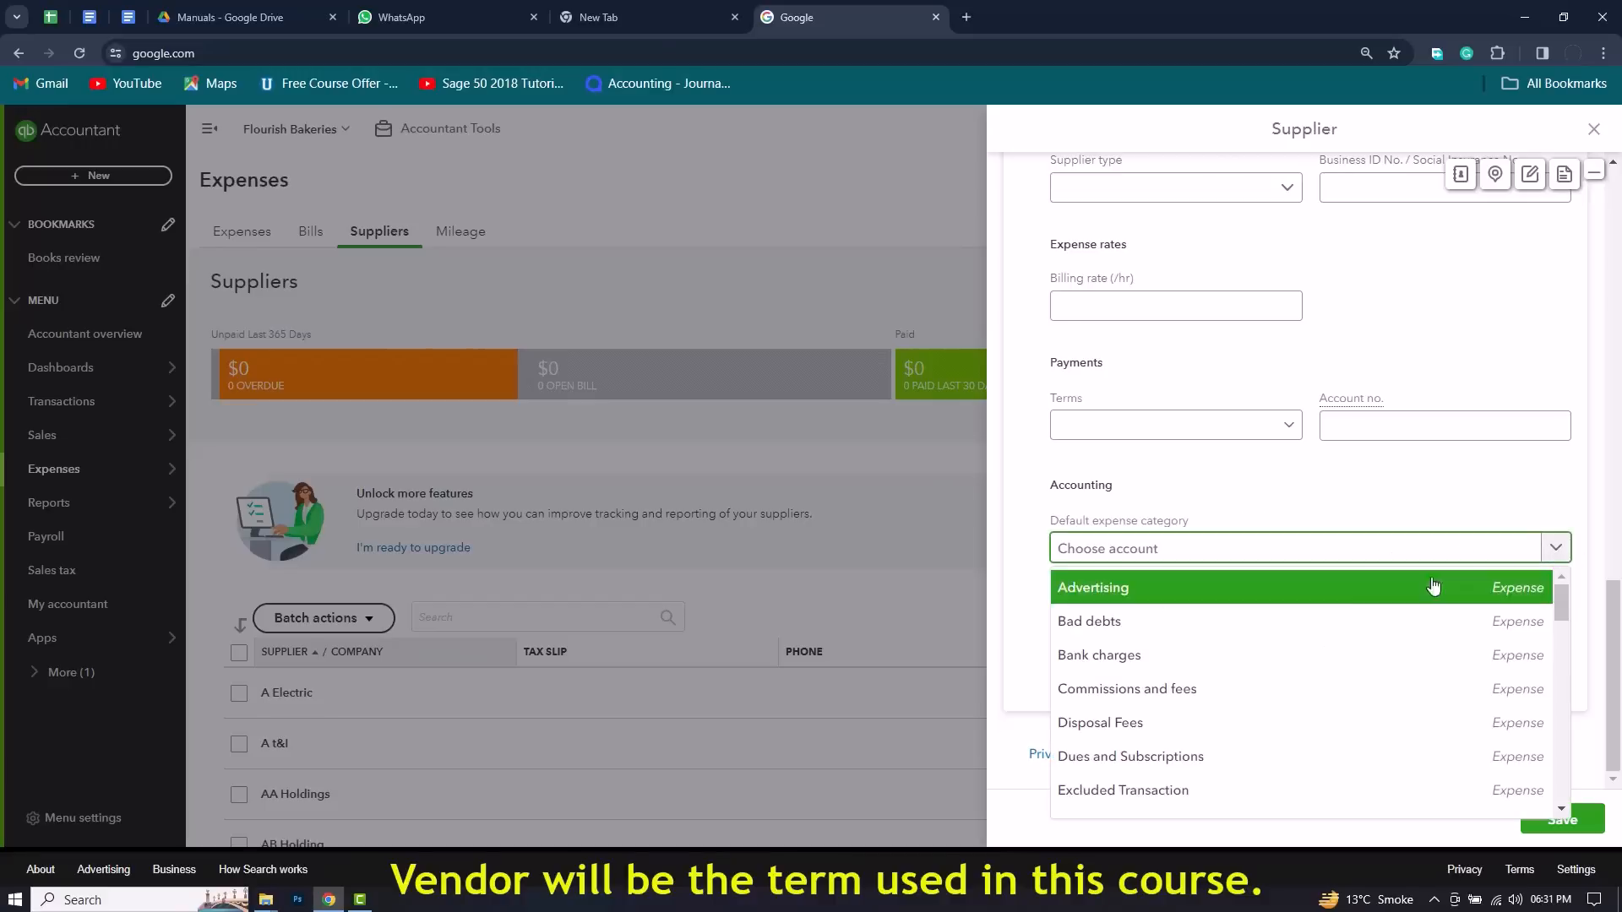
scroll(1278, 625, "down", 1)
scroll(1278, 632, "down", 3)
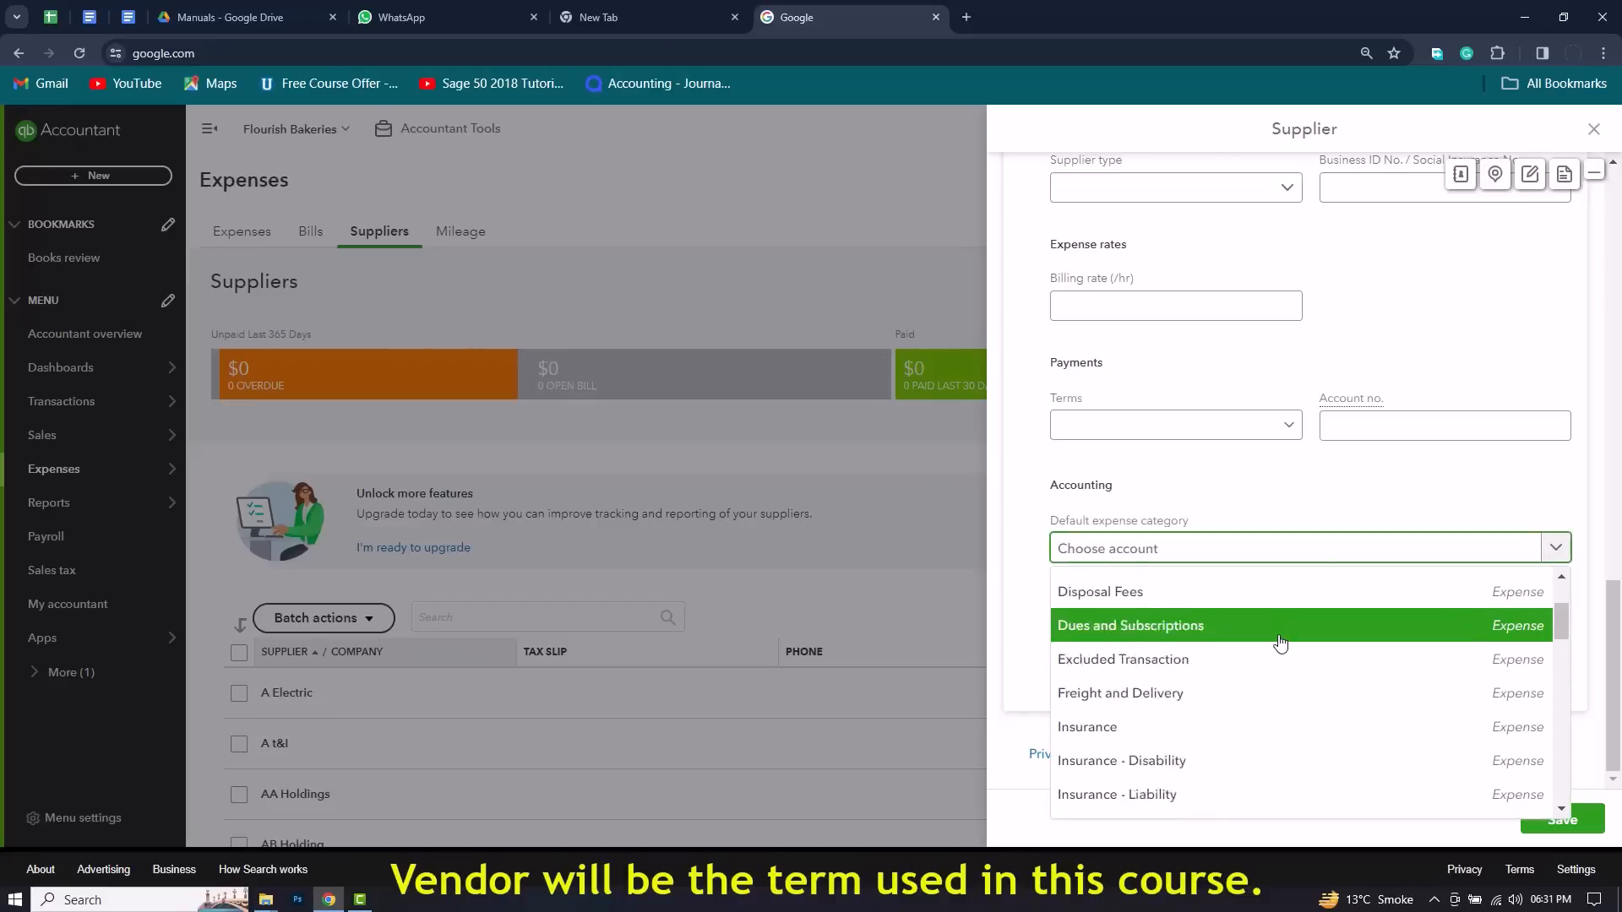
scroll(1278, 647, "down", 4)
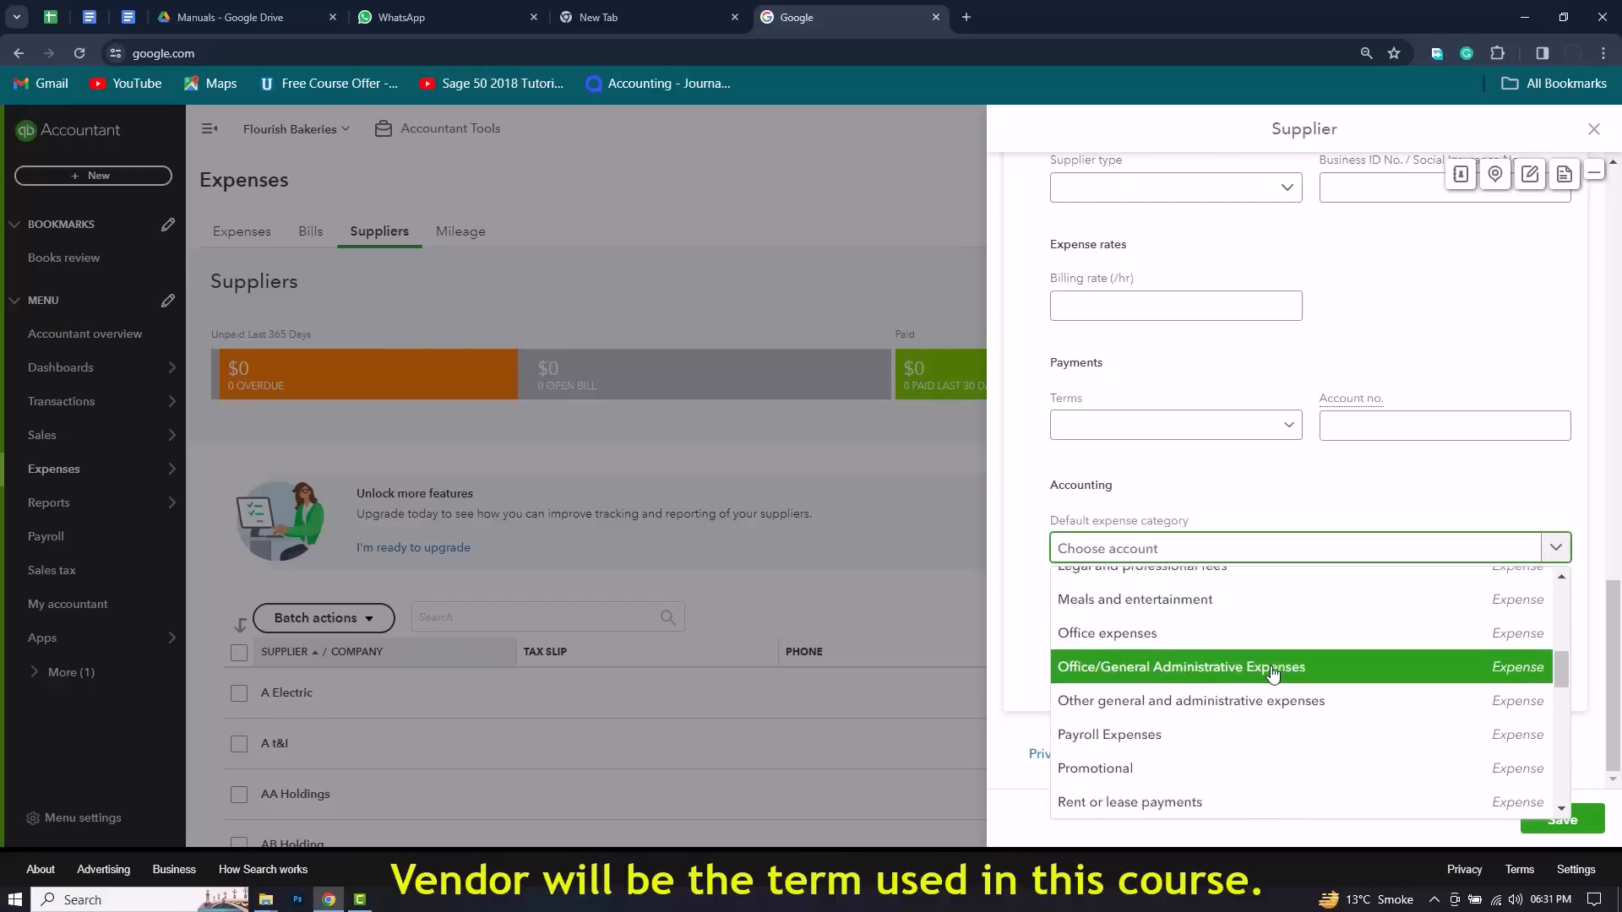
scroll(1276, 681, "down", 3)
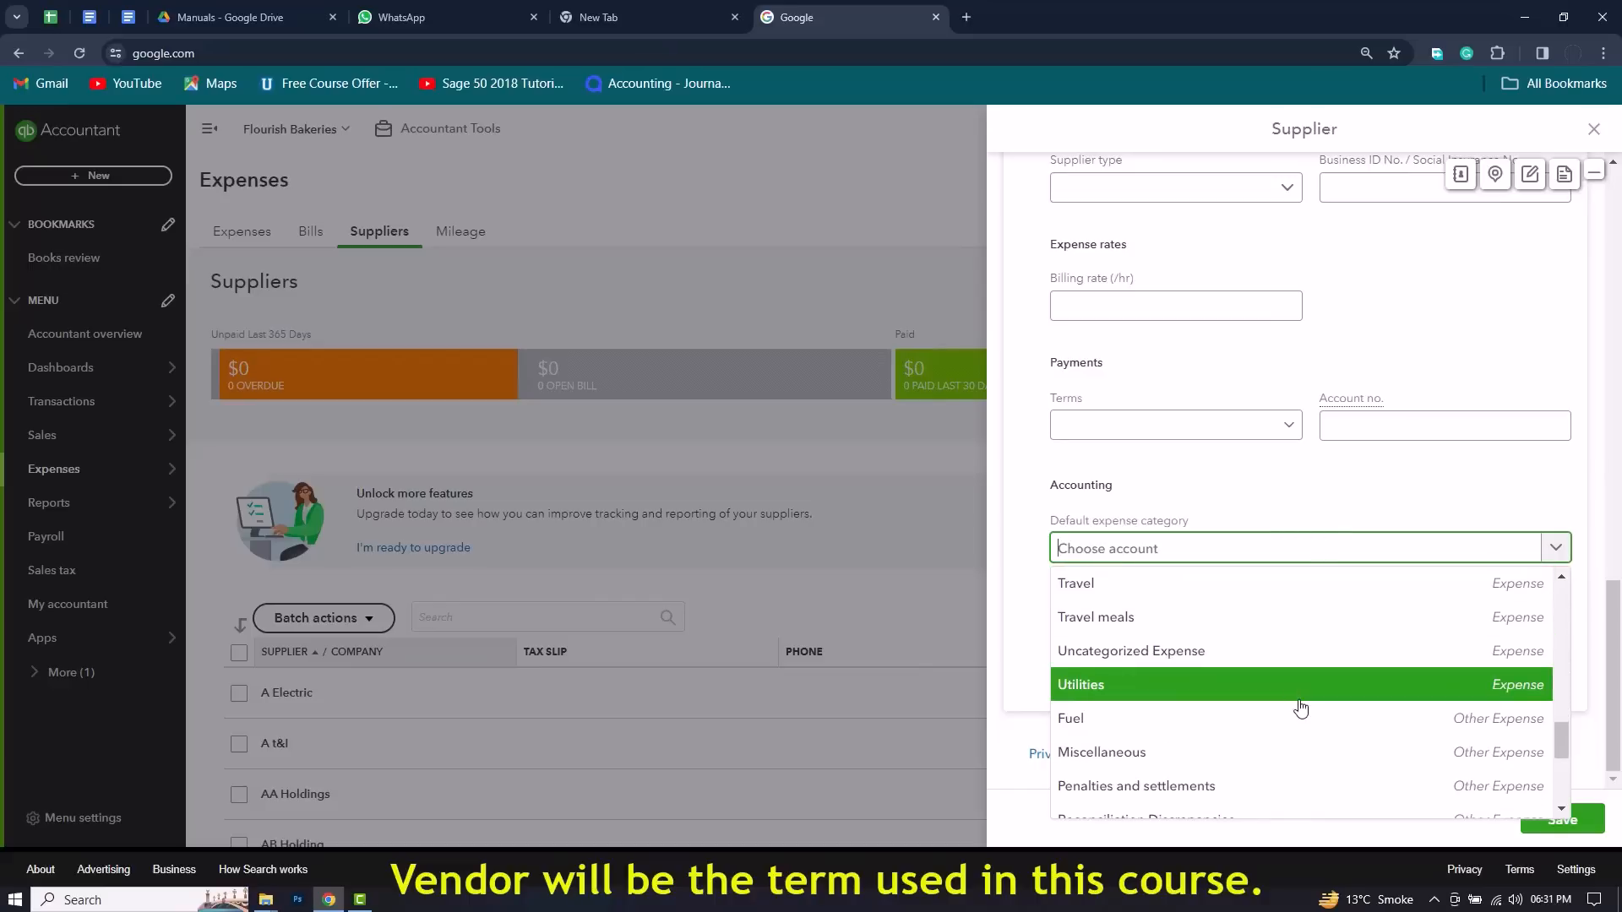
scroll(1304, 706, "down", 3)
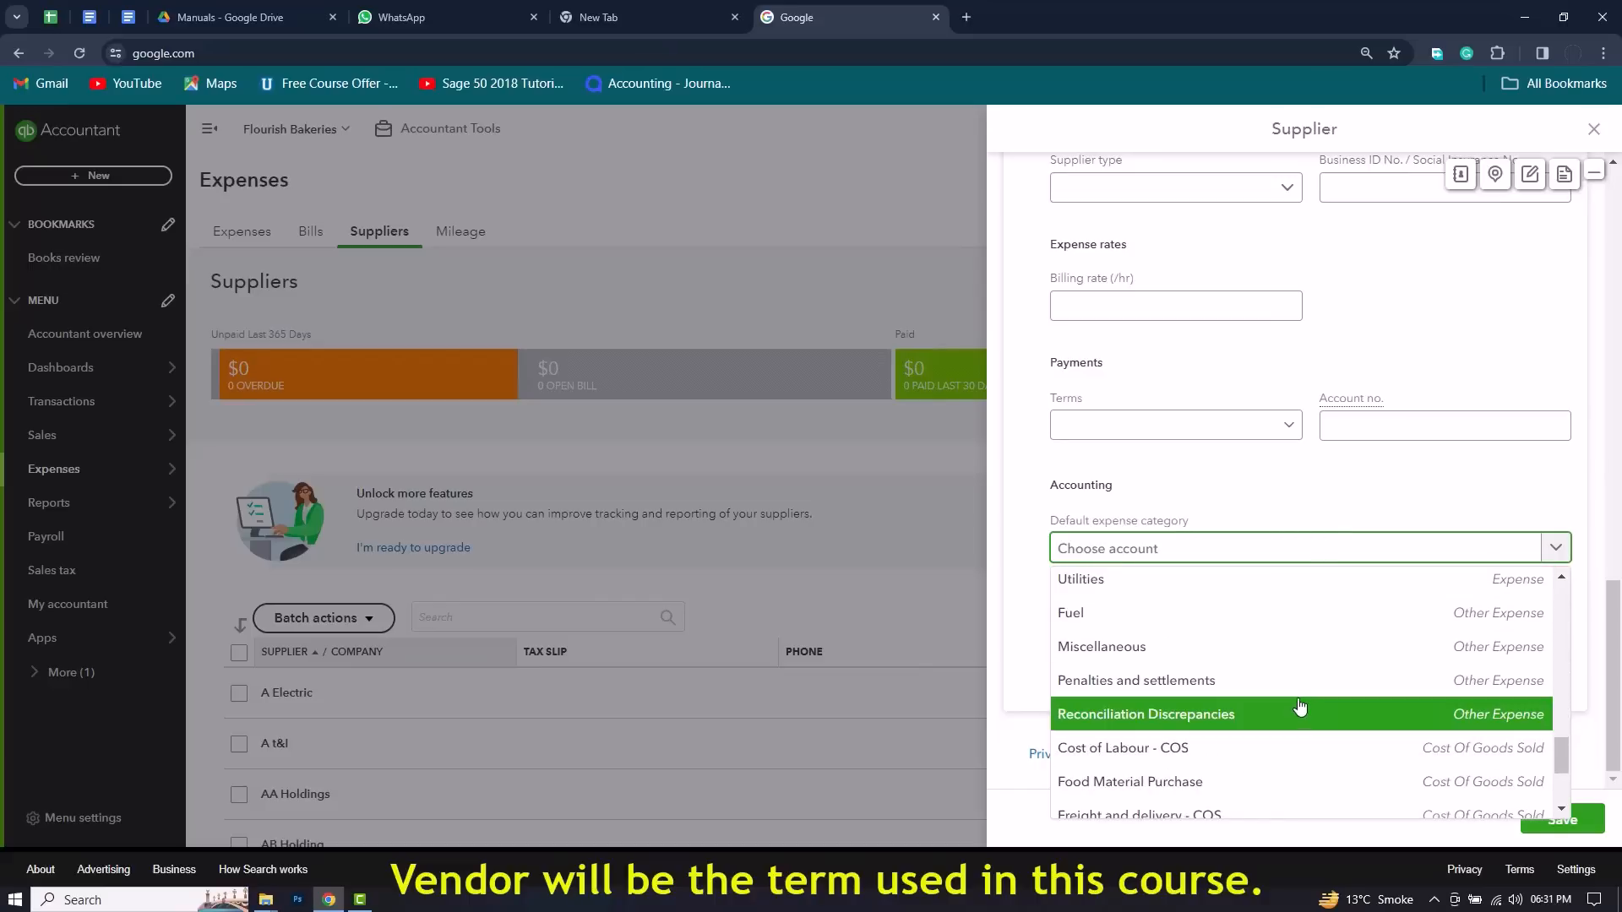
left_click(1322, 507)
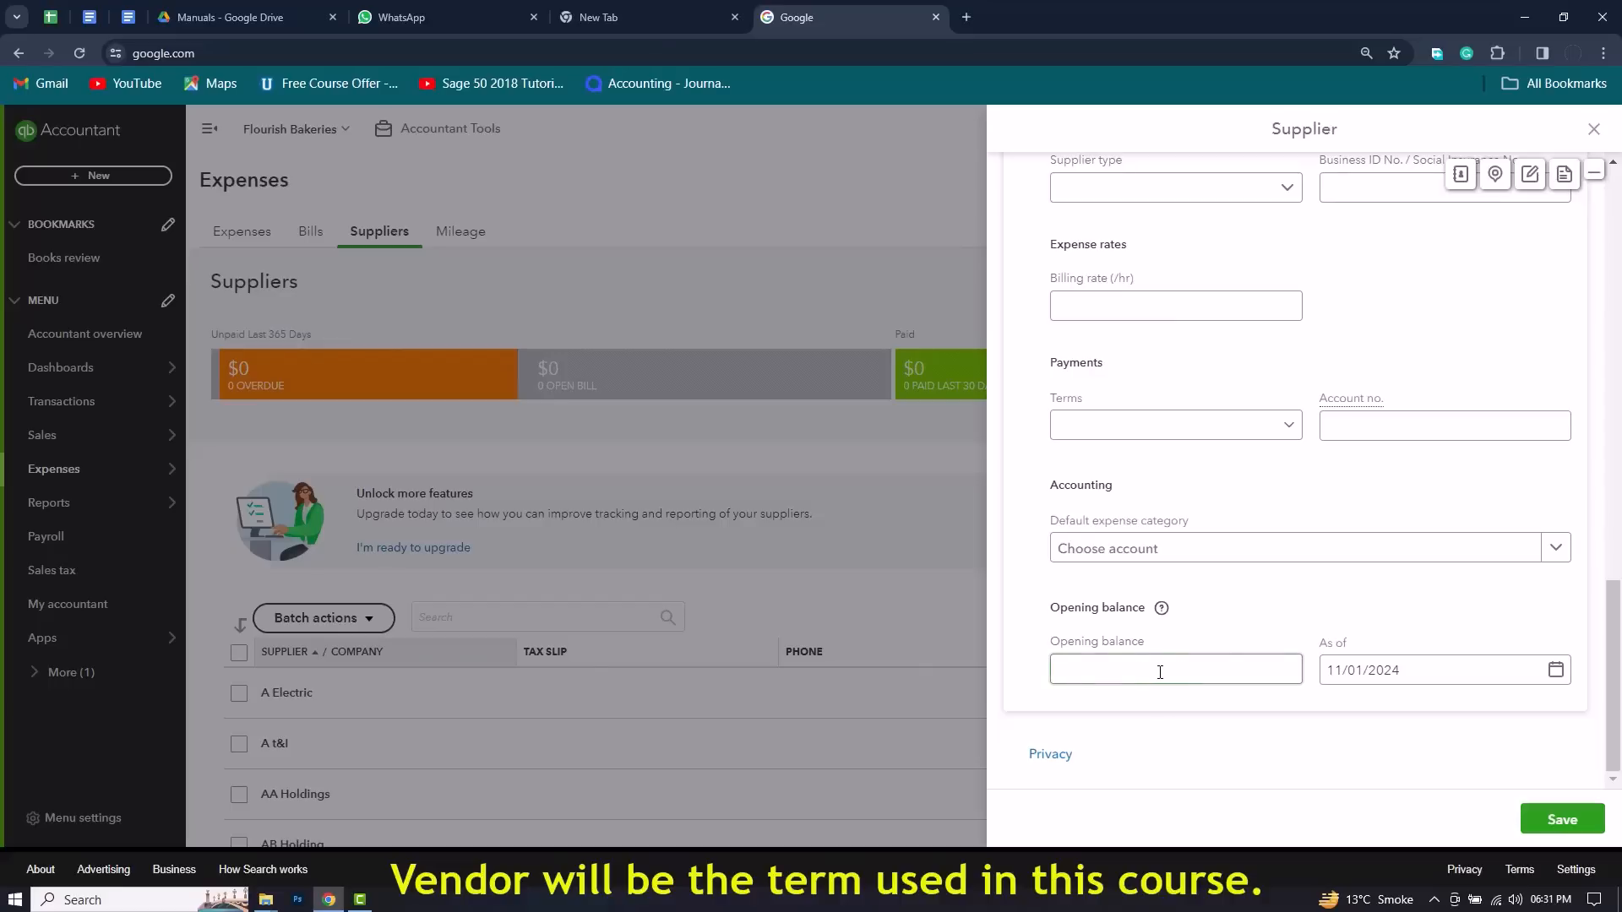
Step: Check the opening balance date and contact details on the ABC Corp supplier form, and save the supplier
left_click(1415, 673)
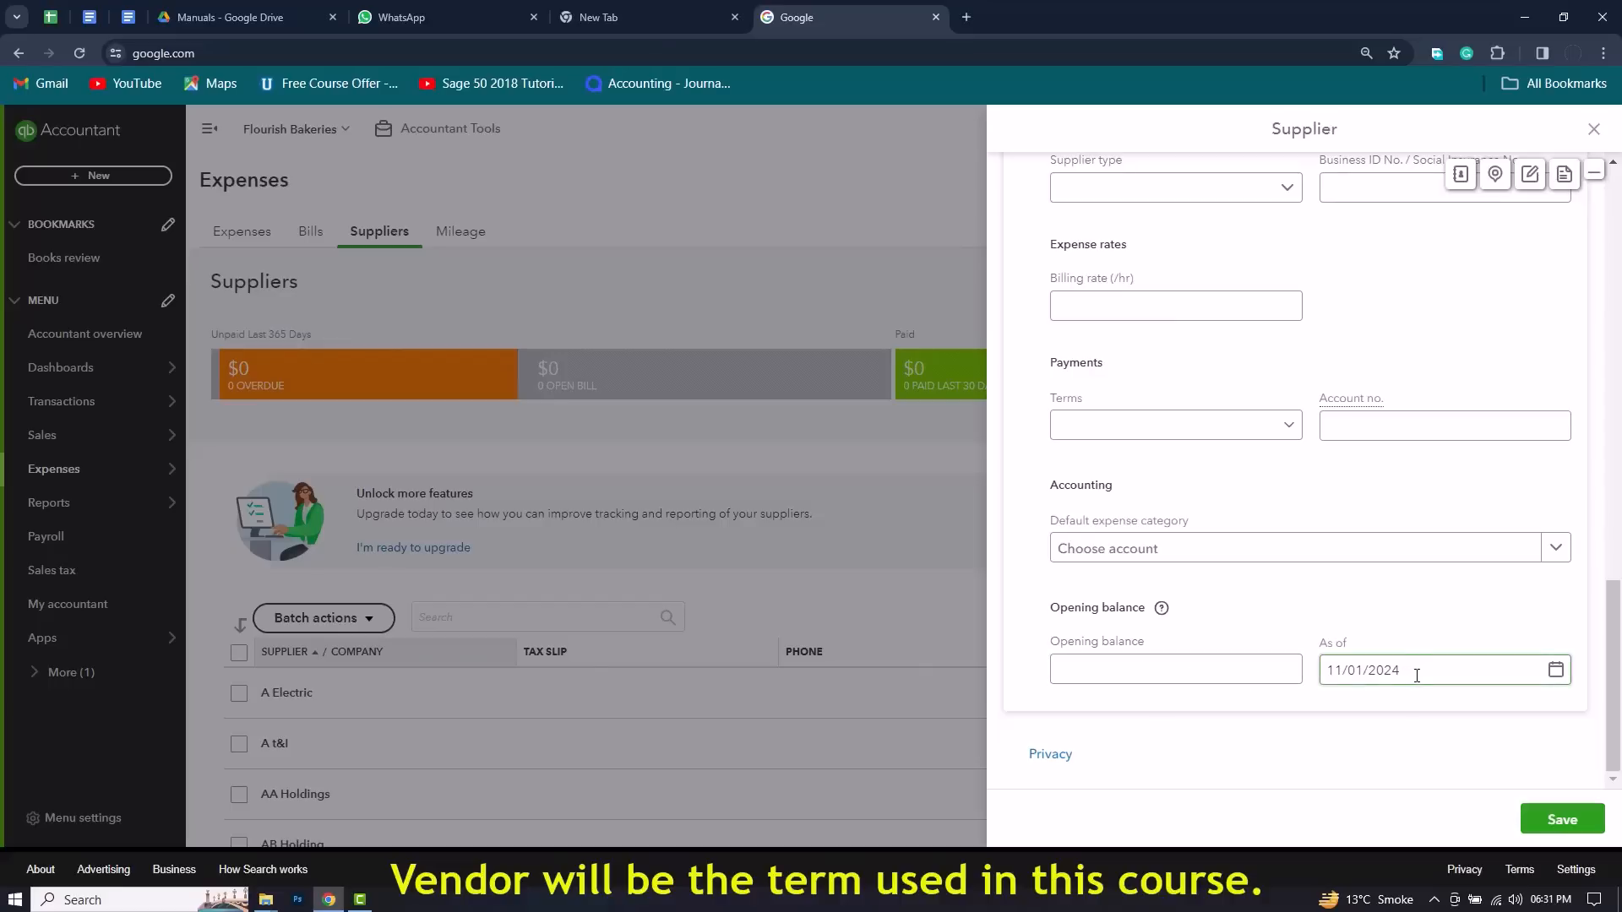
left_click(1414, 703)
left_click(1428, 685)
scroll(1460, 614, "up", 15)
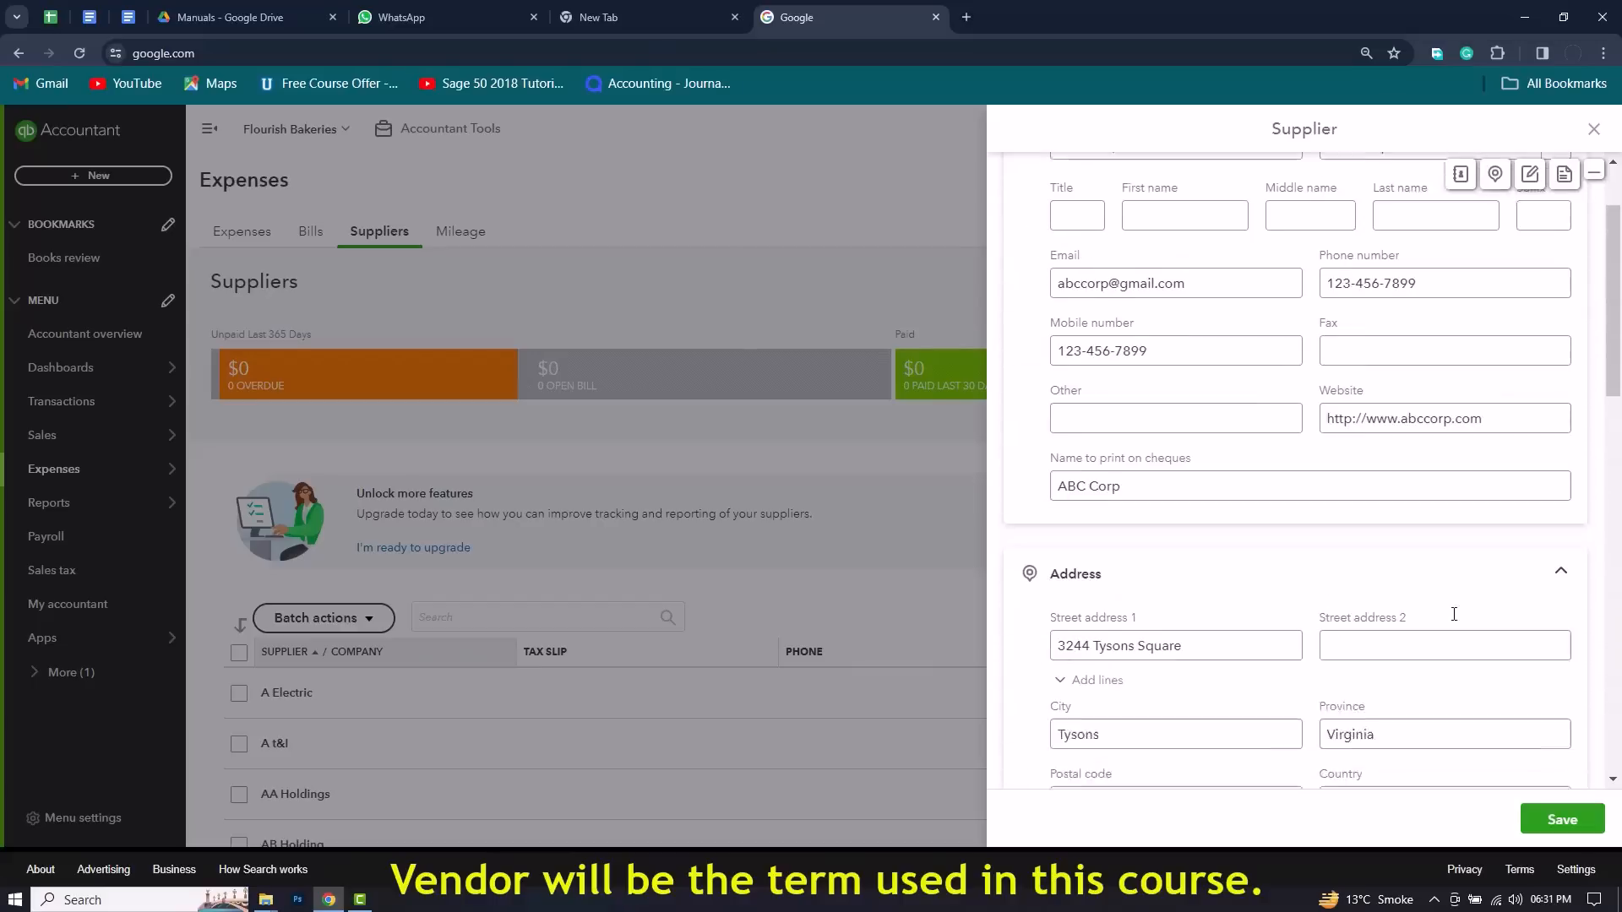
left_click(1562, 823)
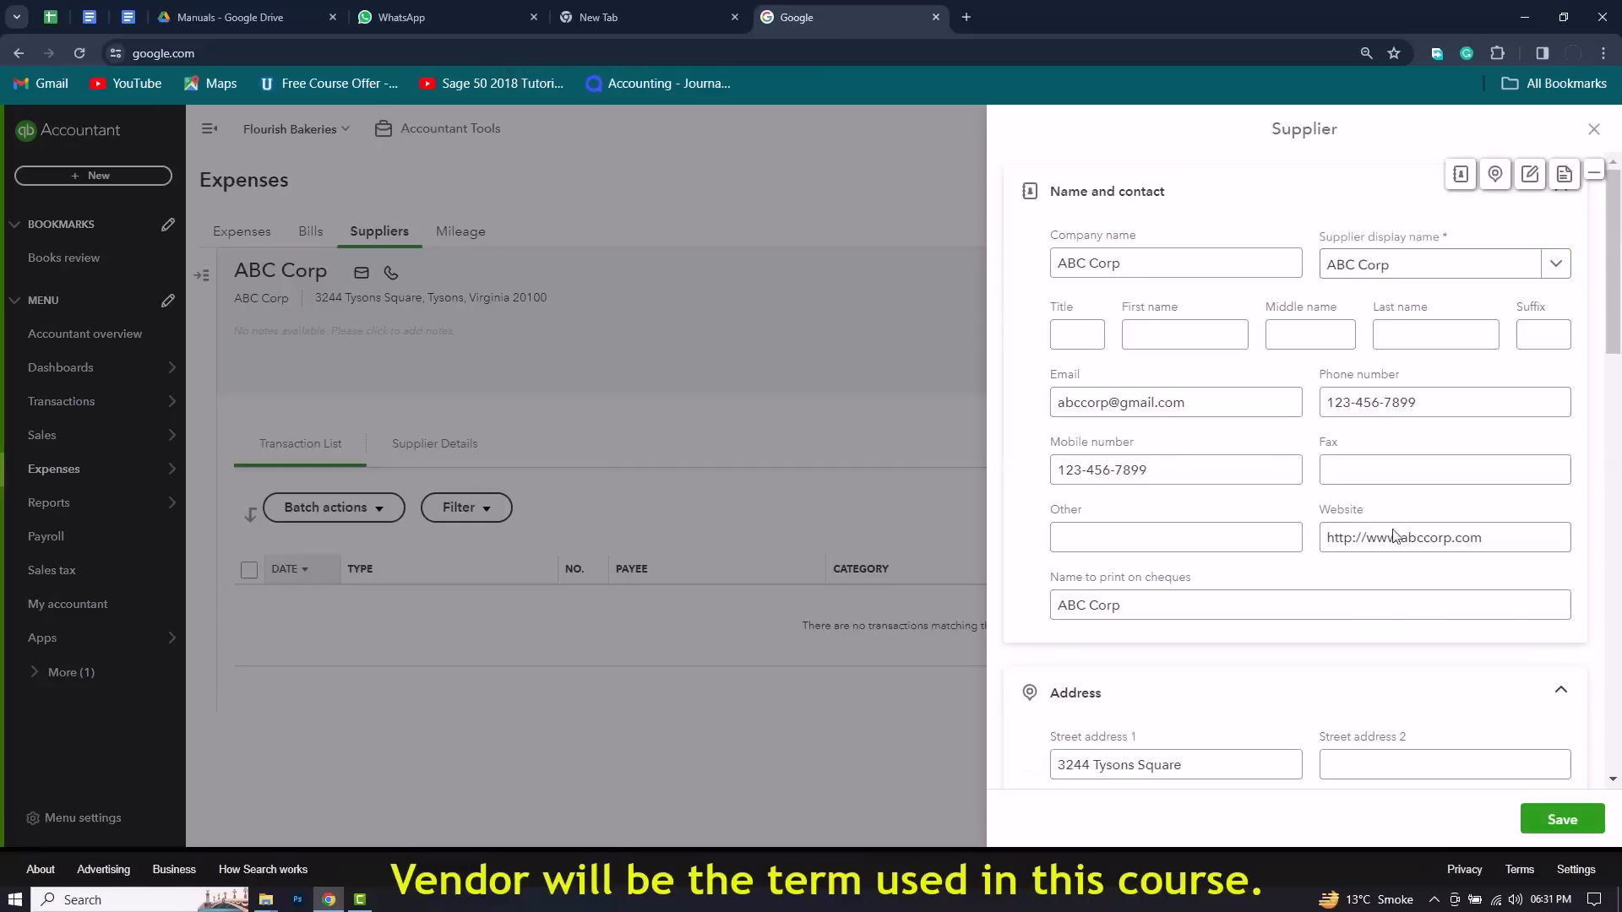
Step: Save ABC Corp's supplier form after checking its tax slip options, and return to the full Suppliers list
scroll(1394, 537, "down", 10)
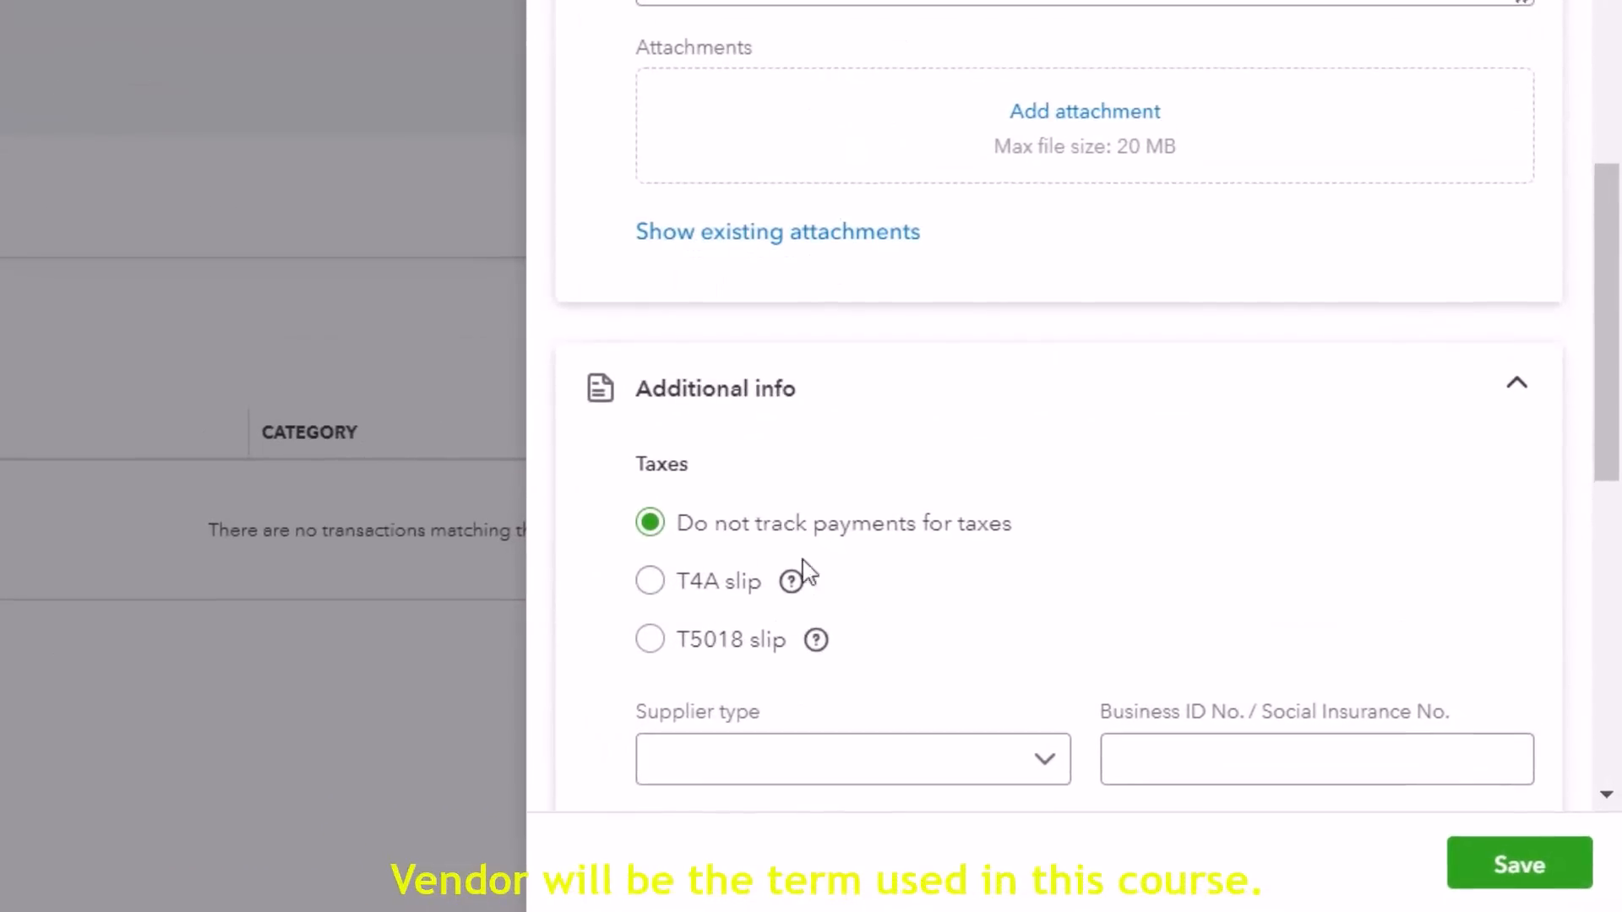
left_click(1497, 864)
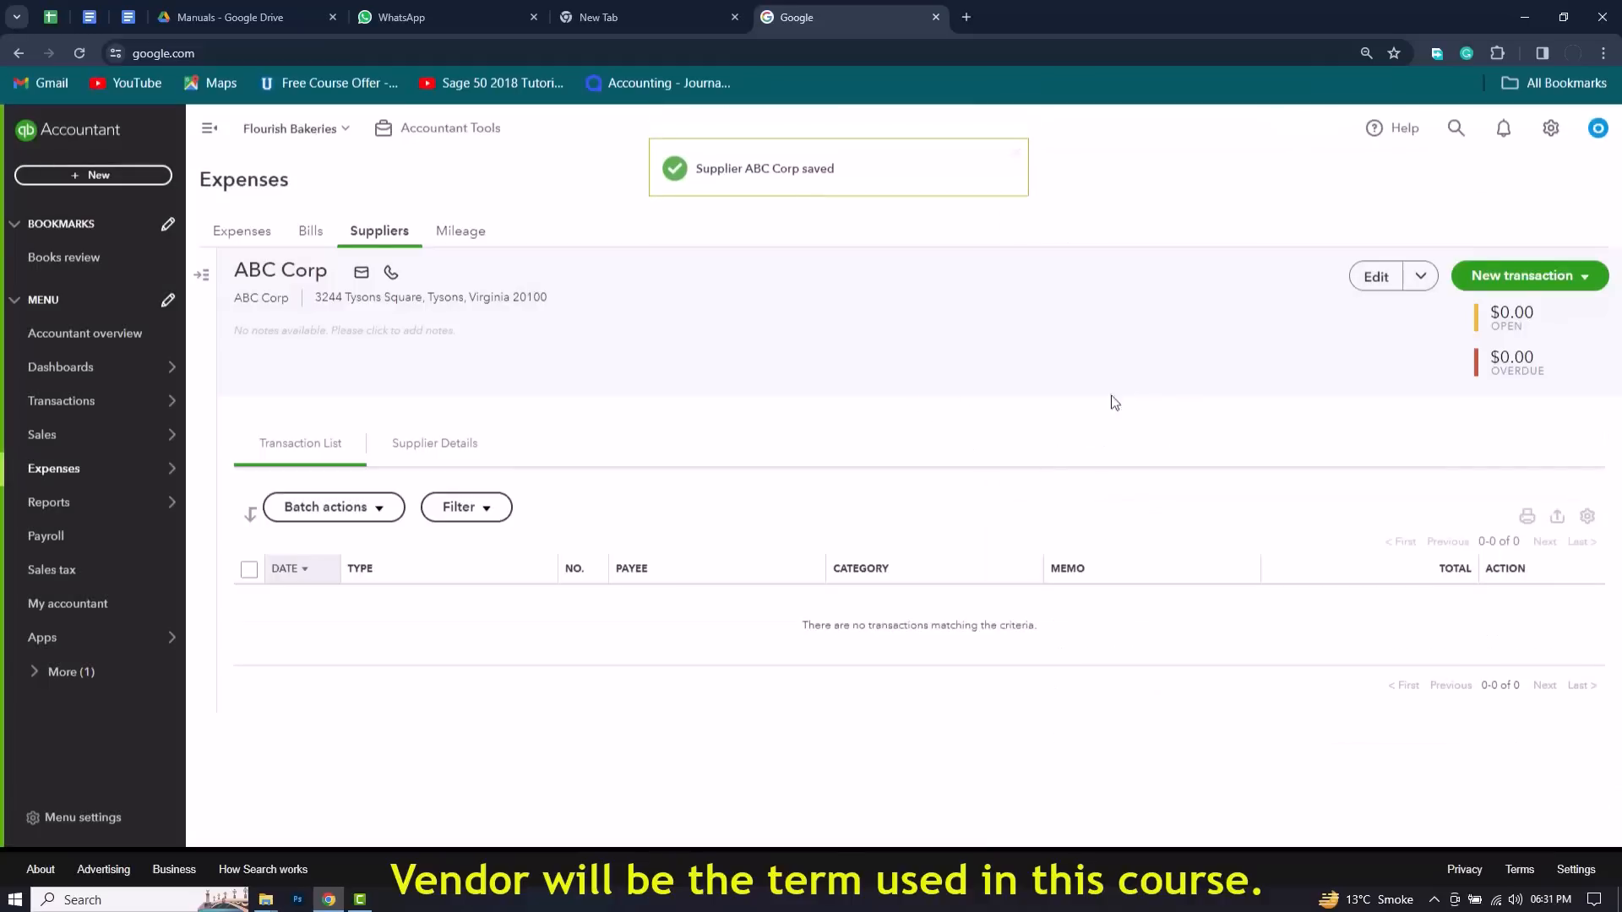
left_click(379, 230)
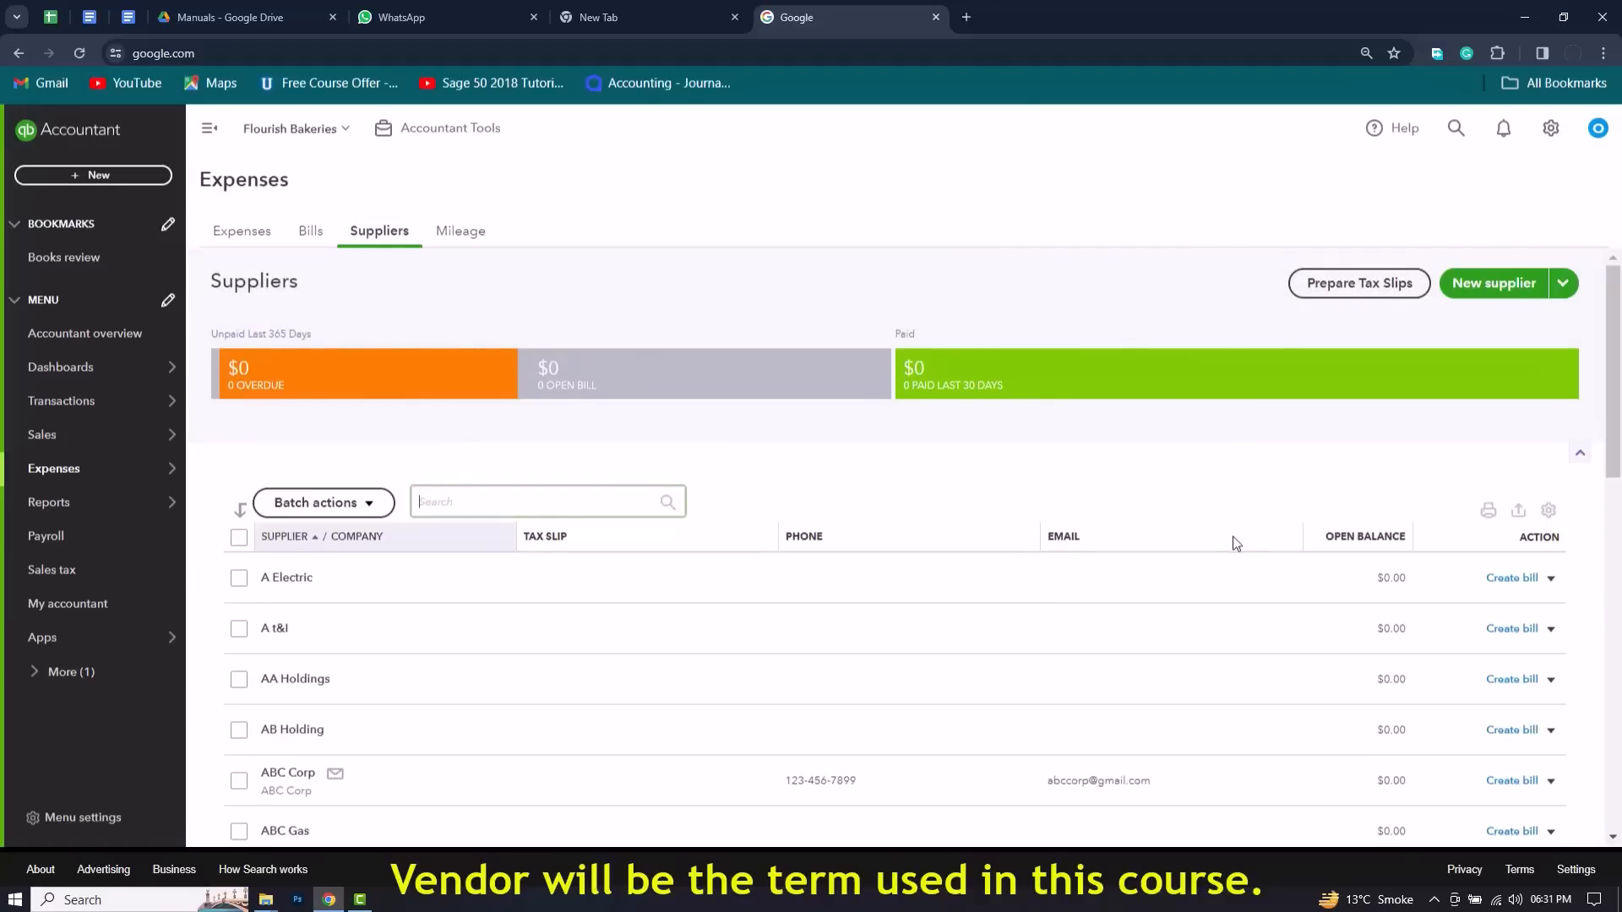
scroll(1169, 583, "down", 1)
scroll(1183, 506, "up", 1)
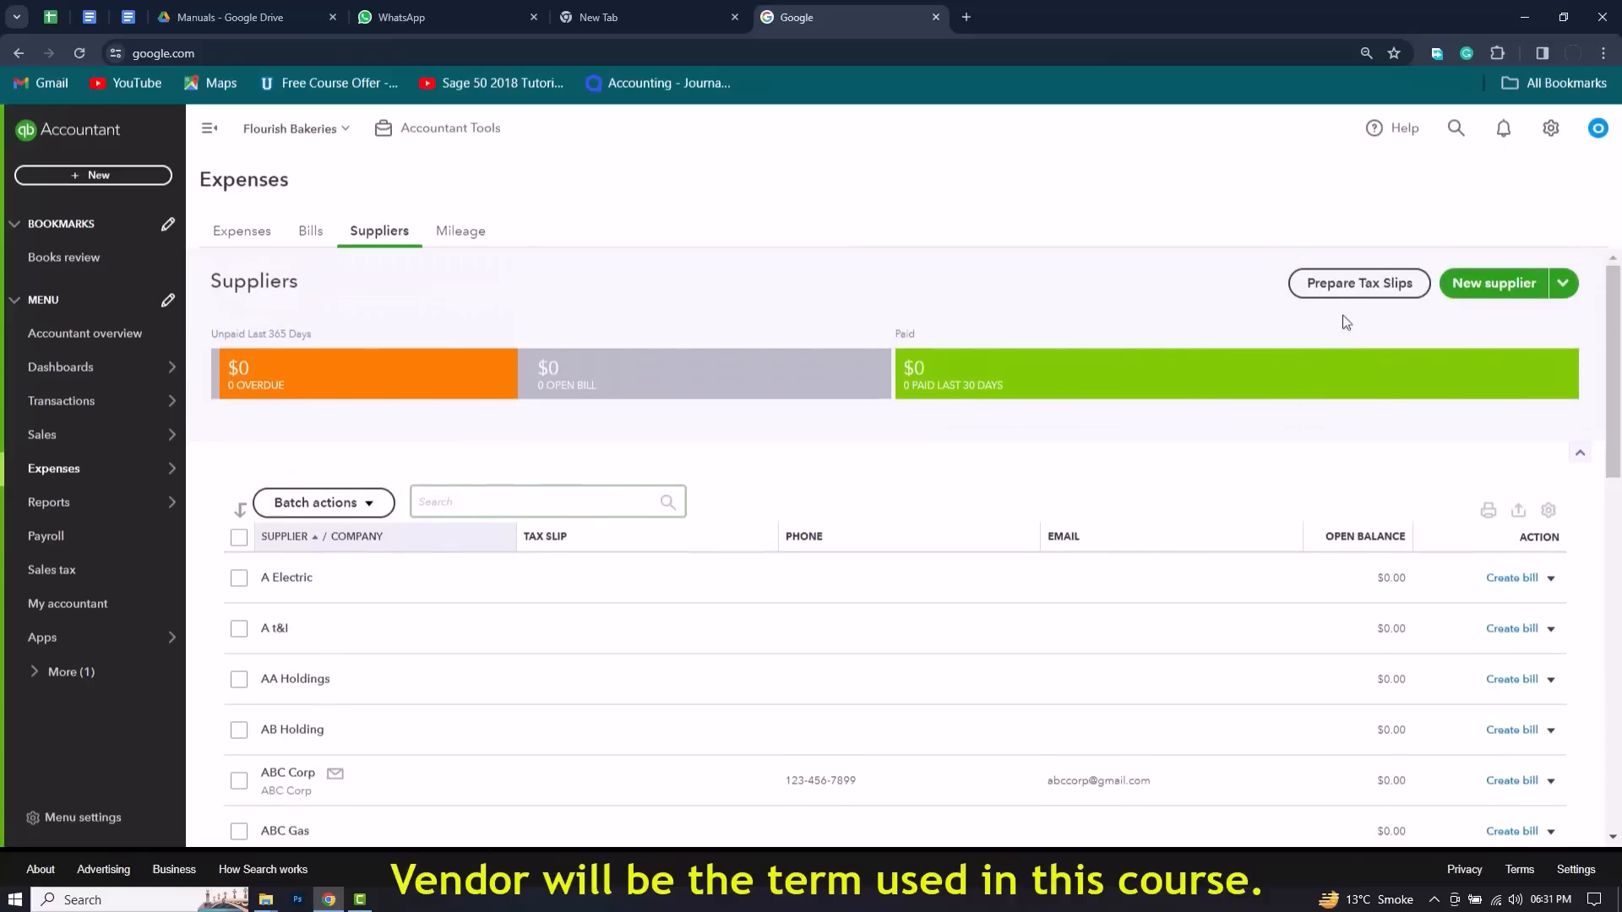
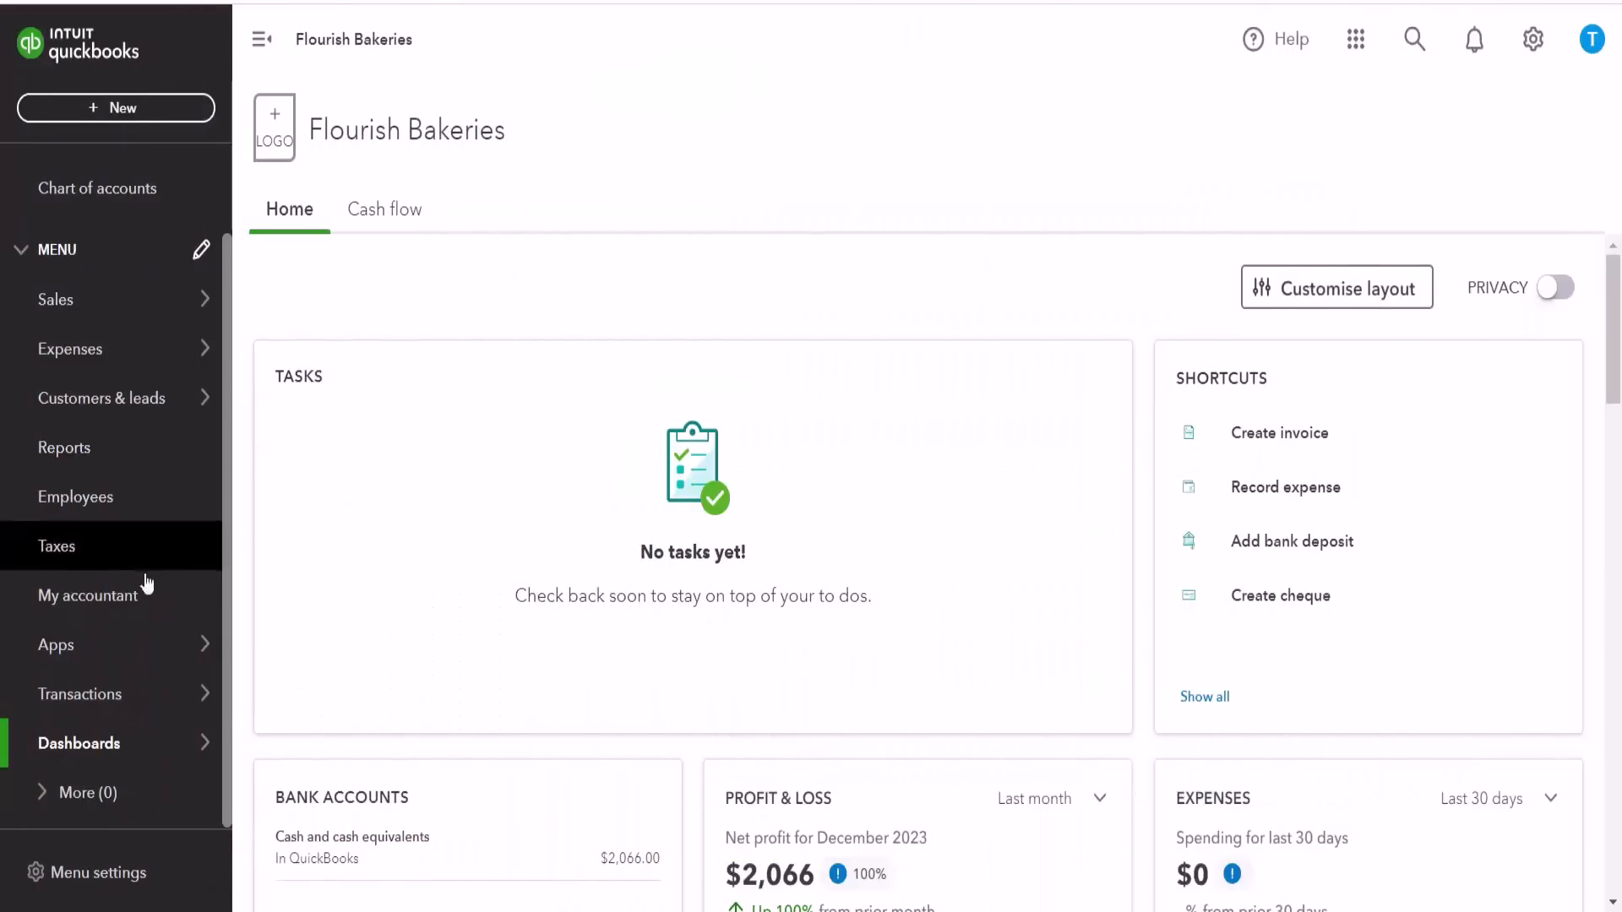
Step: Open the company's chart of accounts and look over the first accounts in the list
mouse_move(130, 696)
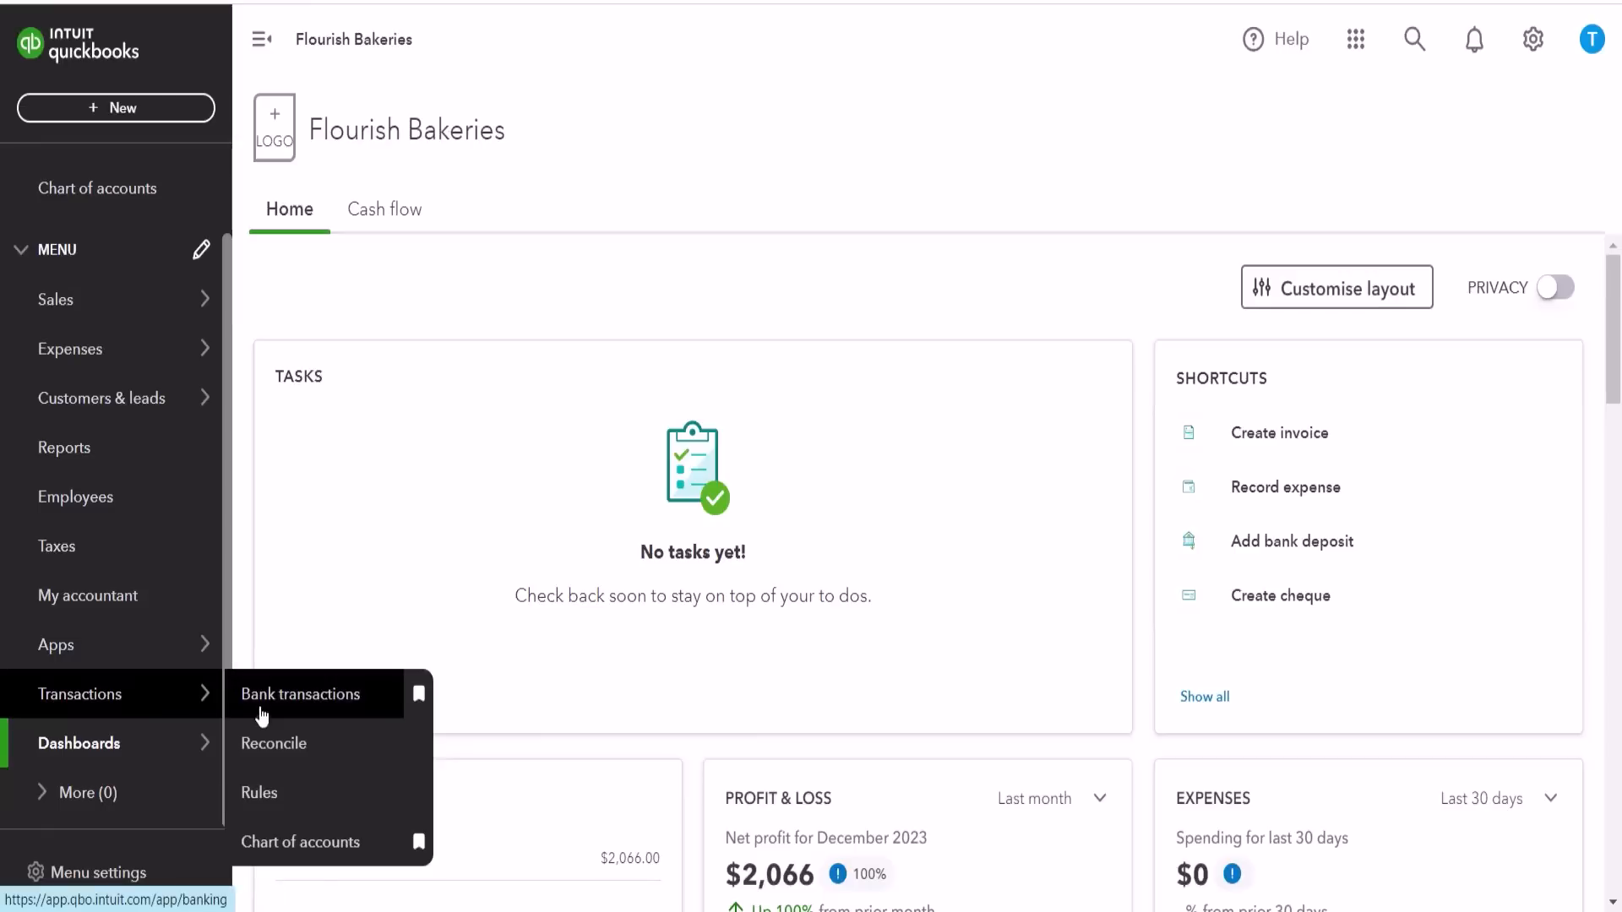
left_click(298, 853)
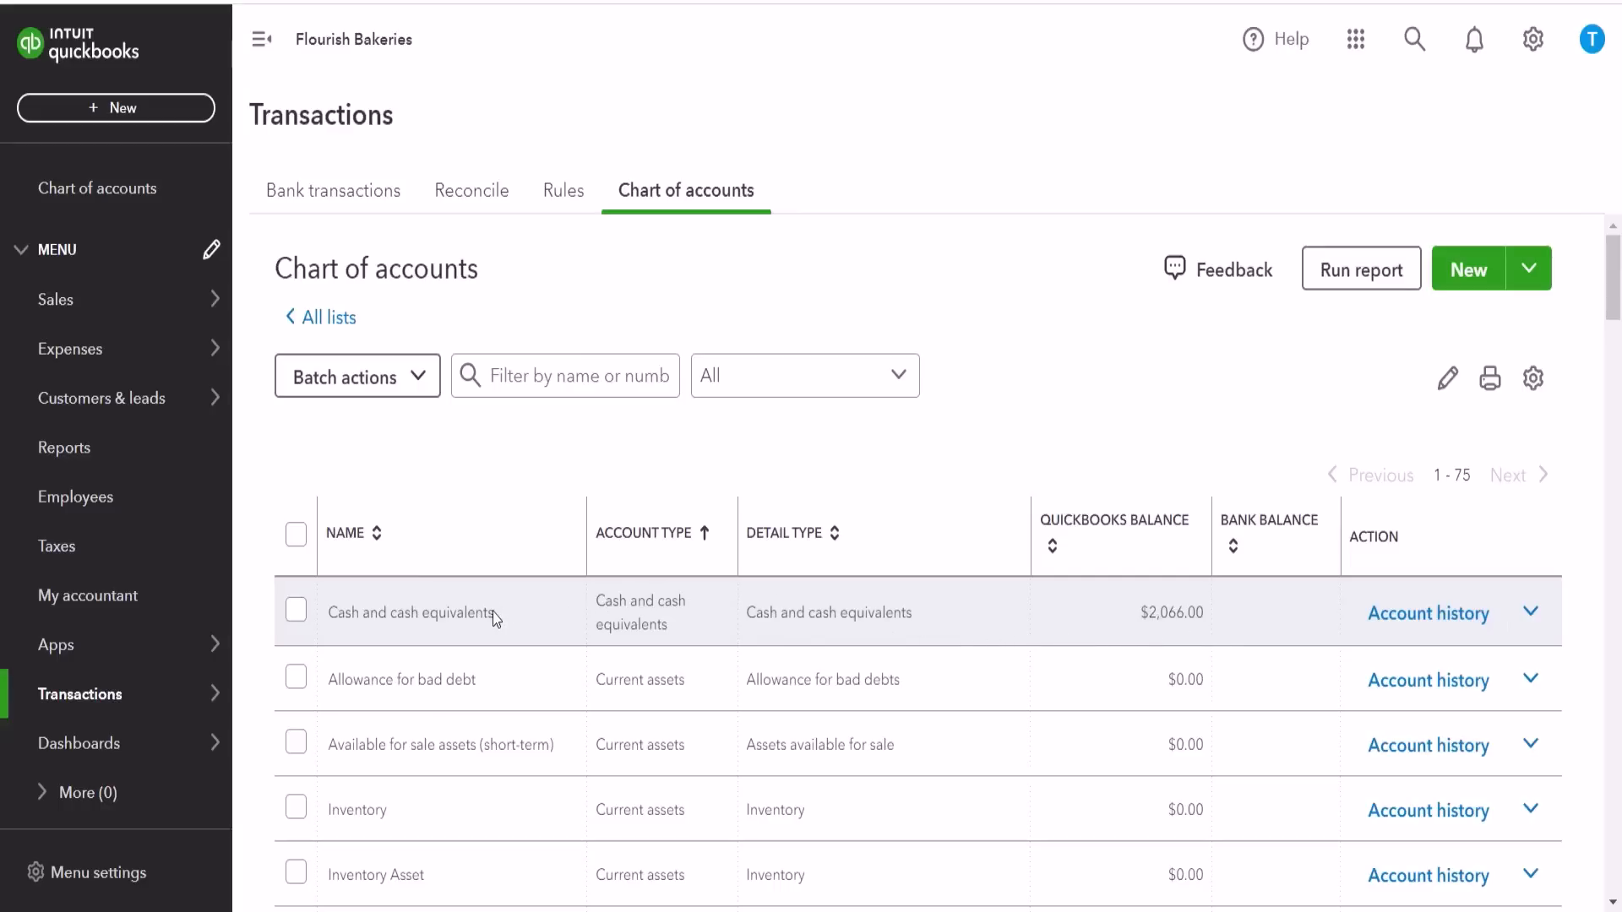
scroll(519, 618, "down", 1)
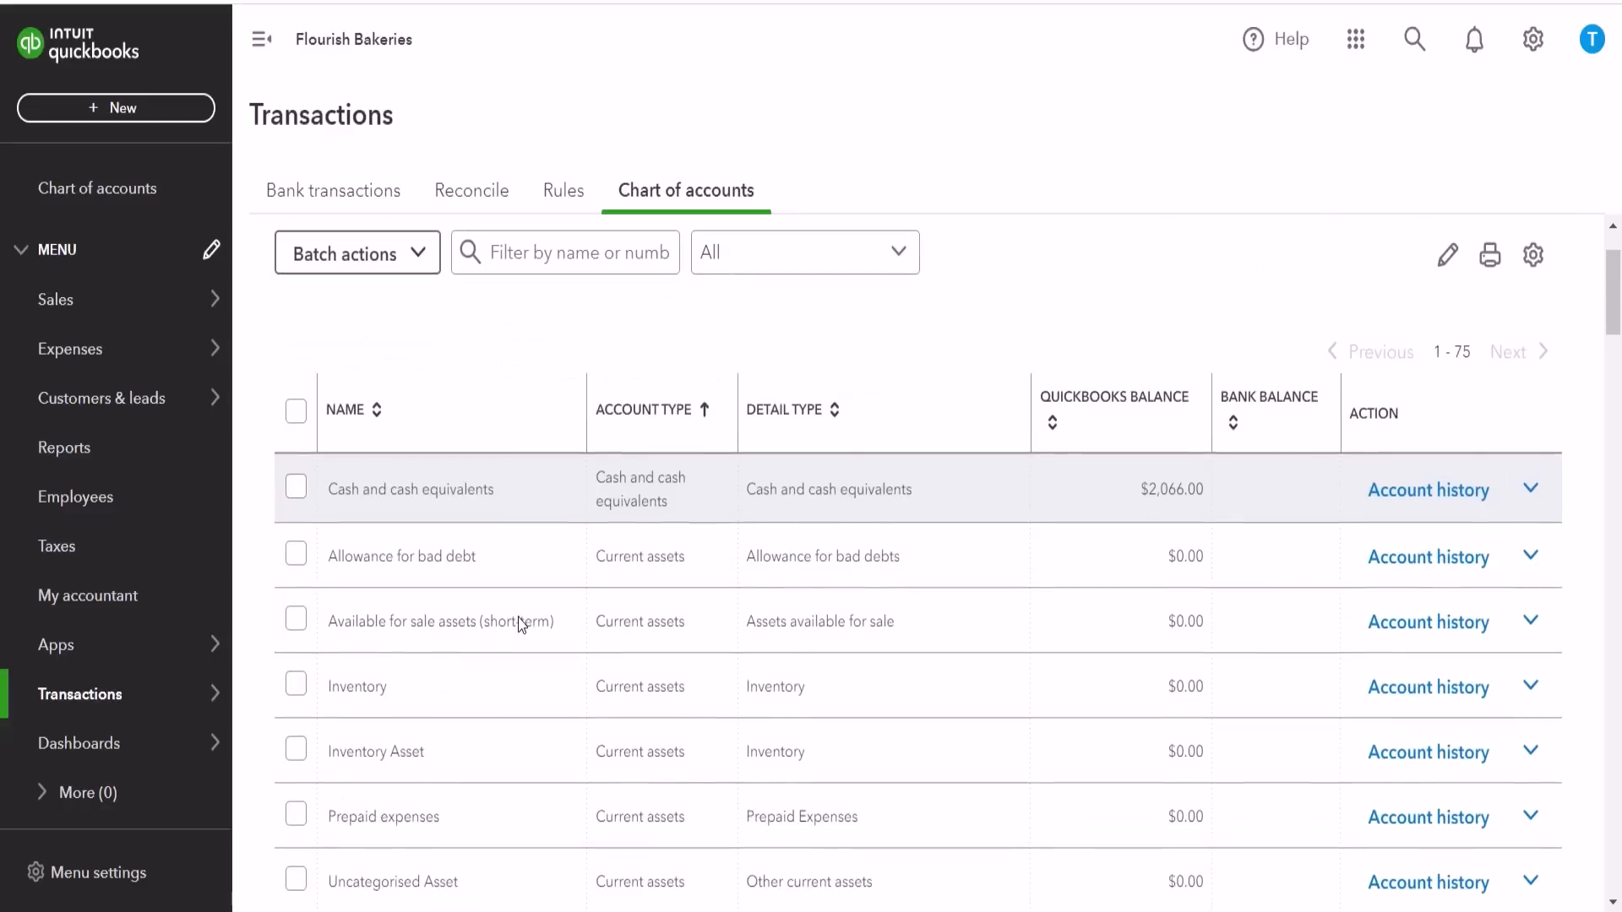
scroll(519, 618, "up", 1)
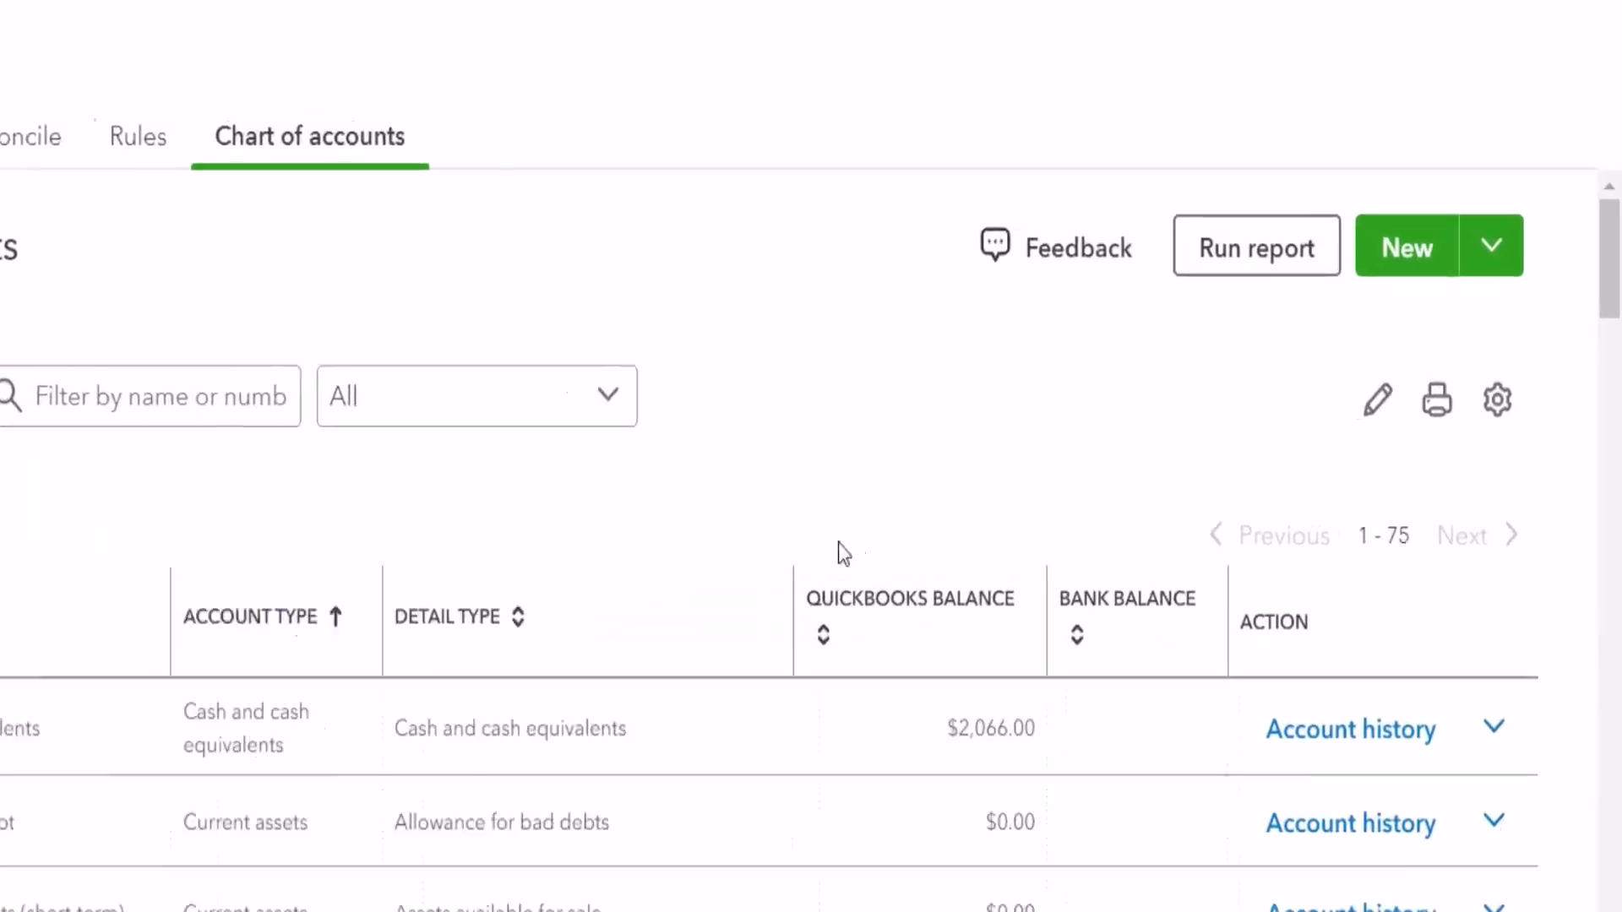
Step: Create a new account with the account type Accounts receivable (A/R) and save it
left_click(1356, 253)
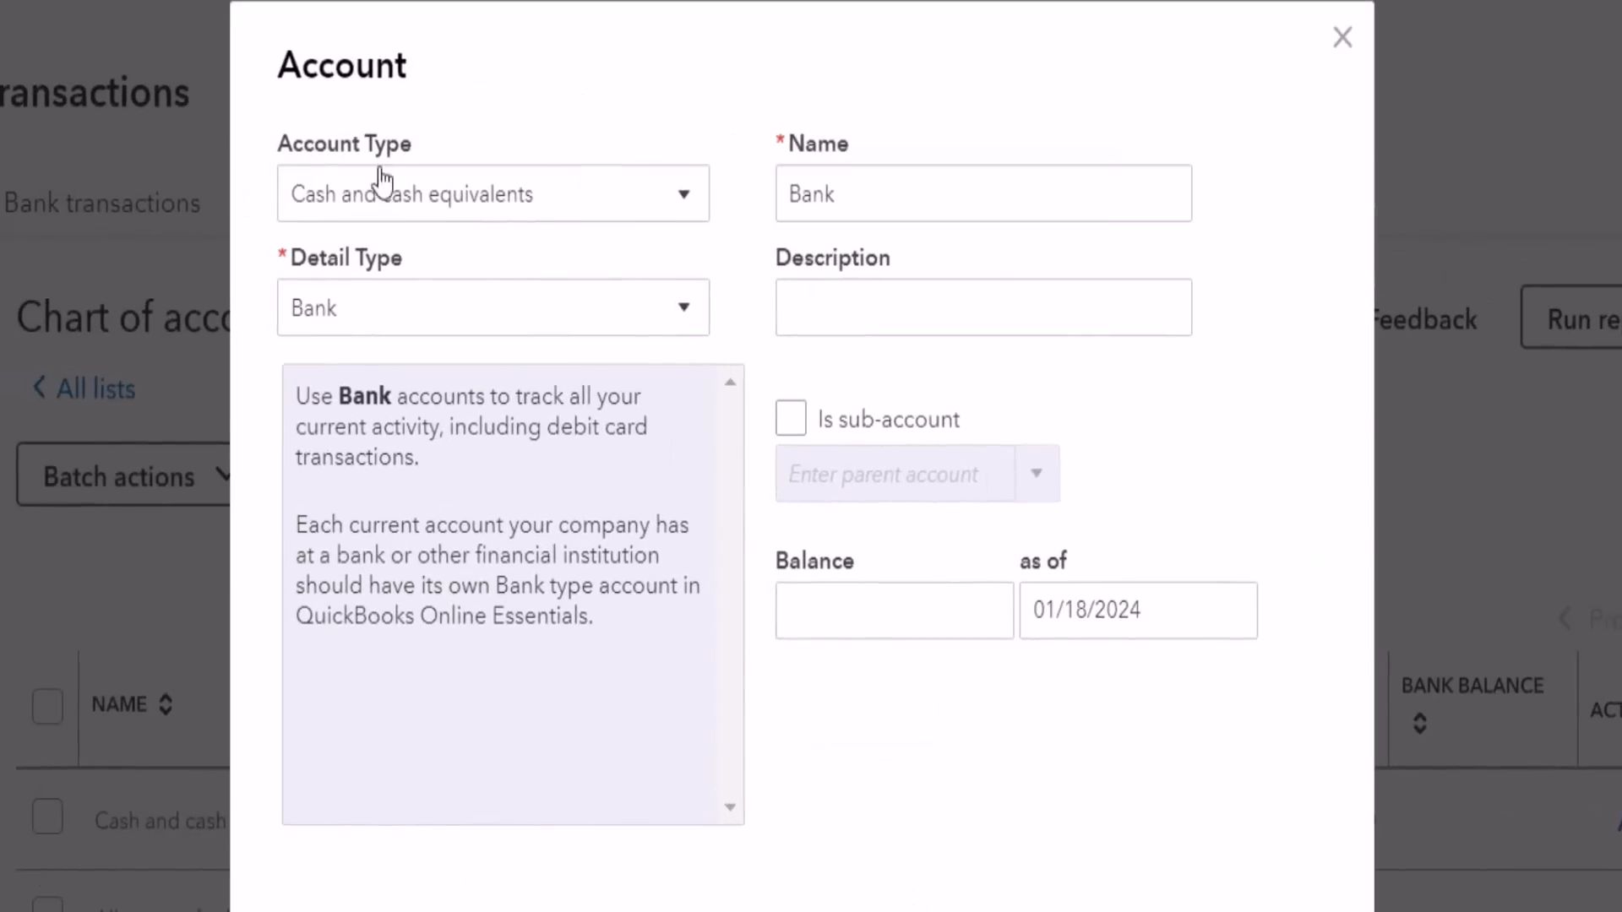
left_click(674, 207)
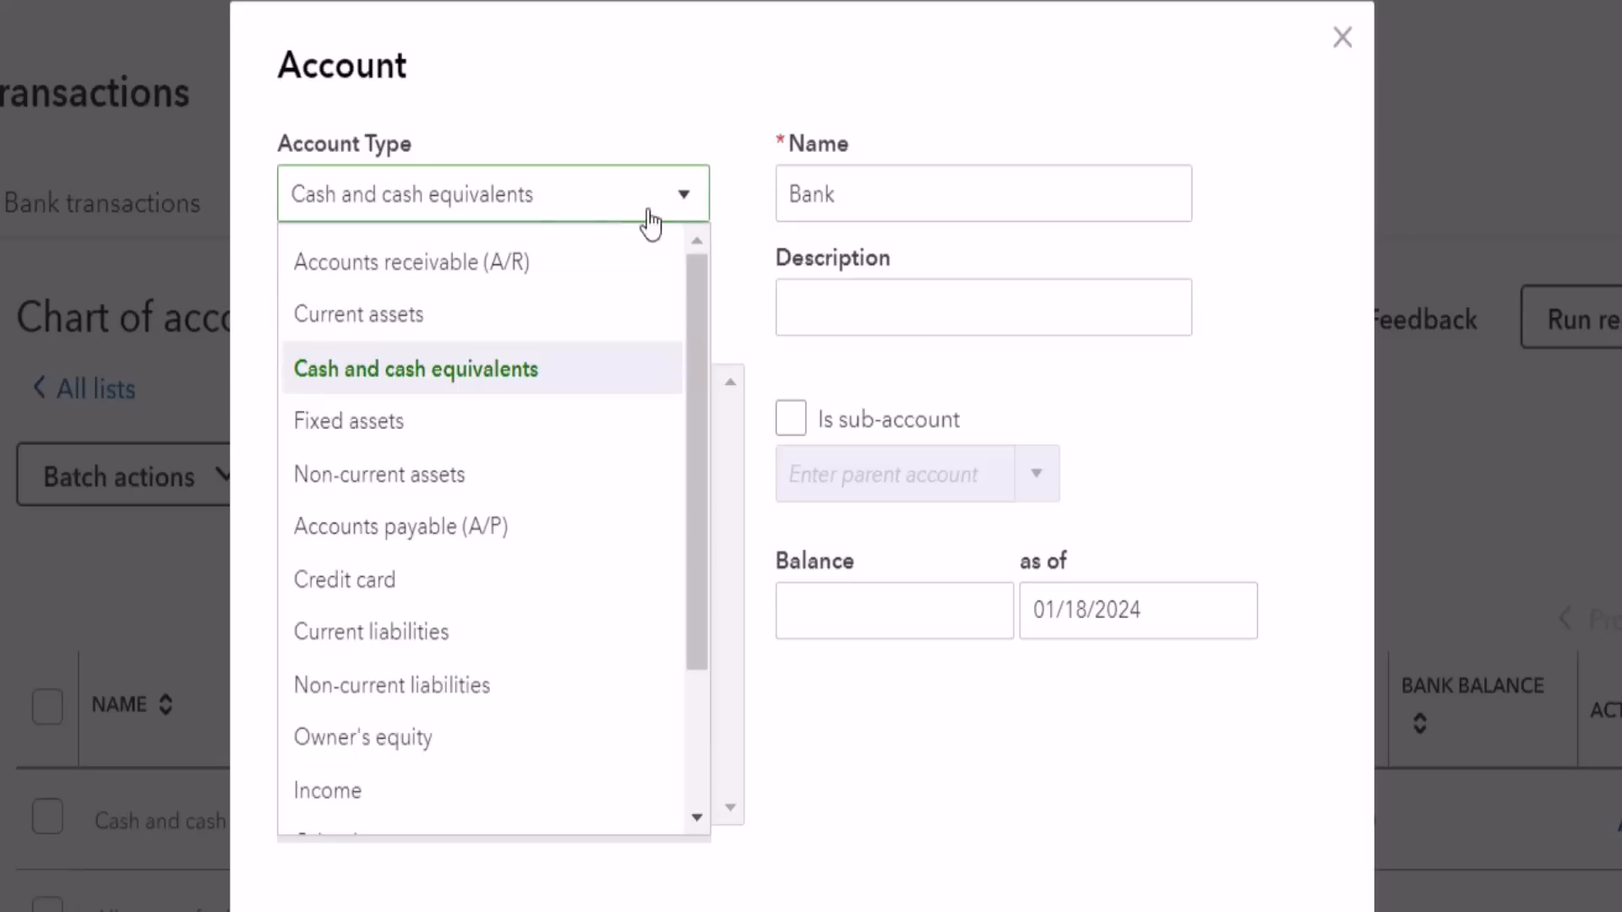
left_click(470, 287)
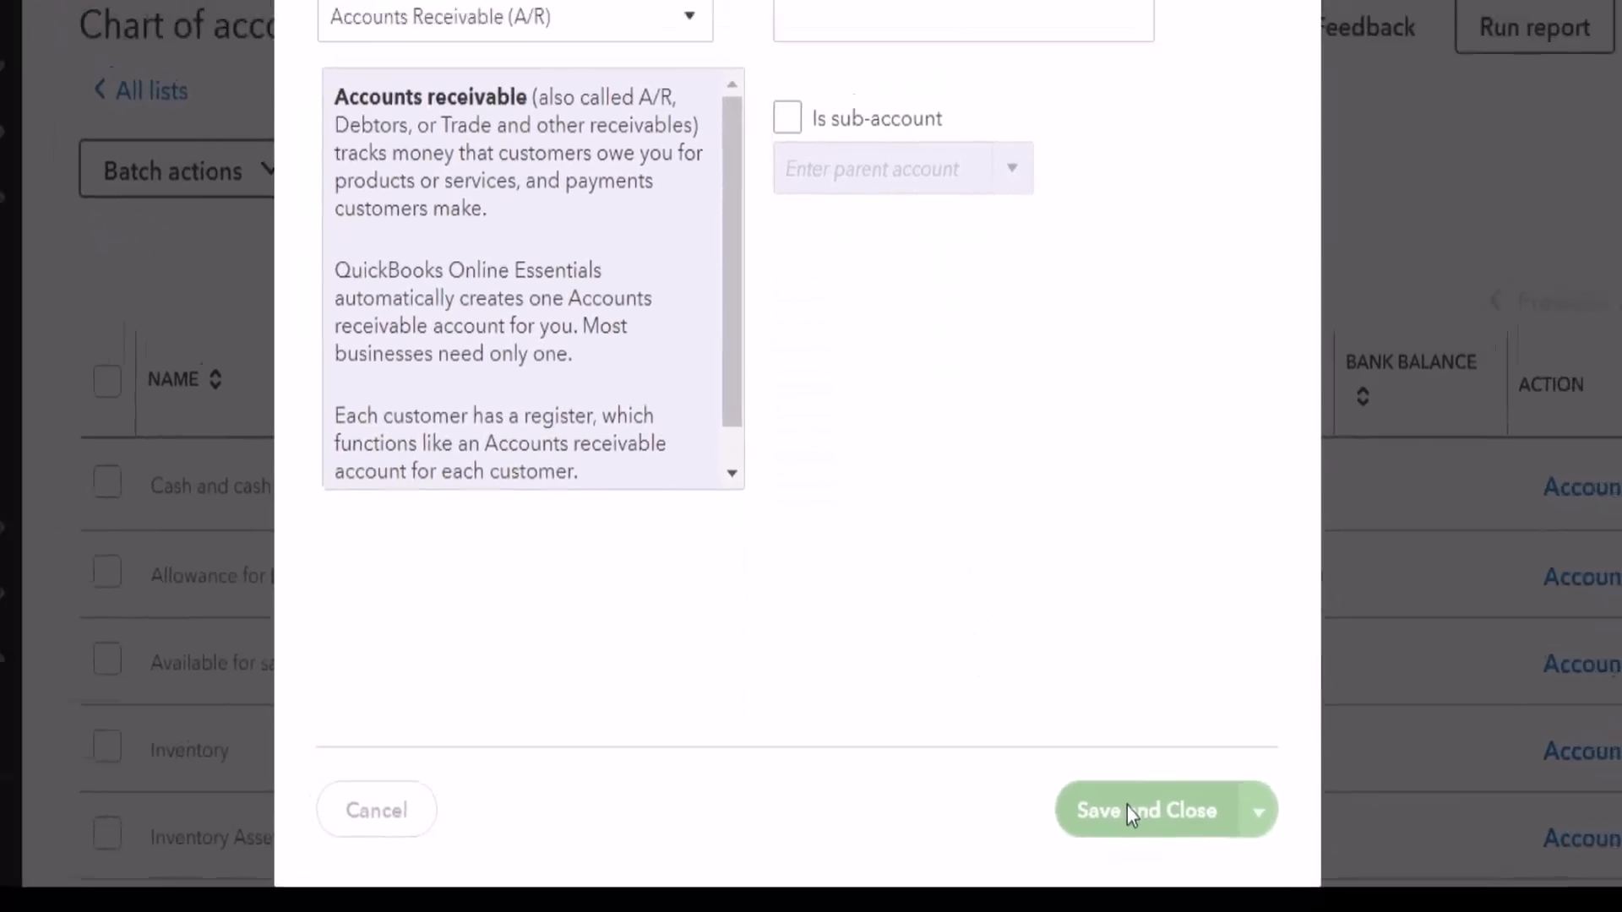
left_click(1132, 808)
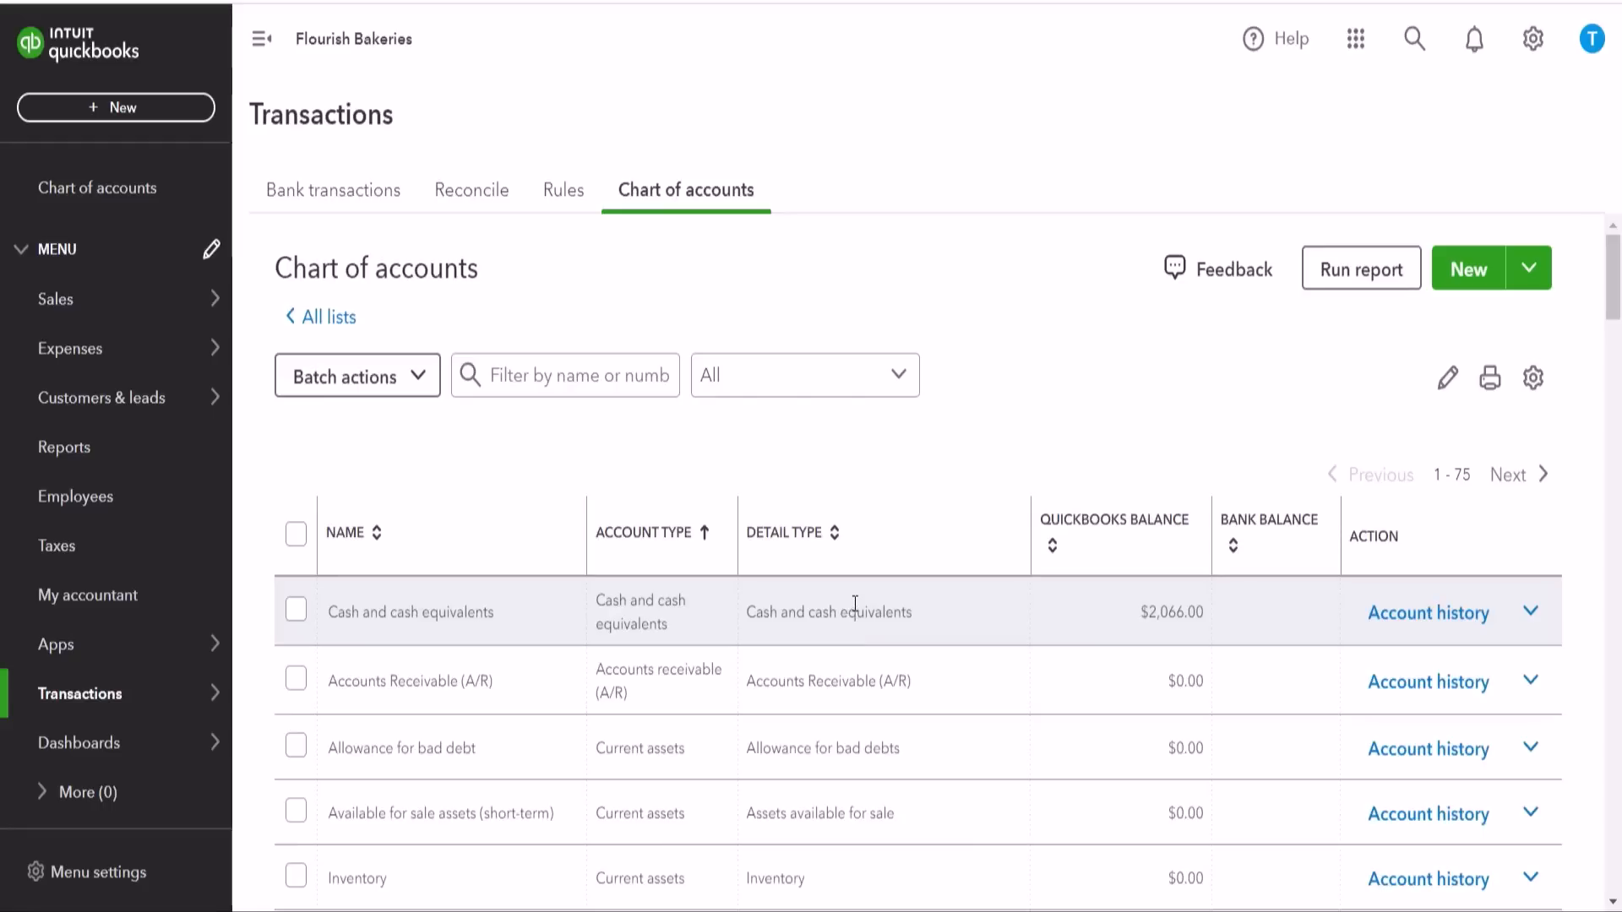
Step: Review the asset and current liability accounts in the chart of accounts, including their account and detail types
scroll(855, 603, "down", 3)
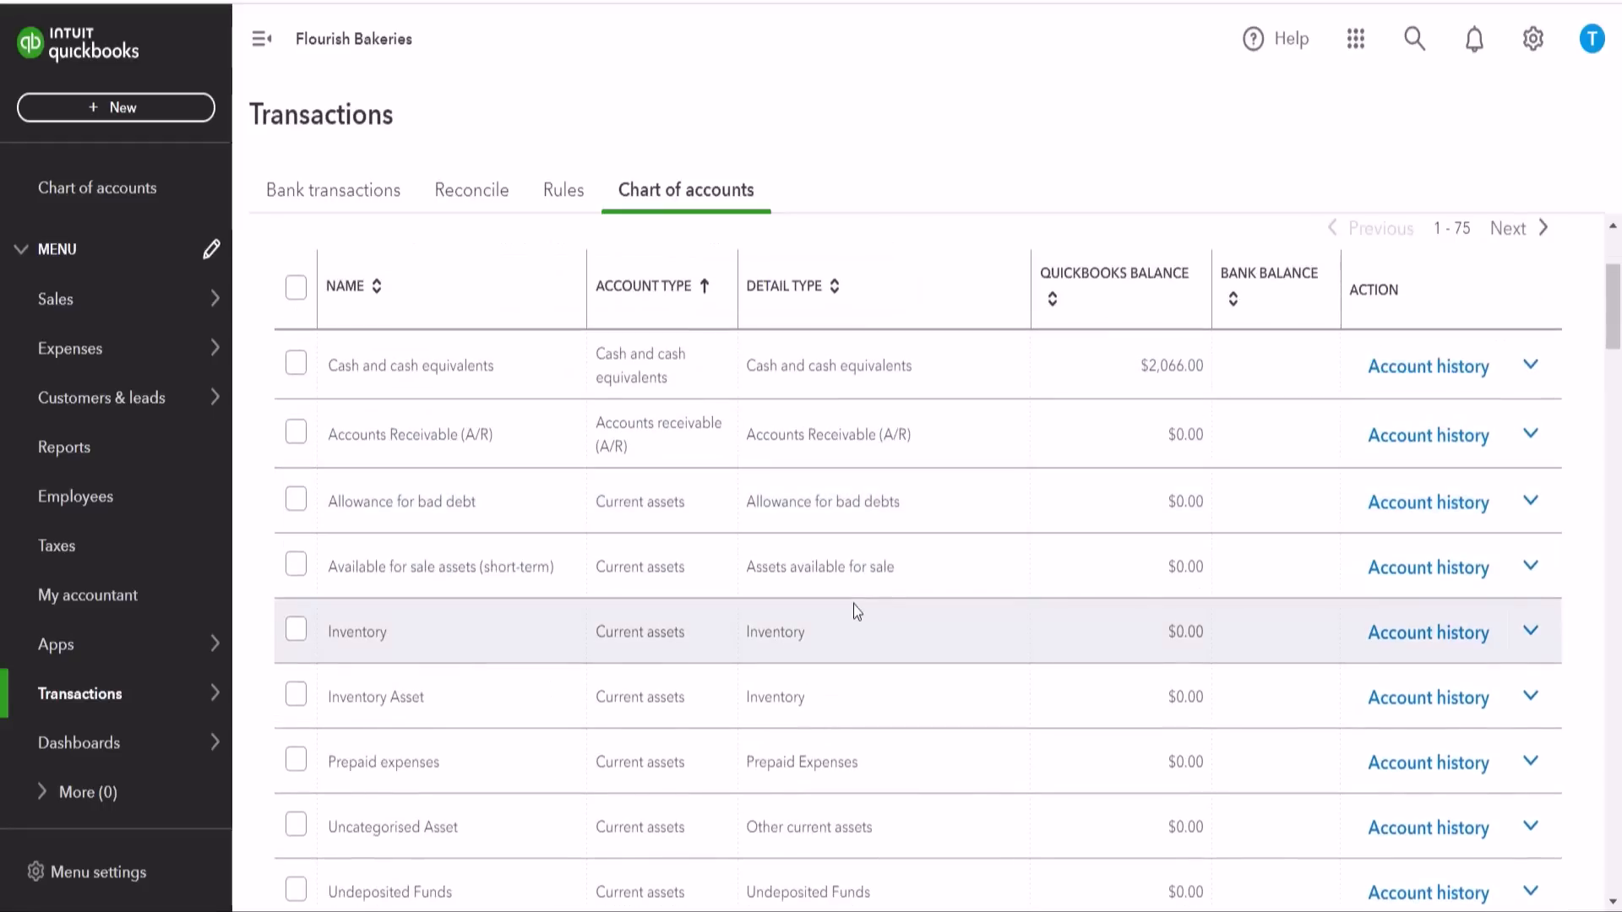
scroll(855, 607, "down", 2)
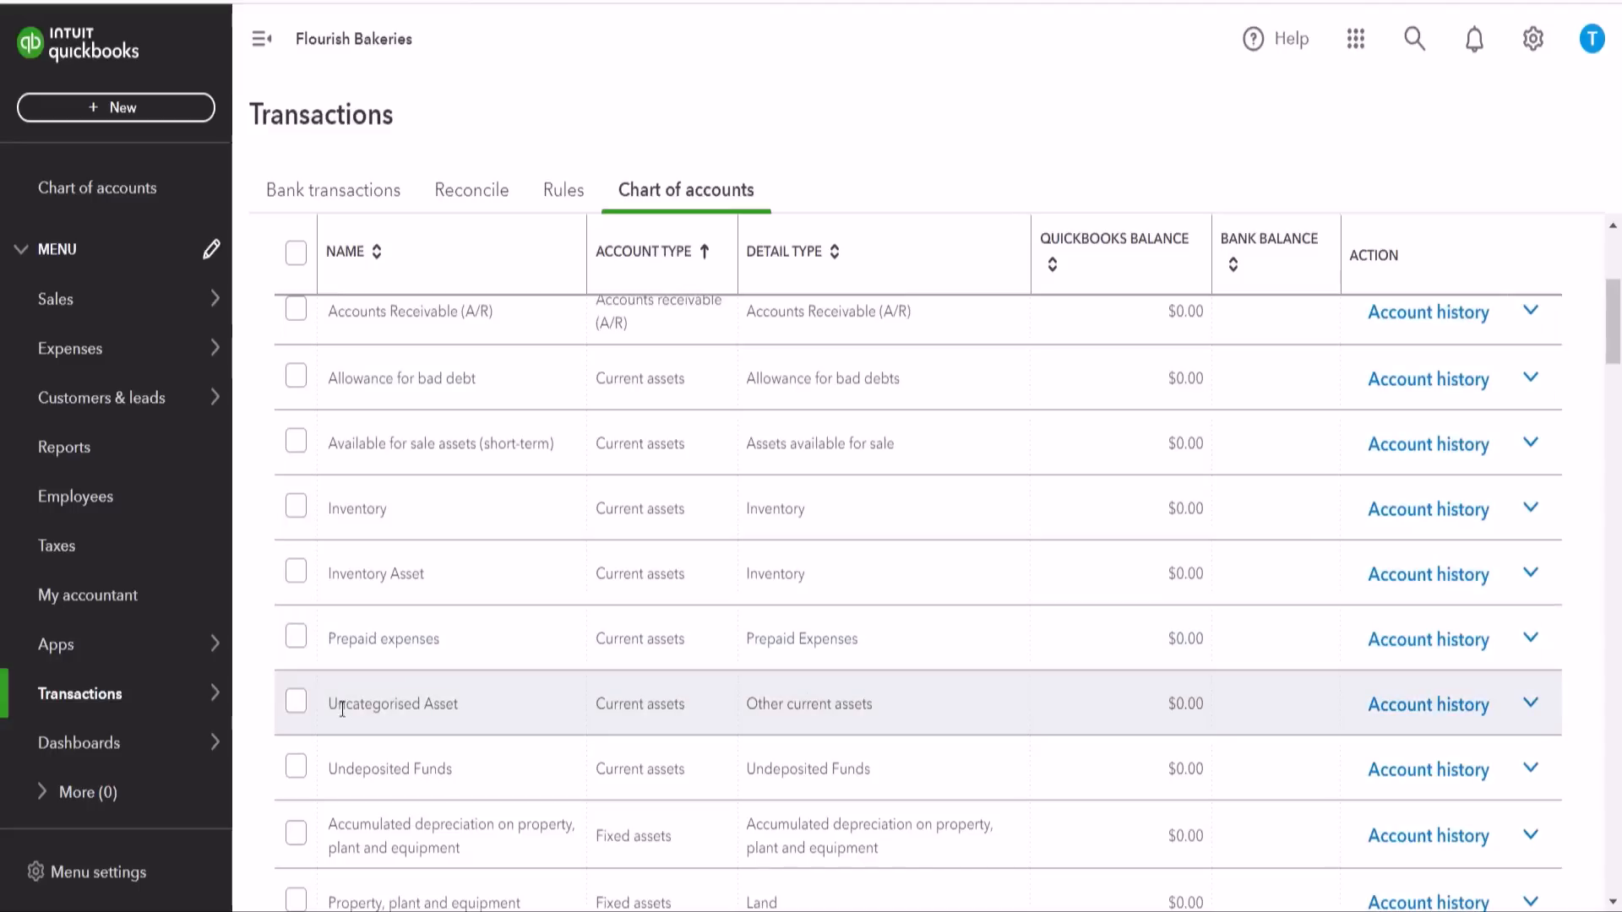
scroll(830, 753, "down", 3)
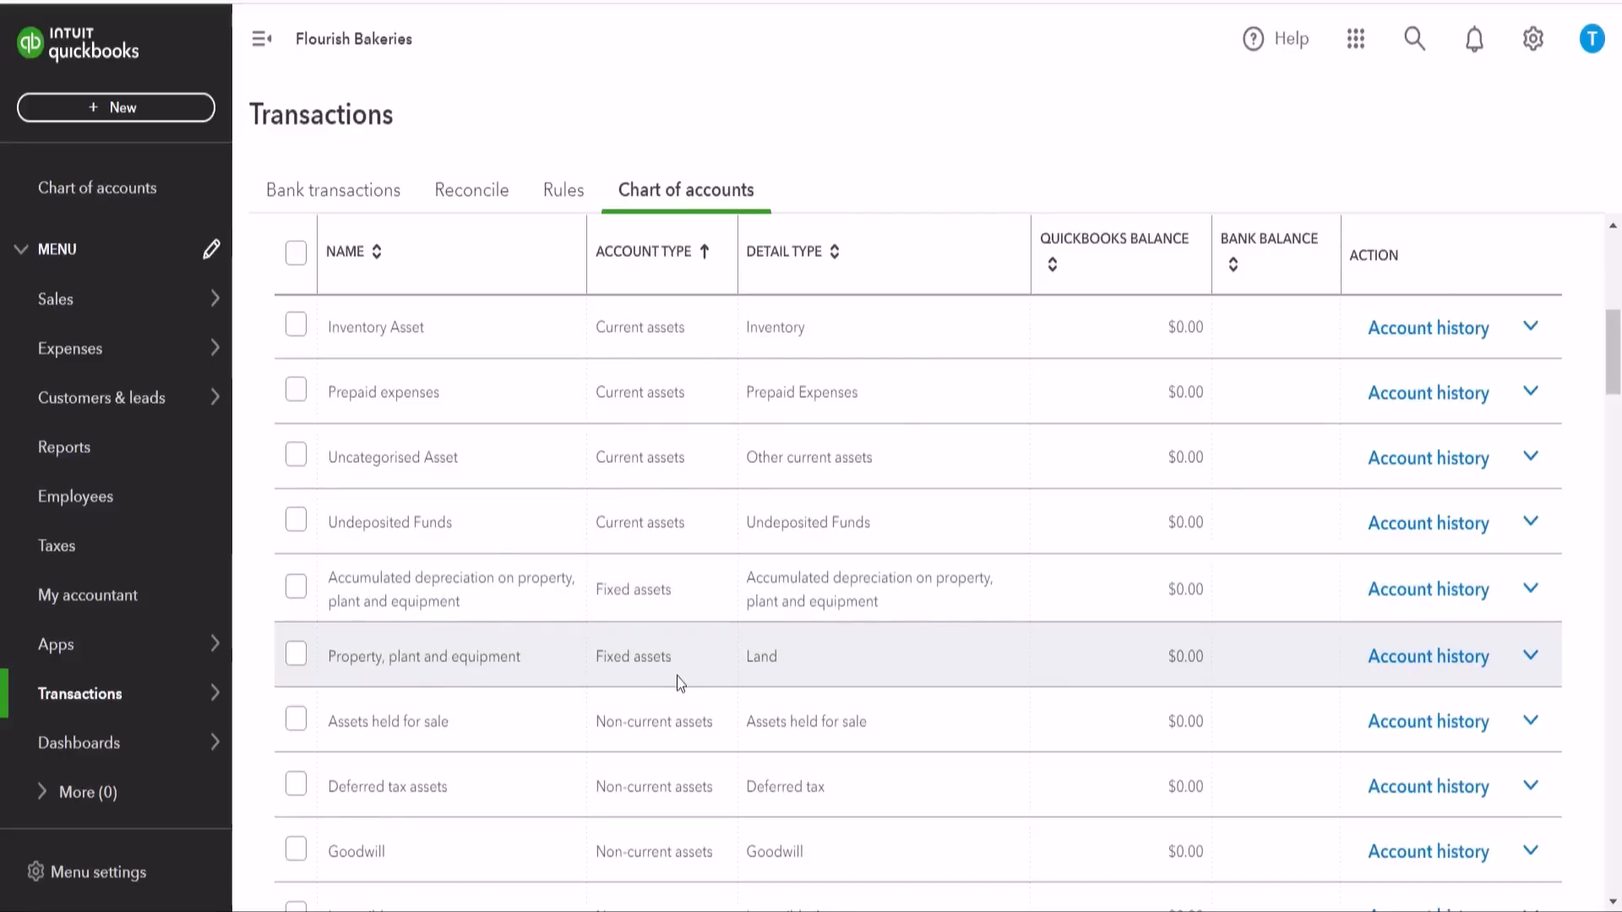
scroll(691, 677, "down", 2)
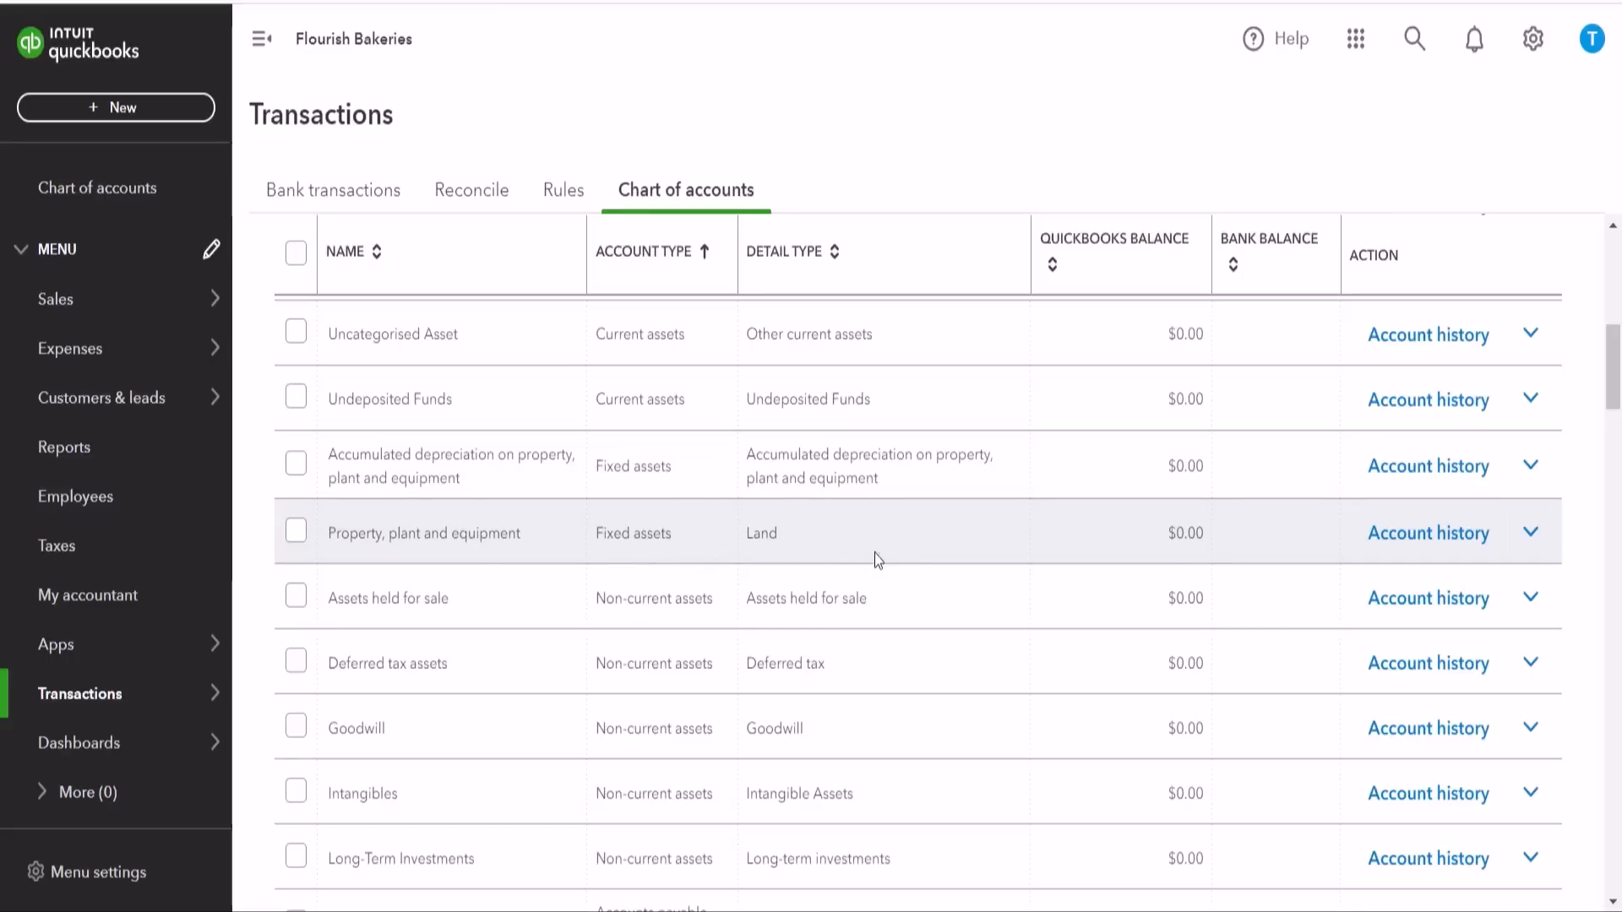
scroll(724, 554, "down", 3)
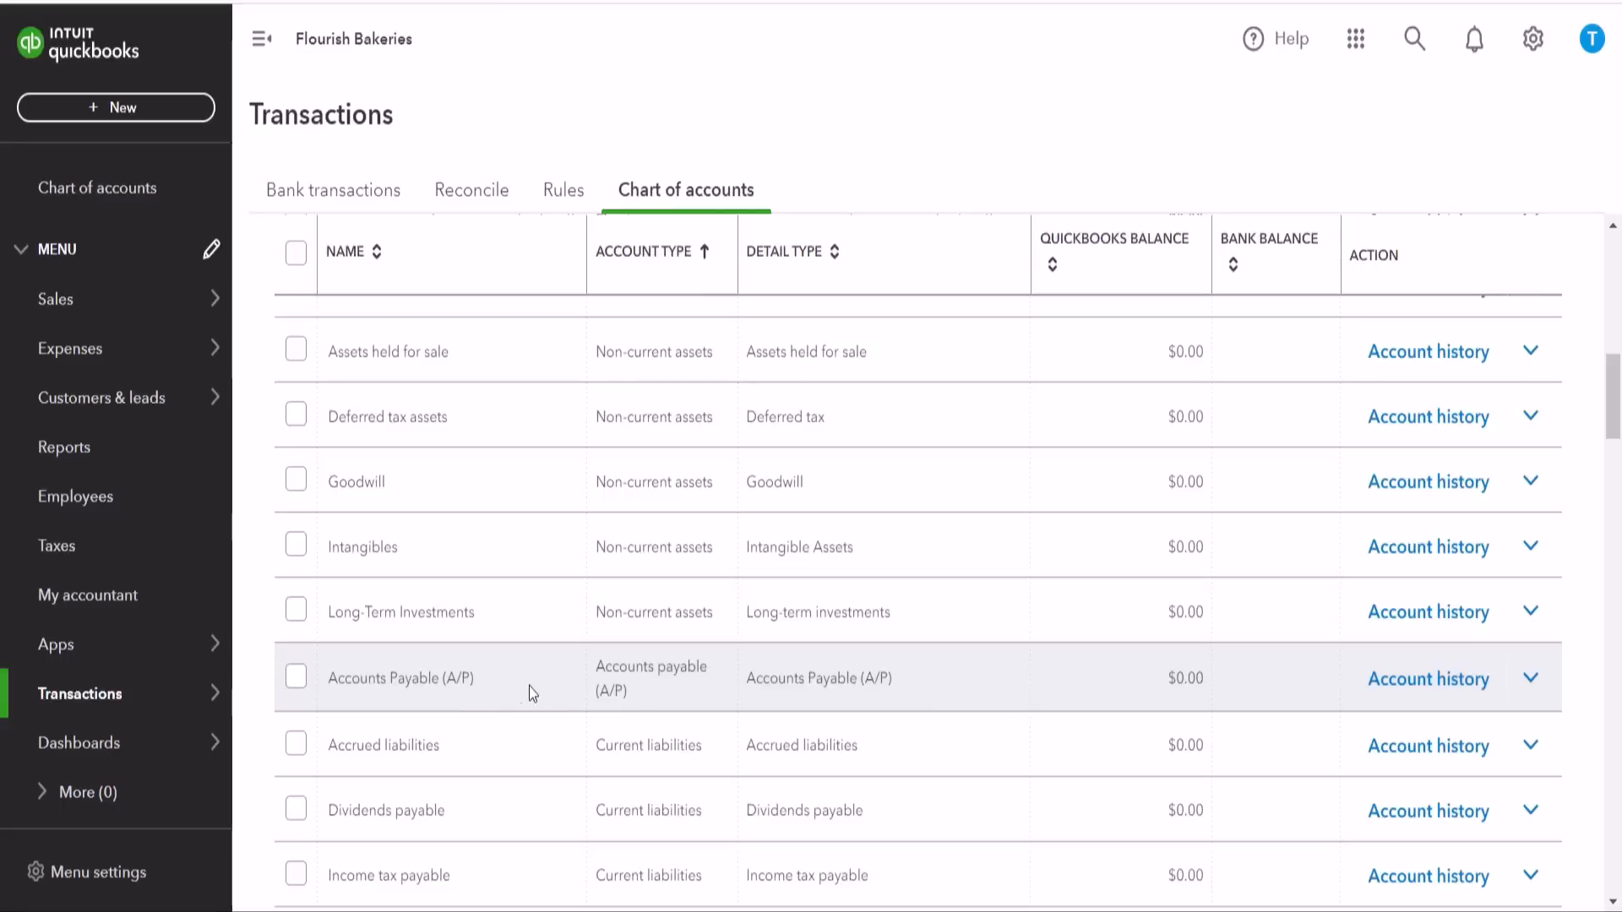
scroll(543, 692, "down", 3)
scroll(548, 695, "down", 1)
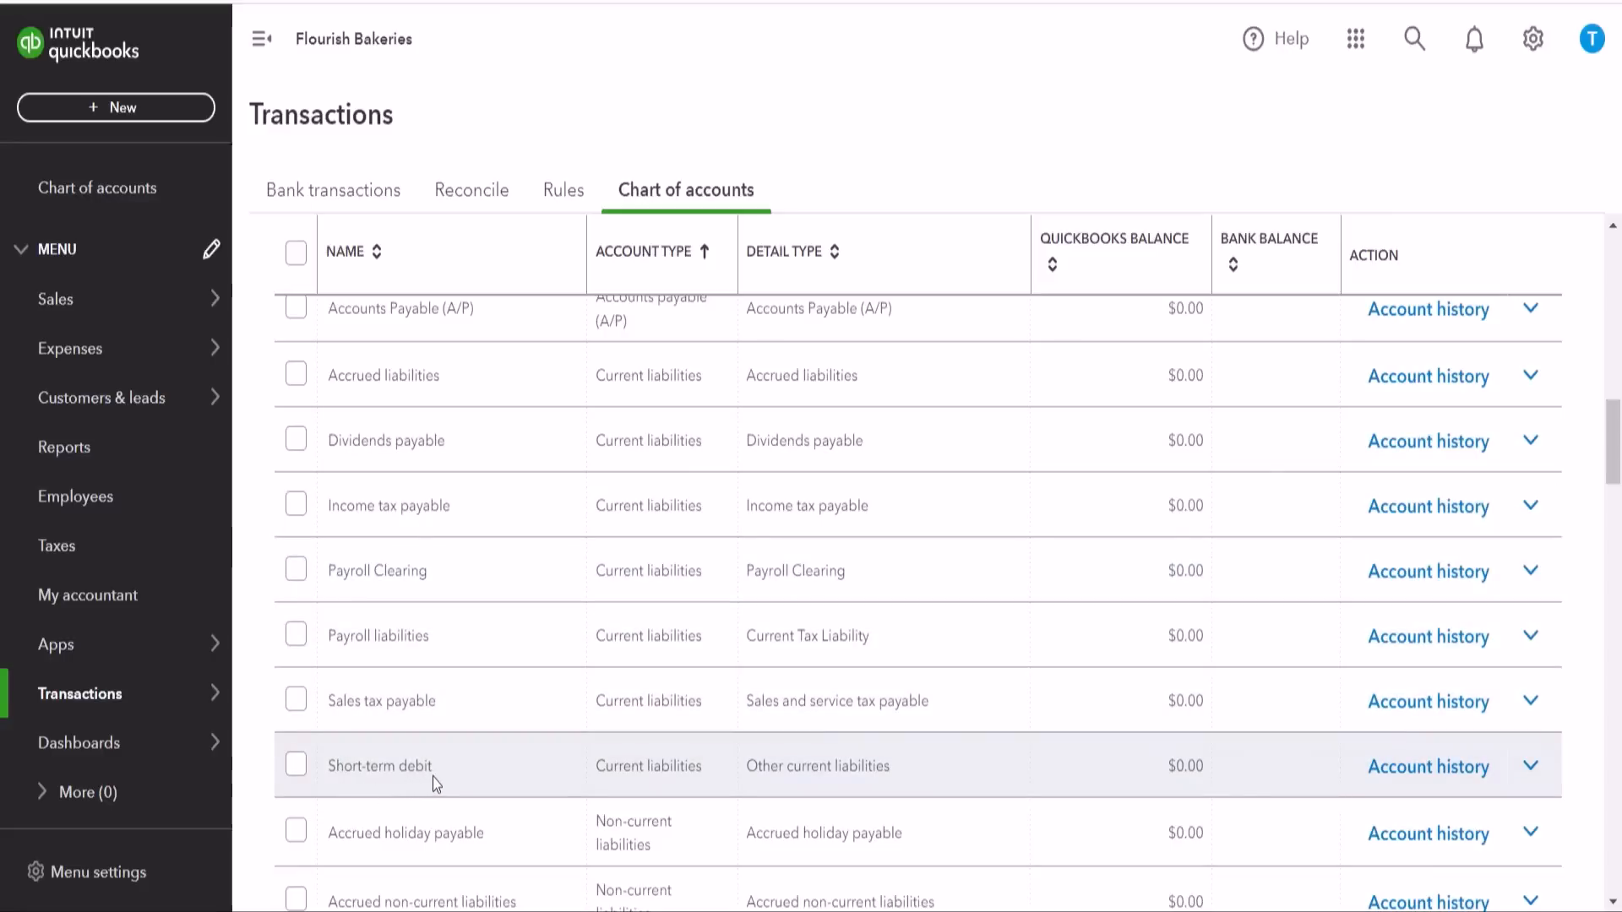
scroll(972, 676, "up", 4)
scroll(1112, 608, "up", 12)
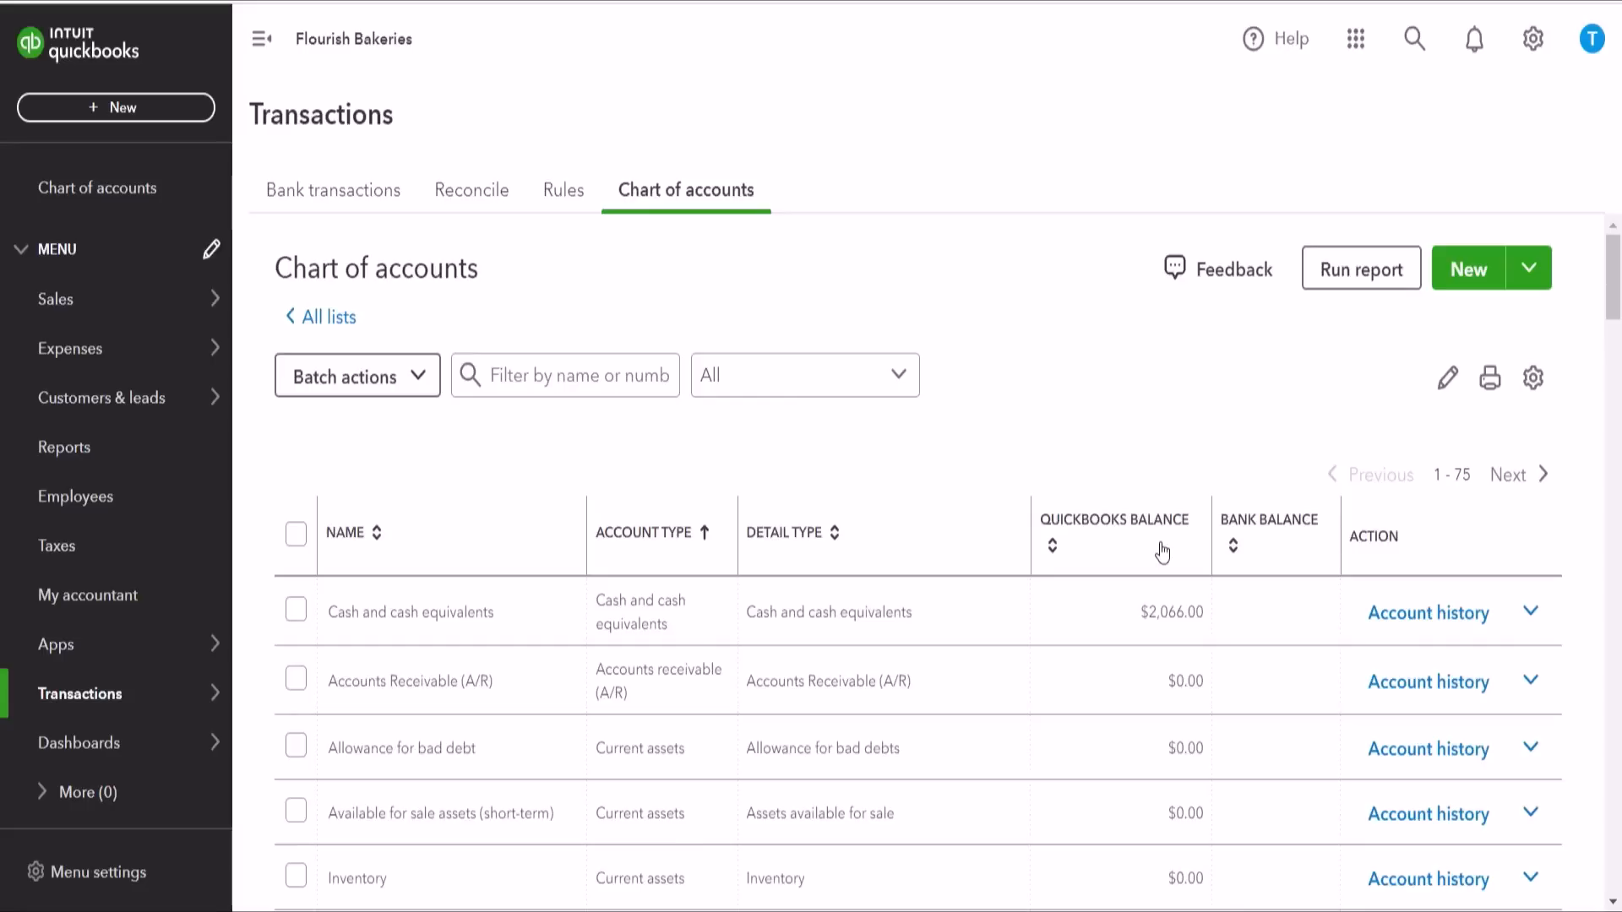
Step: Start a new account in the chart of accounts with the account type Current liabilities
left_click(1470, 270)
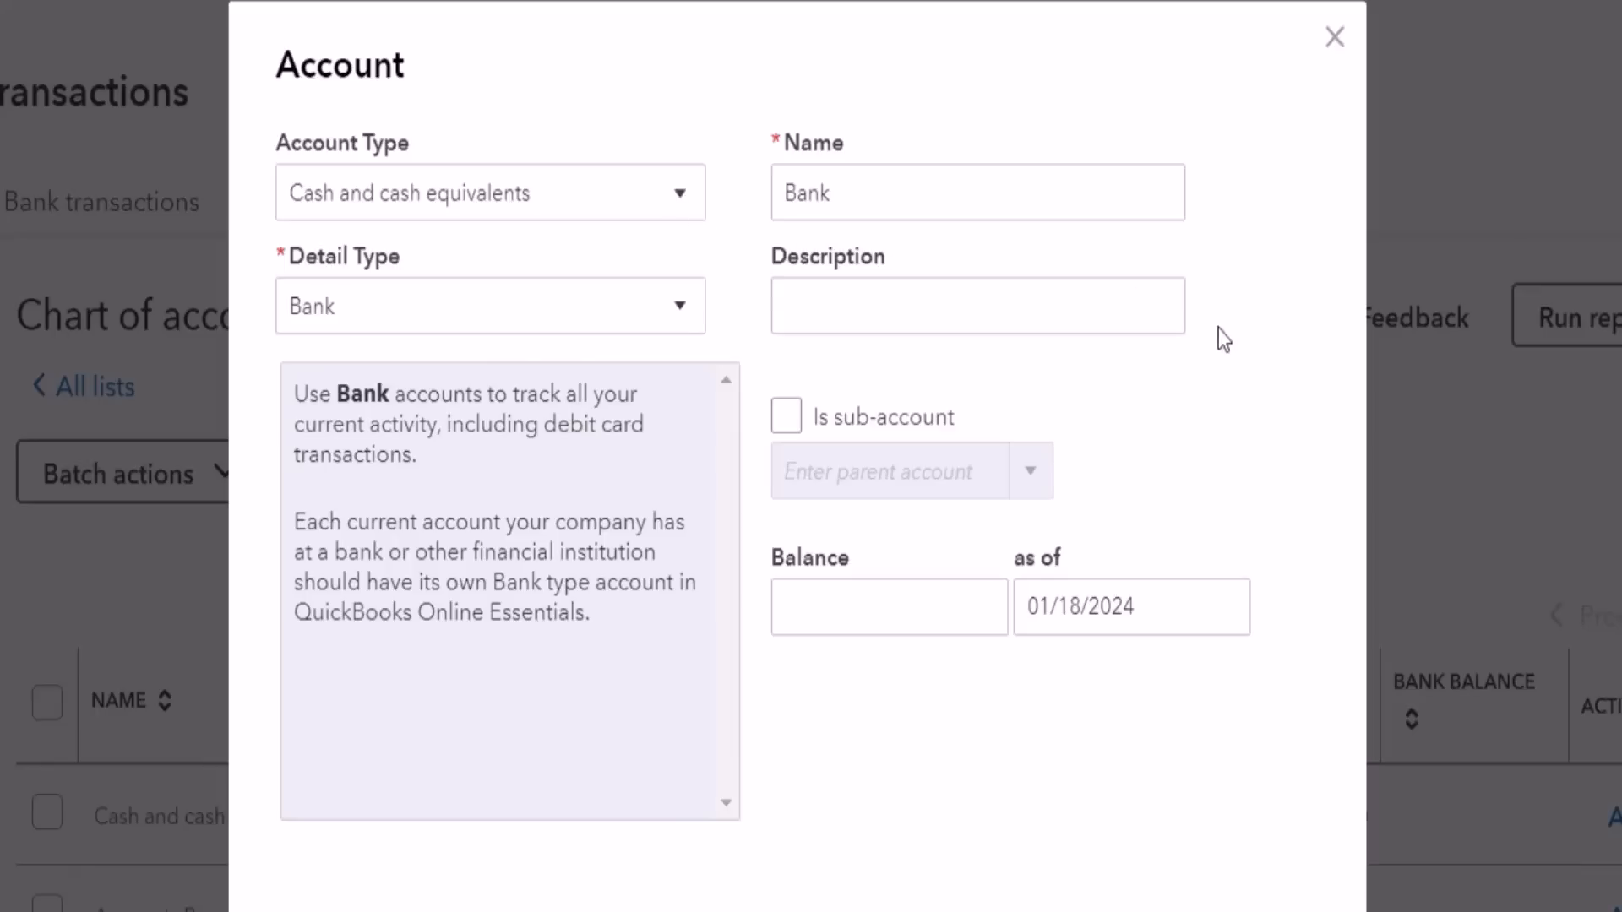
left_click(688, 215)
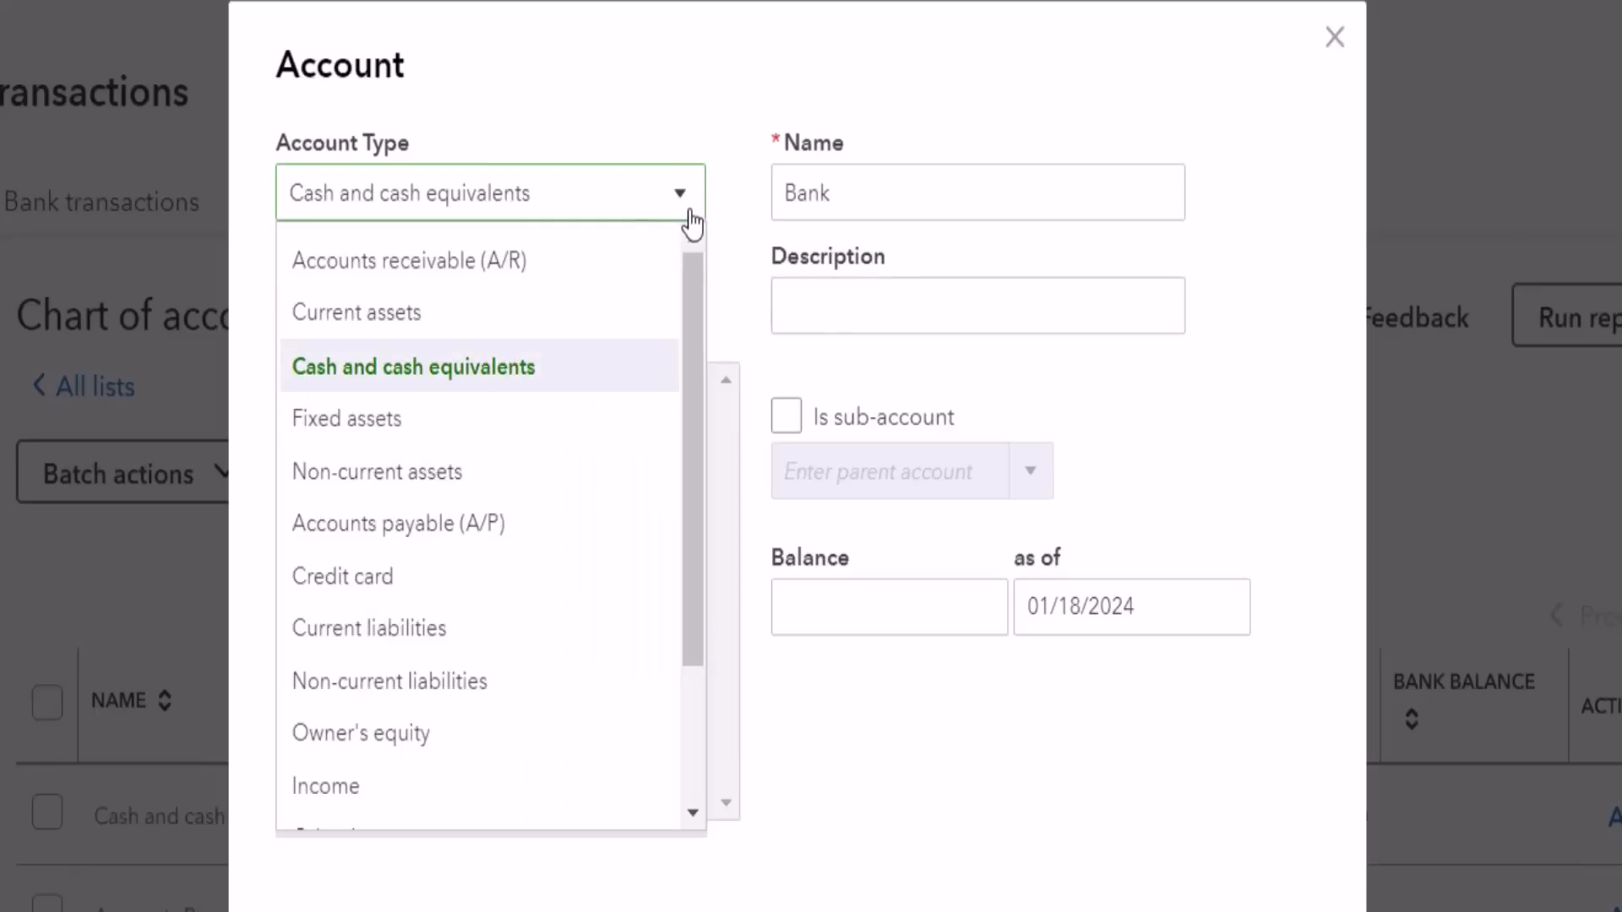
left_click(379, 651)
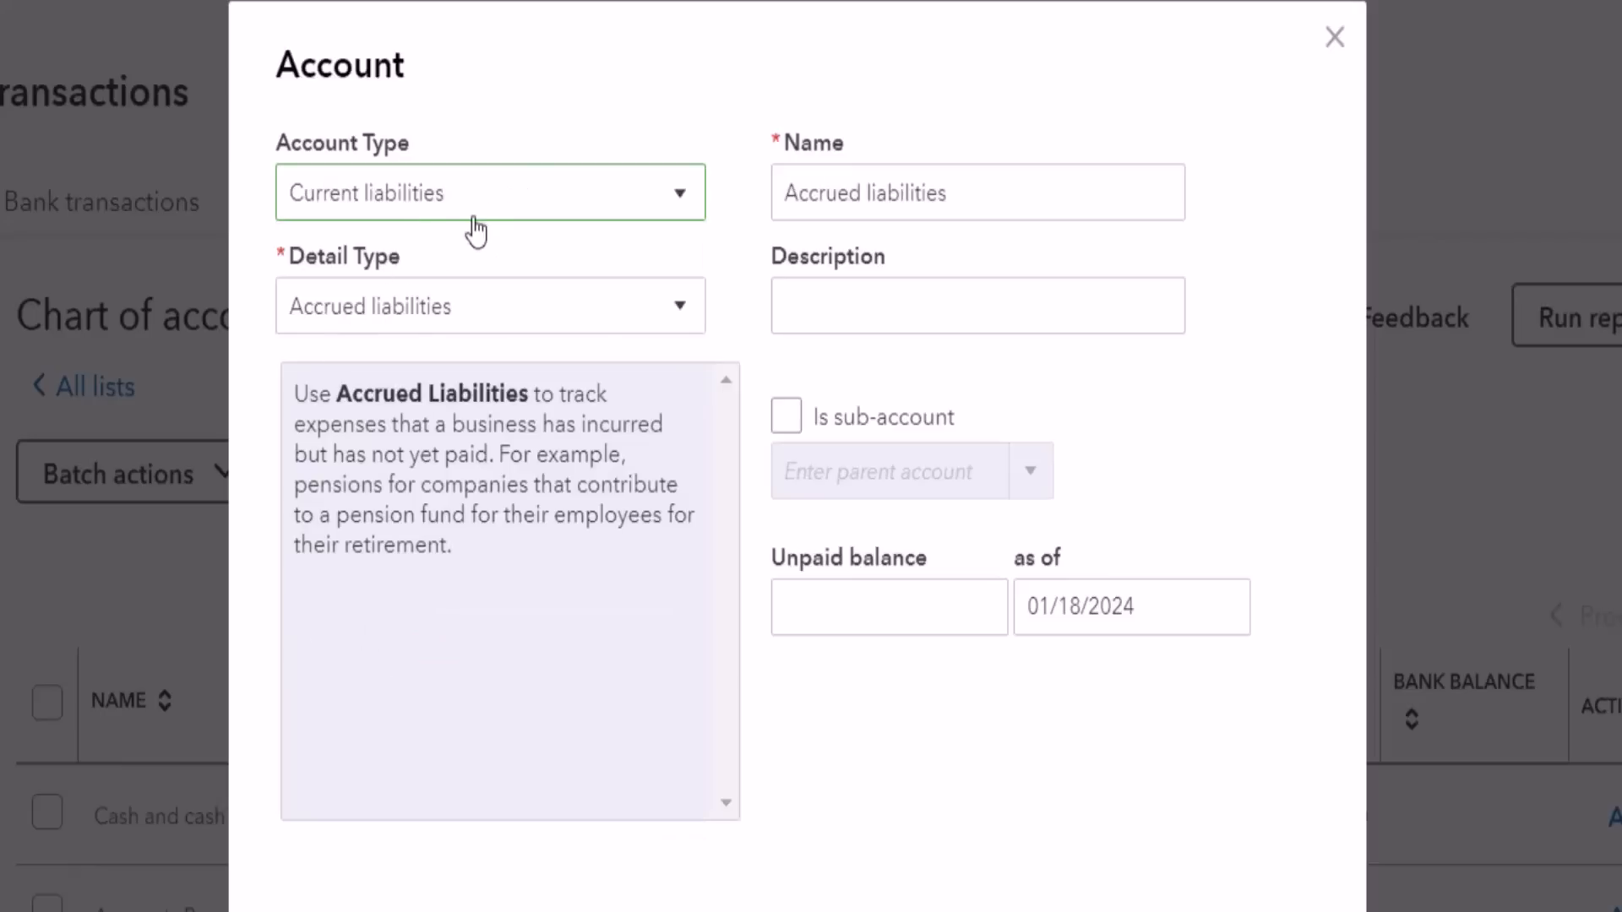
Step: Name the new current liabilities account Loan from Shareholder
triple_click(958, 194)
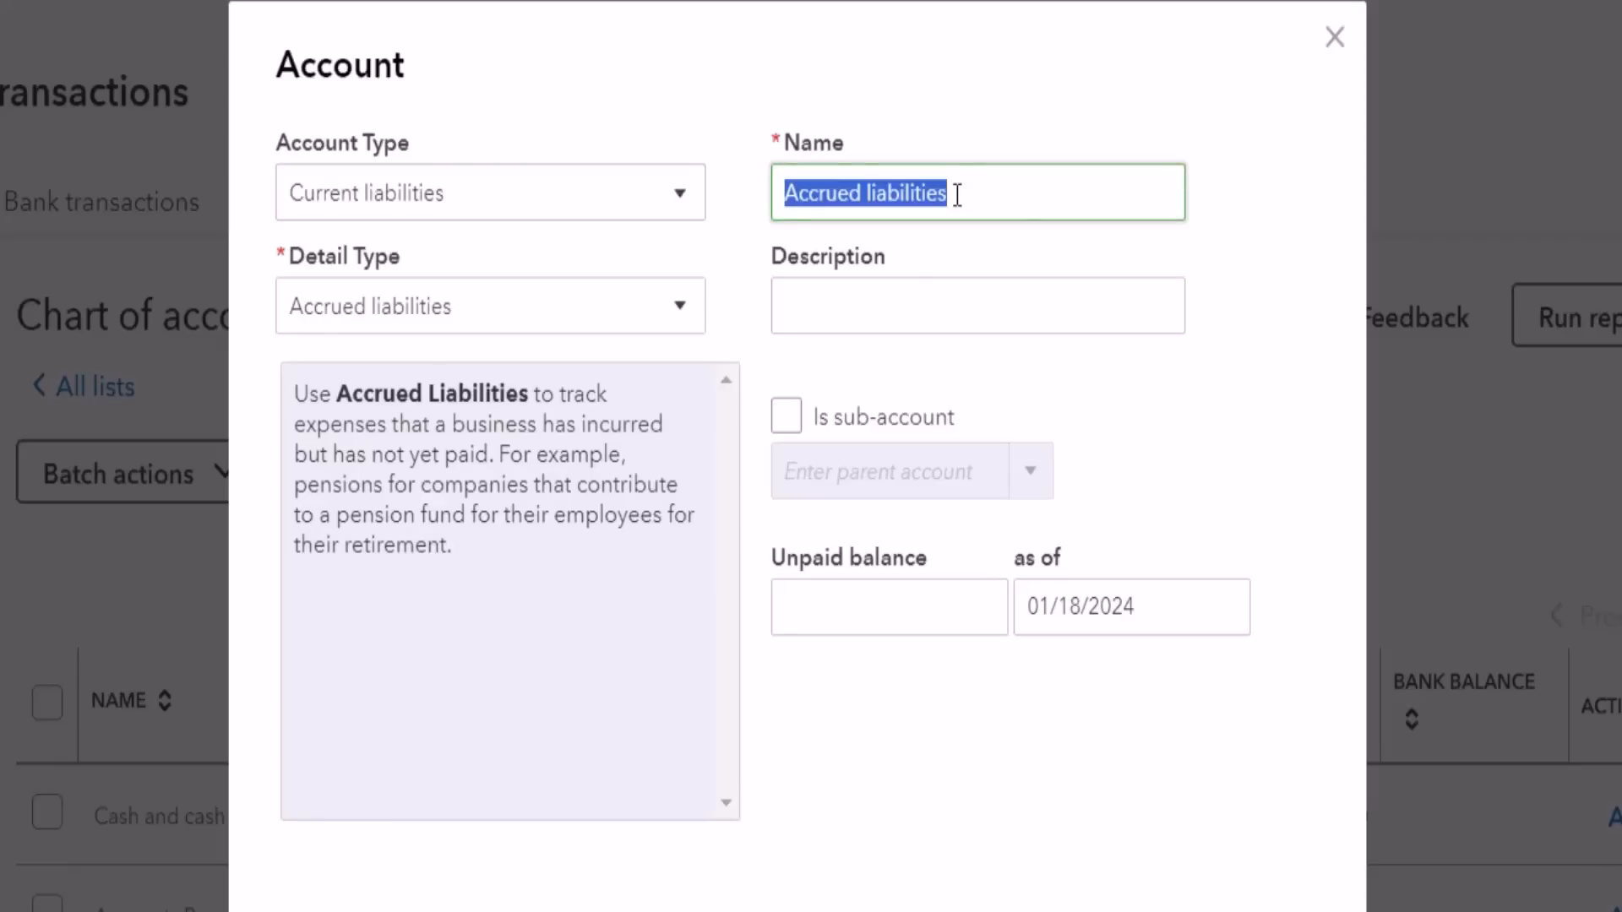
type("L")
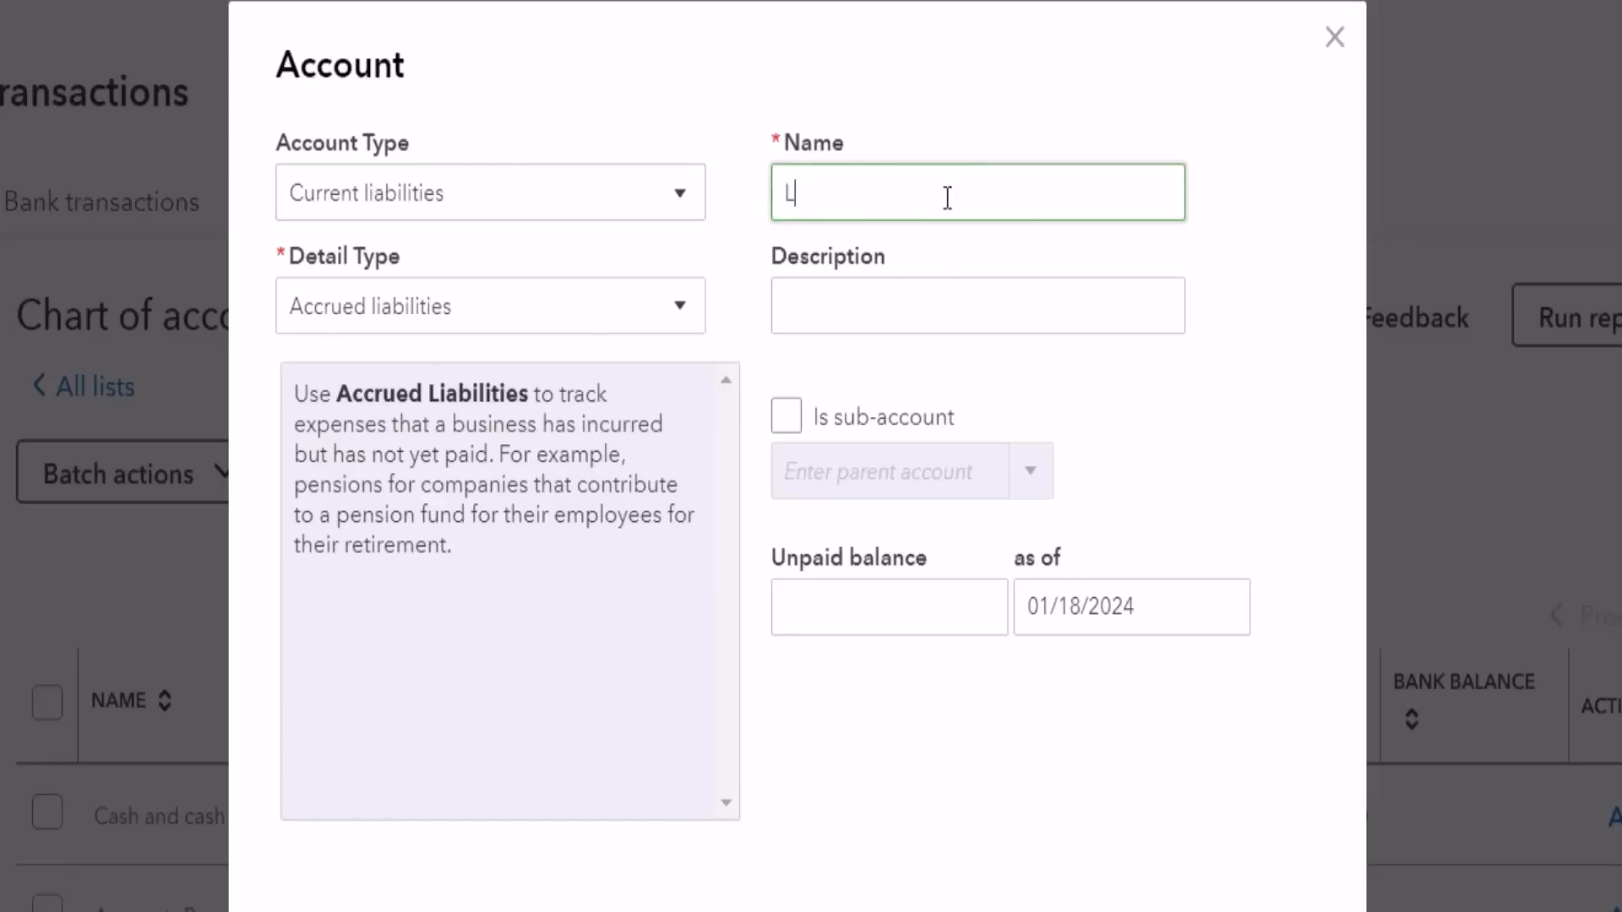
type("oan from Shareholkd")
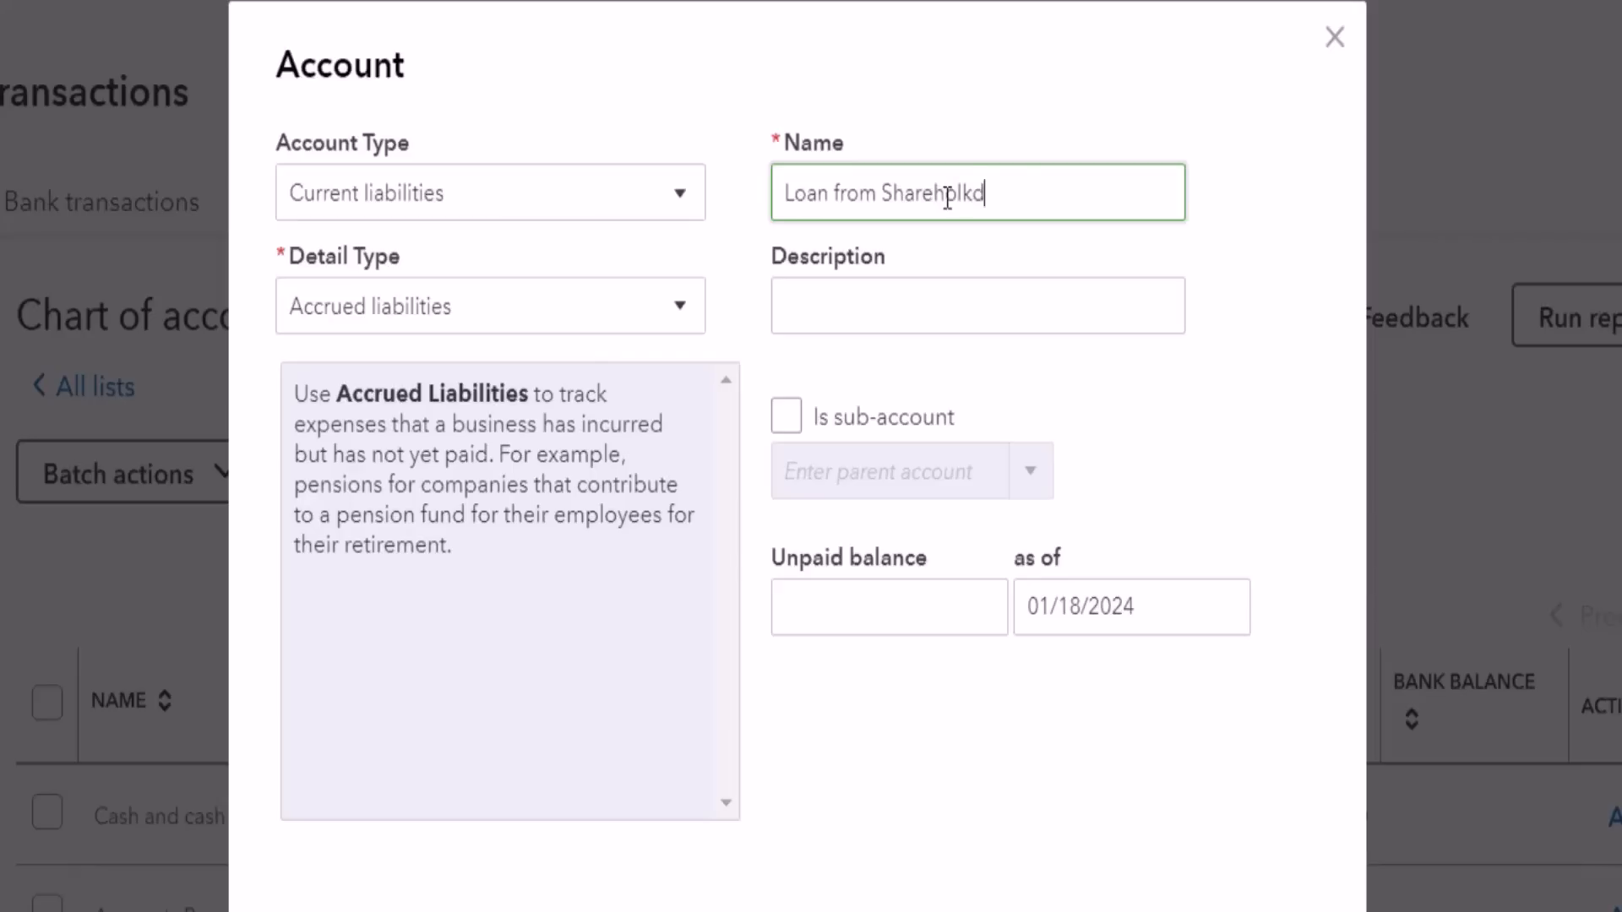
key("BackSpace")
key("BackSpace")
type("der")
Step: Save the new current liabilities account as Shareholder Loan with the detail type Other current liabilities
left_click(666, 308)
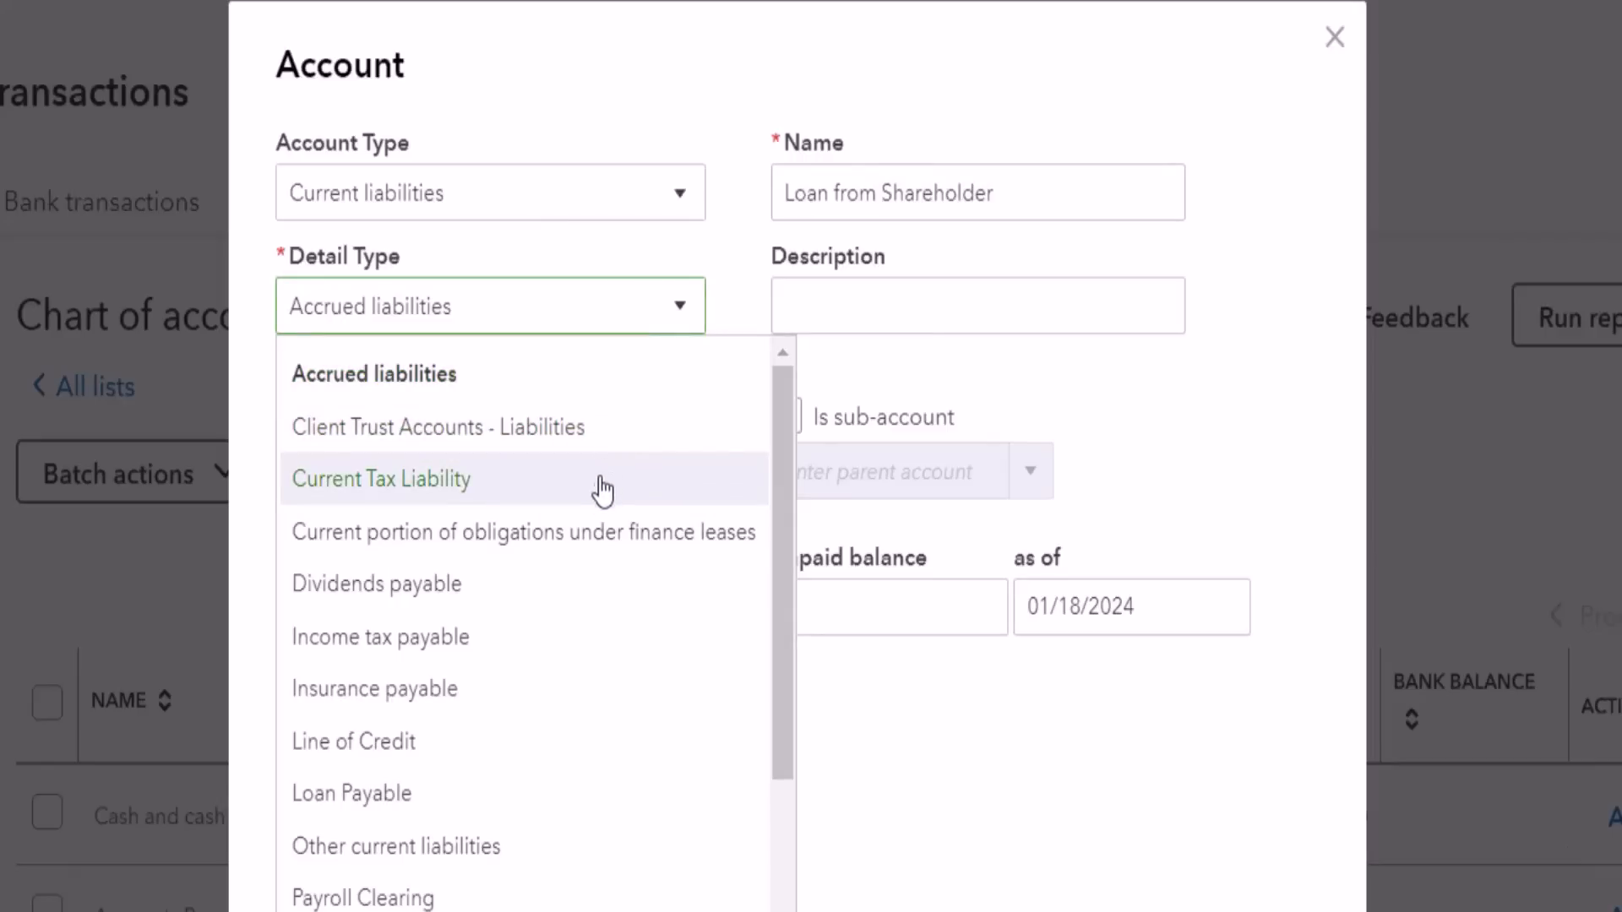
scroll(581, 591, "down", 2)
scroll(583, 609, "down", 1)
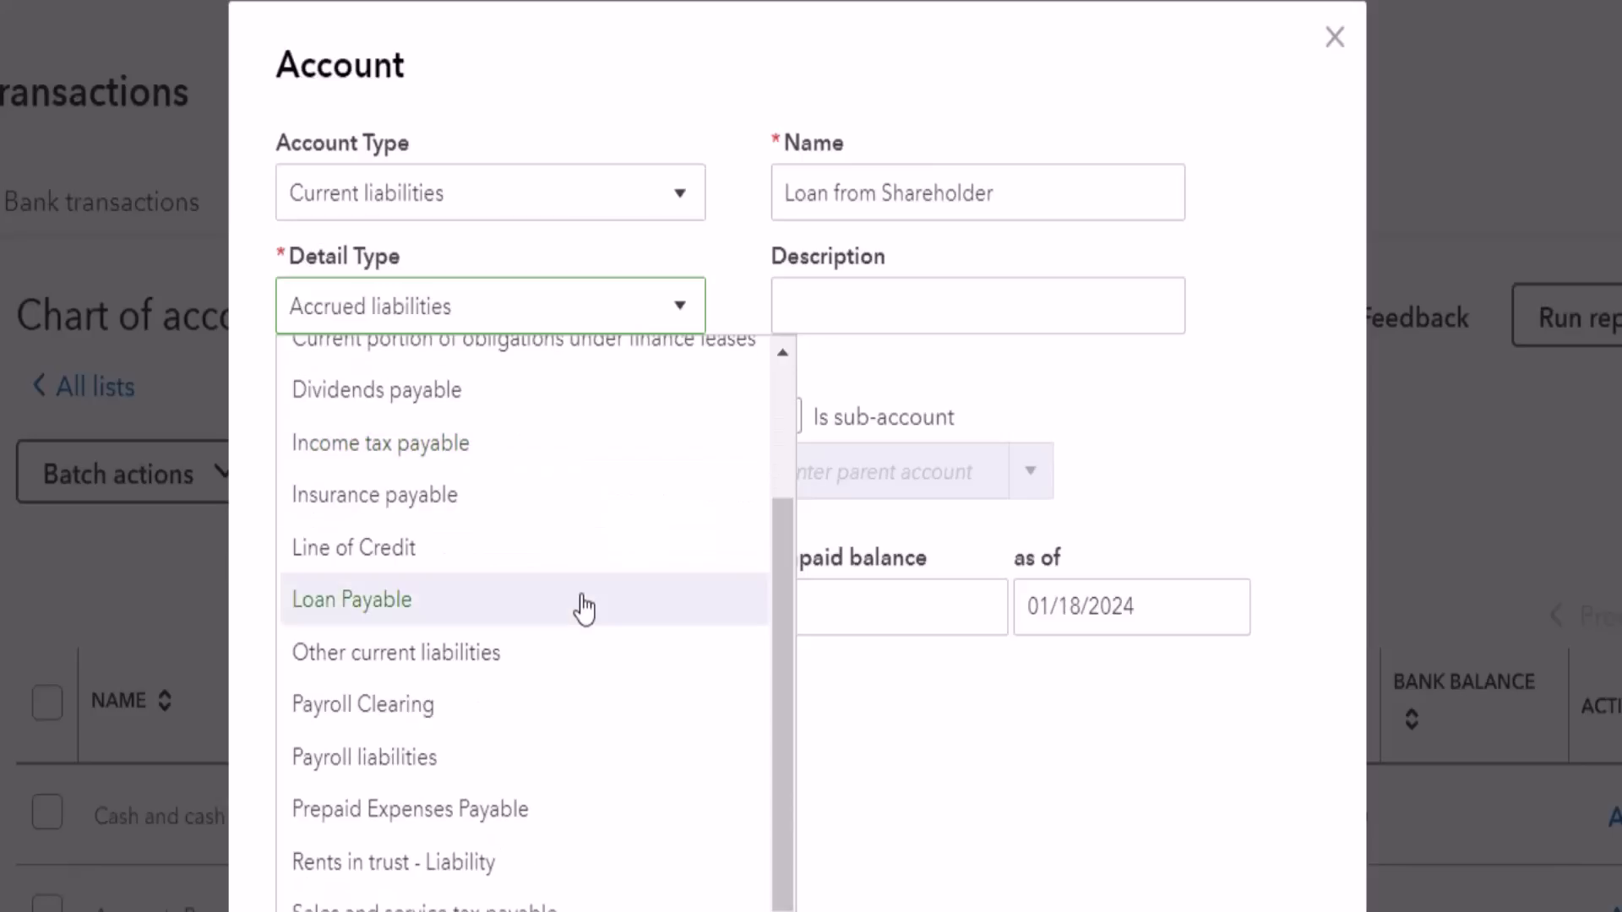
left_click(561, 661)
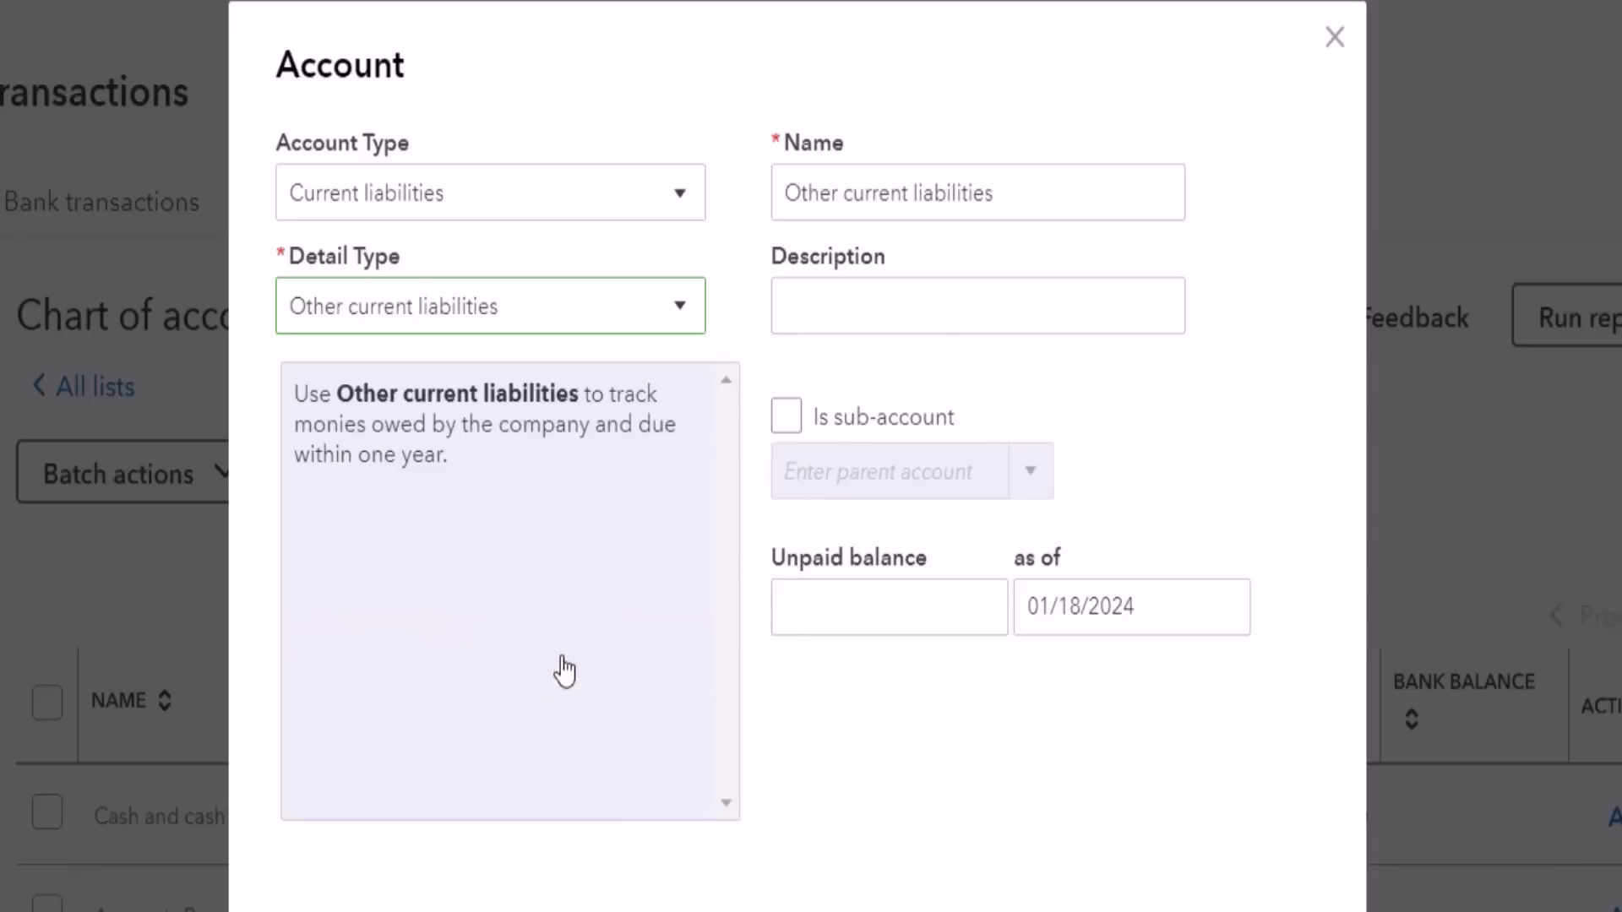
left_click(1003, 193)
triple_click(1003, 192)
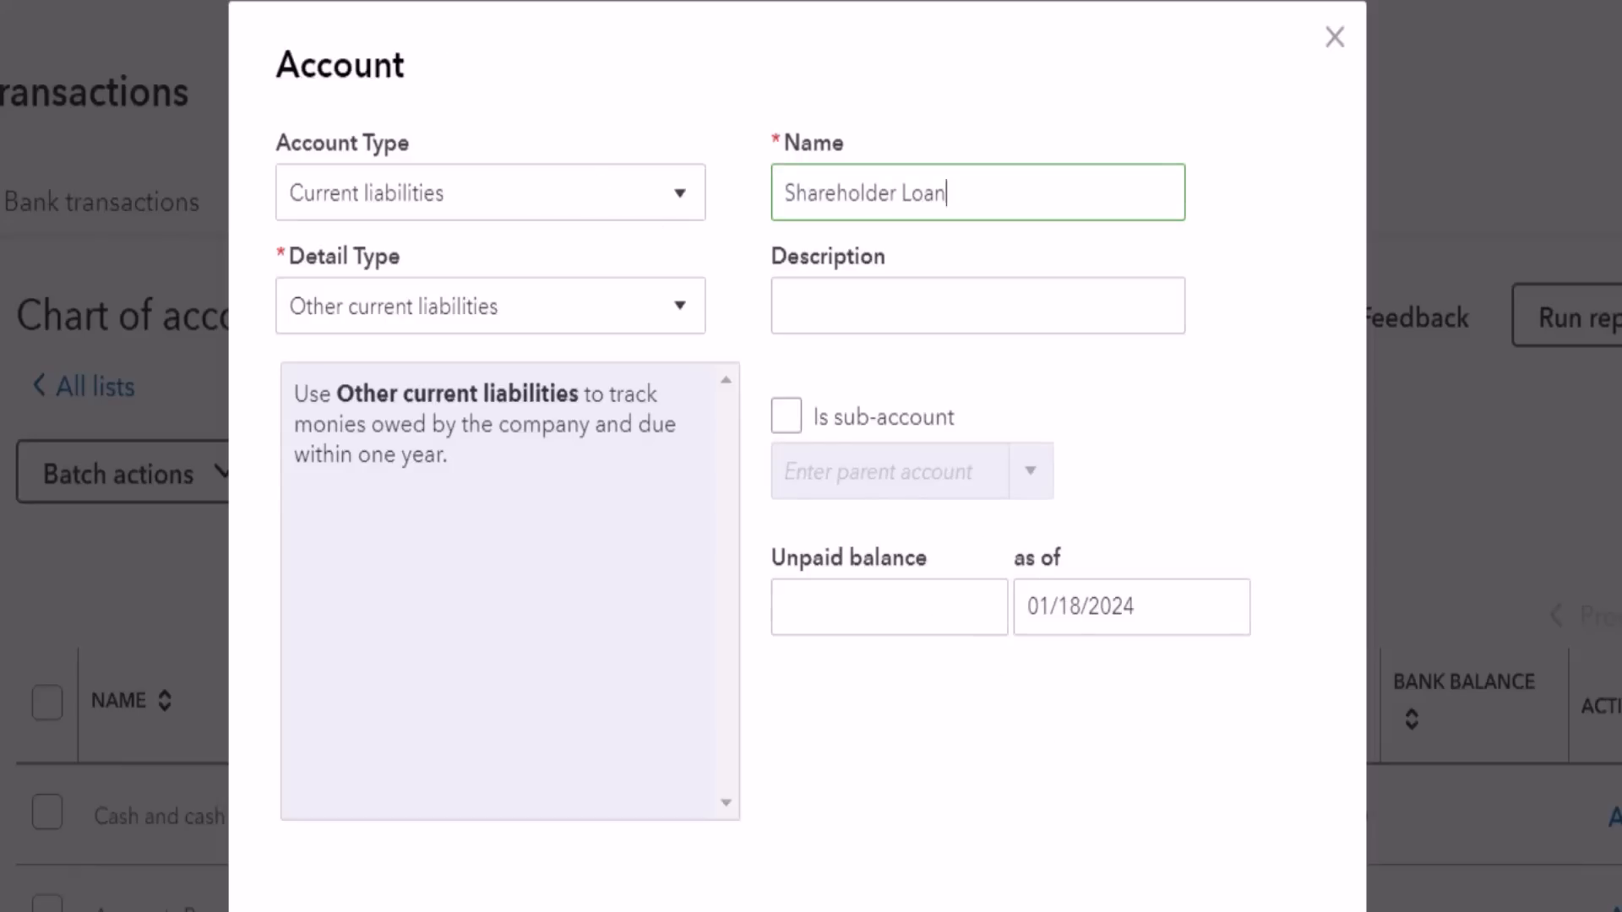
left_click(1041, 904)
Step: Look for the Shareholder Loan account in the chart of accounts and review the liability, equity and income accounts
scroll(956, 555, "down", 1)
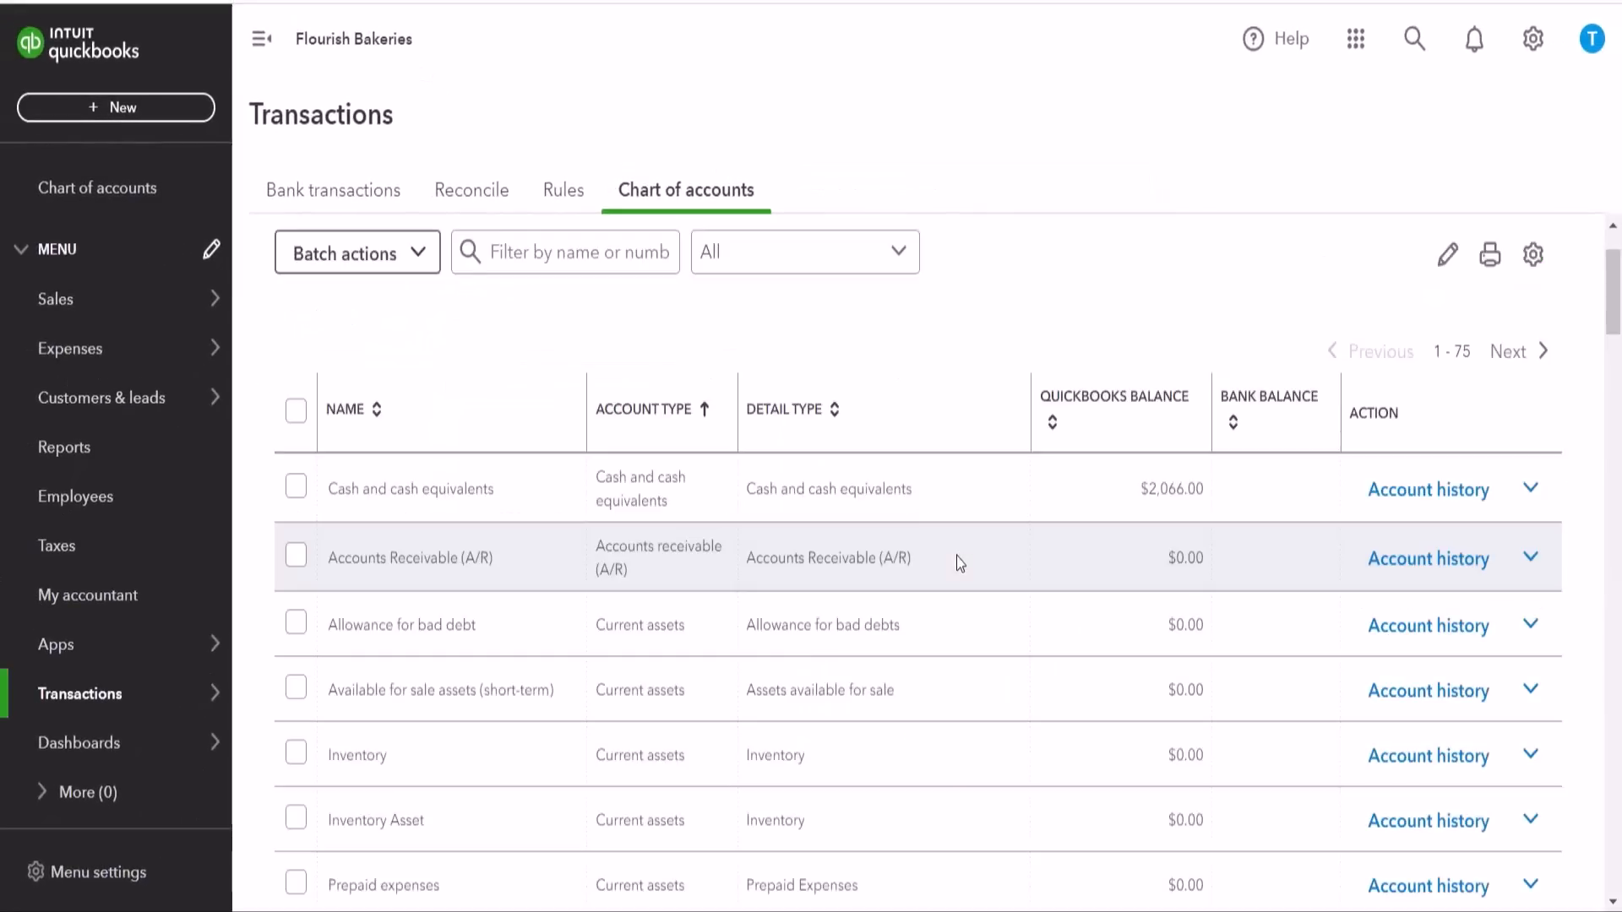
scroll(979, 524, "down", 8)
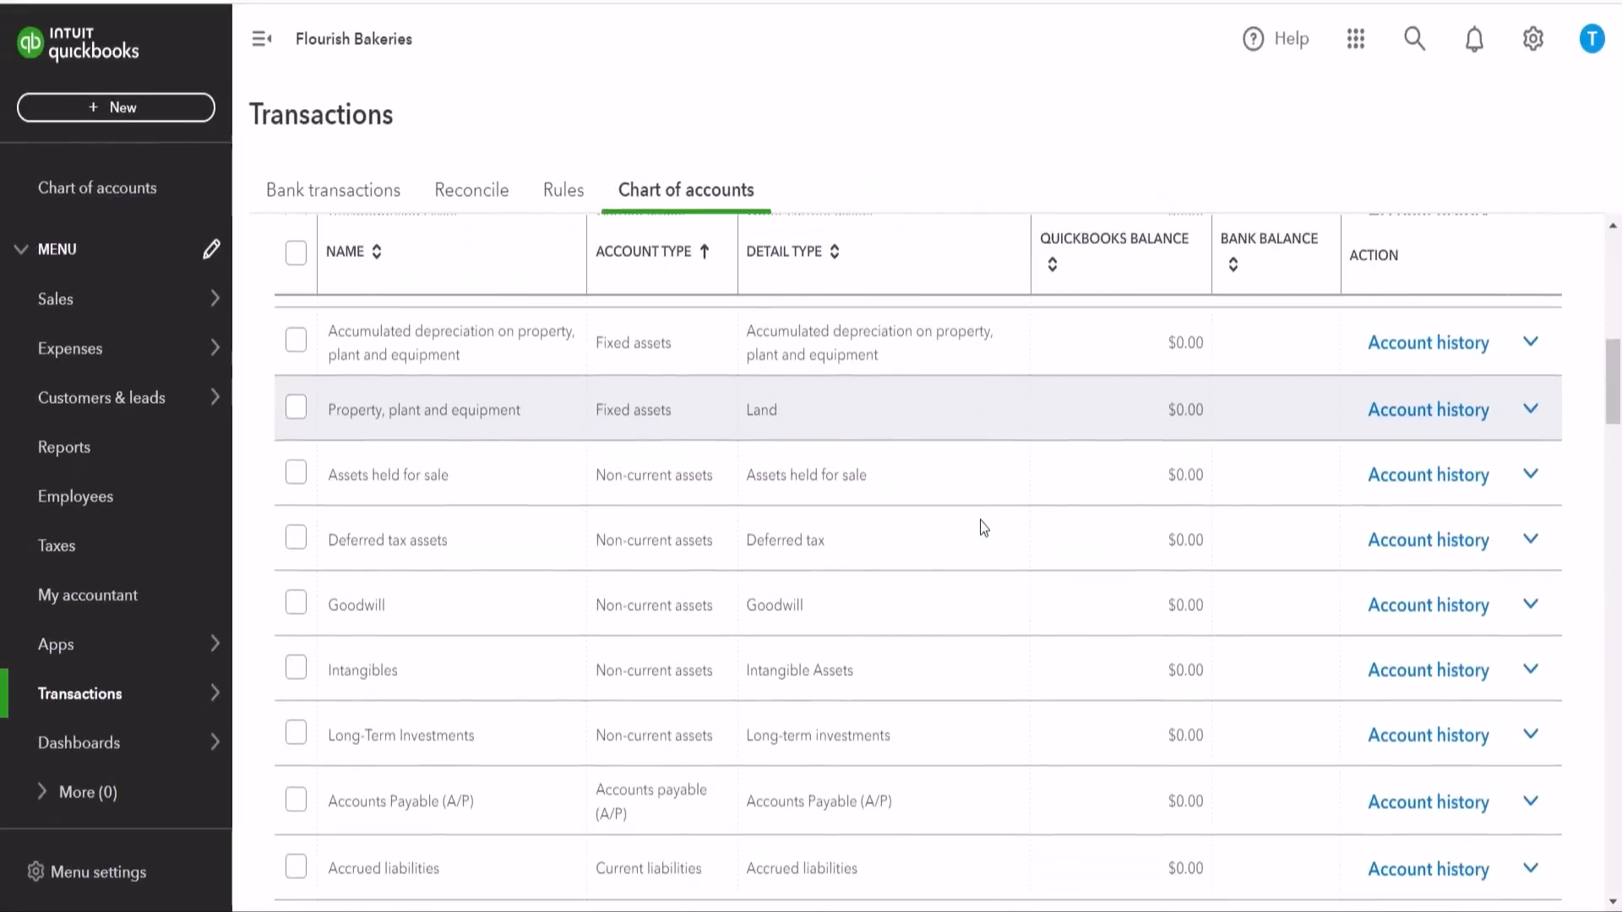
scroll(980, 520, "down", 2)
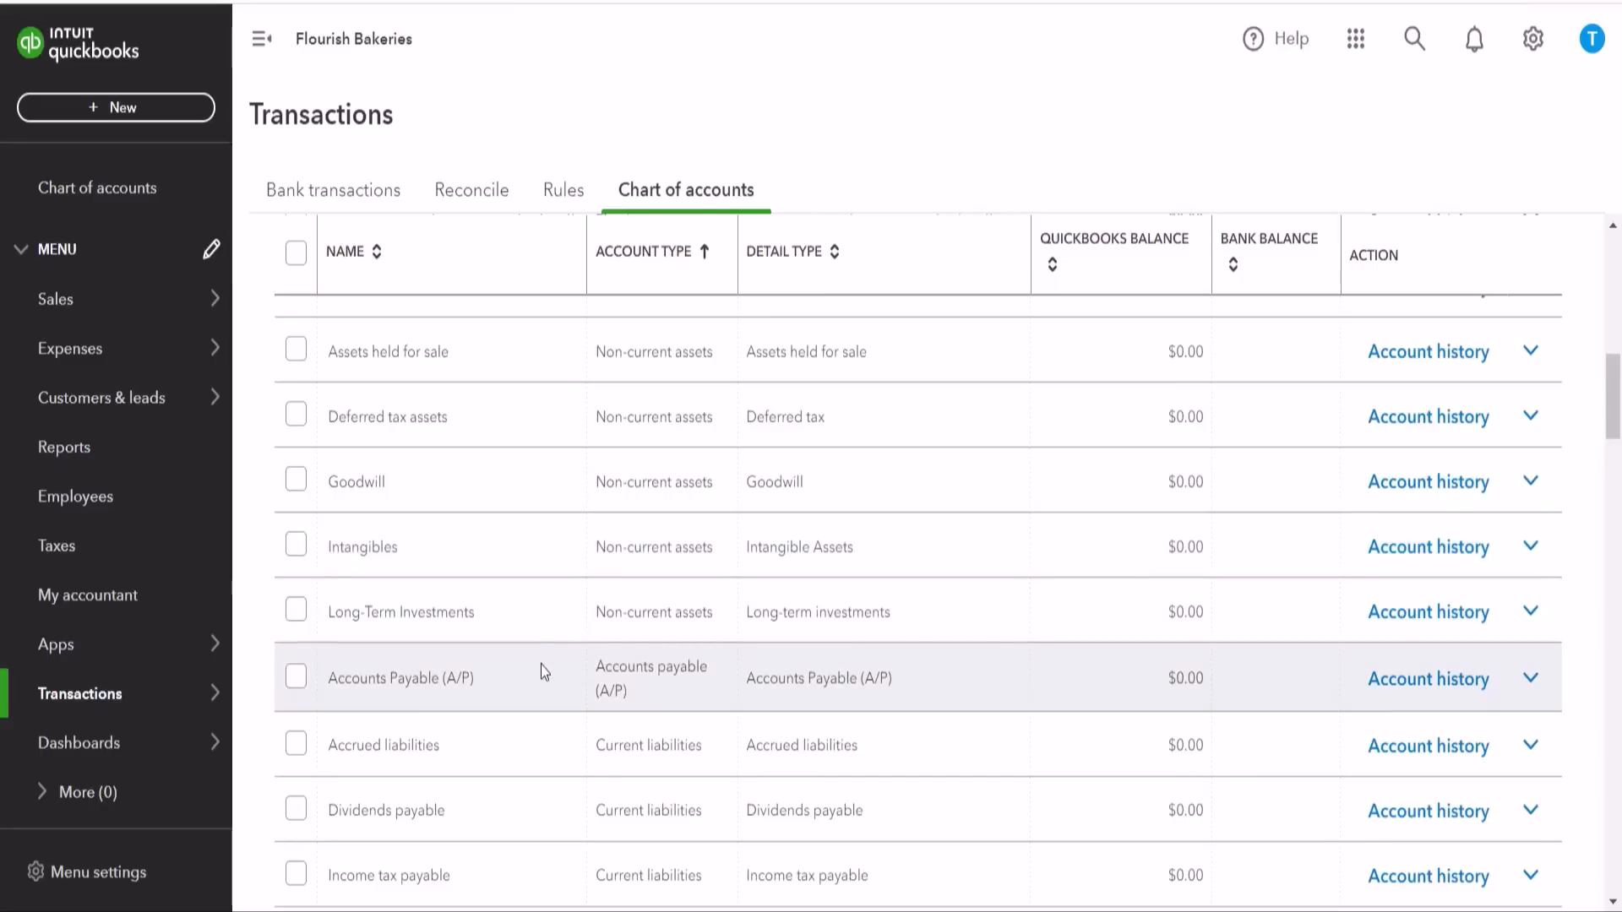
scroll(545, 683, "down", 5)
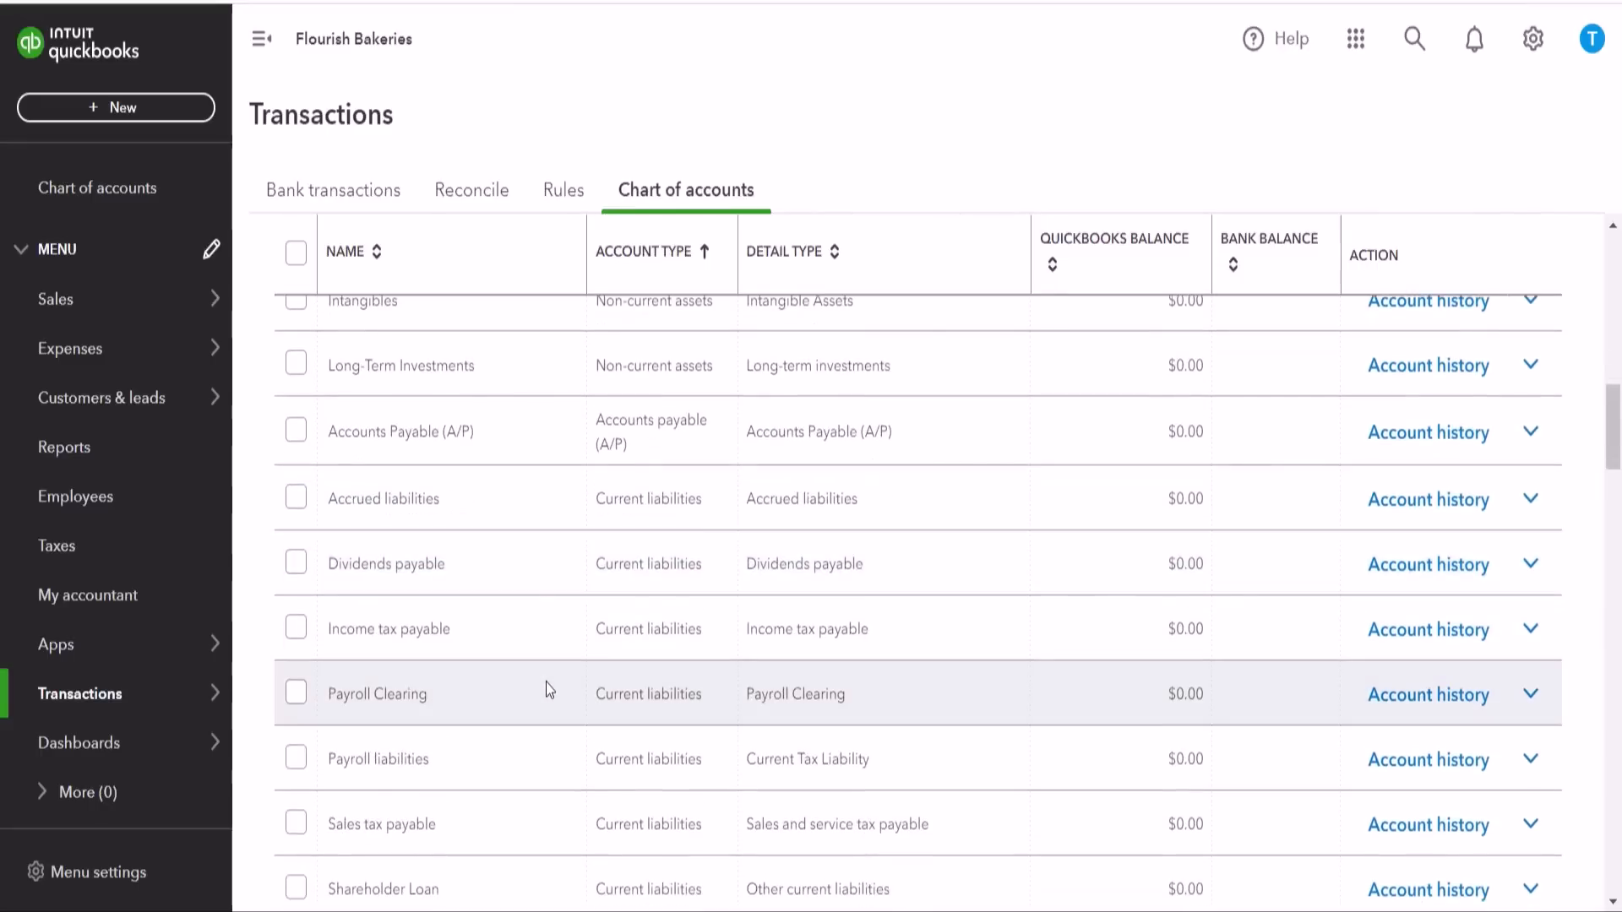
scroll(545, 689, "down", 5)
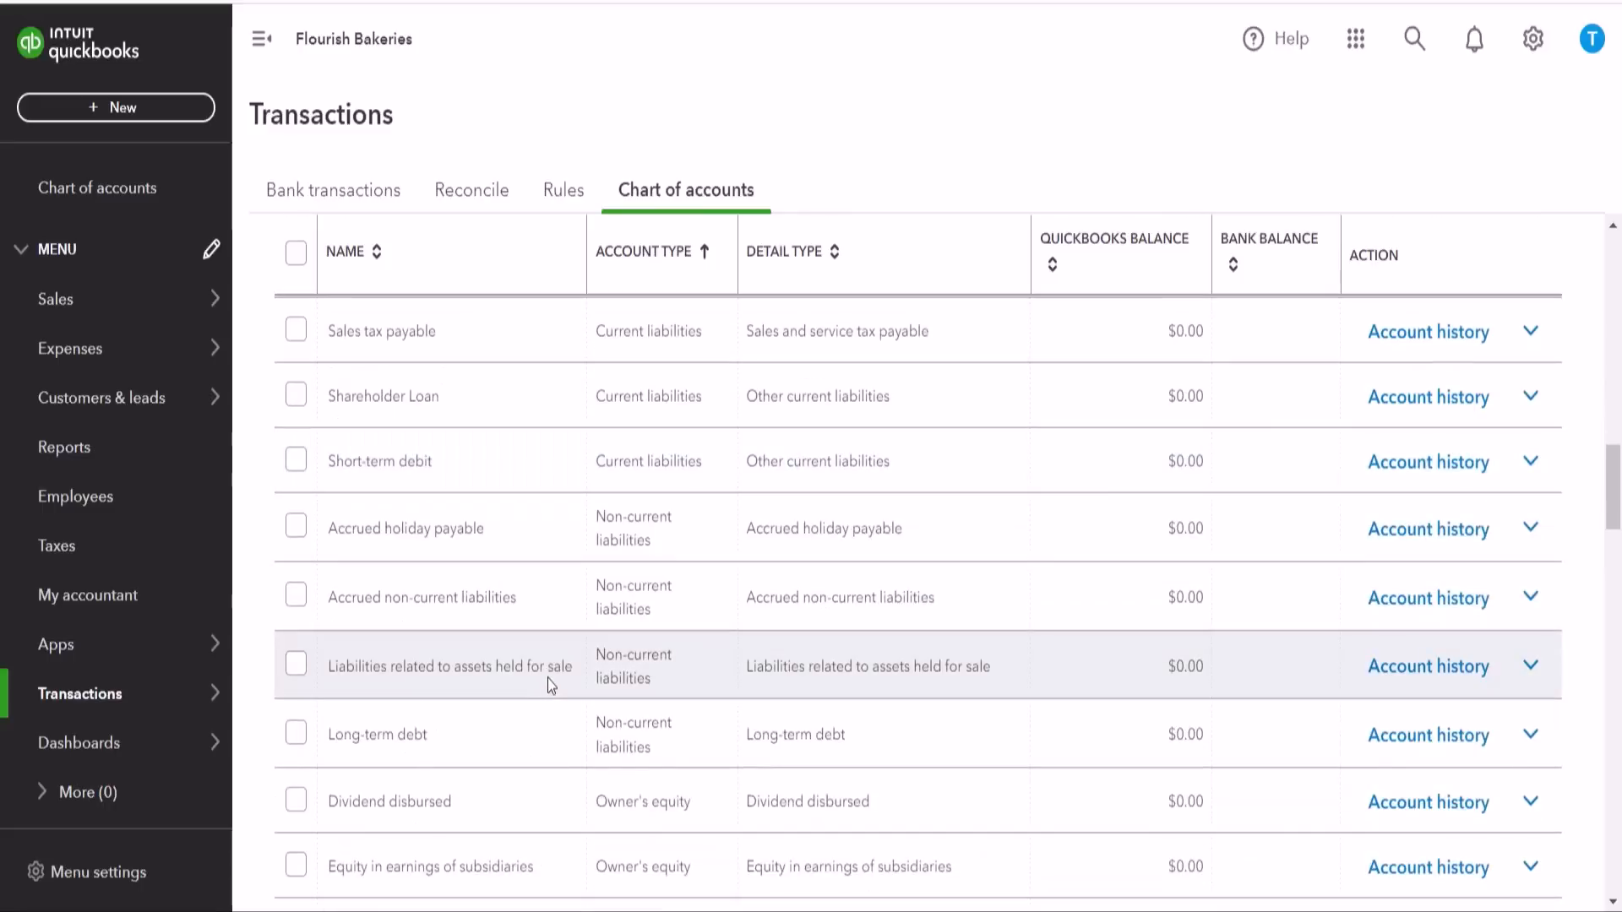
scroll(549, 680, "down", 2)
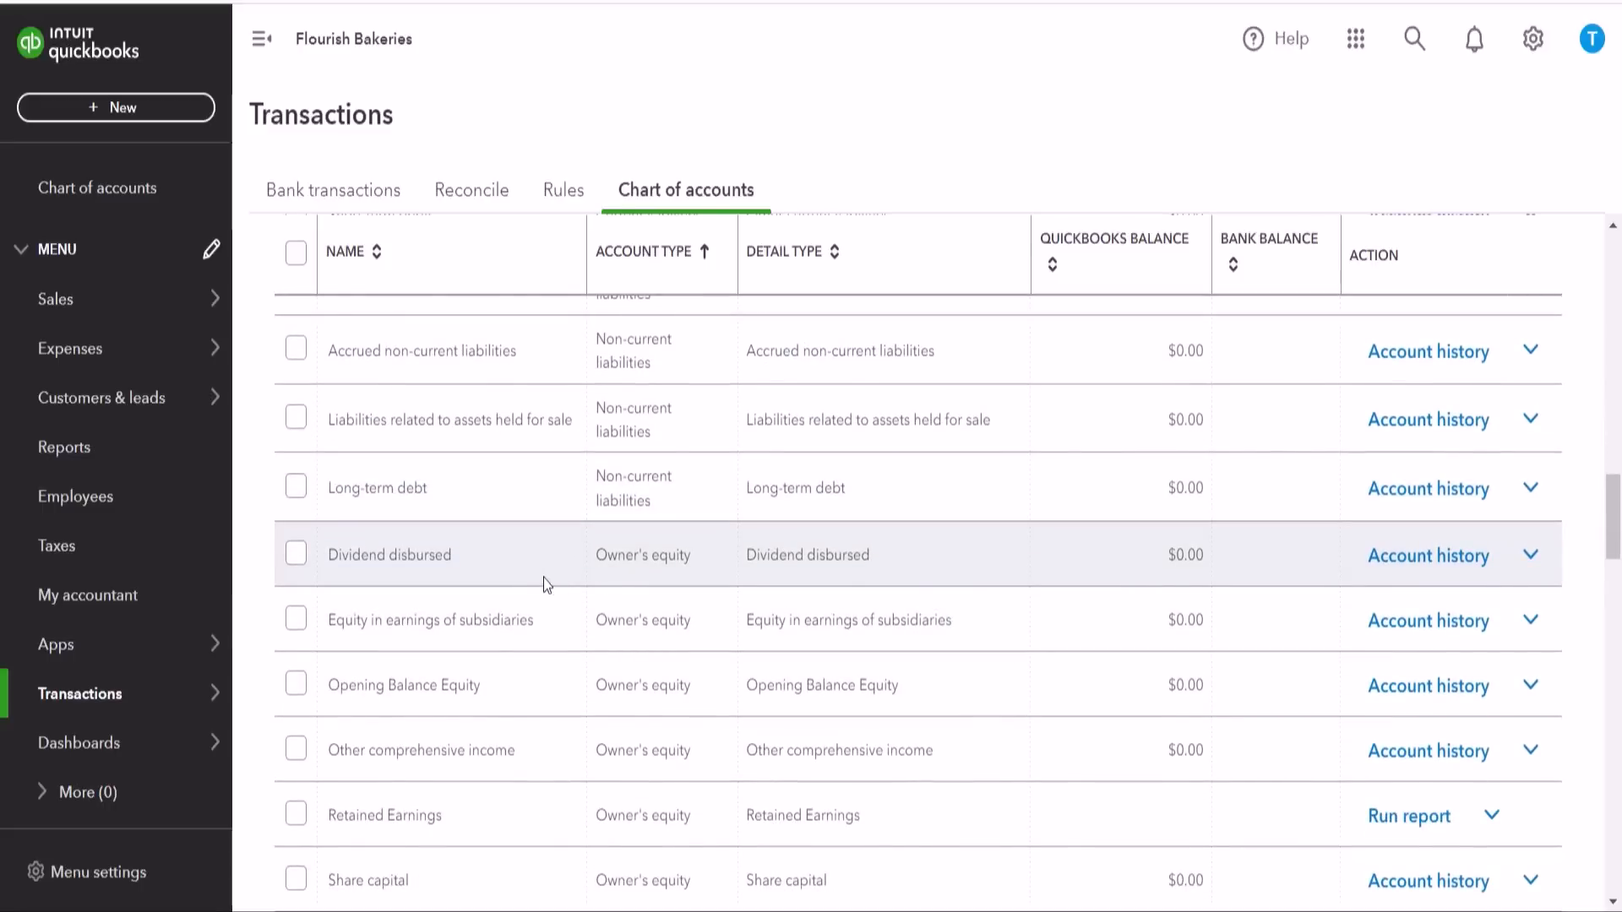
scroll(693, 642, "down", 2)
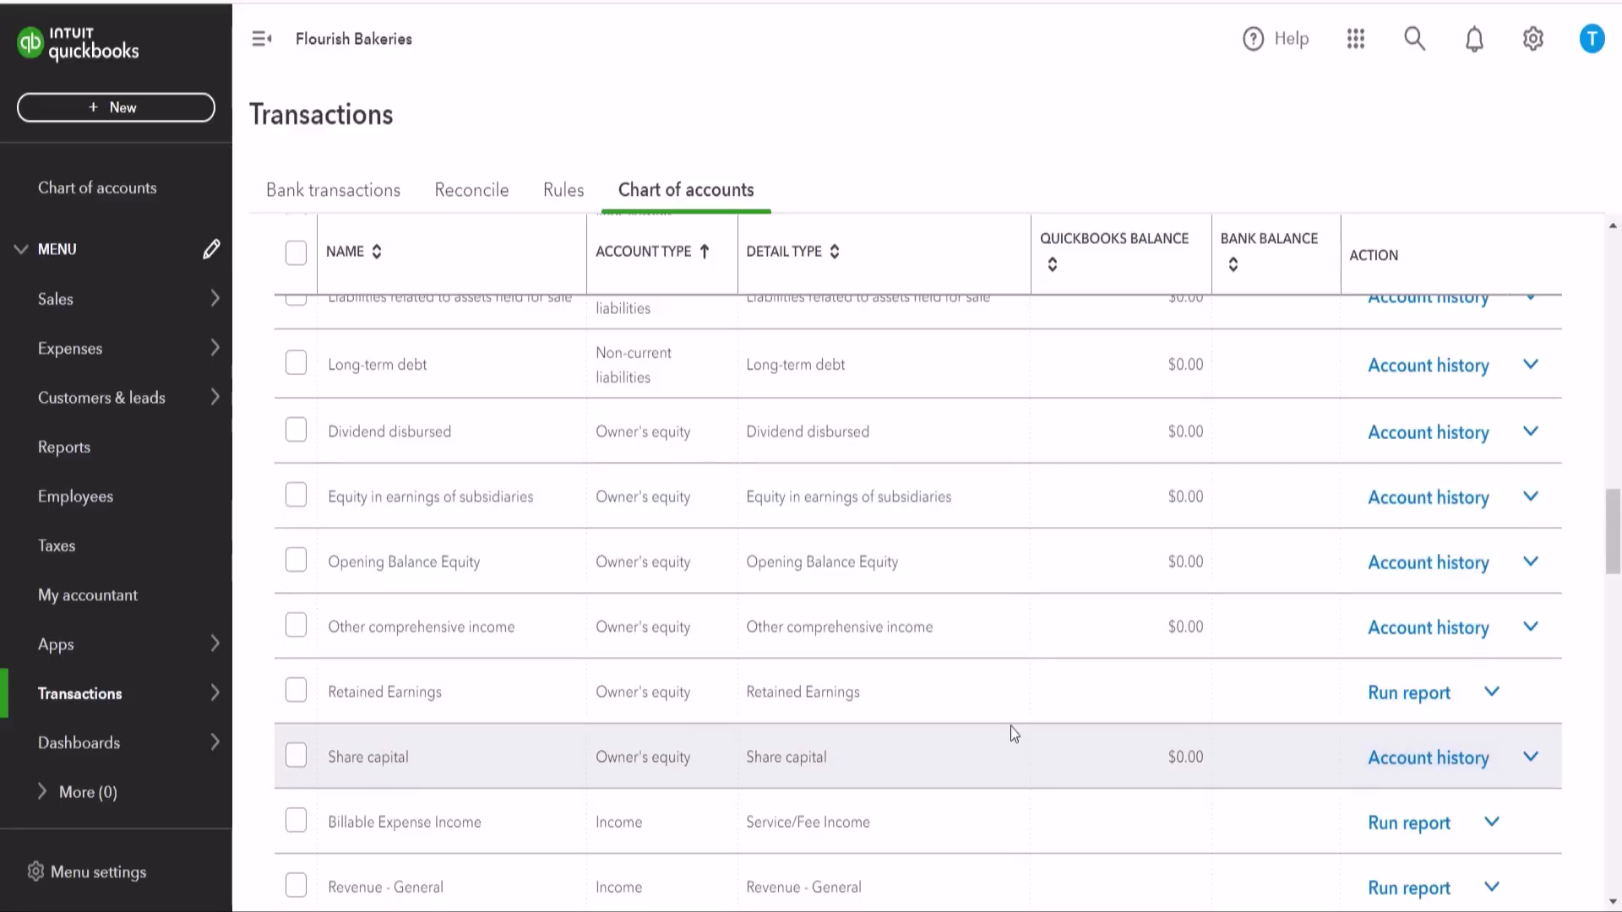
scroll(1014, 731, "down", 1)
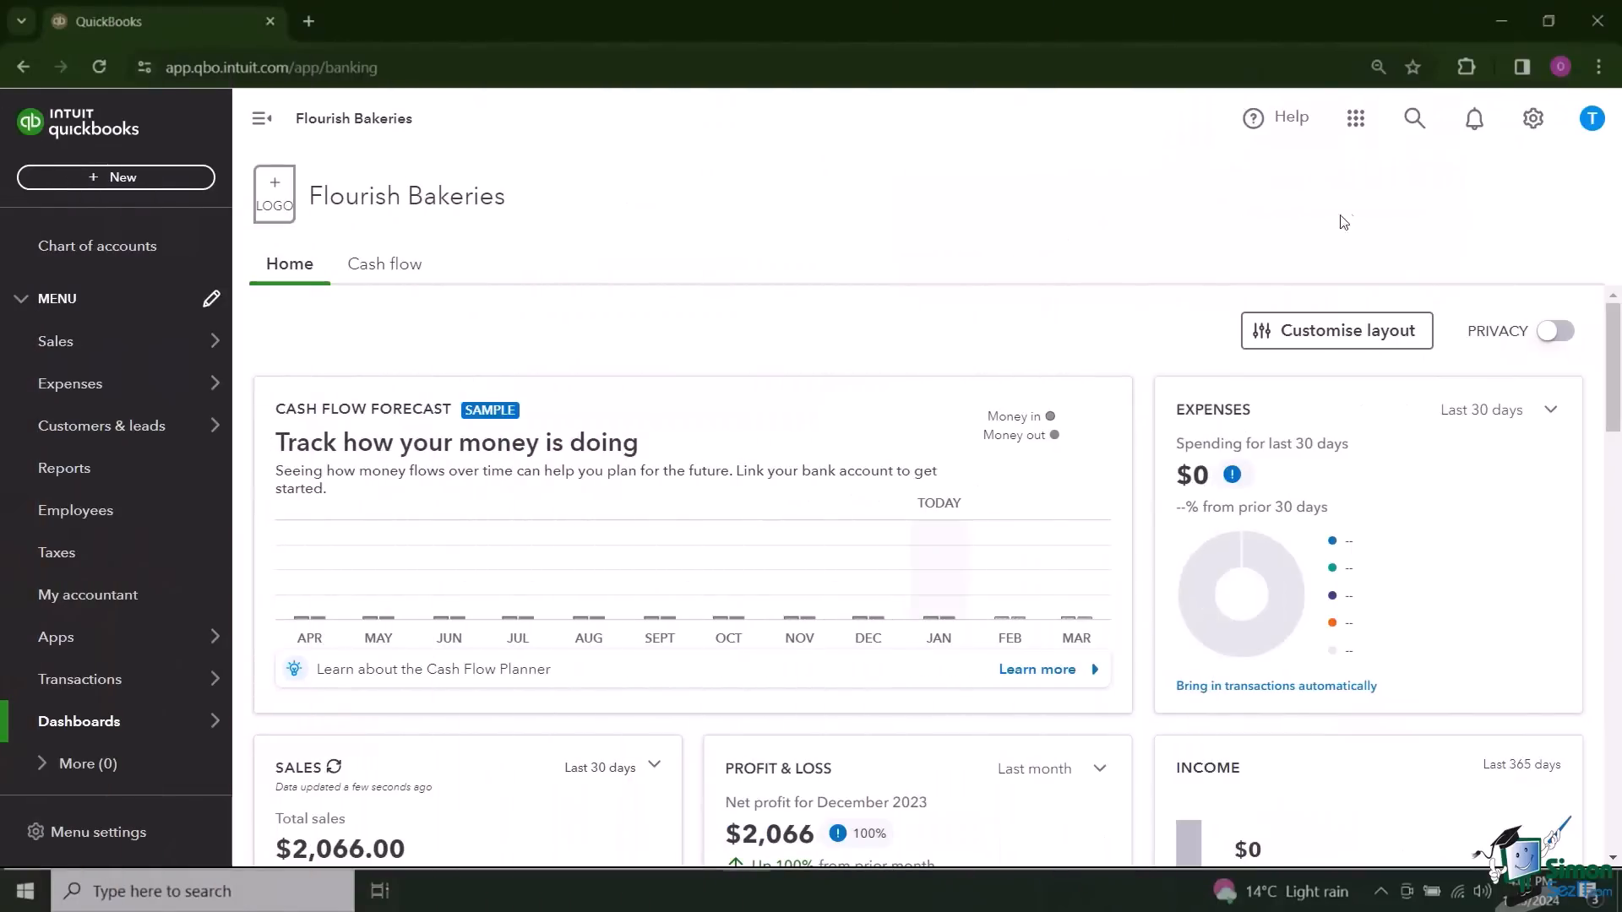
Step: Open the company's Products and Services list
left_click(1533, 119)
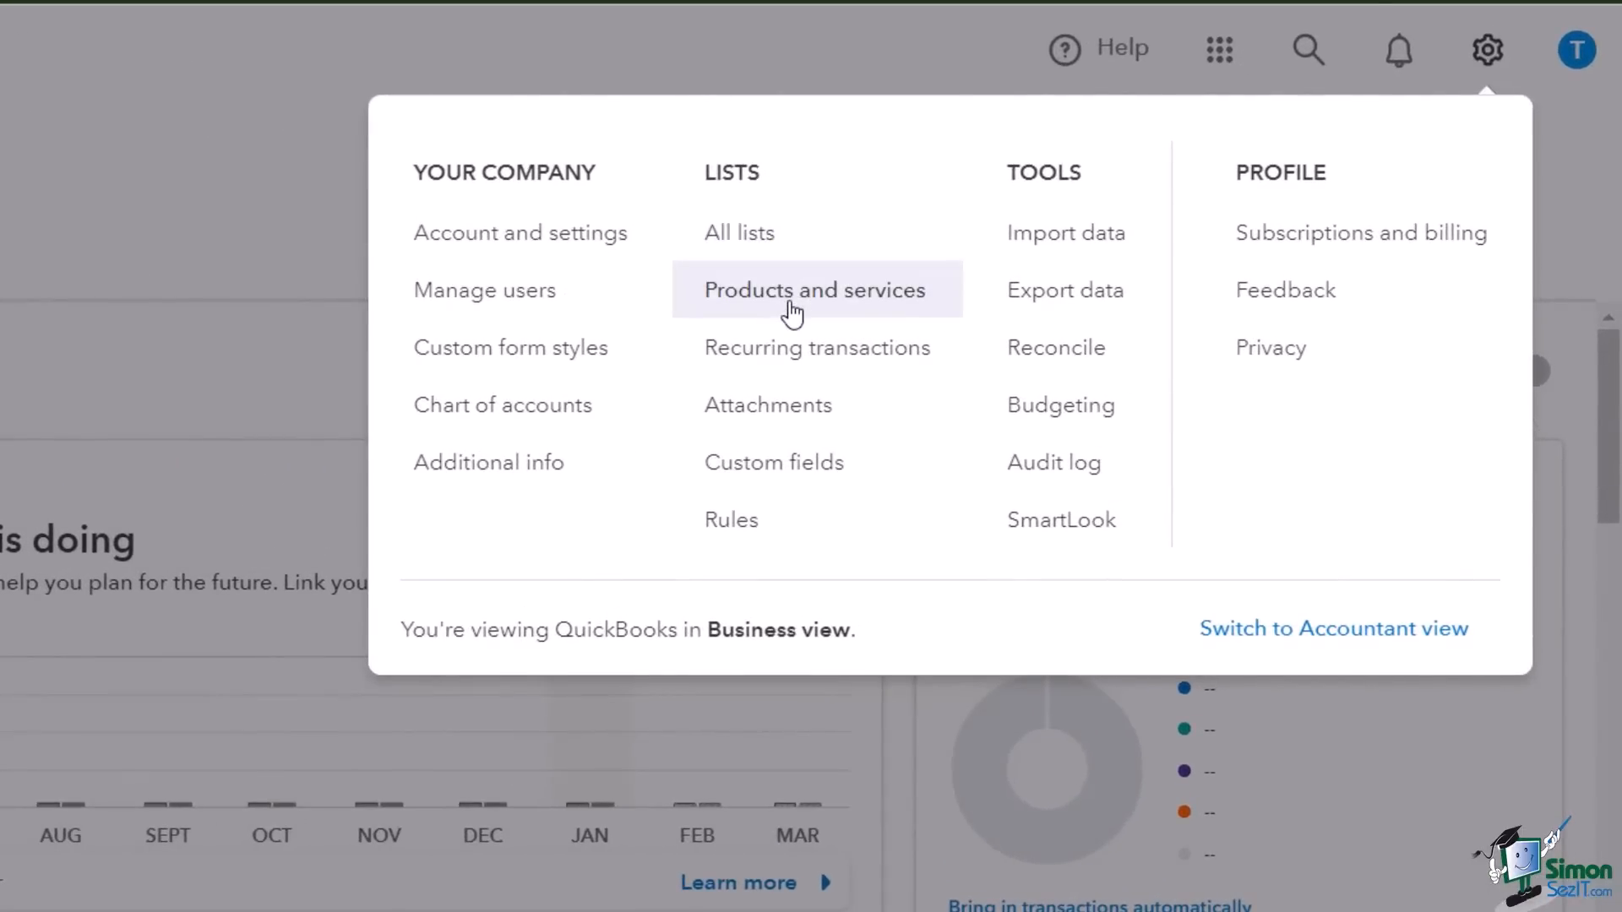
left_click(792, 308)
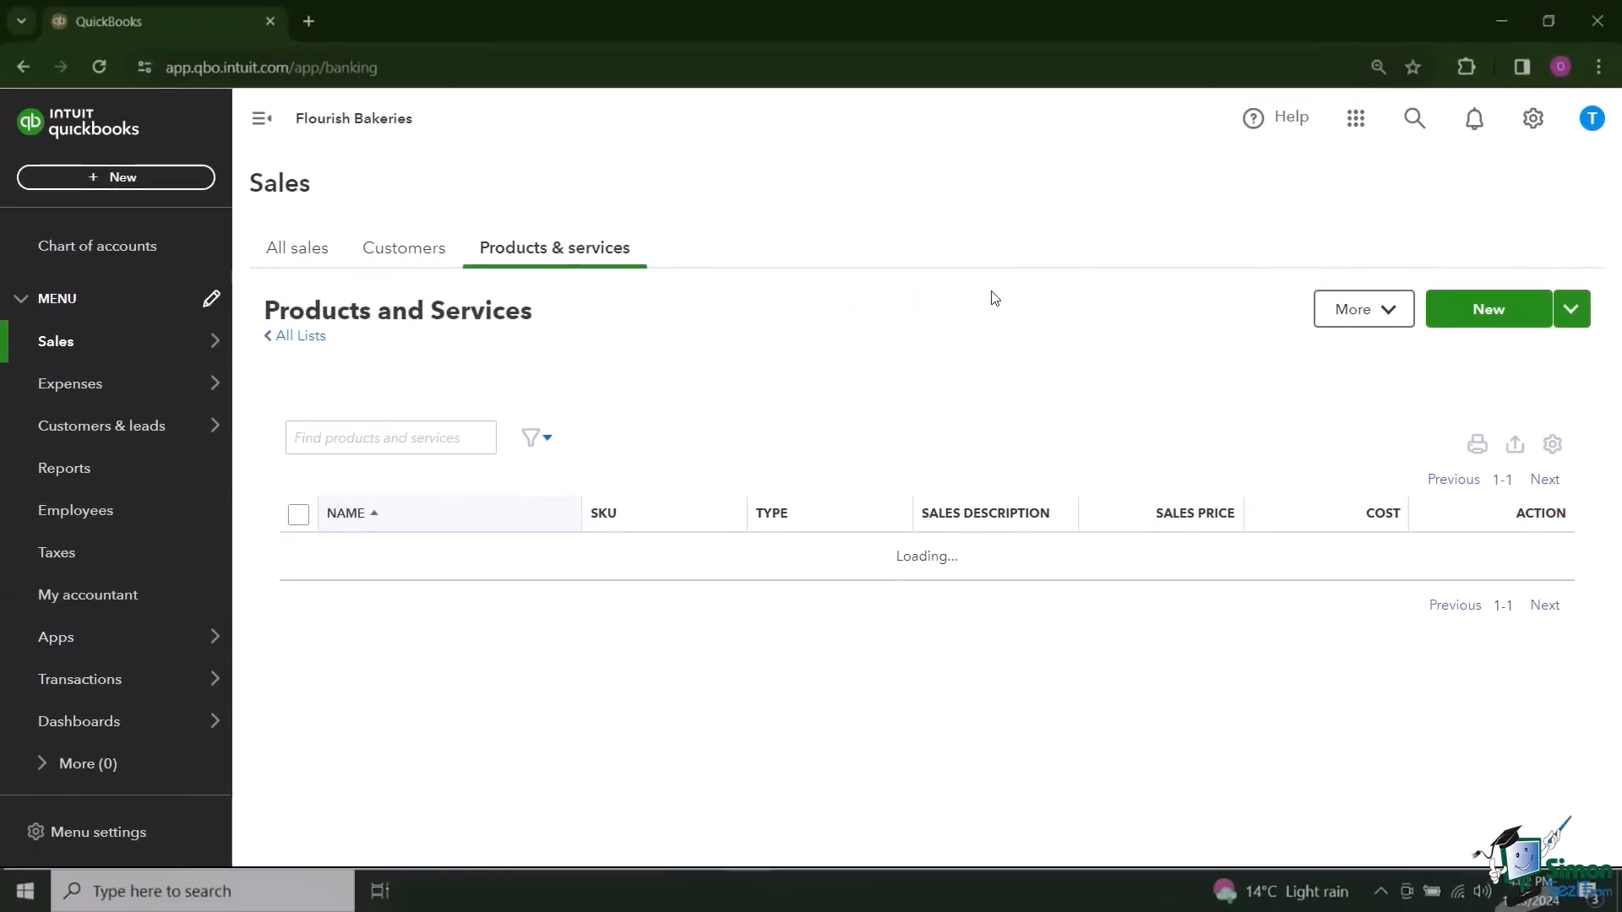
Step: Create a service named Catering Services, described as "Catering Services by Our Team by the Hour", with a sales rate of 500 and income account Services
mouse_move(154, 361)
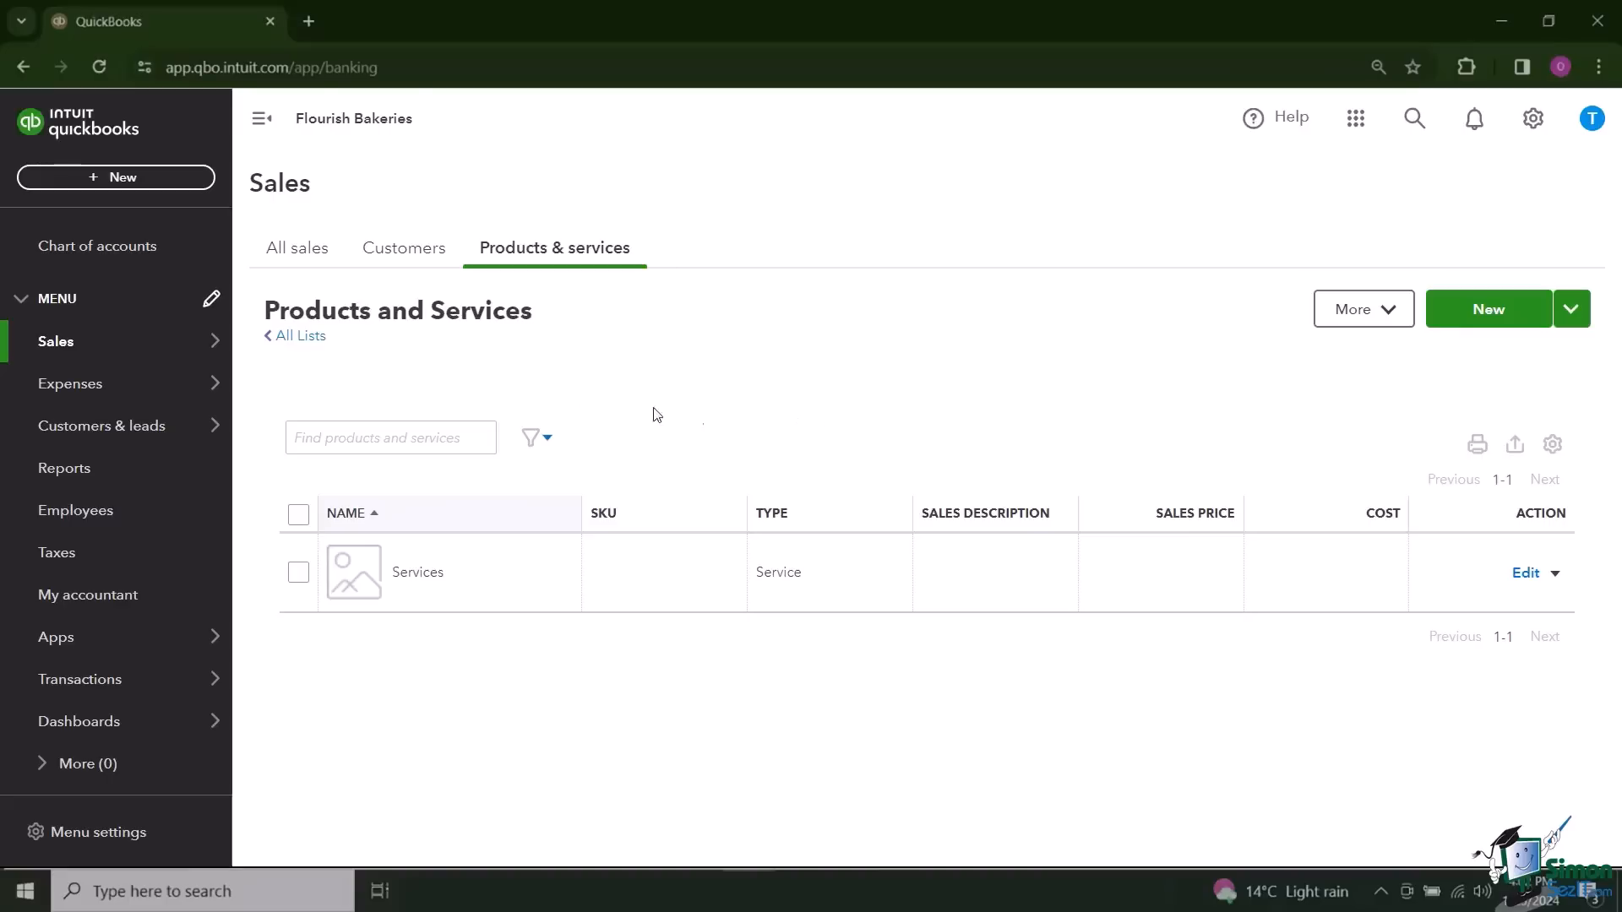
left_click(262, 120)
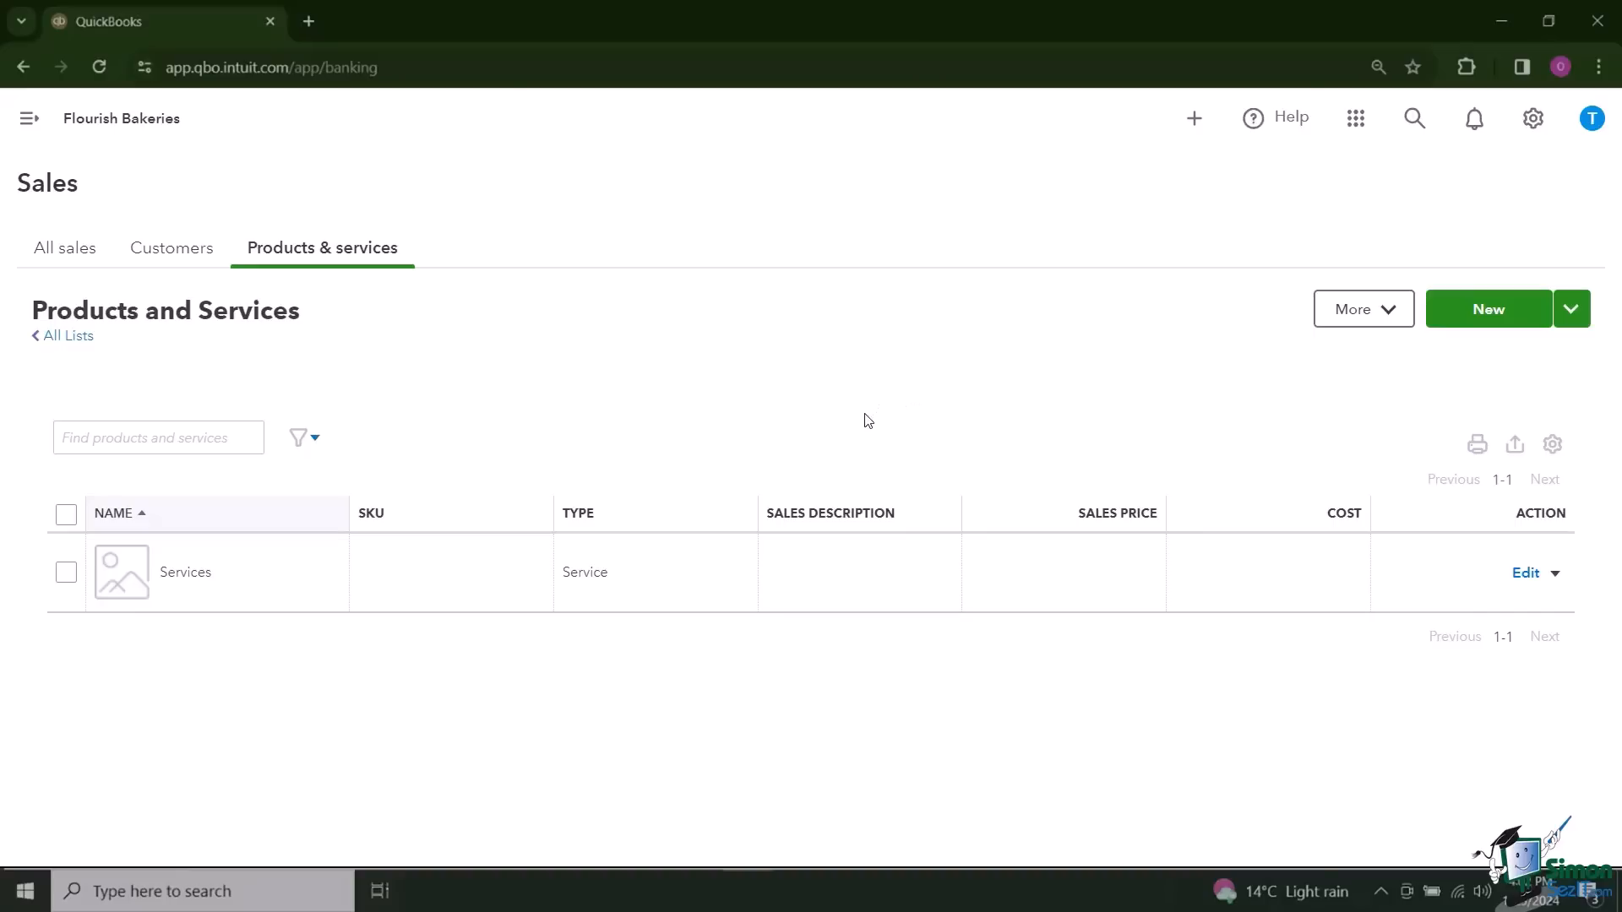
left_click(1489, 309)
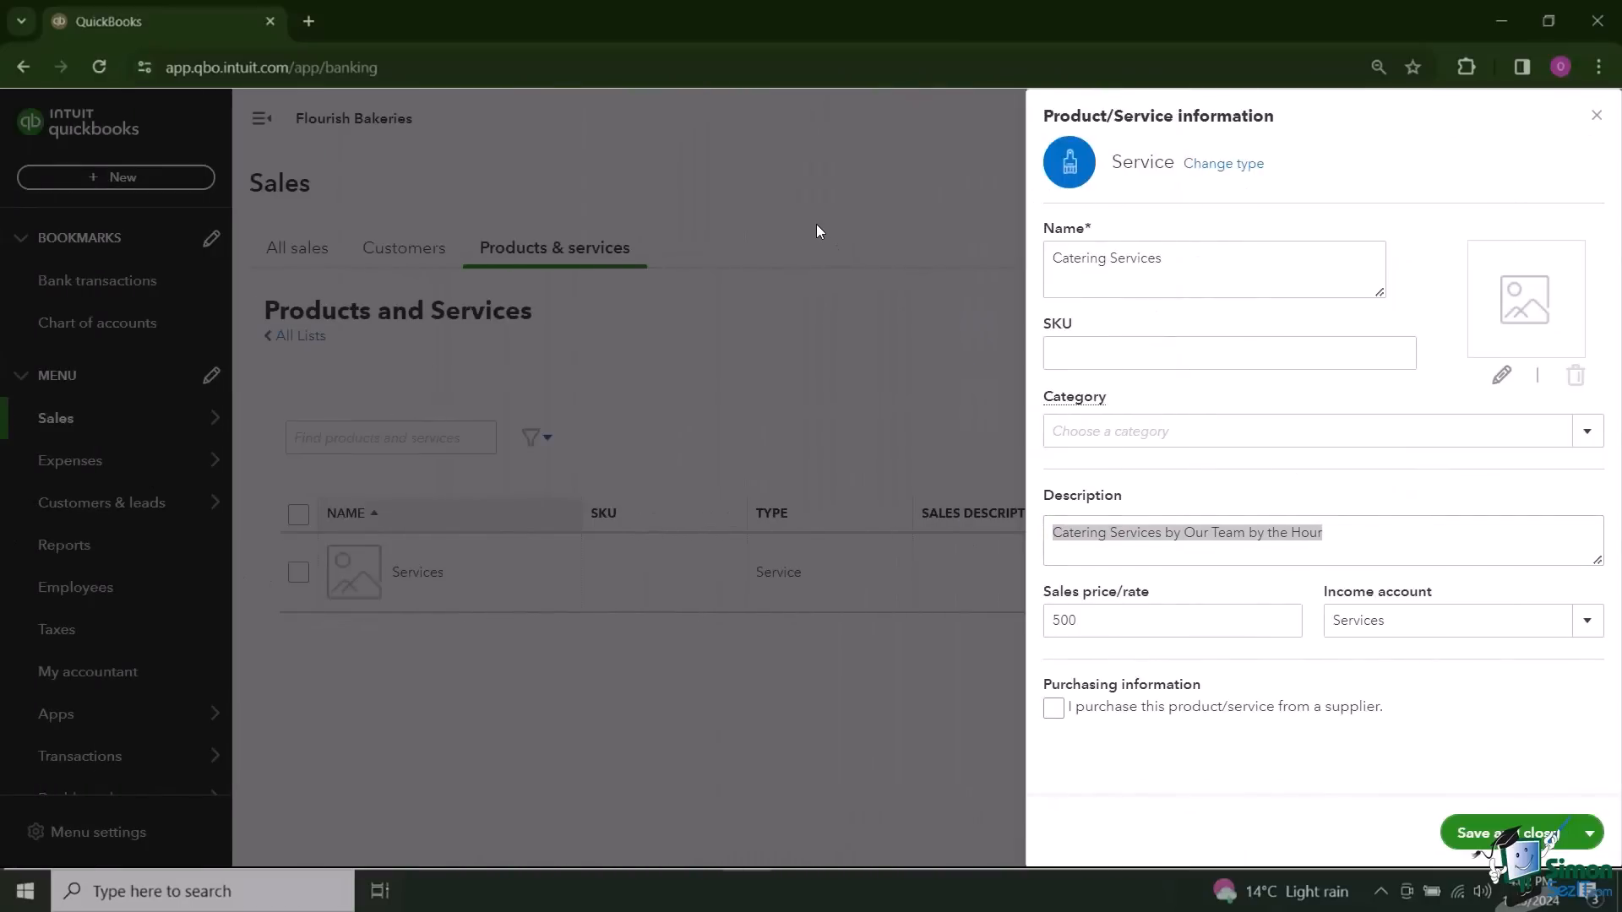
left_click(1300, 491)
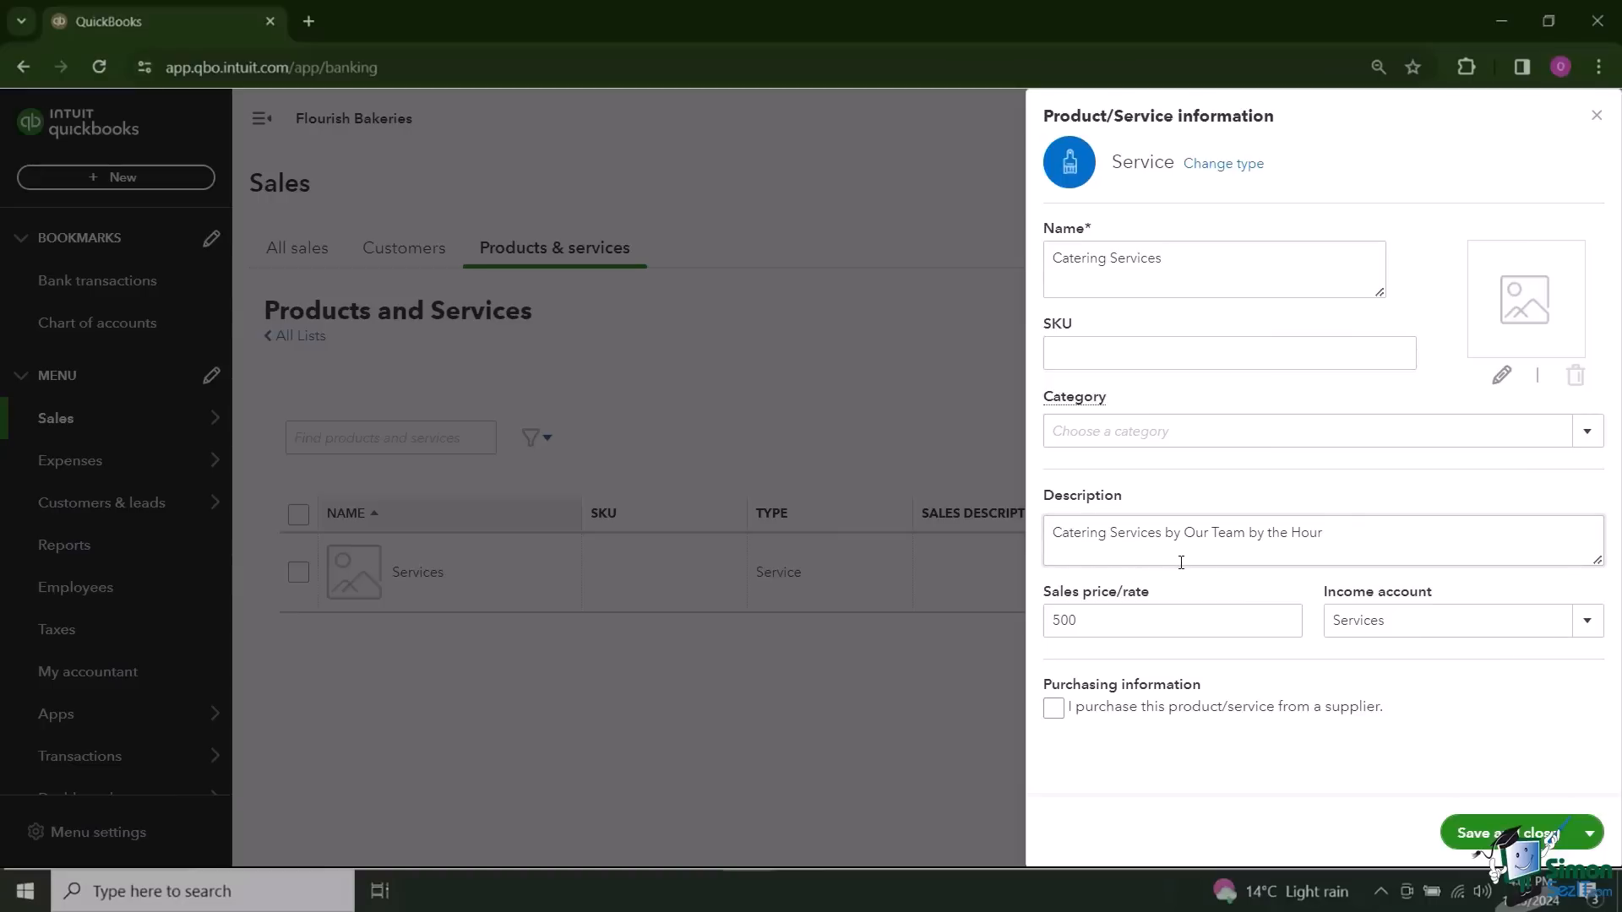
left_click_drag(1155, 596, 1038, 596)
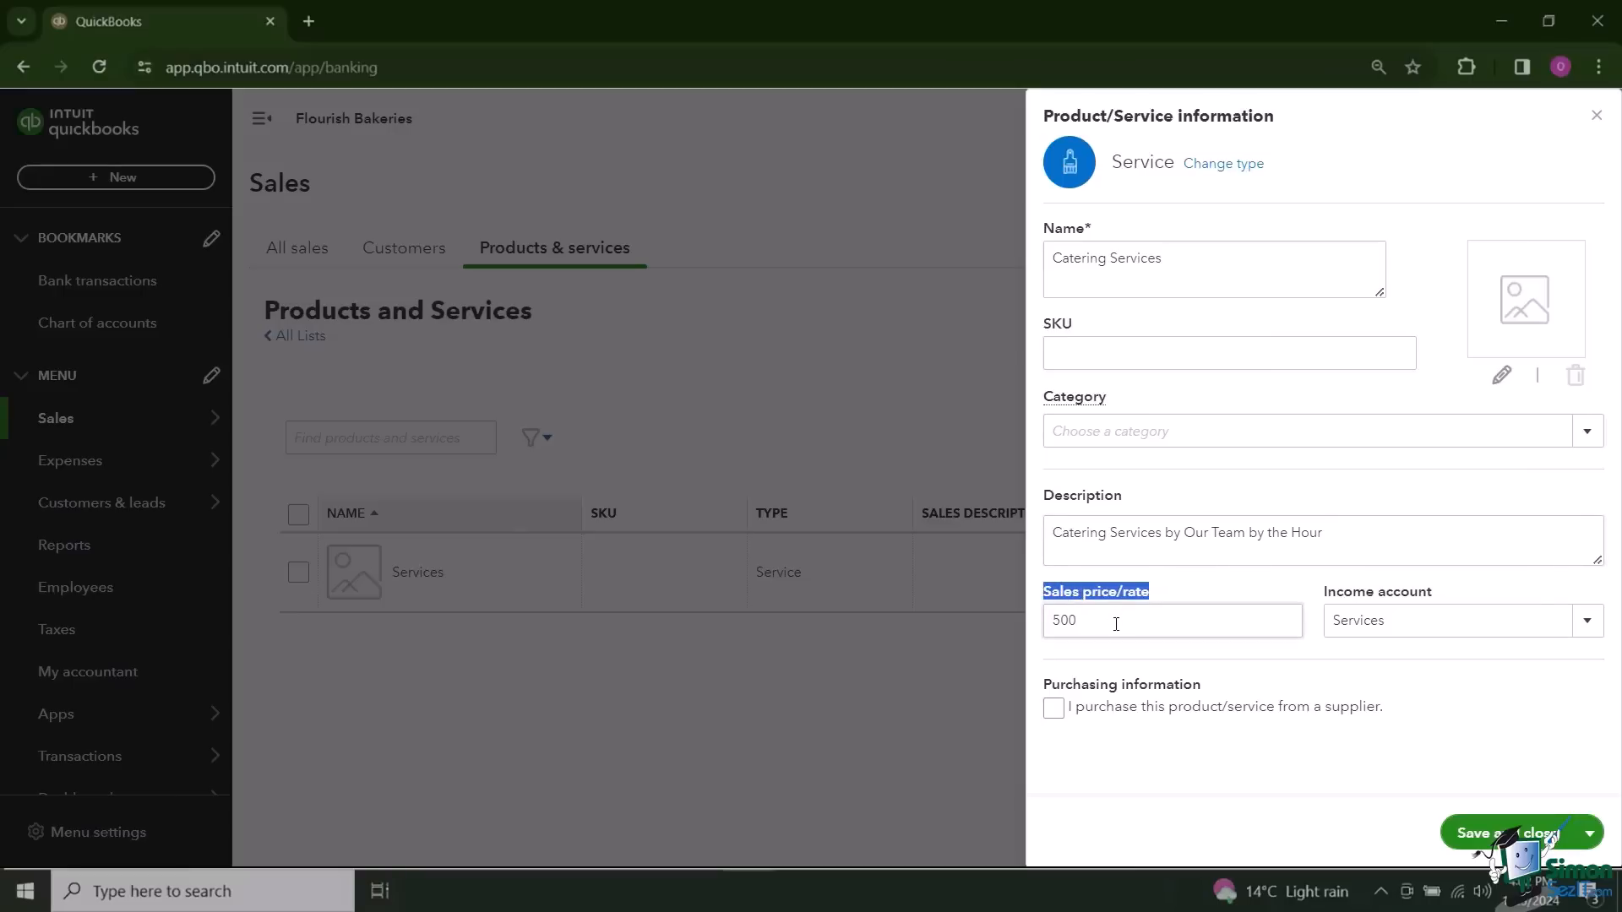
left_click(1116, 624)
double_click(1117, 624)
left_click(1140, 655)
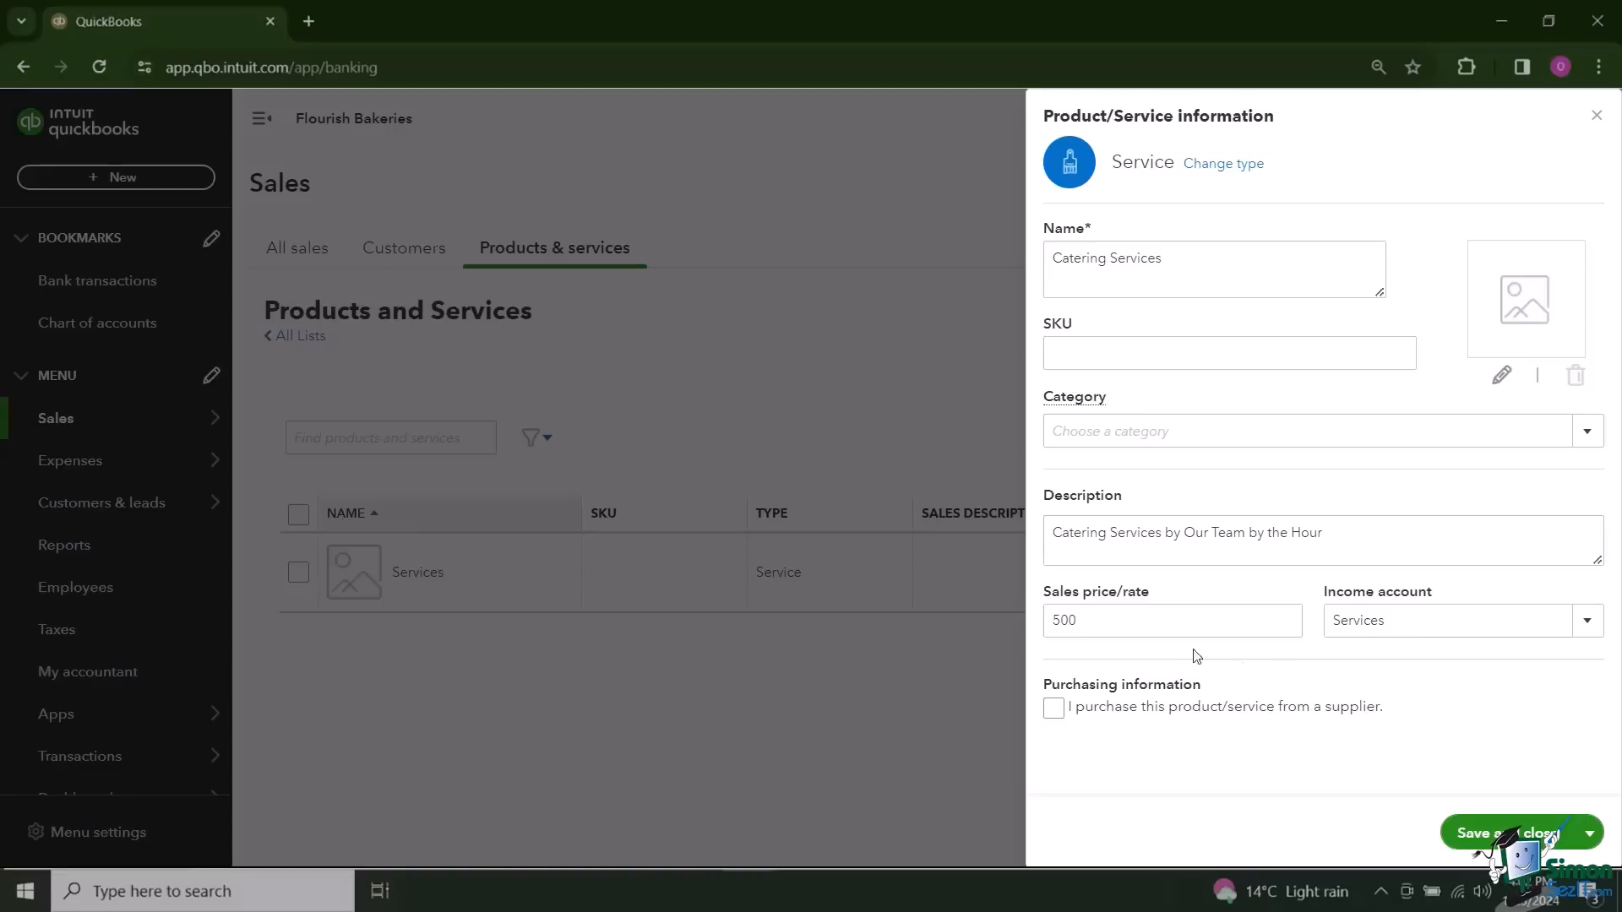
left_click(1587, 621)
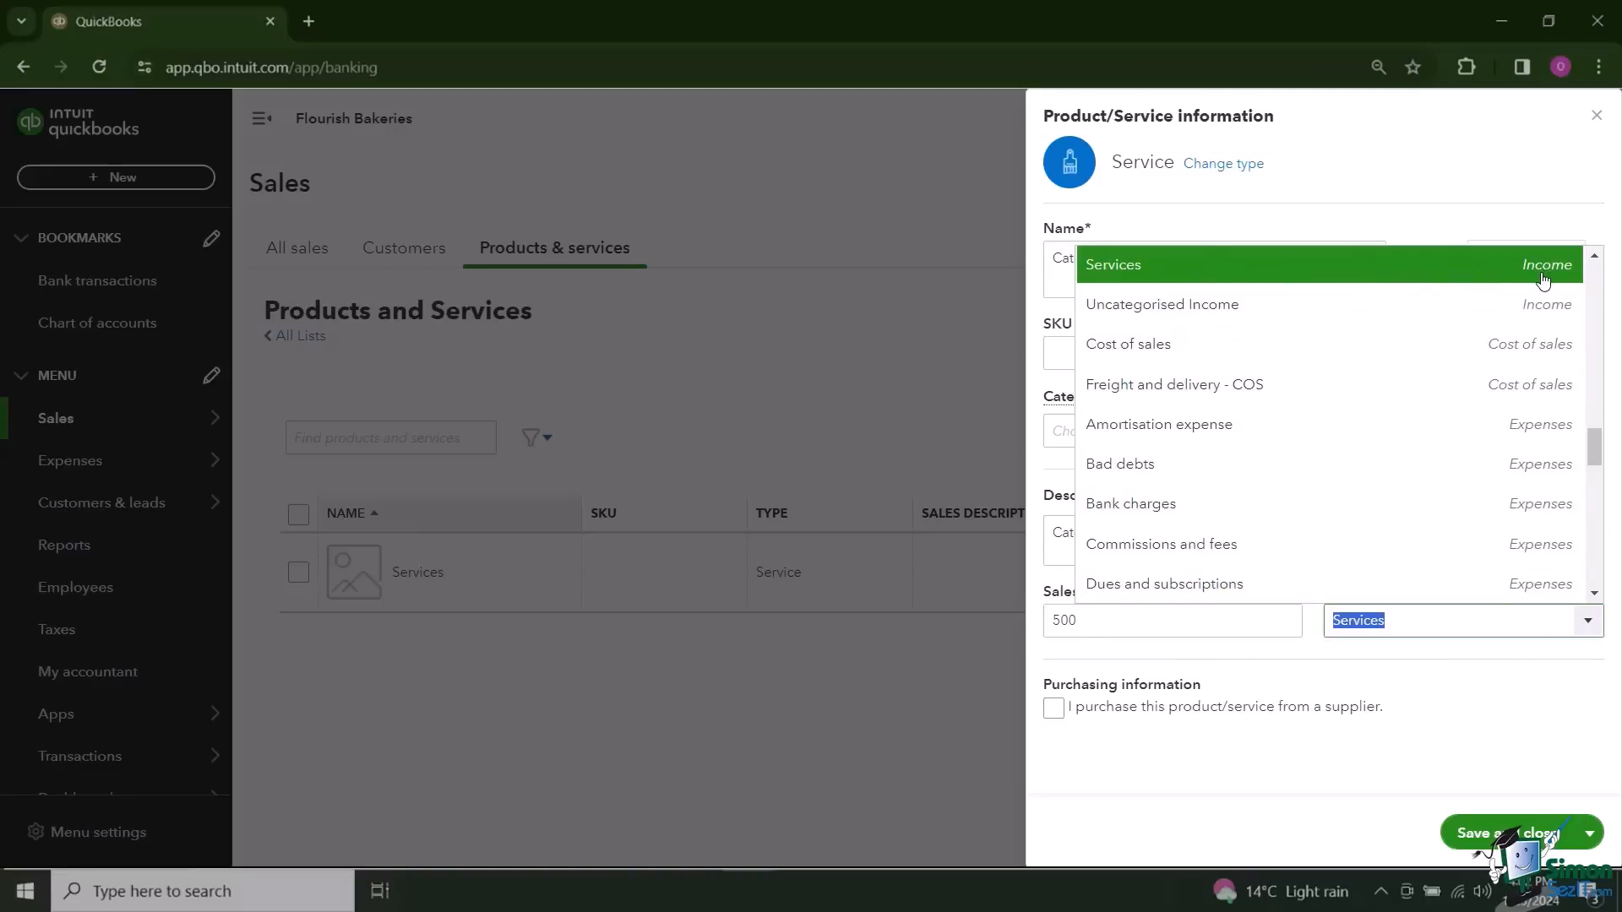
left_click(1347, 275)
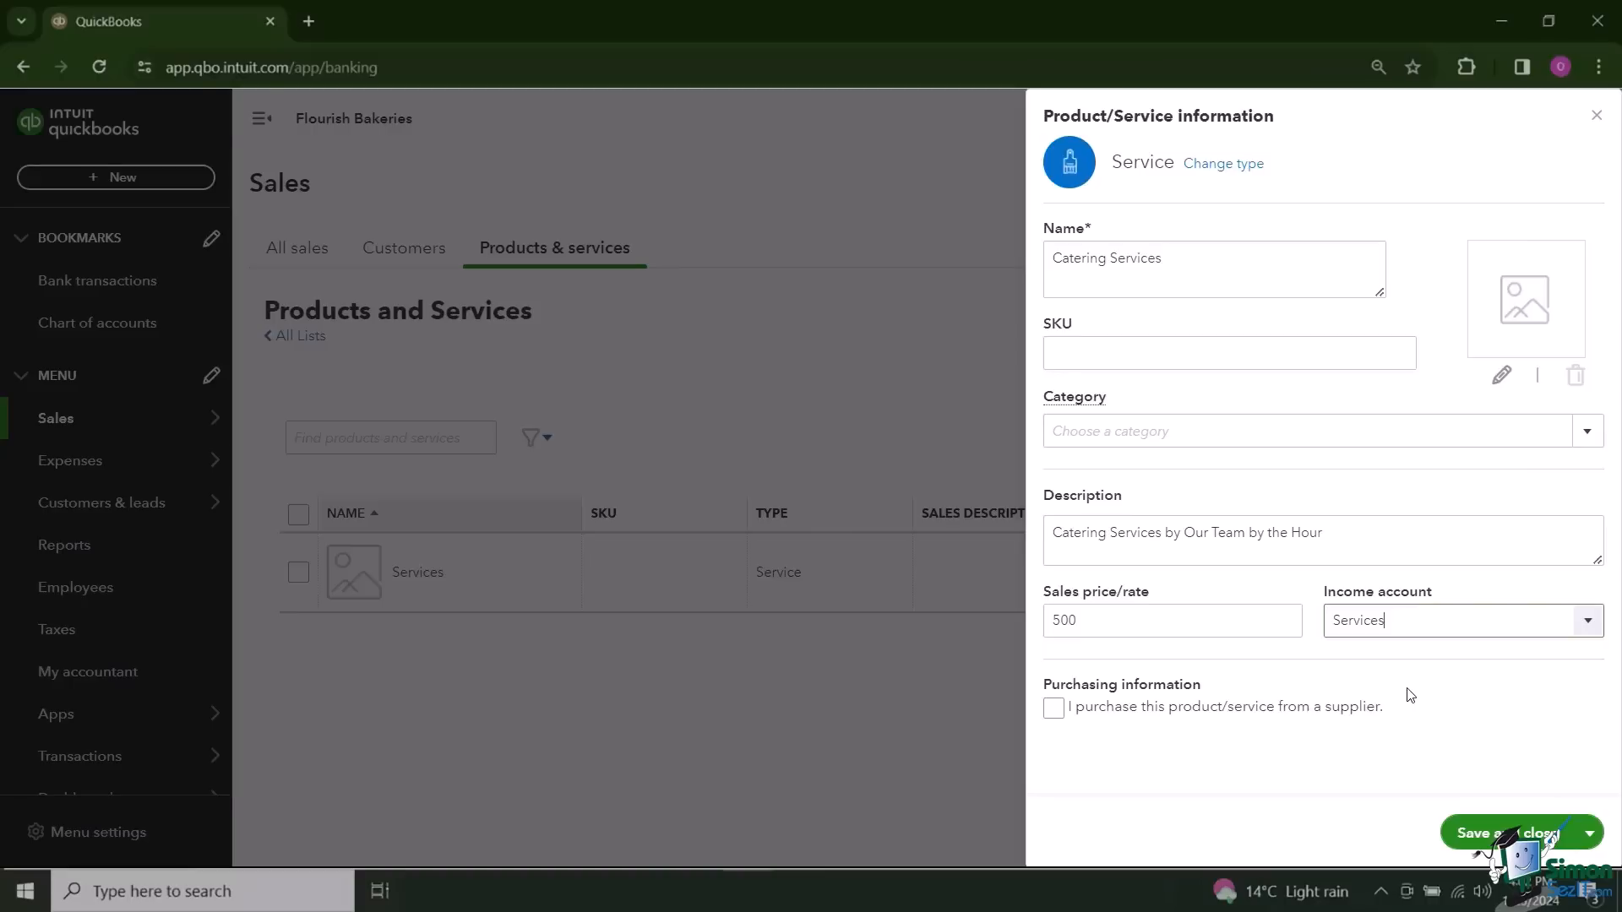
left_click(1056, 711)
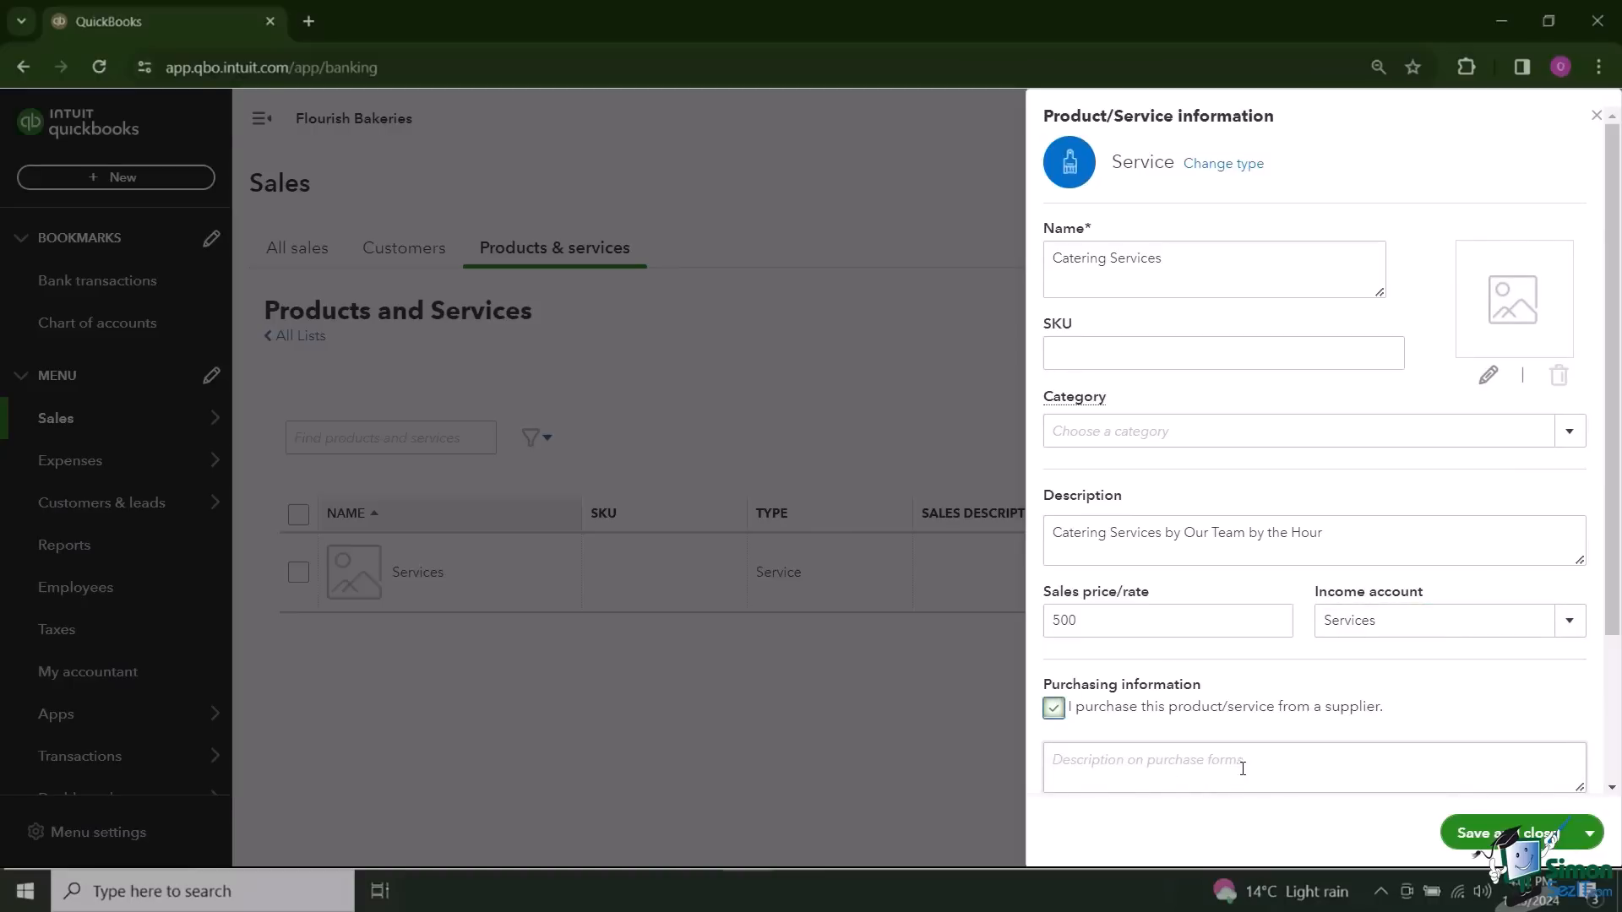
scroll(1279, 750, "down", 3)
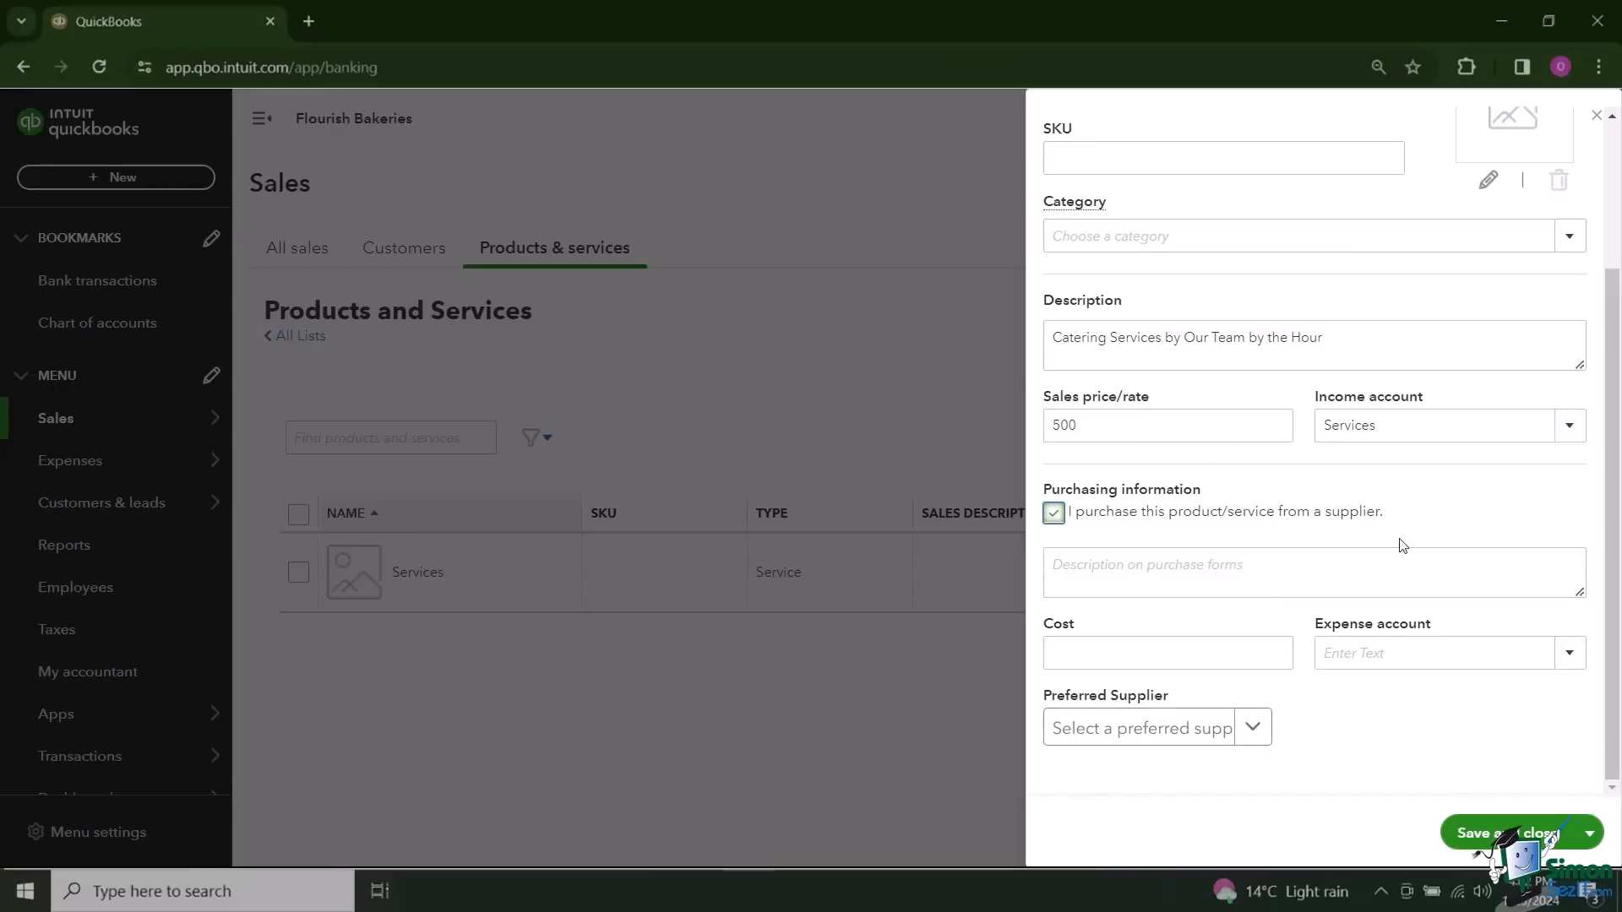
left_click(1054, 513)
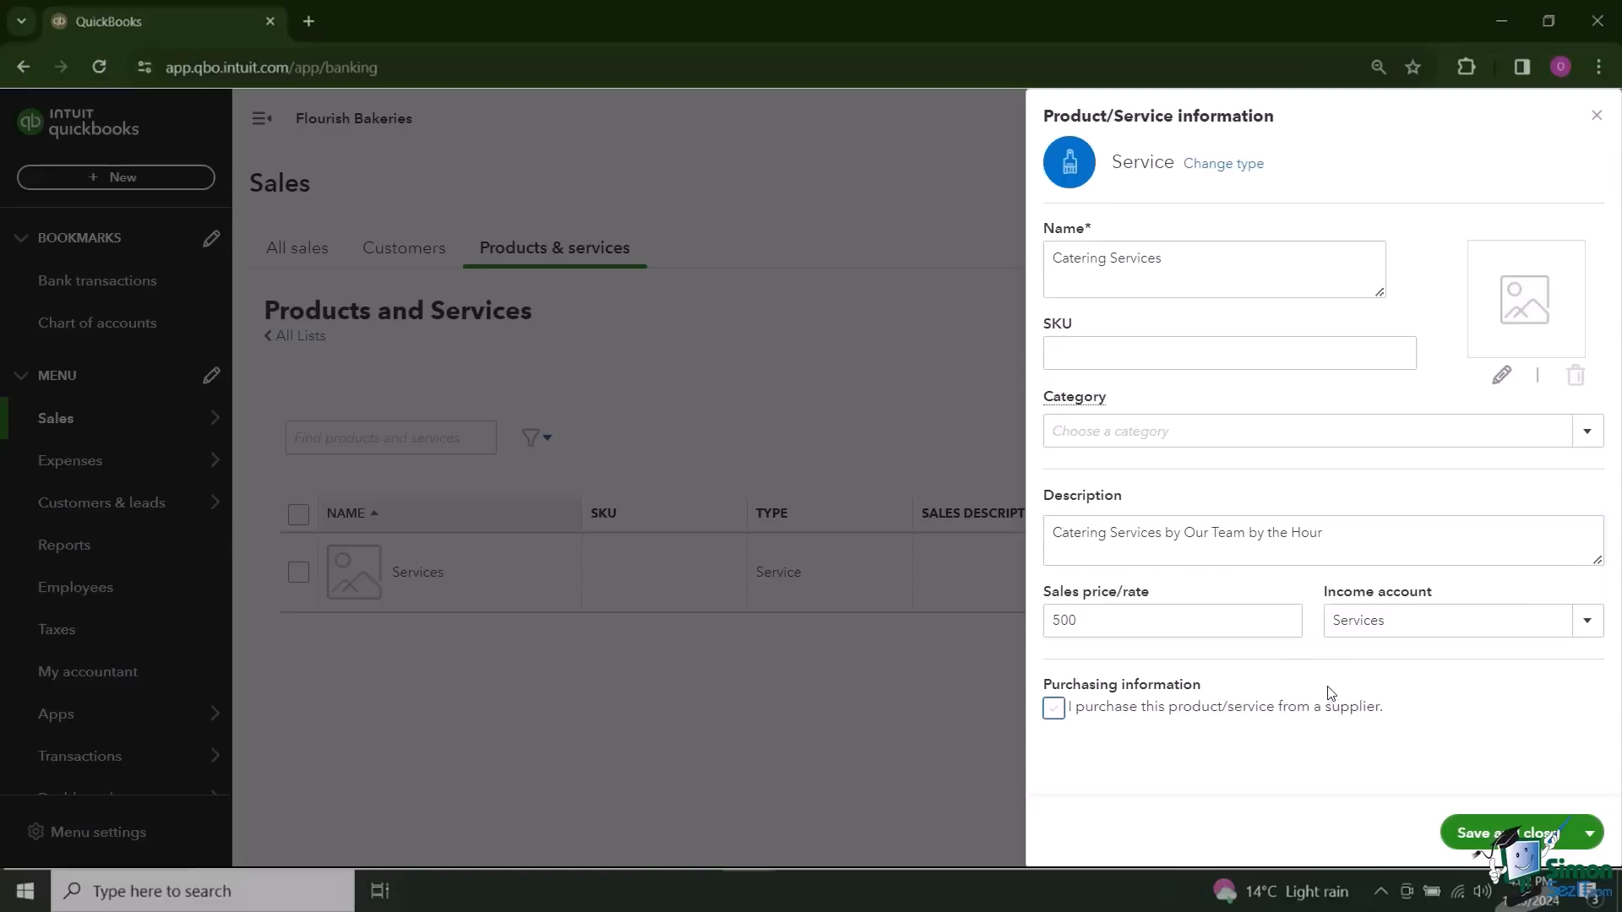
Step: Save the Catering Services item to the products and services list
left_click(1071, 346)
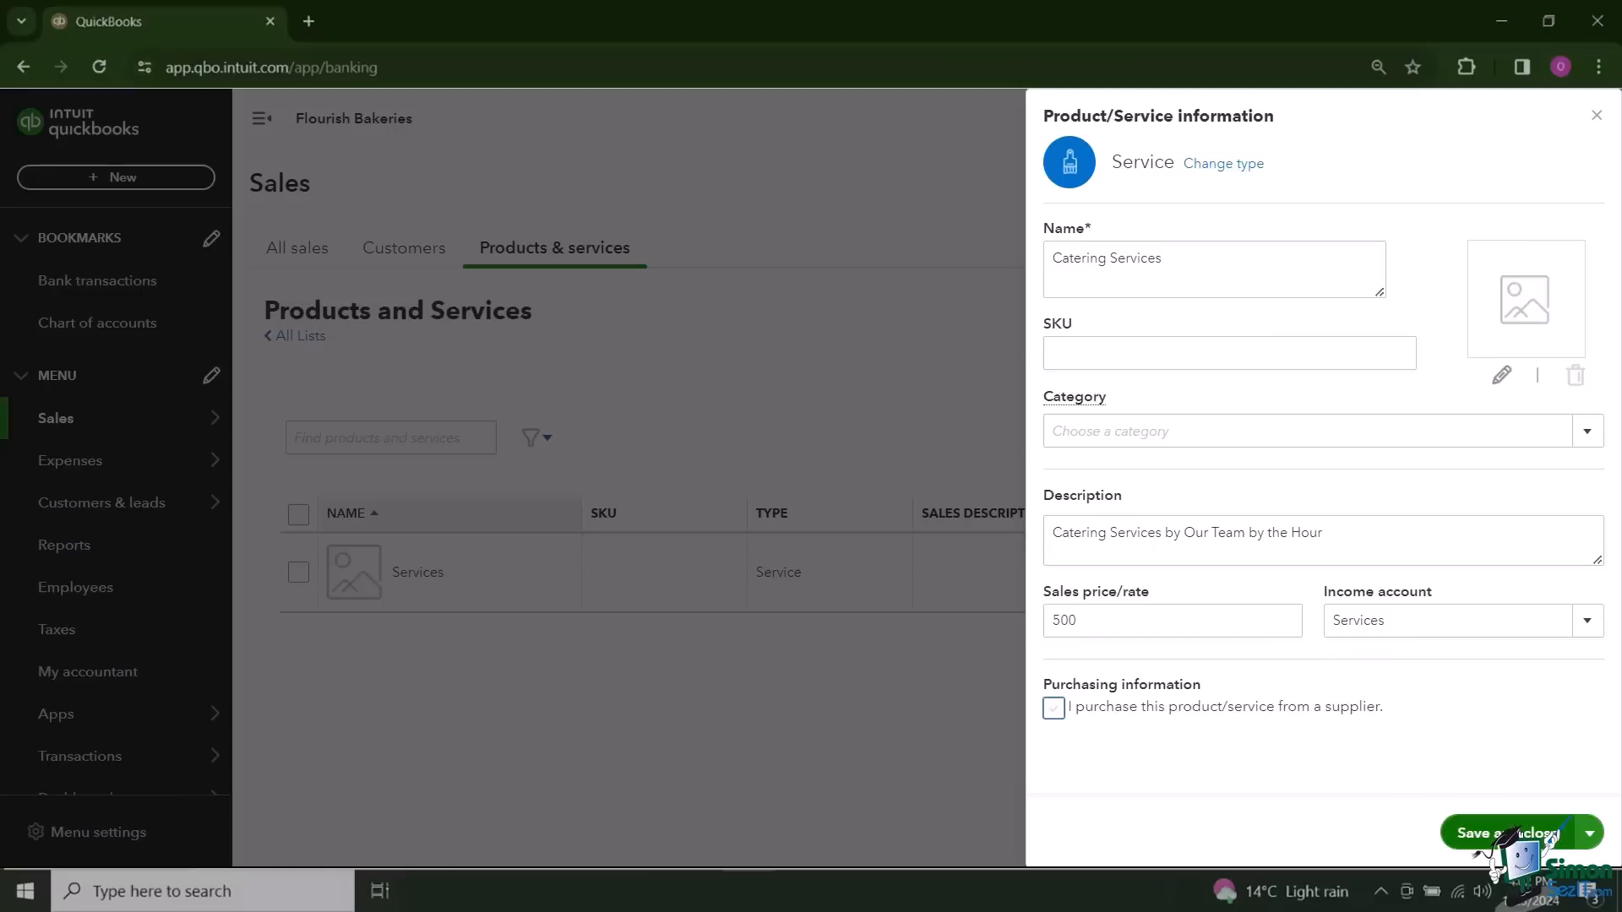
left_click(1508, 833)
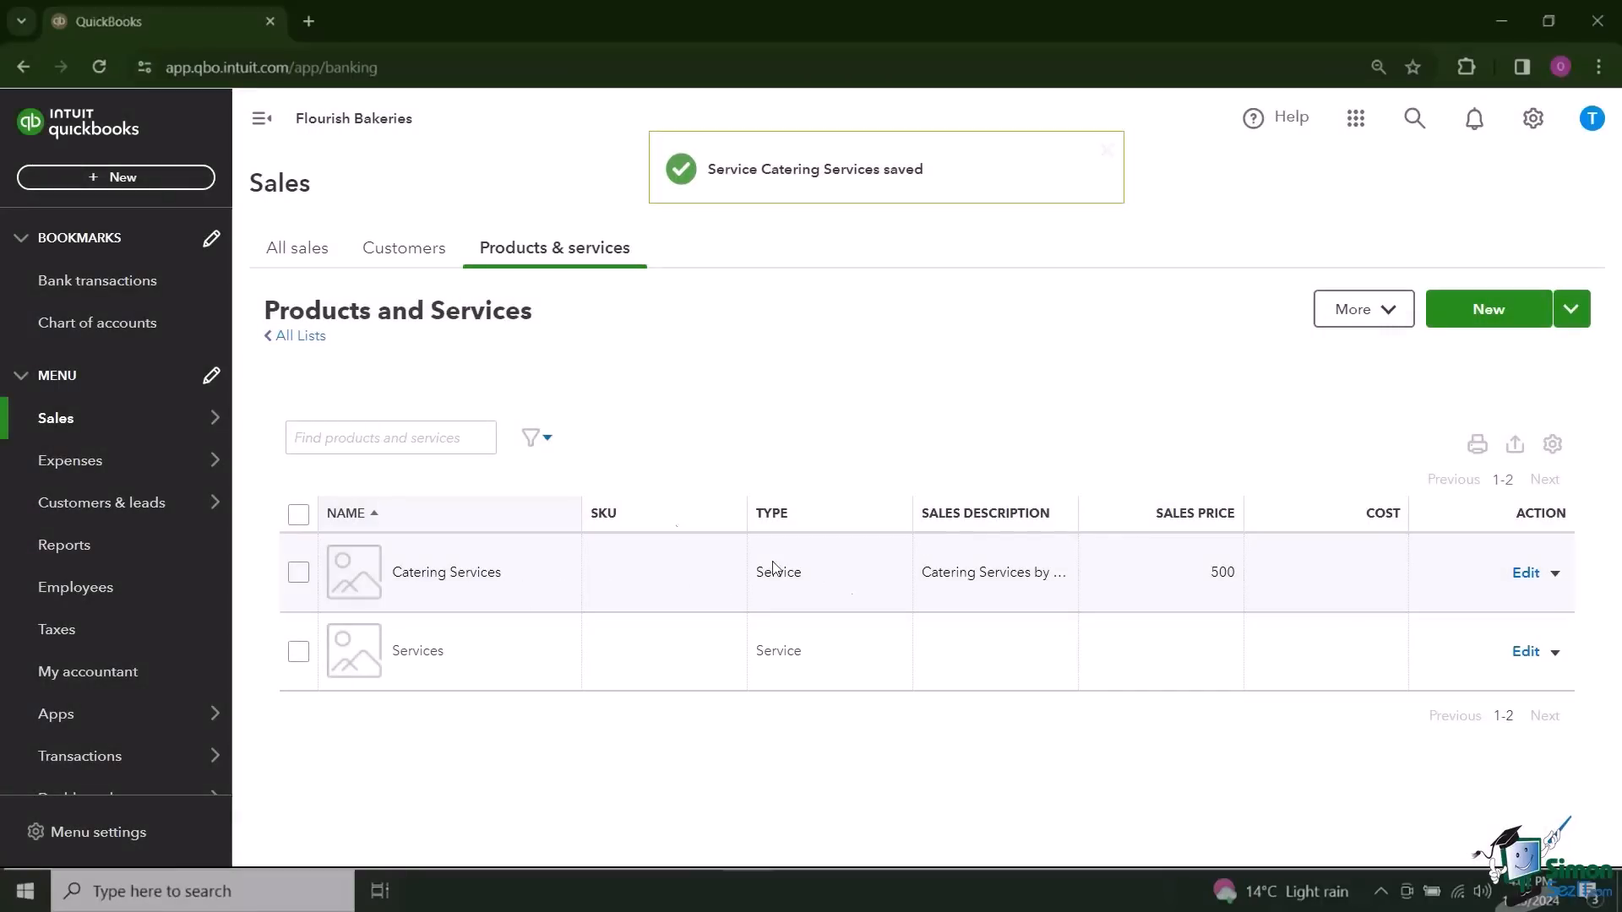
Step: Add a service named Catering Tier 2, described as "Catering Services by Our Team by the Hour", with a rate of 750 and income account Services
left_click(262, 120)
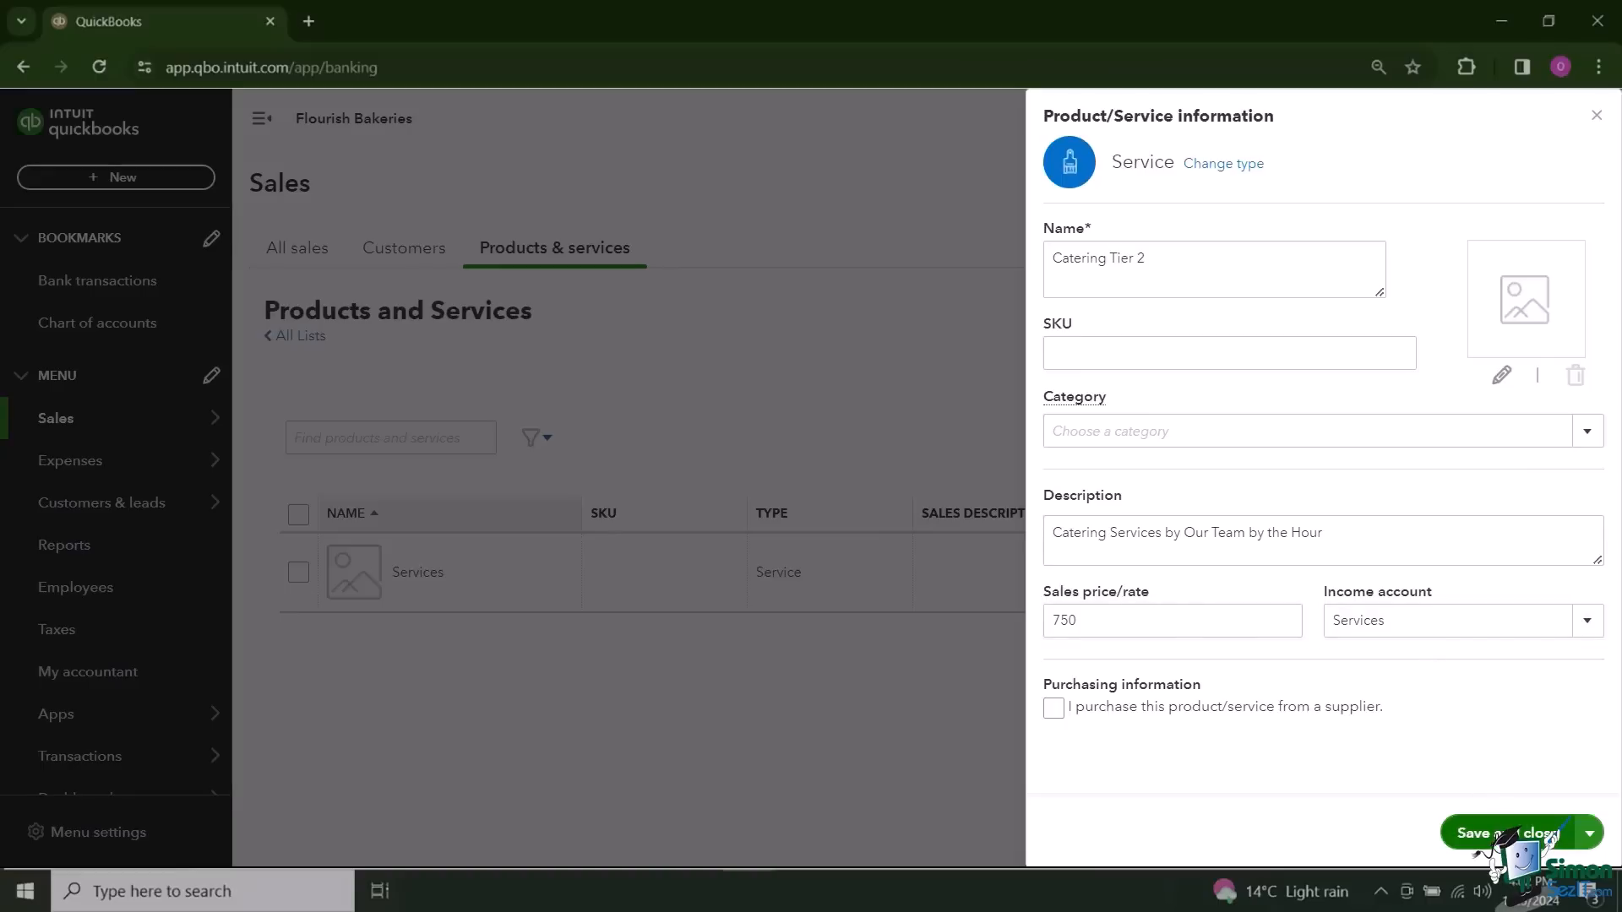
left_click(1512, 832)
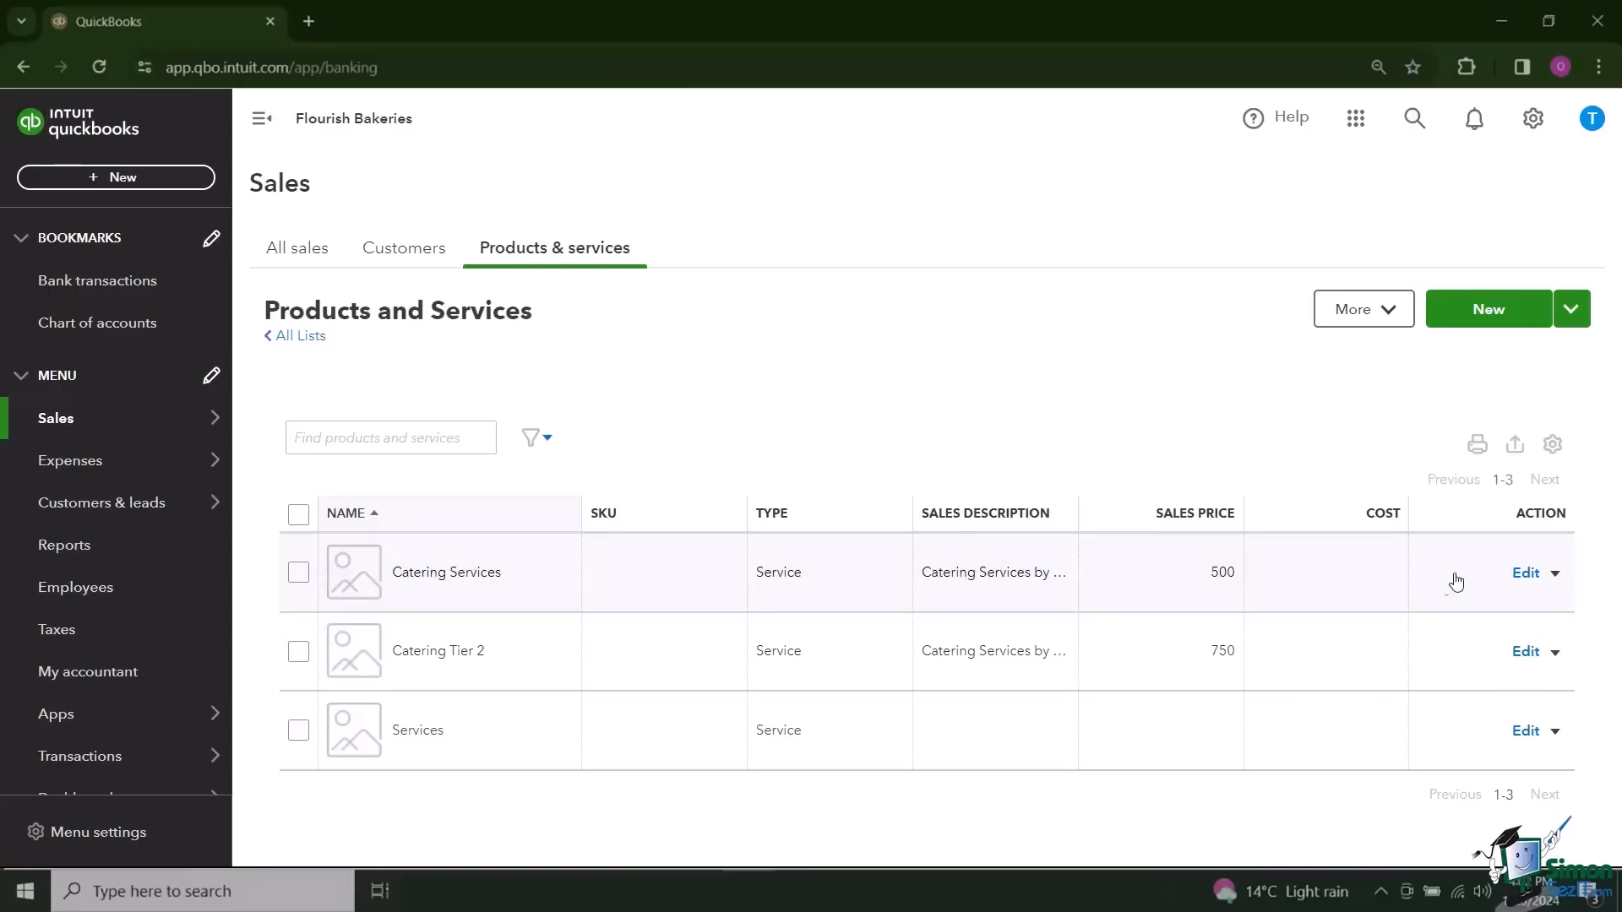
left_click(1555, 575)
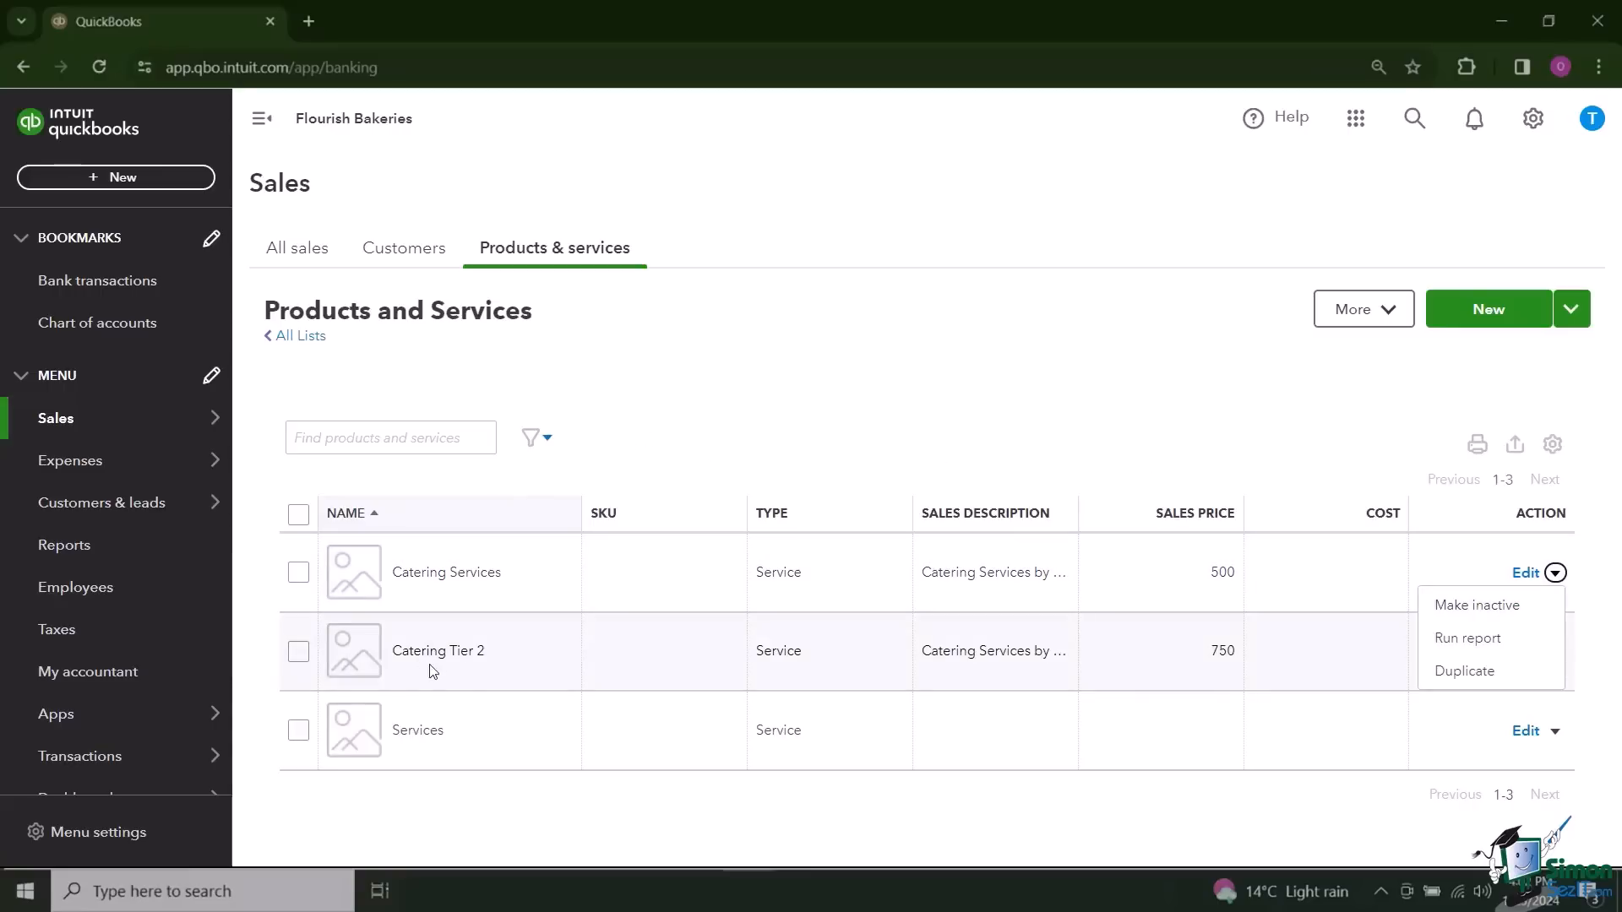
left_click(912, 400)
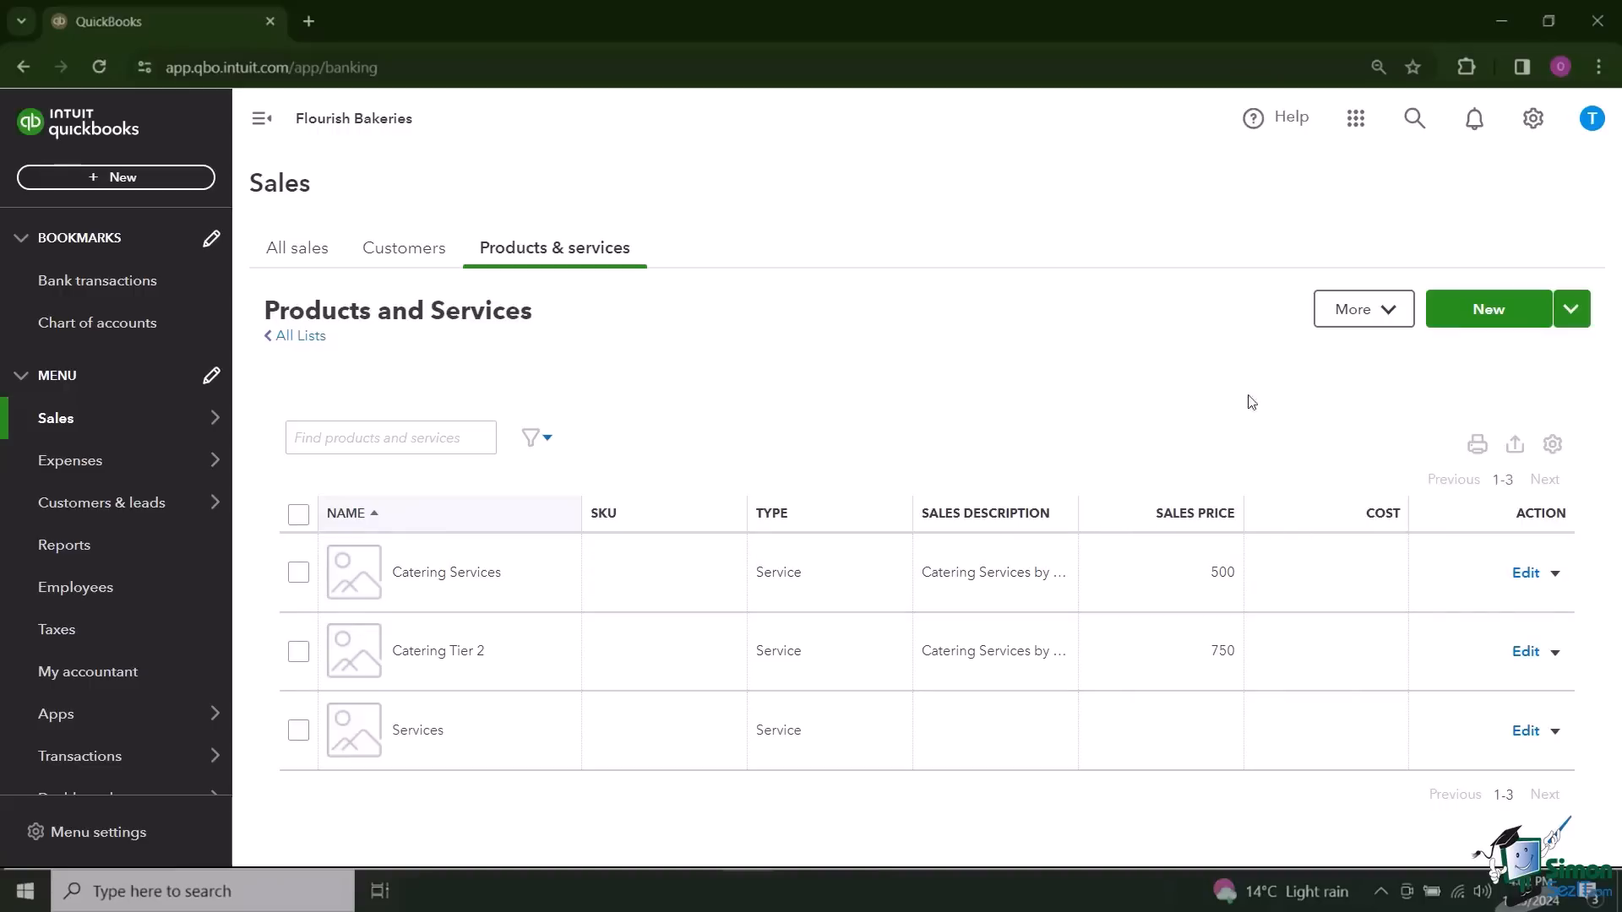
Step: Start a non-inventory product named Leisure Goods with the sales description "Miscellaneous Leisure Goods." and no sales price
left_click(1491, 314)
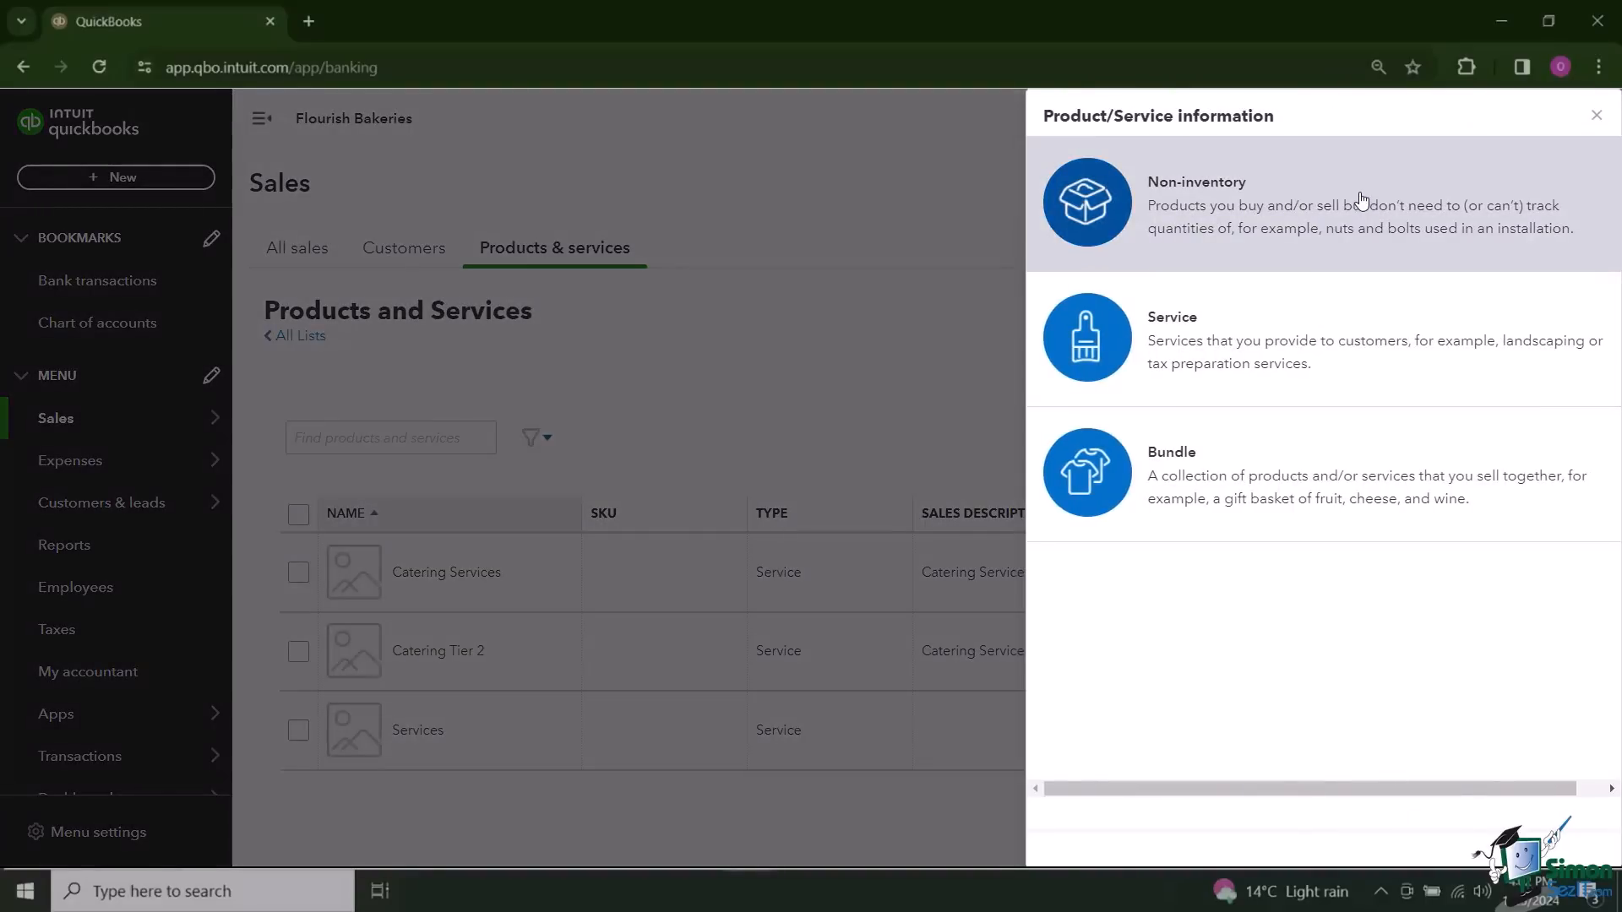
left_click(1362, 201)
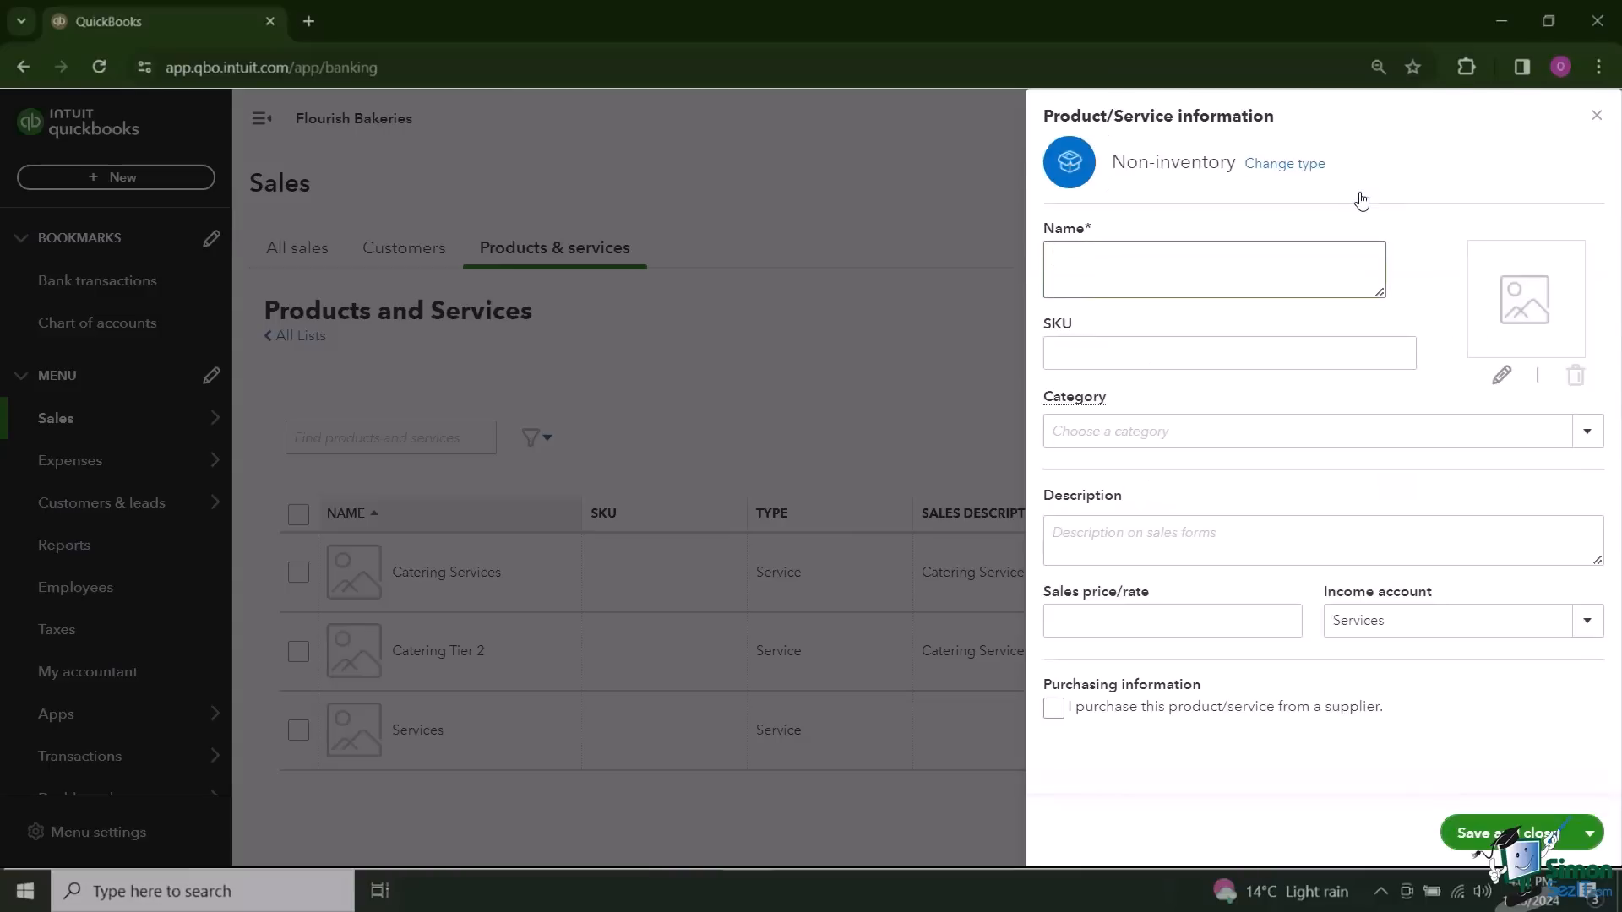
left_click(1052, 262)
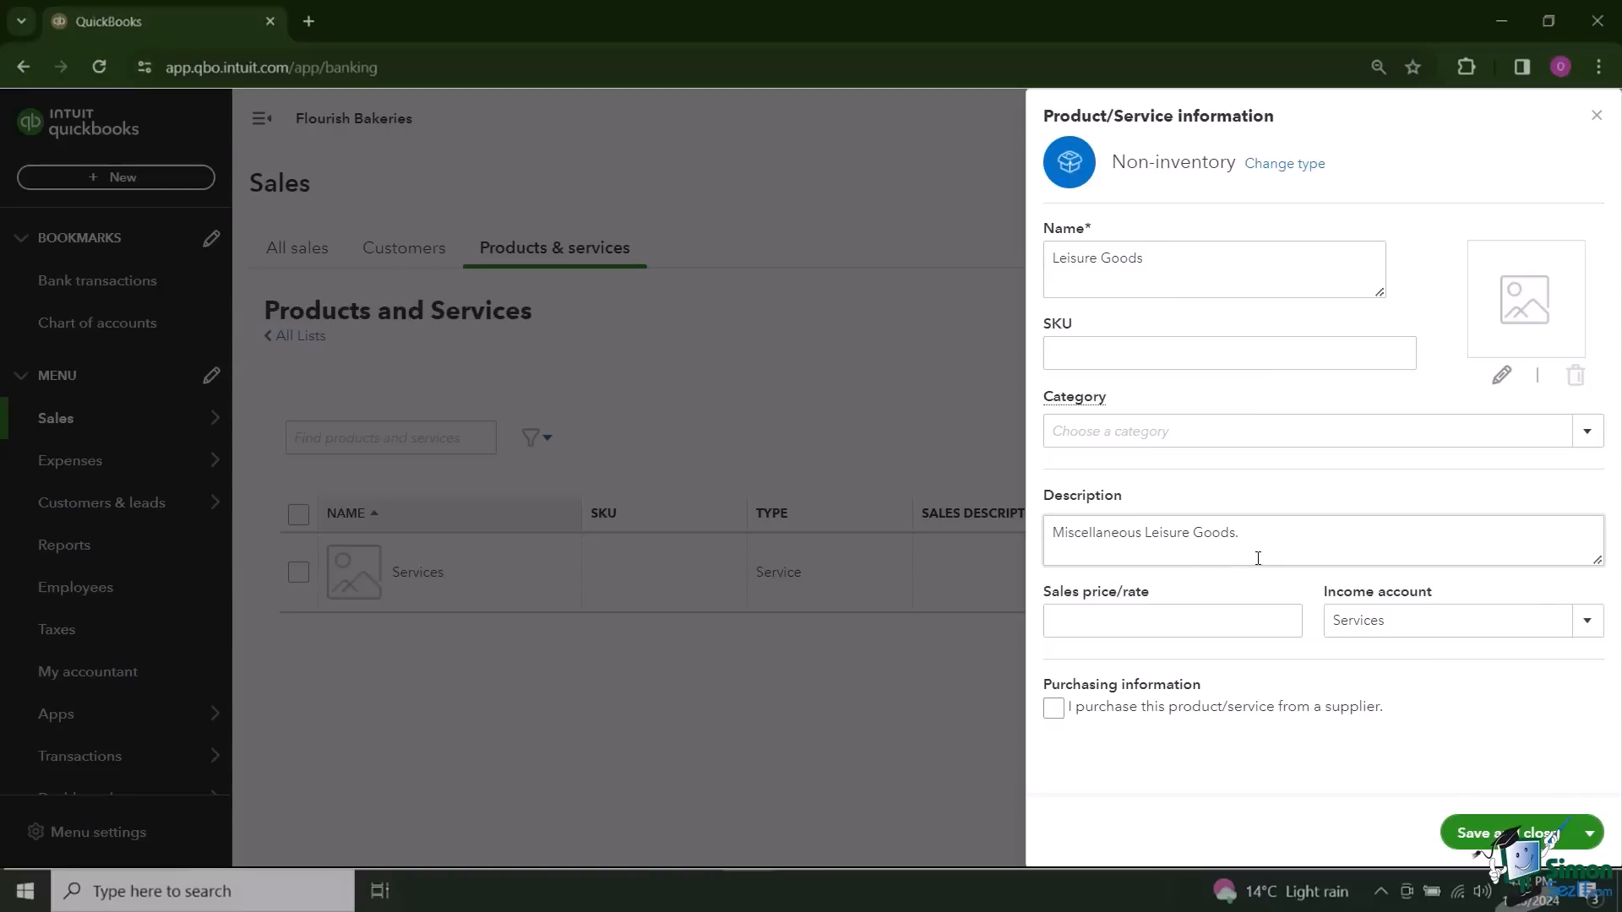
left_click(1138, 614)
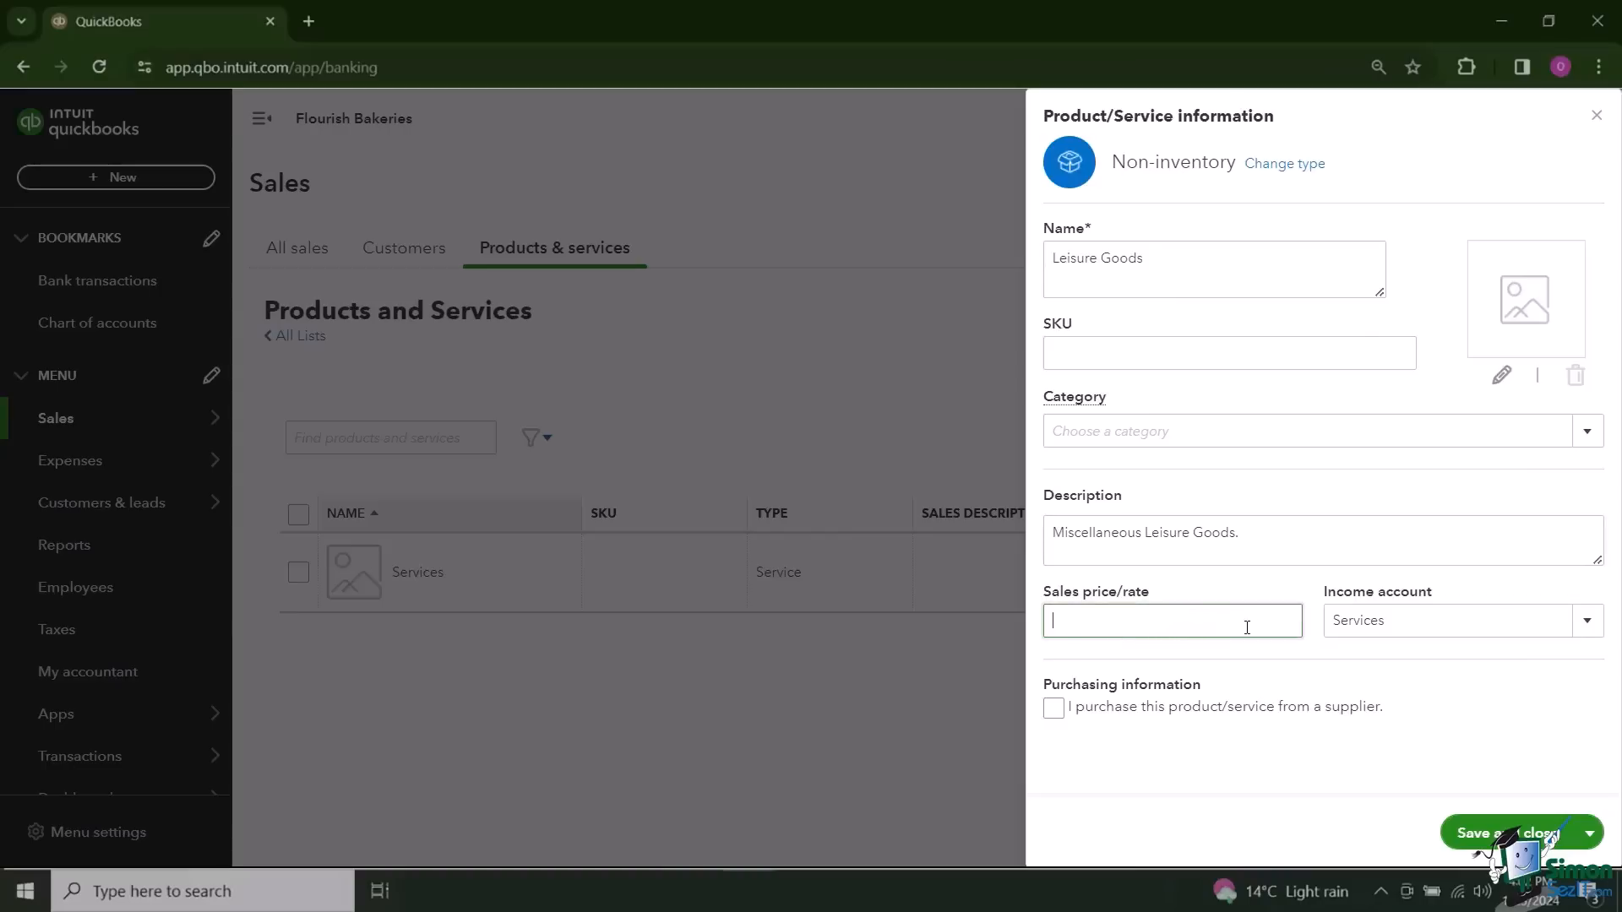
Step: Assign Leisure Goods to the Sales of Product Income account and save the product
left_click(1584, 621)
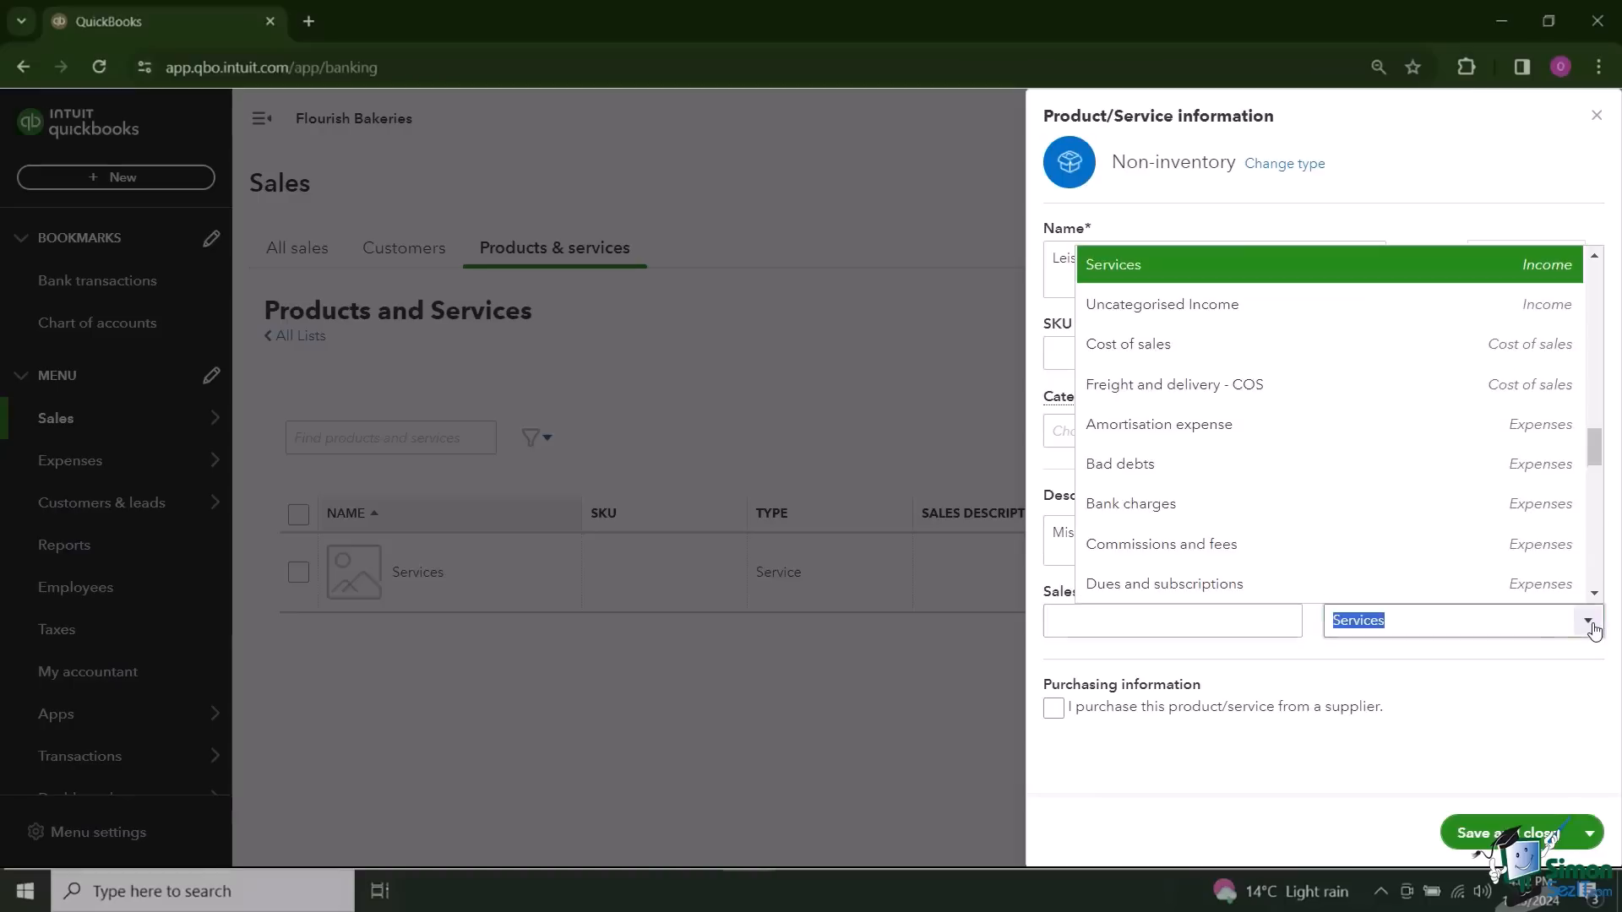
scroll(1403, 456, "up", 3)
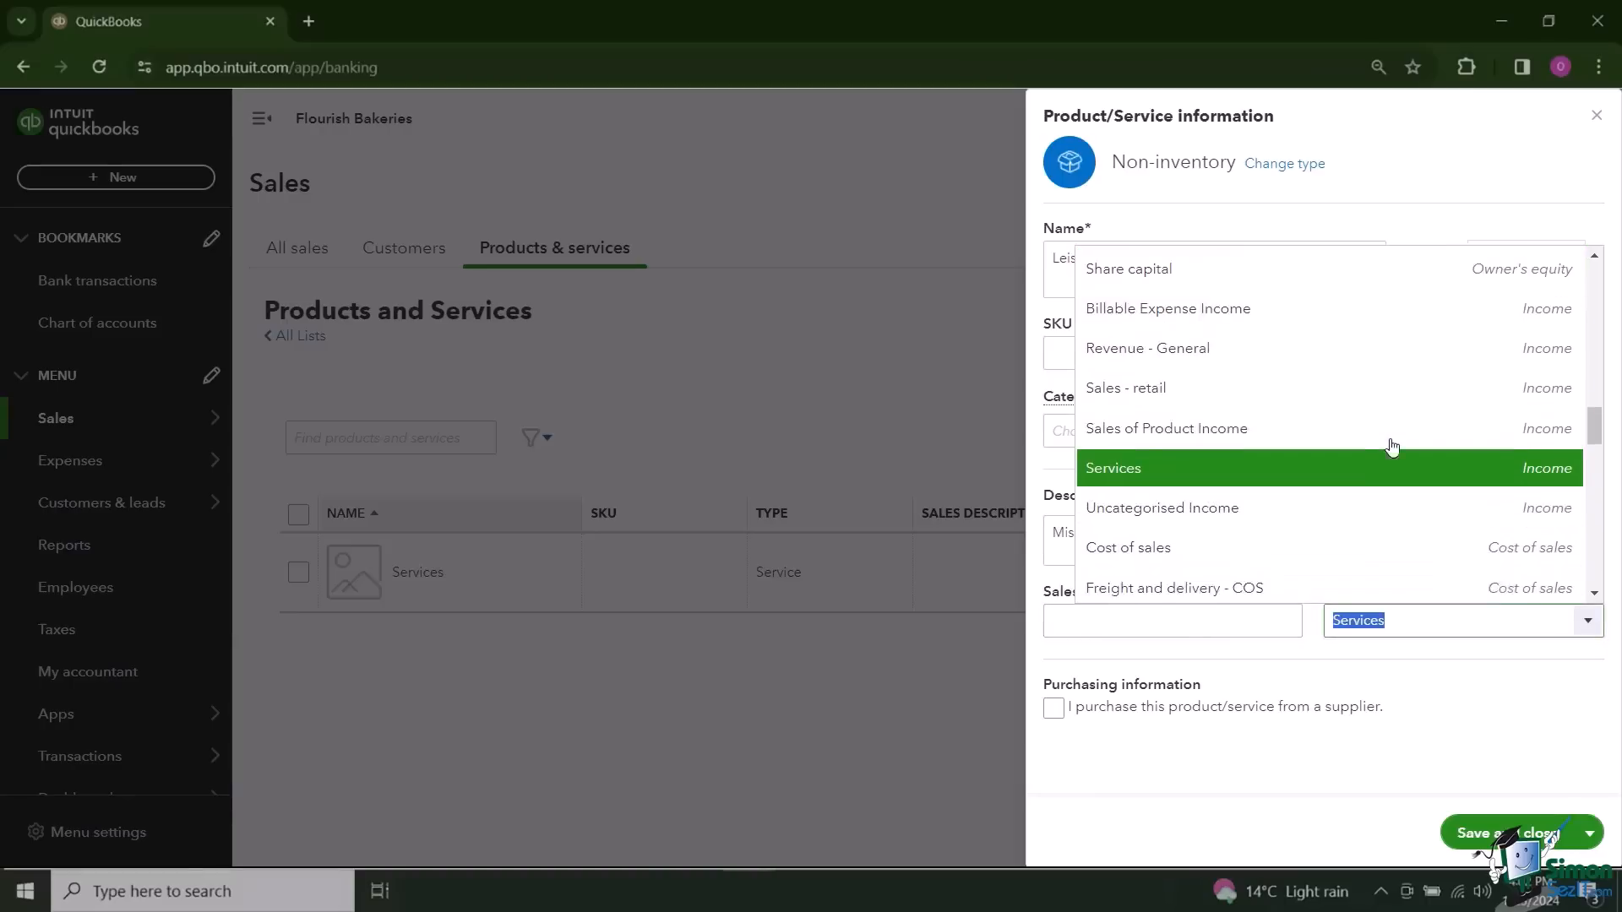
left_click(1289, 446)
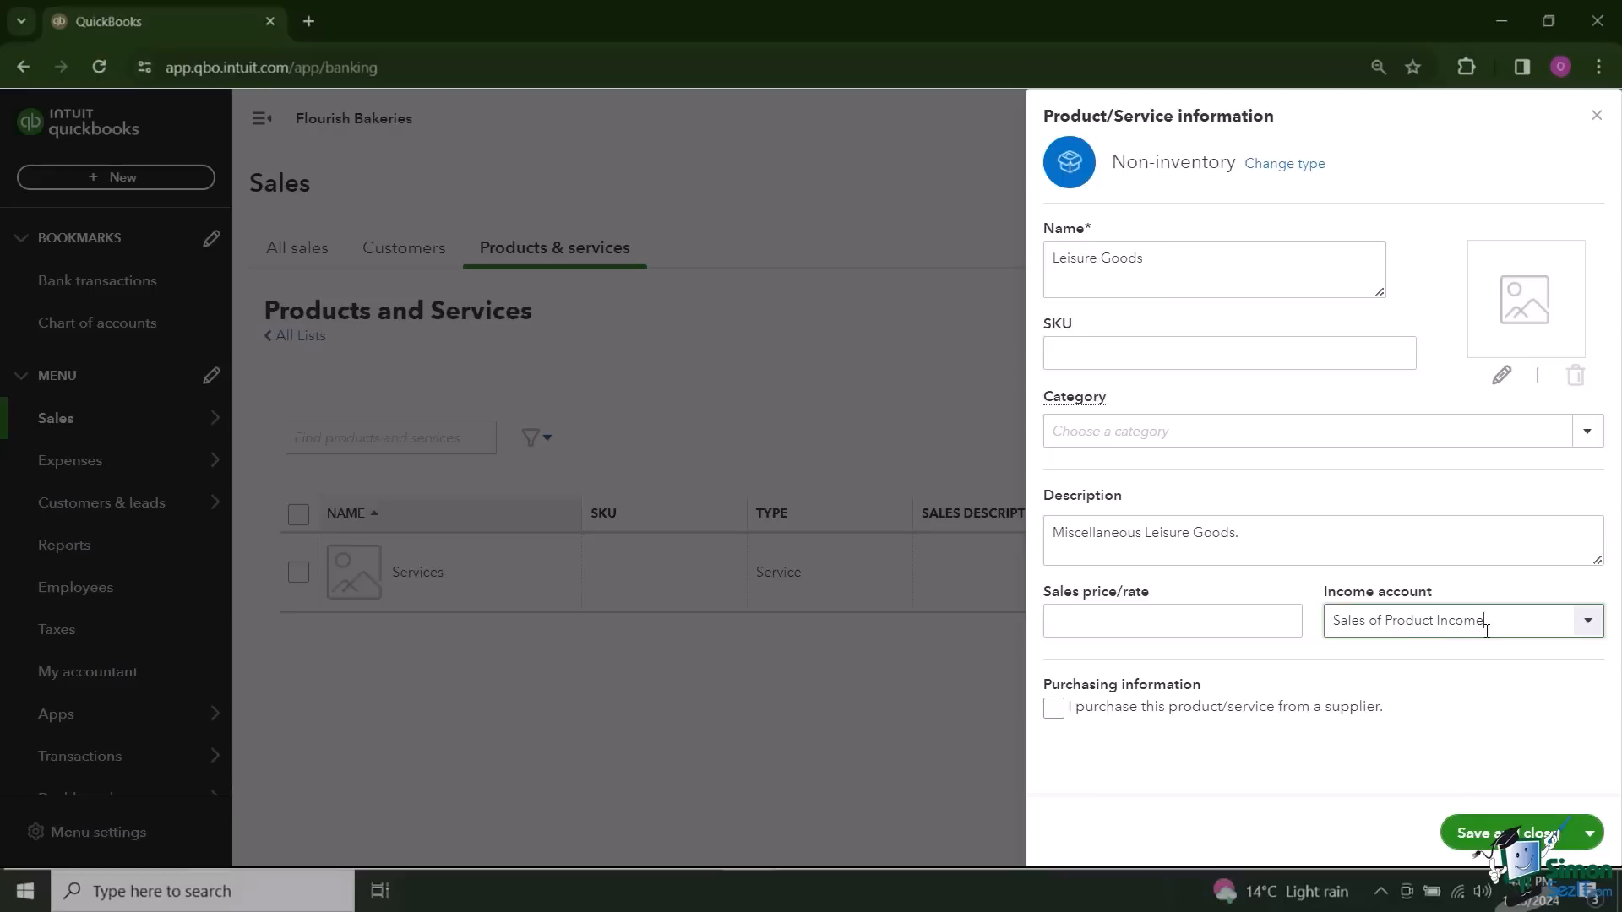
left_click(1492, 832)
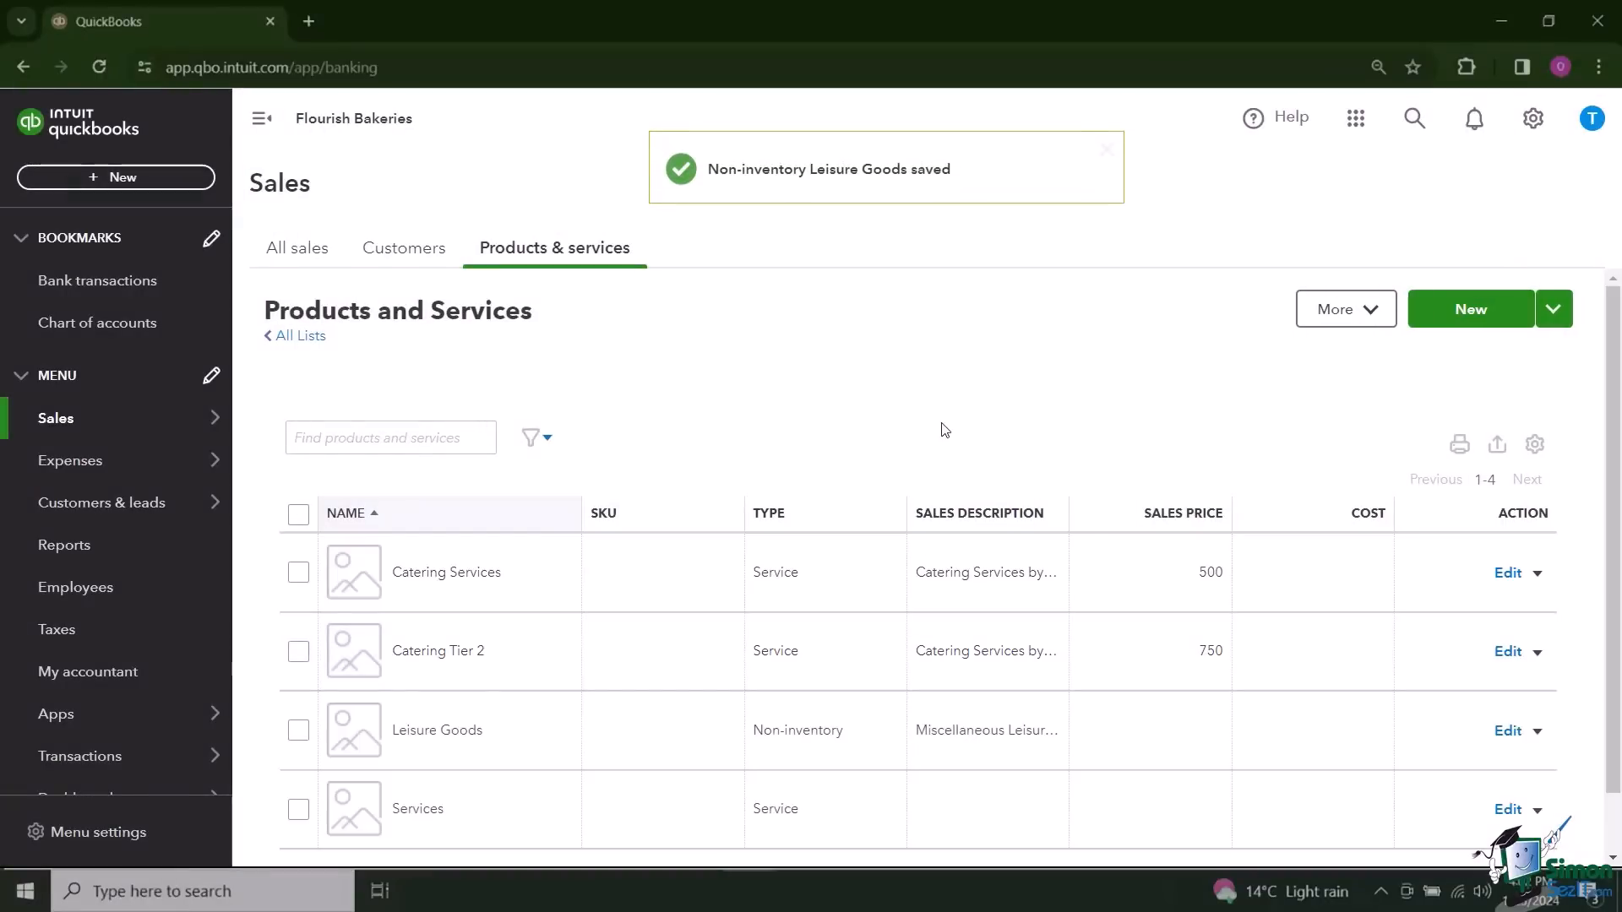
Step: Duplicate Leisure Goods as Birthday Banner, marked as purchased from a supplier, with "Alicia Goods" as its sales and purchase descriptions
left_click(262, 119)
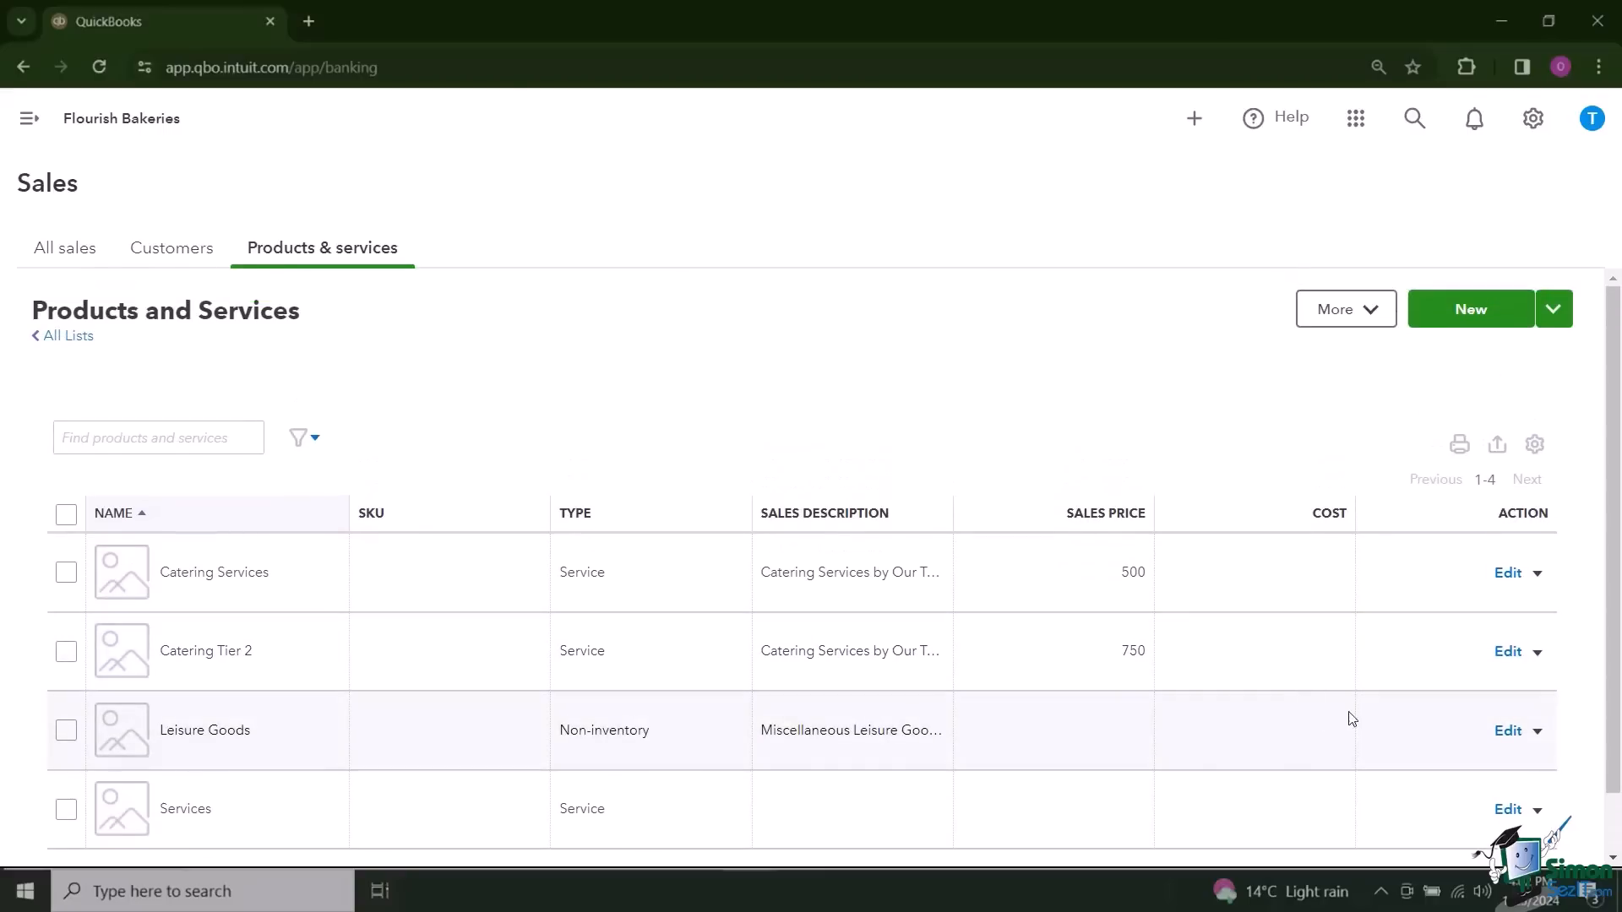
left_click(1530, 741)
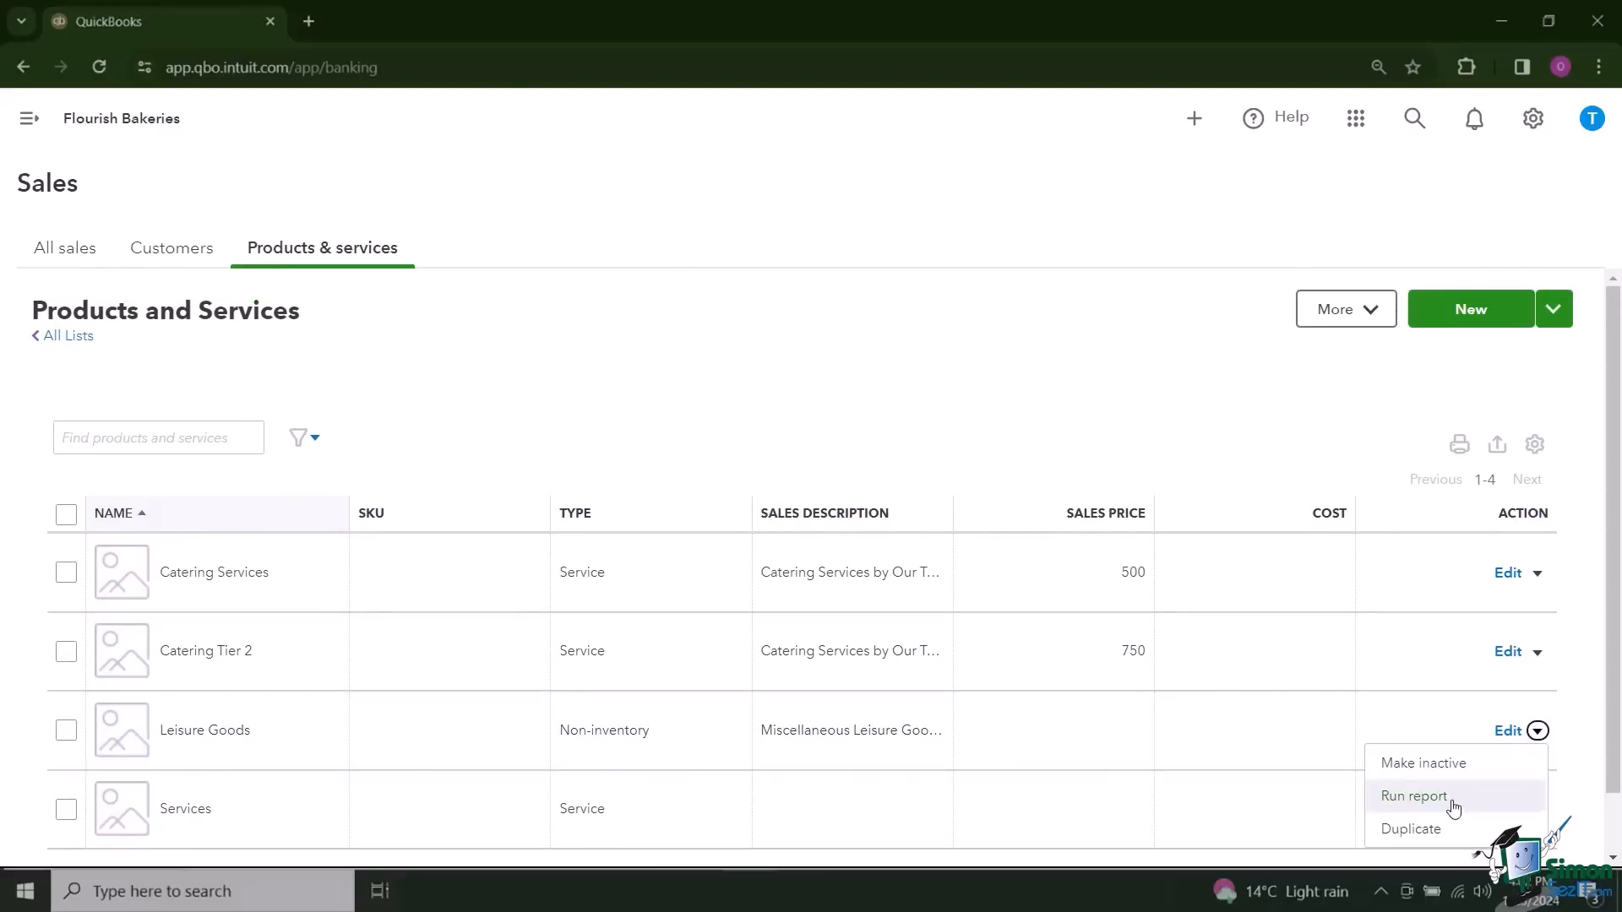
left_click(1424, 834)
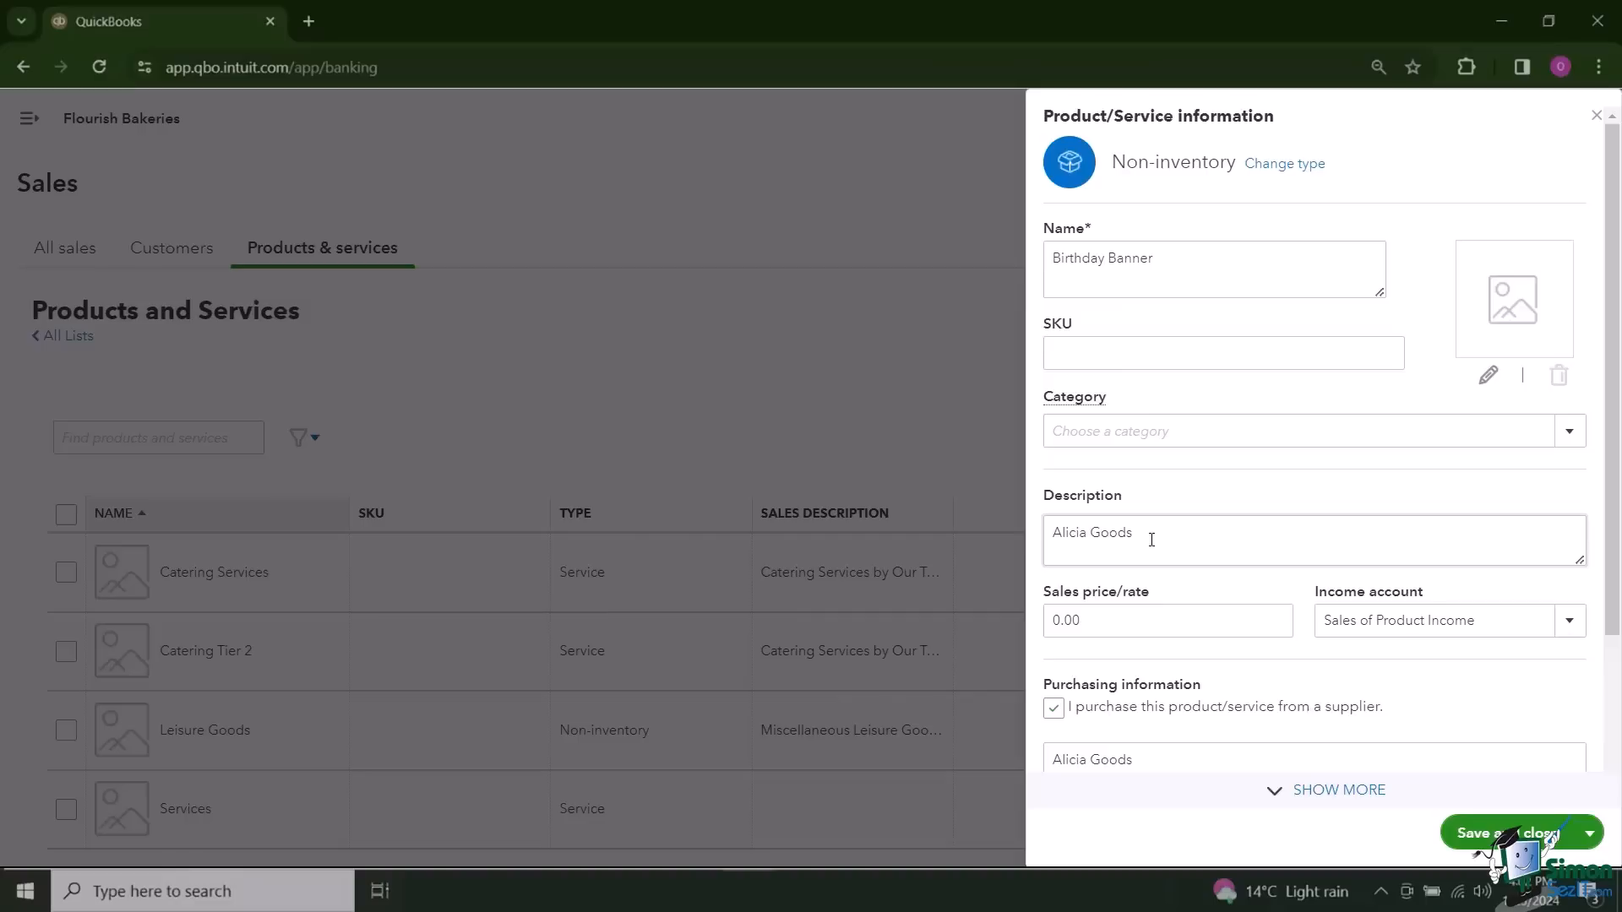
Step: Set the Birthday Banner's cost to 8 and its sales price to 15
scroll(1182, 539, "down", 2)
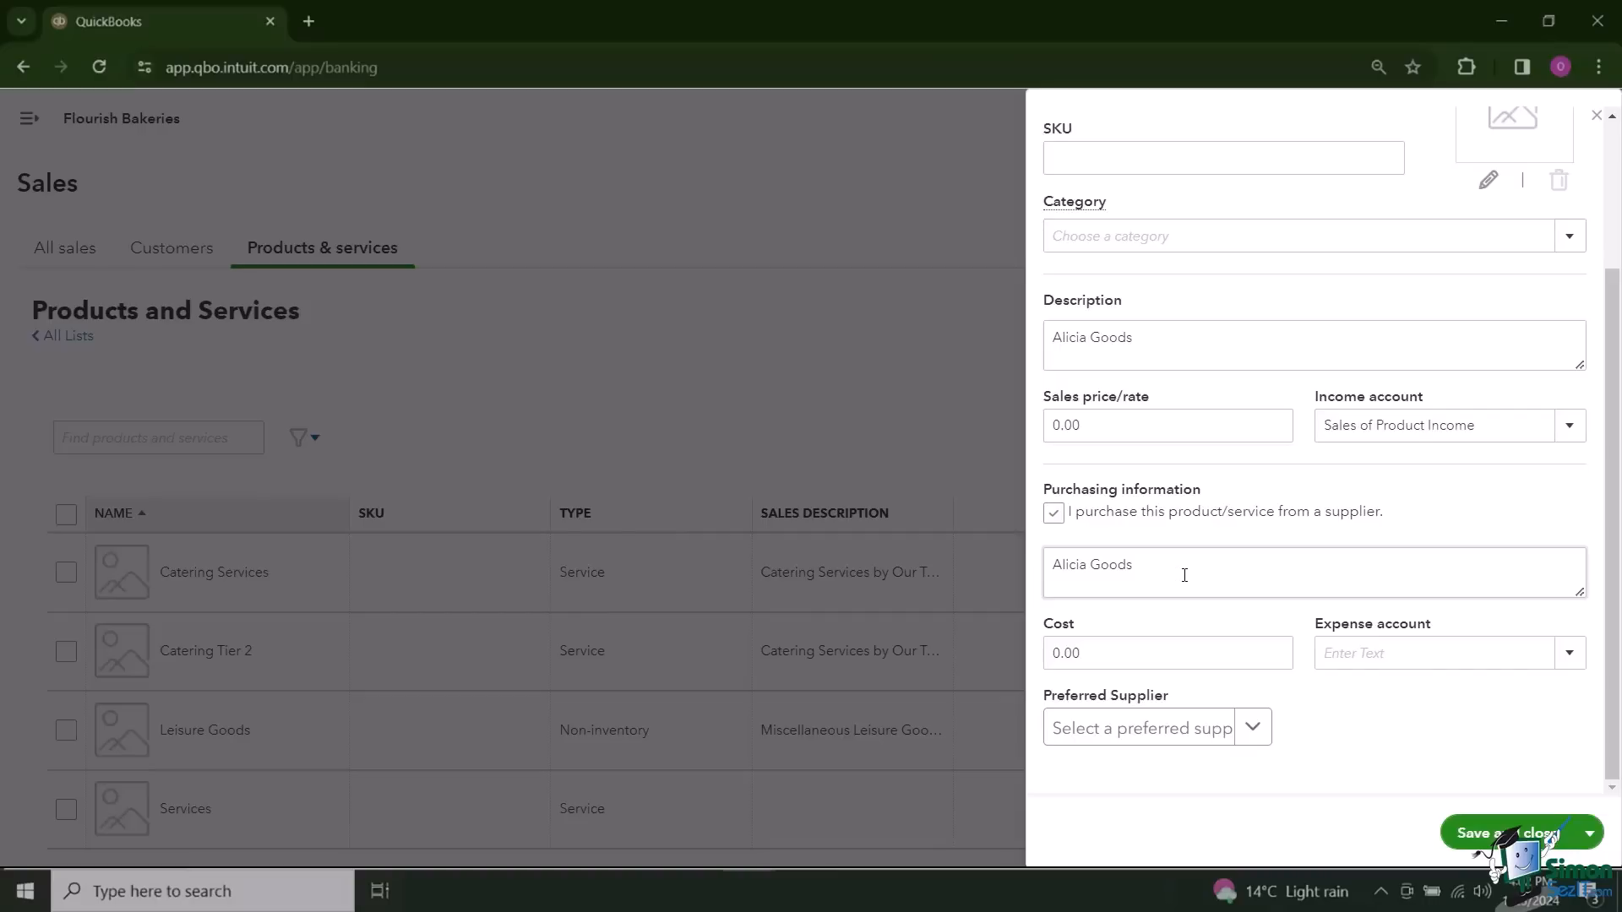
left_click(1088, 655)
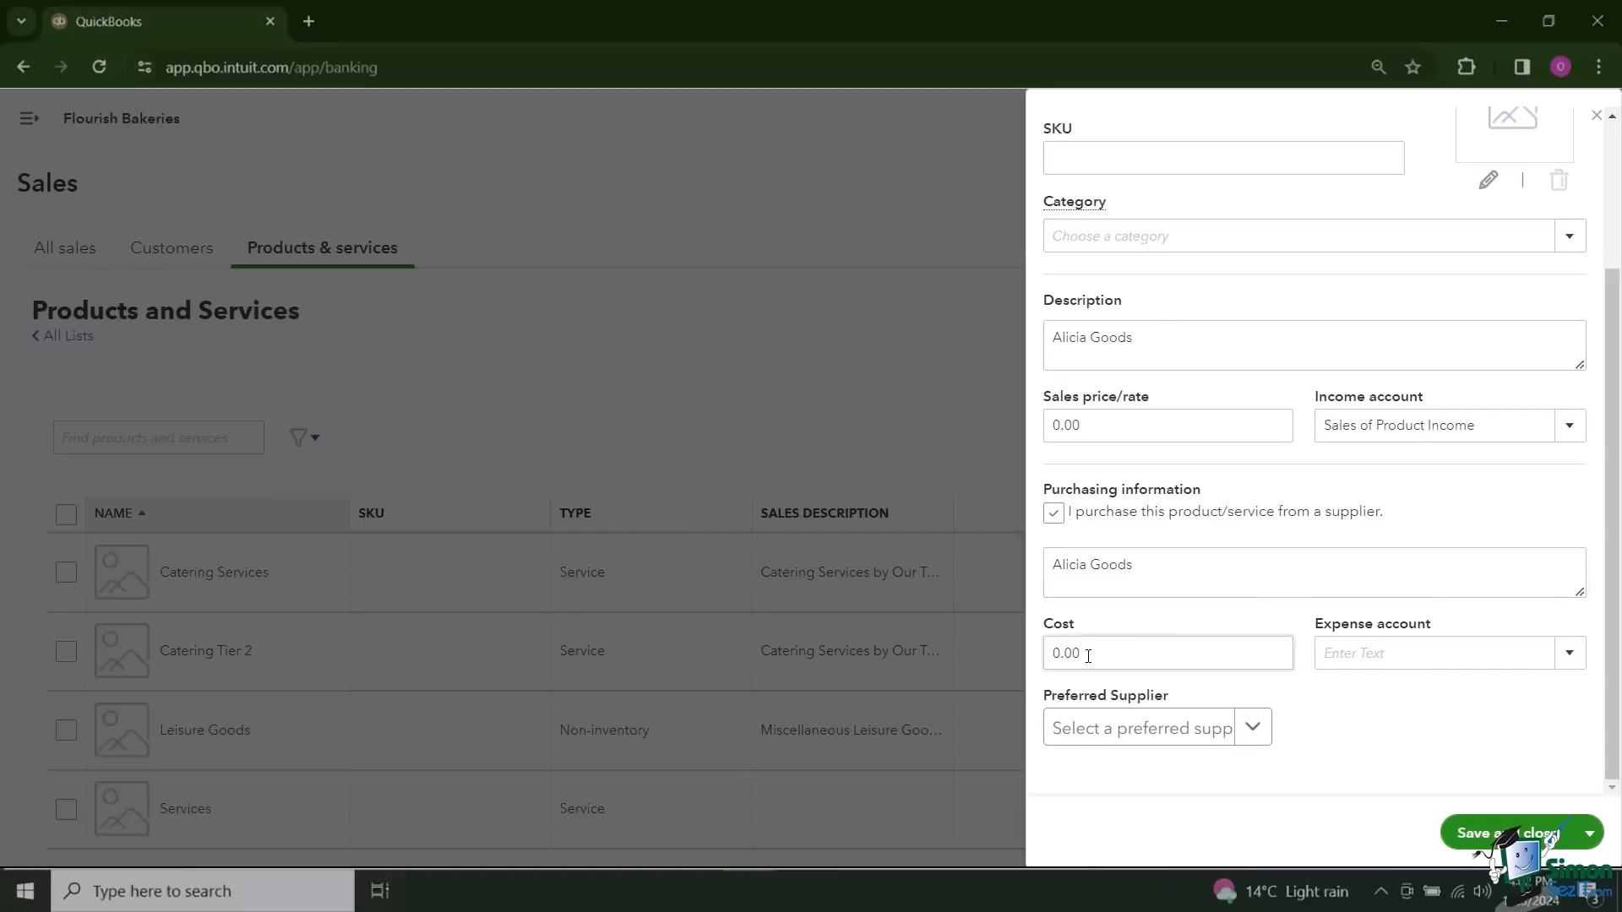
double_click(1066, 652)
type("8")
double_click(1071, 427)
type("15")
left_click(1363, 730)
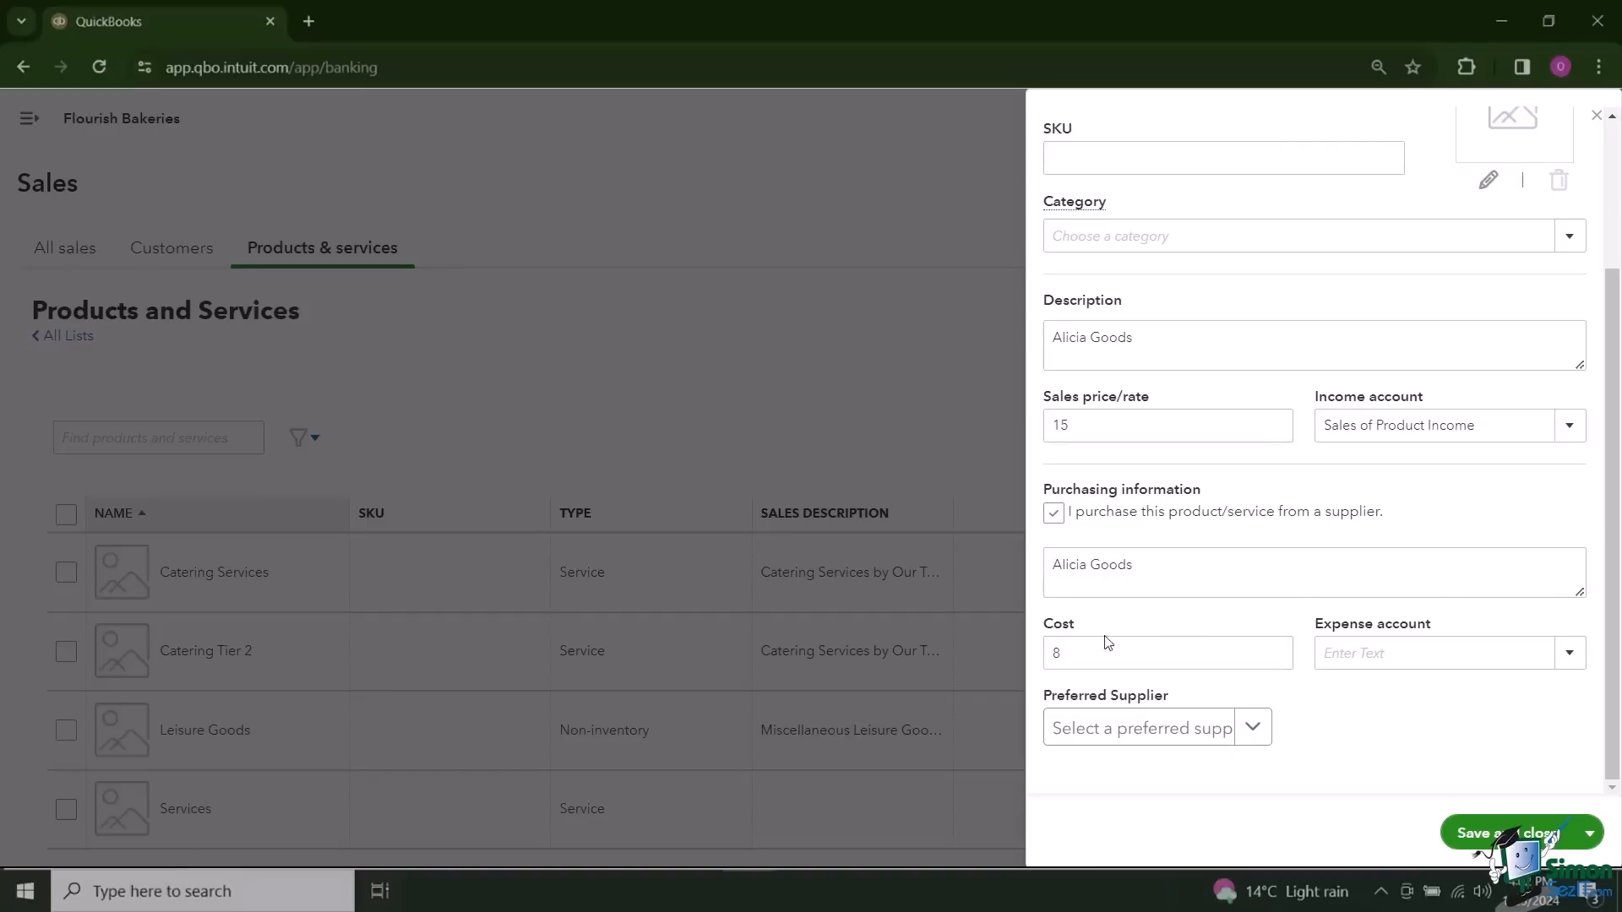
Step: Assign the Birthday Banner to the Cost of sales expense account and save the product
left_click(1571, 659)
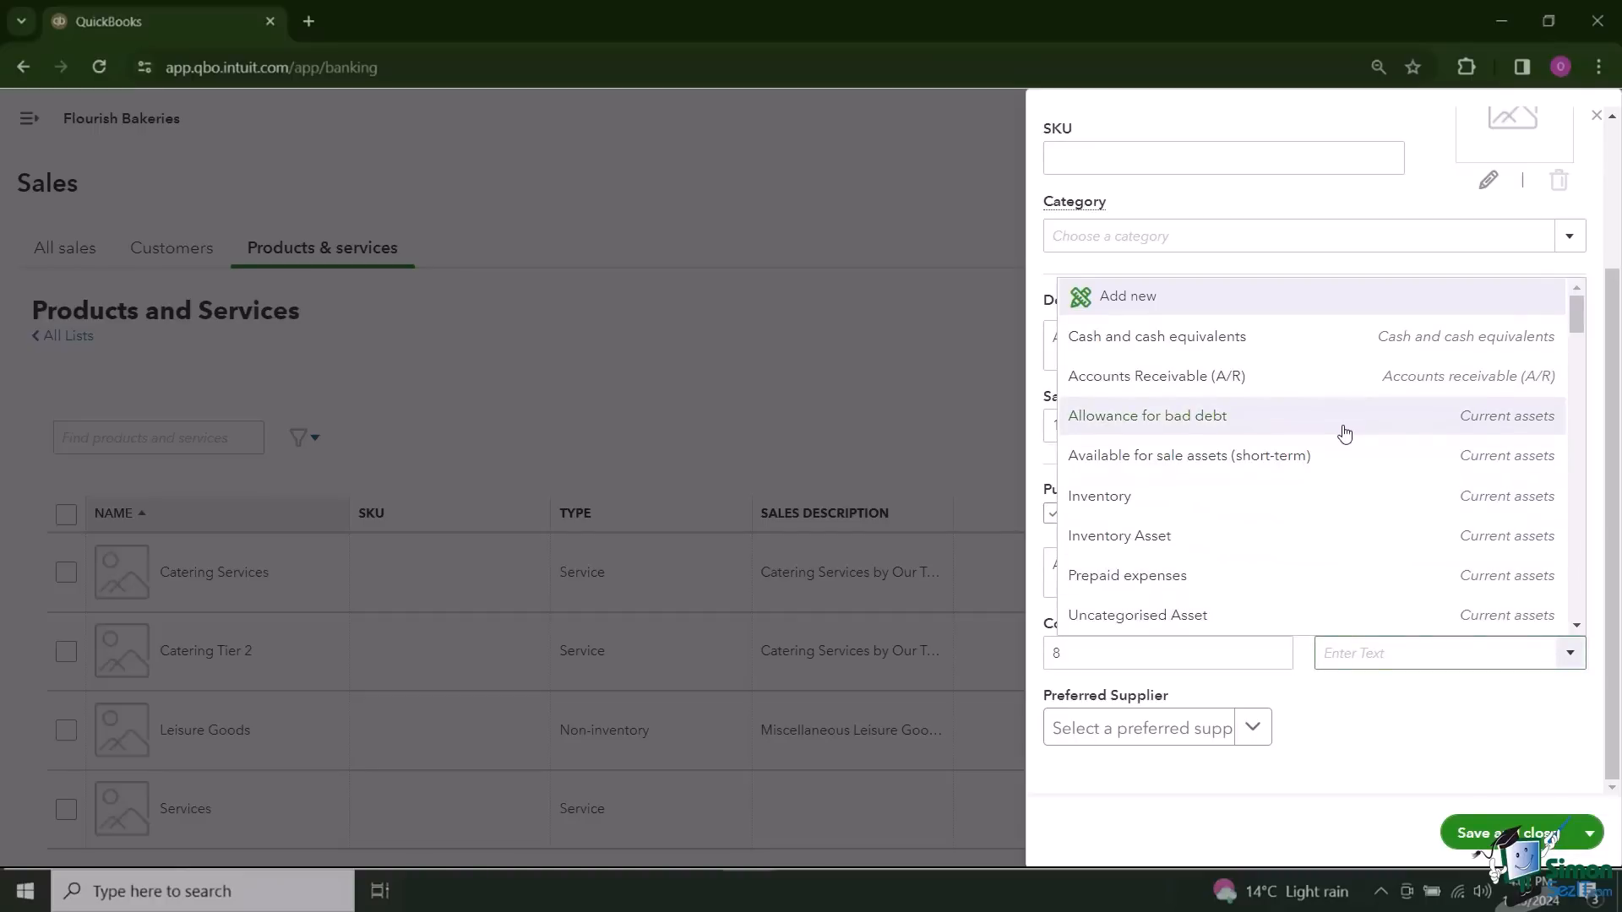
type("Cost of sales")
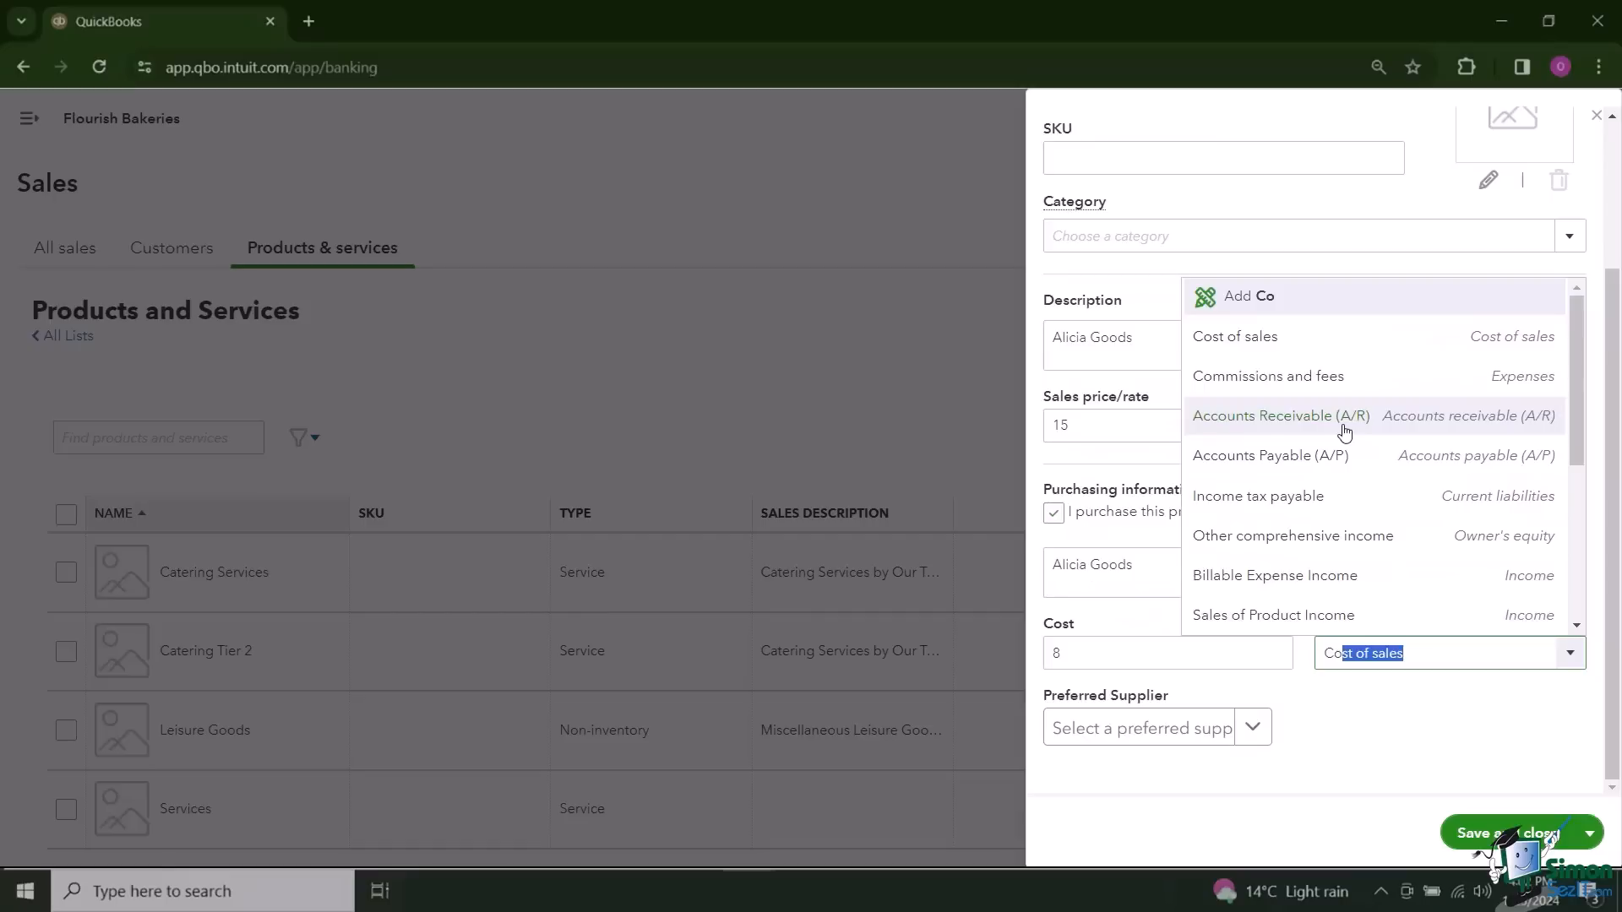
left_click(1352, 343)
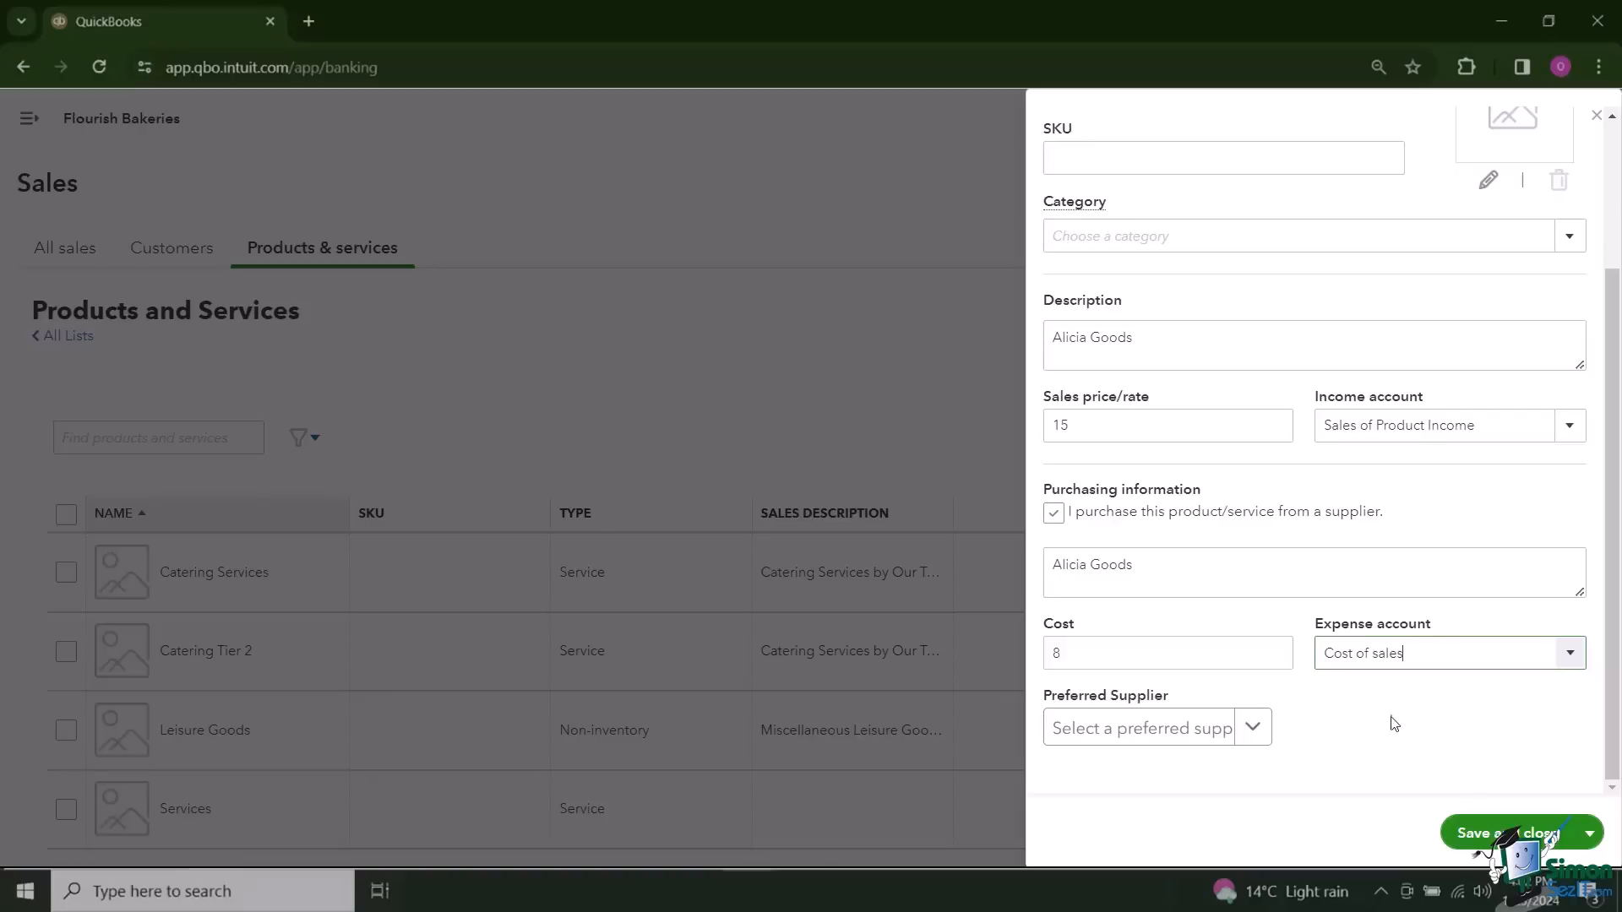
left_click(1500, 833)
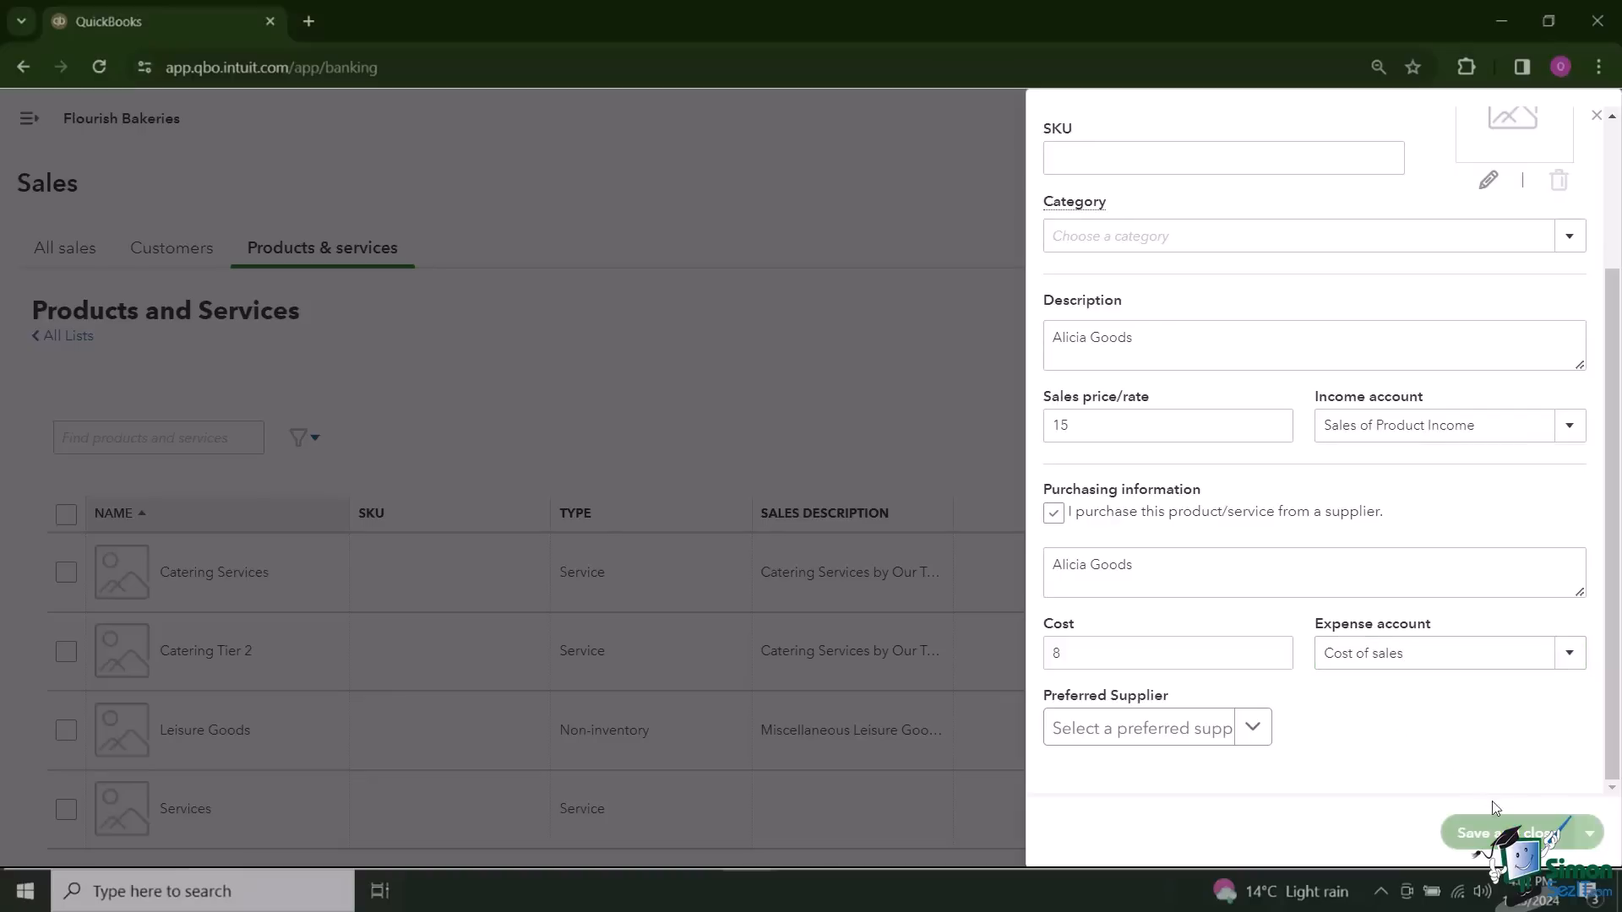
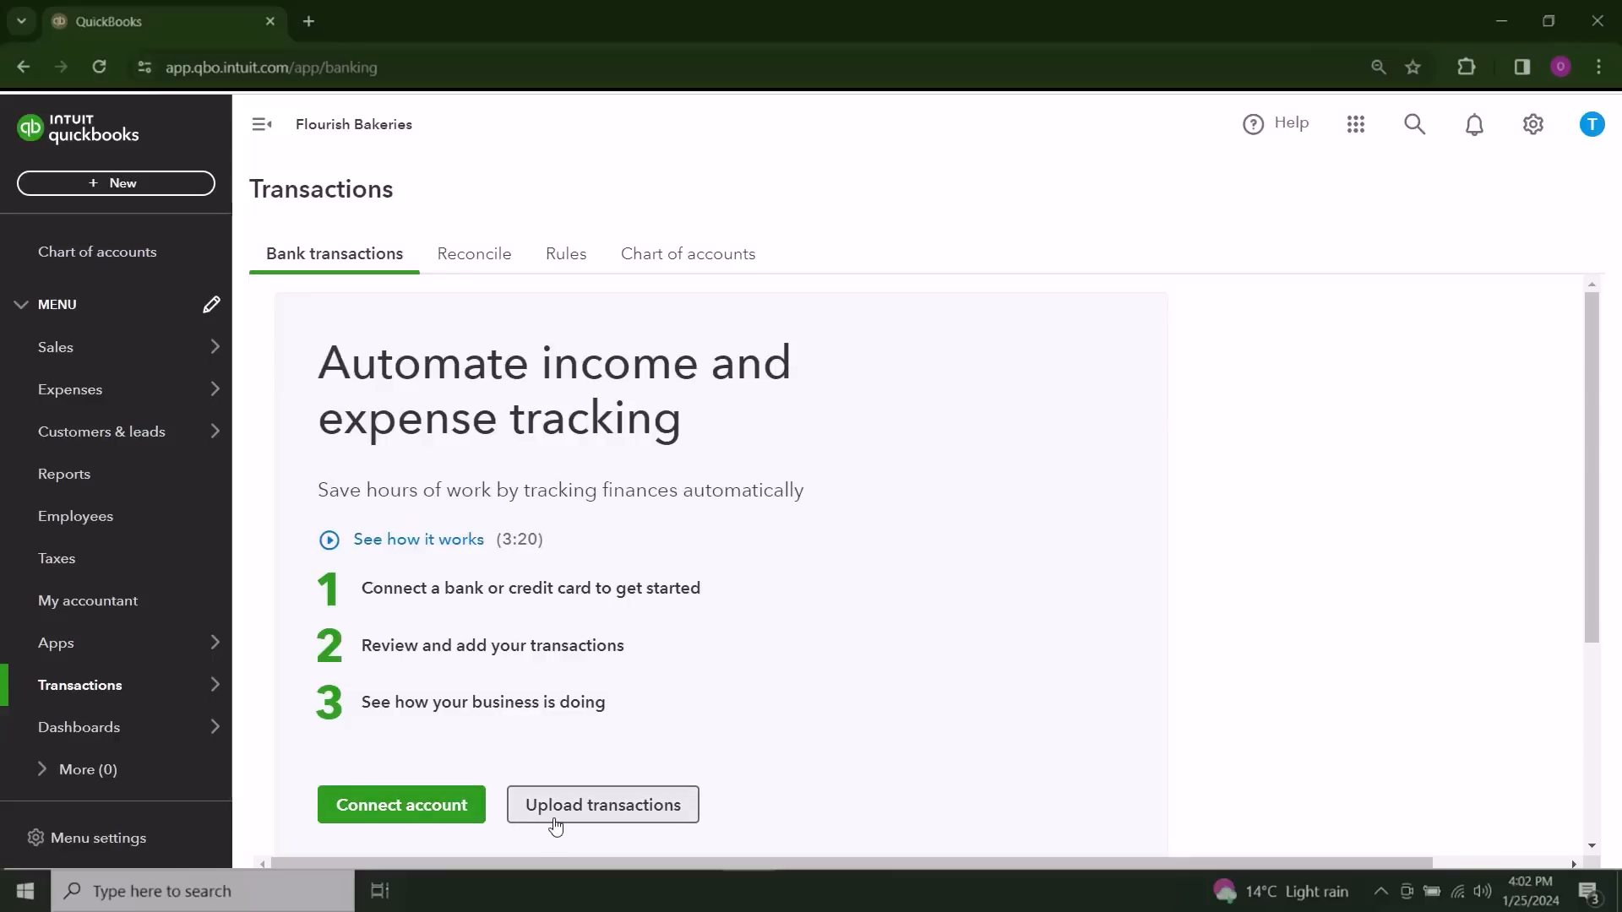
Step: Look at the State Bank of Howards Grove sign-in page for connecting a bank account, and leave without connecting
left_click(427, 816)
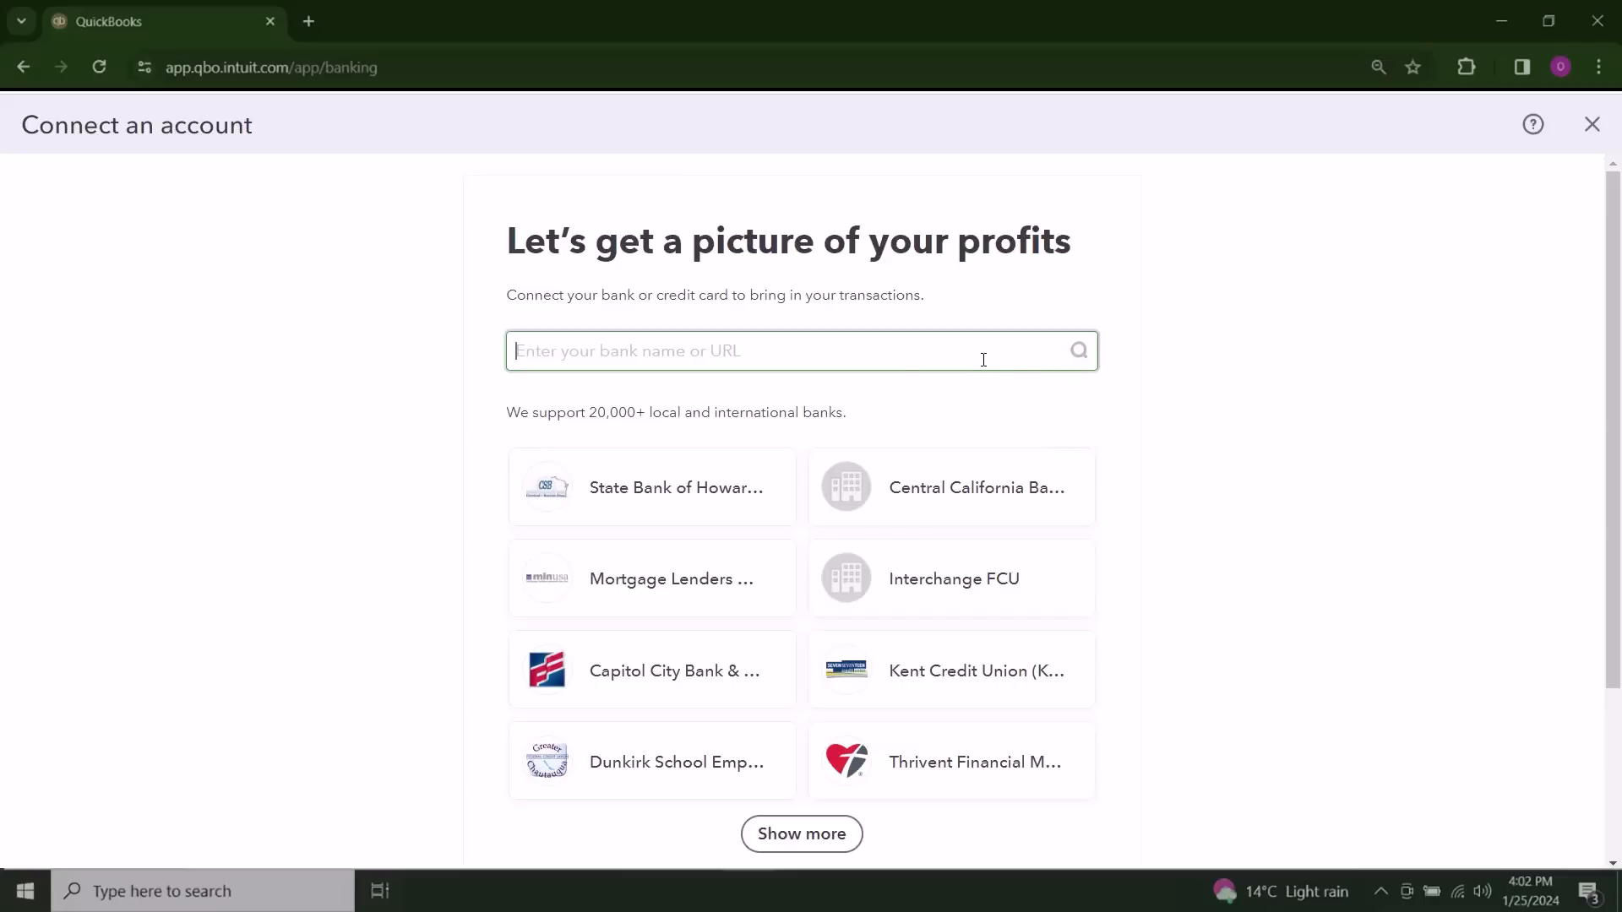
left_click(670, 507)
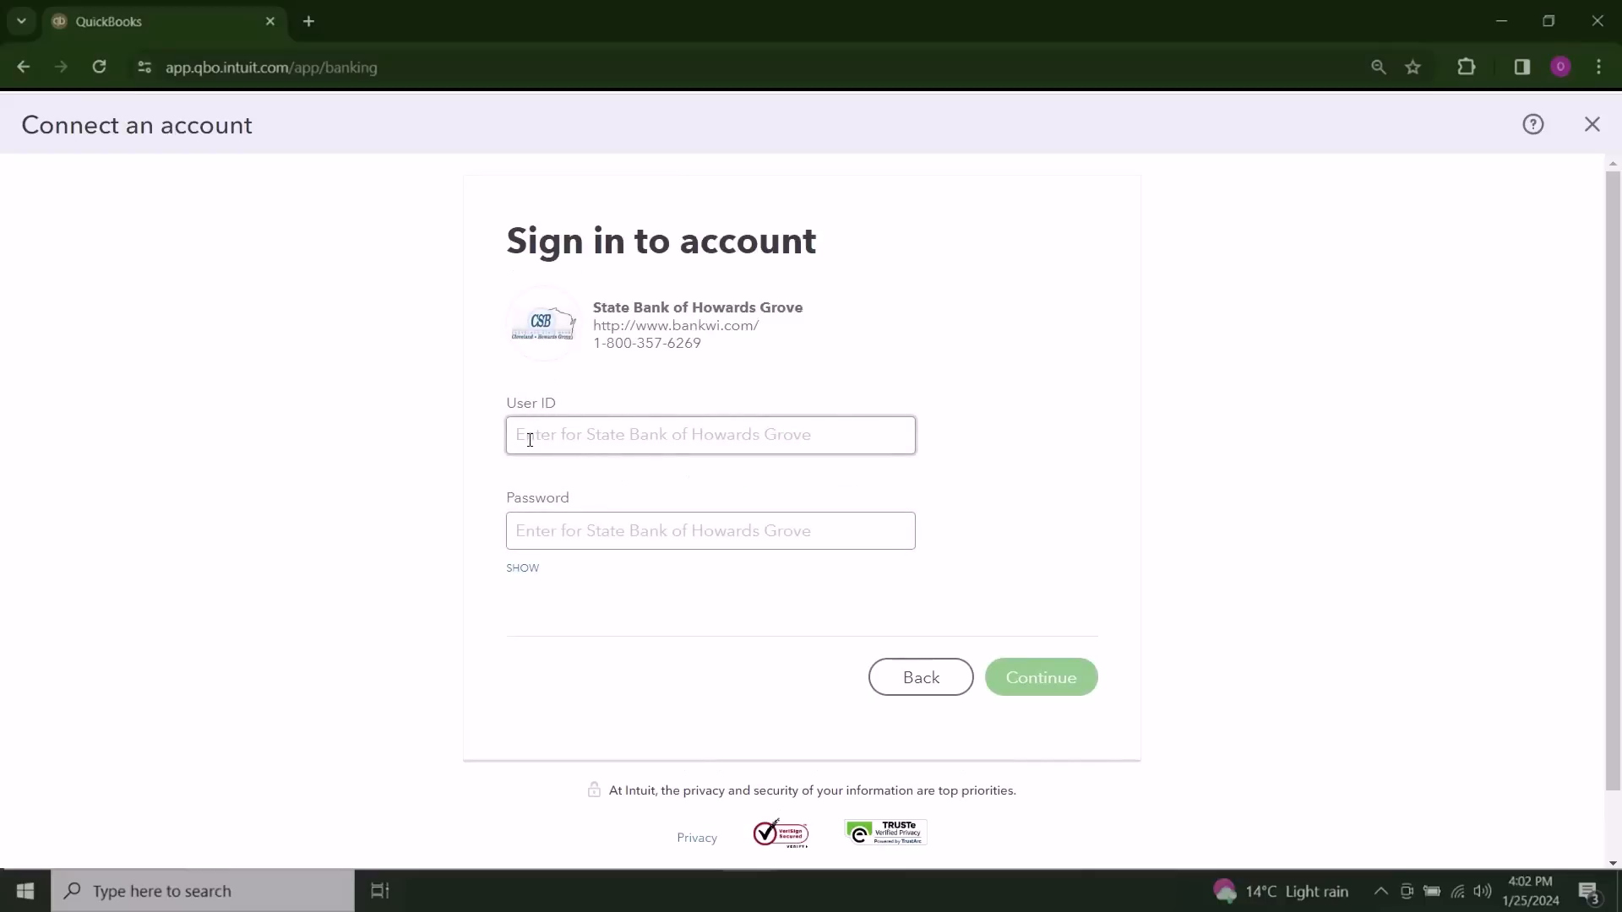
left_click(515, 527)
left_click(569, 431)
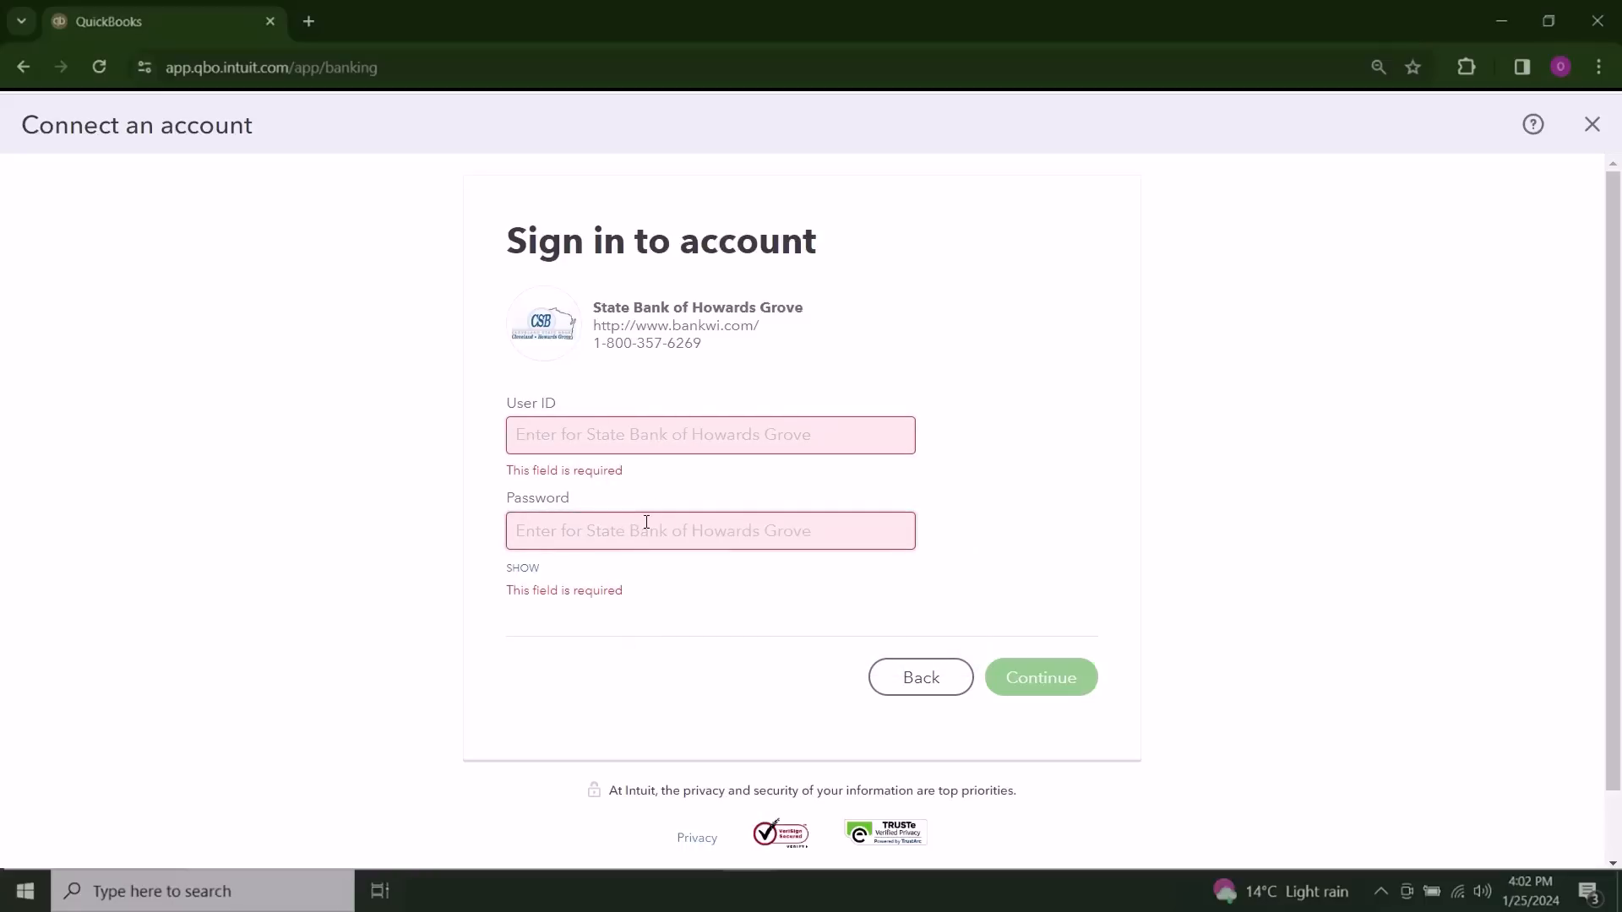
left_click(933, 676)
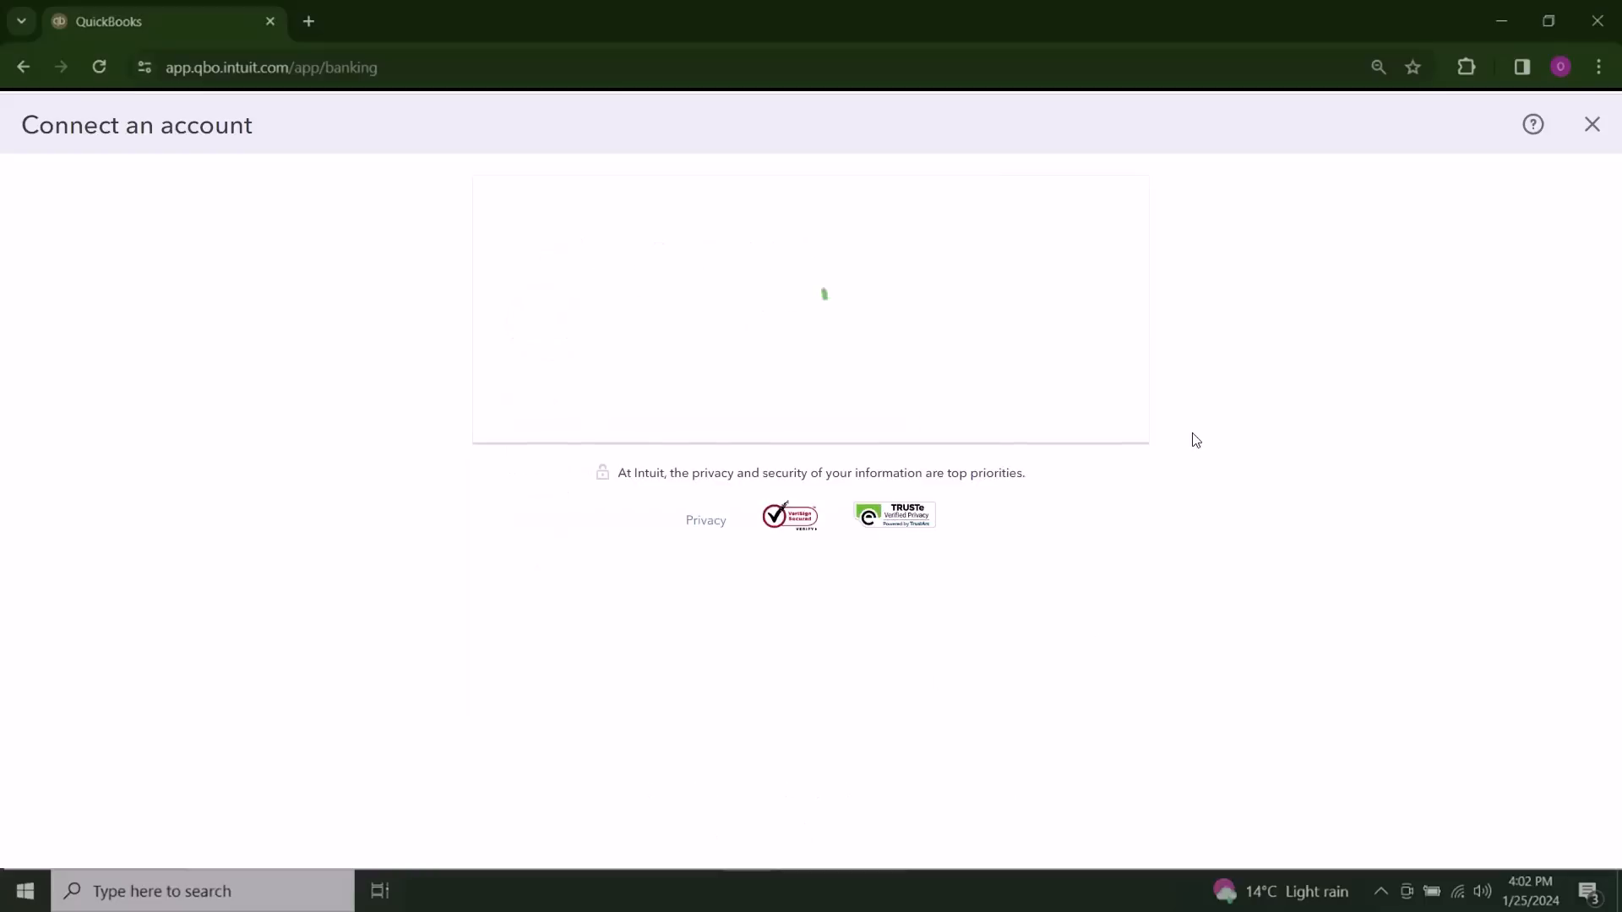
left_click(1591, 127)
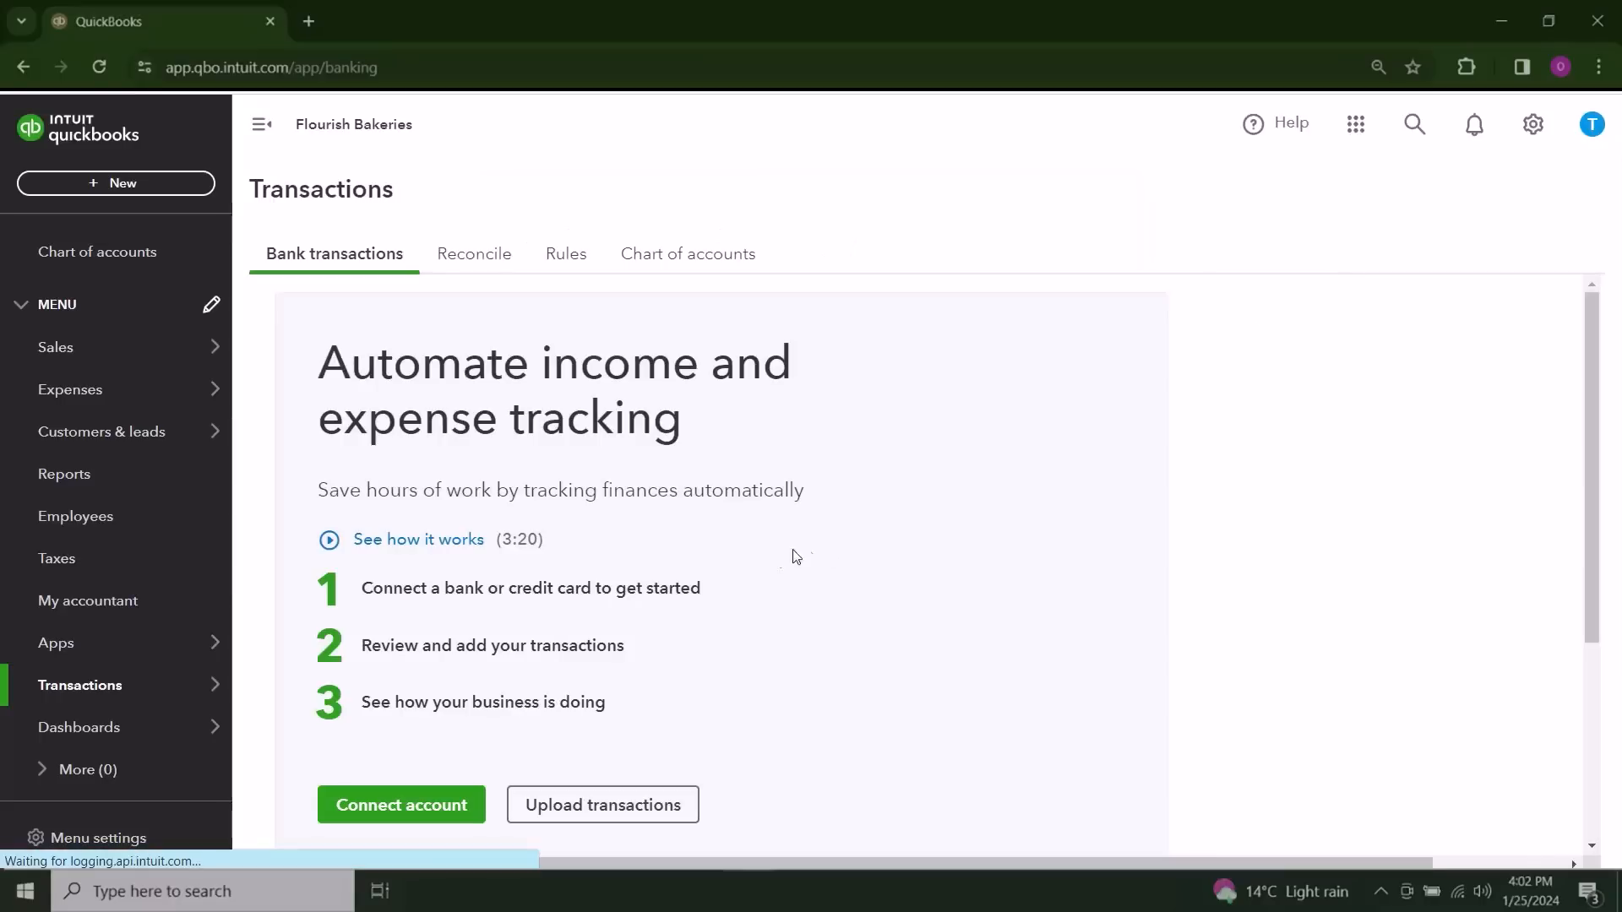
Step: Switch to the Excel bank statement on sheet 03-01 and examine its transaction descriptions, including Square, RAM Supply and walMart
scroll(747, 583, "down", 1)
left_click(598, 712)
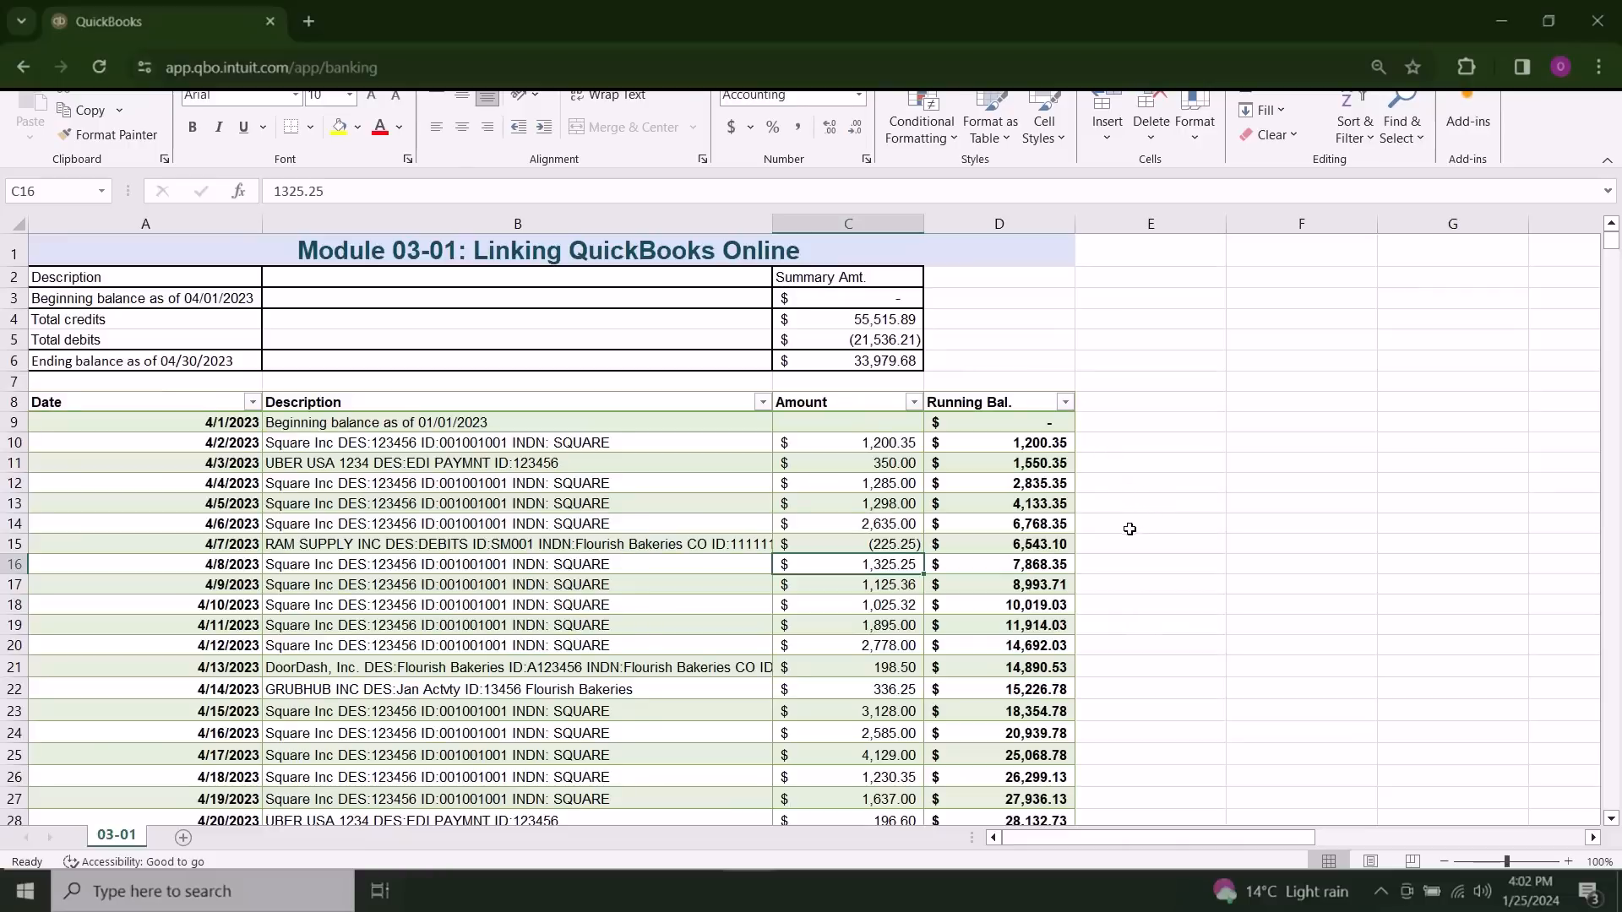
left_click(346, 445)
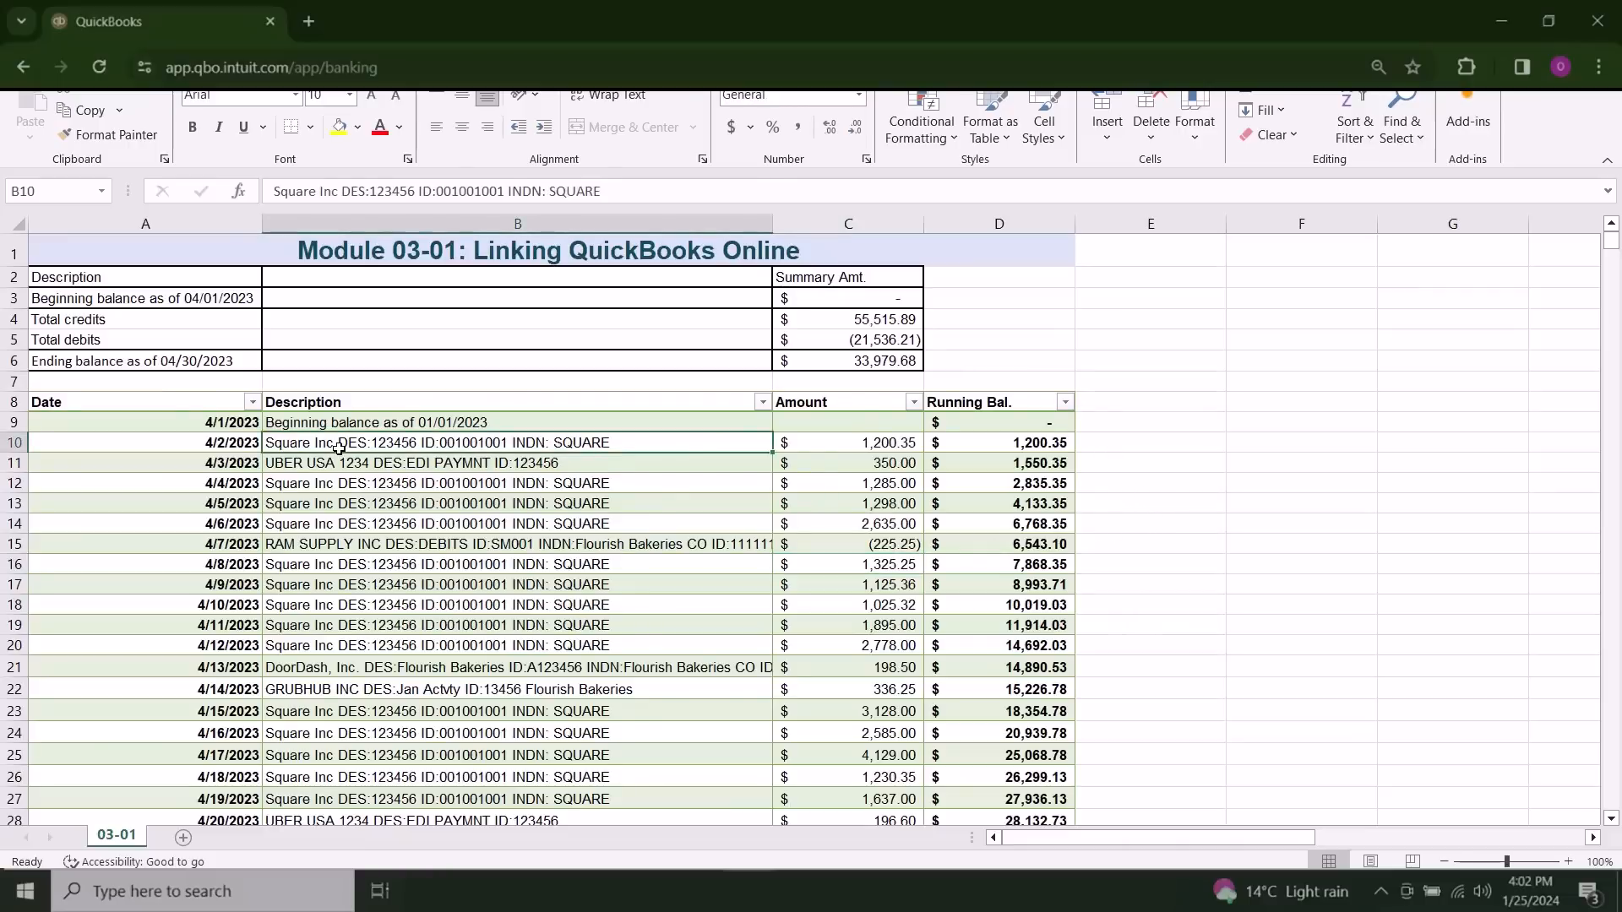
left_click(343, 546)
scroll(332, 705, "down", 7)
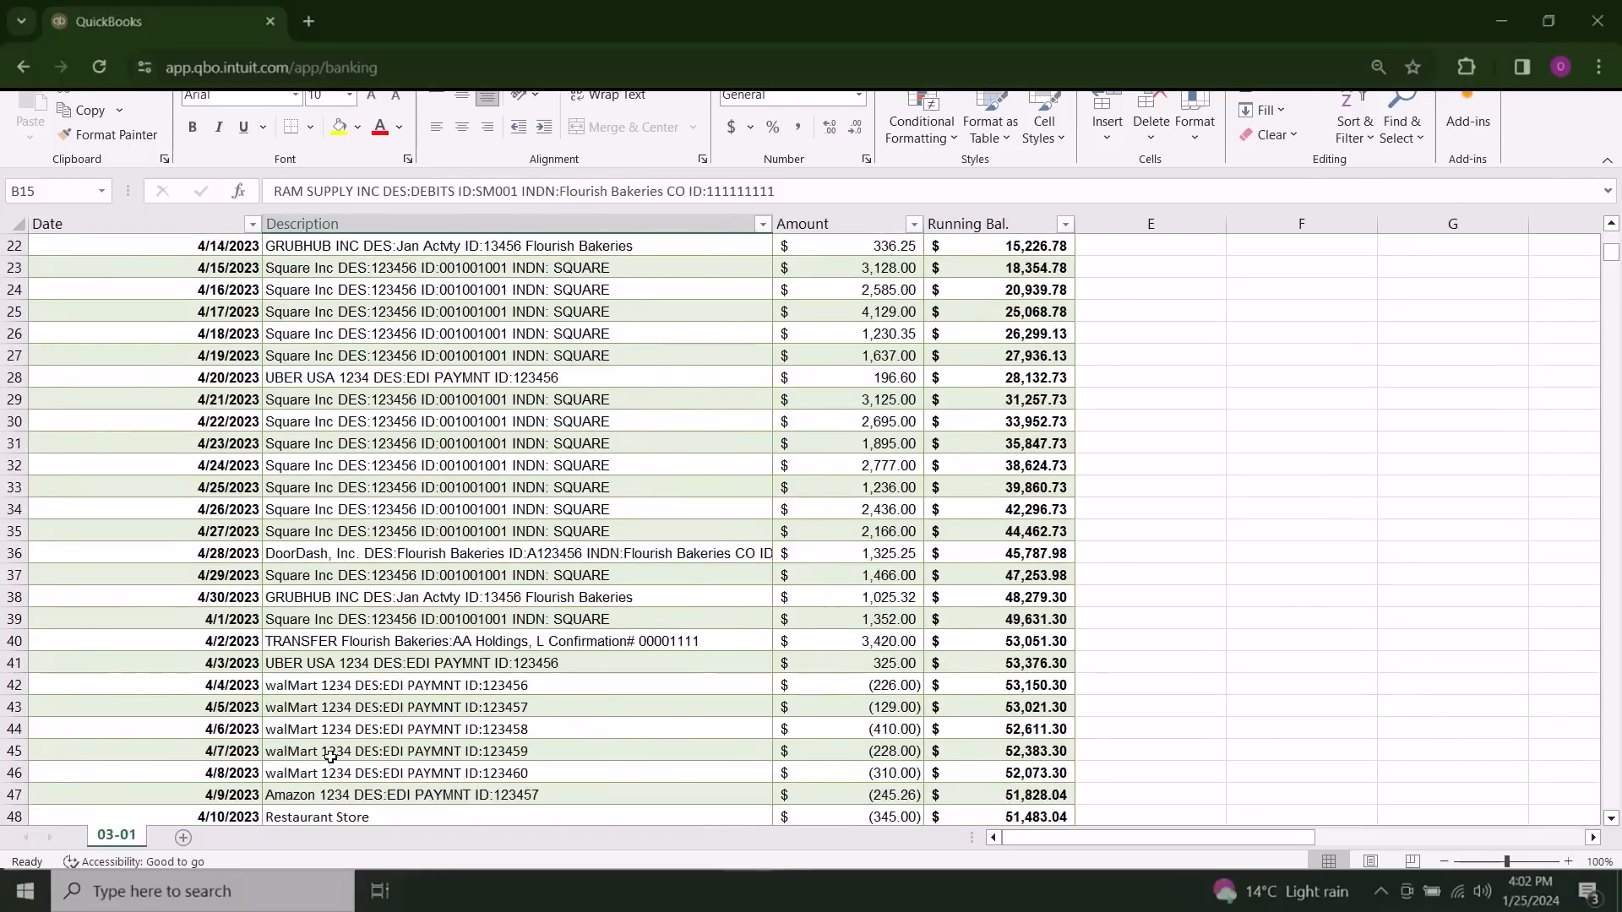
left_click_drag(312, 687, 315, 773)
left_click(645, 620)
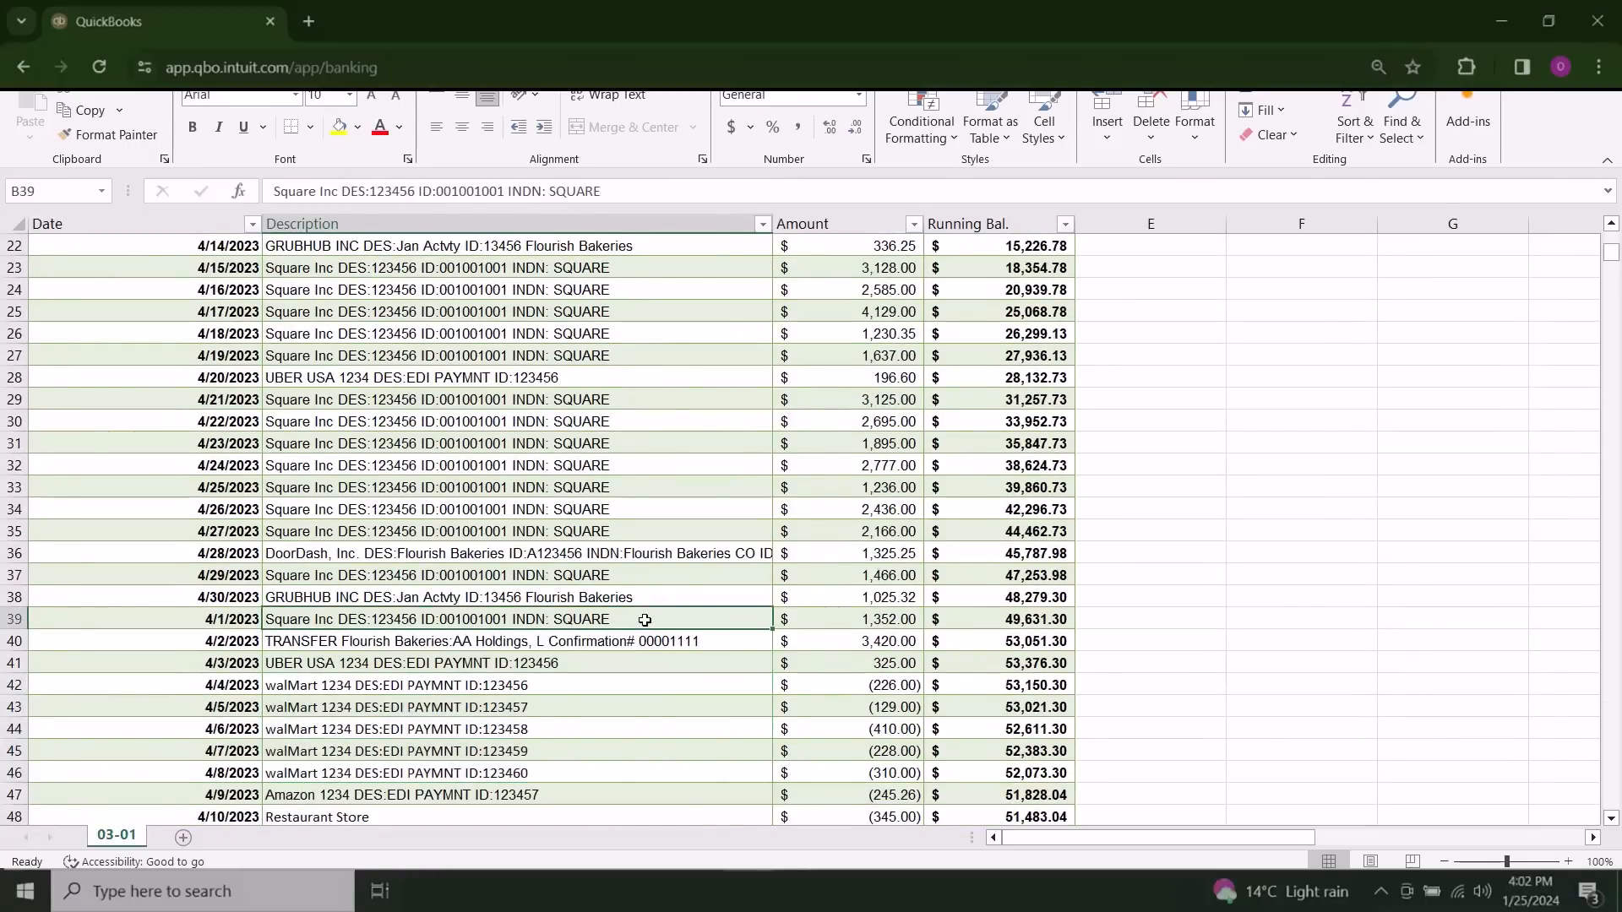
scroll(644, 620, "down", 2)
scroll(645, 620, "up", 5)
scroll(645, 620, "up", 4)
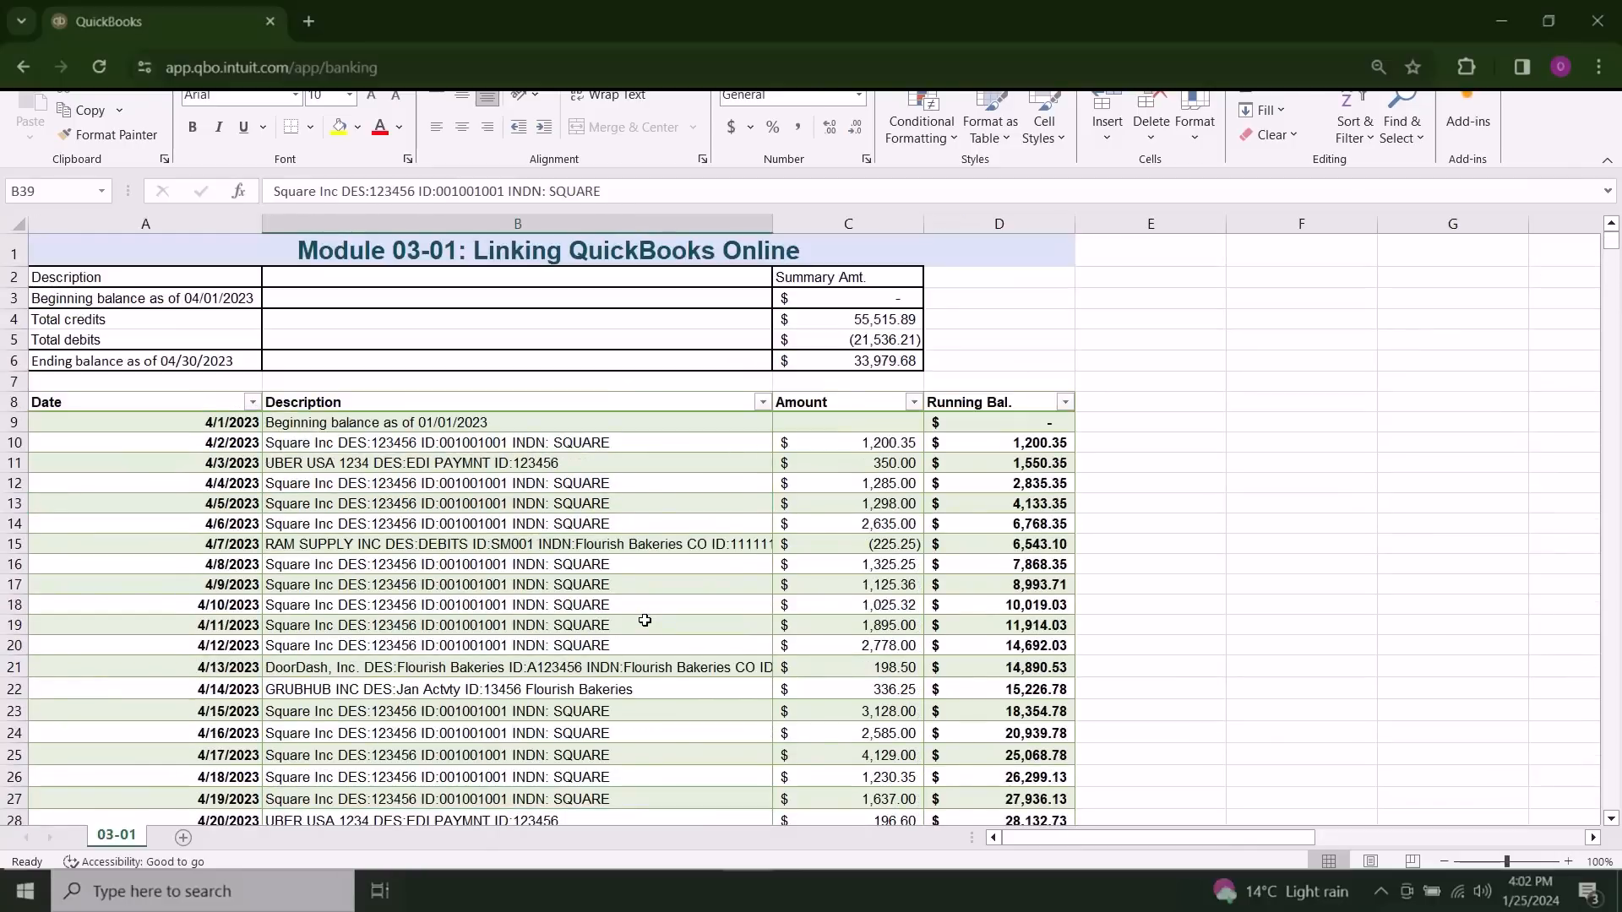
Step: Examine the DoorDash entry in row 21 and look through the rest of the statement's transaction list
scroll(585, 588, "down", 1)
left_click(422, 393)
left_click(428, 616)
scroll(406, 551, "down", 1)
left_click(383, 528)
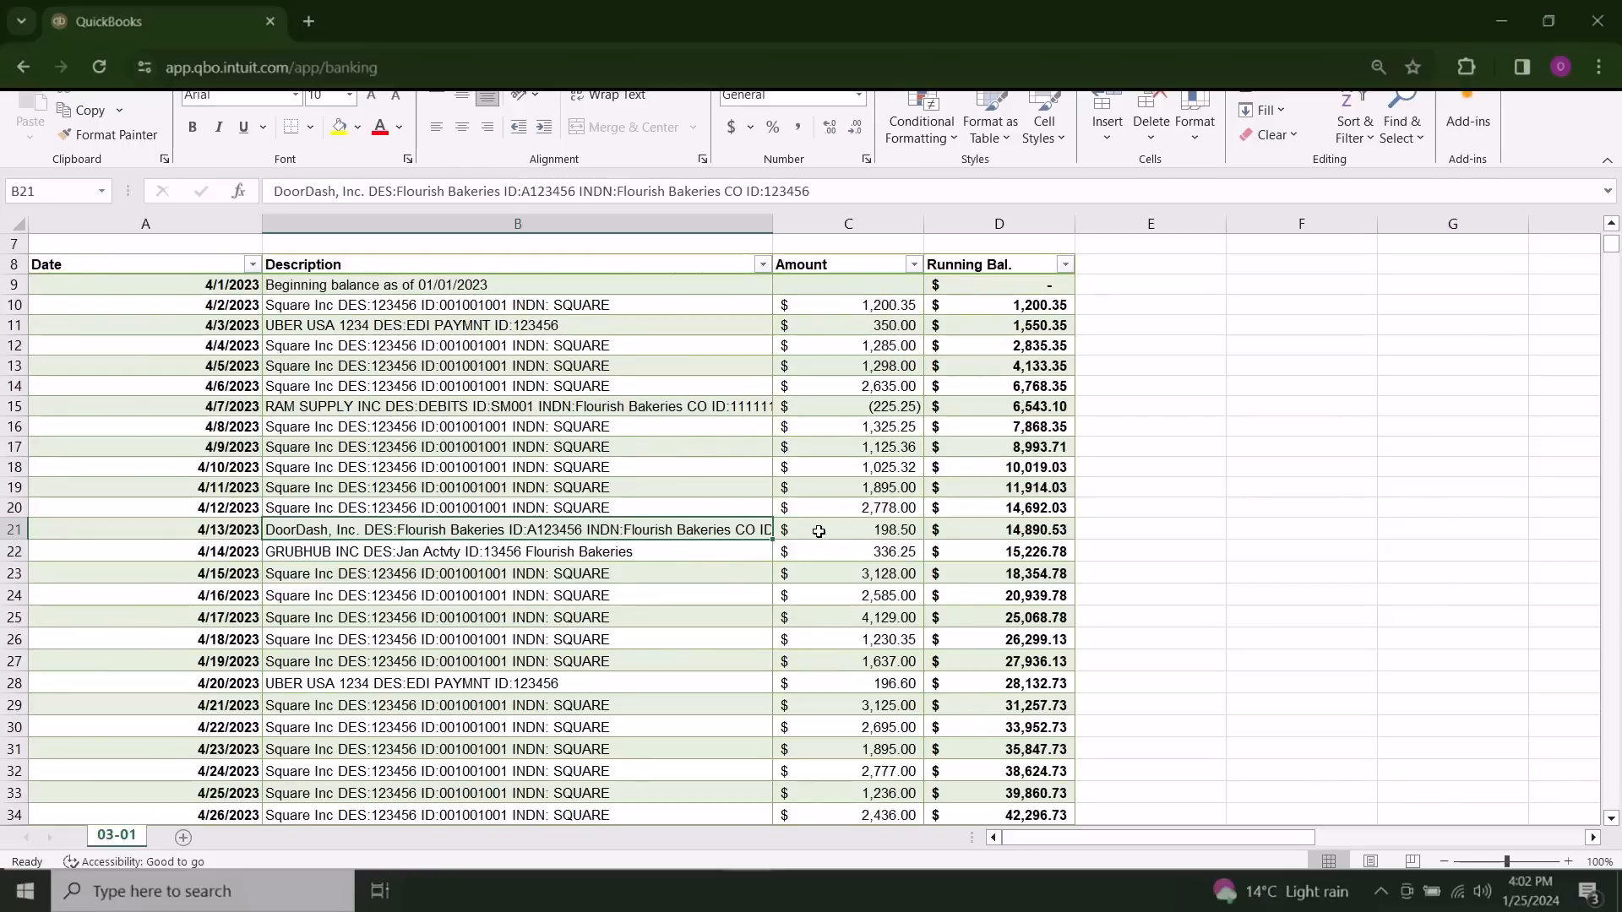
scroll(819, 531, "up", 2)
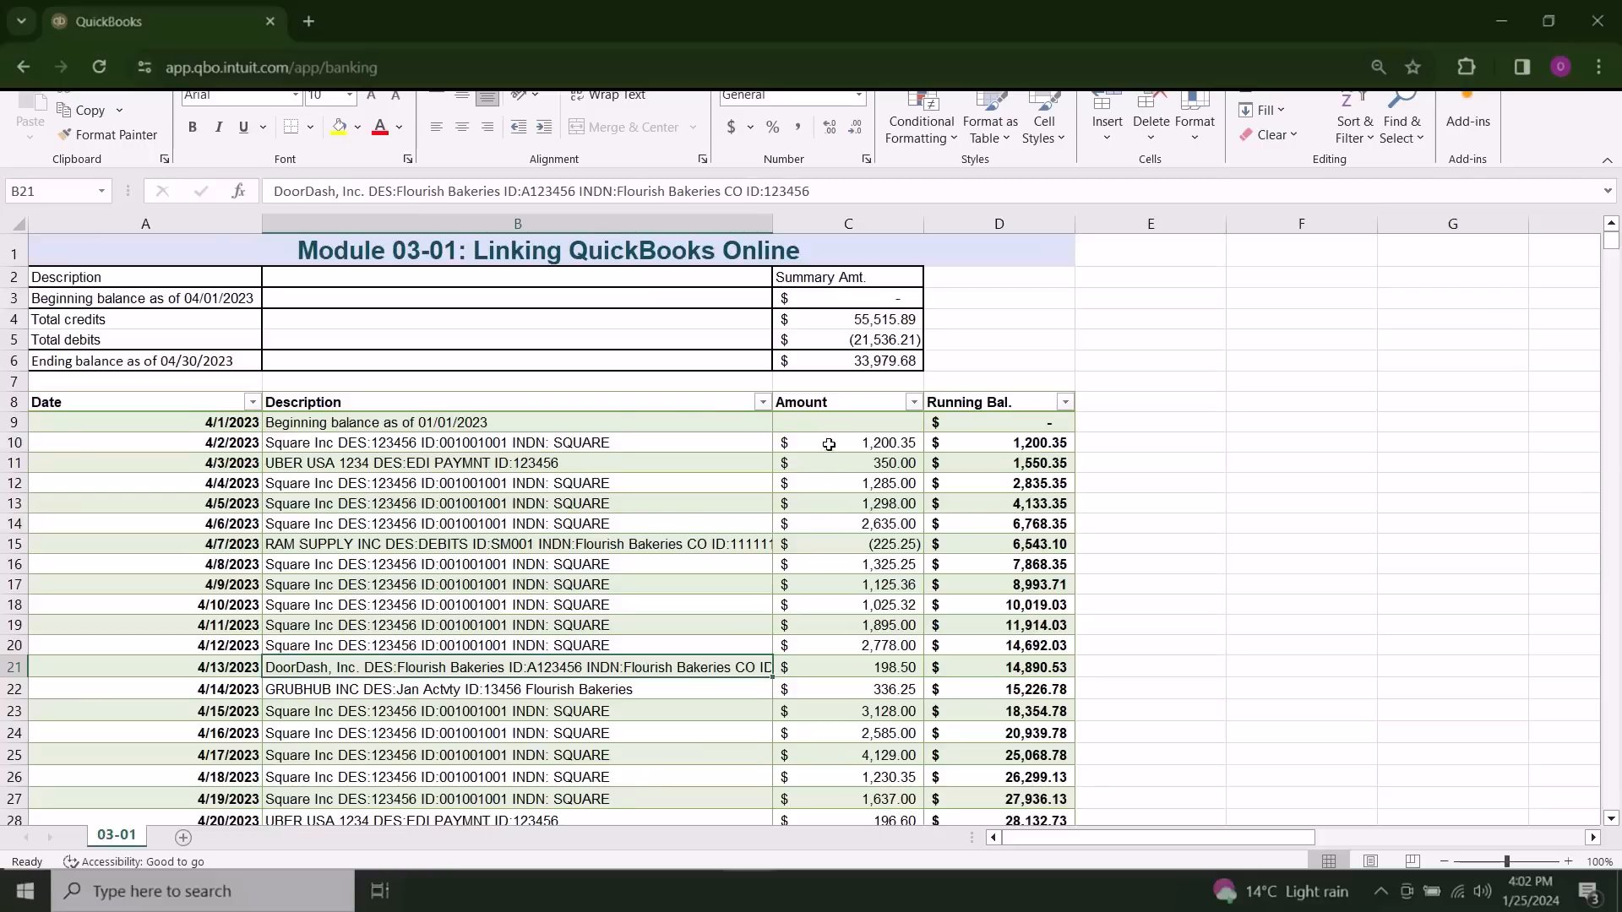
scroll(885, 551, "down", 2)
scroll(884, 551, "down", 5)
scroll(885, 551, "down", 3)
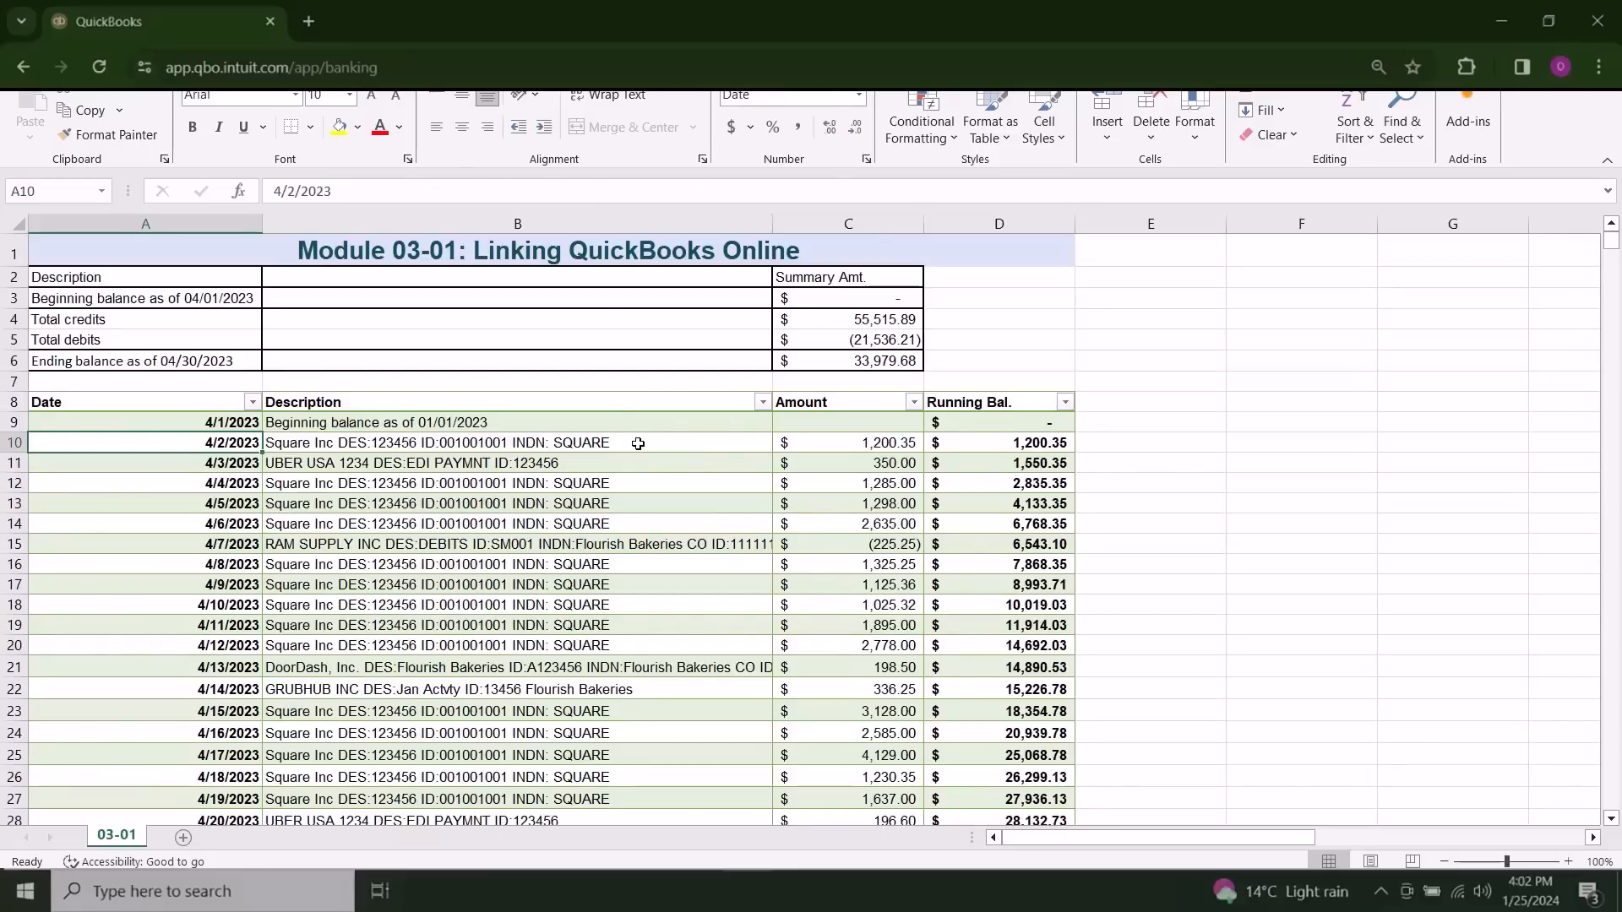
Step: Examine the descriptions and amounts of the Square deposits in rows 10 to 20
left_click(638, 444)
left_click(821, 440)
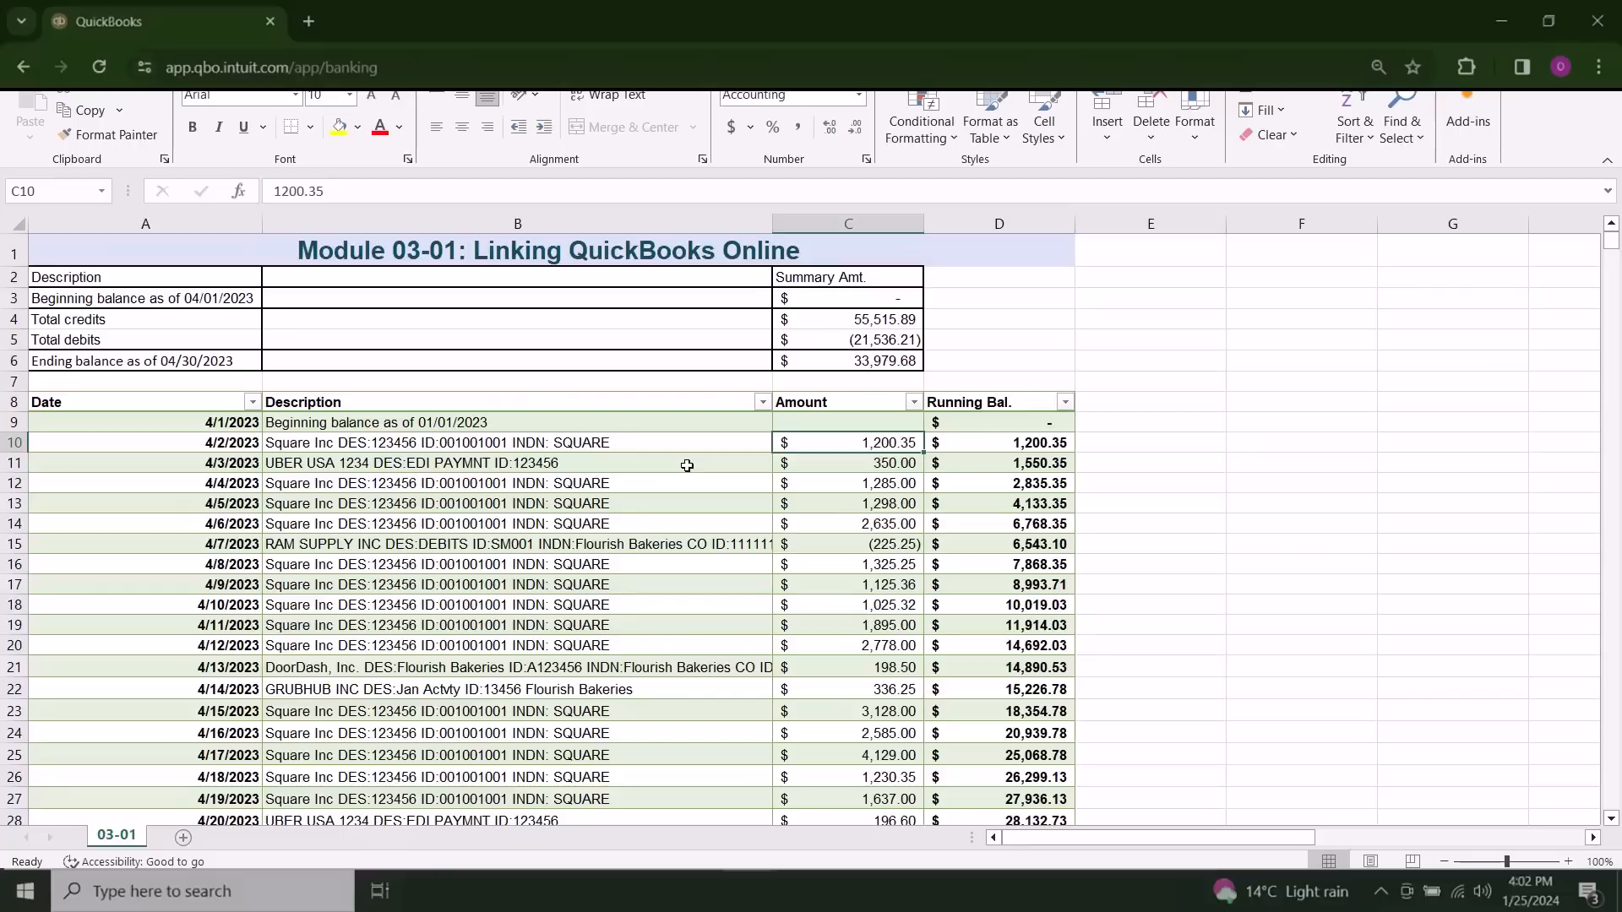
left_click_drag(630, 491, 630, 523)
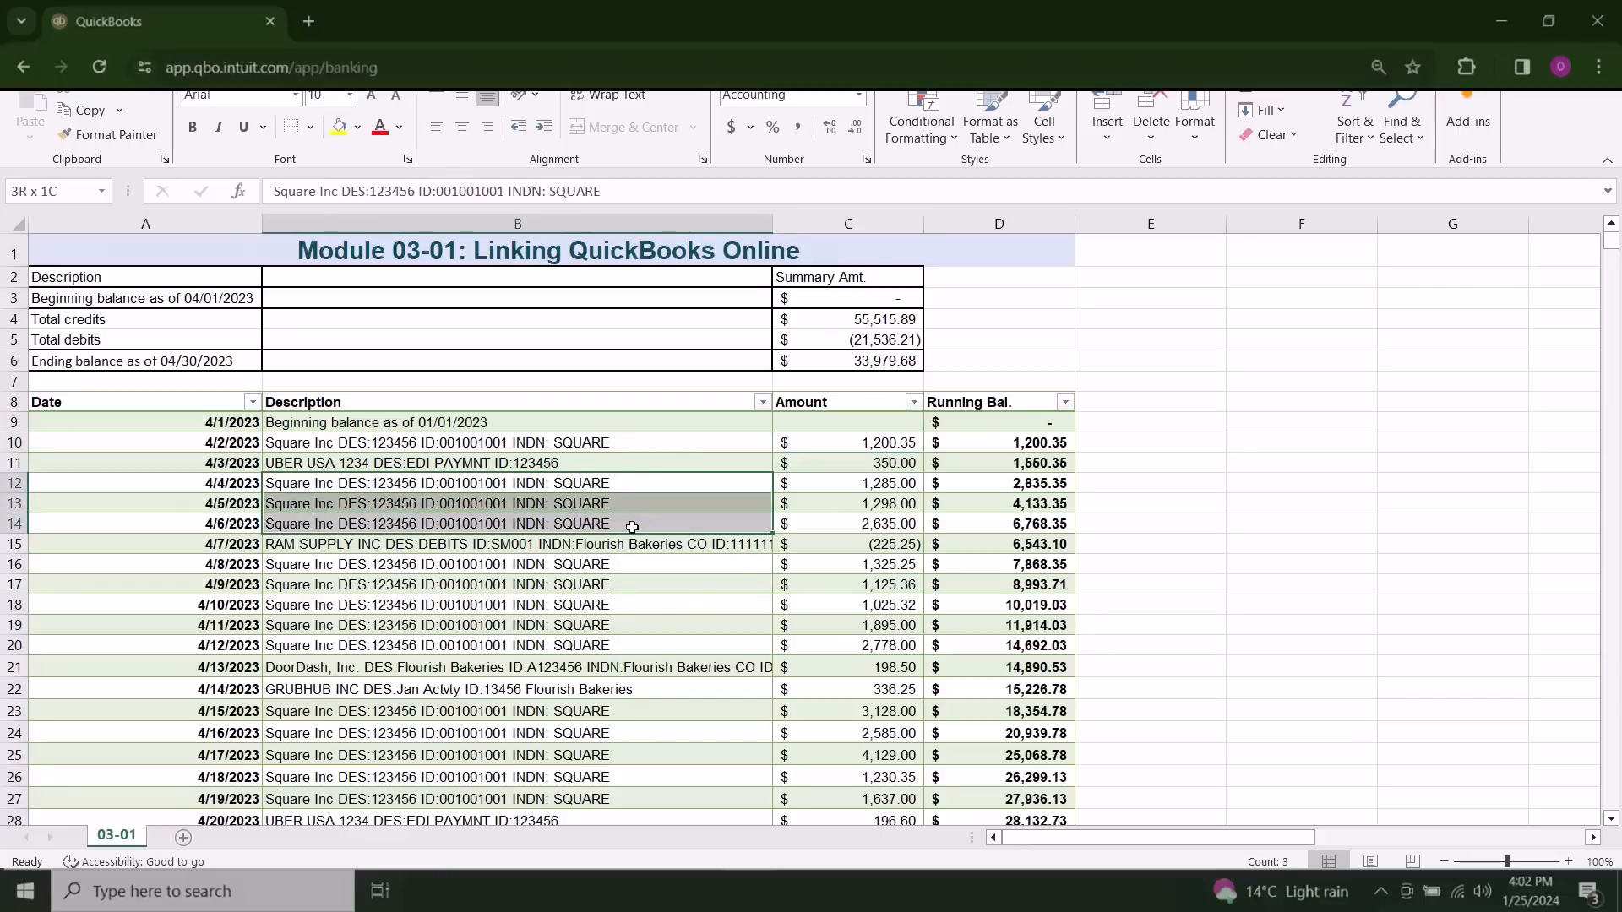
left_click(838, 483)
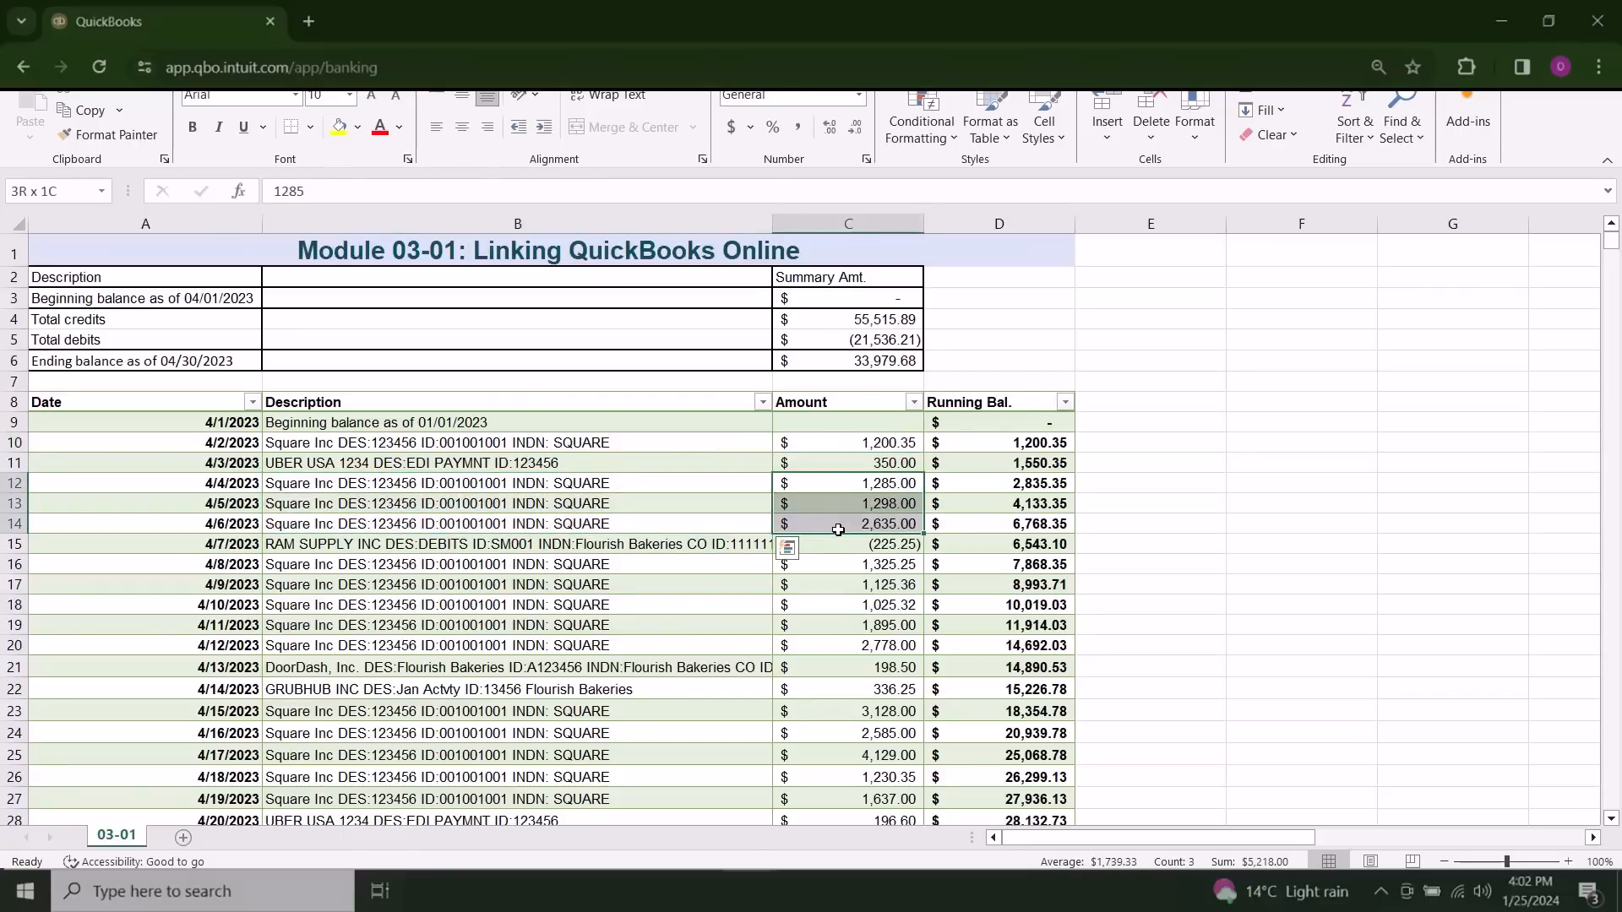
left_click_drag(632, 565, 877, 651)
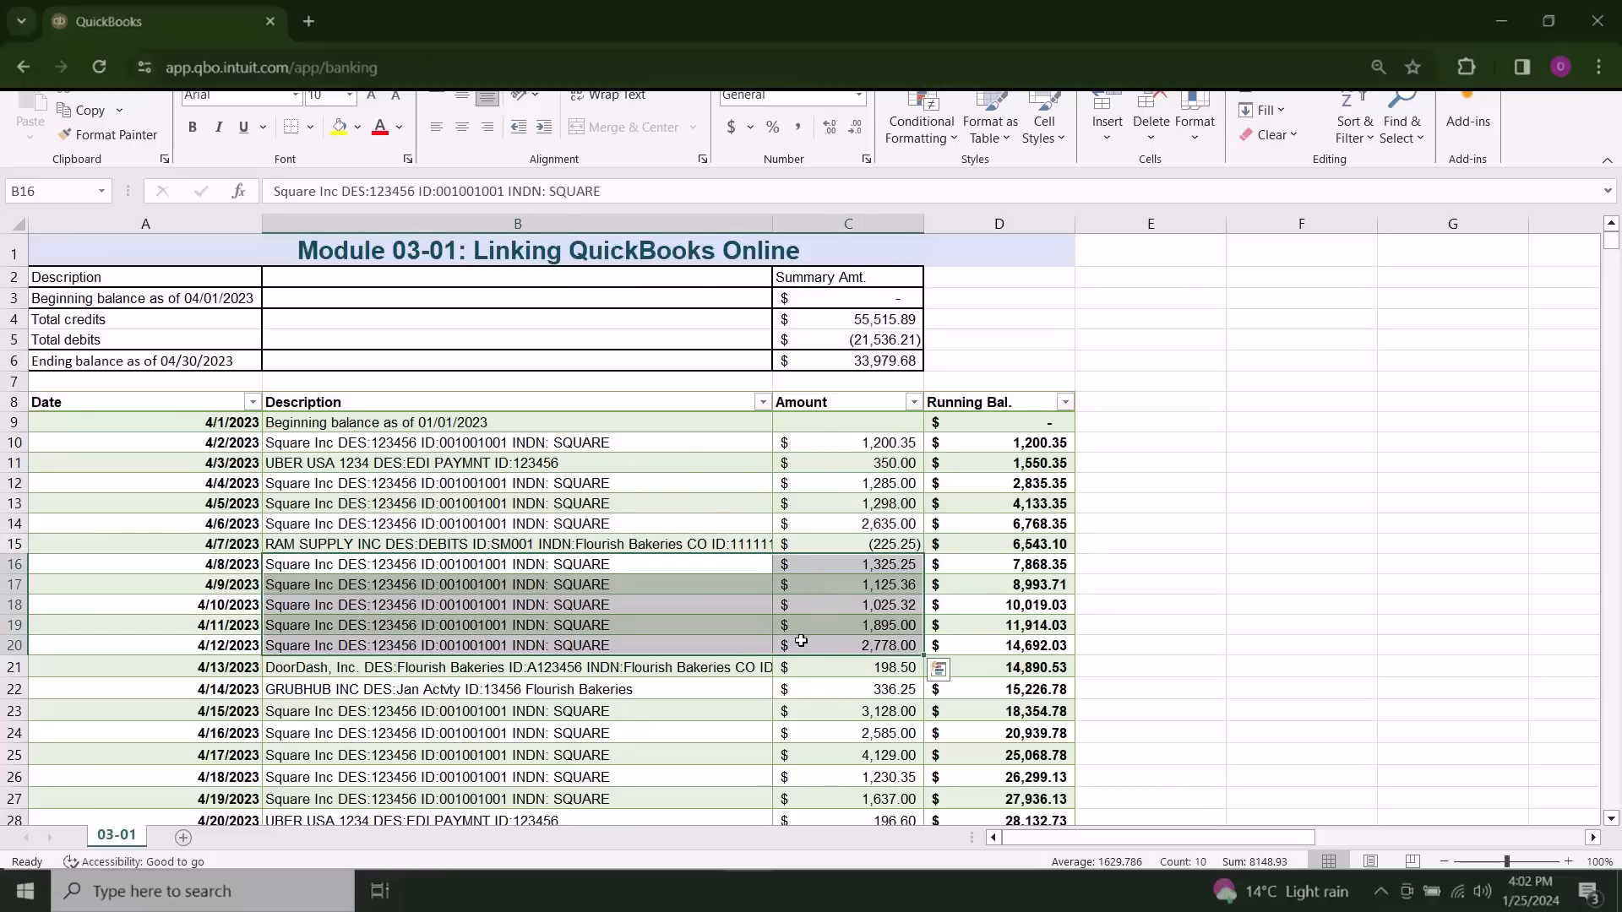
left_click(732, 648)
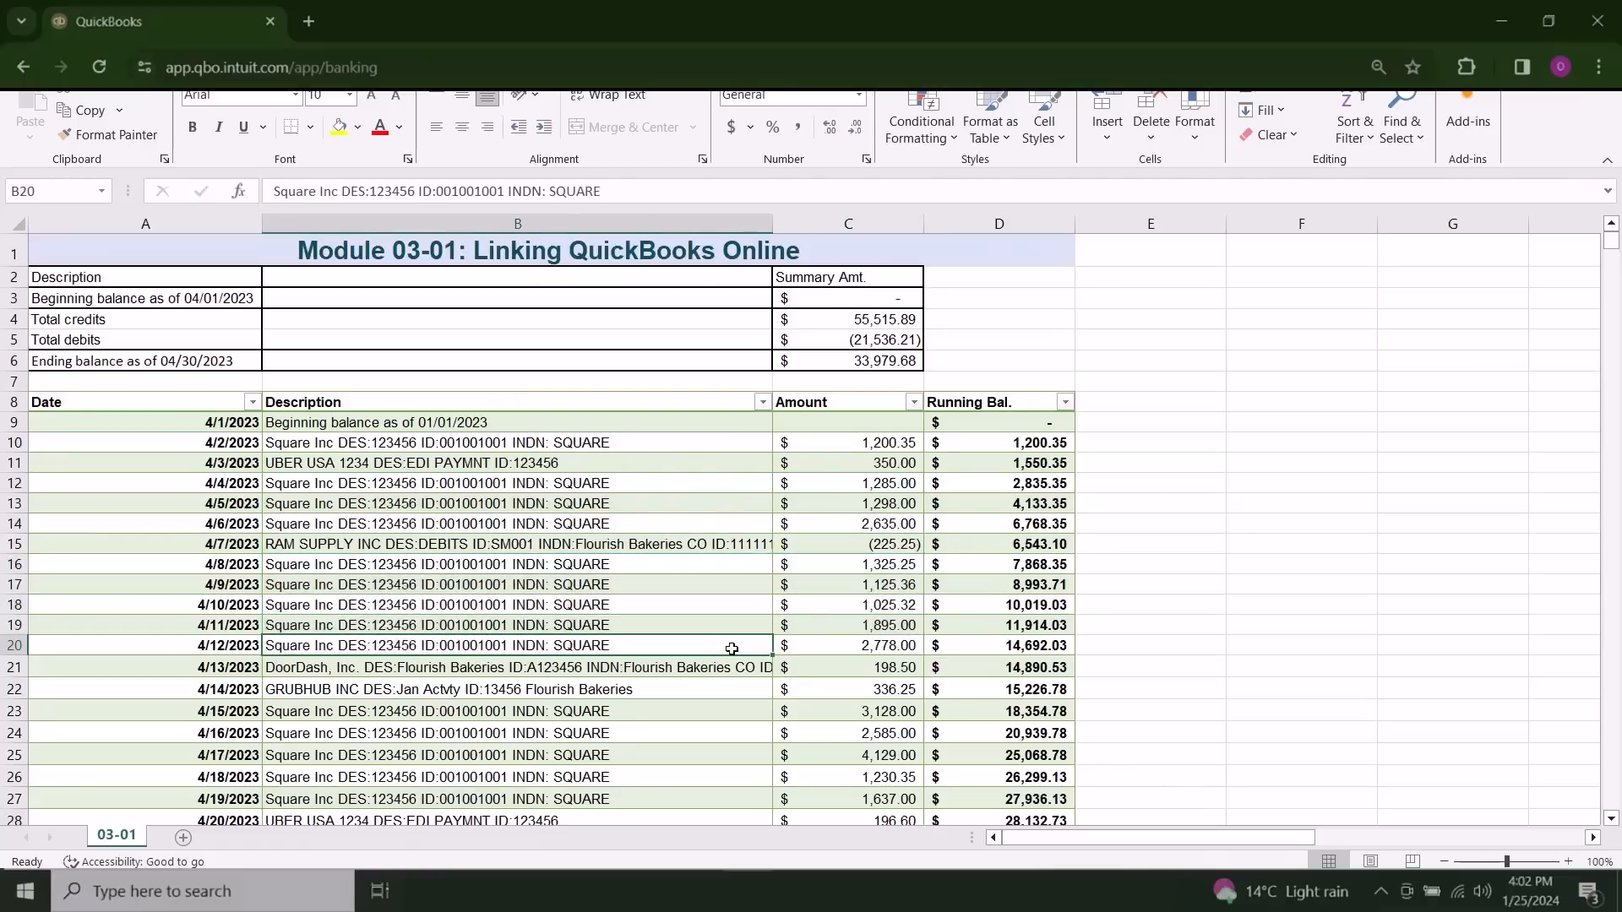
Step: Examine the descriptions and amounts of the Uber deposit in row 11 and the DoorDash deposit in row 21
scroll(750, 617, "down", 3)
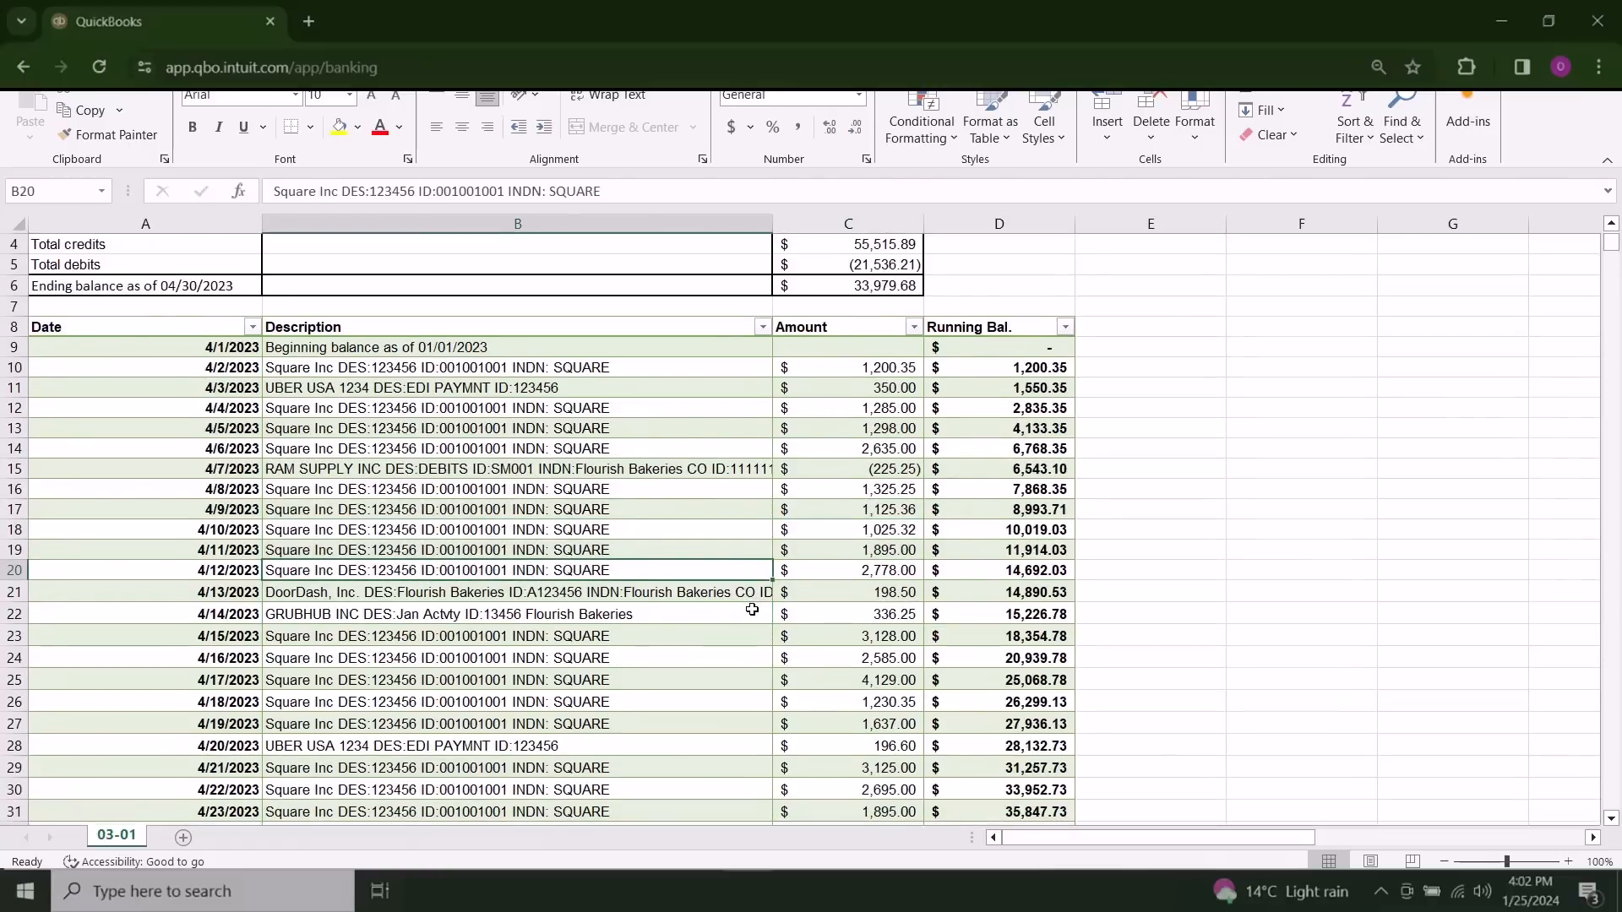
scroll(736, 604, "up", 1)
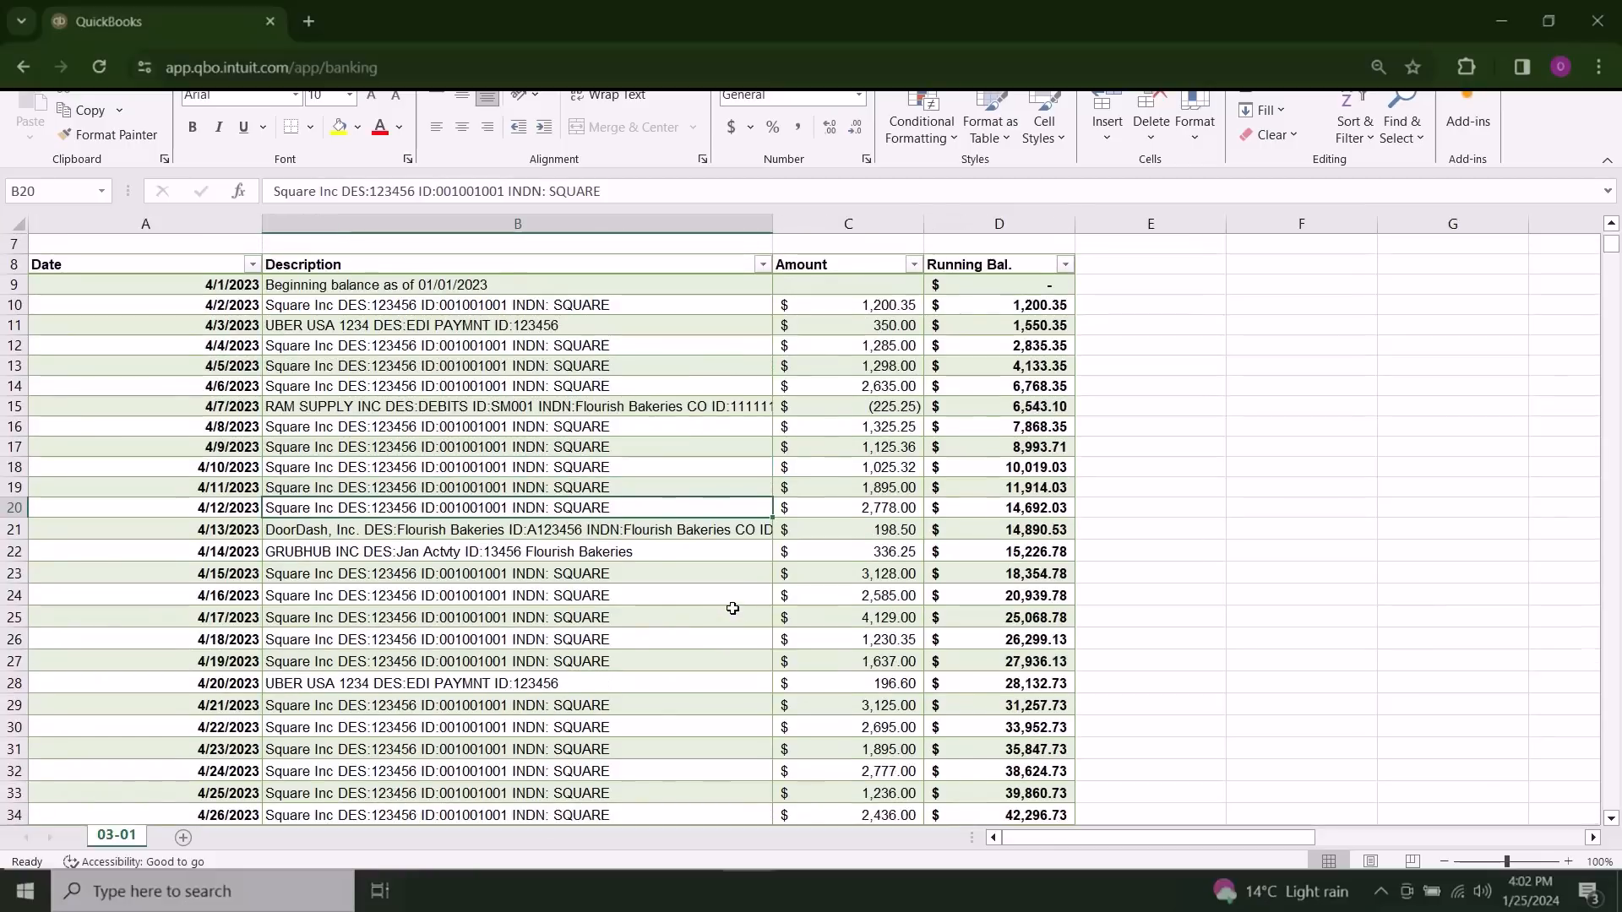
left_click_drag(591, 324, 853, 325)
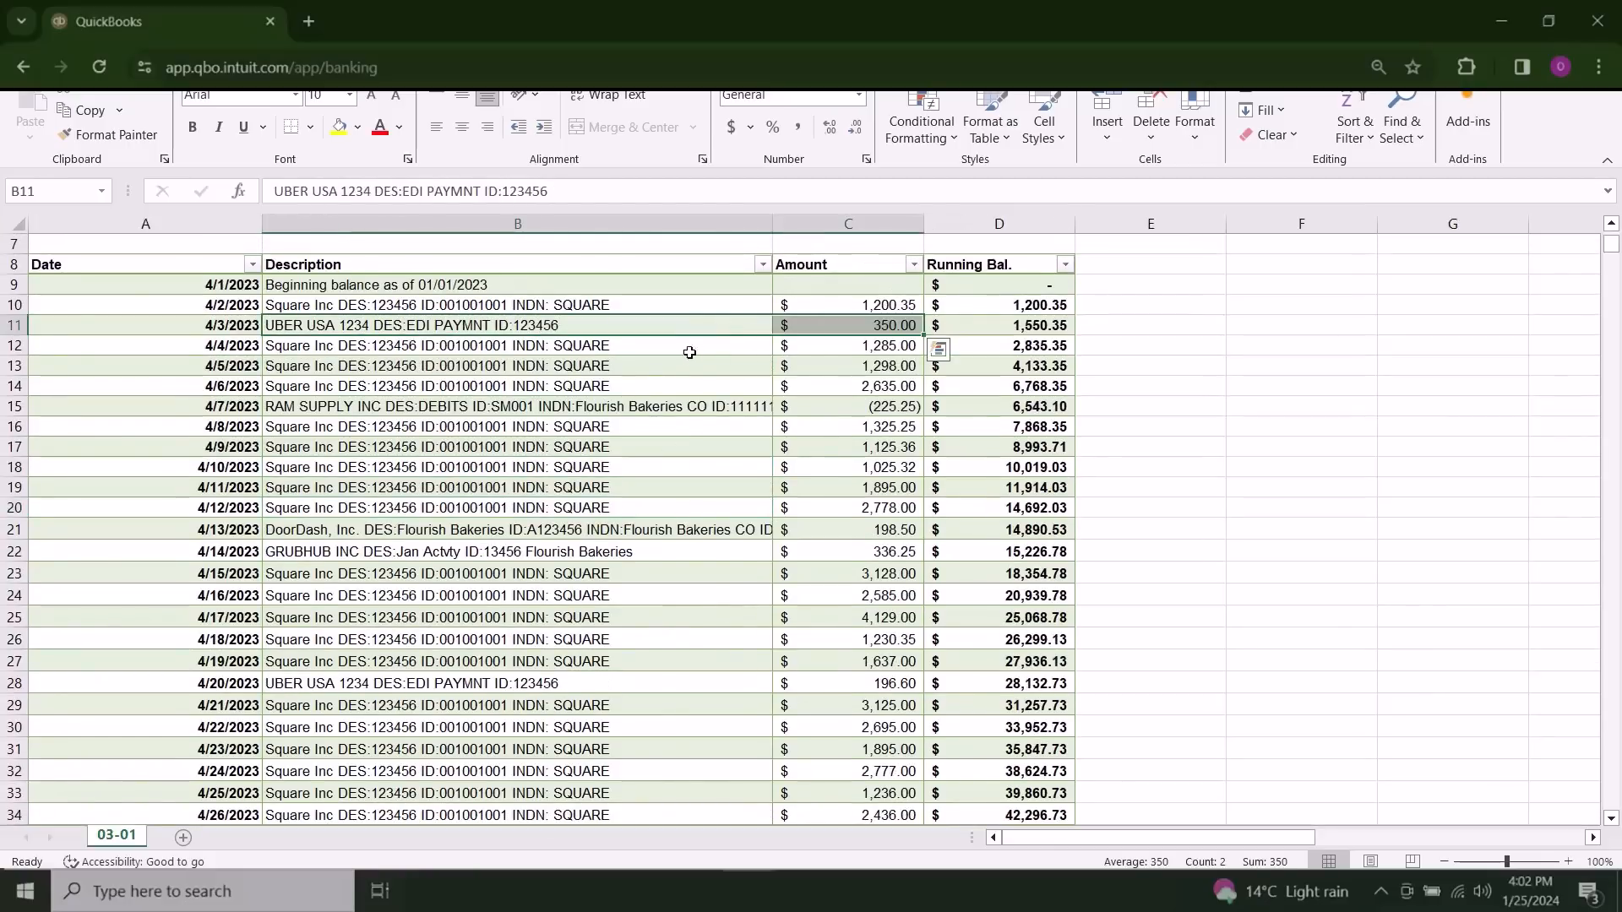
left_click_drag(567, 534, 837, 530)
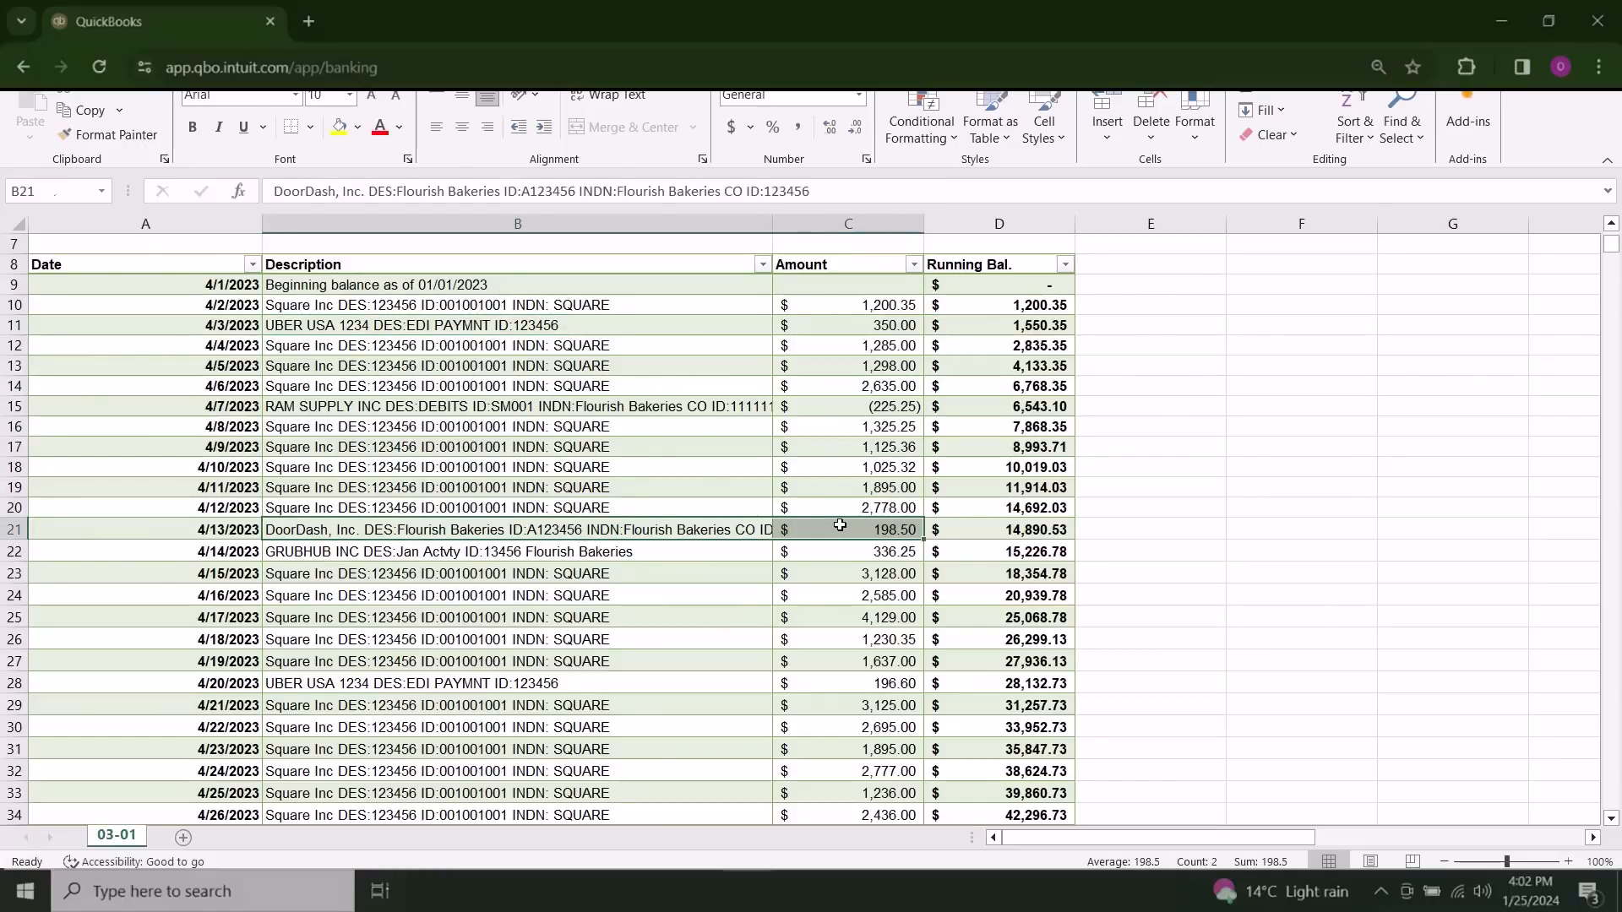
left_click(712, 575)
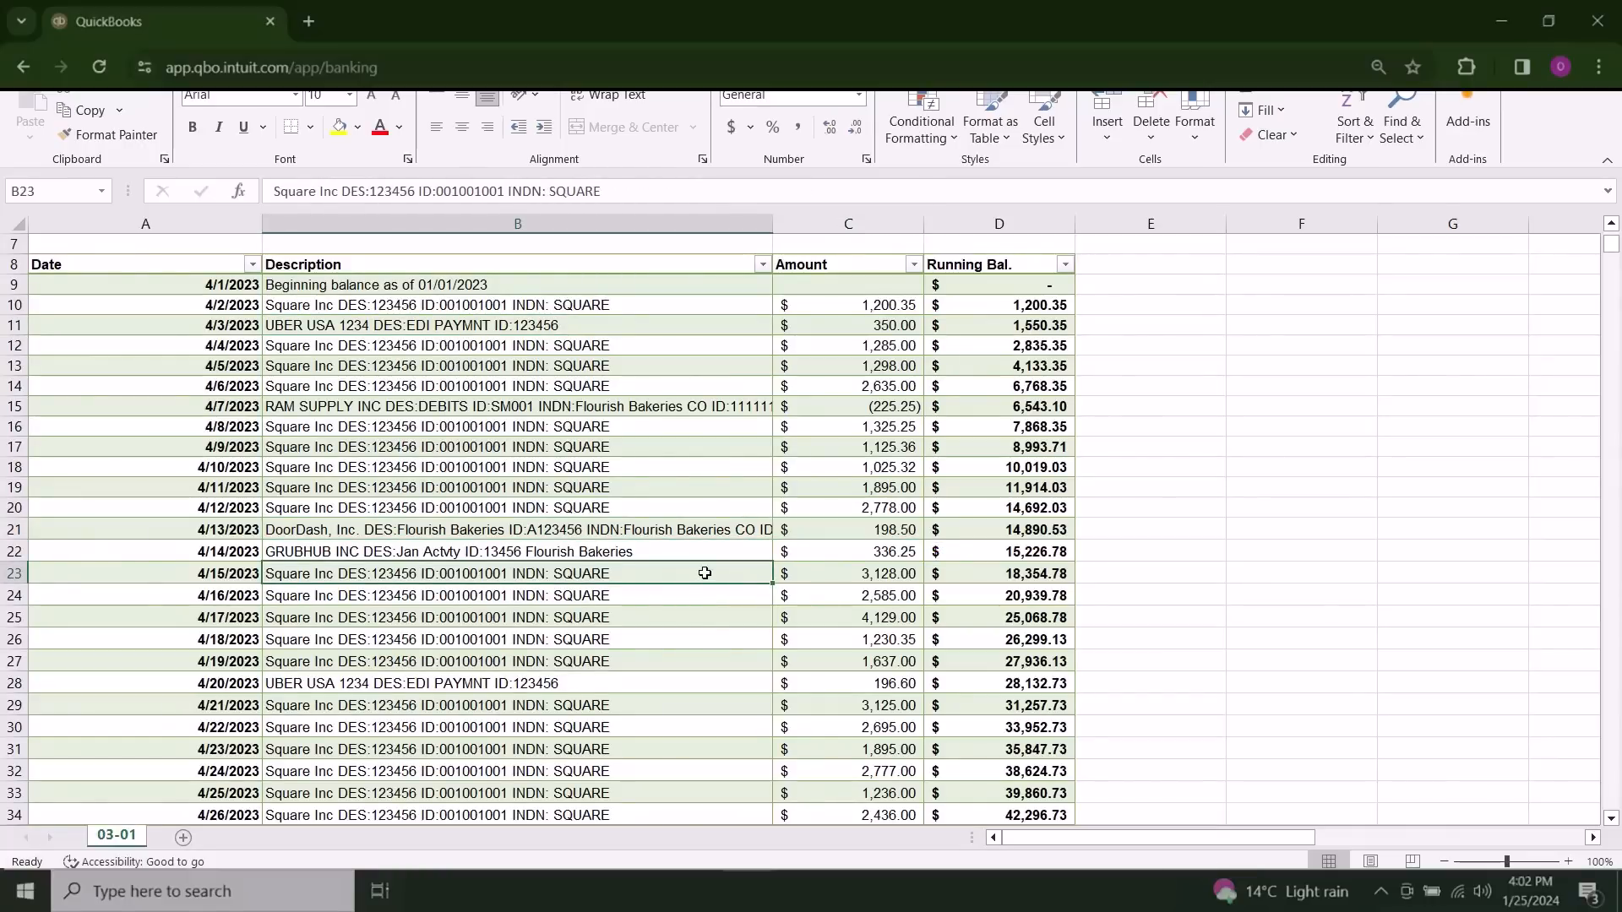
Step: Examine the walMart payments in rows 43 to 46 and the Restaurant Store payment in row 48
scroll(705, 573, "down", 5)
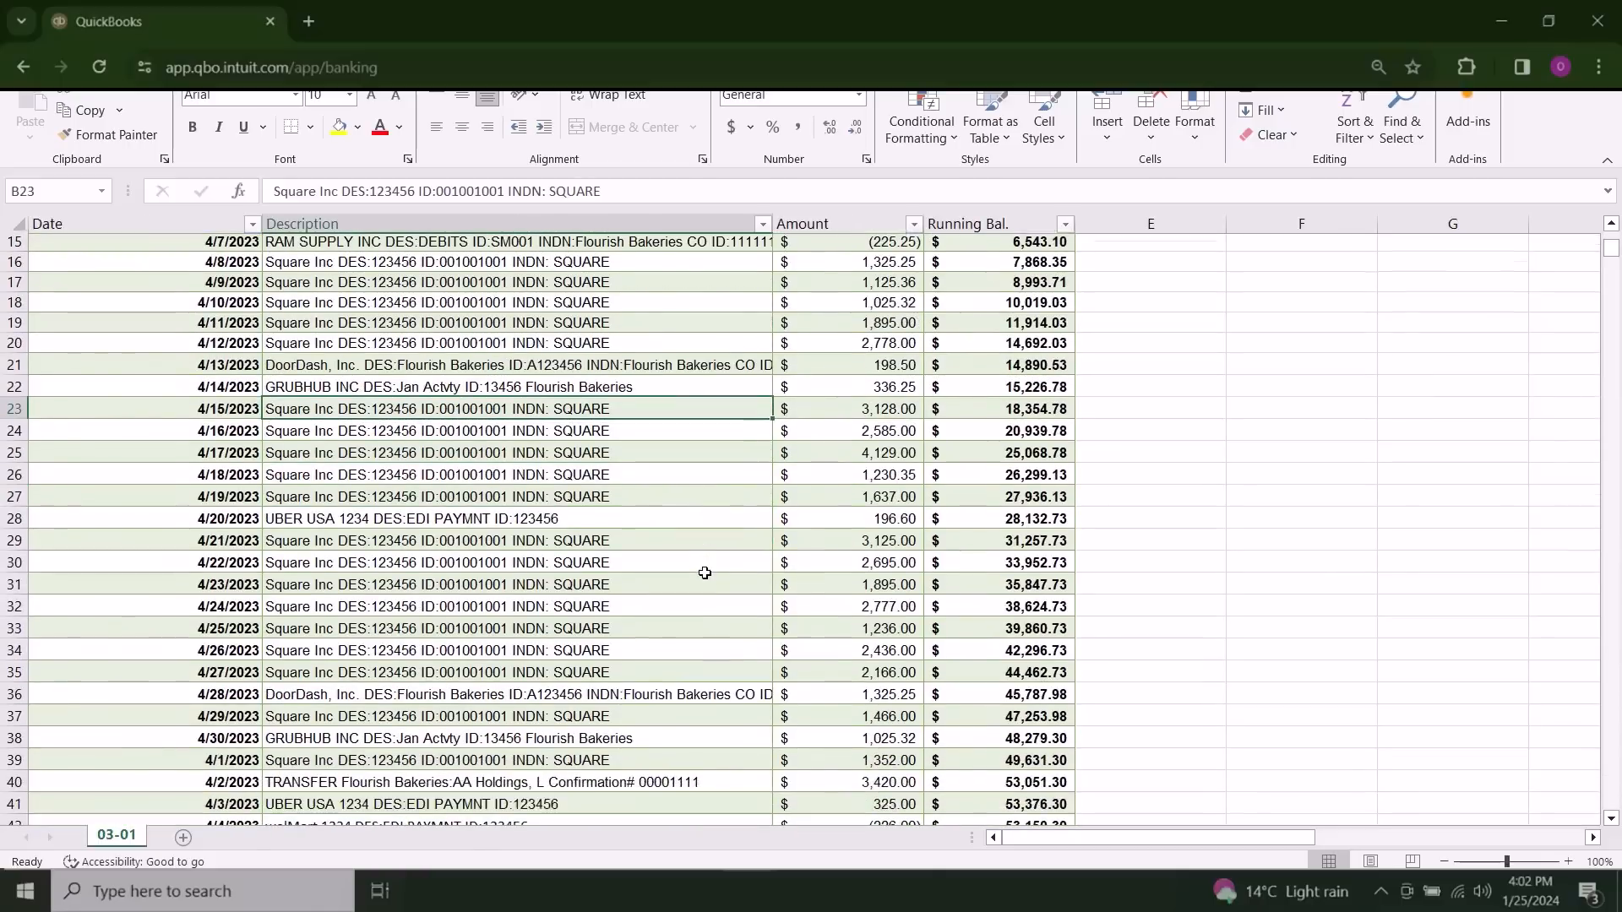
scroll(705, 573, "down", 2)
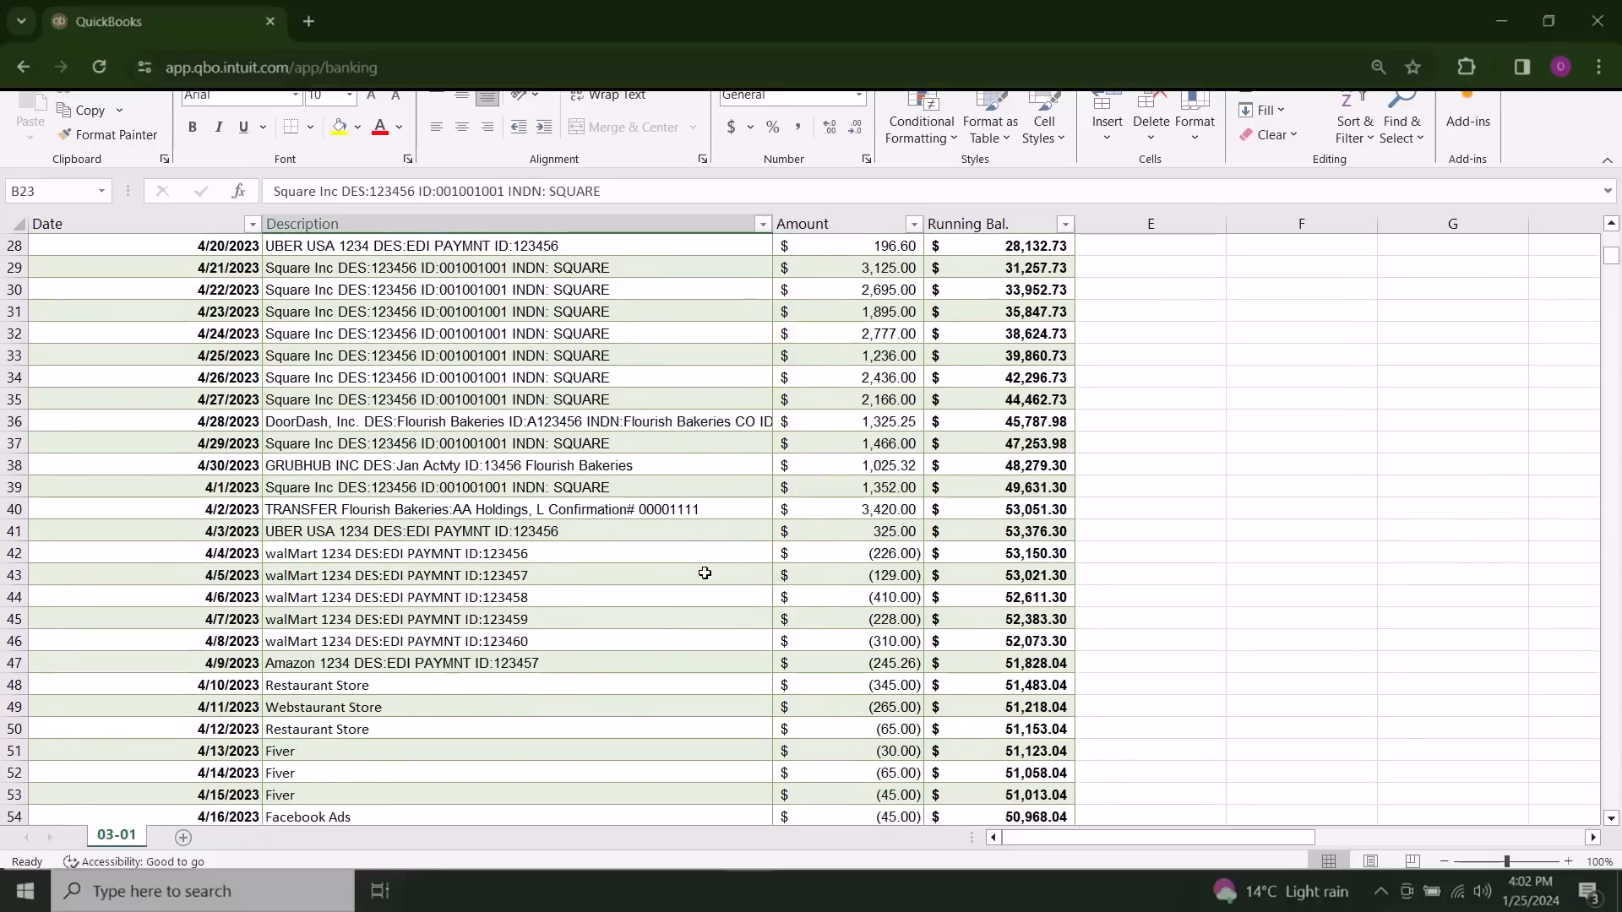
scroll(705, 573, "down", 1)
left_click_drag(578, 614, 778, 623)
left_click_drag(461, 507, 870, 575)
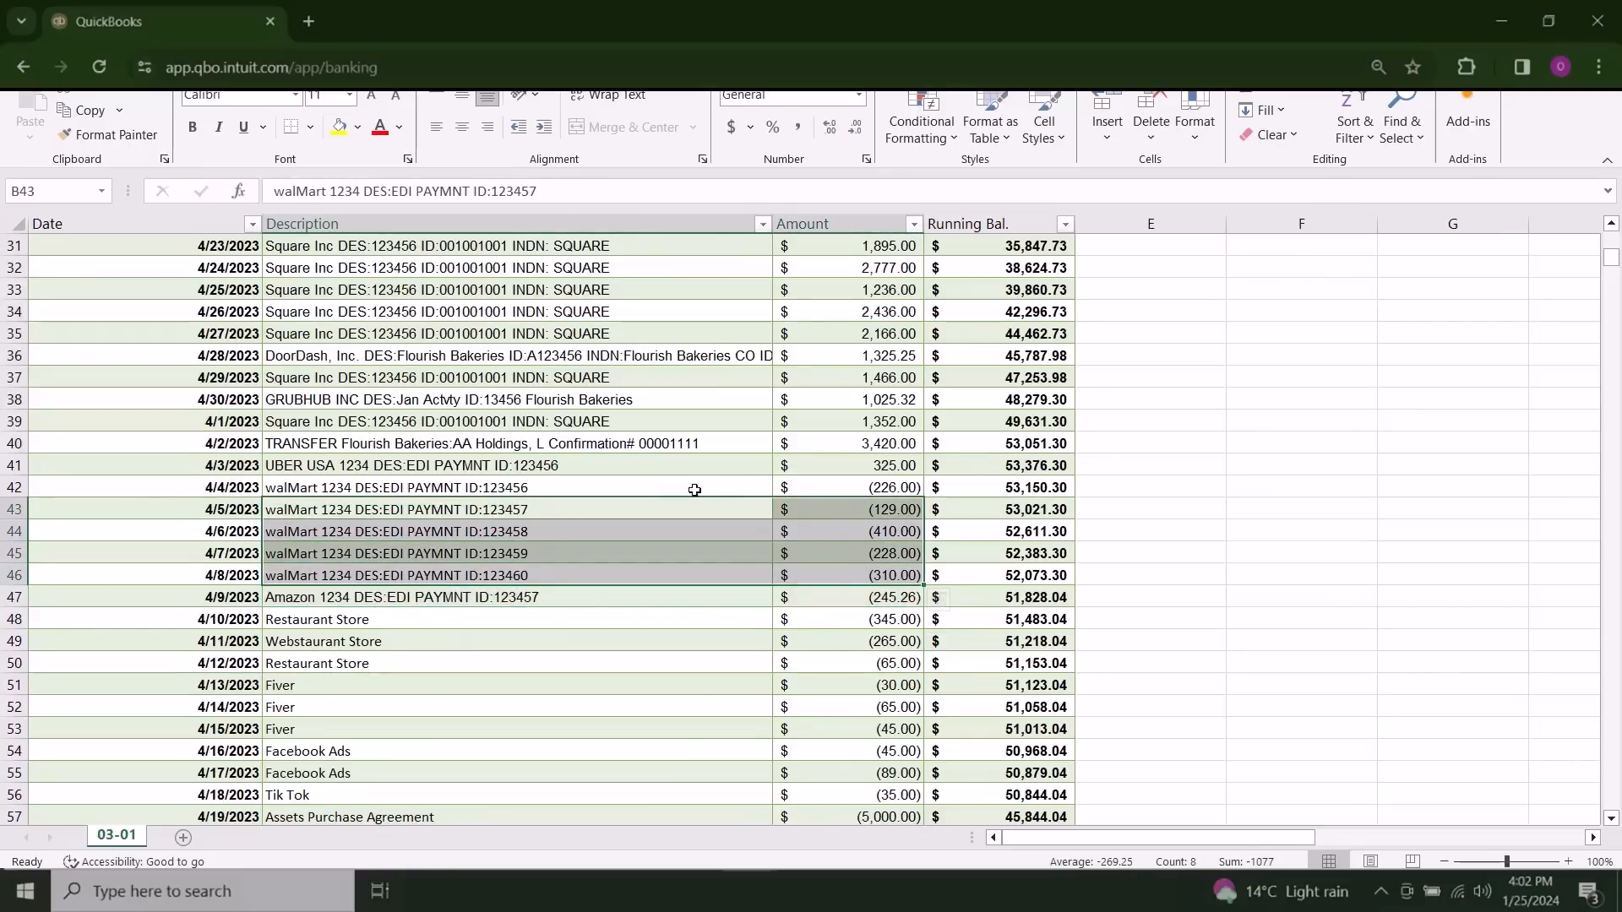
left_click(694, 627)
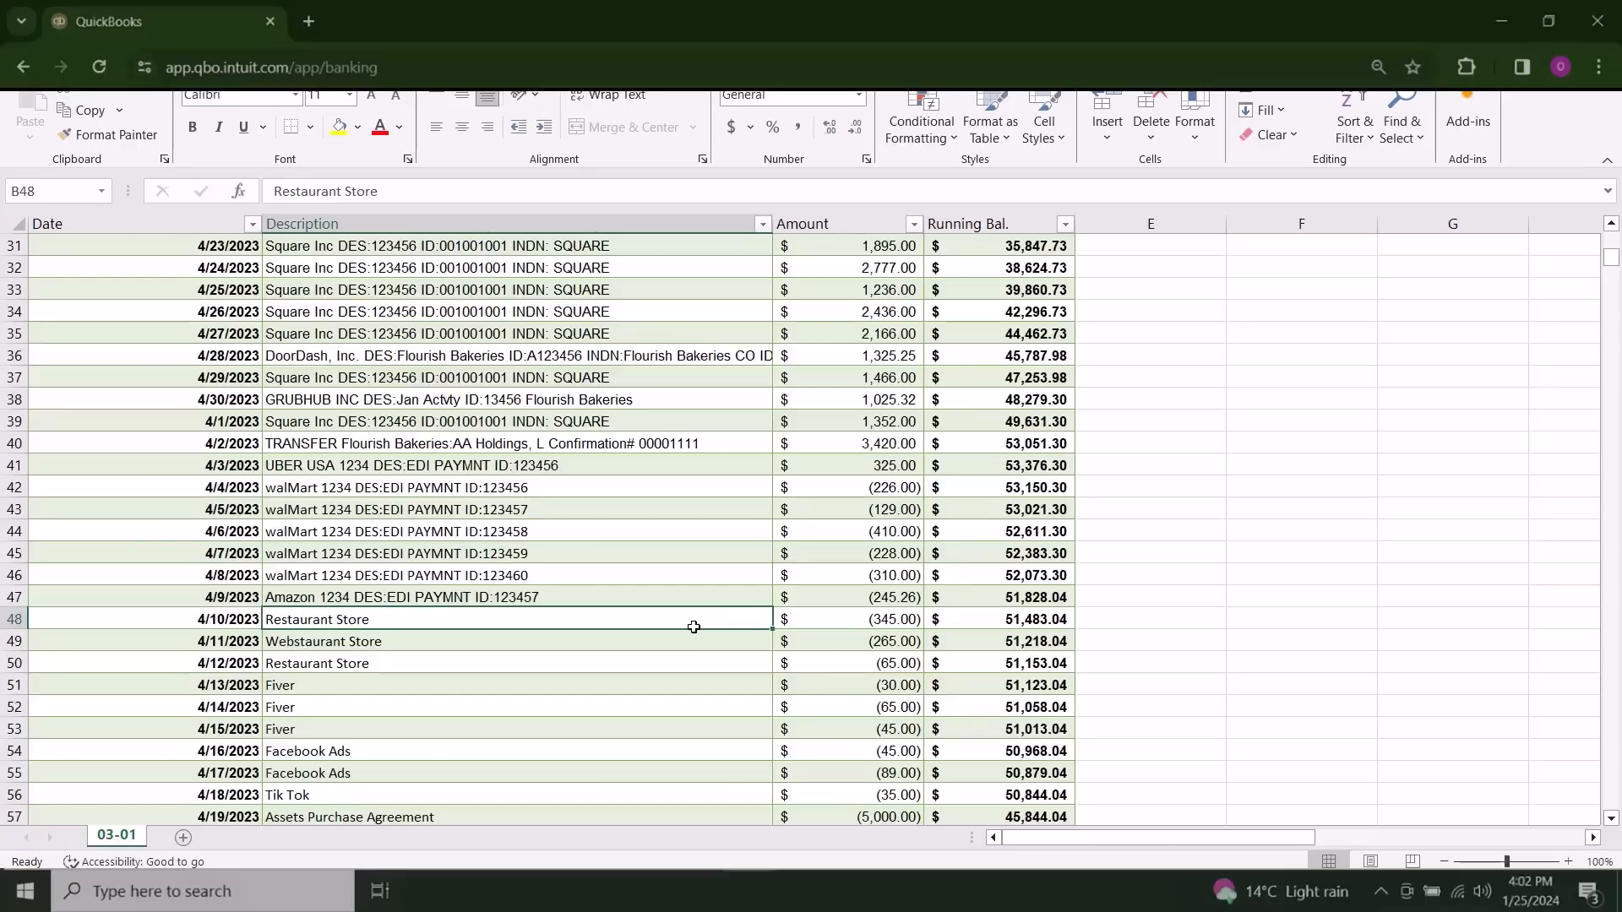
Step: Review the remaining expense entries, including advertising, payroll, RAM Supply, Cisco and the transfers
scroll(693, 627, "down", 3)
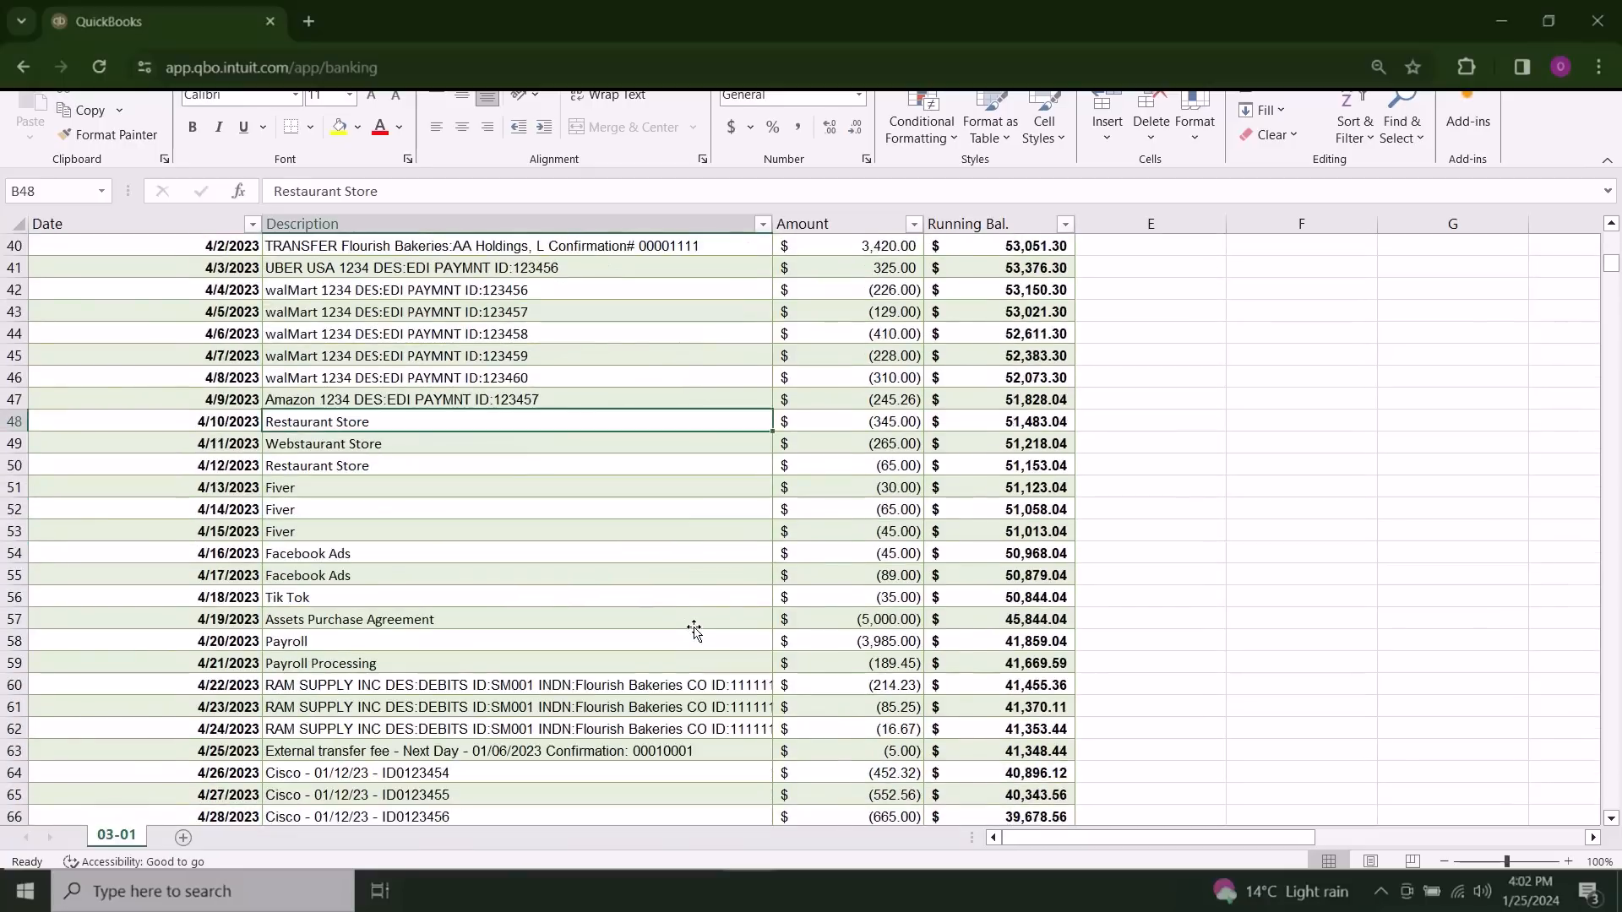
scroll(693, 630, "down", 2)
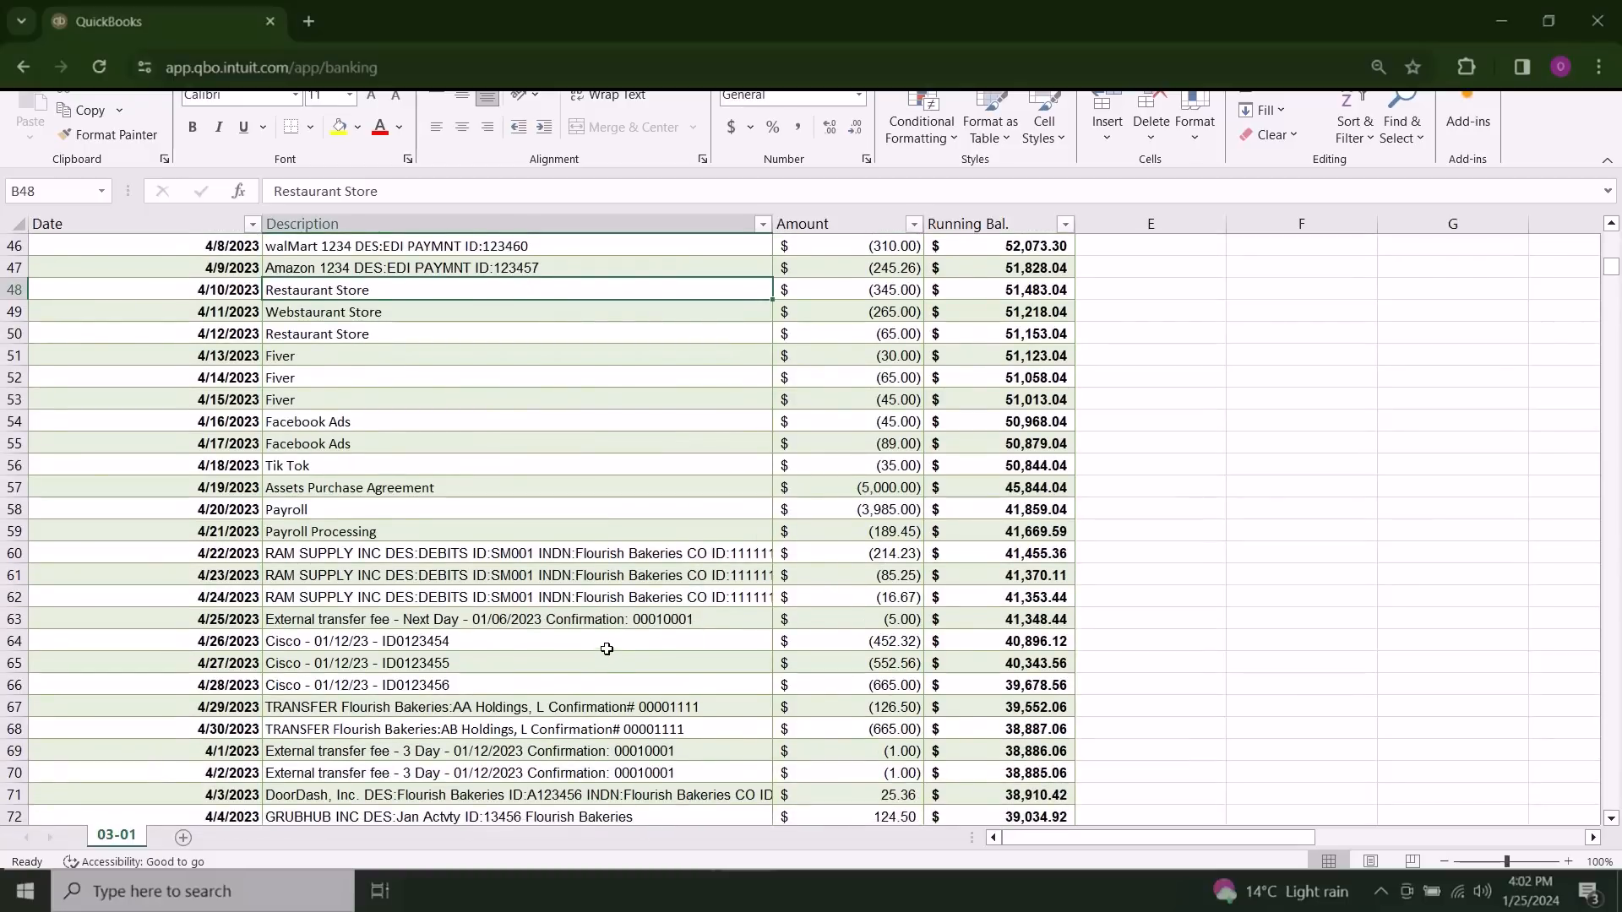
scroll(599, 651, "down", 1)
left_click(498, 642)
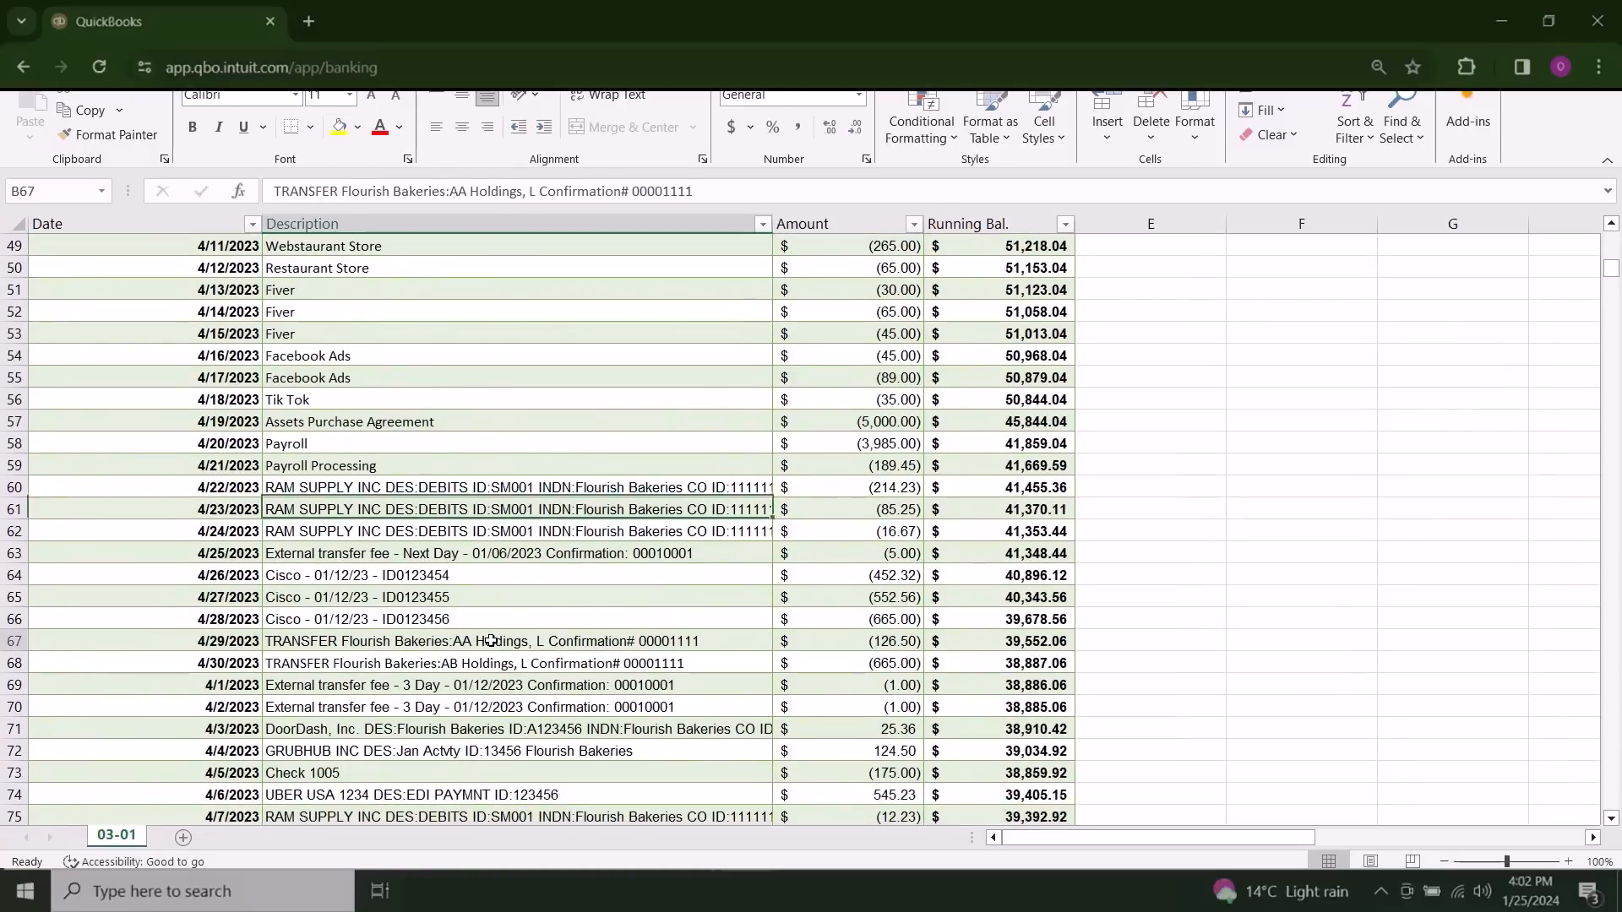
left_click(598, 580)
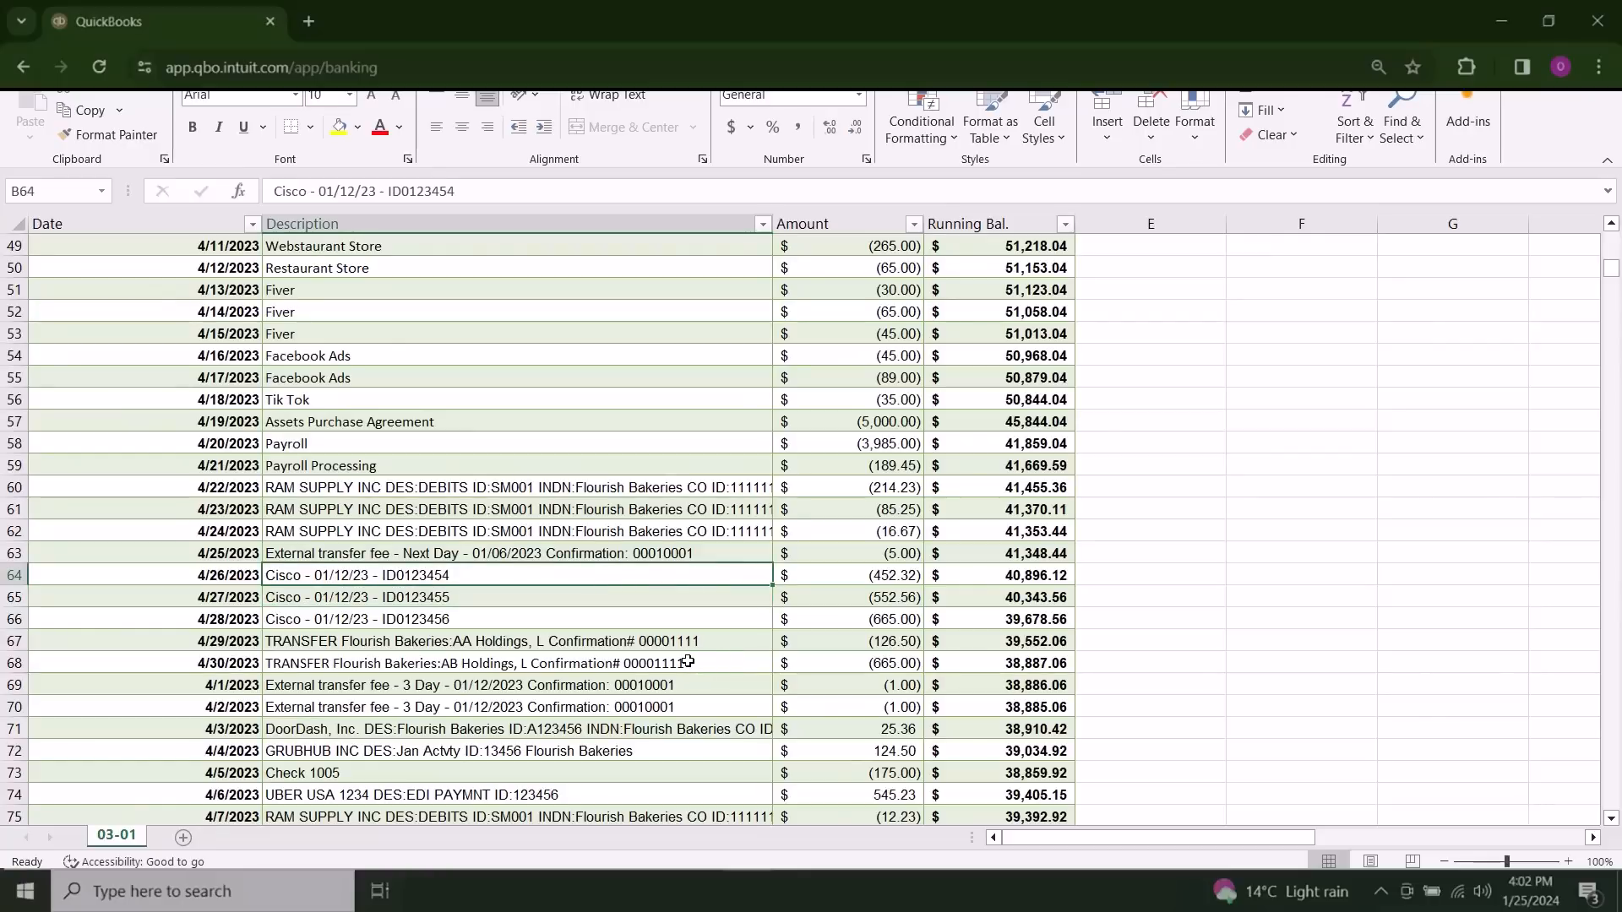
scroll(688, 662, "down", 1)
scroll(687, 661, "up", 8)
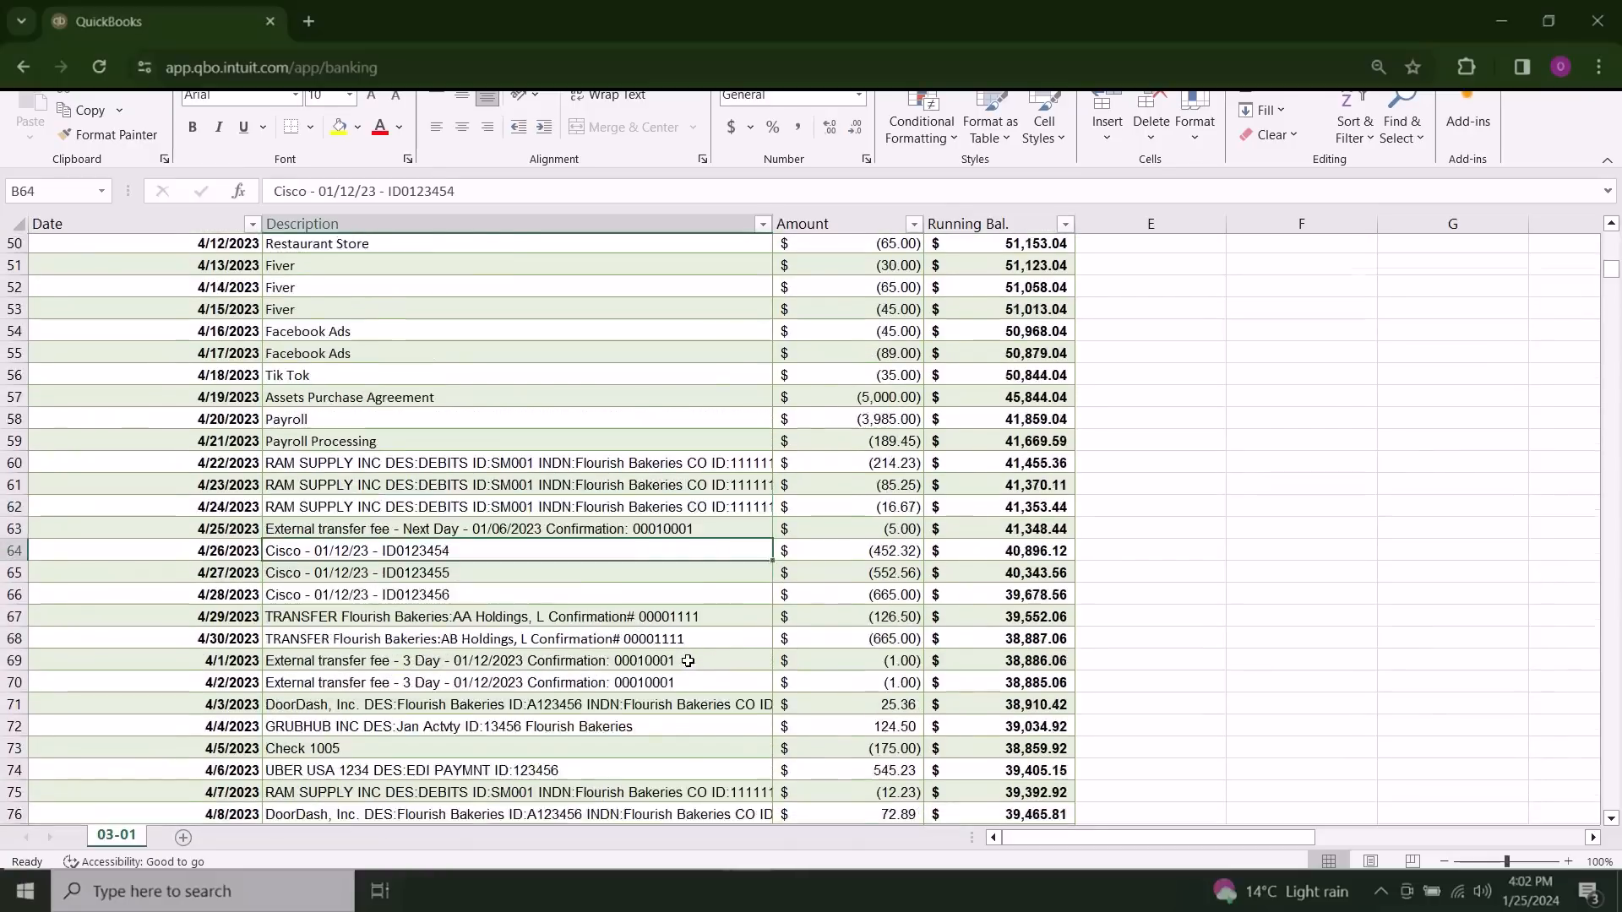
Step: Examine the statement summary's beginning and ending balances, total credits and total debits
scroll(688, 662, "up", 9)
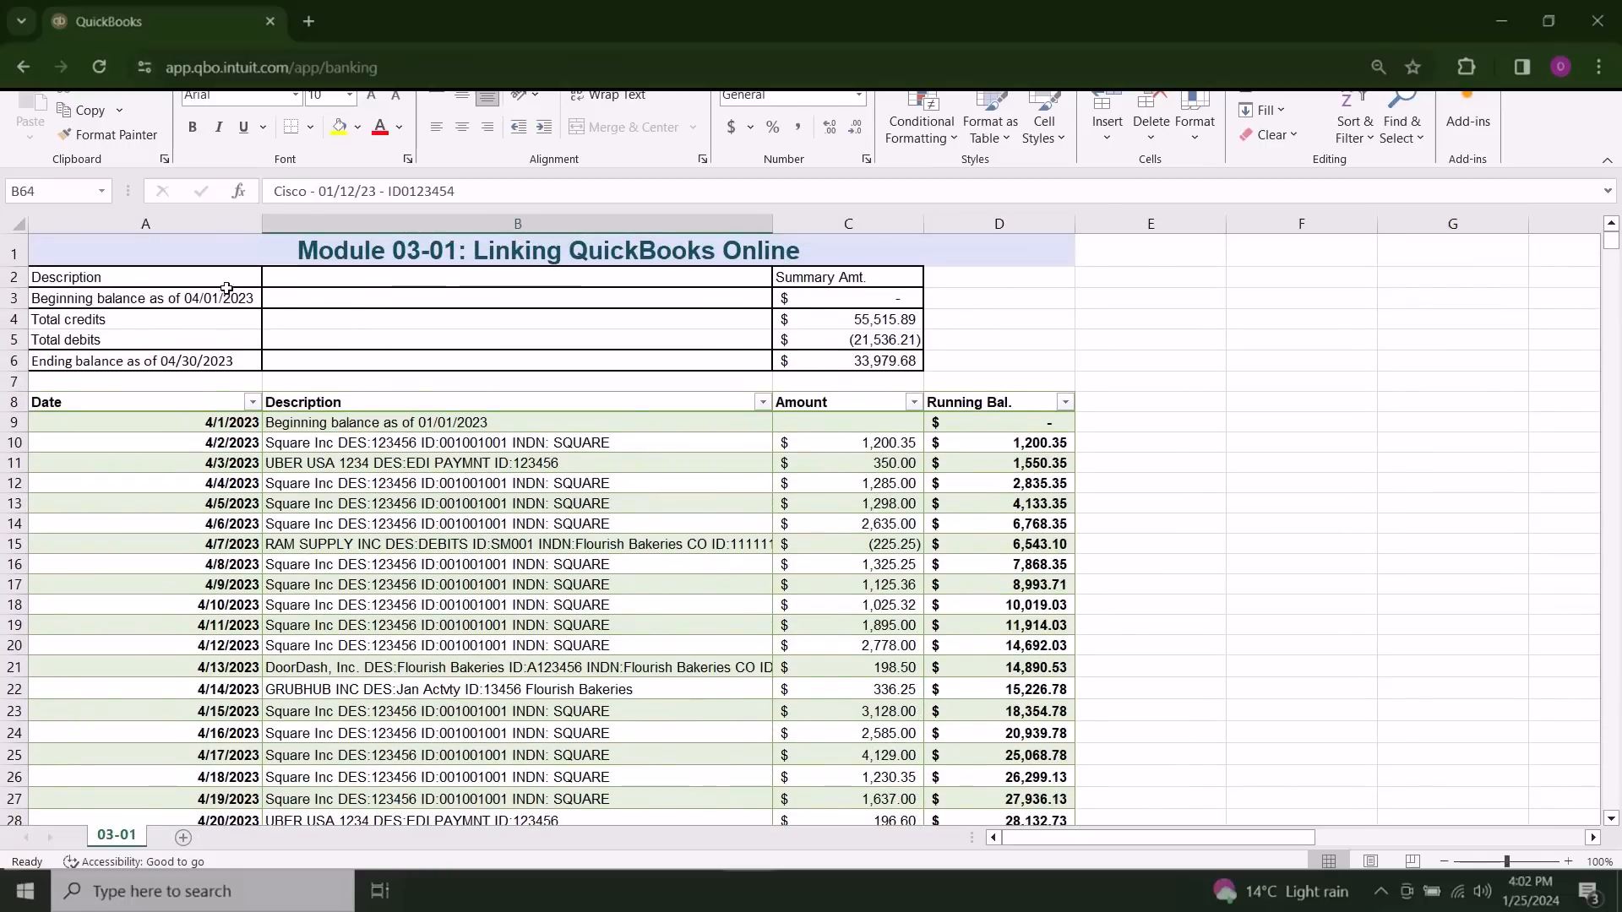
left_click(203, 276)
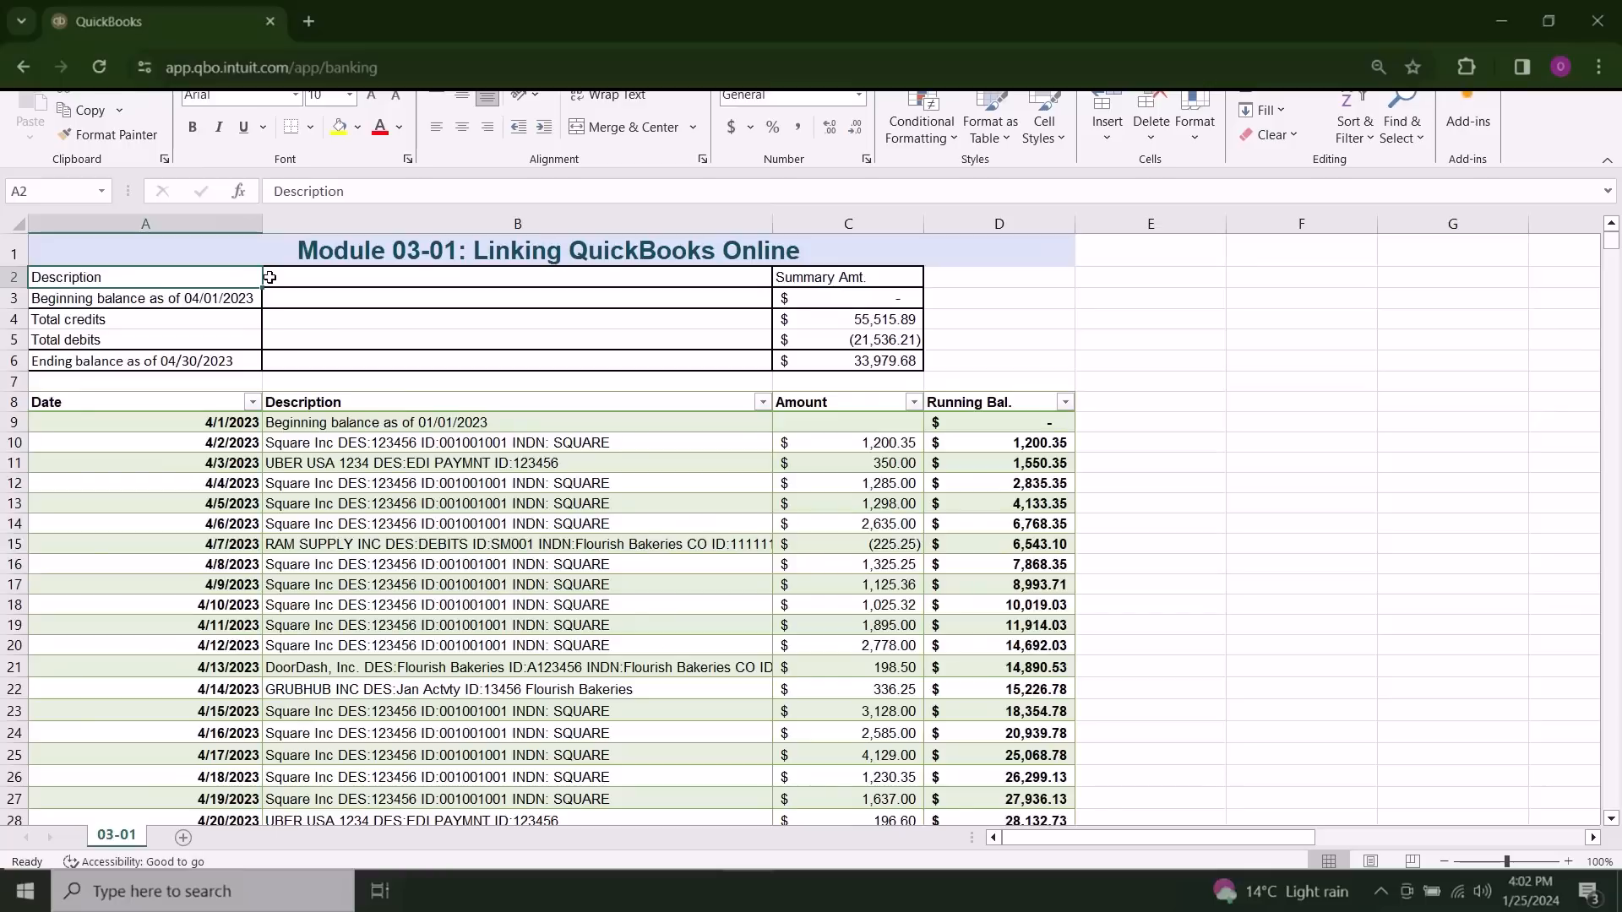
left_click(245, 297)
left_click(203, 359)
left_click_drag(209, 325, 845, 339)
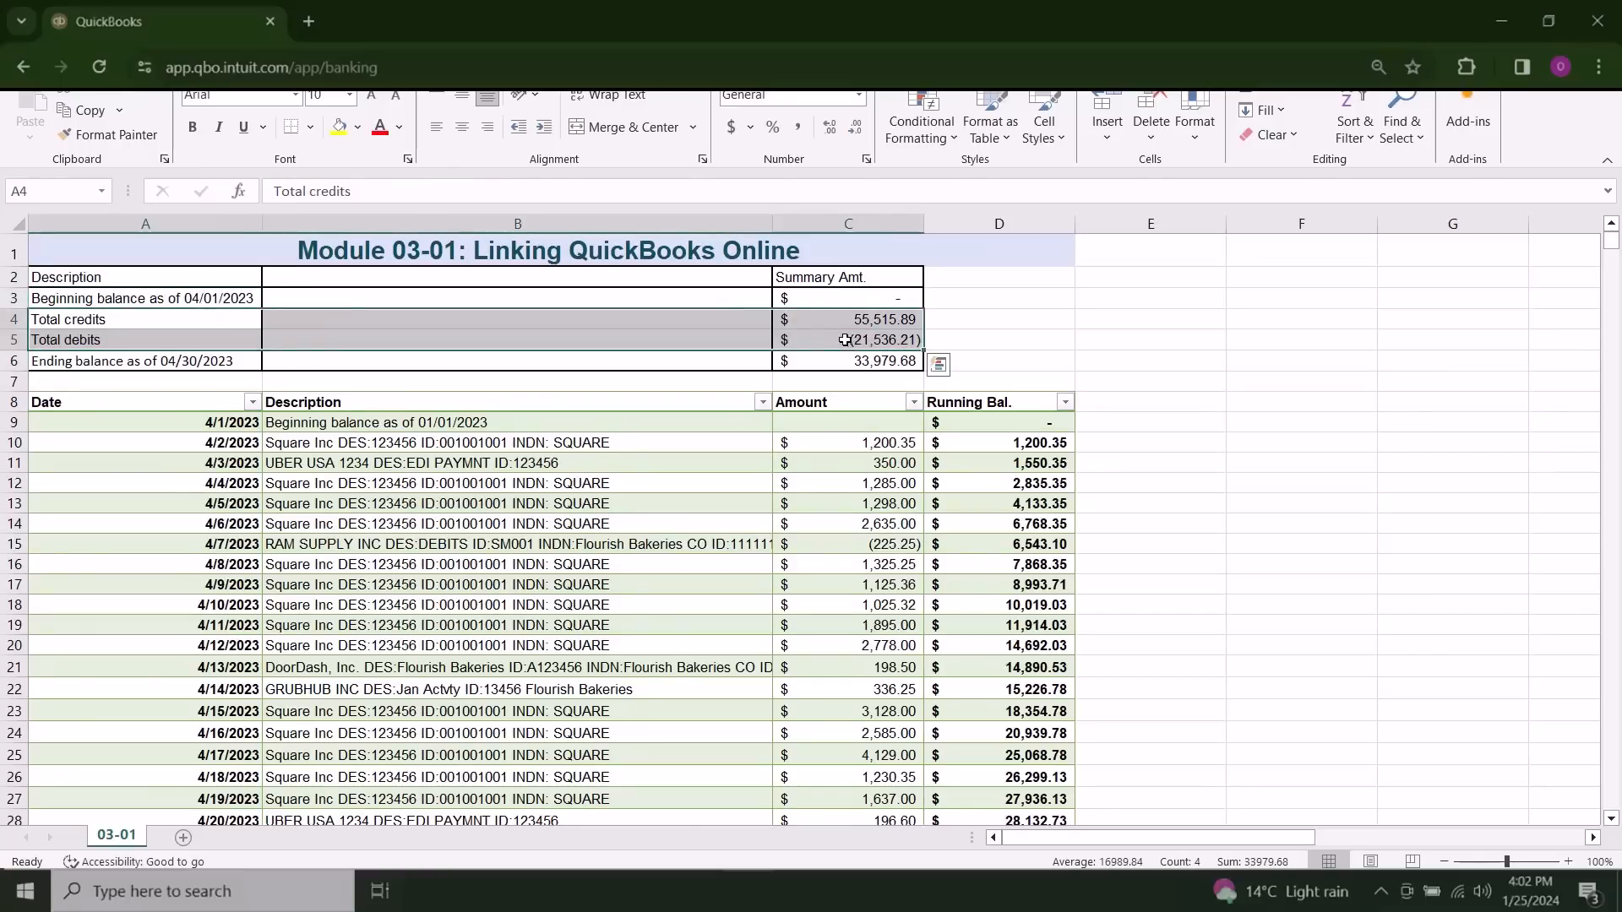
Step: Examine the Date, Description, Amount and Running Bal. headings of the statement's transaction table
left_click(966, 339)
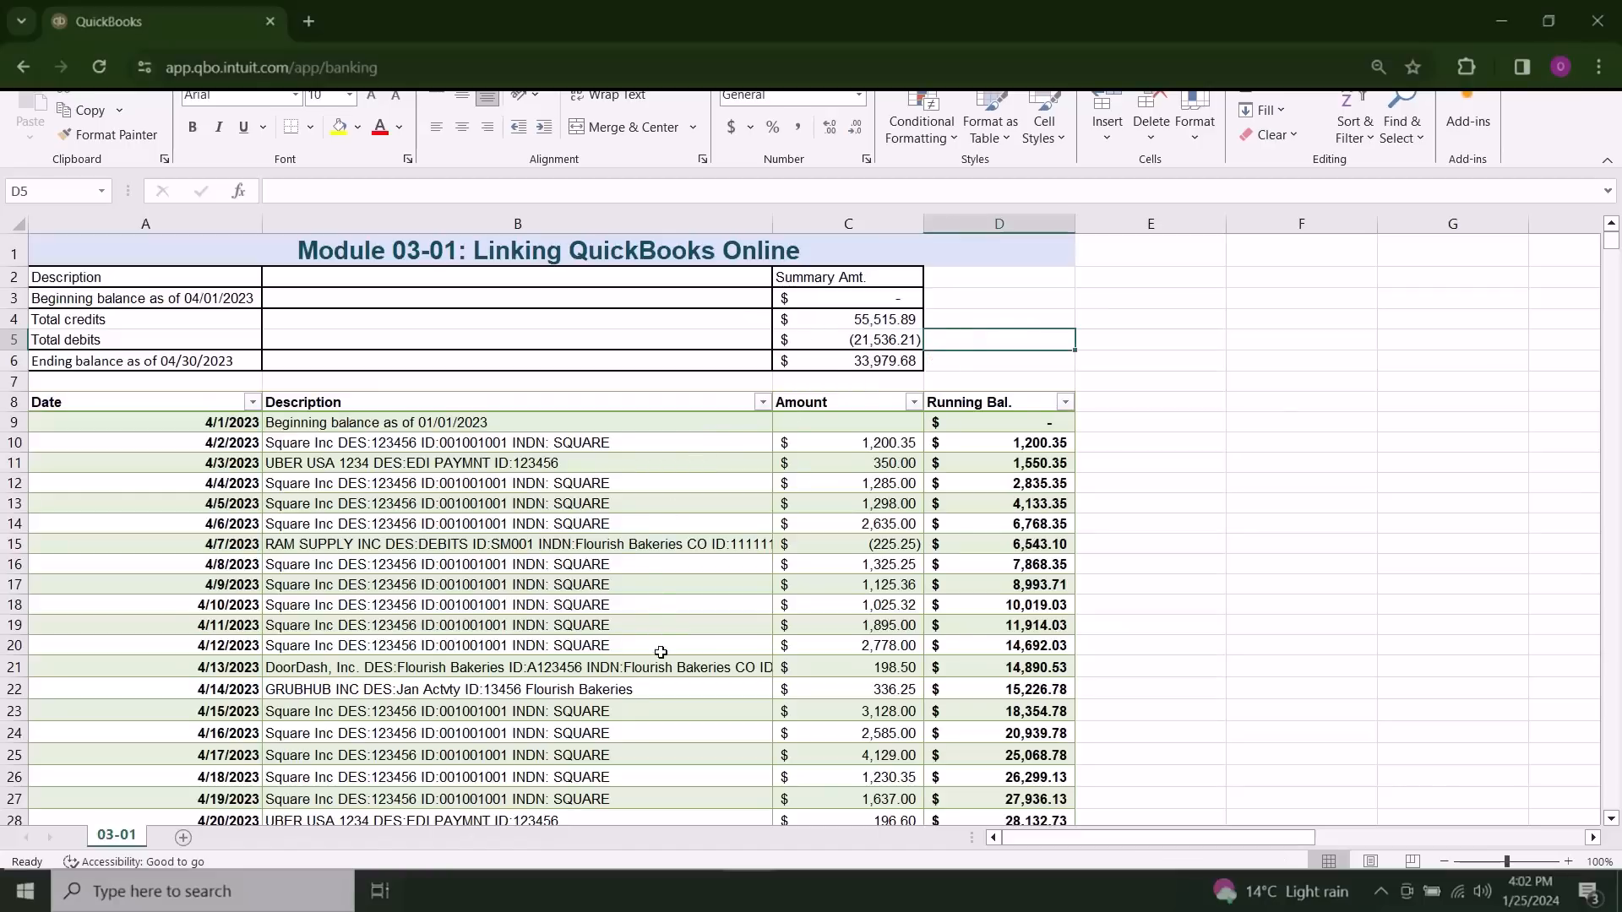
scroll(879, 682, "down", 1)
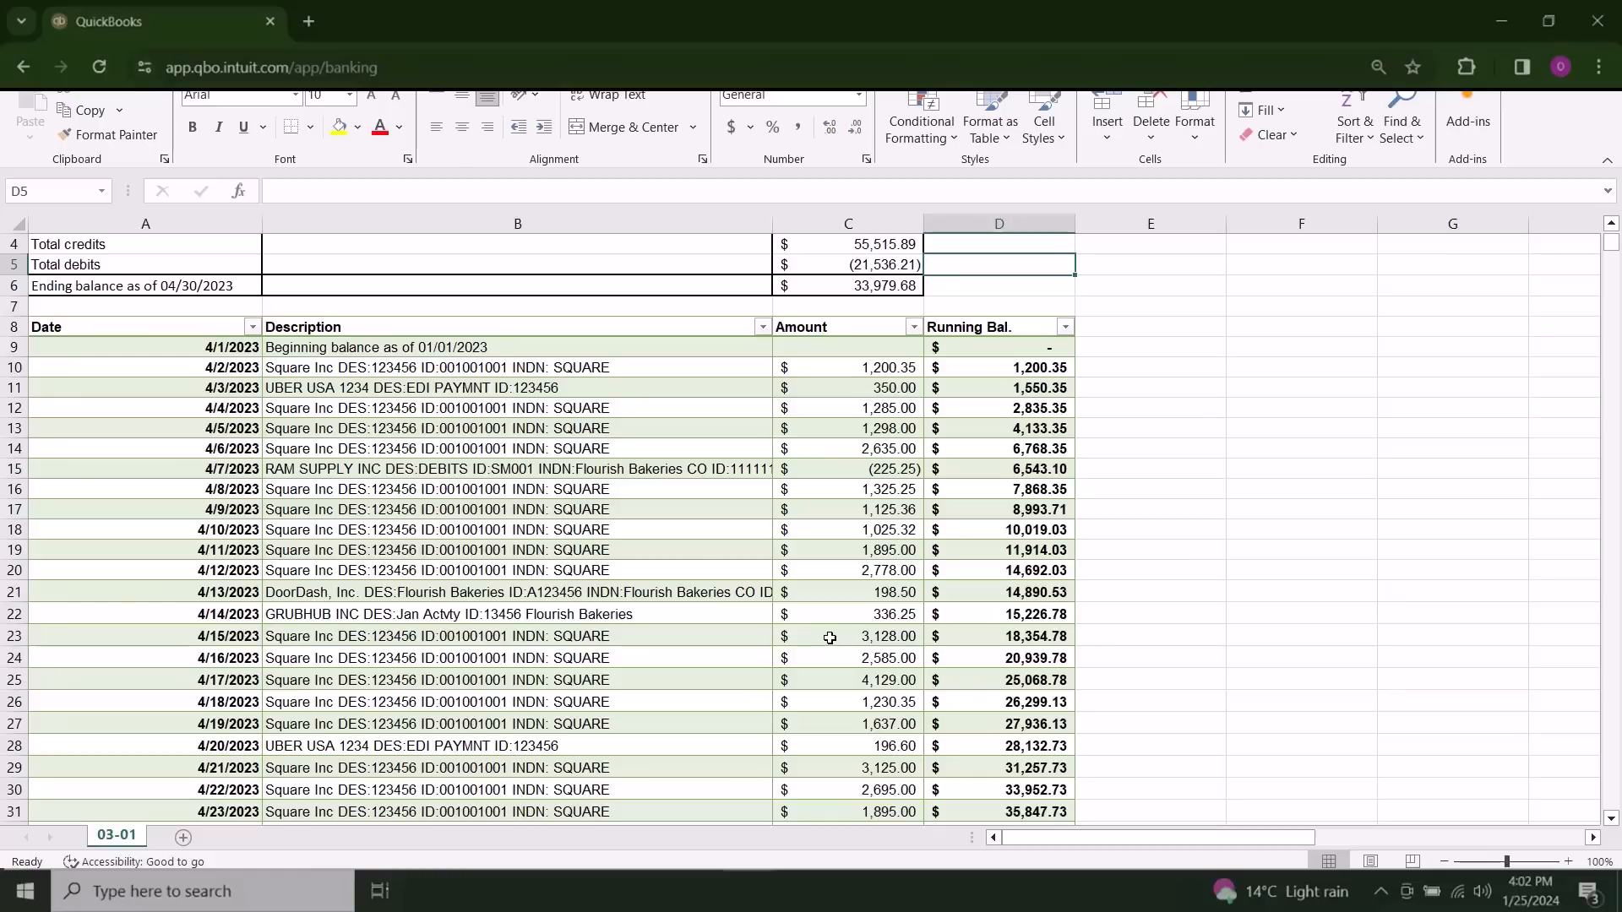
left_click(196, 324)
left_click(520, 330)
left_click(857, 324)
left_click(1012, 328)
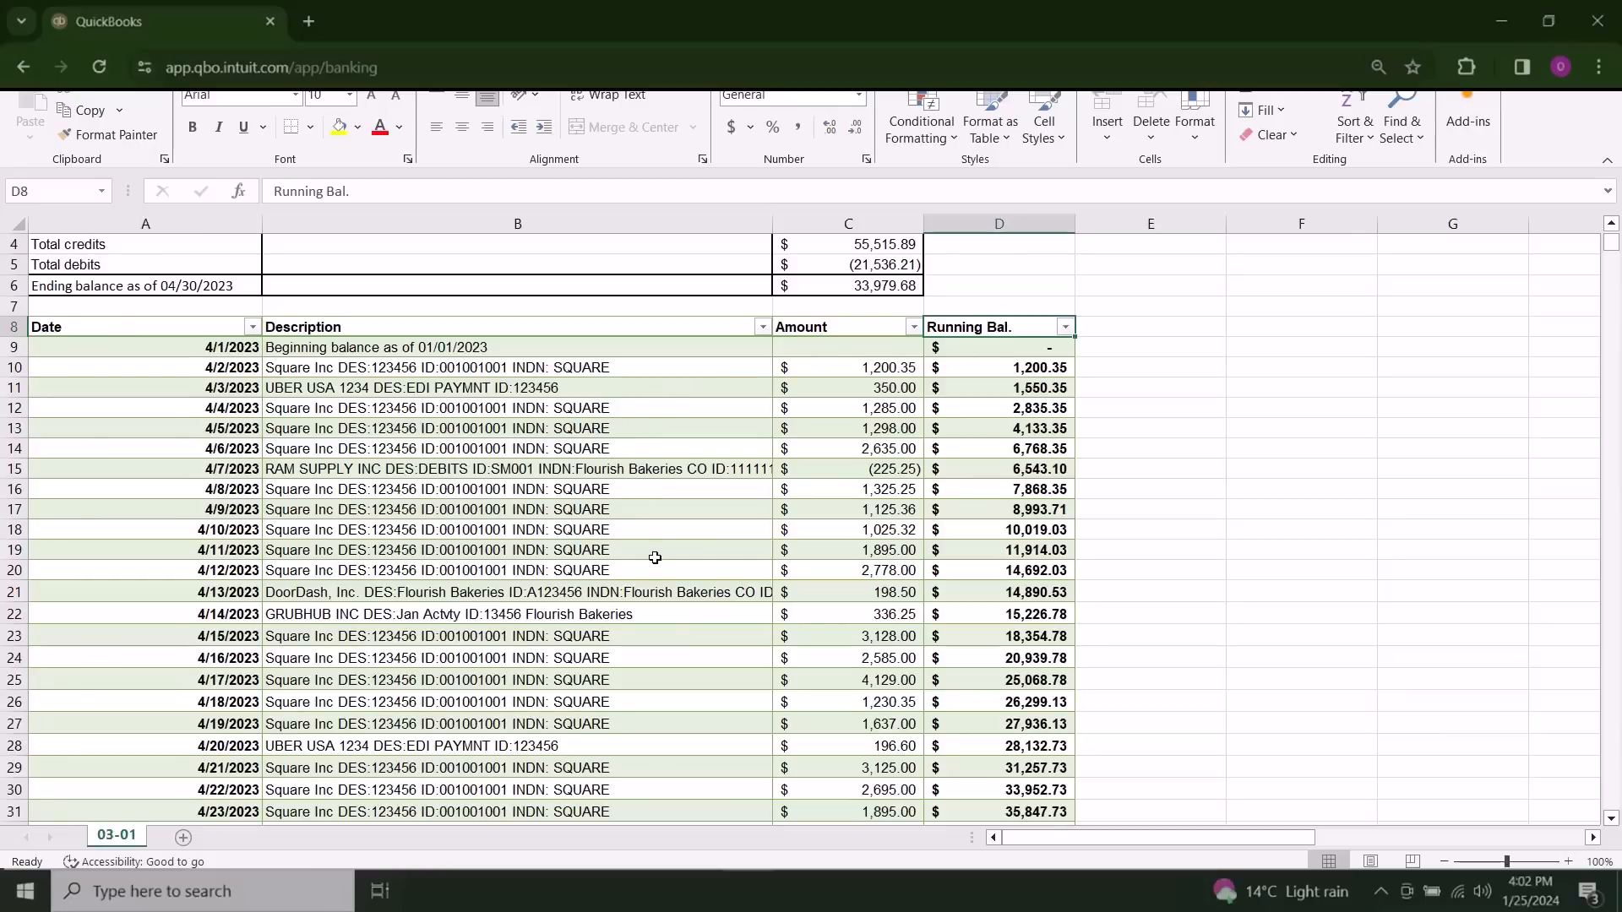
Step: Review the April transaction list from the opening deposits down to the expense payments
scroll(654, 558, "down", 2)
scroll(655, 558, "down", 4)
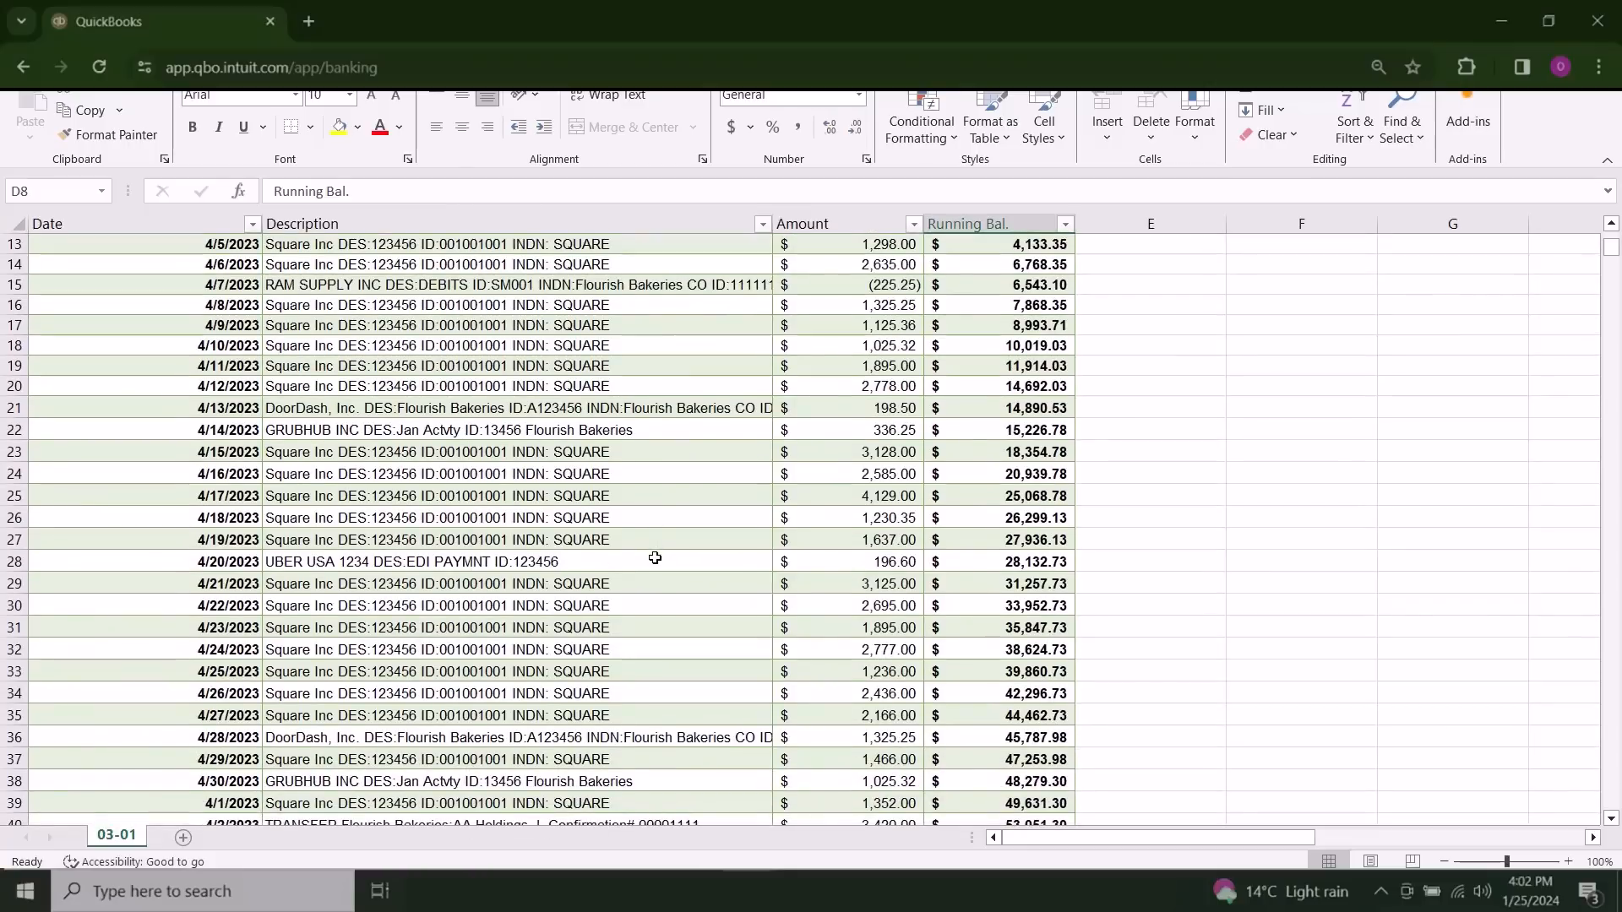
scroll(655, 558, "down", 5)
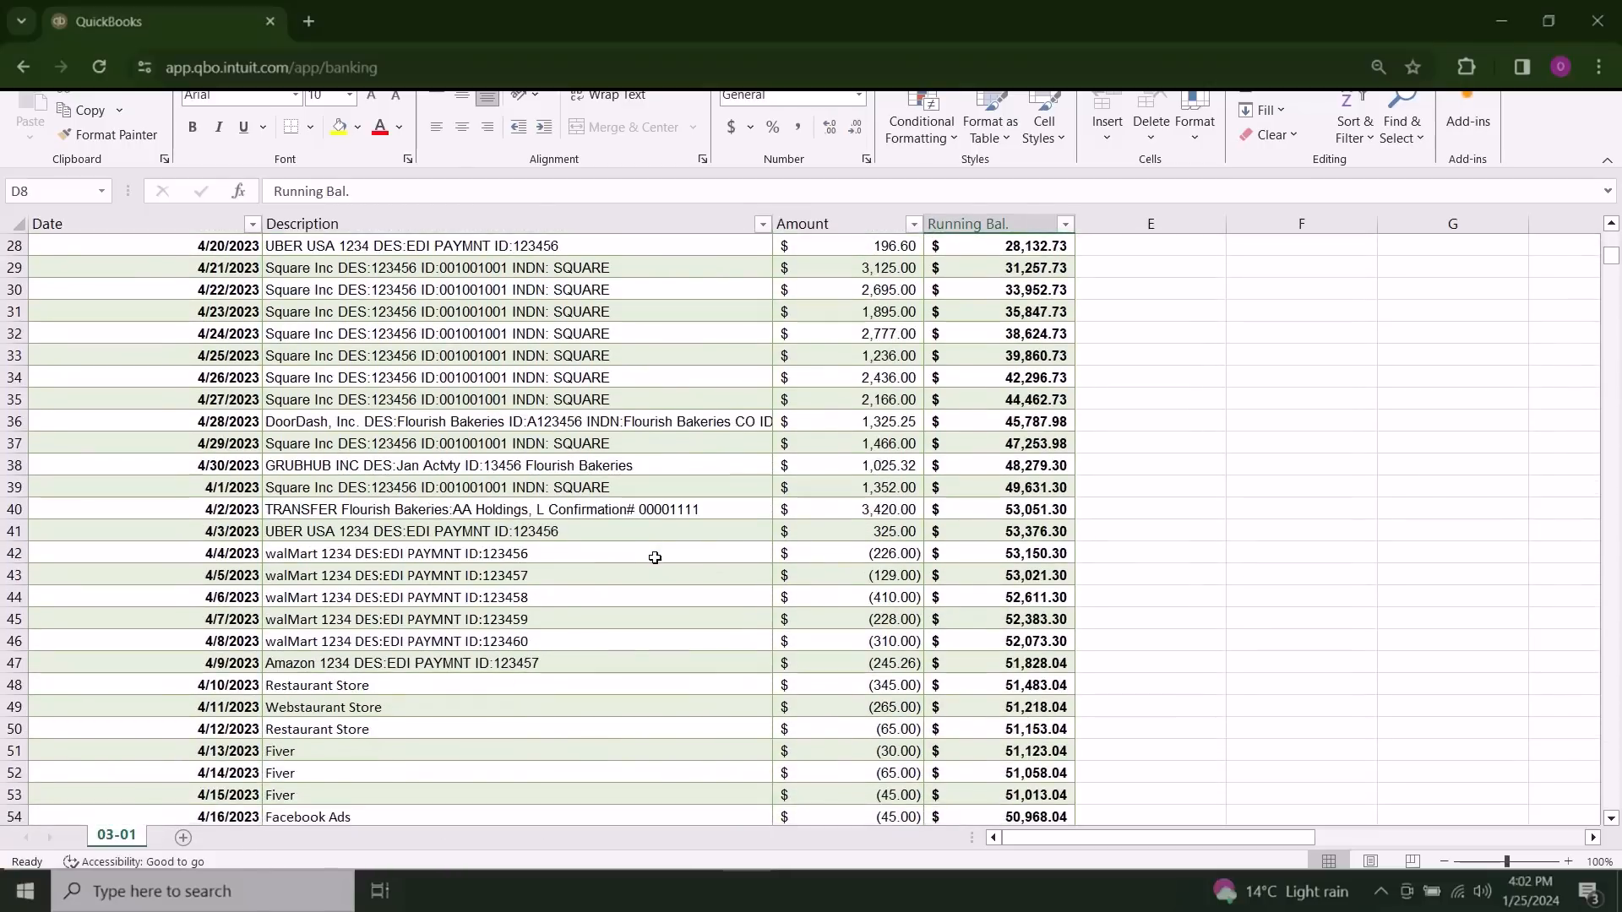
scroll(654, 558, "down", 1)
scroll(653, 553, "up", 10)
scroll(651, 553, "up", 3)
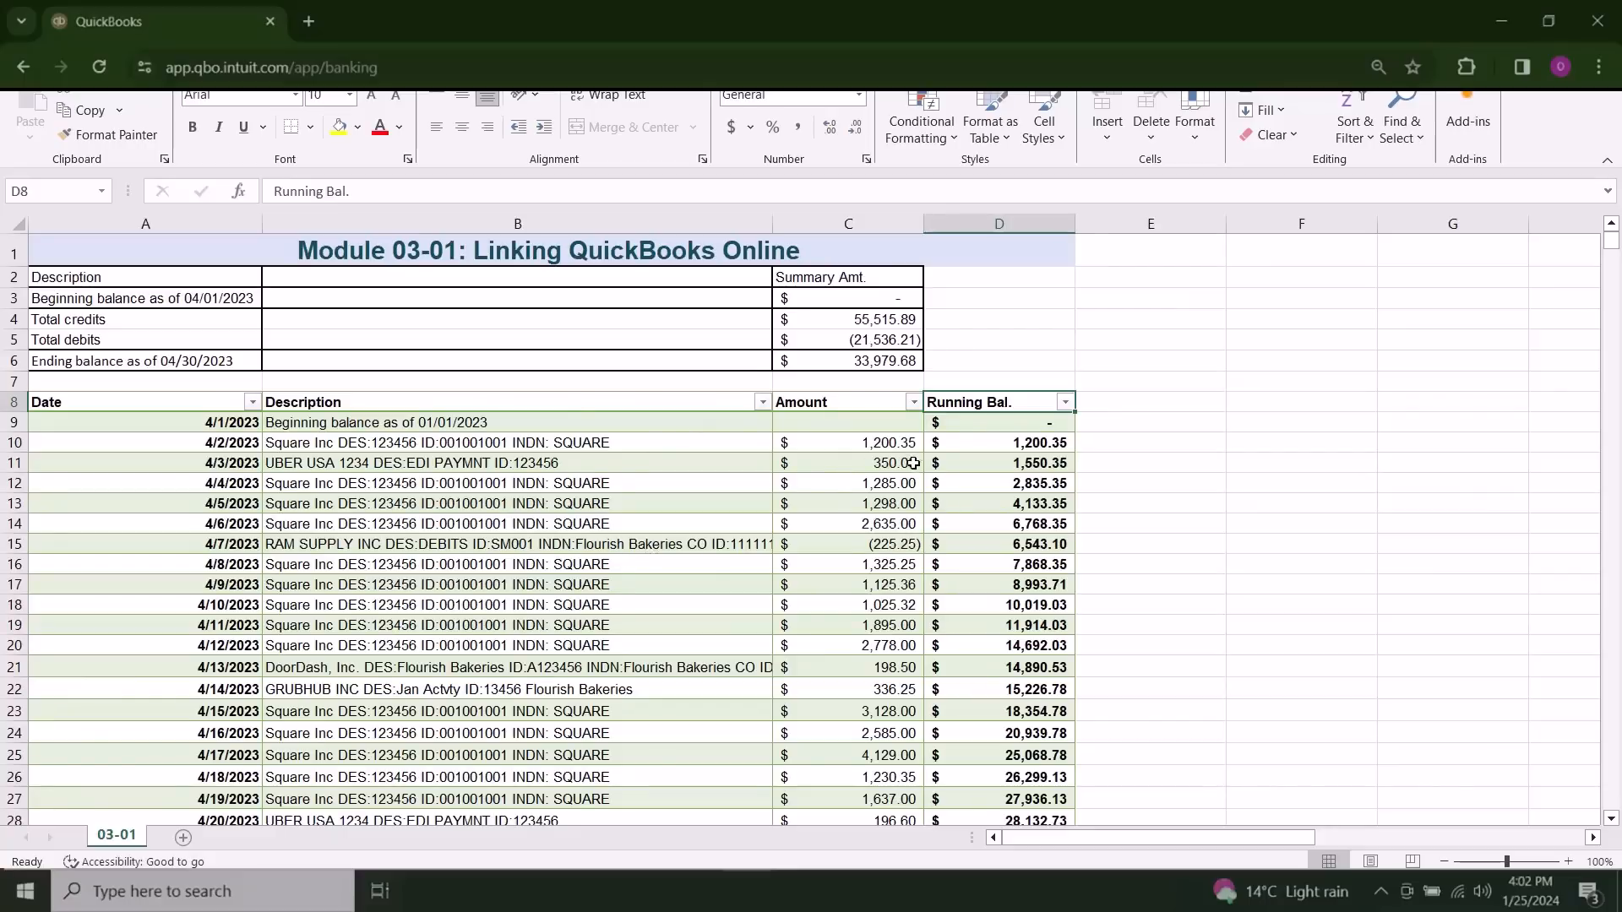
scroll(863, 531, "down", 2)
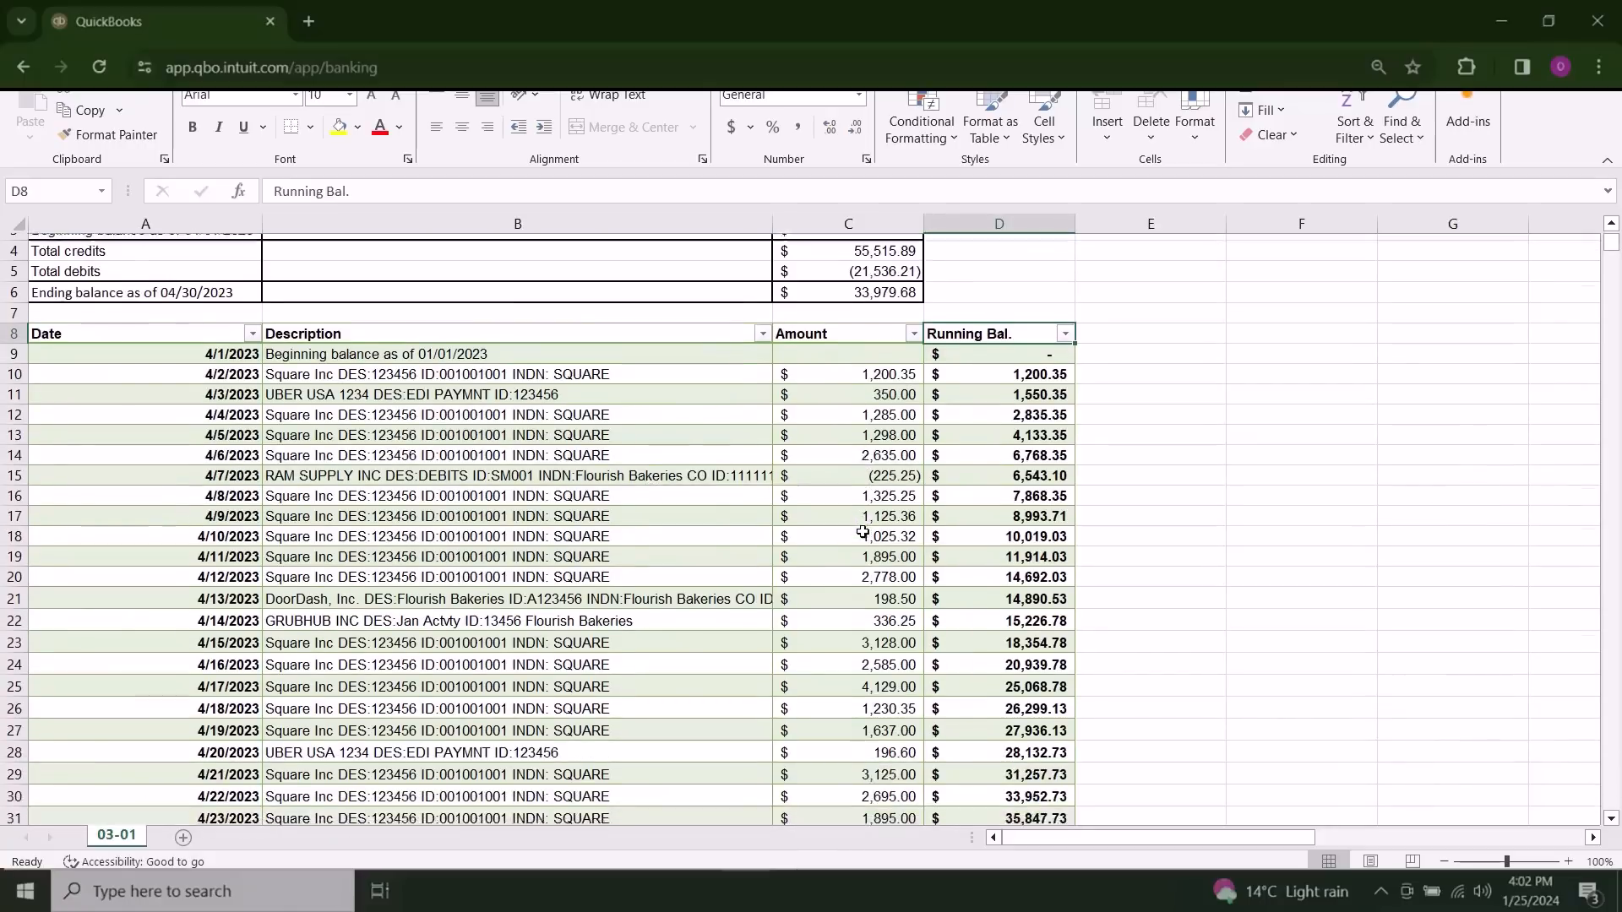
scroll(862, 531, "up", 2)
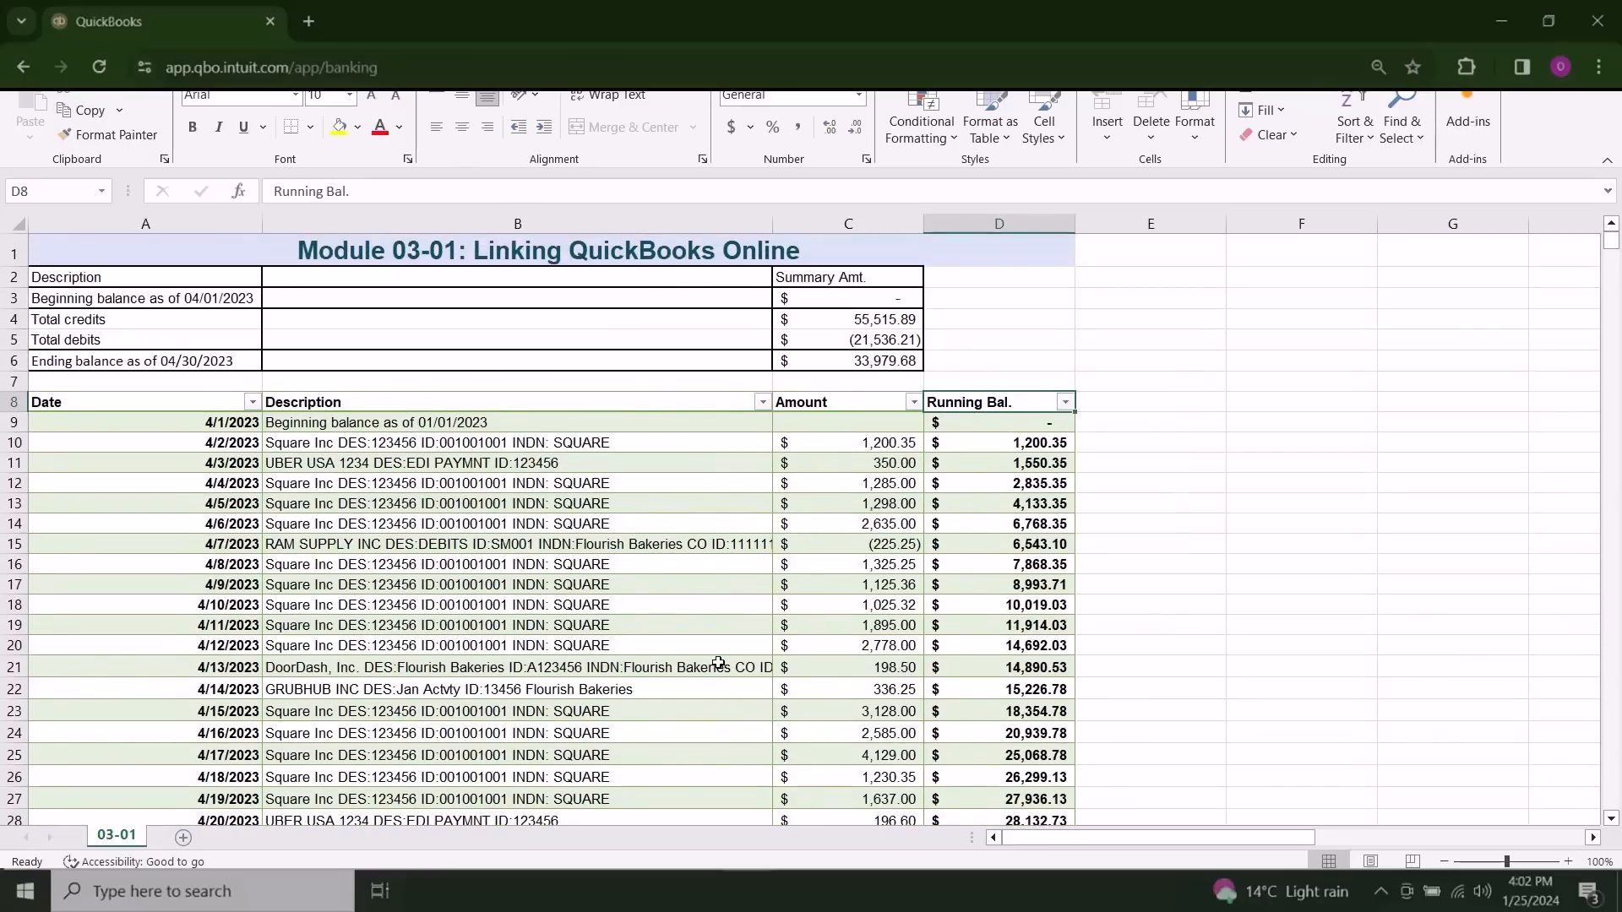
scroll(1097, 599, "down", 1)
scroll(1097, 599, "down", 5)
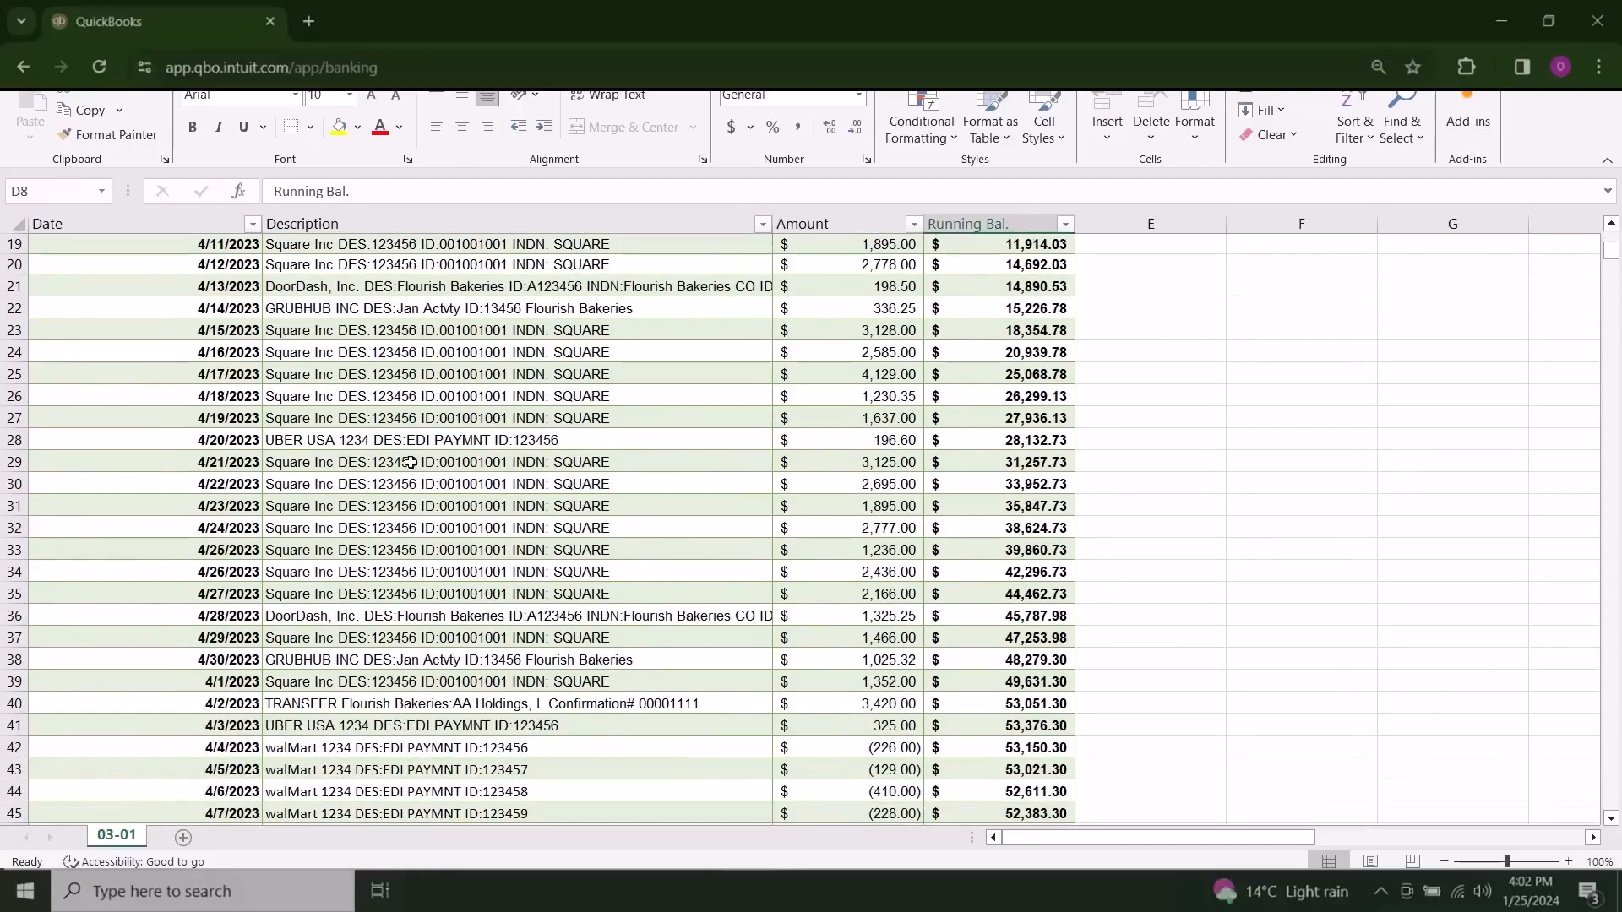
scroll(769, 552, "up", 3)
scroll(769, 552, "up", 3)
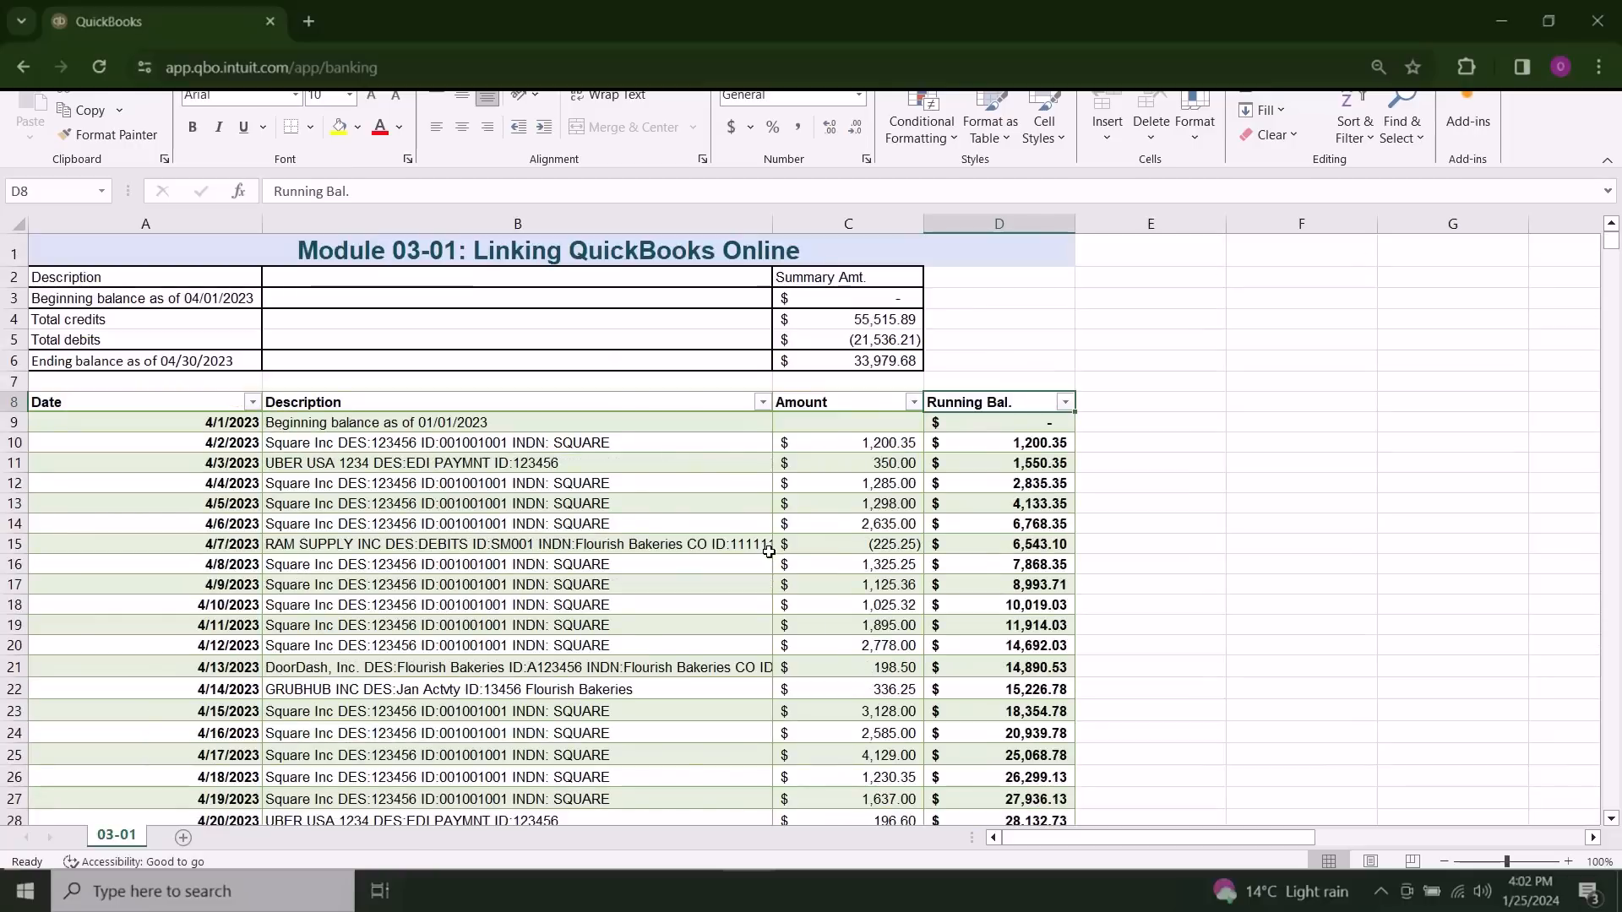
Step: Examine the RAM Supply payment in row 15 and the payments to walMart, Amazon and the restaurant suppliers in rows 43 to 49
left_click_drag(548, 545, 841, 543)
scroll(840, 542, "down", 3)
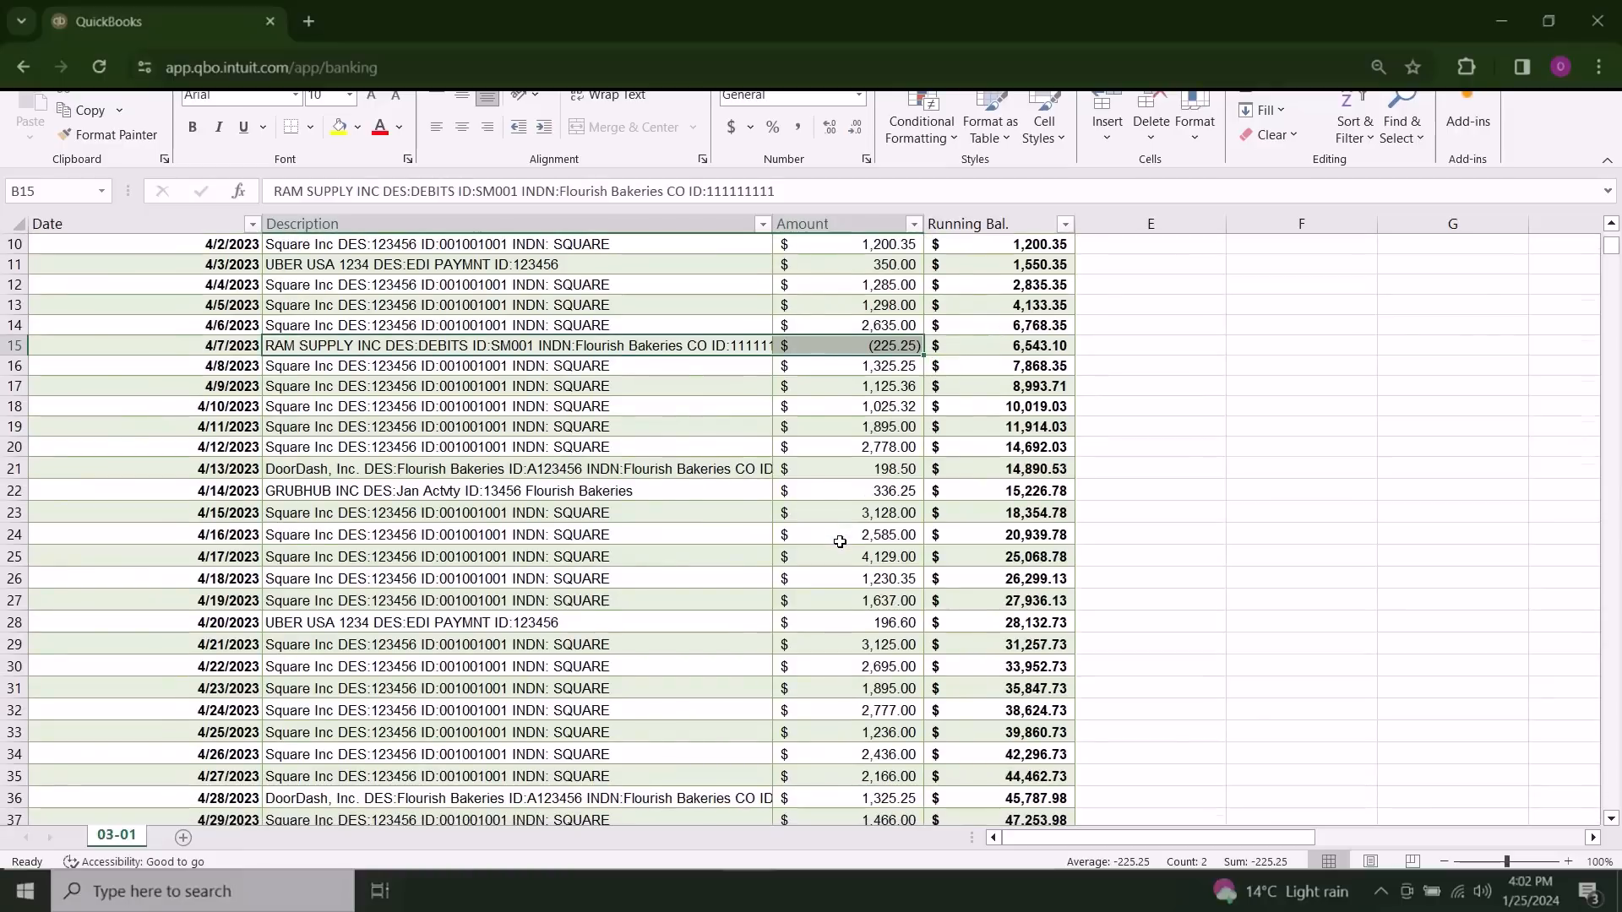
scroll(840, 541, "down", 3)
scroll(840, 542, "down", 2)
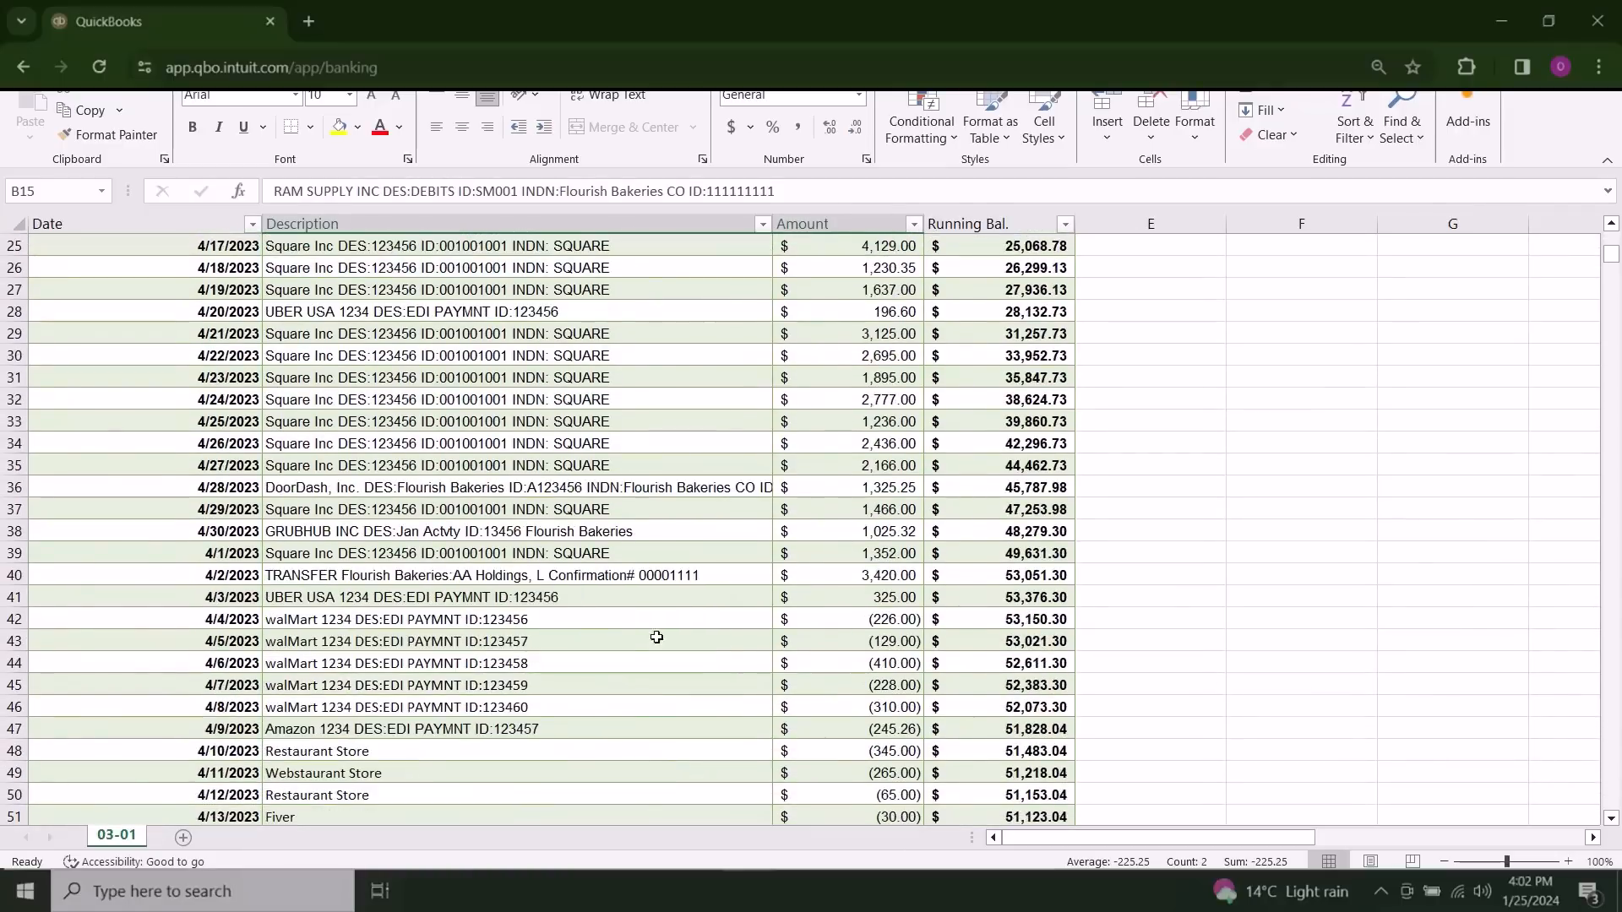
left_click_drag(550, 638, 858, 771)
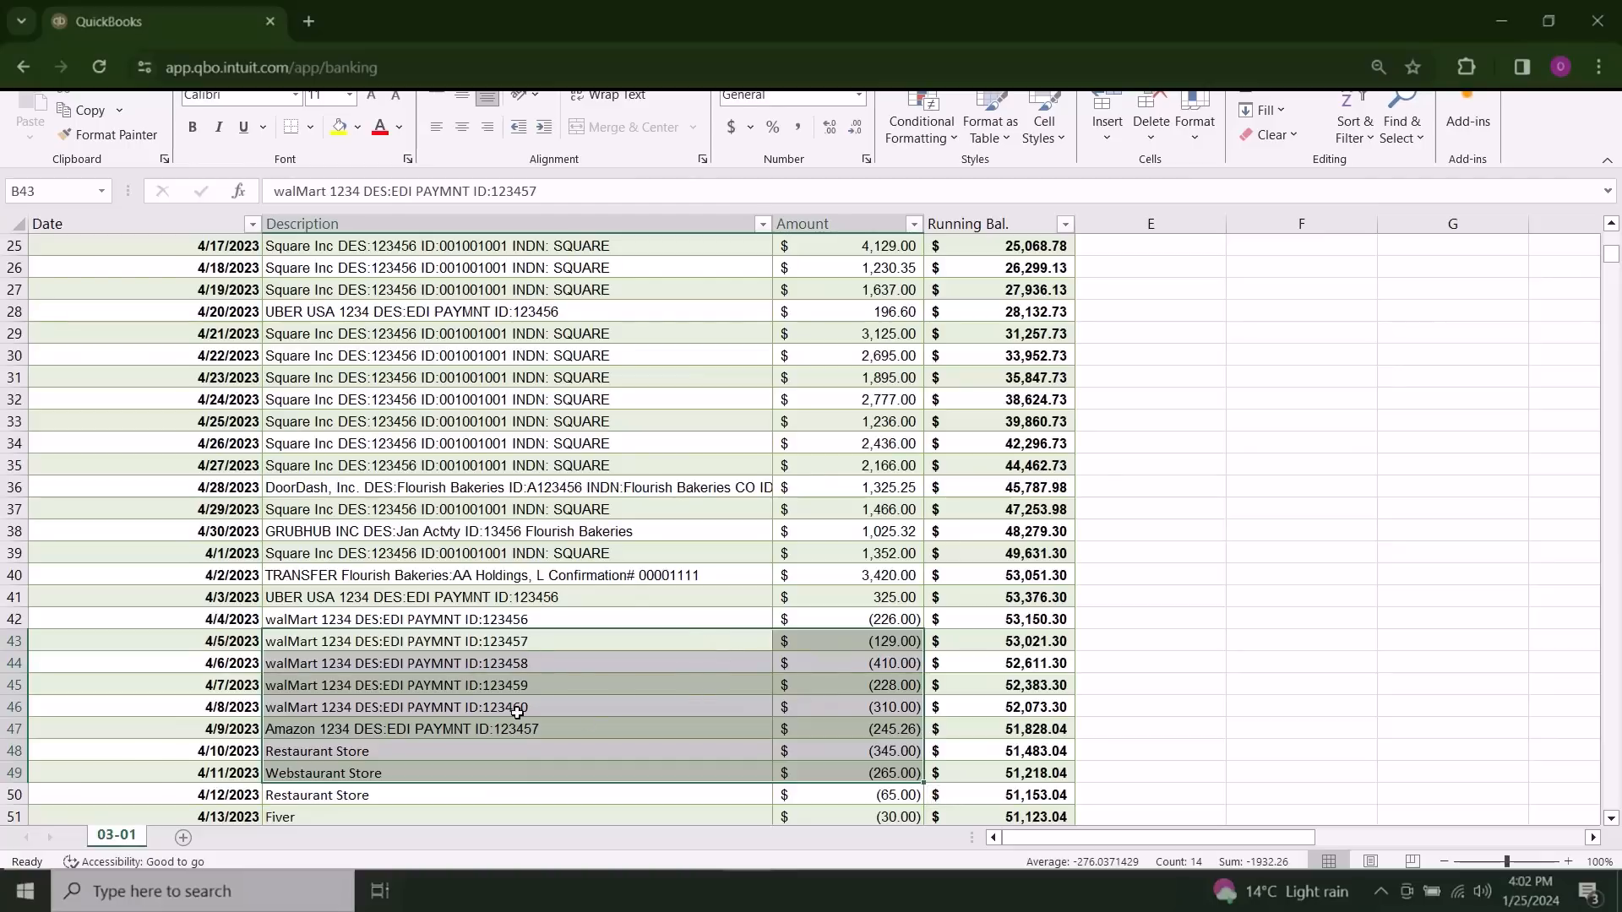
scroll(688, 717, "down", 3)
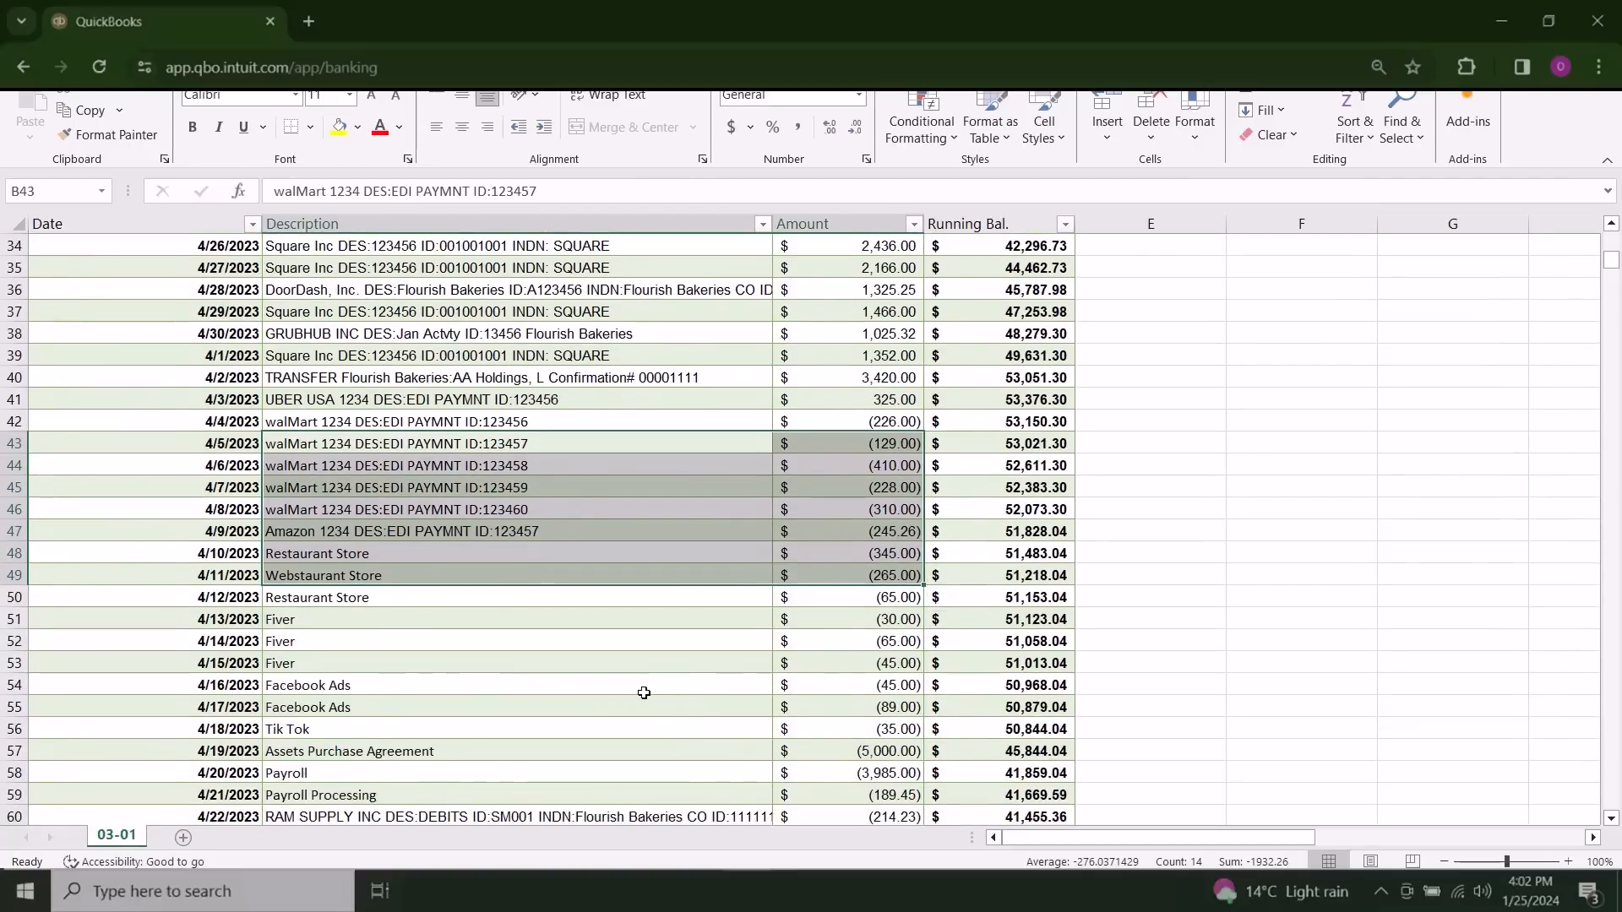
left_click(644, 693)
Step: Examine the descriptions and amounts of the Square, DoorDash and Grubhub deposits in rows 16 to 24
scroll(644, 693, "up", 9)
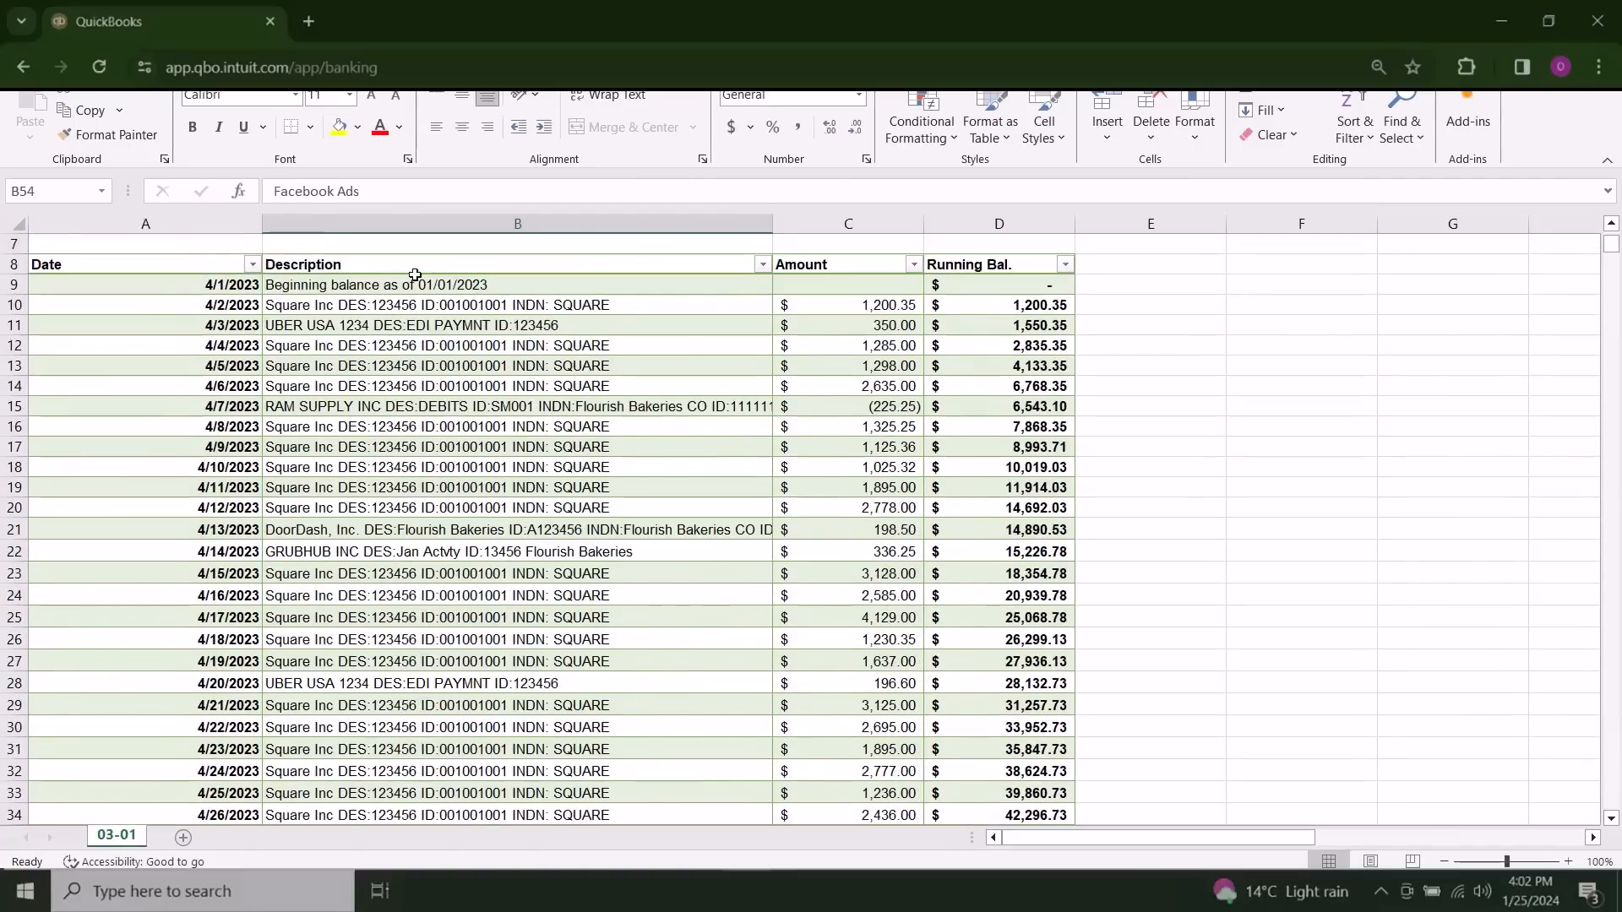
left_click_drag(372, 432, 884, 599)
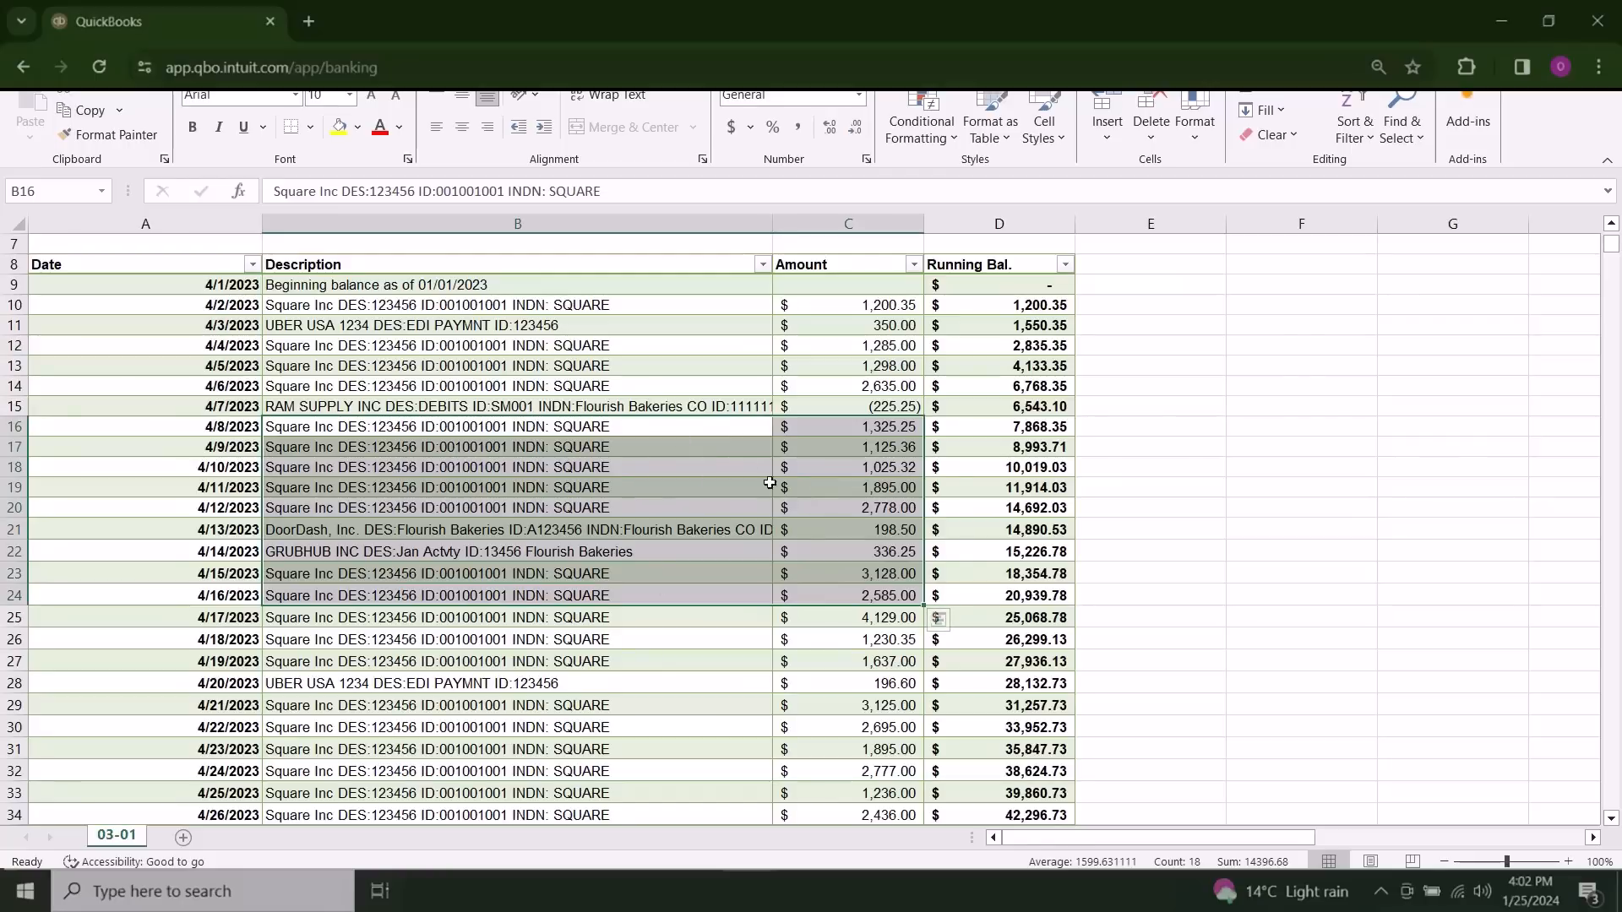
left_click(695, 645)
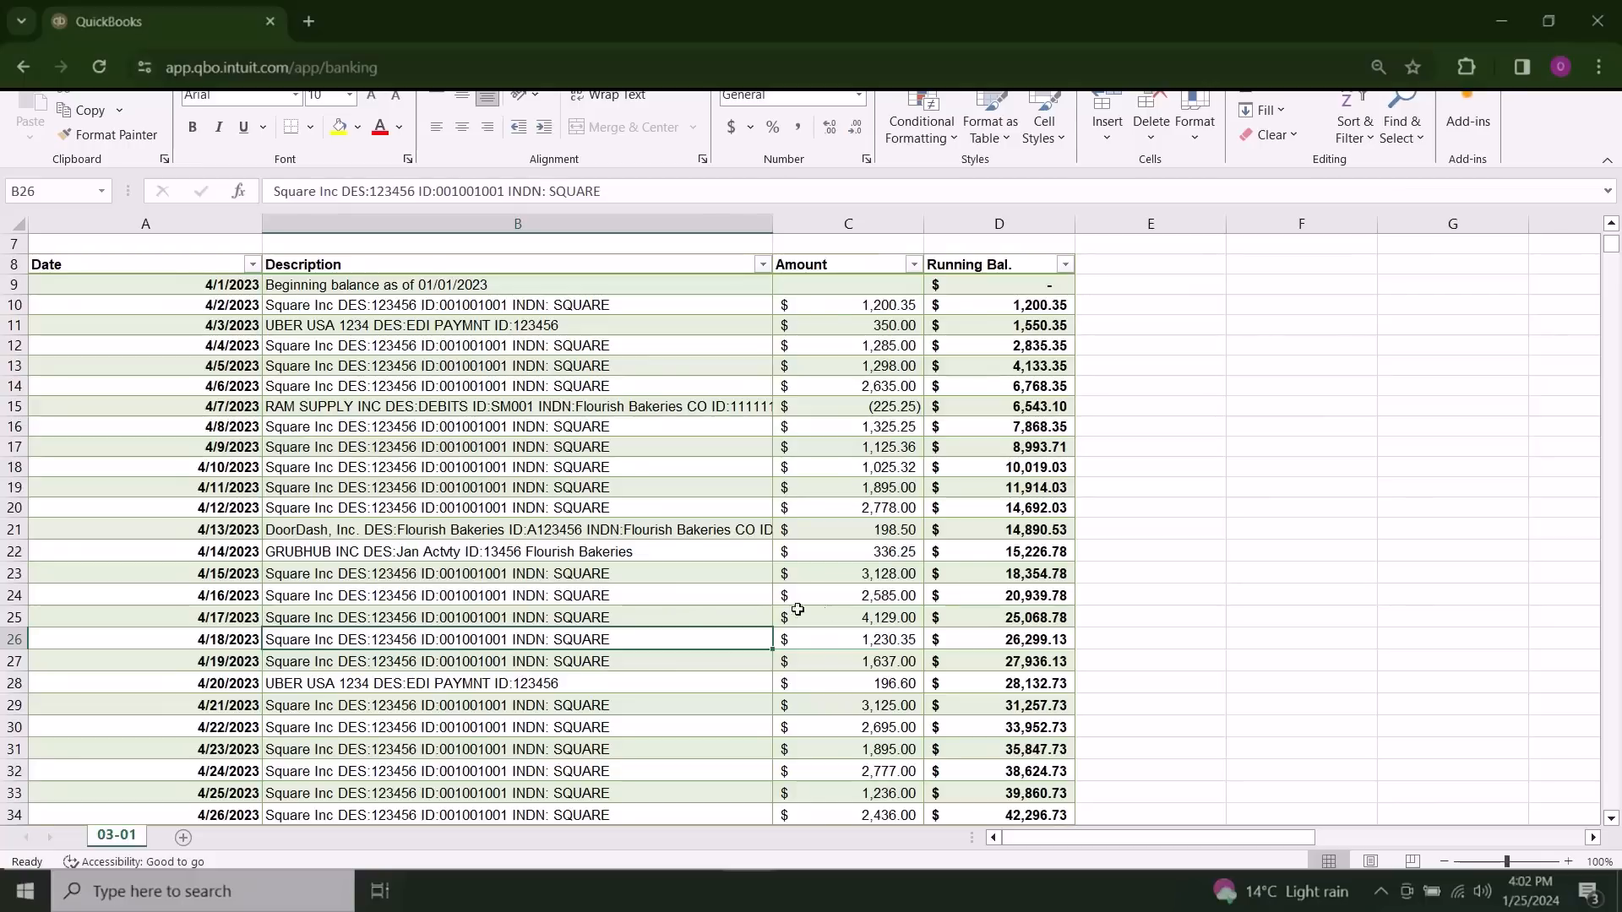
scroll(893, 646, "down", 2)
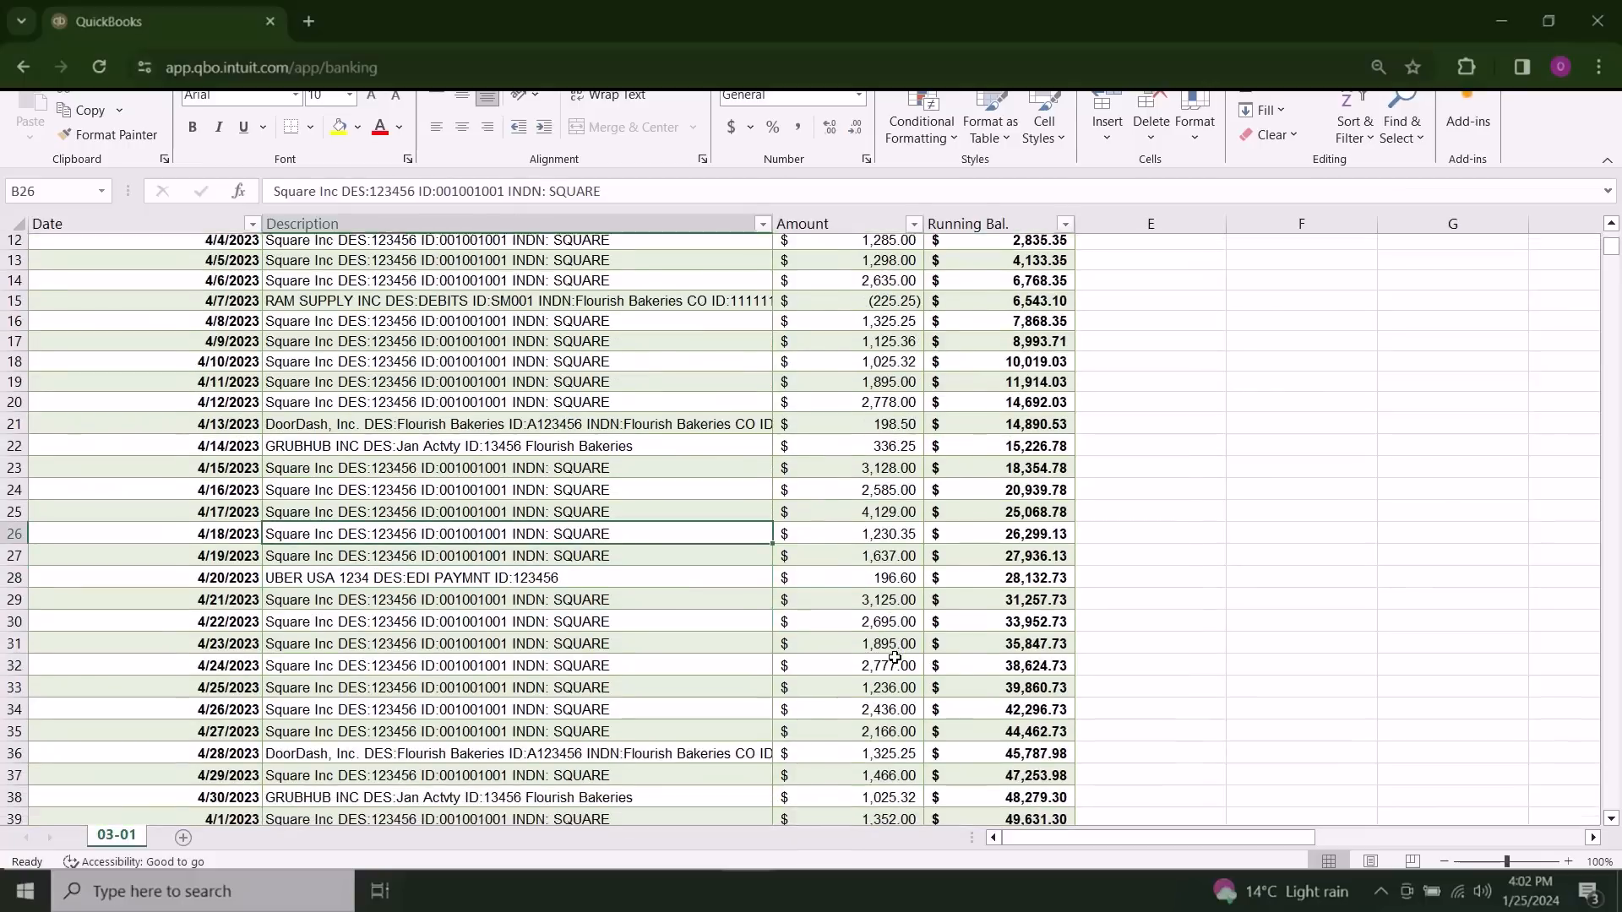
scroll(893, 656, "down", 1)
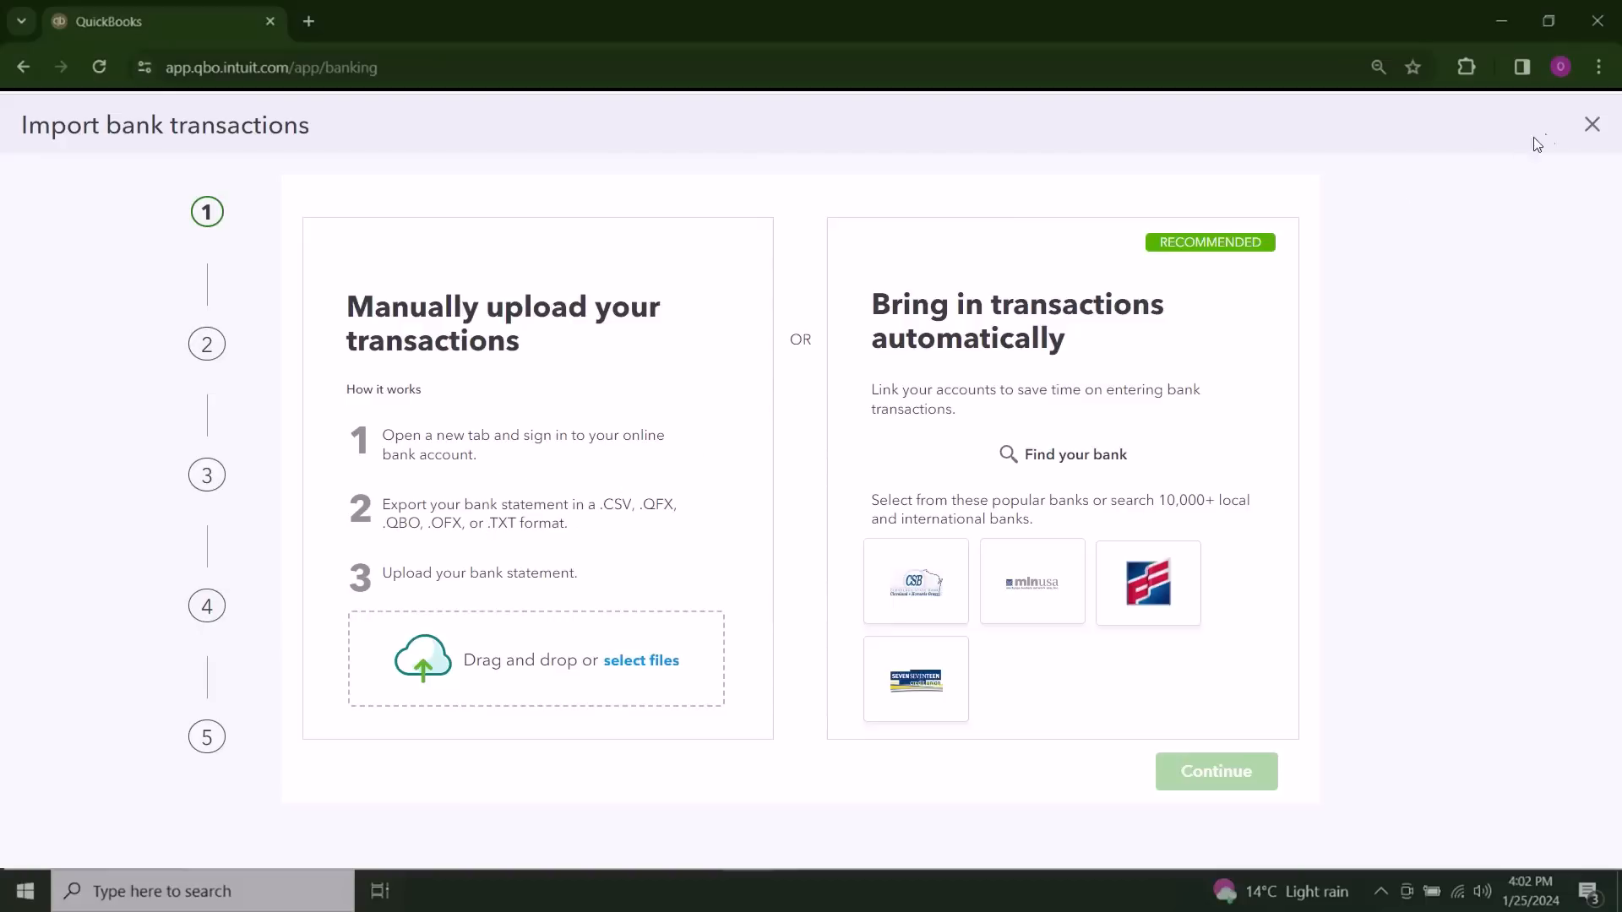
Step: Close the QuickBooks bank import and reopen the manual transaction upload from the bank transactions page
left_click(1592, 124)
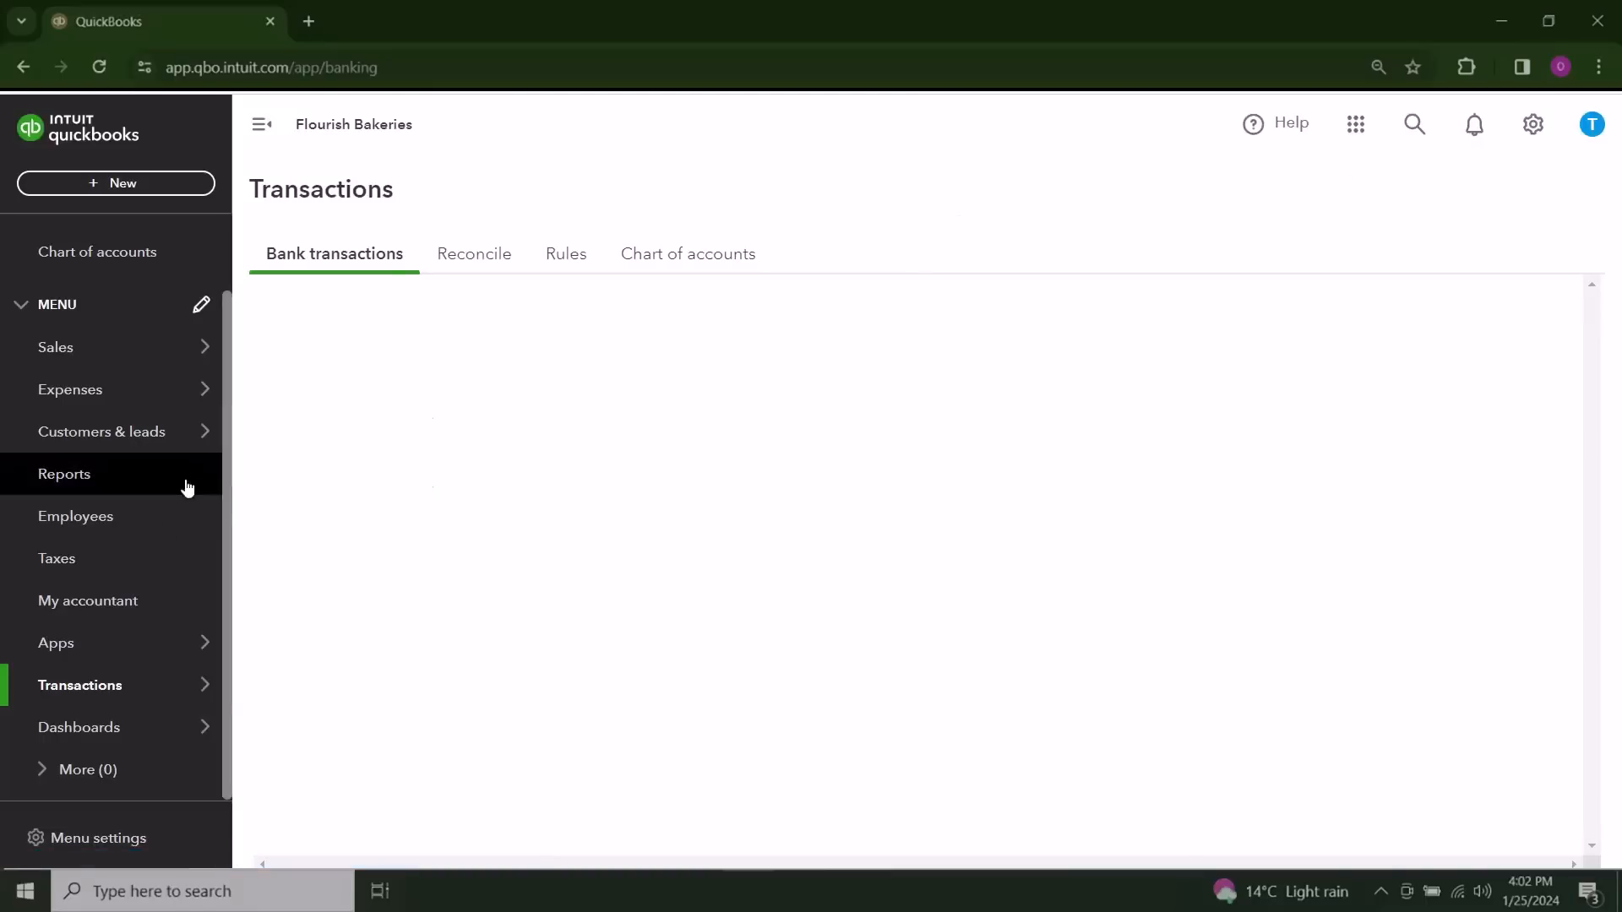
mouse_move(130, 691)
left_click(279, 697)
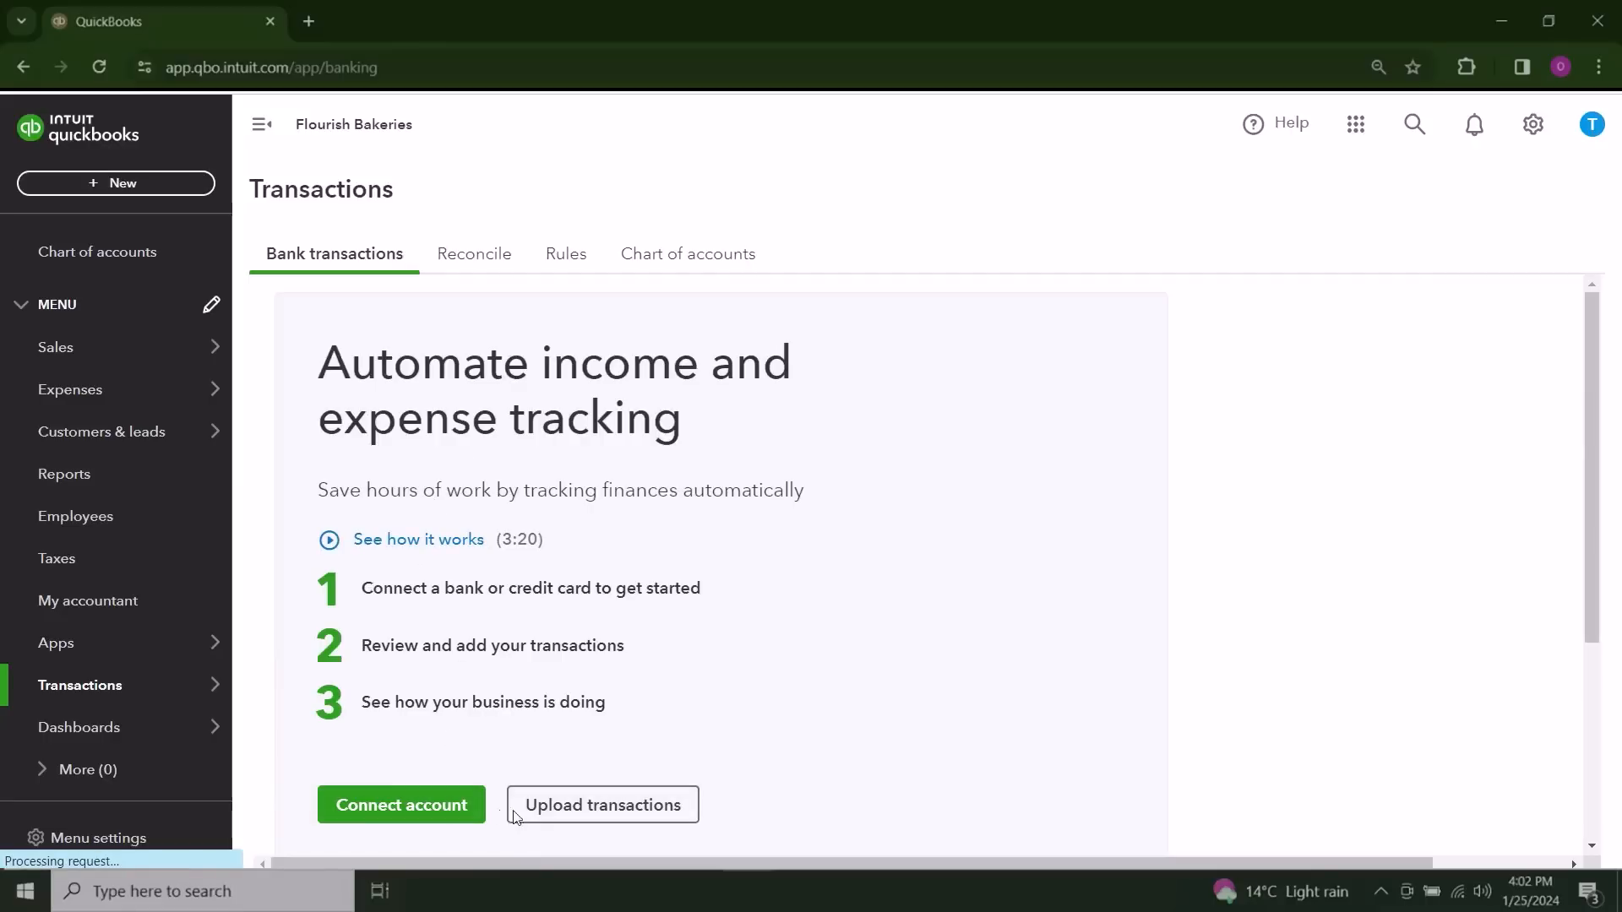
left_click(542, 814)
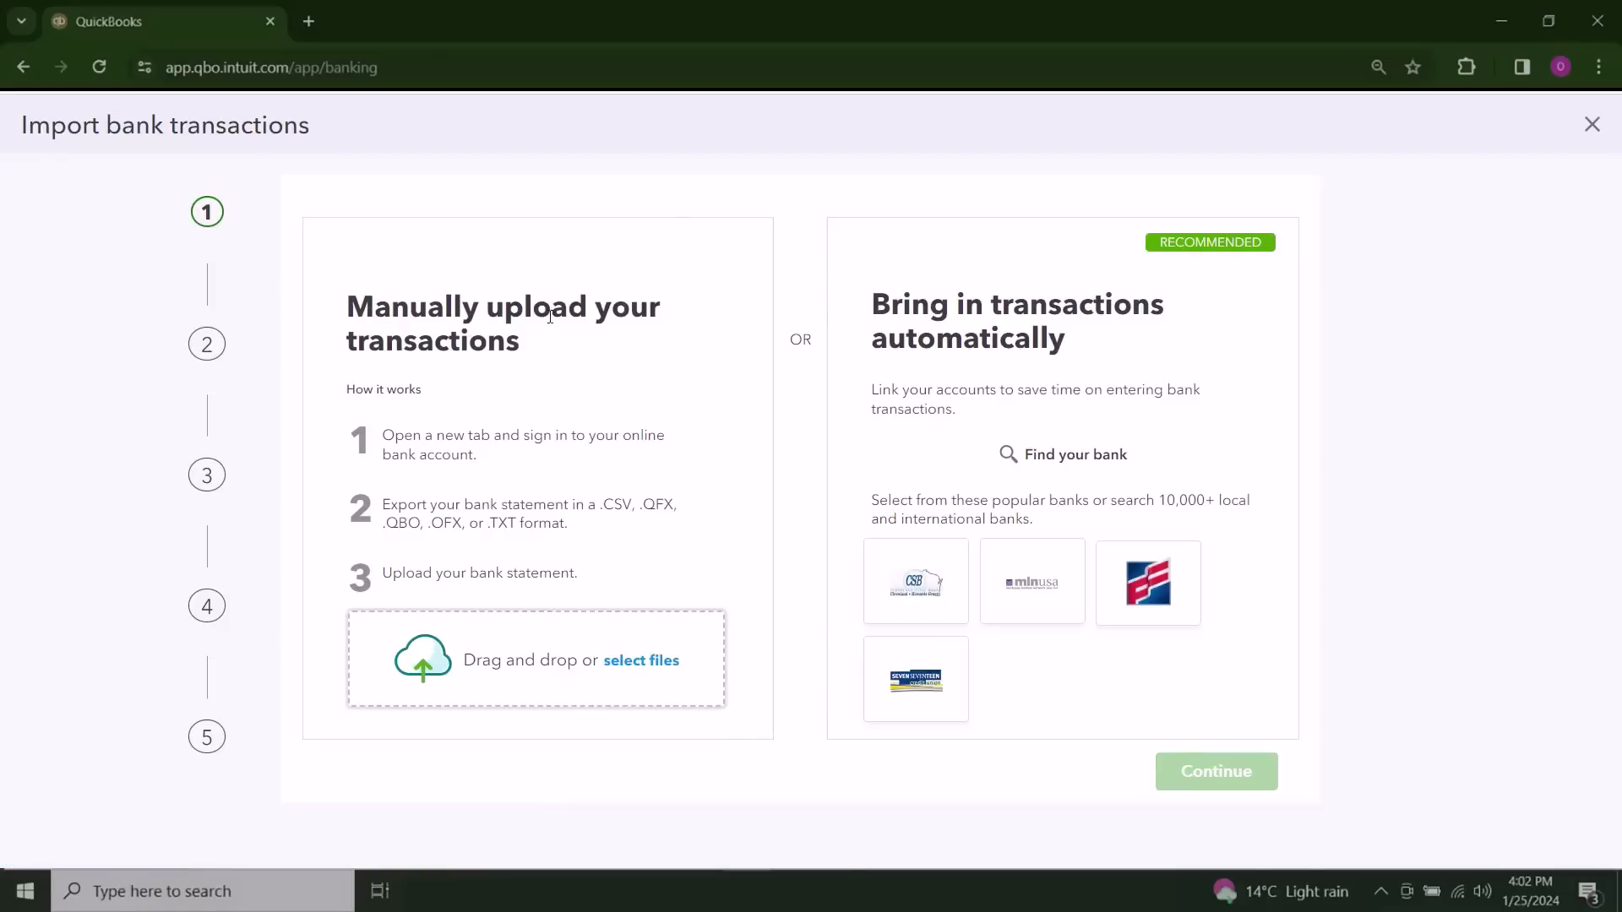
Step: Upload the FB - QBO file from the Desktop as the bank statement to import
left_click(640, 661)
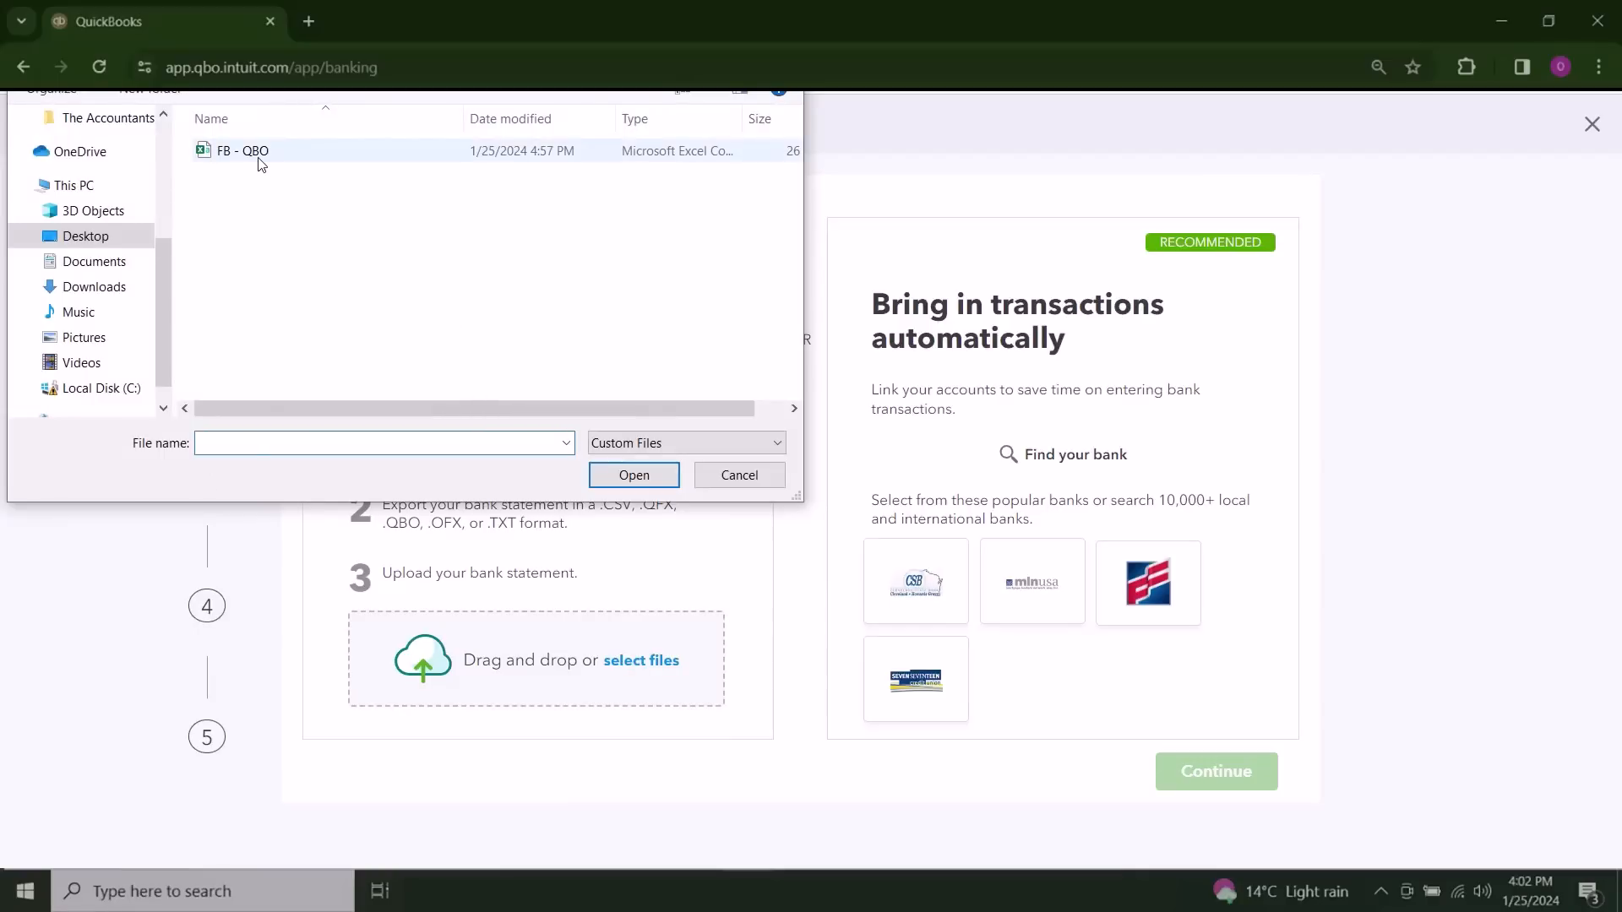
left_click(734, 475)
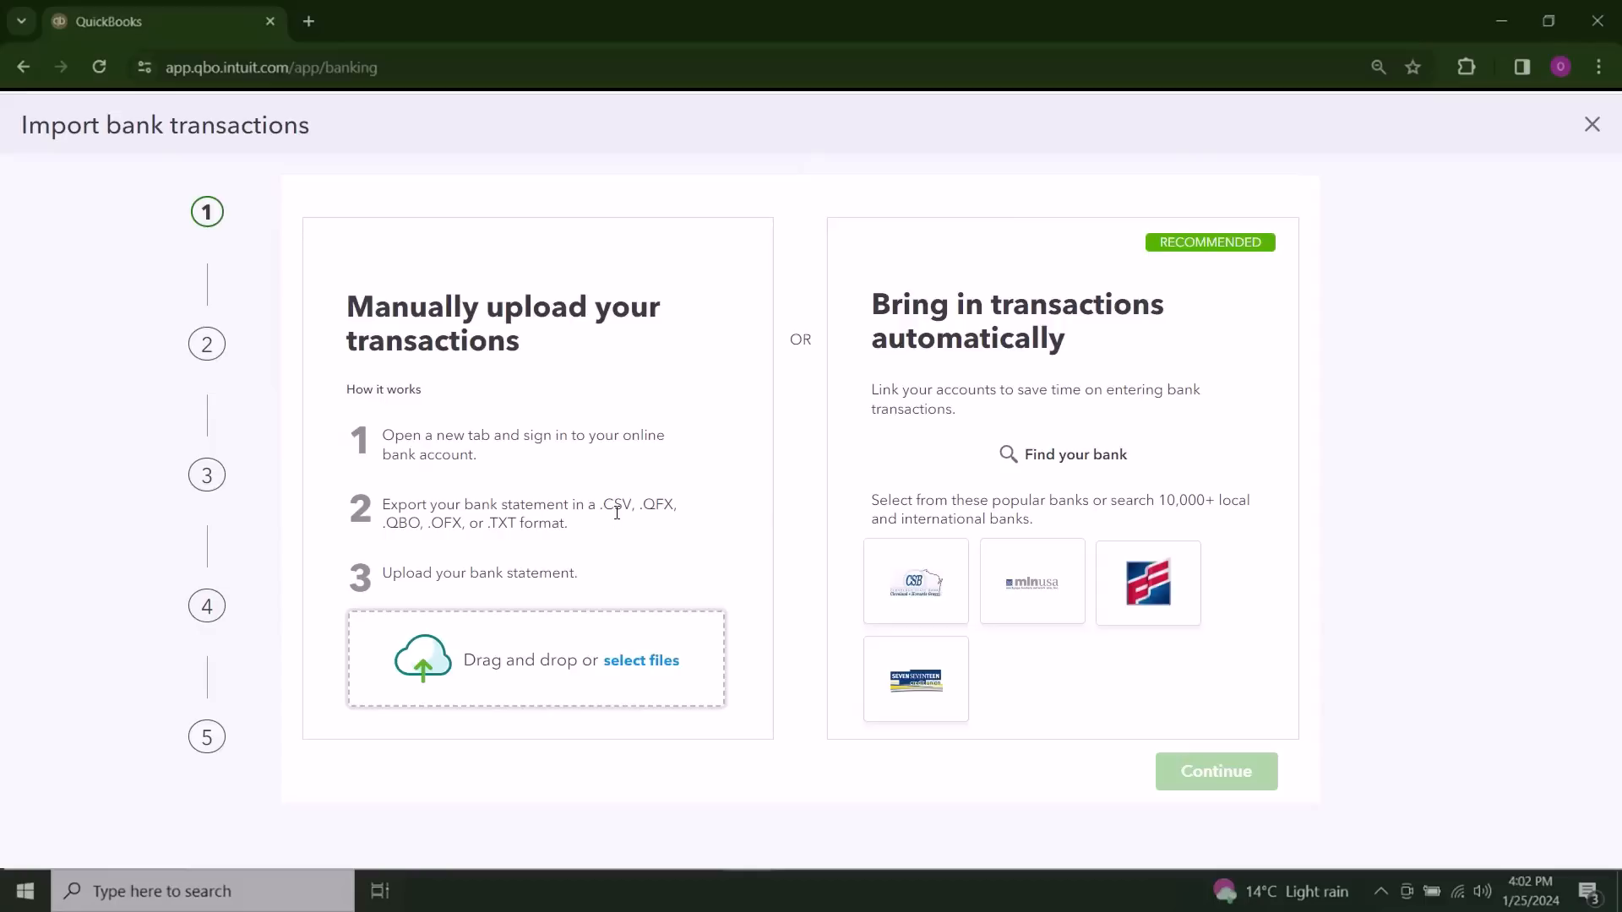
left_click(638, 666)
left_click(271, 152)
left_click(632, 474)
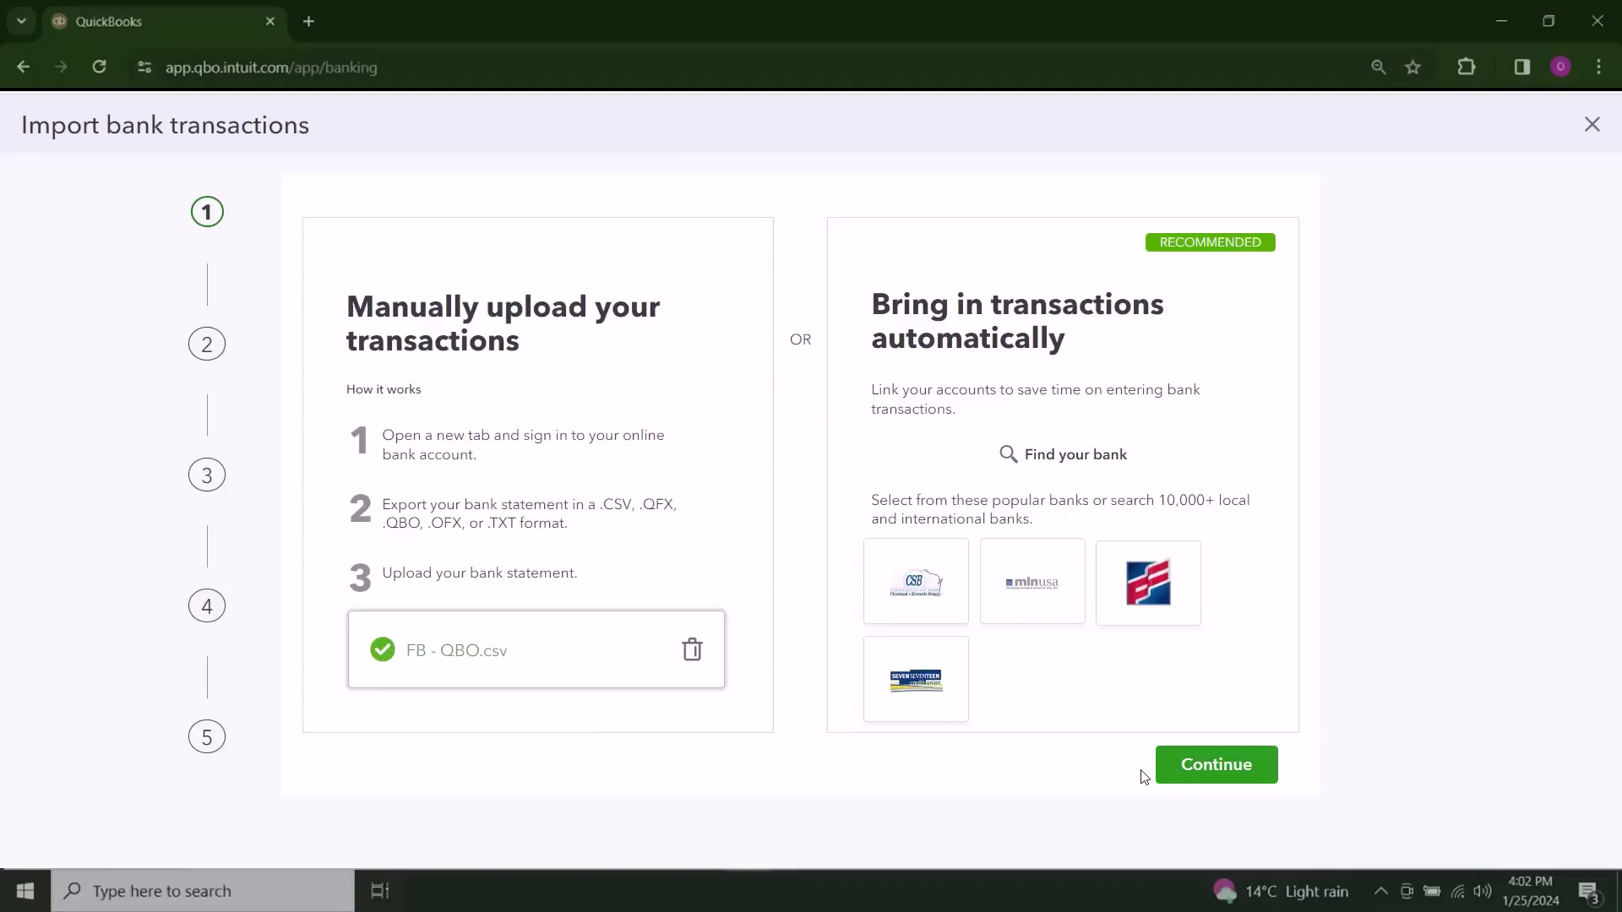
Step: Switch to the FB - QBO file in Excel and delete its Running Bal. column
mouse_move(1141, 889)
left_click(1026, 819)
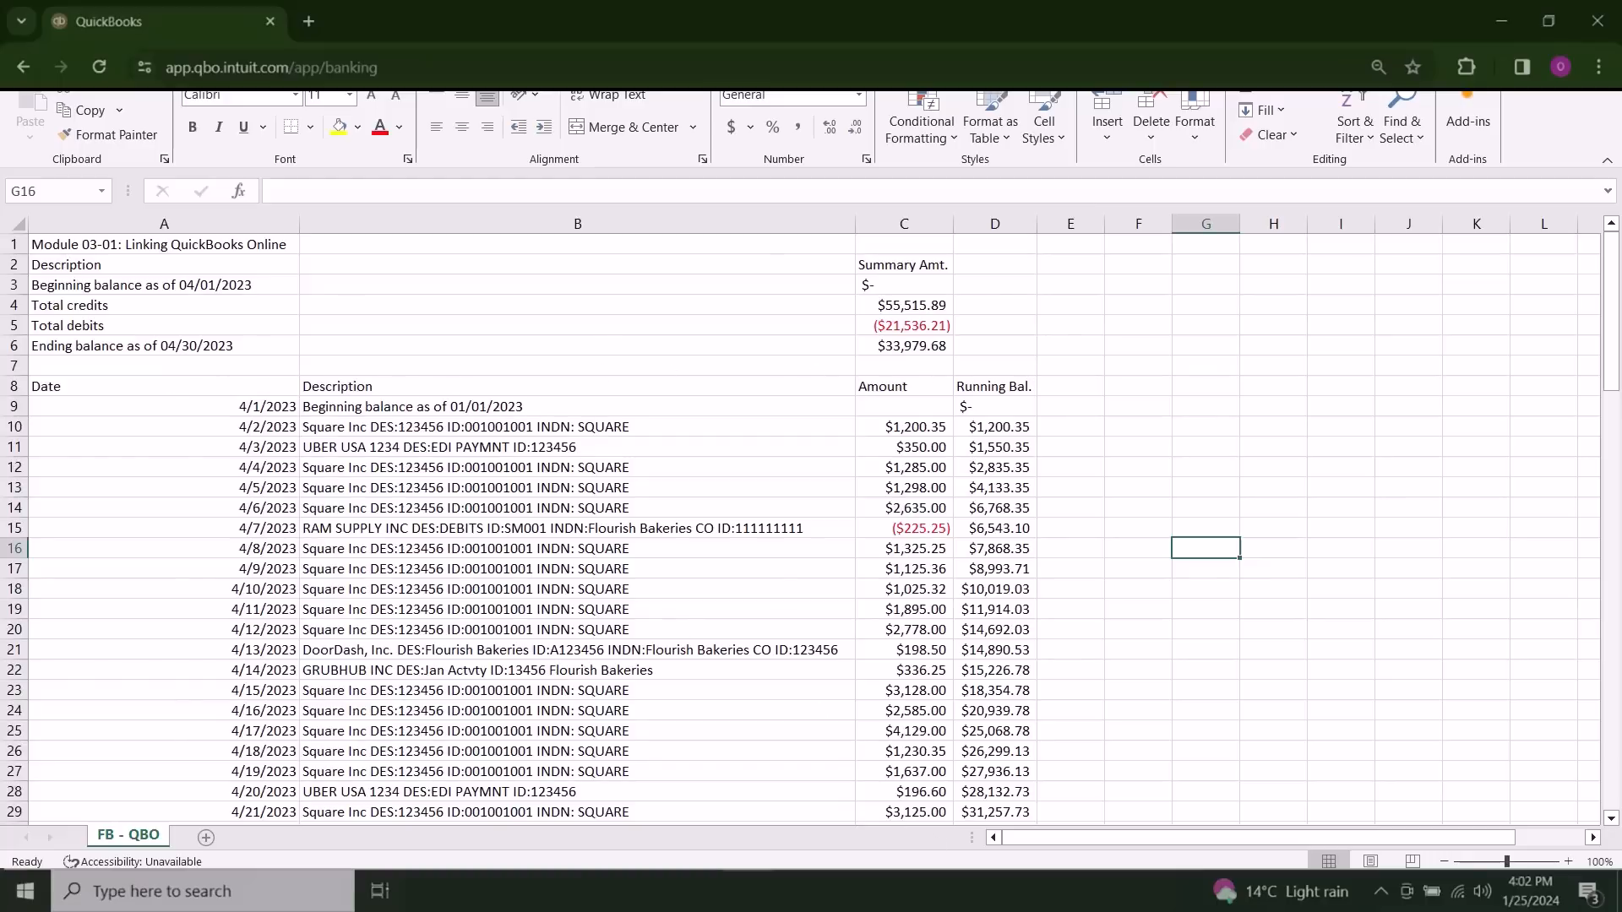
left_click(751, 892)
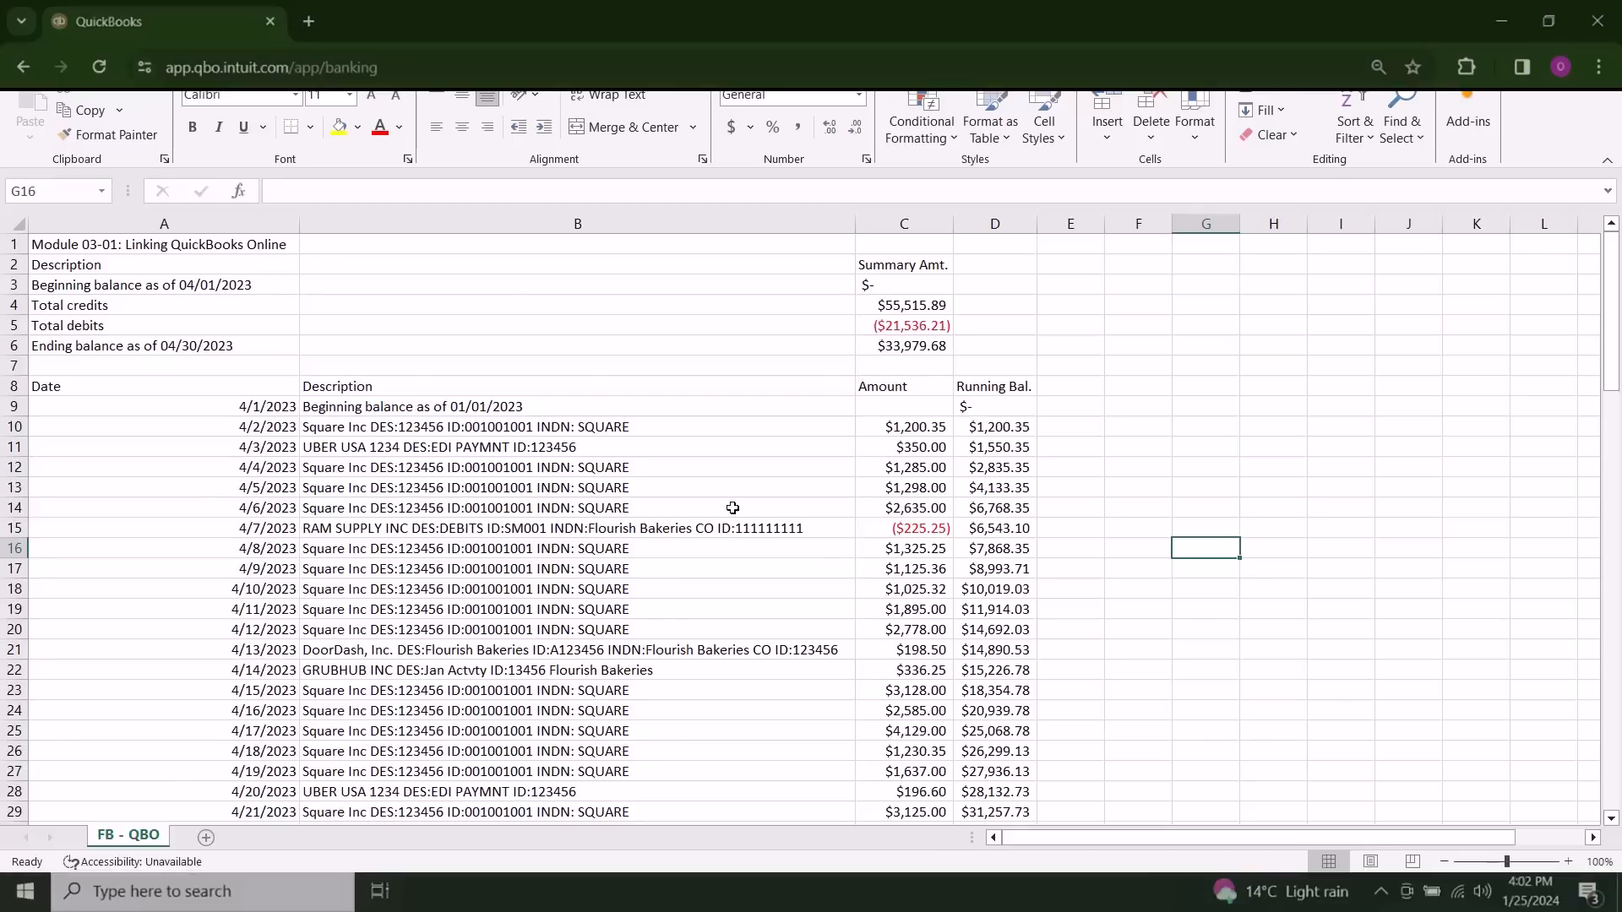
left_click(995, 224)
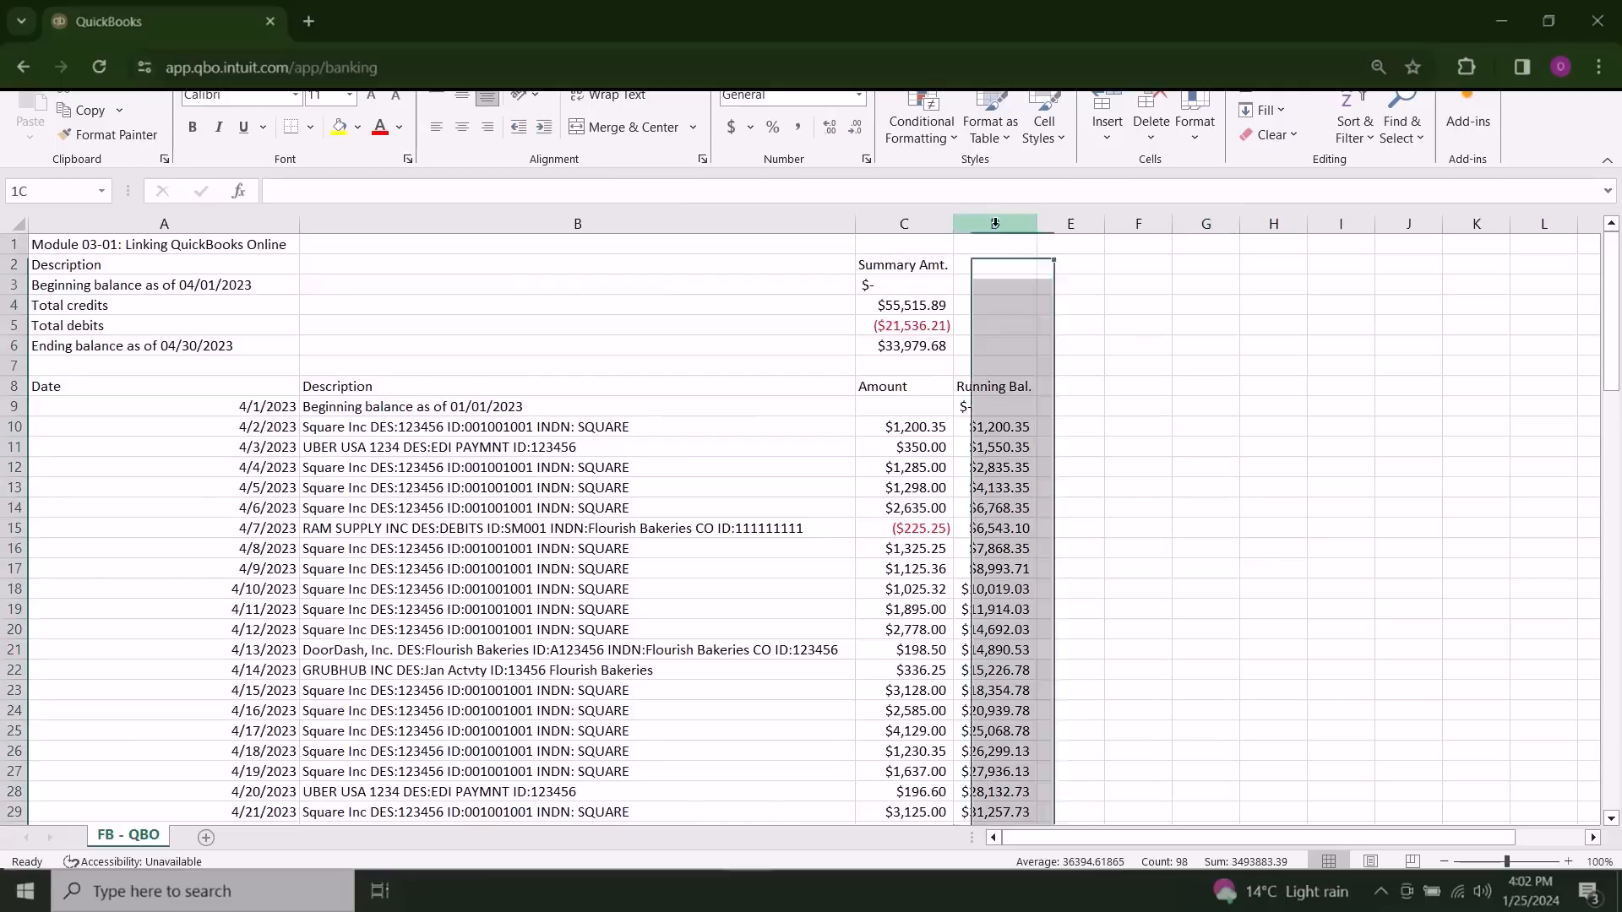
left_click(1094, 398)
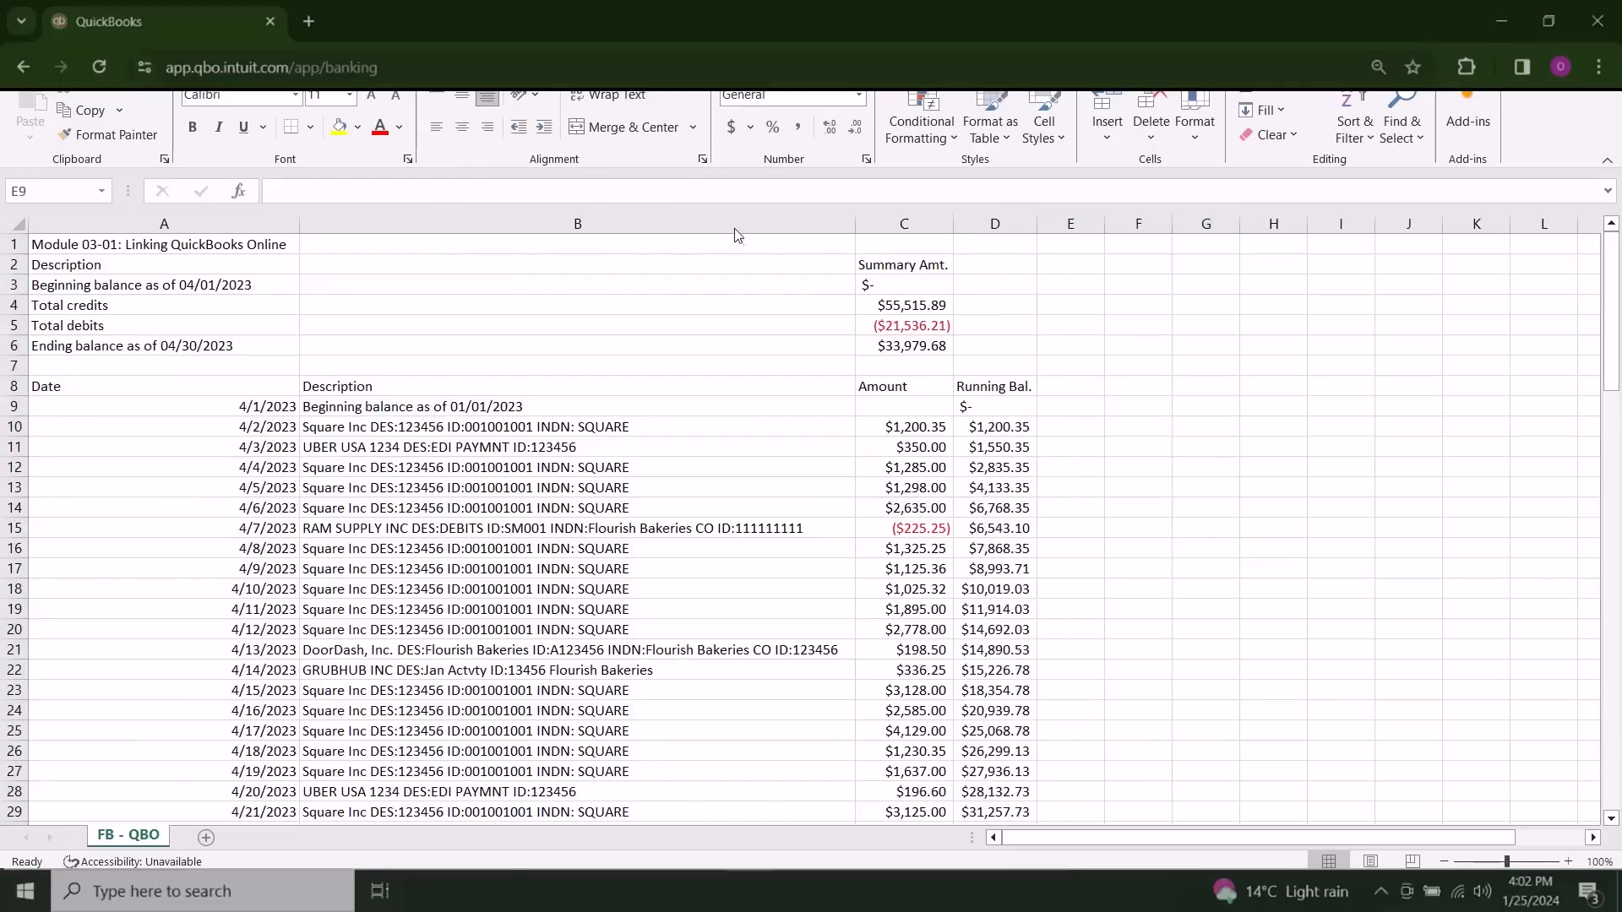
Step: Delete rows 1 to 7, holding the title and statement summary above the transaction headings
left_click_drag(13, 366, 11, 251)
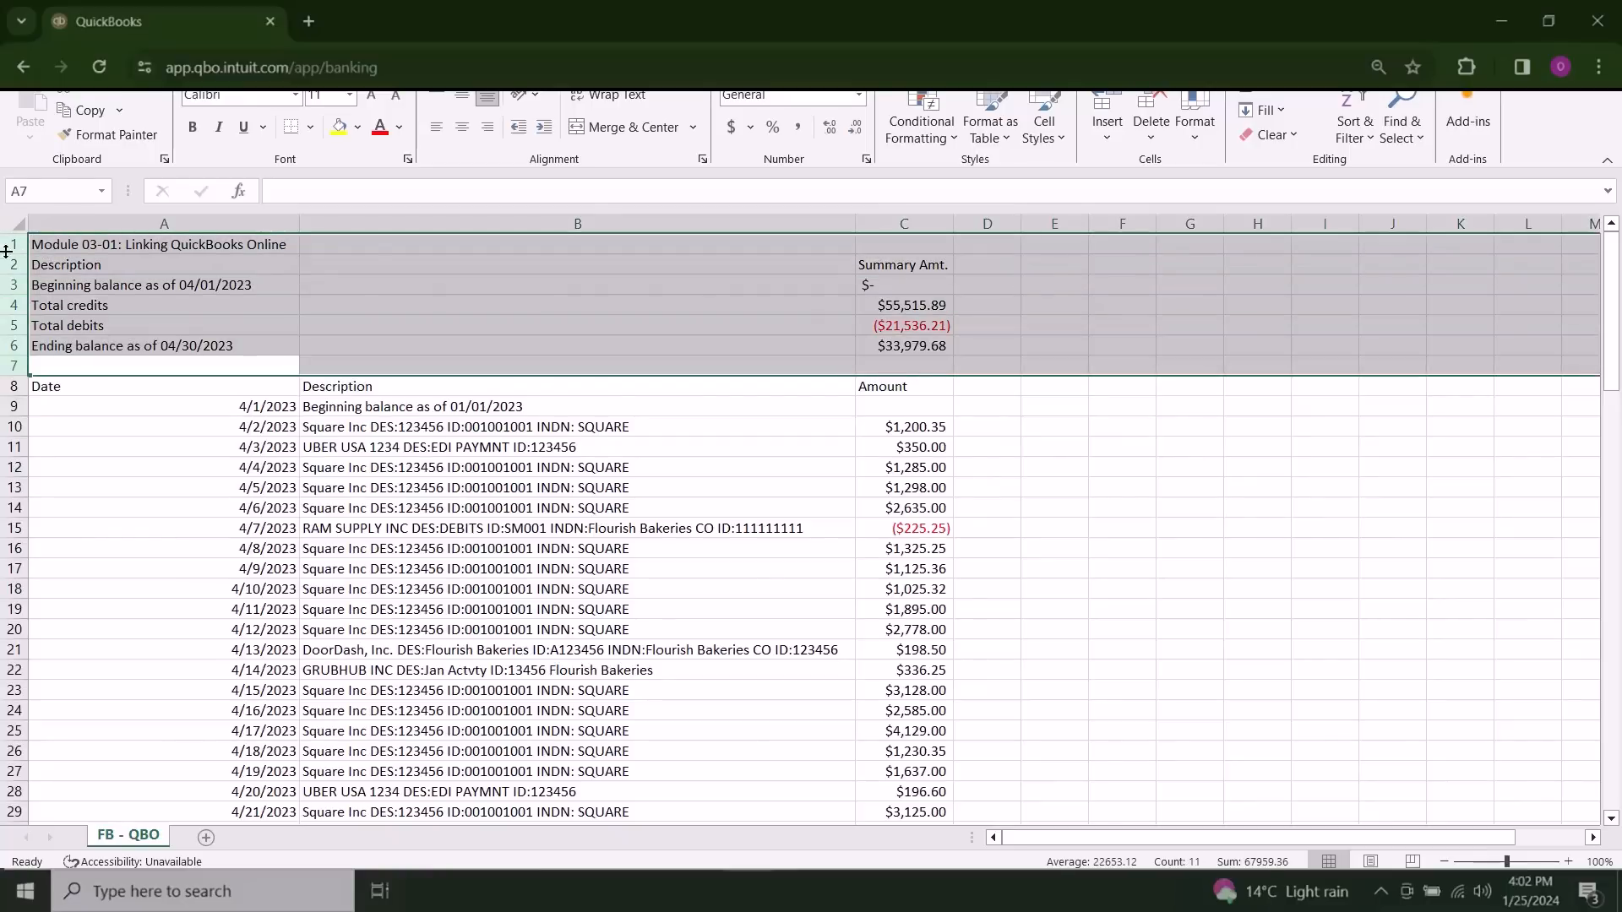
right_click(4, 249)
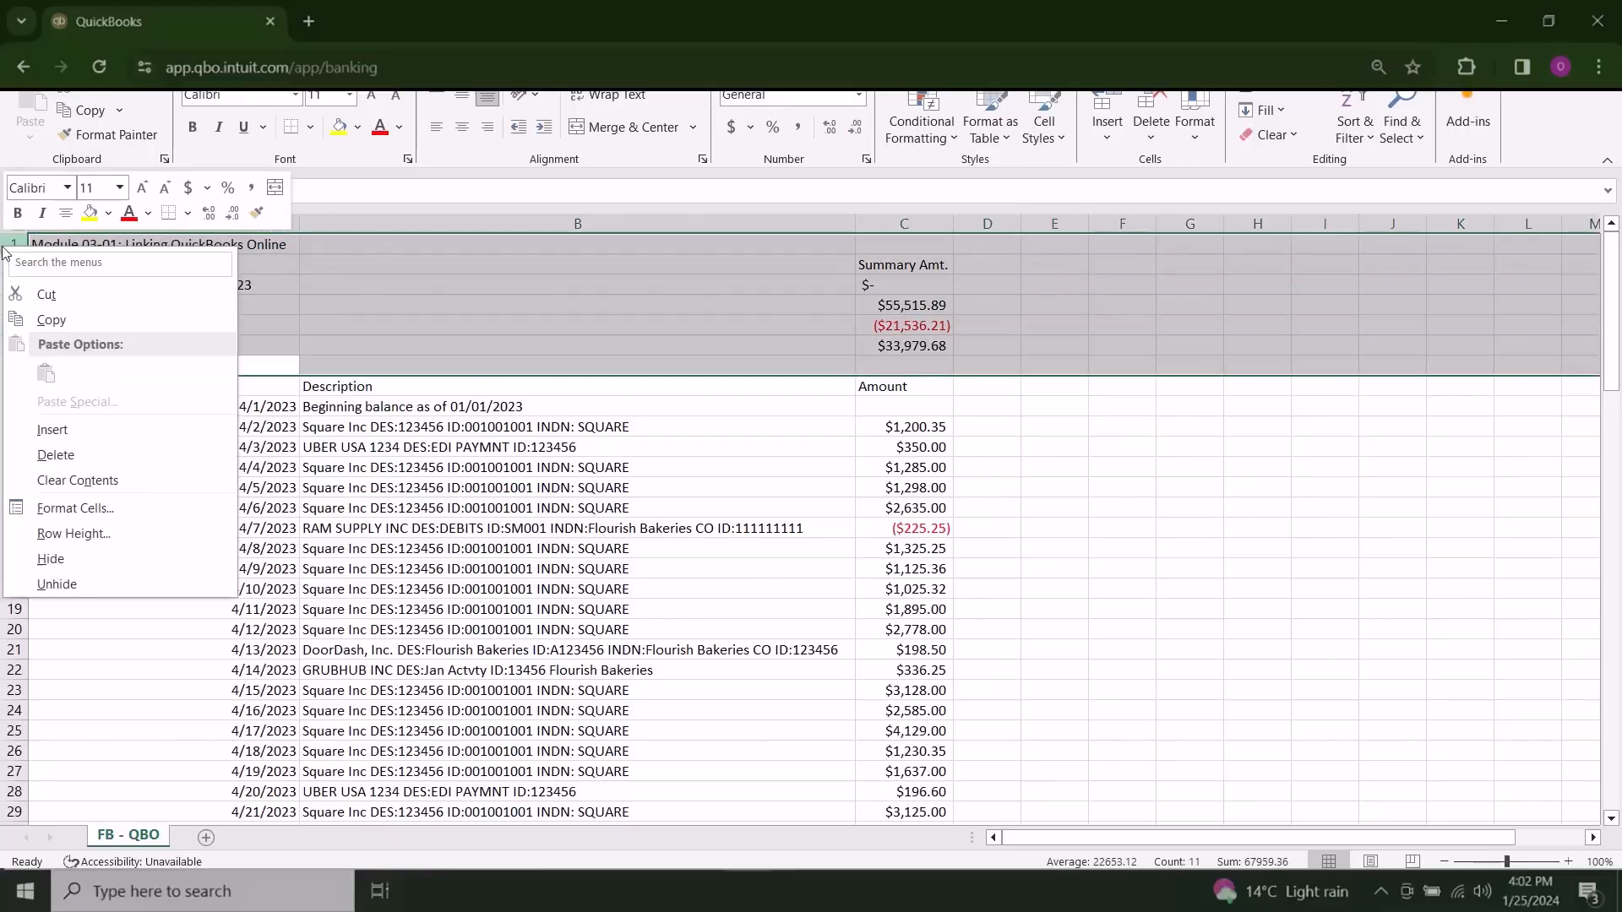
left_click(90, 449)
left_click(1130, 471)
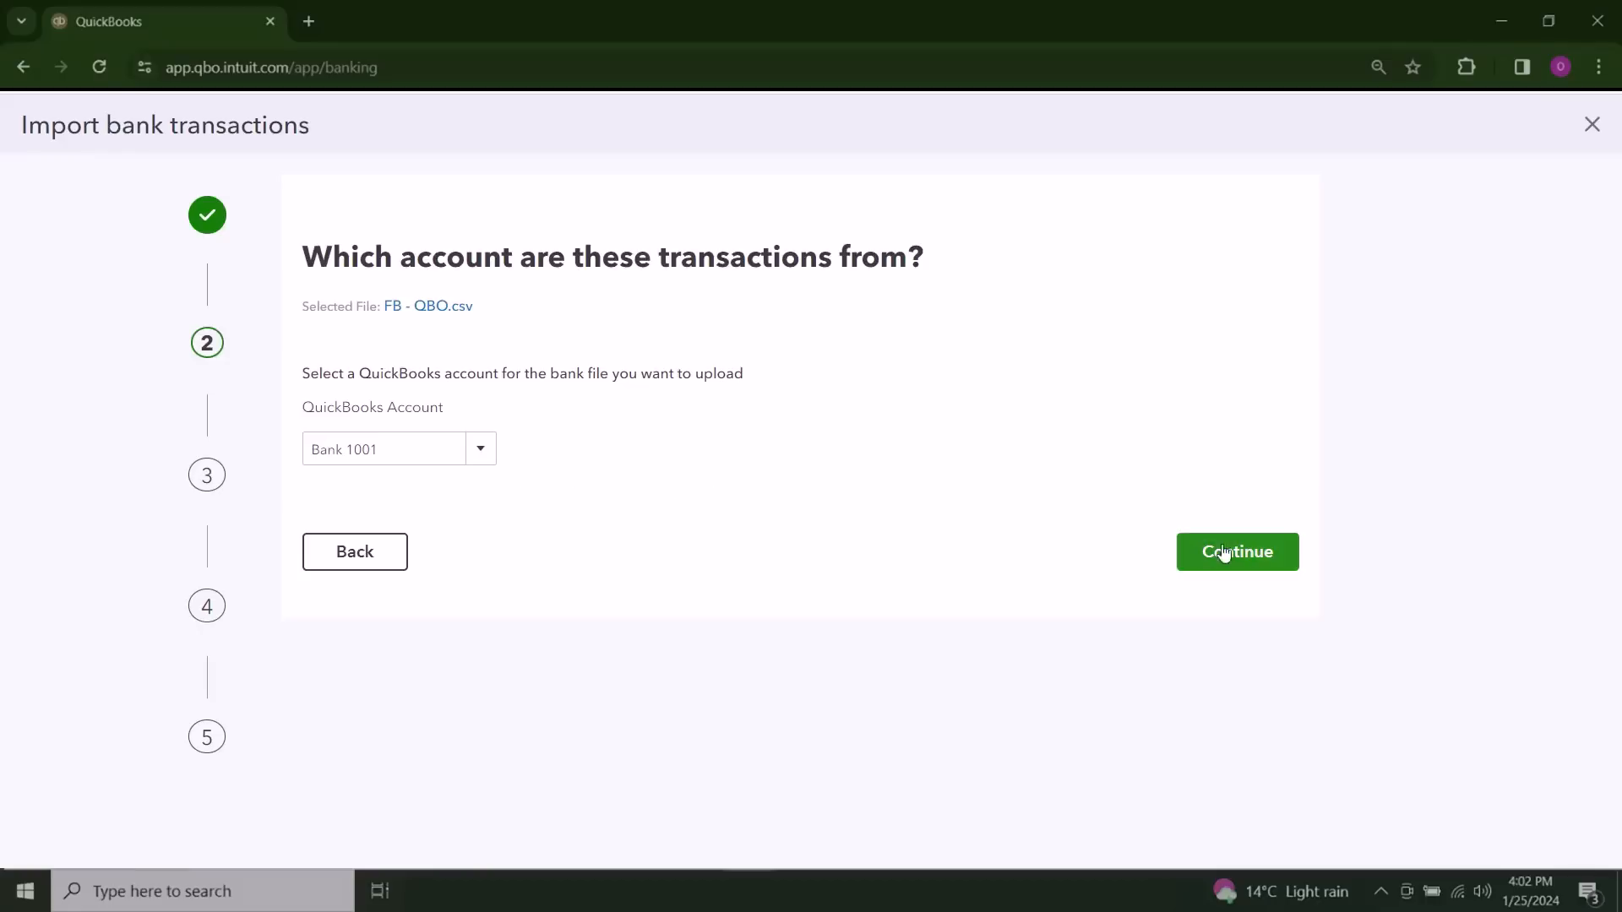
Step: Continue the QuickBooks import with the selected bank account and set no header row, one amount column and date format MM/dd/yyyy
left_click(1258, 554)
left_click(511, 416)
left_click(476, 502)
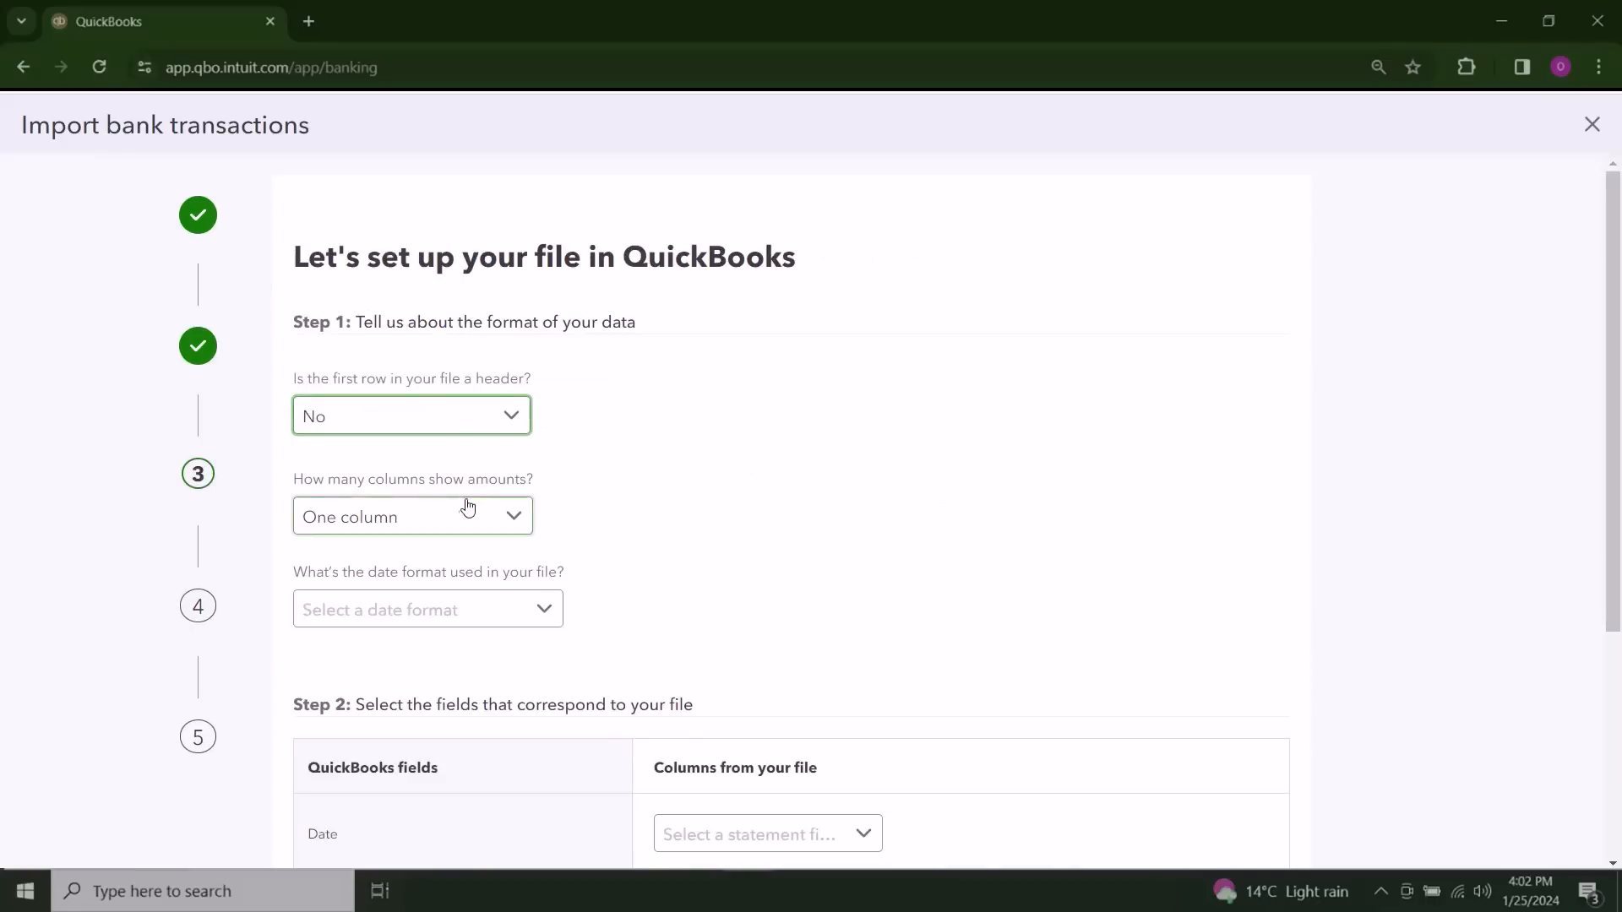
scroll(719, 516, "down", 1)
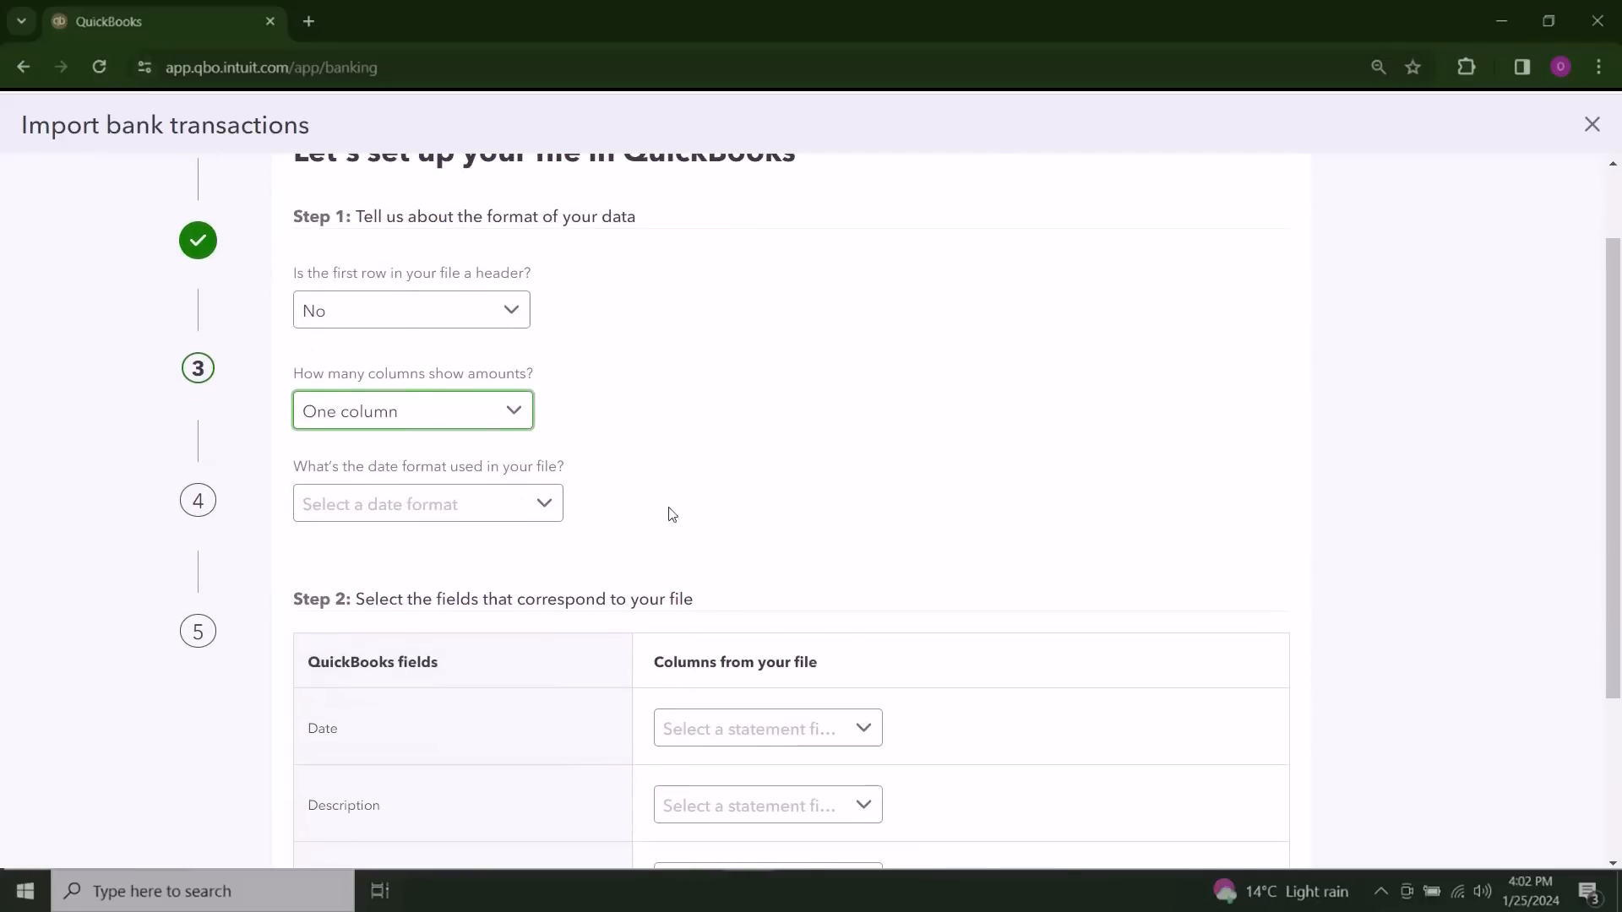
left_click(481, 522)
left_click(540, 549)
scroll(757, 496, "down", 3)
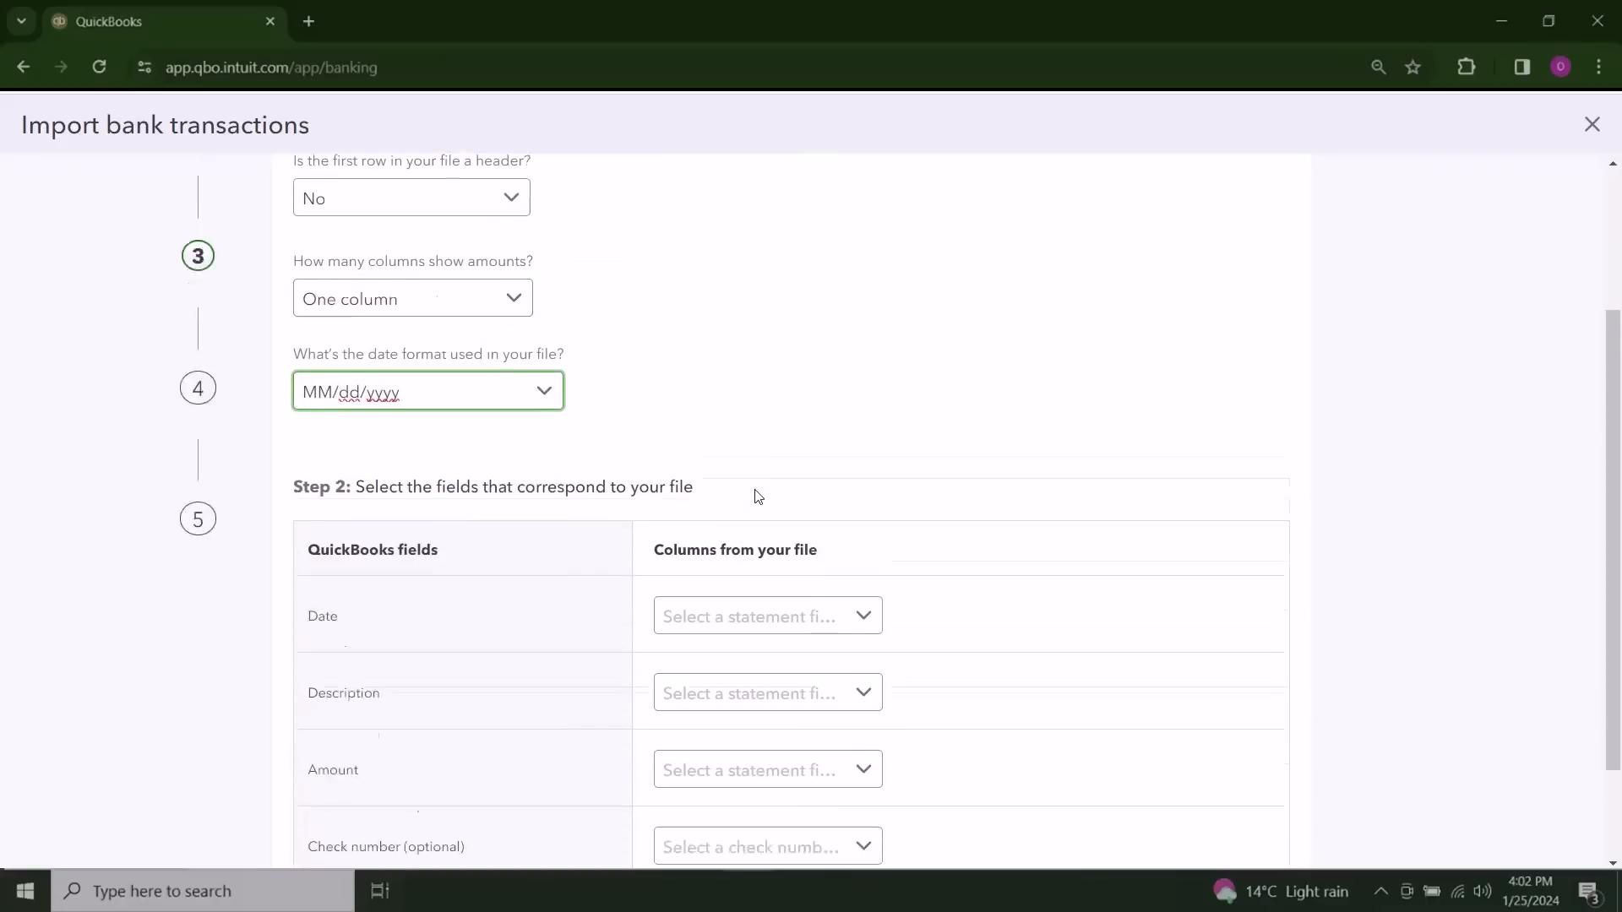
Step: Map Date to Column 1, Description to Column 2 and Amount to Column 3, and continue to the transaction selection
left_click(809, 484)
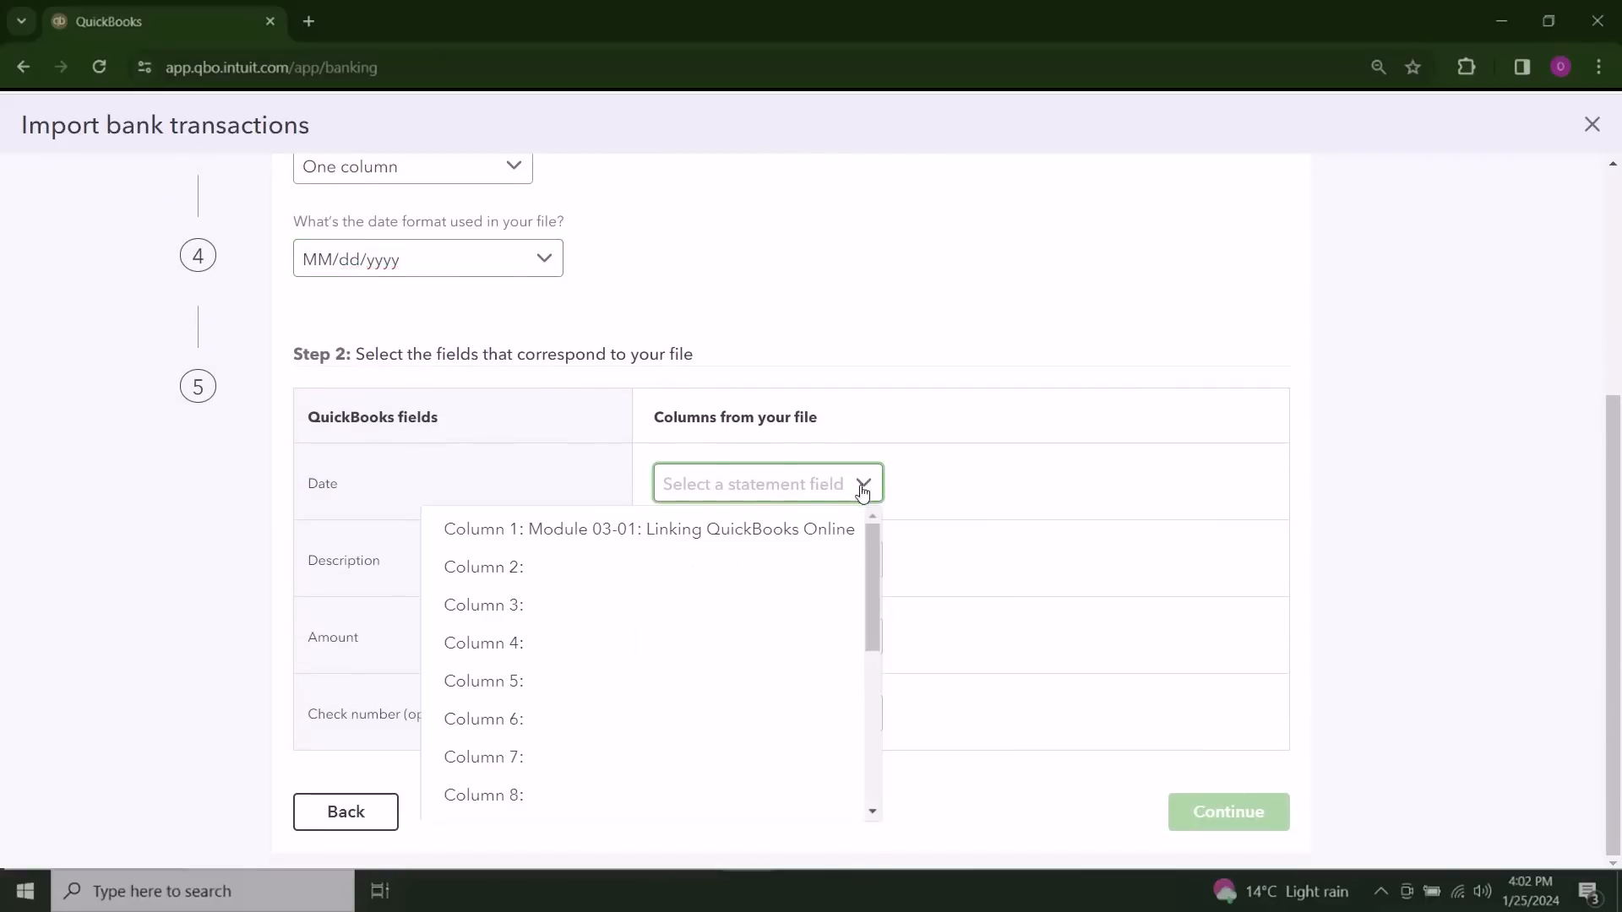
left_click(794, 530)
left_click(789, 565)
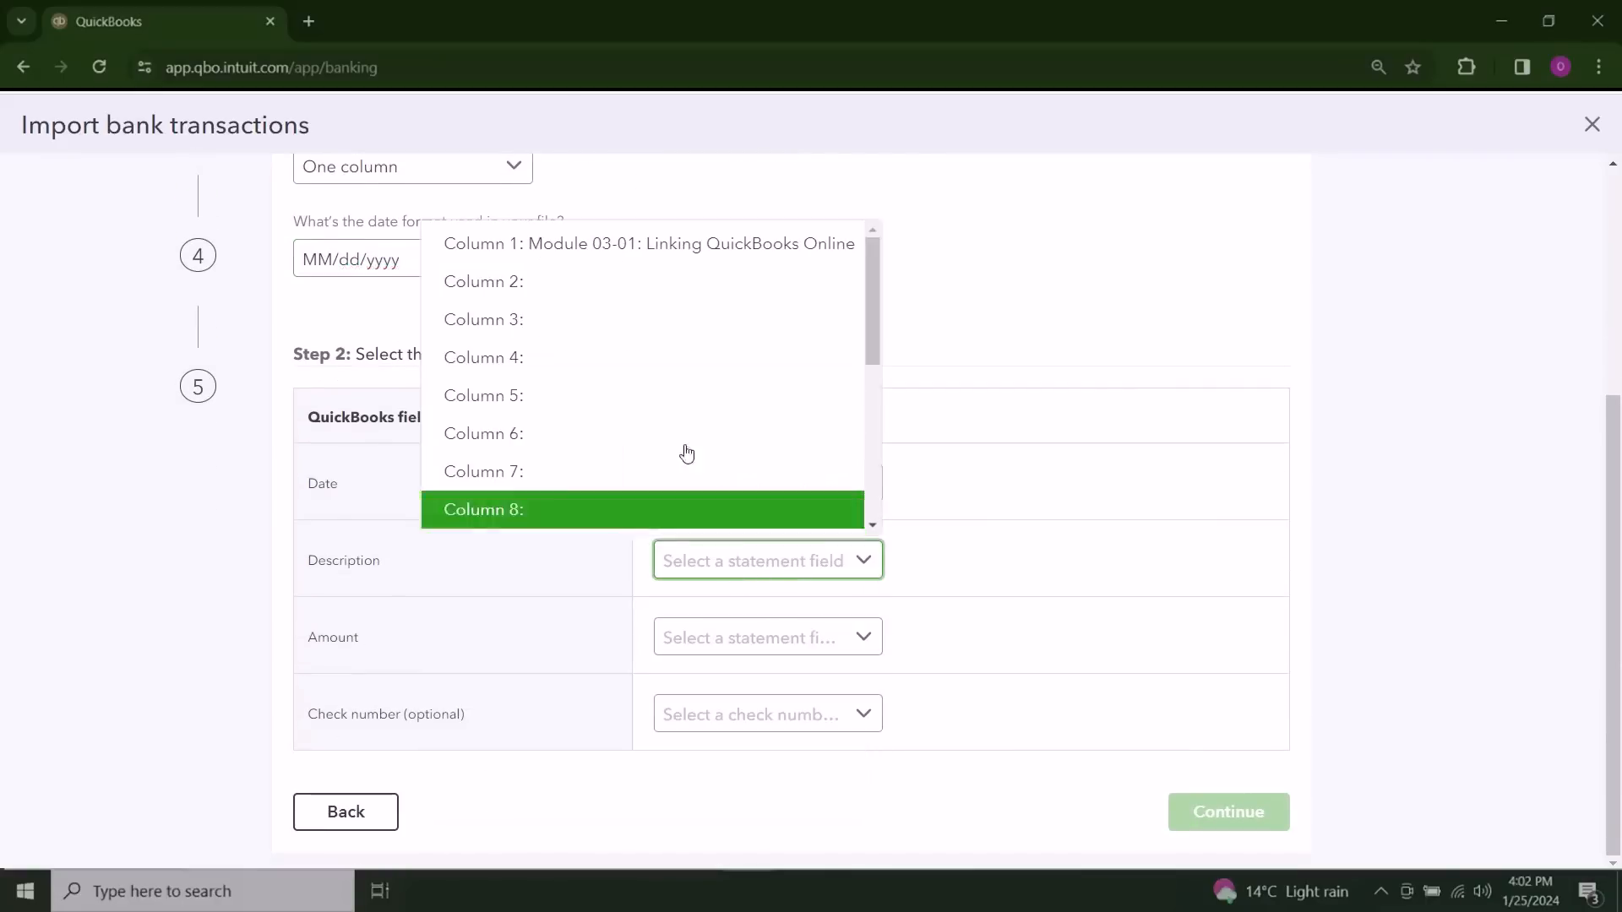
left_click(647, 302)
left_click(764, 637)
left_click(622, 394)
left_click(1208, 804)
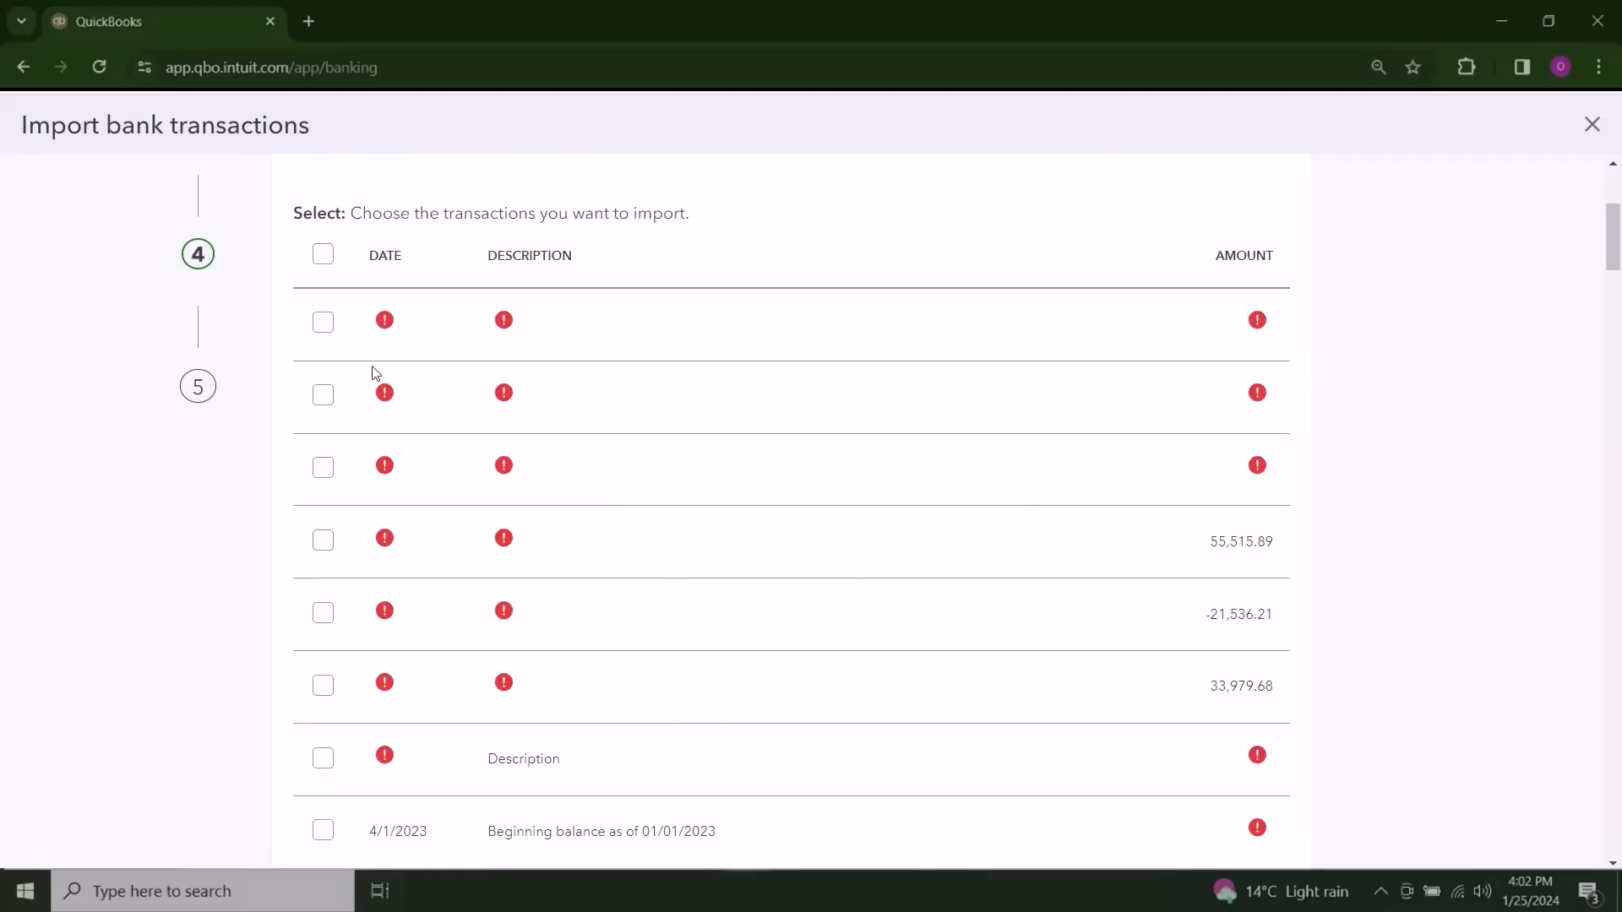
left_click(325, 326)
left_click(325, 398)
left_click(329, 472)
left_click(322, 543)
left_click(323, 617)
left_click(323, 683)
left_click(323, 757)
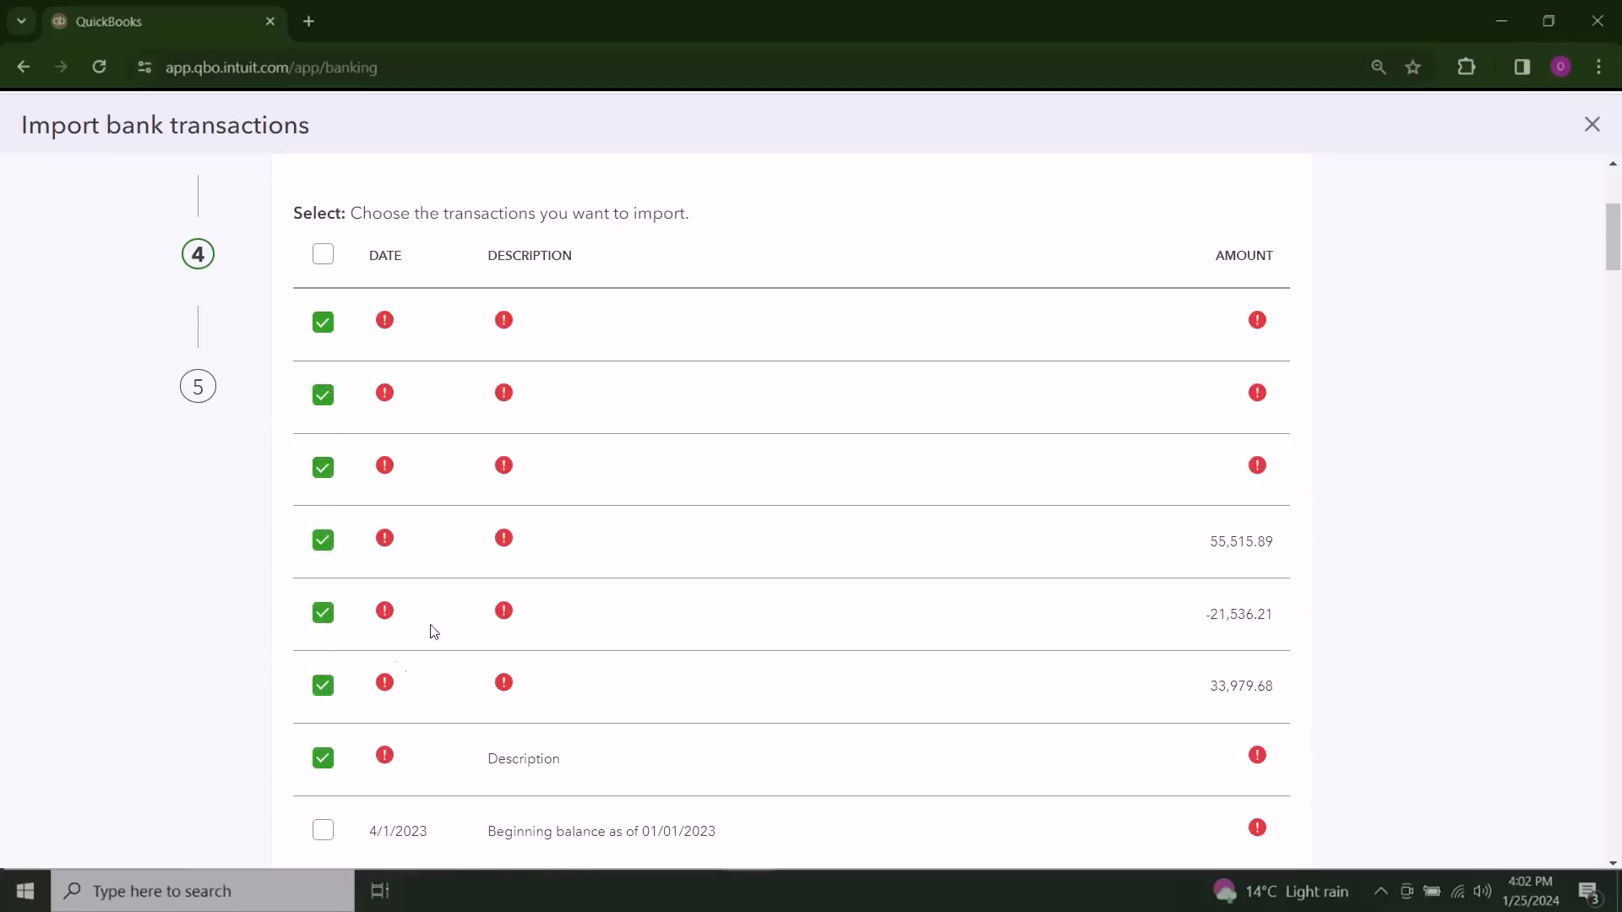
scroll(811, 262, "down", 2)
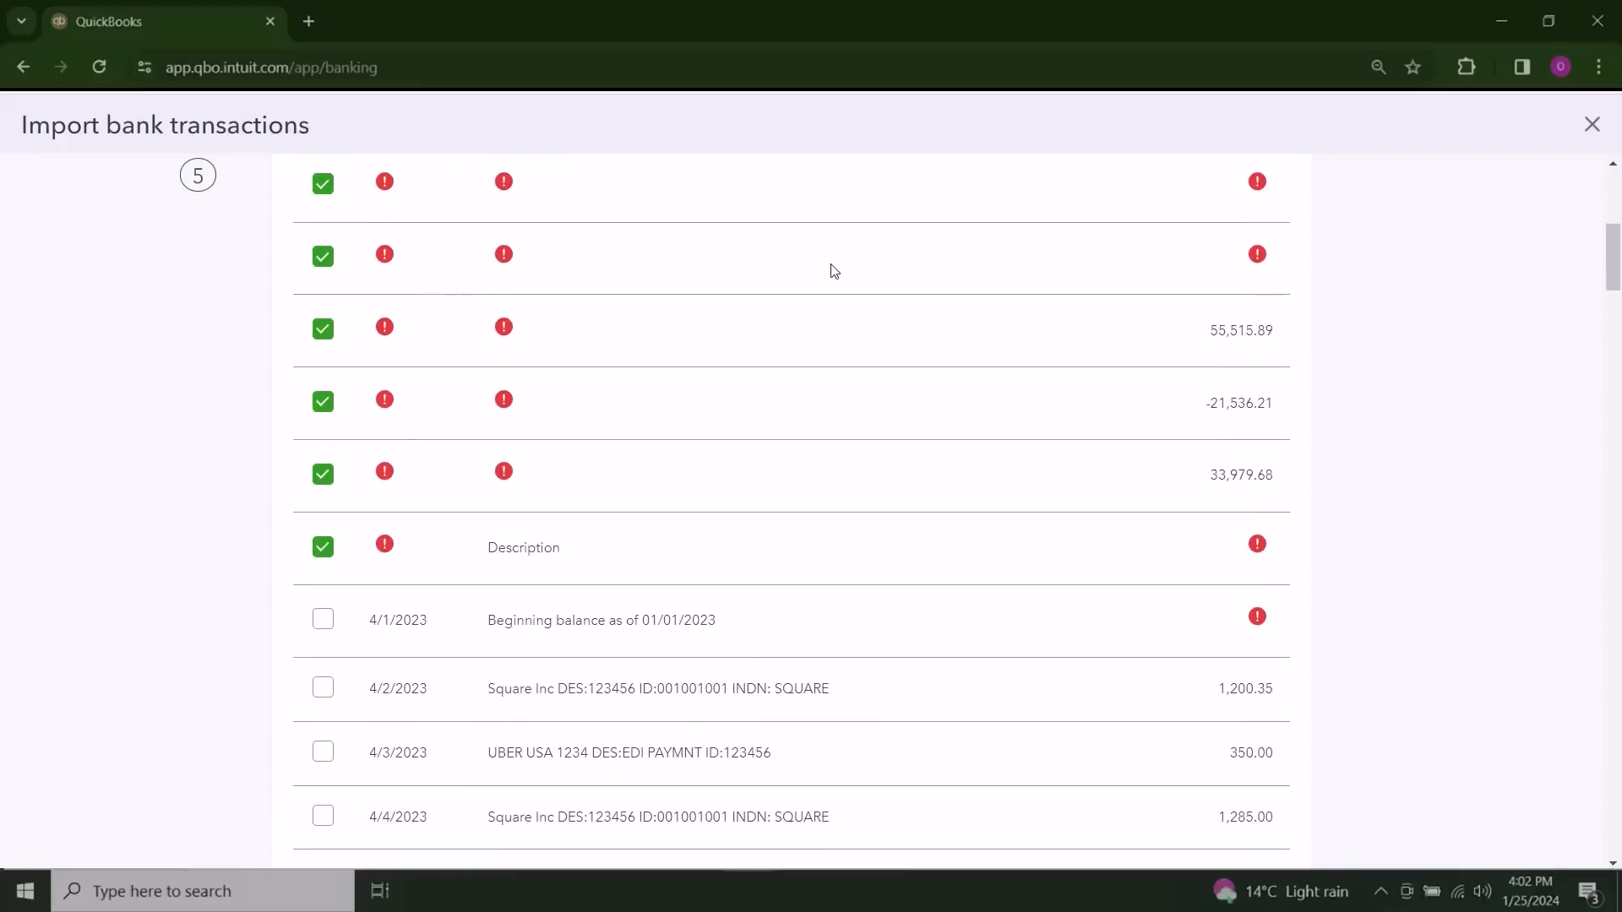
scroll(834, 271, "up", 5)
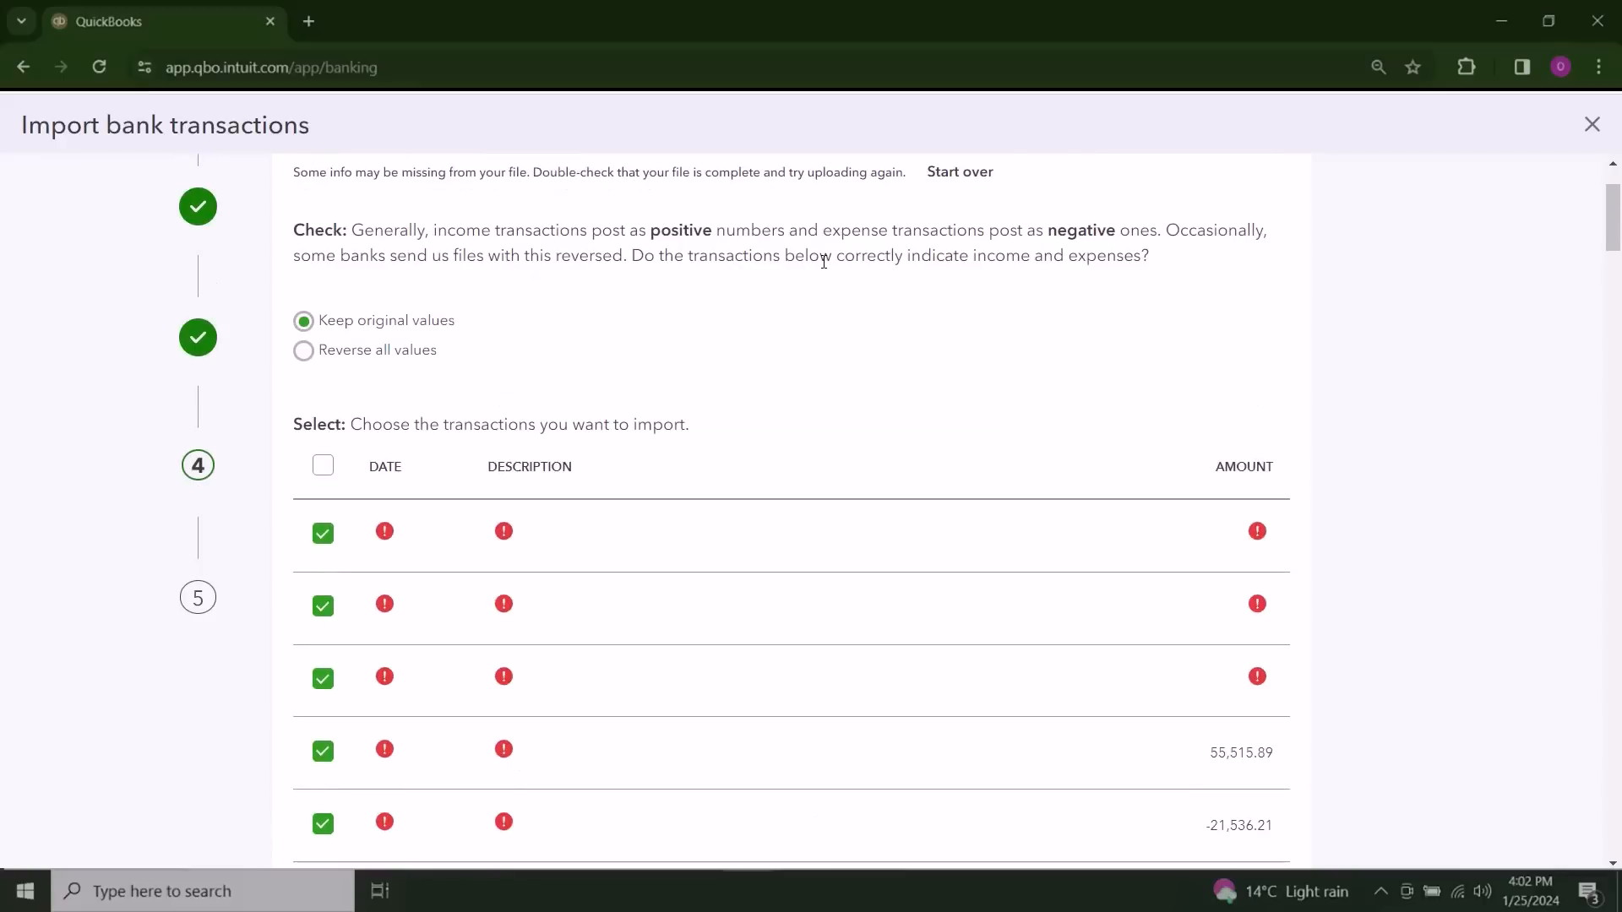
scroll(824, 261, "down", 2)
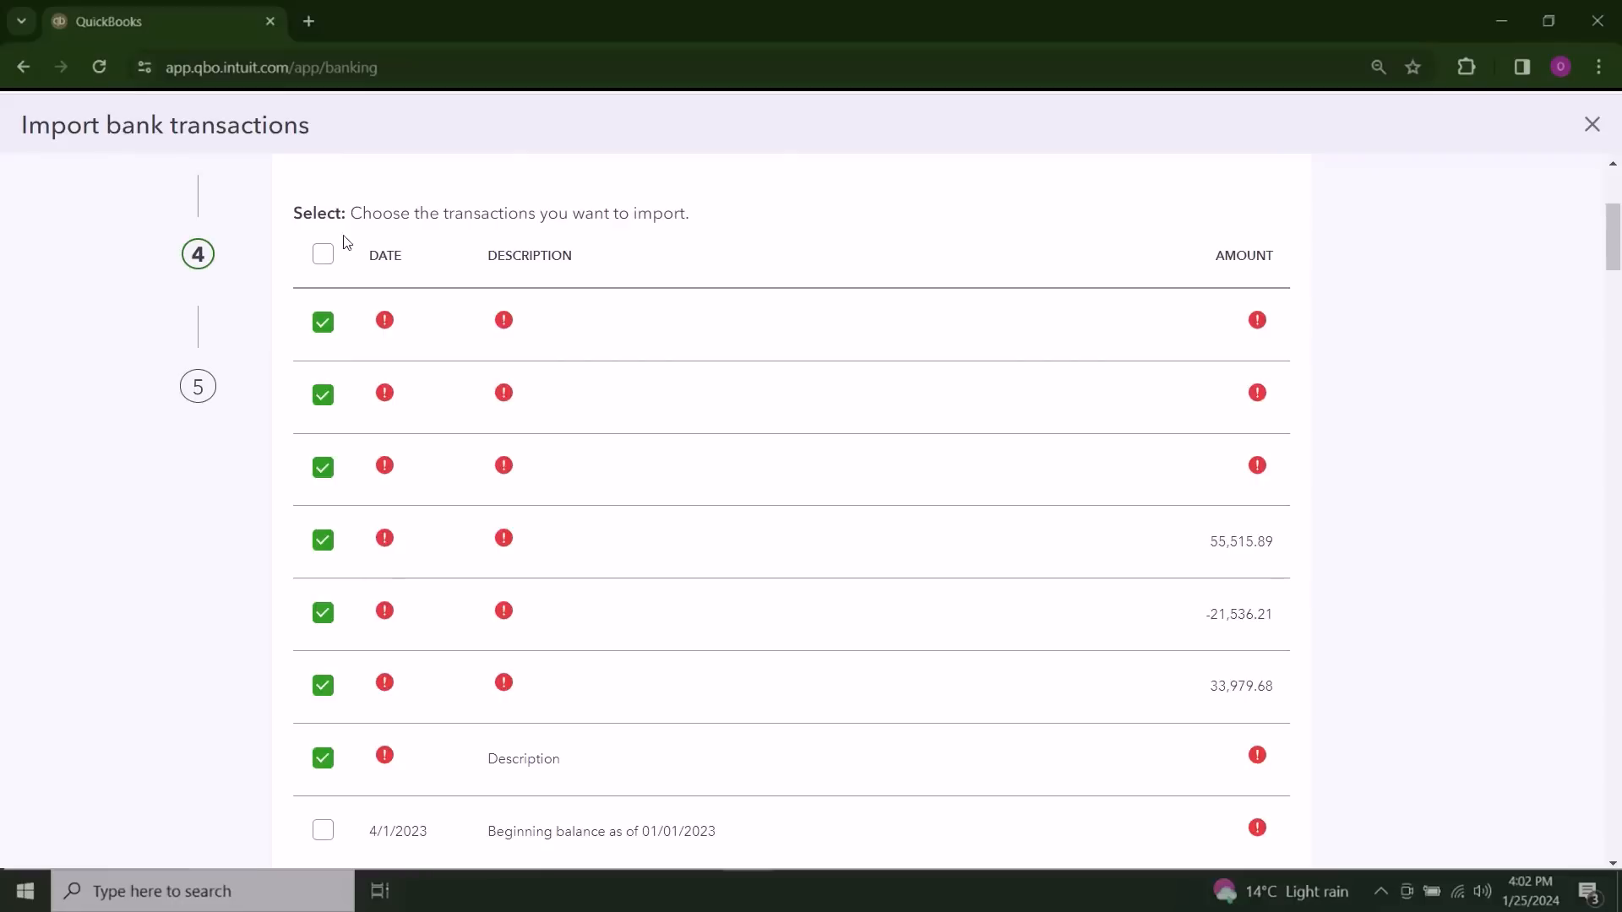
Step: Select all transactions for import, excluding the first seven non-transaction rows and the 4/1/2023 Beginning balance row
left_click(323, 256)
left_click(323, 322)
left_click(323, 394)
left_click(323, 469)
left_click(323, 540)
left_click(323, 612)
left_click(323, 685)
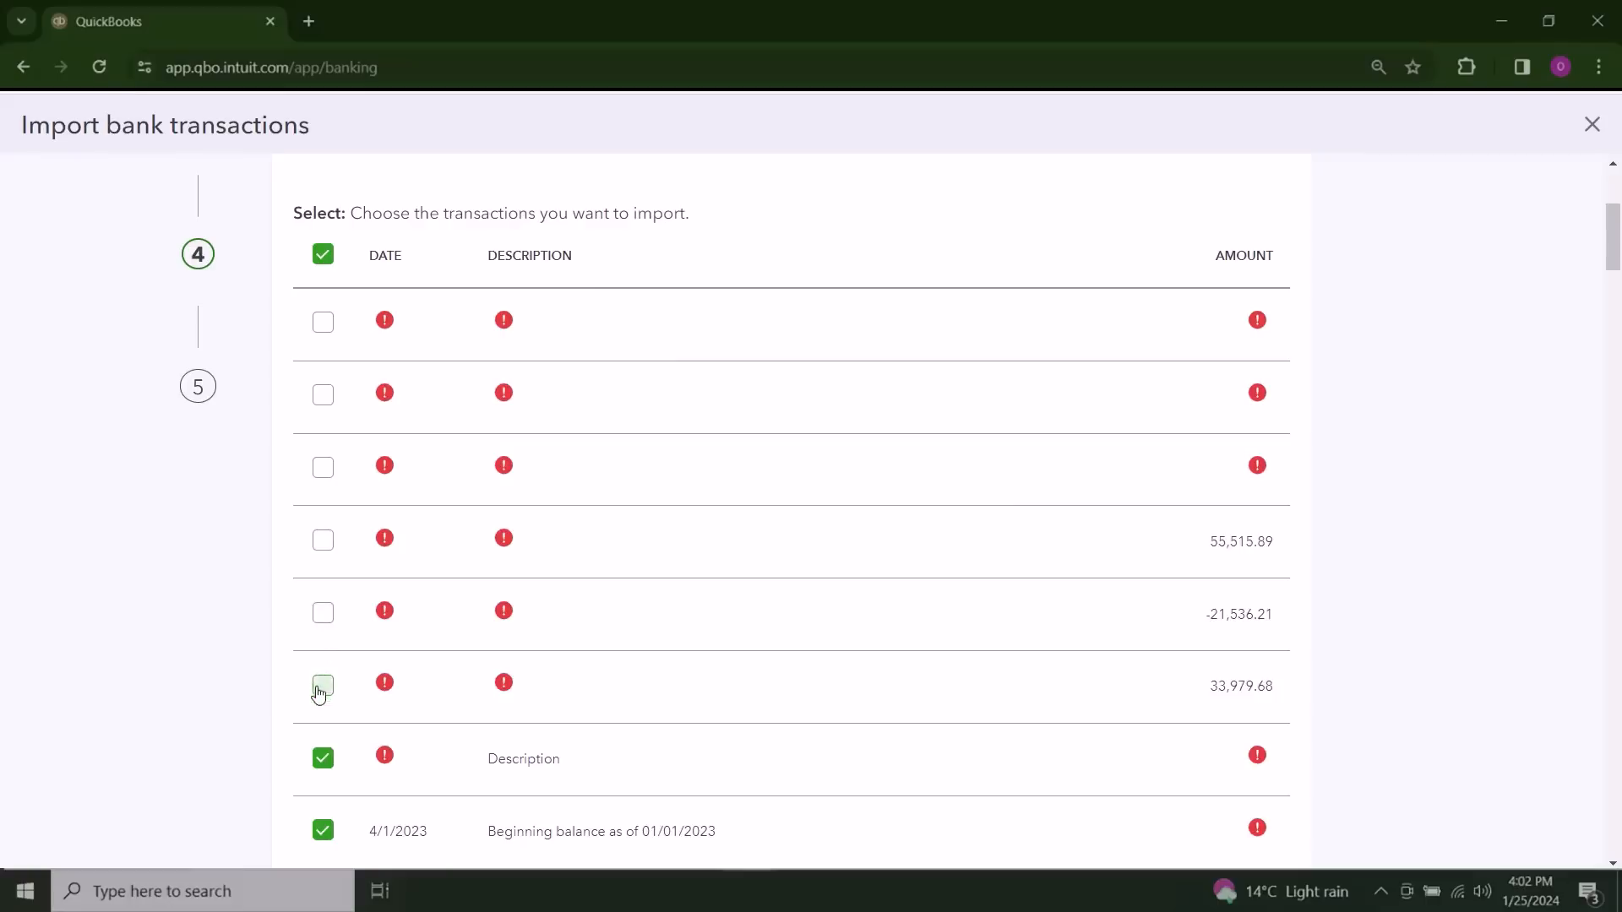
left_click(323, 757)
scroll(870, 577, "down", 4)
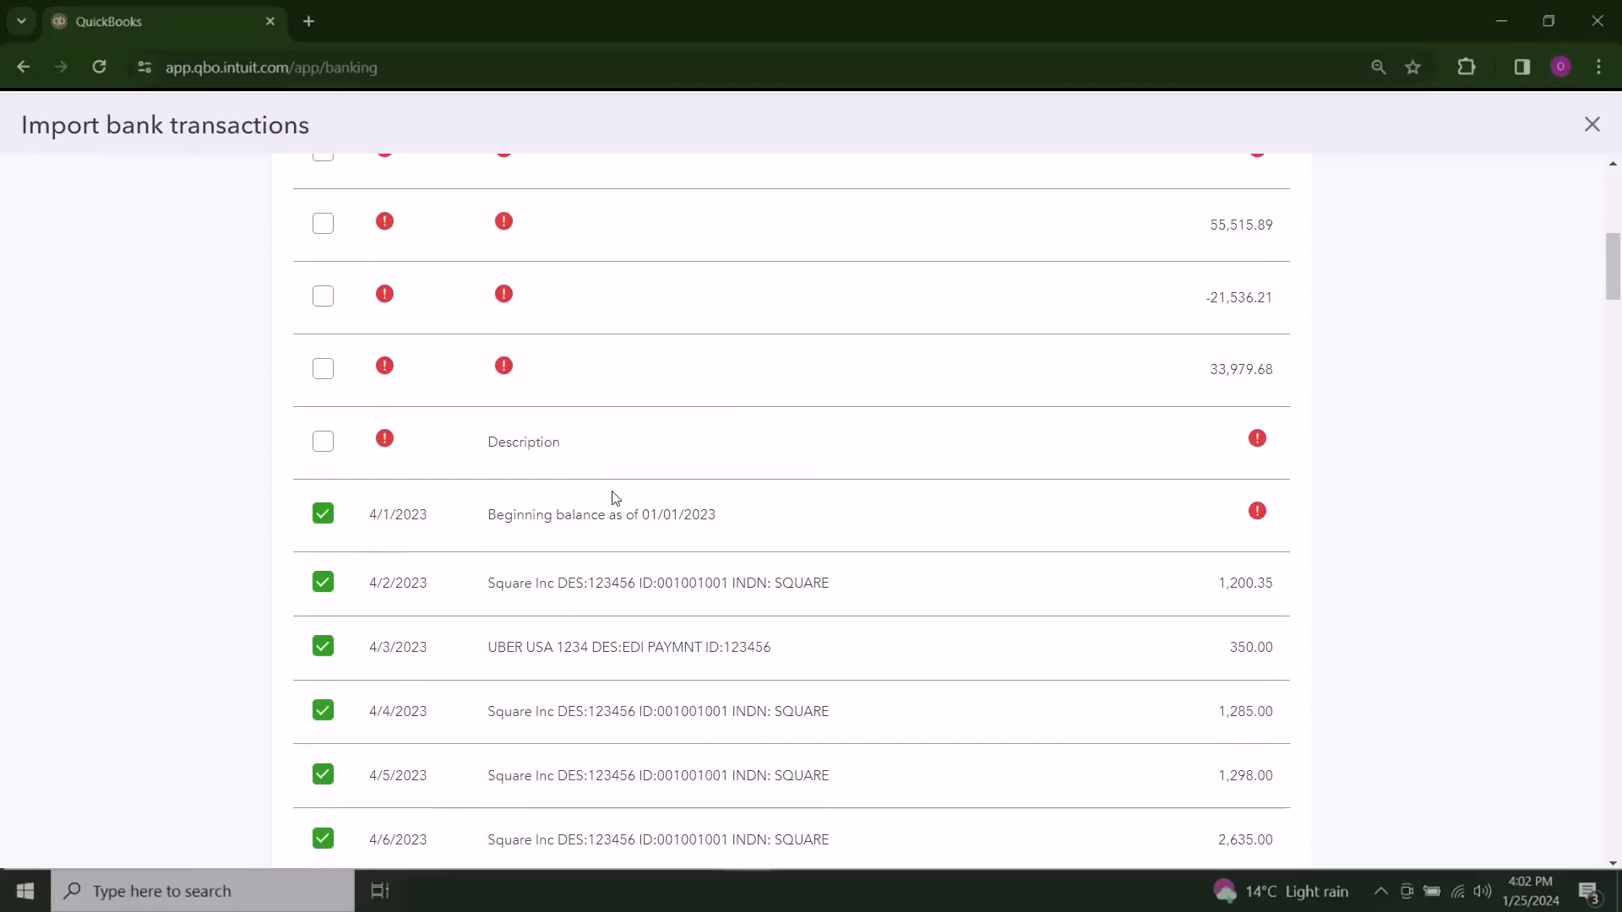
scroll(1069, 533, "down", 1)
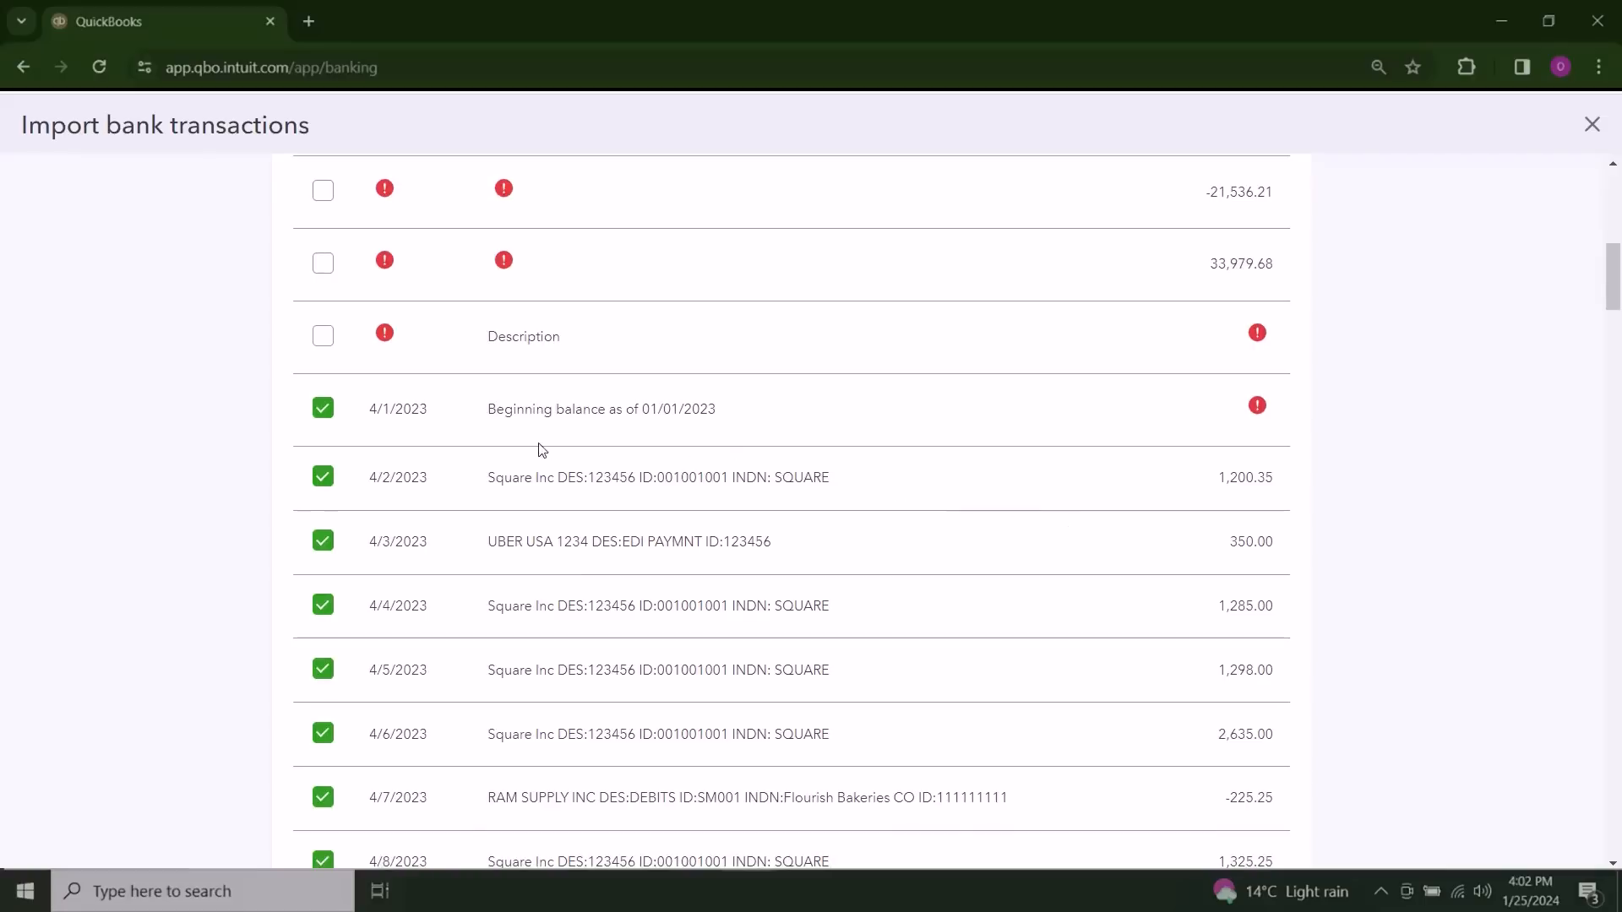
left_click(323, 417)
Step: Review the dates, descriptions and amounts of the selected transactions down to the end of the list
scroll(791, 512, "down", 1)
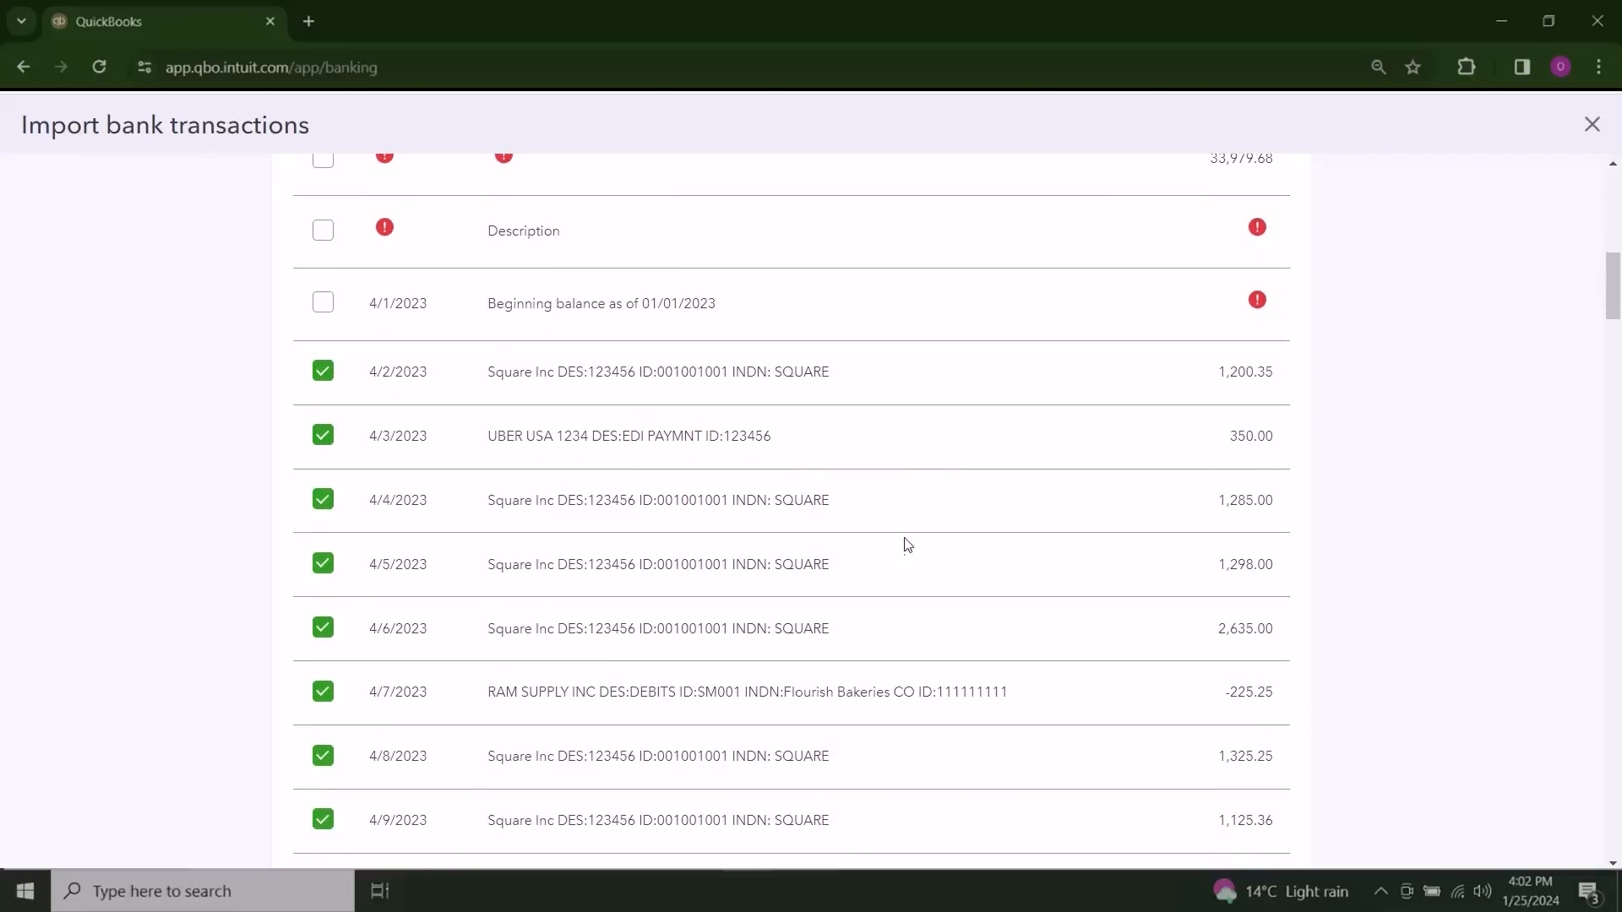
scroll(716, 680, "down", 2)
scroll(916, 636, "down", 2)
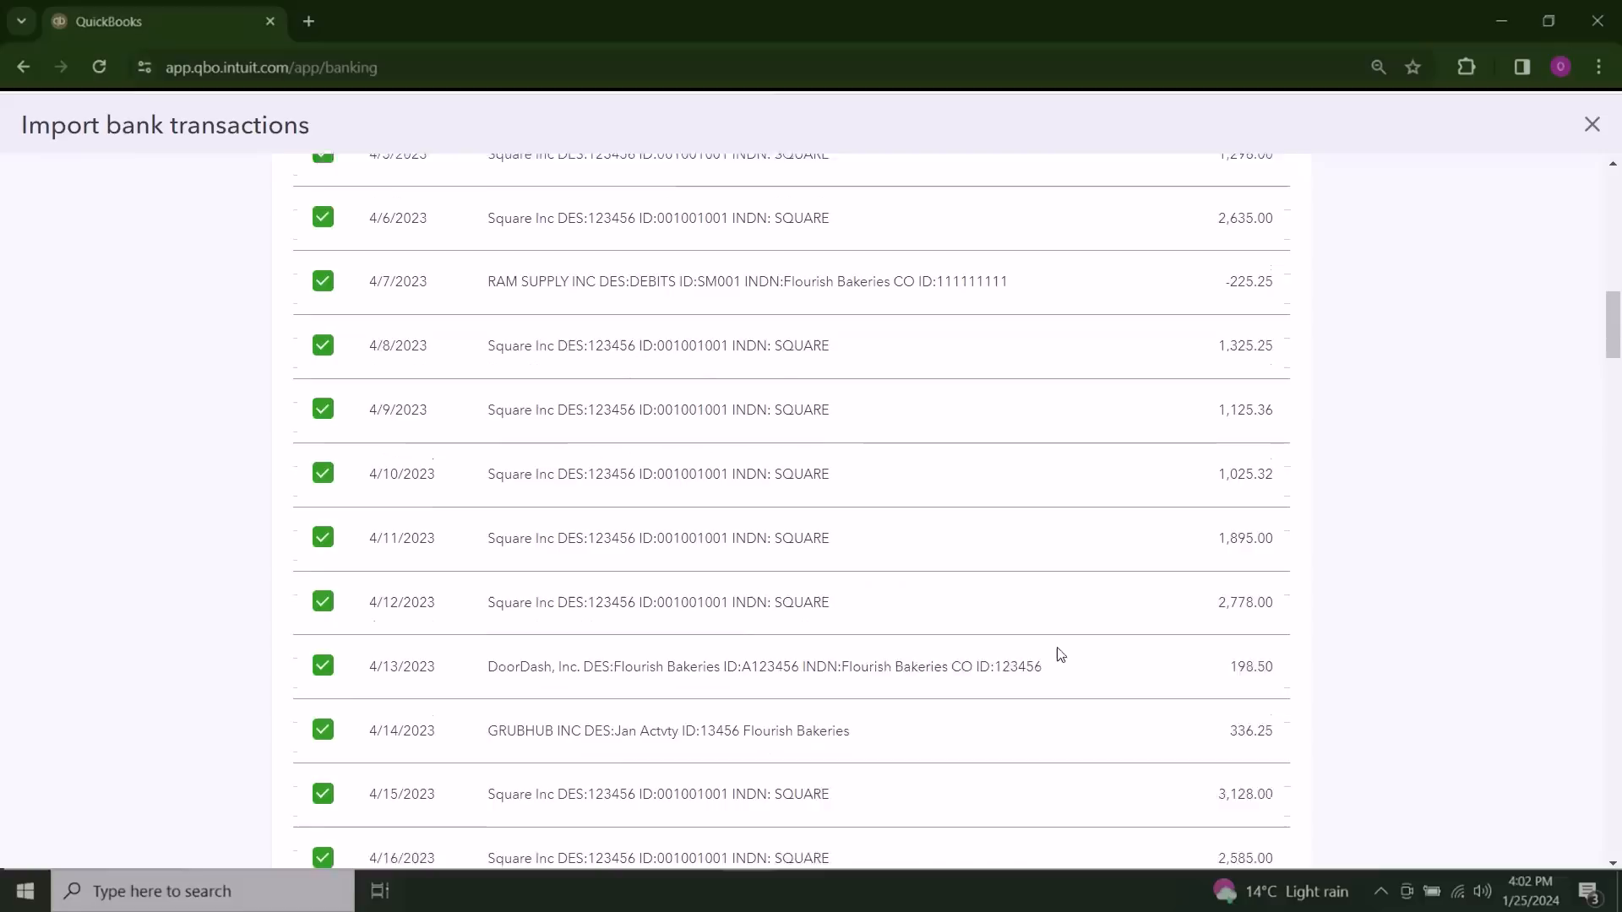
scroll(781, 646, "down", 7)
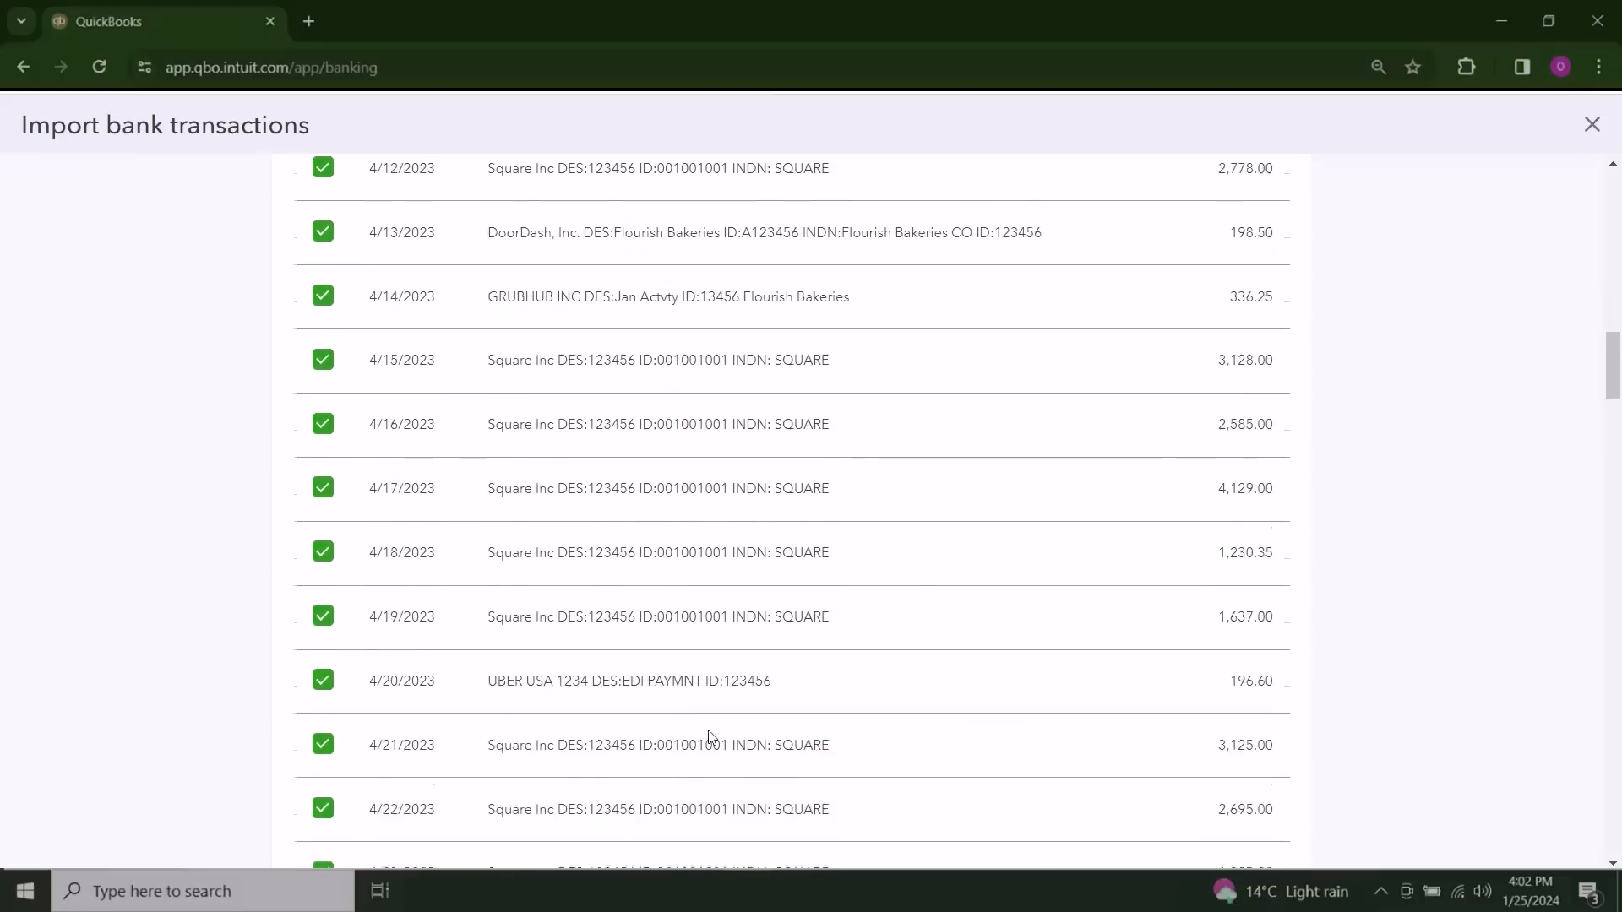
scroll(916, 754, "down", 2)
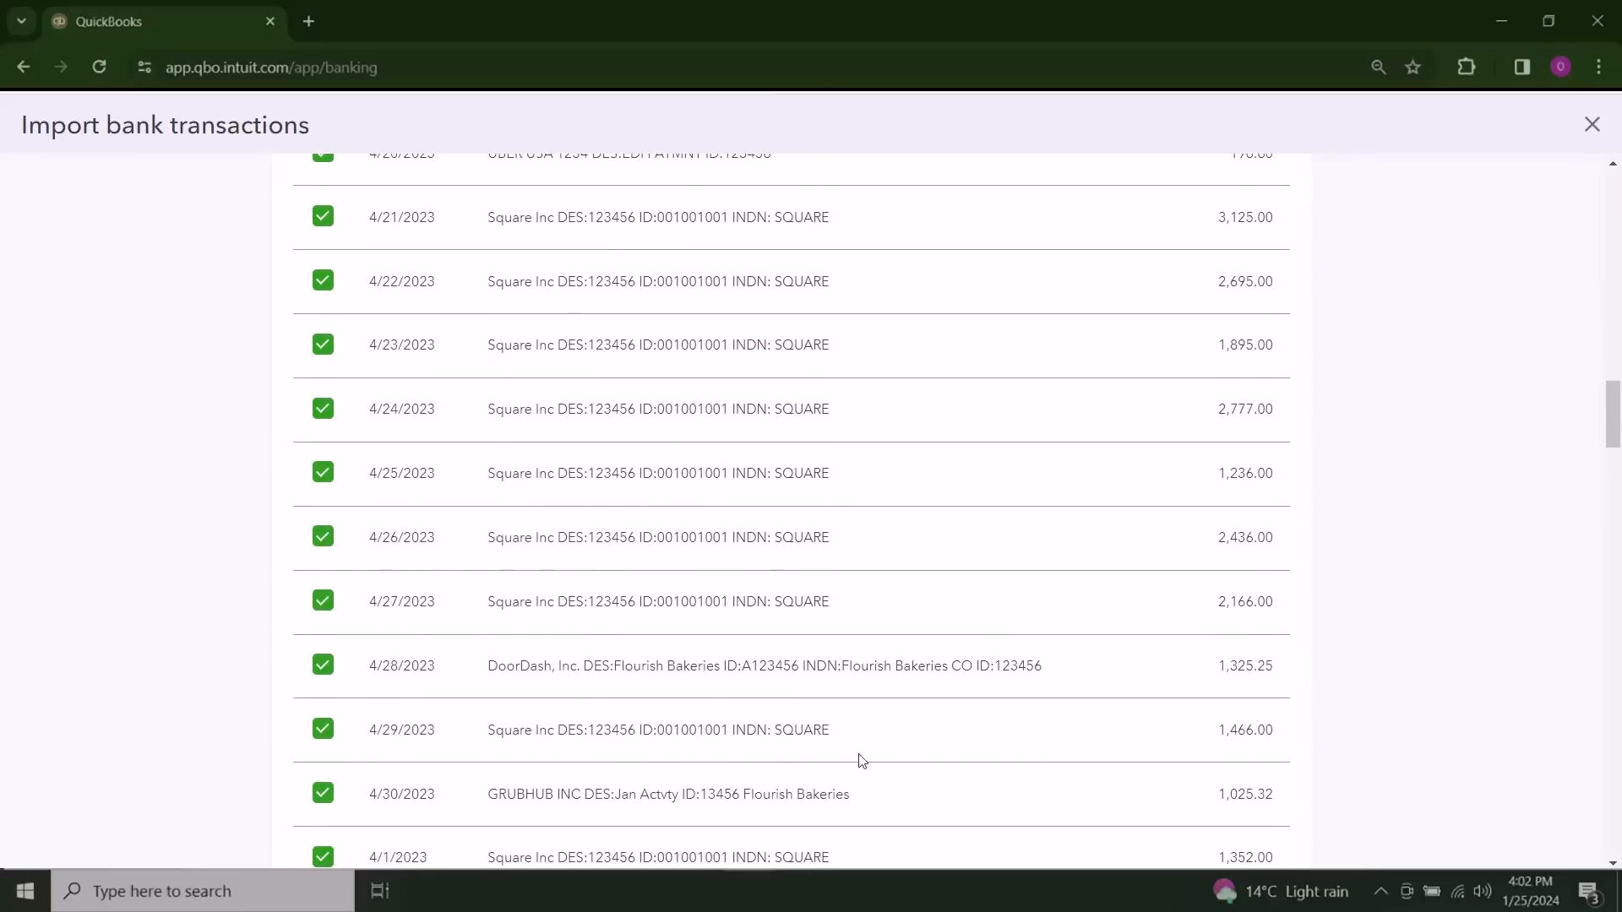
scroll(970, 760, "down", 1)
scroll(853, 790, "down", 3)
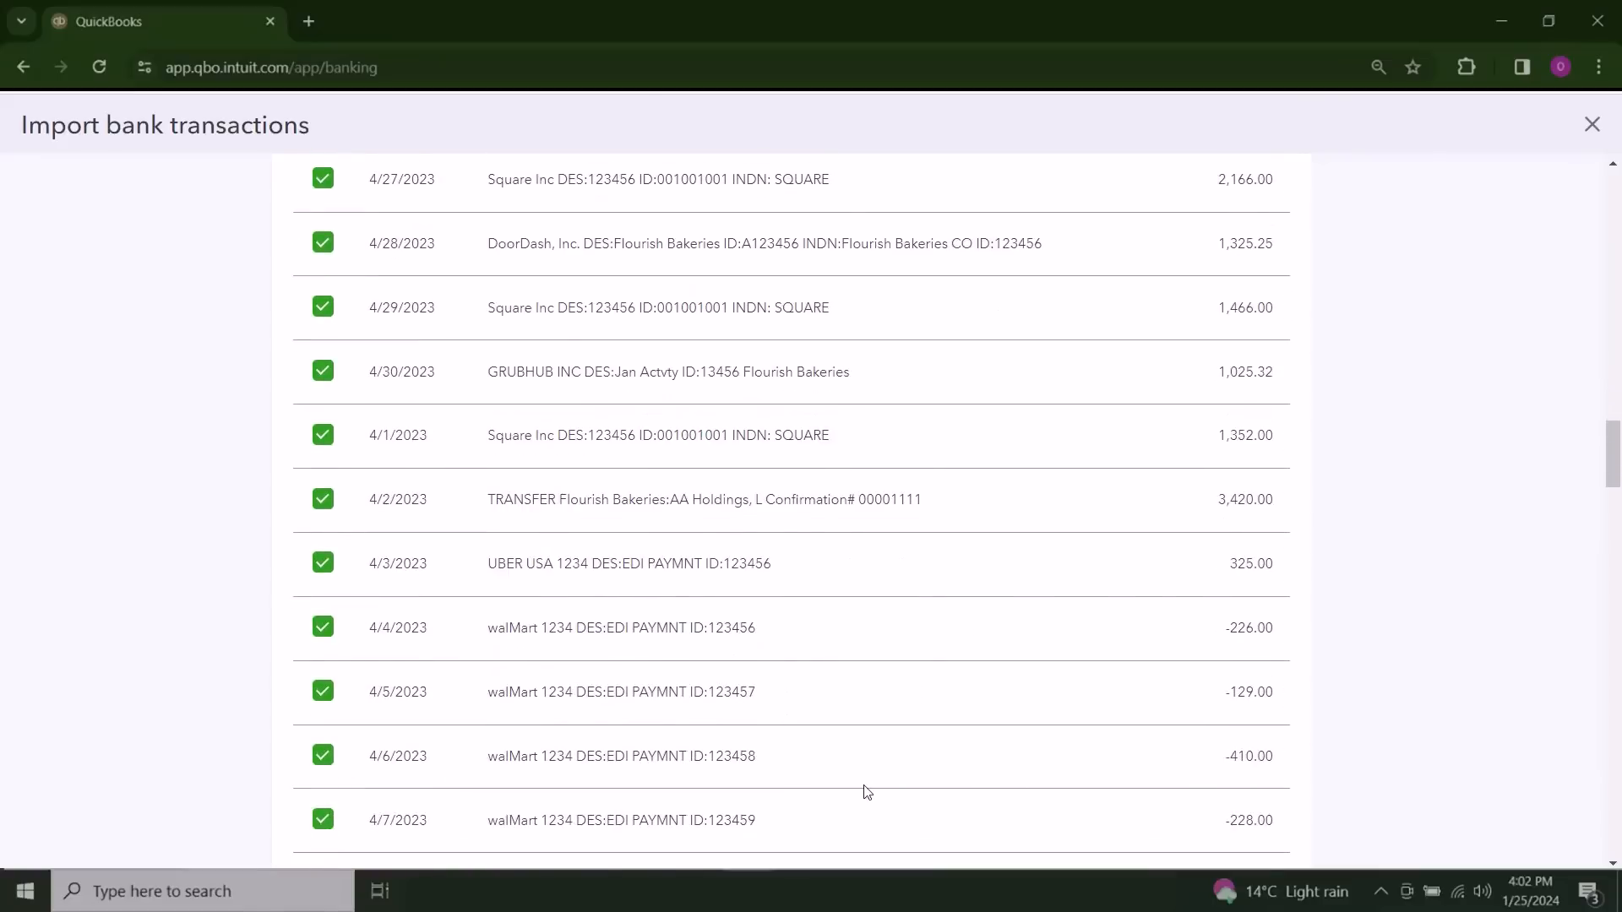
scroll(912, 789, "down", 3)
scroll(862, 775, "down", 5)
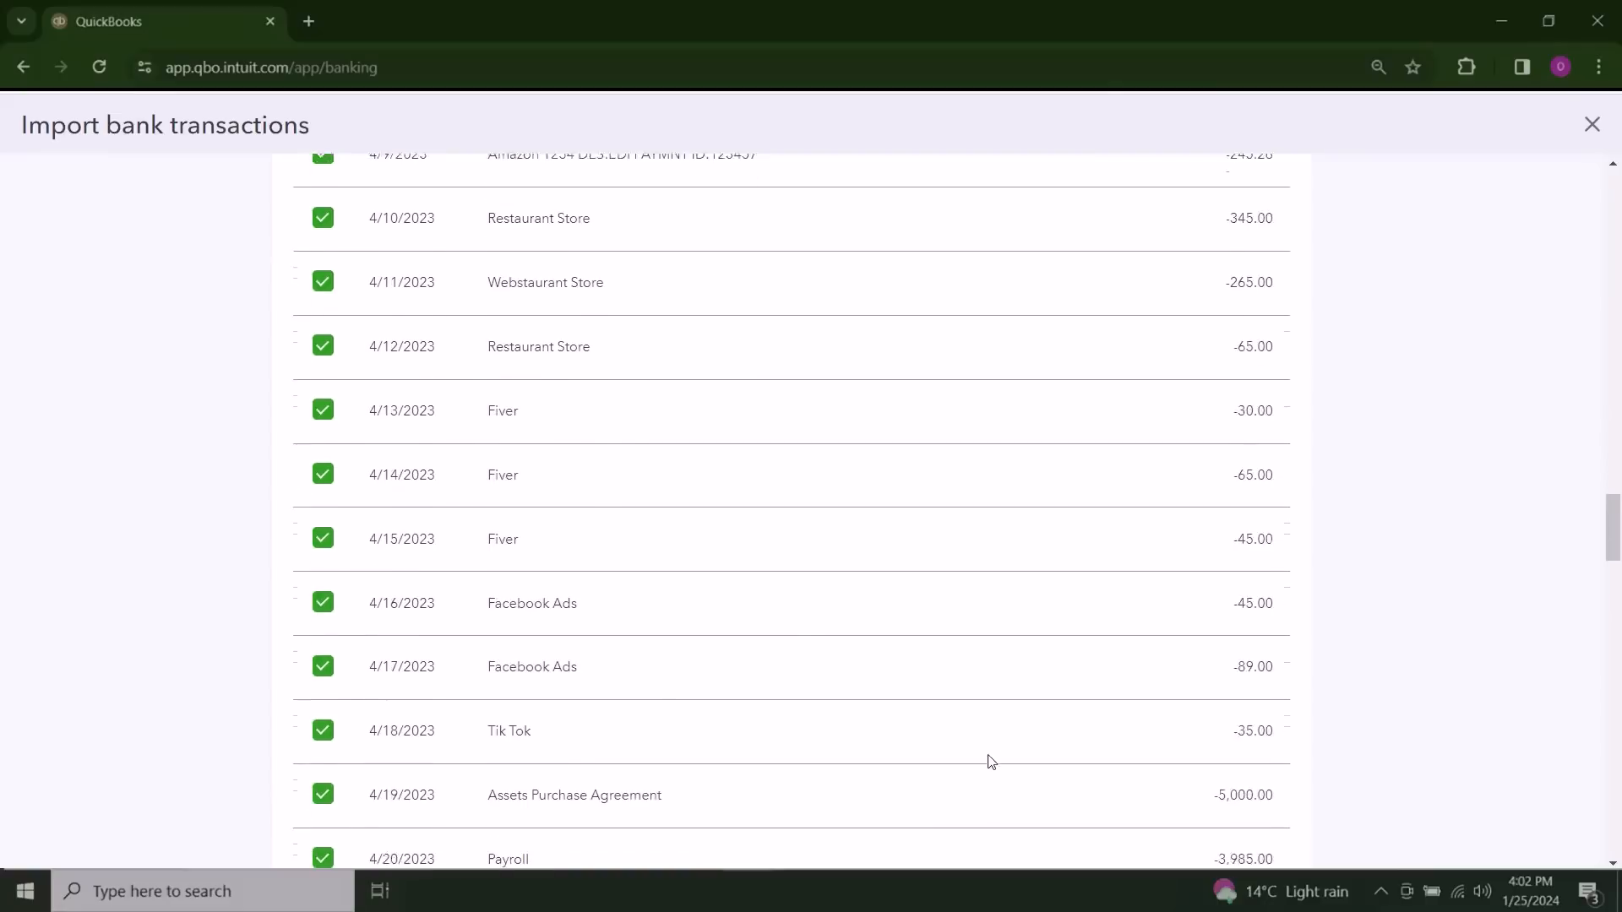
scroll(816, 754, "down", 3)
scroll(769, 745, "down", 5)
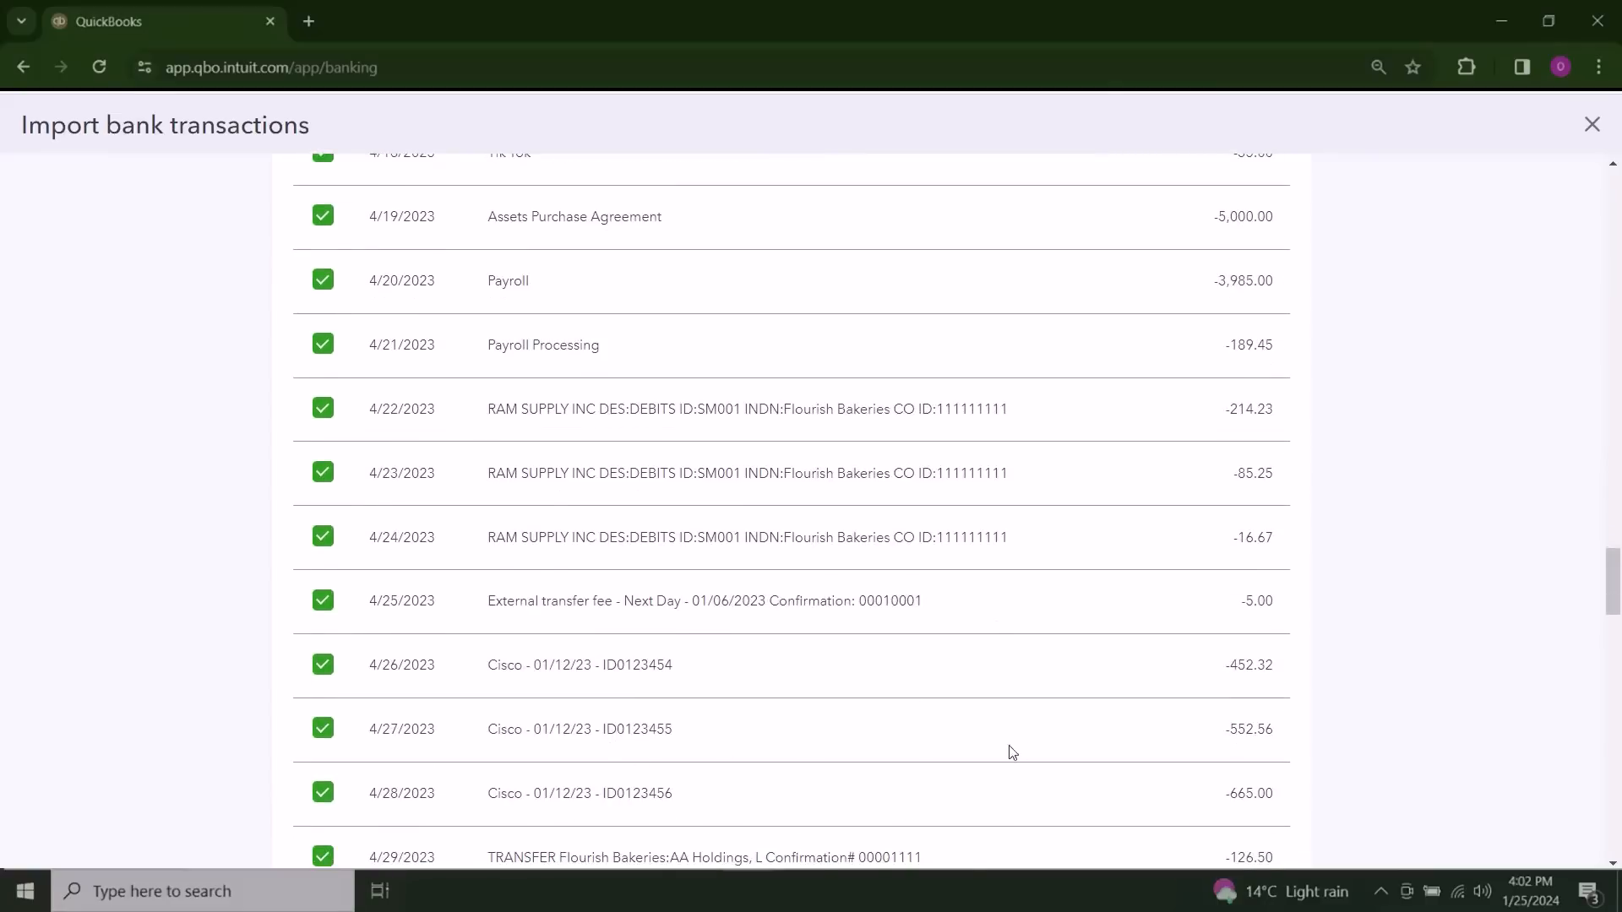
scroll(870, 765, "down", 7)
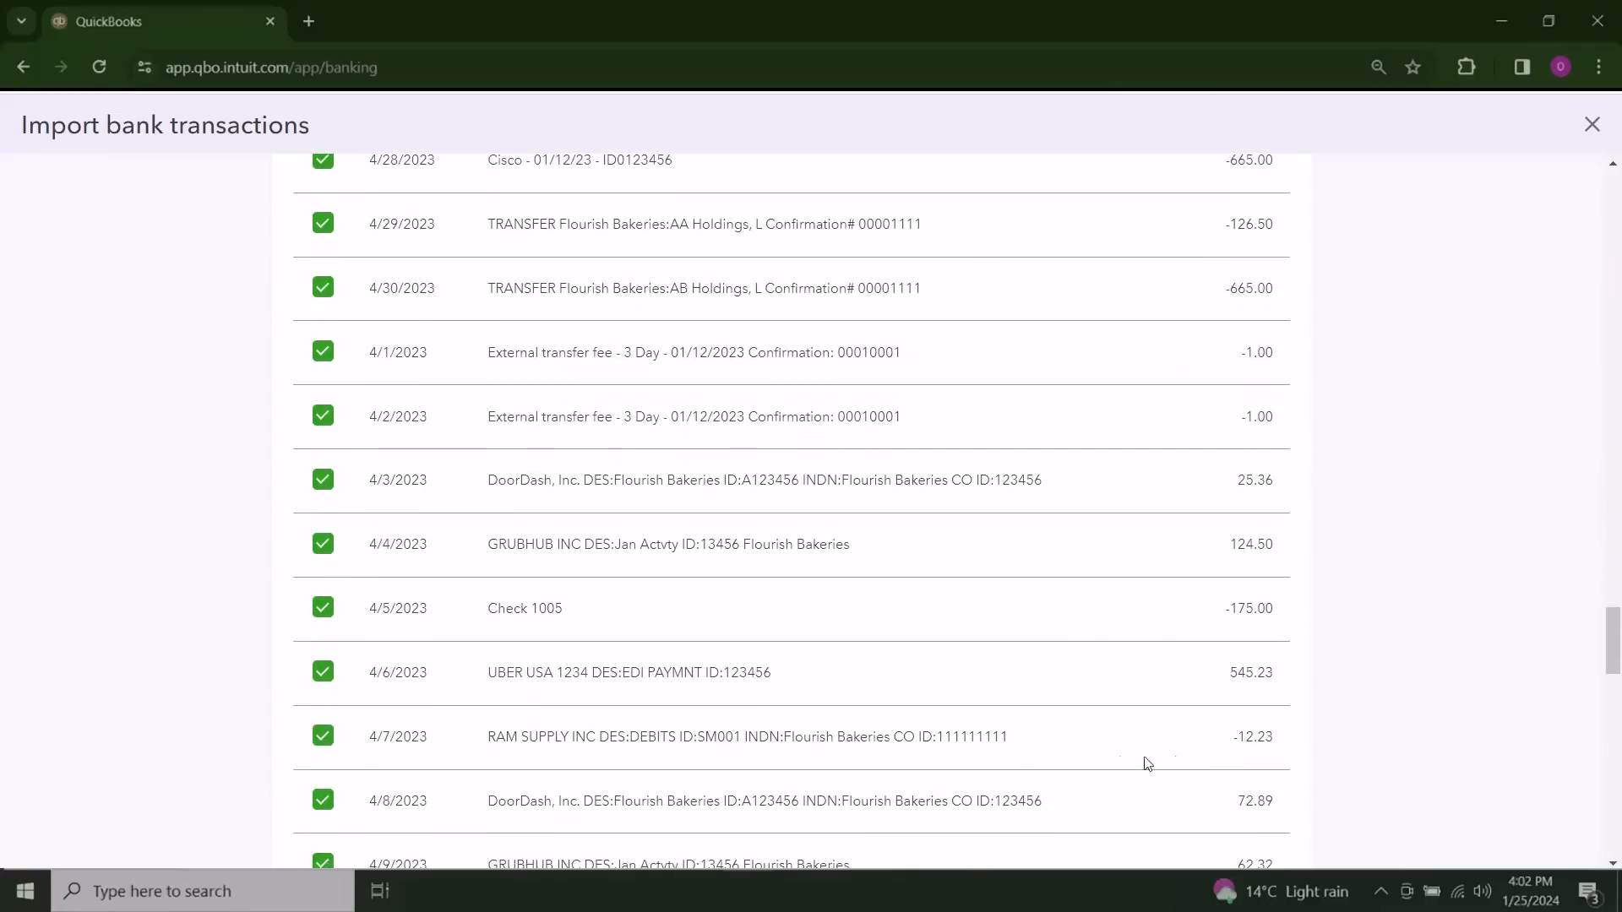
scroll(1124, 761, "down", 9)
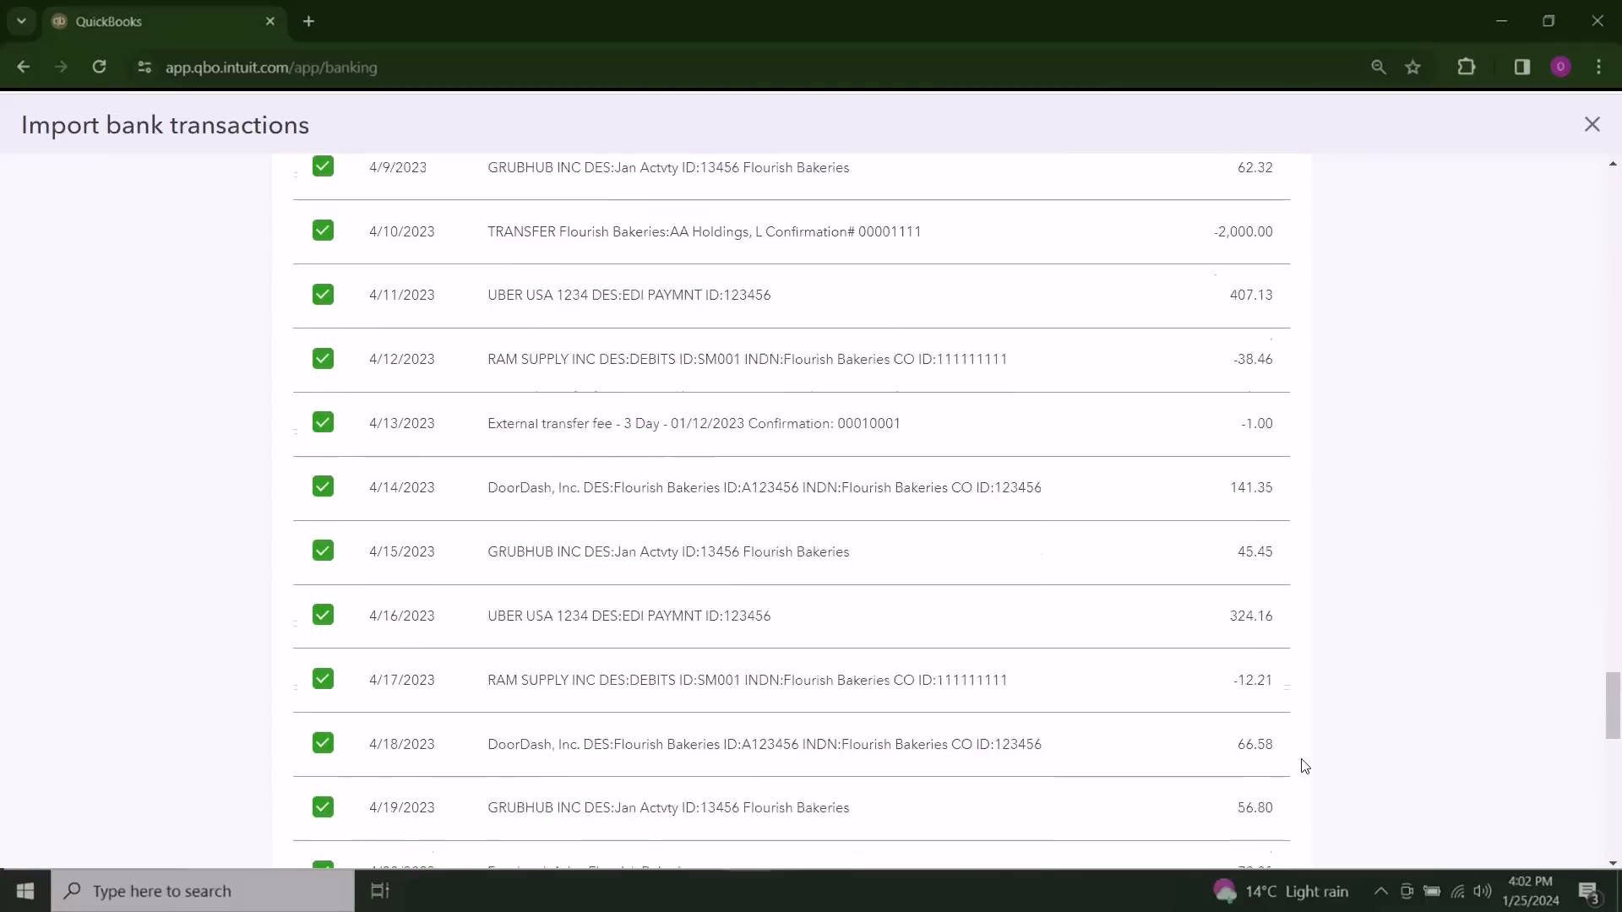
scroll(1351, 748, "down", 10)
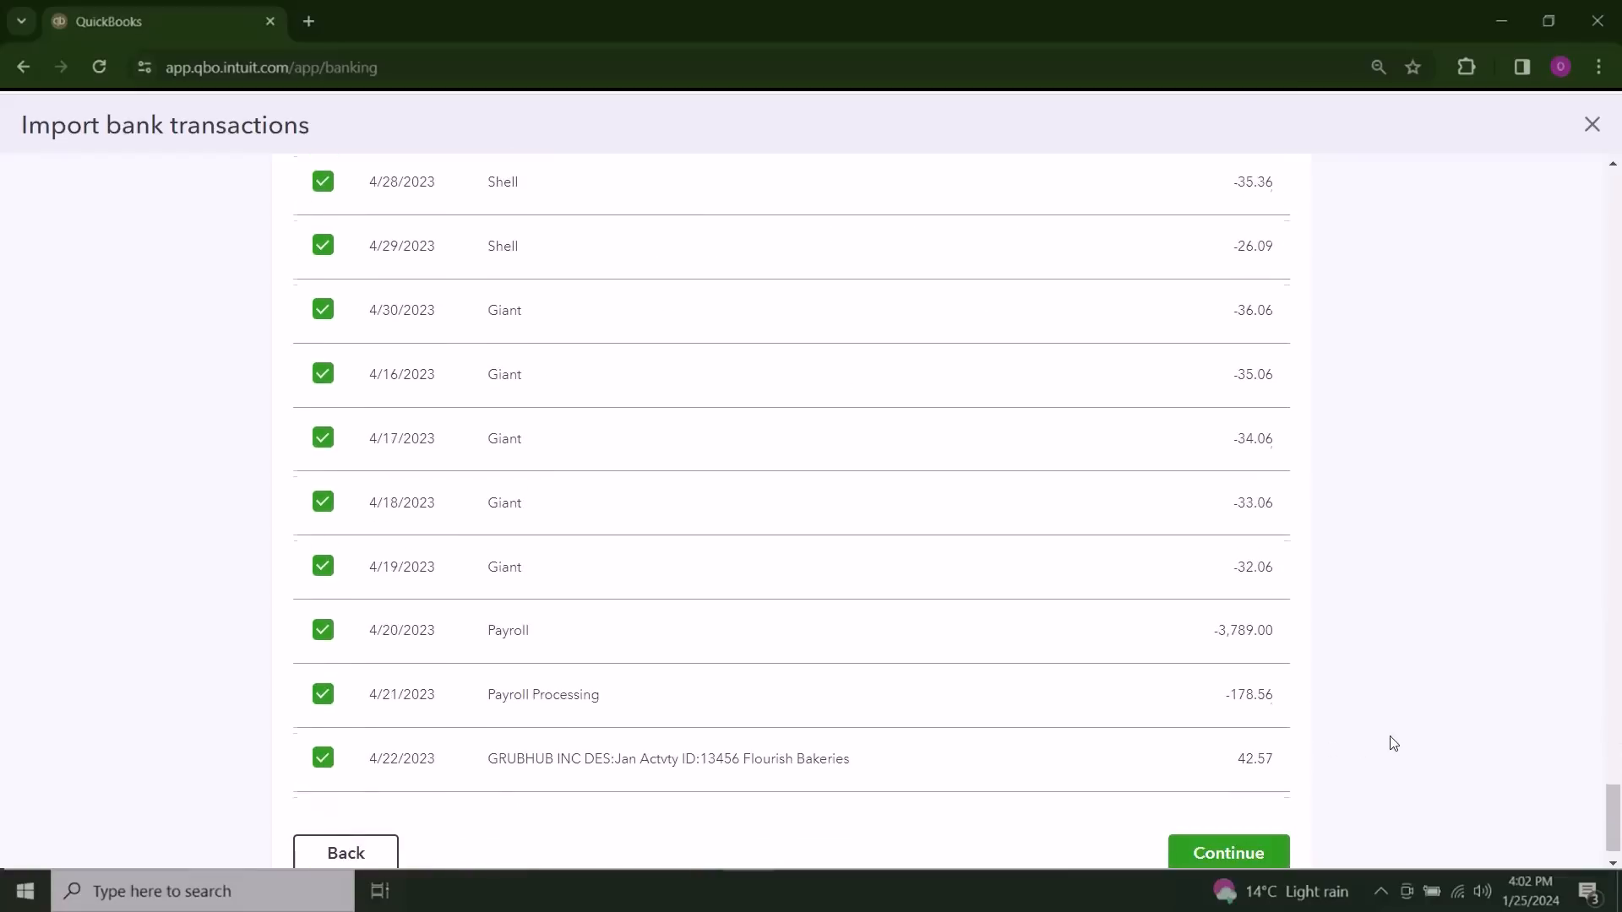
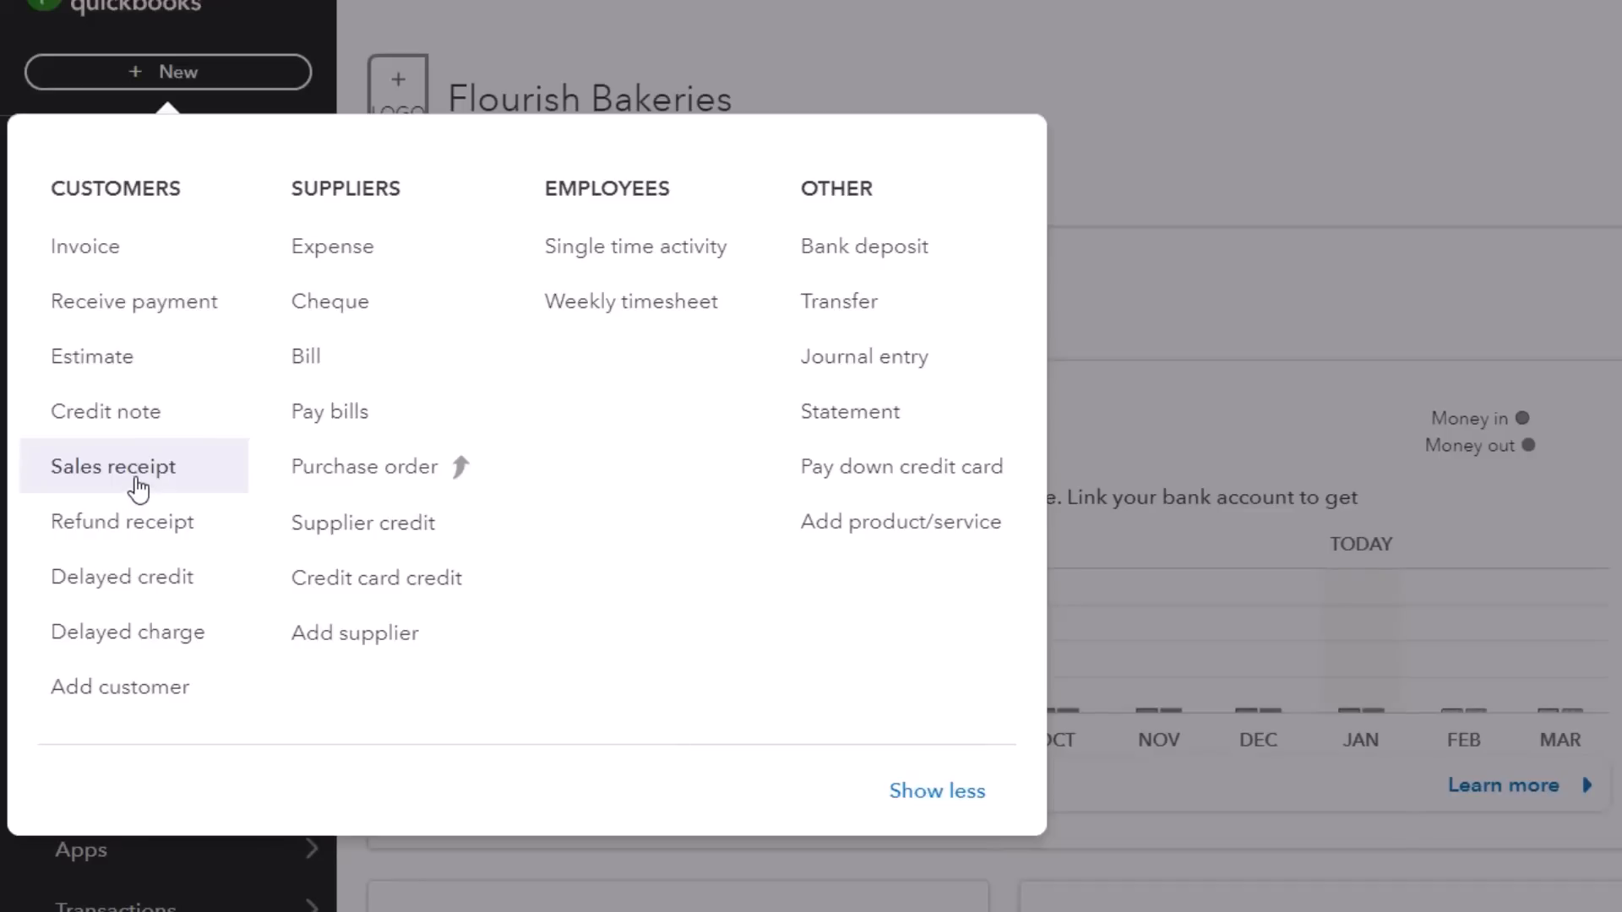
Step: Start a new sales receipt and look over its customer, payment and line-item fields
left_click(138, 489)
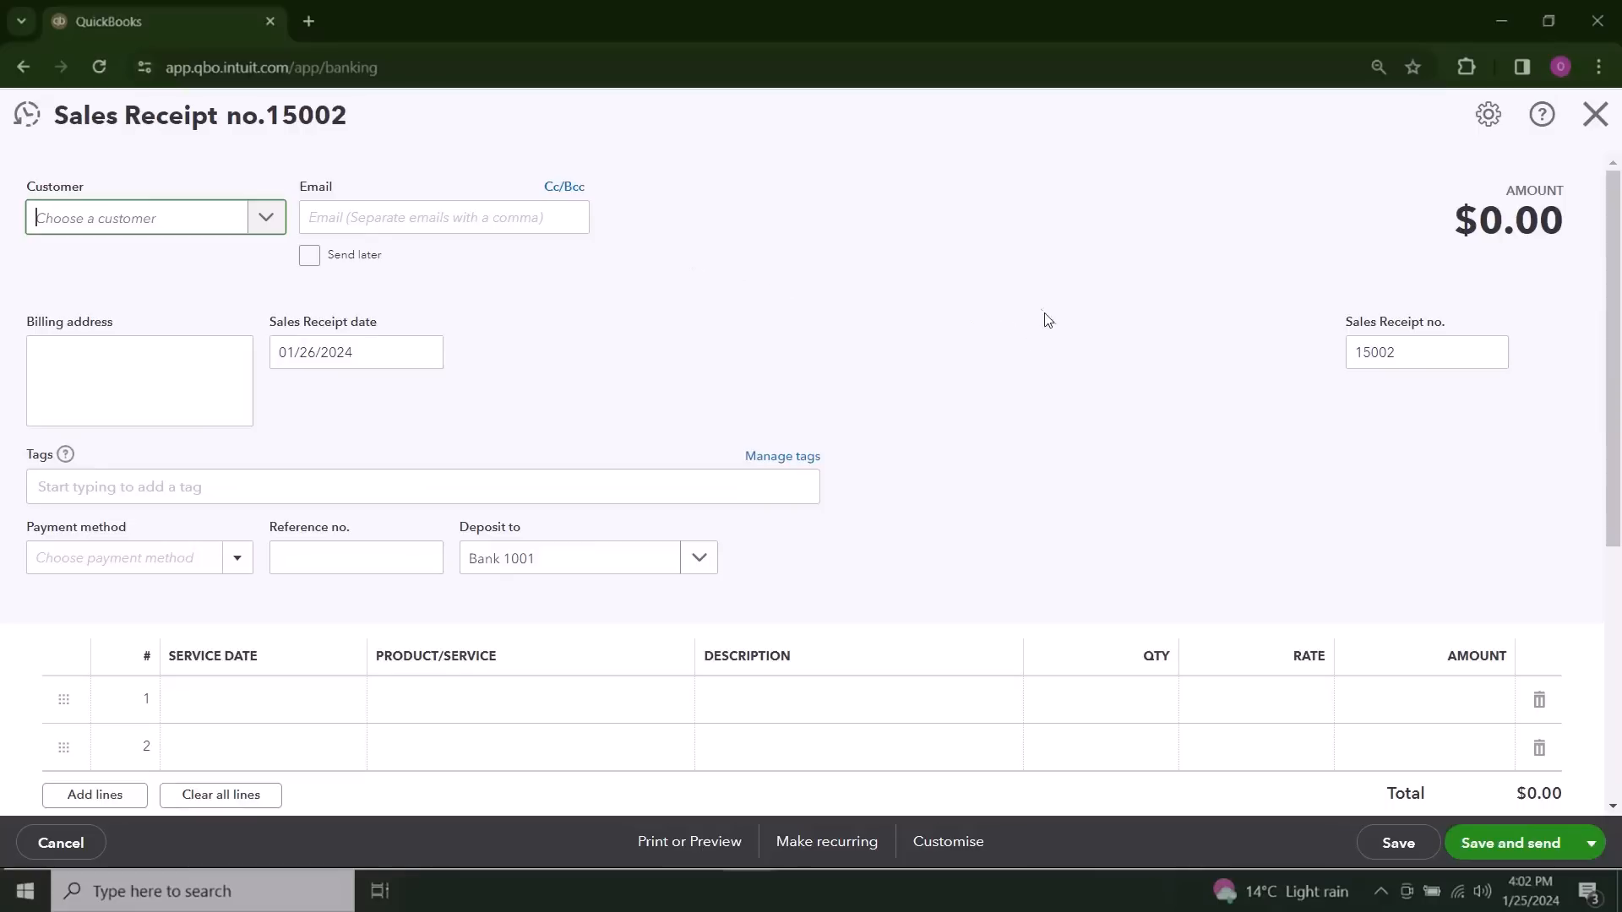
scroll(1080, 402, "down", 1)
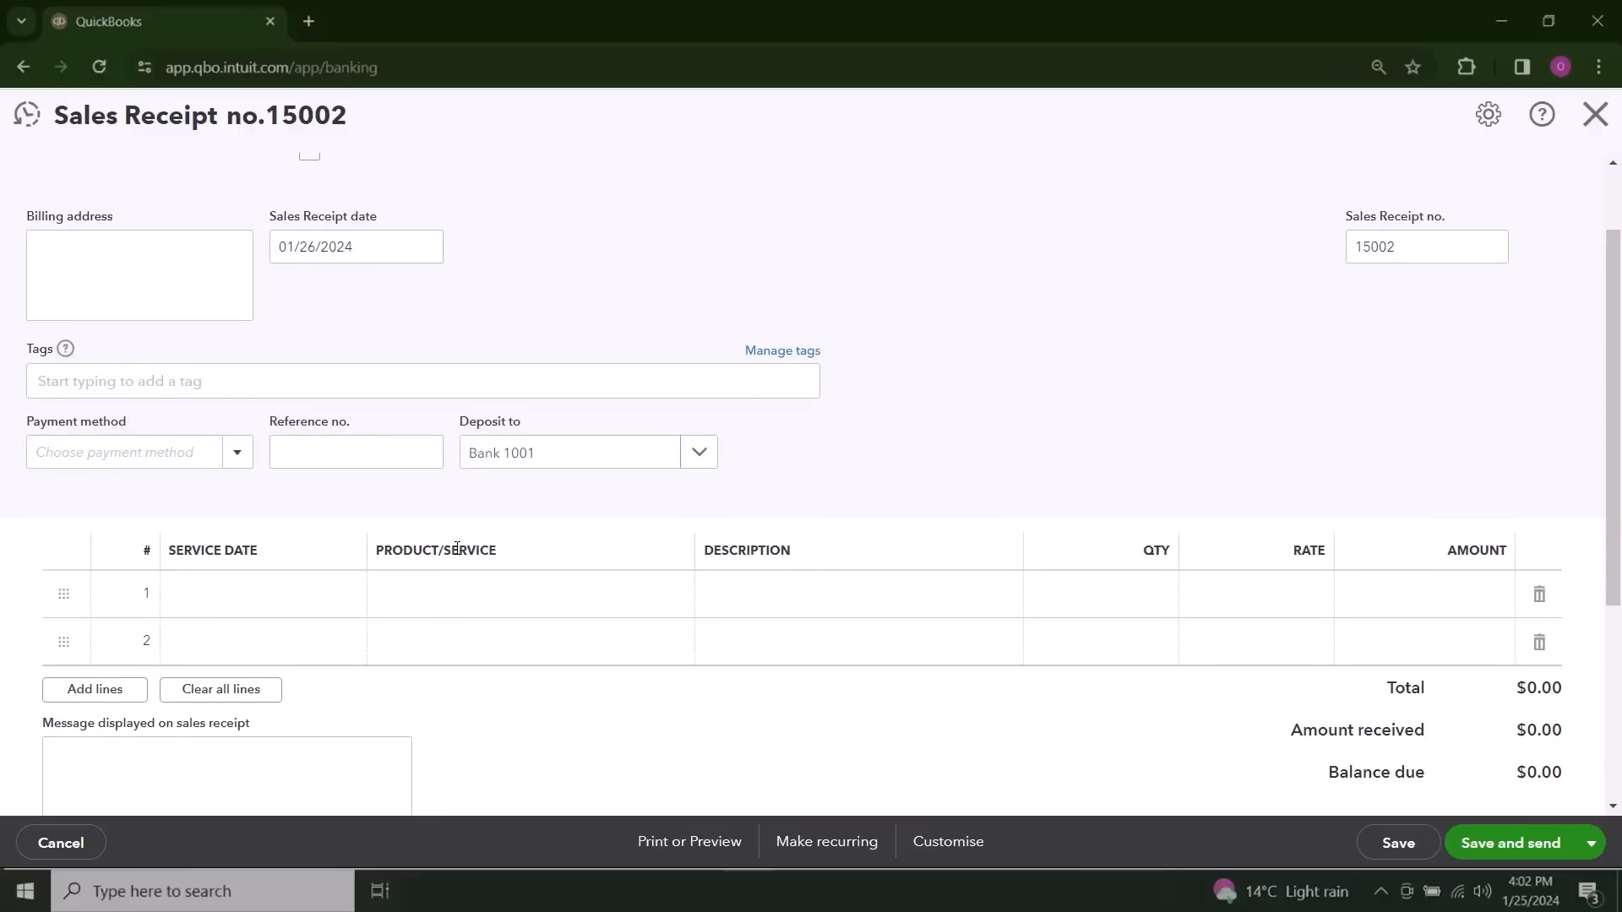
scroll(989, 526, "down", 2)
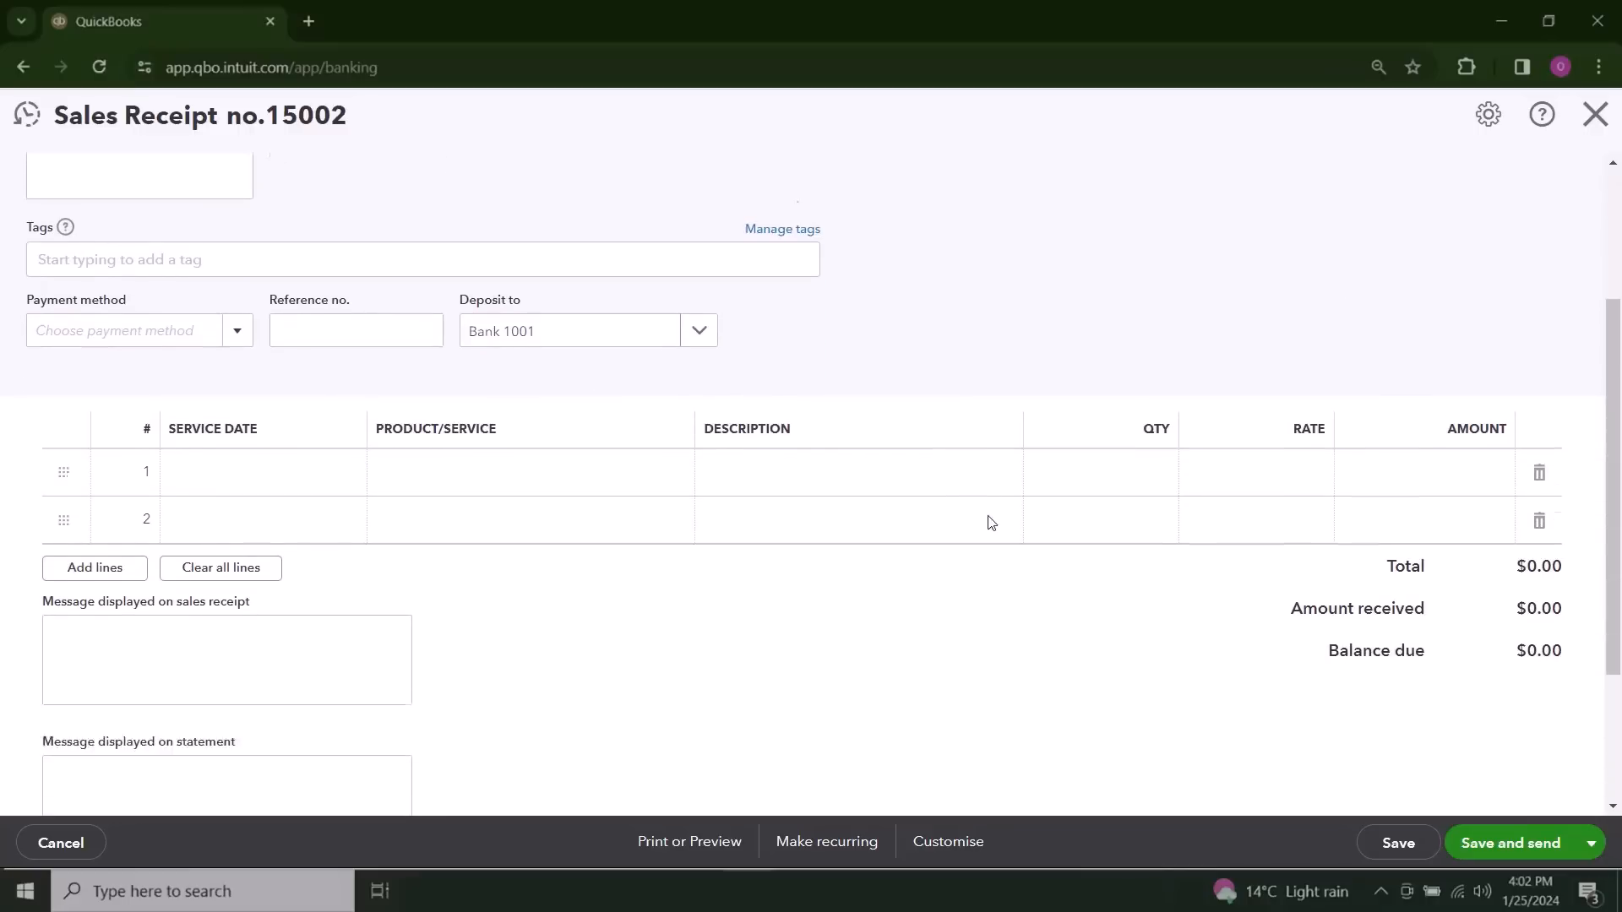
scroll(991, 523, "up", 3)
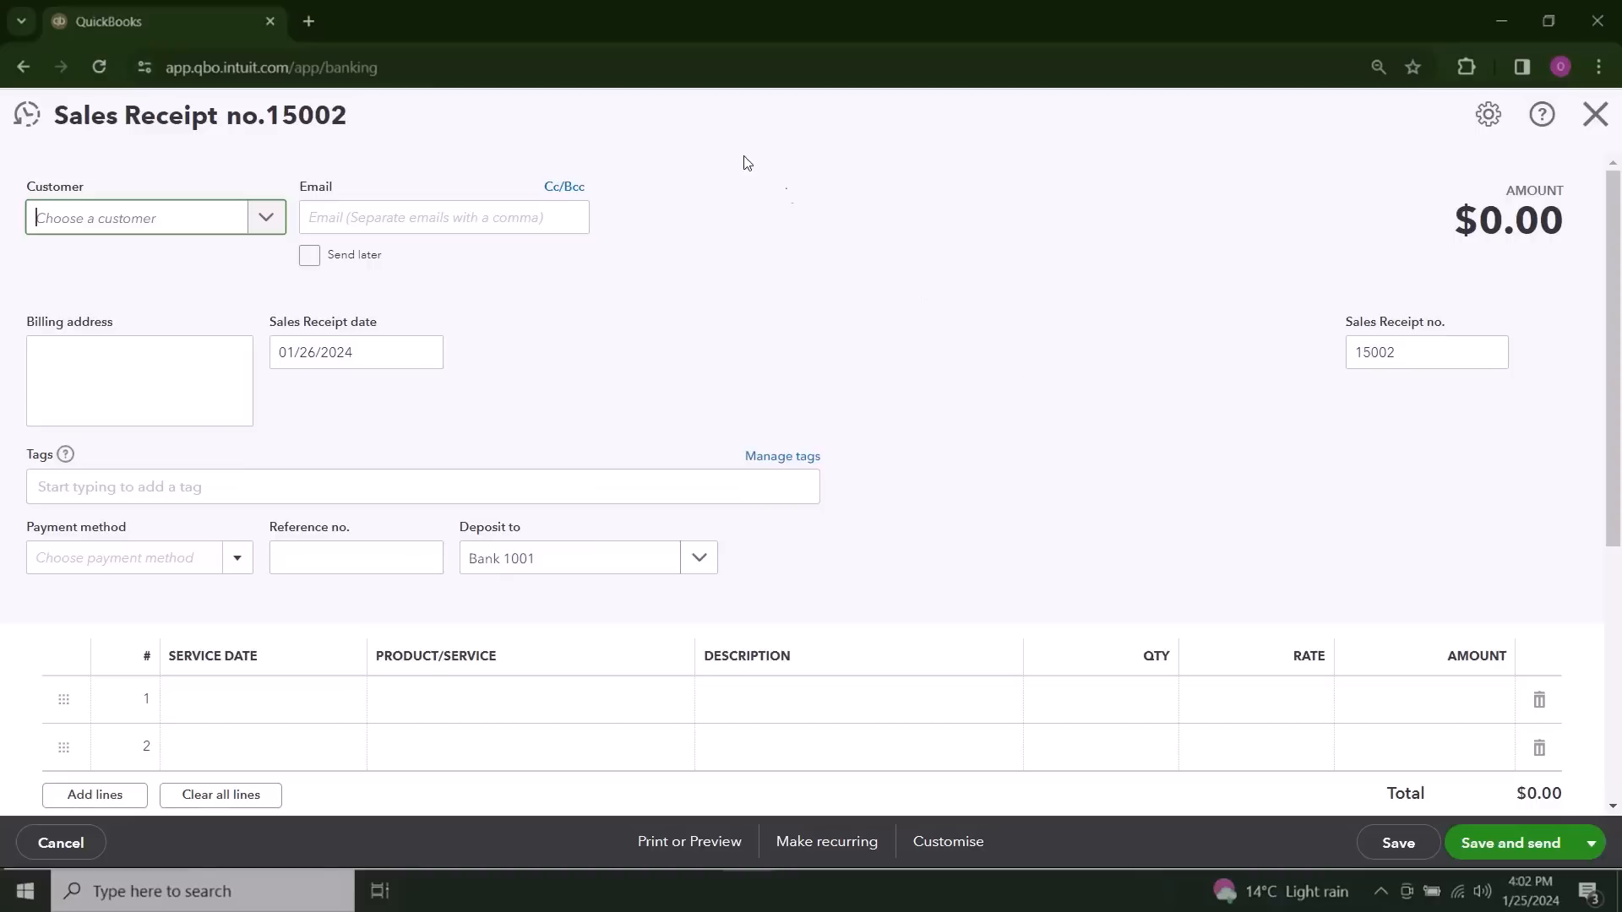
left_click(268, 221)
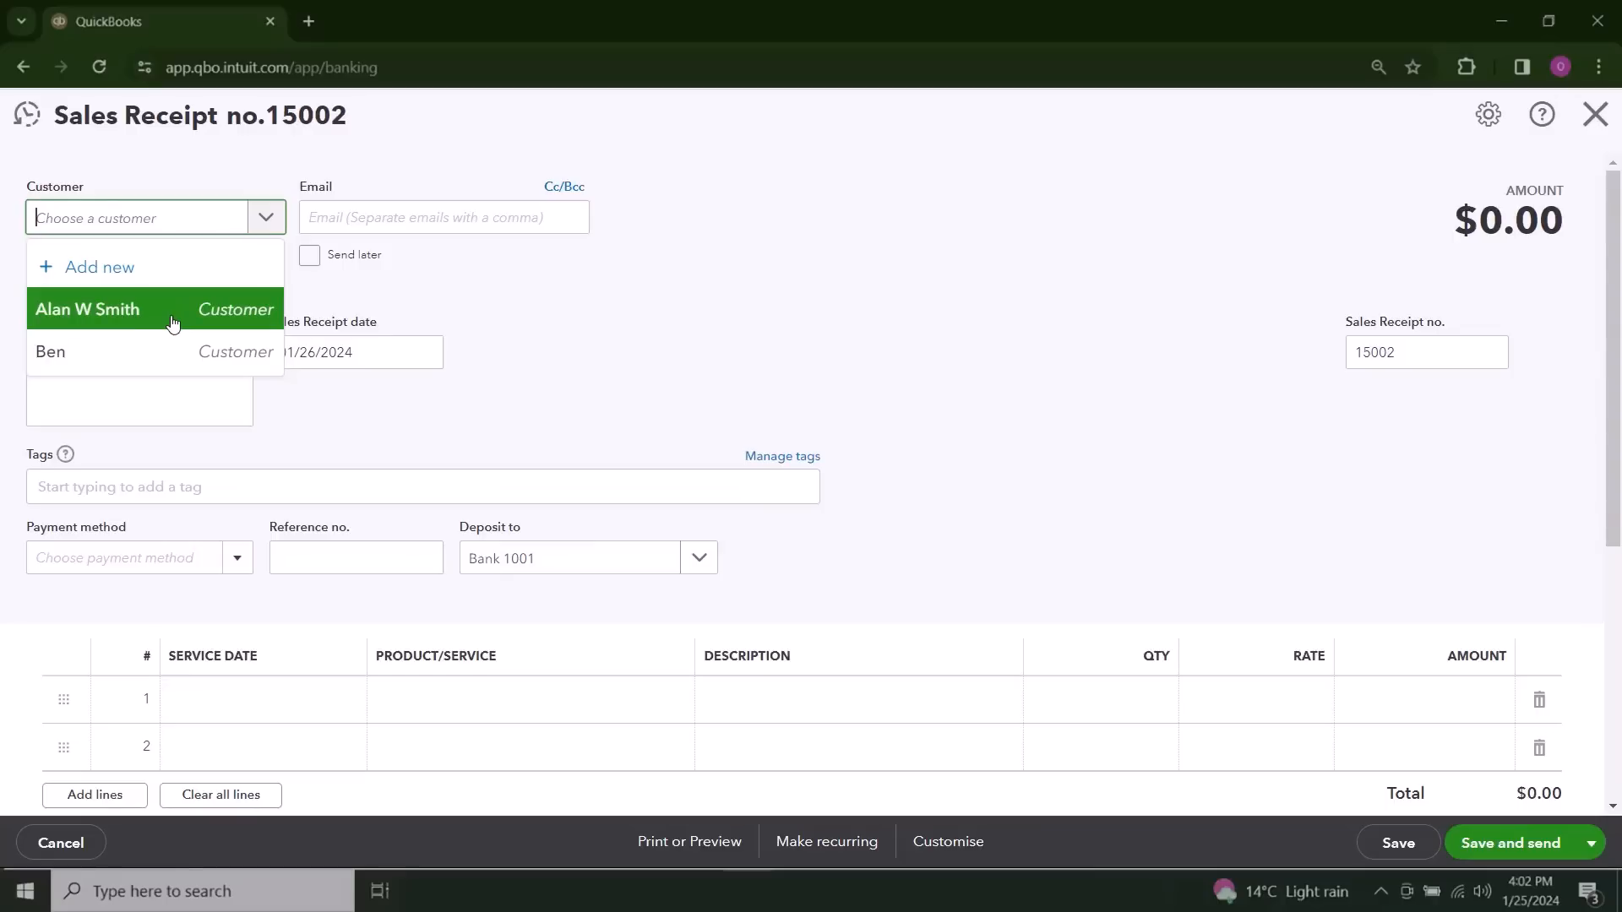
left_click(122, 269)
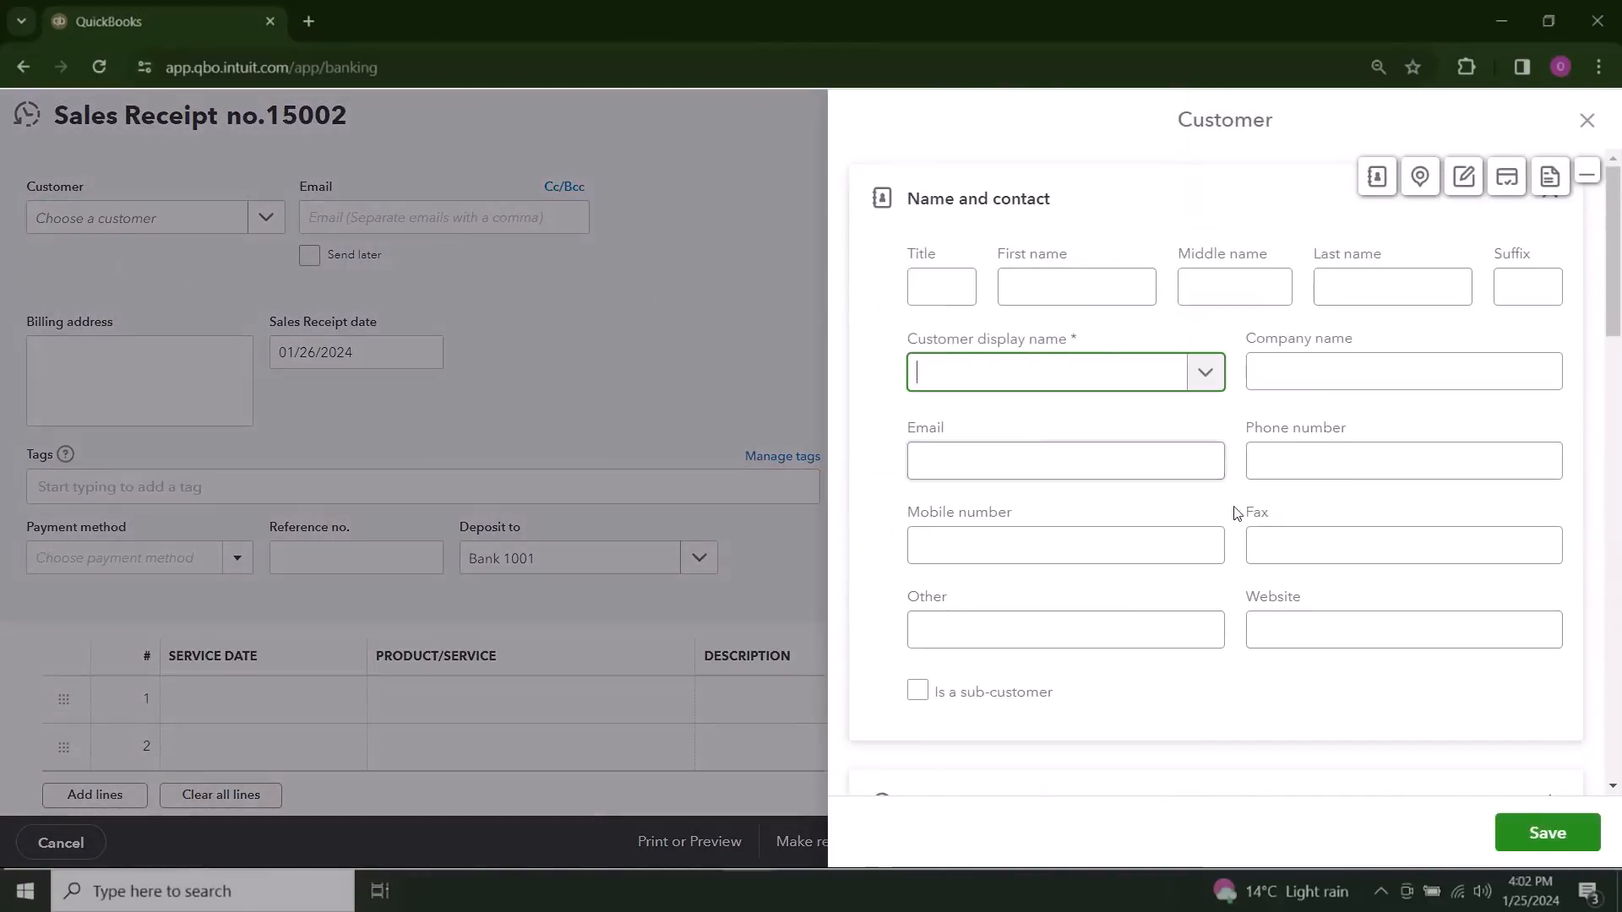
scroll(1238, 523, "down", 2)
scroll(1238, 524, "up", 2)
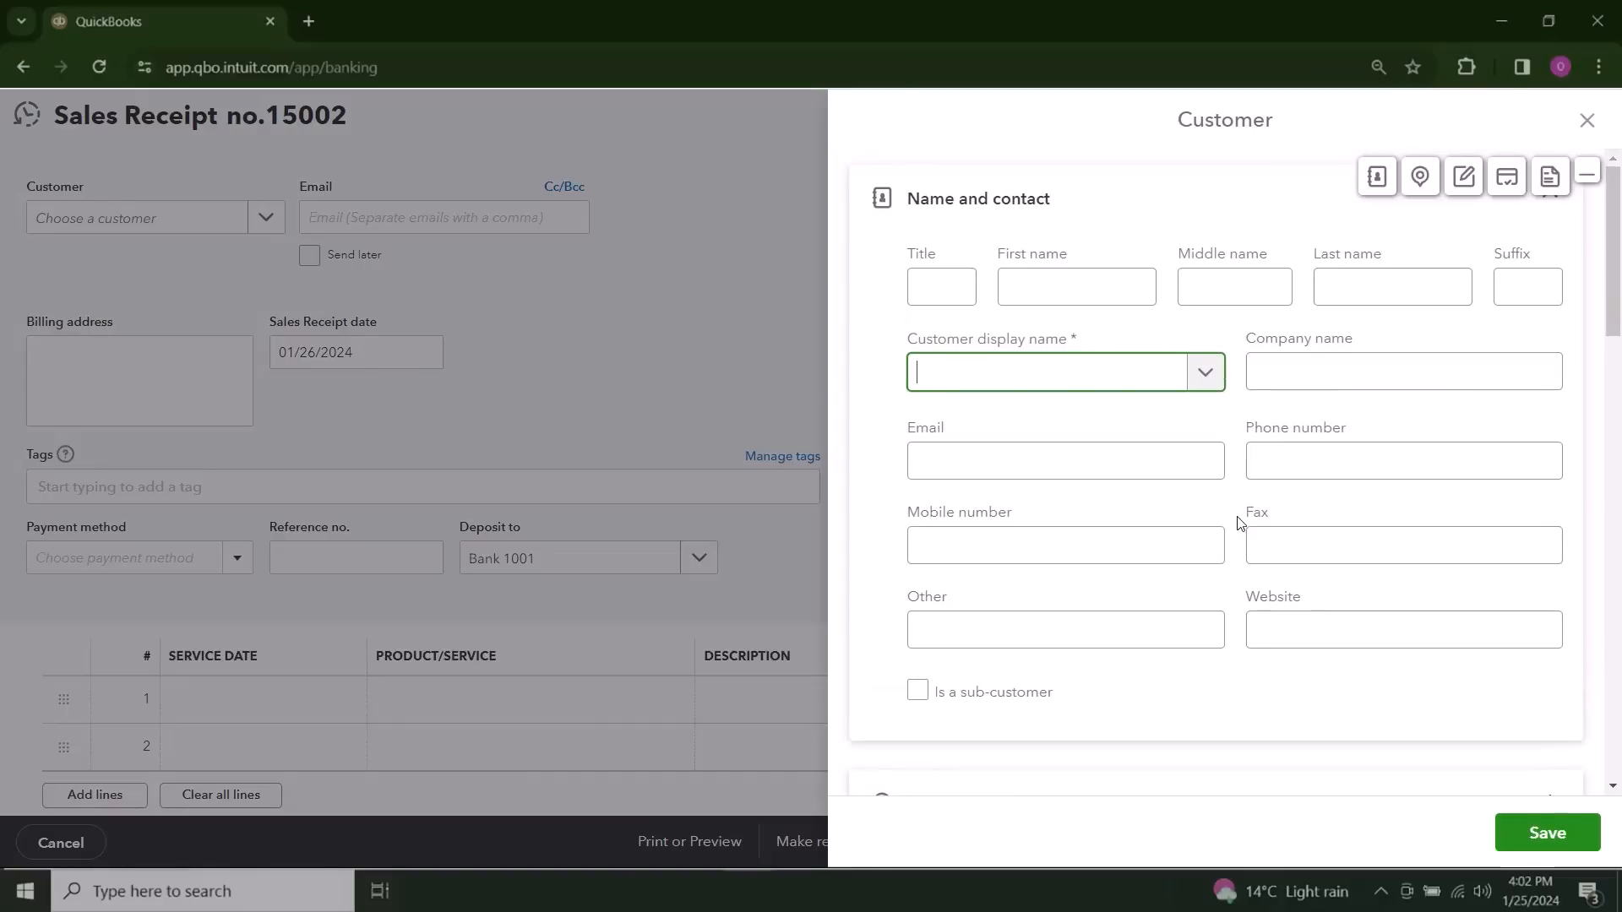
scroll(1278, 573, "down", 5)
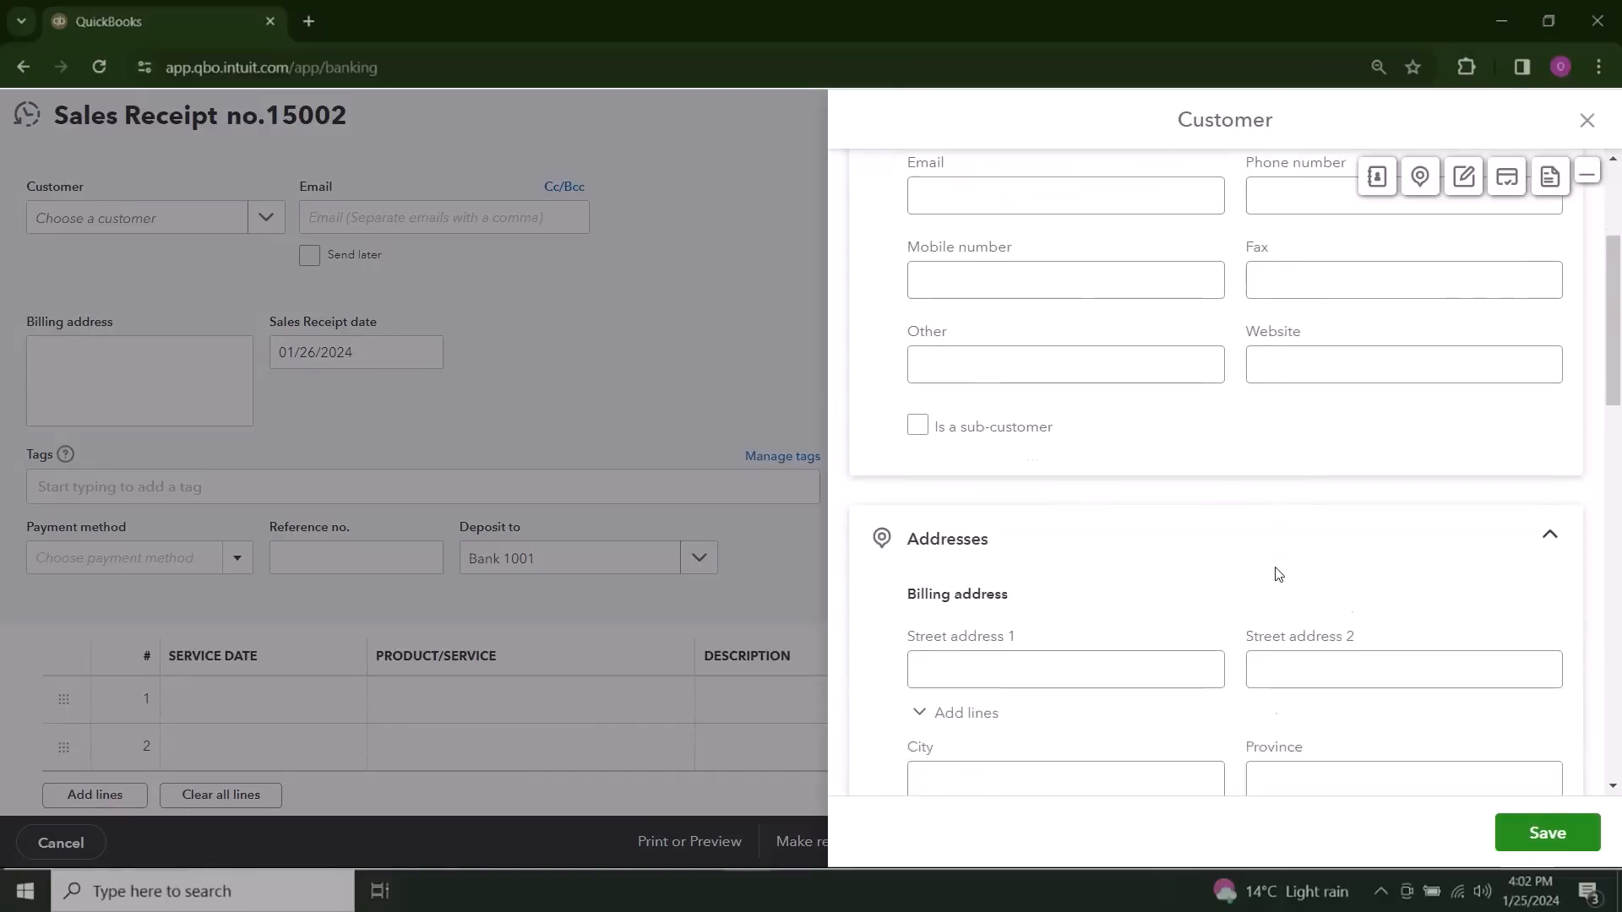
left_click(1587, 120)
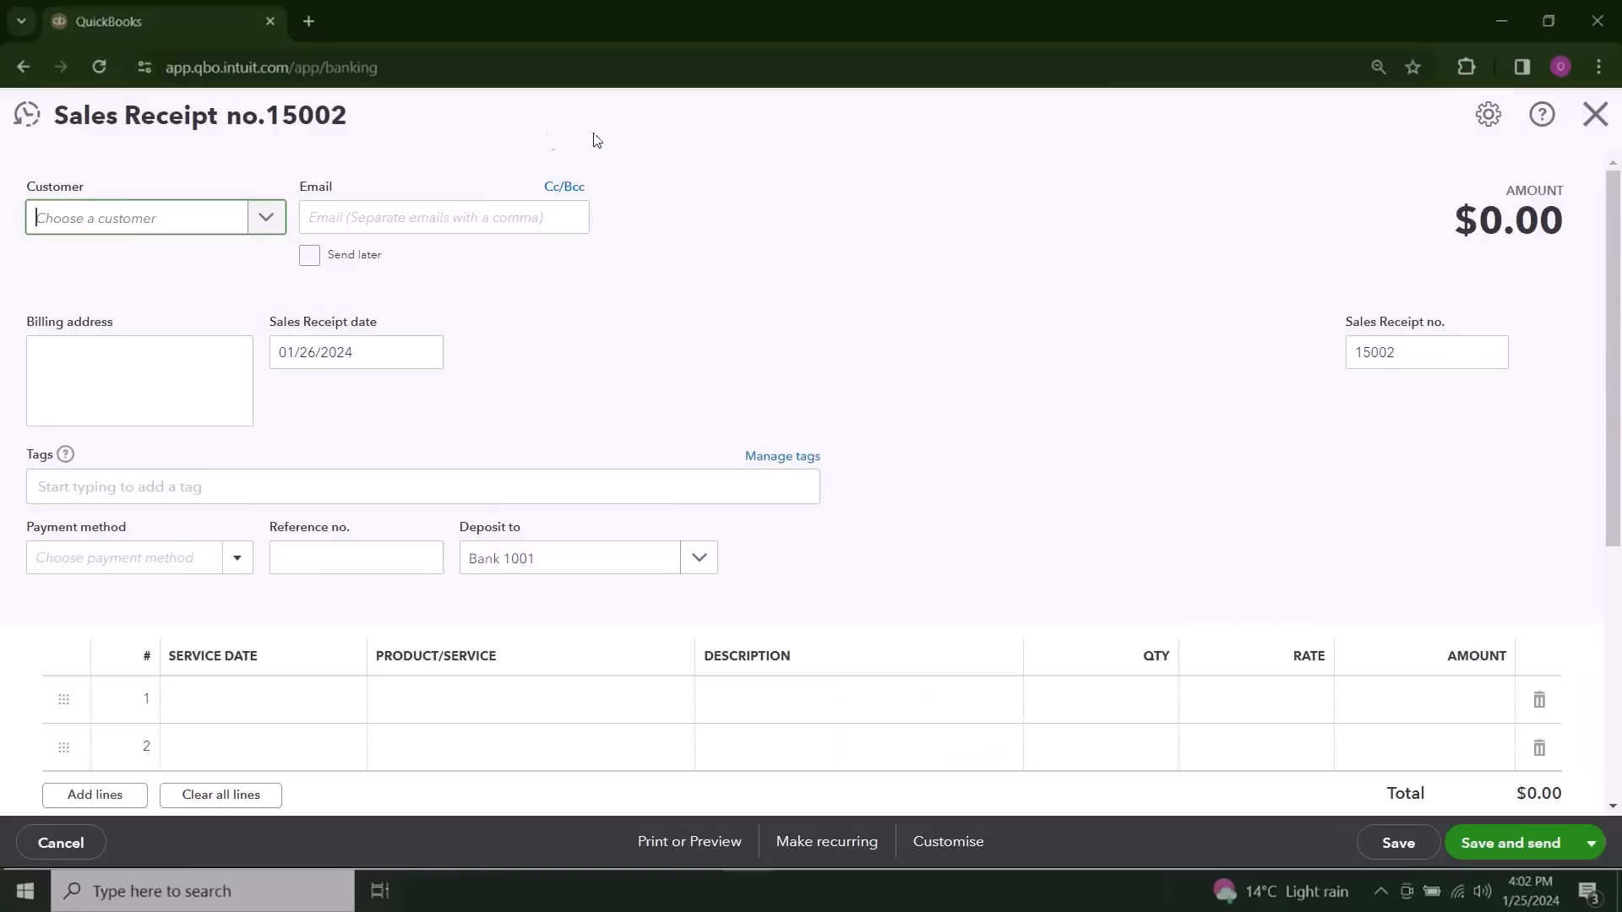
Step: Choose the first existing customer for the sales receipt and set the sales receipt date to 04/26/2024
left_click(265, 220)
left_click(136, 311)
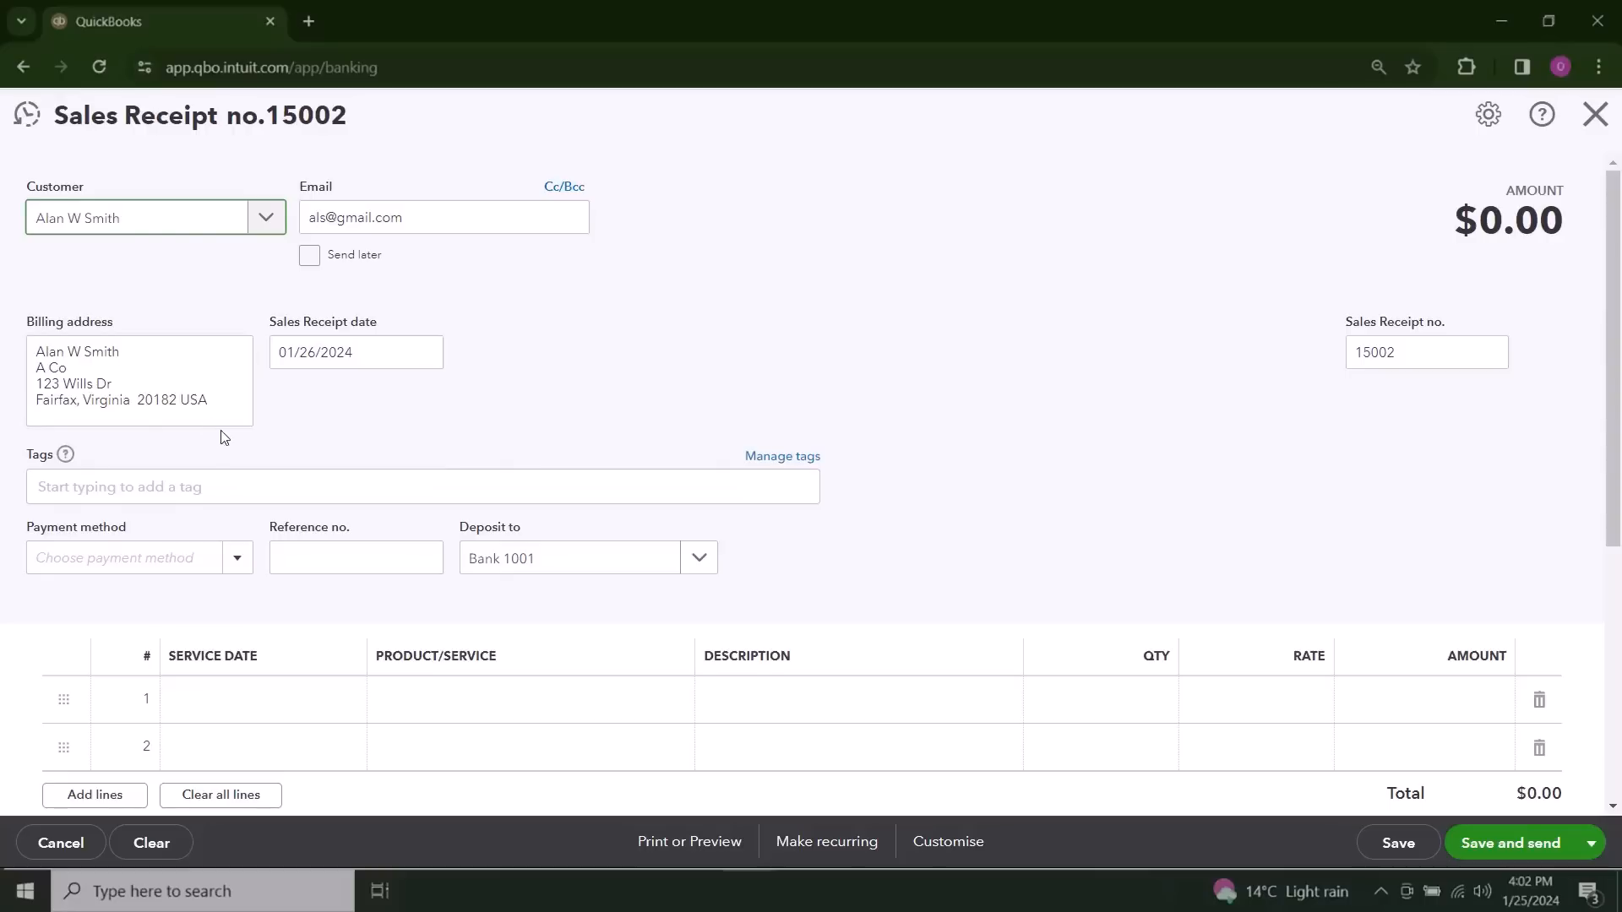
left_click(427, 356)
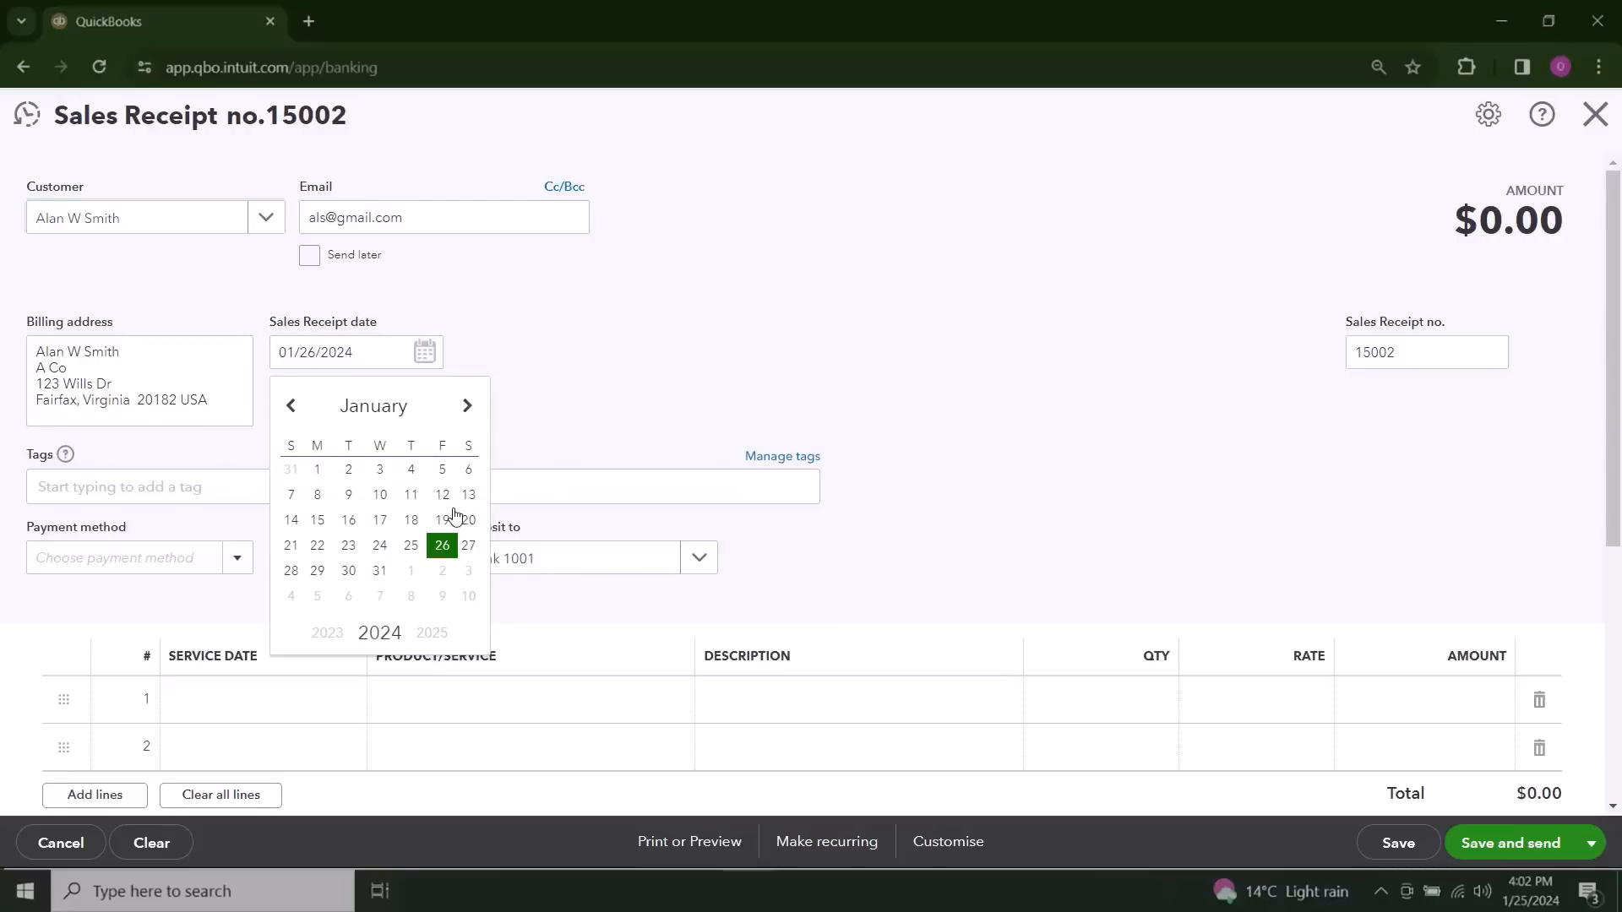
left_click(471, 408)
left_click(472, 407)
left_click(471, 407)
left_click(442, 552)
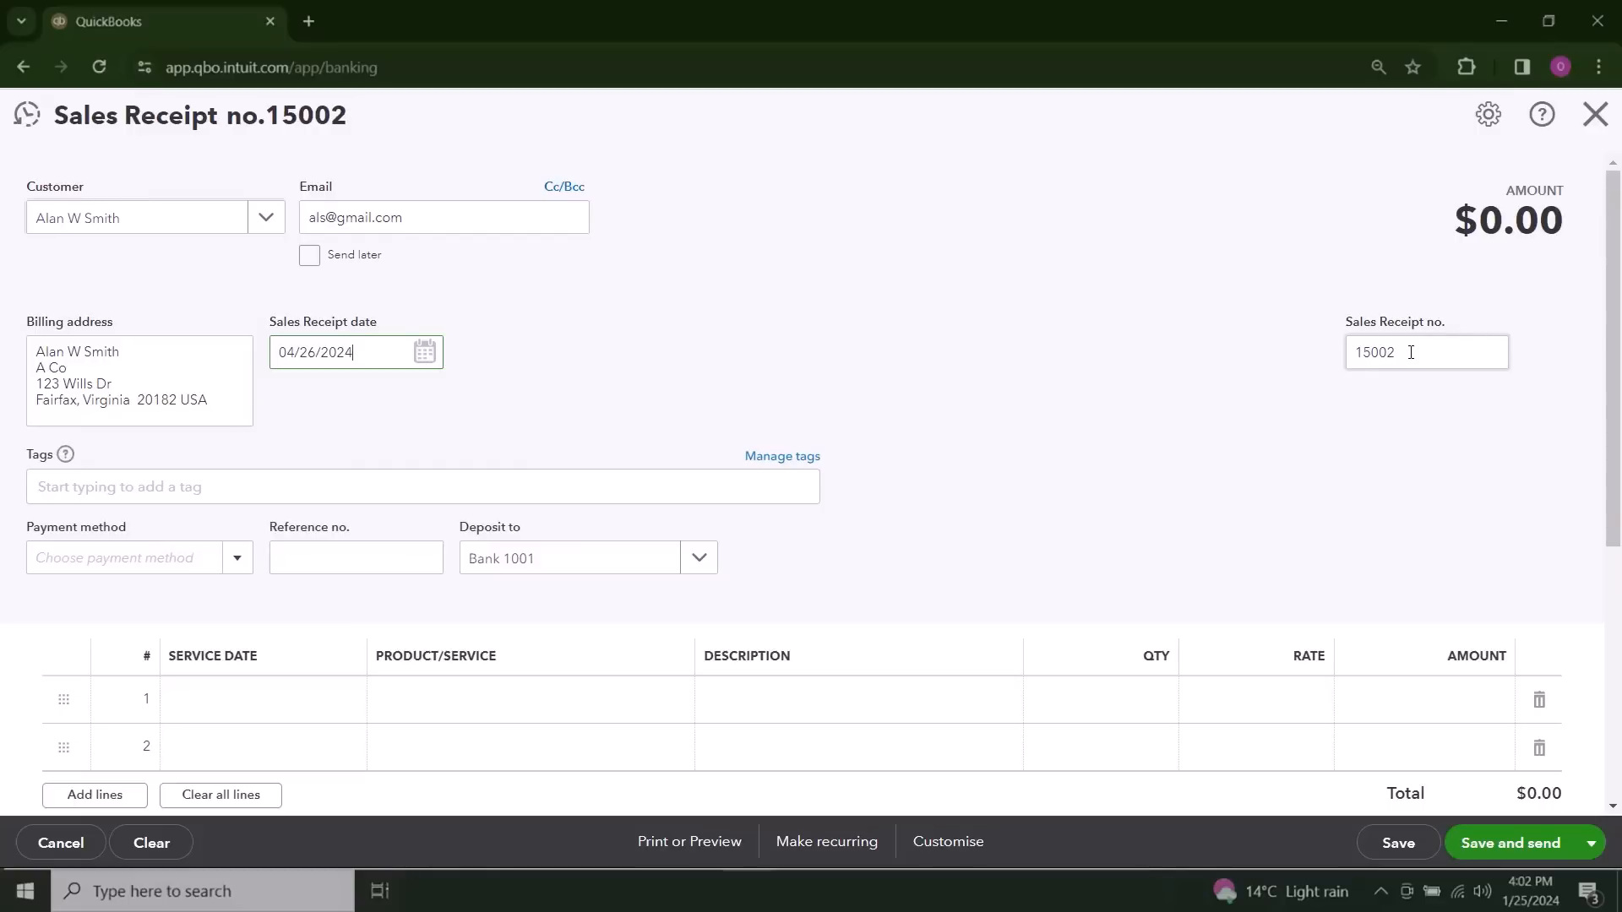
Step: Change the sales receipt number to 150001
double_click(1411, 353)
left_click(1411, 352)
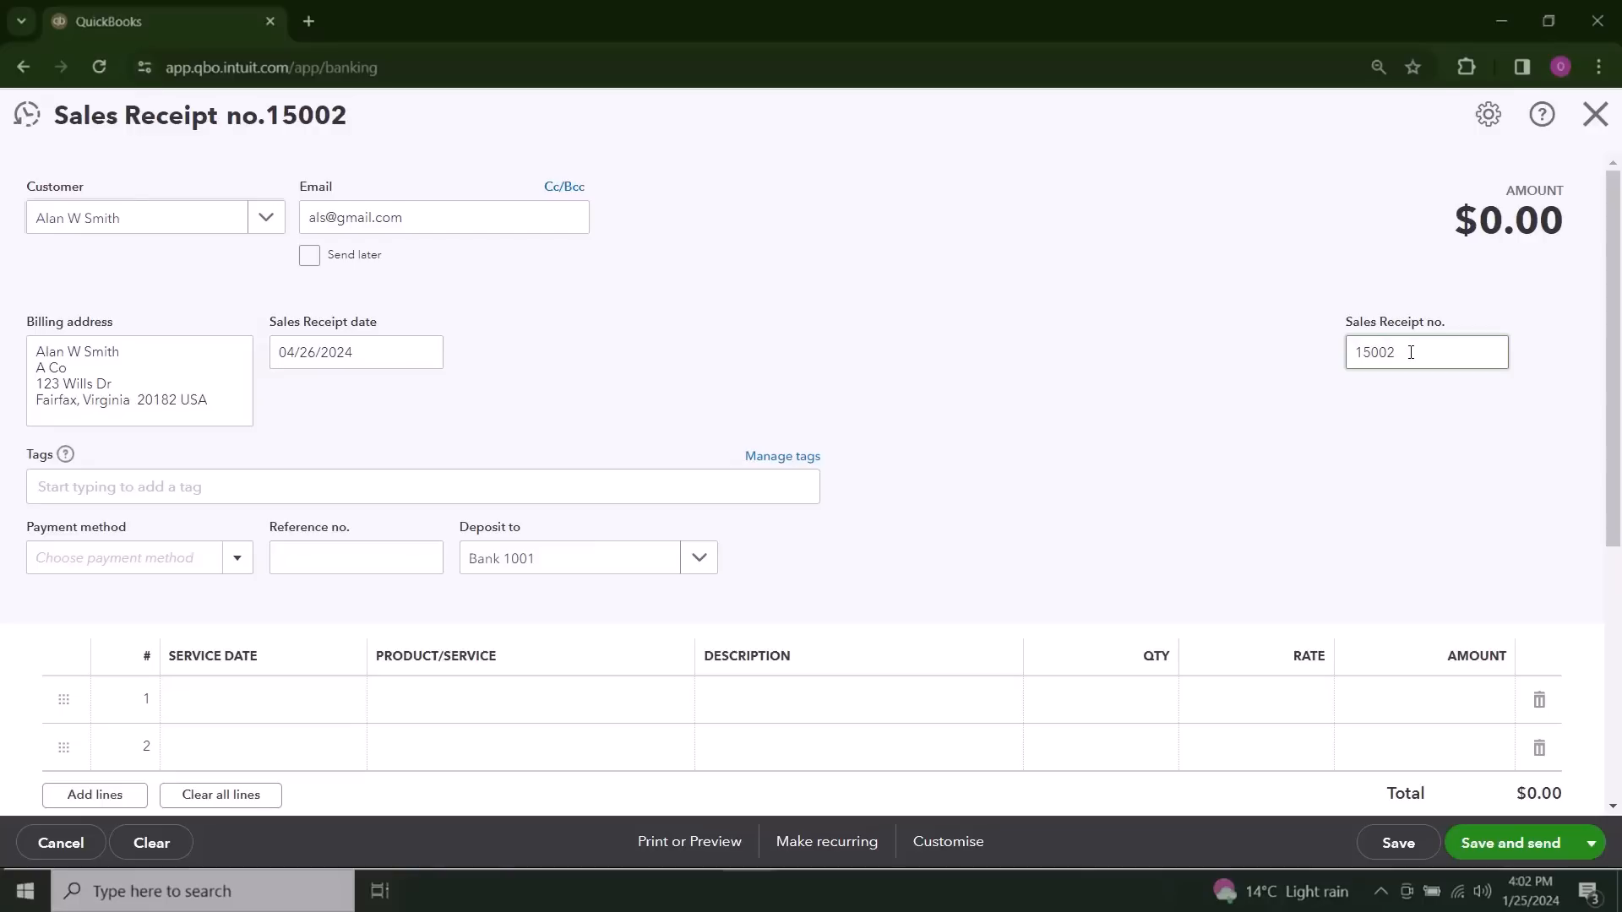
key("BackSpace")
type("01")
Step: Set the payment method to Cheque with reference number 12345 and deposit the payment to Bank 1001
scroll(908, 506, "down", 1)
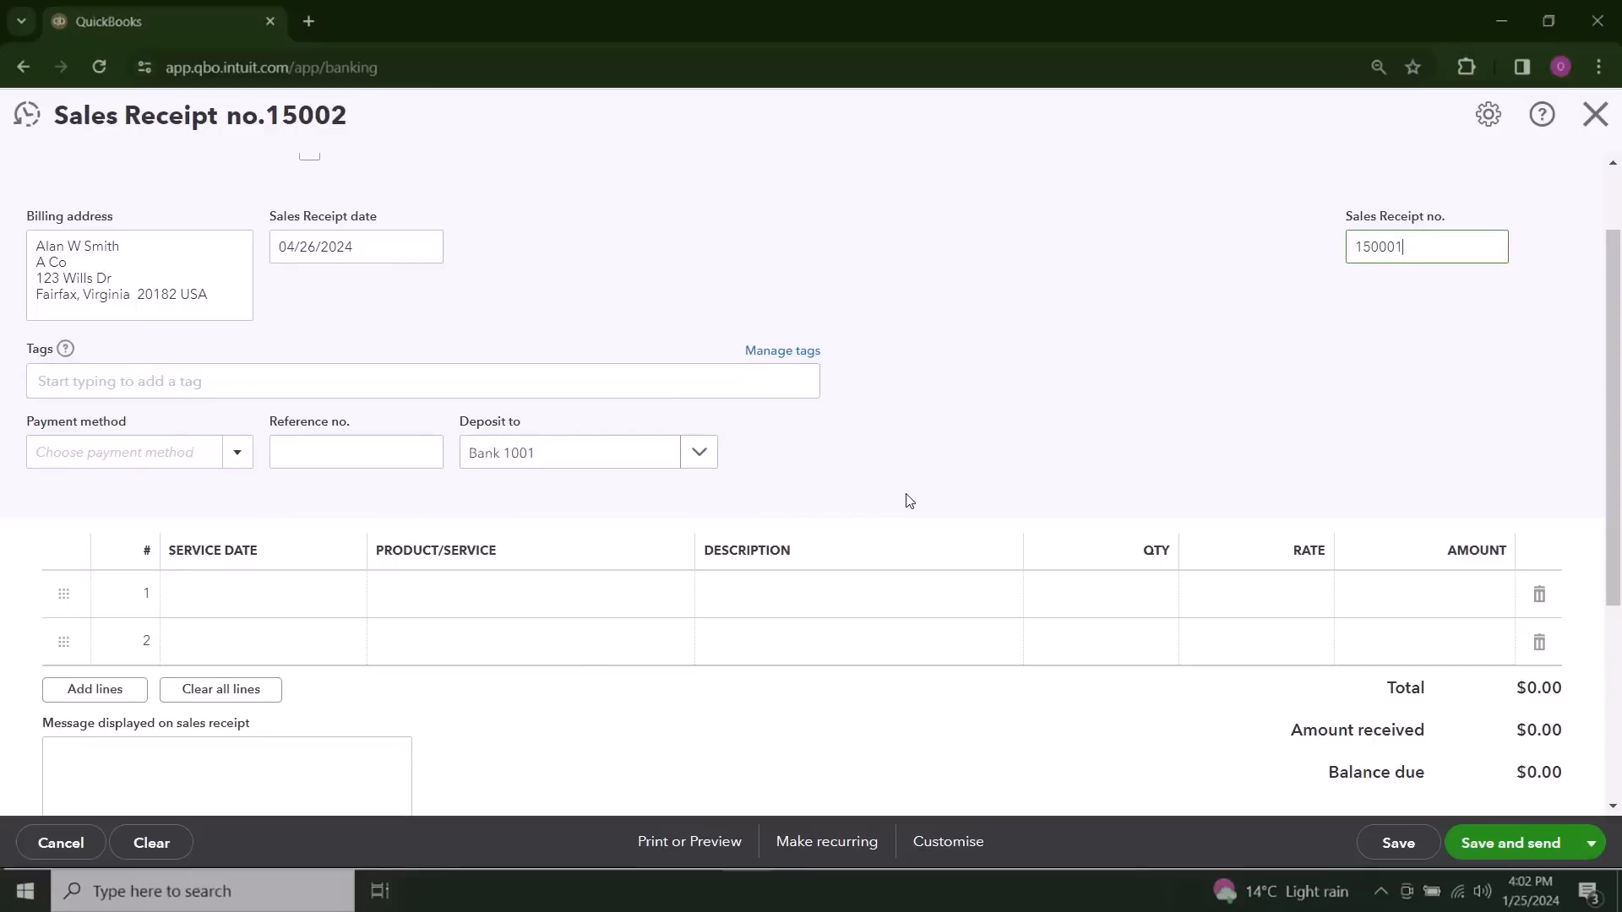
scroll(908, 500, "down", 1)
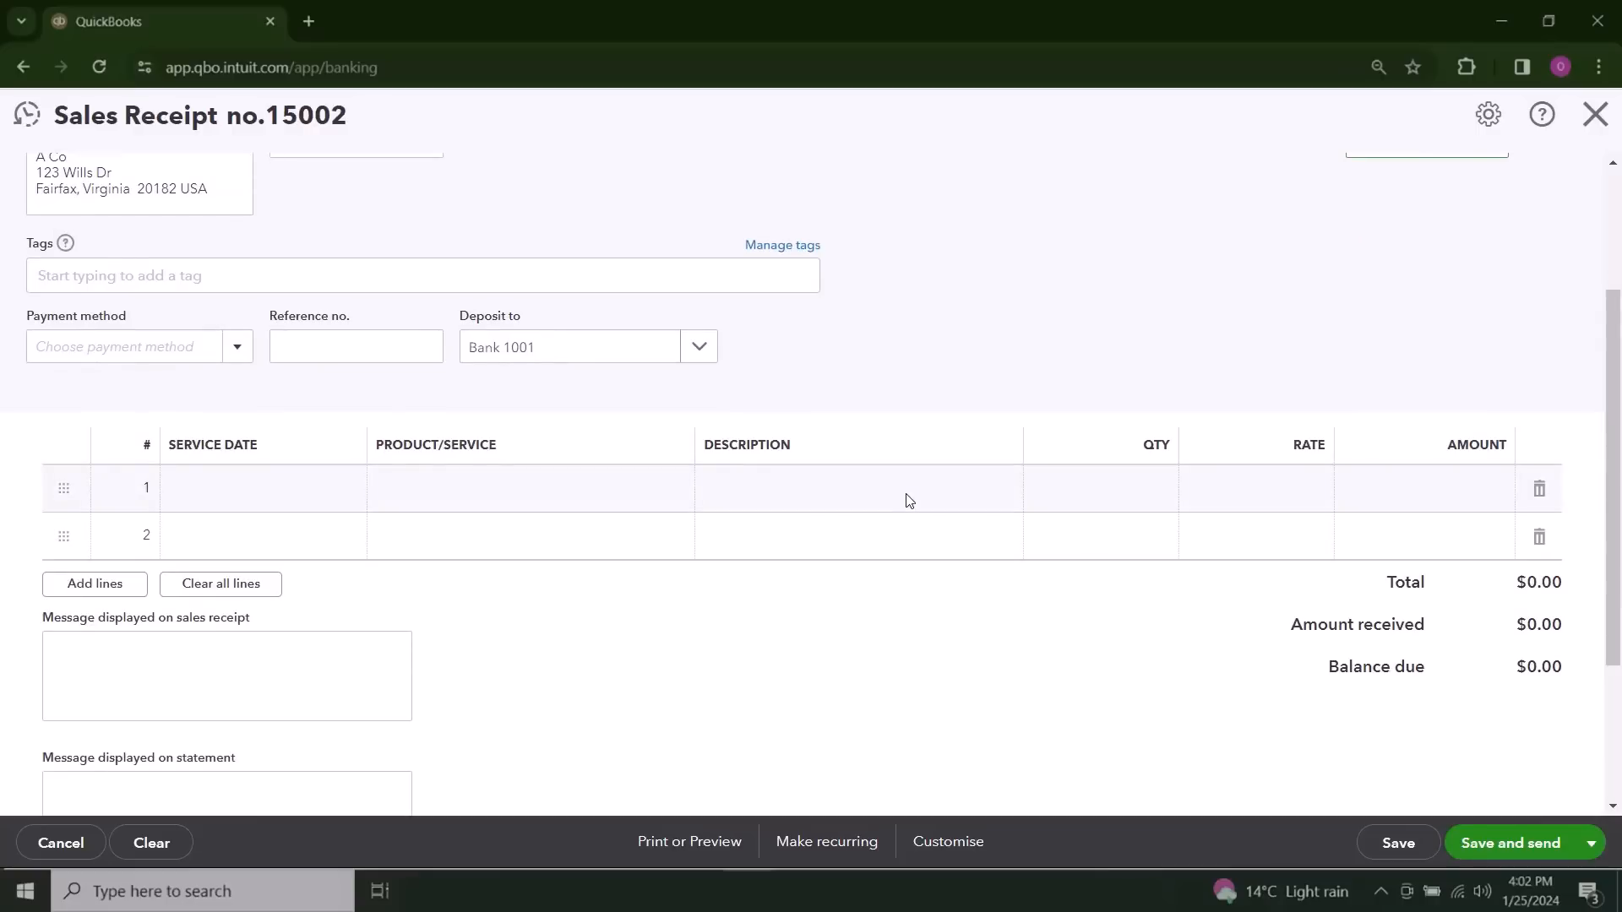
scroll(908, 500, "up", 1)
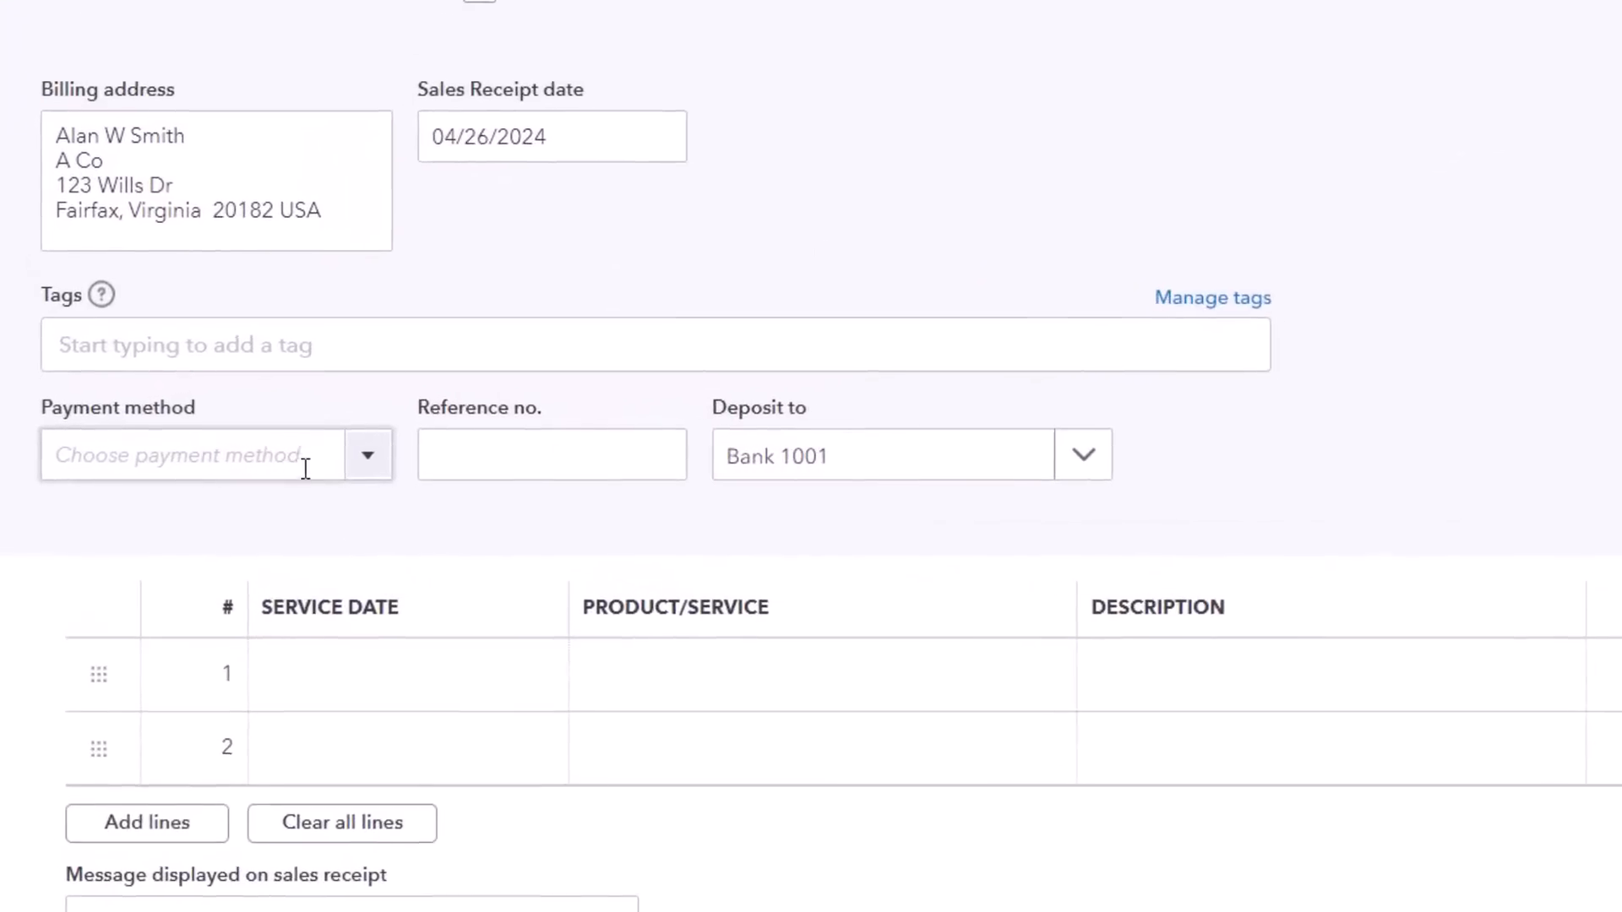
left_click(367, 456)
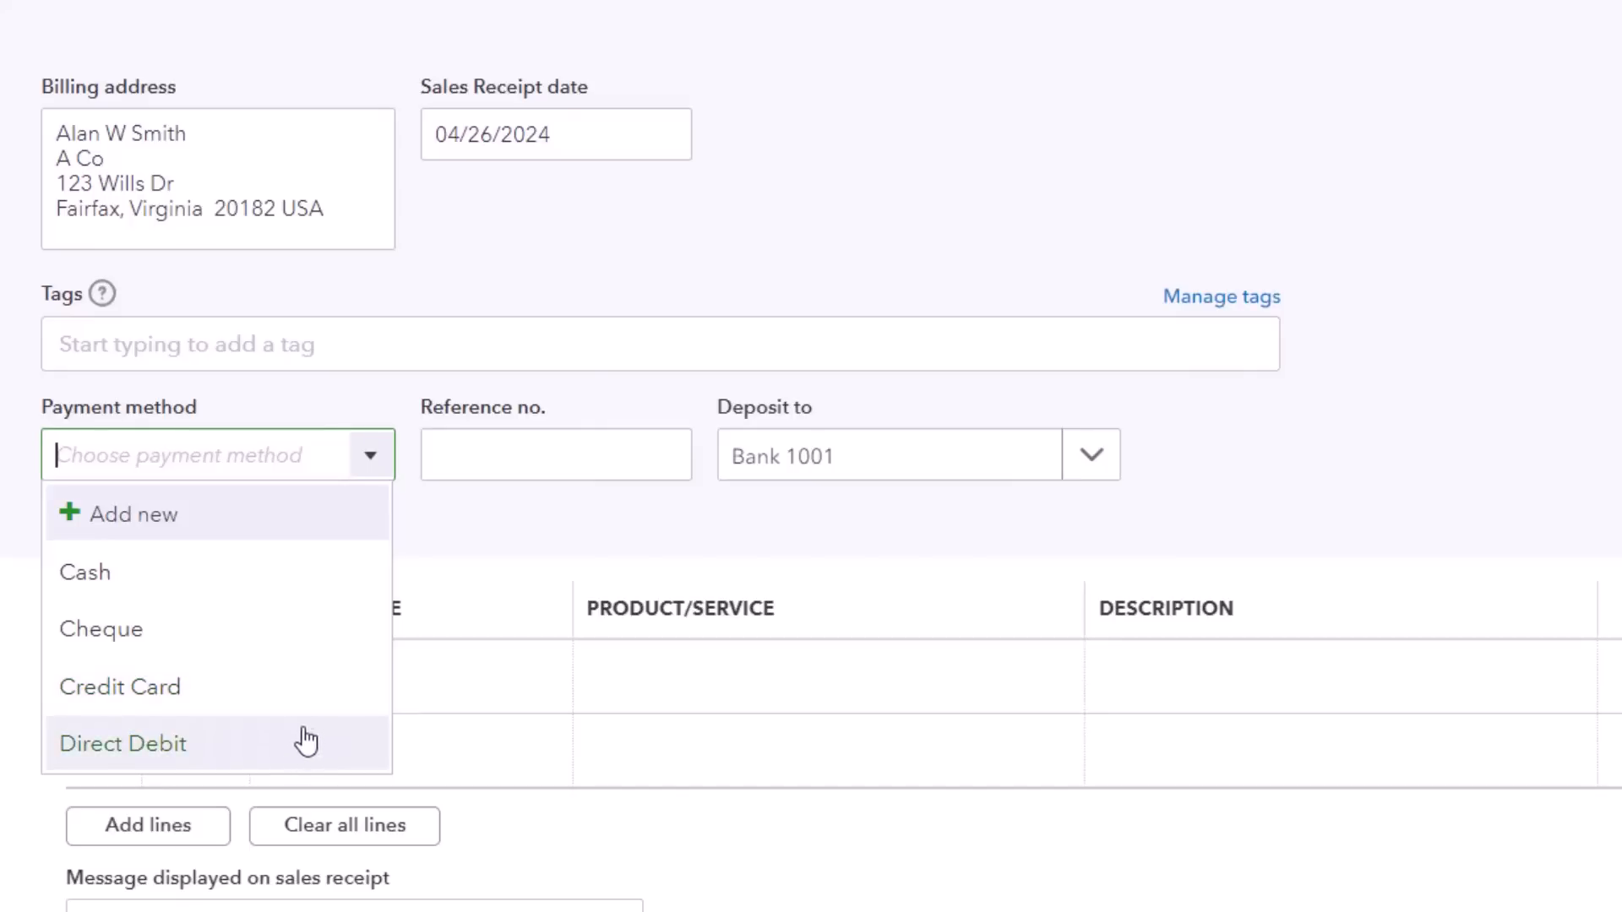
left_click(330, 647)
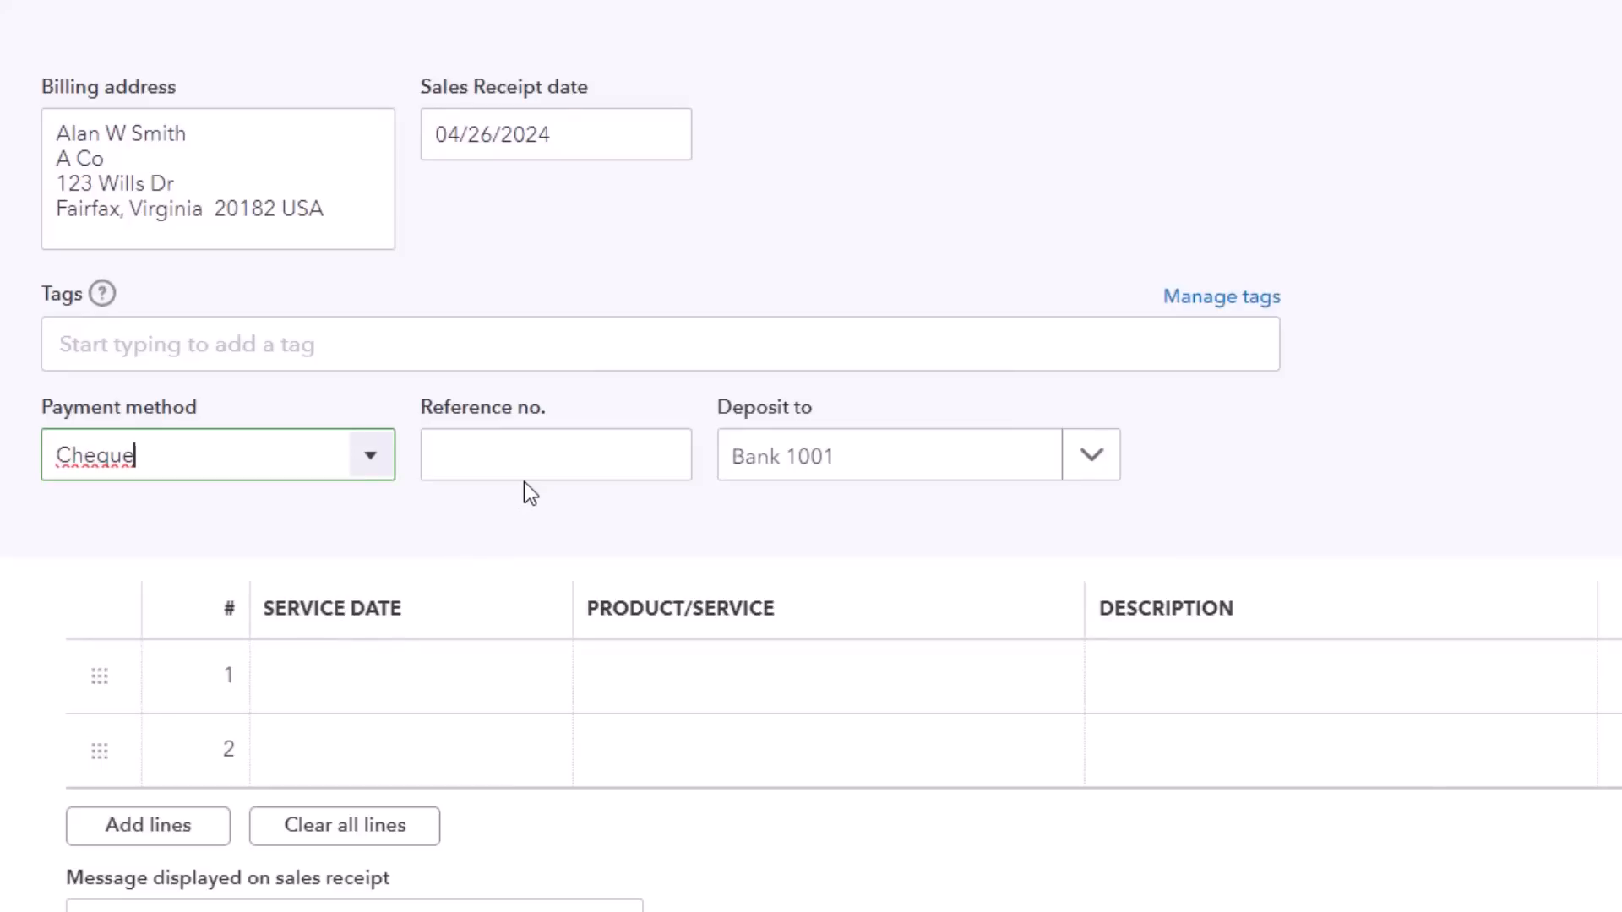
left_click(535, 457)
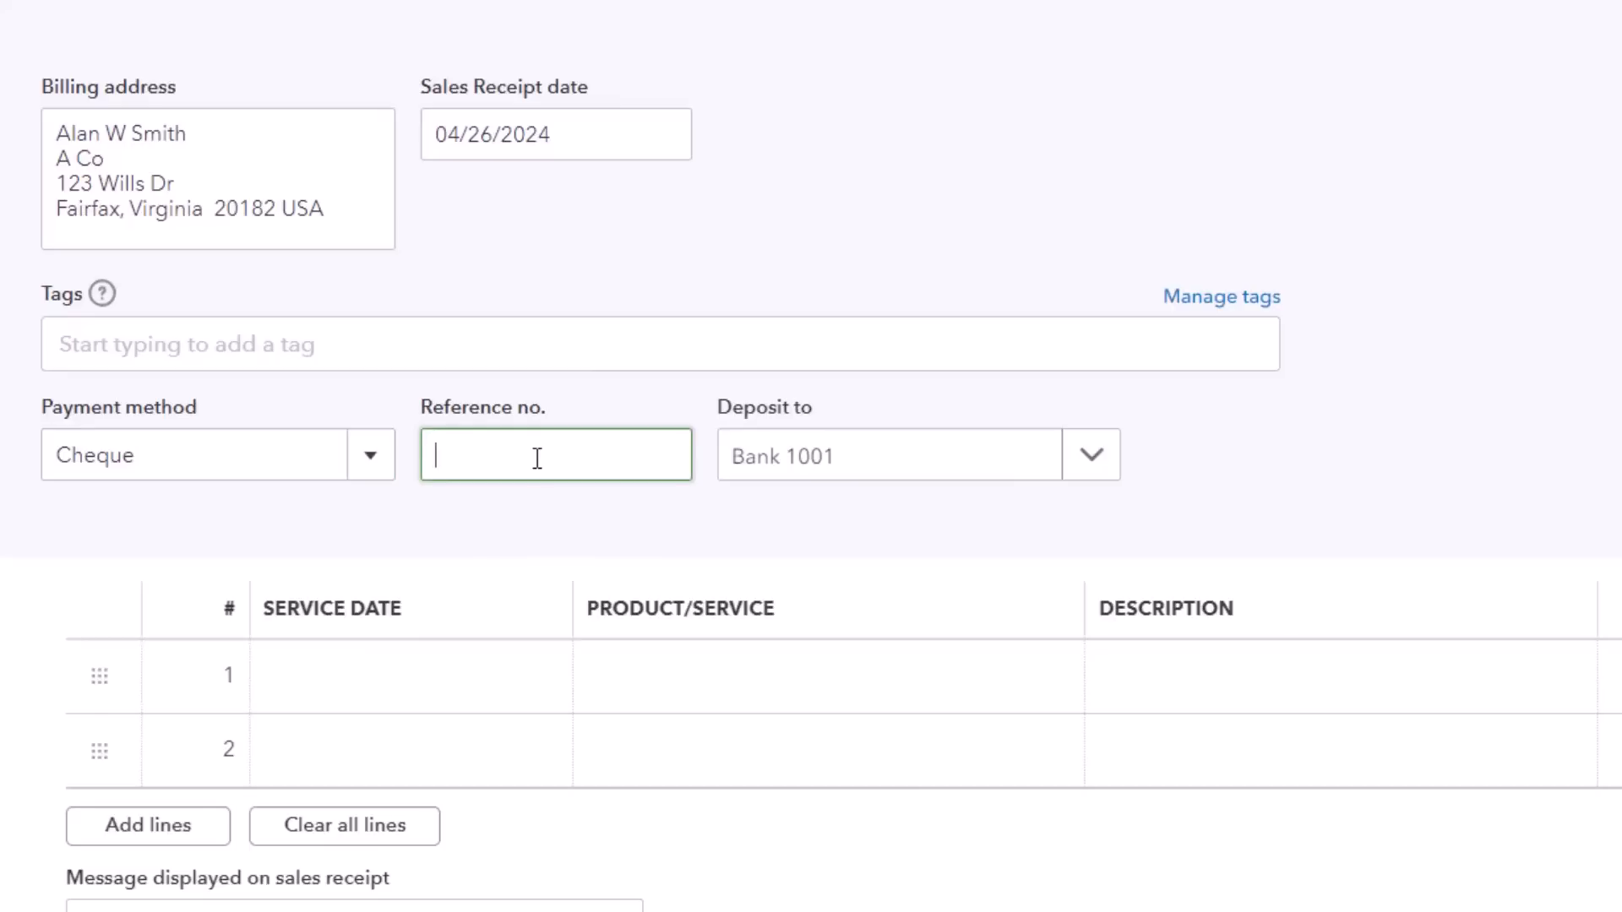
type("12345")
left_click(1092, 457)
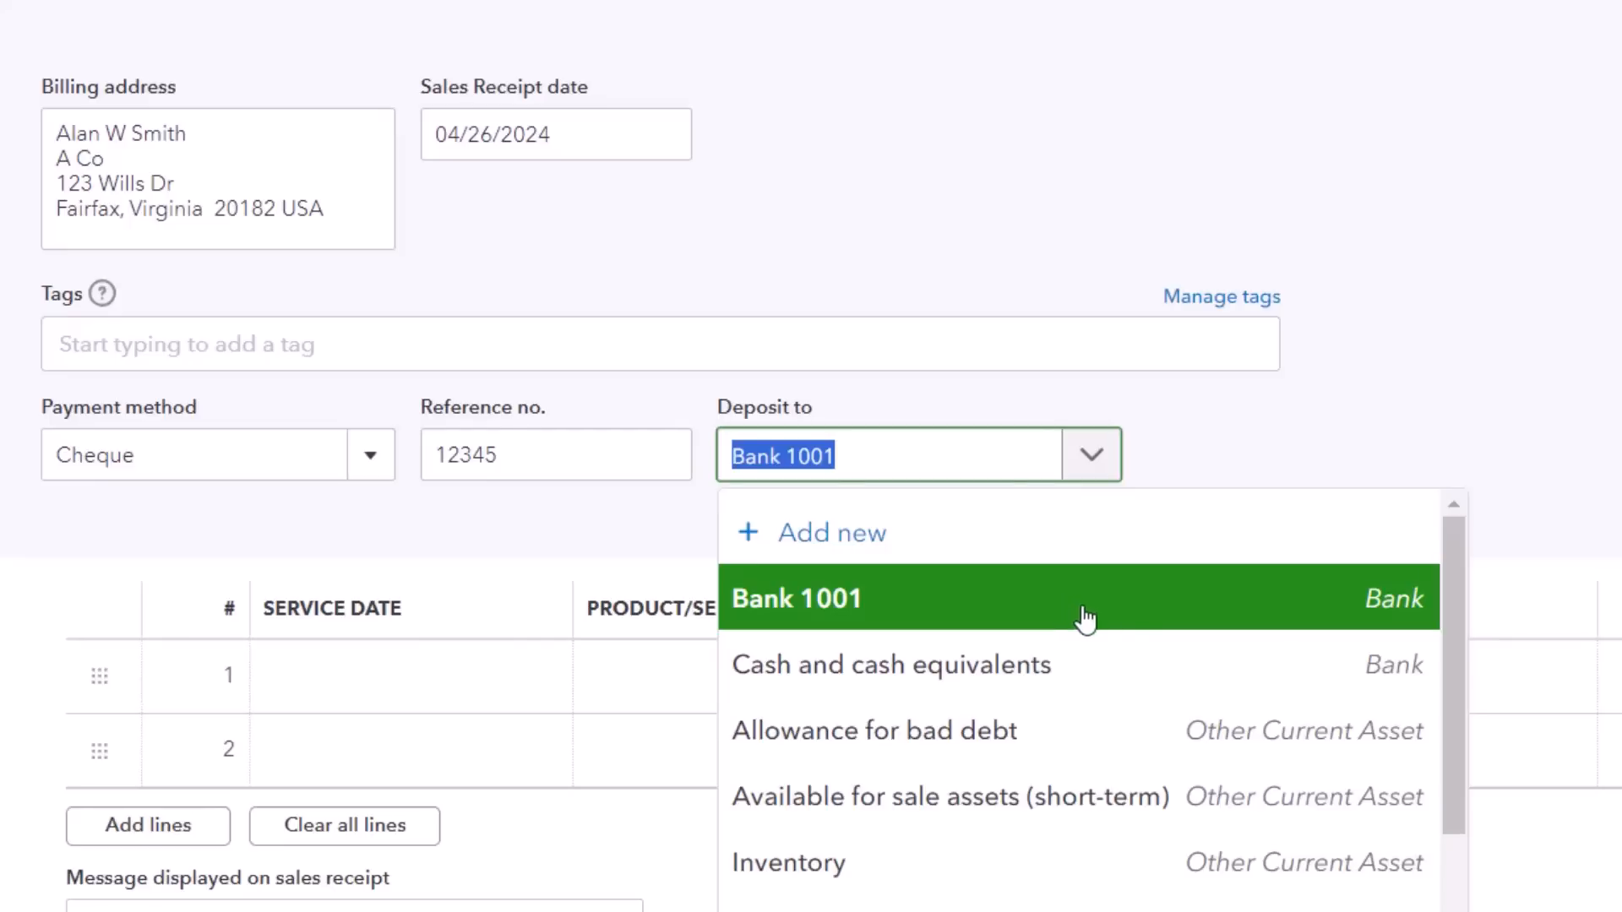
left_click(1136, 616)
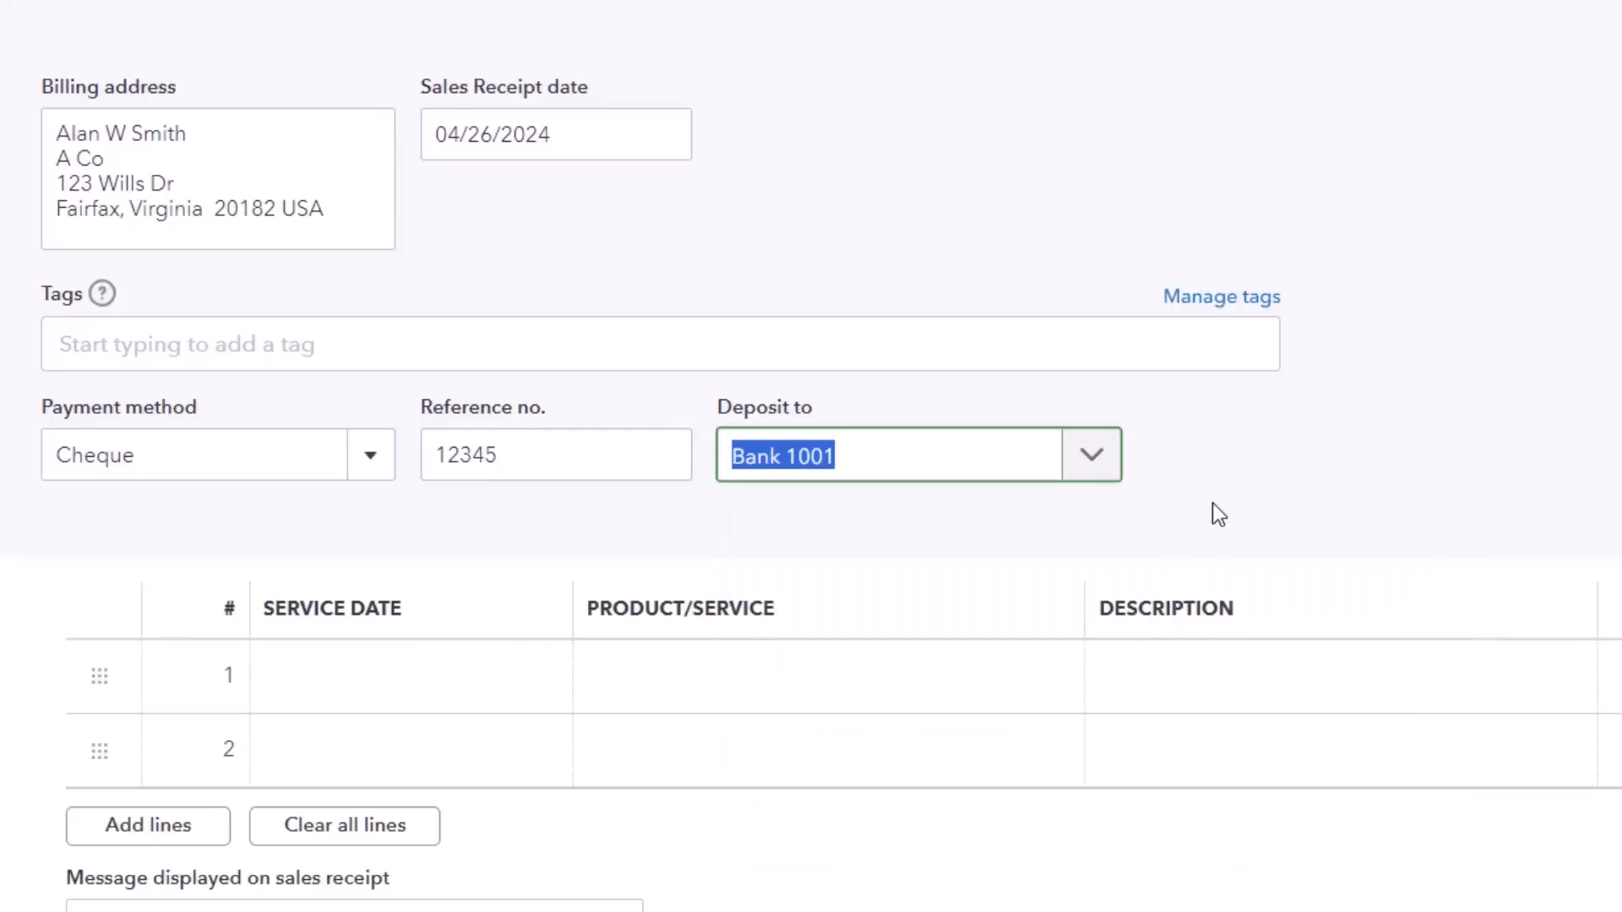
Step: Add Catering Services with a quantity of 4 as the first line item of the sales receipt
scroll(579, 656, "down", 2)
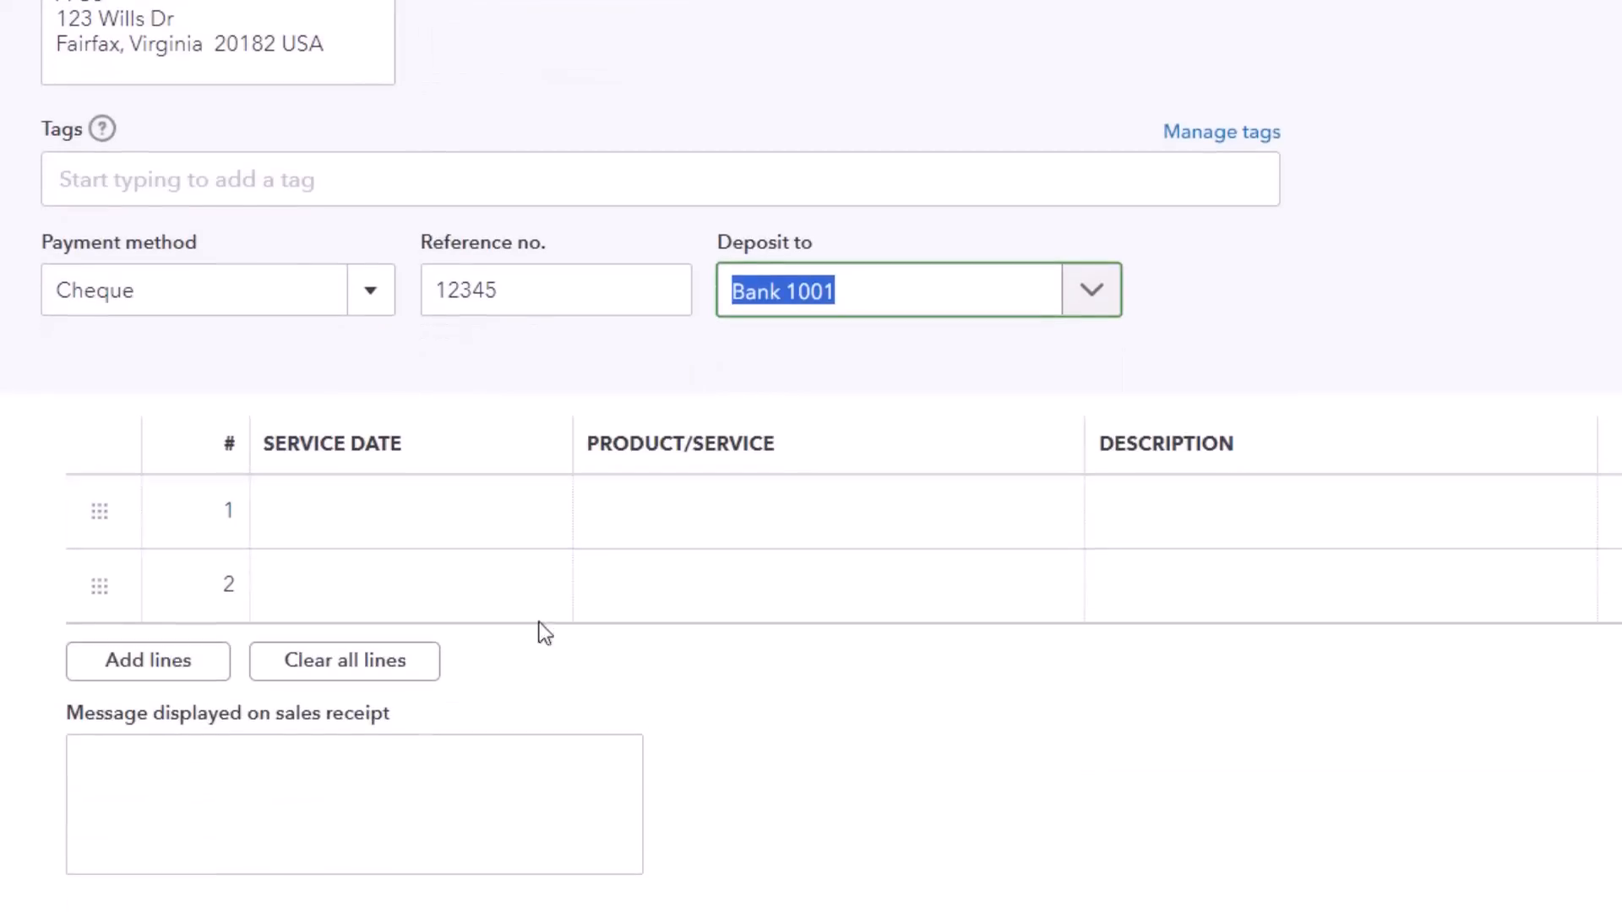
left_click(417, 534)
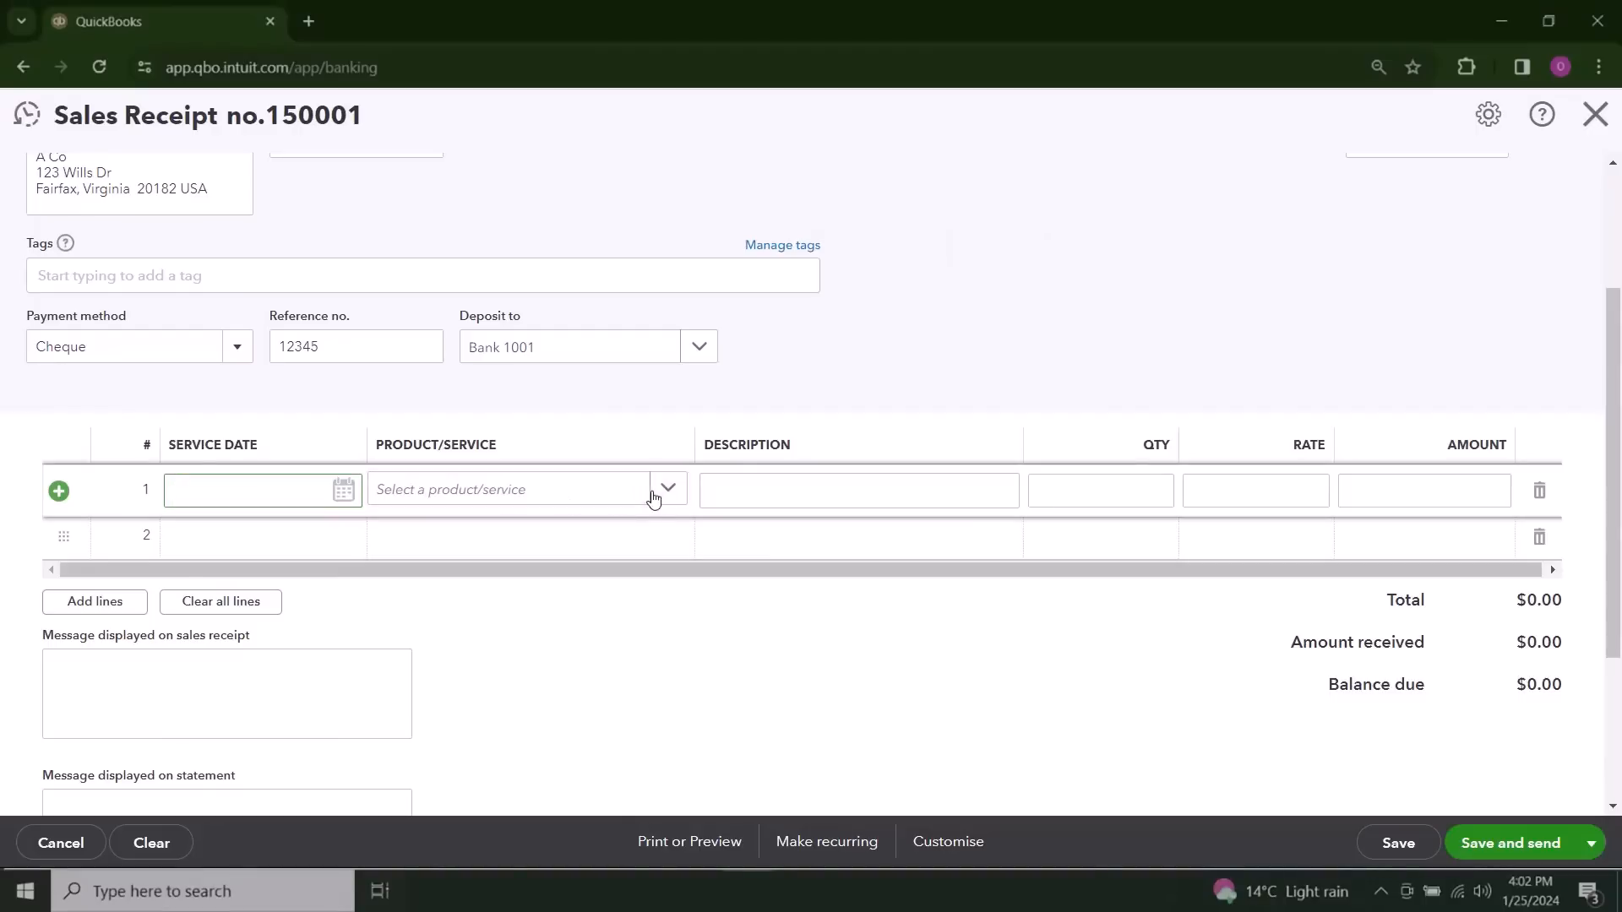
left_click(668, 490)
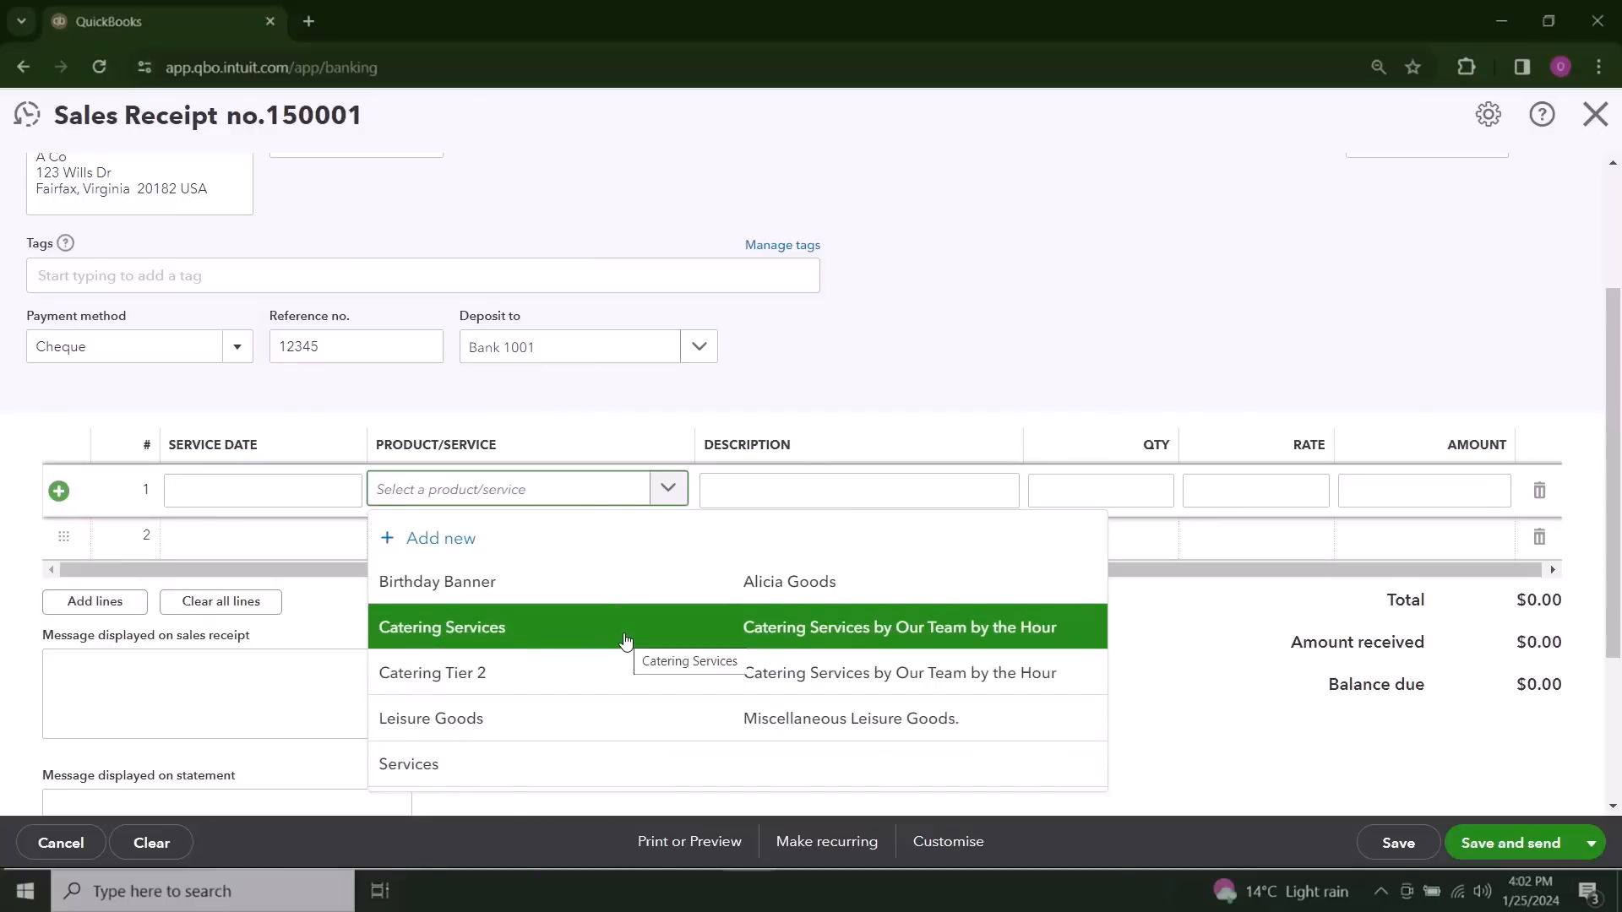
left_click(626, 642)
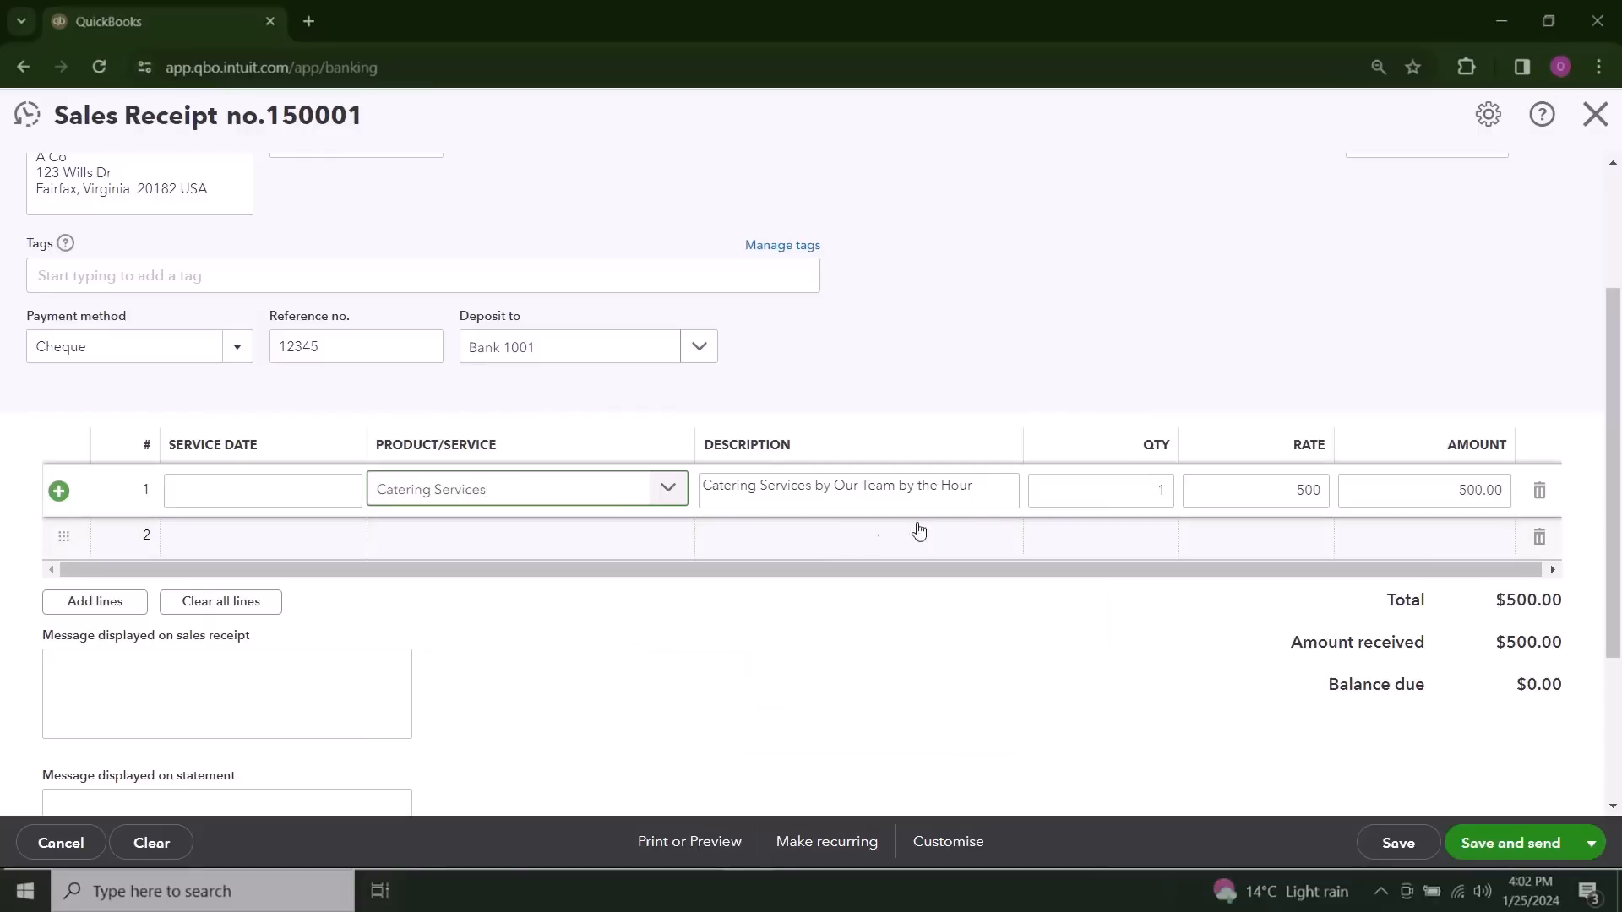
left_click(1163, 494)
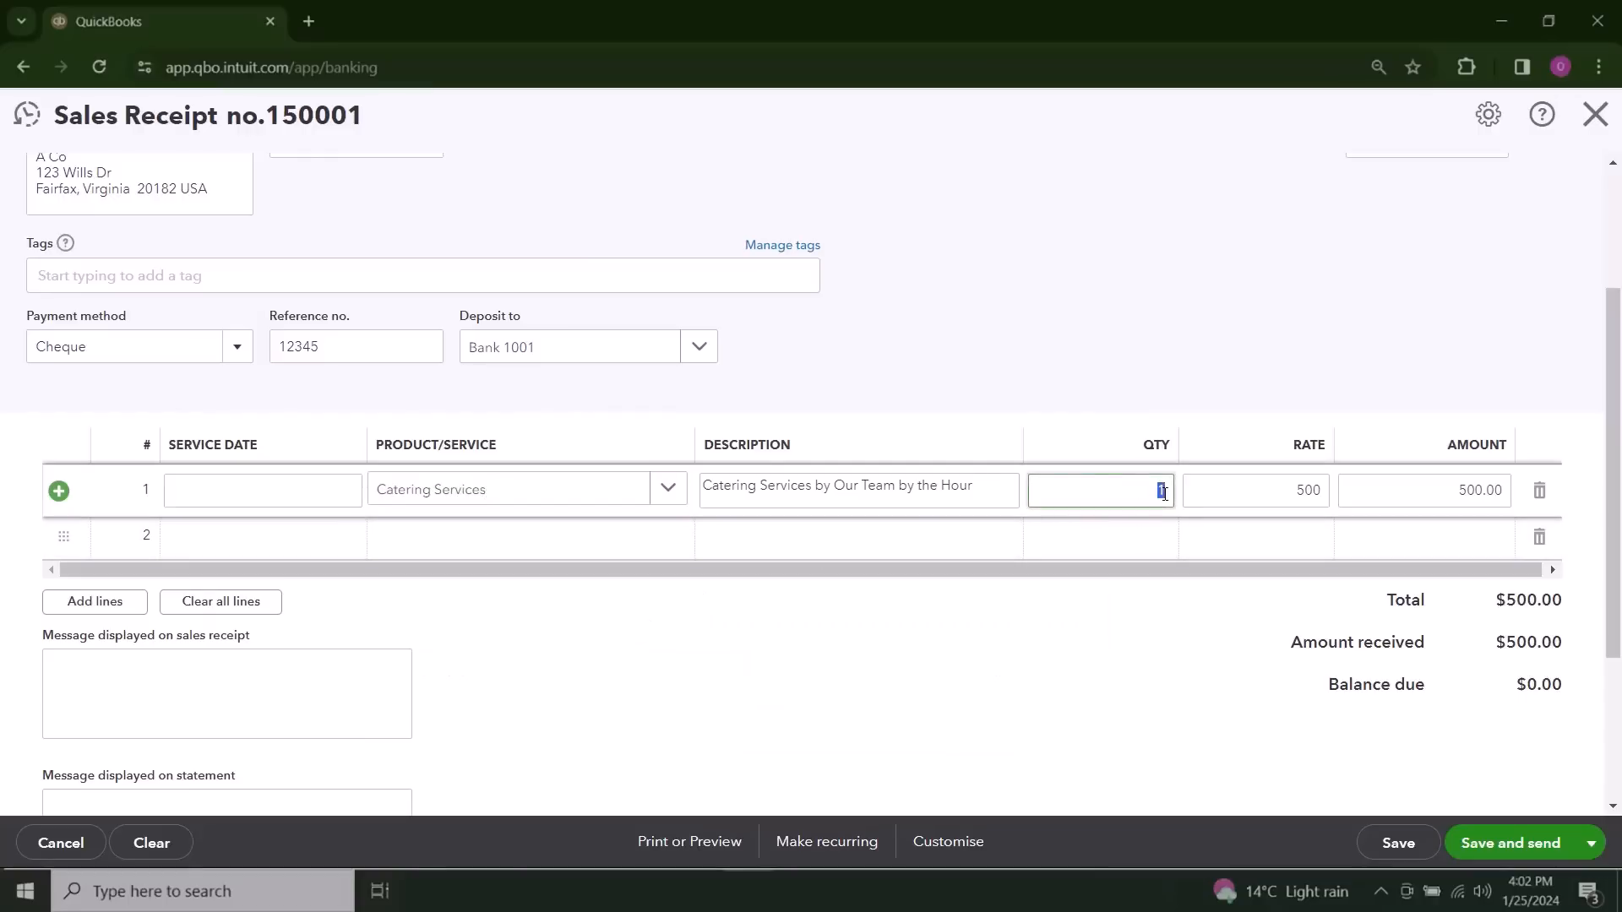
type("4")
left_click(1141, 623)
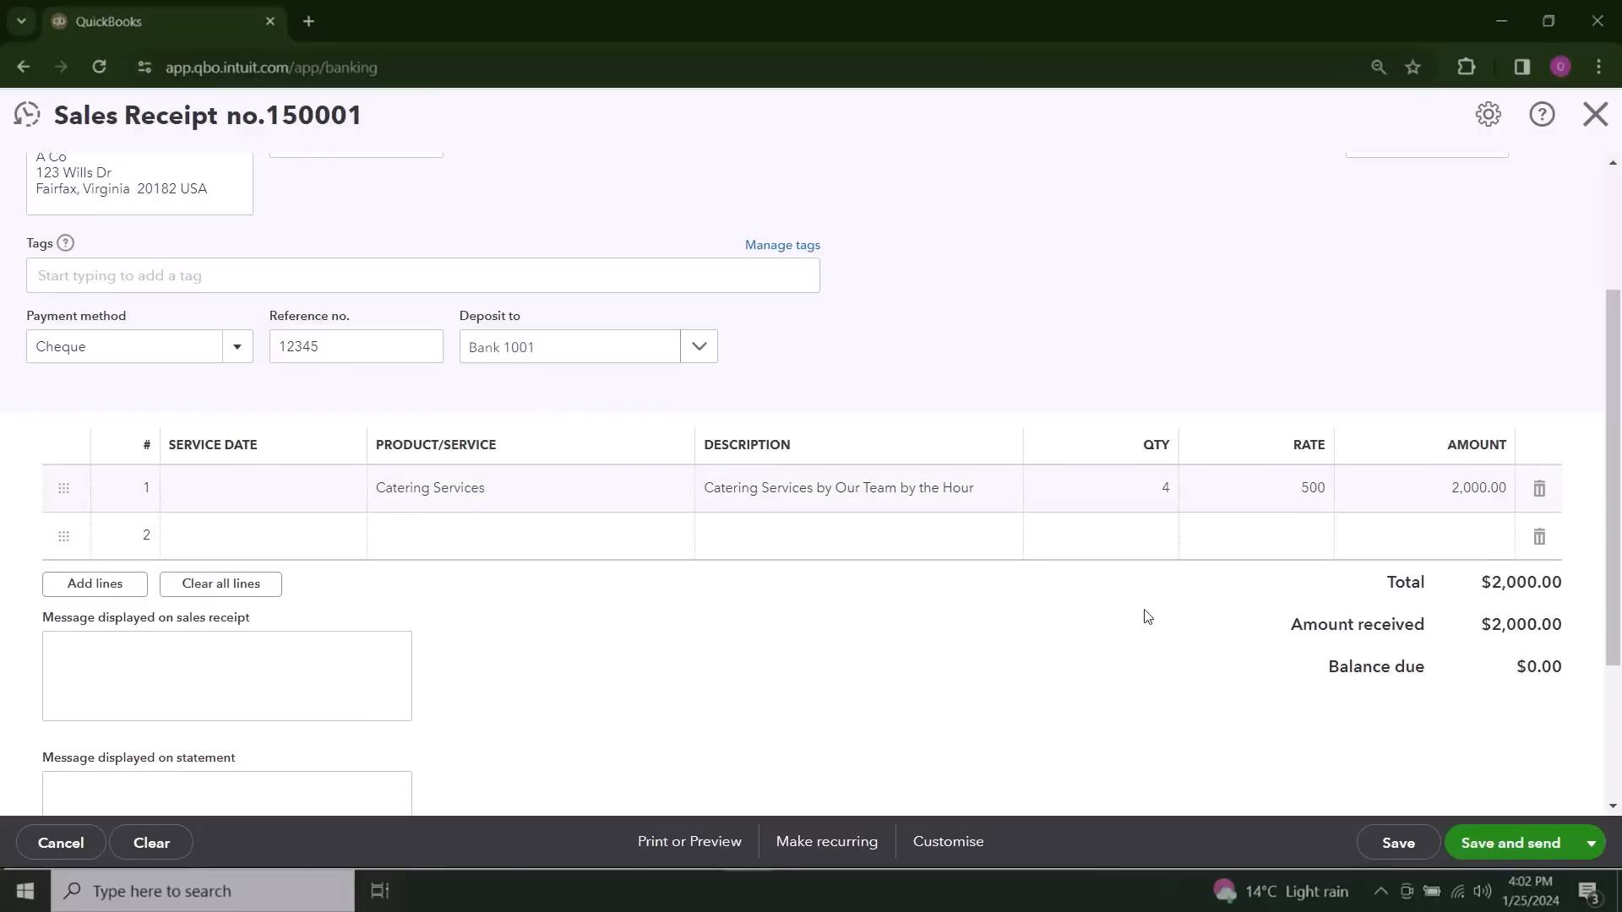
Step: Add Leisure Goods as the second line item with a quantity of 3 and a rate of 22
left_click(552, 535)
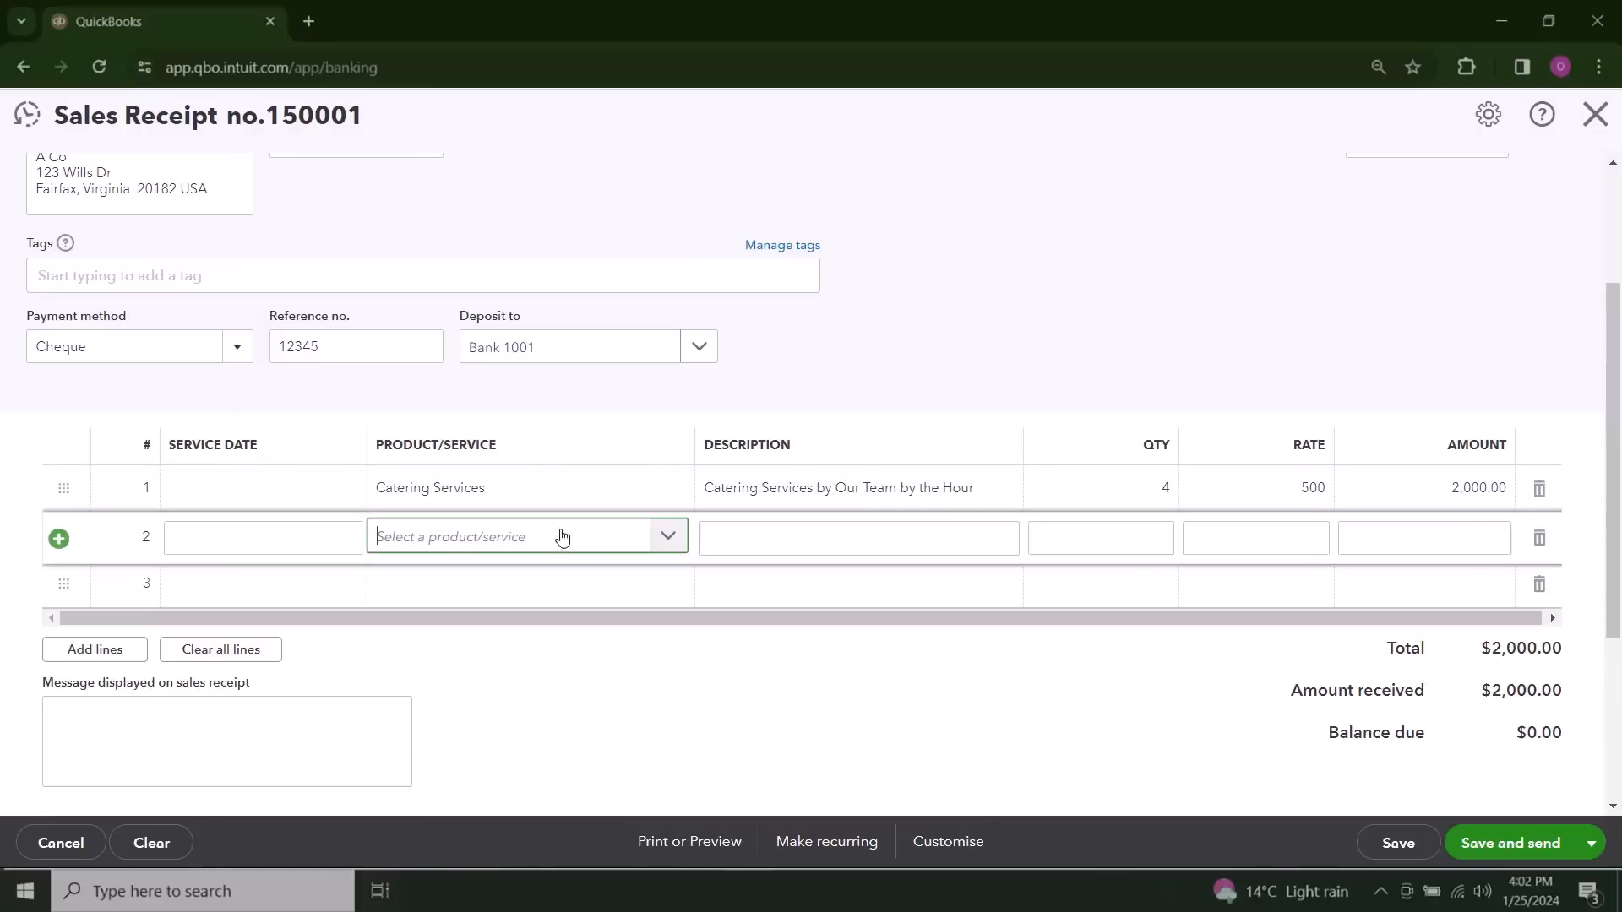
left_click(684, 541)
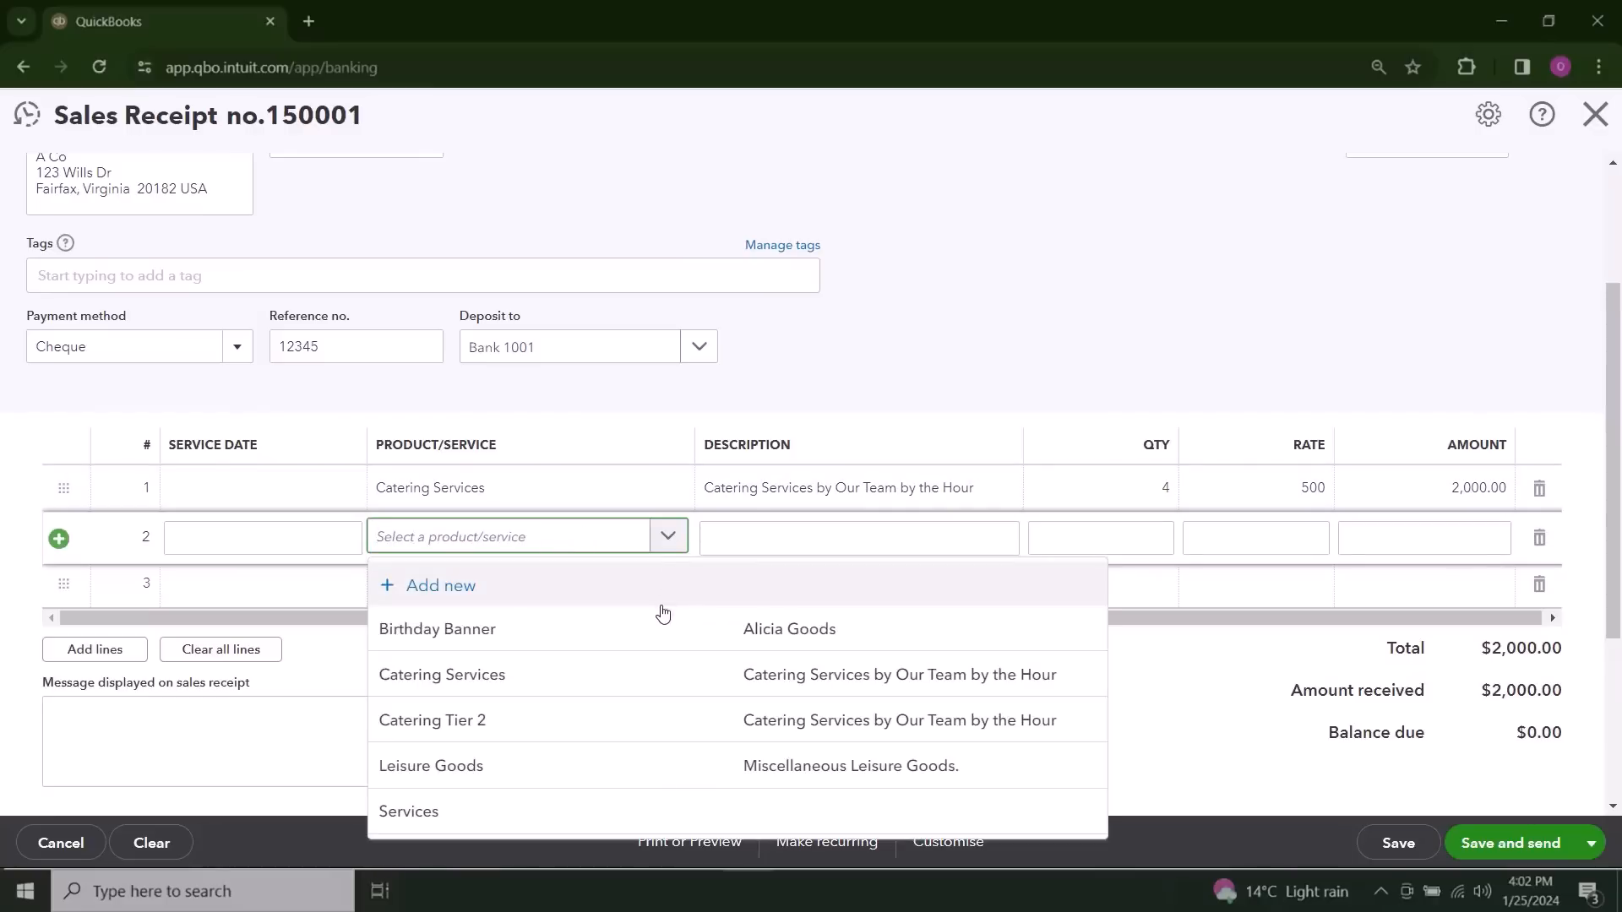
left_click(645, 769)
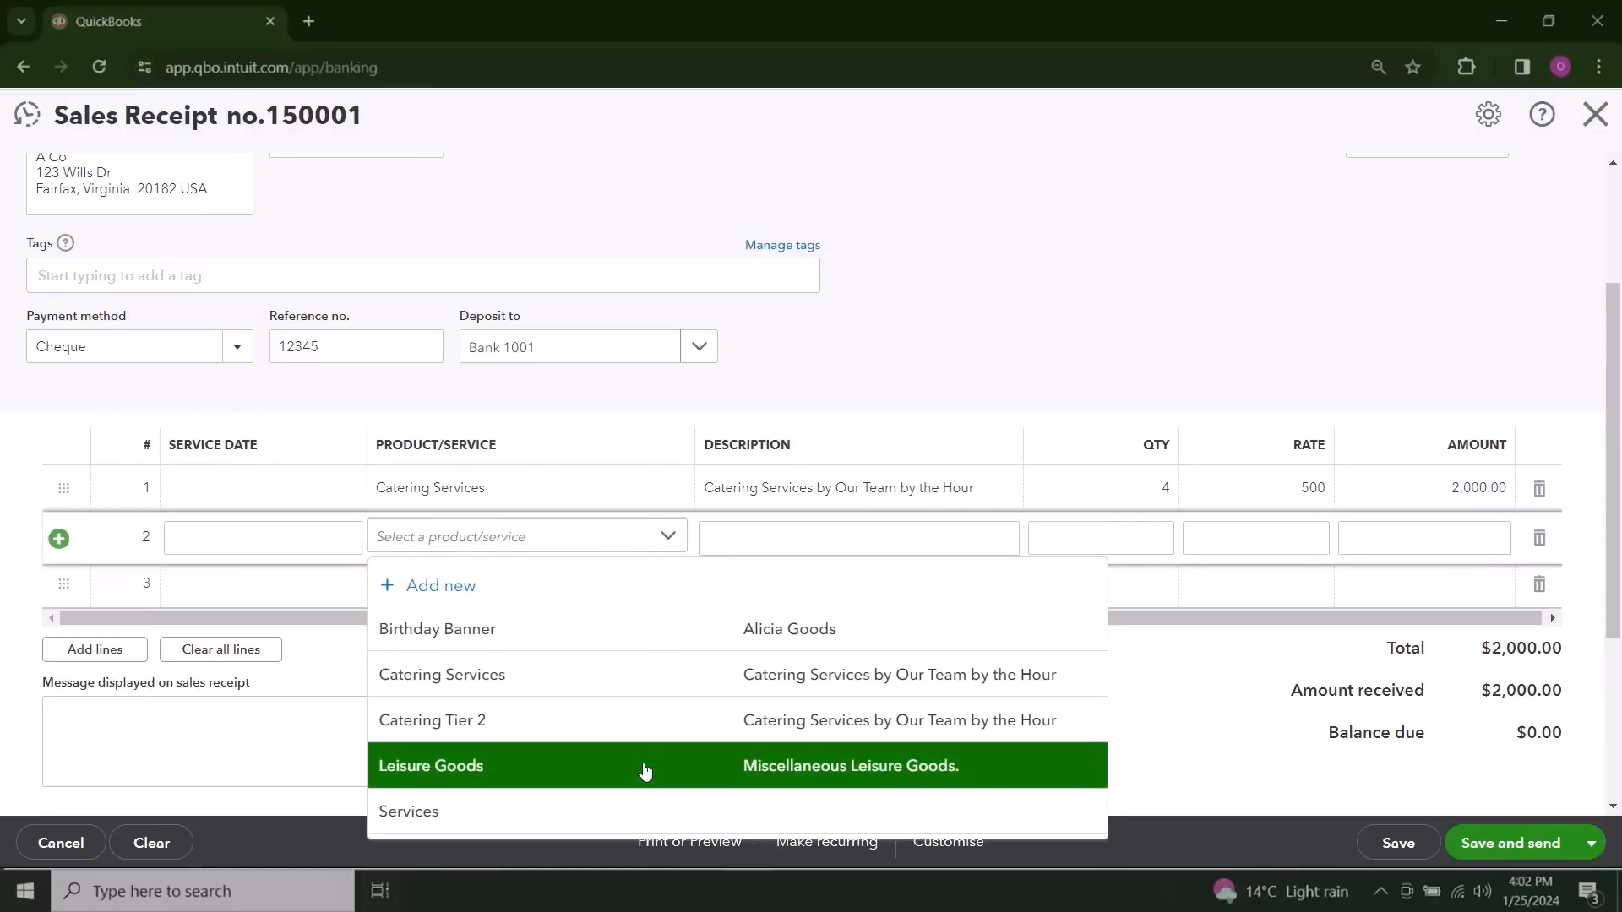
left_click(1134, 540)
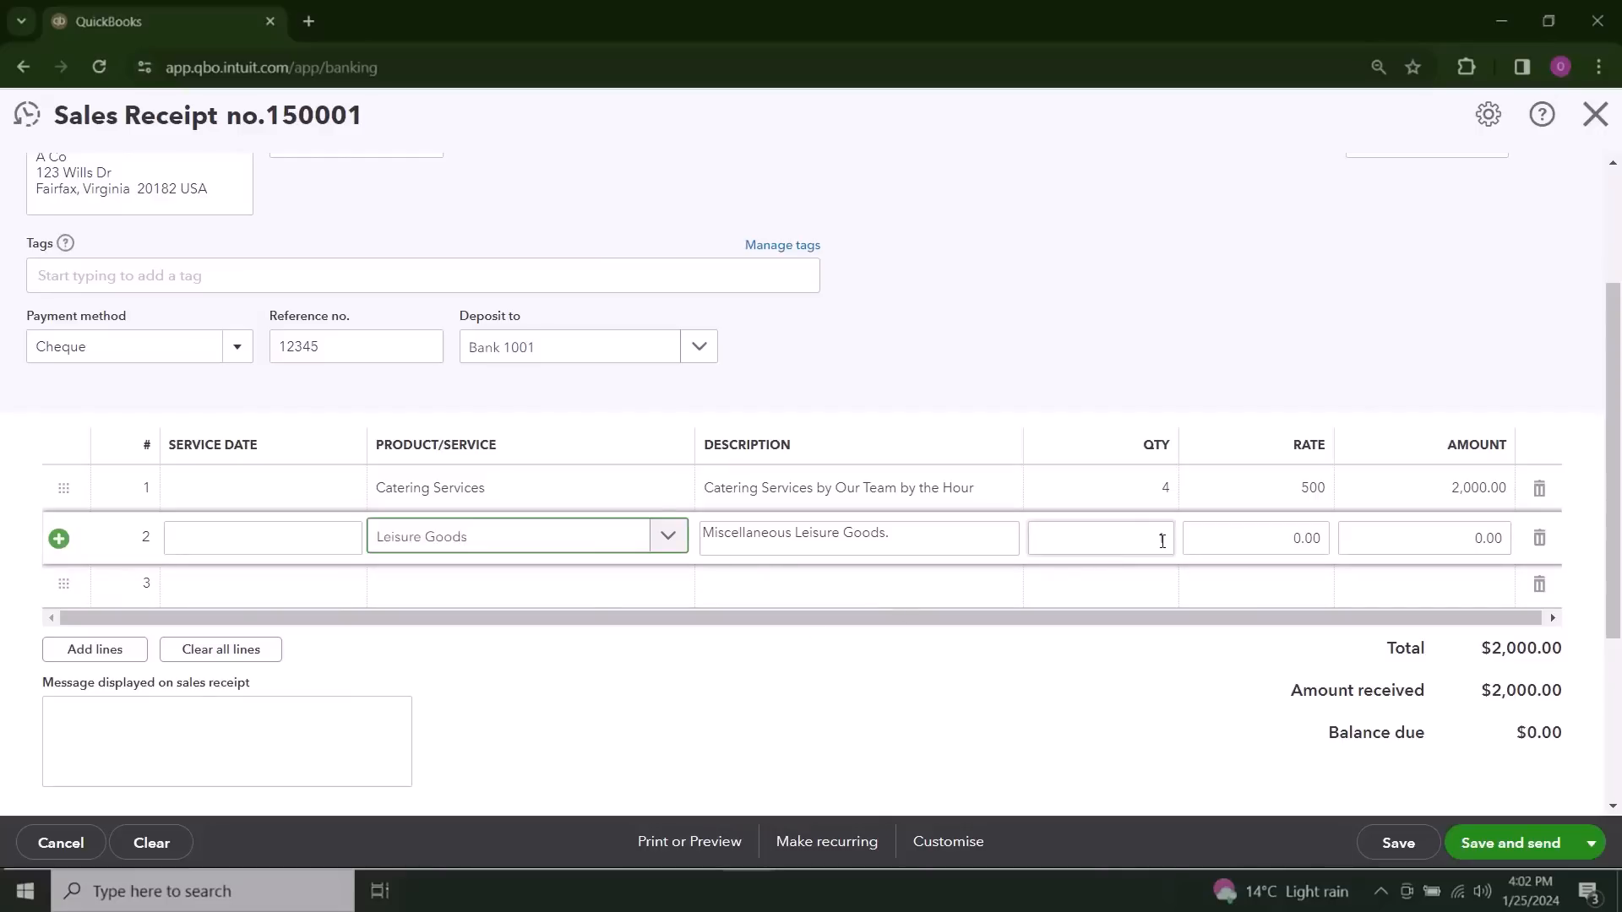
type("3")
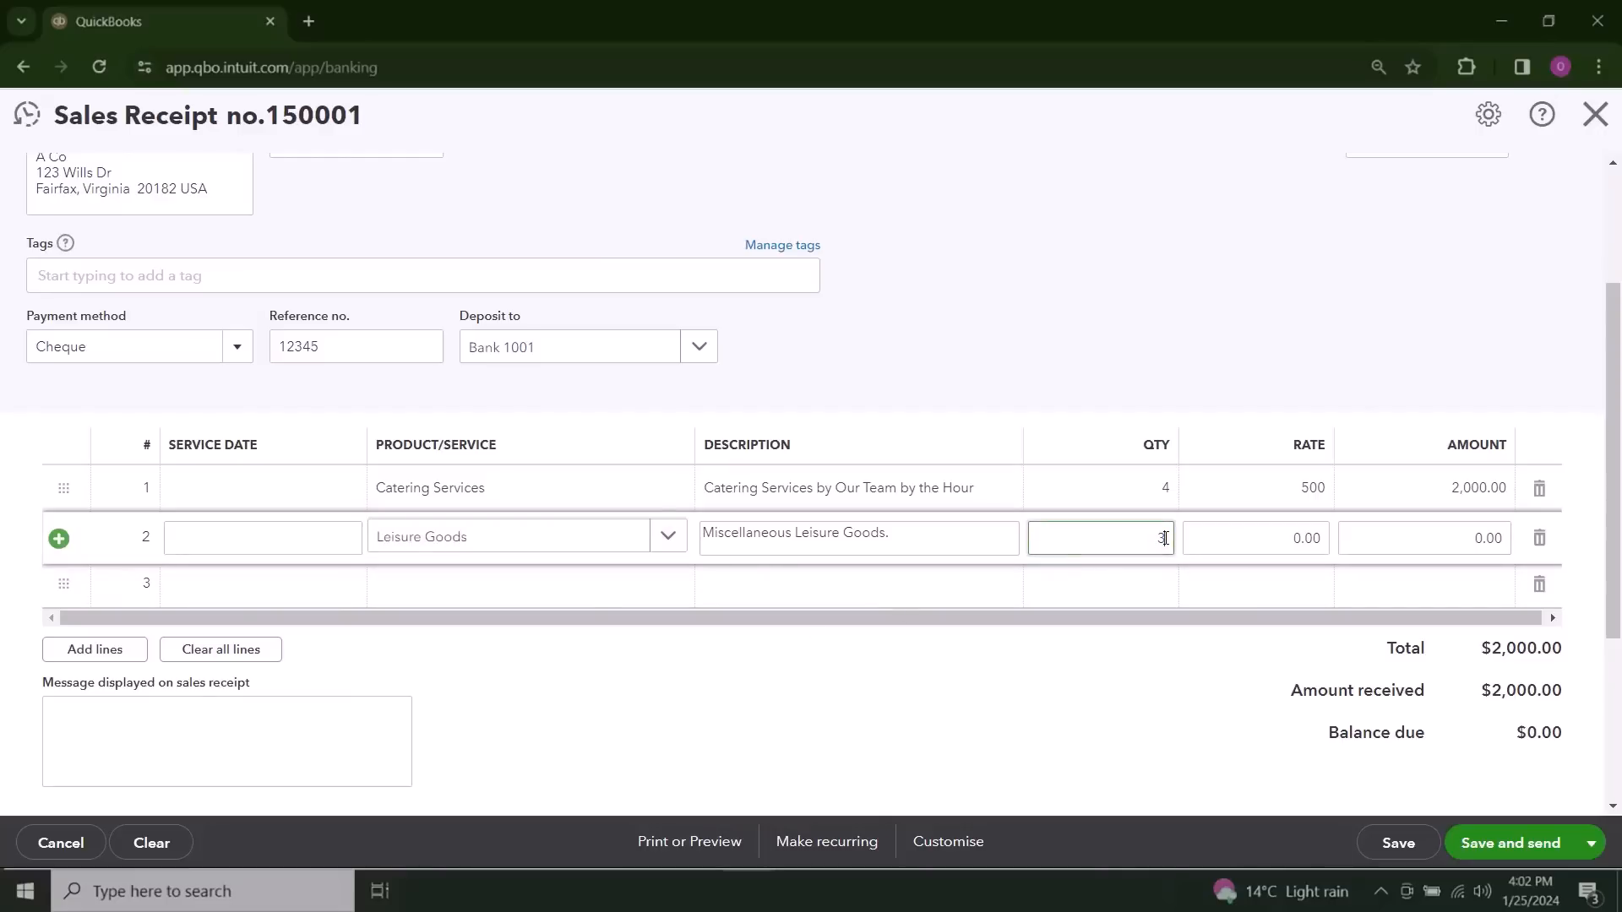
left_click(1304, 535)
type("22")
left_click(1217, 689)
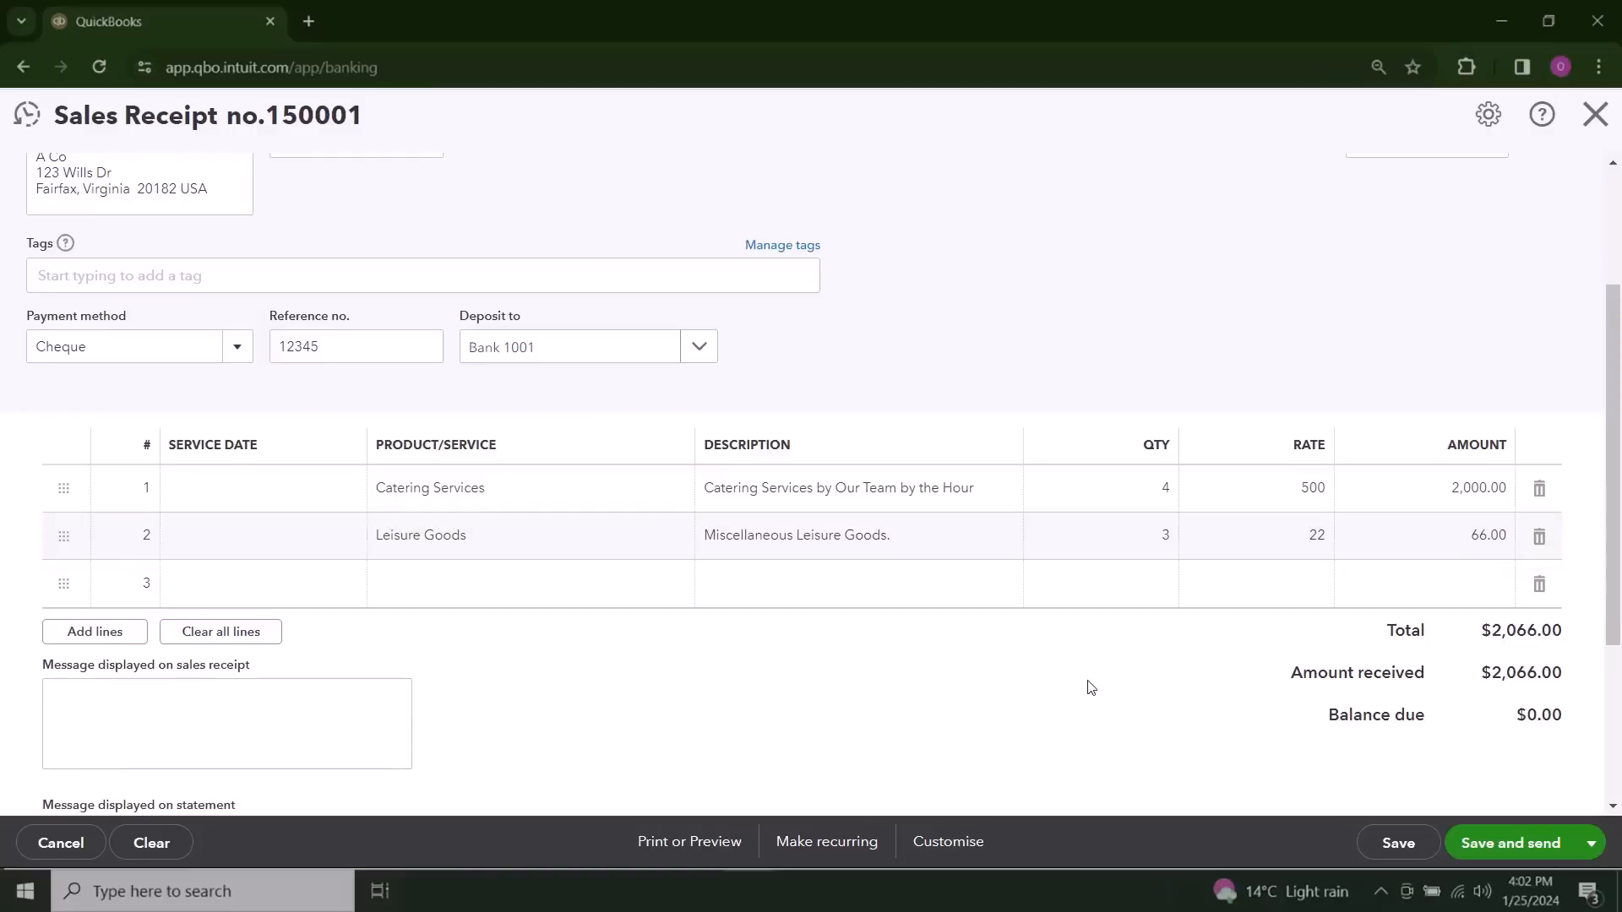
Step: Review the sales receipt's totals, message fields, attachment option and print options
scroll(986, 674, "down", 1)
scroll(984, 670, "down", 1)
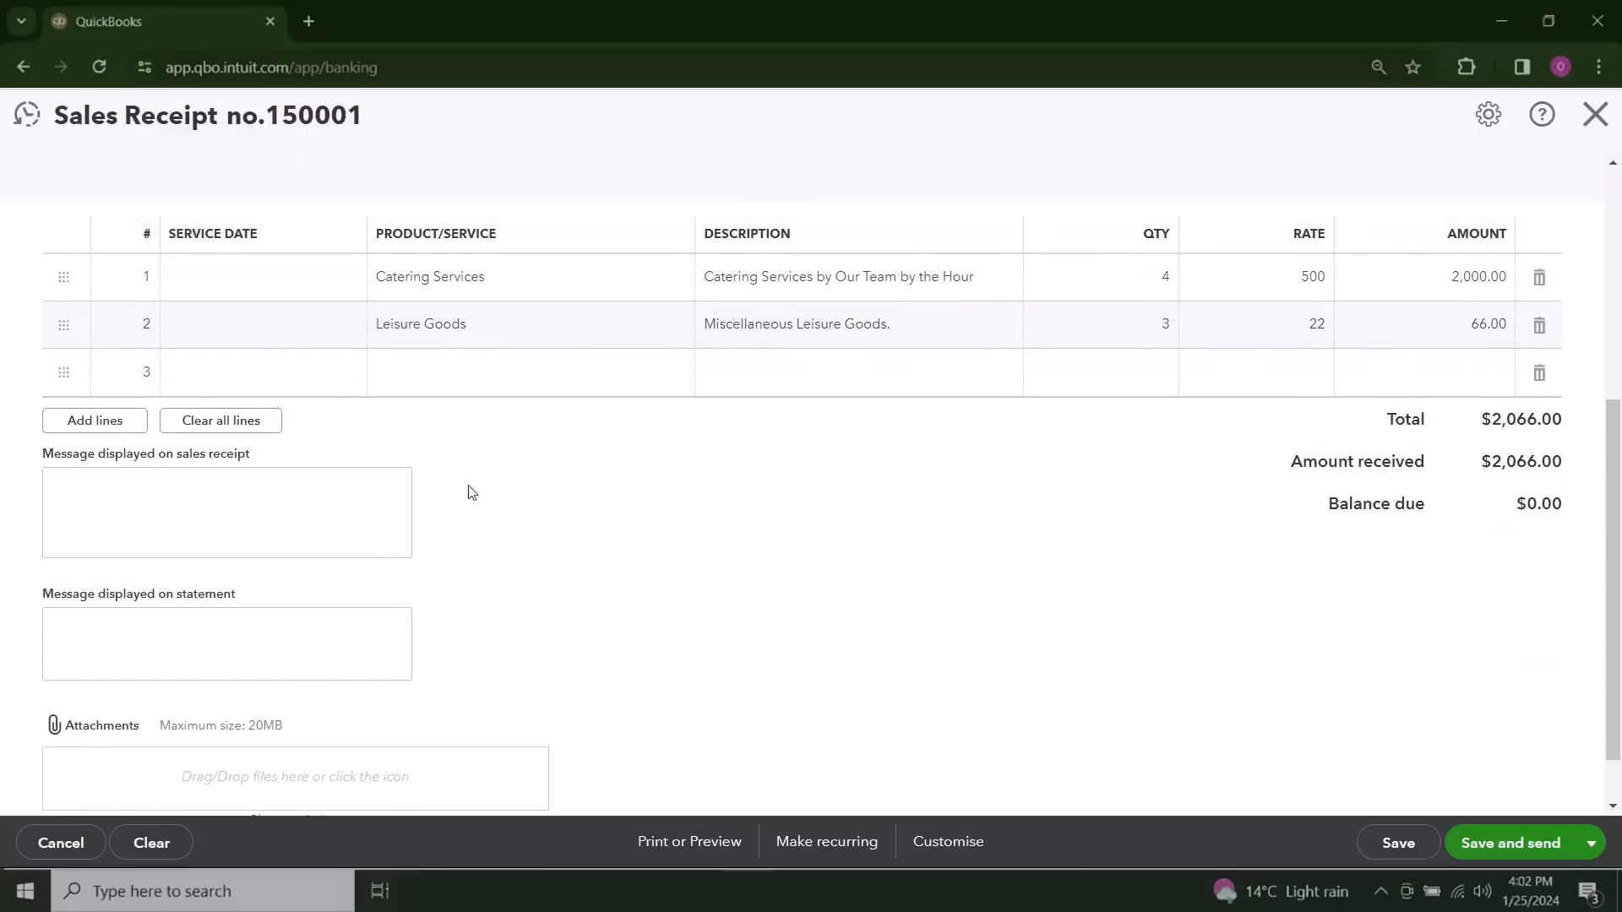
left_click(69, 731)
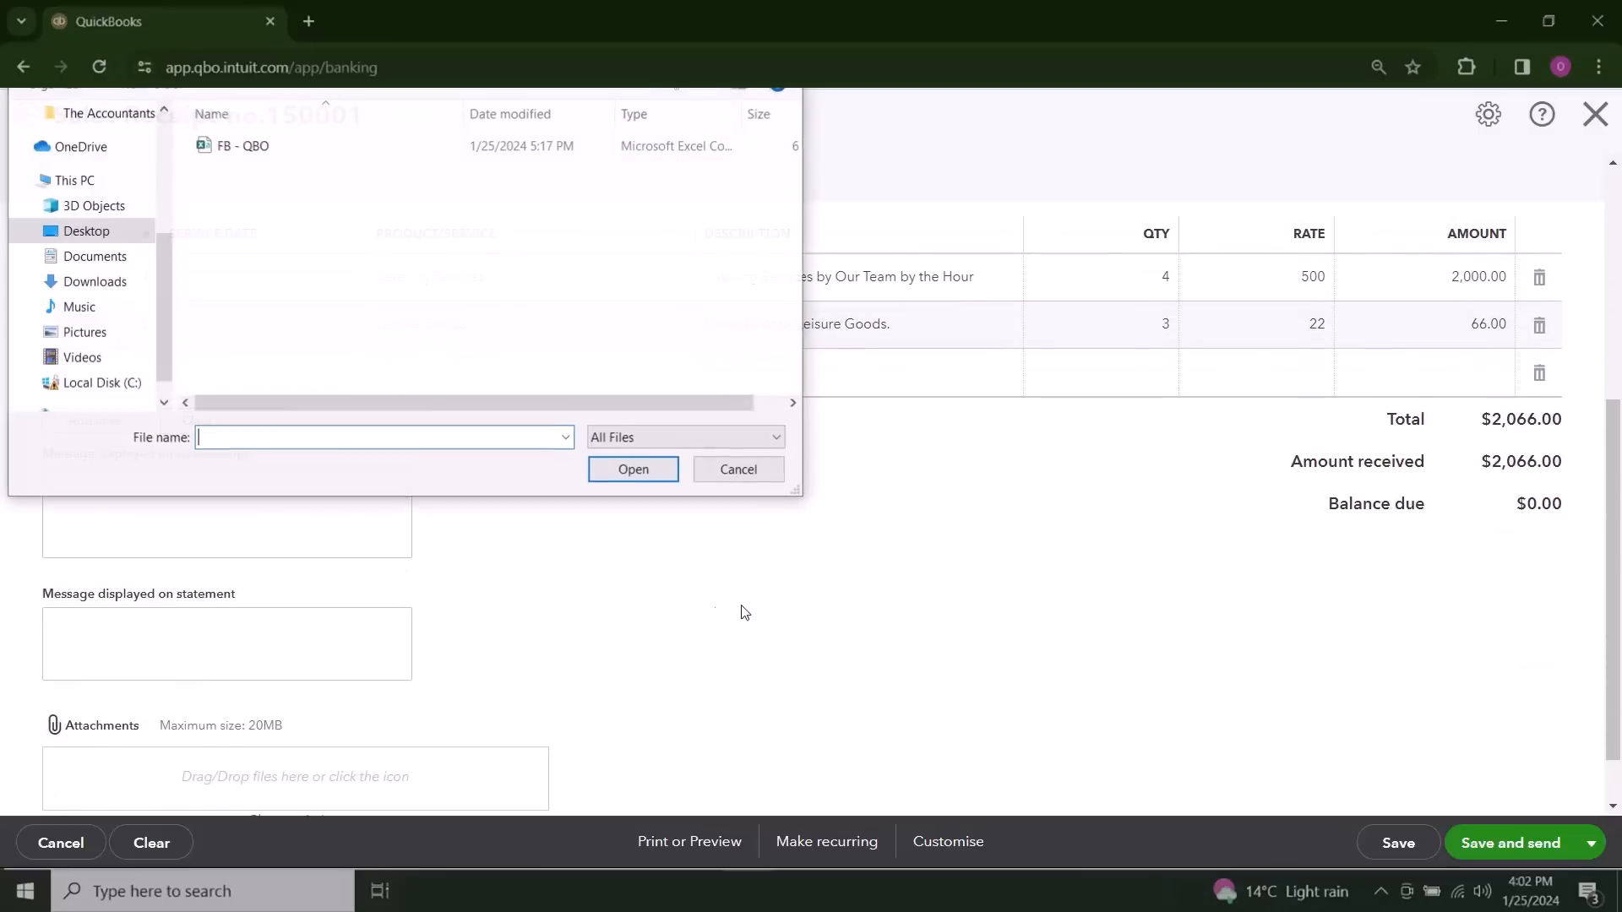
left_click(756, 469)
scroll(867, 592, "down", 2)
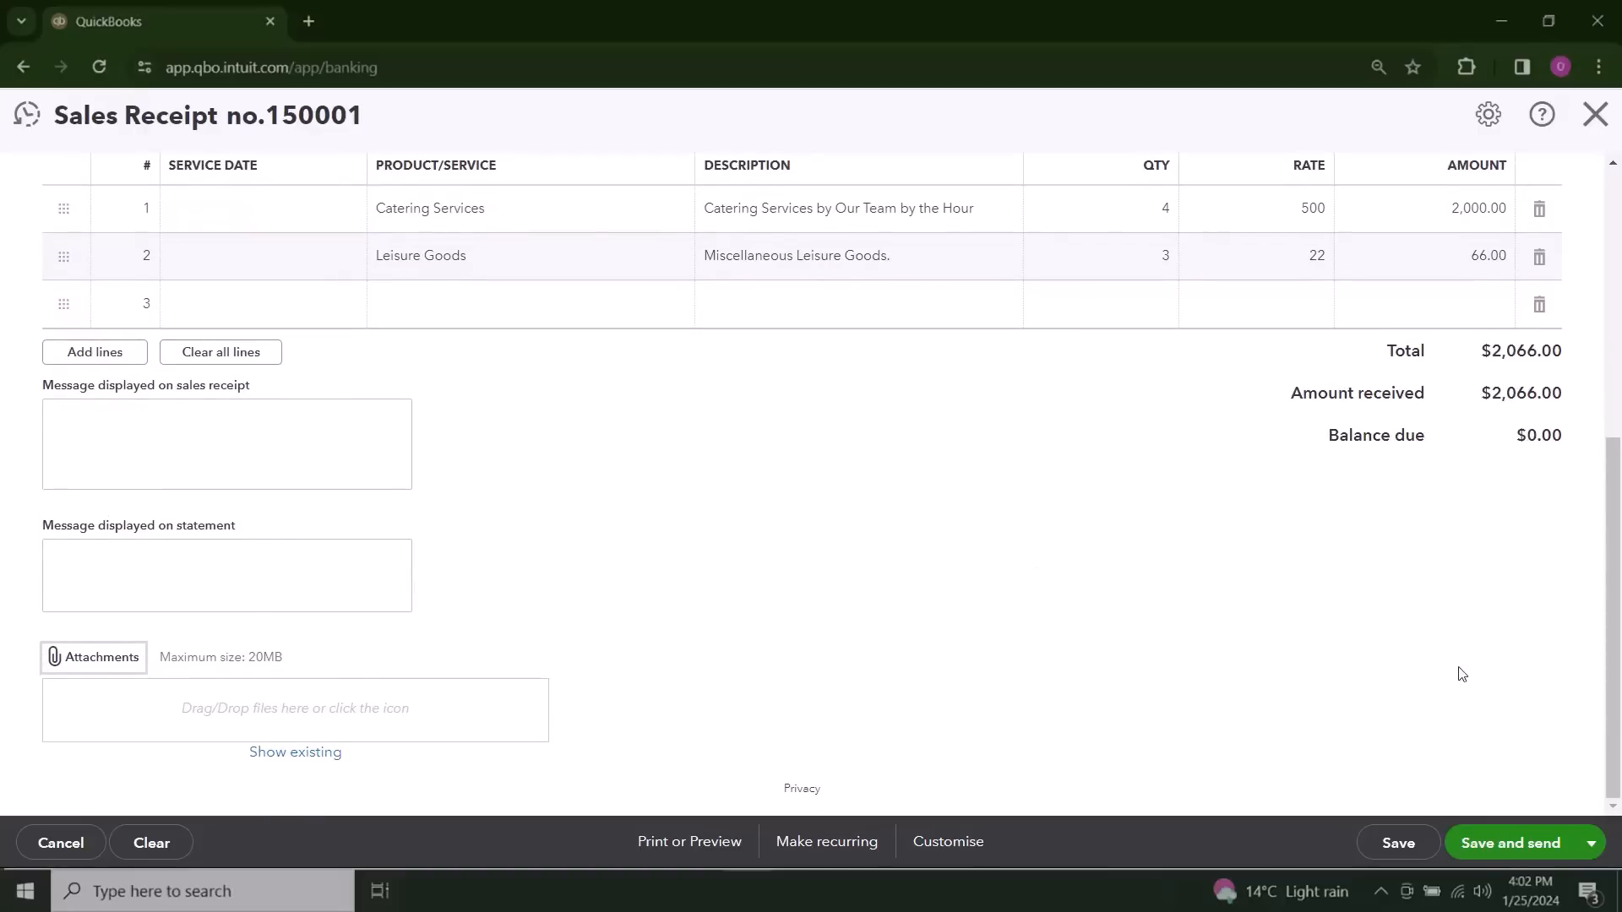
left_click(182, 580)
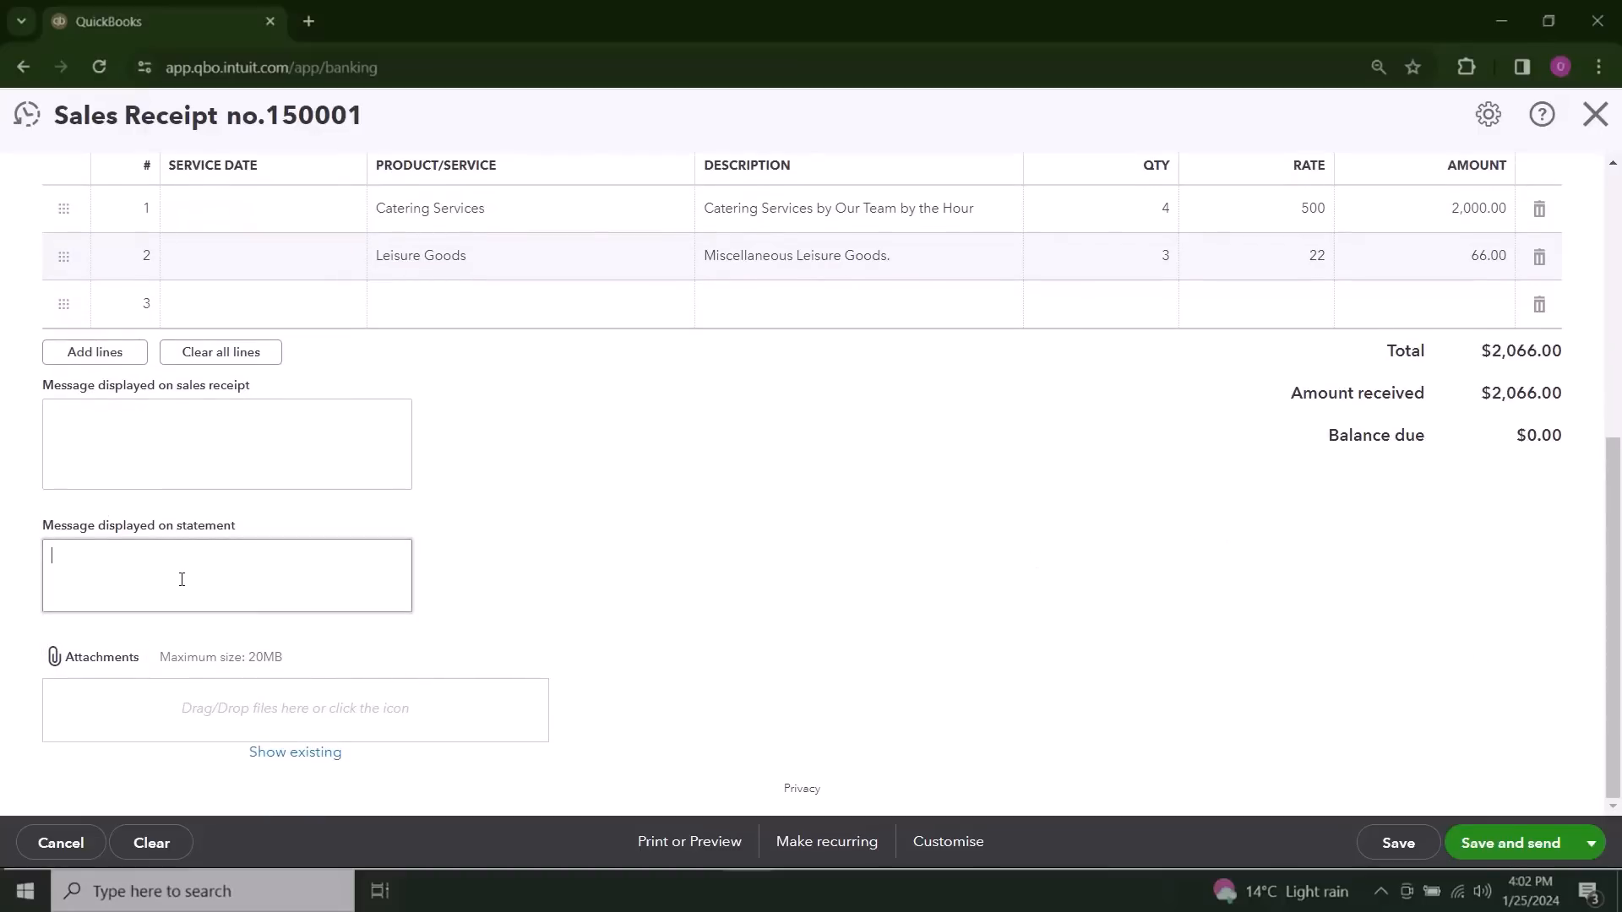
left_click(161, 445)
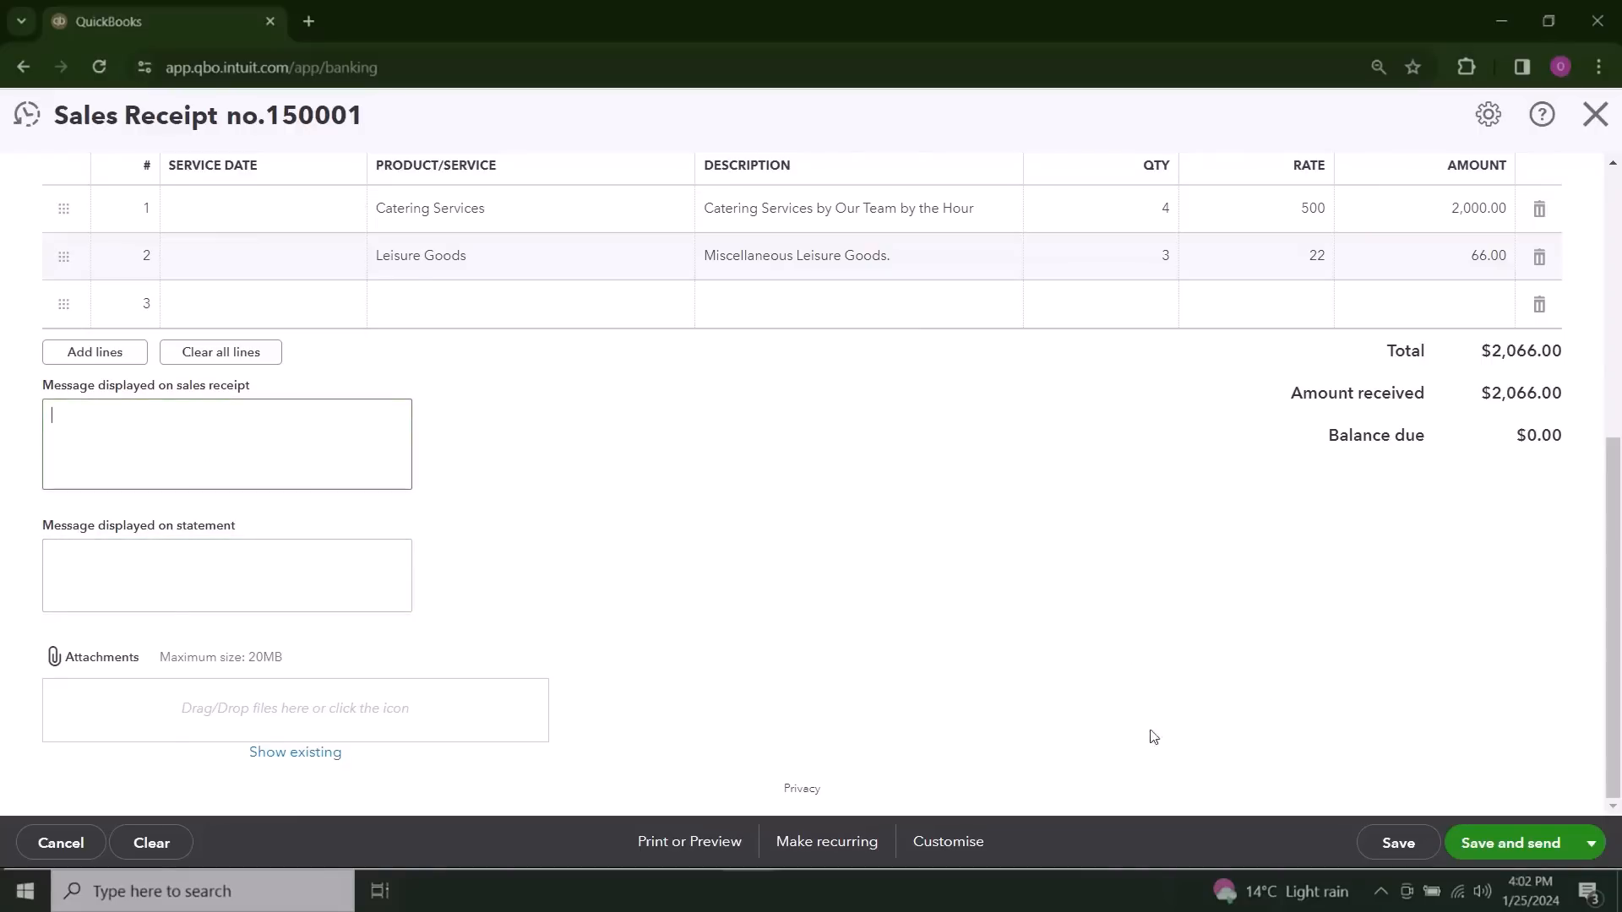
left_click(693, 839)
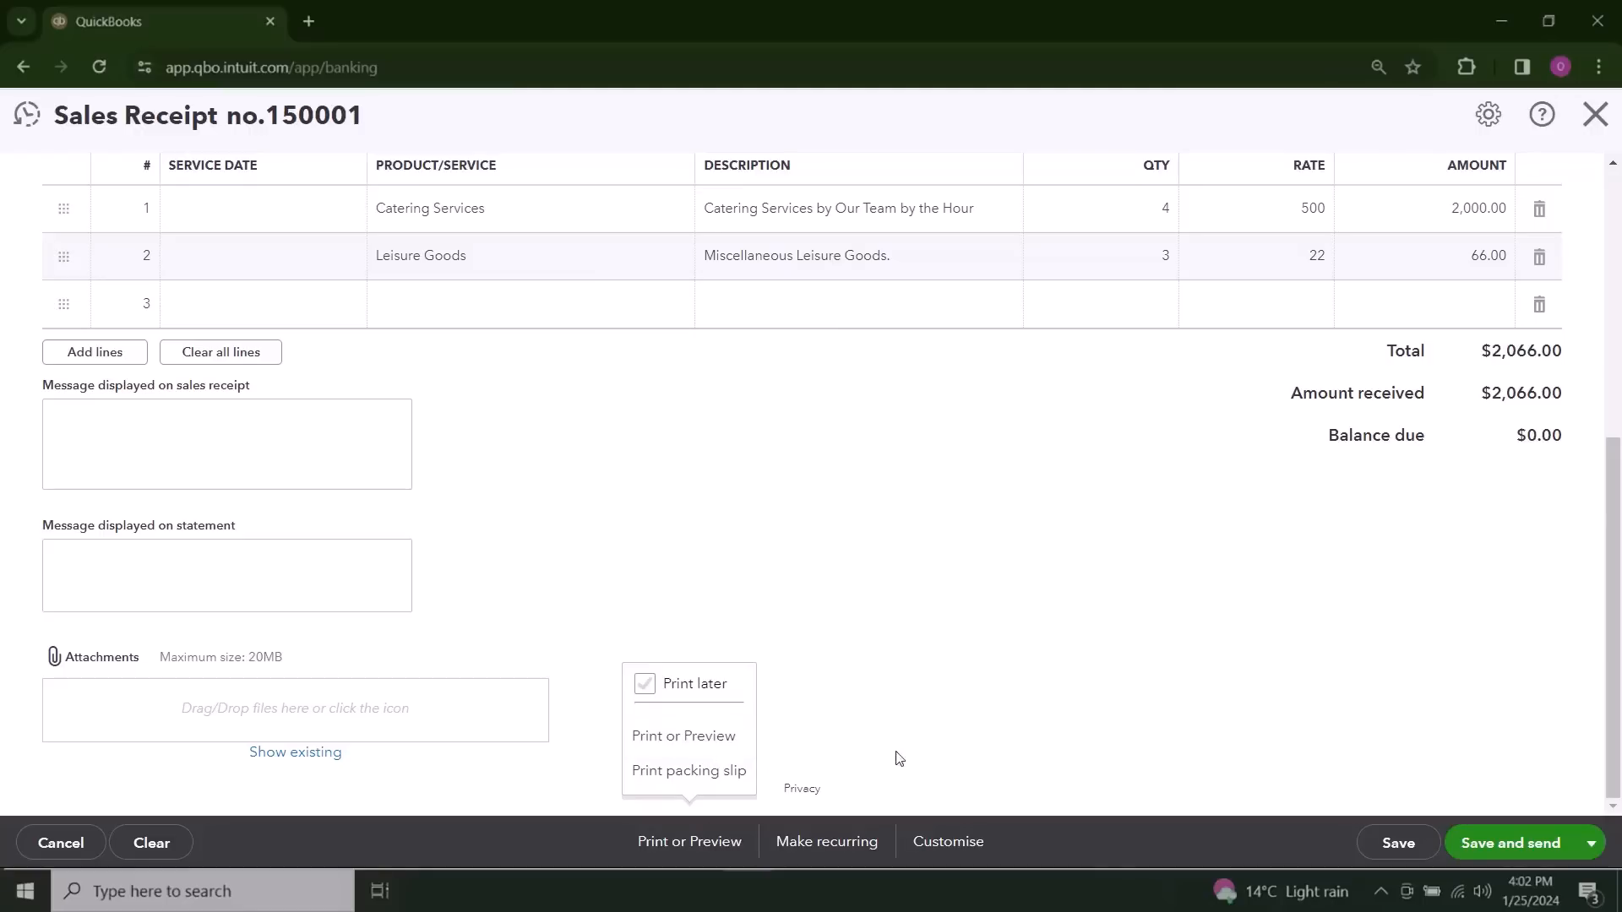
Step: Save the completed sales receipt
left_click(1594, 847)
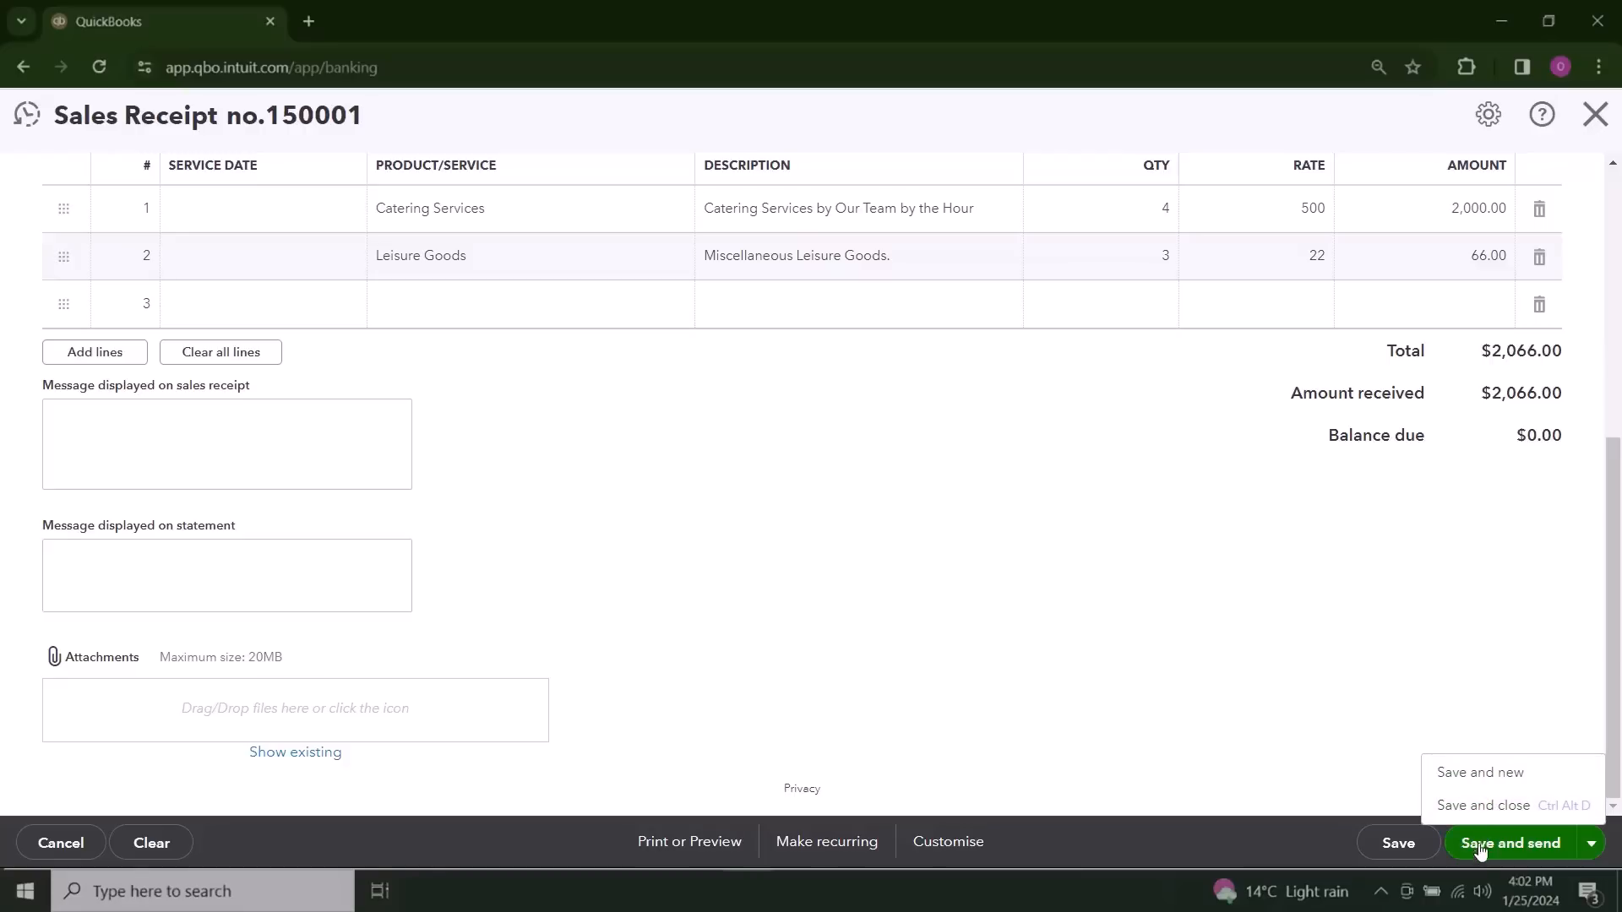
left_click(1356, 764)
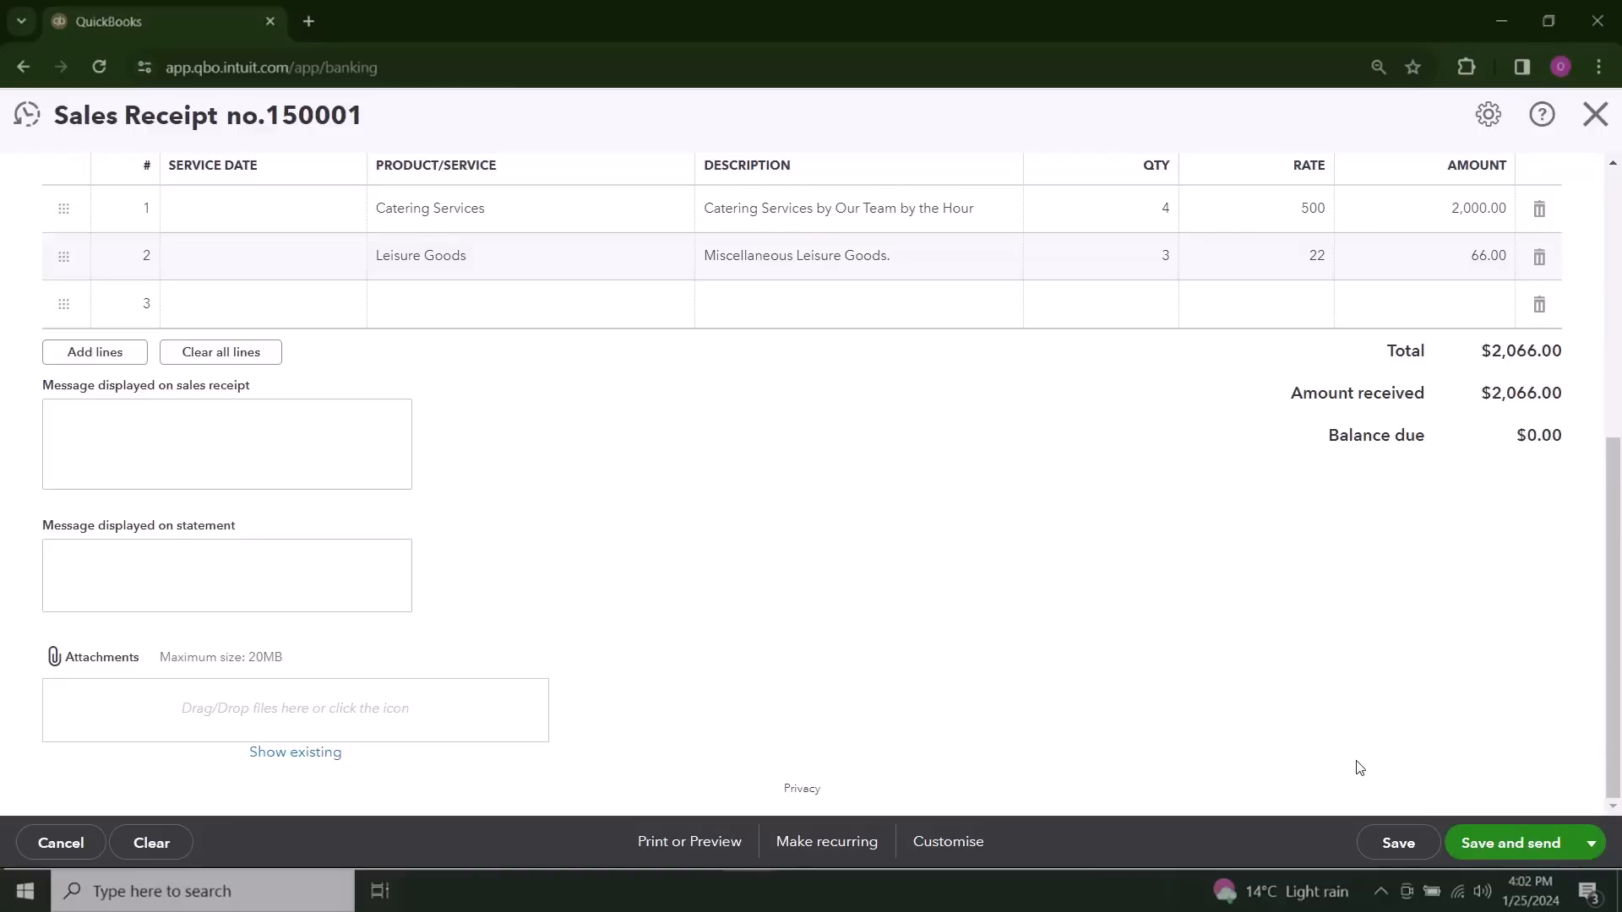
left_click(1400, 844)
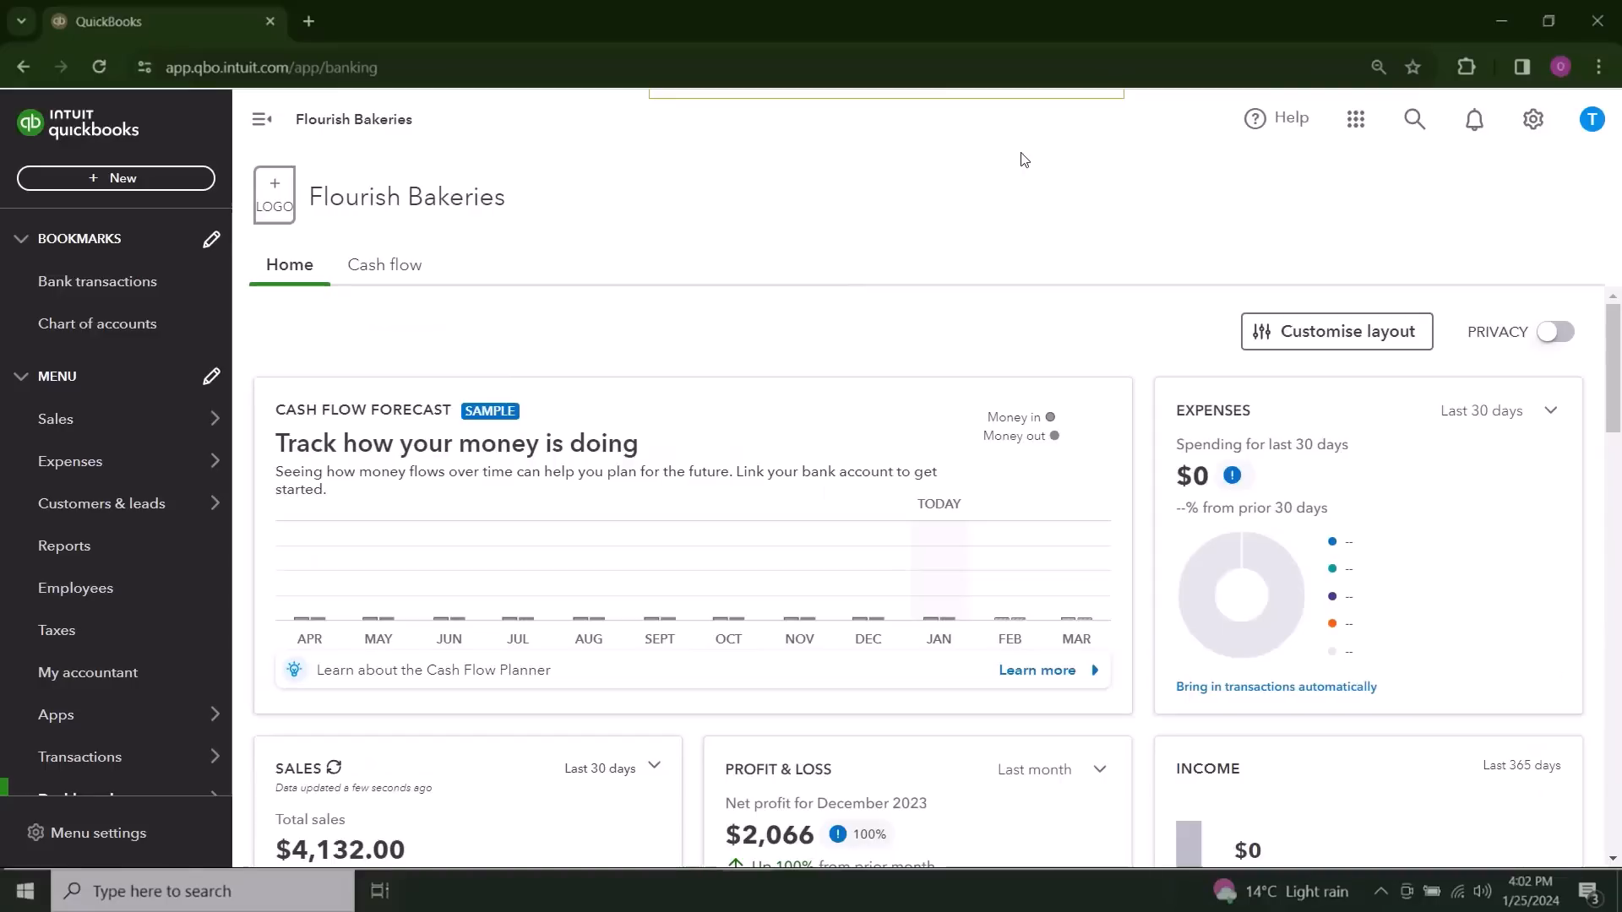
Step: Start a bank deposit with its first line received from the first listed customer and assigned to the Services account
left_click(158, 182)
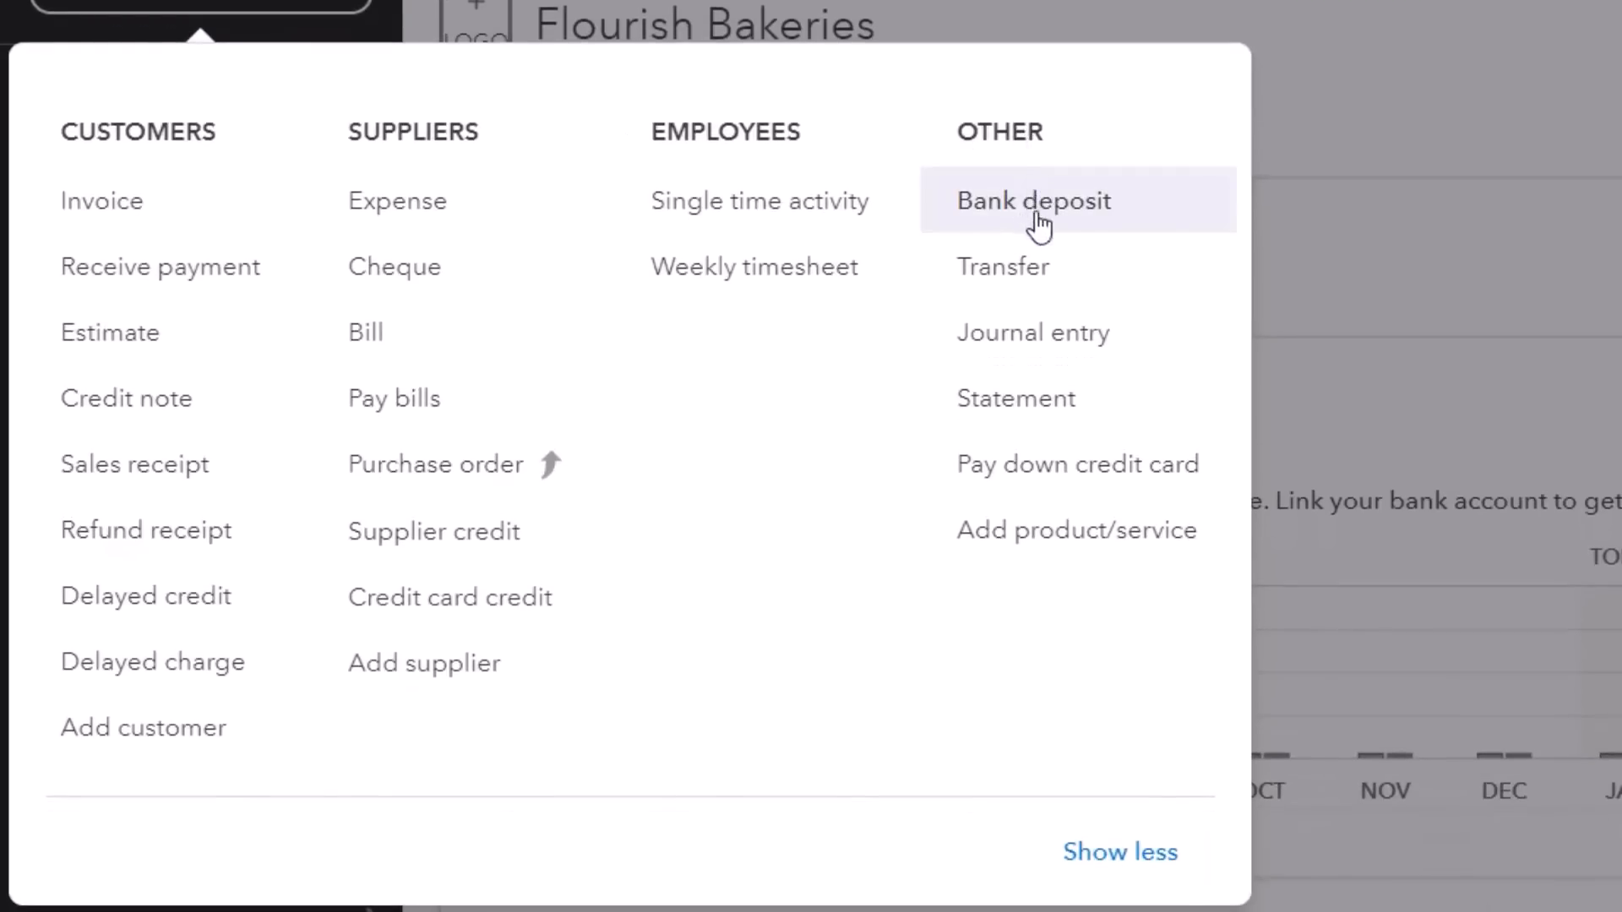
left_click(1098, 221)
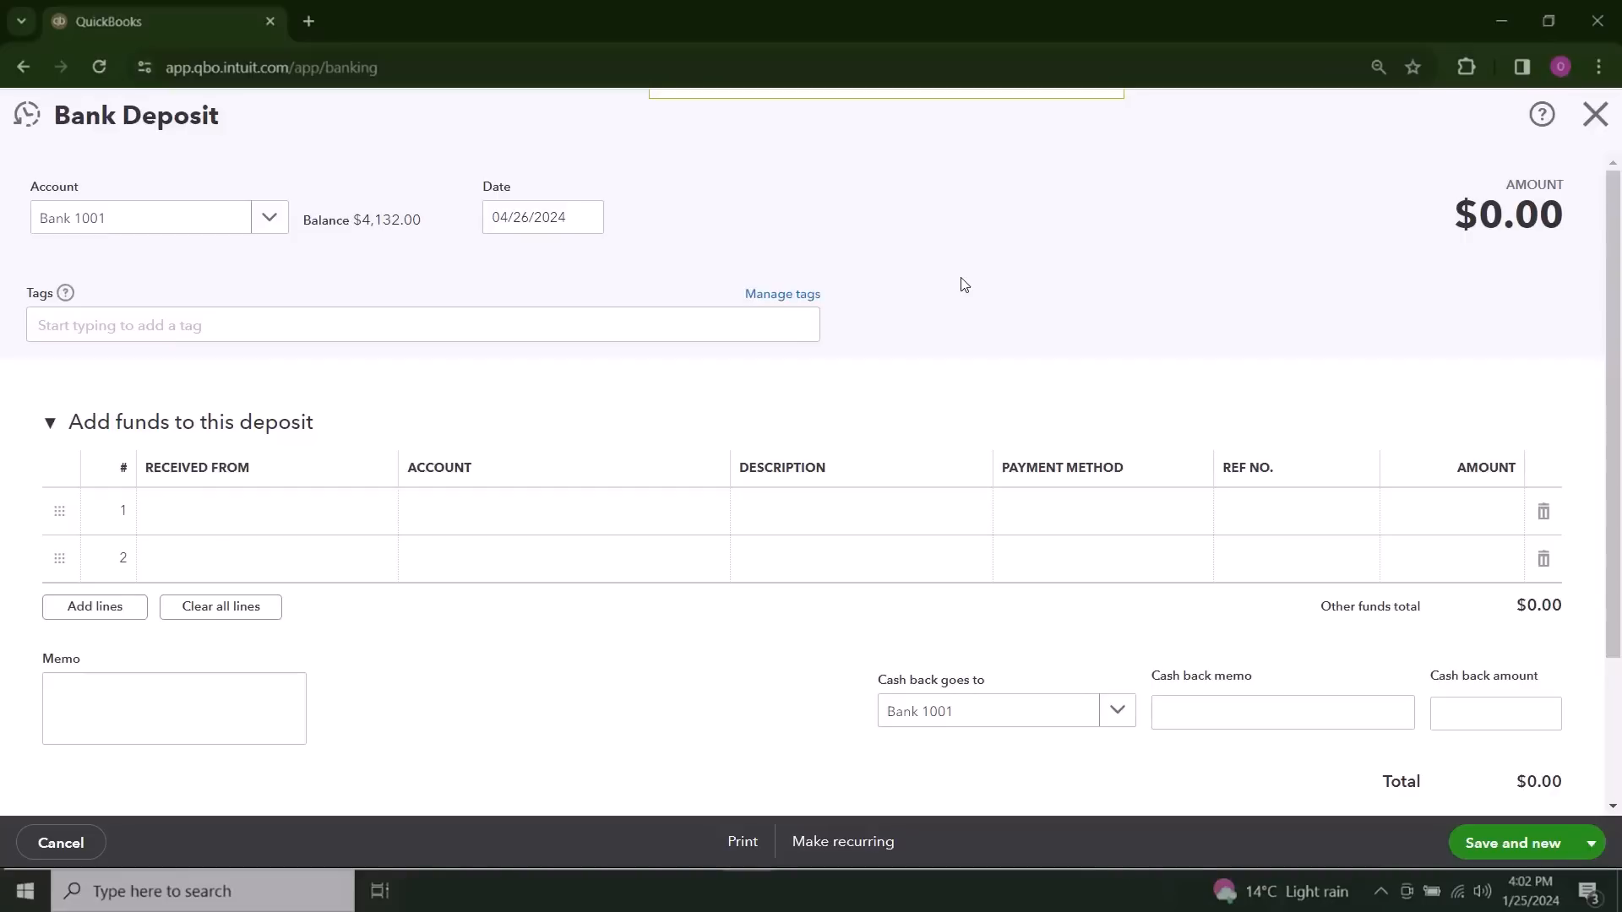
left_click(266, 524)
left_click(376, 513)
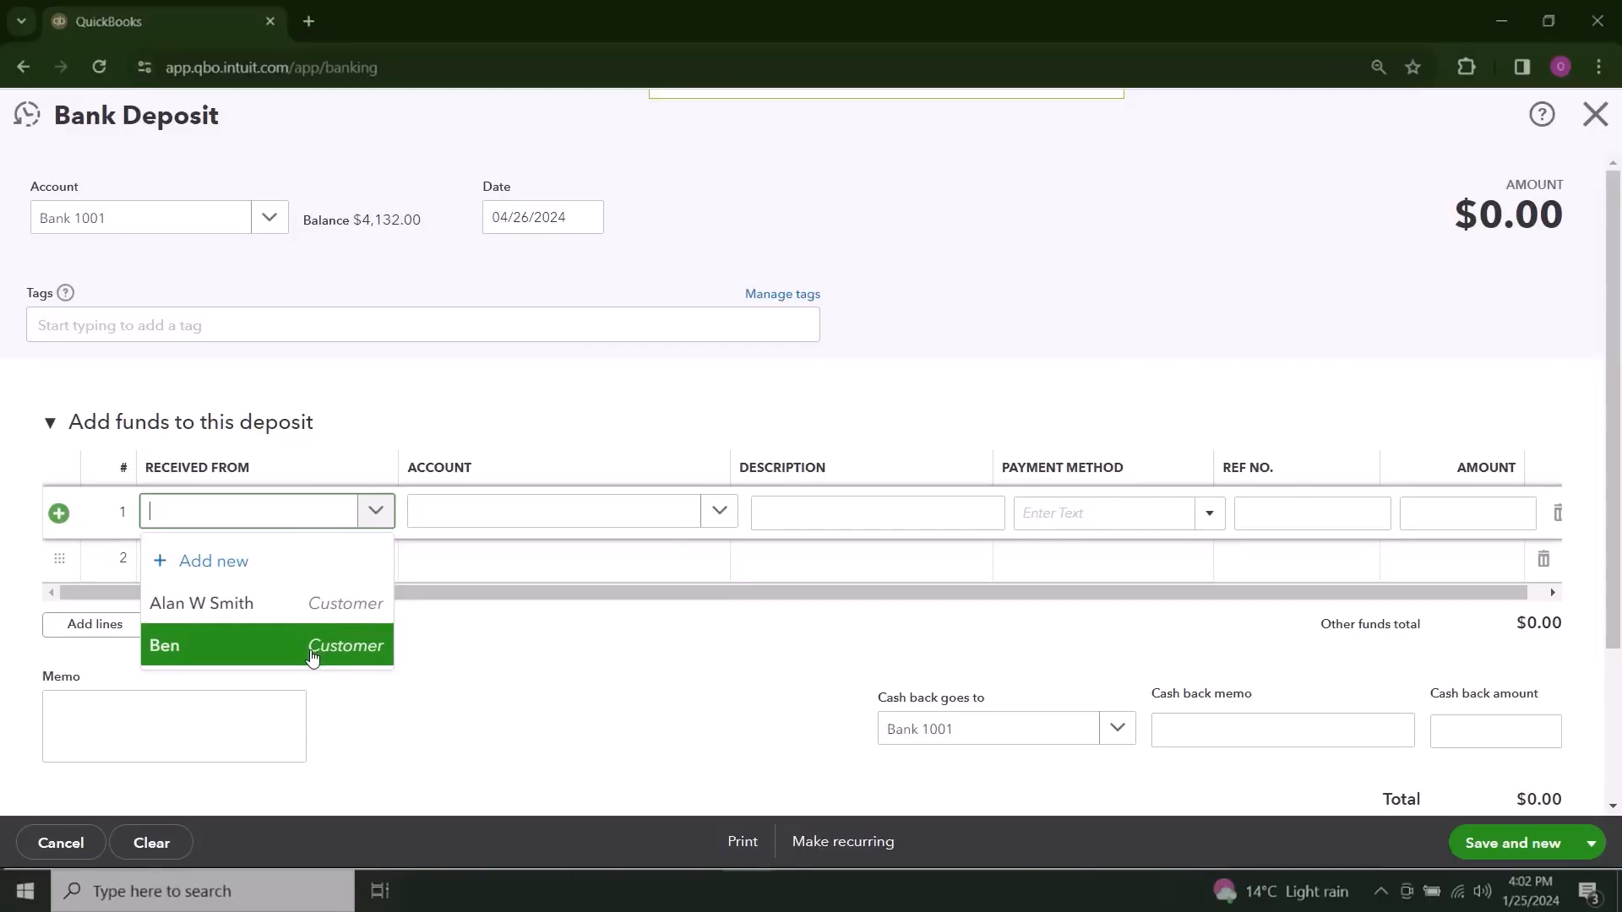
left_click(309, 609)
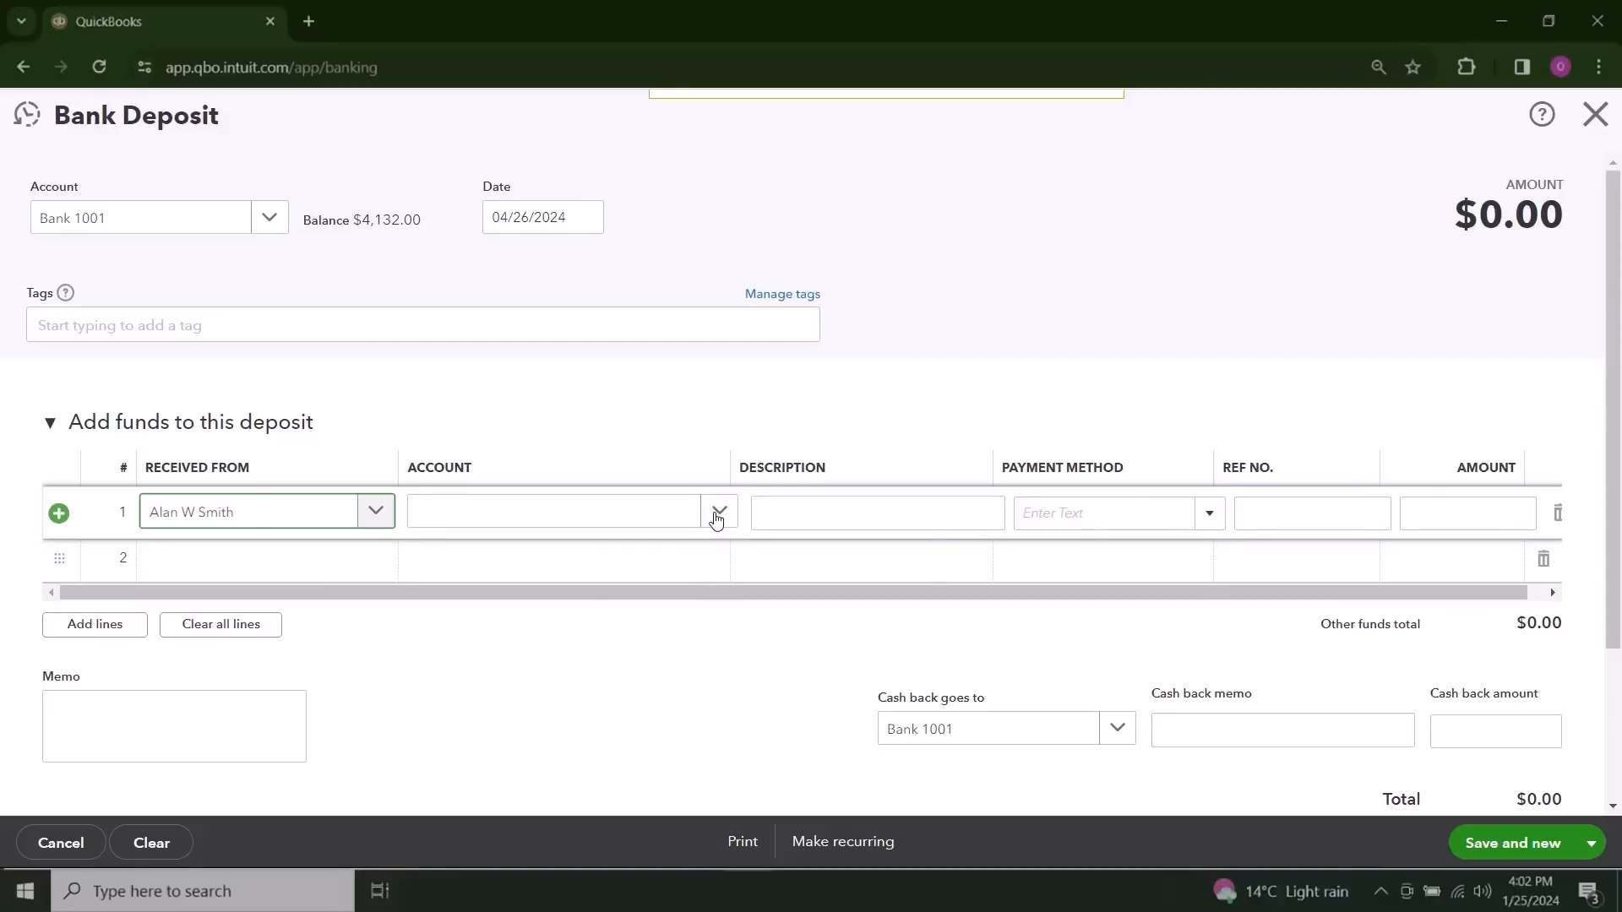
left_click(718, 513)
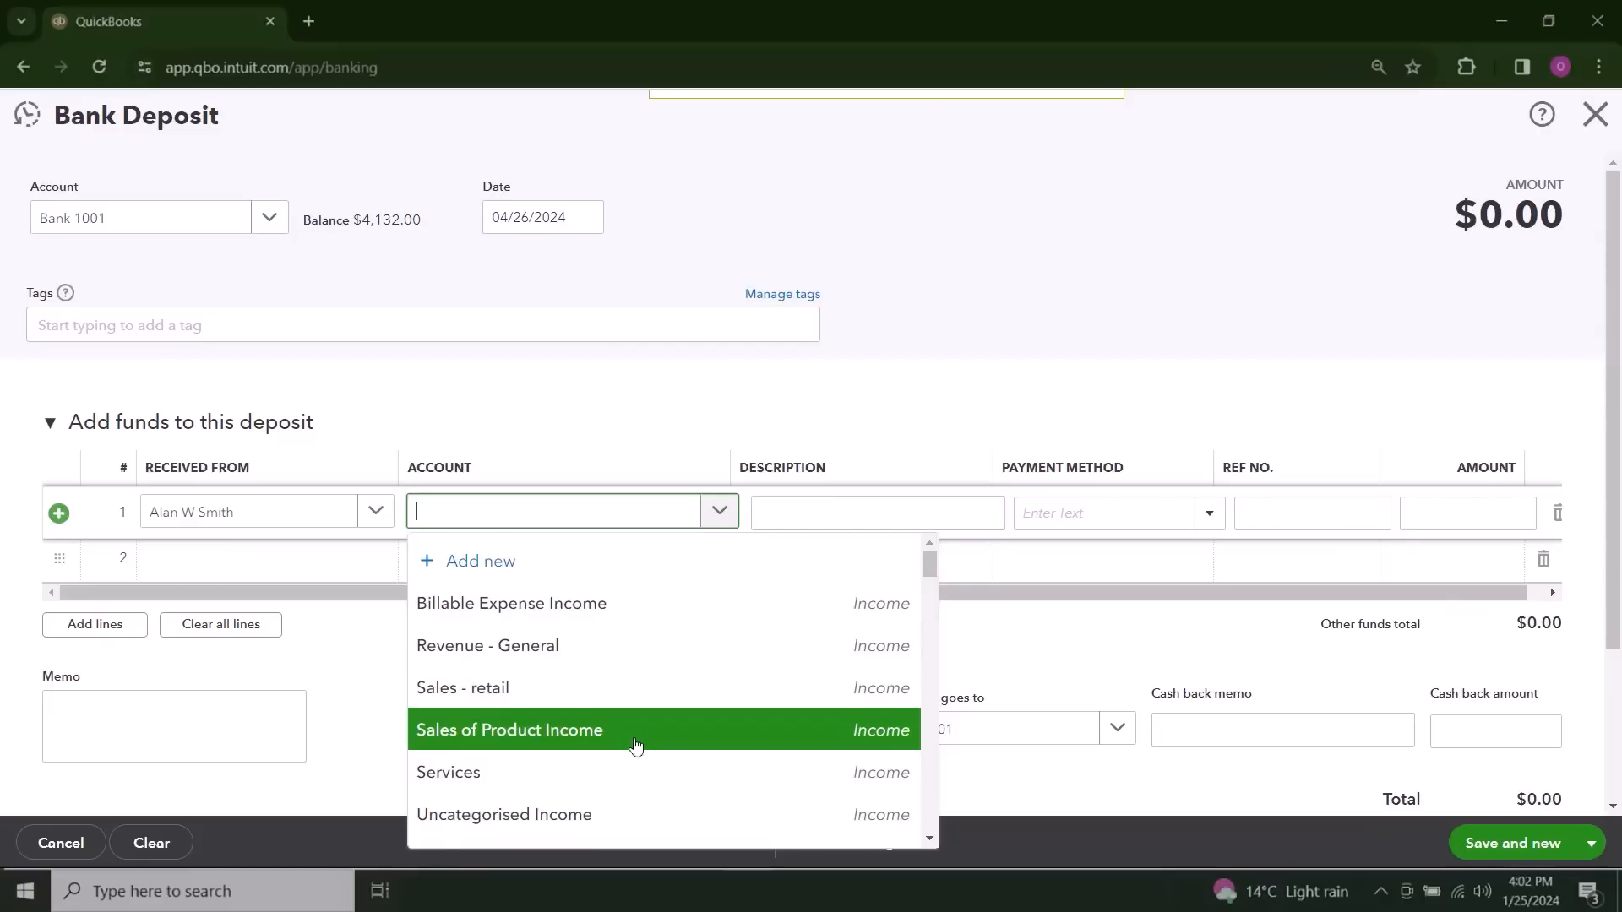
left_click(634, 771)
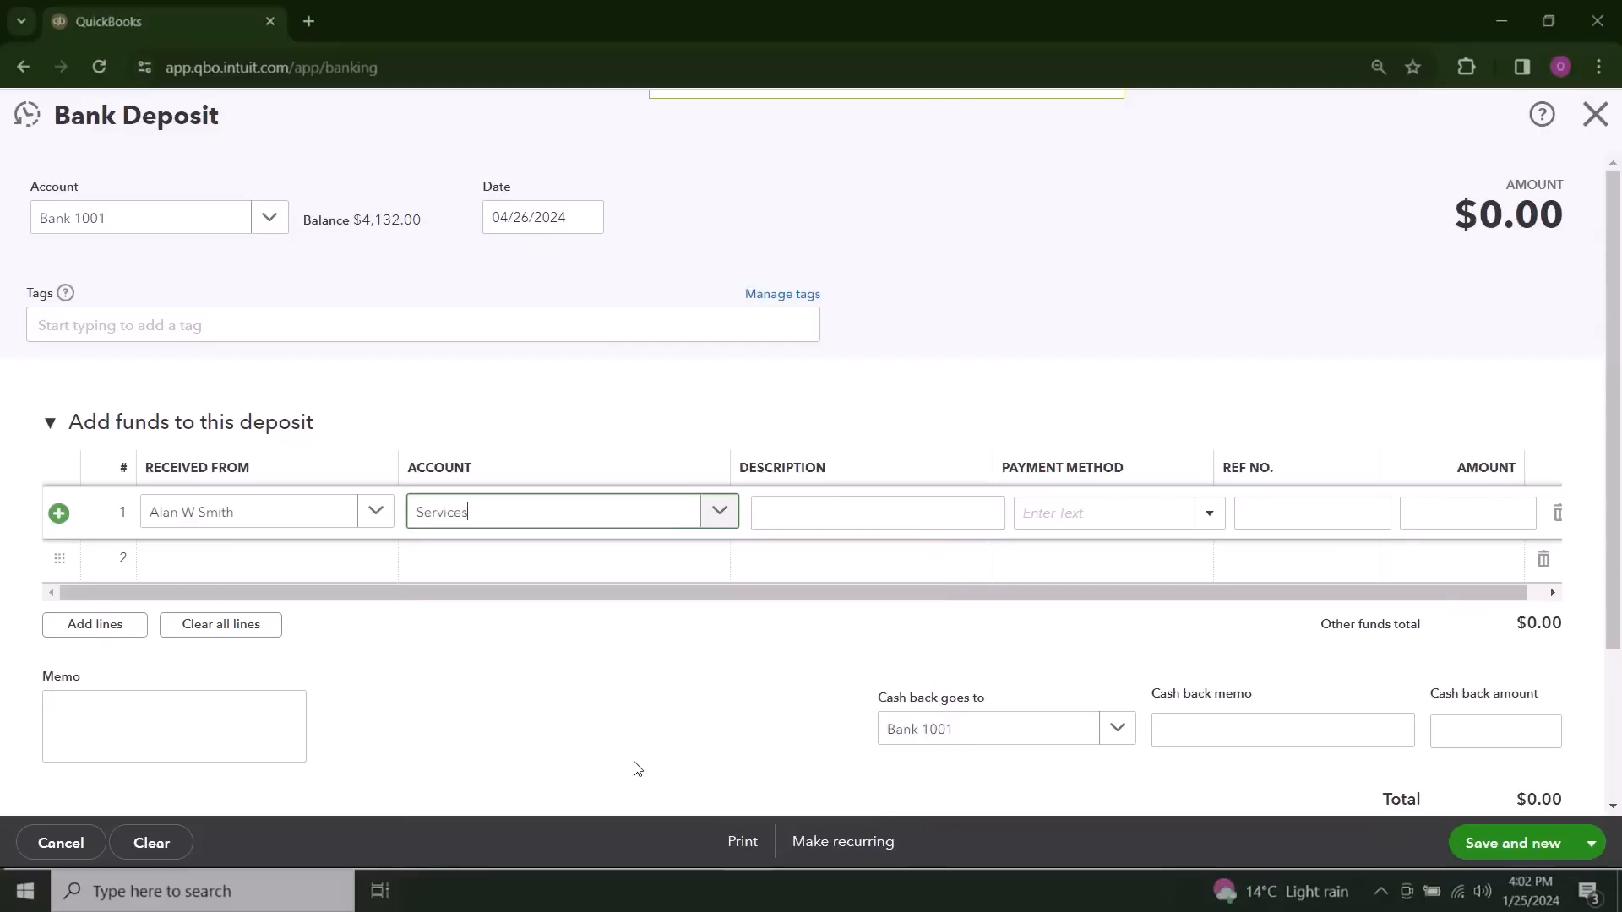
Step: Describe the first deposit line as Catering Fees and set its payment method to Cheque
left_click(873, 516)
type("Catering Fees")
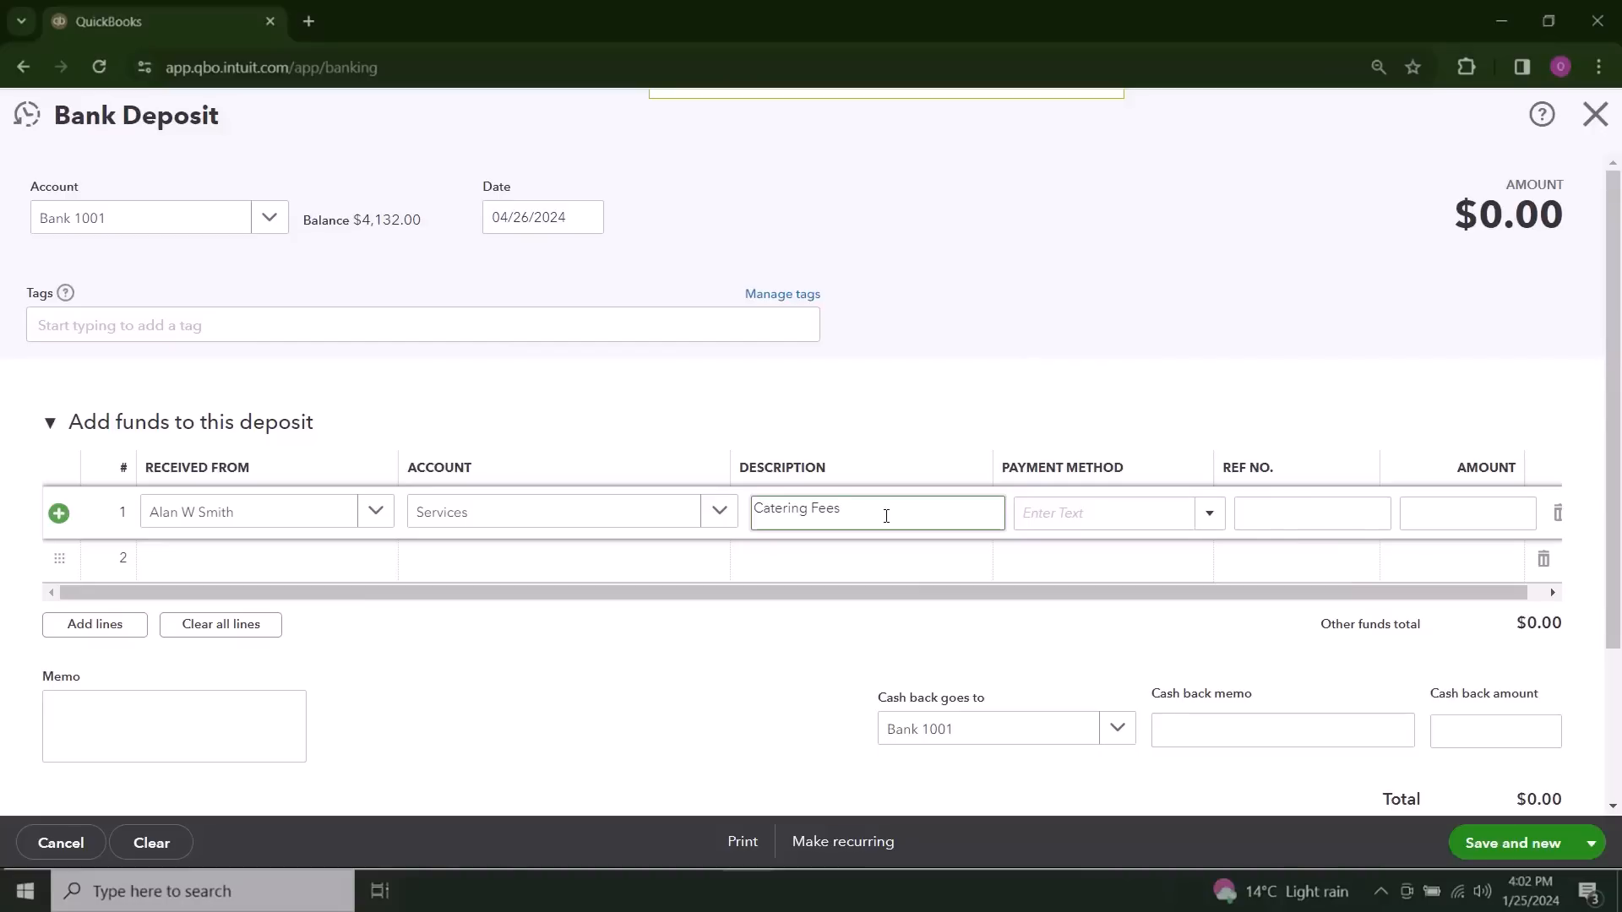
left_click(1029, 514)
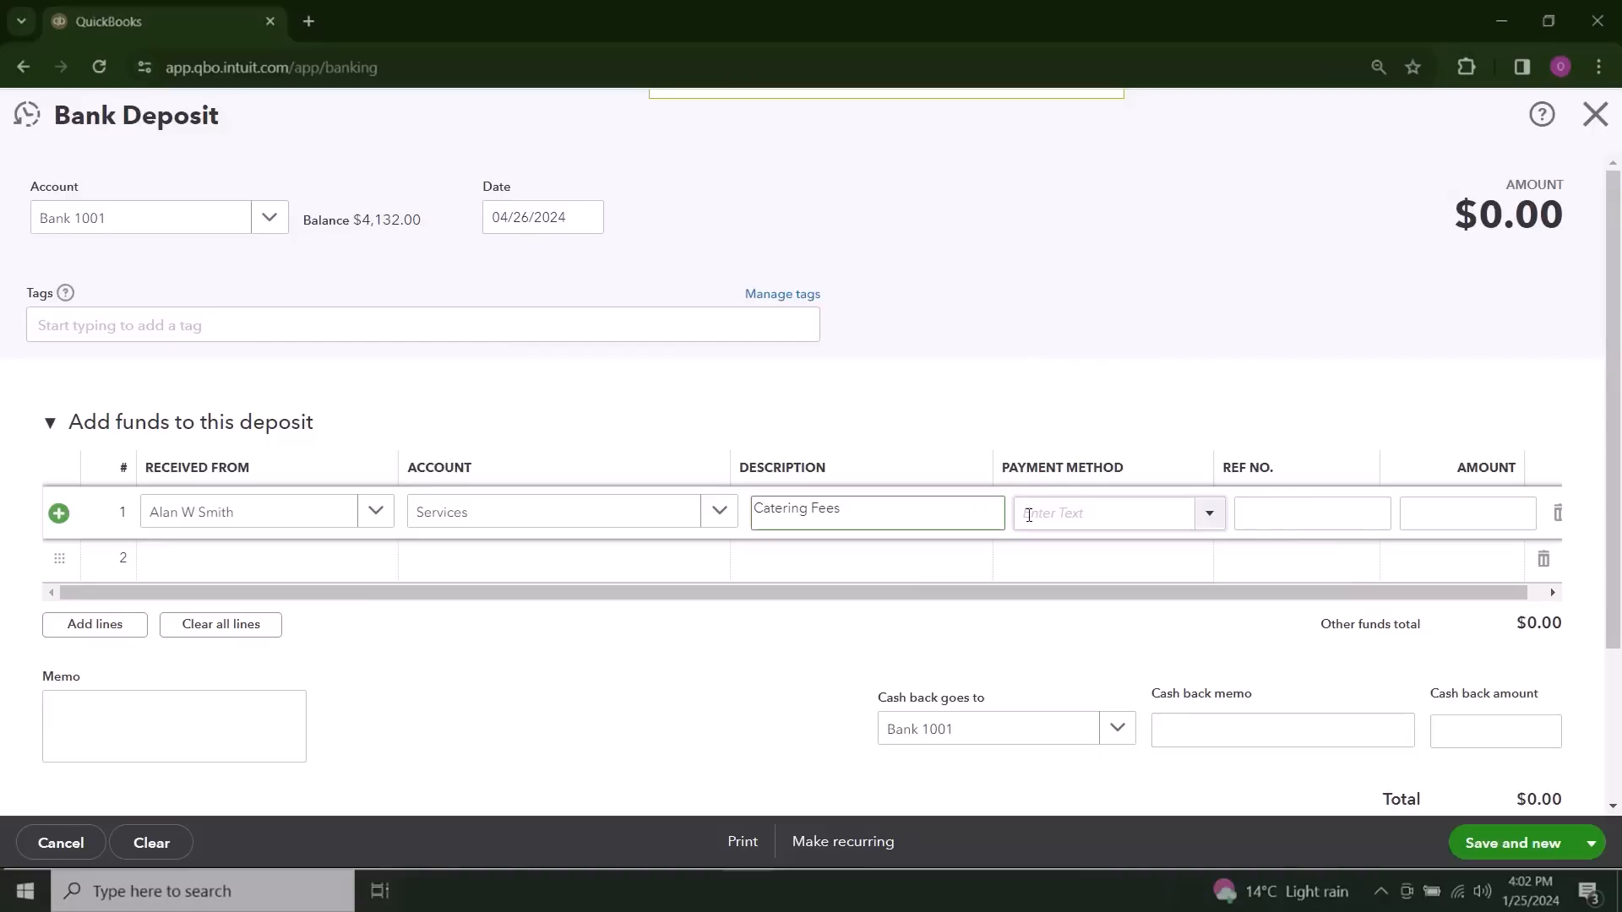
left_click(1209, 514)
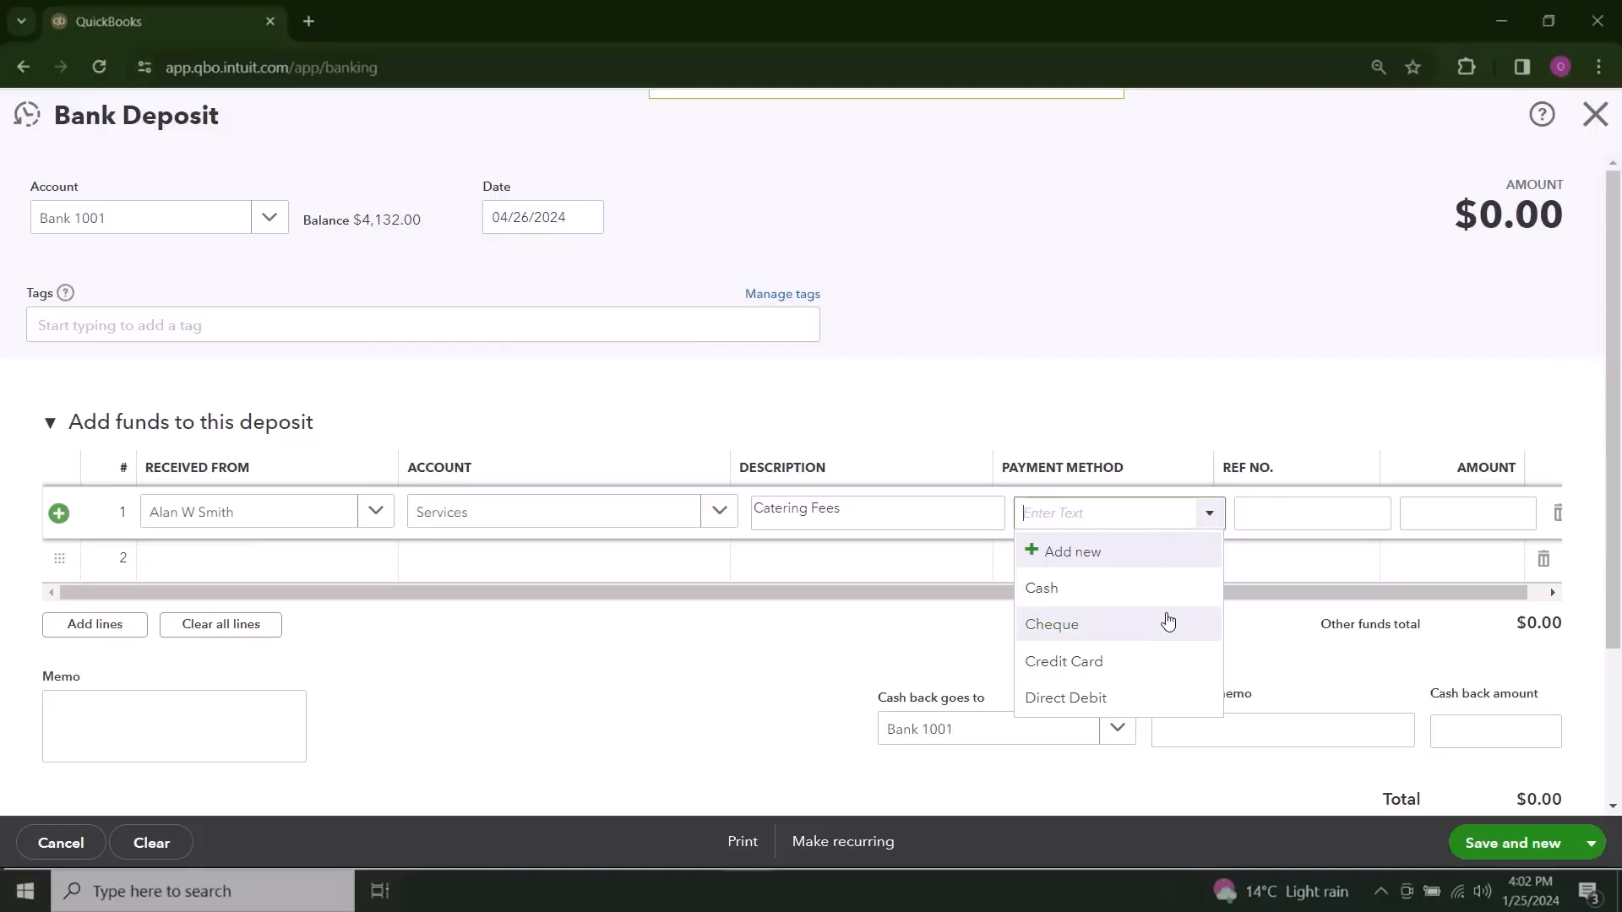
left_click(1166, 624)
Step: Enter reference number 123456 and an amount of 2500 on the Catering Fees deposit line
left_click(1294, 509)
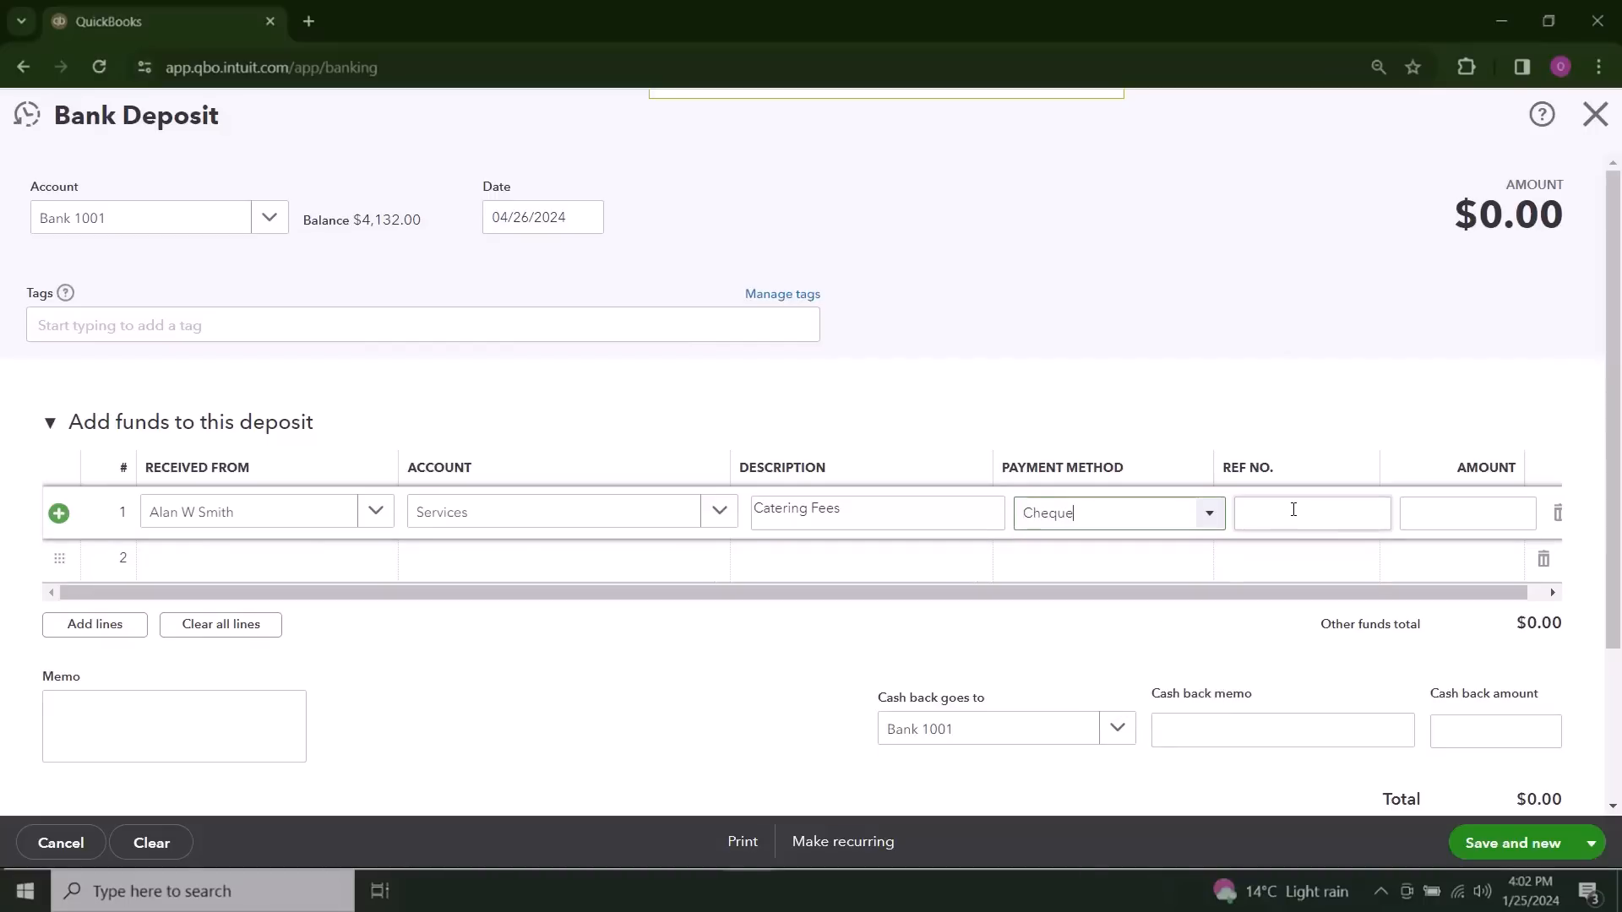
type("123")
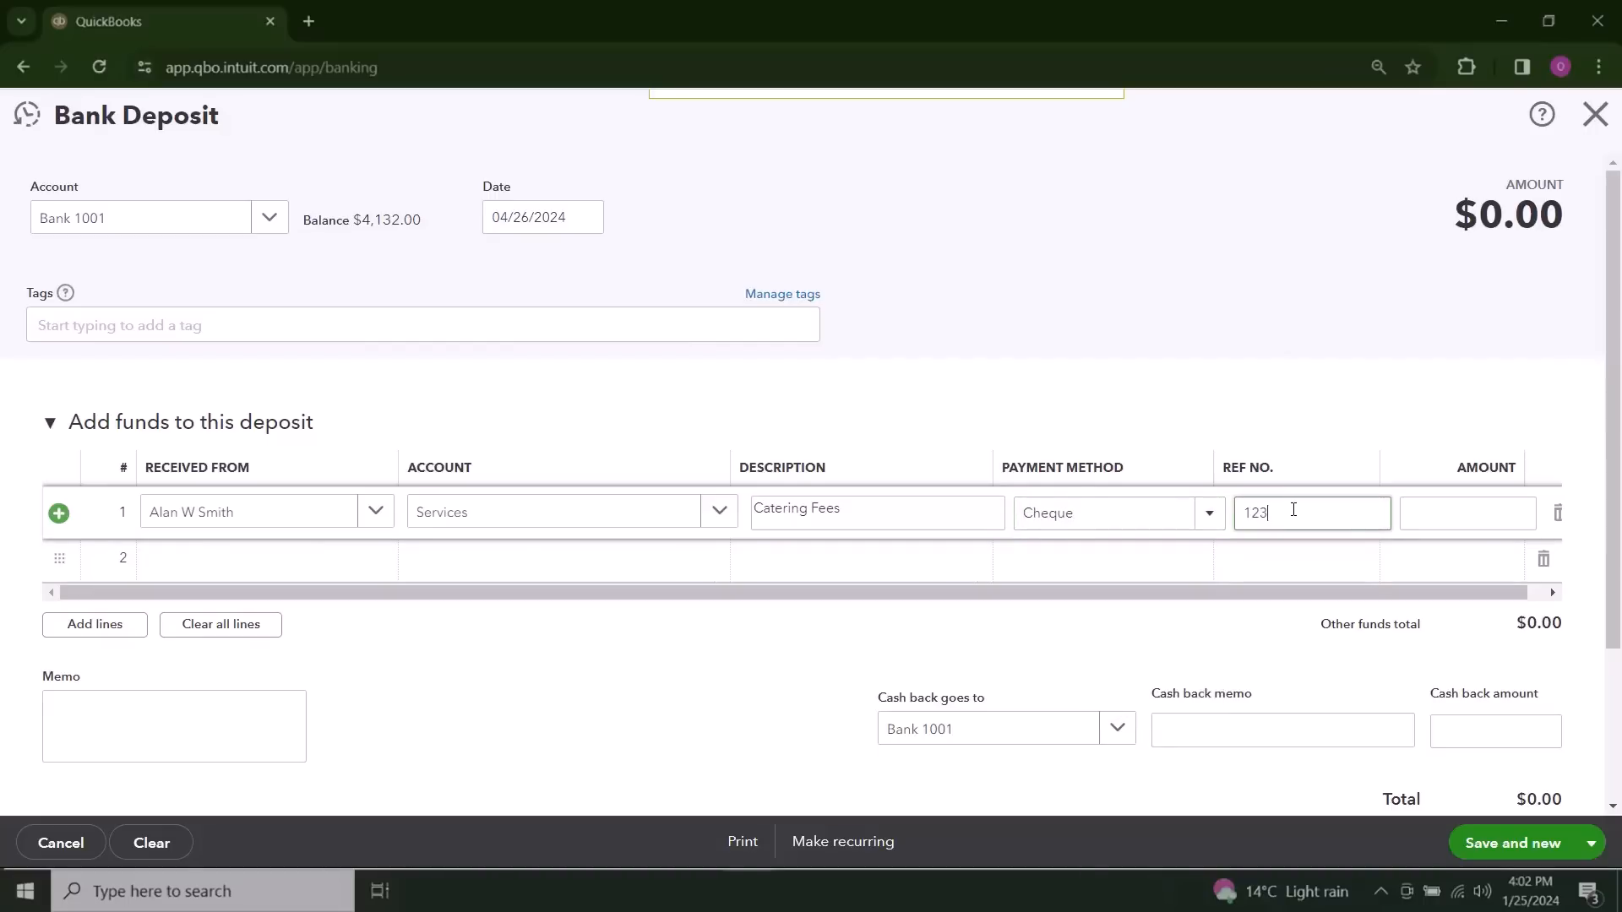
type("456")
left_click(1429, 509)
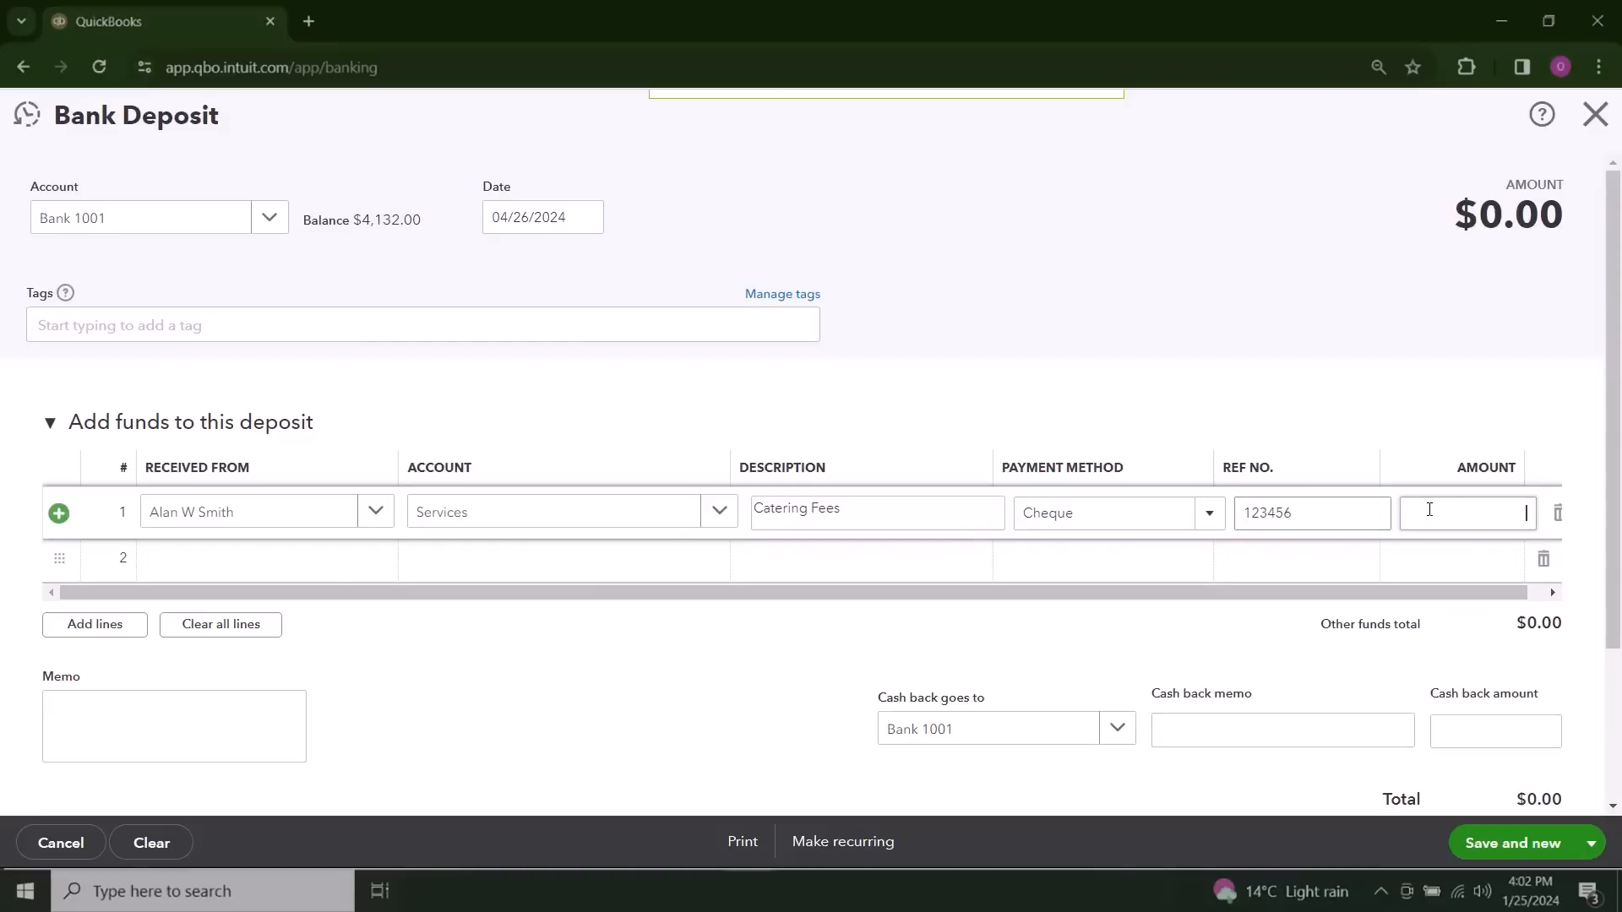
type("2500")
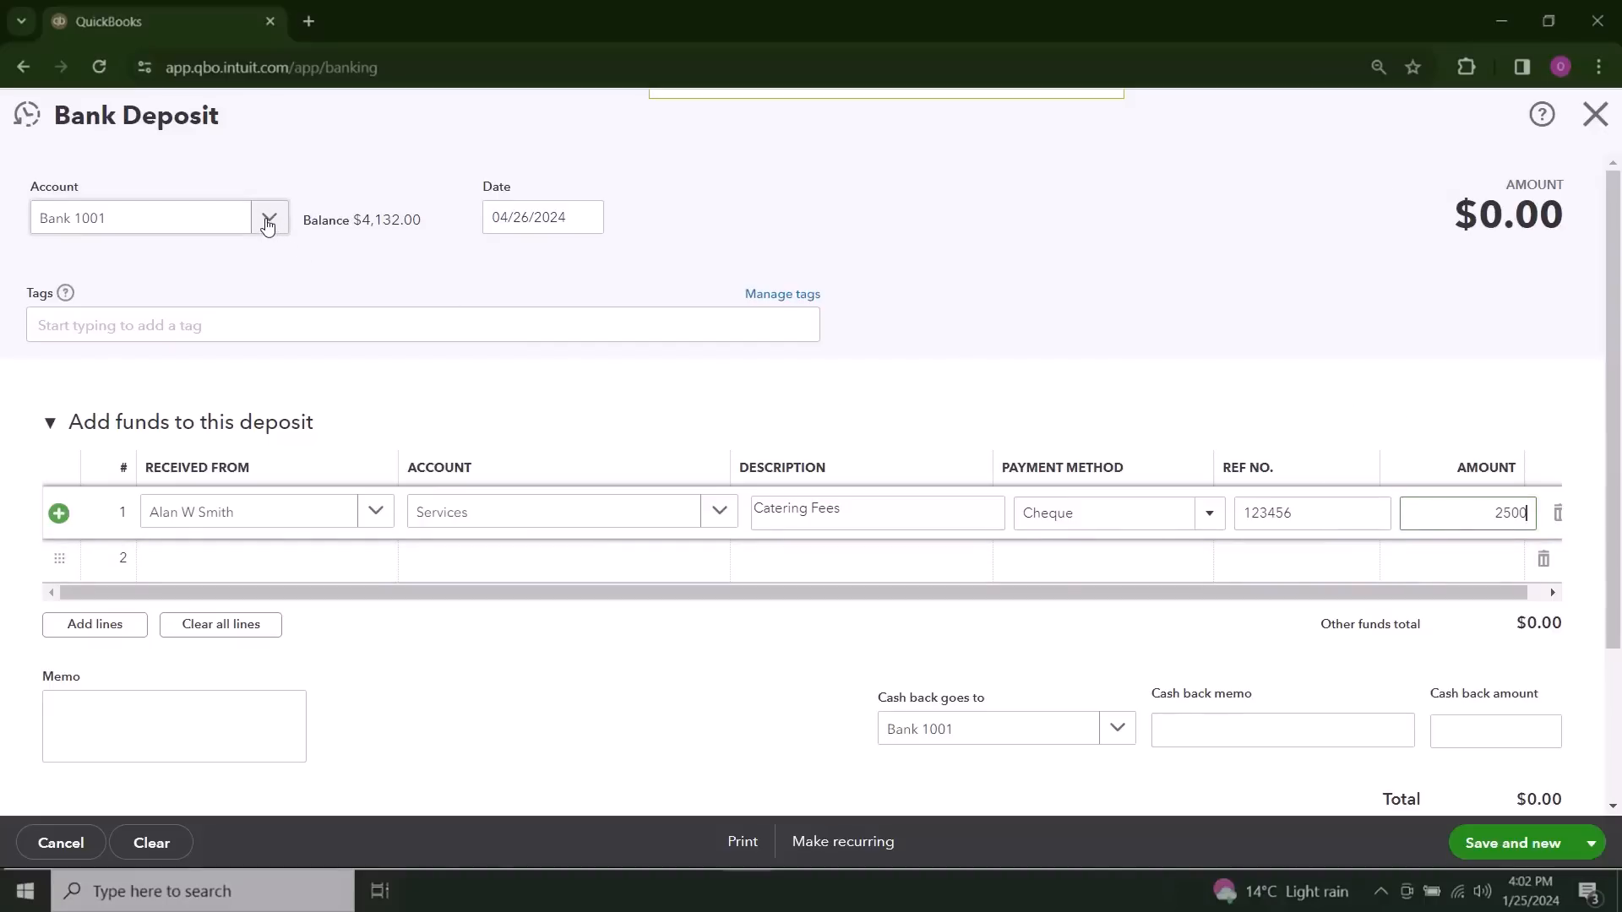
Step: Select Bank 1001 as the deposit account, and save and close the catering fees deposit
left_click(268, 221)
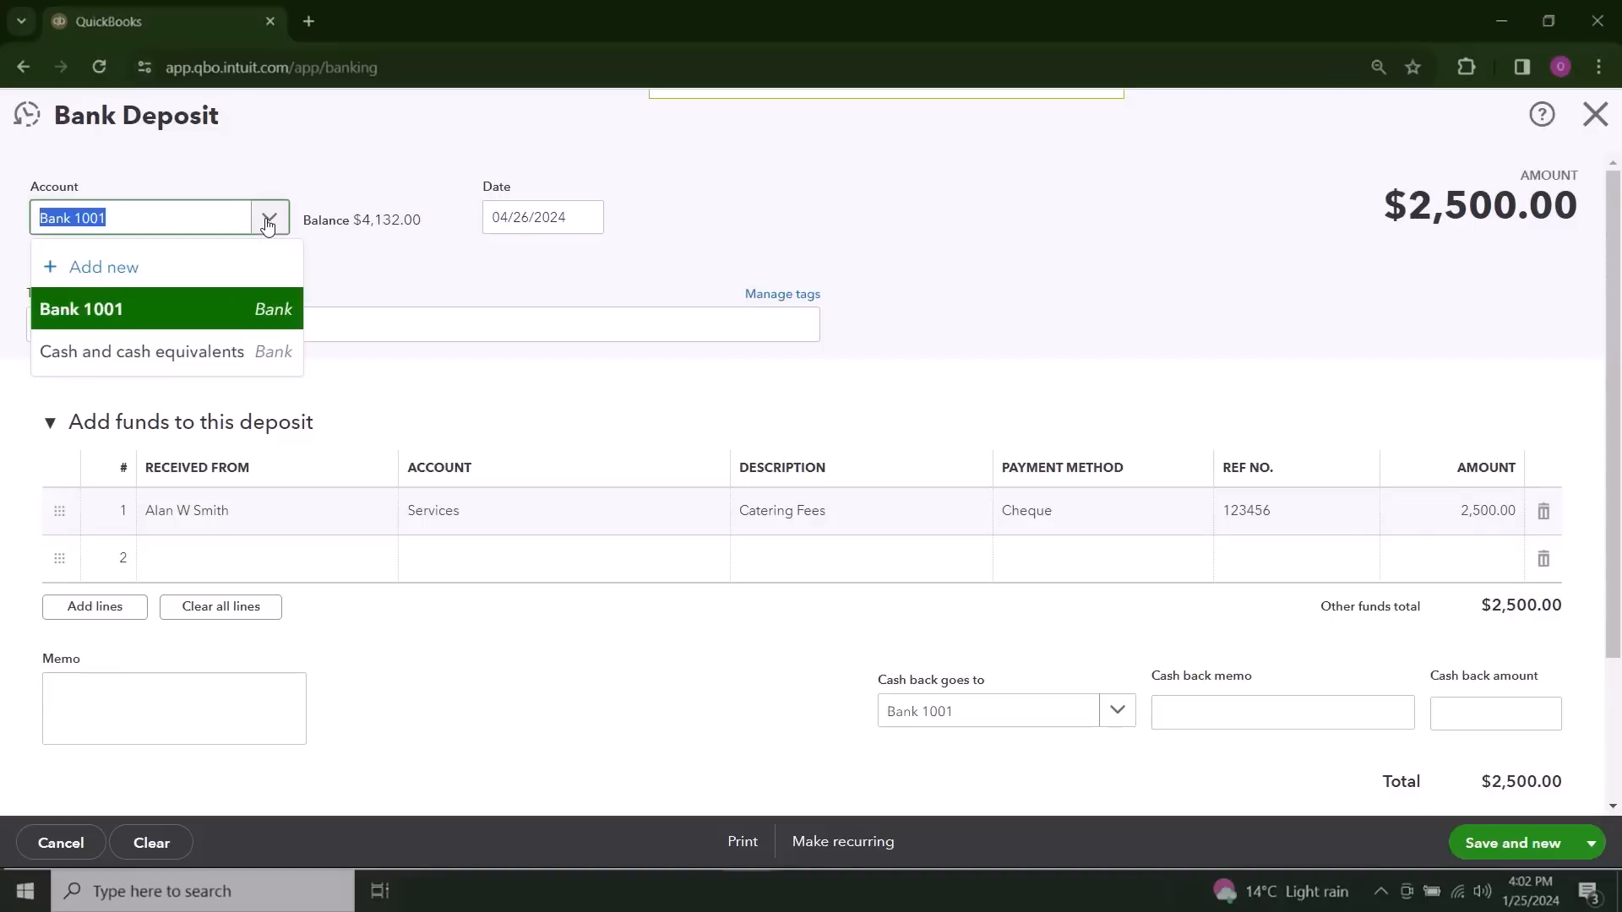
left_click(216, 311)
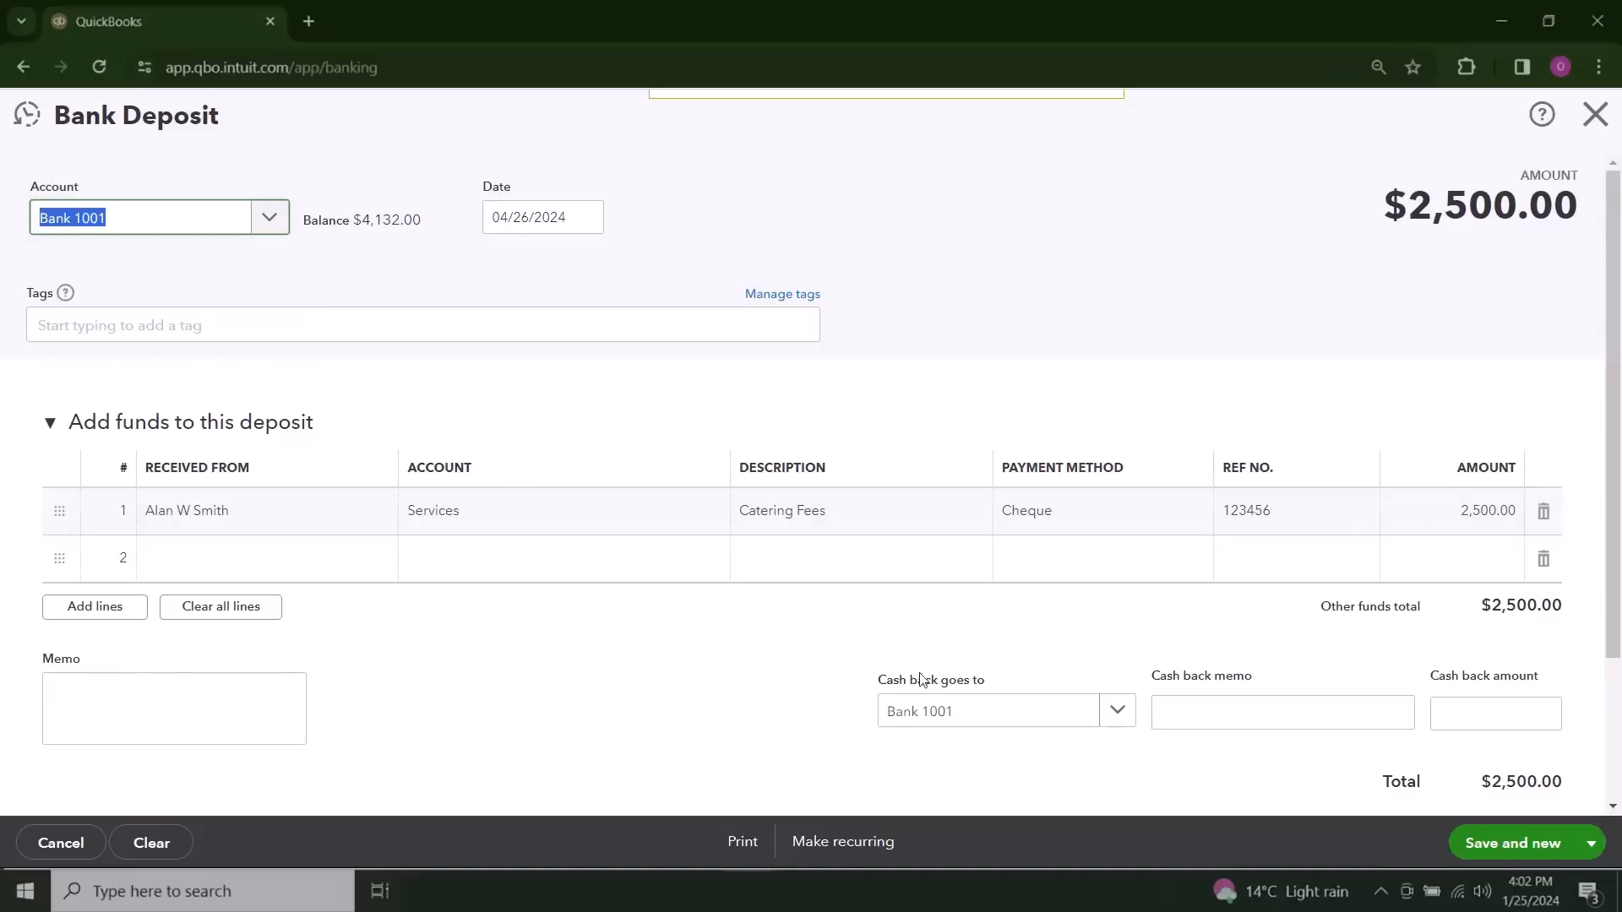
left_click(1592, 843)
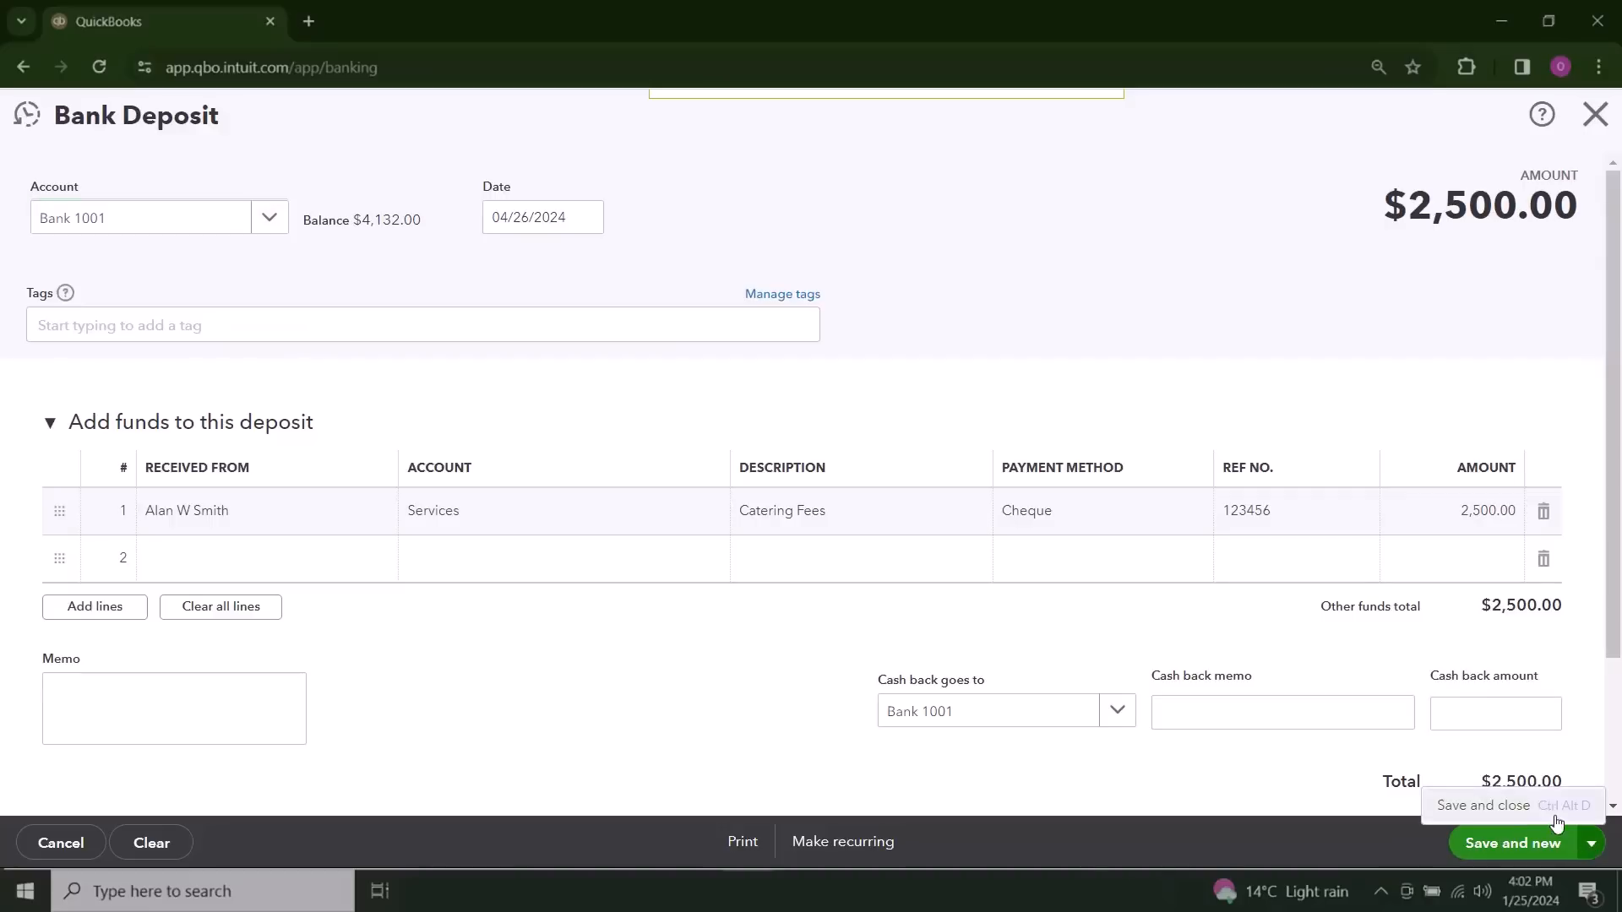
left_click(1525, 807)
left_click(1501, 847)
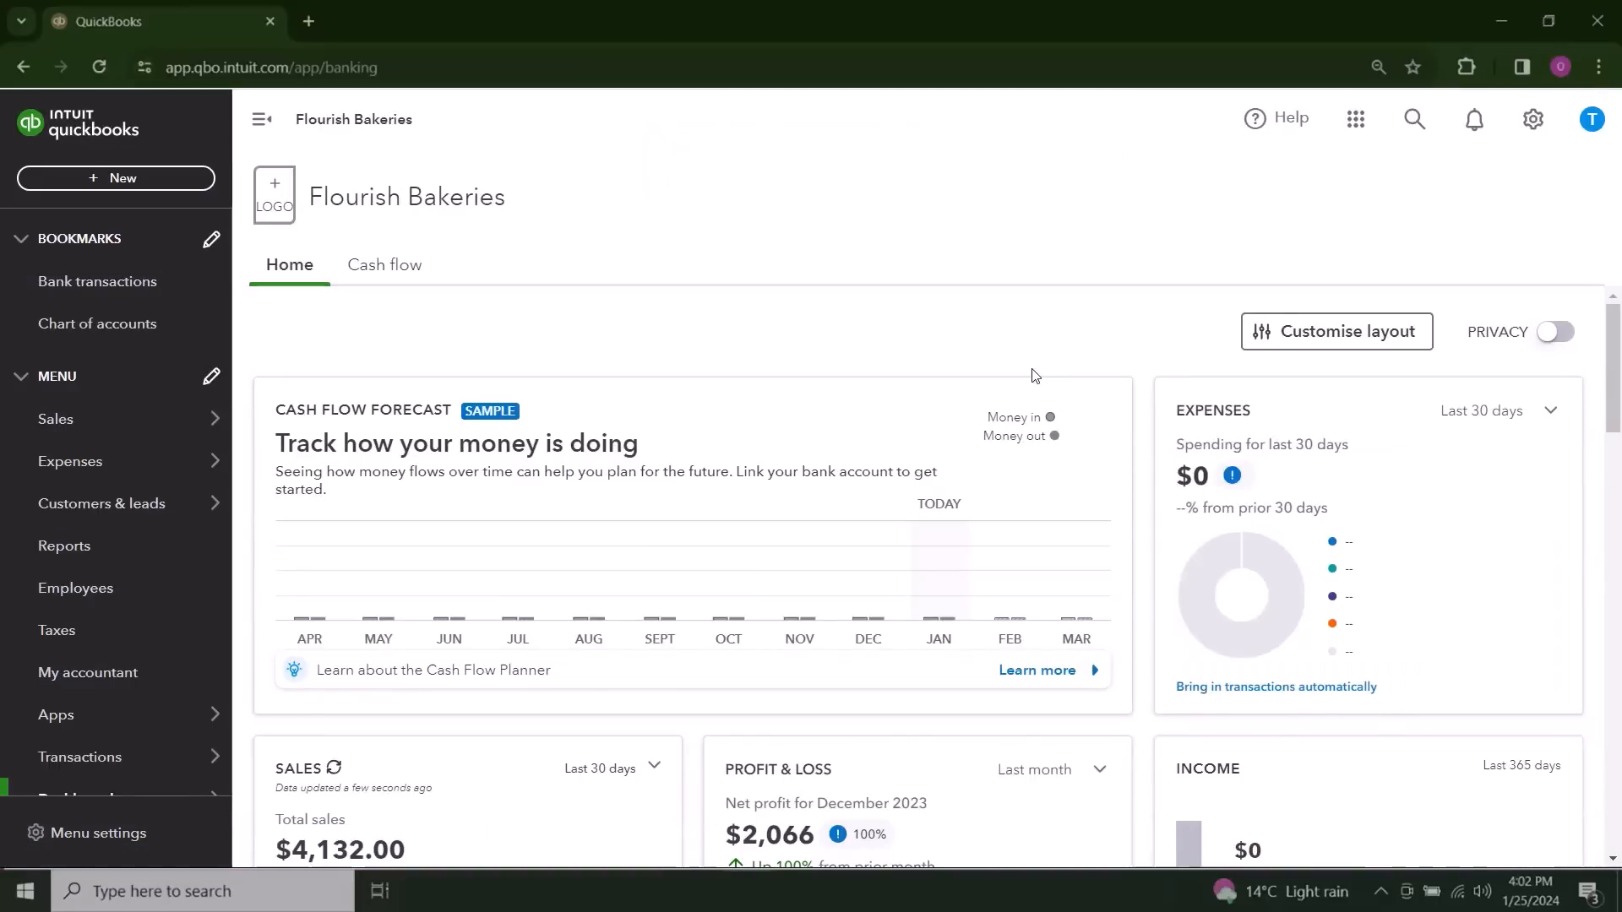
Step: Start another bank deposit with Bank 1001 as the receiving account
left_click(153, 179)
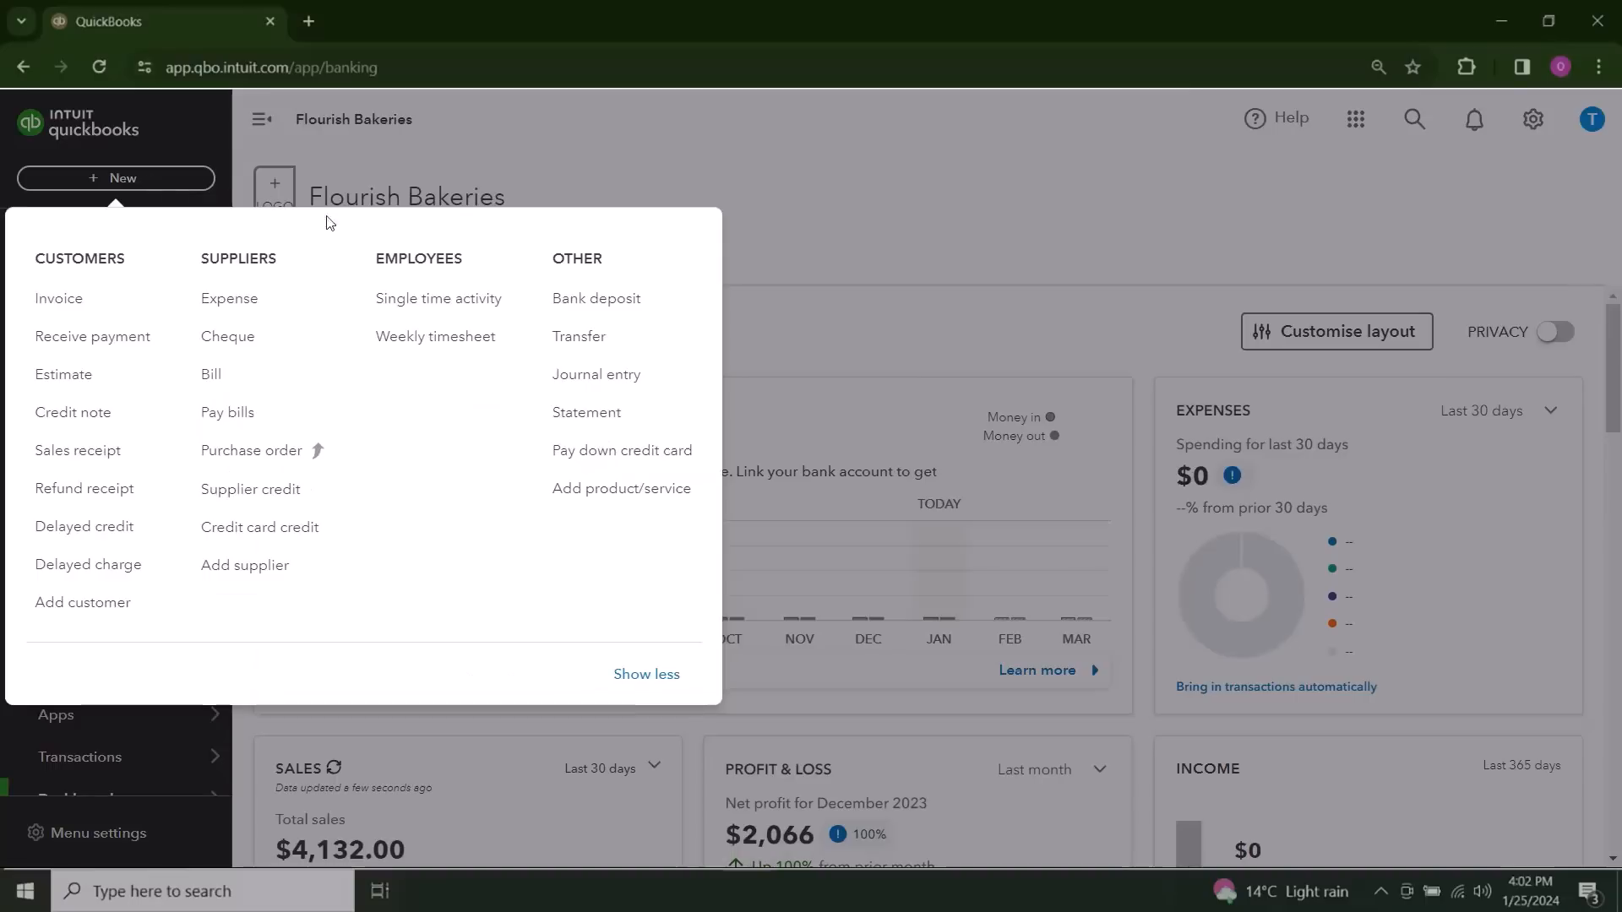
left_click(645, 308)
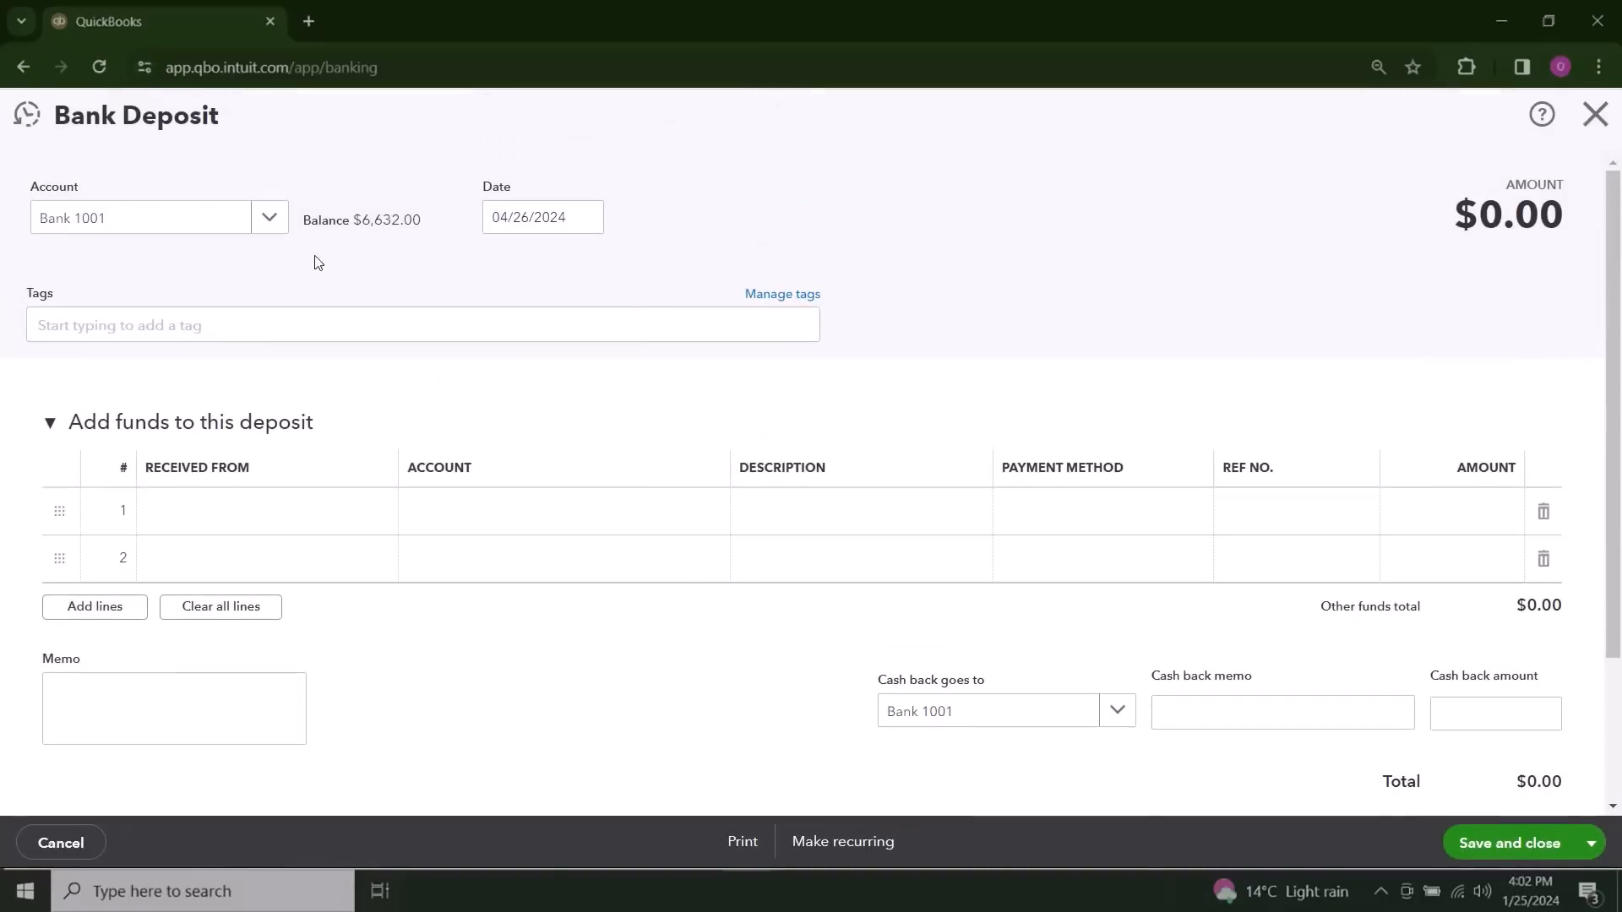
left_click(284, 226)
left_click(228, 315)
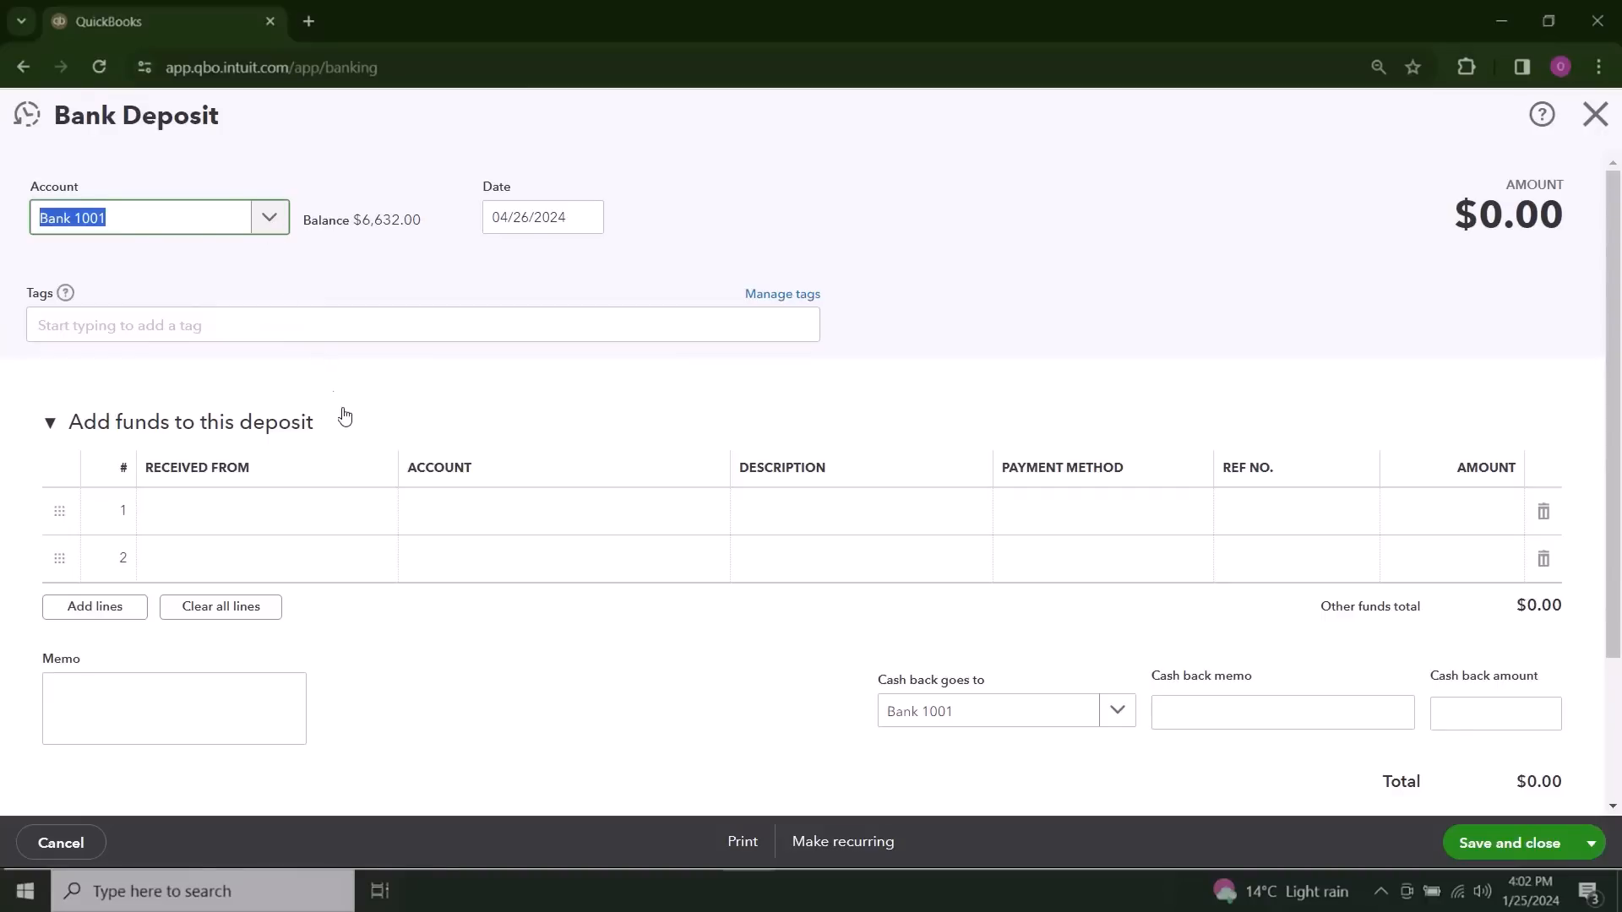
left_click(312, 265)
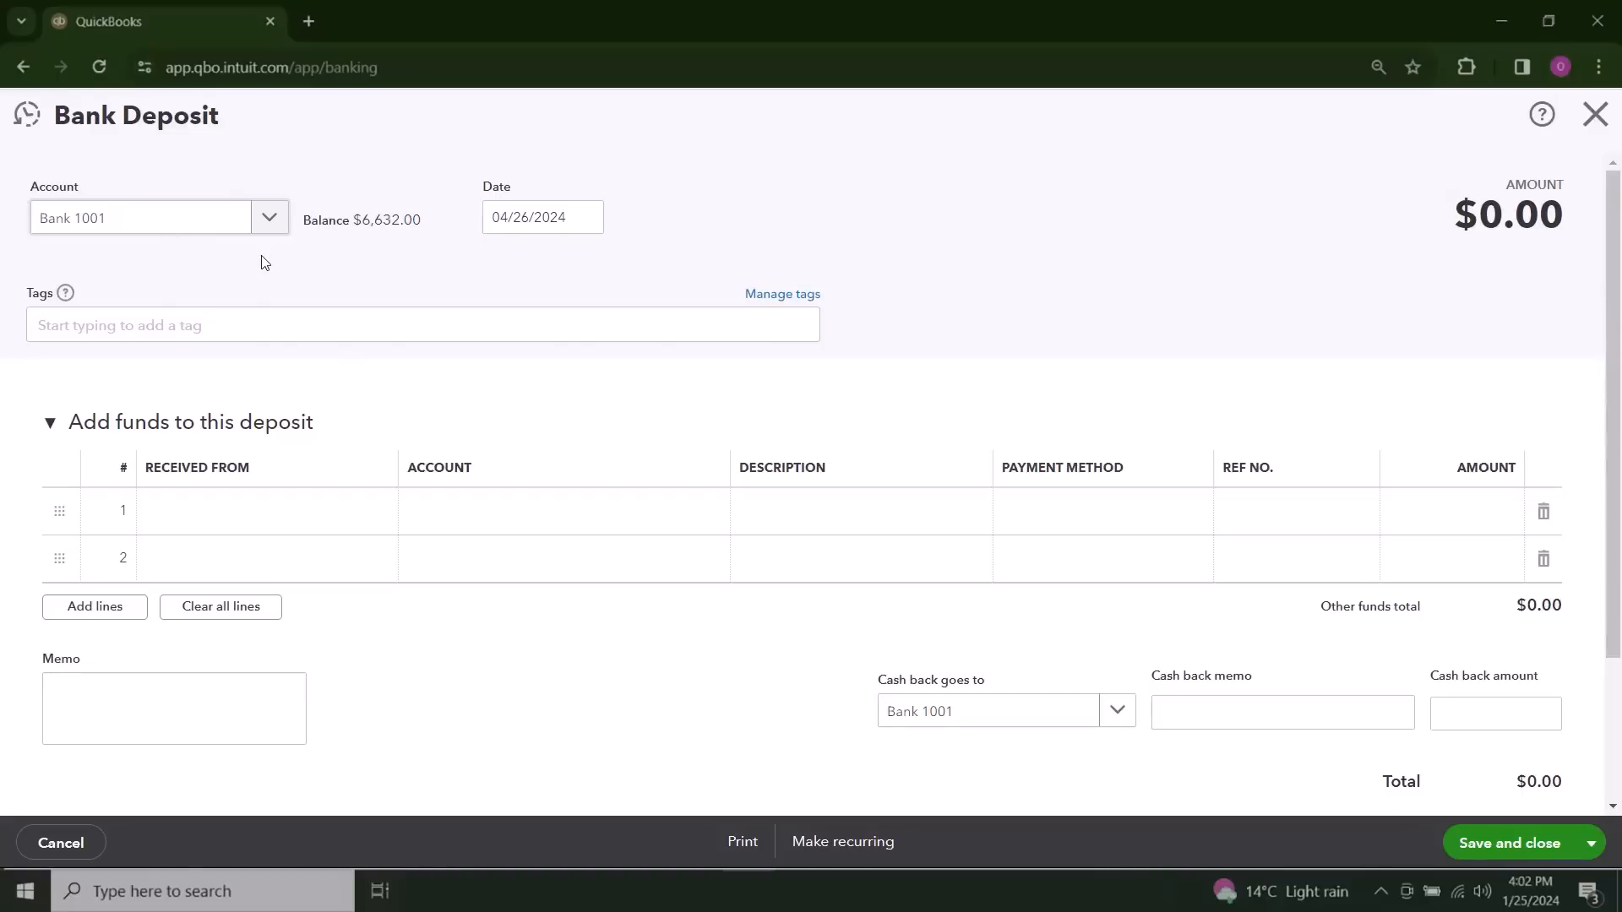
Step: Set the new deposit's first line as received from the first listed customer and assign it to Sales of Product Income
left_click(312, 526)
left_click(373, 513)
left_click(318, 603)
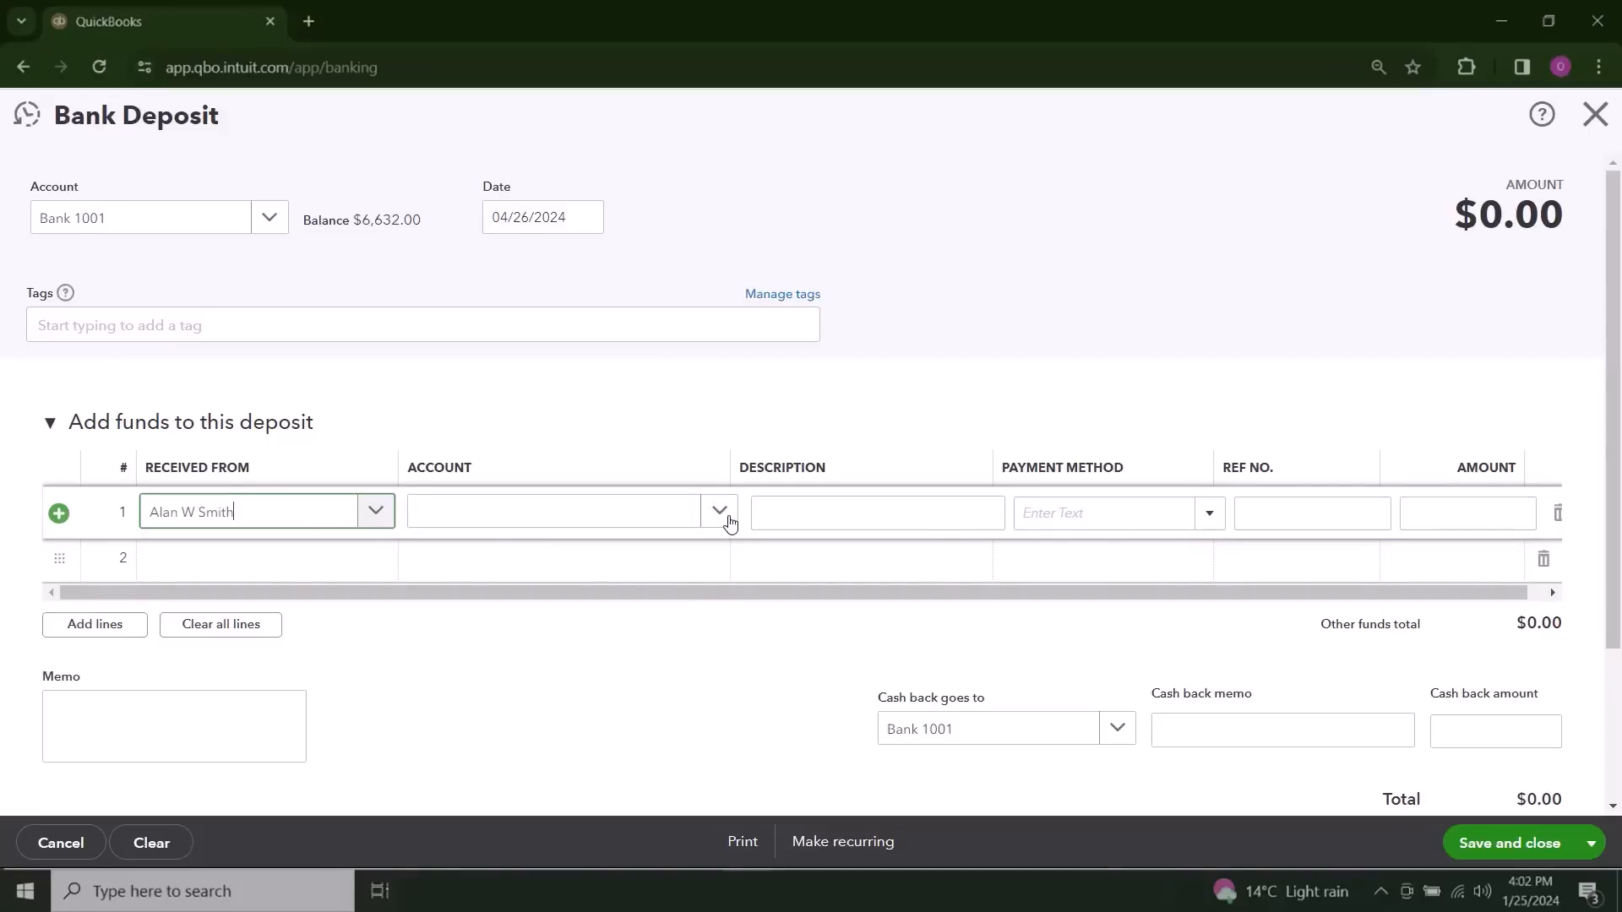
left_click(730, 523)
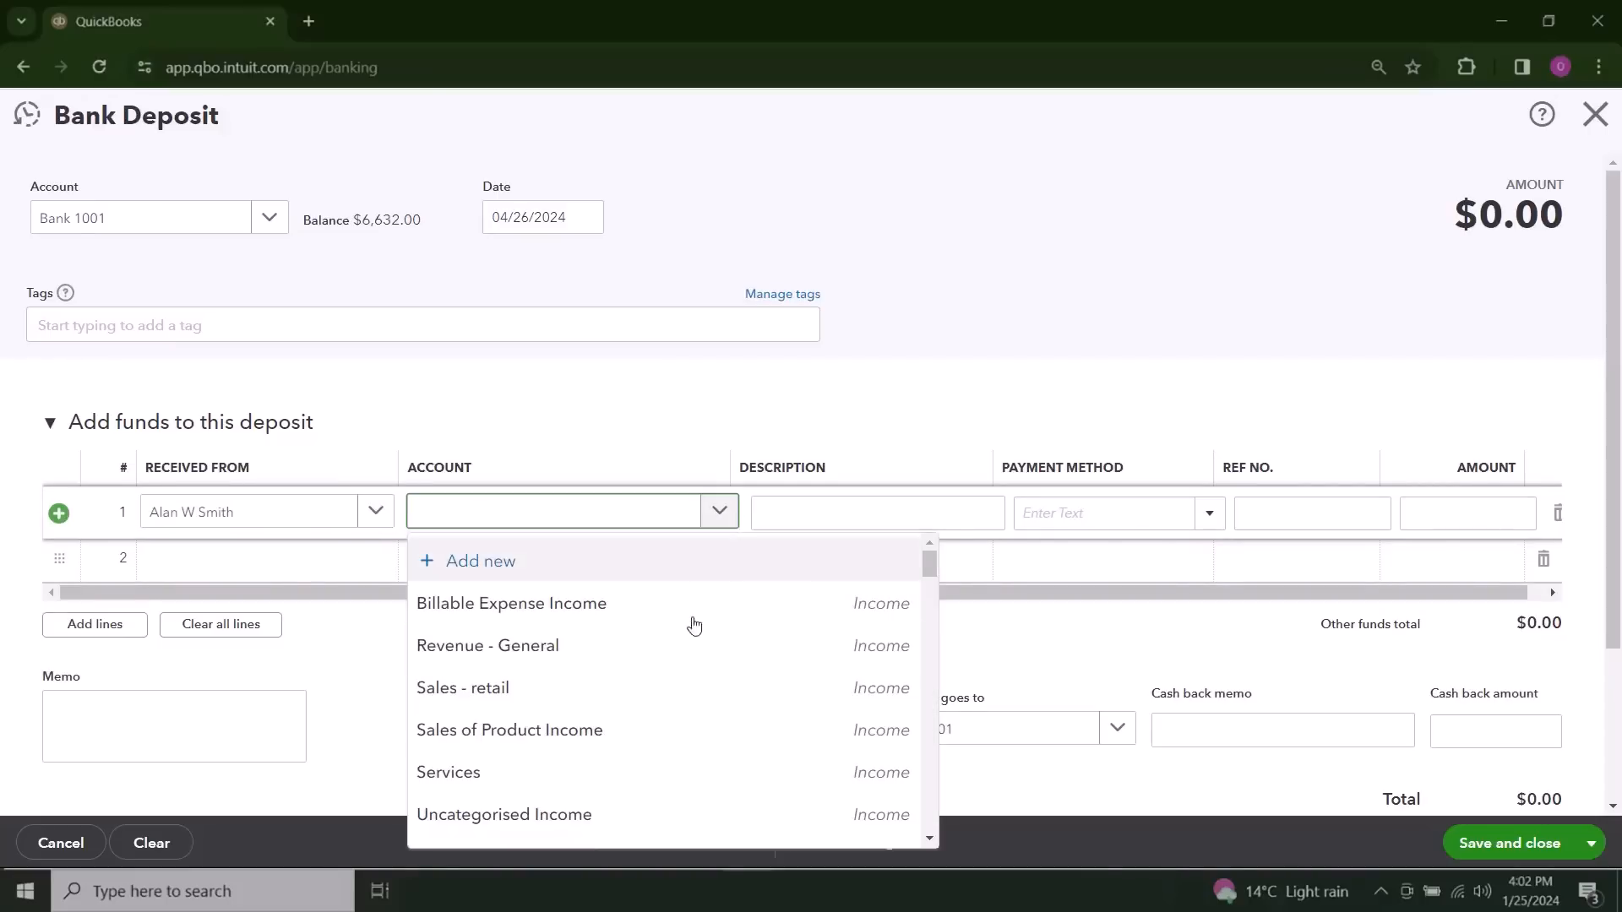
left_click(651, 737)
Step: Describe the first deposit line as Misc Items and set its payment method to Cheque
left_click(880, 516)
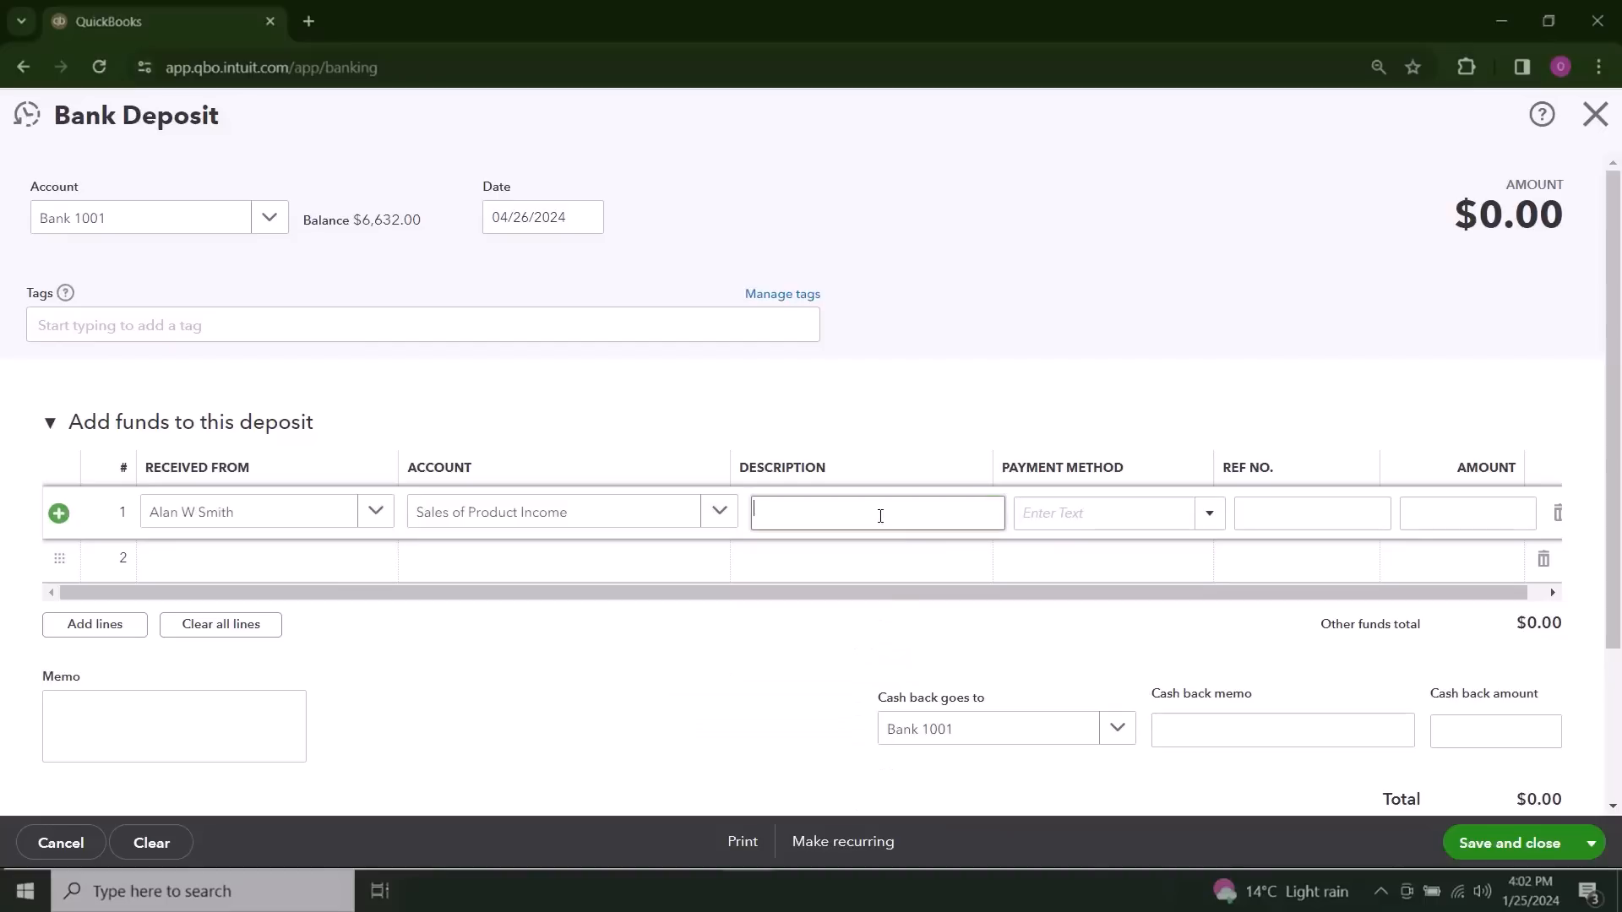
type("Misc Items")
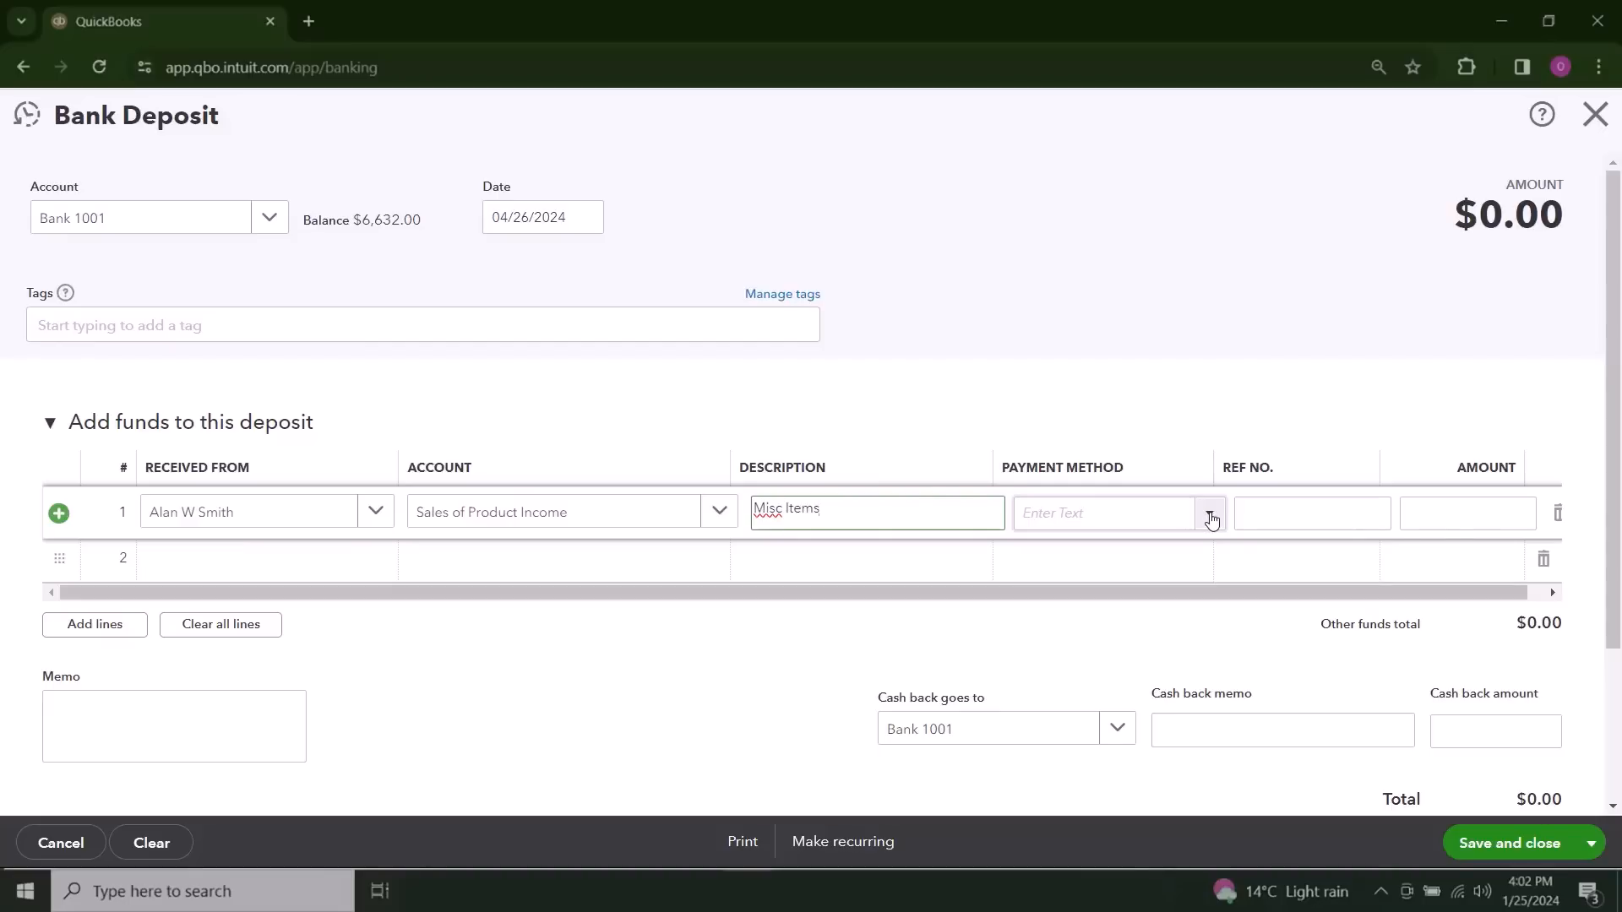
left_click(1211, 519)
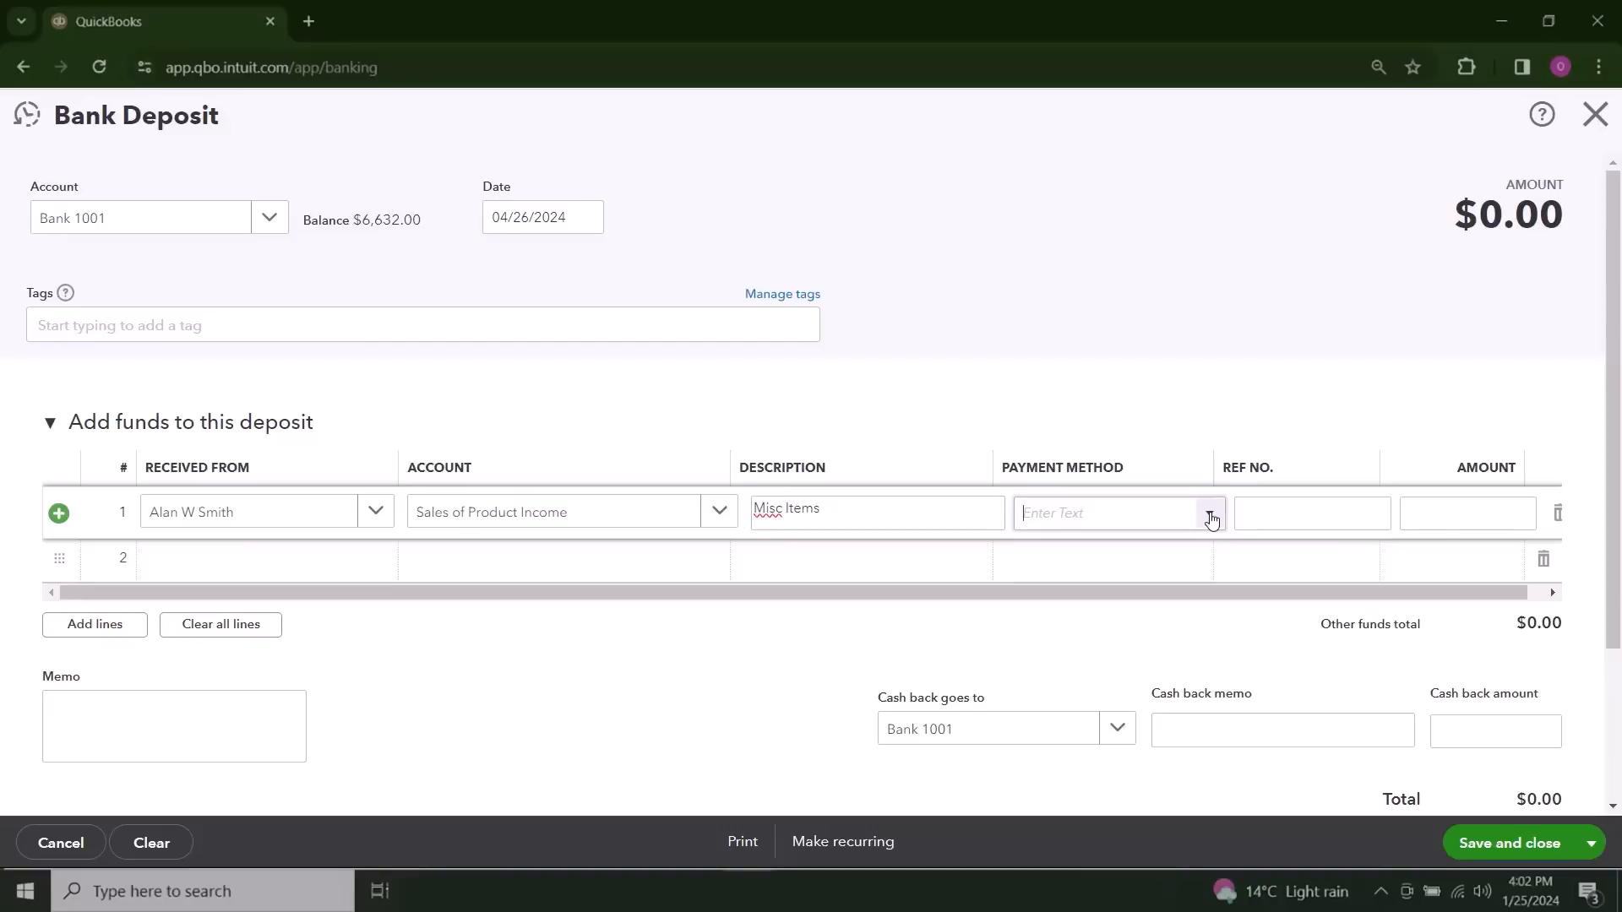
left_click(1159, 622)
Step: Enter reference number 123456 and an amount of 750 on the first deposit line
left_click(1283, 511)
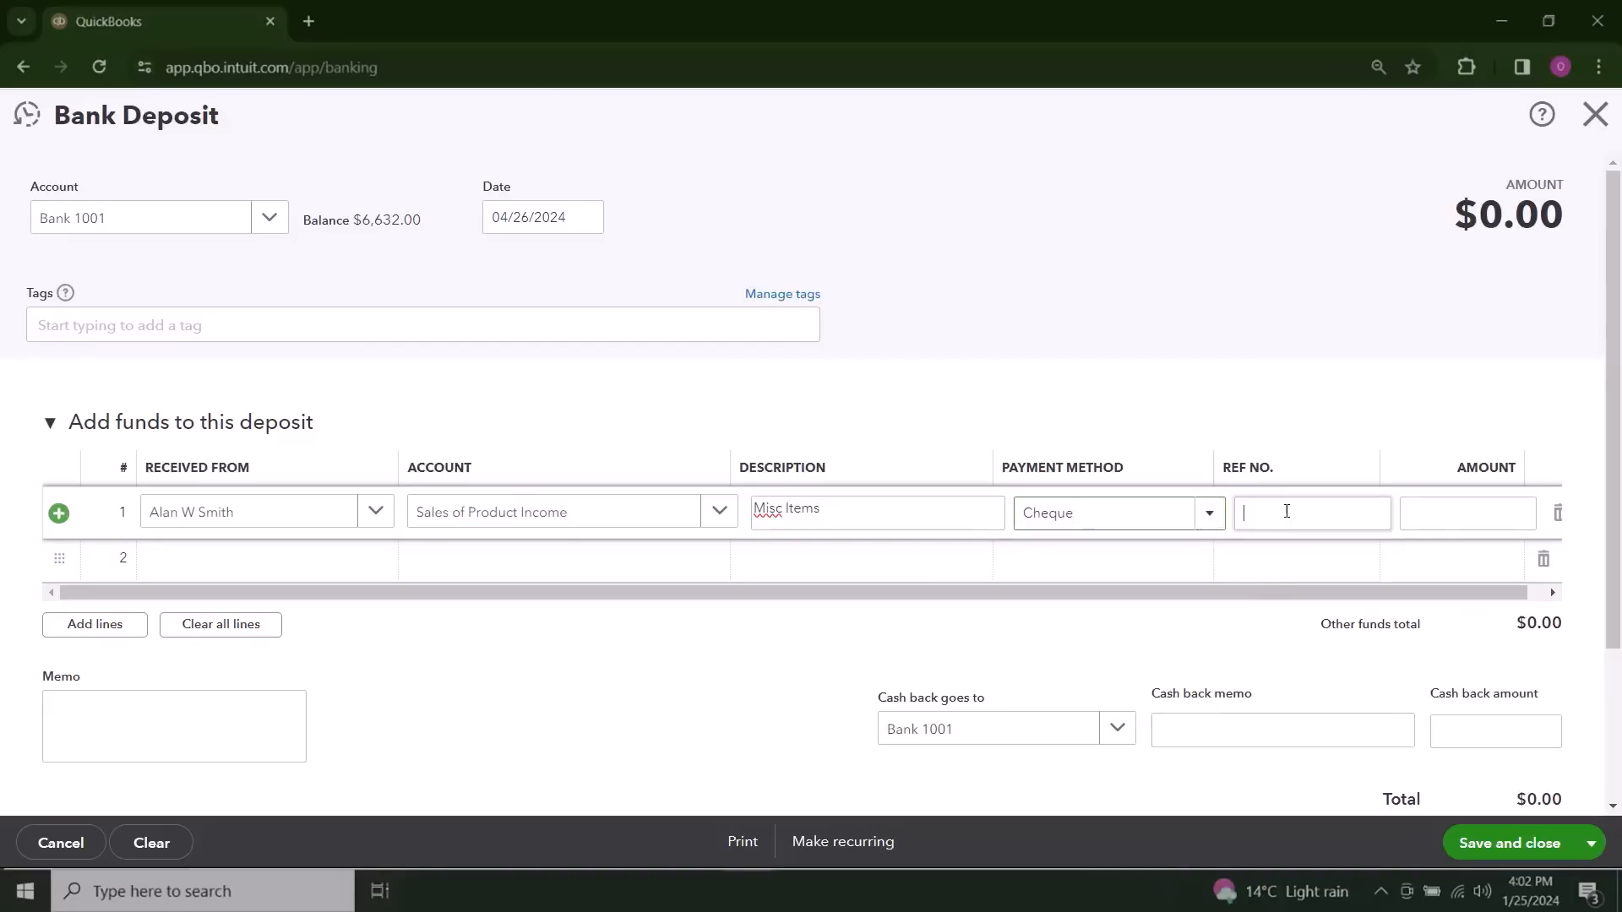
type("123456")
left_click(1460, 507)
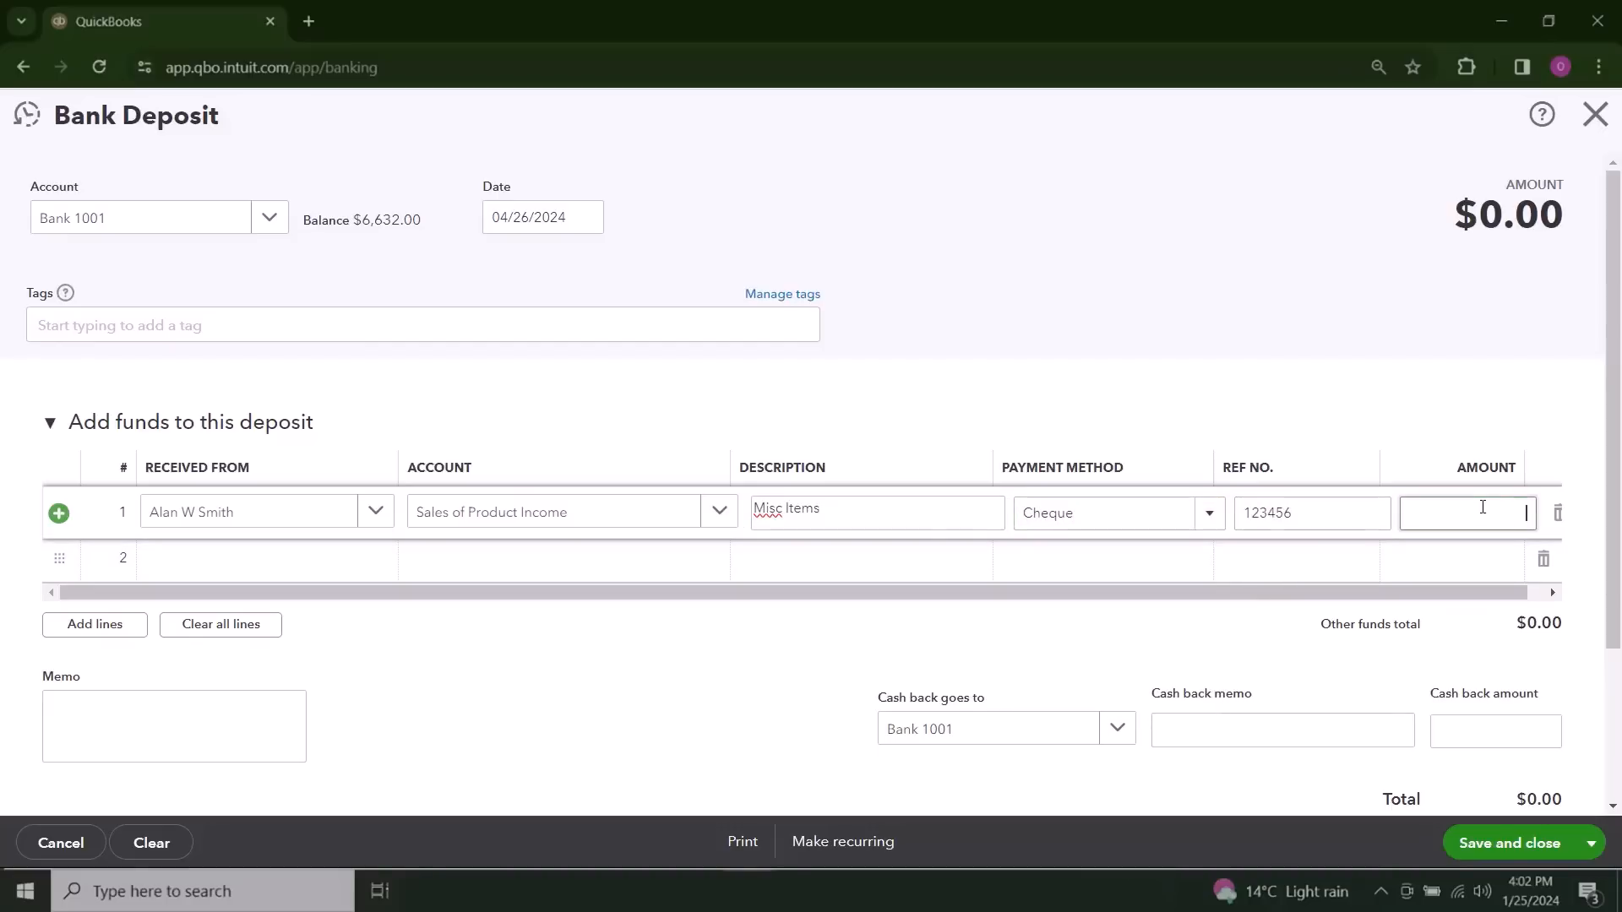
type("750")
Step: Set the second deposit line as received from the second listed customer
left_click(206, 572)
left_click(374, 562)
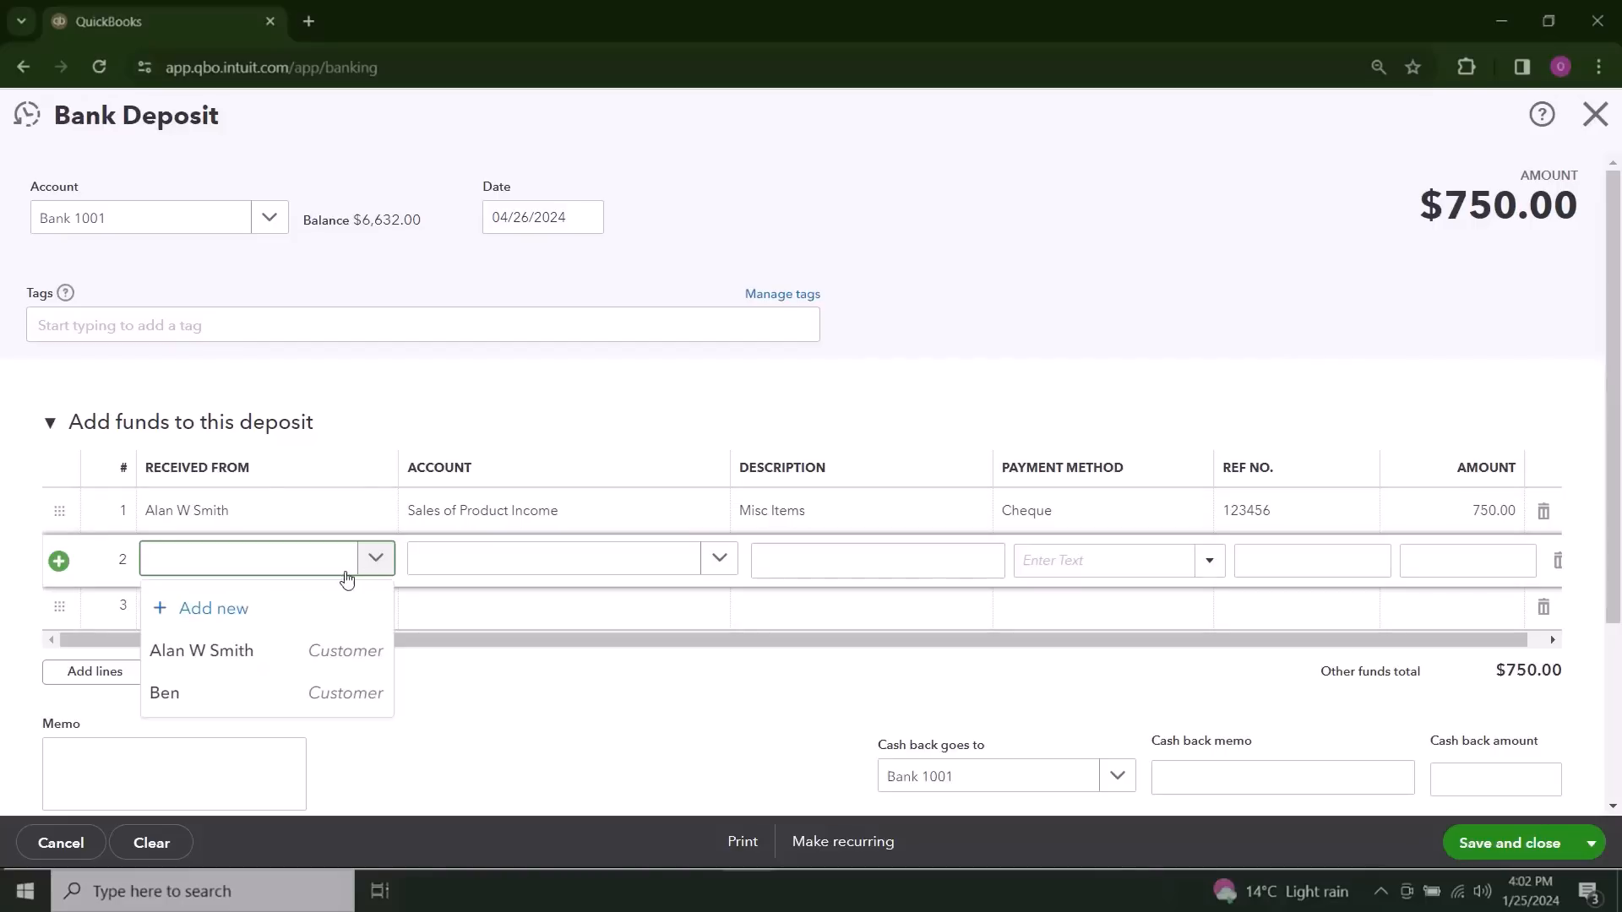
left_click(260, 620)
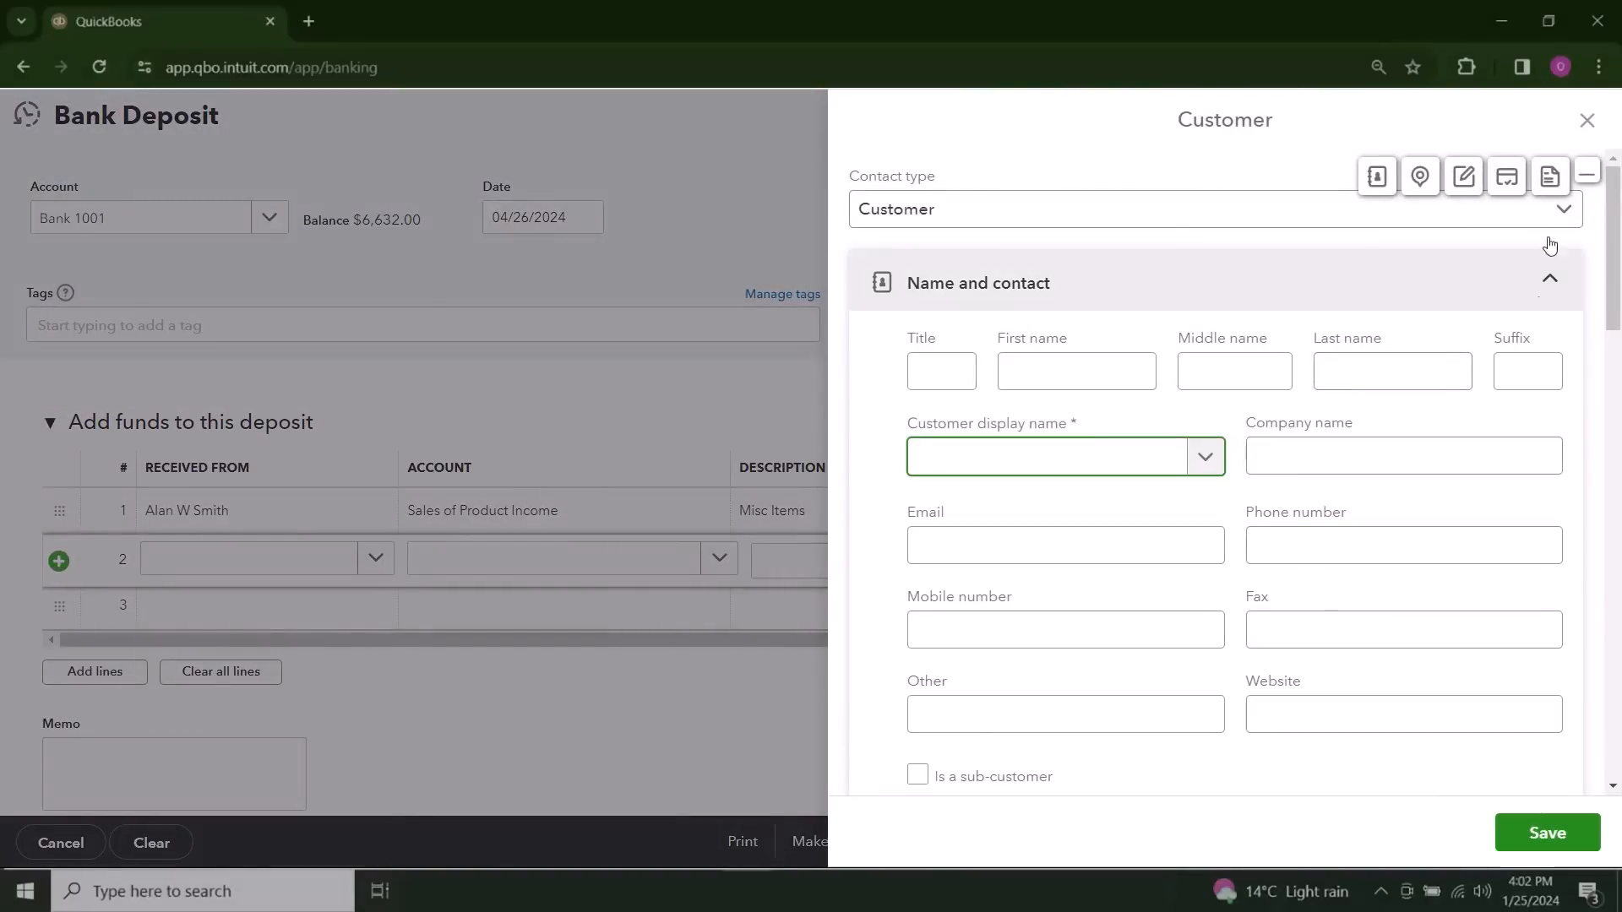
left_click(1586, 121)
left_click(386, 563)
left_click(264, 691)
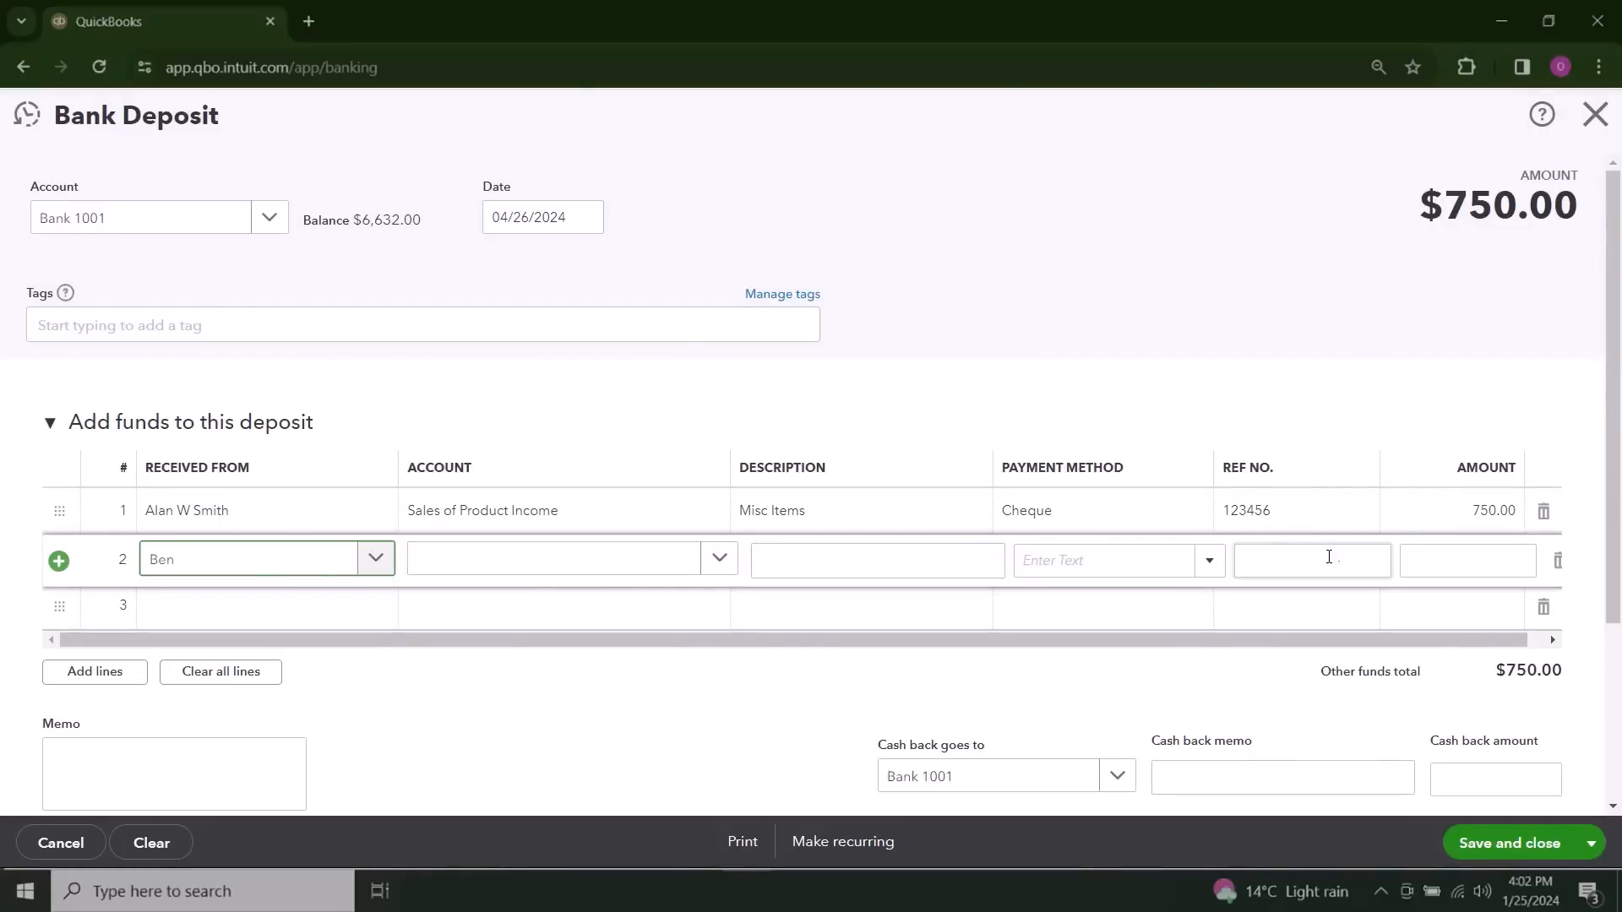
Step: Enter an amount of 1000, reference number 123456 and payment method Cheque on the second deposit line
left_click(1434, 556)
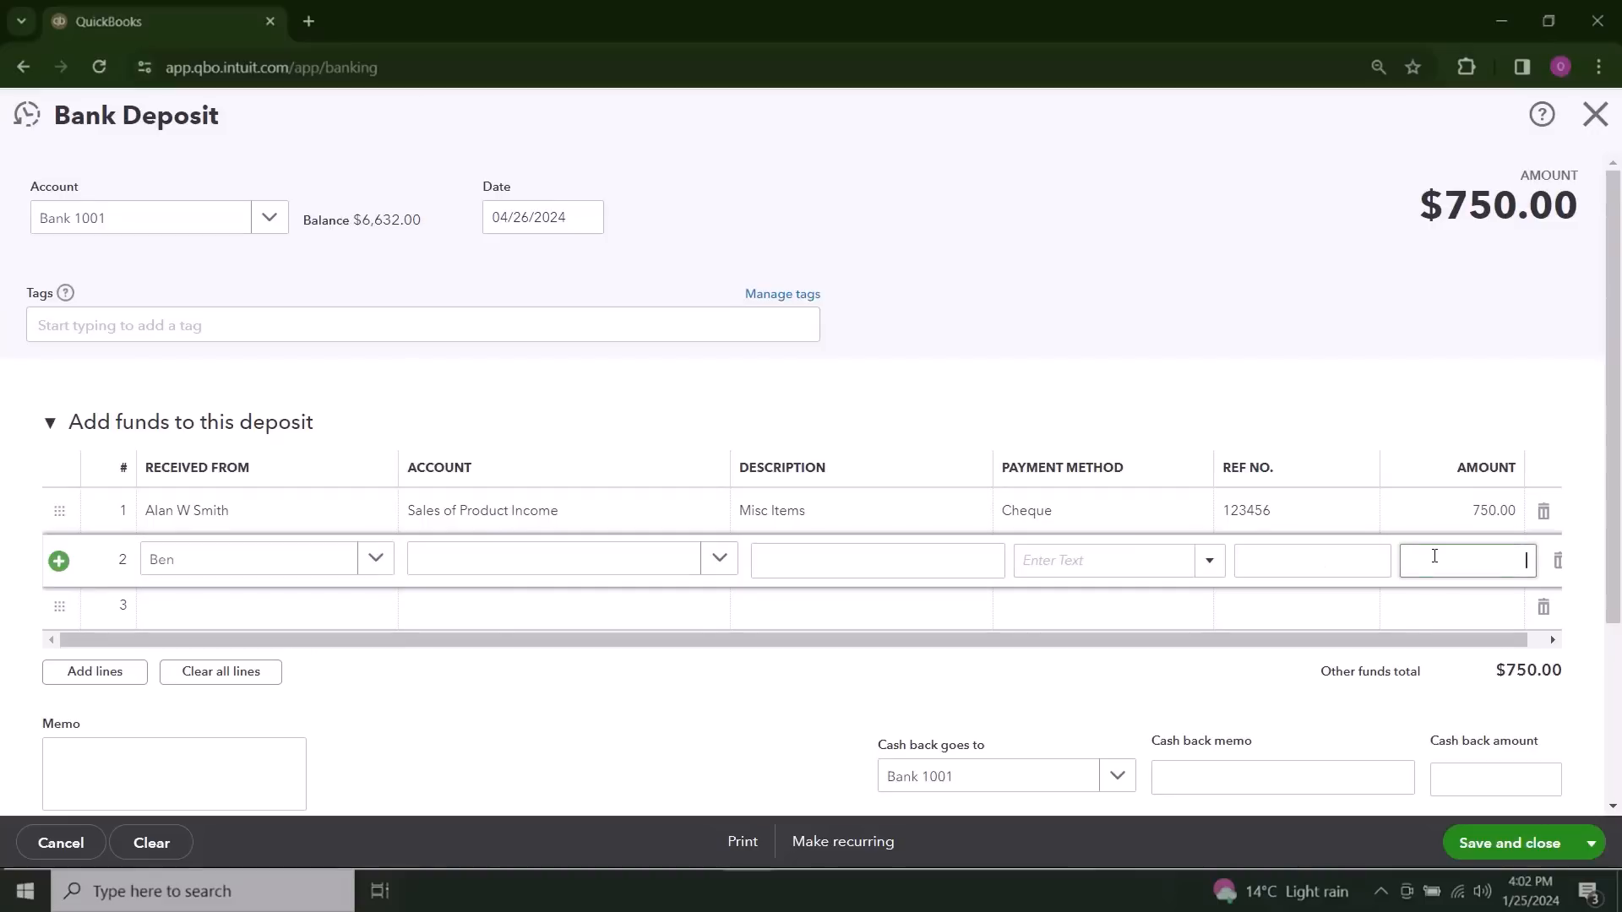
type("1000")
left_click(1328, 561)
type("123456")
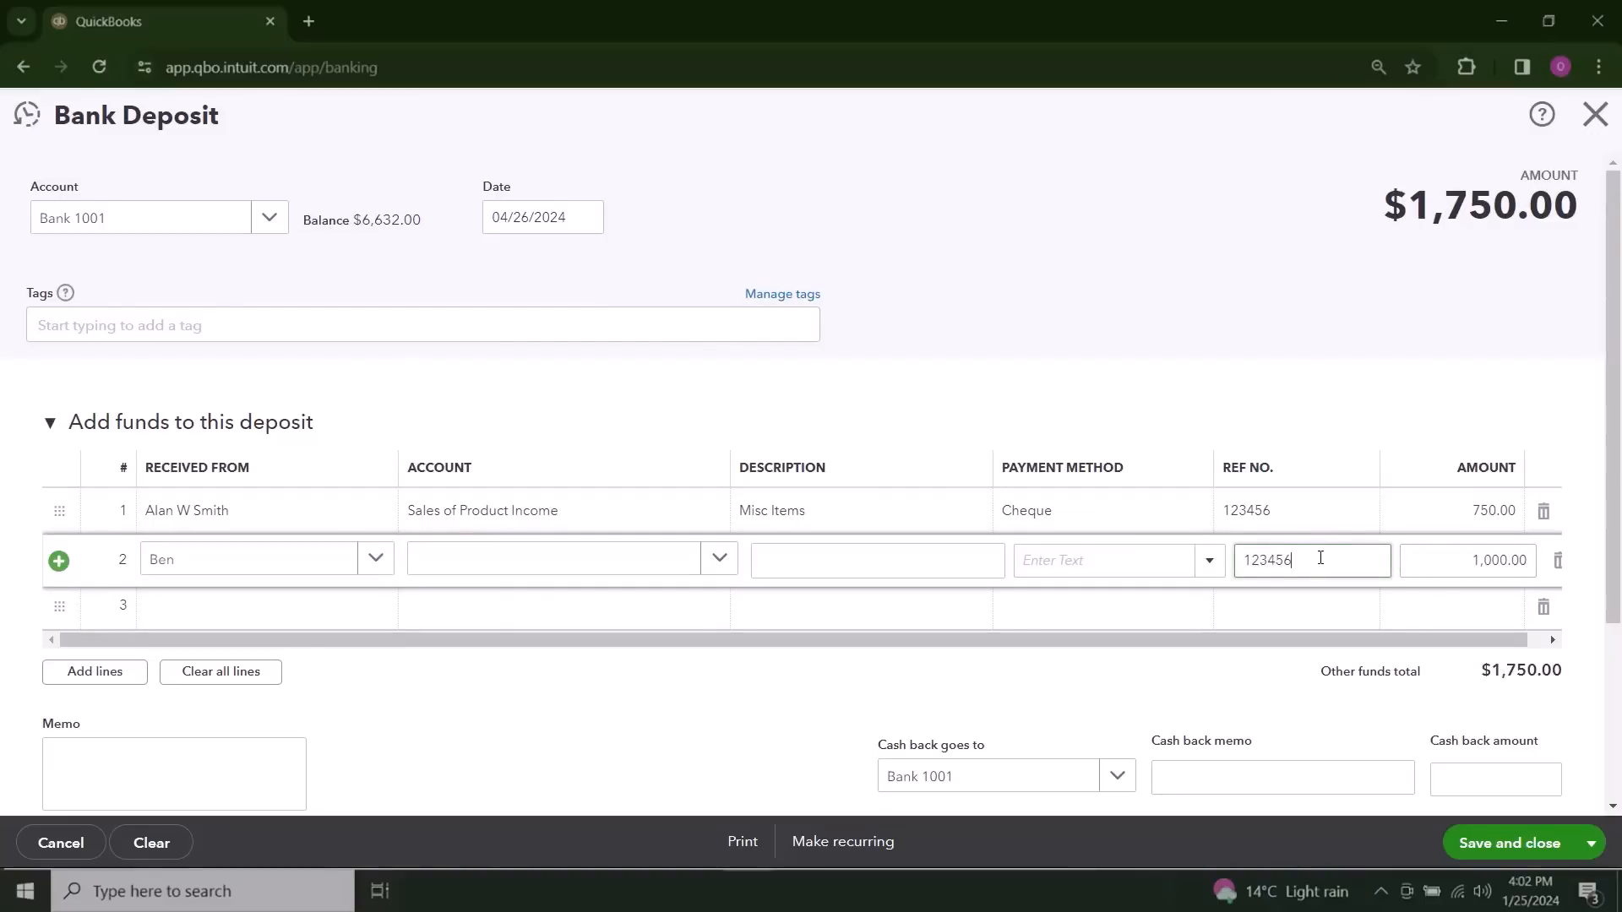
left_click(1210, 561)
left_click(1097, 675)
left_click(1097, 681)
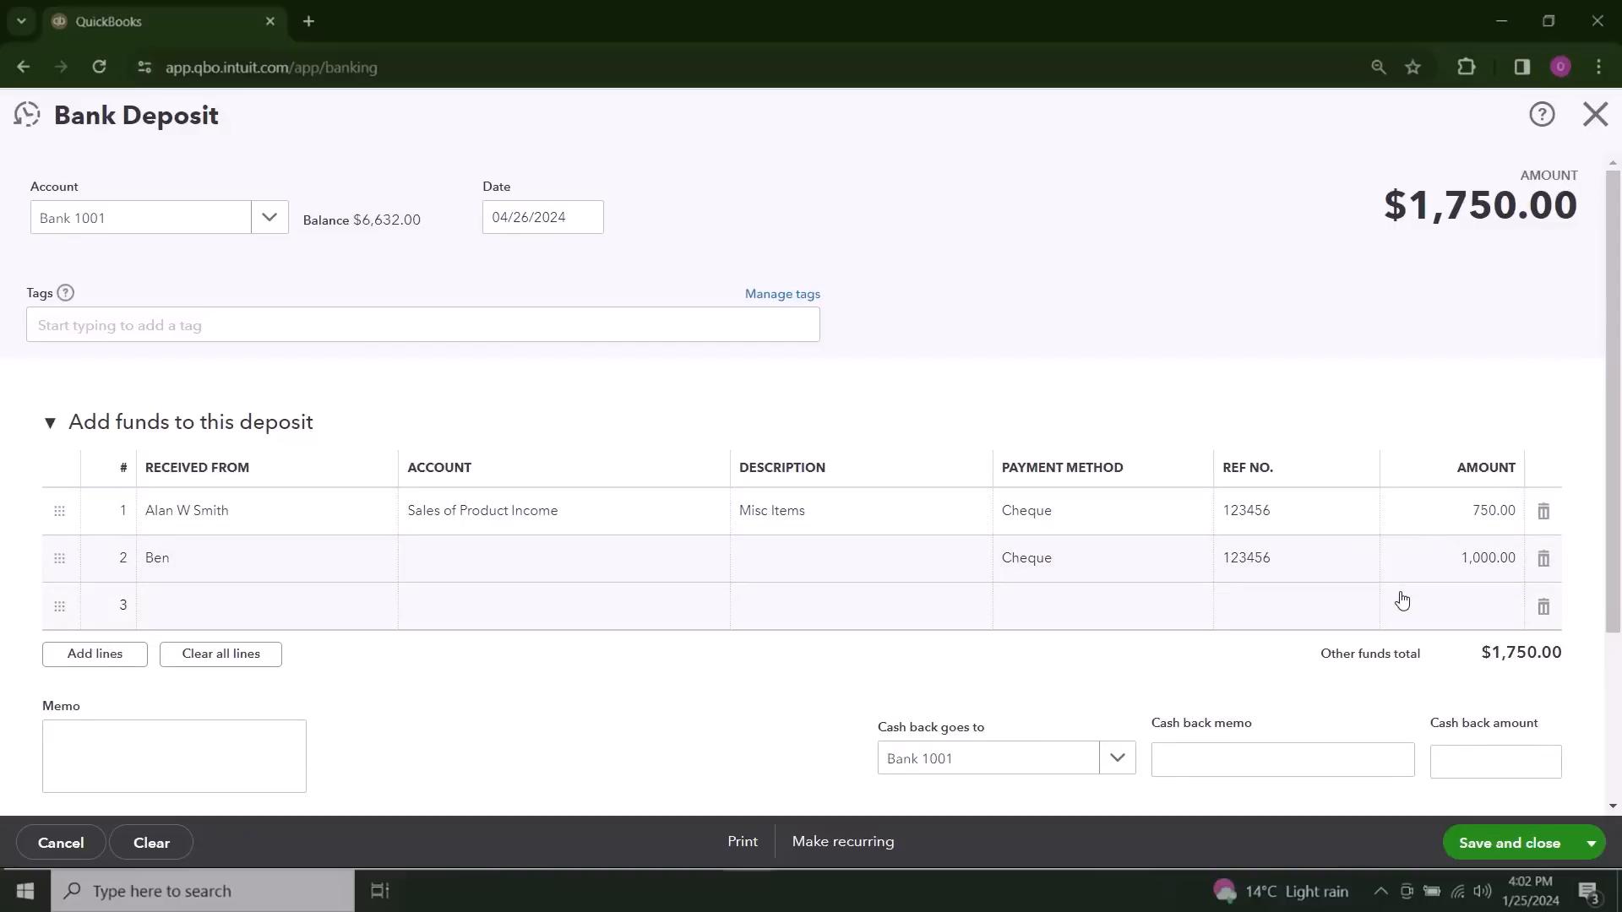
Step: Assign the second deposit line to the Sales of Product Income account
scroll(1394, 665, "down", 1)
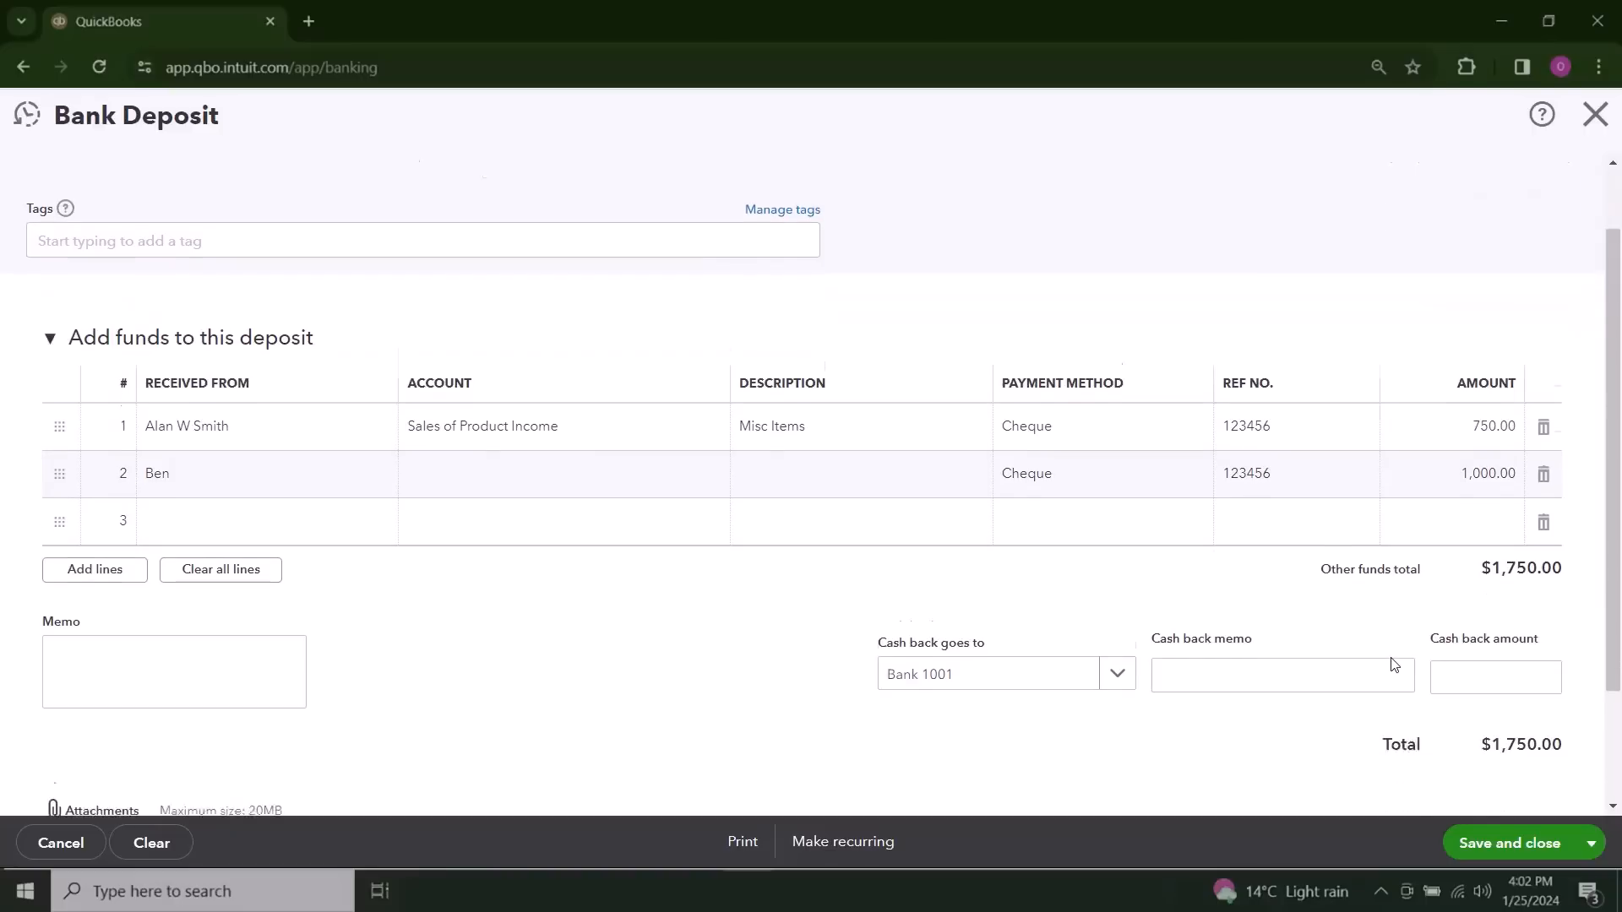
scroll(1394, 665, "down", 1)
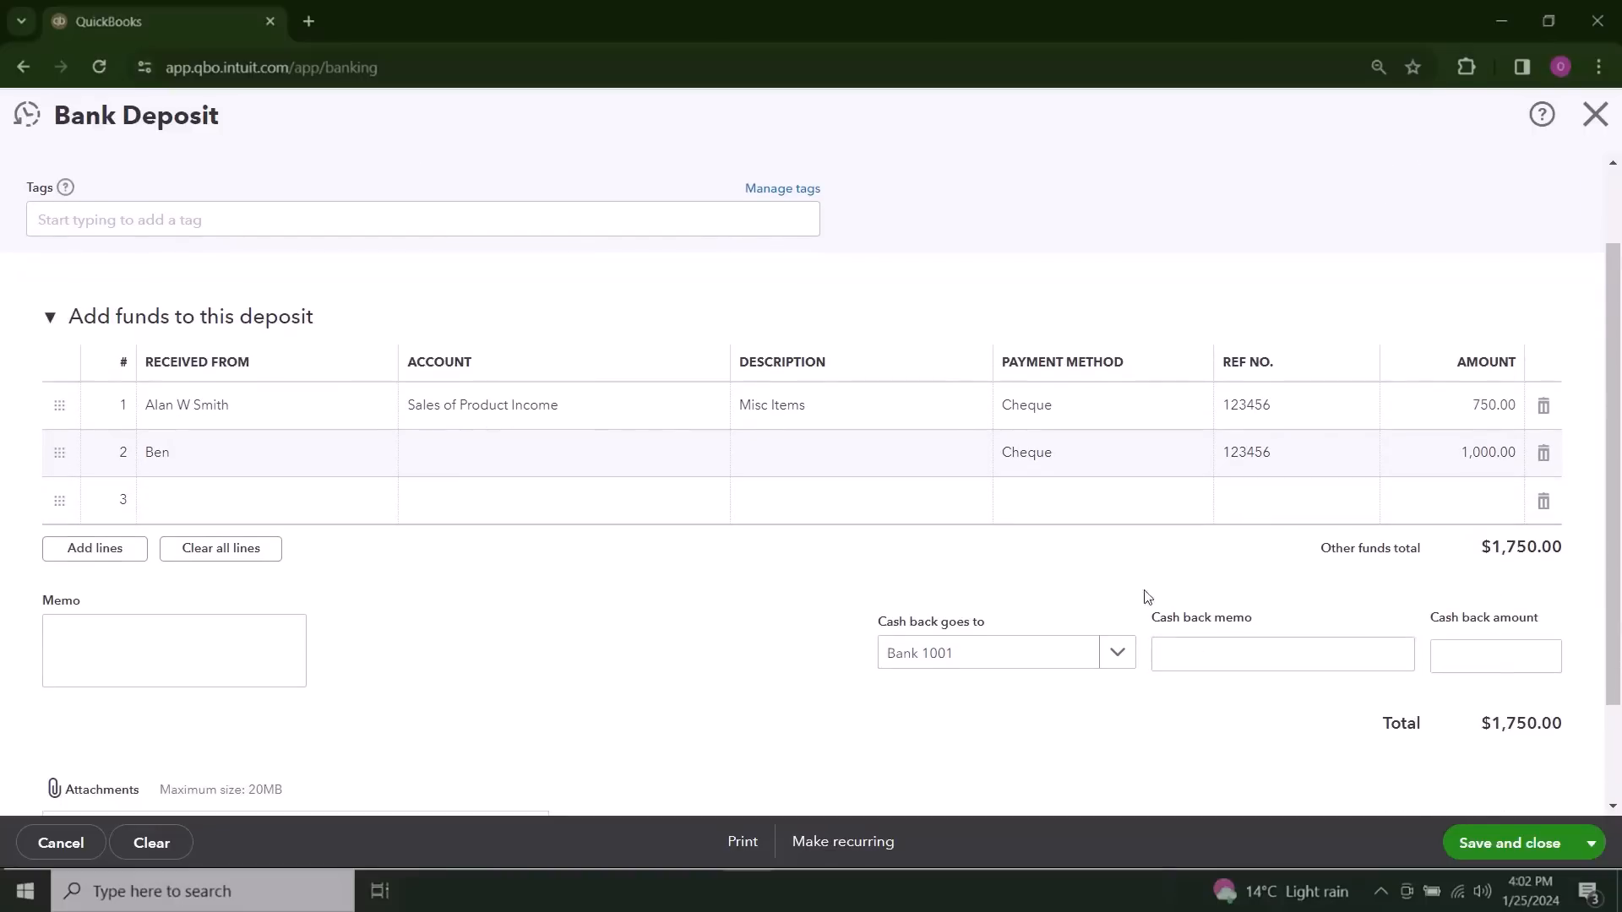
left_click(663, 456)
left_click(716, 456)
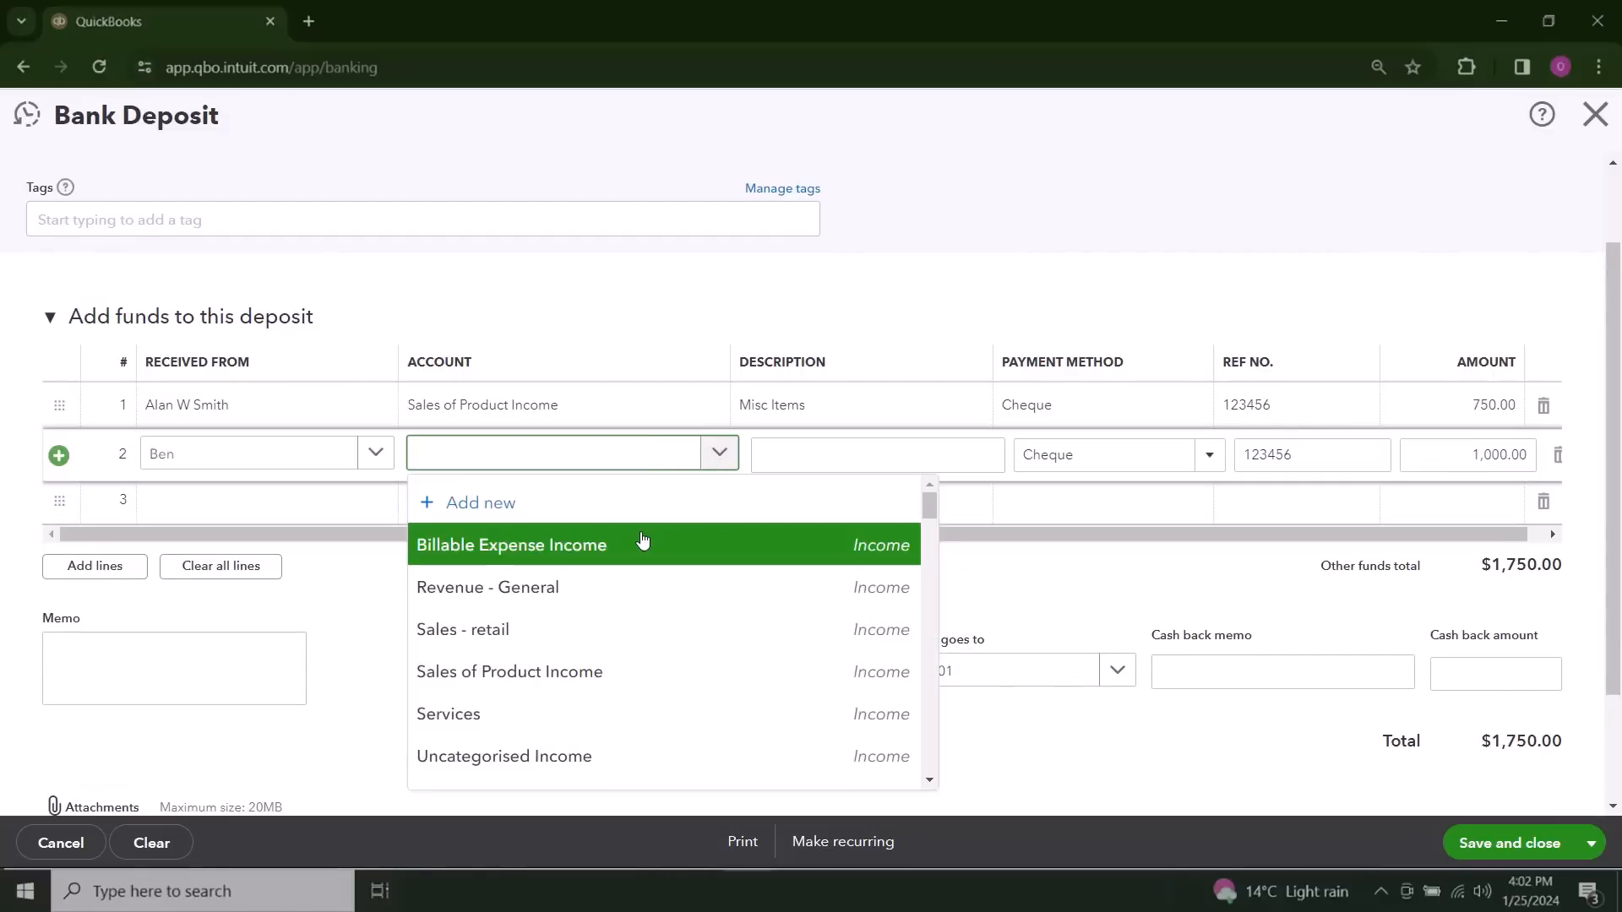
left_click(615, 671)
Step: Describe the second deposit line as Misc Items, and save and close the bank deposit
left_click(887, 464)
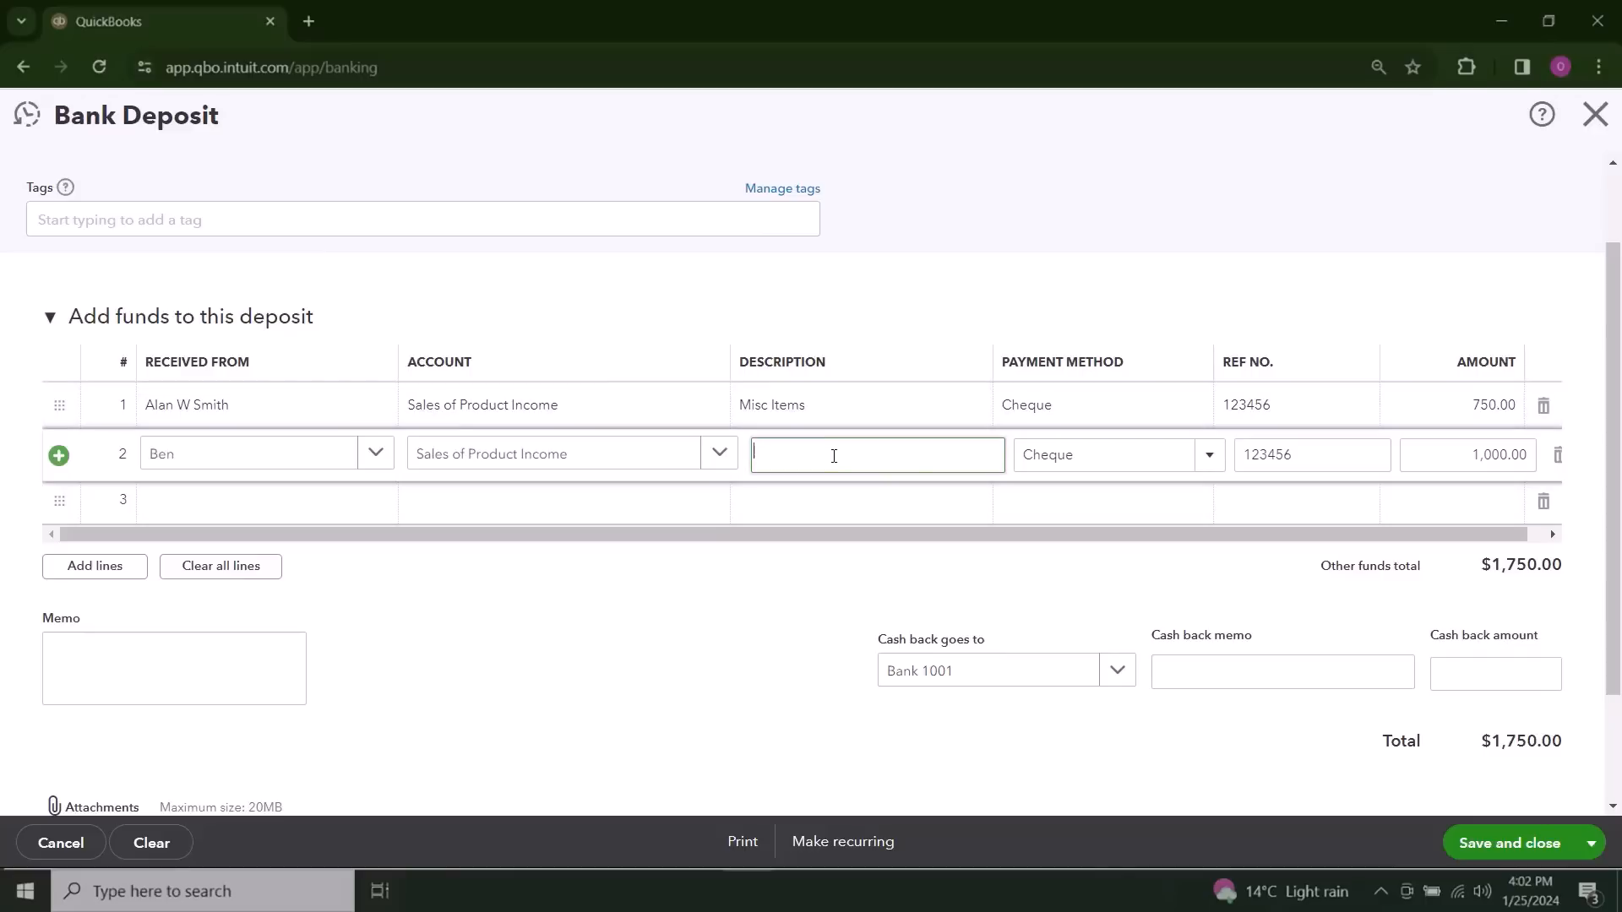
type("Misc Items")
left_click(775, 639)
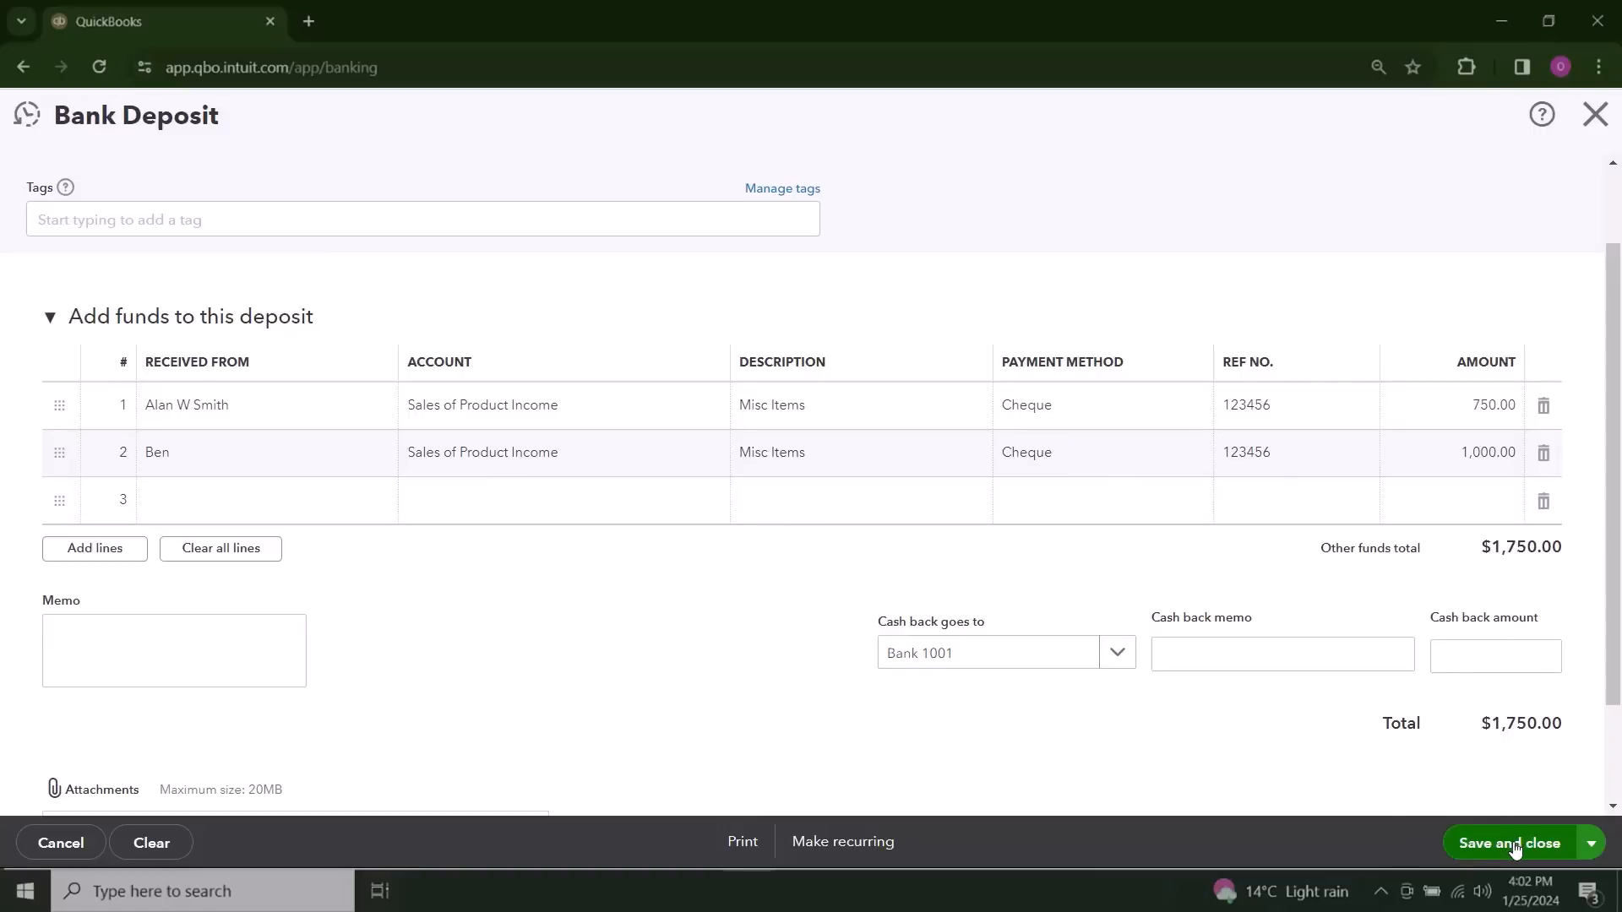
left_click(1561, 844)
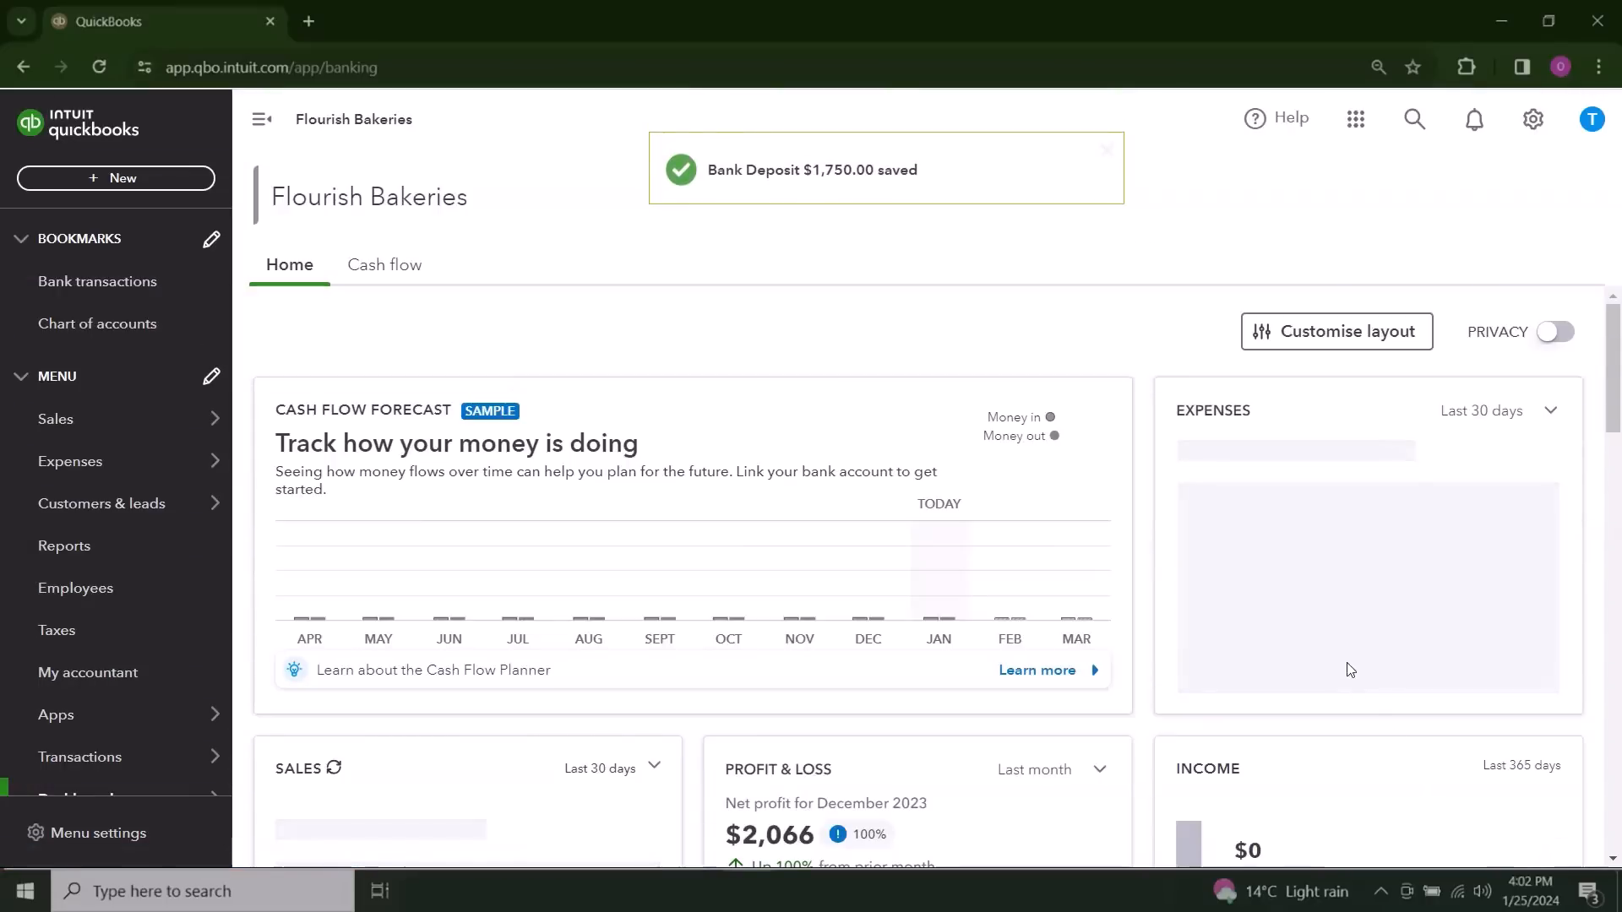
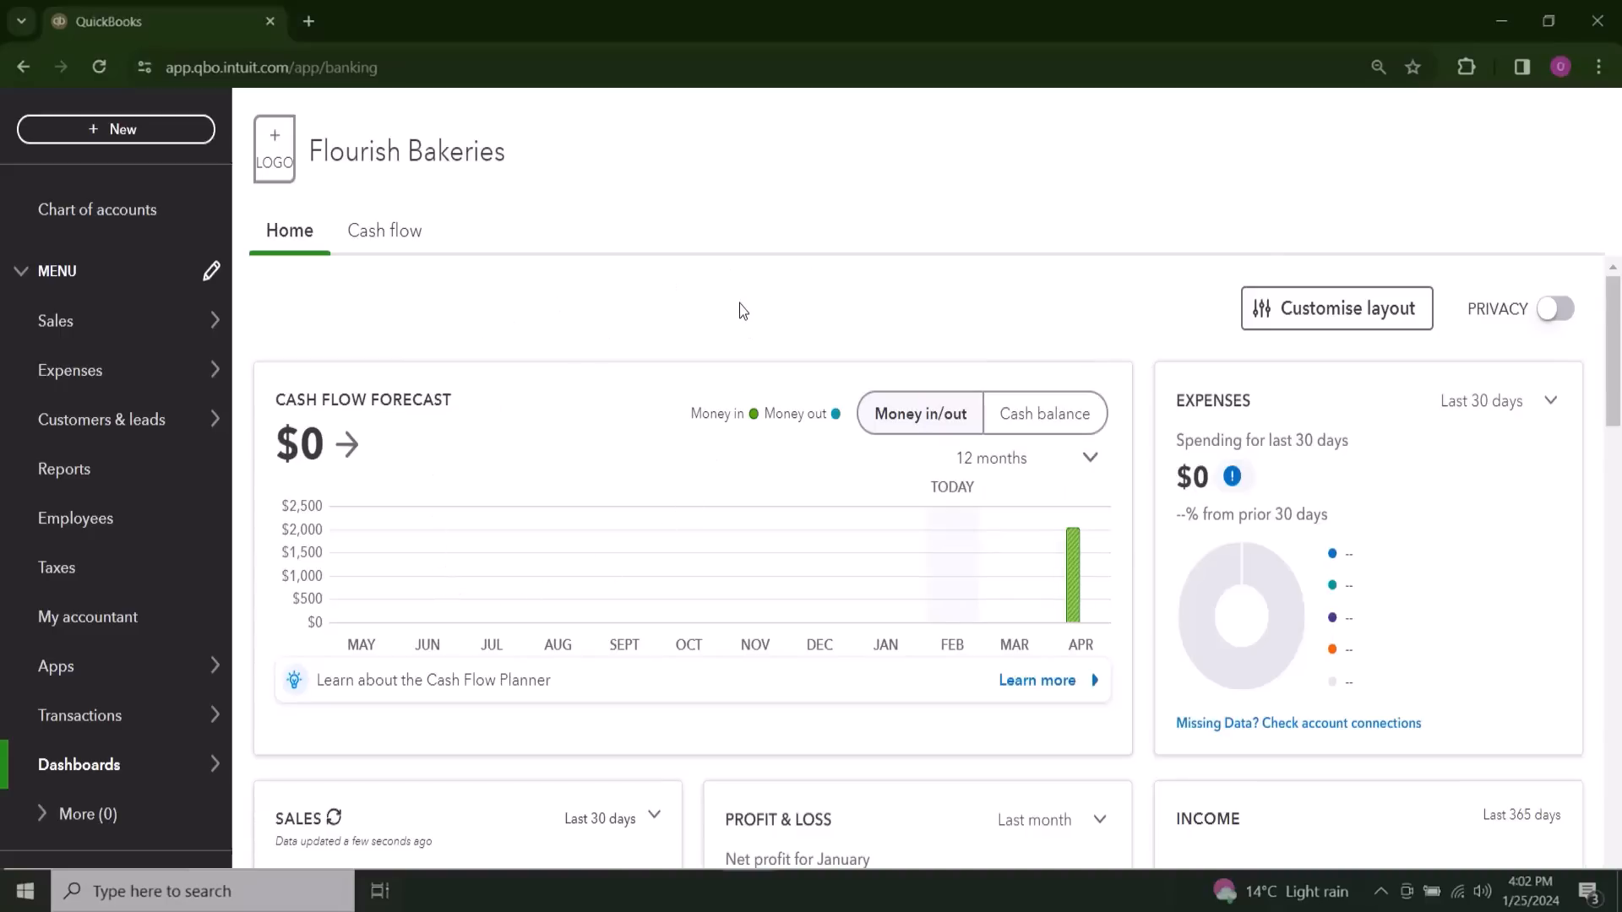
Step: Start a new expense and add ReadyFresh as a new supplier to use as the payee
left_click(113, 131)
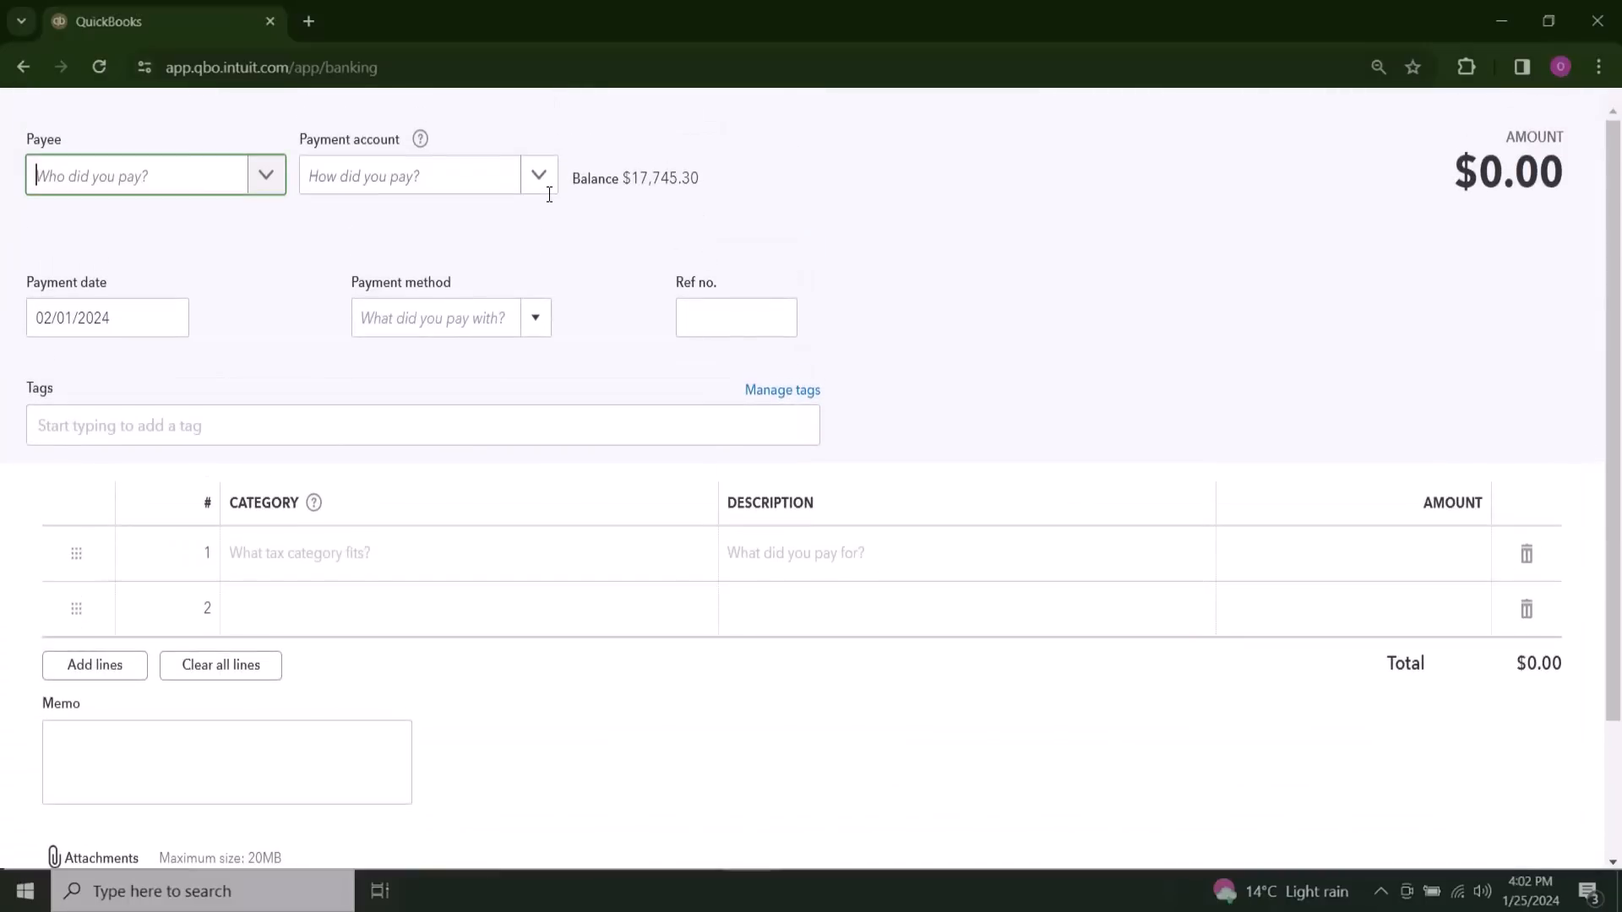
left_click(280, 183)
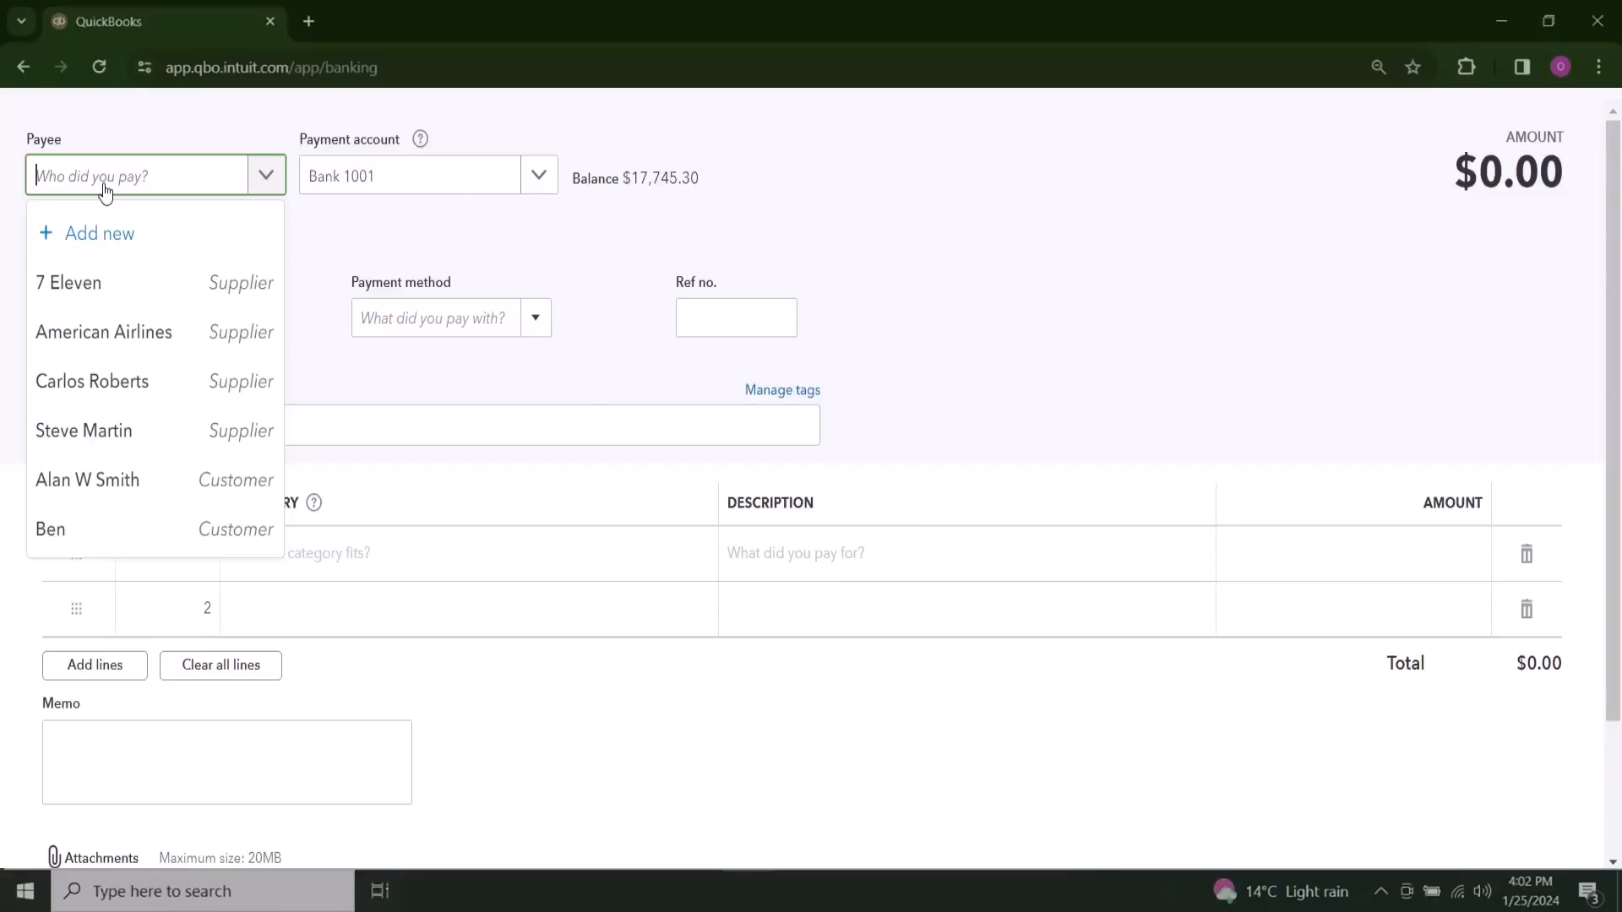
type("ReadyFresh")
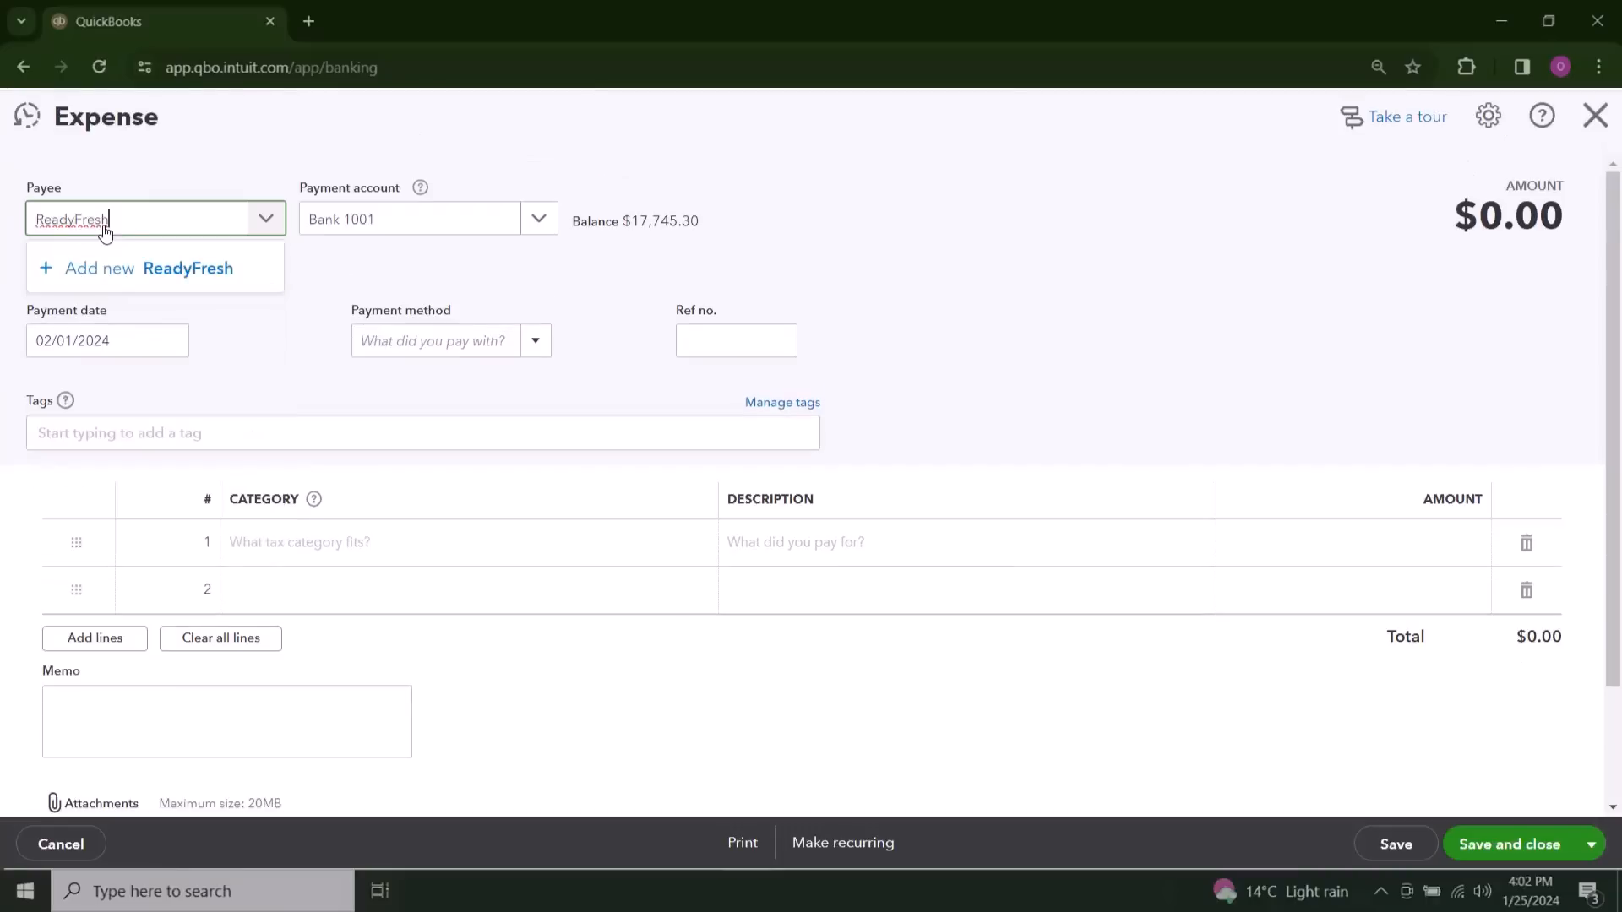
left_click(214, 285)
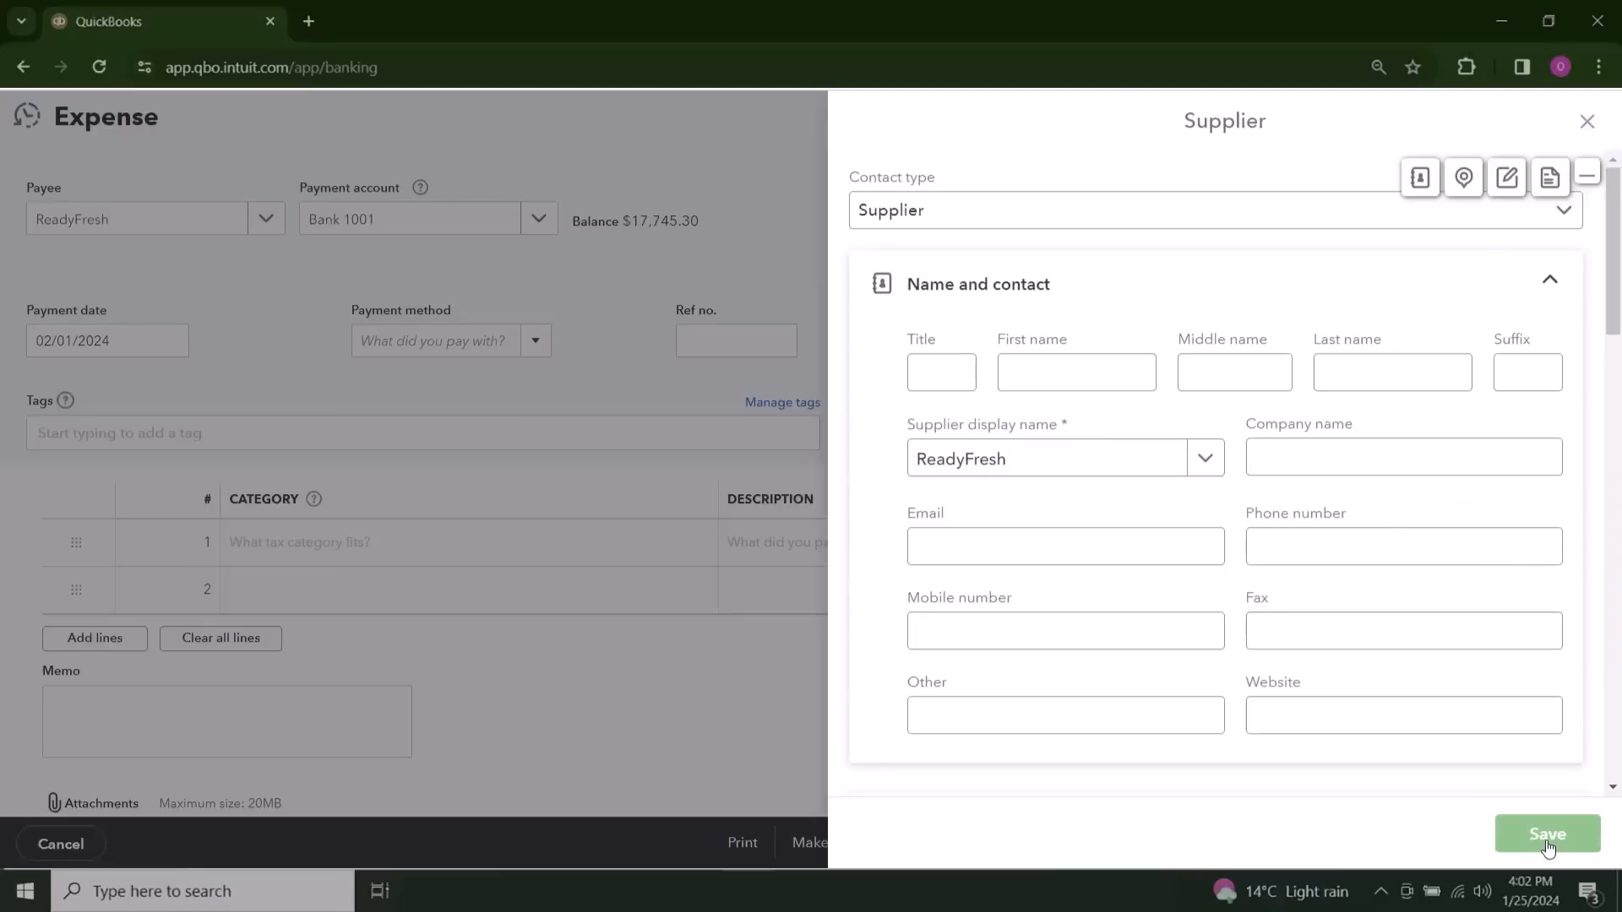
left_click(1547, 836)
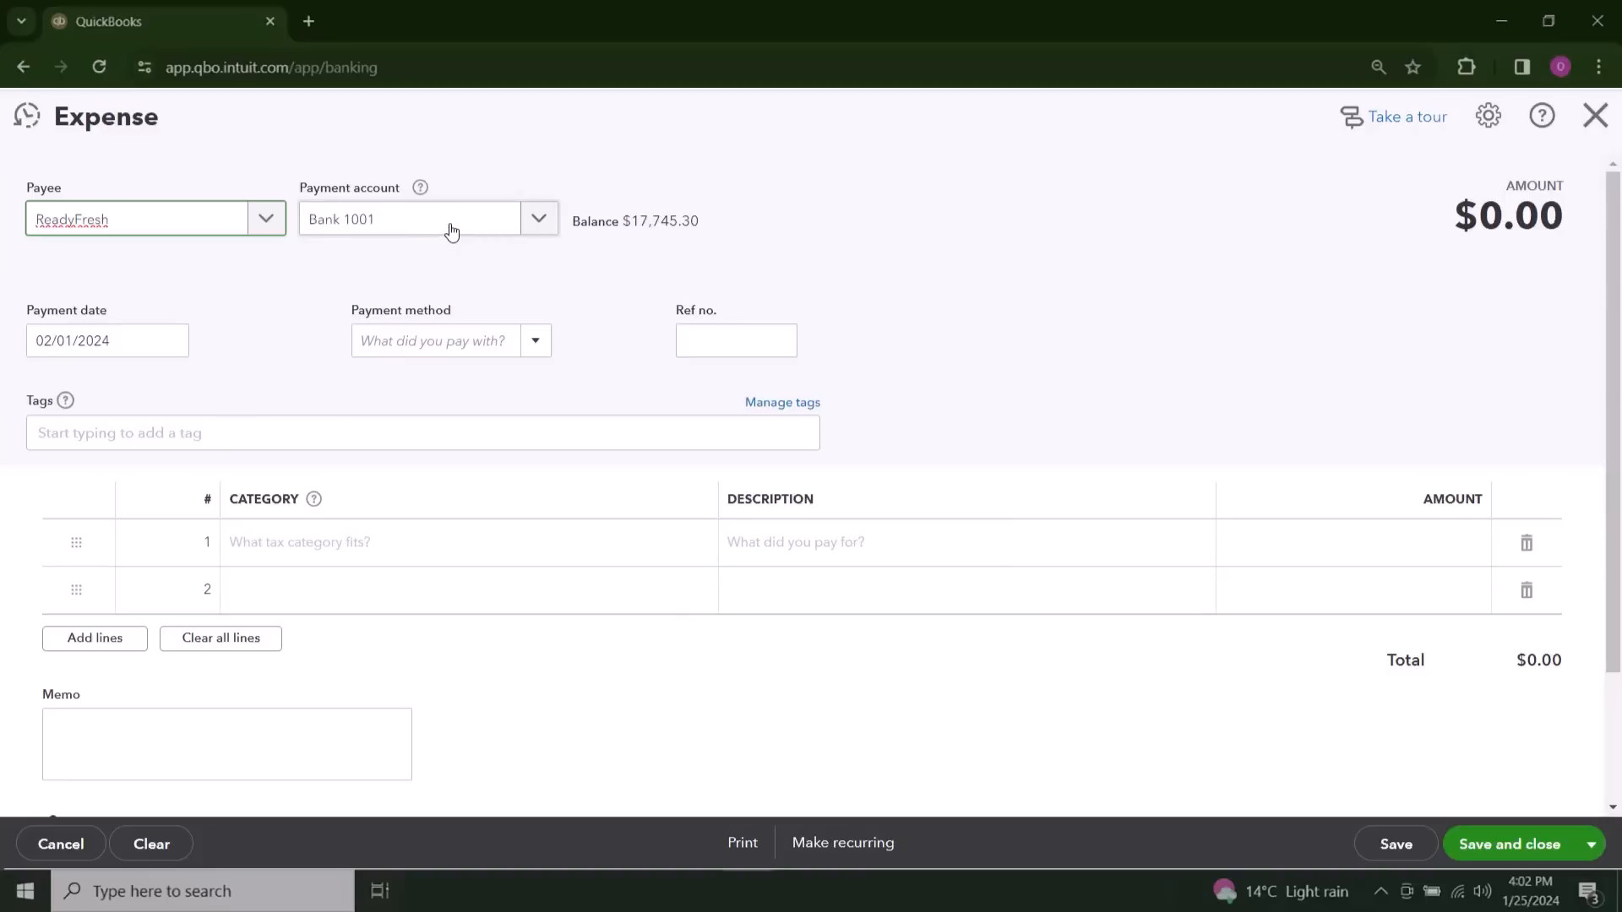
Step: Review the available payment accounts and choose Bank 1001 for the ReadyFresh expense
left_click(539, 218)
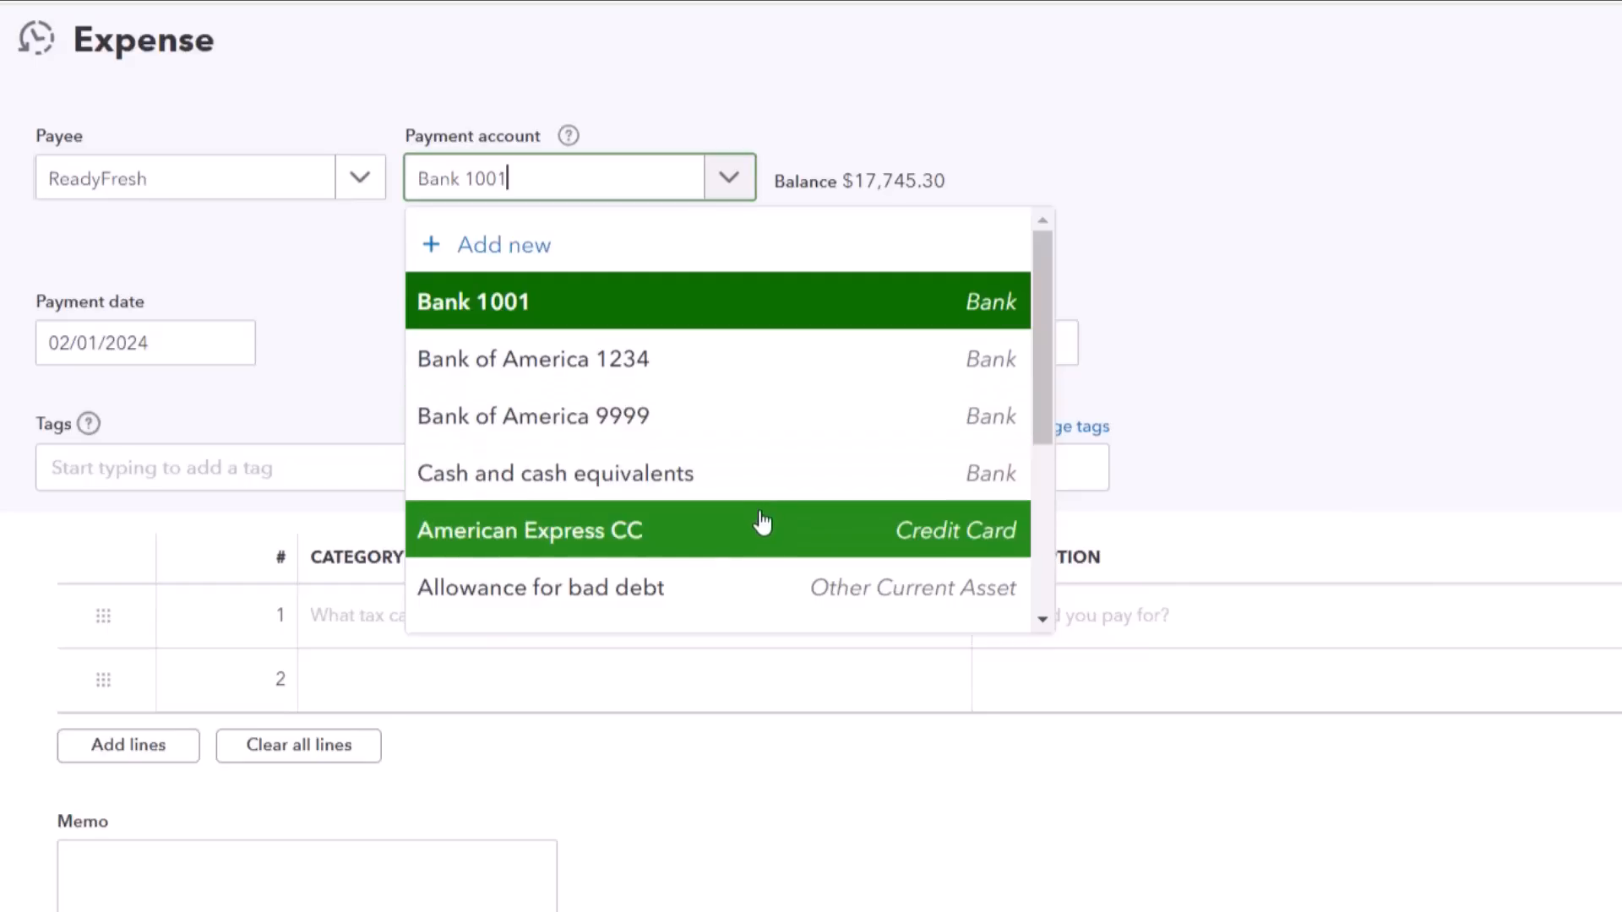
scroll(759, 577, "down", 3)
scroll(759, 577, "up", 3)
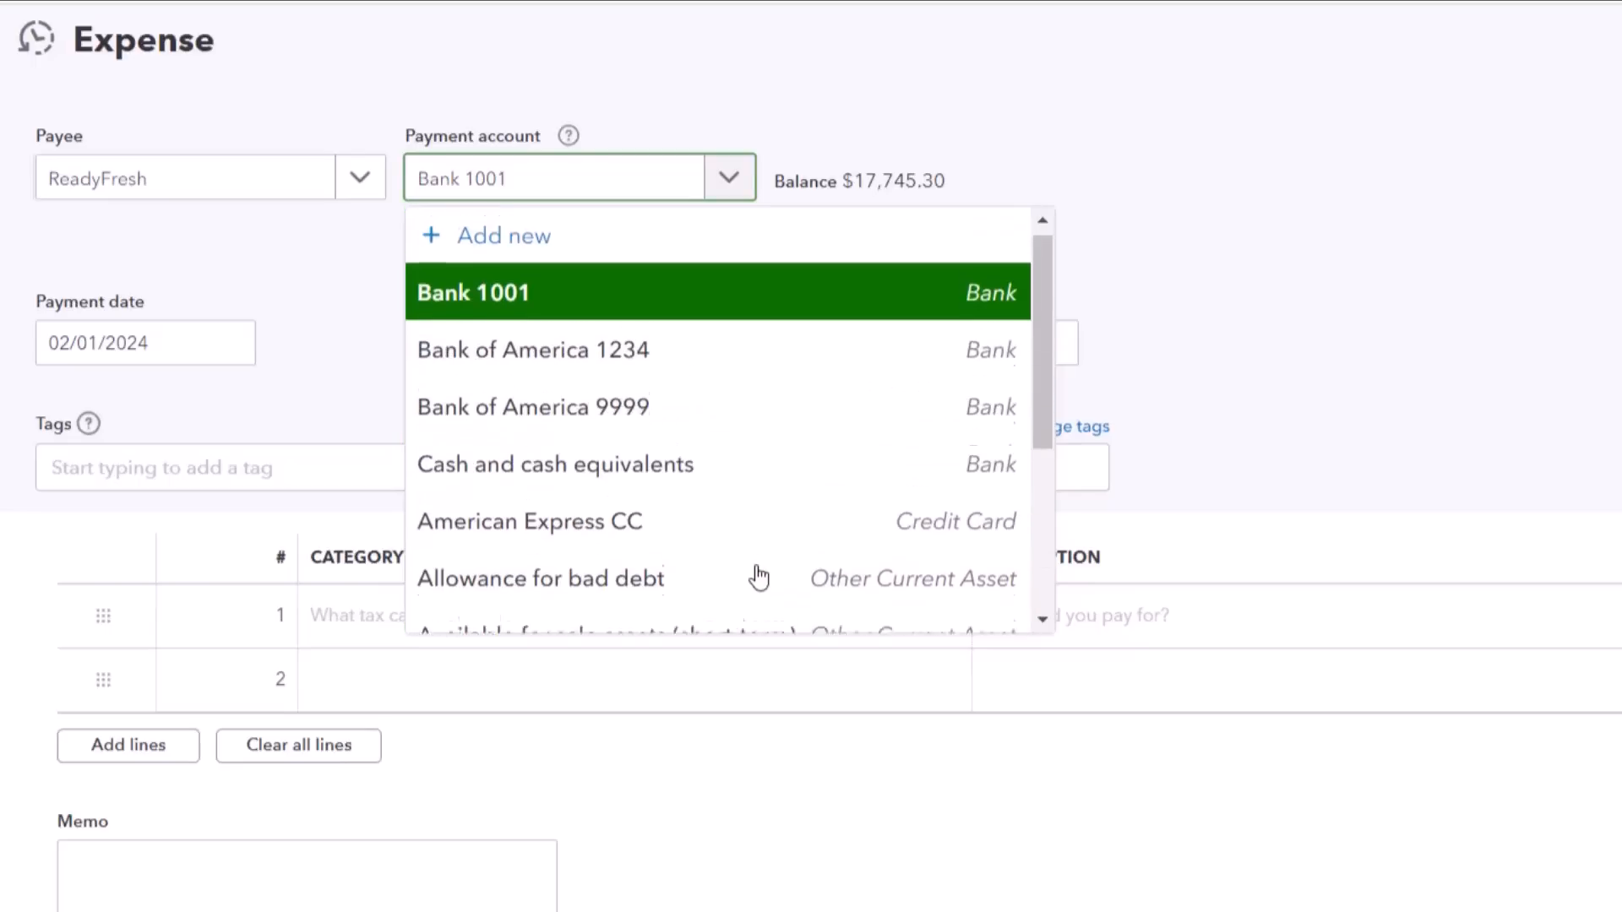
scroll(760, 459, "down", 2)
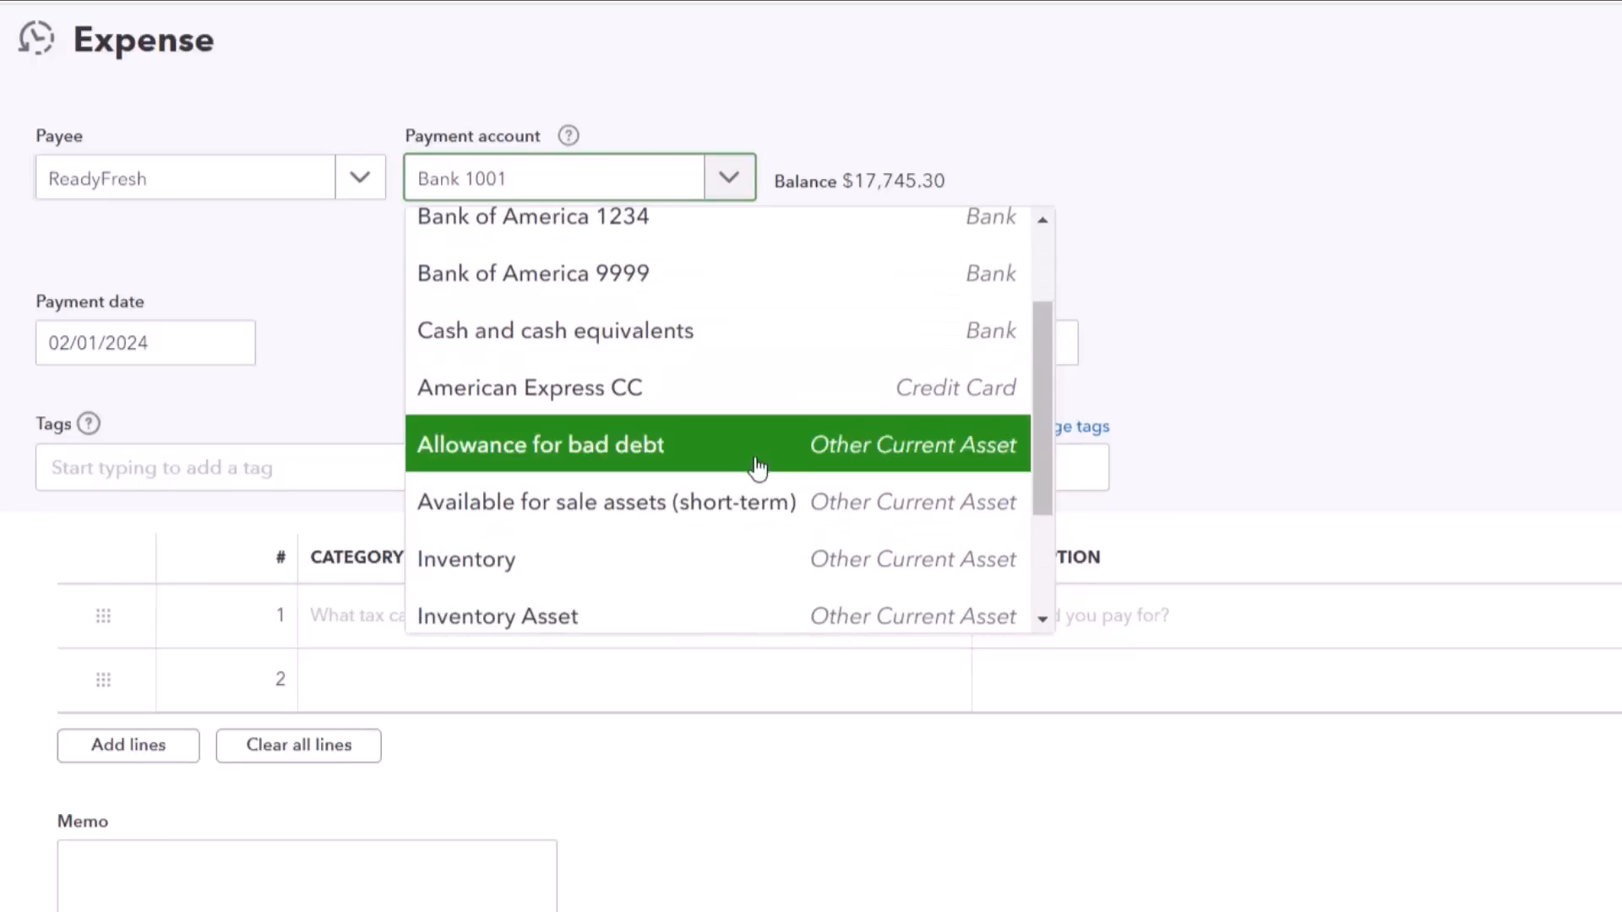
scroll(744, 507, "up", 3)
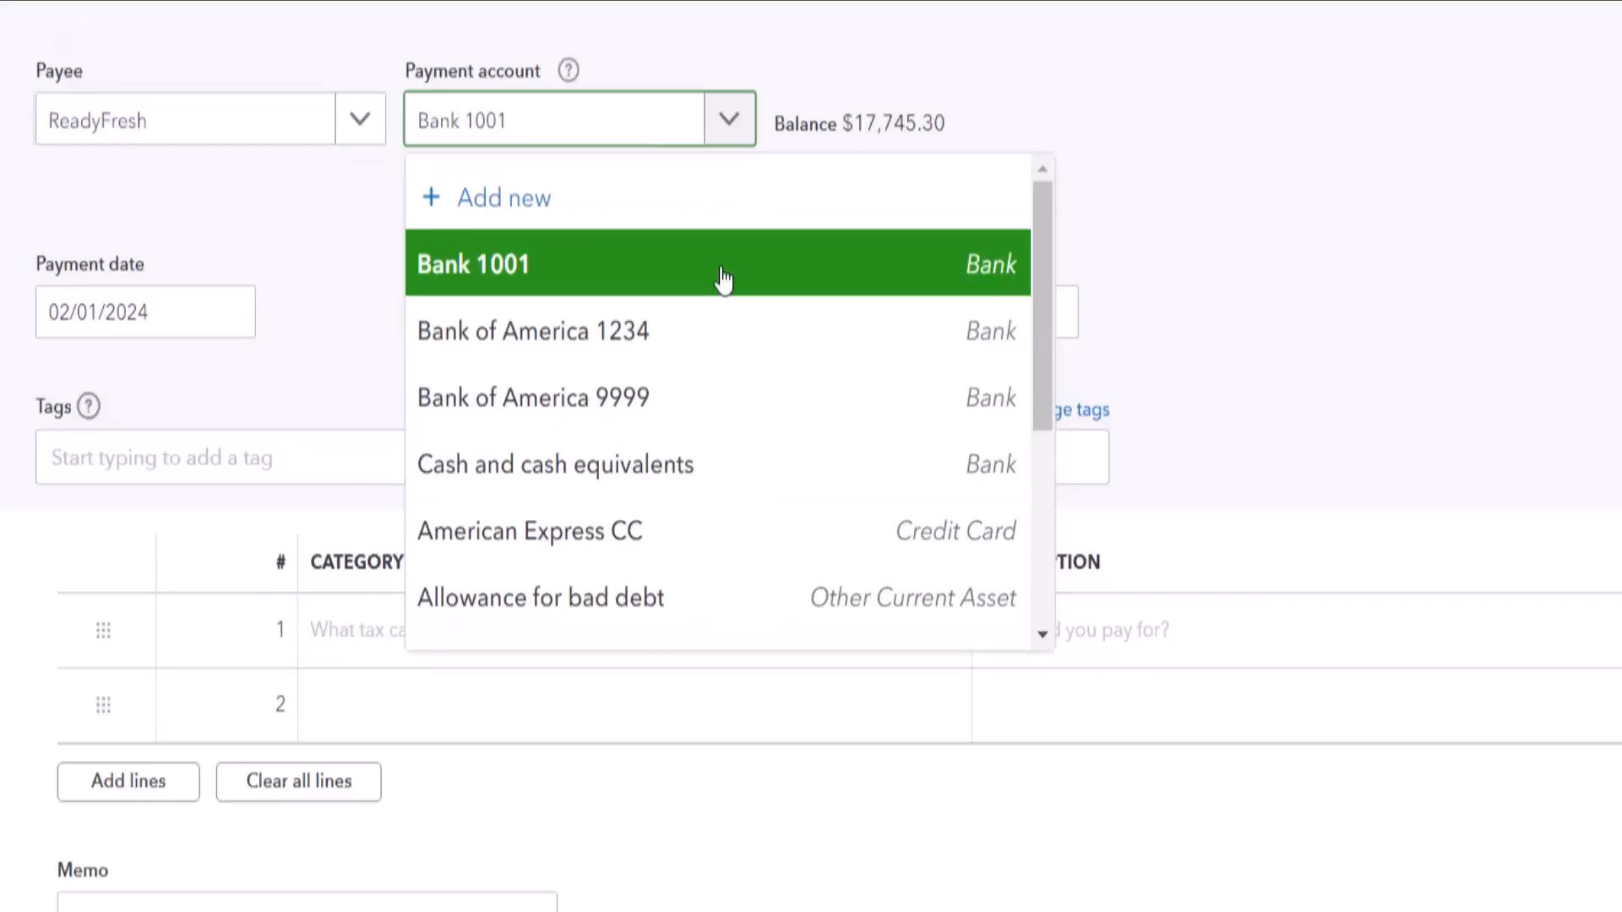
left_click(722, 279)
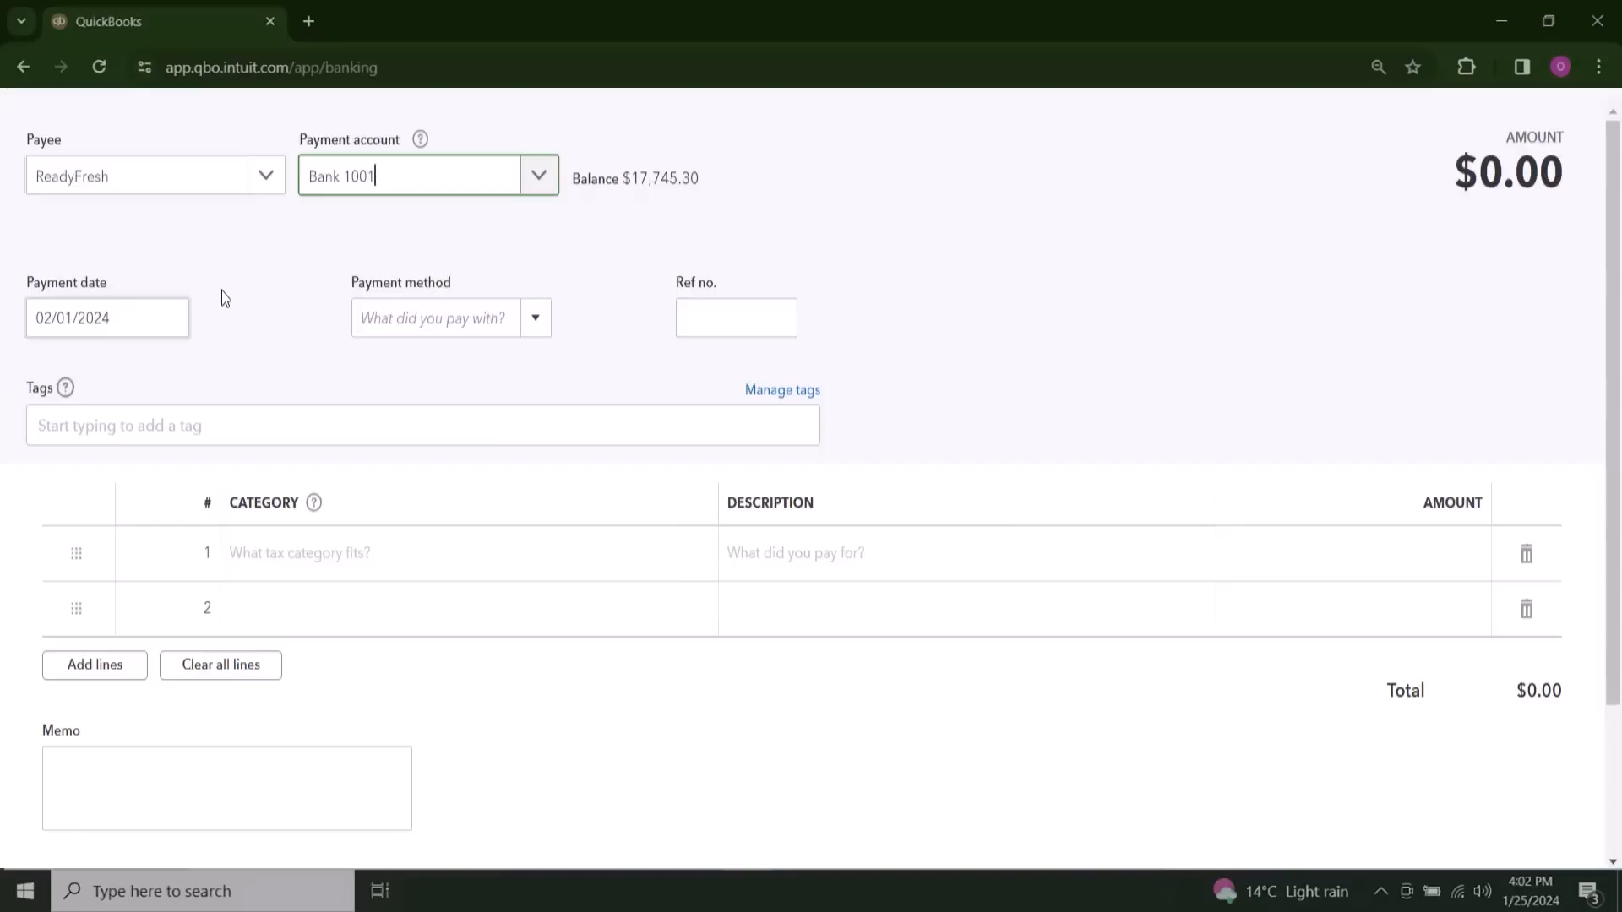
Step: Add a payment method named Debit Card, not marked as a credit card, and apply it to the expense
left_click(534, 320)
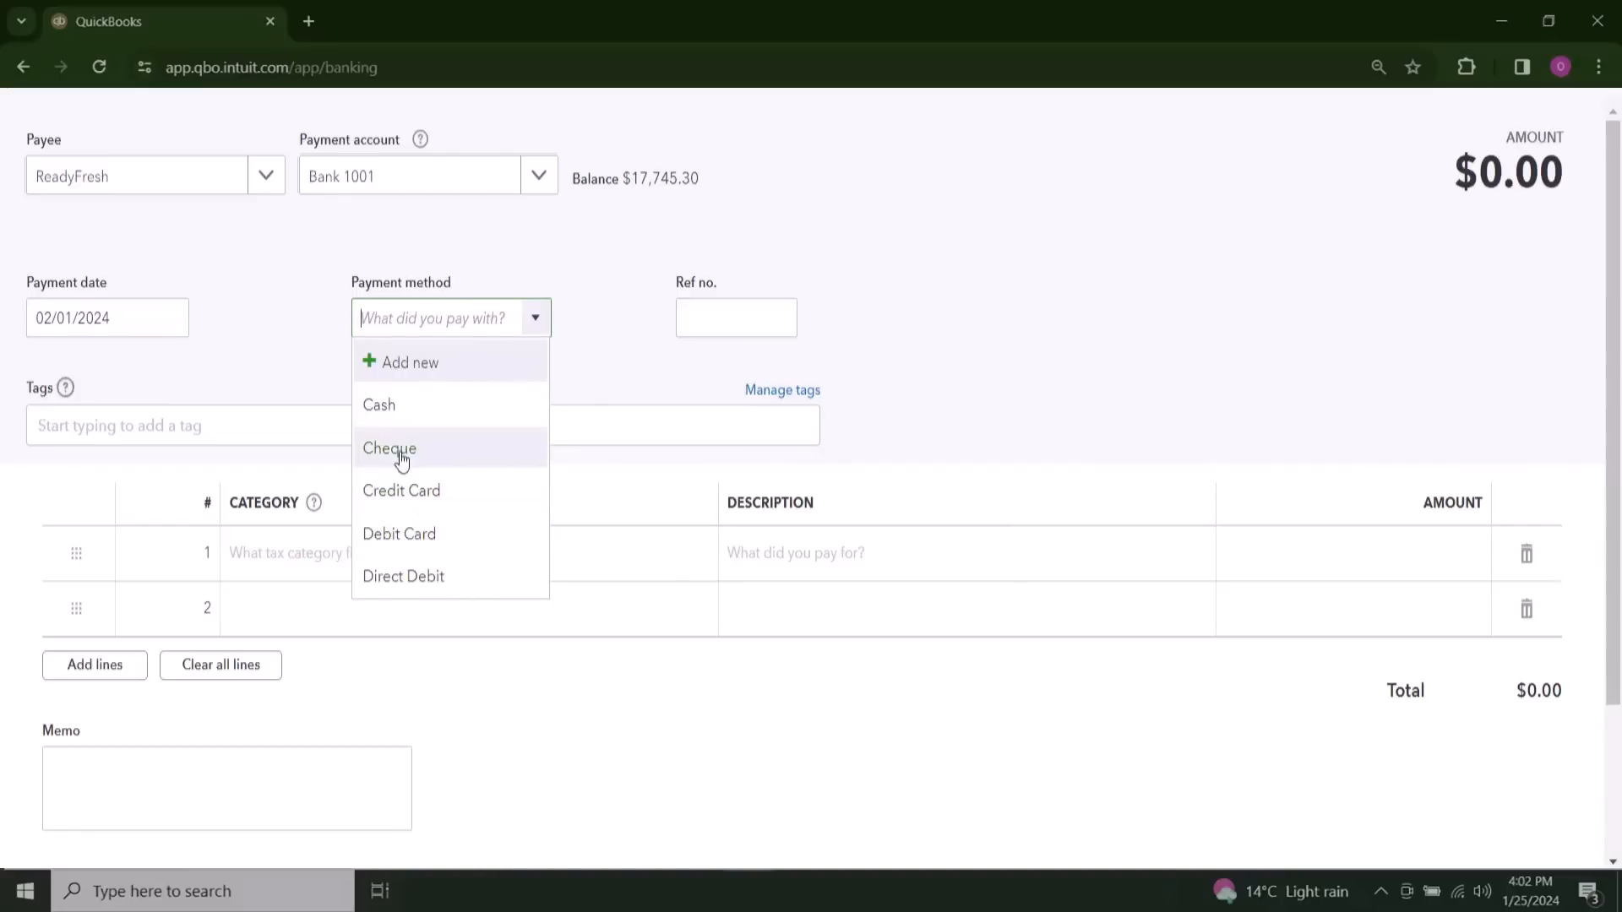
left_click(422, 370)
left_click(448, 454)
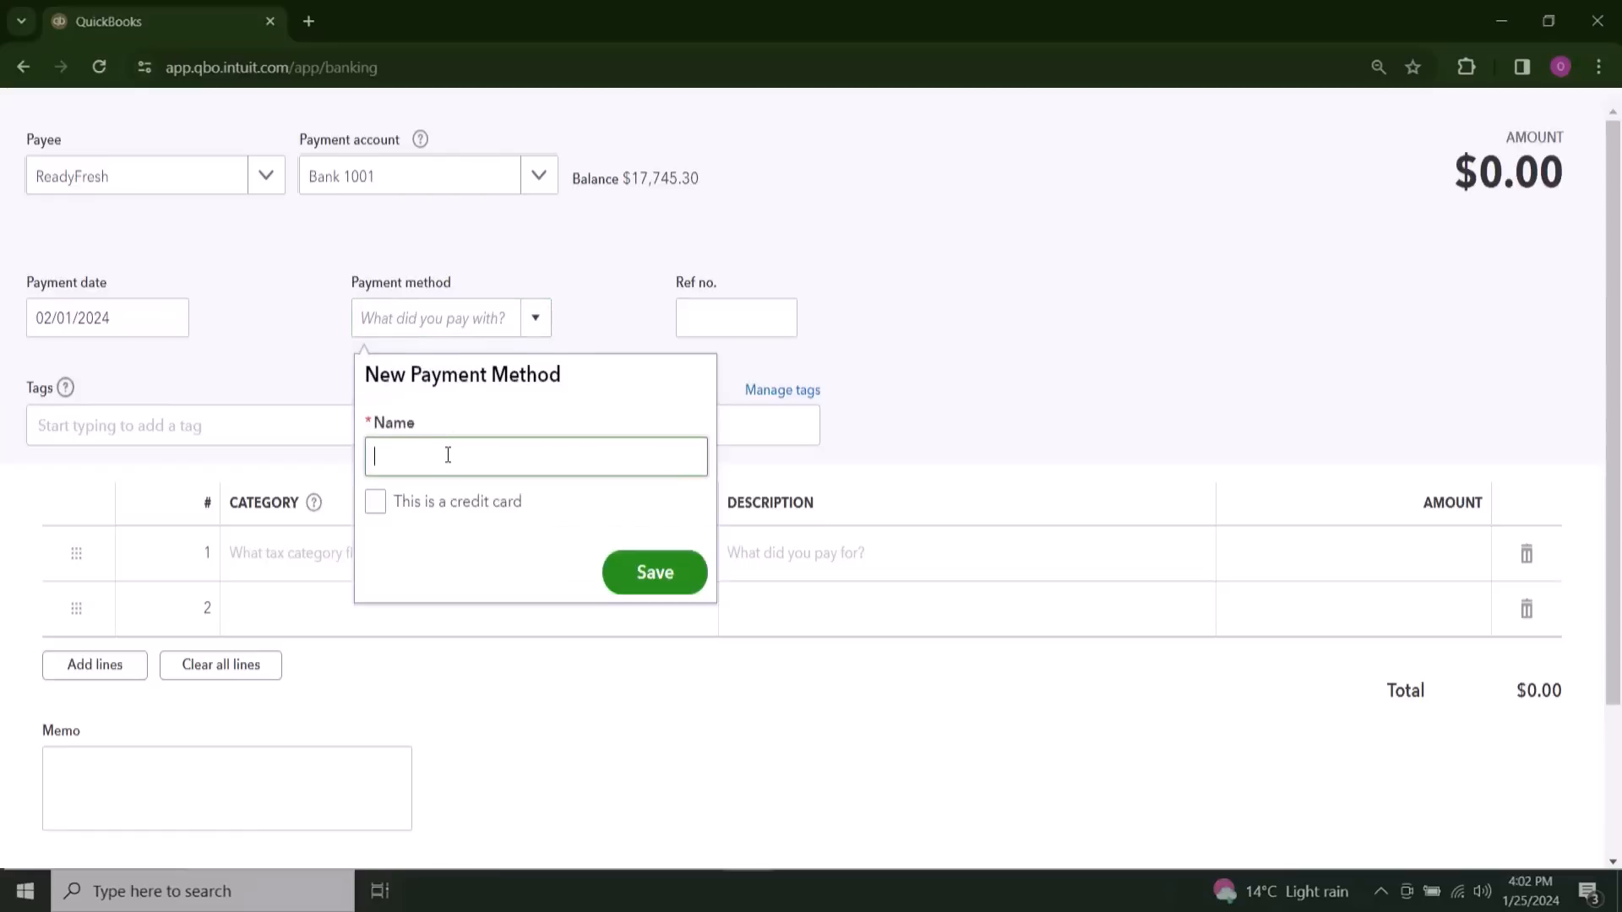
type("Debit Card")
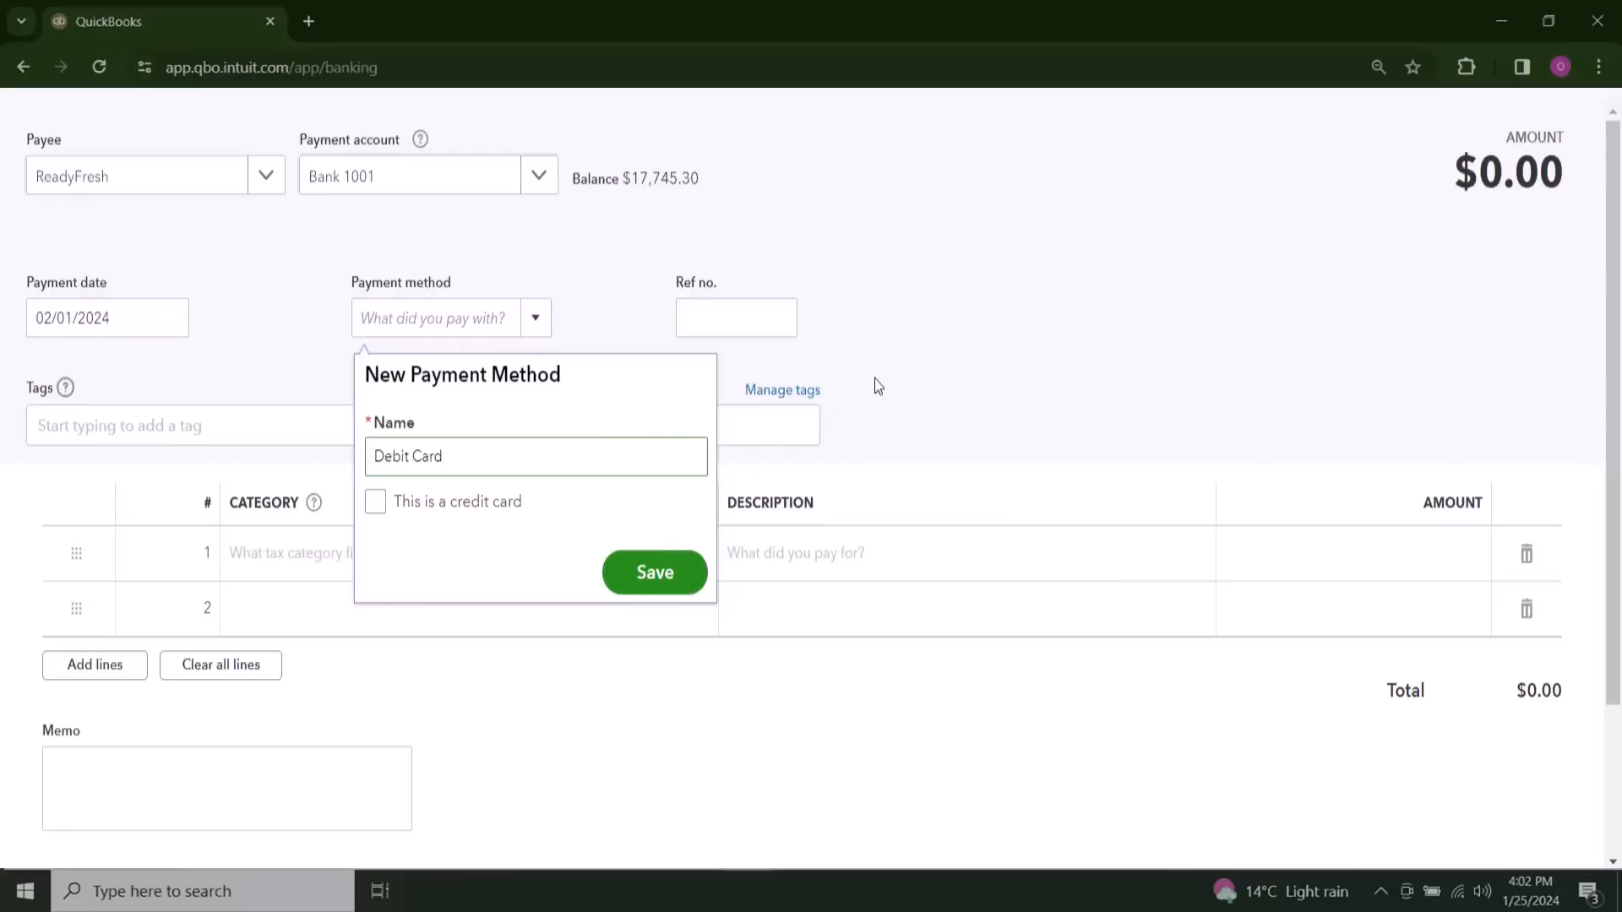
key("Return")
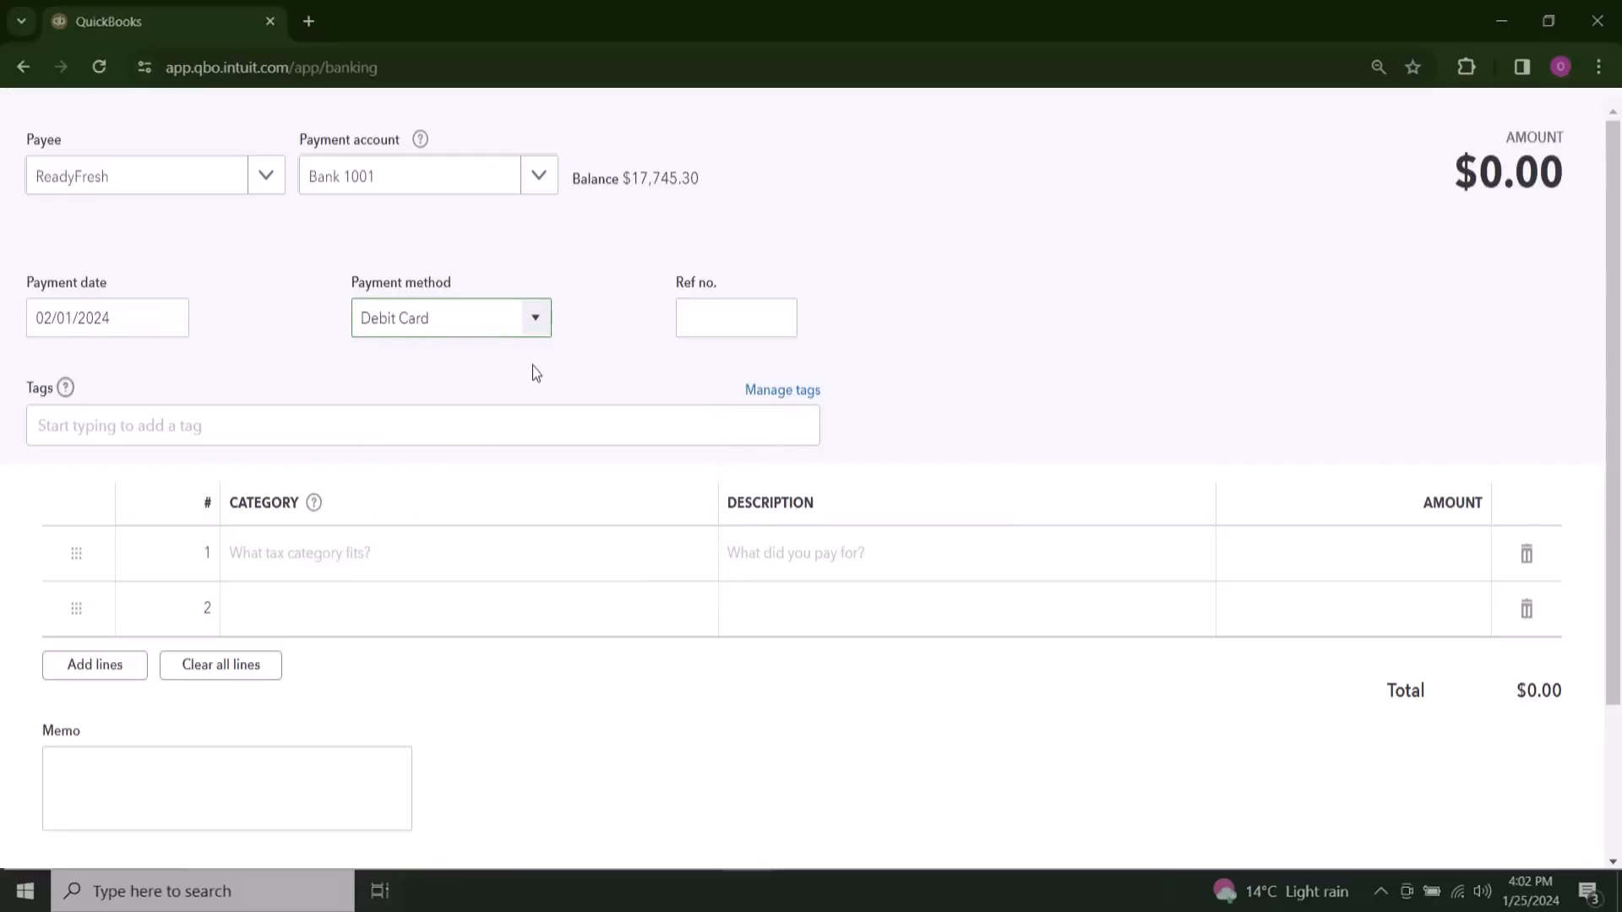
Step: Assign the first expense line to the Food Material category and enter its amount, leaving the reference number blank
left_click(715, 317)
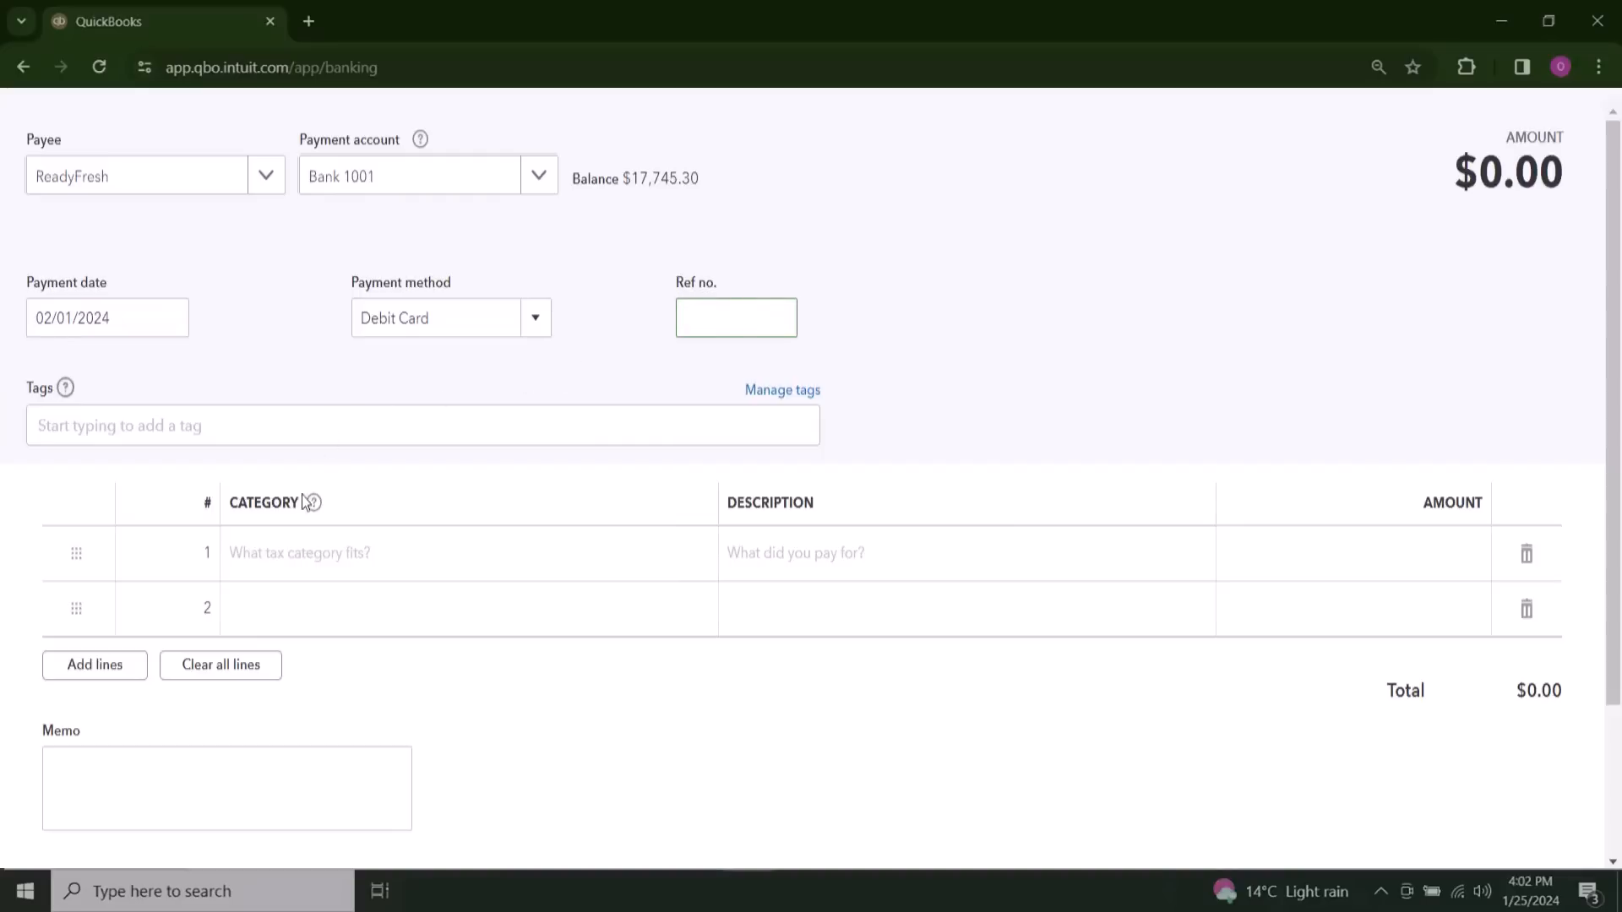
left_click(283, 555)
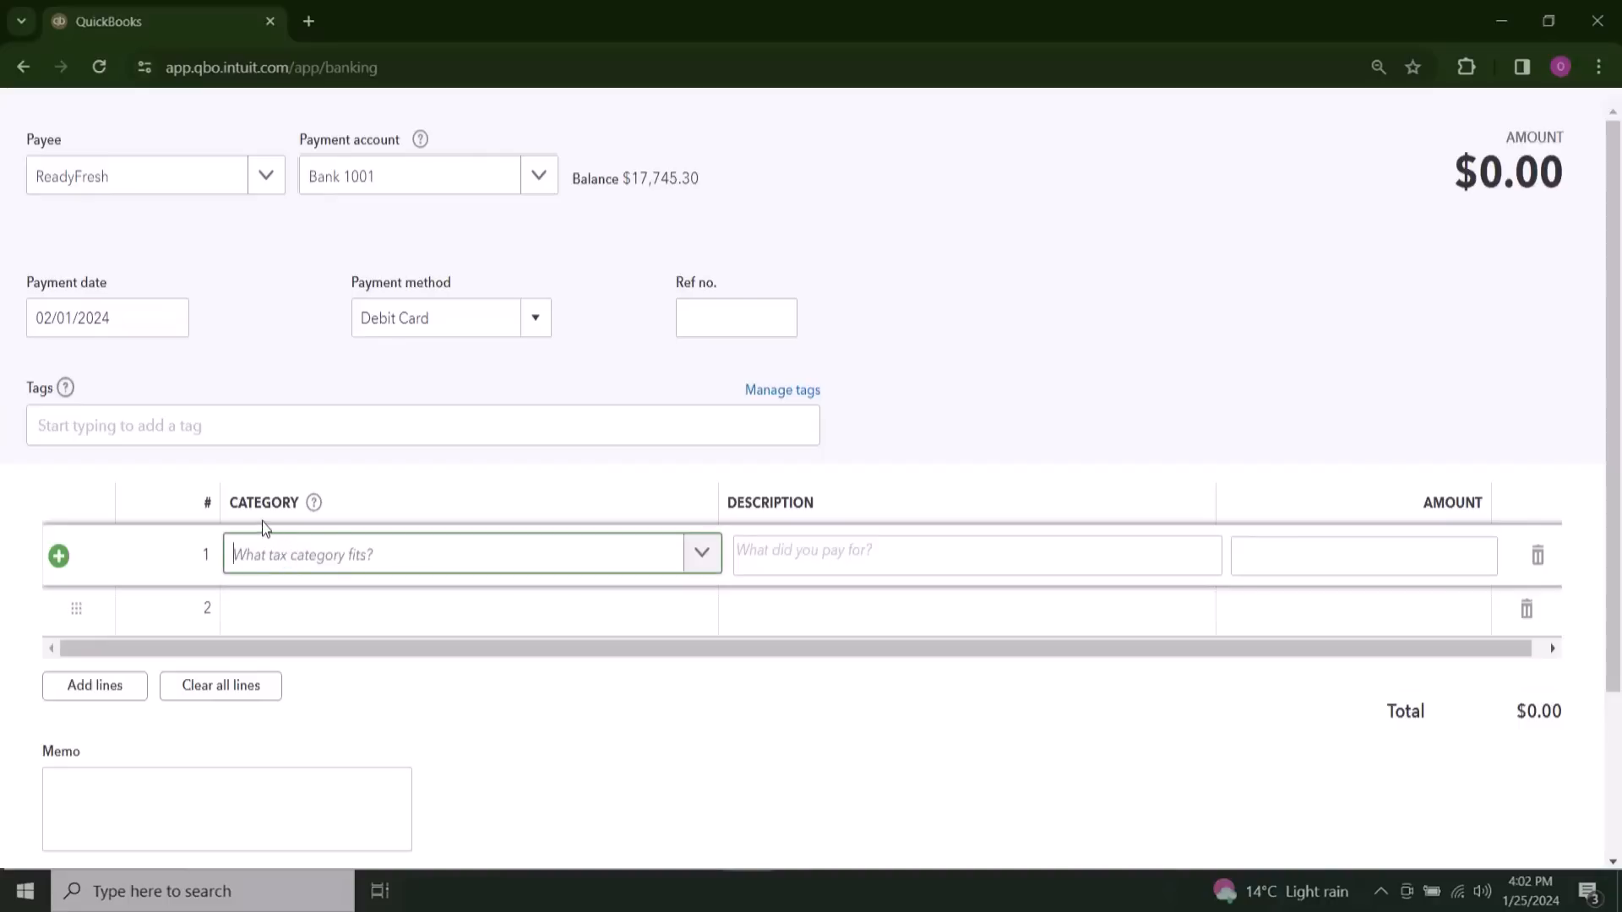
left_click(709, 557)
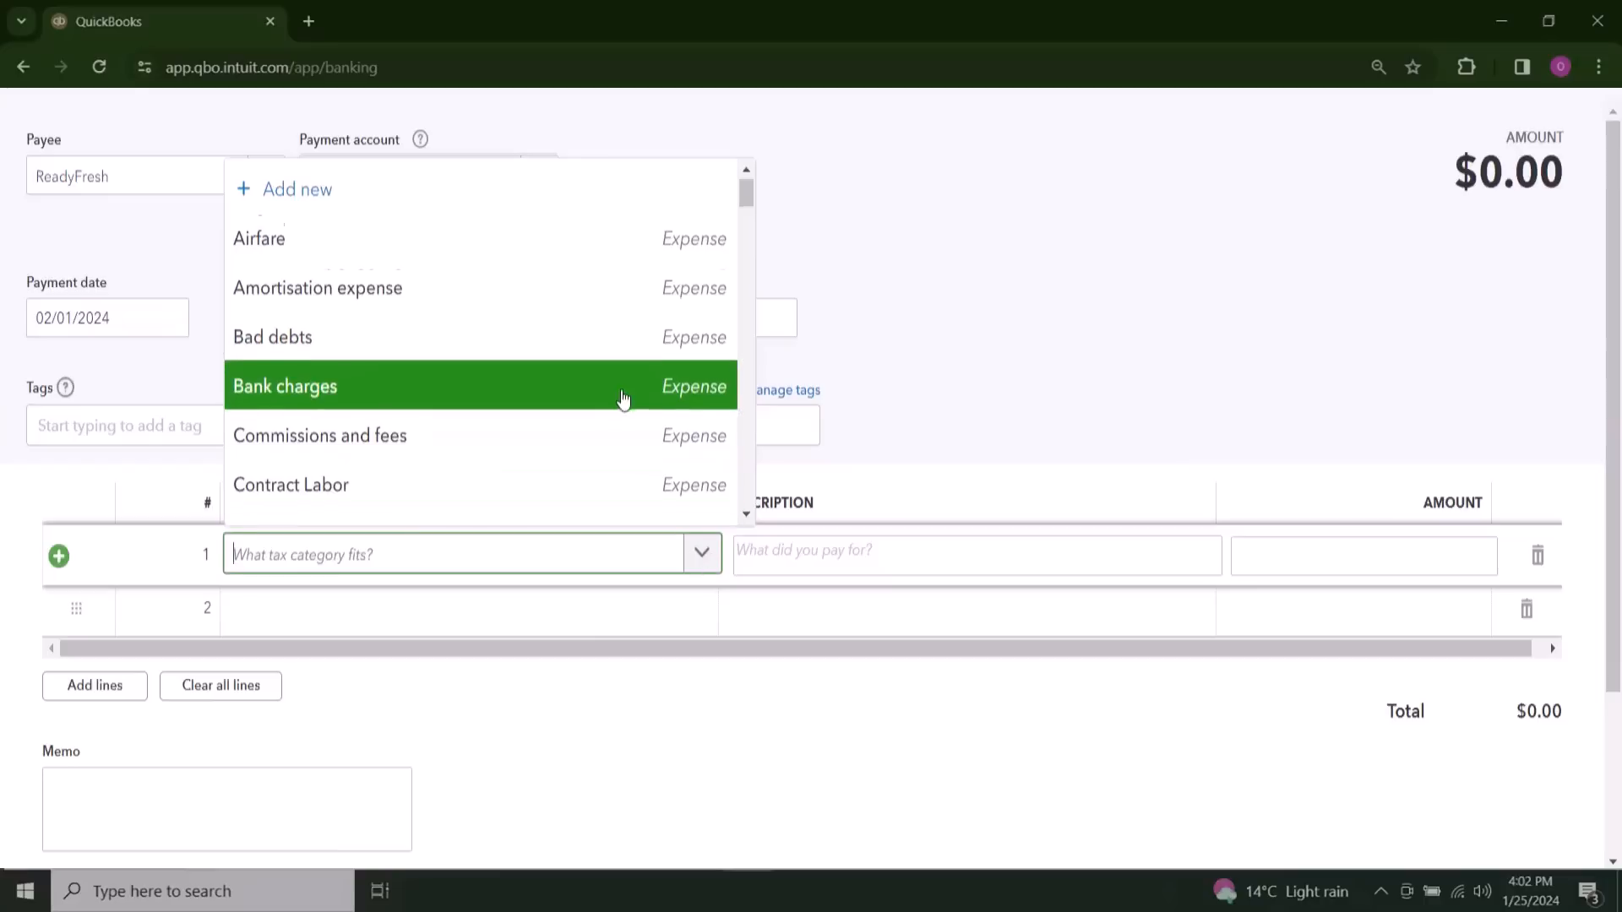
scroll(622, 398, "down", 3)
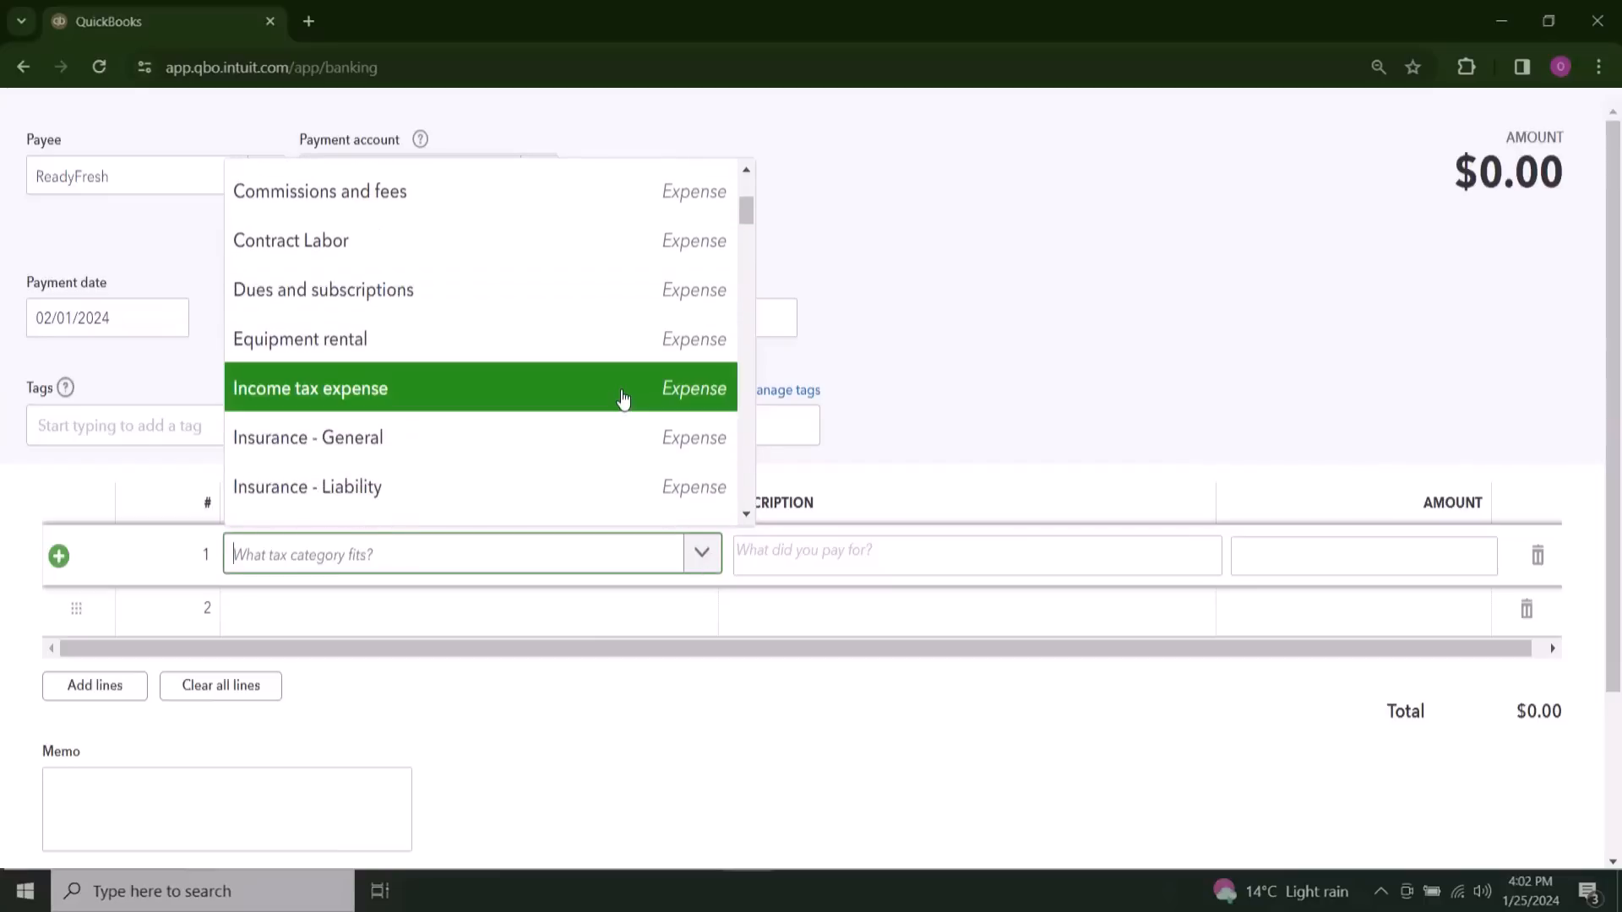
type("f")
type("oo")
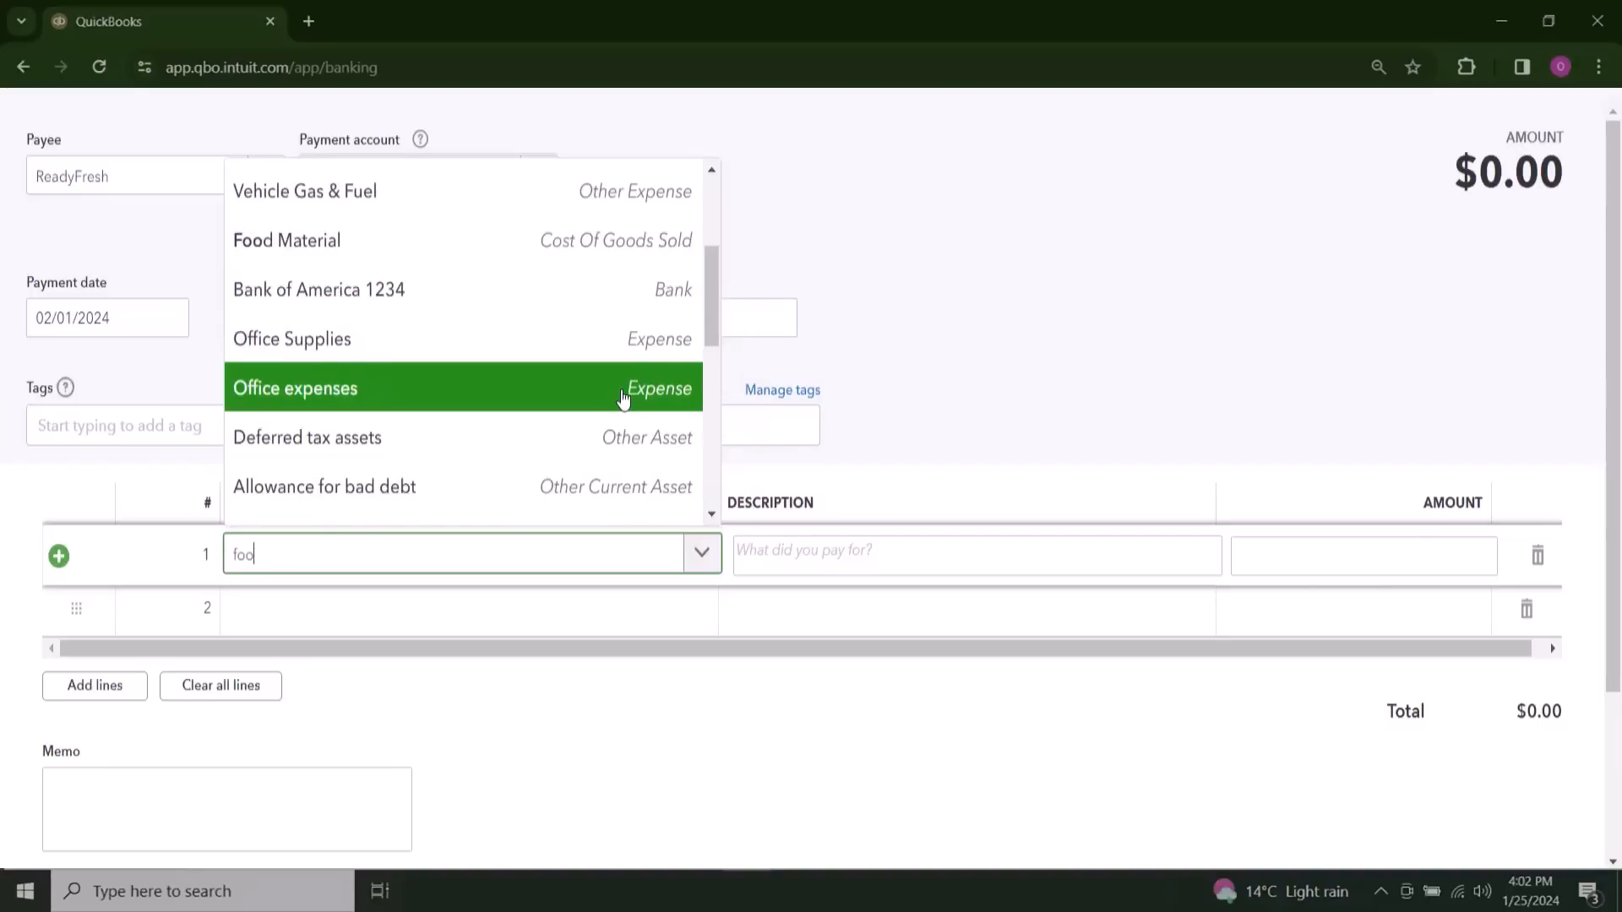
type("d")
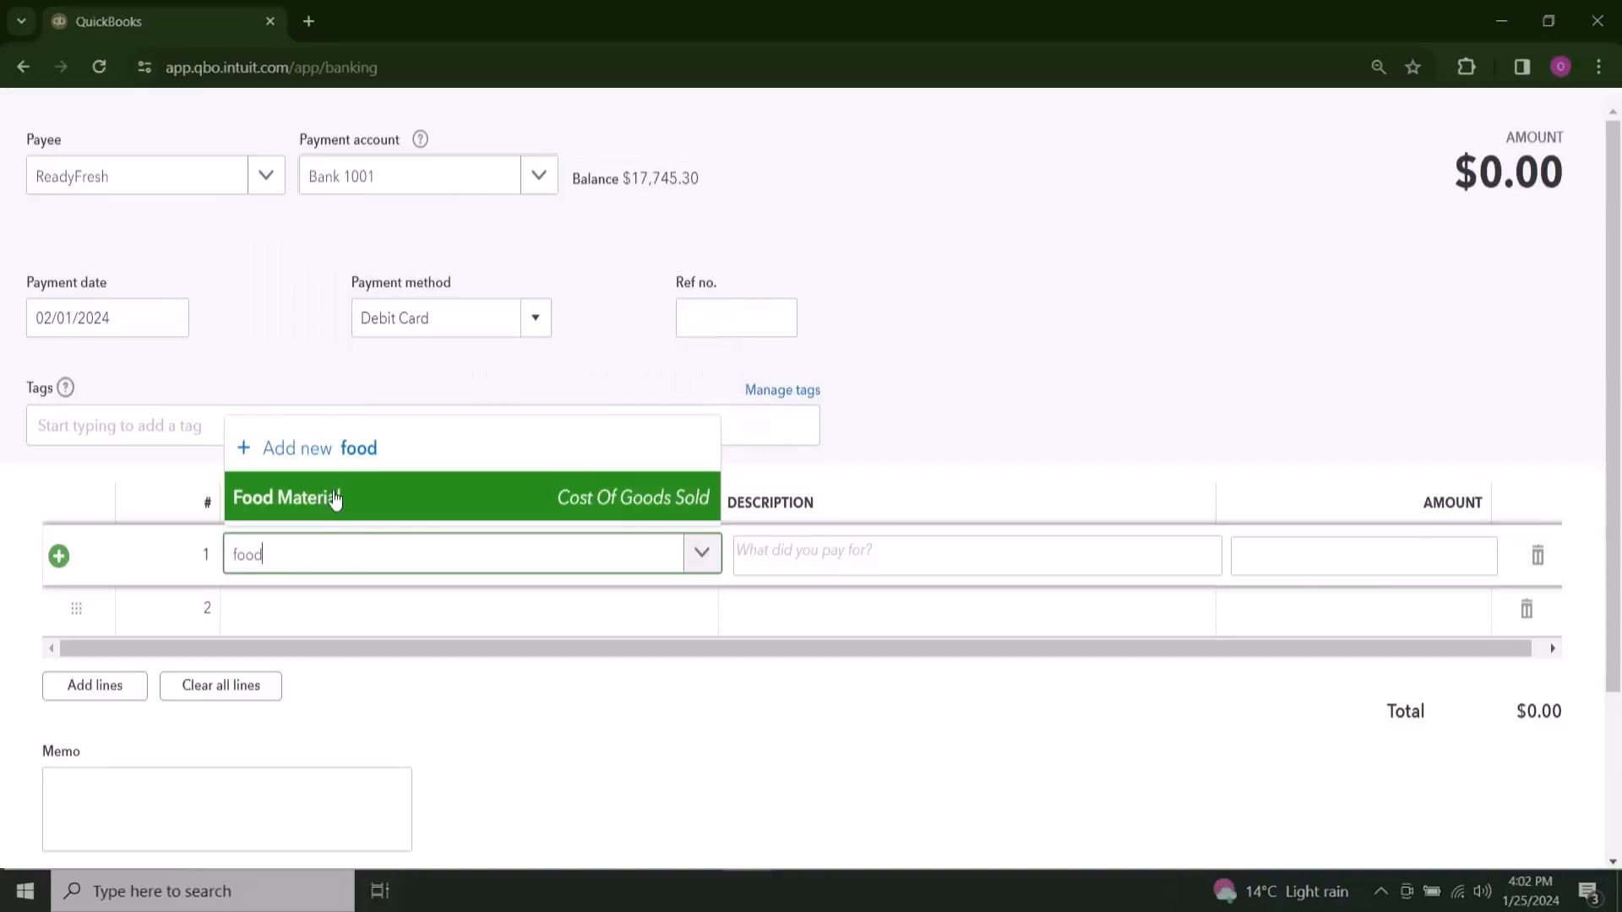
left_click(482, 514)
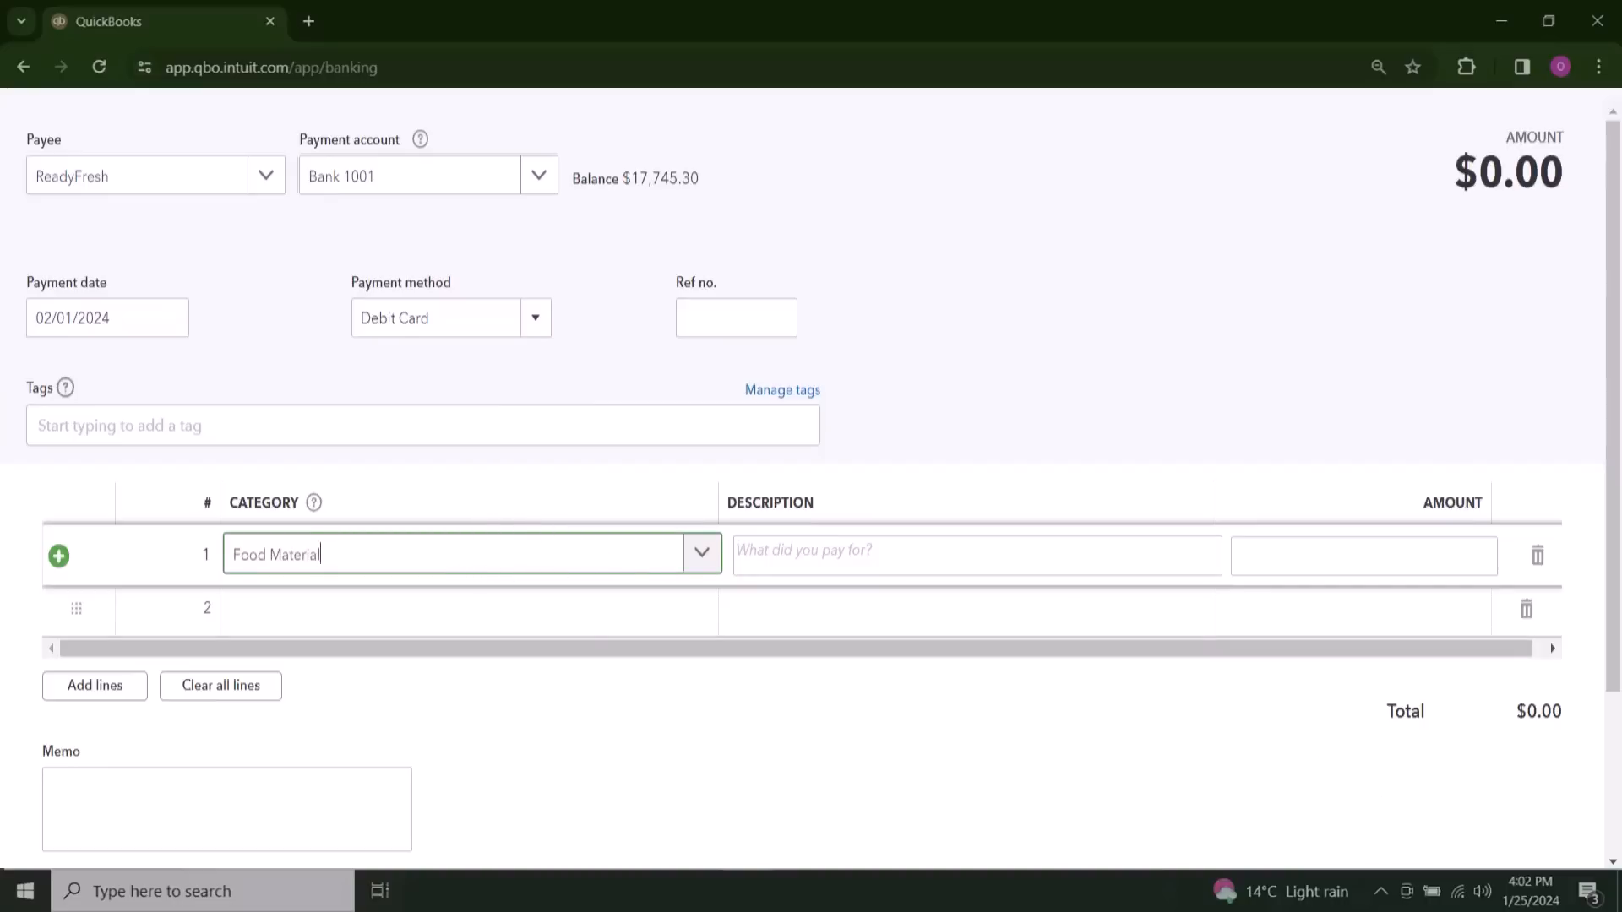
left_click(1413, 559)
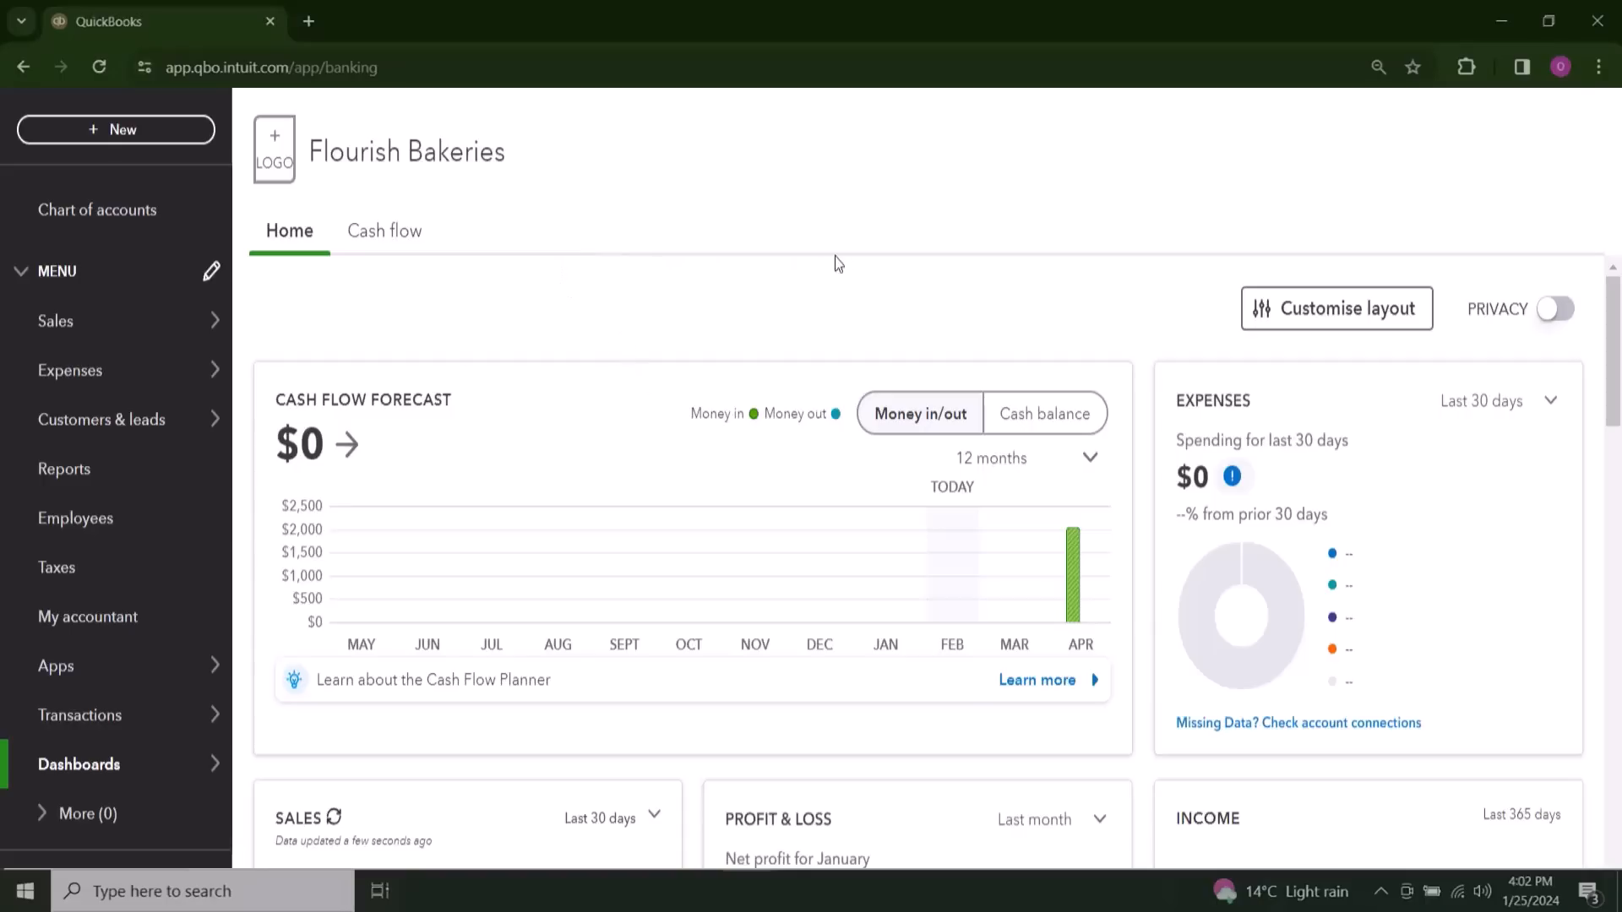
left_click(149, 134)
left_click(282, 282)
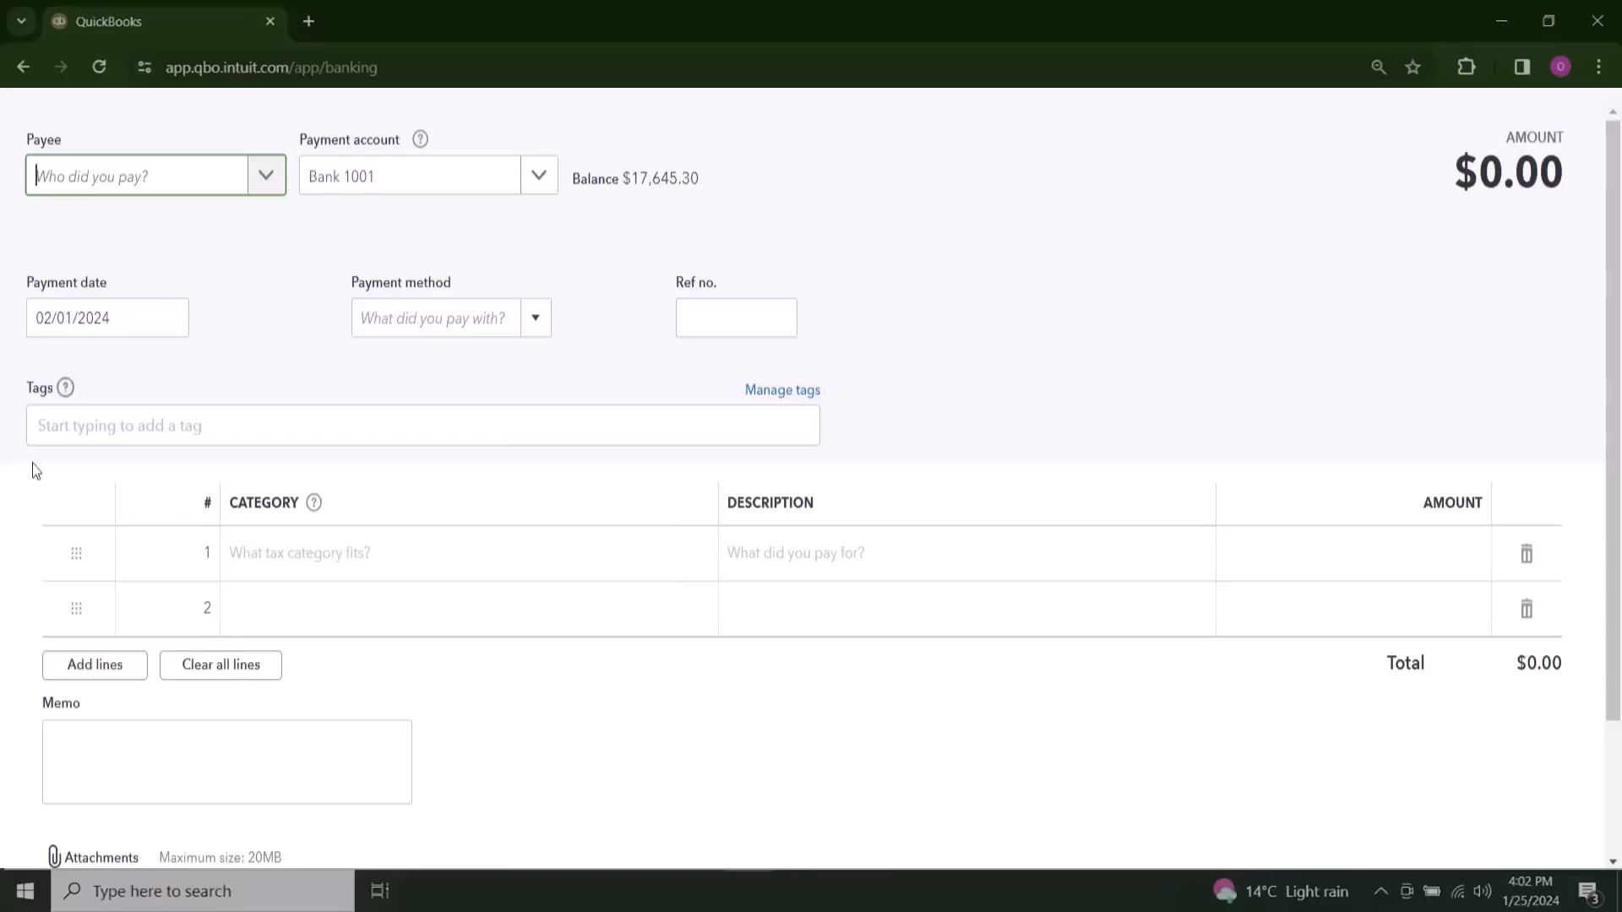
scroll(552, 545, "down", 1)
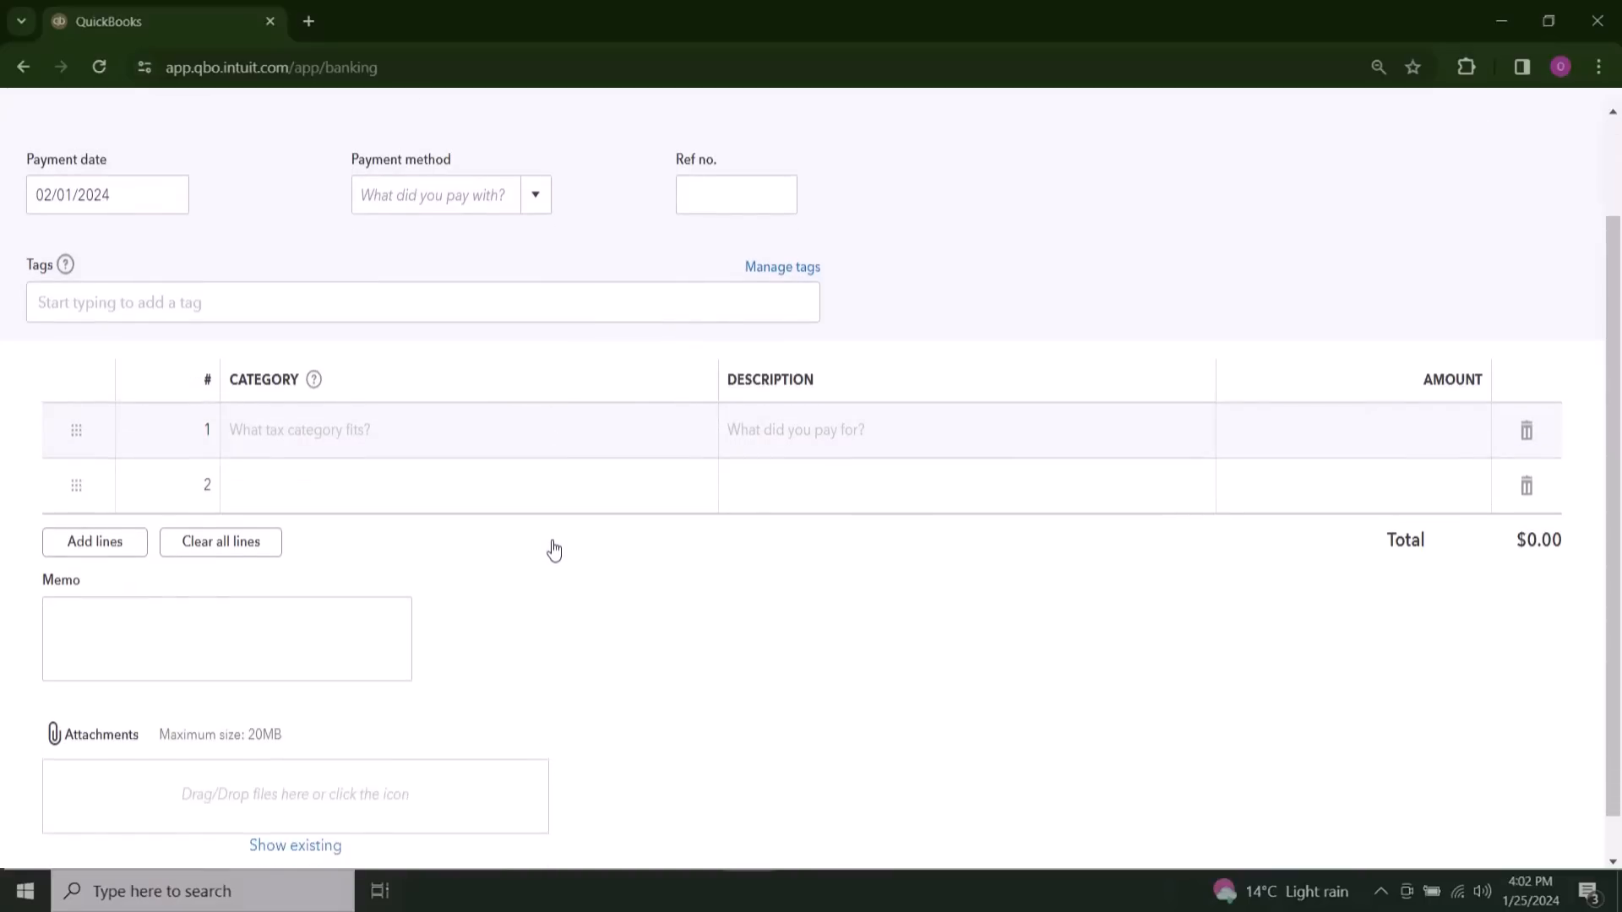
scroll(553, 551, "up", 1)
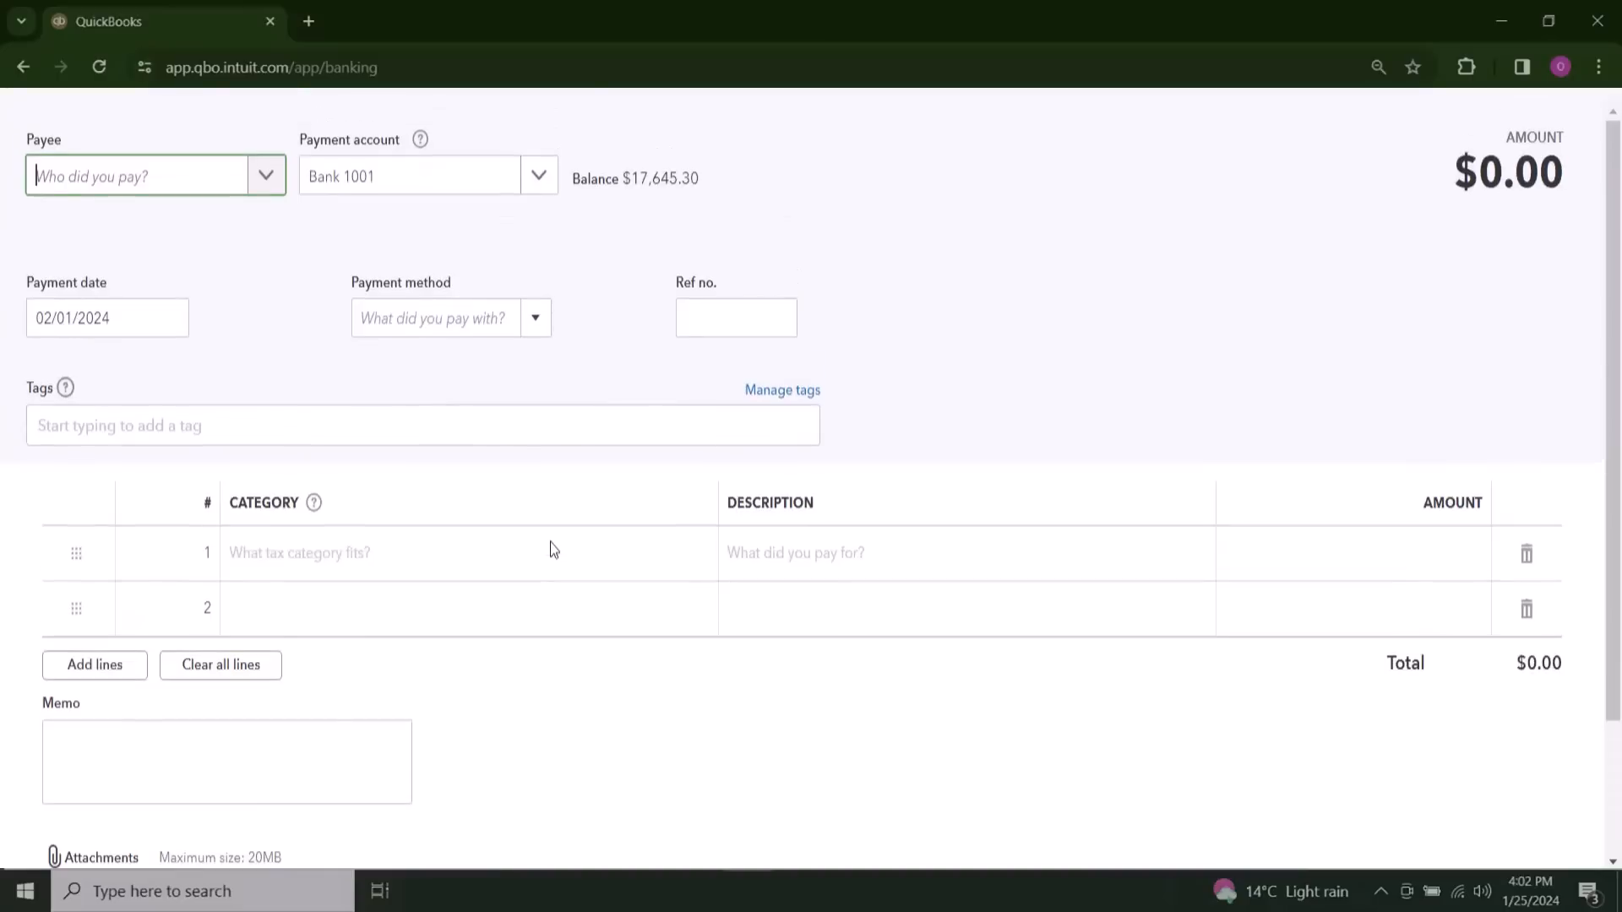
left_click(406, 575)
left_click(689, 560)
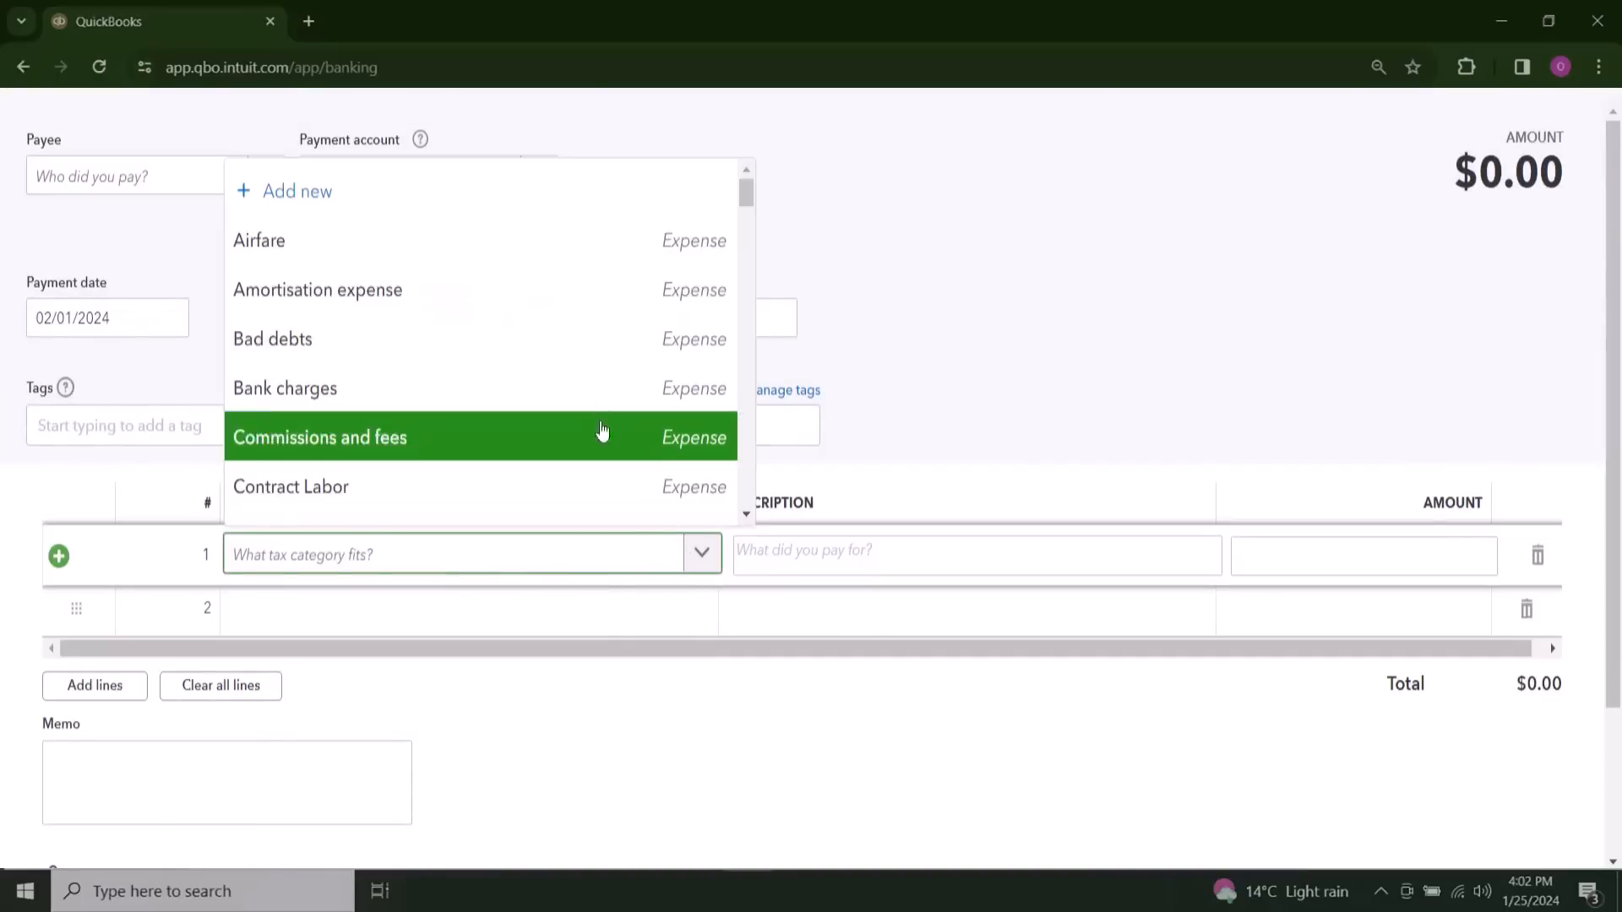
scroll(596, 391, "down", 3)
scroll(595, 390, "up", 3)
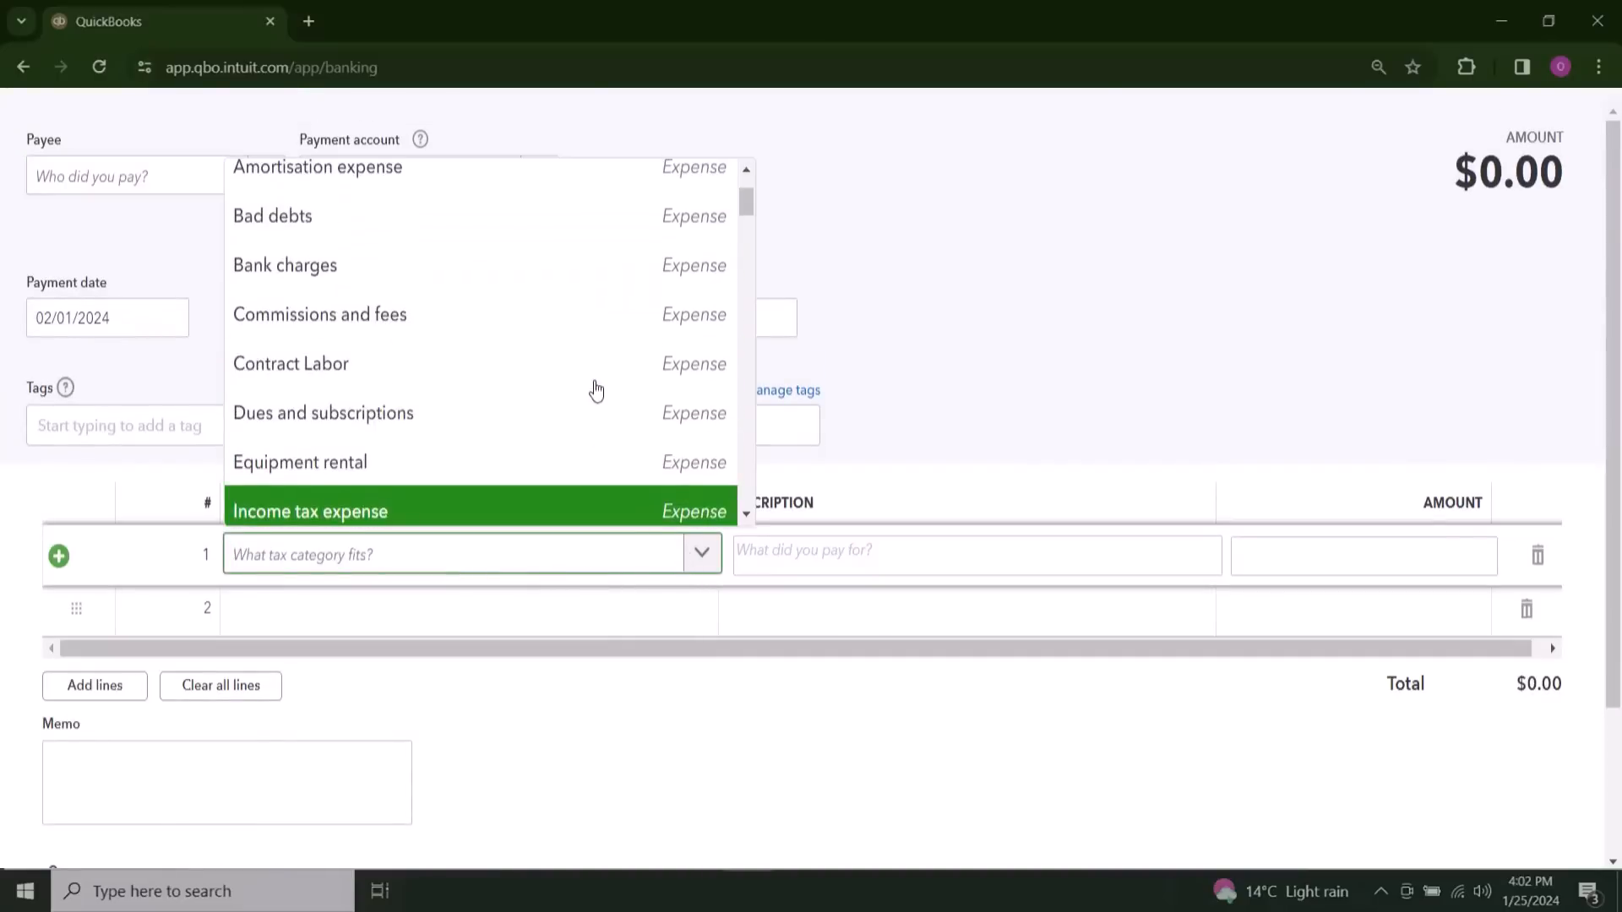
scroll(596, 390, "down", 2)
type("cost")
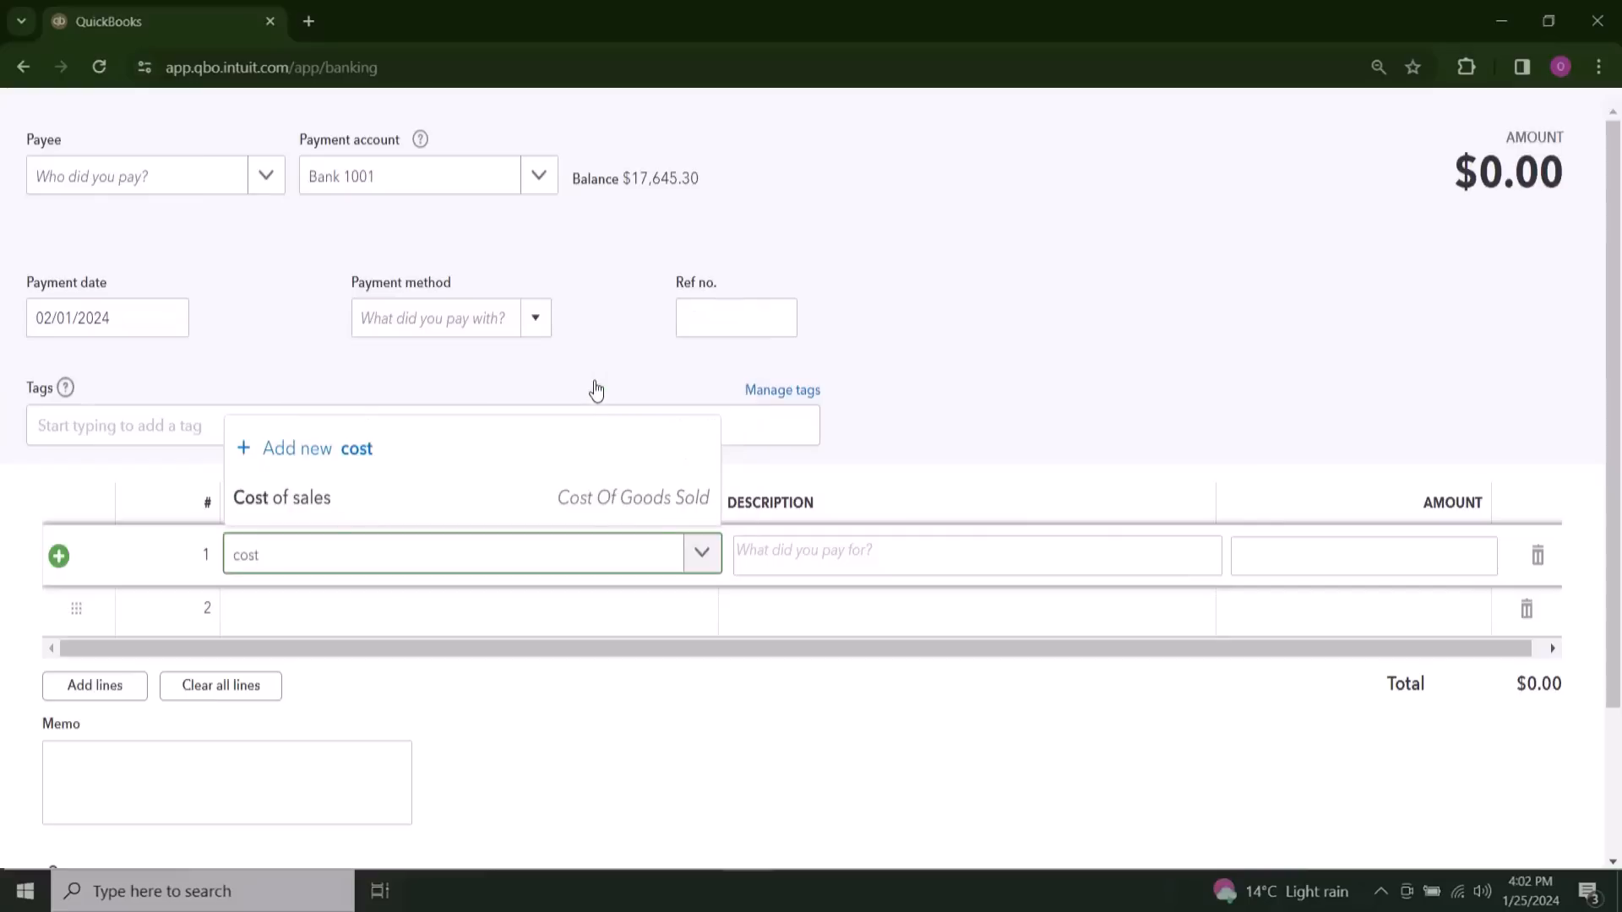
key("BackSpace")
key("BackSpace")
key("BackSpace")
key("BackSpace")
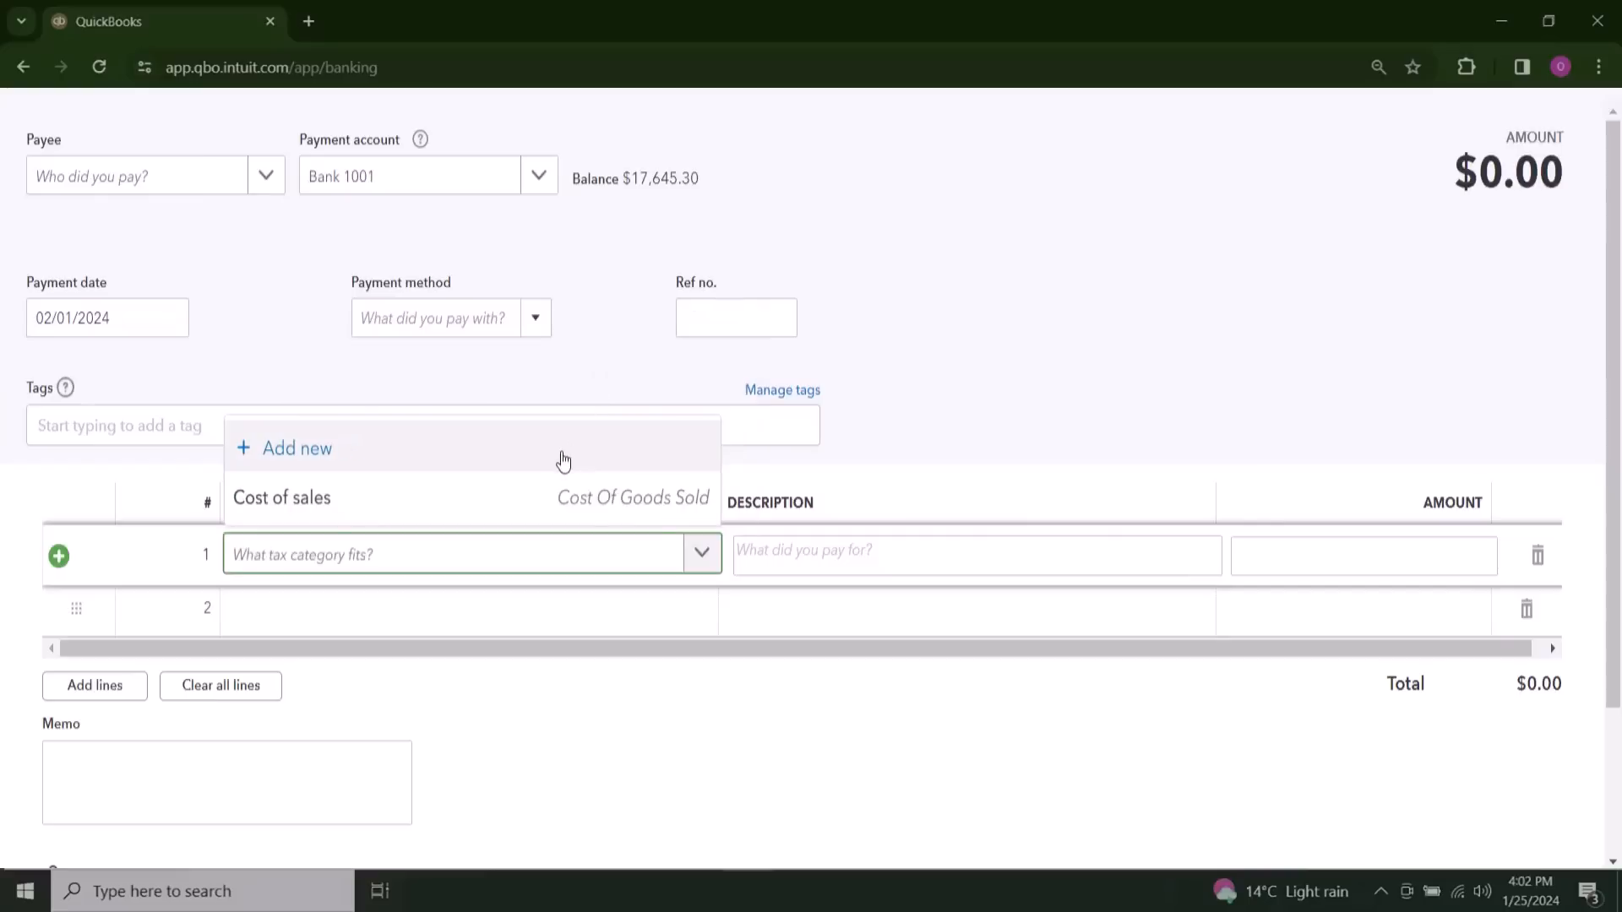
type("food")
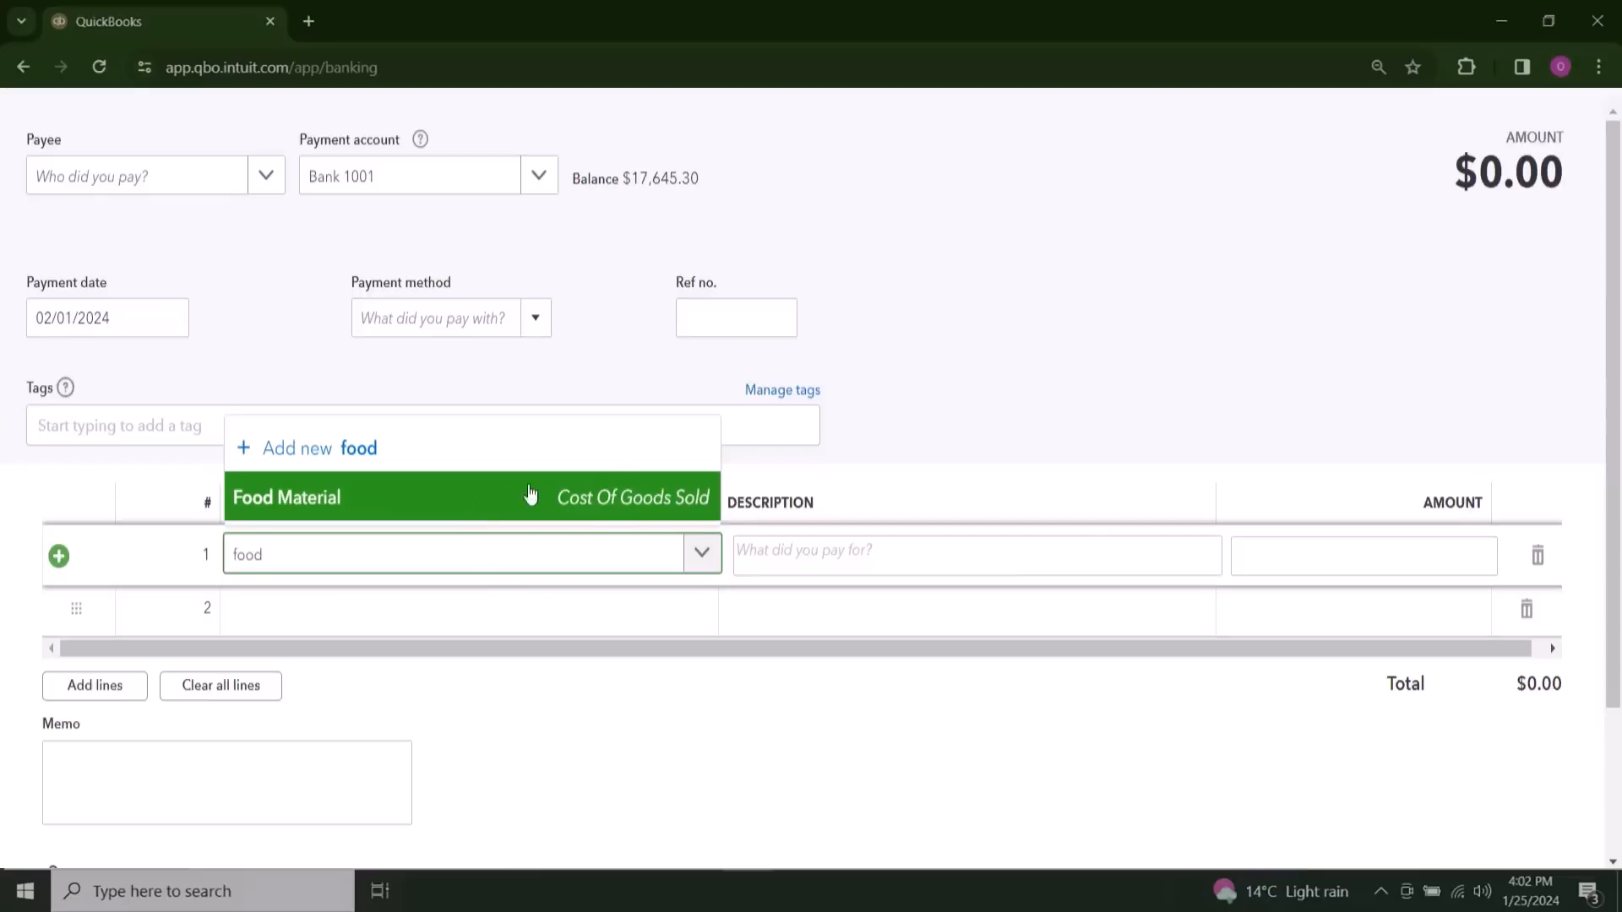
left_click(898, 349)
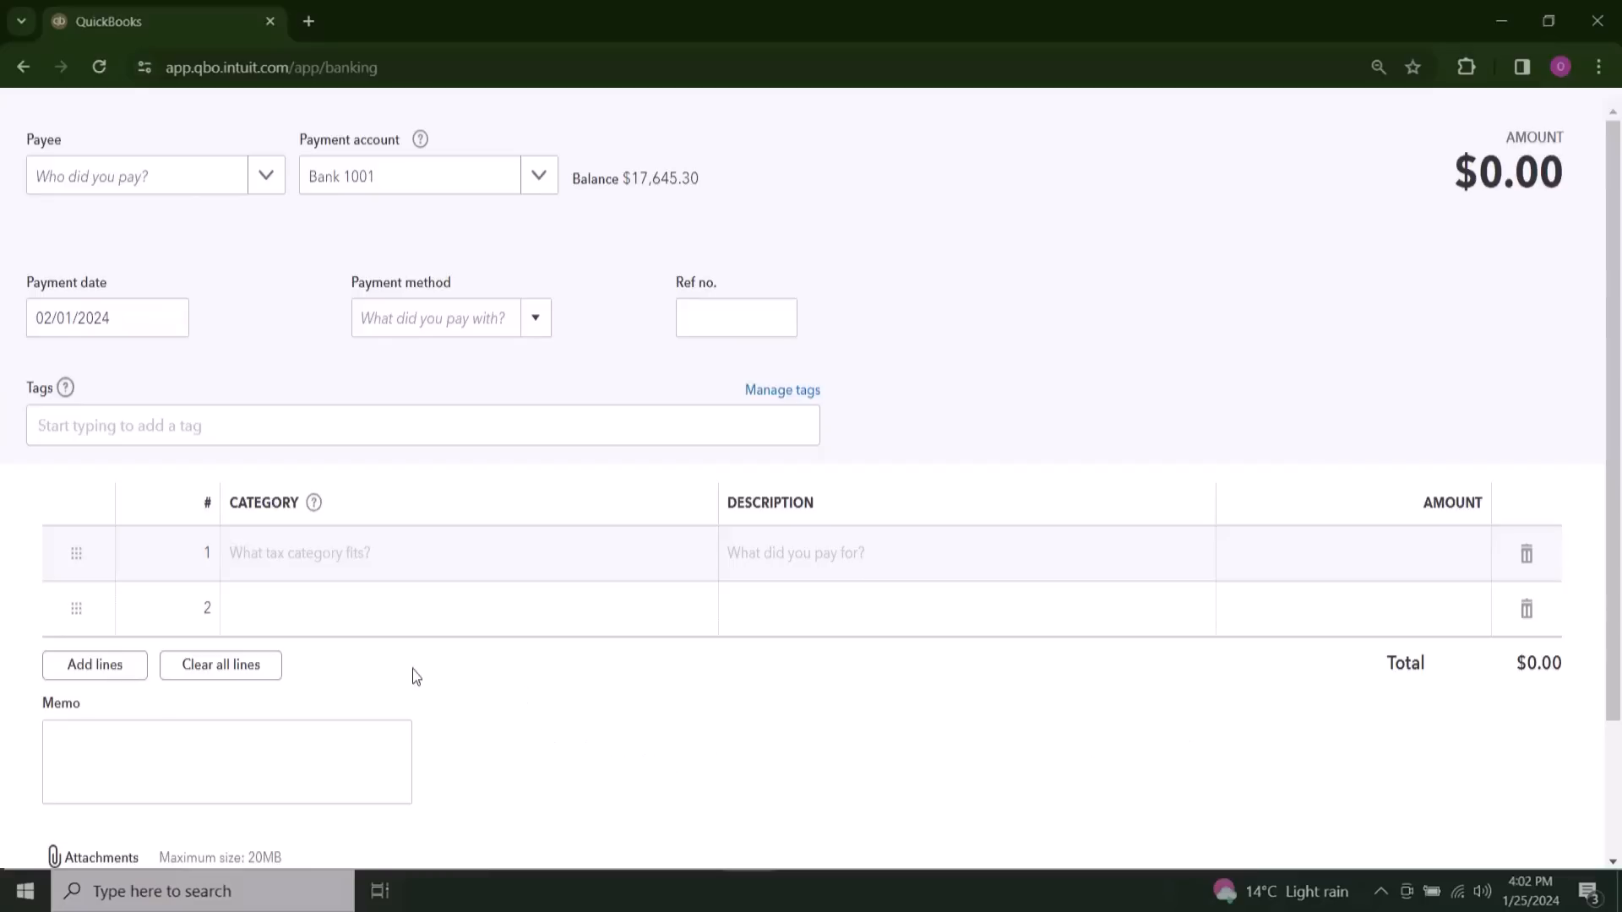
scroll(756, 608, "down", 2)
scroll(801, 606, "up", 2)
left_click(1580, 67)
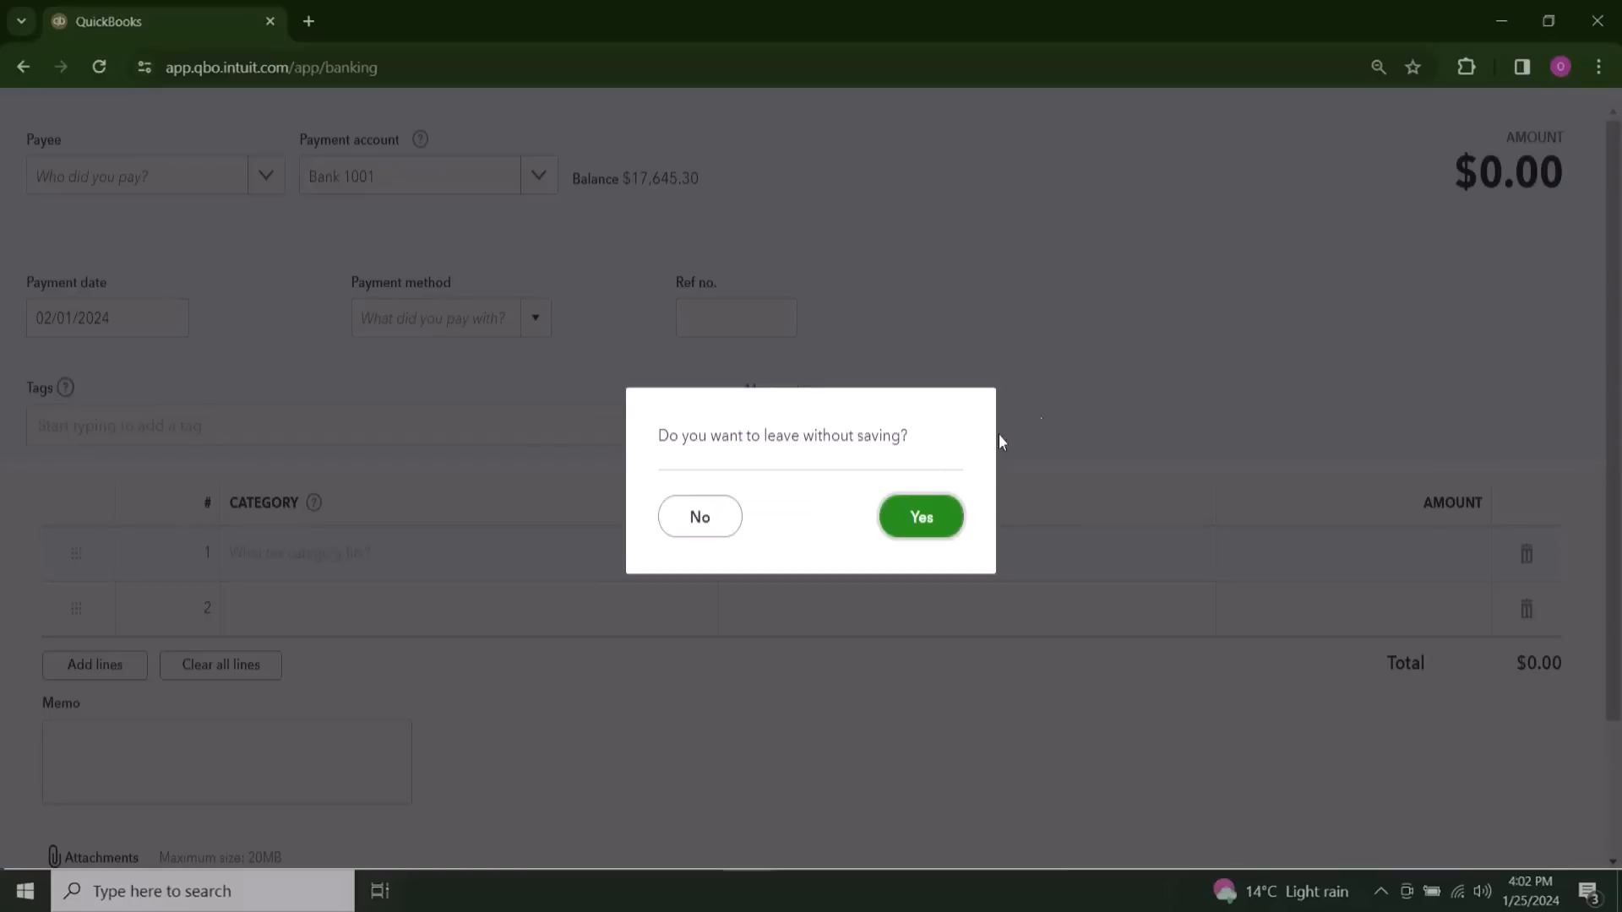
left_click(918, 517)
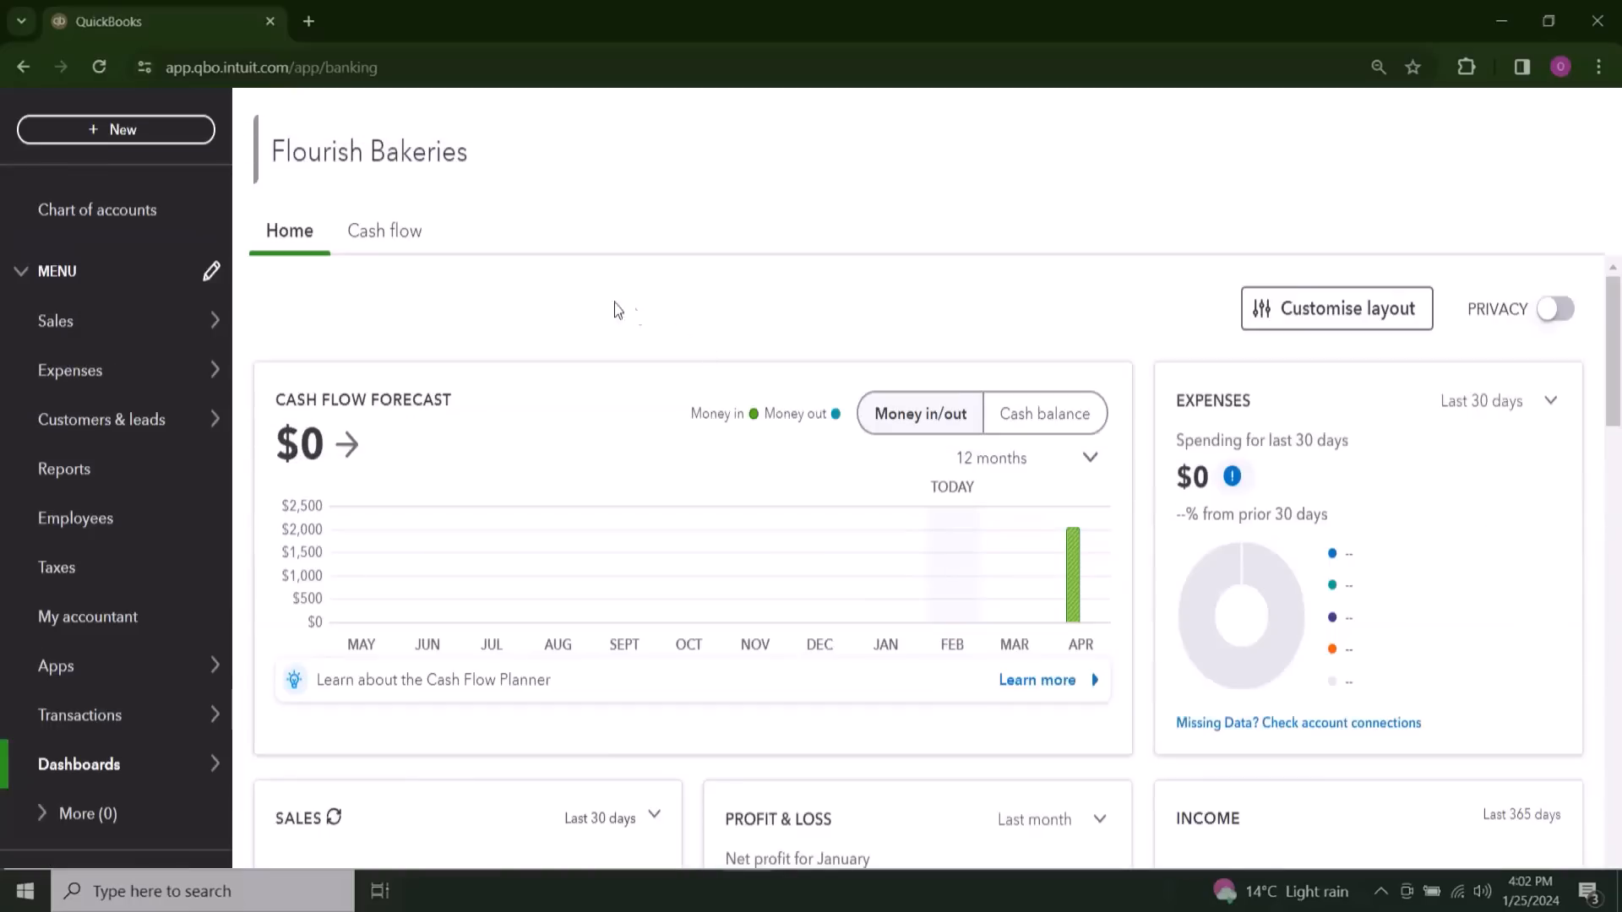
Step: Start a new expense and set its payment account to American Express CC
left_click(156, 132)
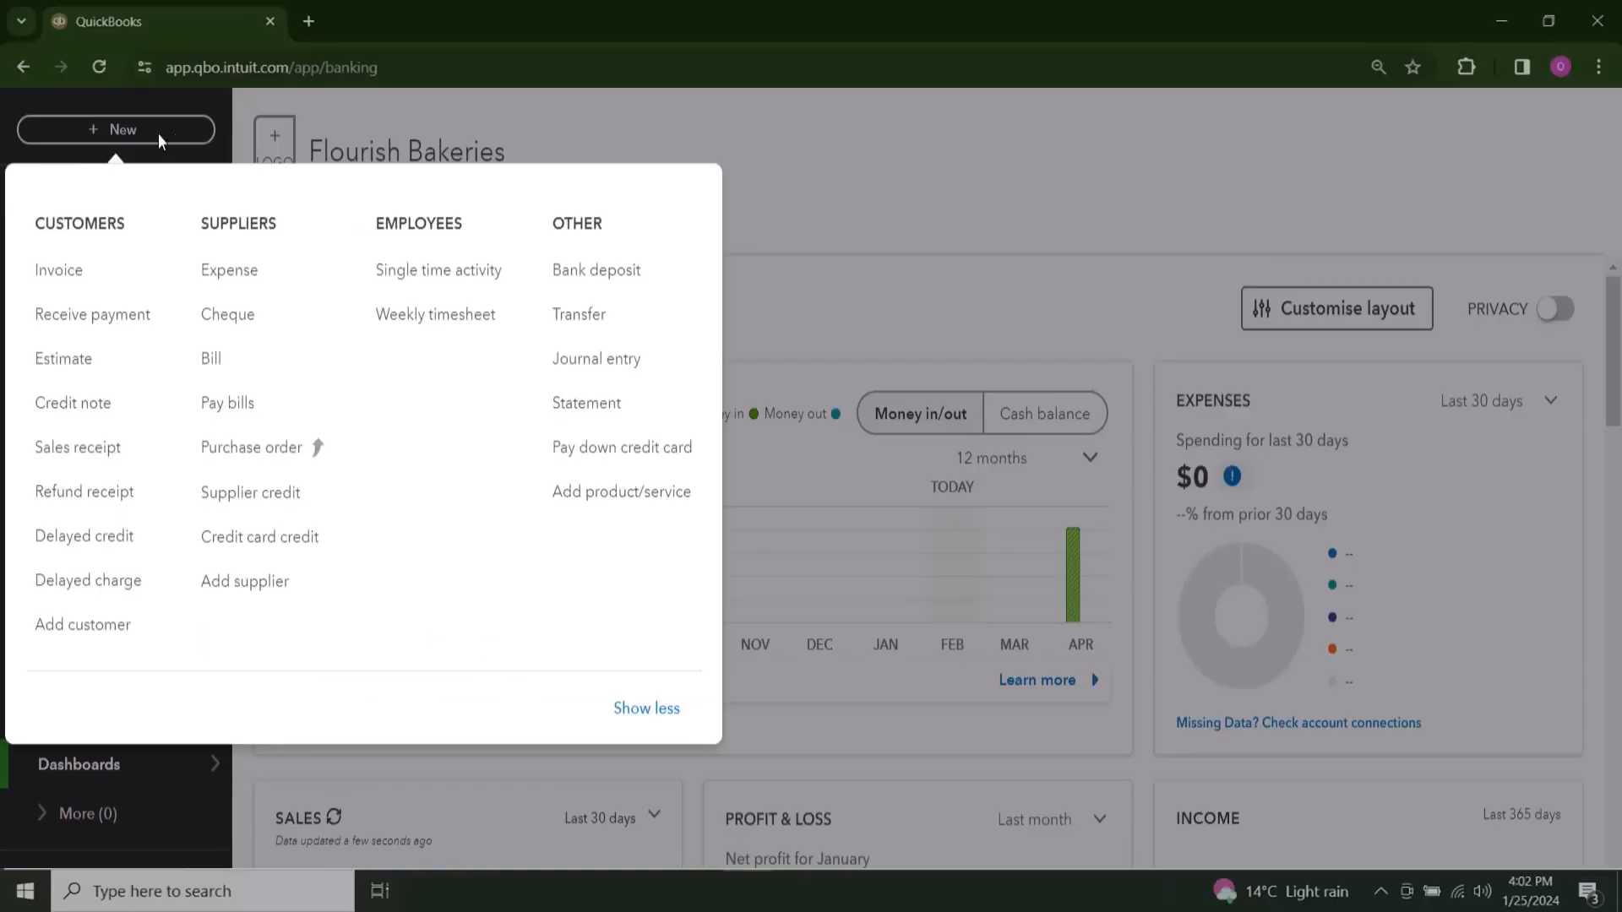
left_click(236, 279)
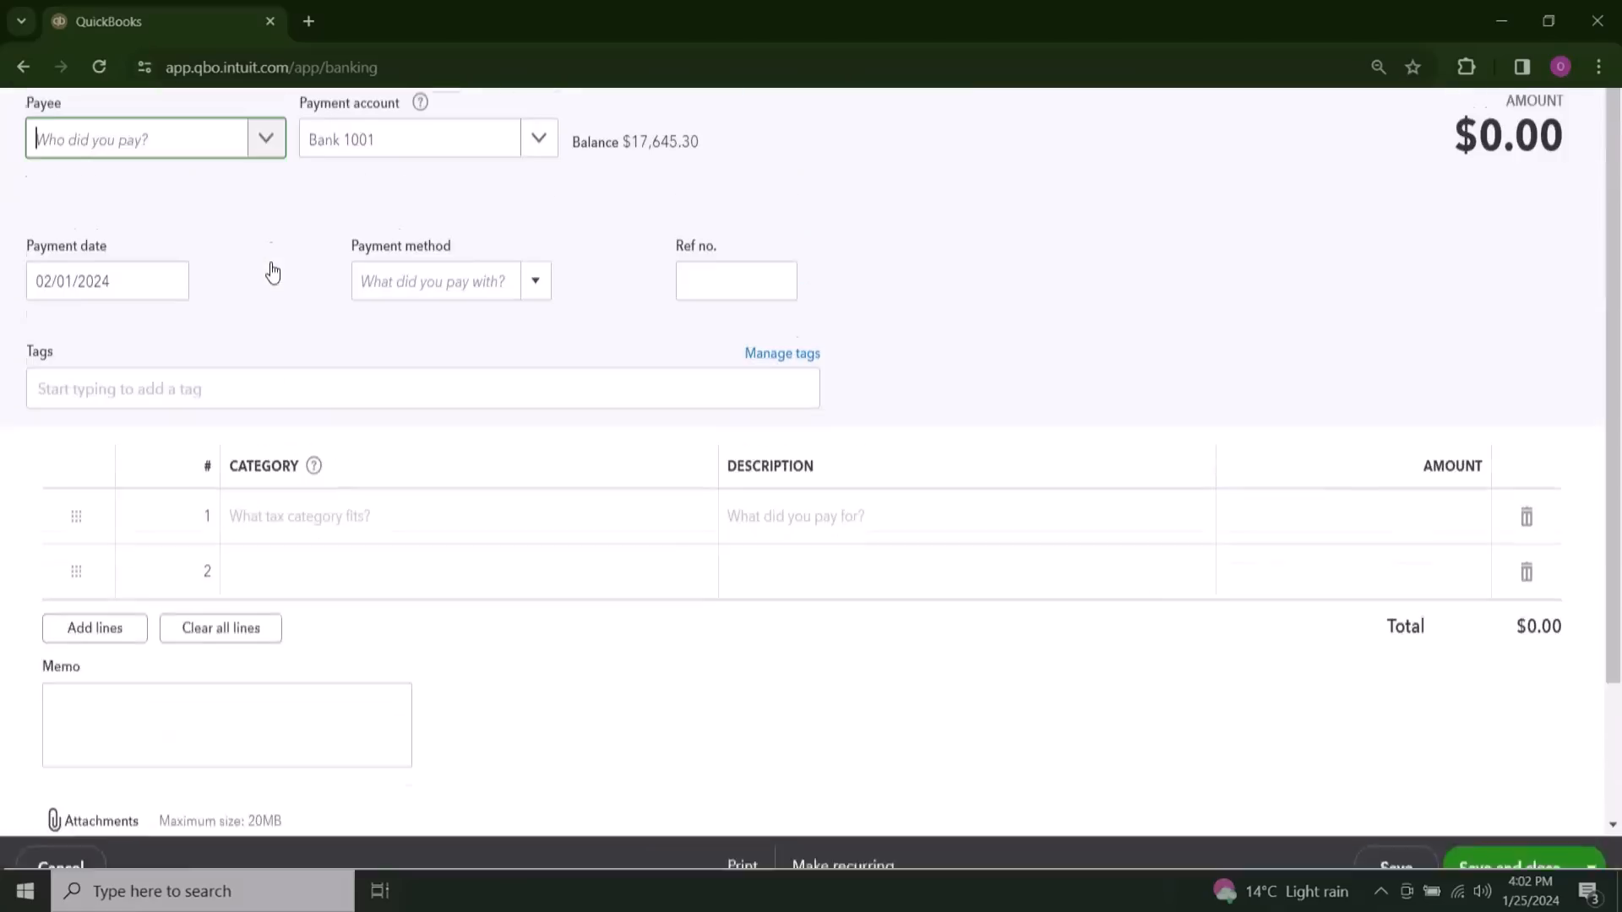
scroll(272, 272, "up", 1)
left_click(217, 183)
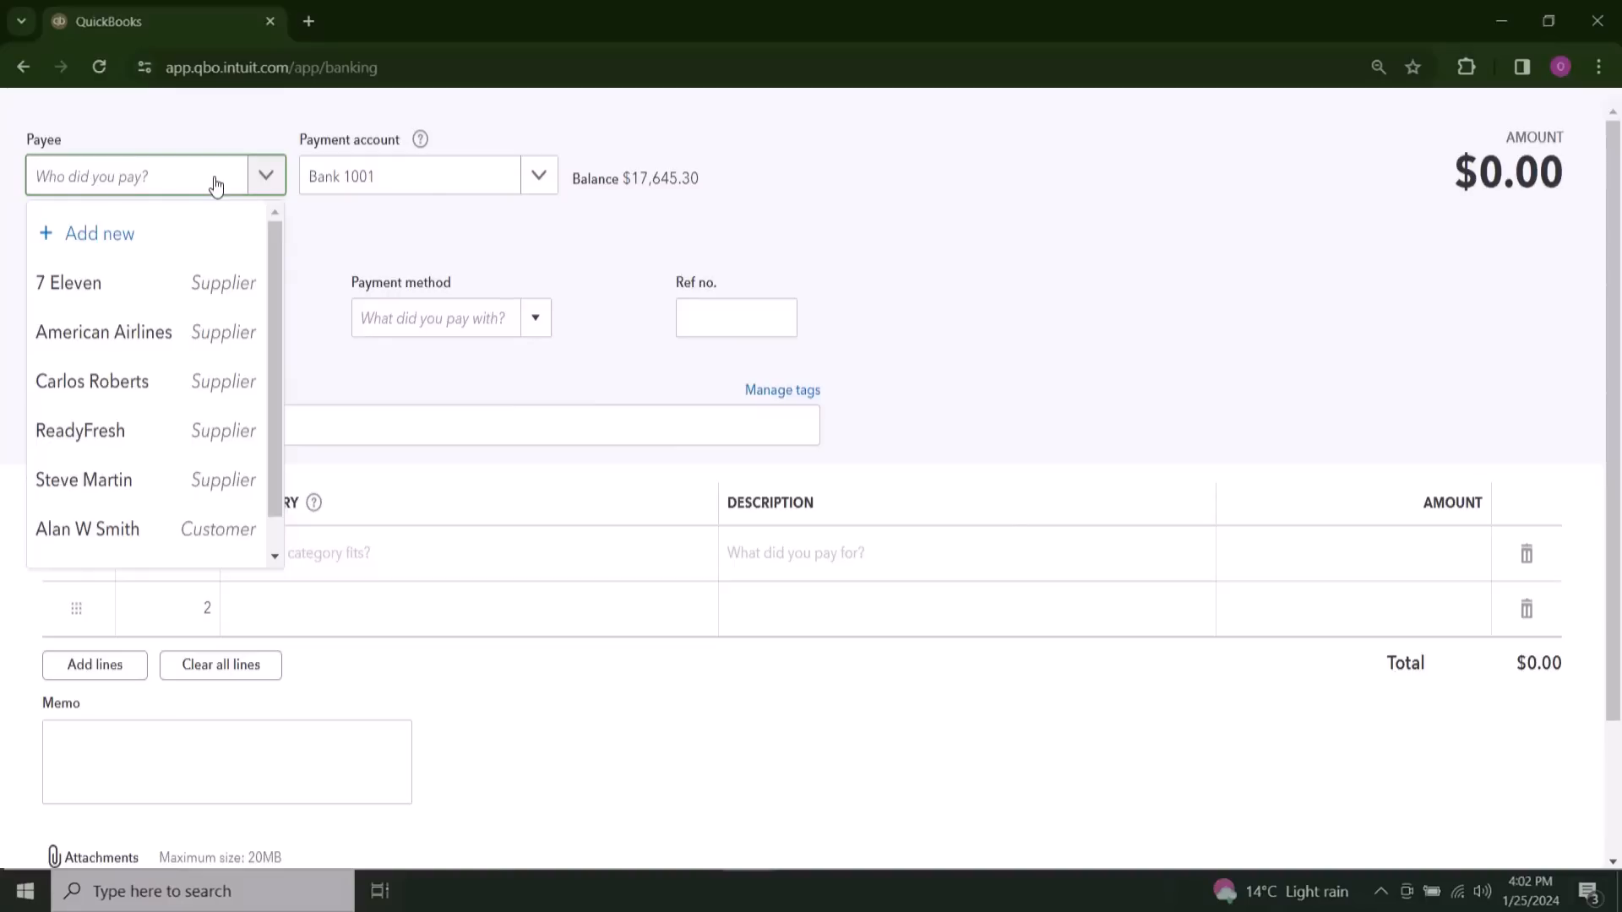
left_click(820, 247)
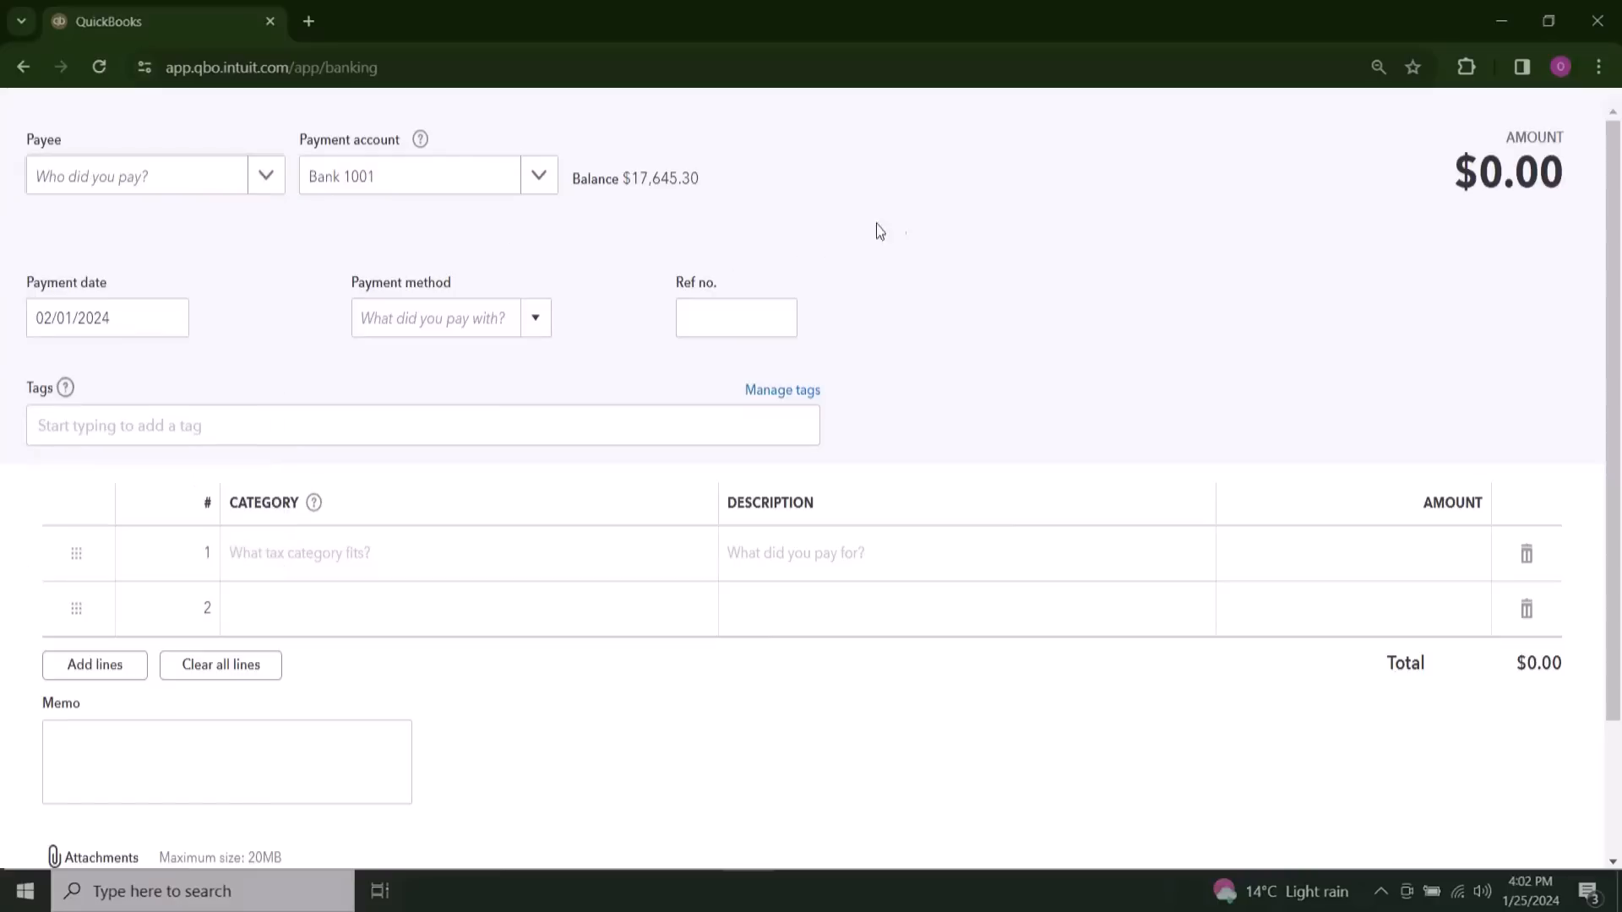
scroll(1015, 232, "down", 2)
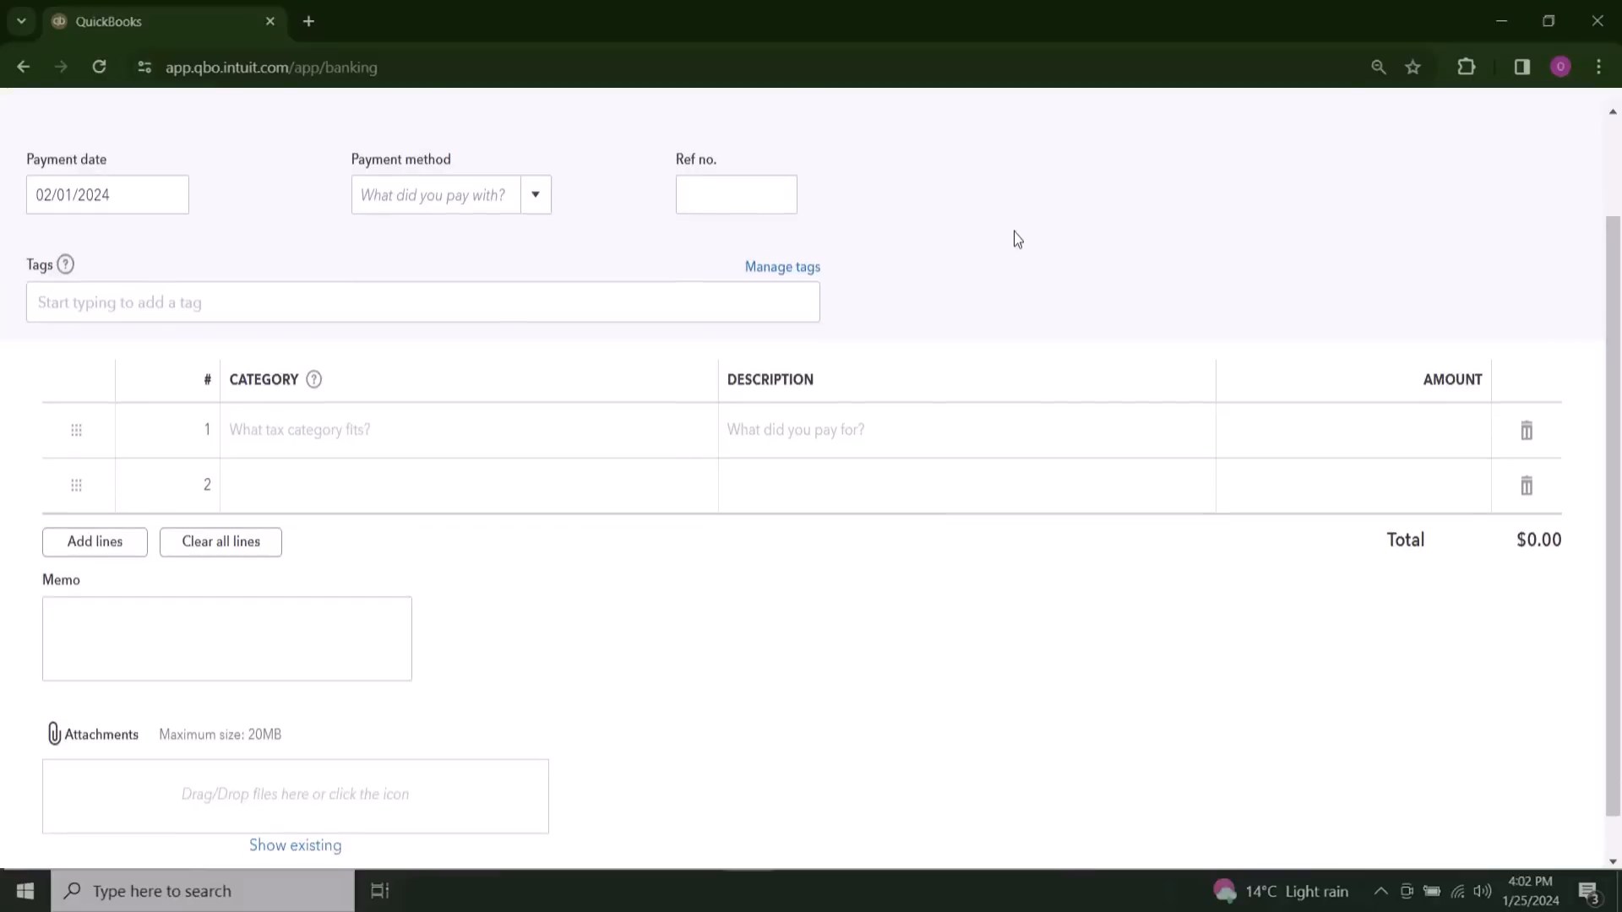
scroll(1015, 232, "up", 2)
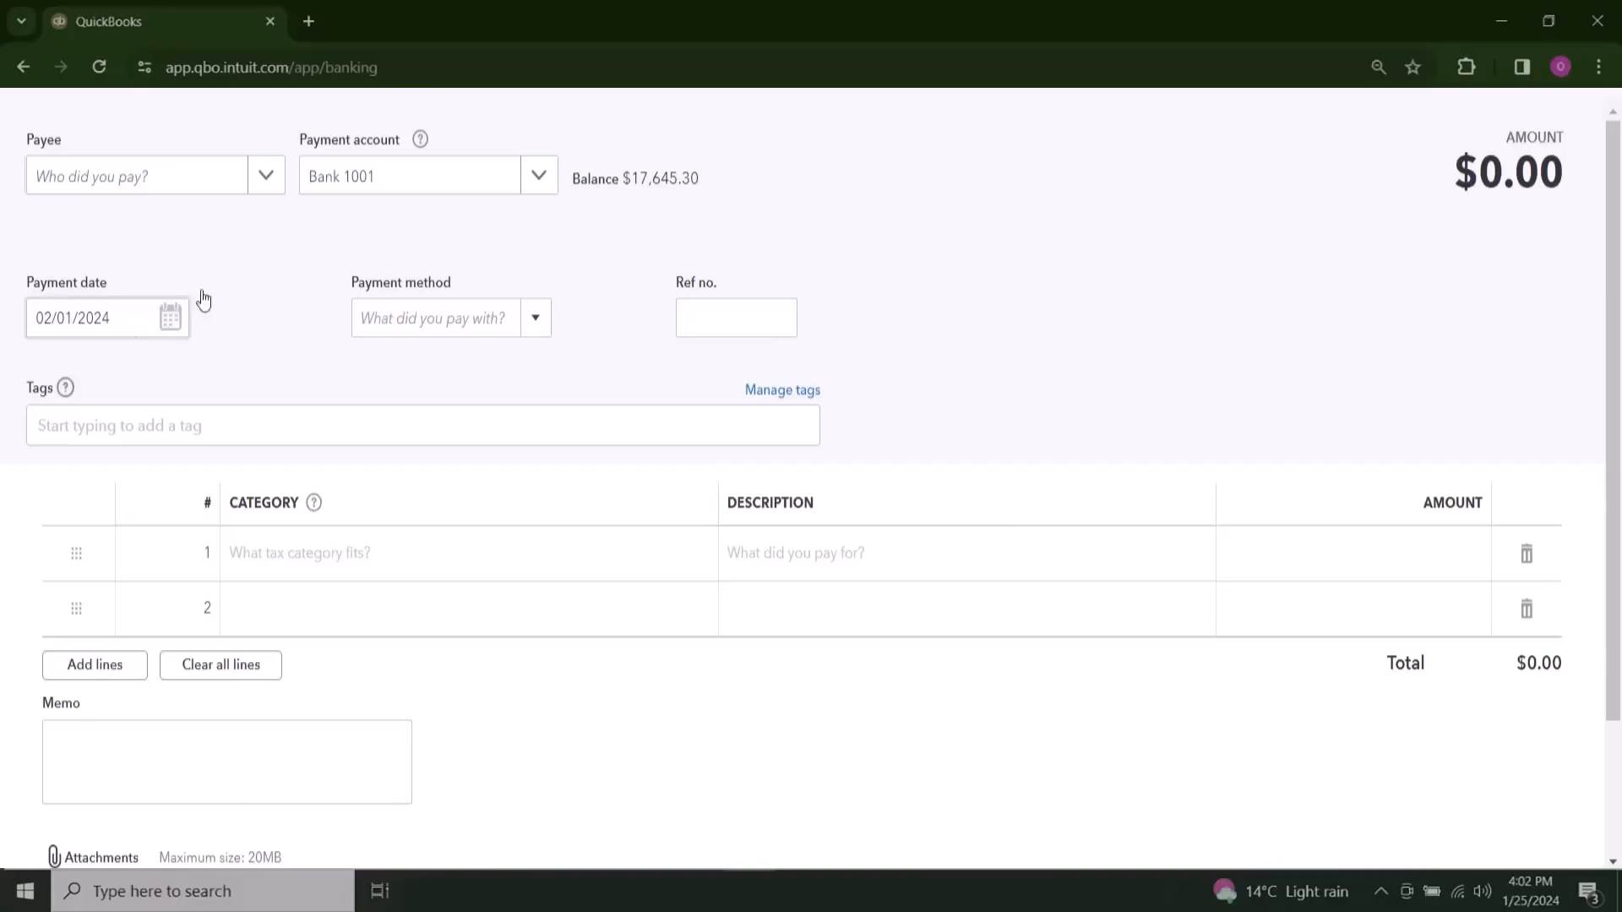
left_click(545, 175)
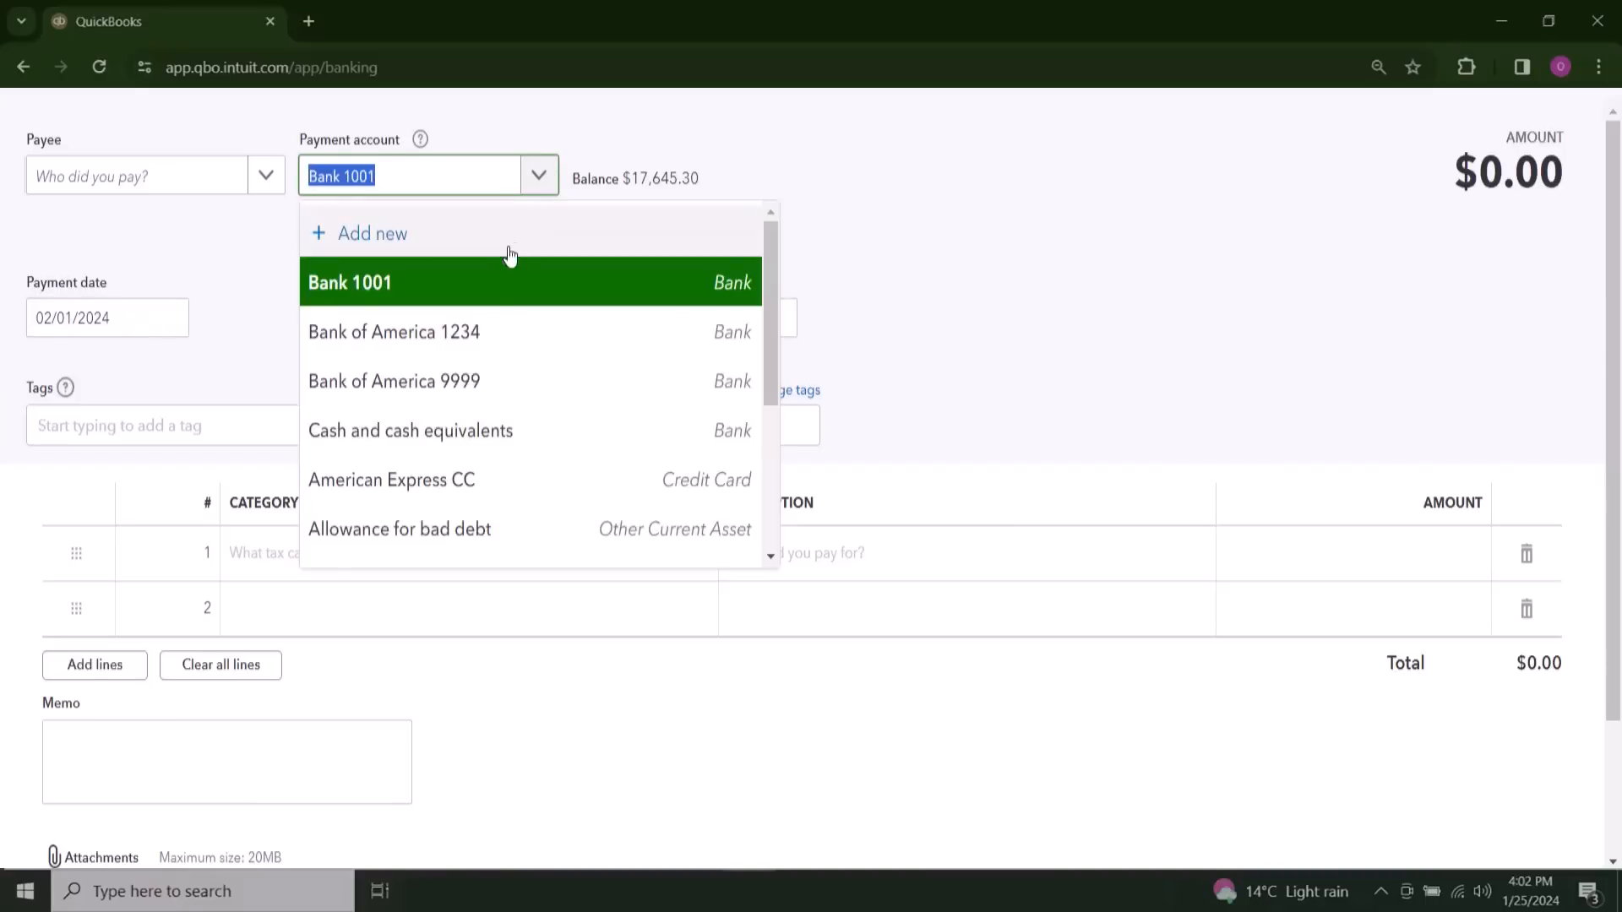
left_click(558, 488)
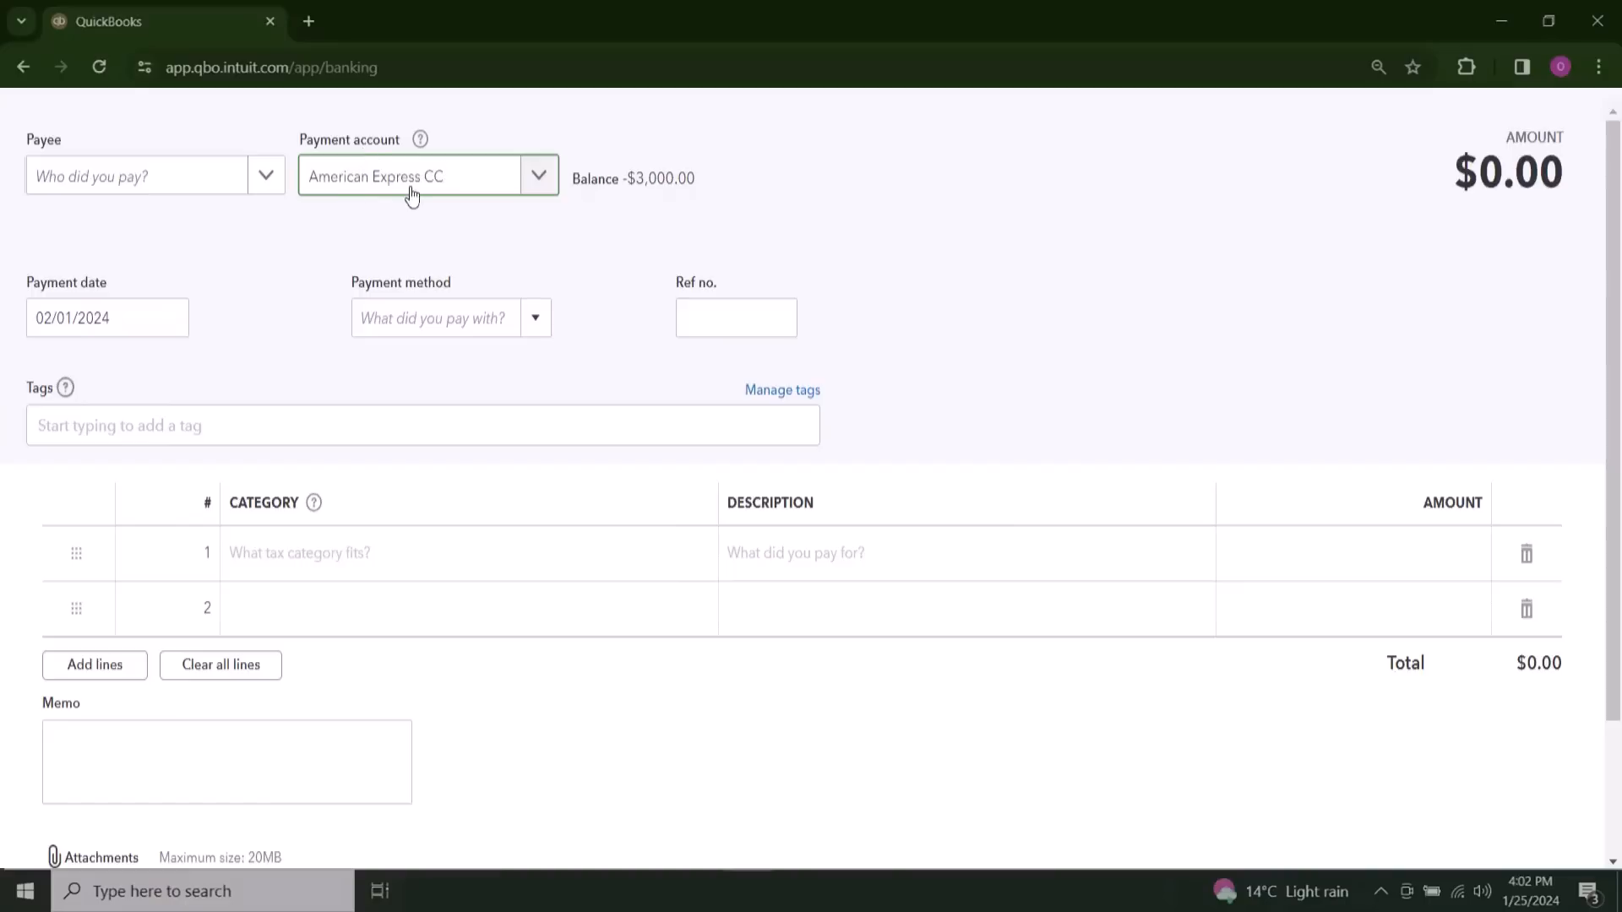
Step: Add Exxon Mobil as a new supplier for the expense's payee and set the payment method to Credit Card
left_click(105, 182)
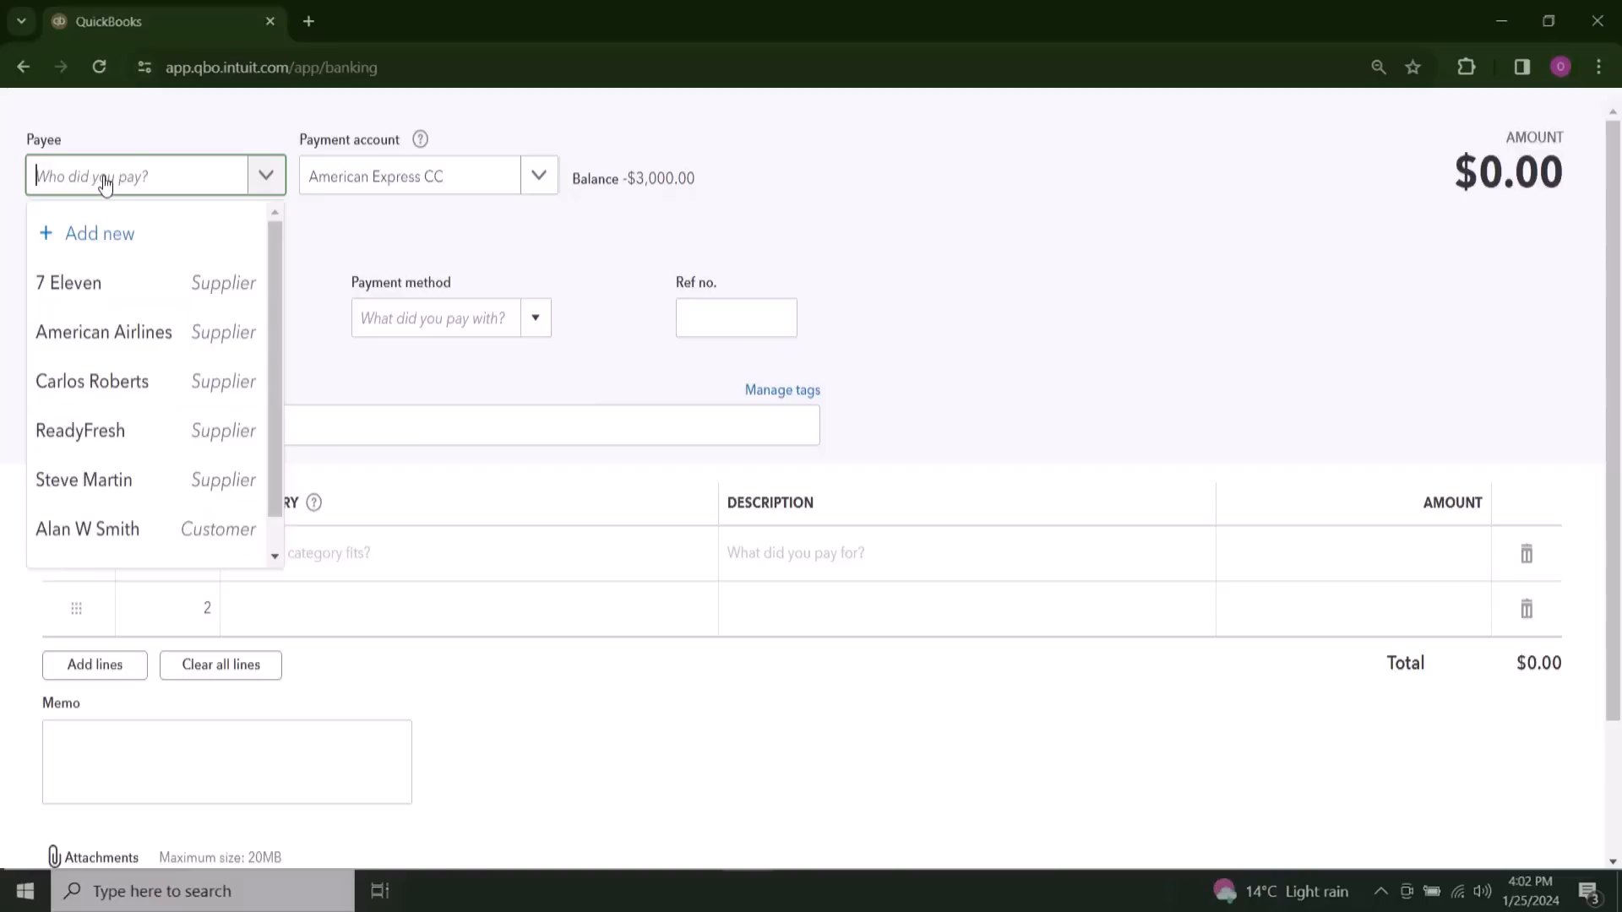
type("Exxon Mobil")
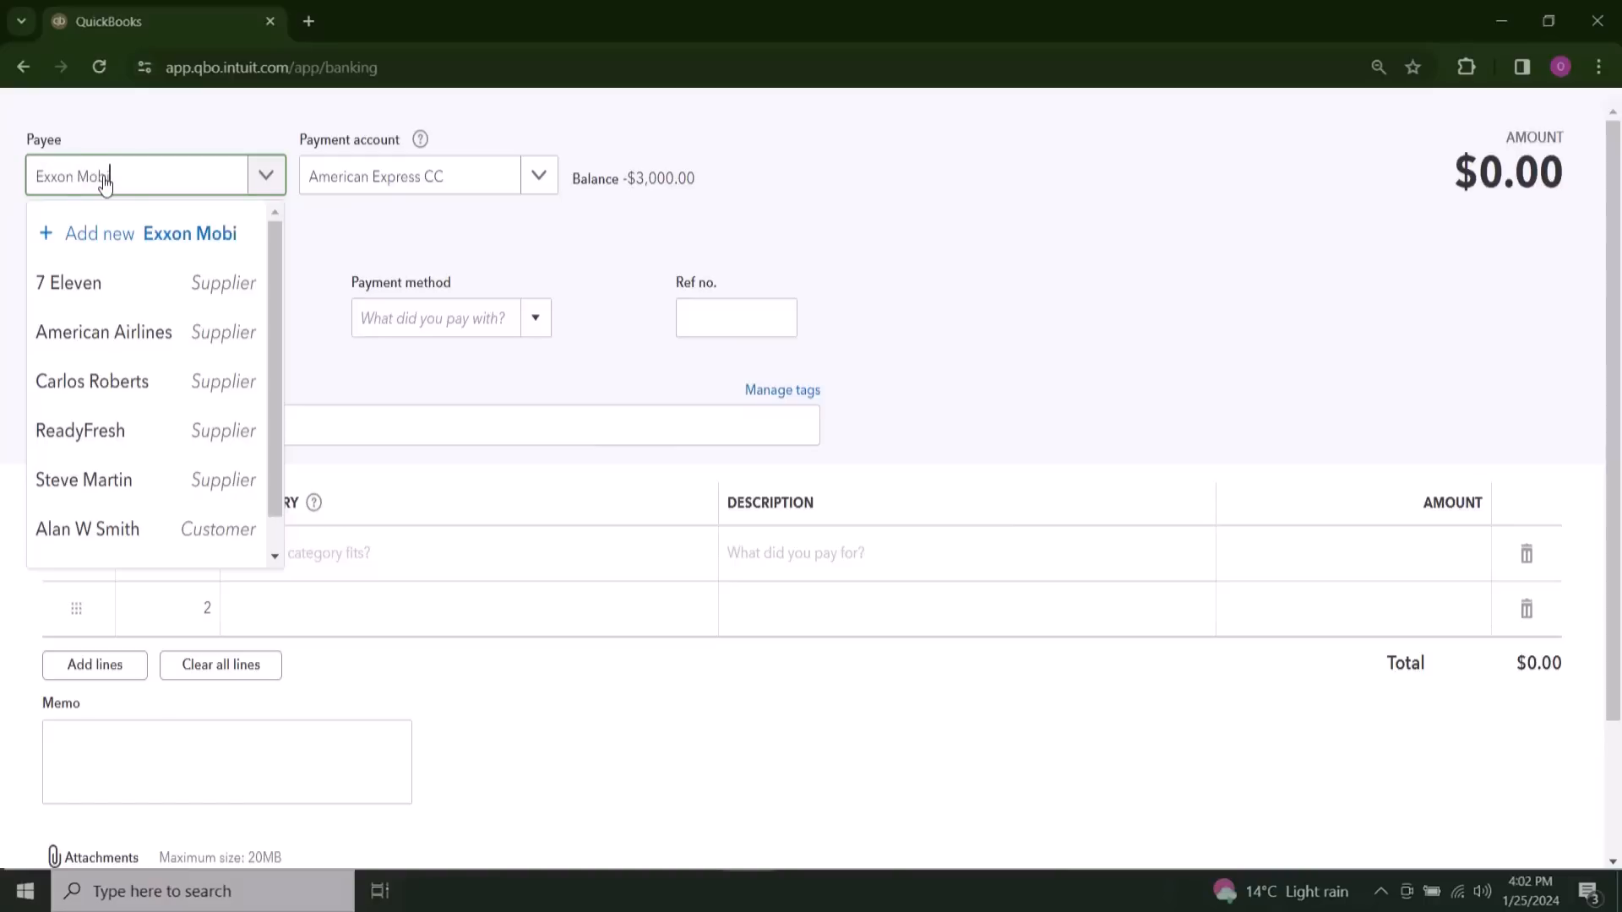
left_click(109, 255)
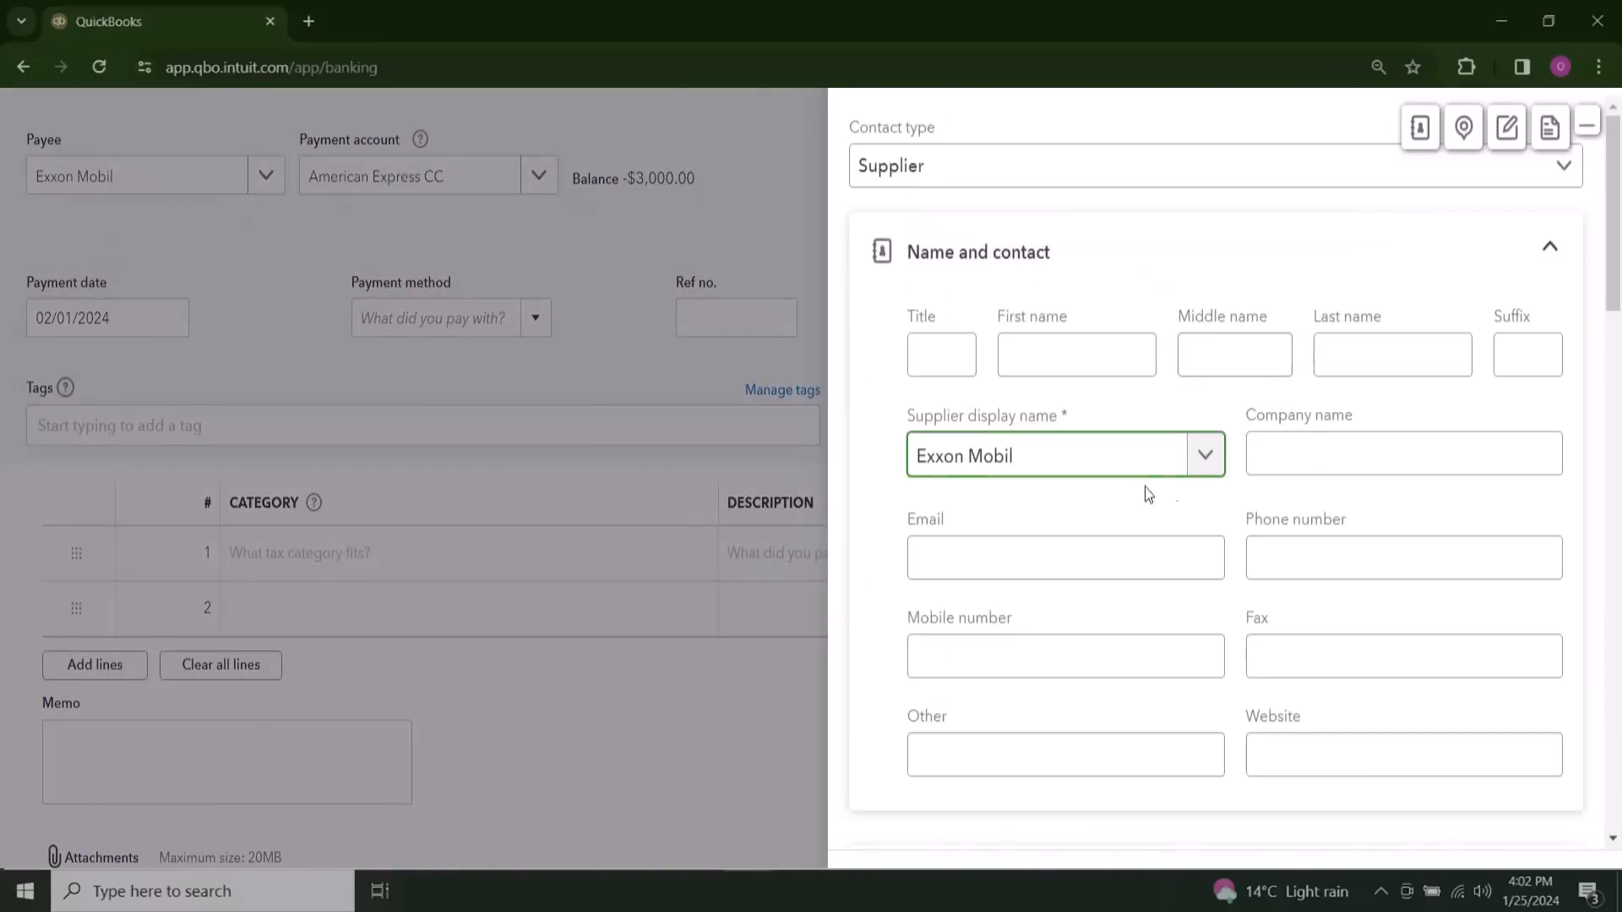
left_click(1506, 859)
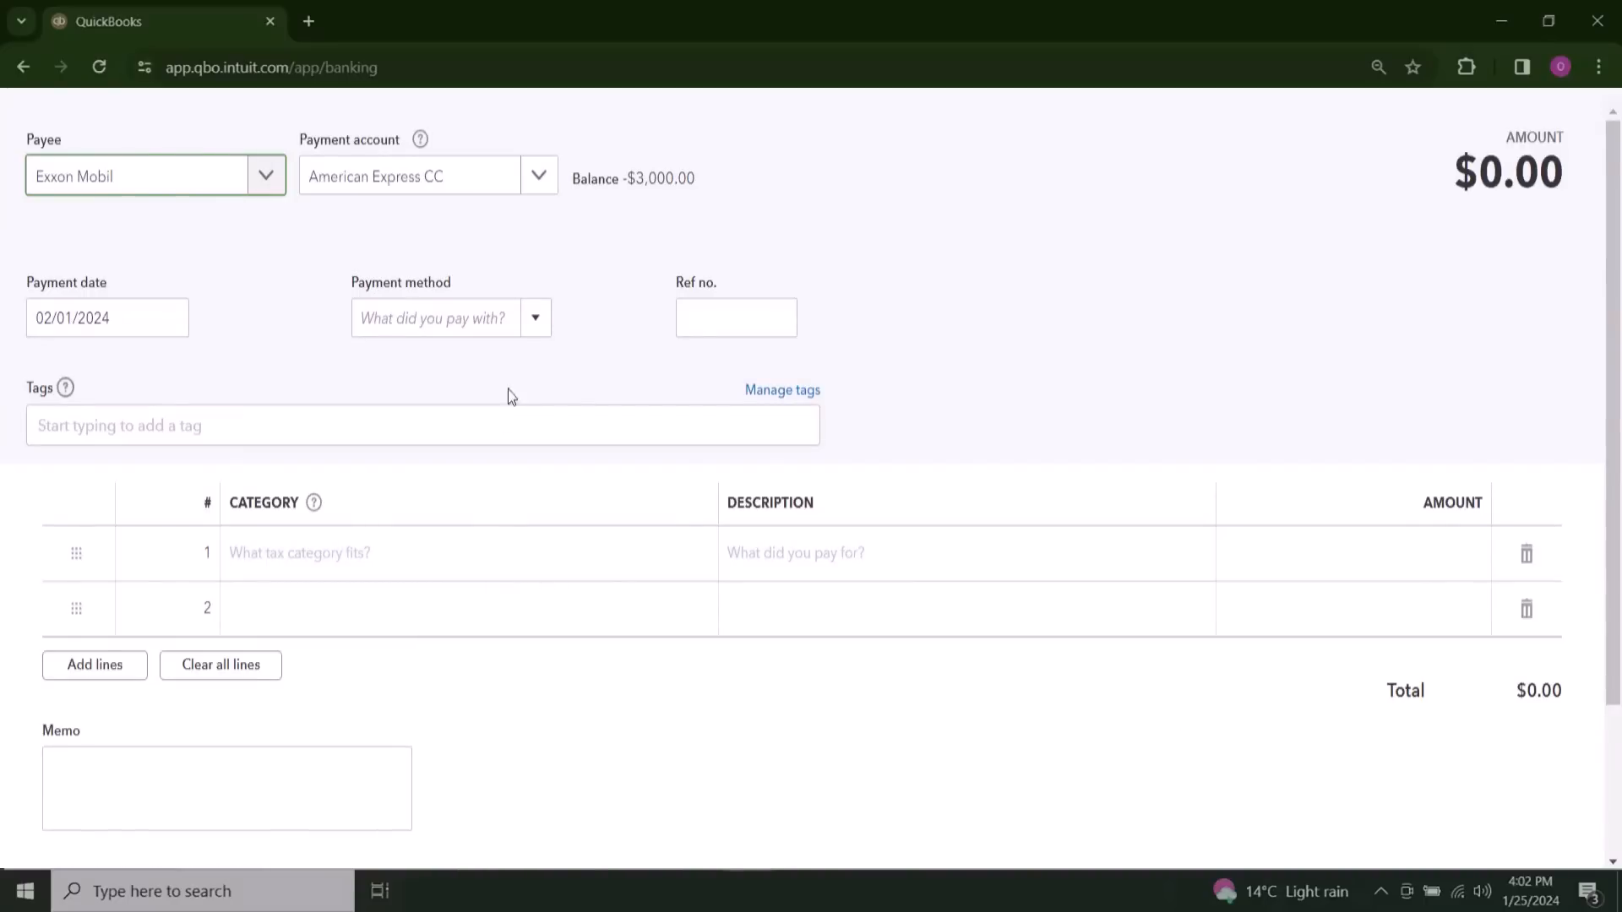
left_click(536, 317)
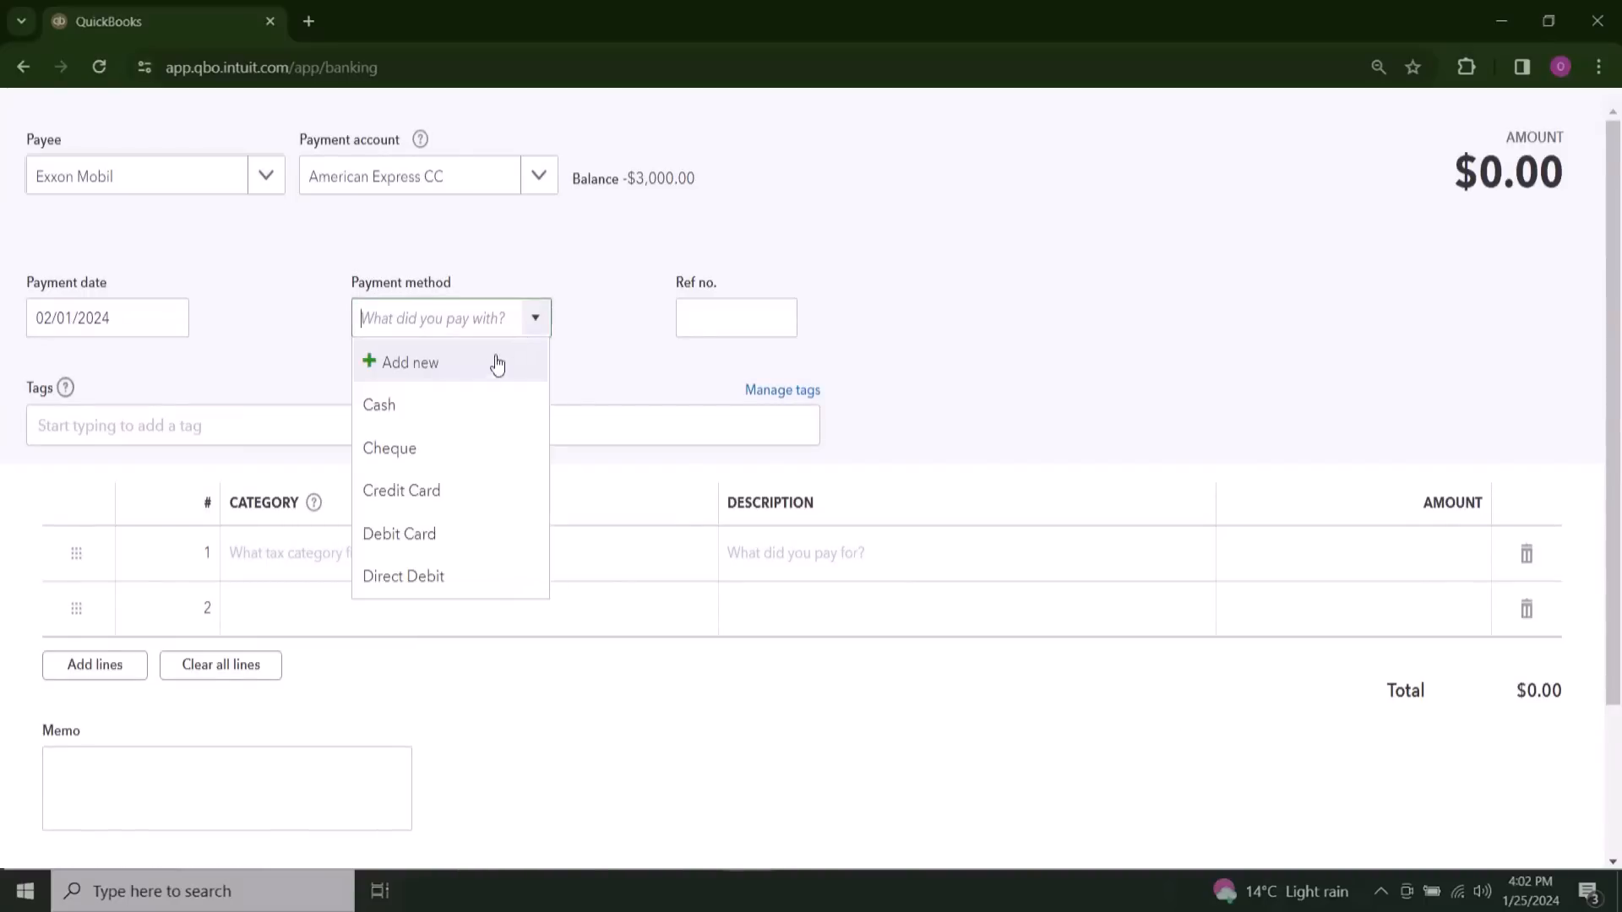
left_click(444, 506)
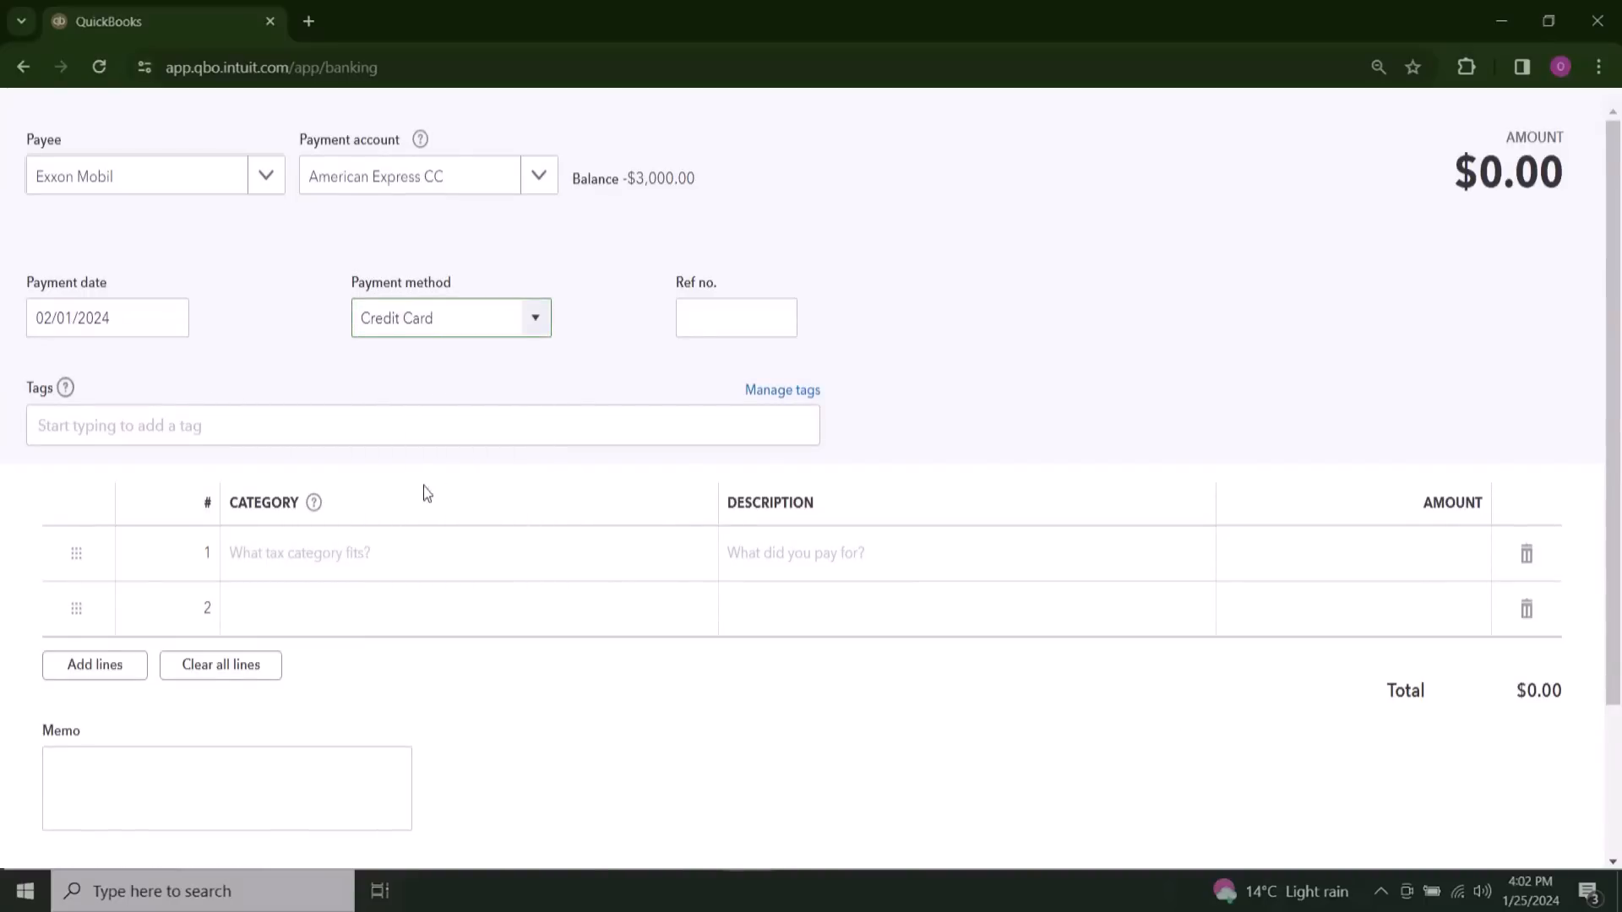
Step: Assign the first expense line to the Vehicle Gas & Fuel category with an amount of 90
left_click(413, 563)
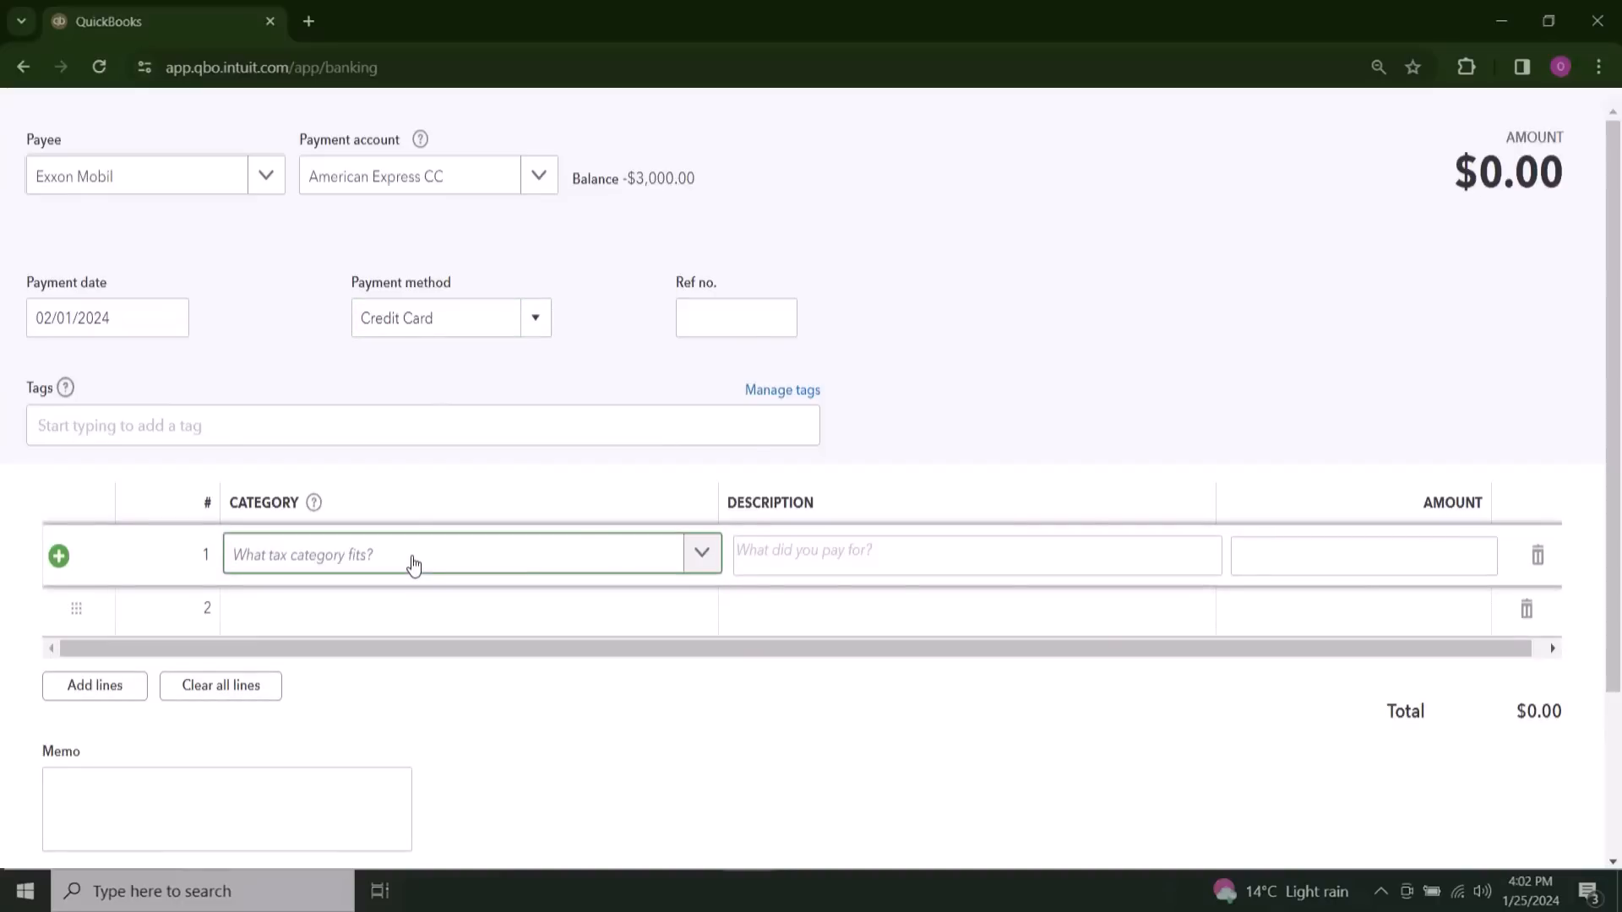
type("Vehi")
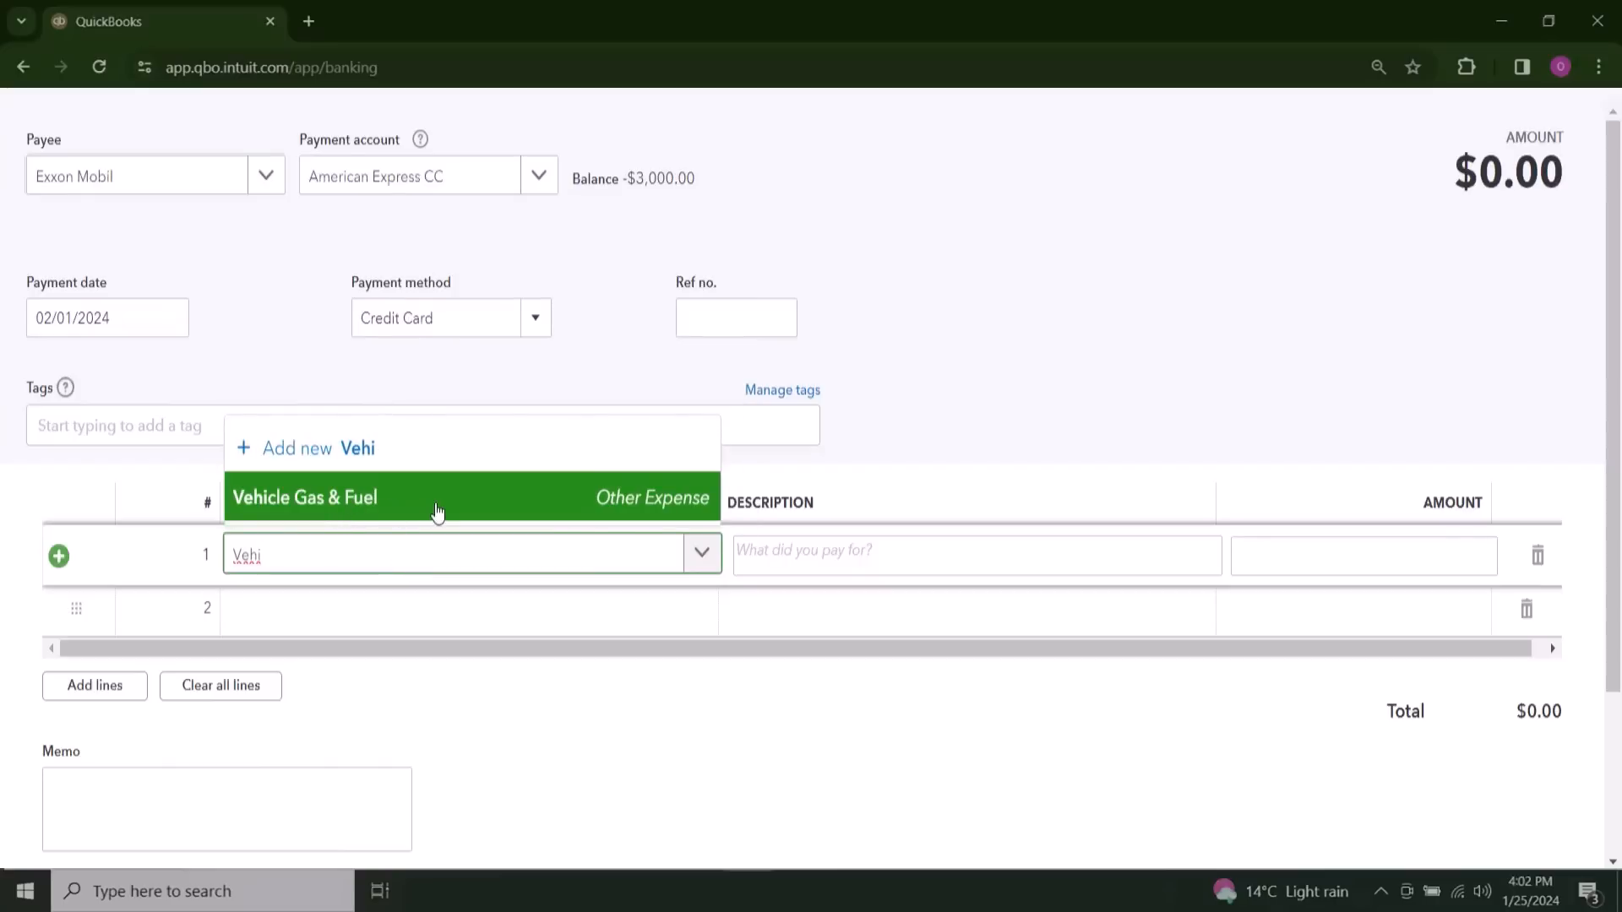
left_click(437, 512)
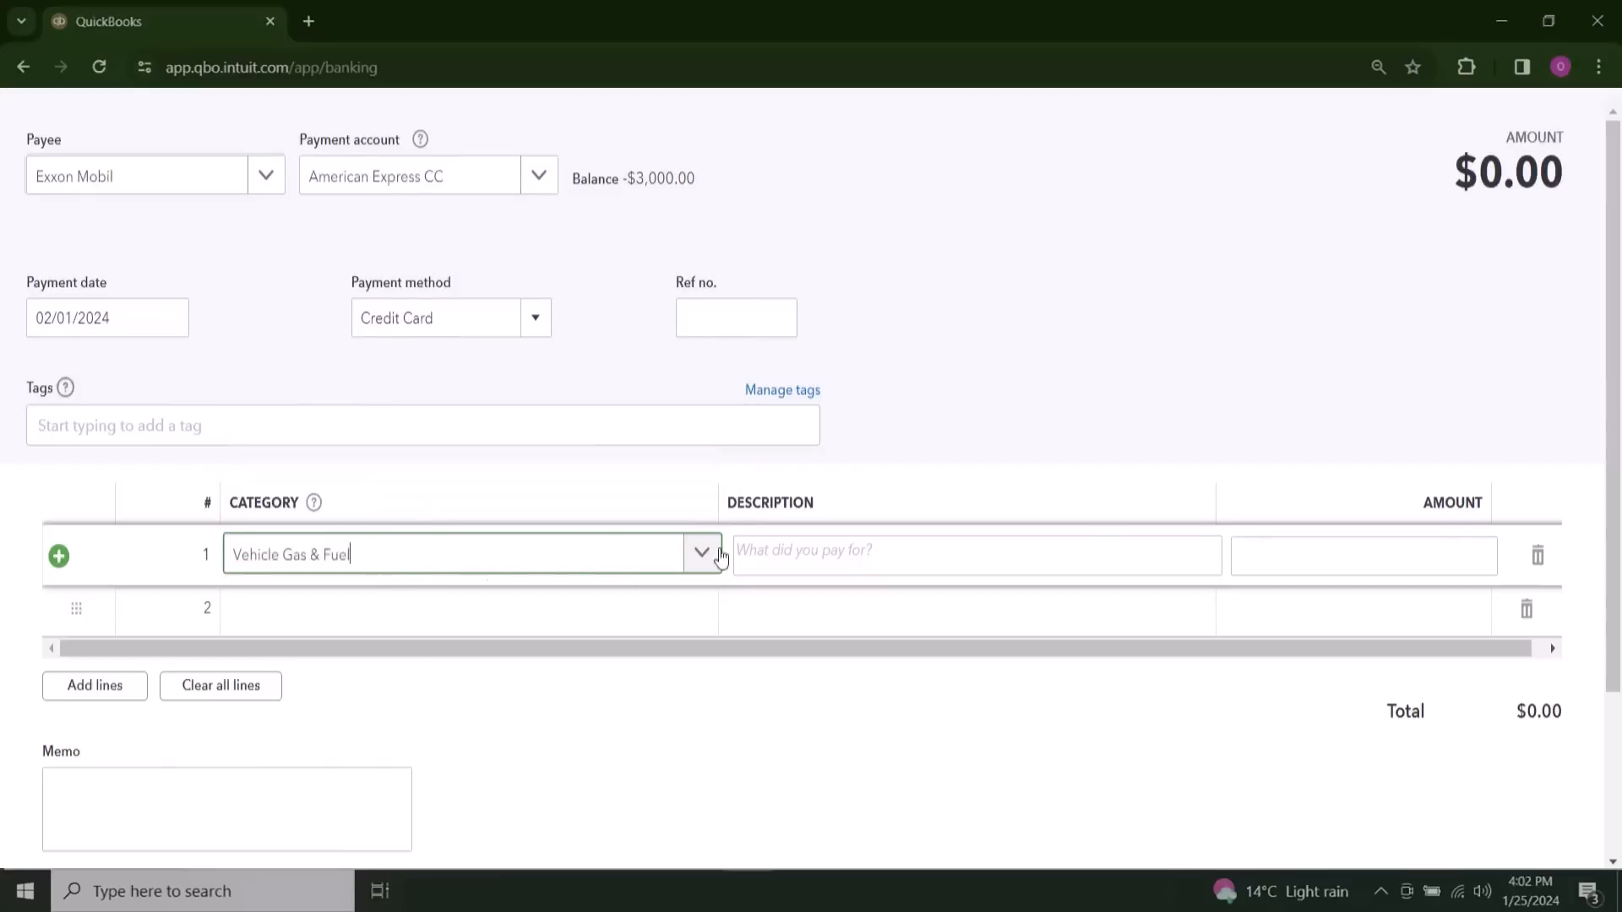
left_click(1329, 548)
type("200")
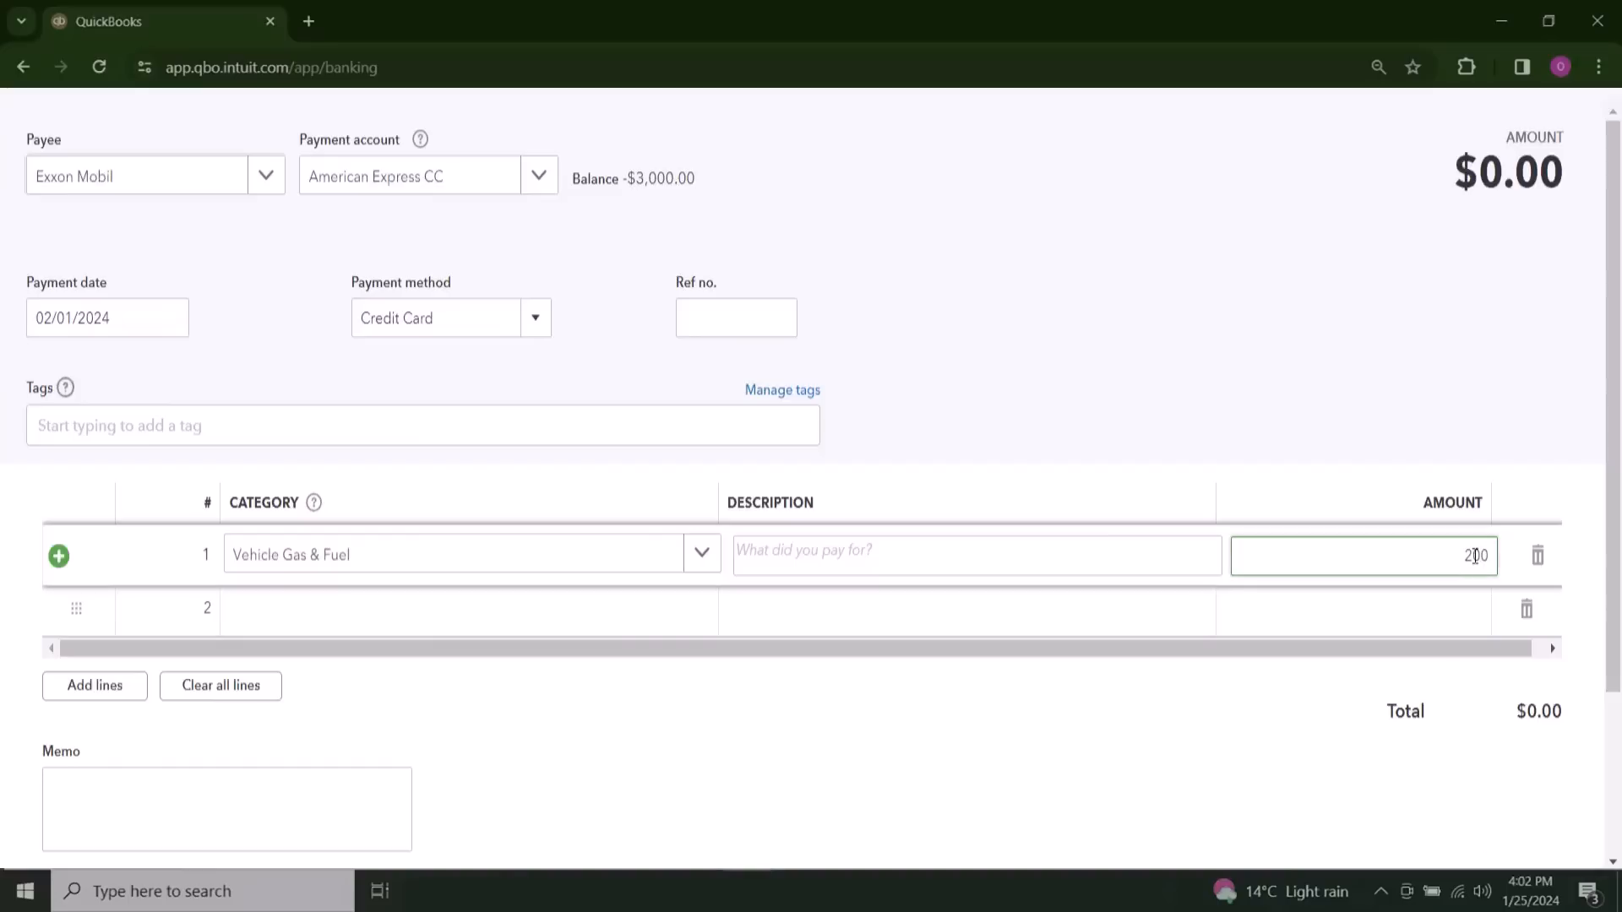
key("BackSpace")
key("BackSpace")
type("20")
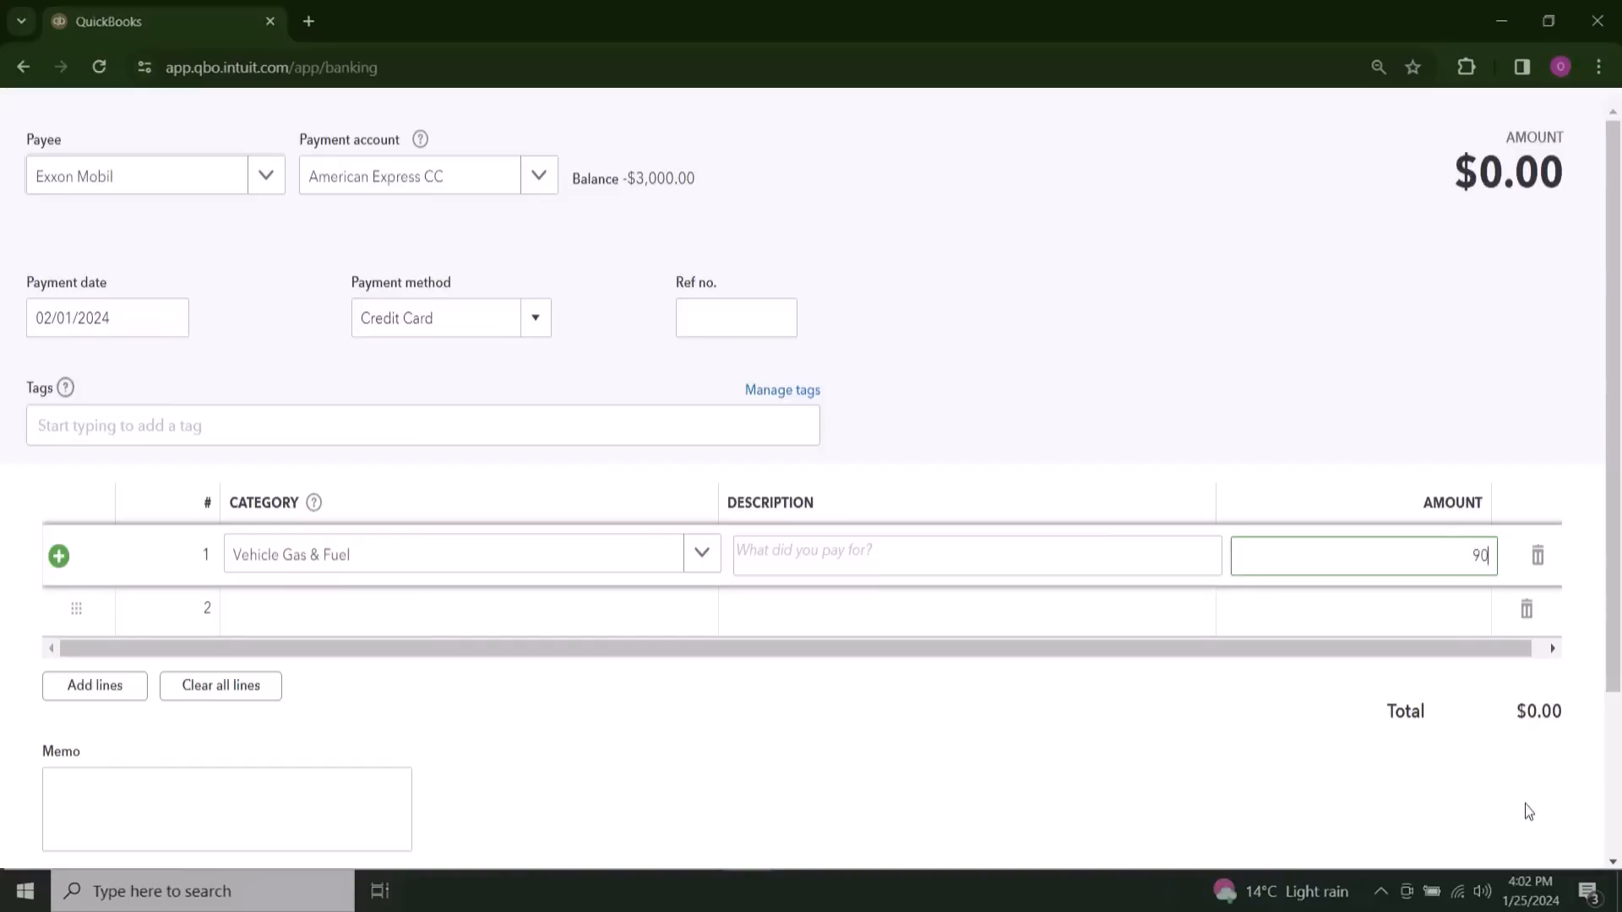
scroll(691, 760, "down", 3)
left_click(96, 691)
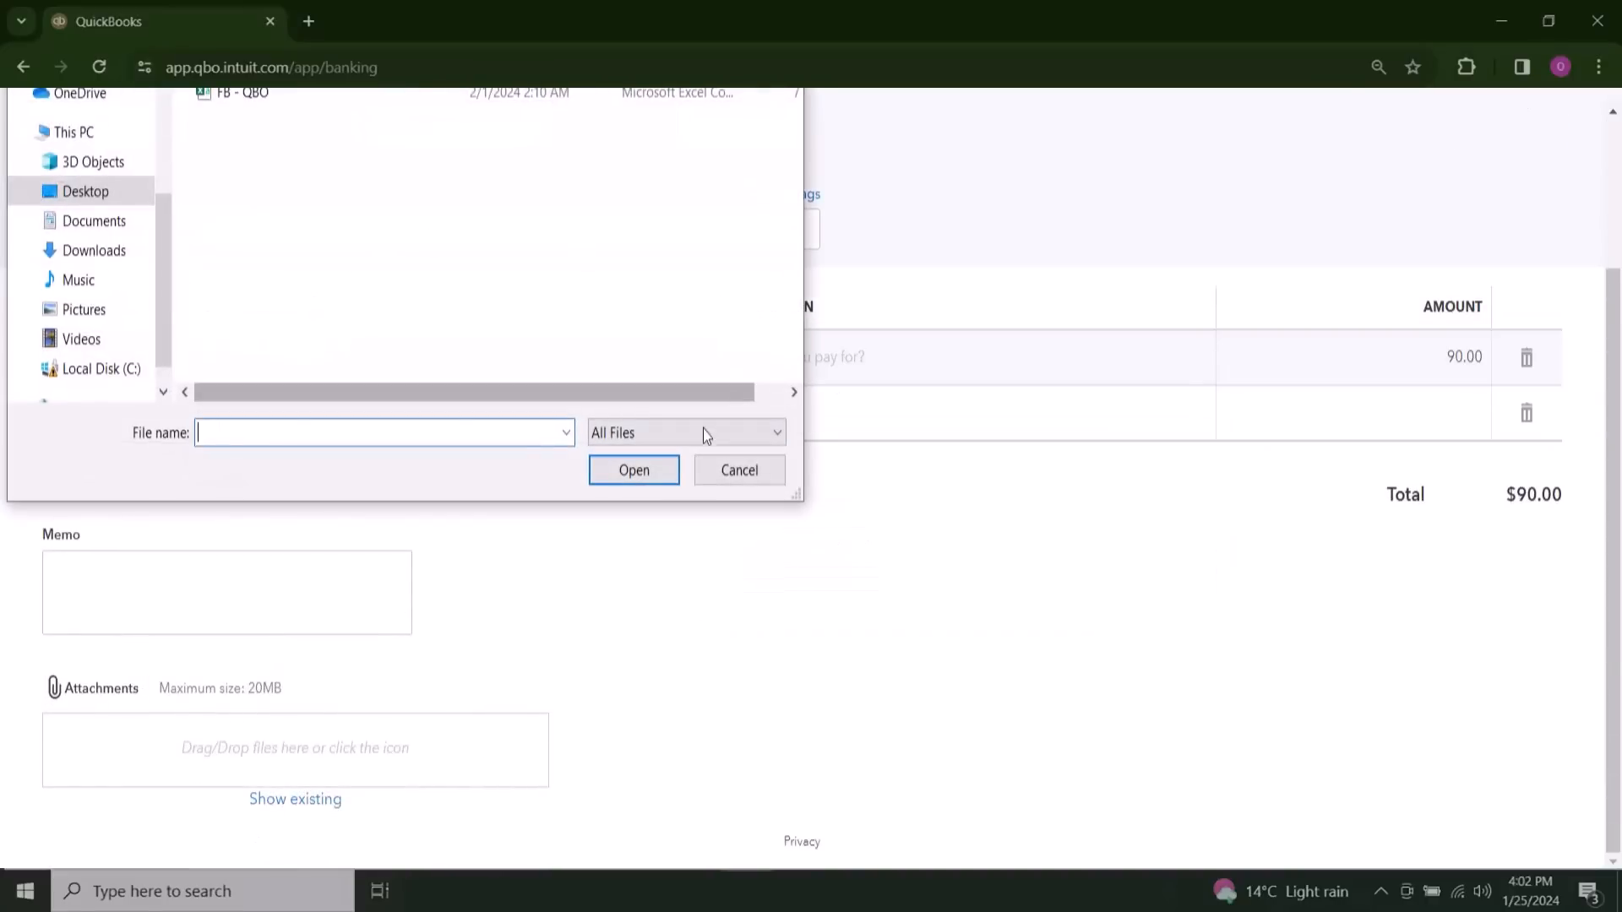
left_click(710, 470)
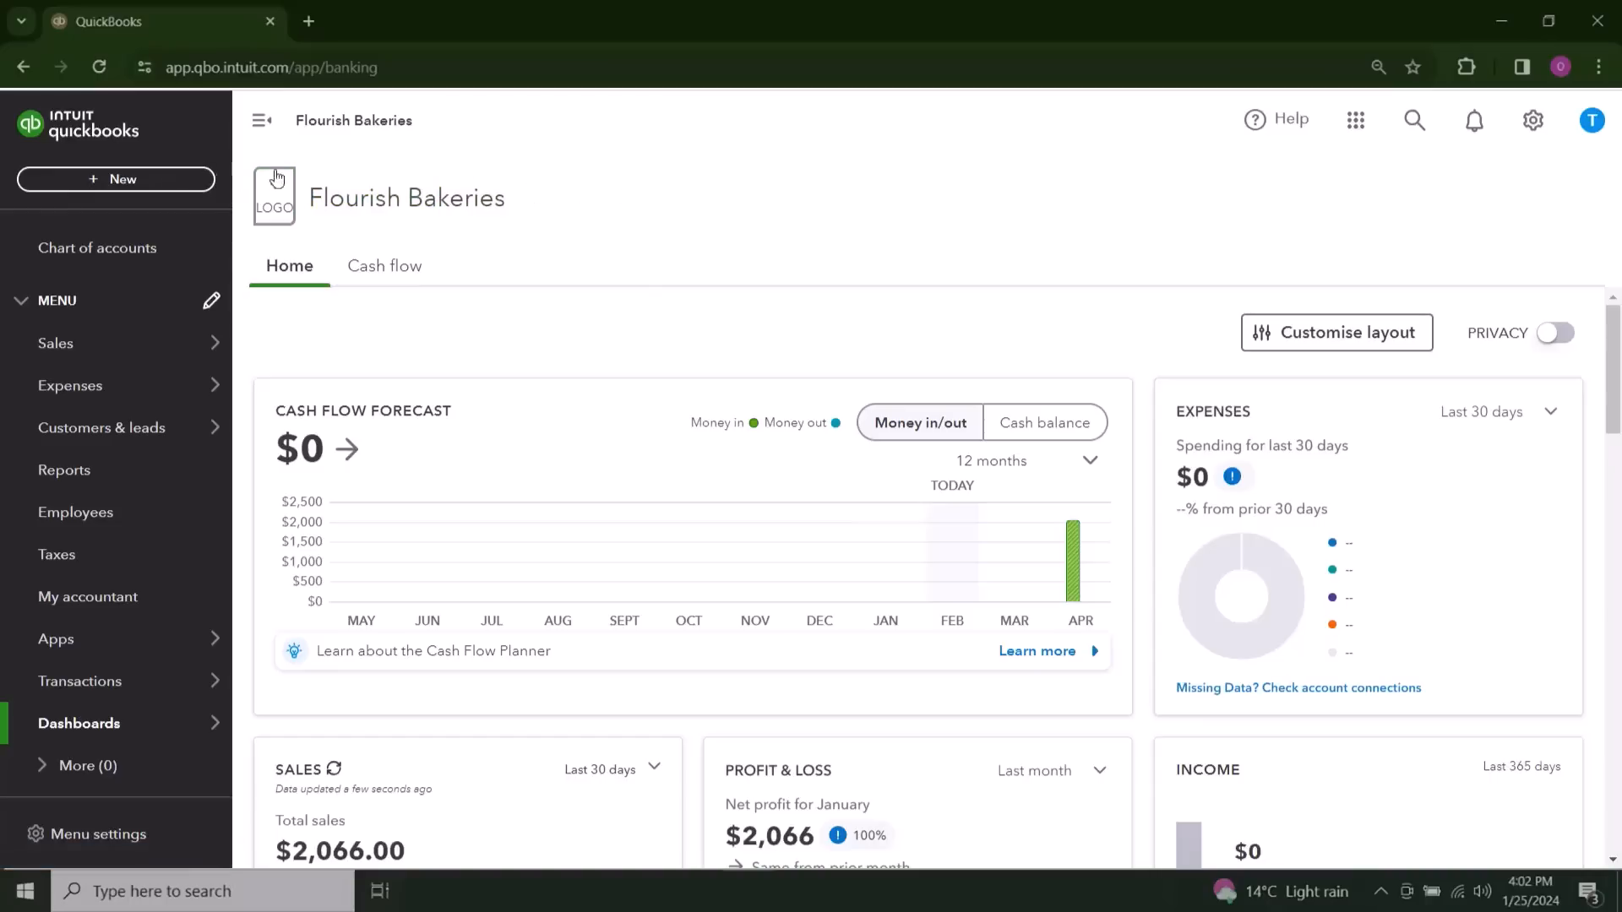
Step: Start a new credit card credit and add WalMArt as a new supplier for its payee
left_click(162, 189)
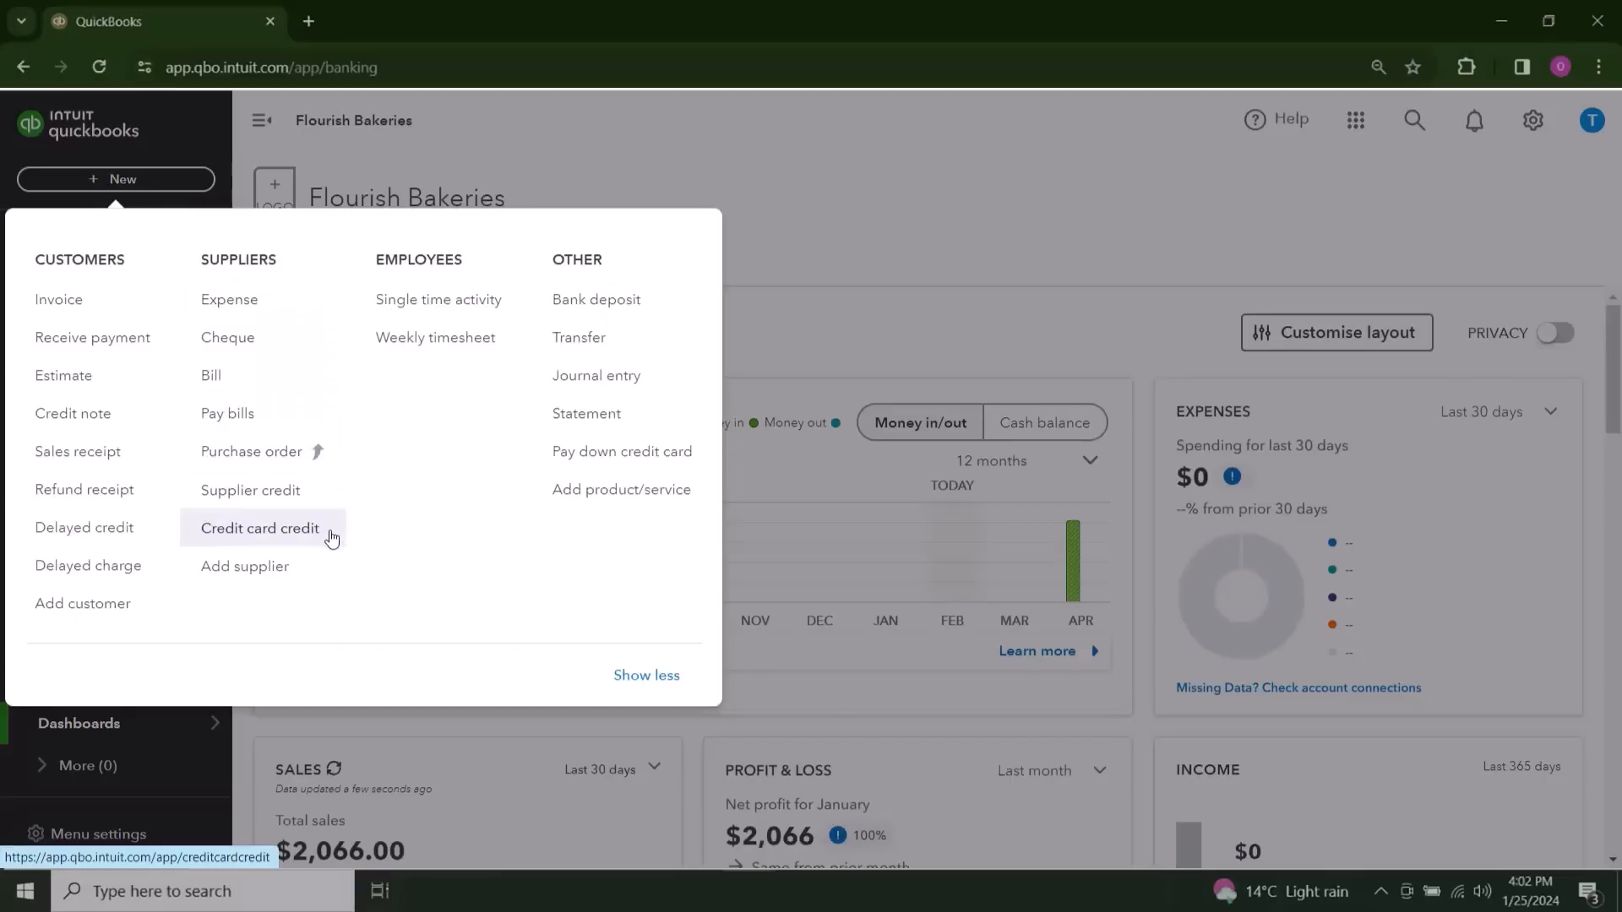
left_click(331, 534)
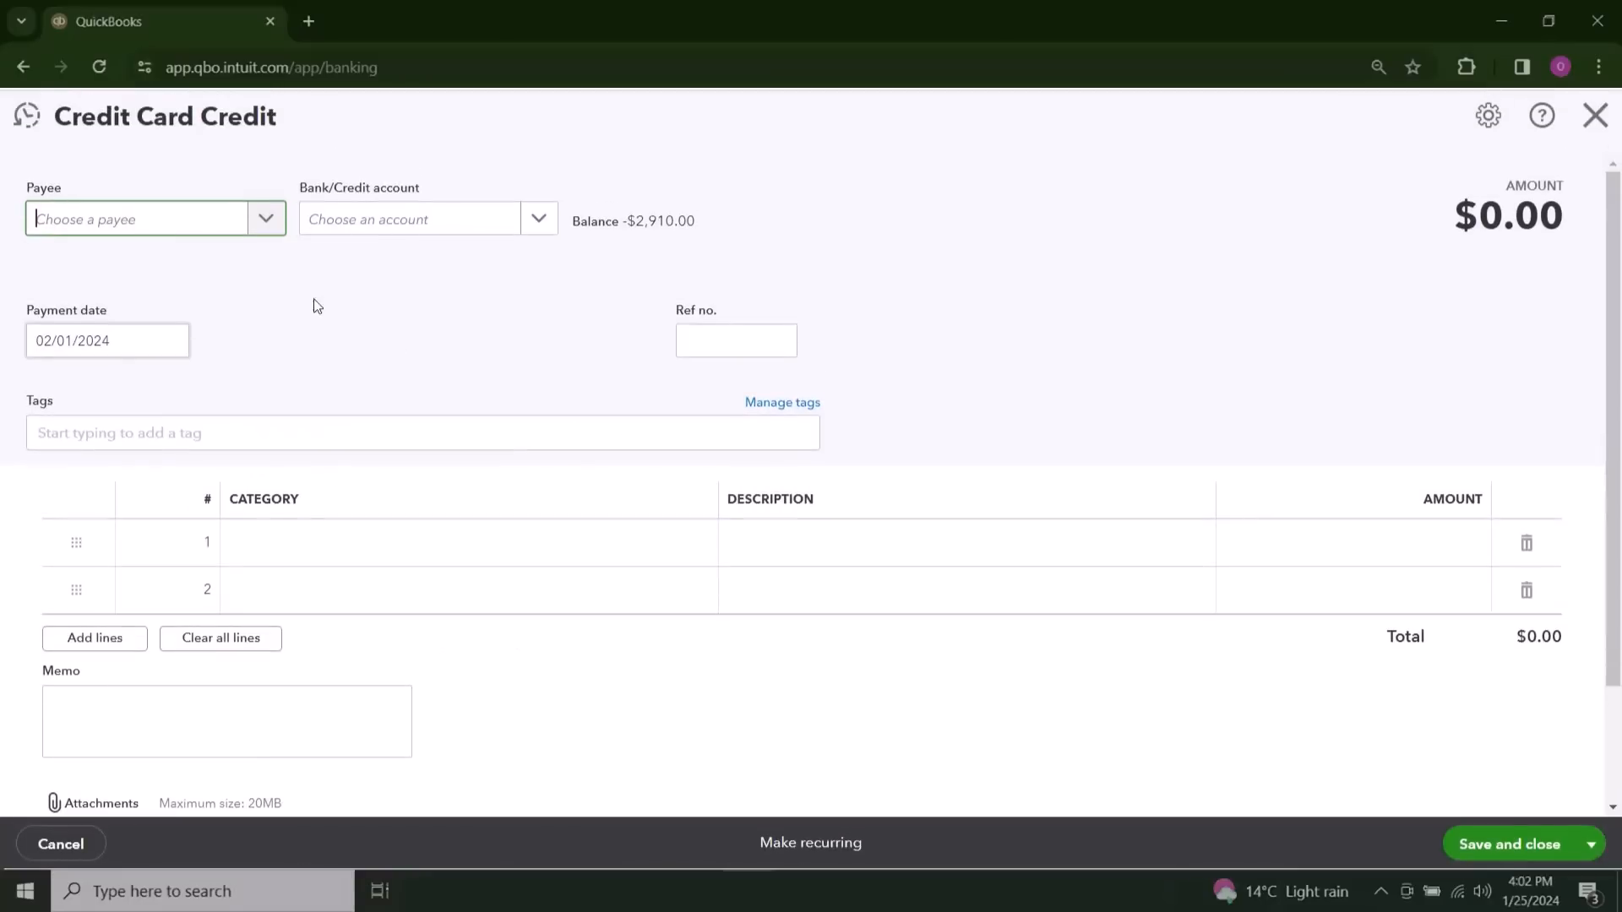
left_click(188, 224)
type("WalM")
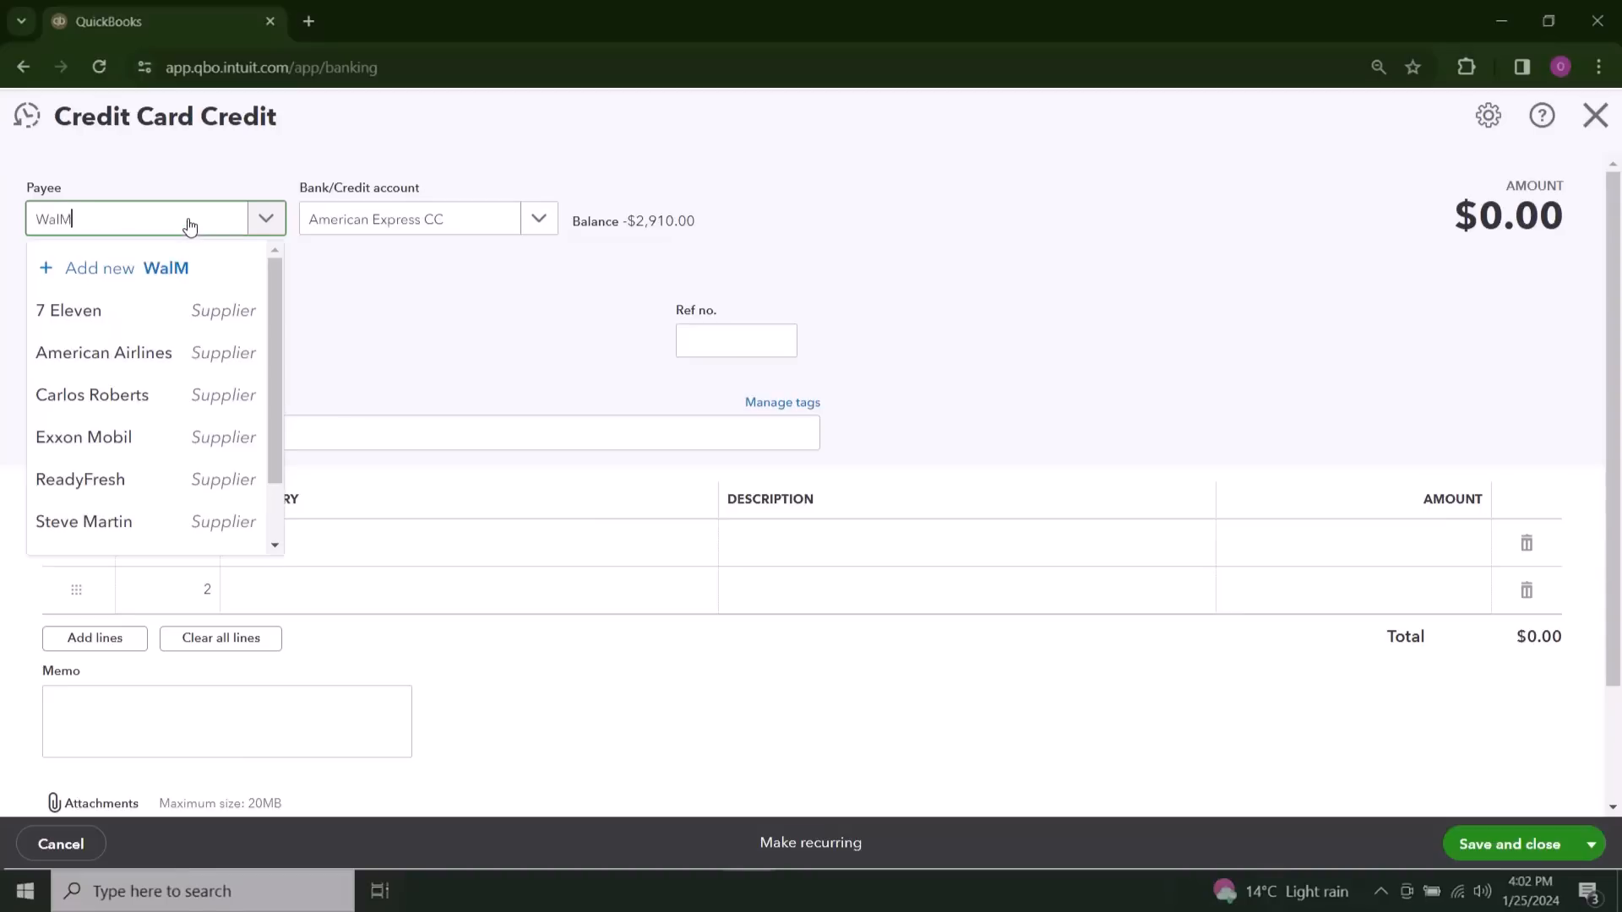
type("Art")
key("Return")
left_click(1550, 833)
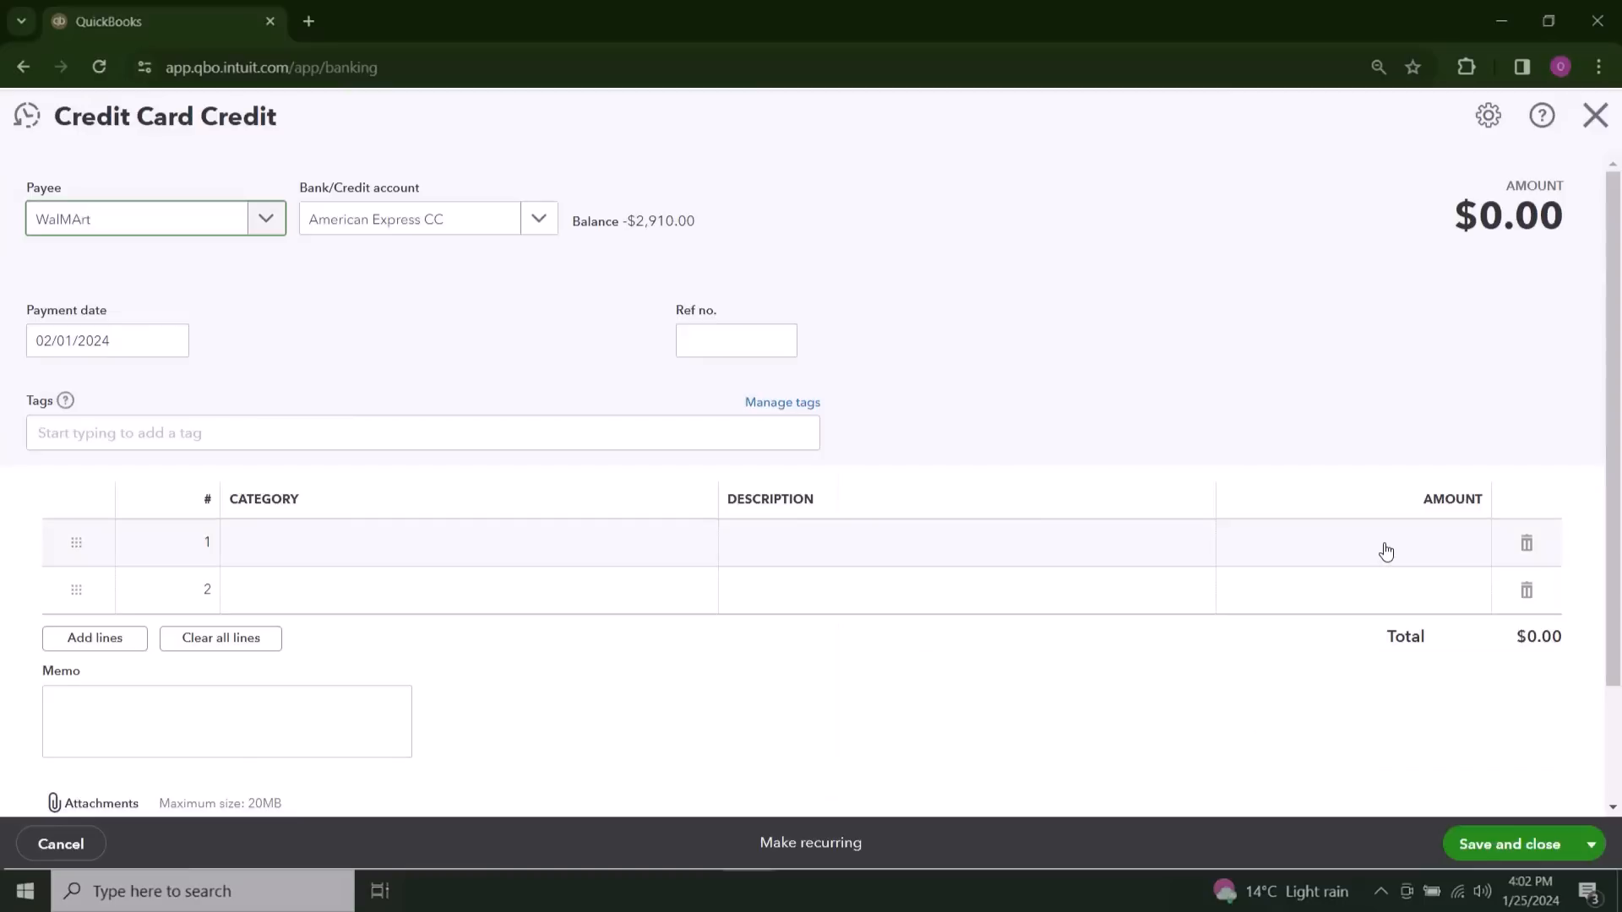
Step: Enter 120 on the first line under the Food Material category, and save and close the credit card credit
left_click(1386, 551)
type("120")
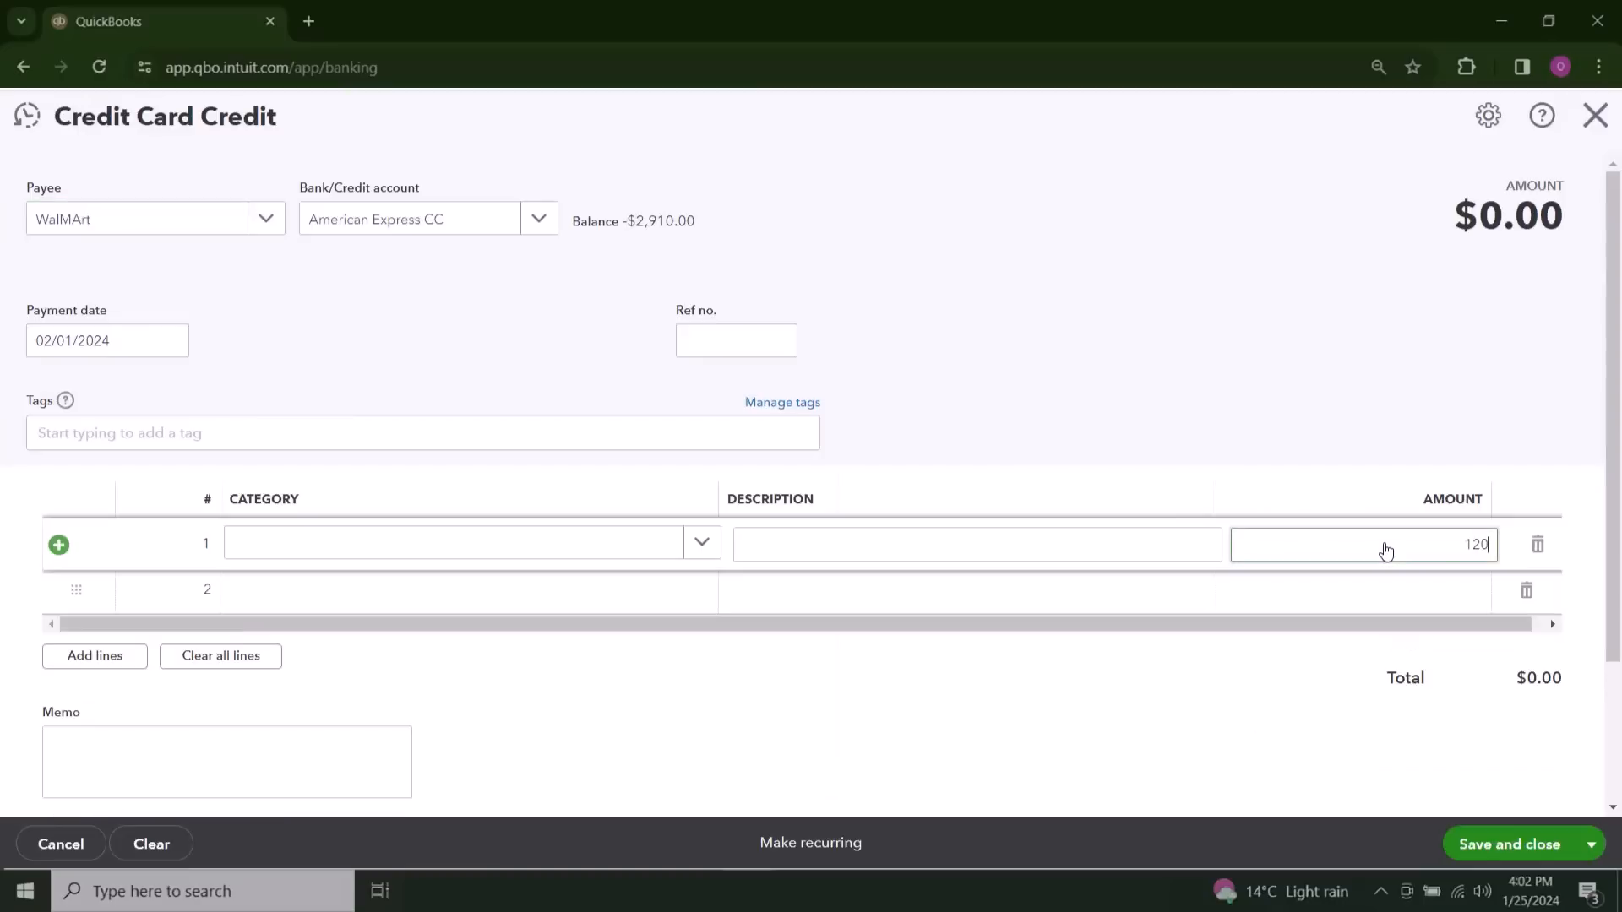
left_click(525, 553)
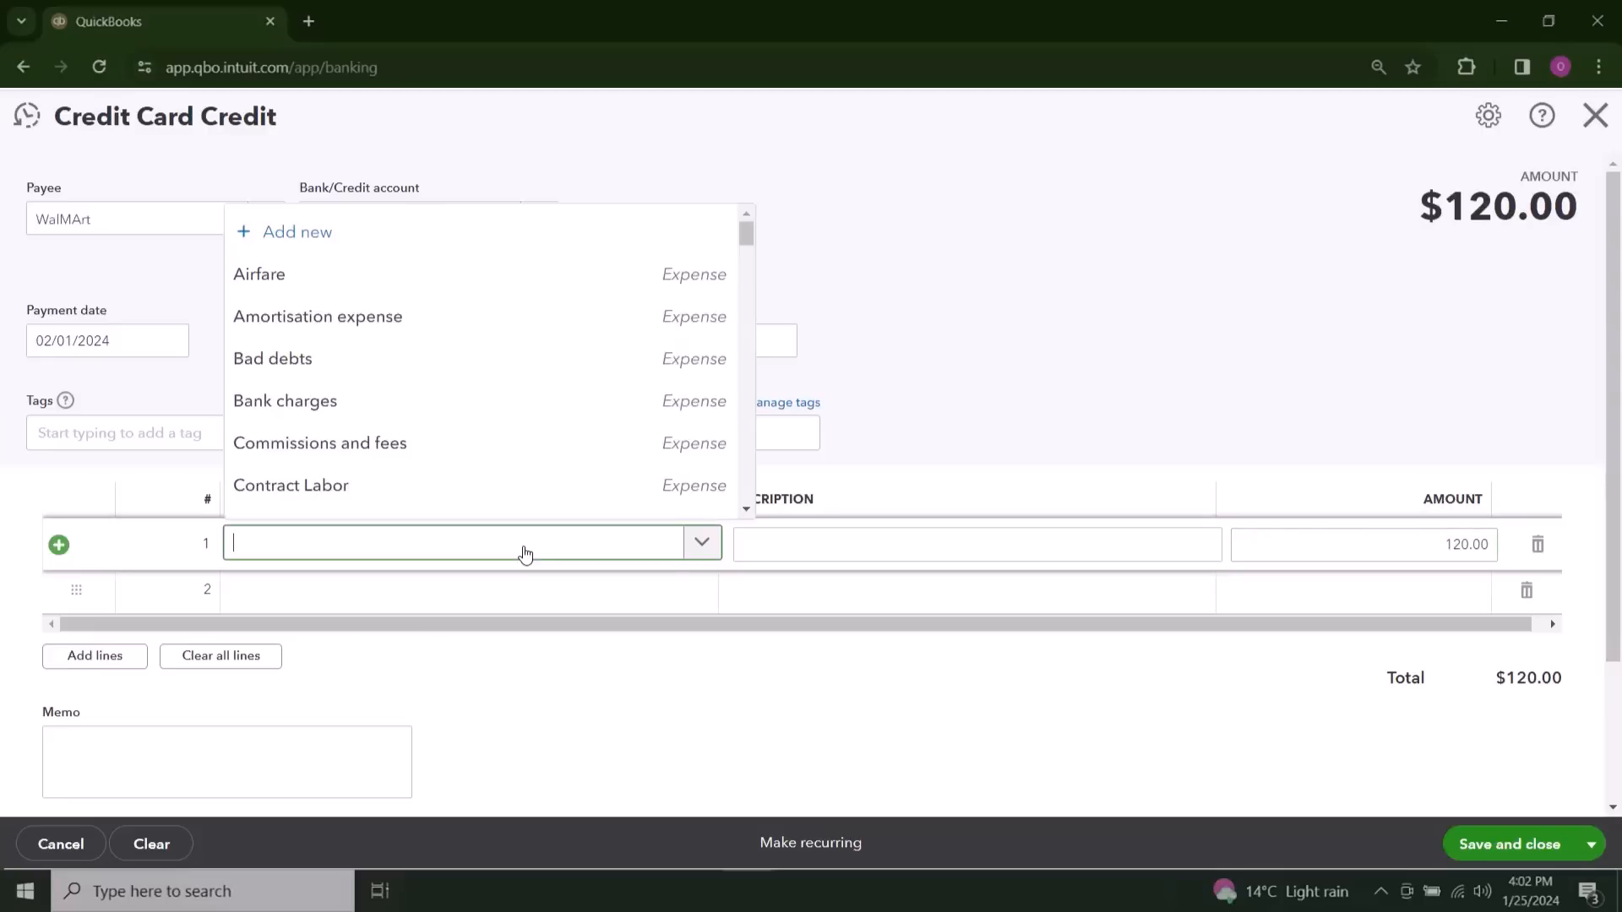
type("Food")
left_click(474, 497)
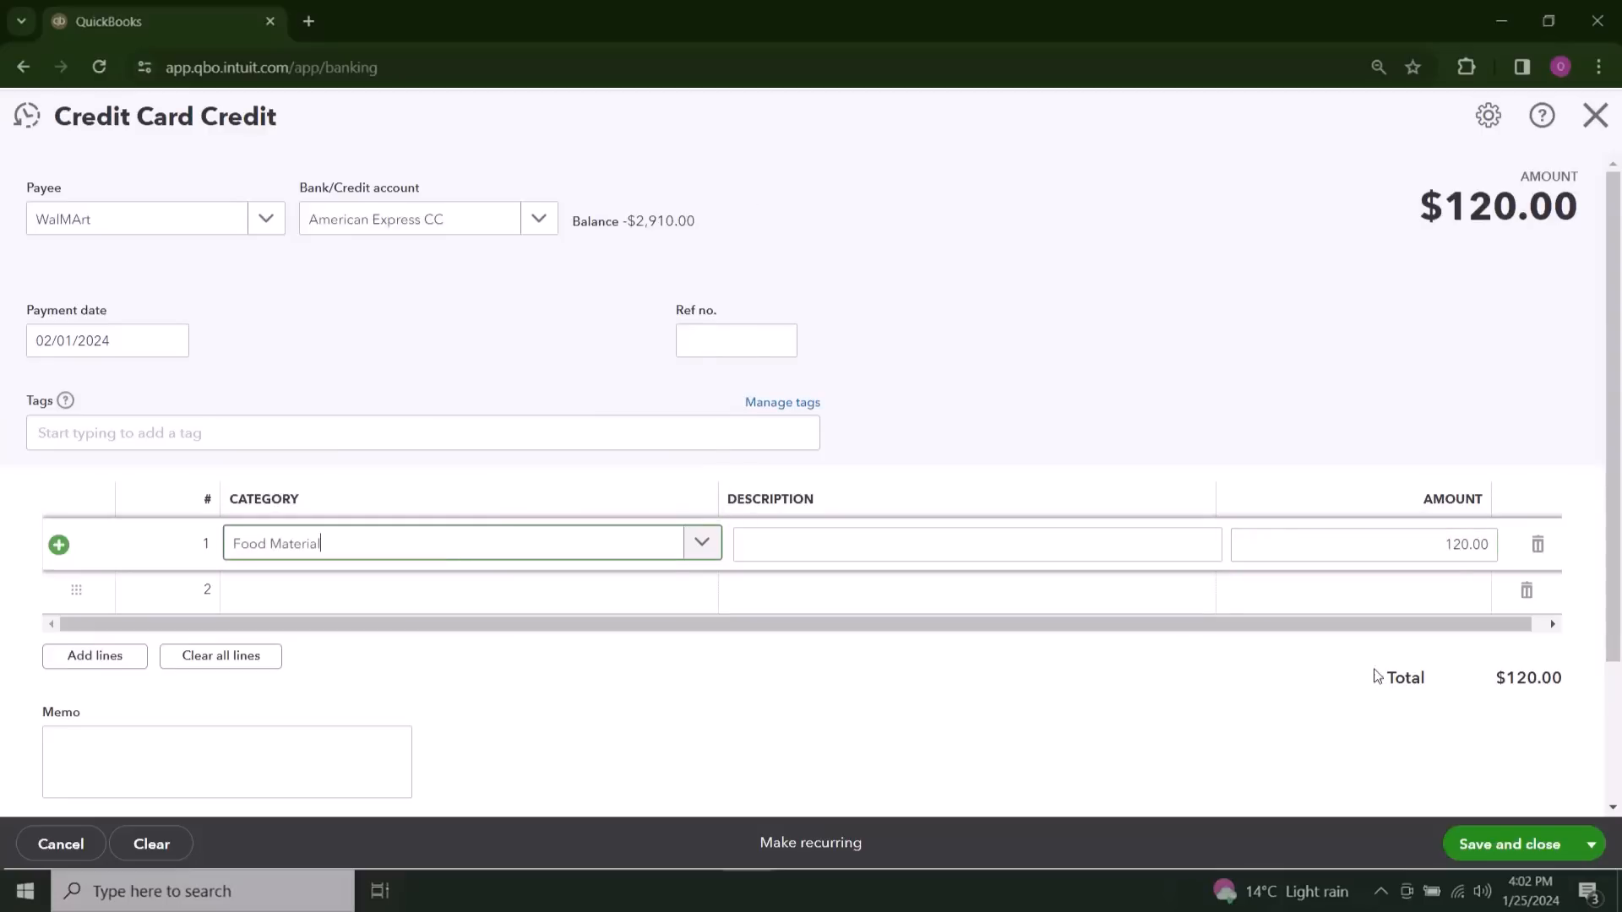
left_click(1510, 841)
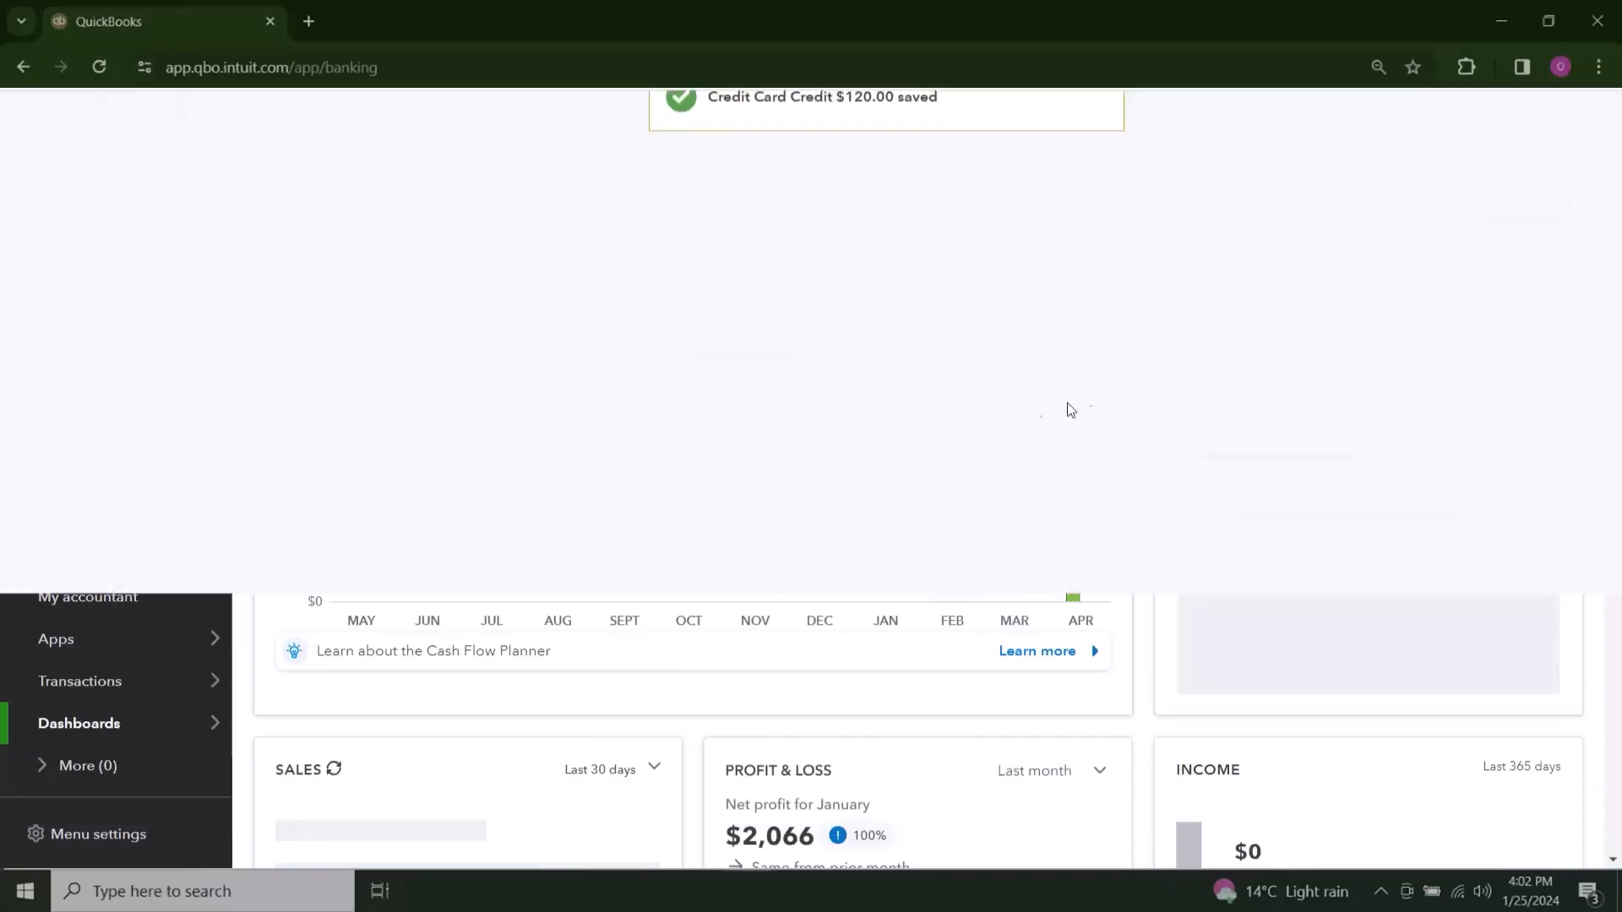
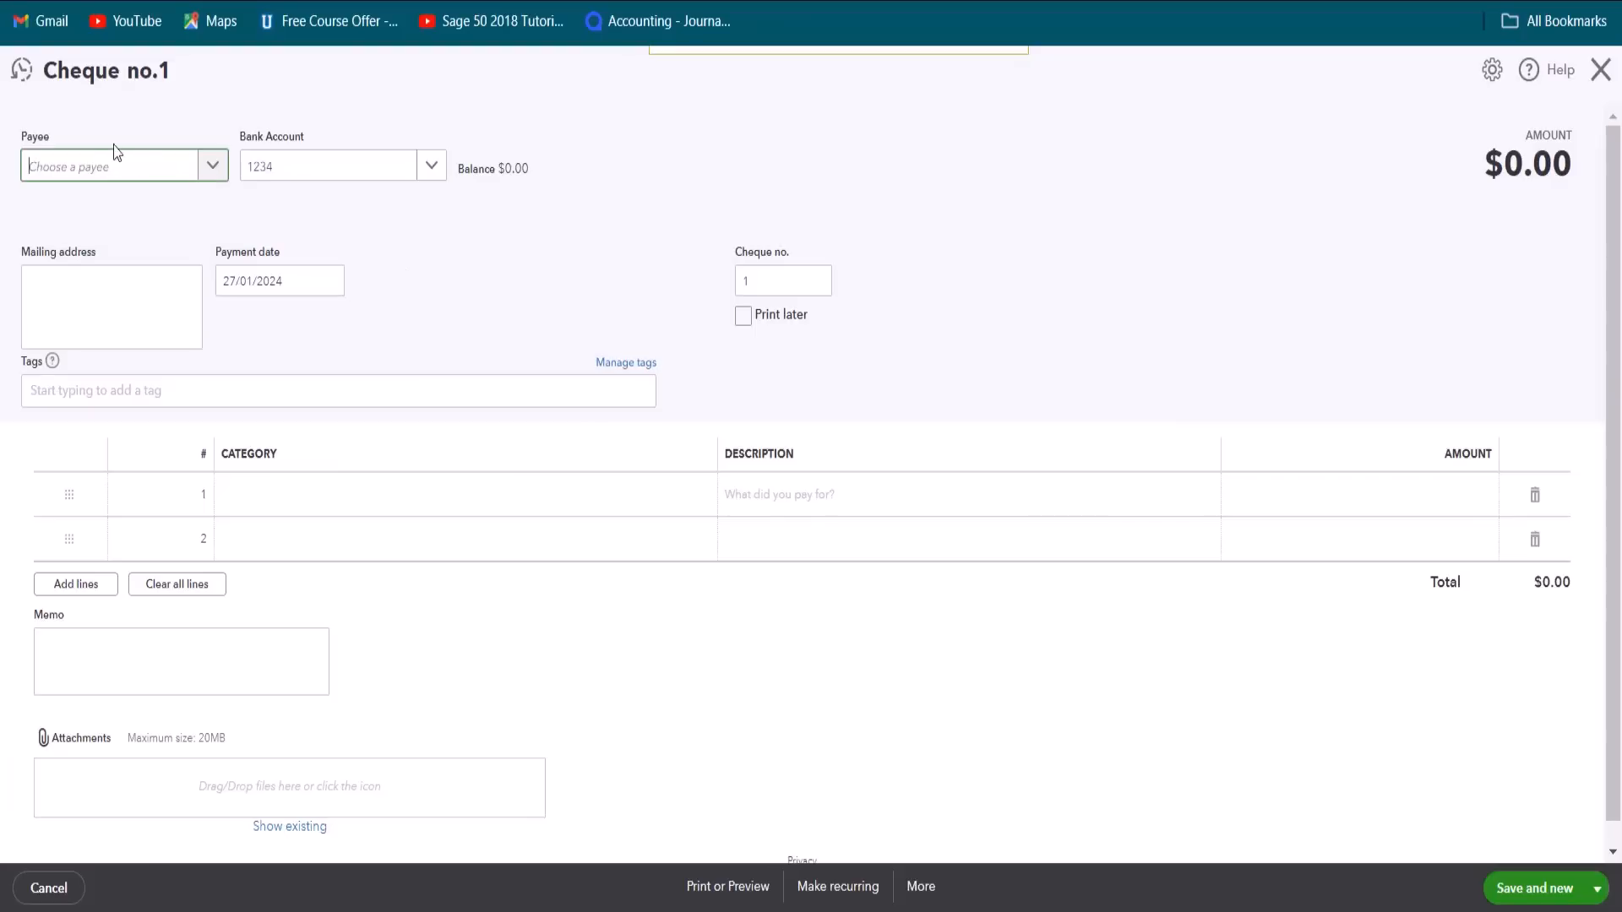
Step: Choose the existing supplier found by first name as the cheque's payee and set the bank account to the Bank of America account
left_click(217, 172)
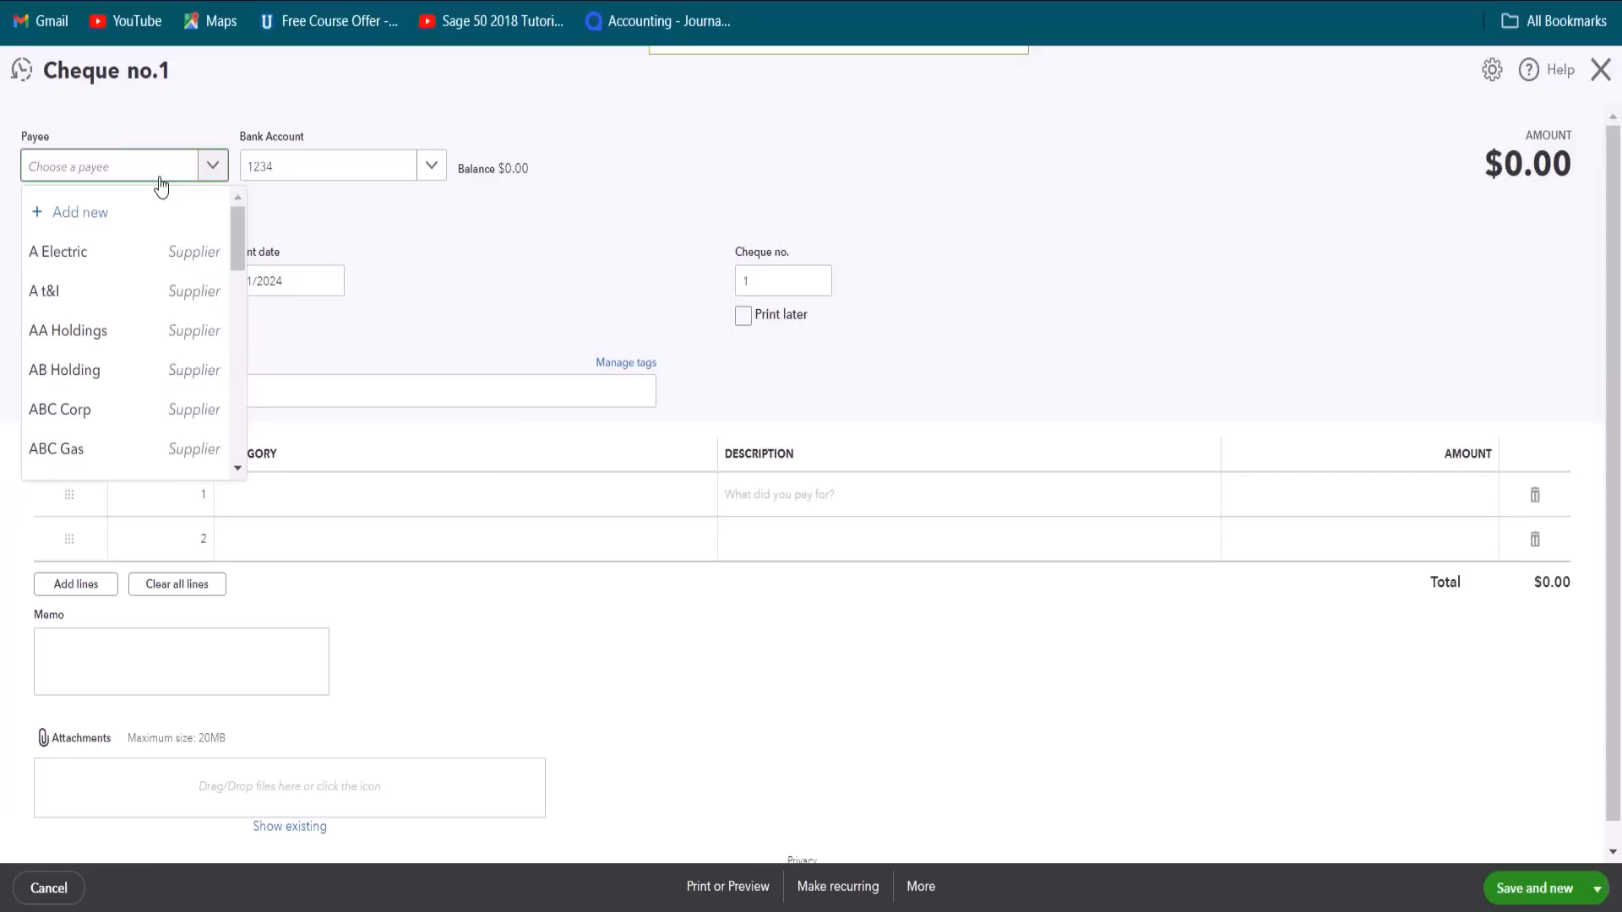
type("Albert")
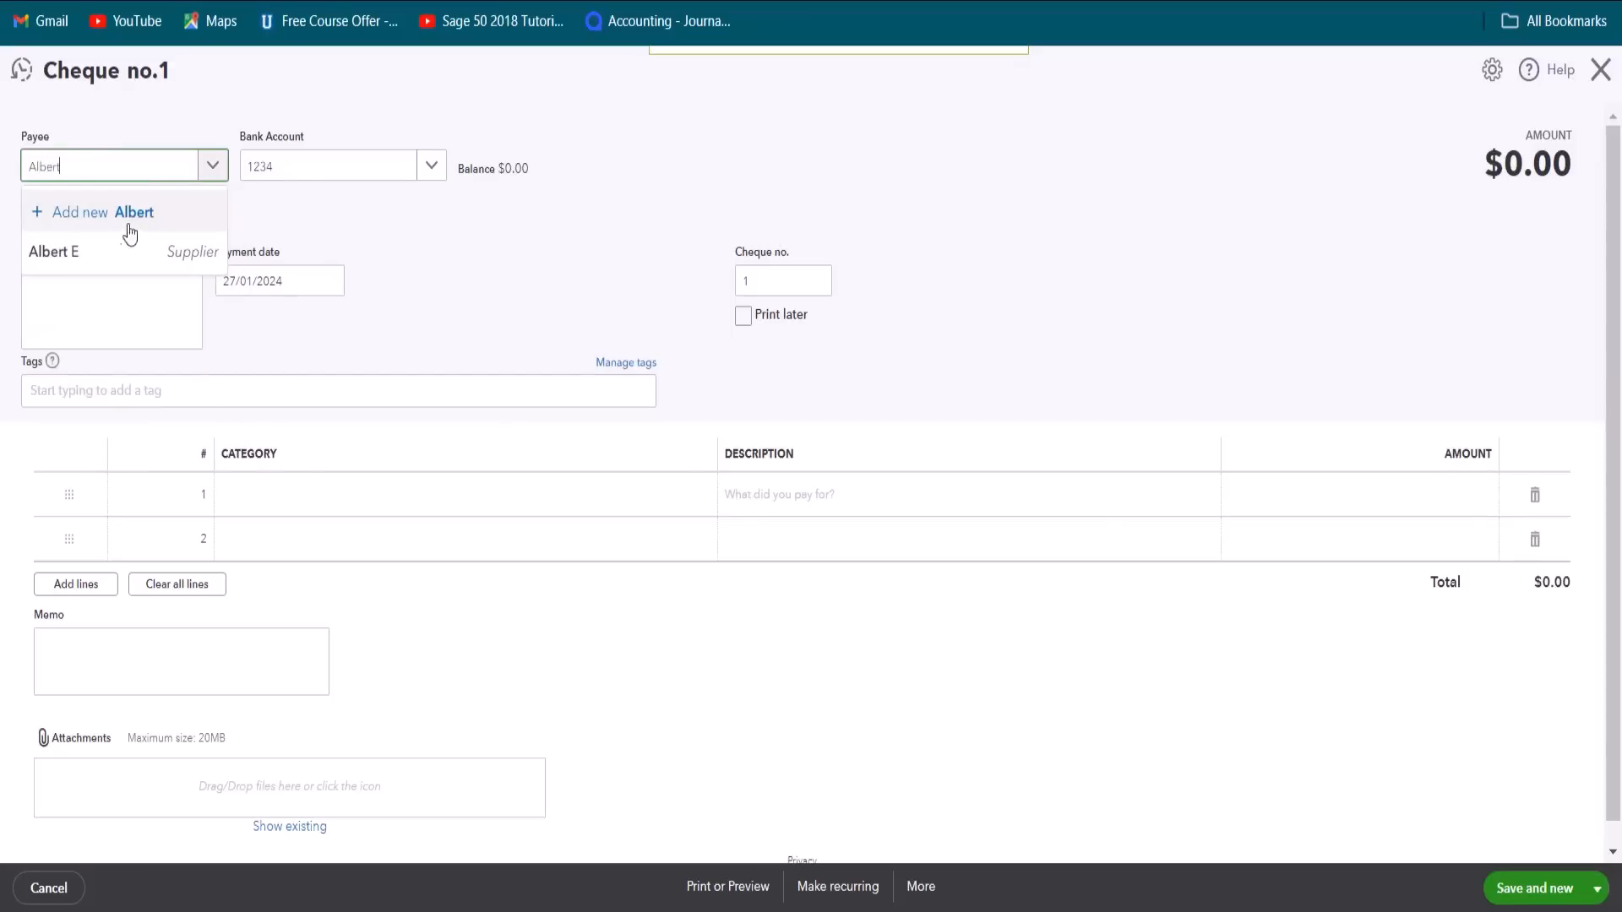
left_click(113, 256)
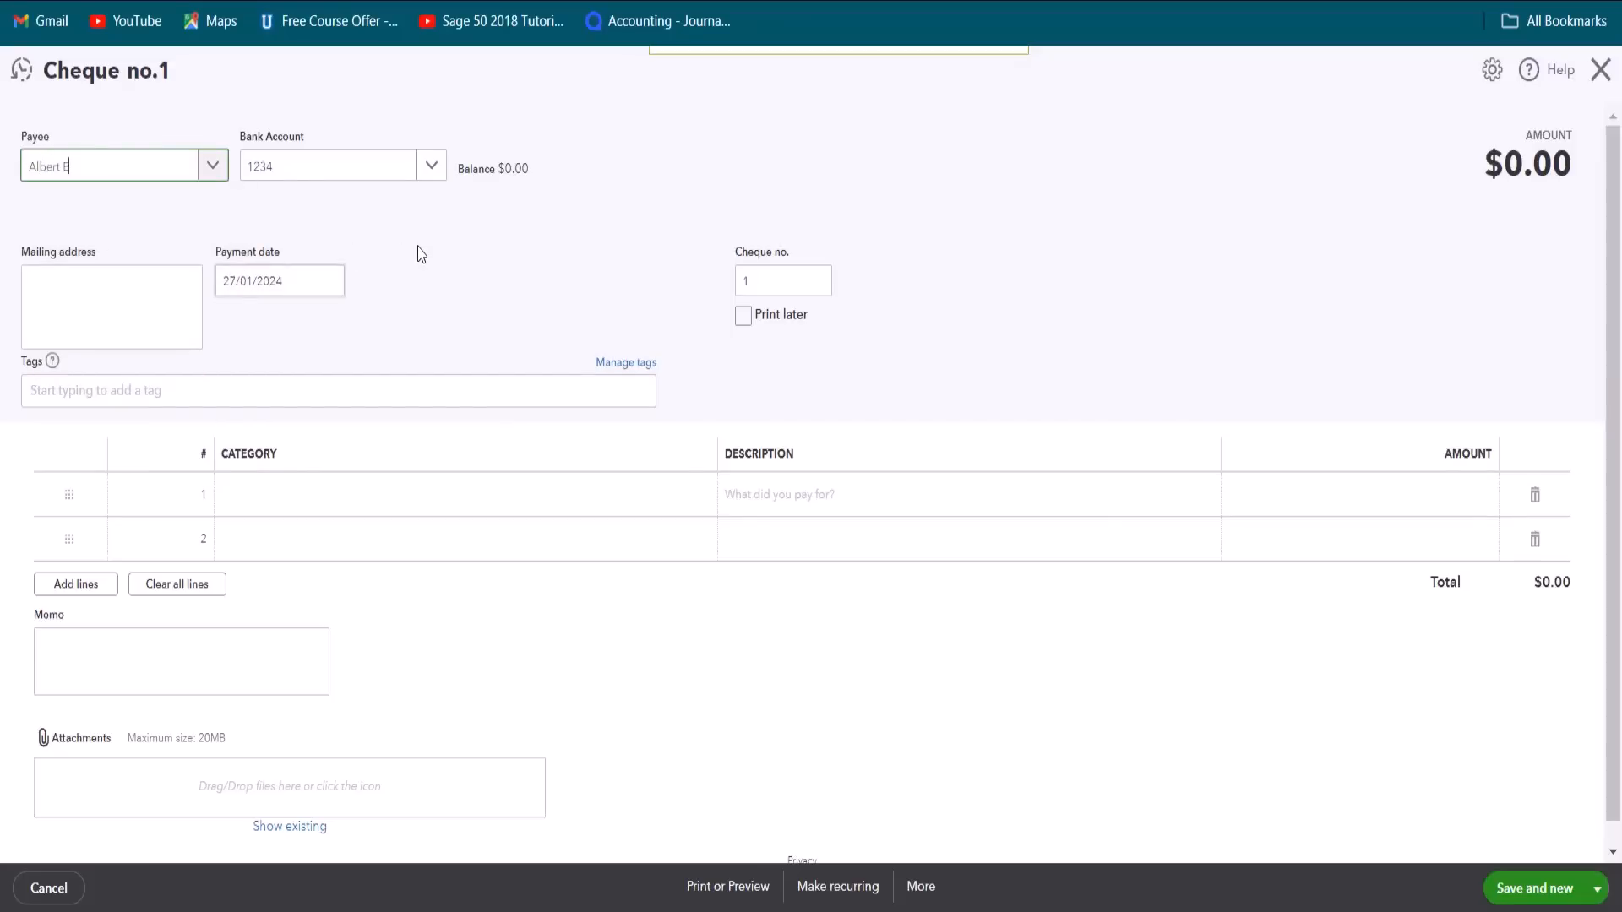
left_click(432, 168)
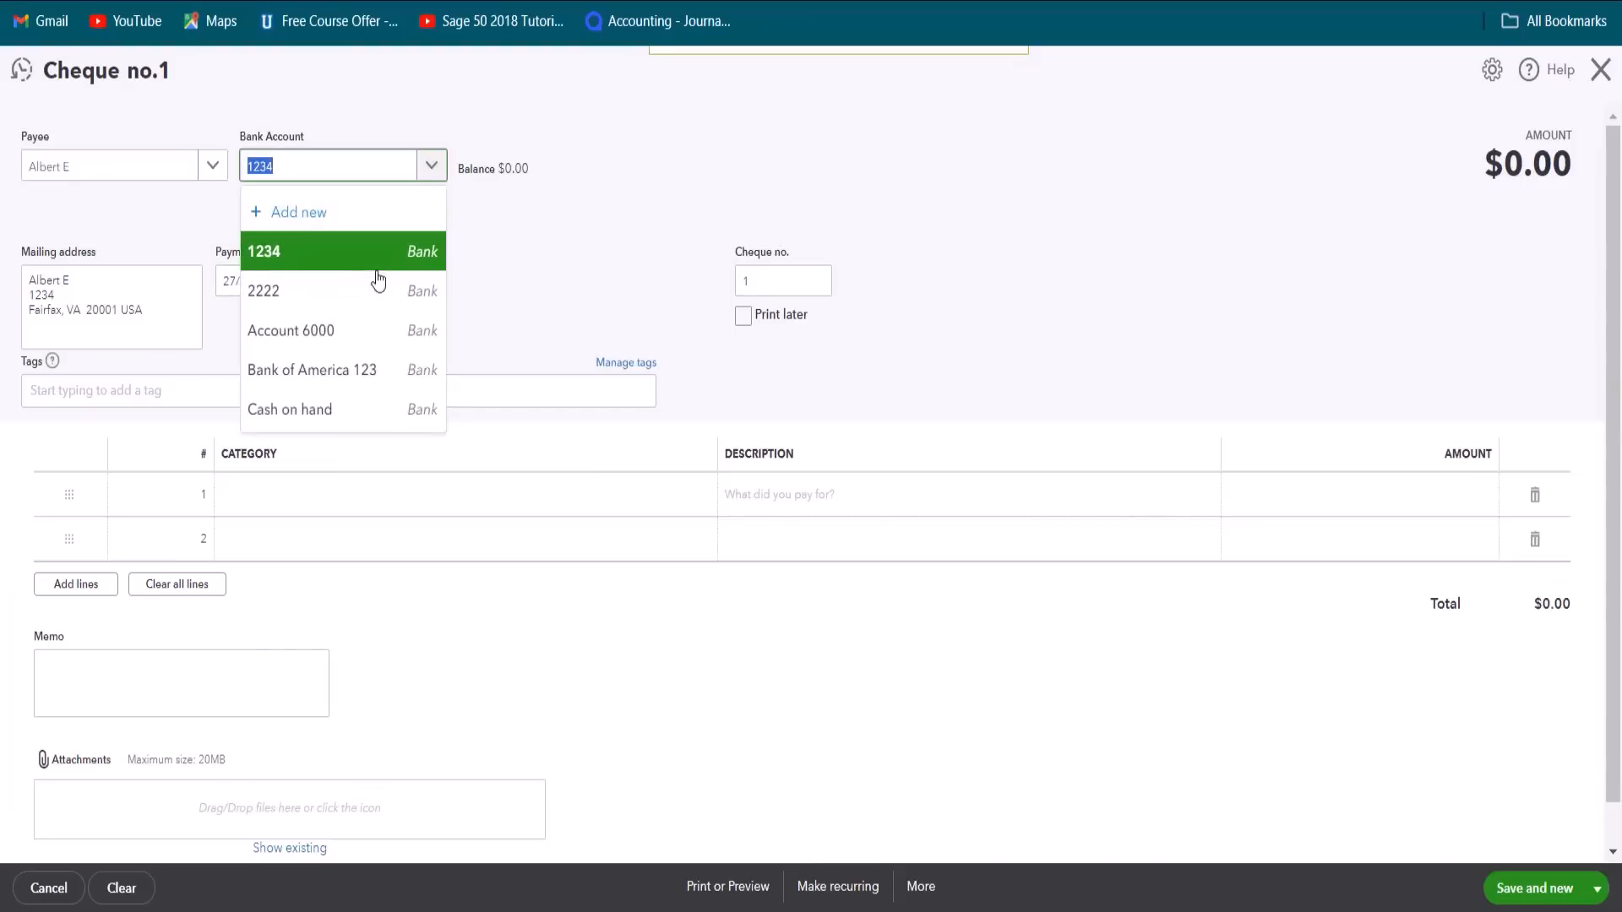
left_click(385, 380)
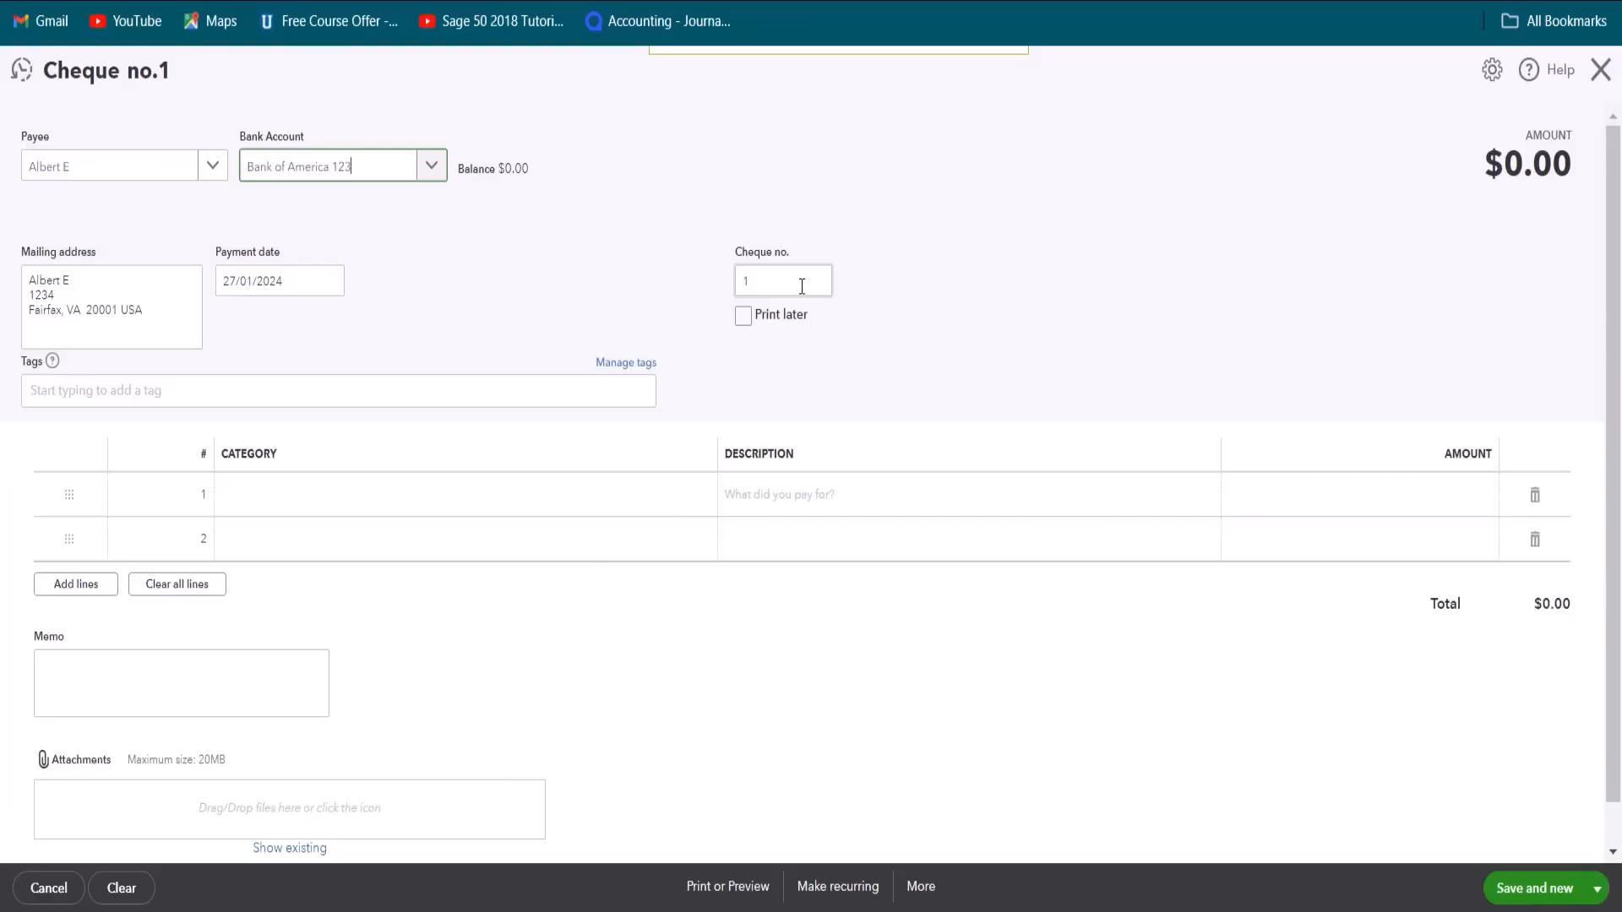
Step: Mark the cheque to print later and set its payment date to 30/01/2024
left_click(743, 317)
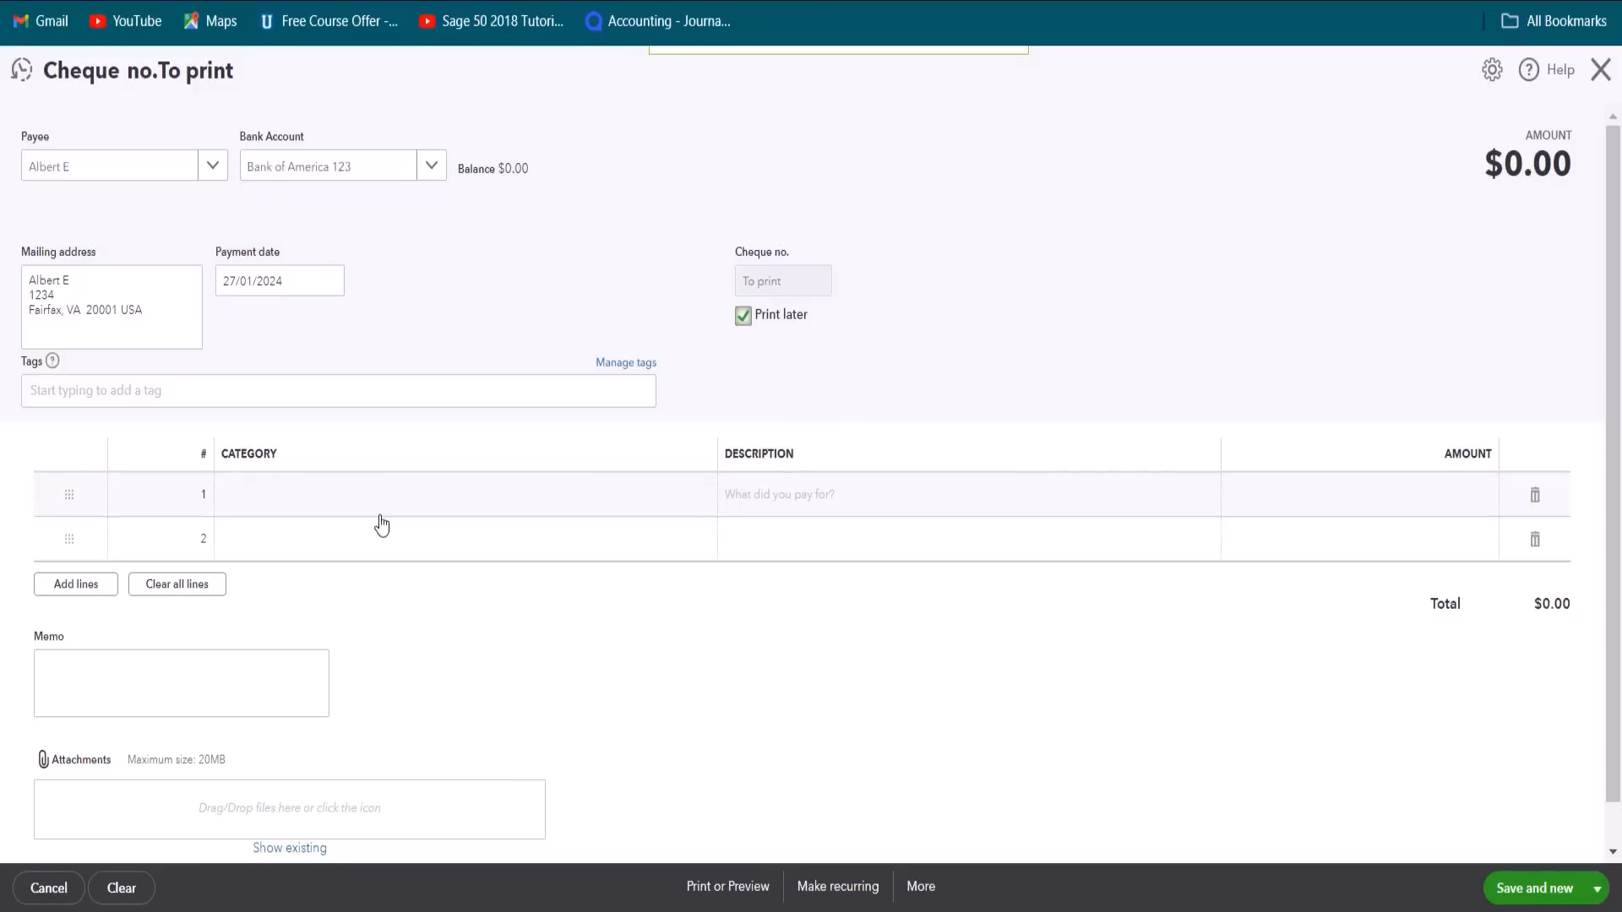
left_click(329, 279)
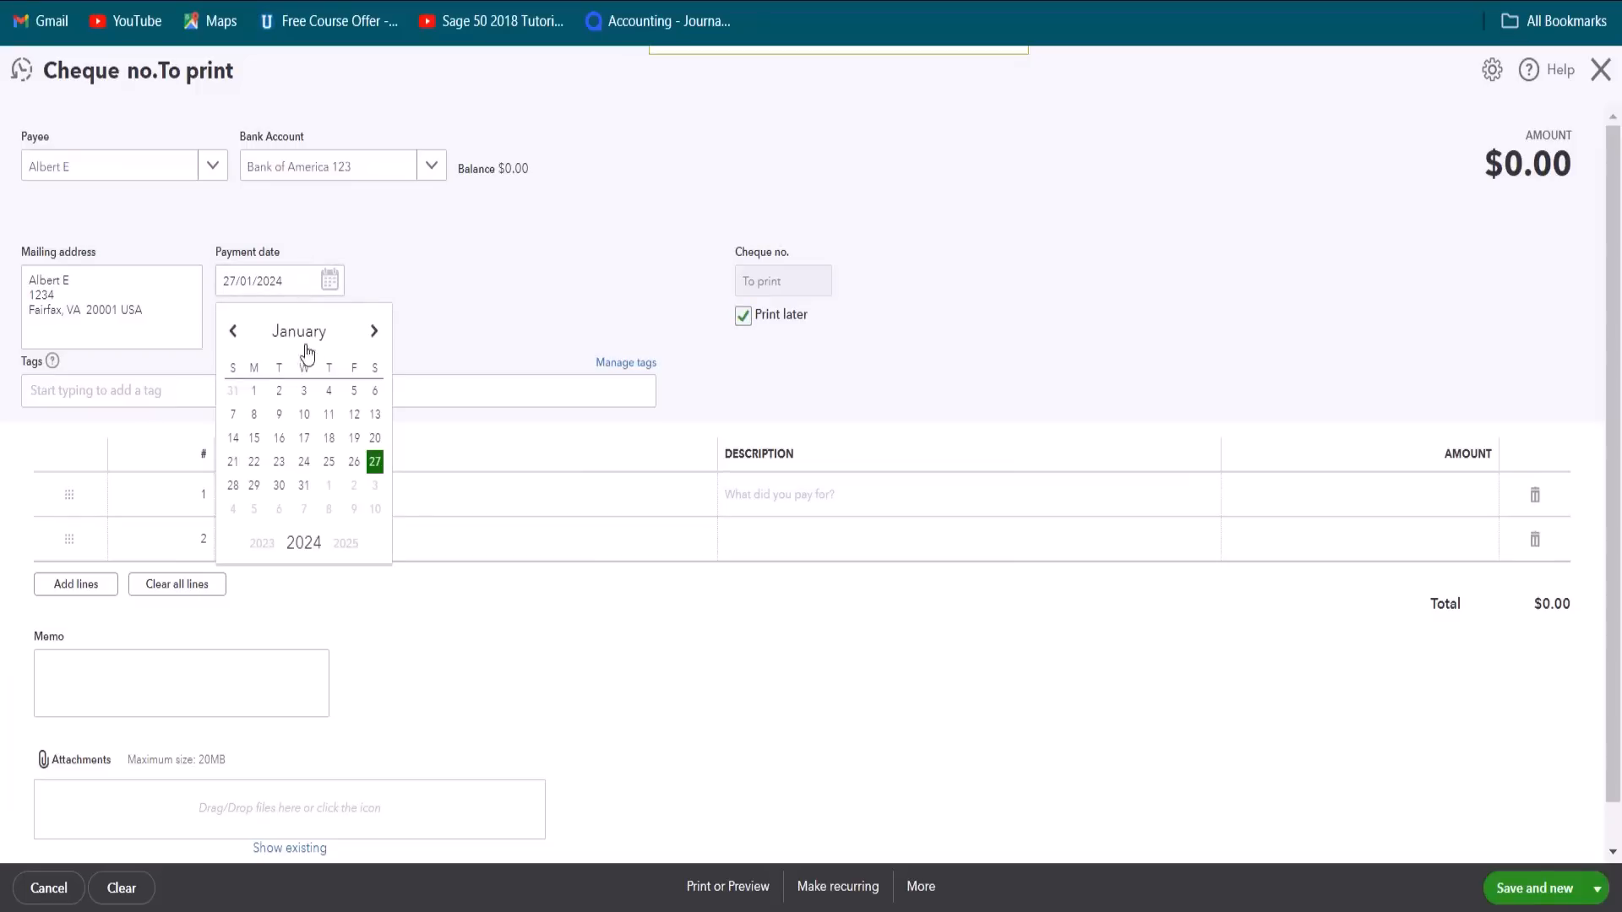
left_click(279, 486)
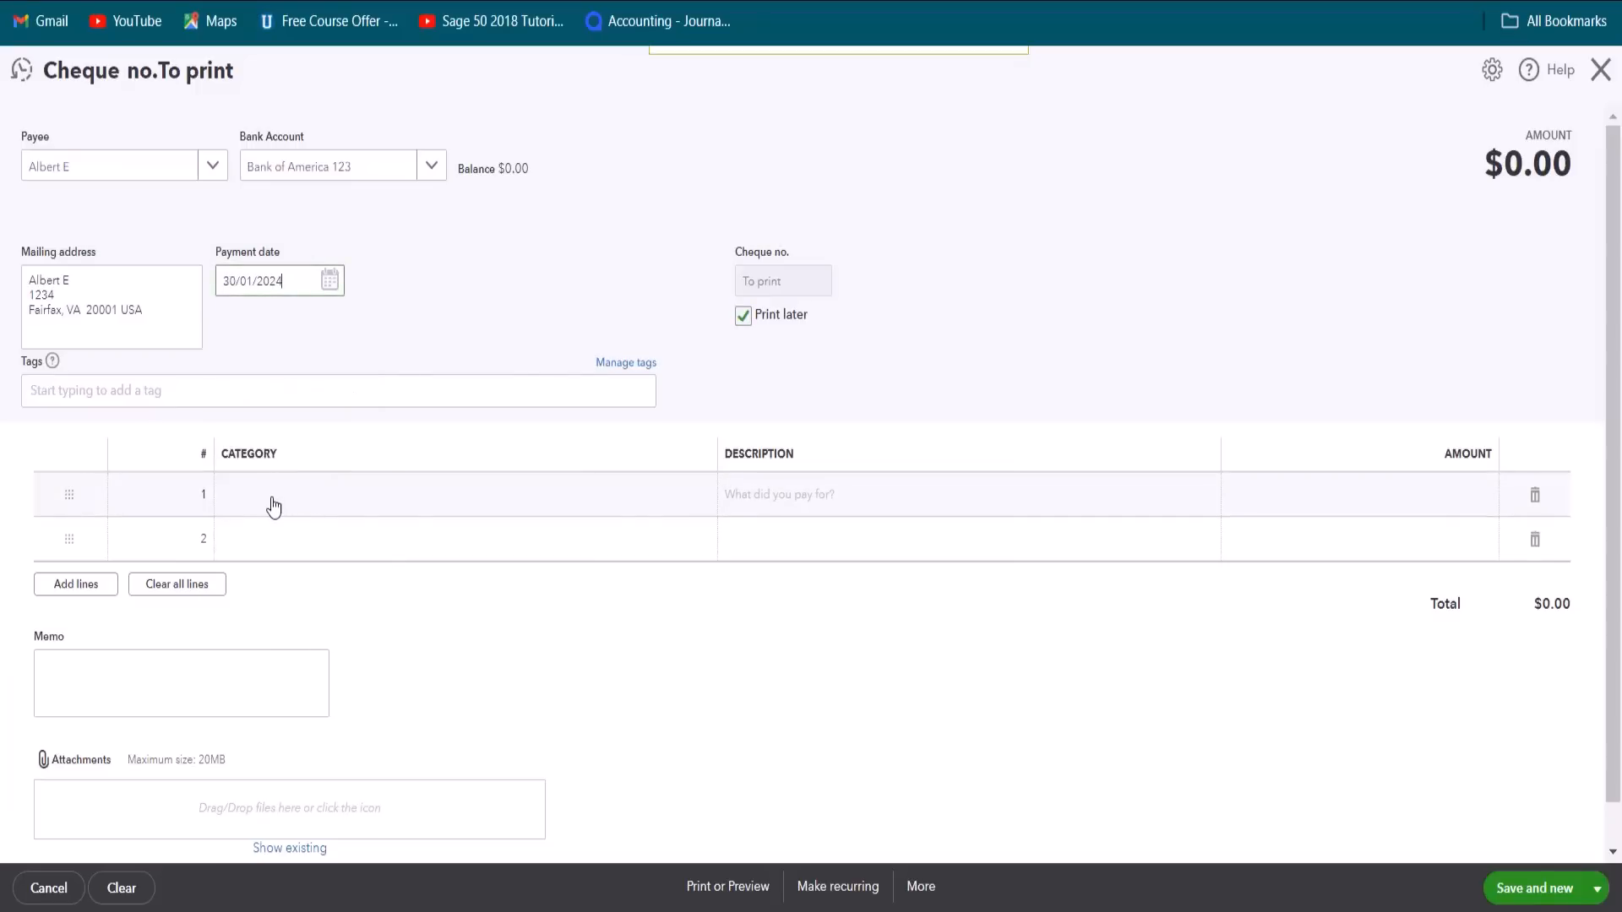
Step: Assign the first cheque line to the Contractors category with the description "Worked on multiple customers"
left_click(272, 504)
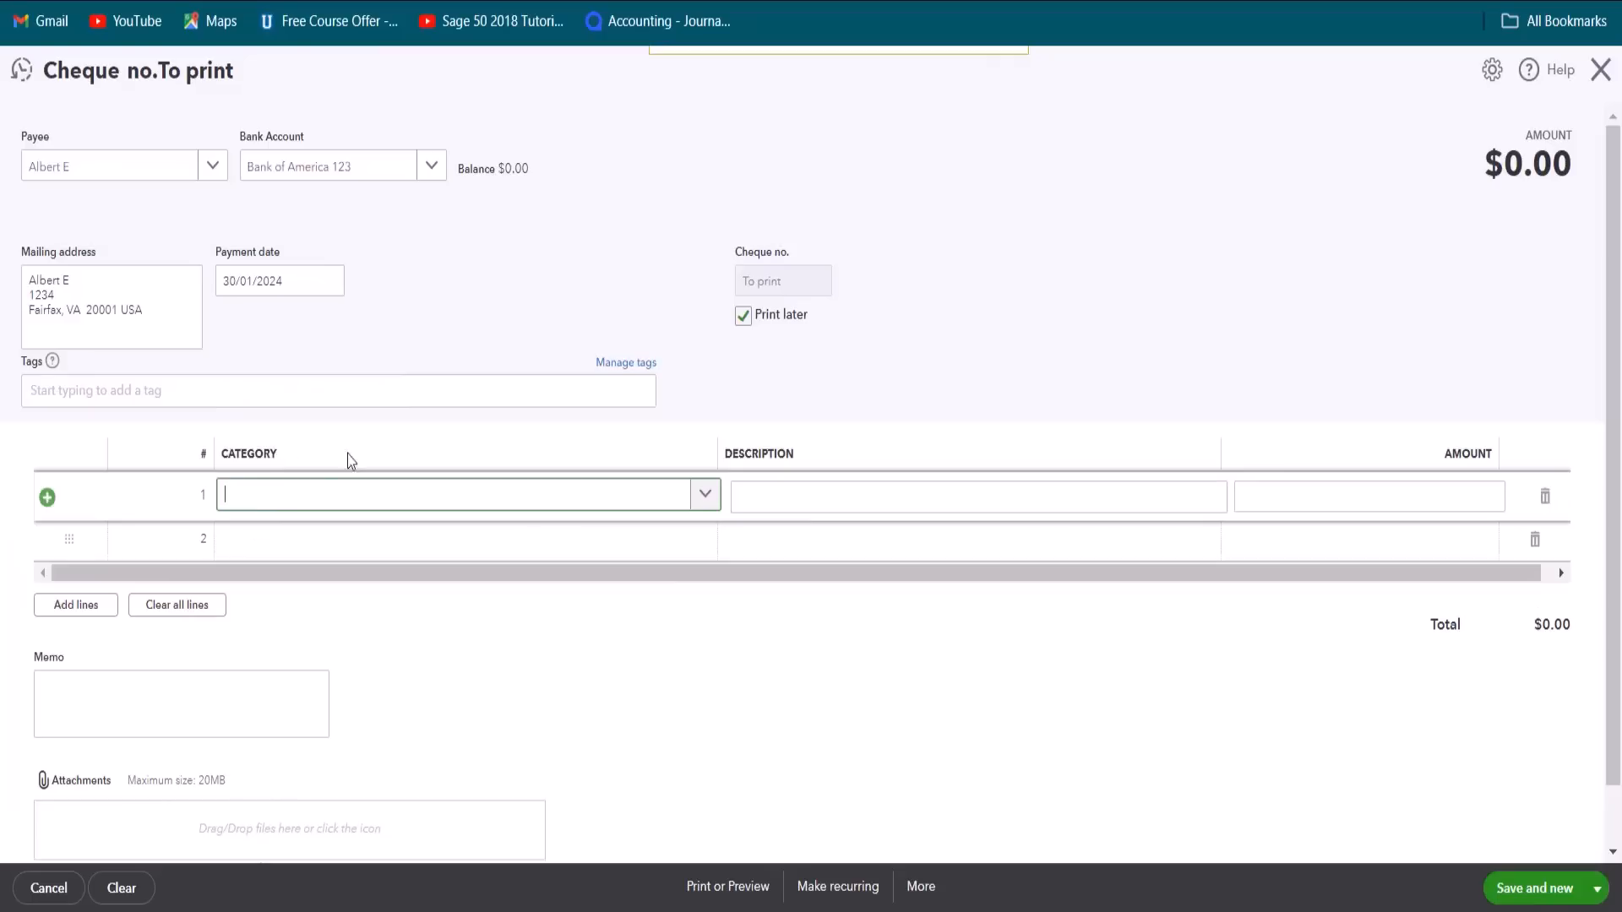
left_click(705, 499)
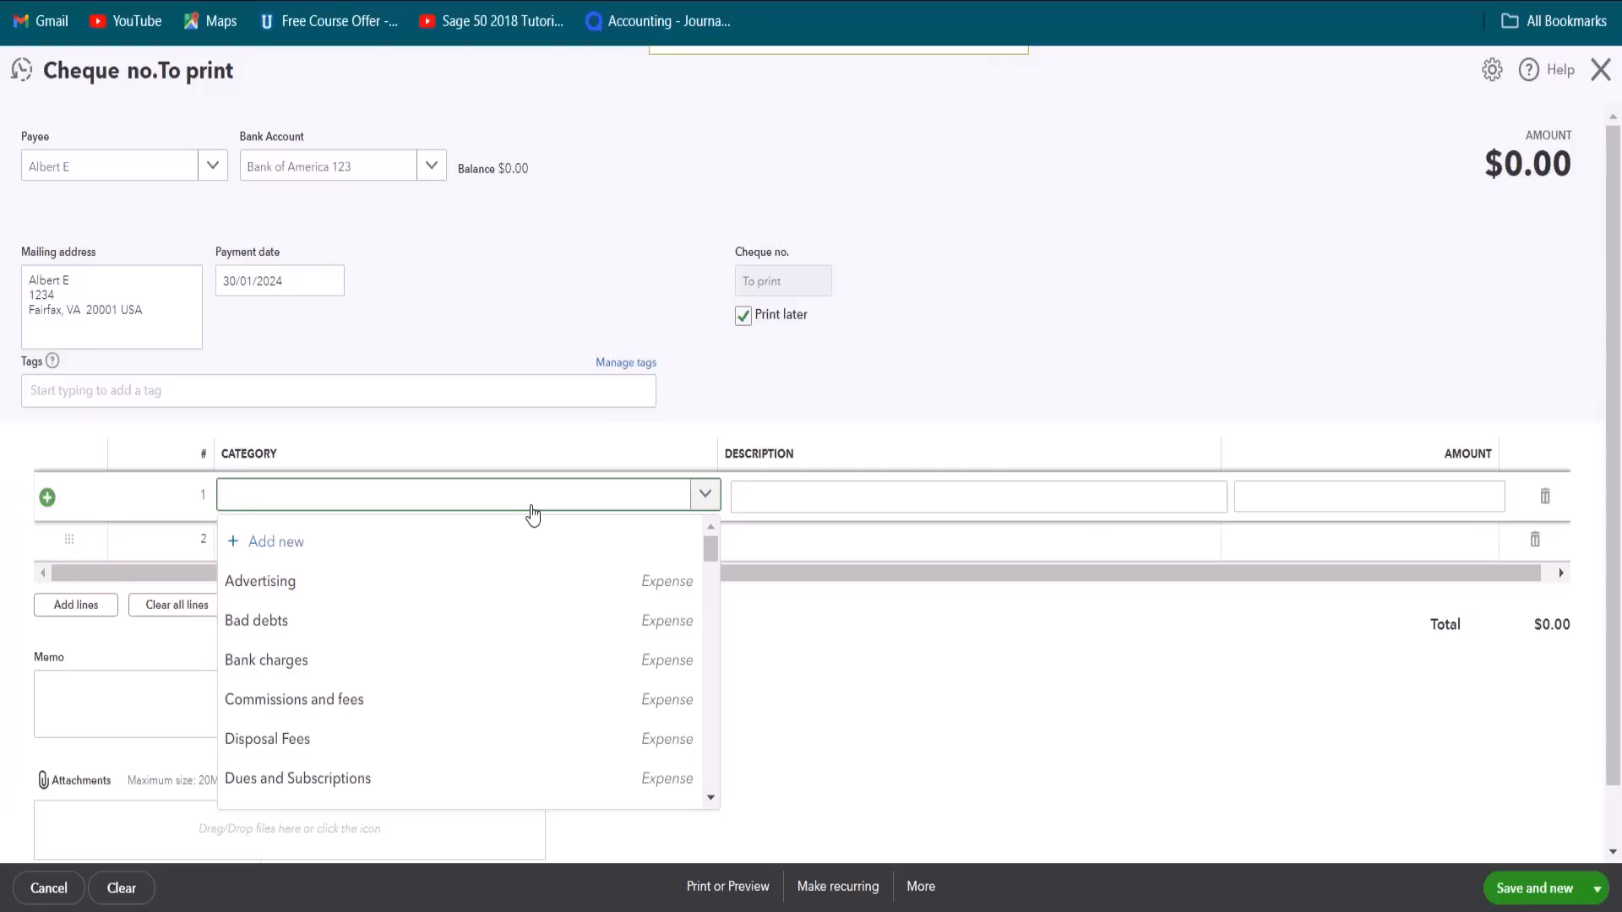
type("con")
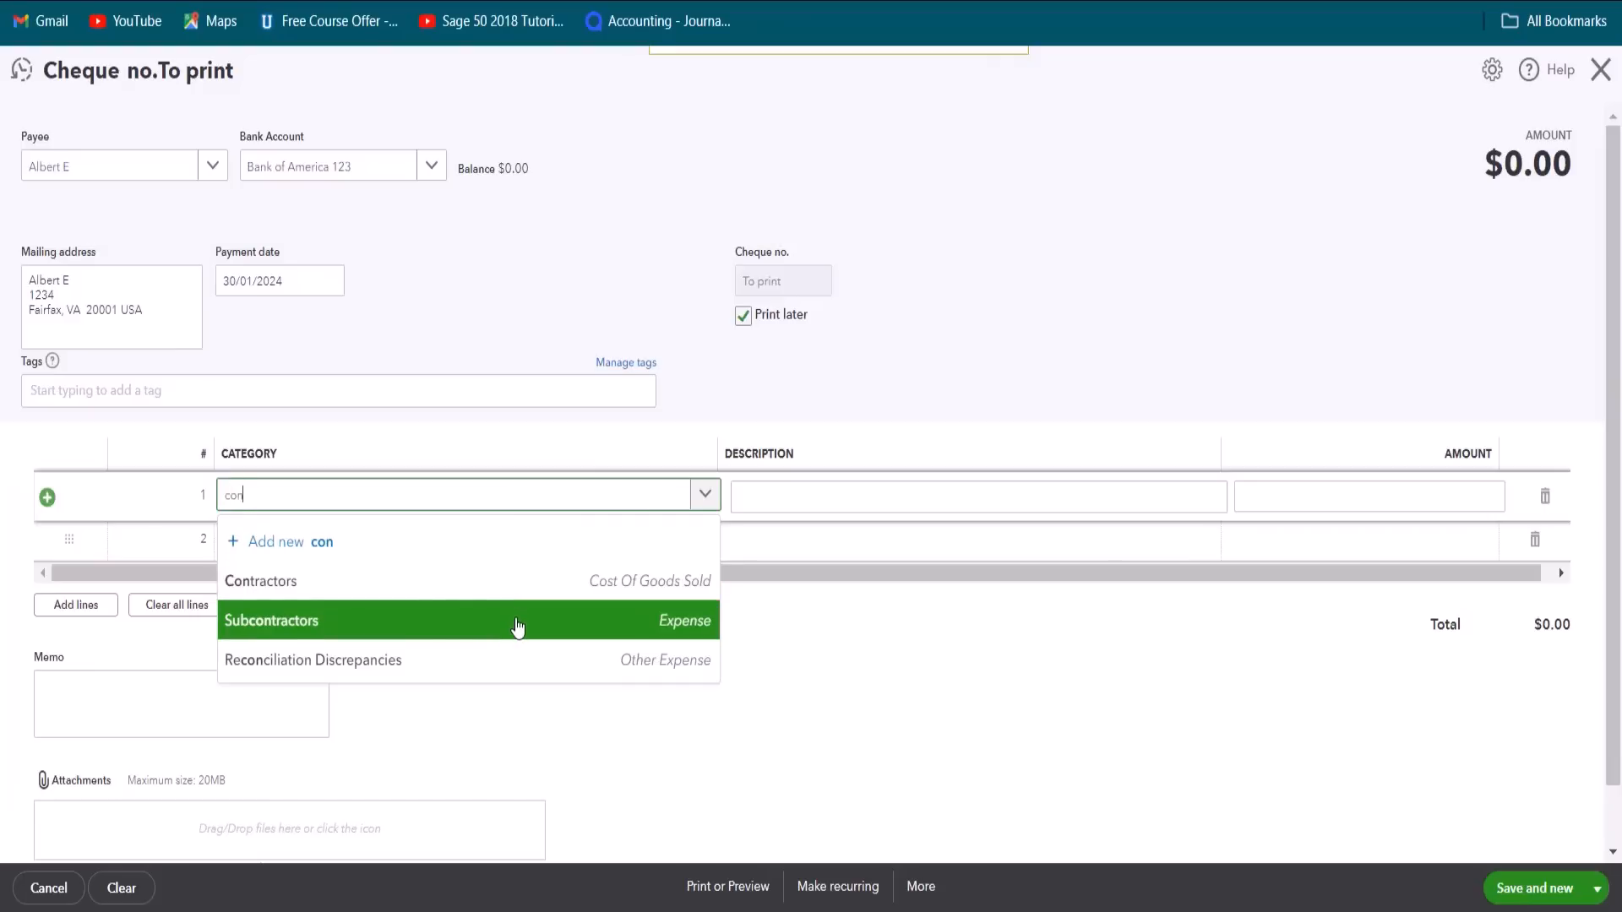
left_click(523, 589)
left_click(807, 499)
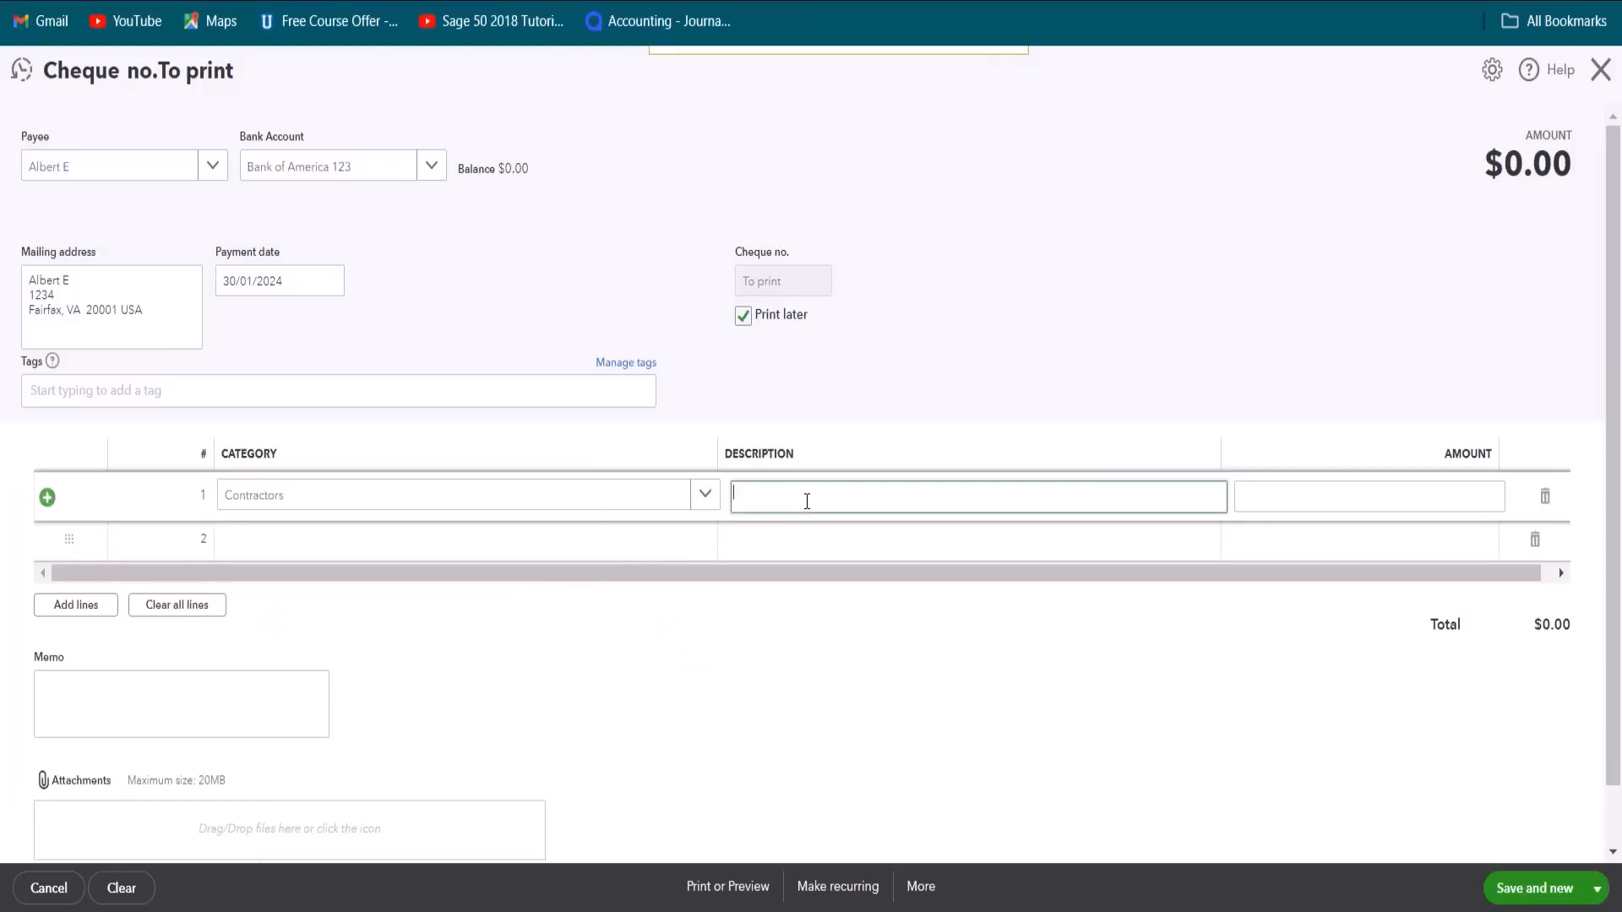
type("Worked on multiple customers")
Step: Enter 1500 as the first line's amount, and save and close the cheque
left_click(1413, 493)
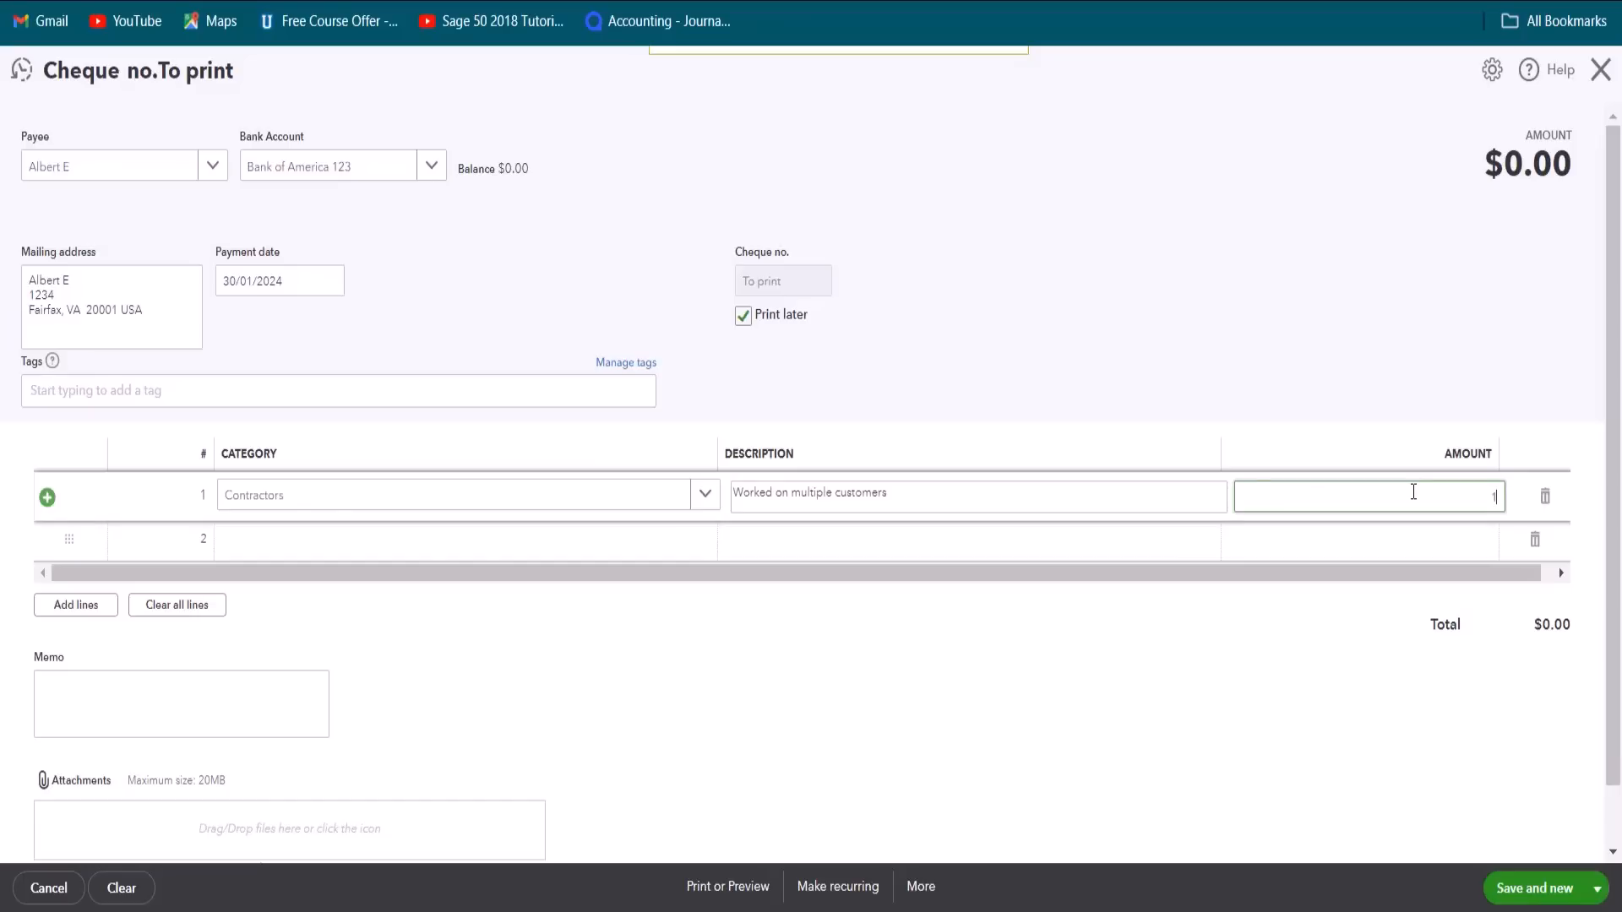
type("1500")
left_click(1390, 684)
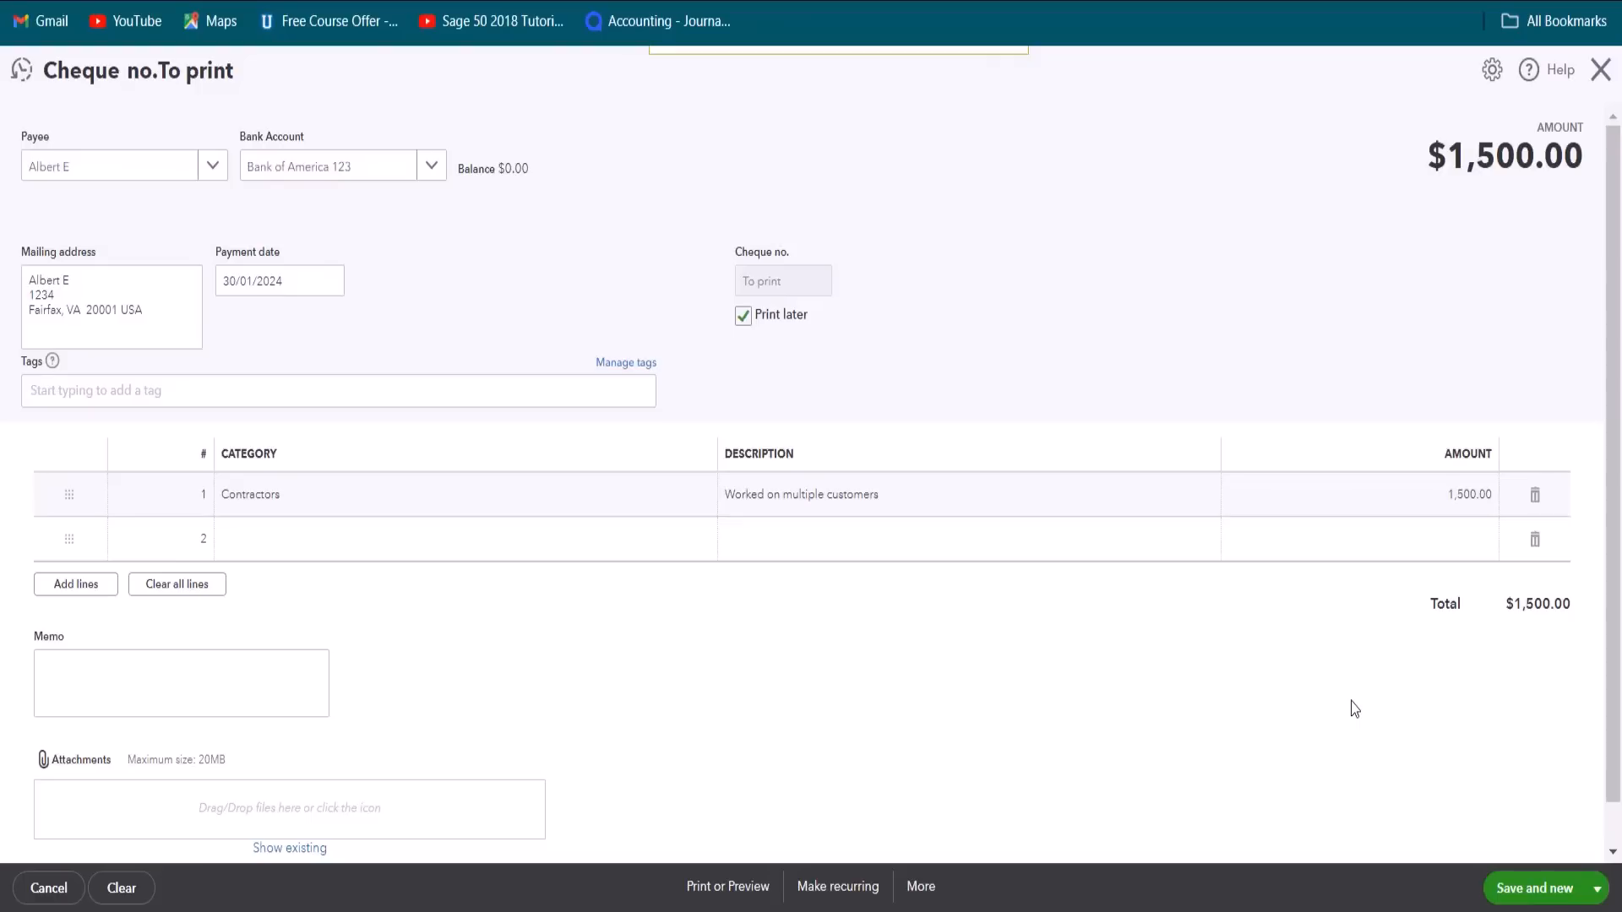
left_click(1598, 898)
left_click(1513, 863)
left_click(1528, 891)
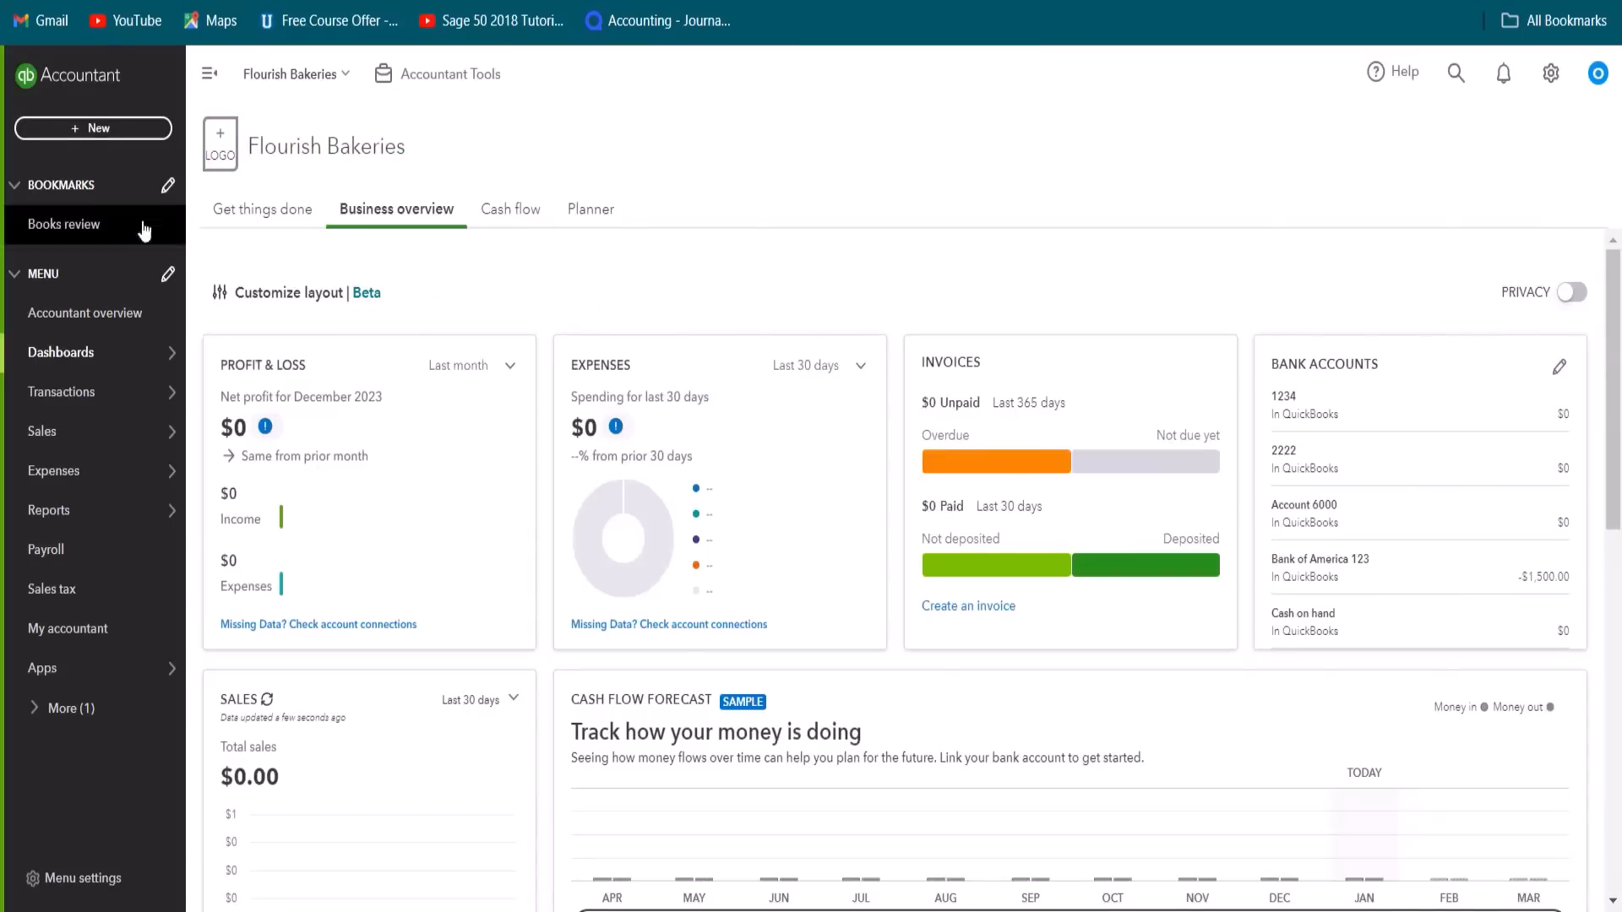
Step: Create a second cheque to Customer A for 1,200 under Contractors, dated 30/01/2024, and open the cheque printing list
left_click(82, 130)
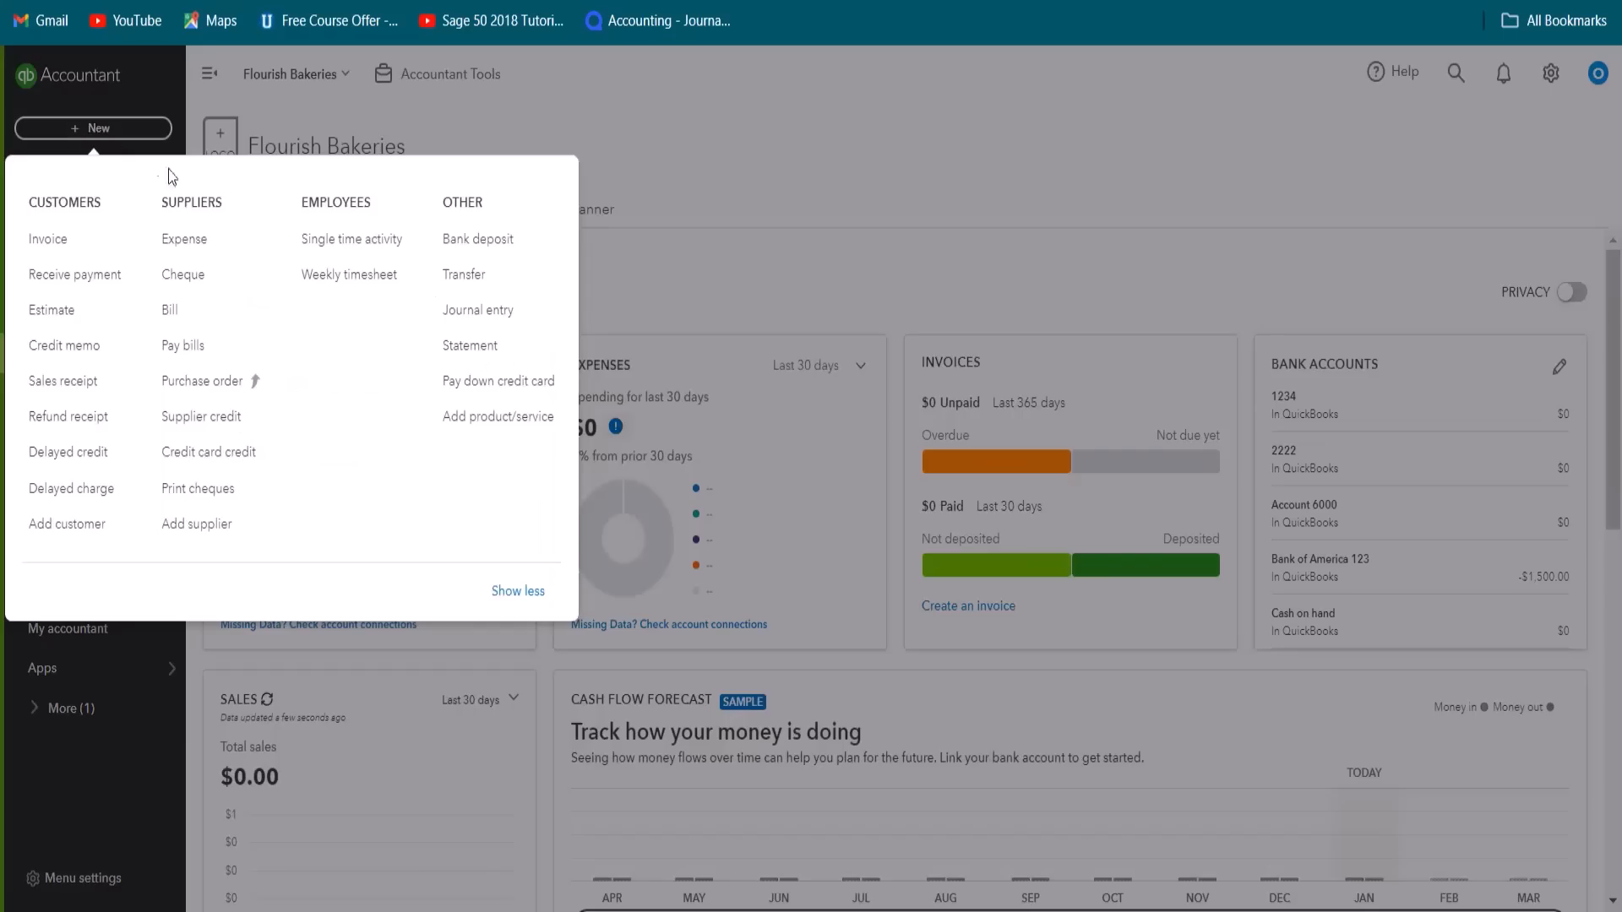
left_click(197, 273)
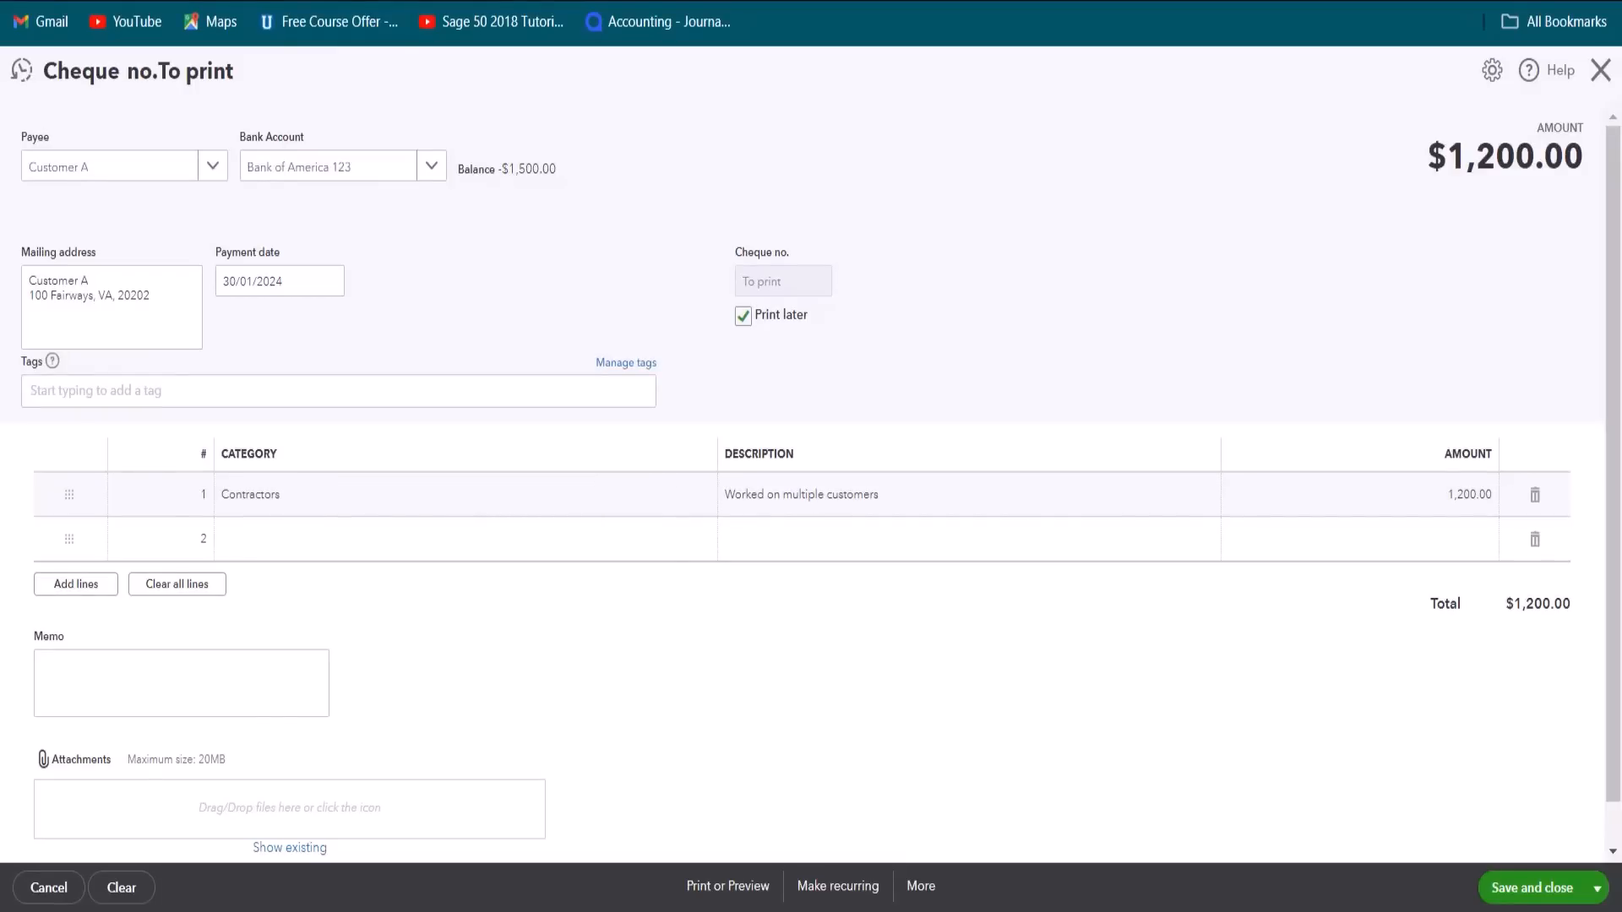
left_click(737, 890)
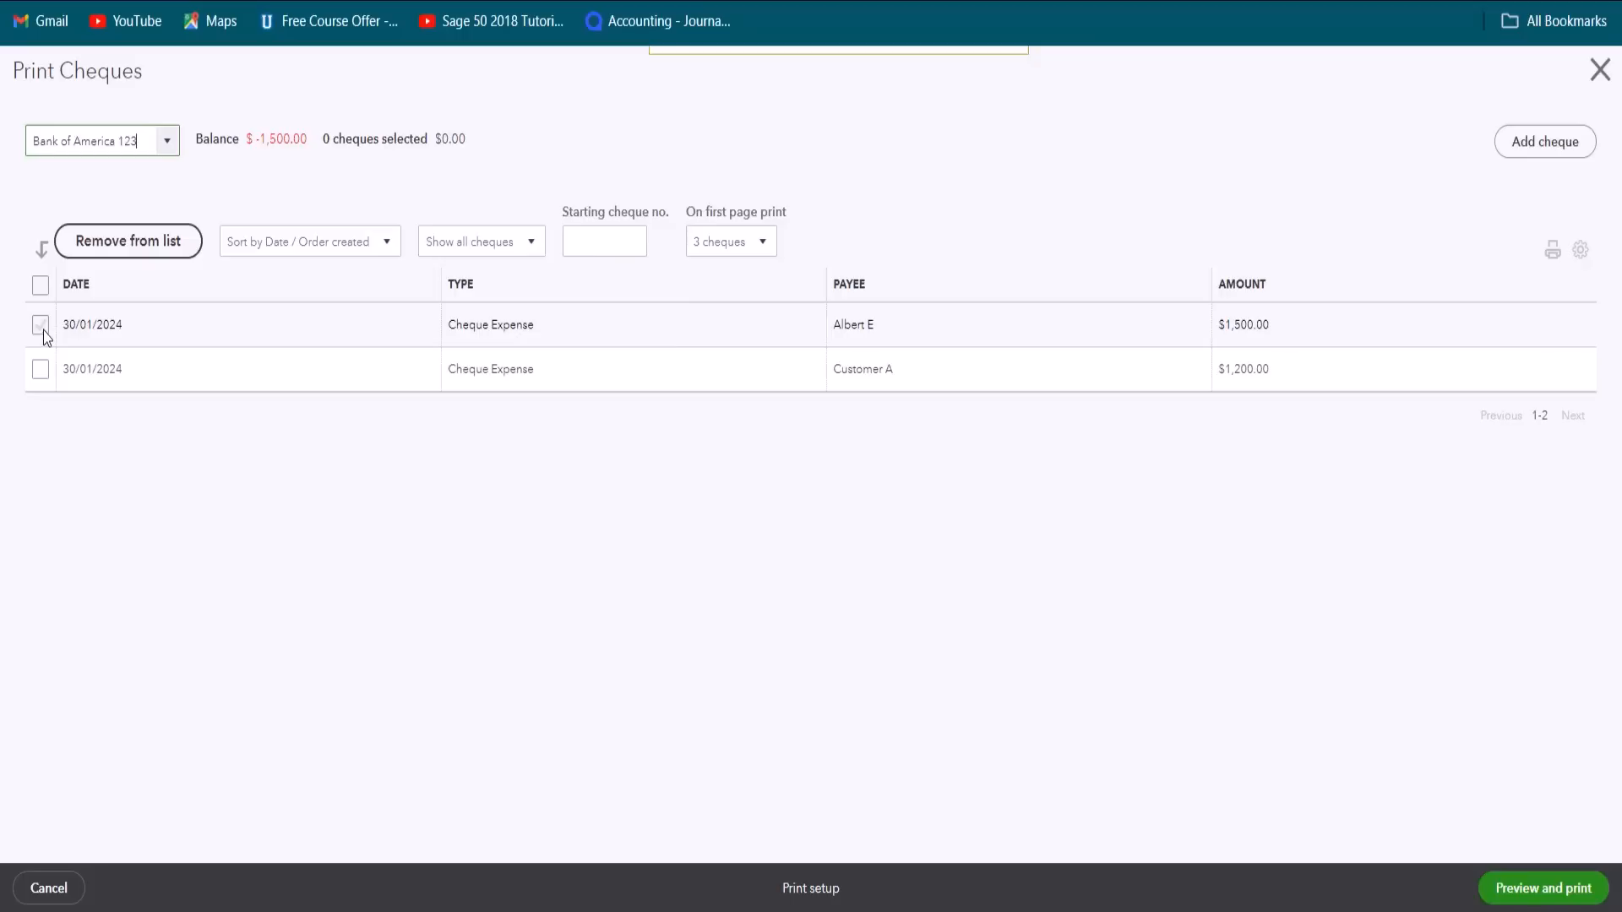
Step: Select both listed cheques, set the starting cheque number to 1001, and generate their print preview
left_click(43, 328)
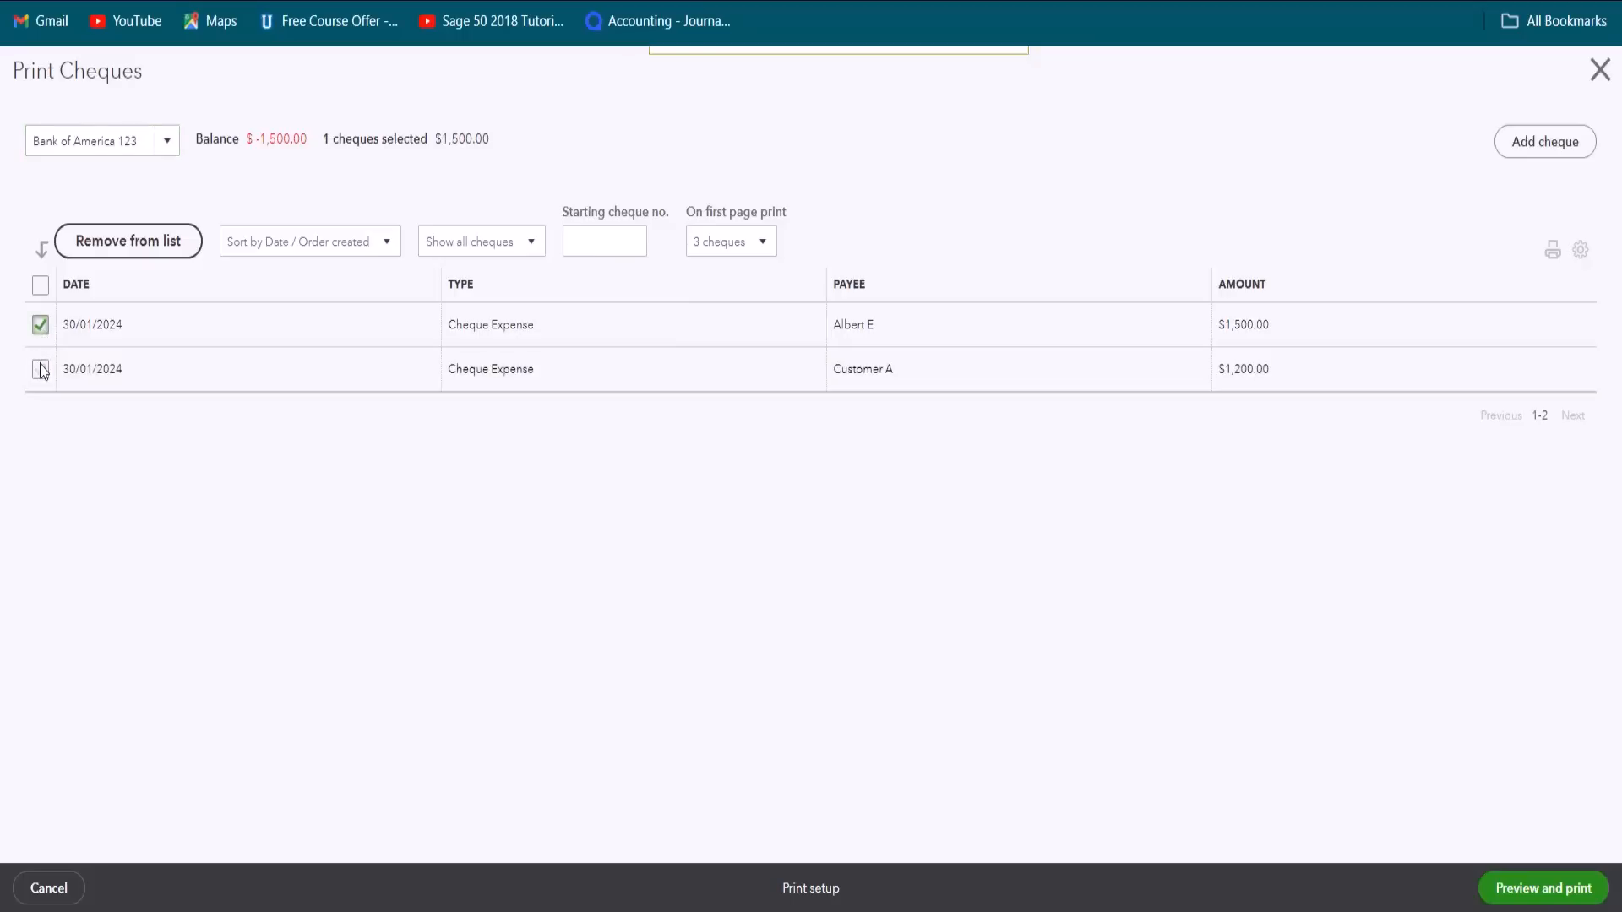
left_click(40, 371)
left_click(1521, 894)
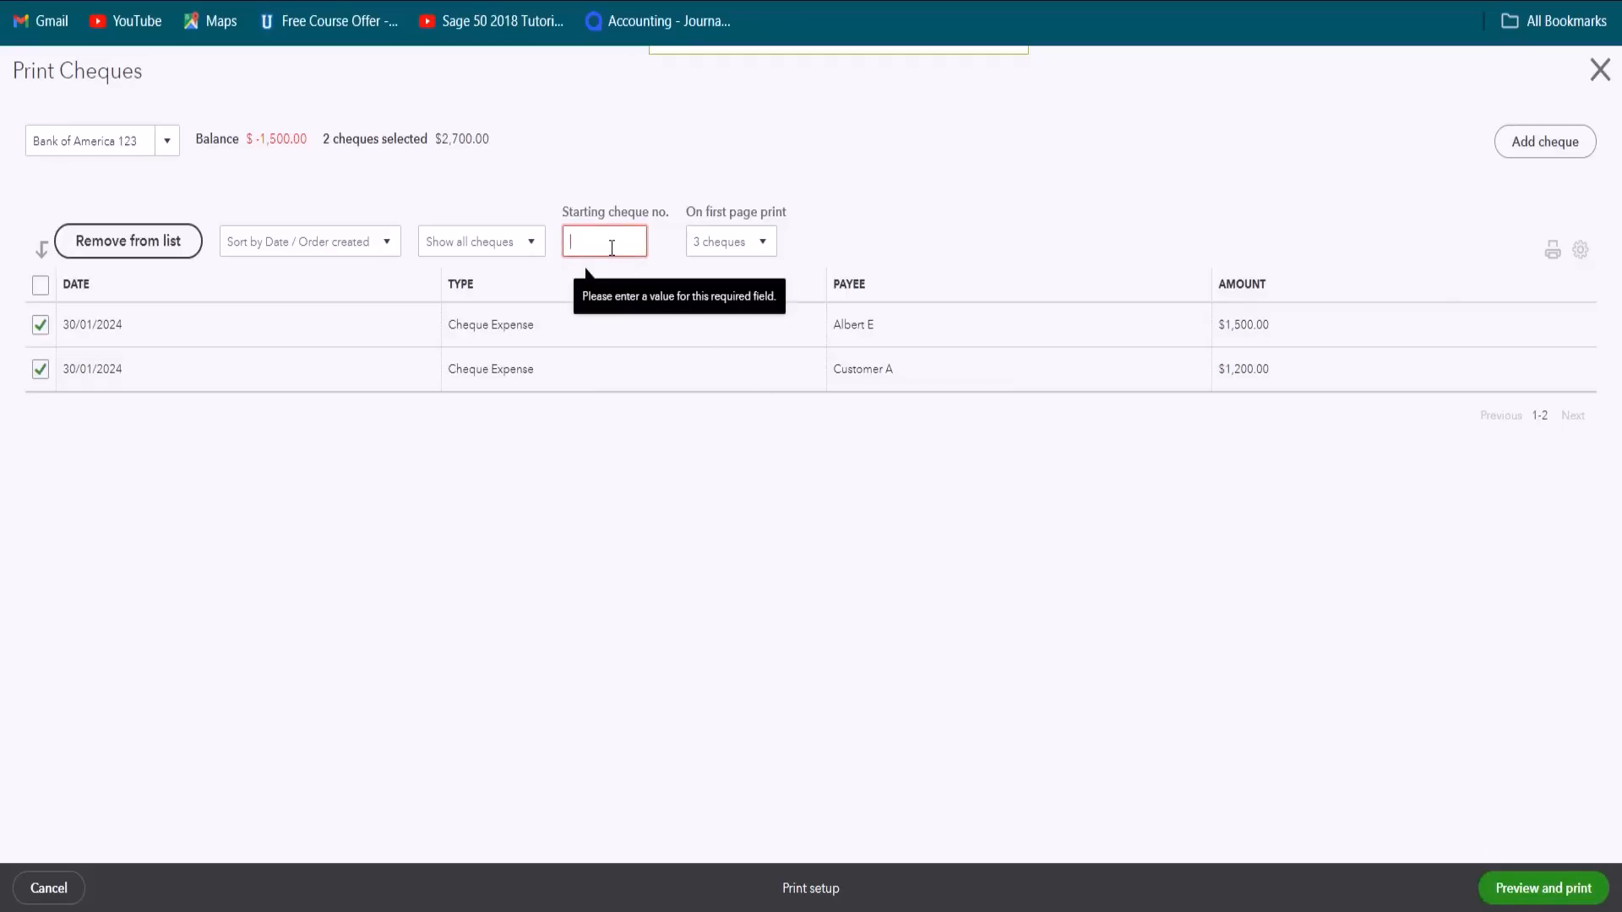
type("1001")
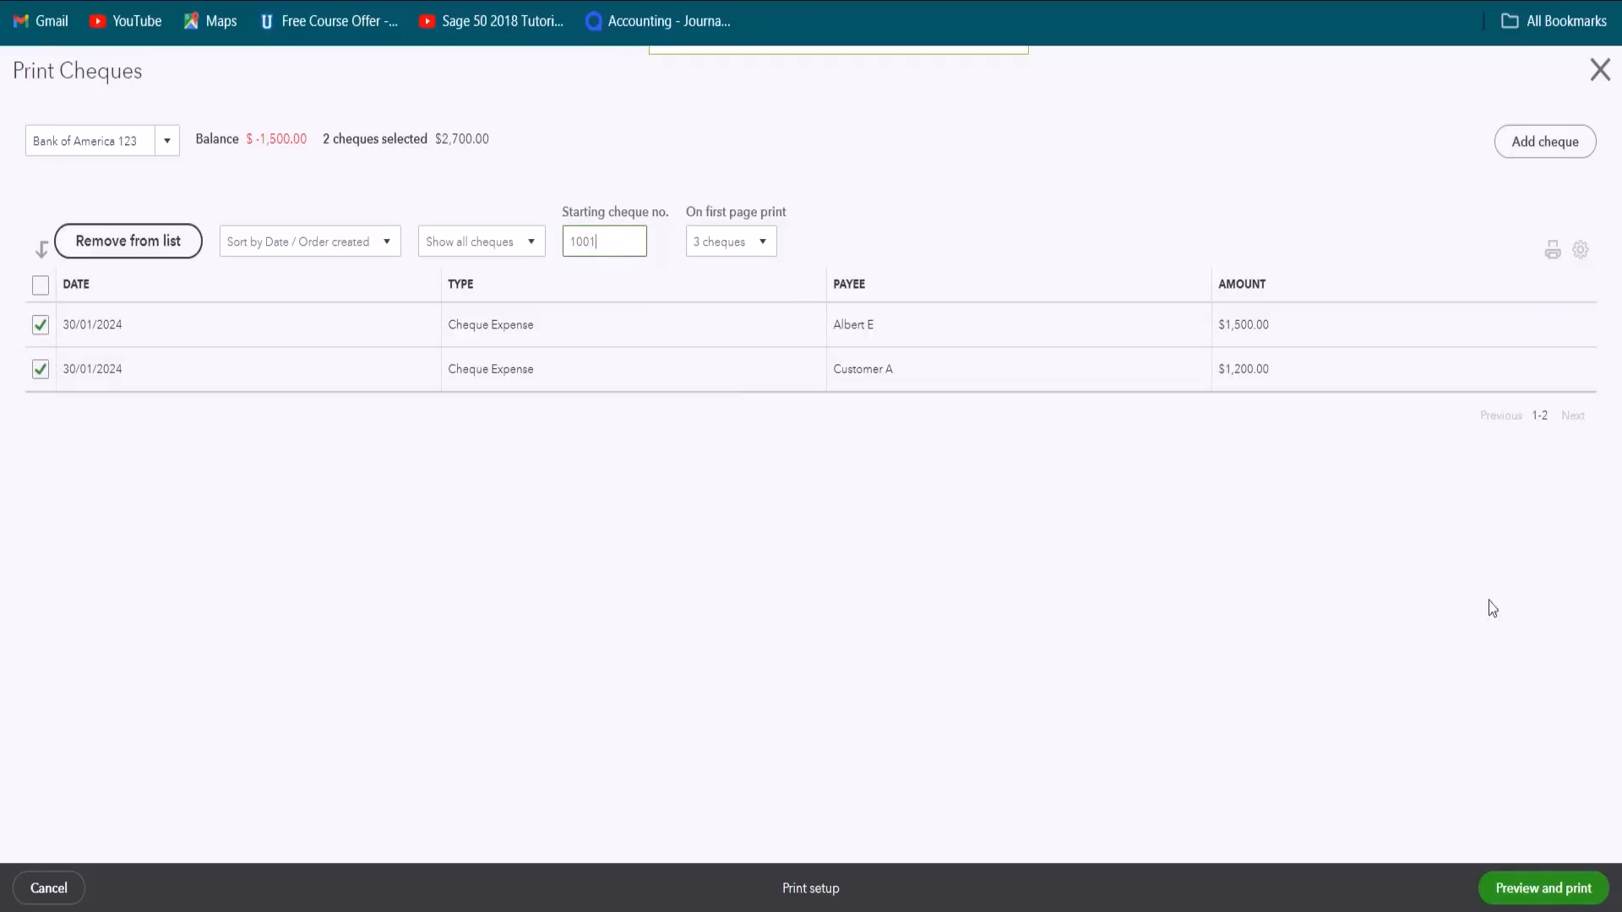
left_click(1540, 897)
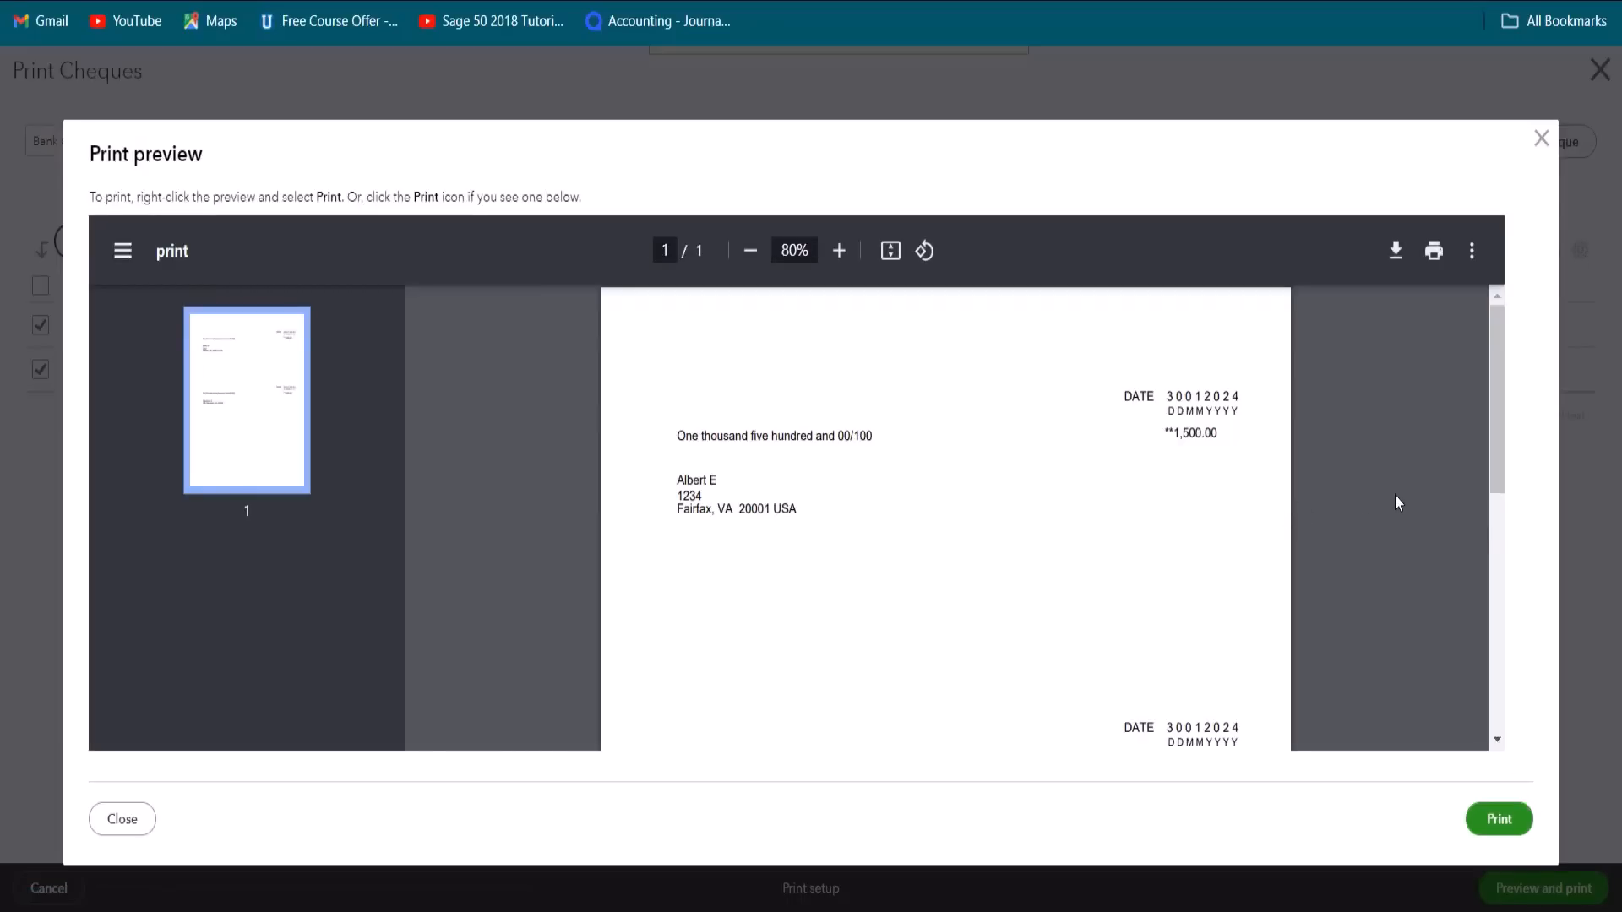
Step: Review both cheques in the print preview, send them to print, and close the blank print page
scroll(1396, 501, "down", 4)
scroll(1396, 501, "down", 3)
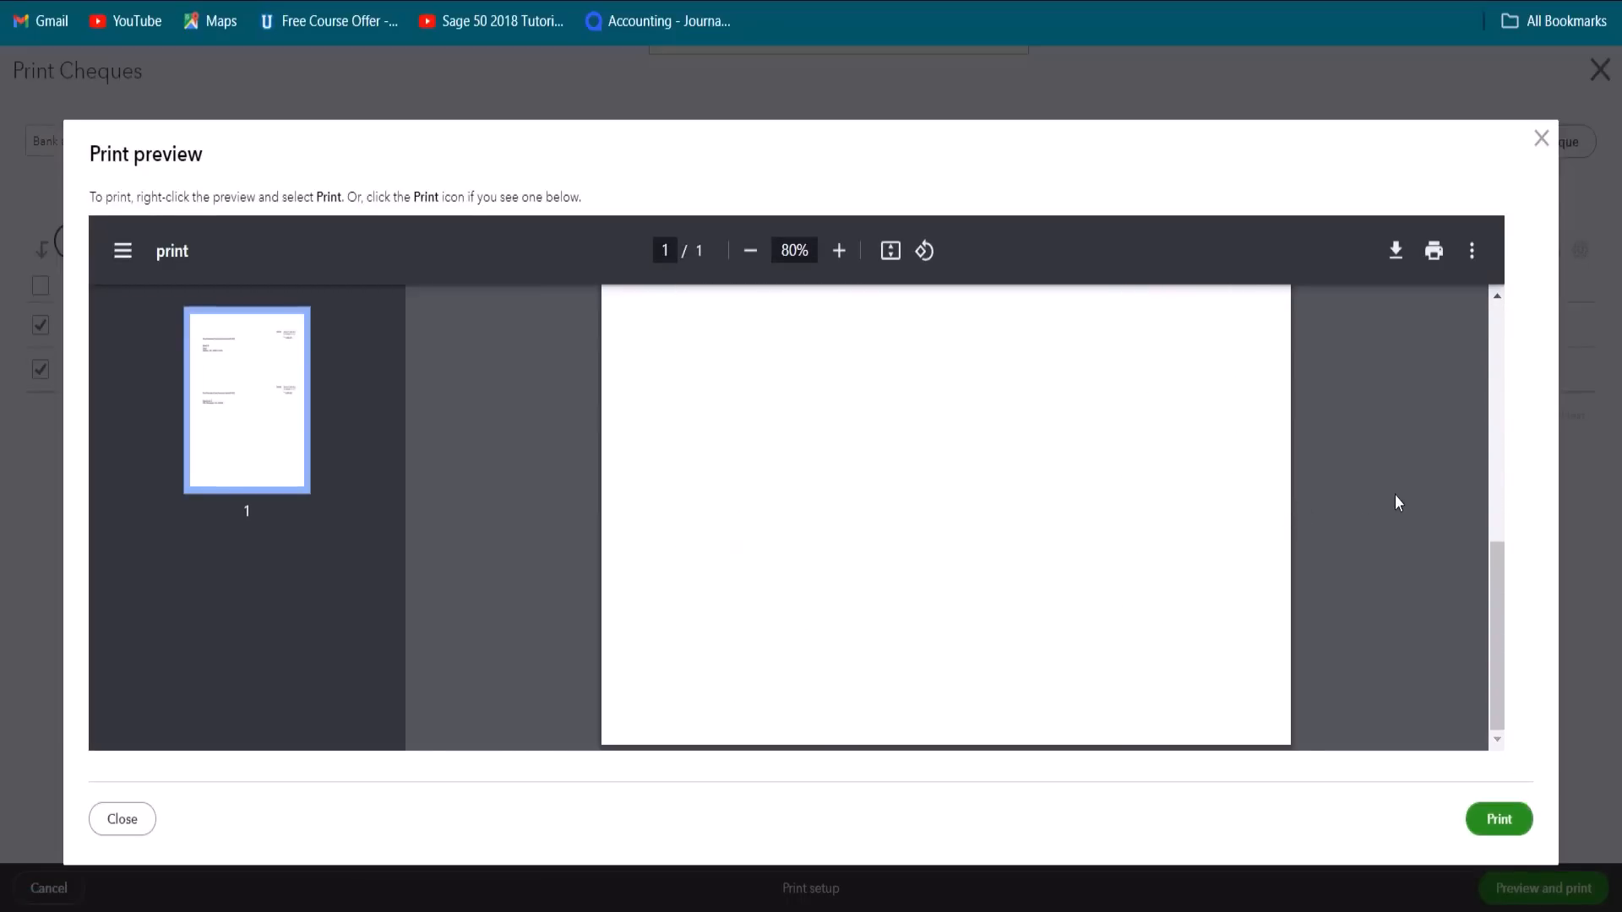
scroll(1396, 500, "up", 6)
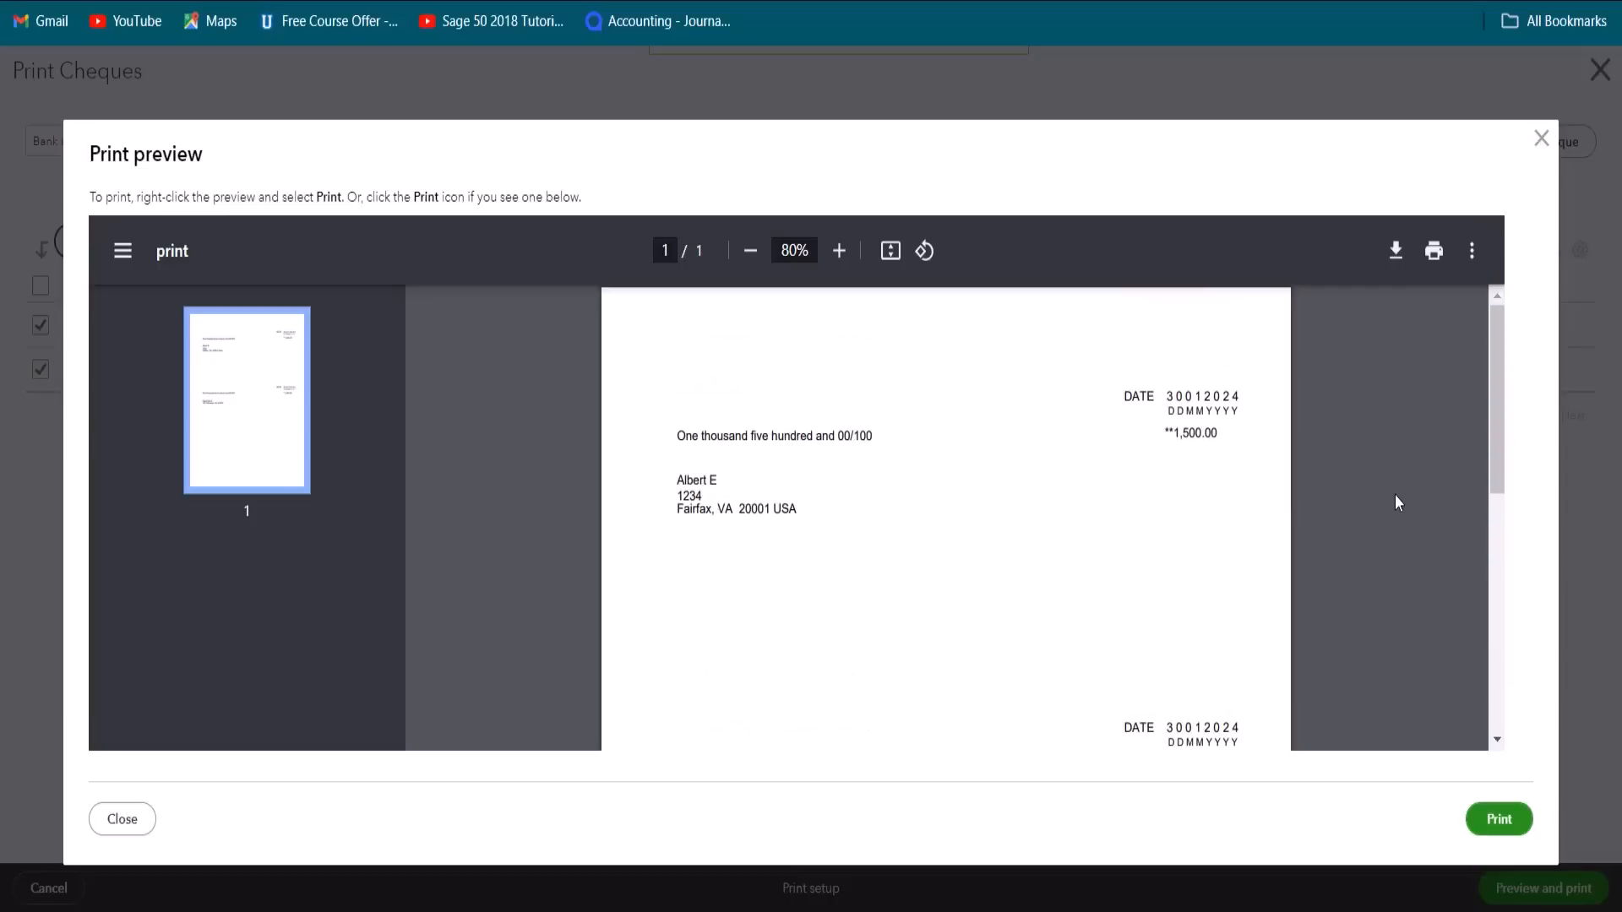
scroll(1395, 501, "down", 5)
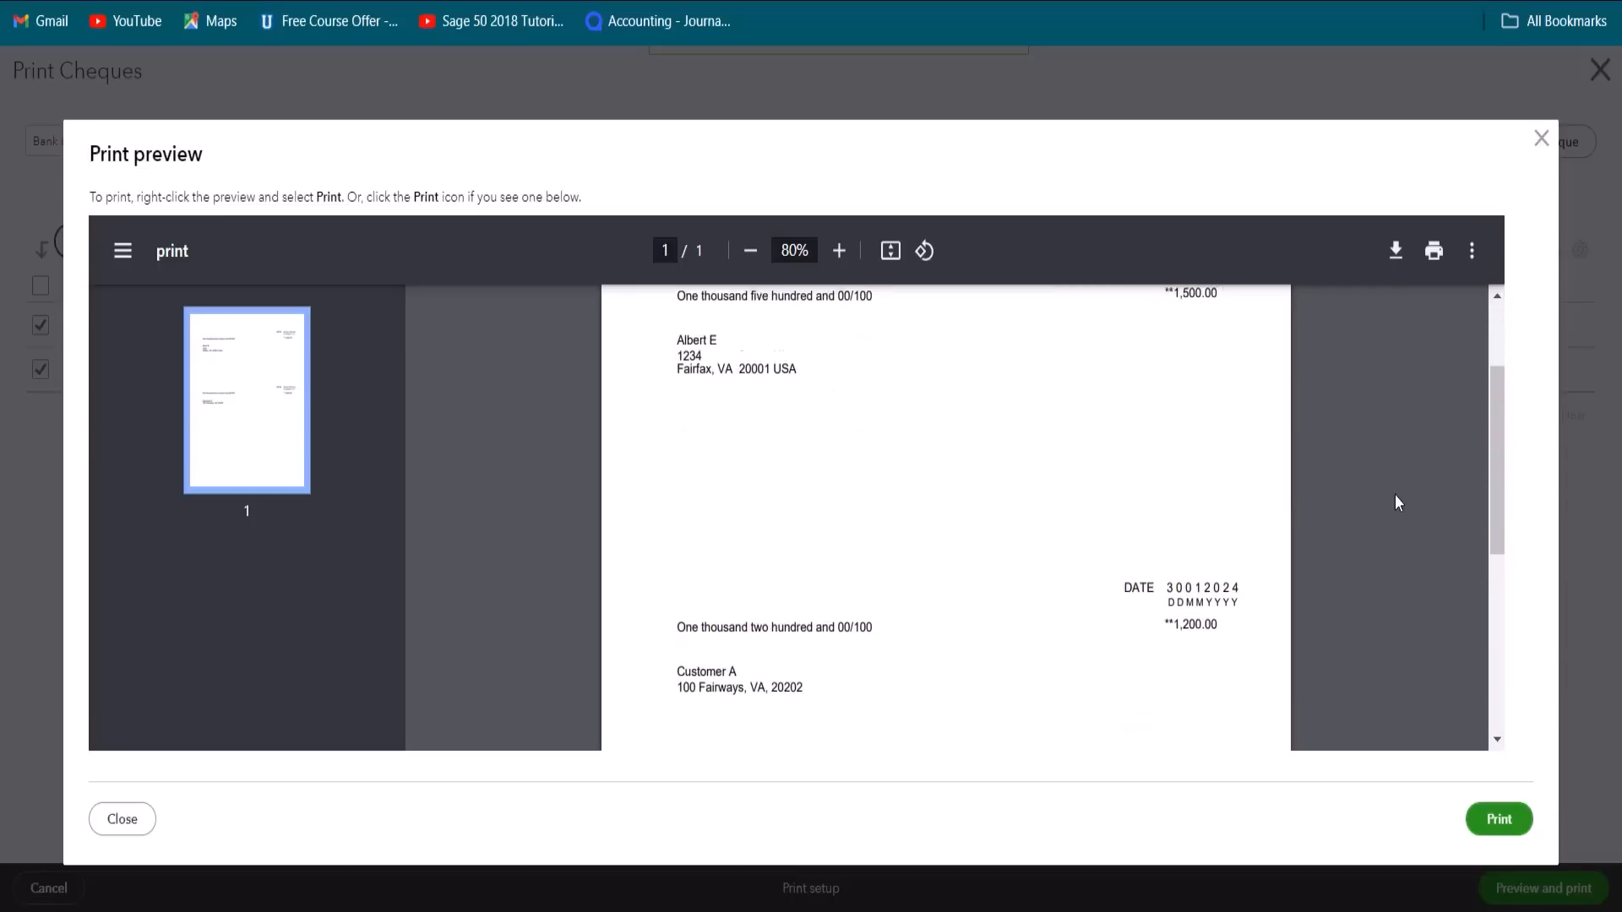
scroll(1396, 497, "down", 1)
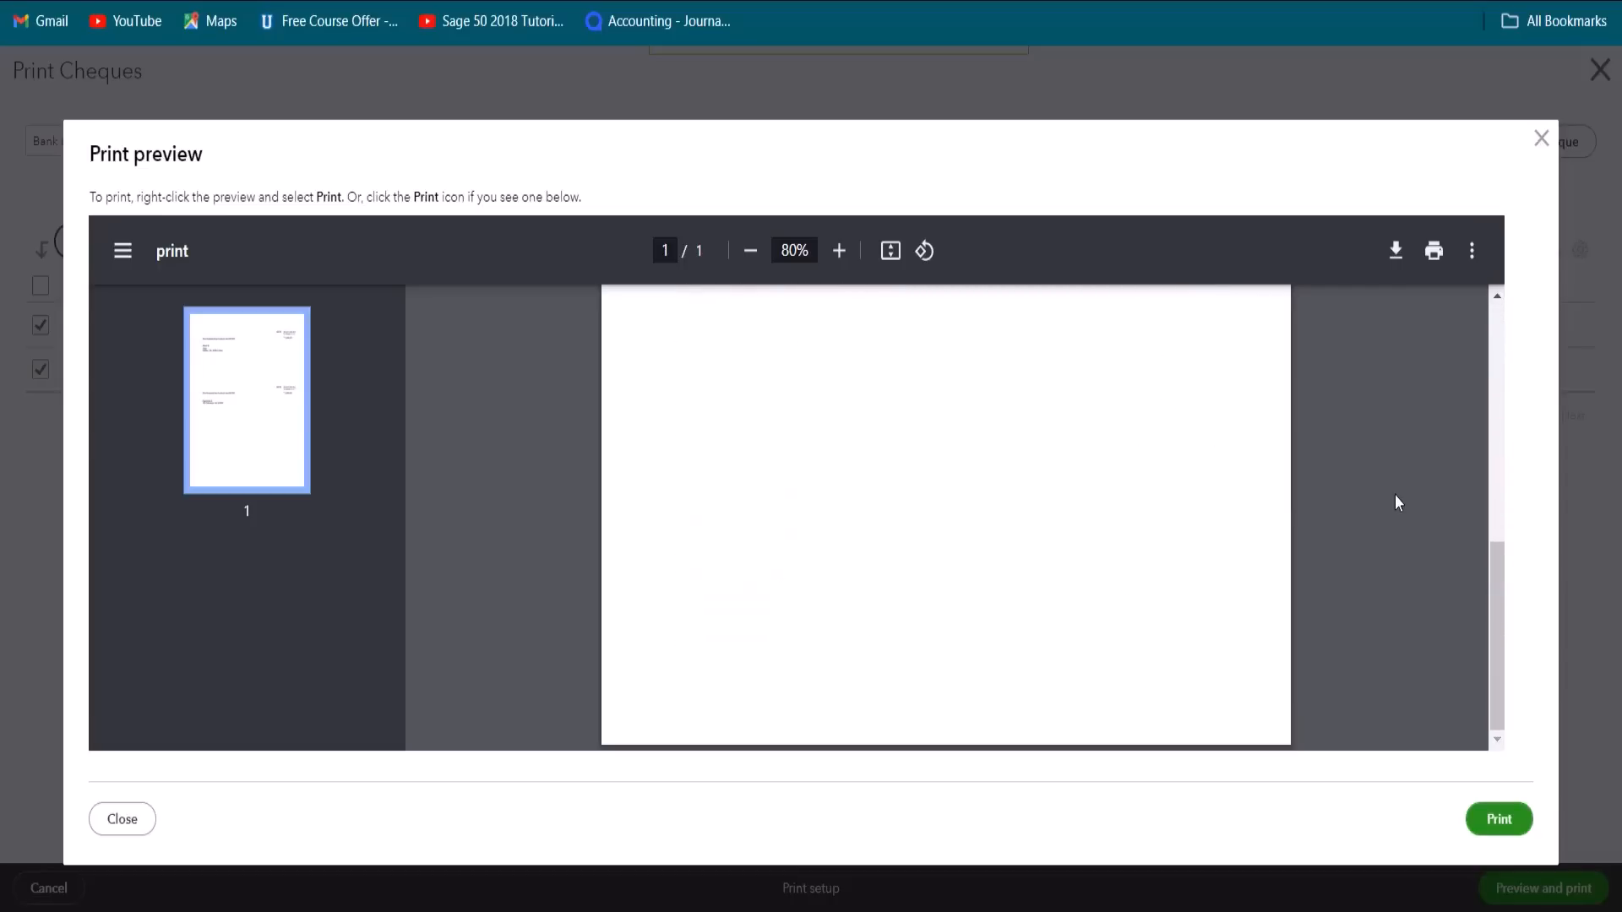
scroll(1396, 499, "up", 8)
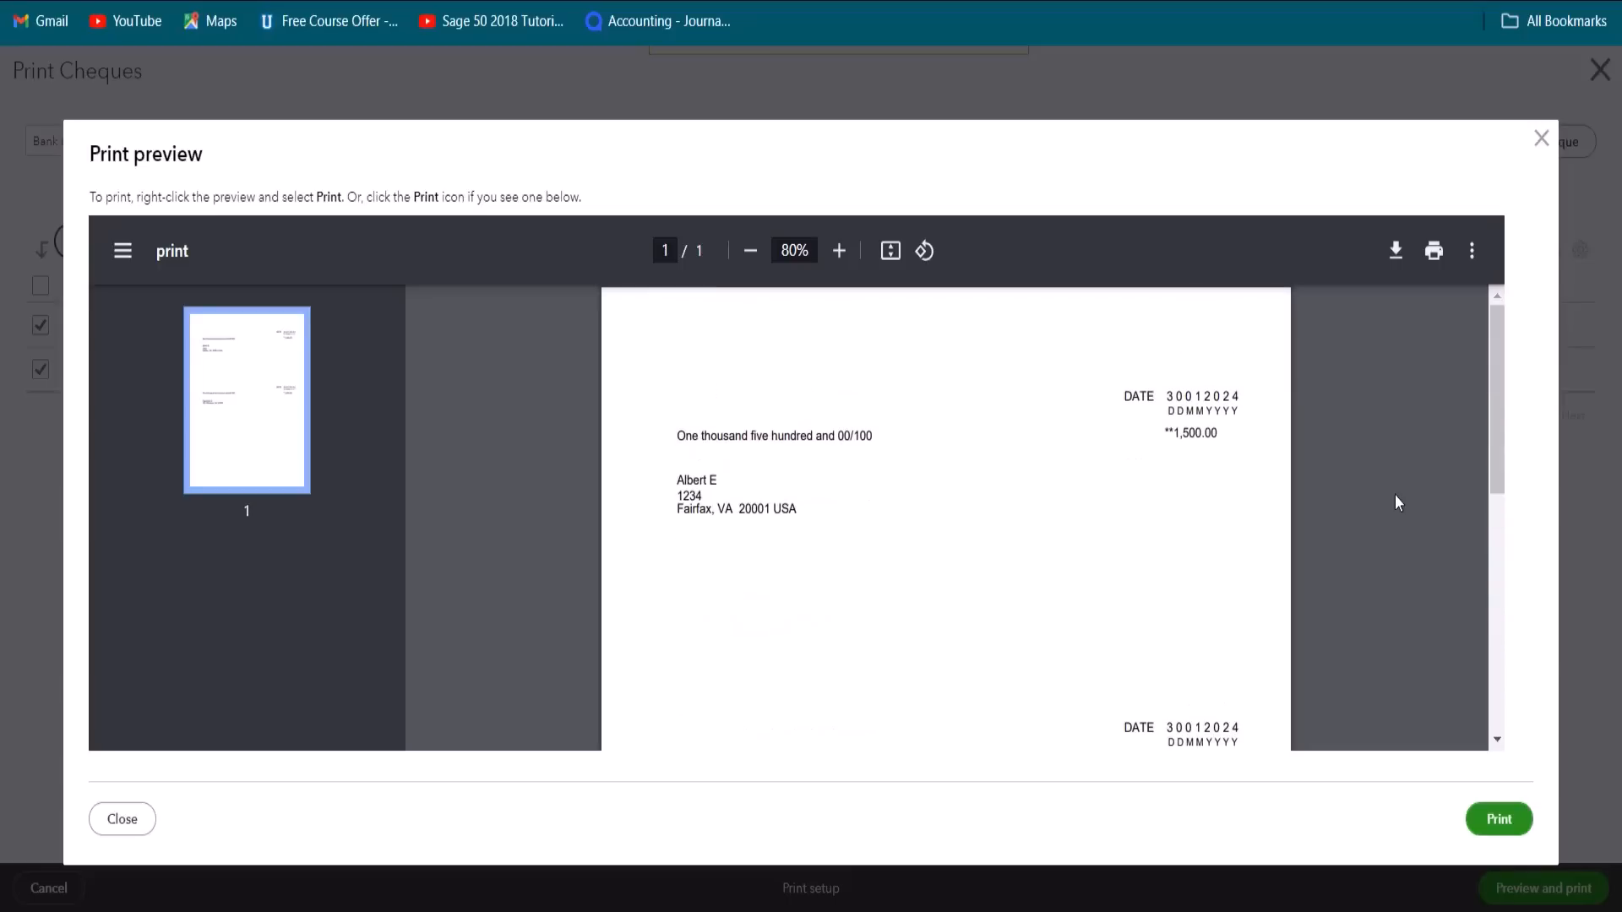
left_click(1505, 828)
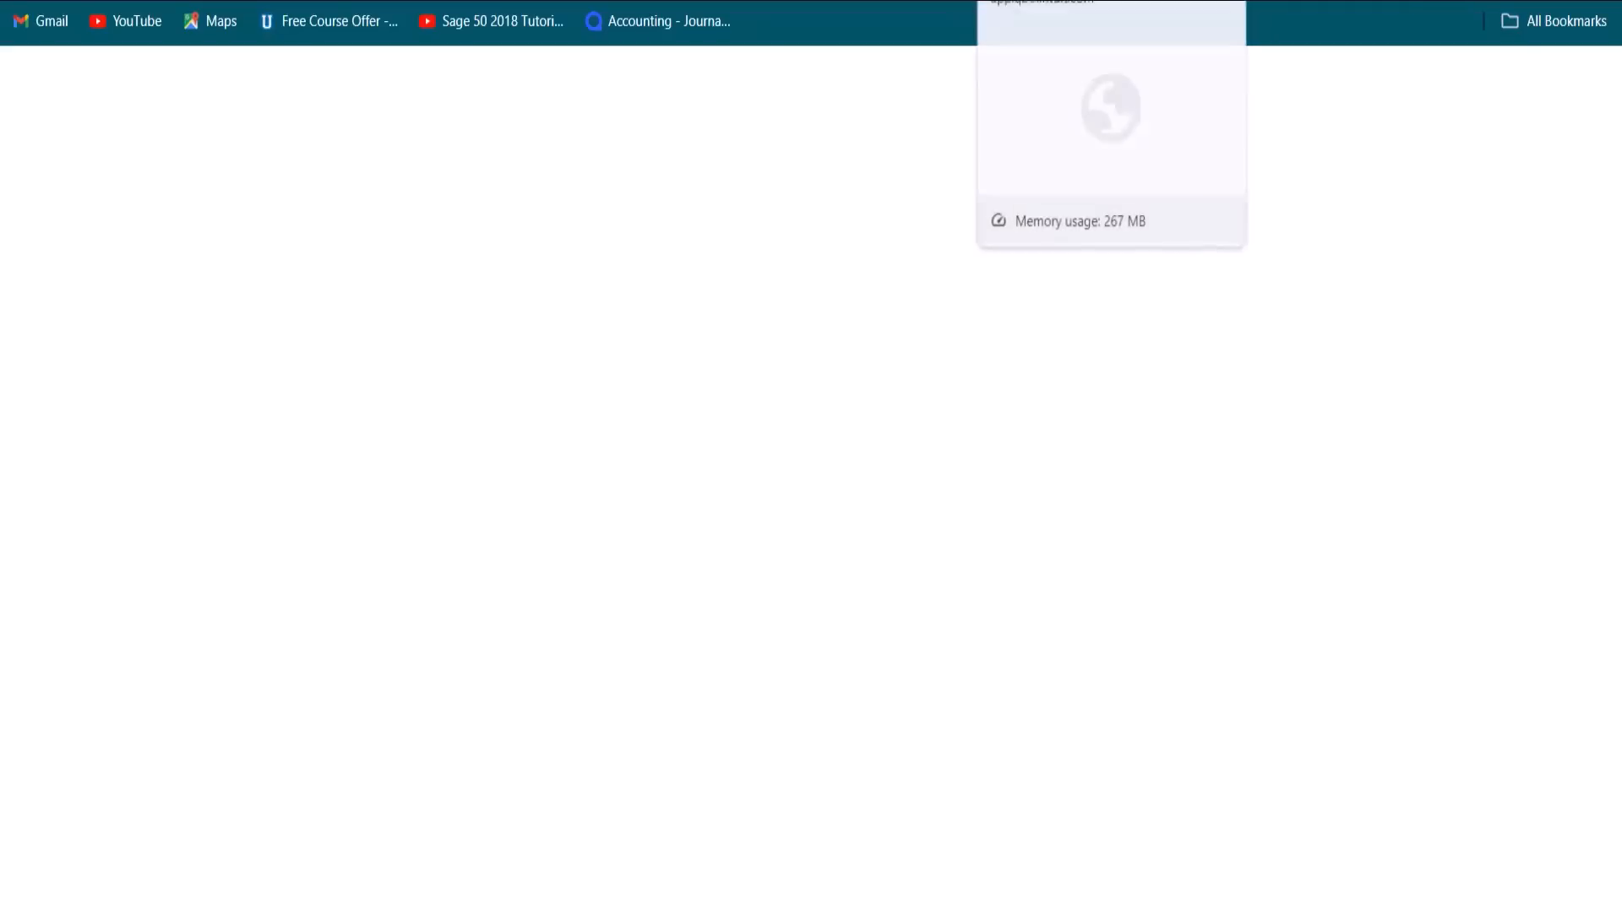
key("ctrl+w")
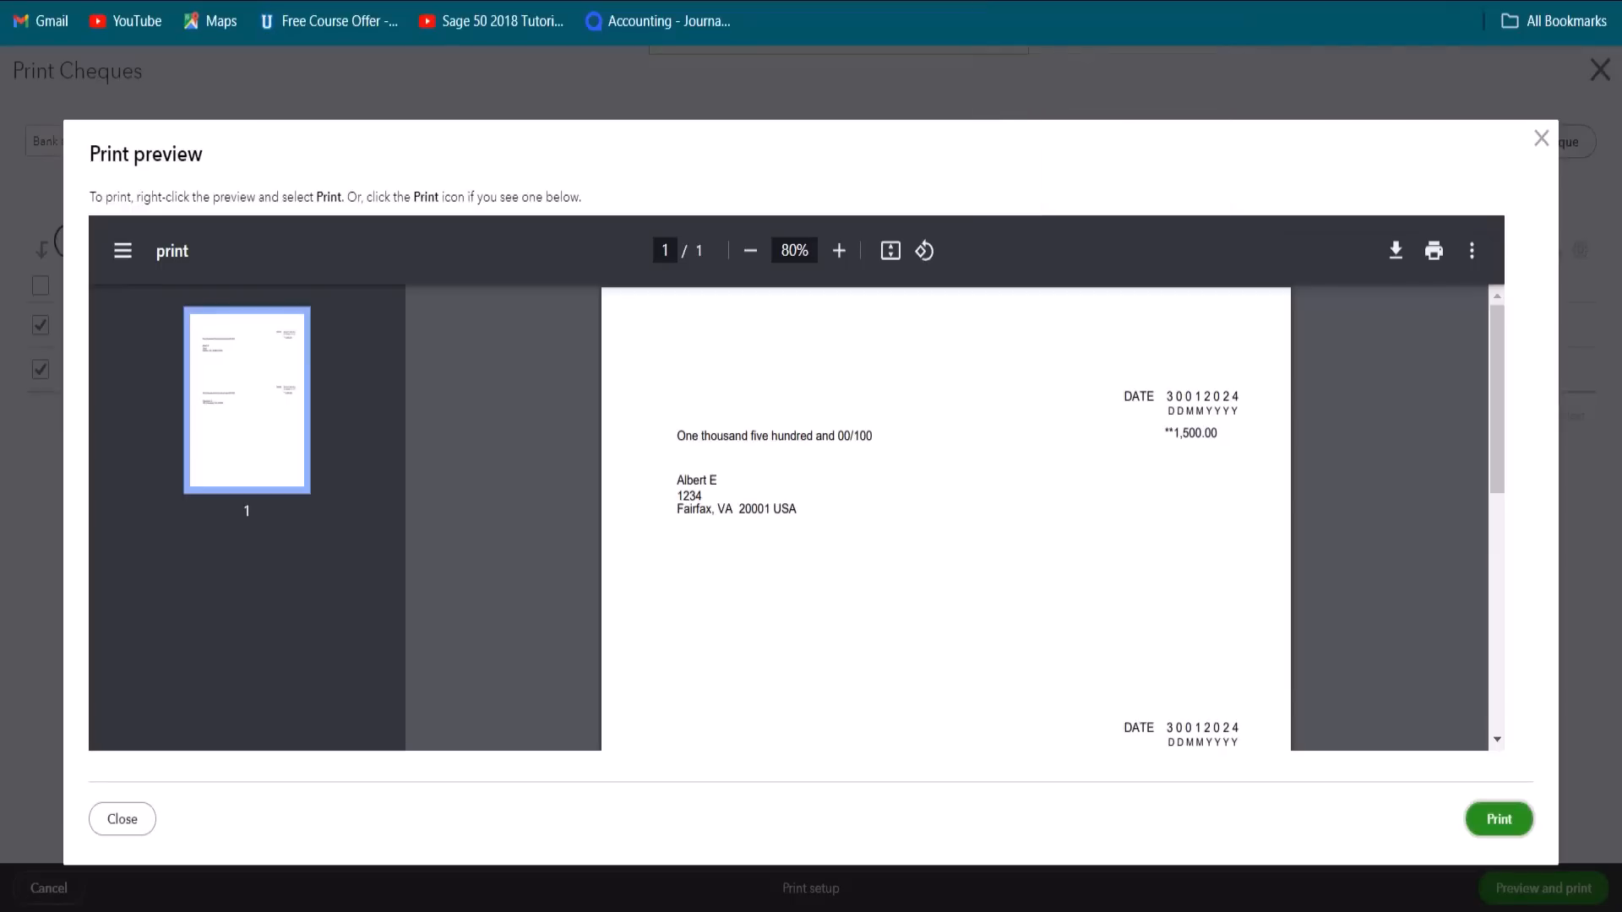
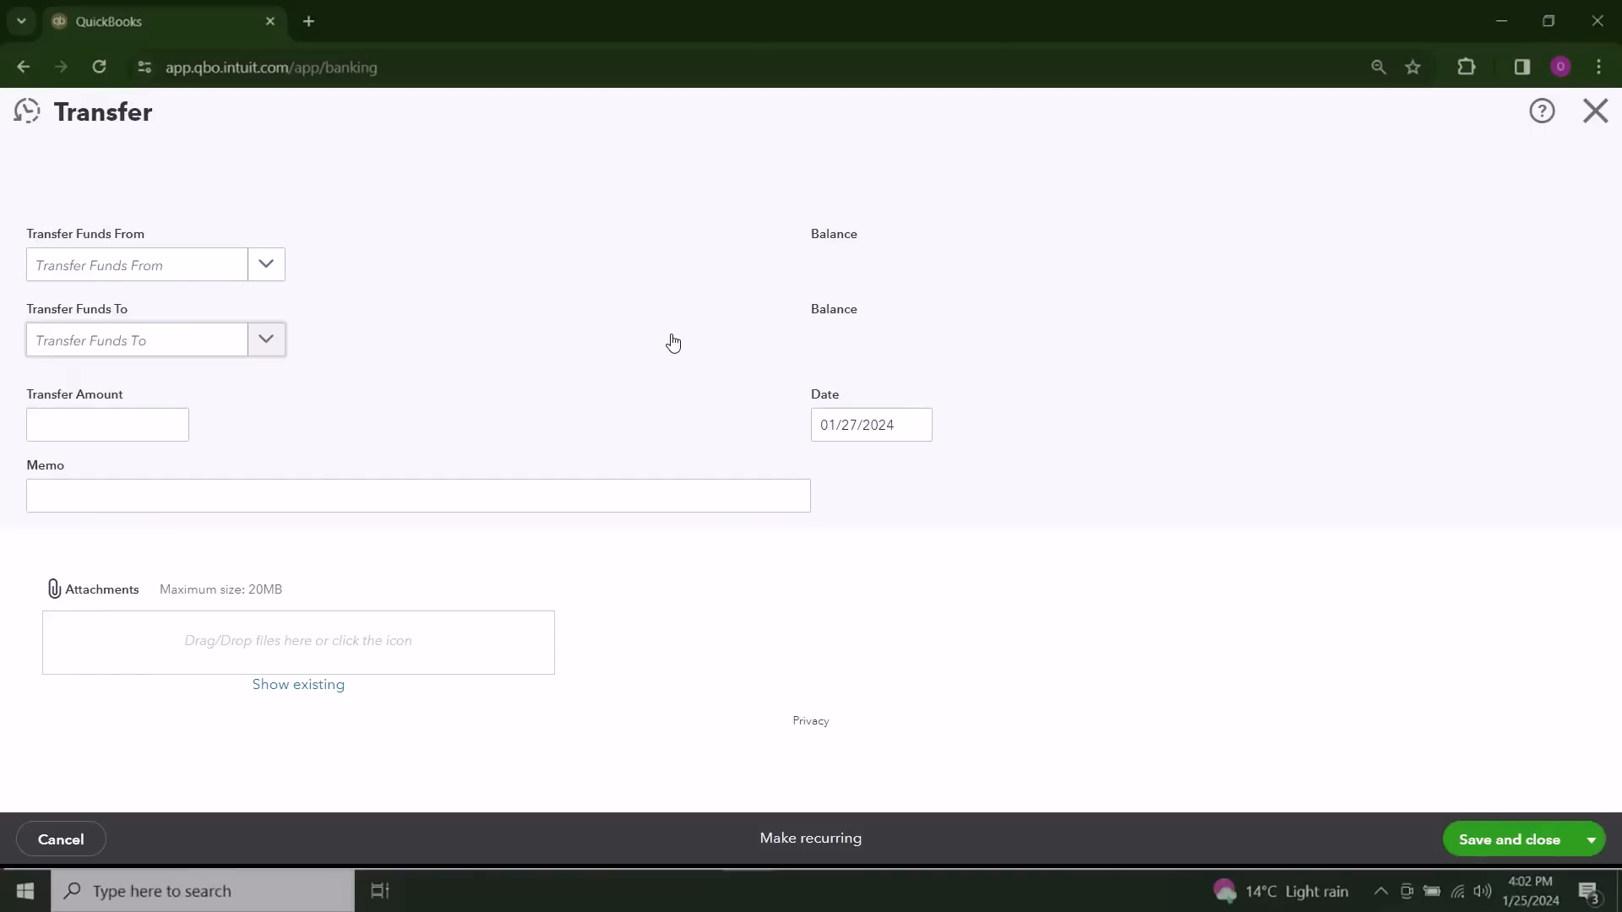
Step: Set up a transfer of 2,000 from Bank of America 9999 to Bank of America 1234
left_click(267, 265)
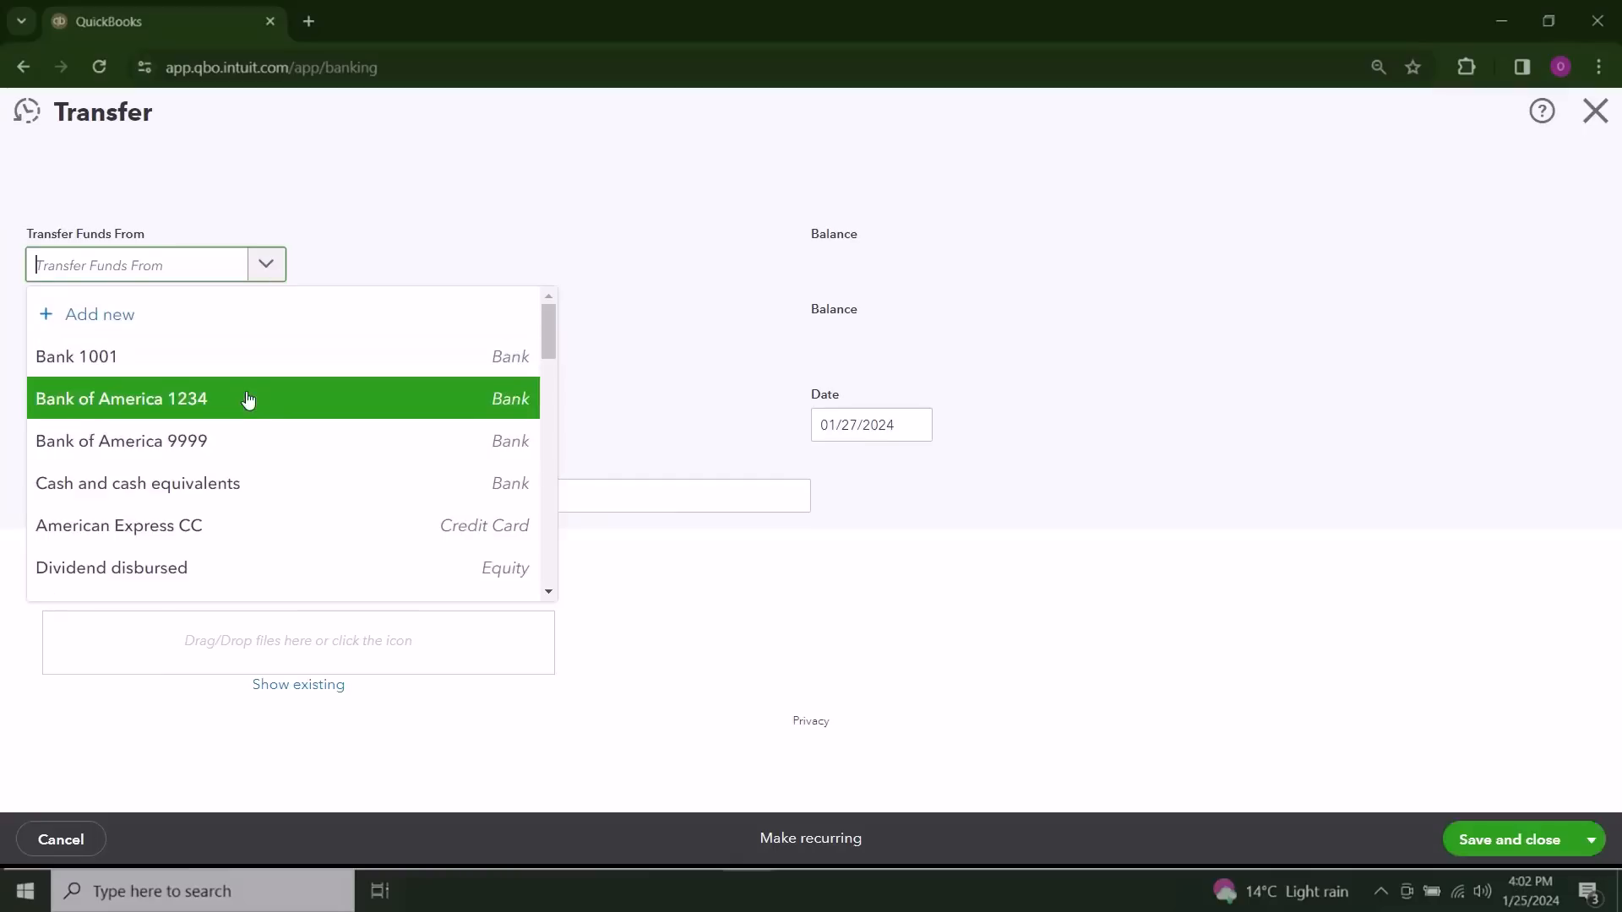
left_click(261, 449)
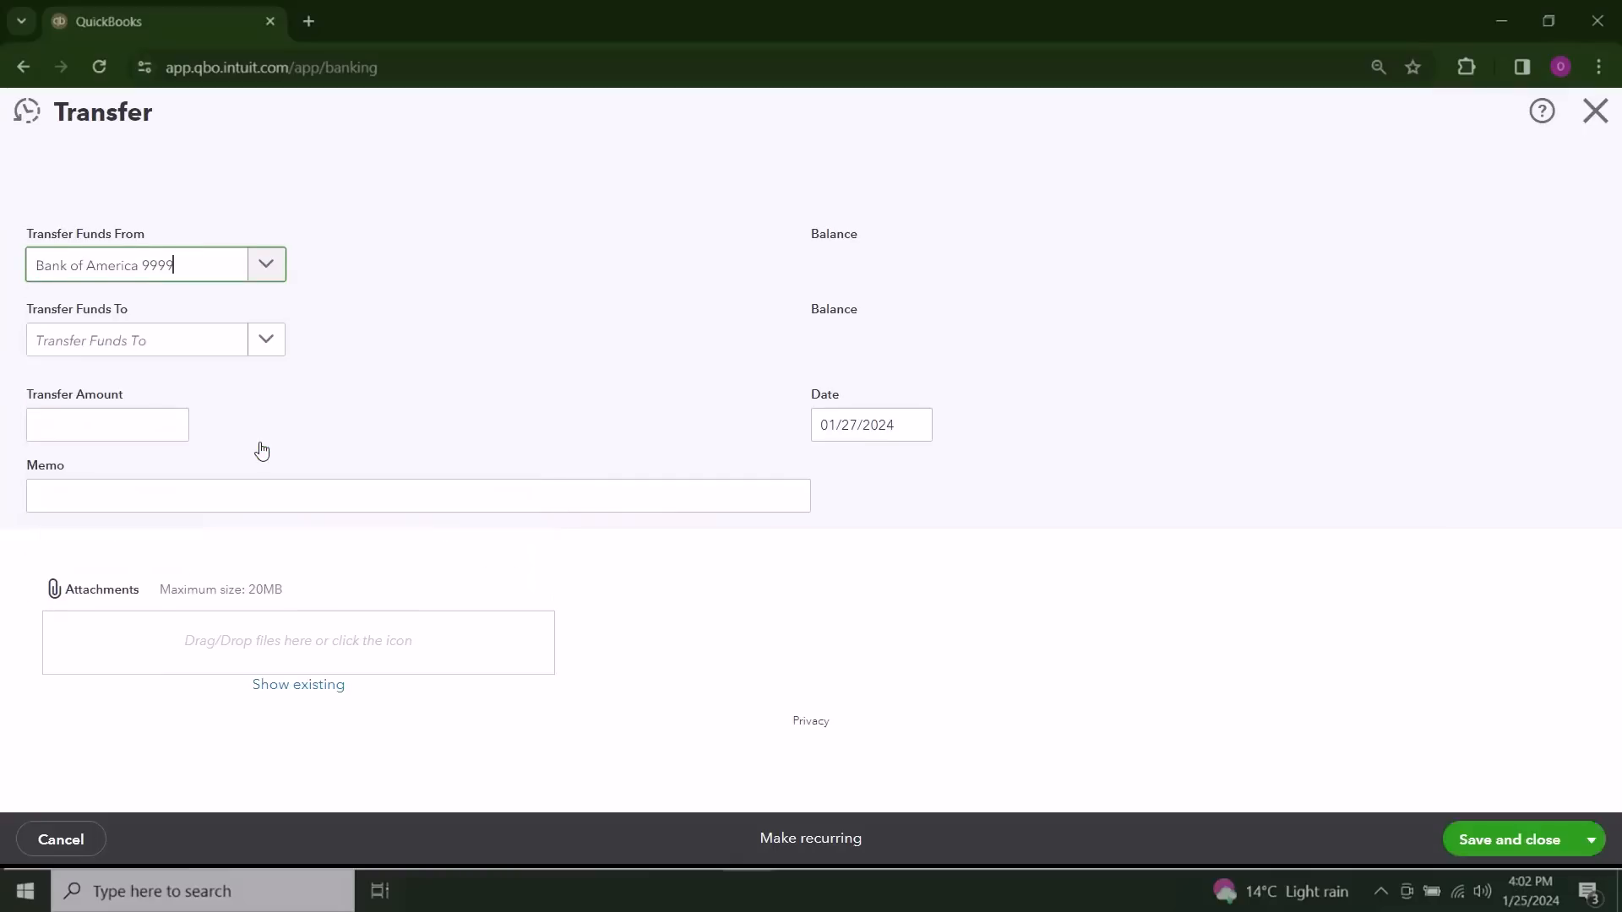
left_click(269, 338)
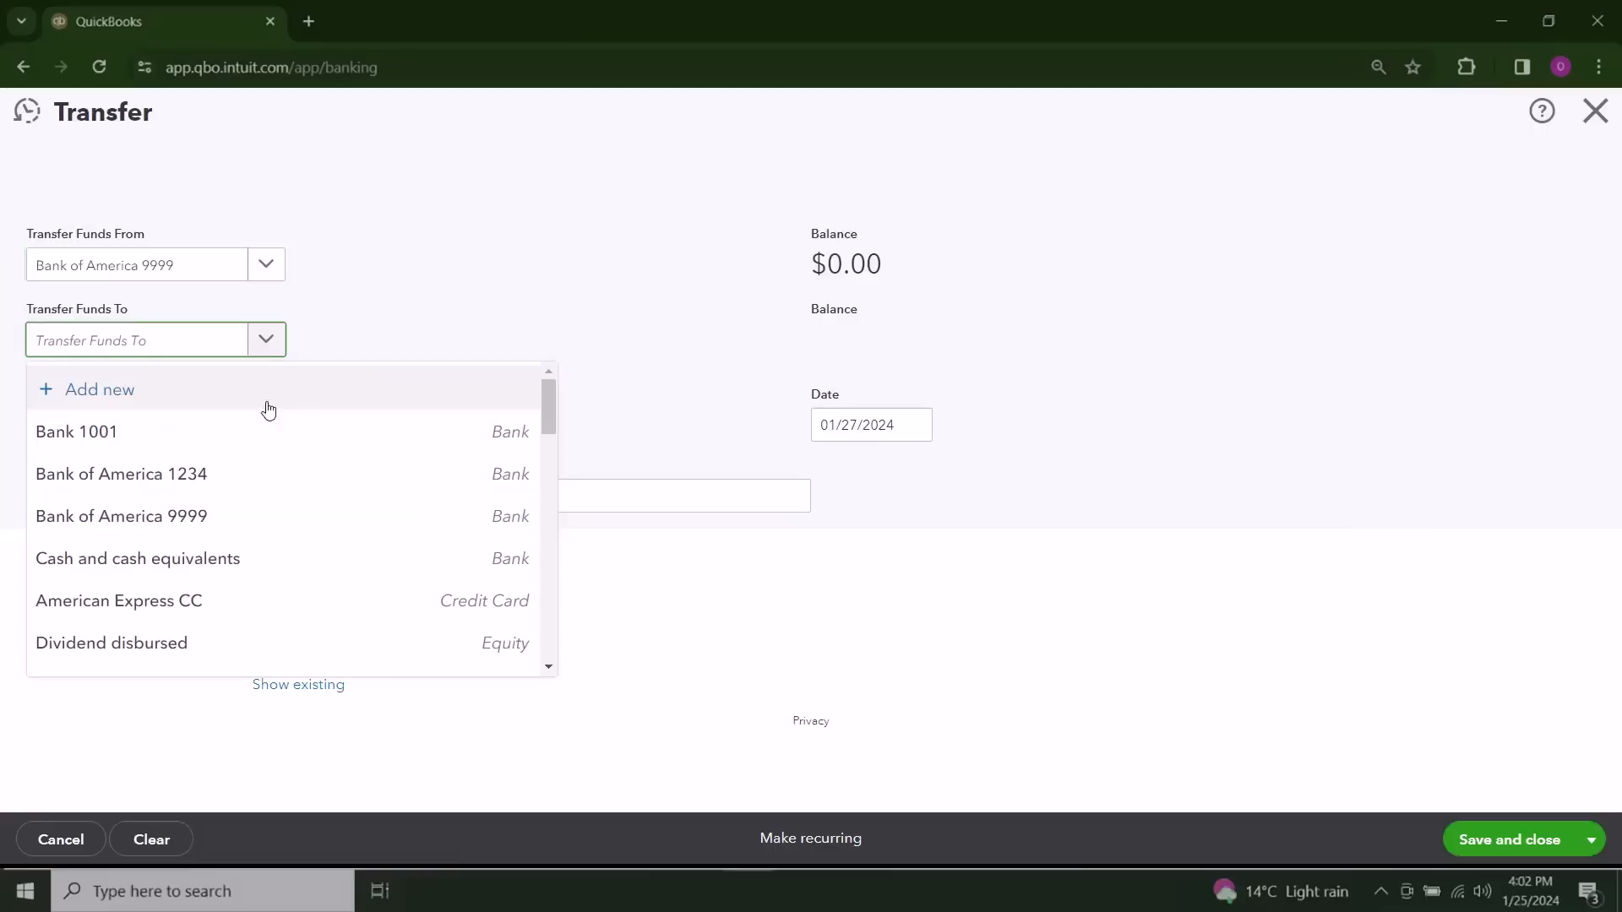
left_click(264, 479)
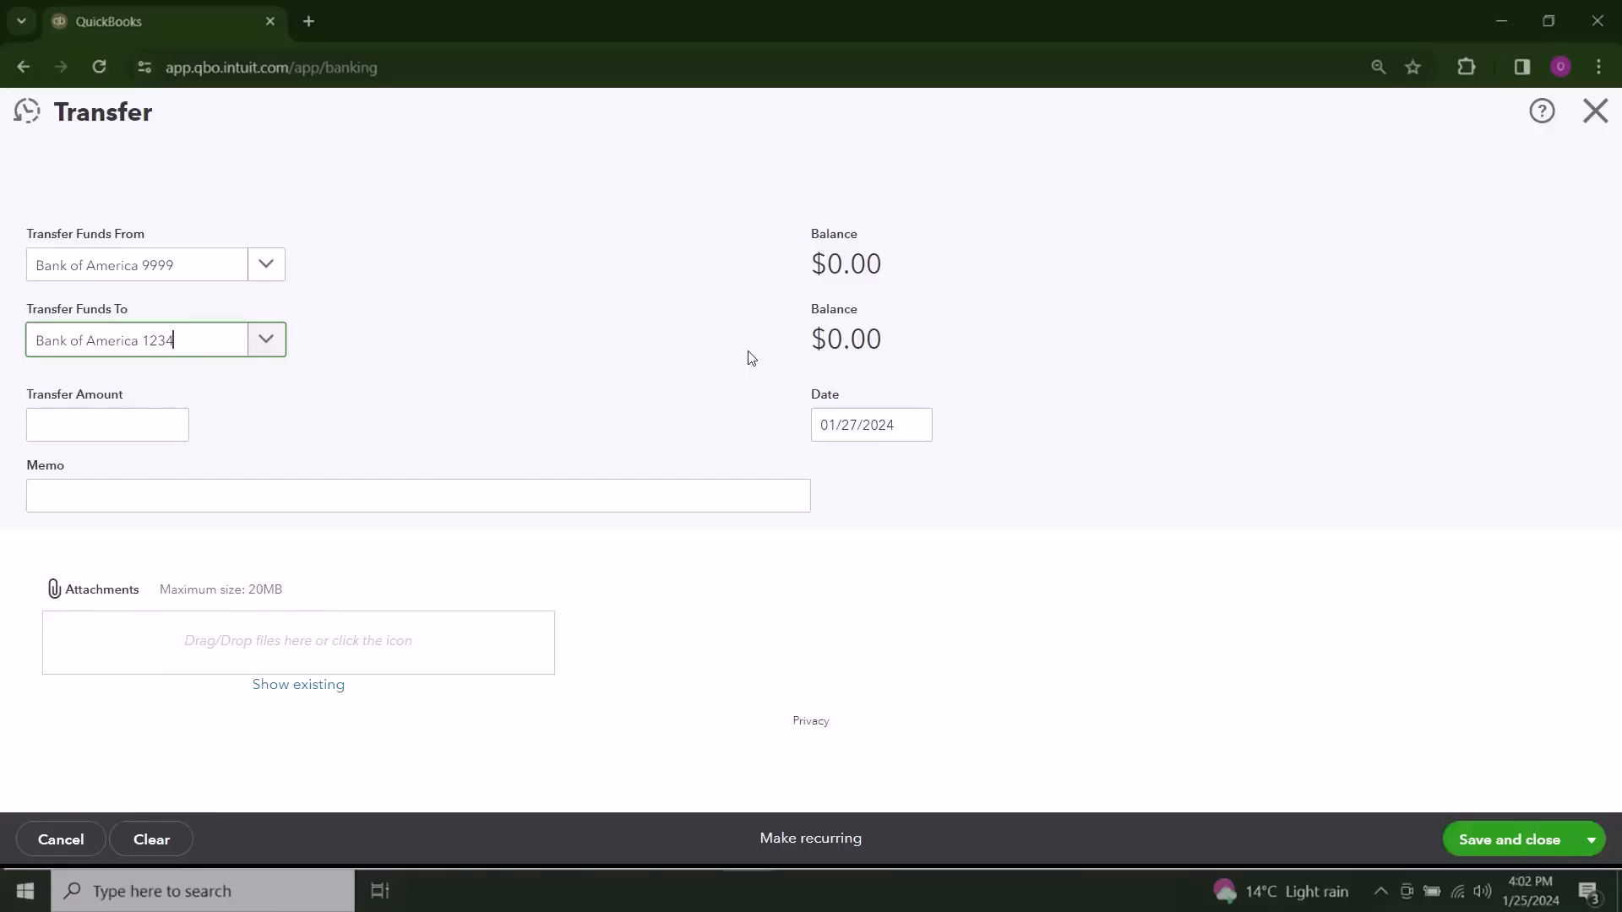
left_click(117, 426)
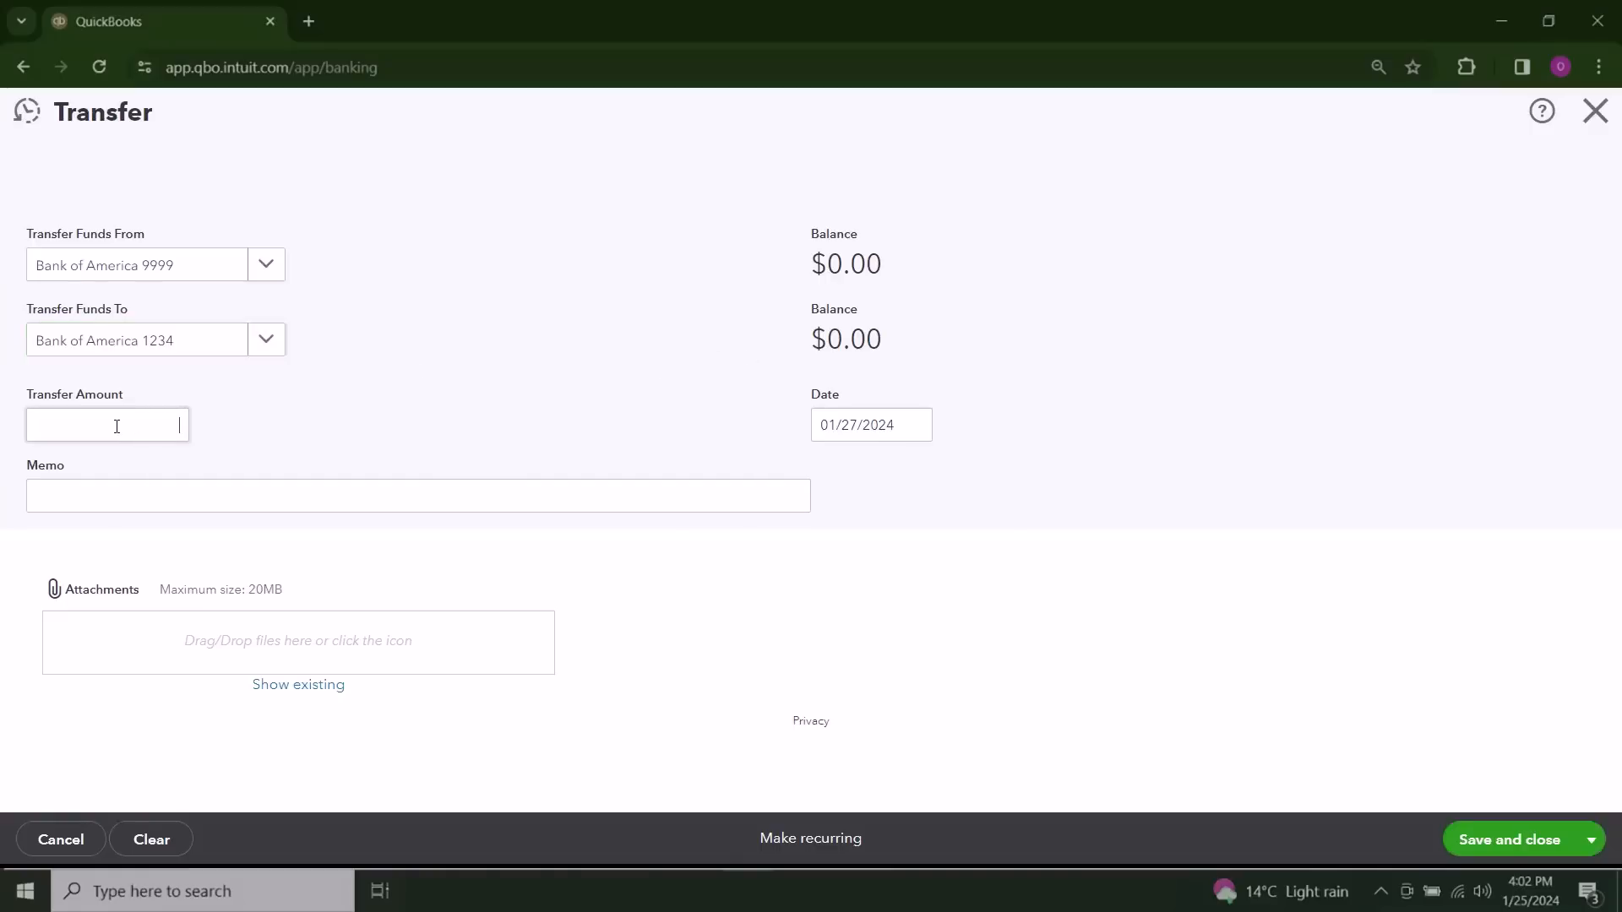
type("2000")
Step: Enter the memo "Checking to savings account" on the transfer, and save and close it
left_click(102, 496)
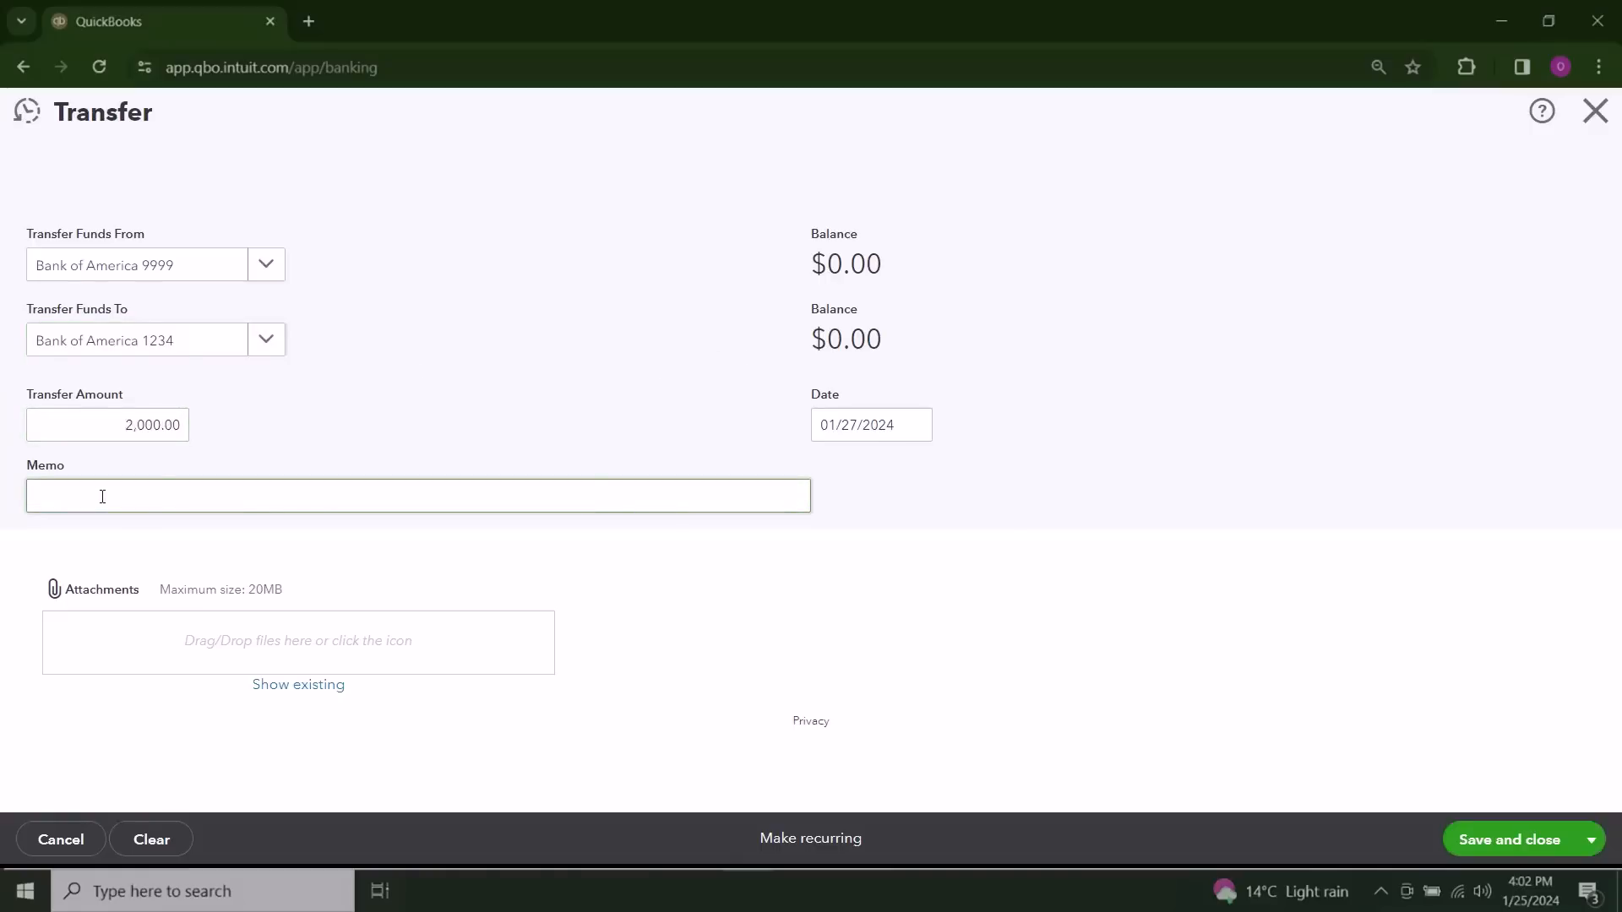
type("Checking to savings account")
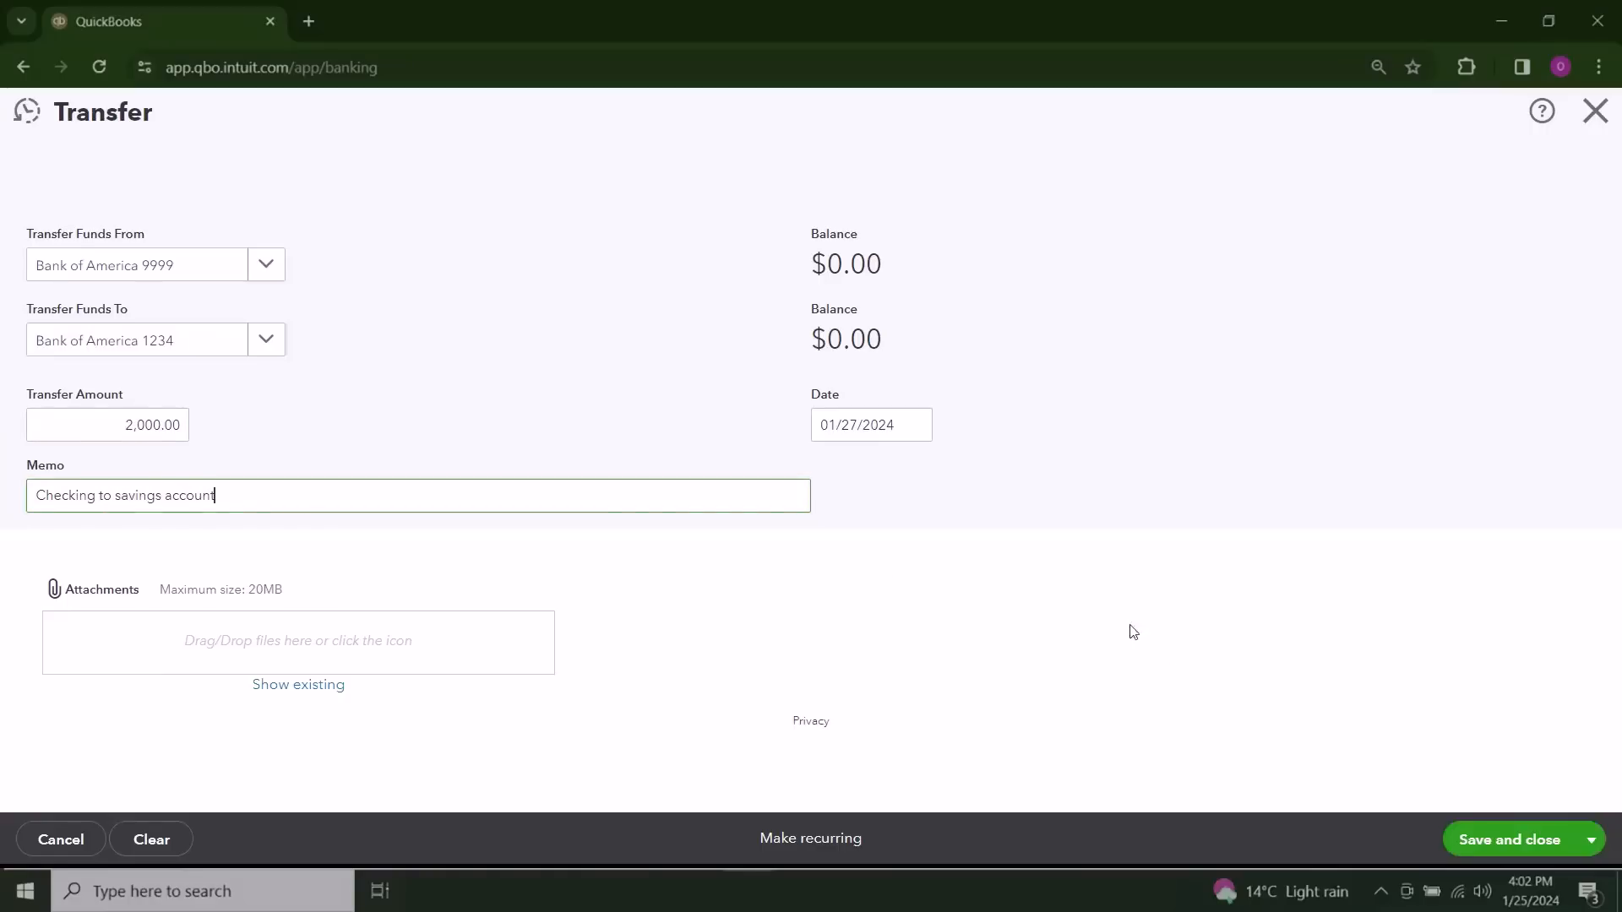
left_click(1491, 841)
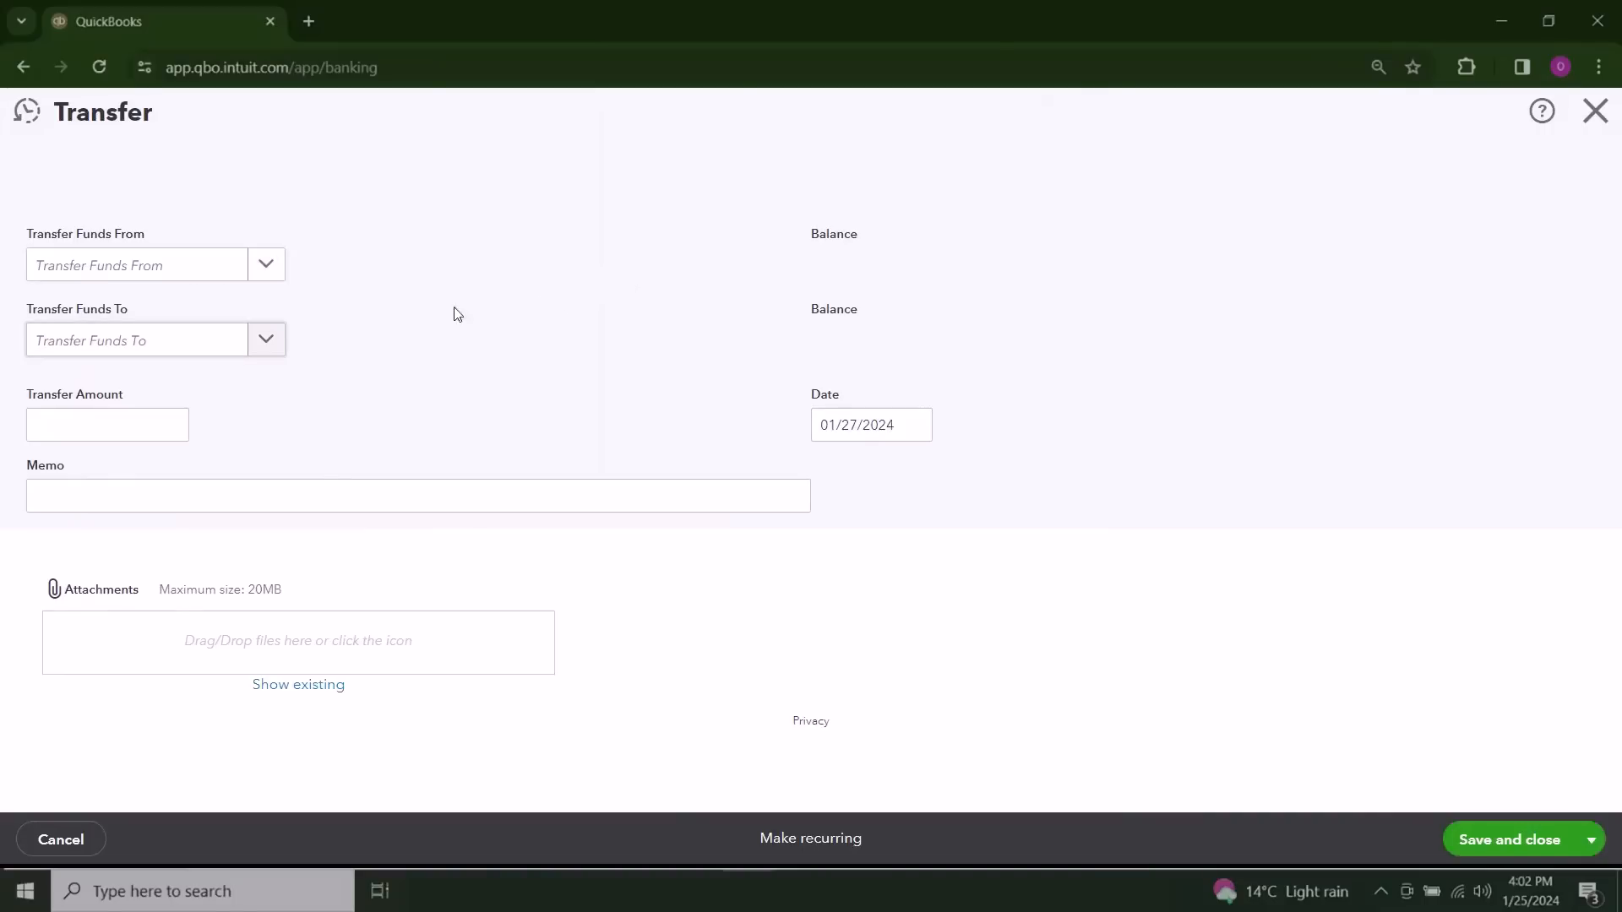
Step: Set up another transfer of 5,000 from Bank of America 1234 to Prepaid expenses
left_click(269, 275)
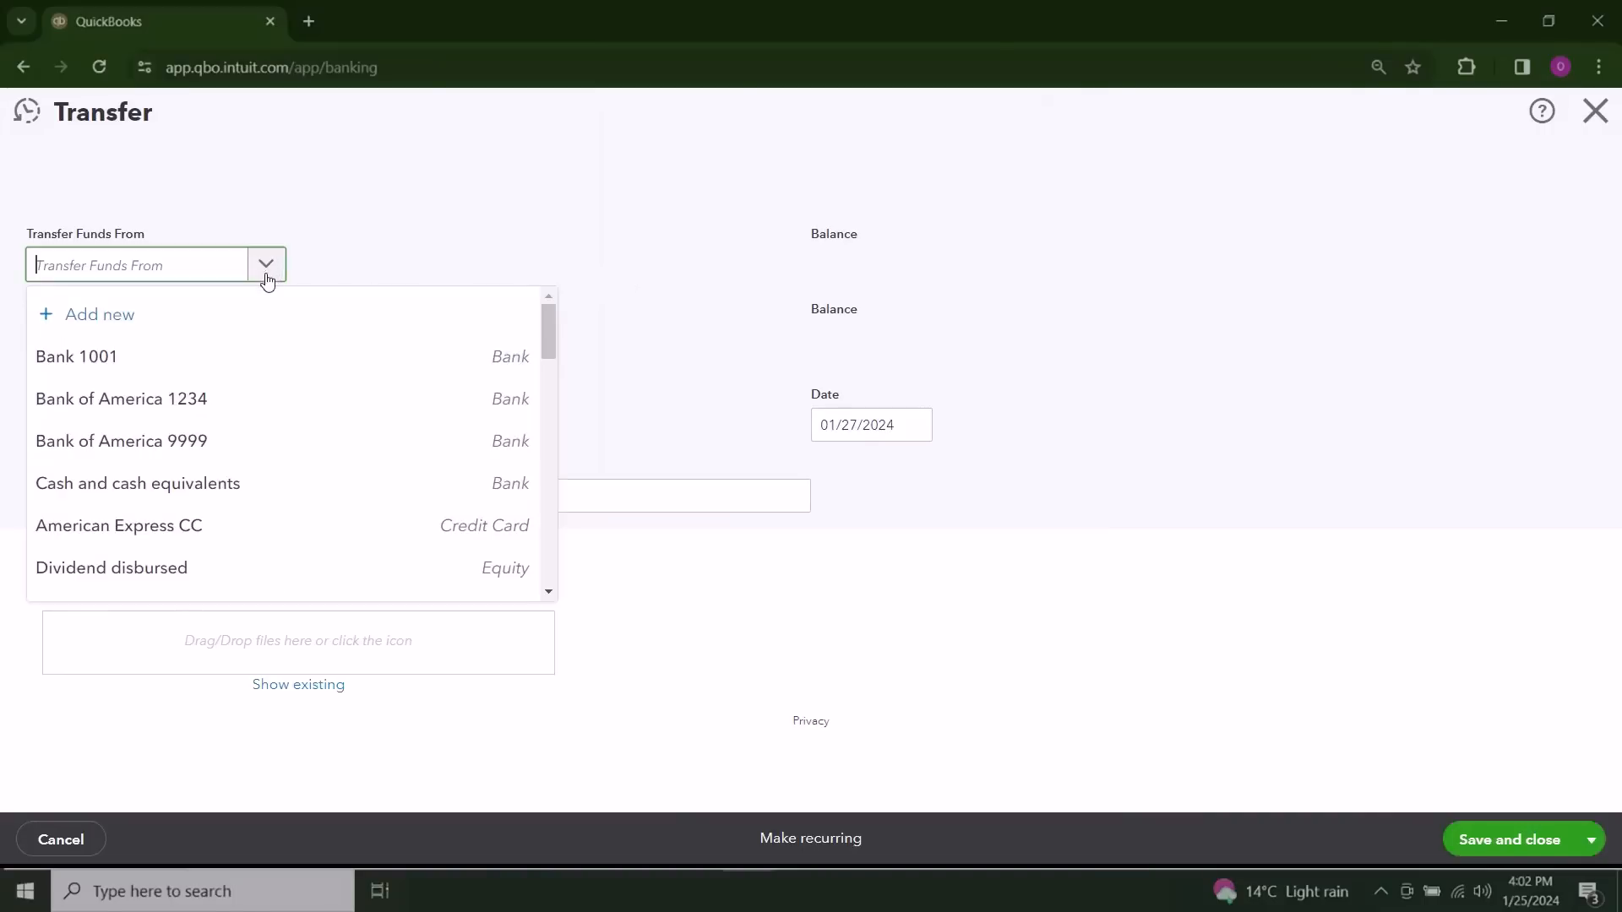
left_click(239, 402)
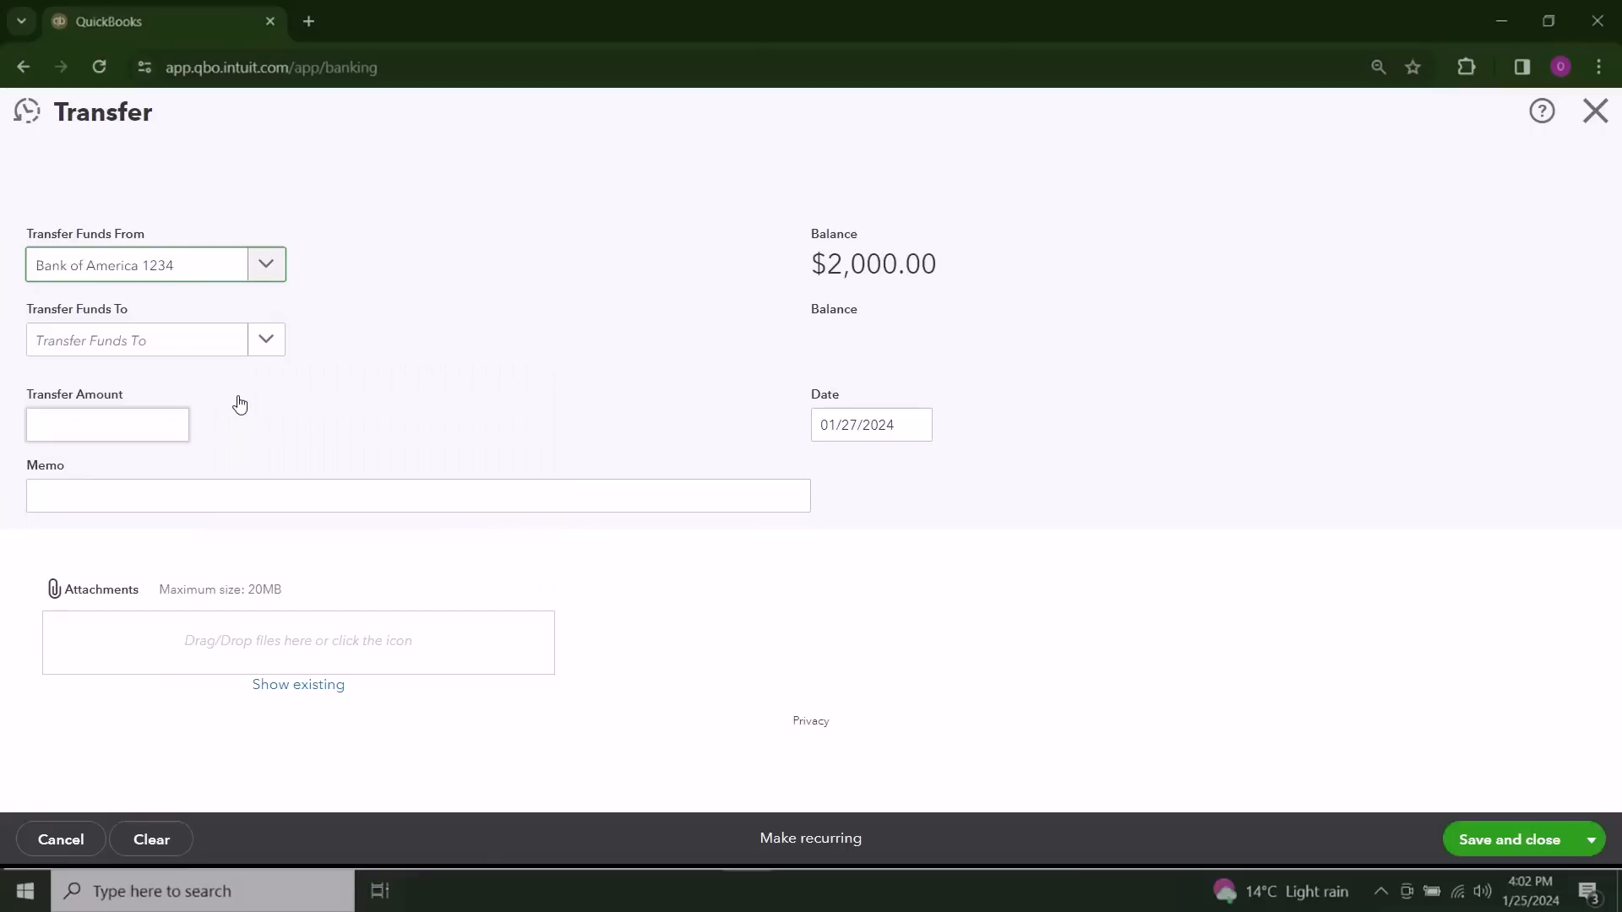
left_click(180, 341)
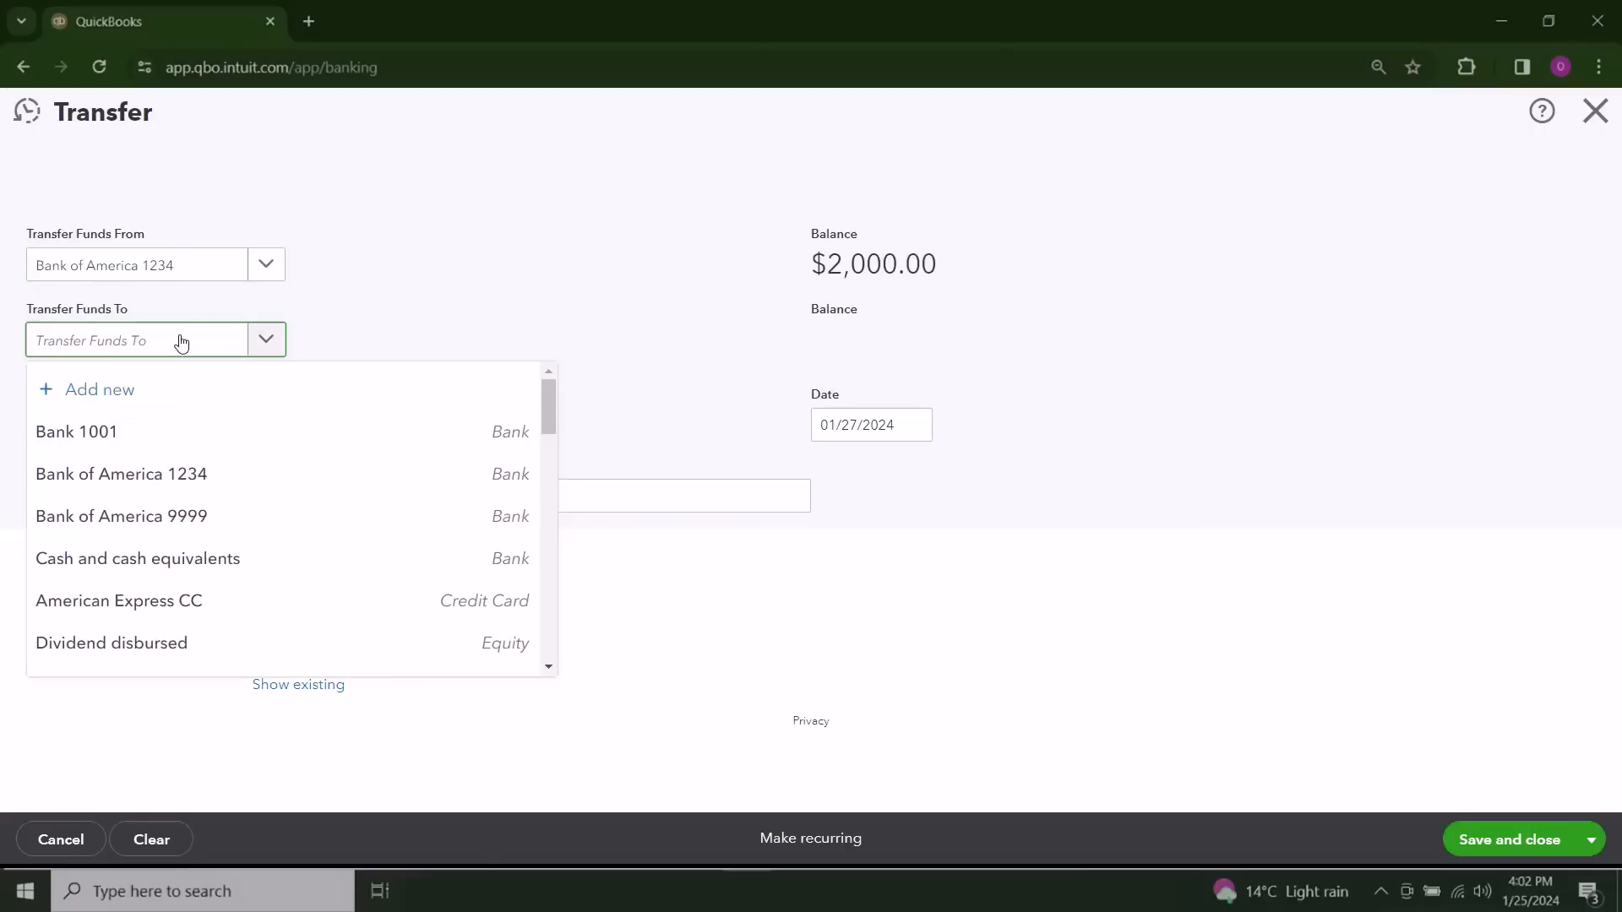
type("prep")
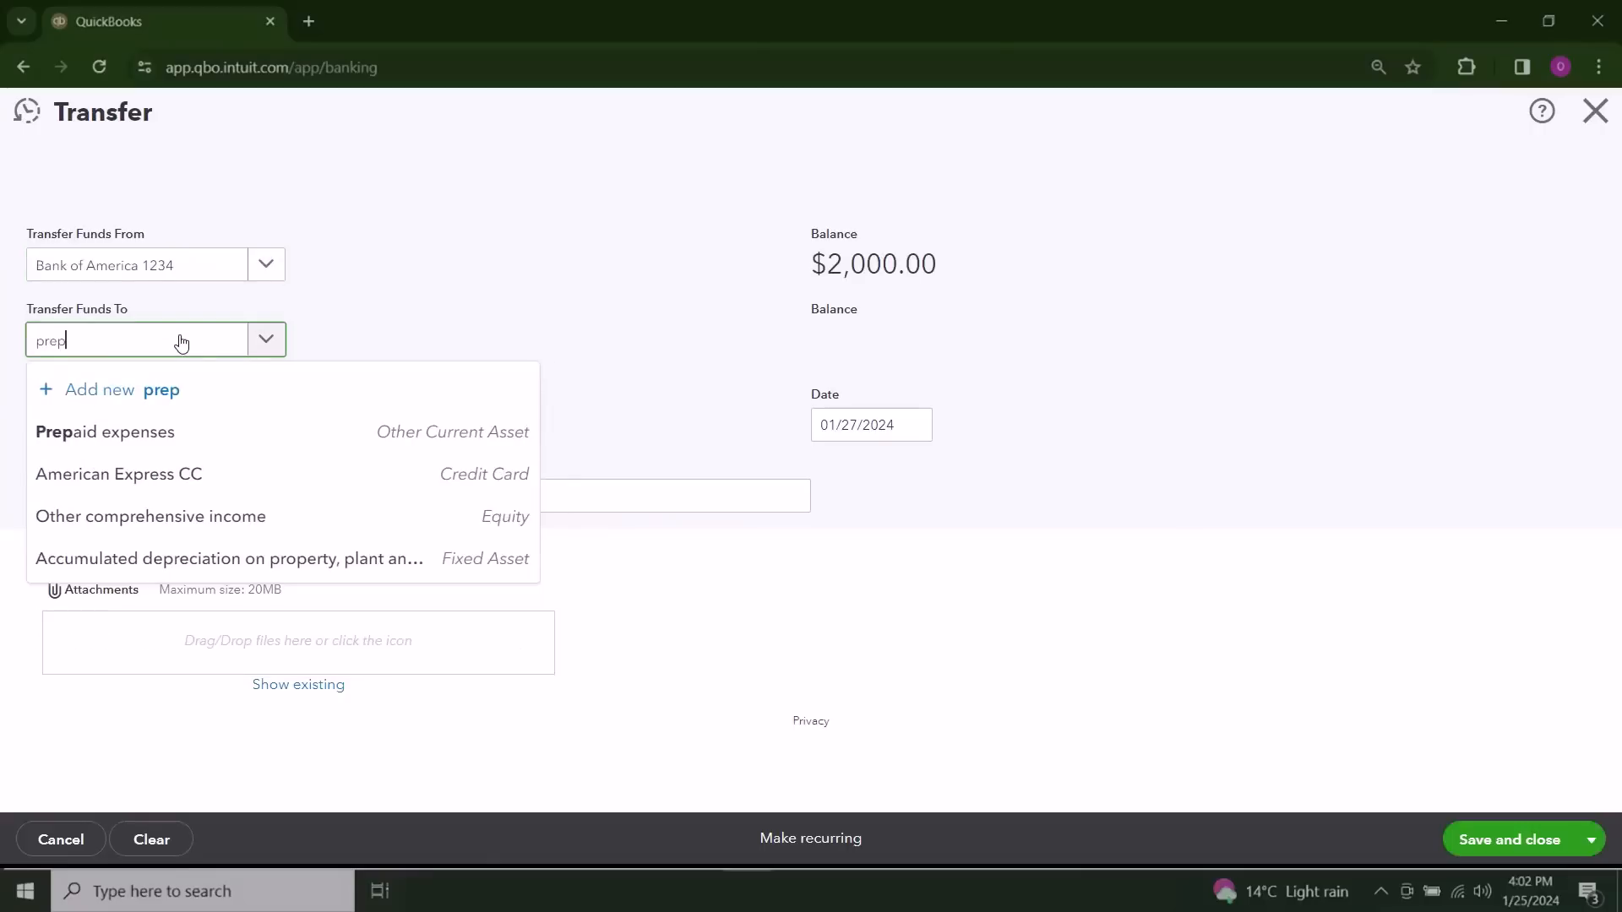
left_click(170, 434)
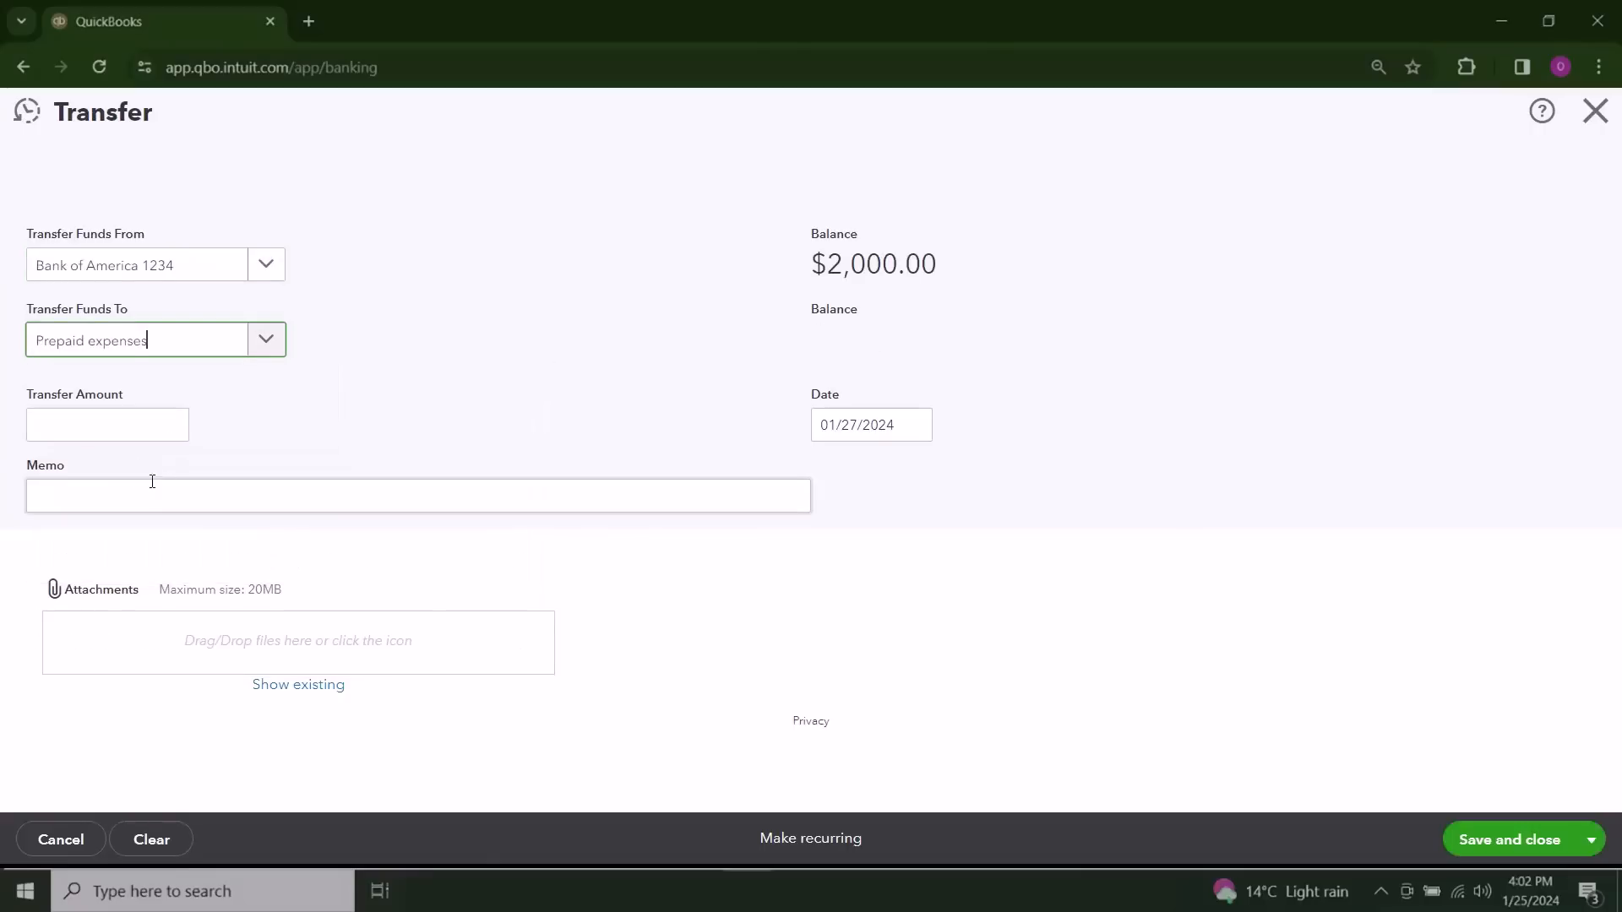
left_click(117, 420)
type("5000")
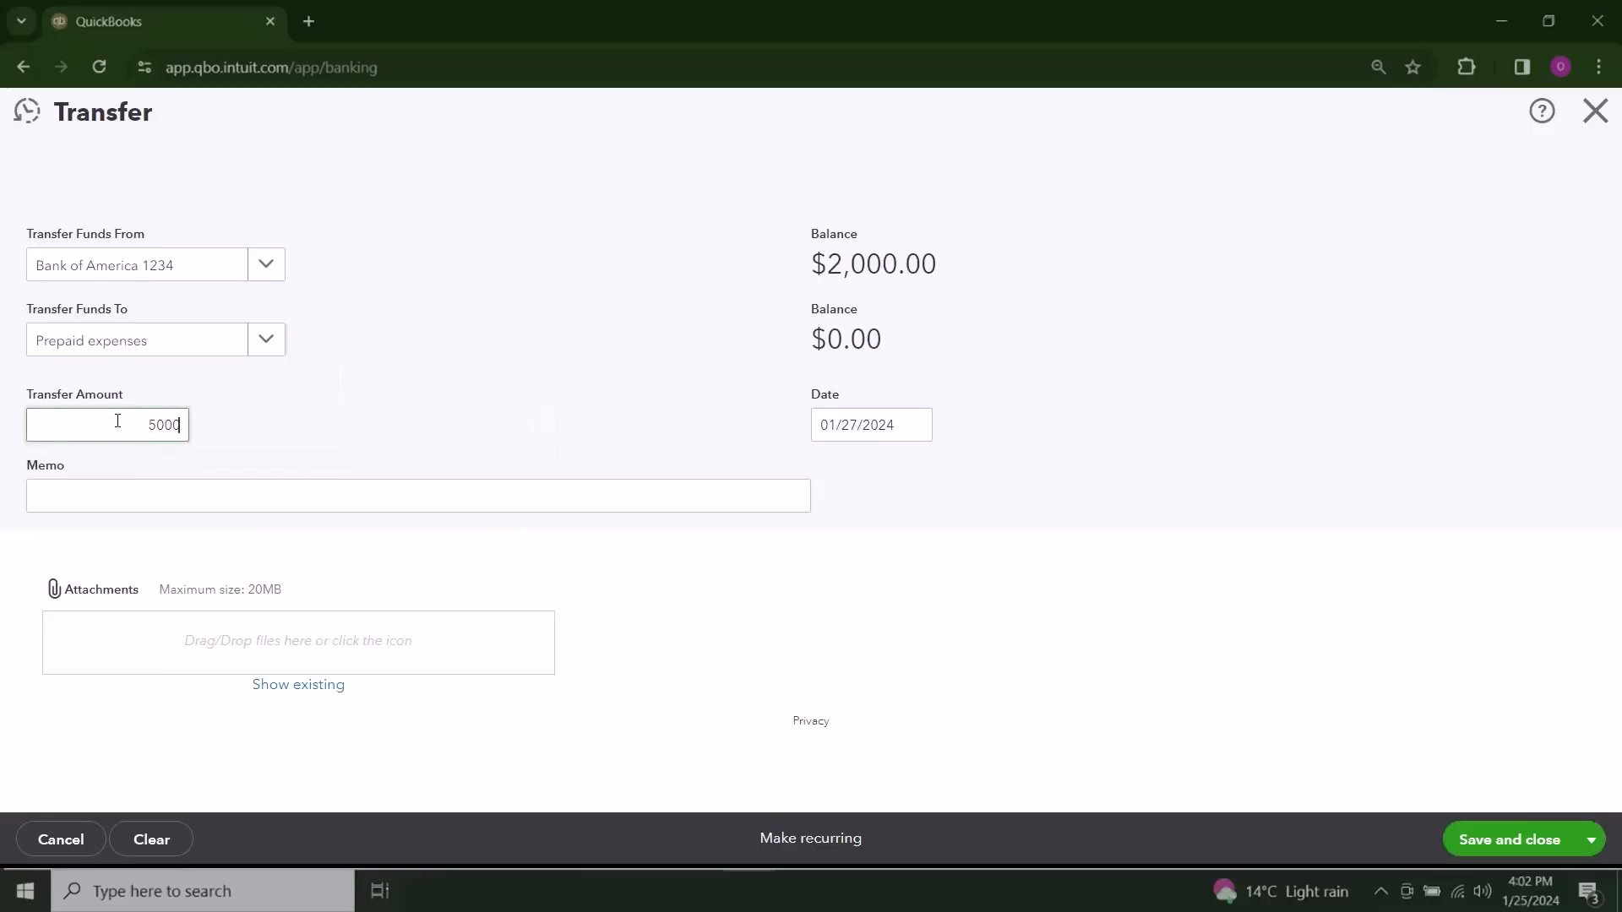
Step: Add the memo "Prepaid our insurance for the year" to the transfer, and save and close it
left_click(118, 497)
type("Prepaid our insurance for the year")
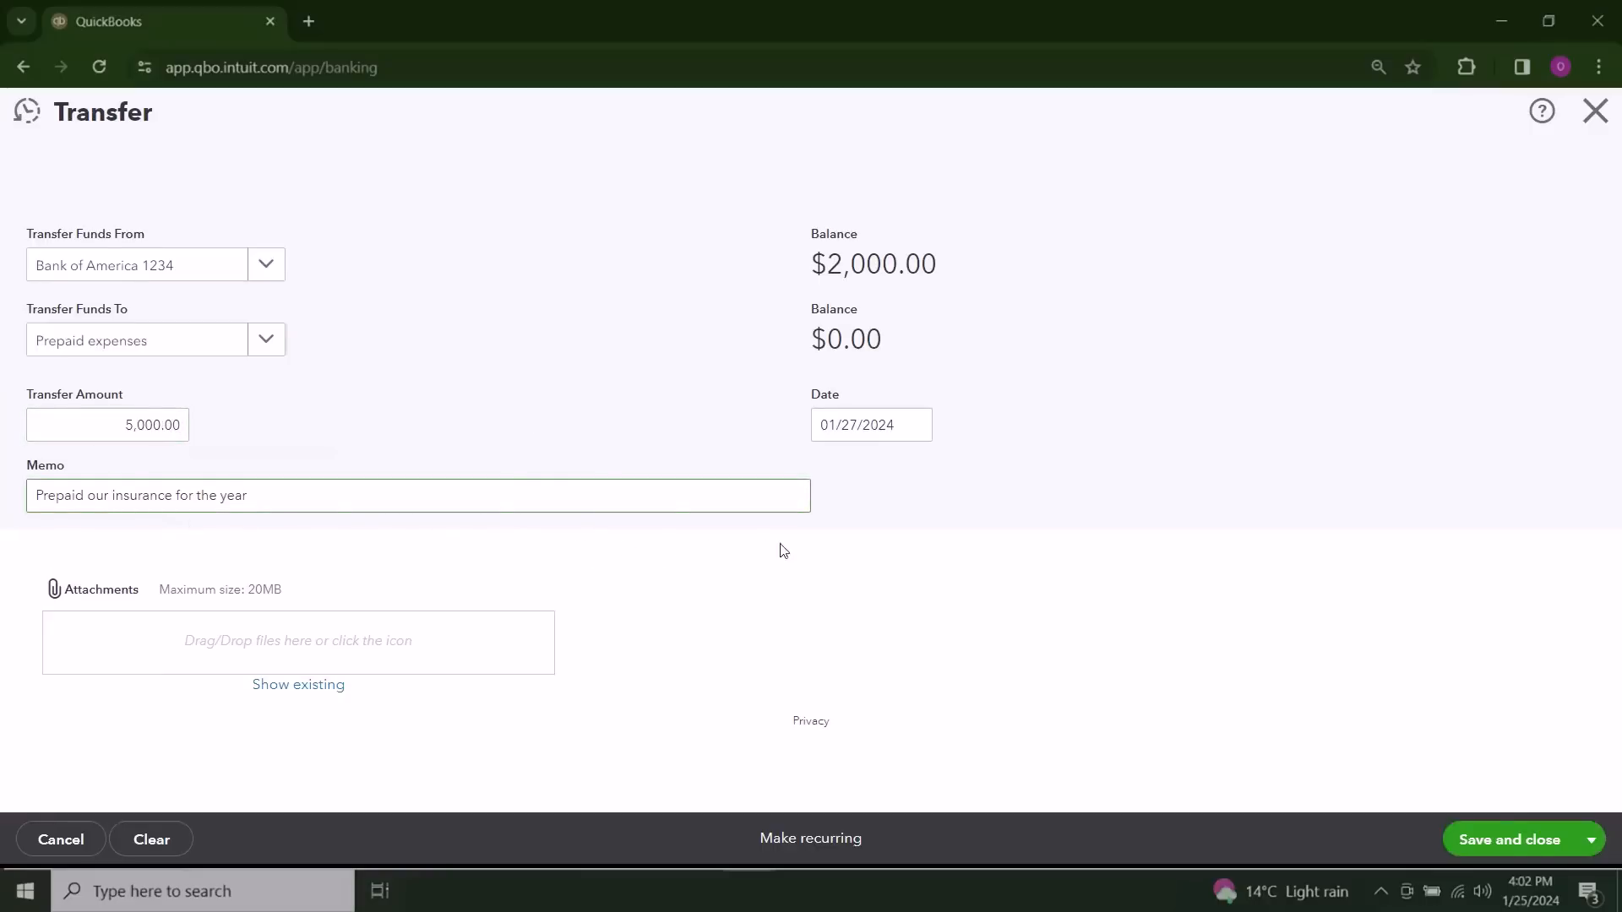
left_click(1502, 841)
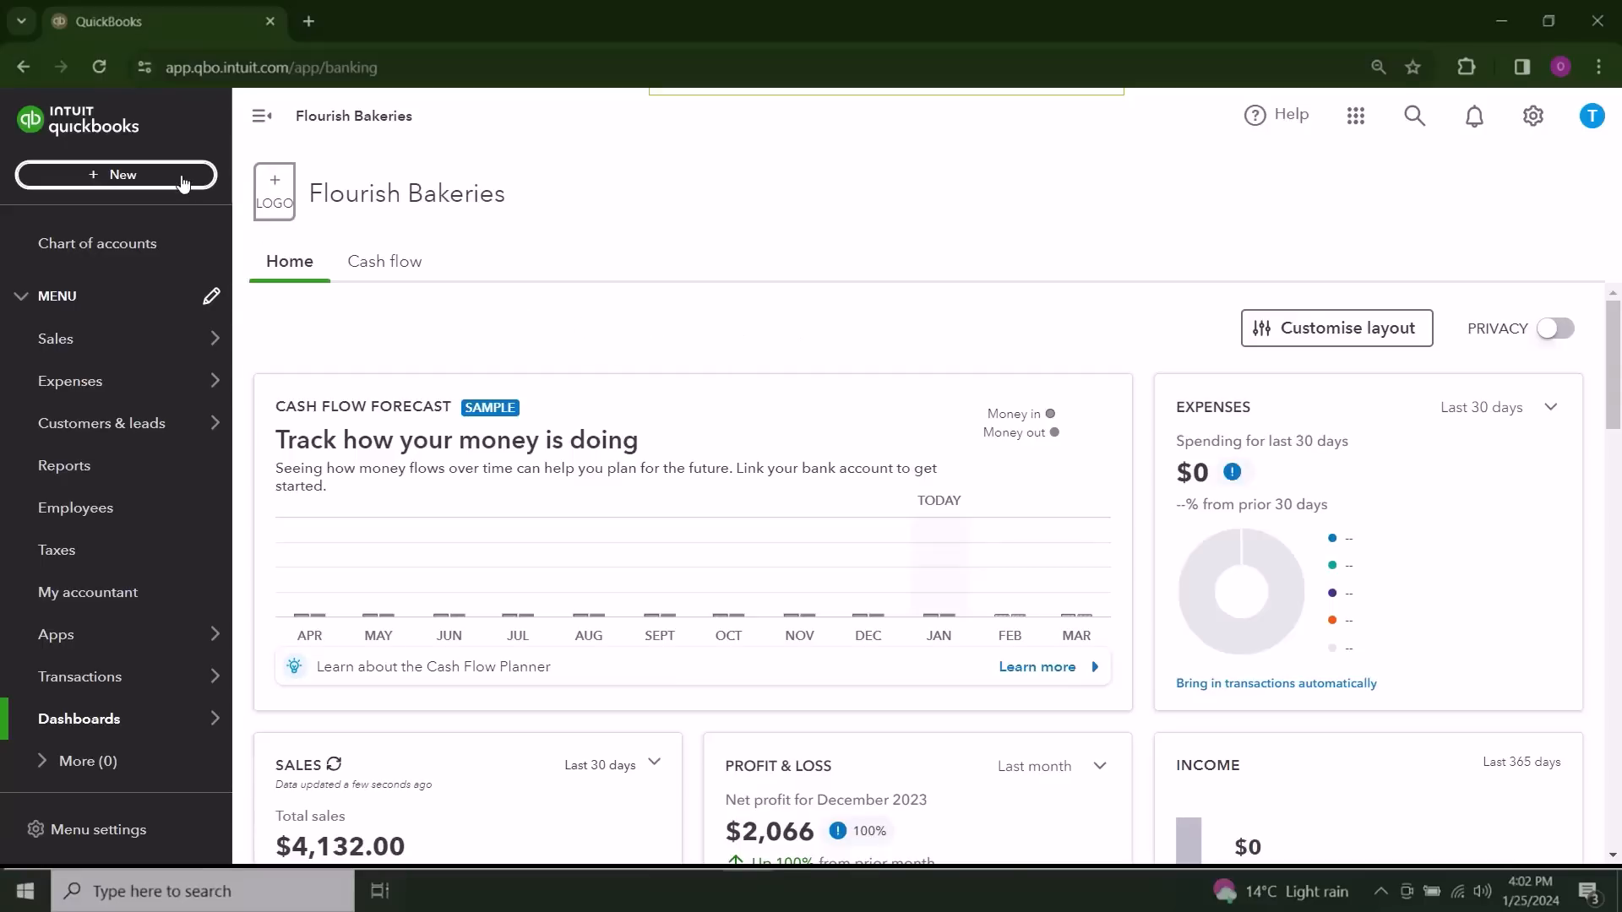
Step: Start a new credit card pay-down record and enter 1500 as the amount paid
left_click(180, 176)
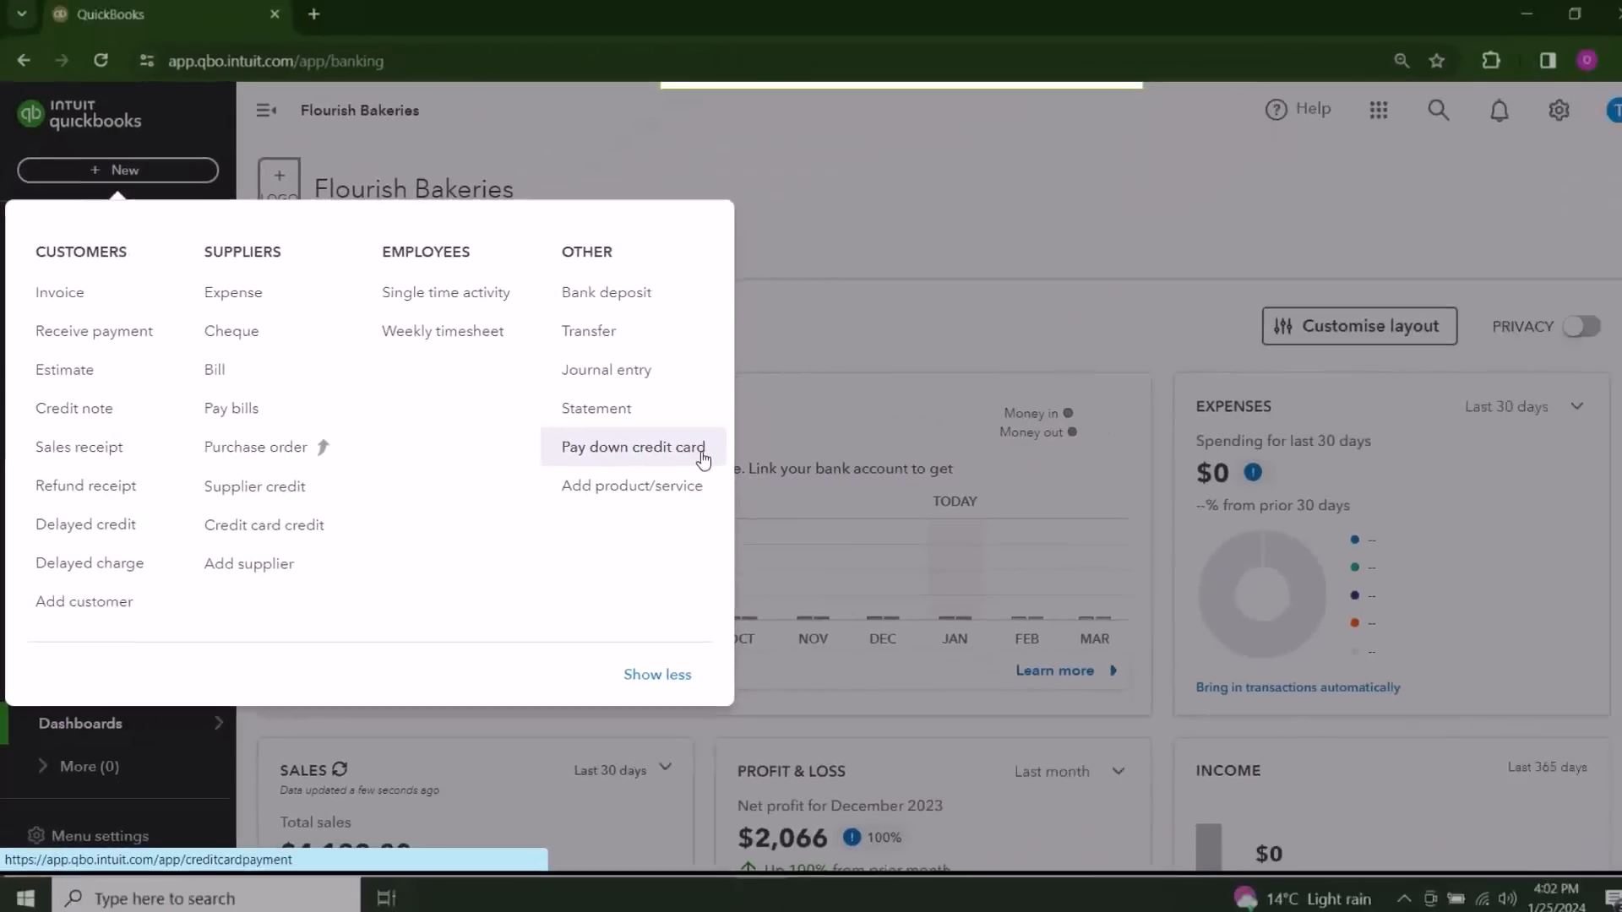
left_click(1278, 470)
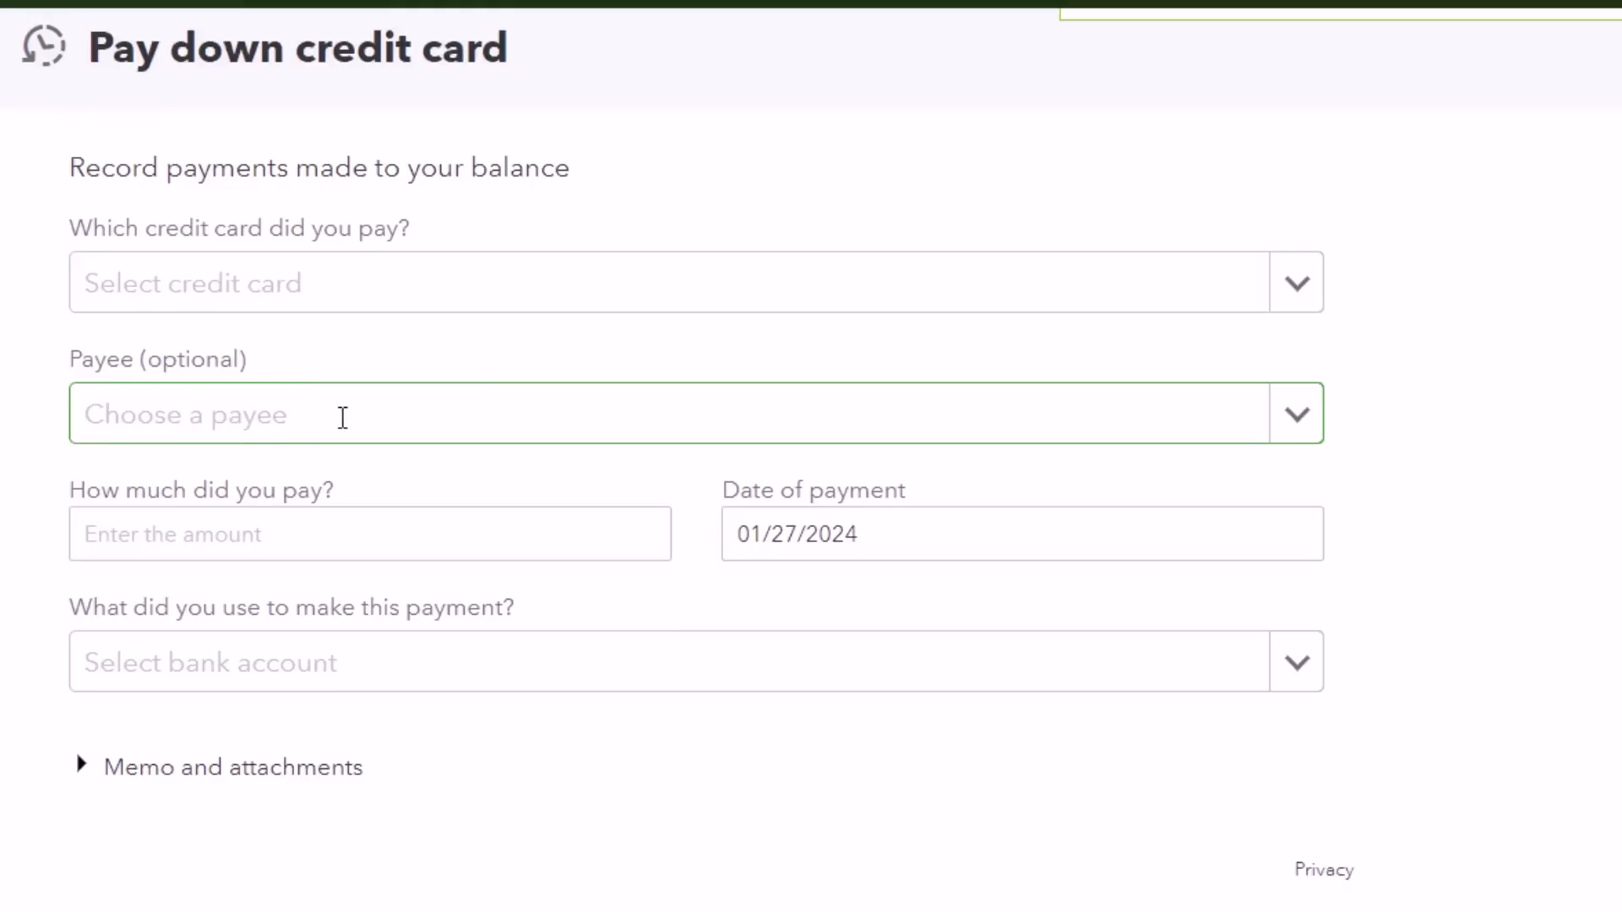
left_click(312, 519)
type("1500")
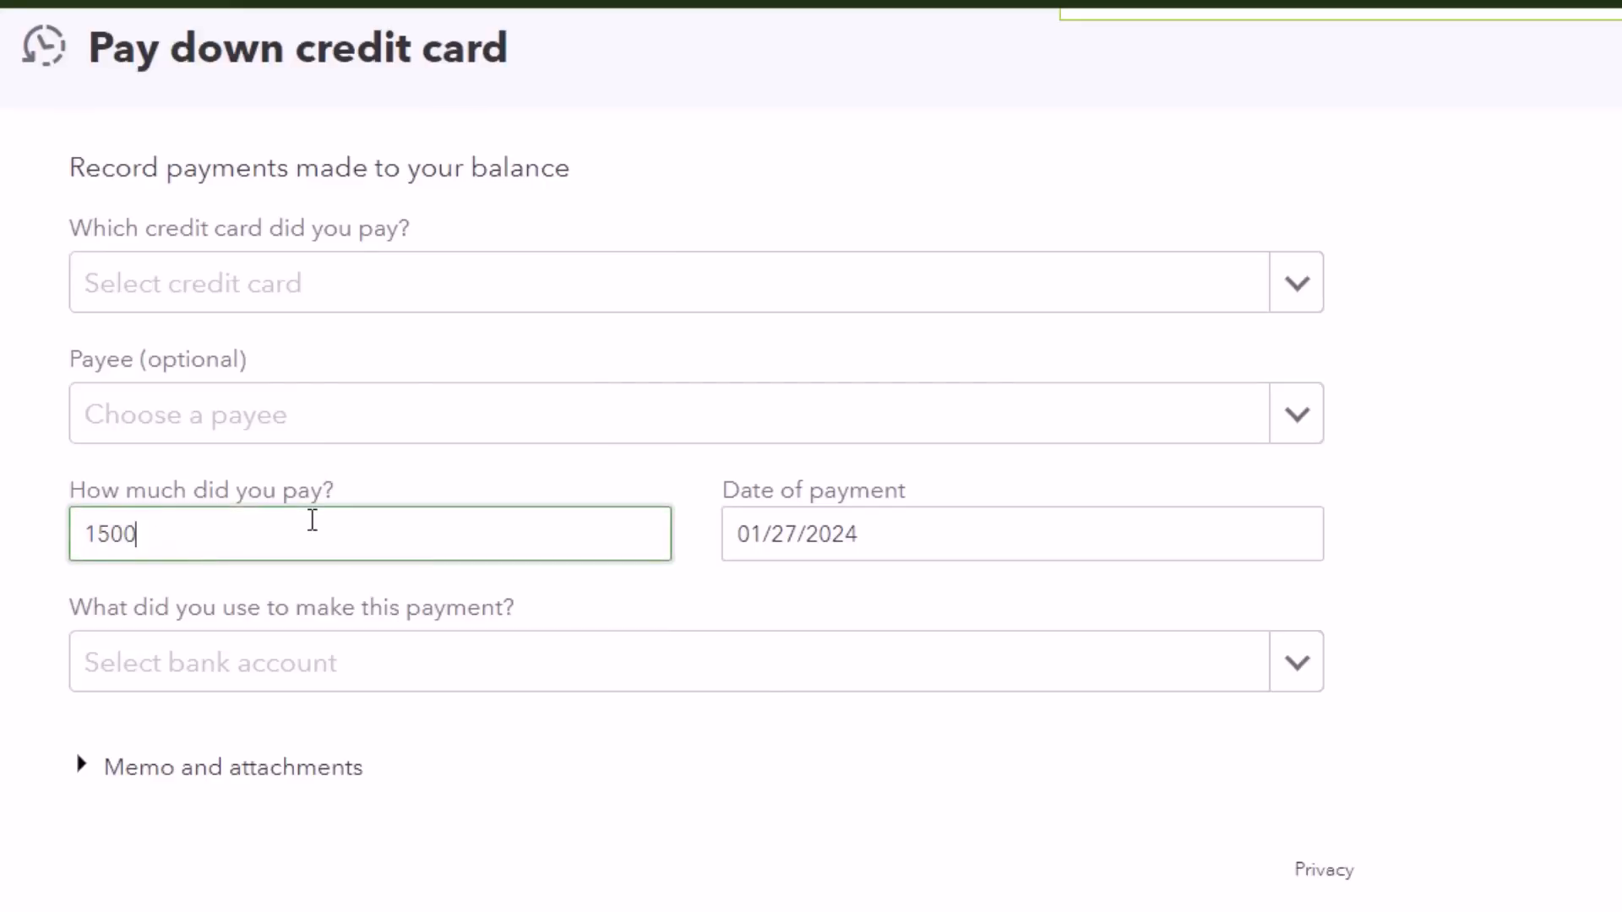
Step: Set Bank of America 1234 as the paying account and American Express CC as the card paid, and save and close the record
left_click(623, 632)
left_click(1293, 667)
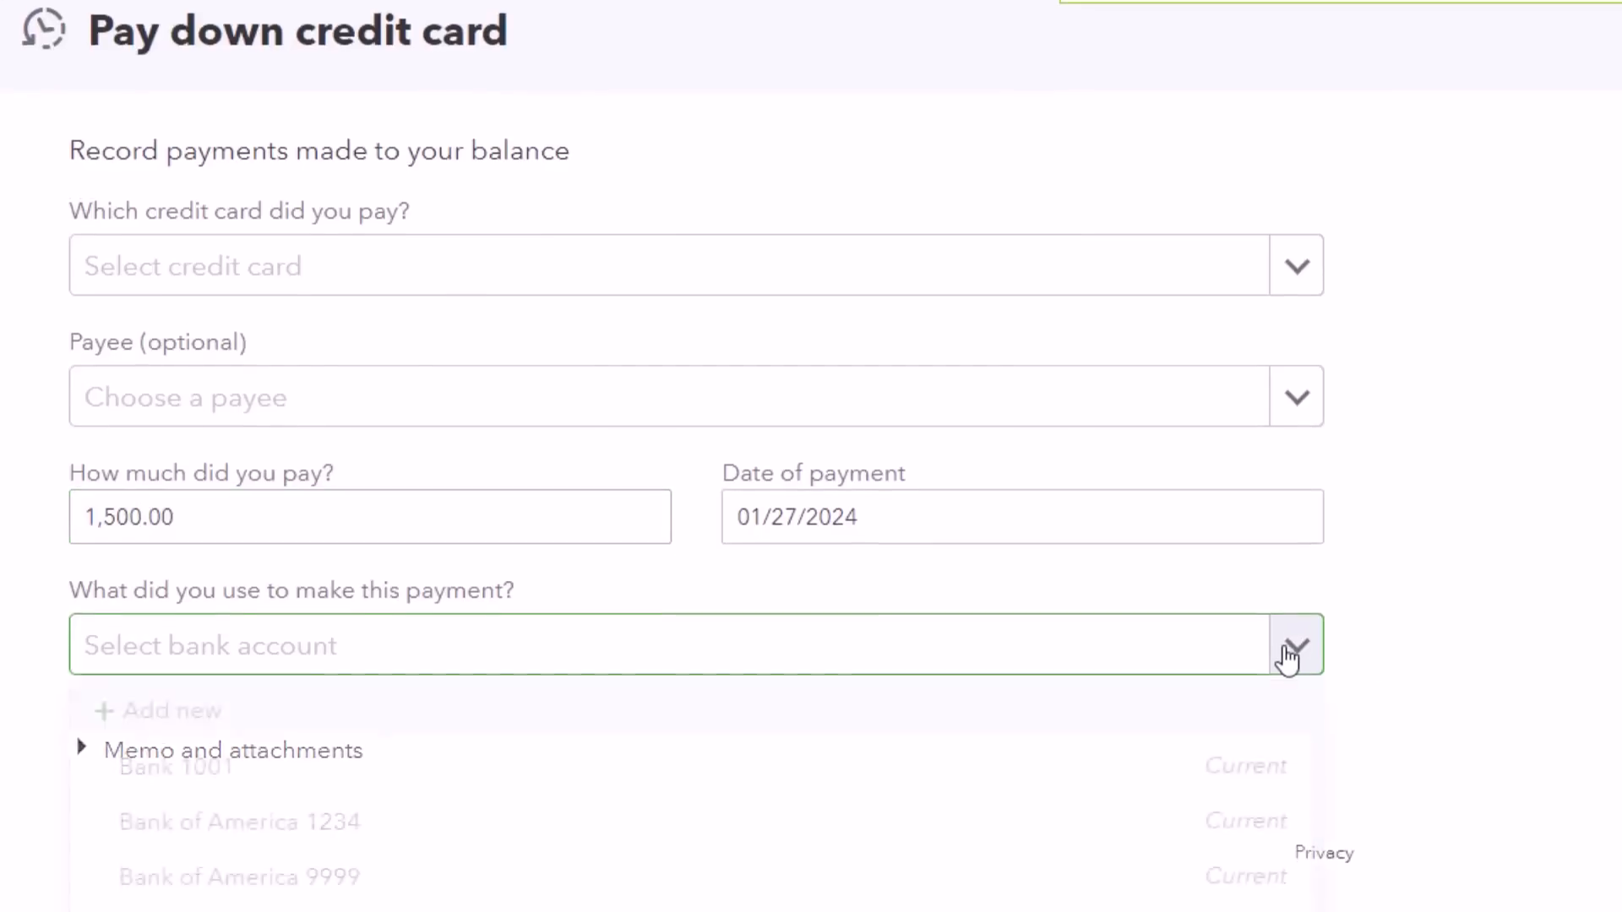
left_click(913, 752)
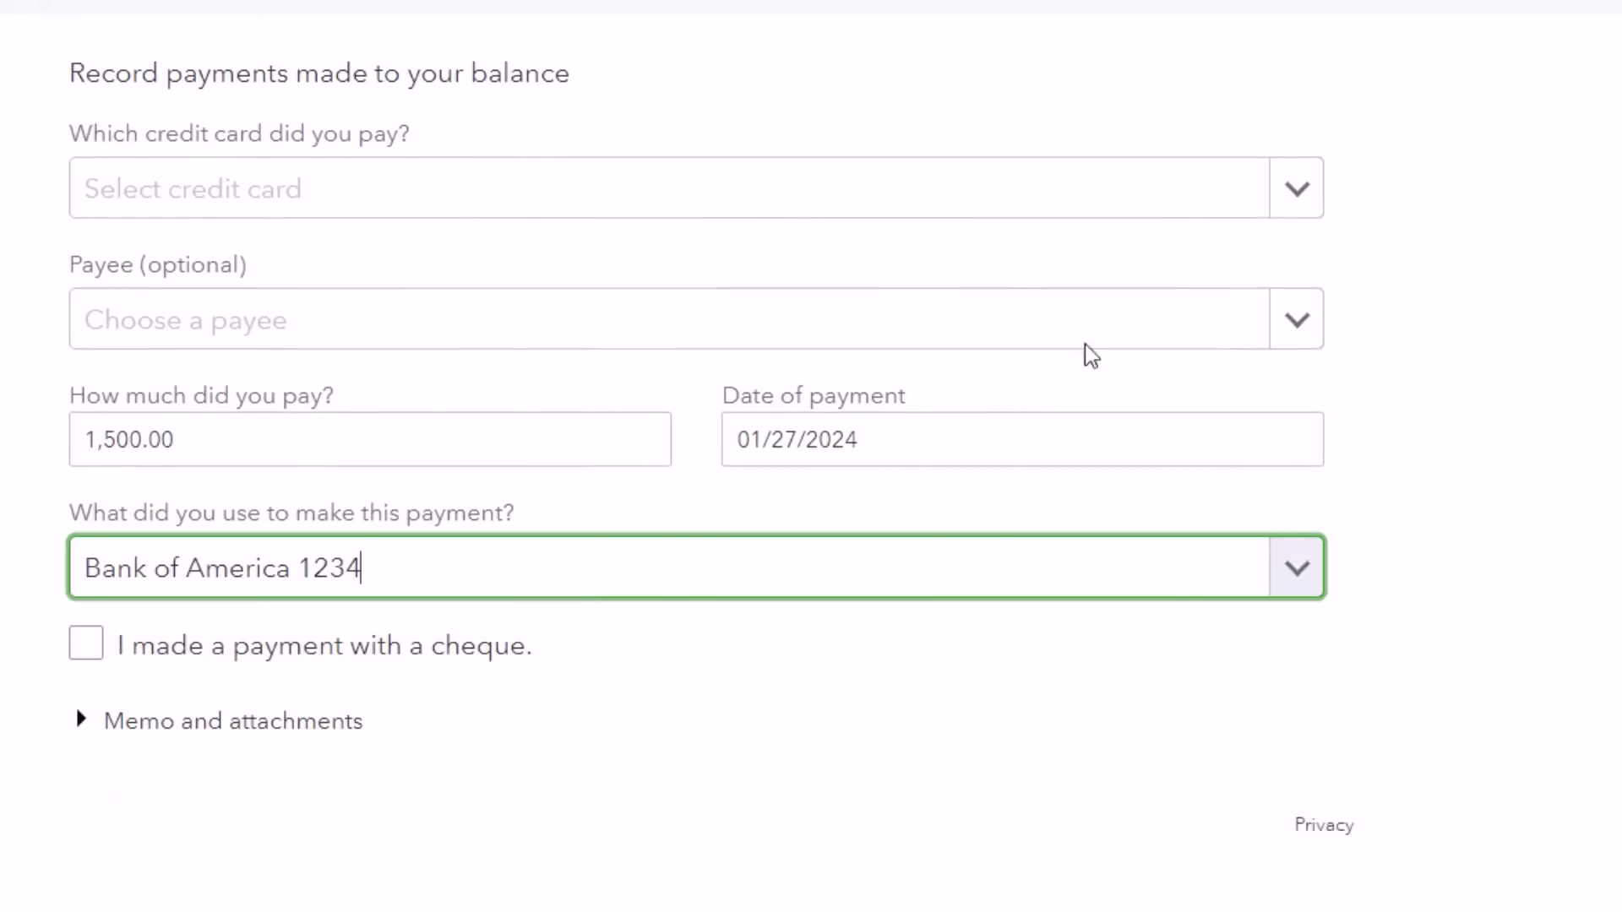
left_click(1312, 202)
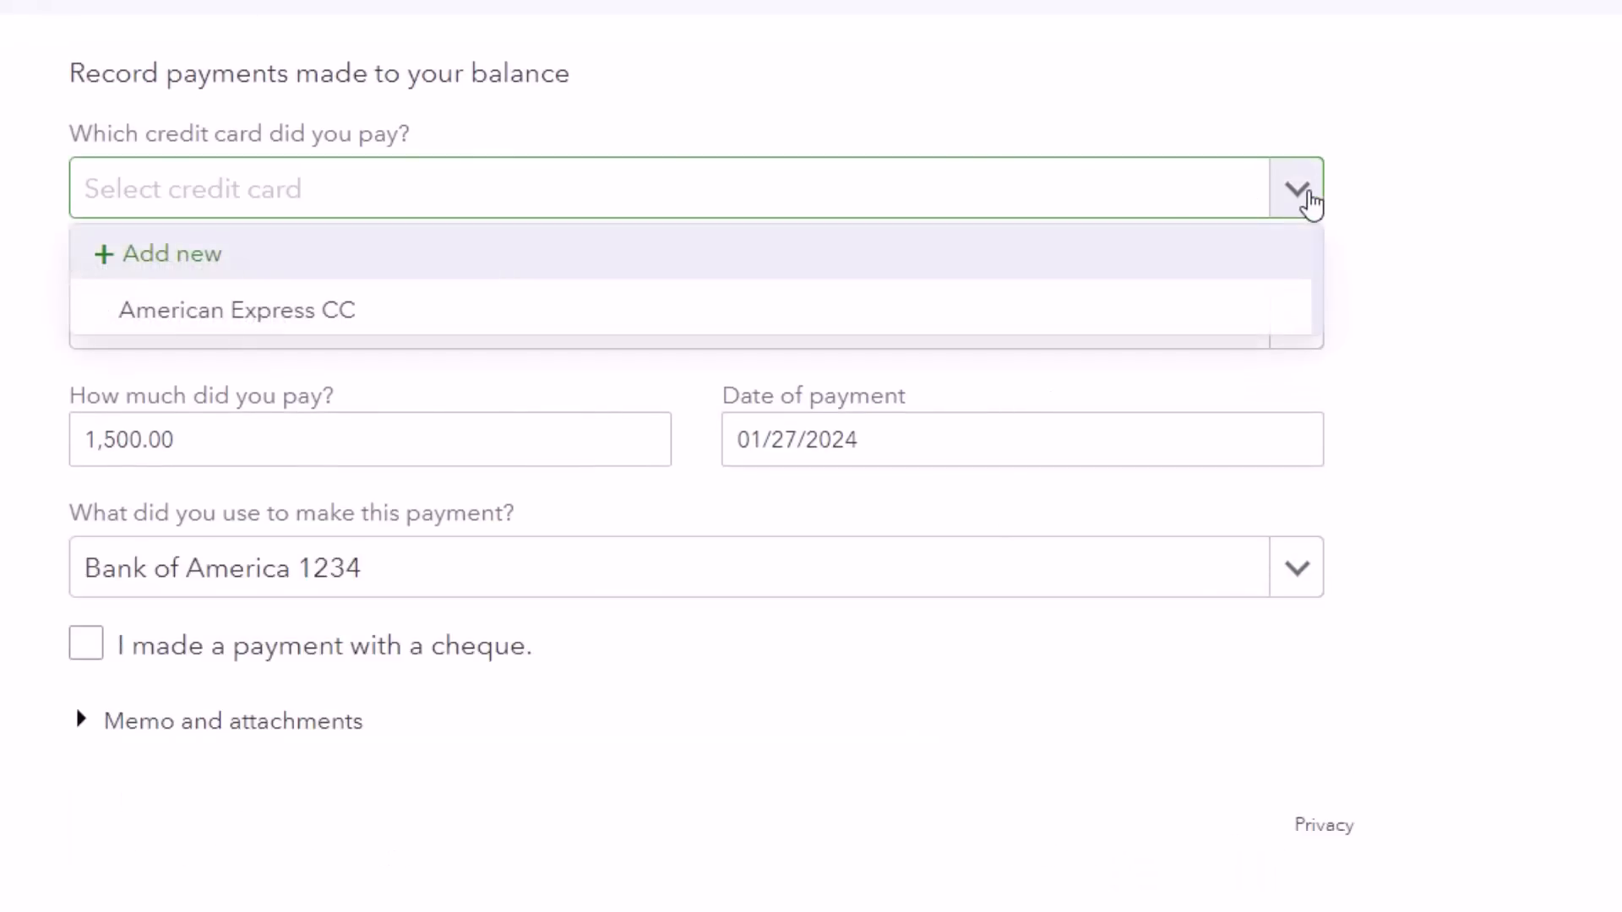
left_click(1046, 329)
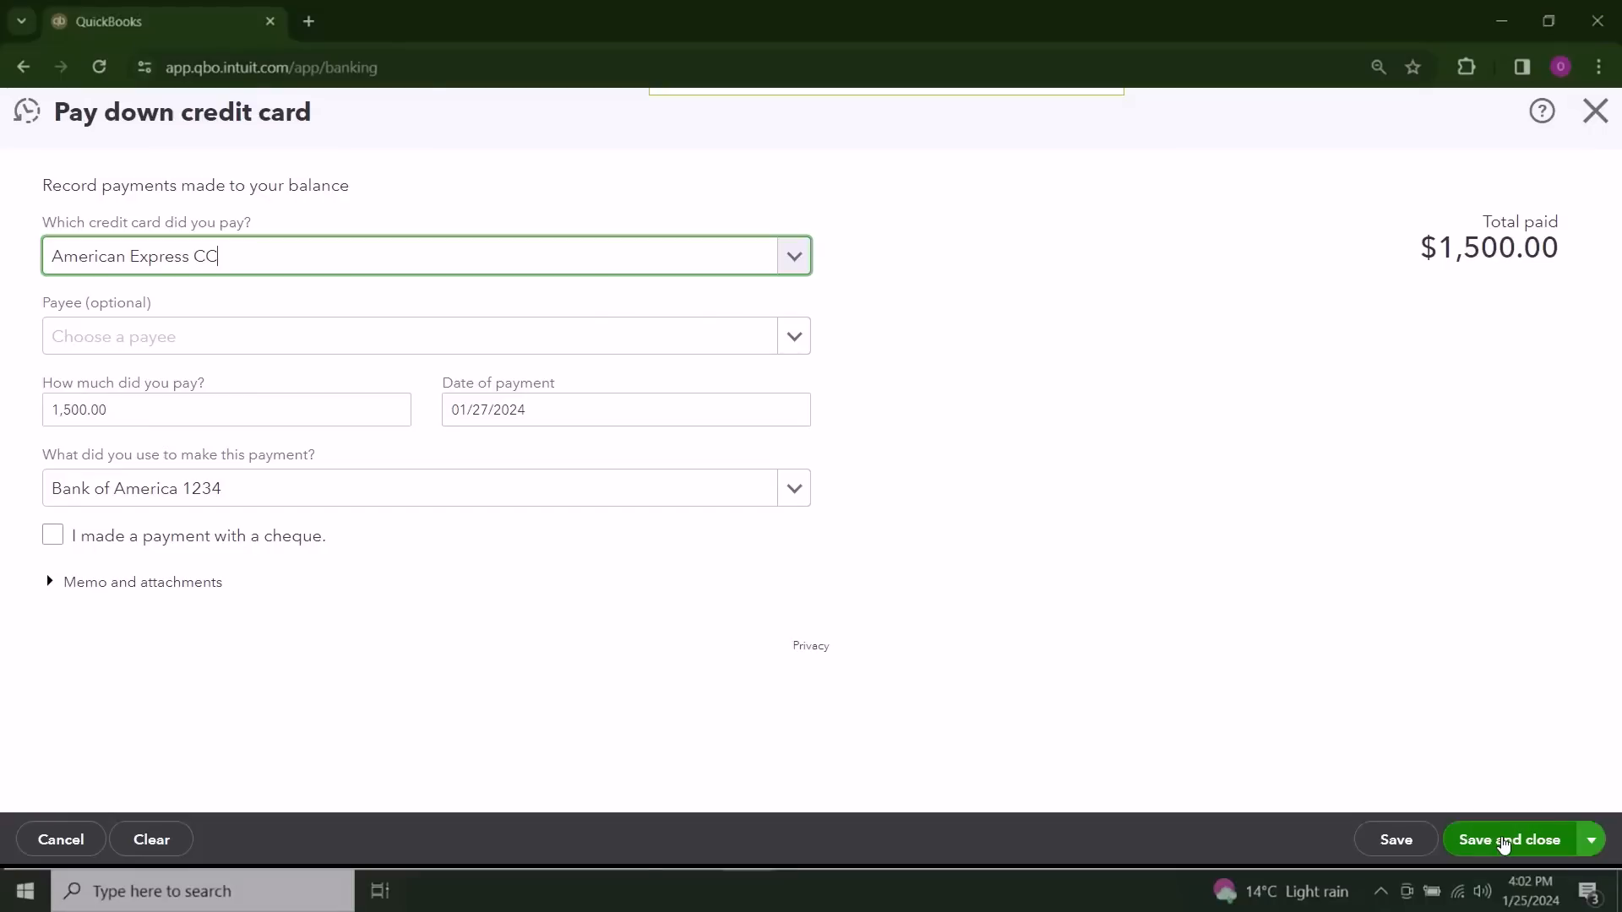
left_click(74, 585)
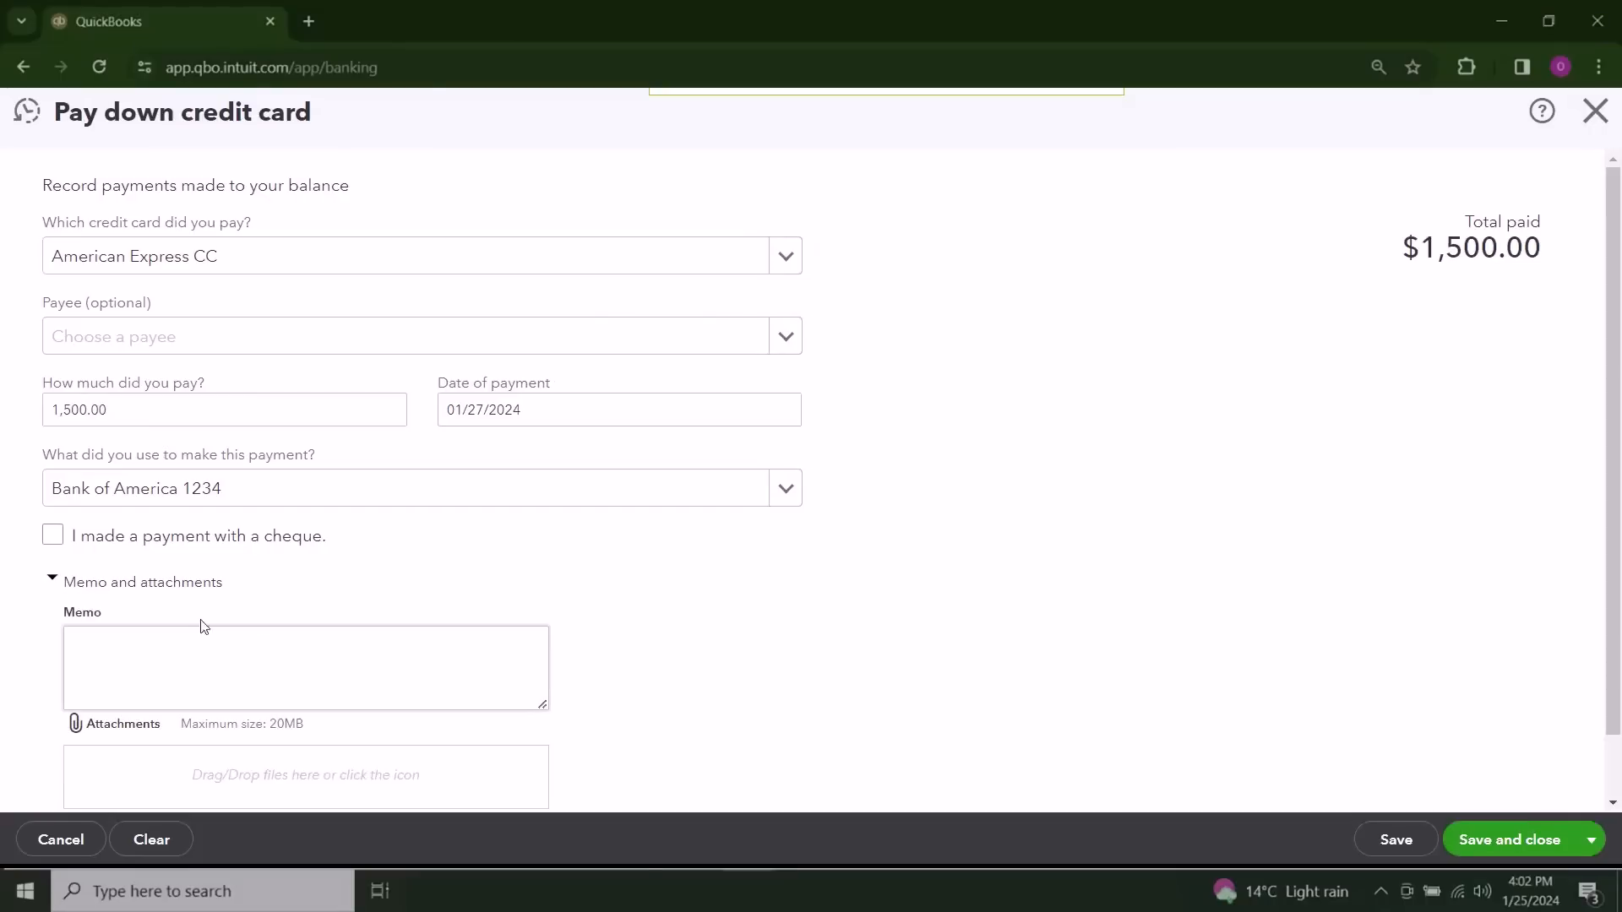
left_click(1512, 841)
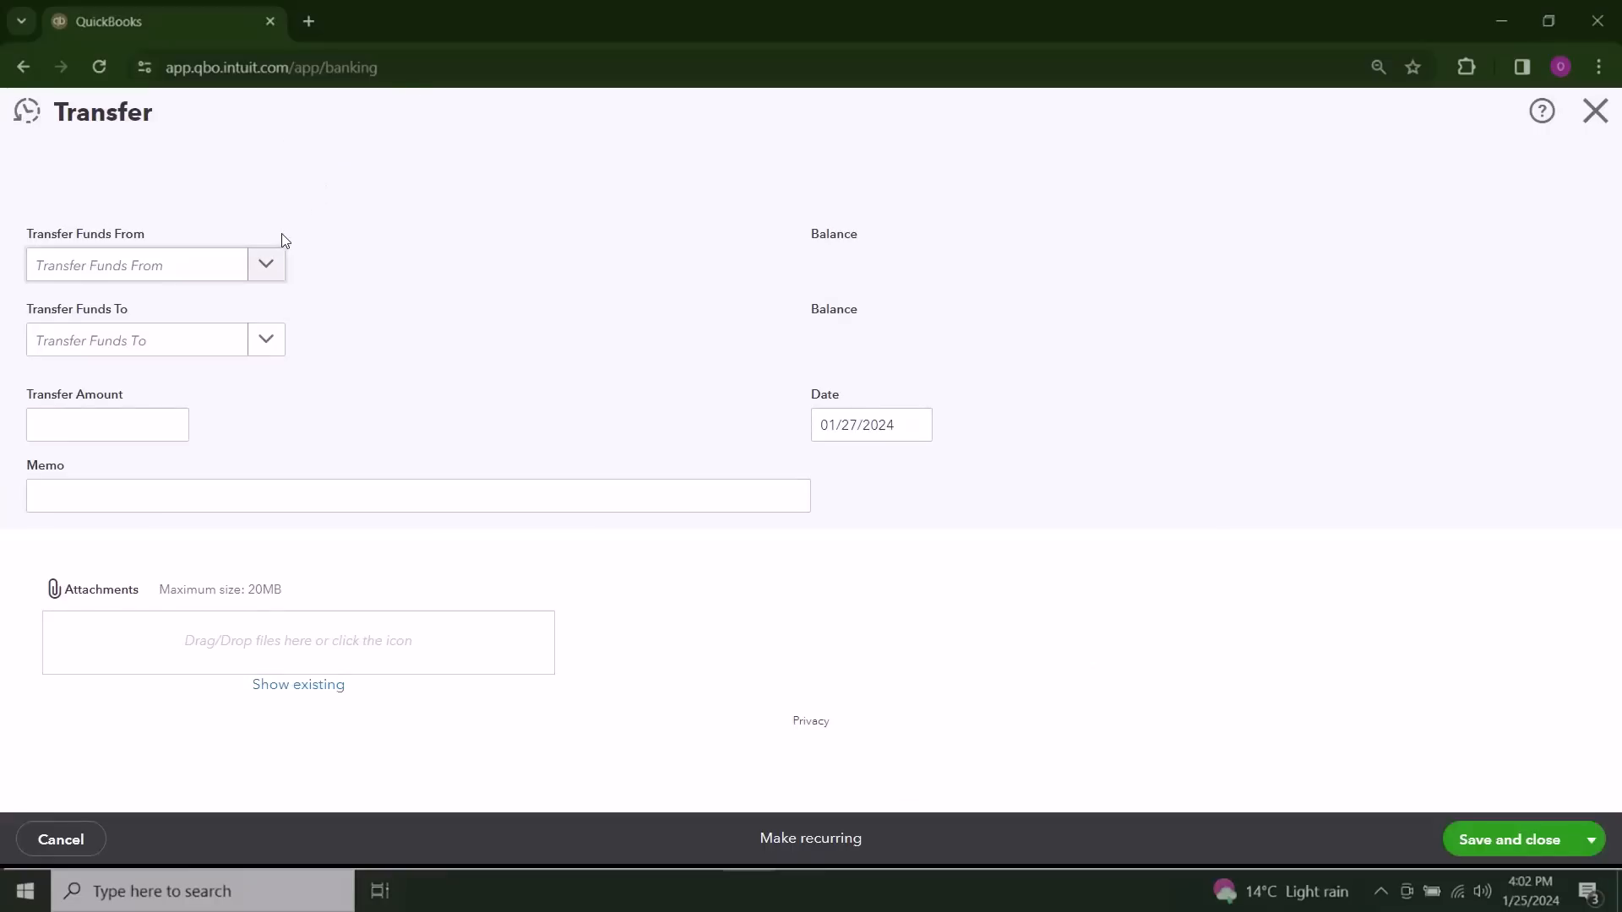
Step: Record a 1500 transfer from Bank of America 9999 to American Express CC, and save and close it
left_click(276, 272)
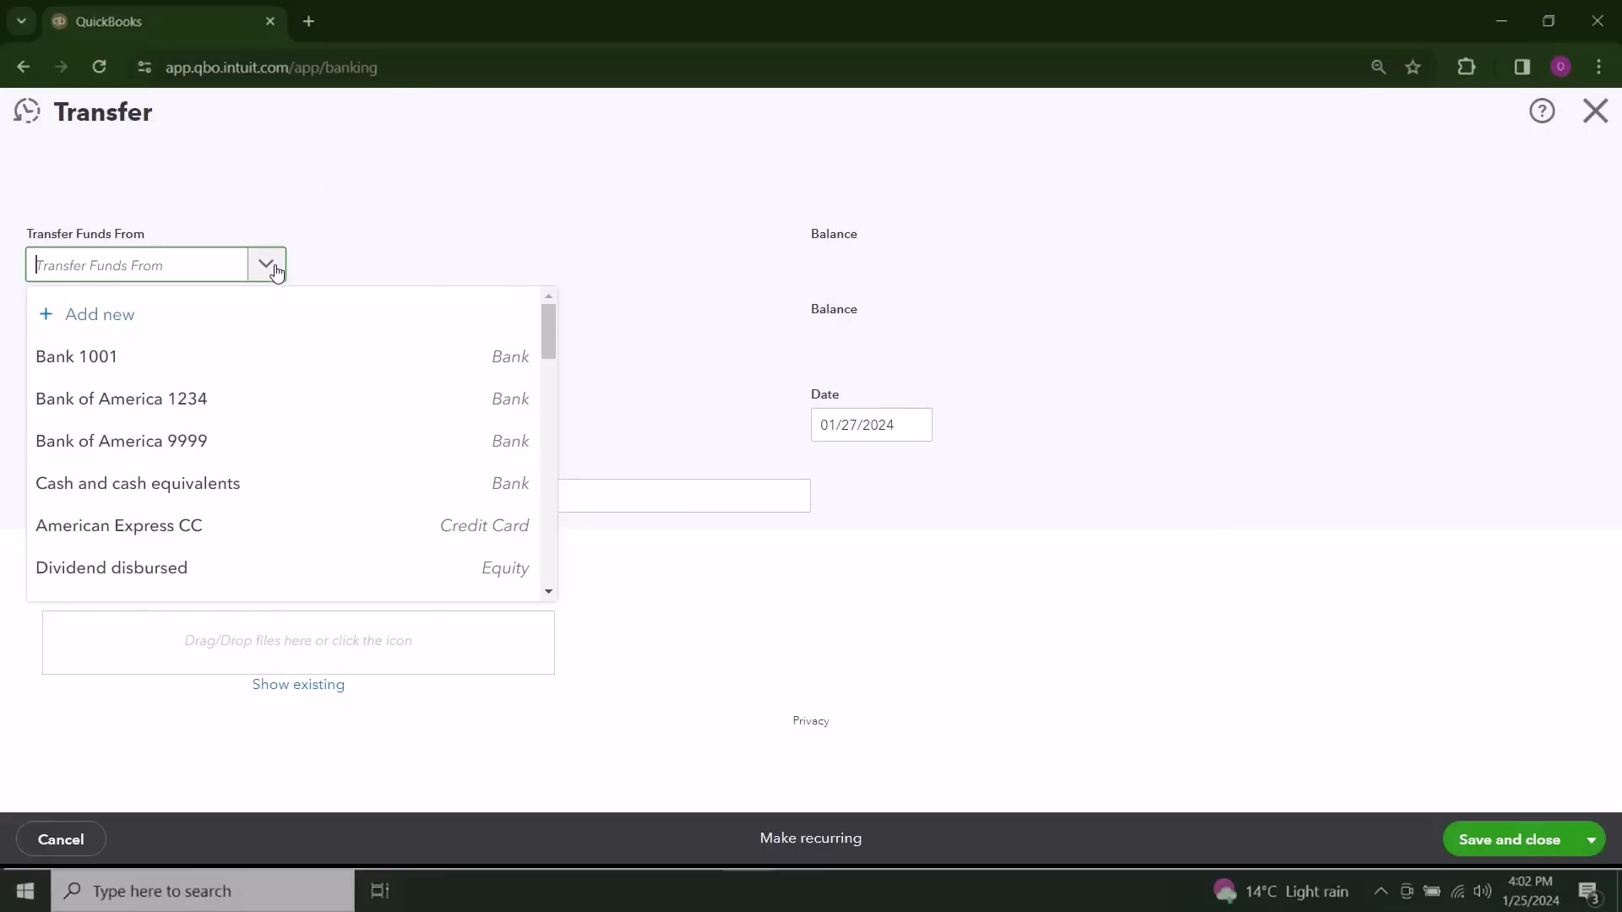
left_click(276, 273)
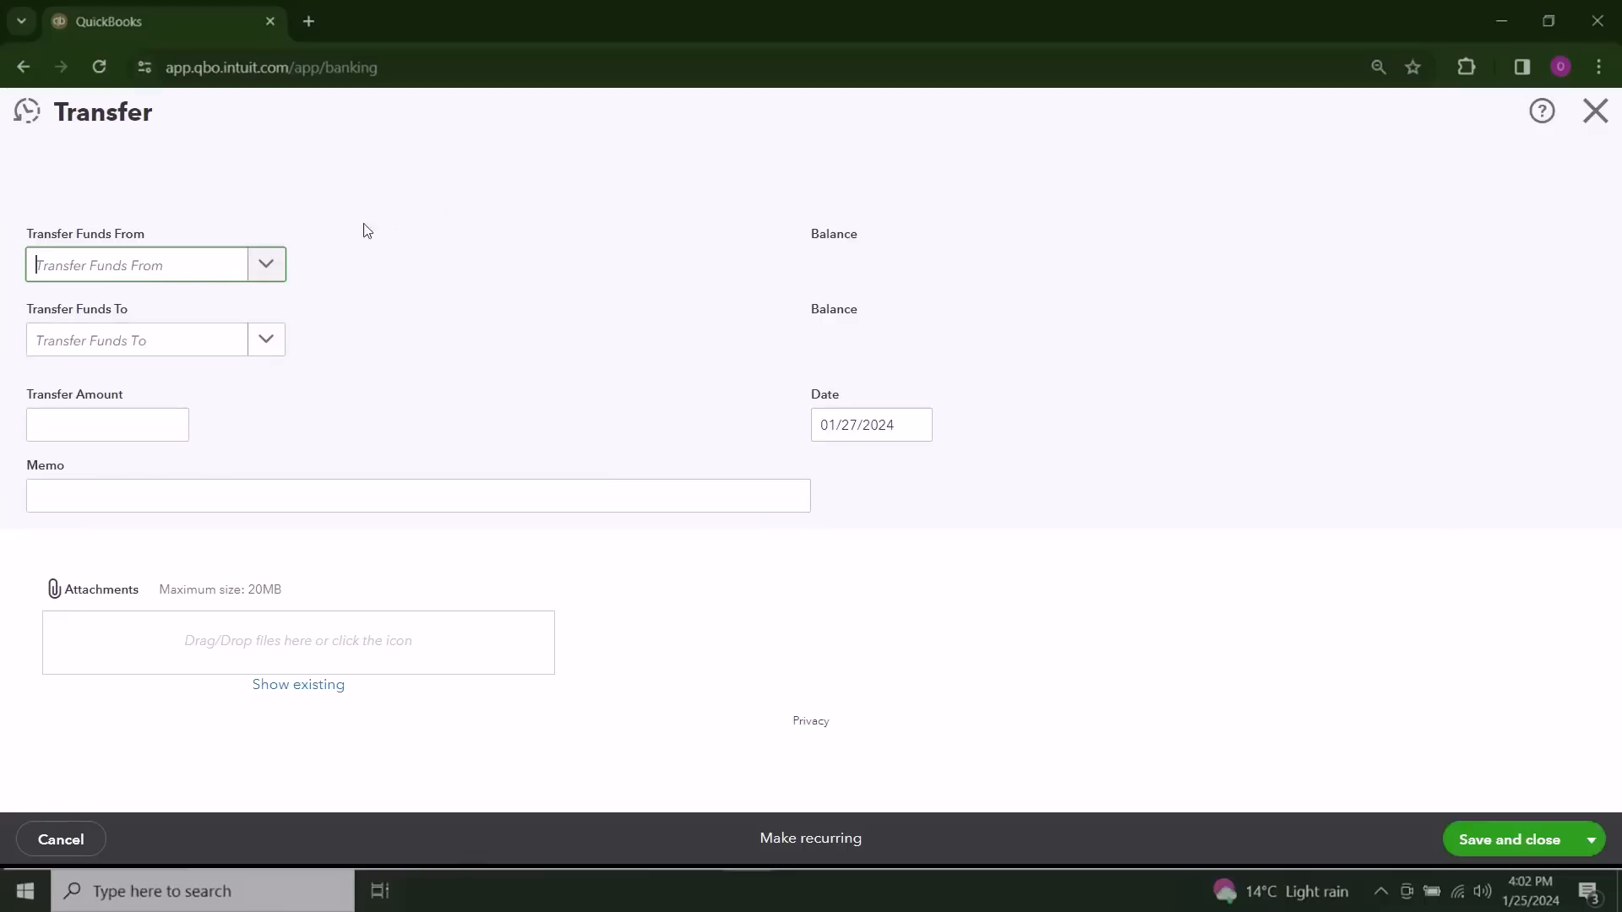
left_click(280, 267)
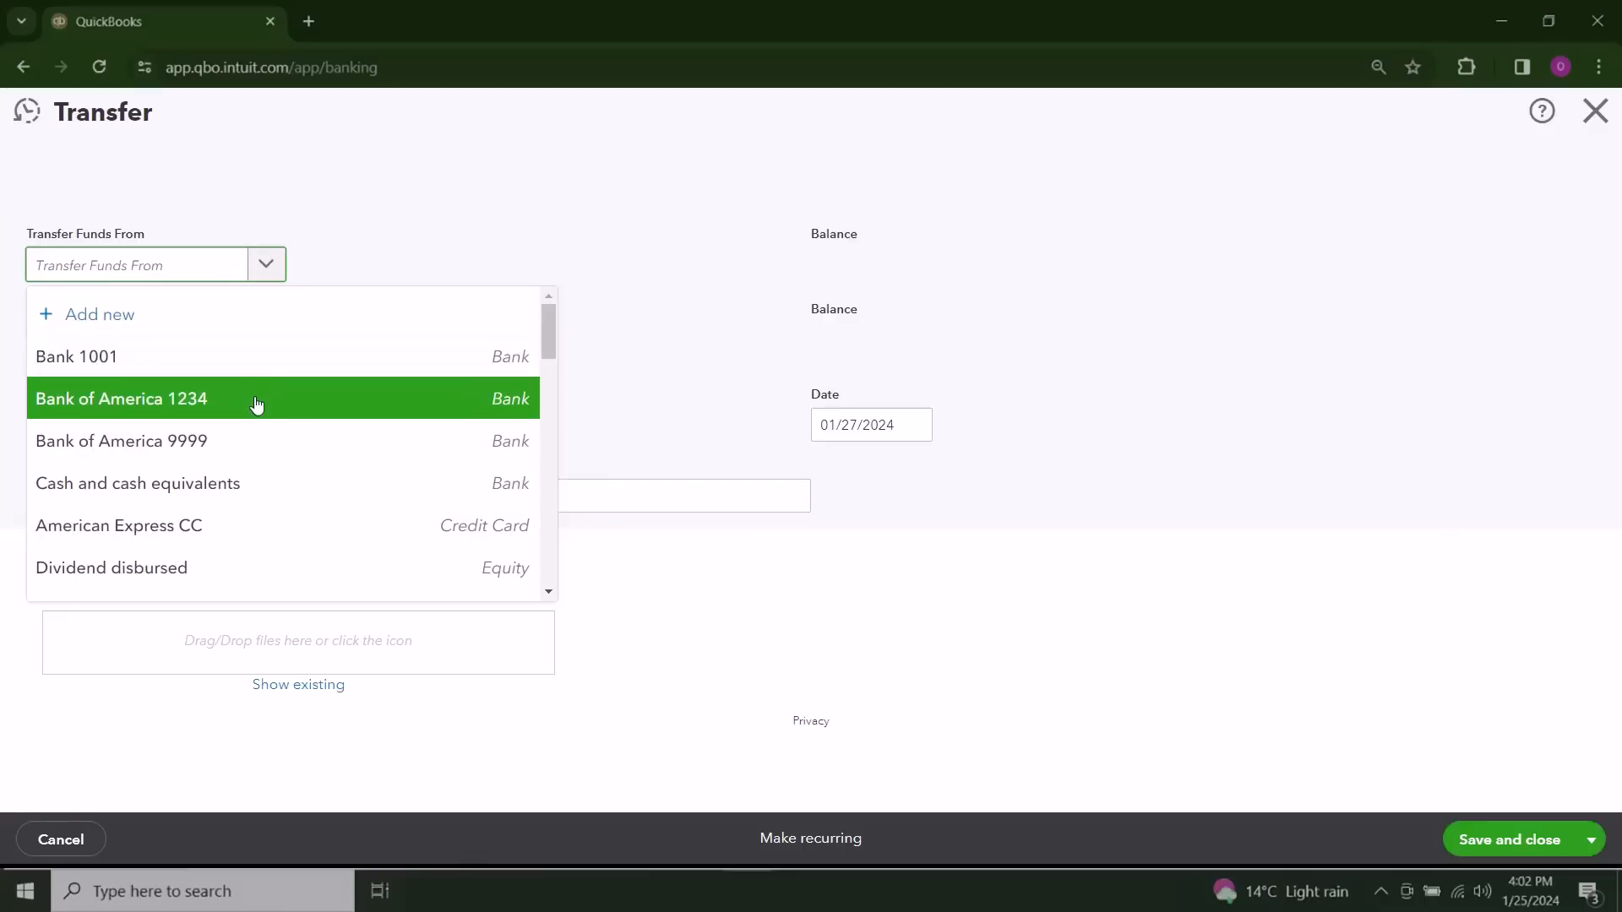
left_click(262, 441)
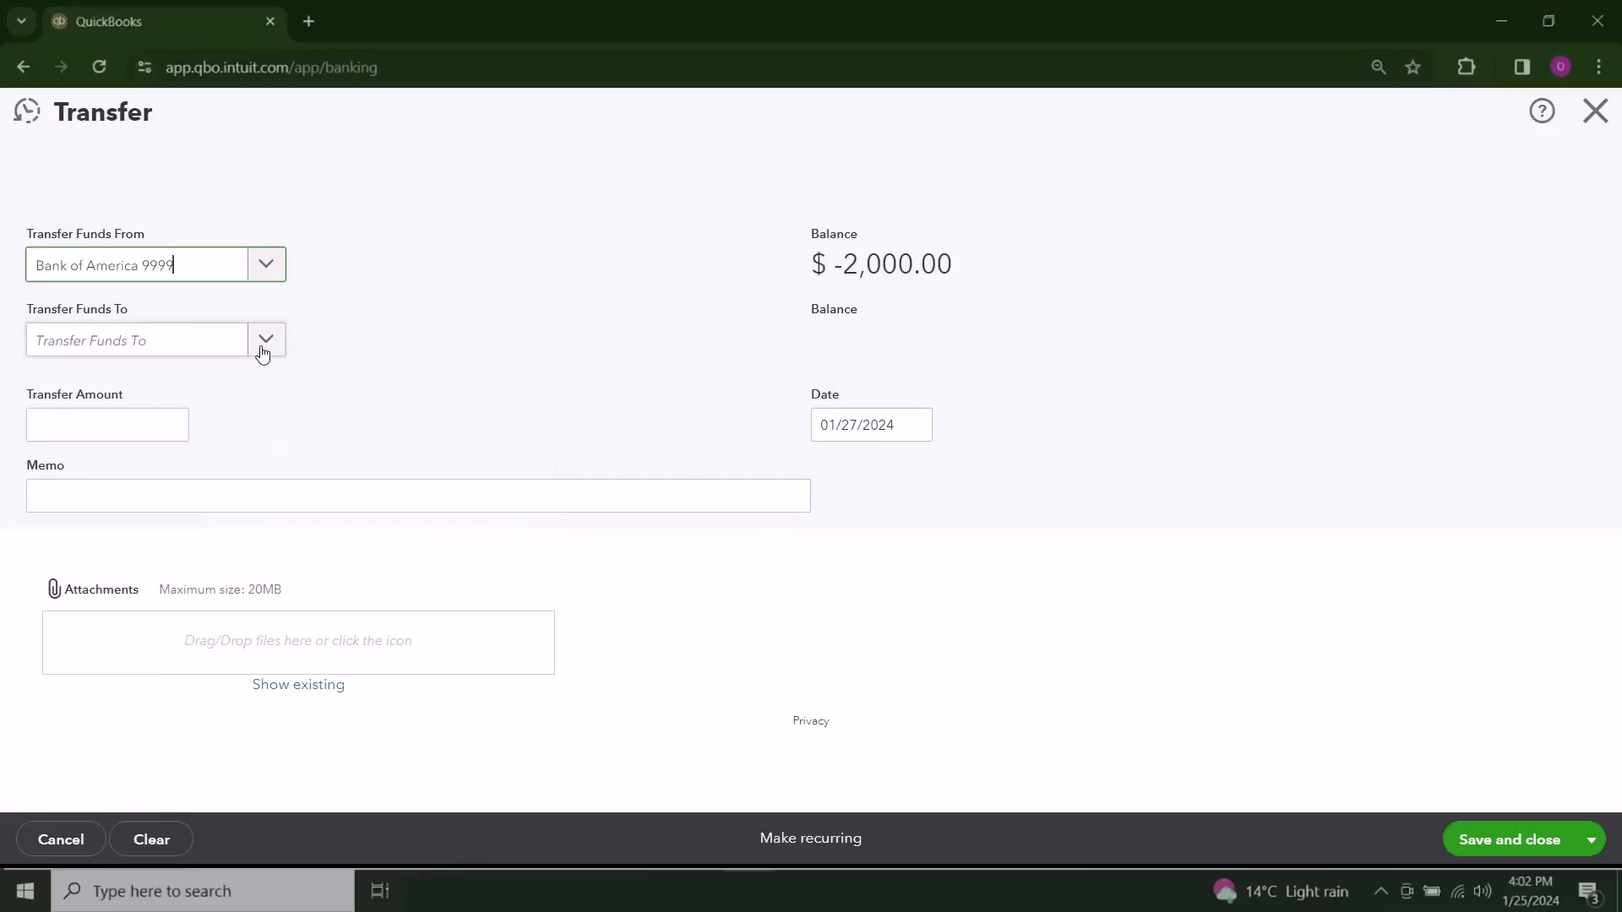
left_click(263, 353)
left_click(240, 596)
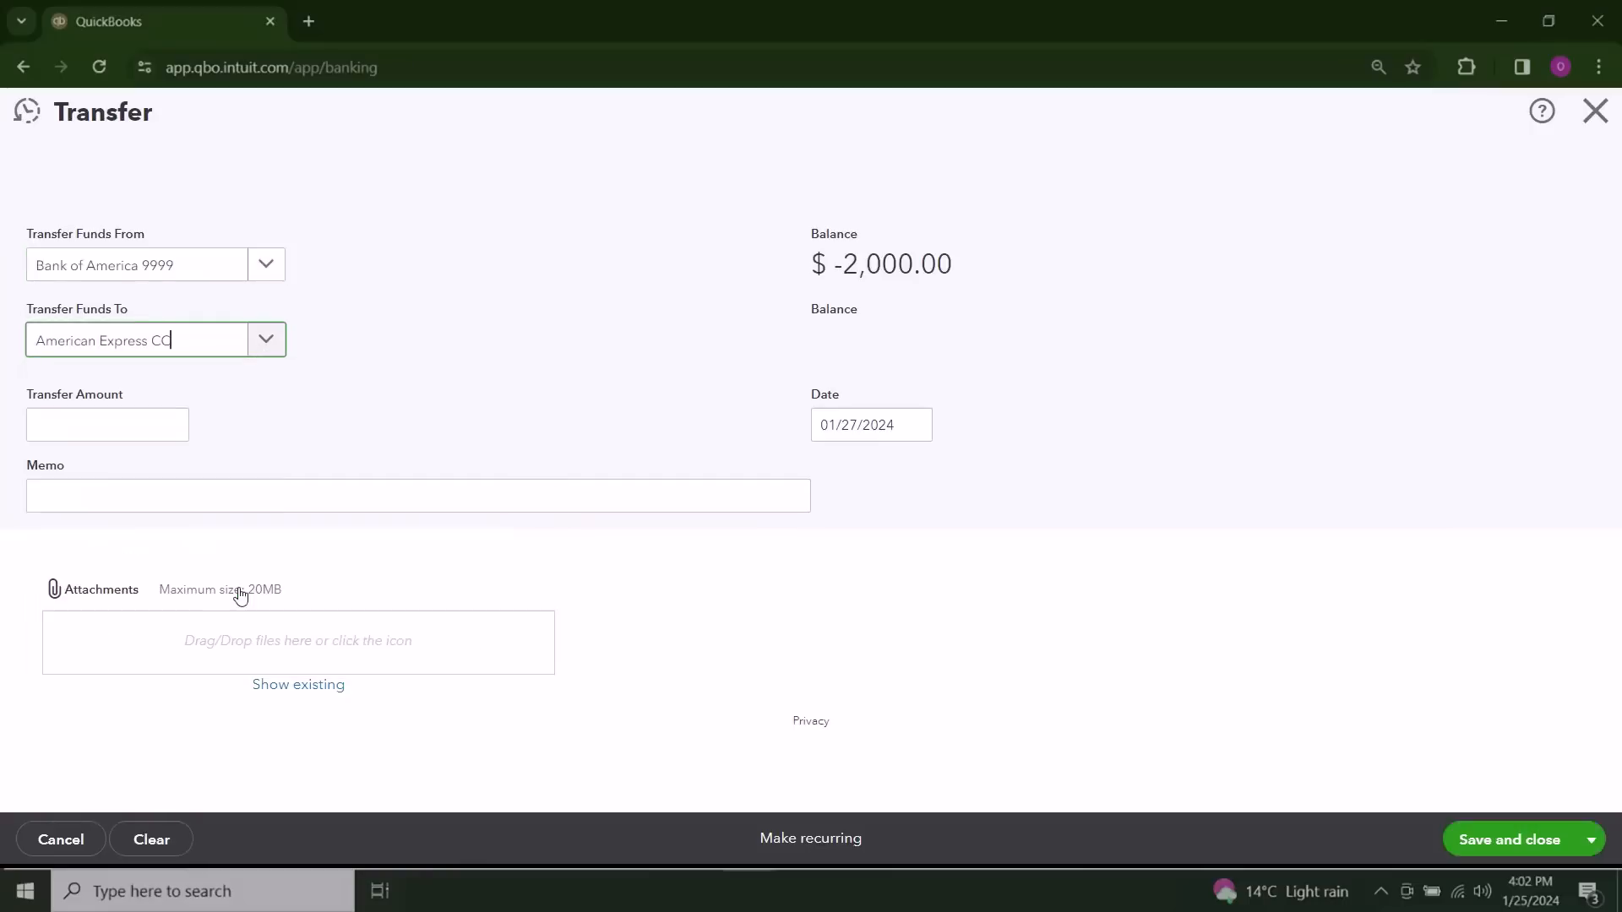
left_click(132, 427)
type("1500")
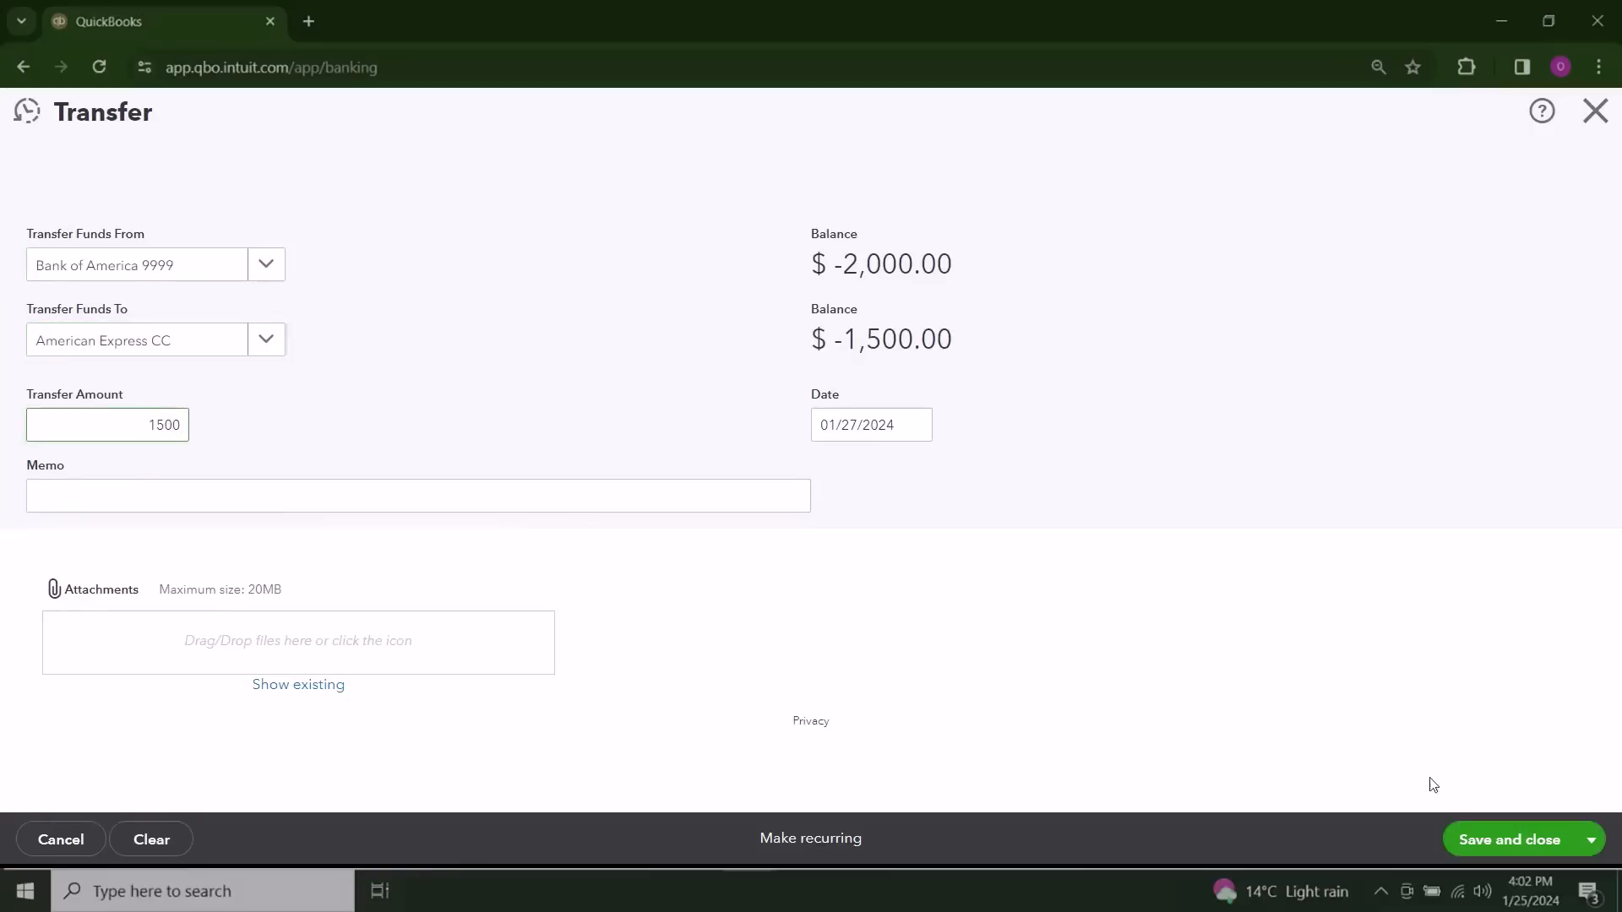
left_click(1491, 841)
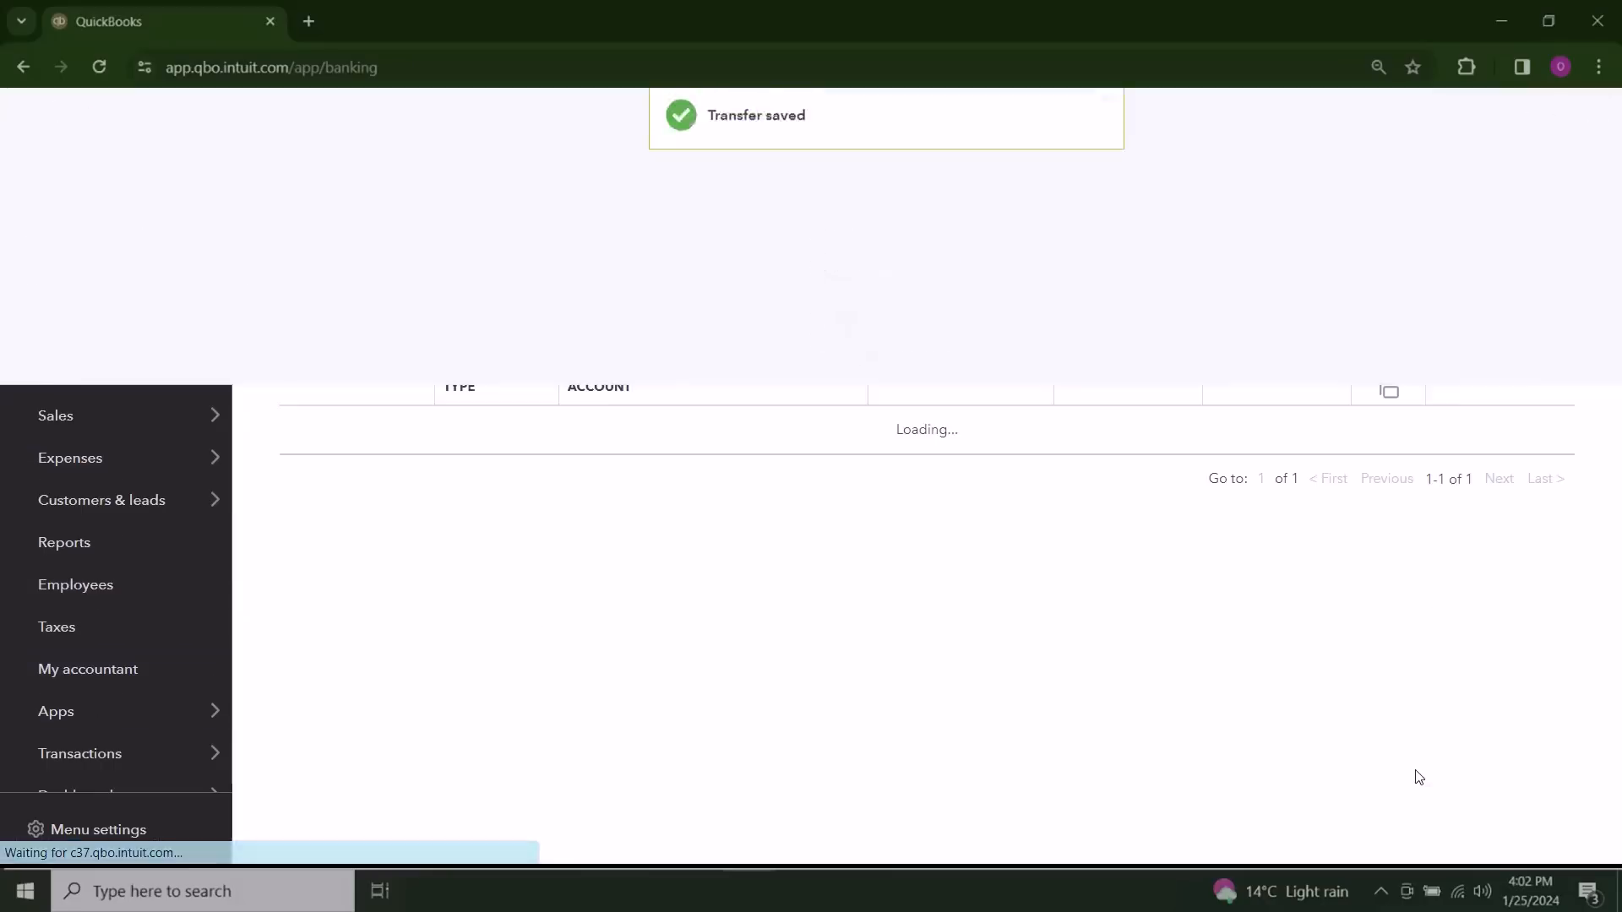
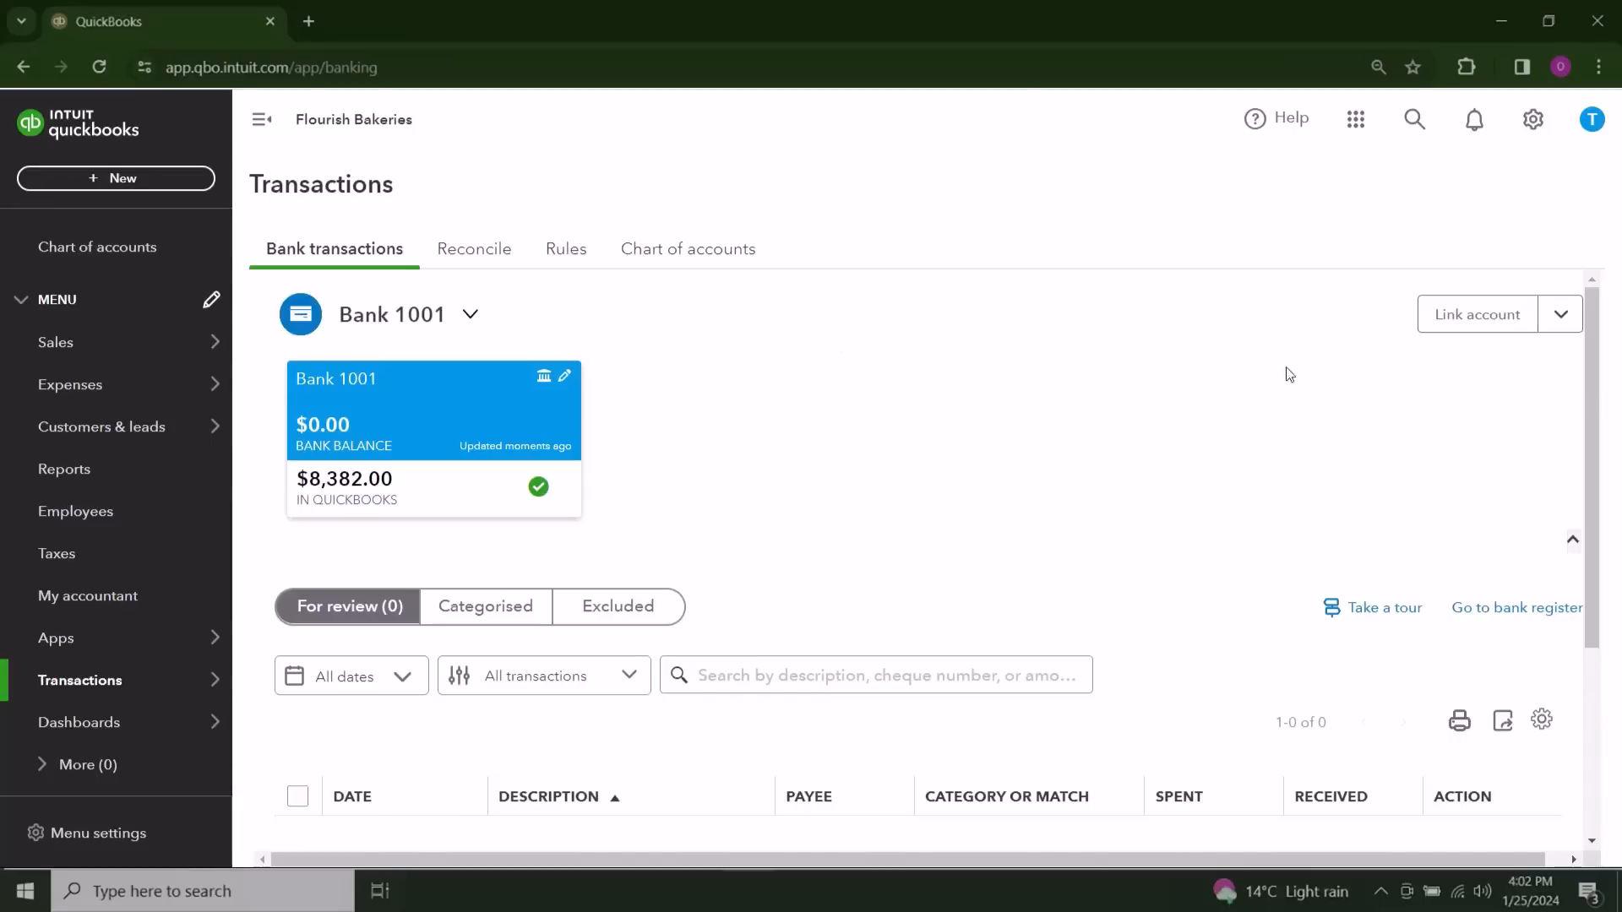
Step: Open the page for linking a bank account, look over the supported banks, and close it without connecting one
scroll(1090, 446, "down", 2)
scroll(1089, 441, "up", 2)
left_click(1469, 327)
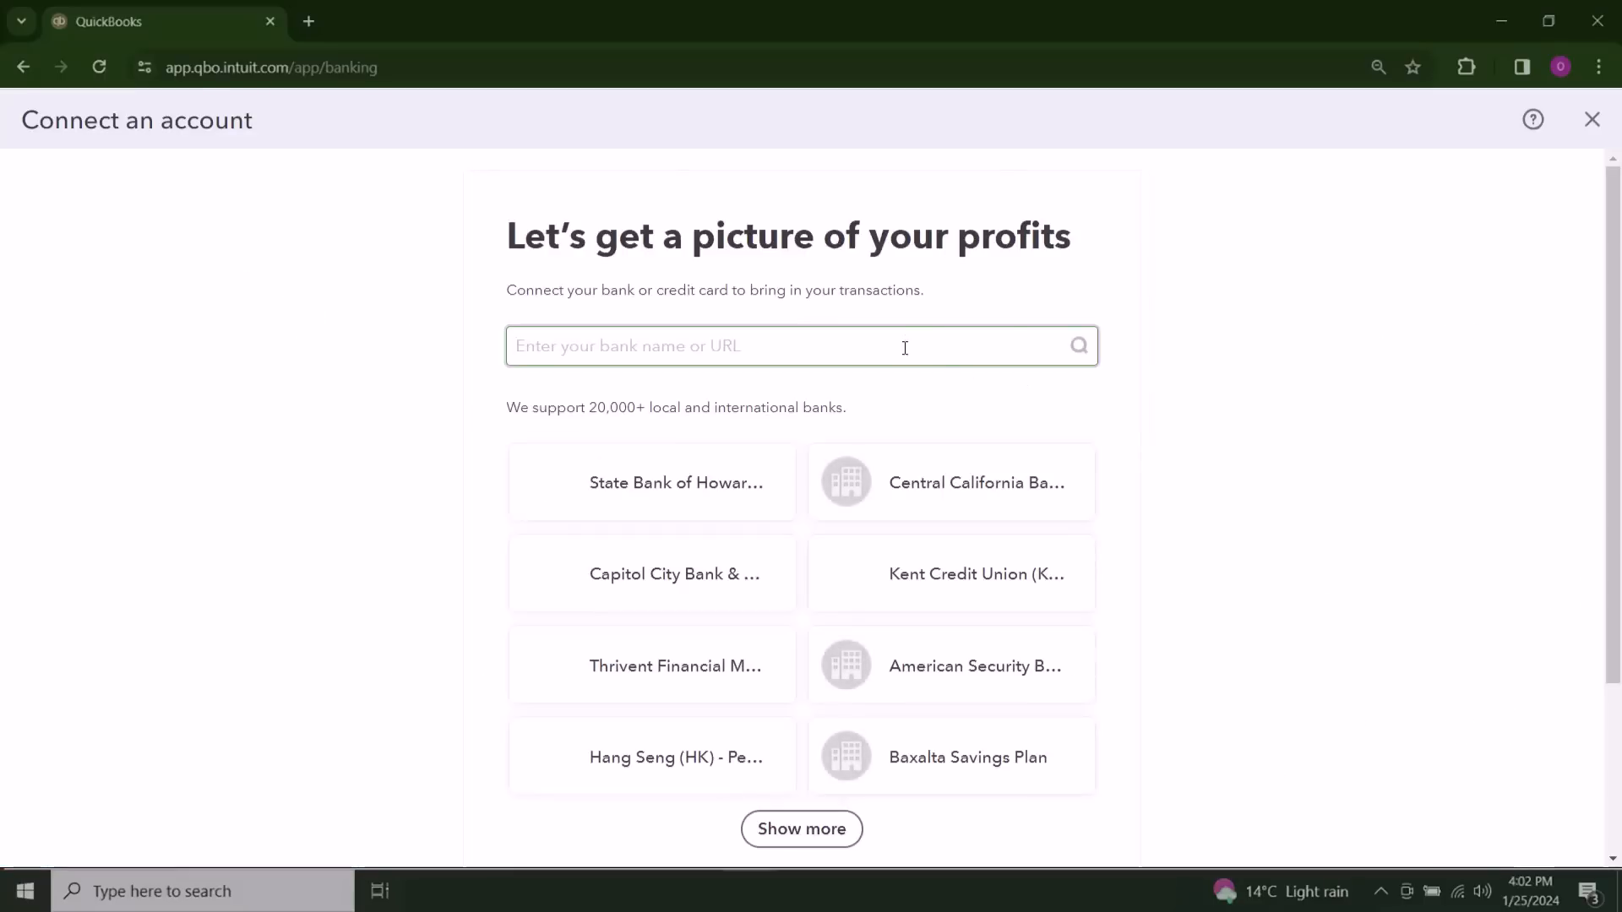
scroll(1000, 411, "down", 1)
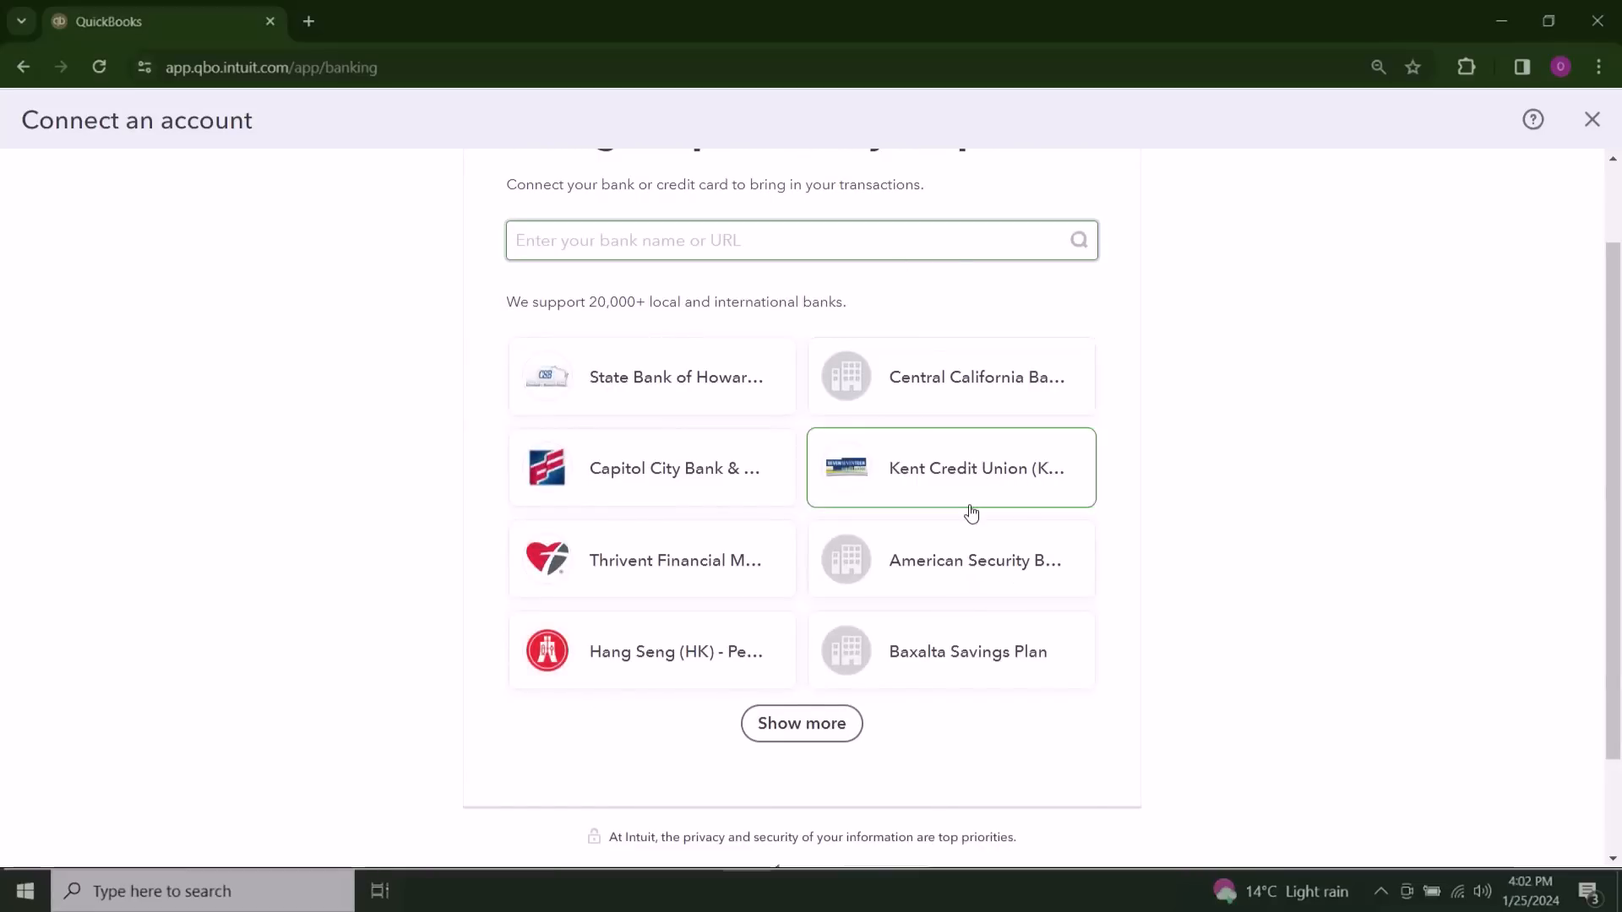
scroll(927, 427, "up", 1)
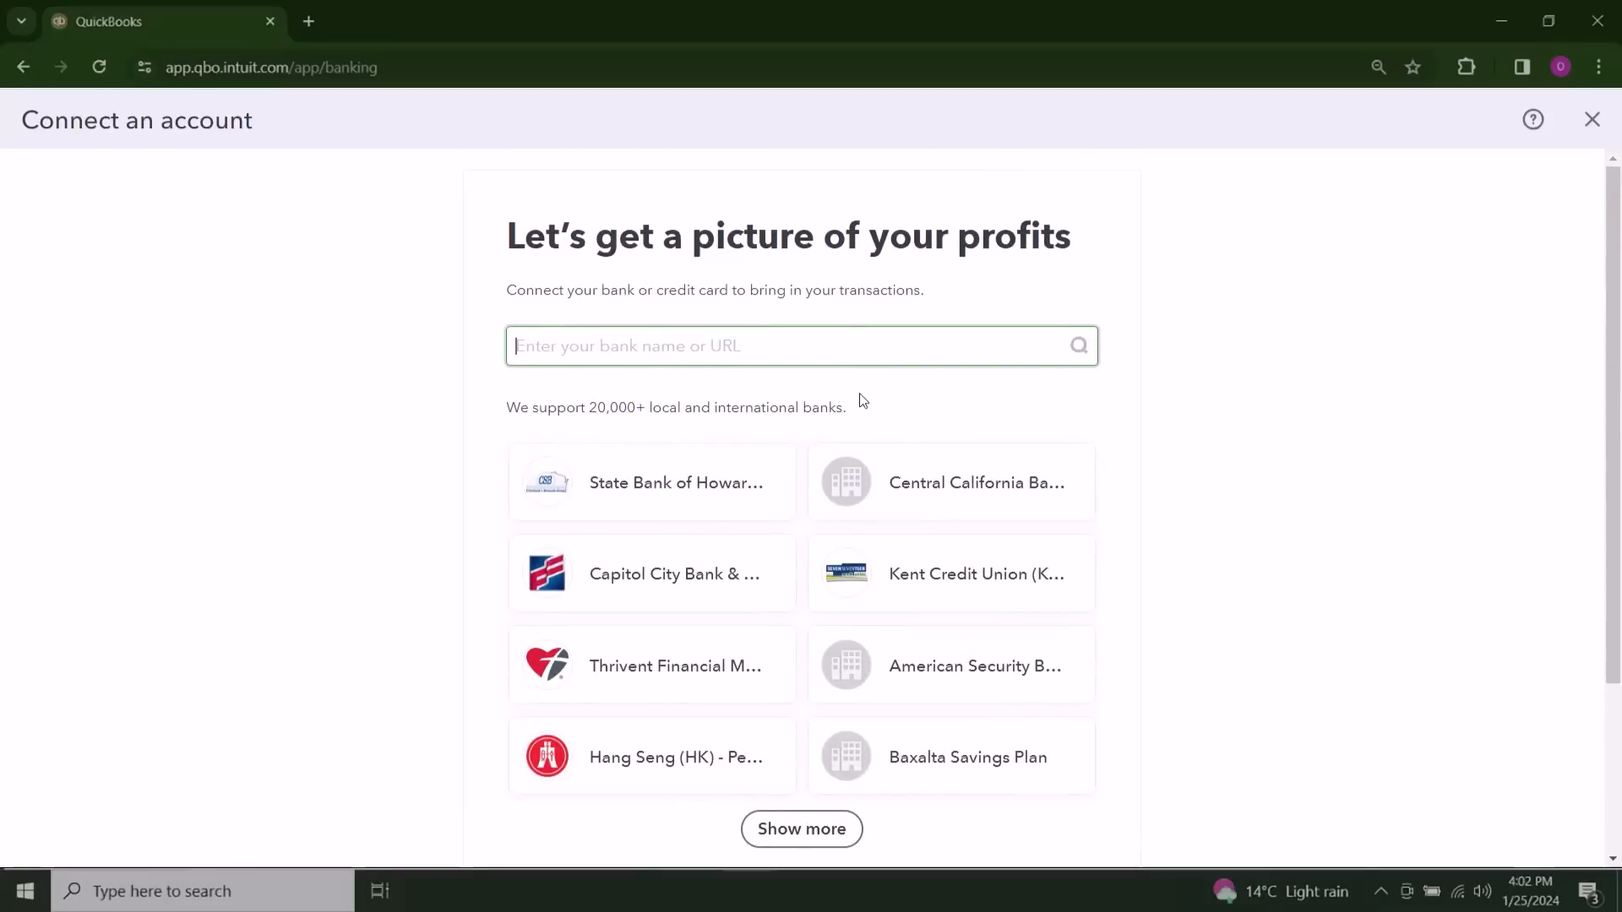
left_click(1596, 128)
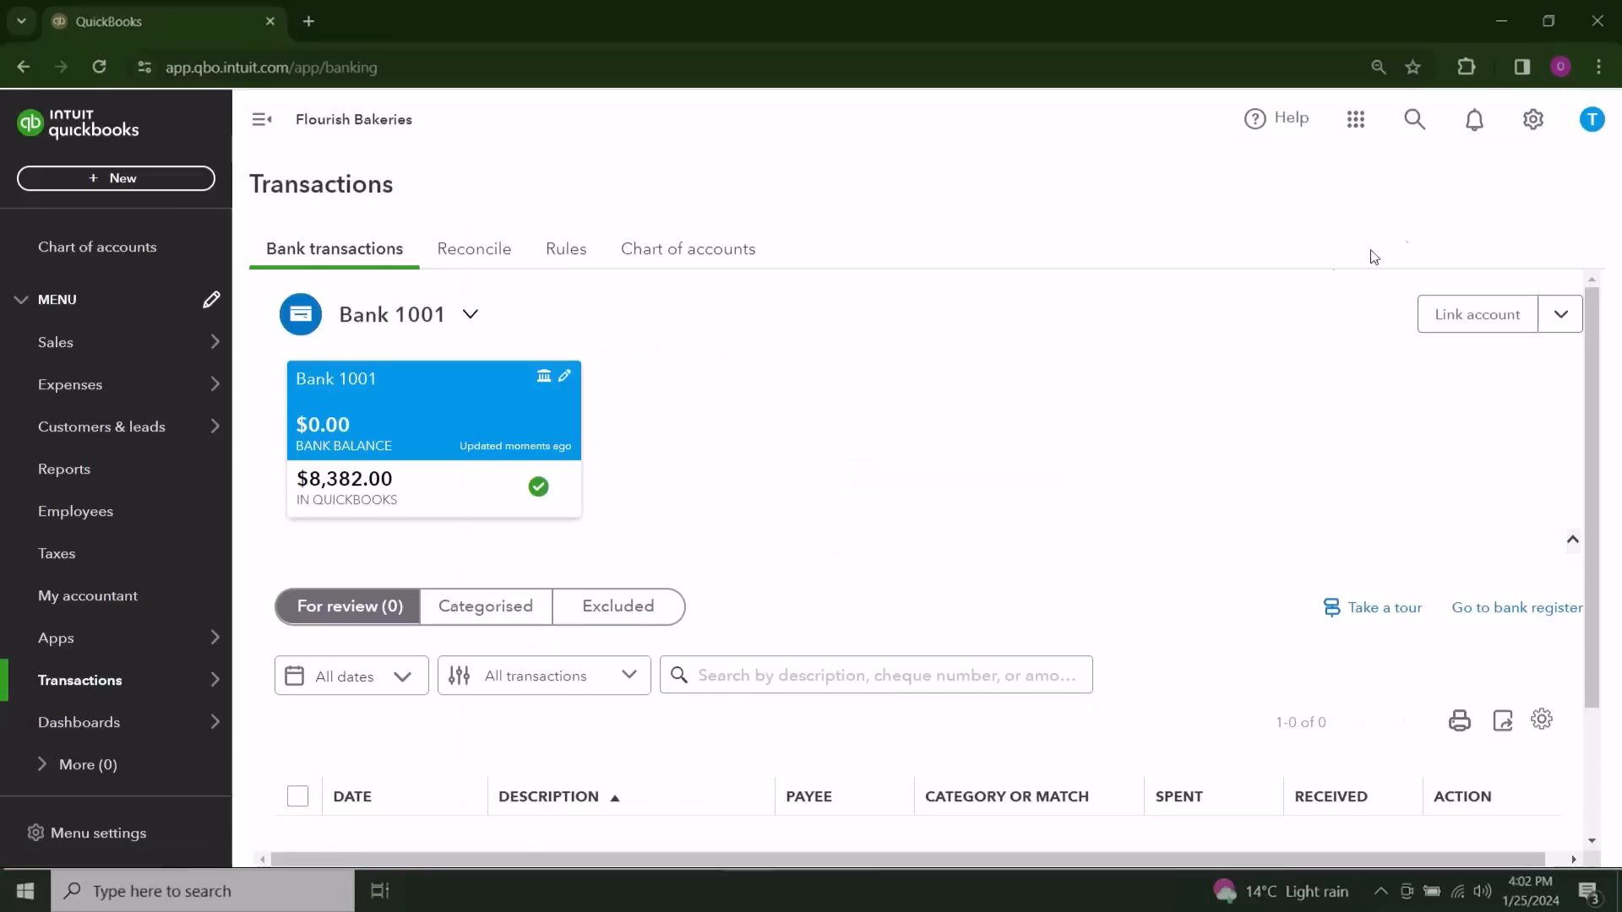
Step: Start a manual upload of bank transactions with the FB - QBO file and continue to the account selection
left_click(1560, 316)
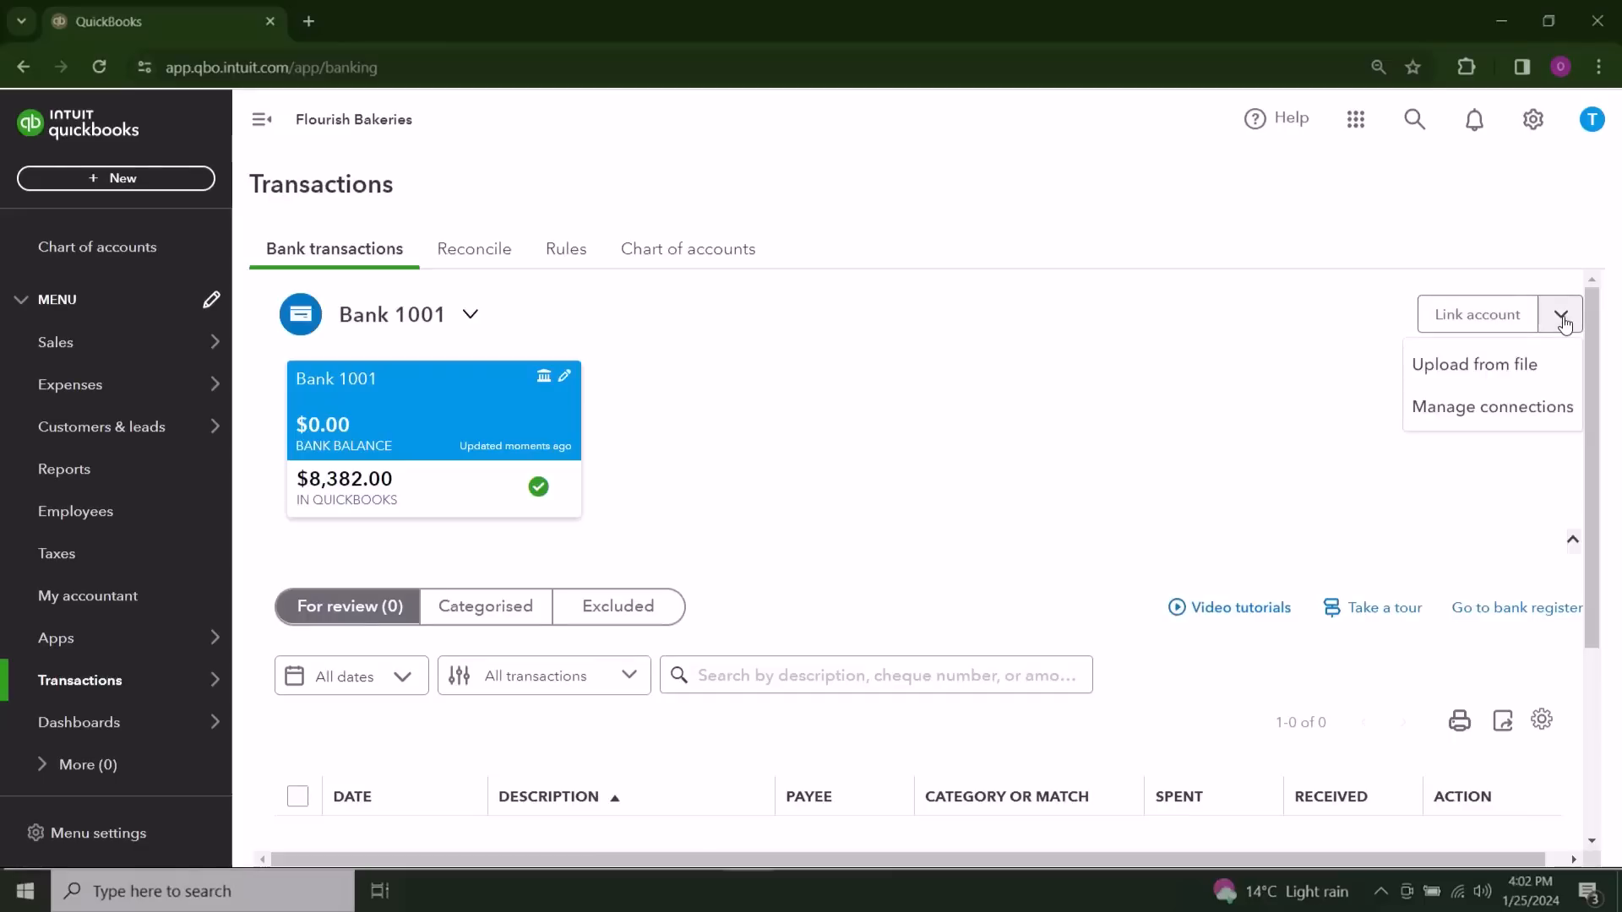
left_click(1551, 375)
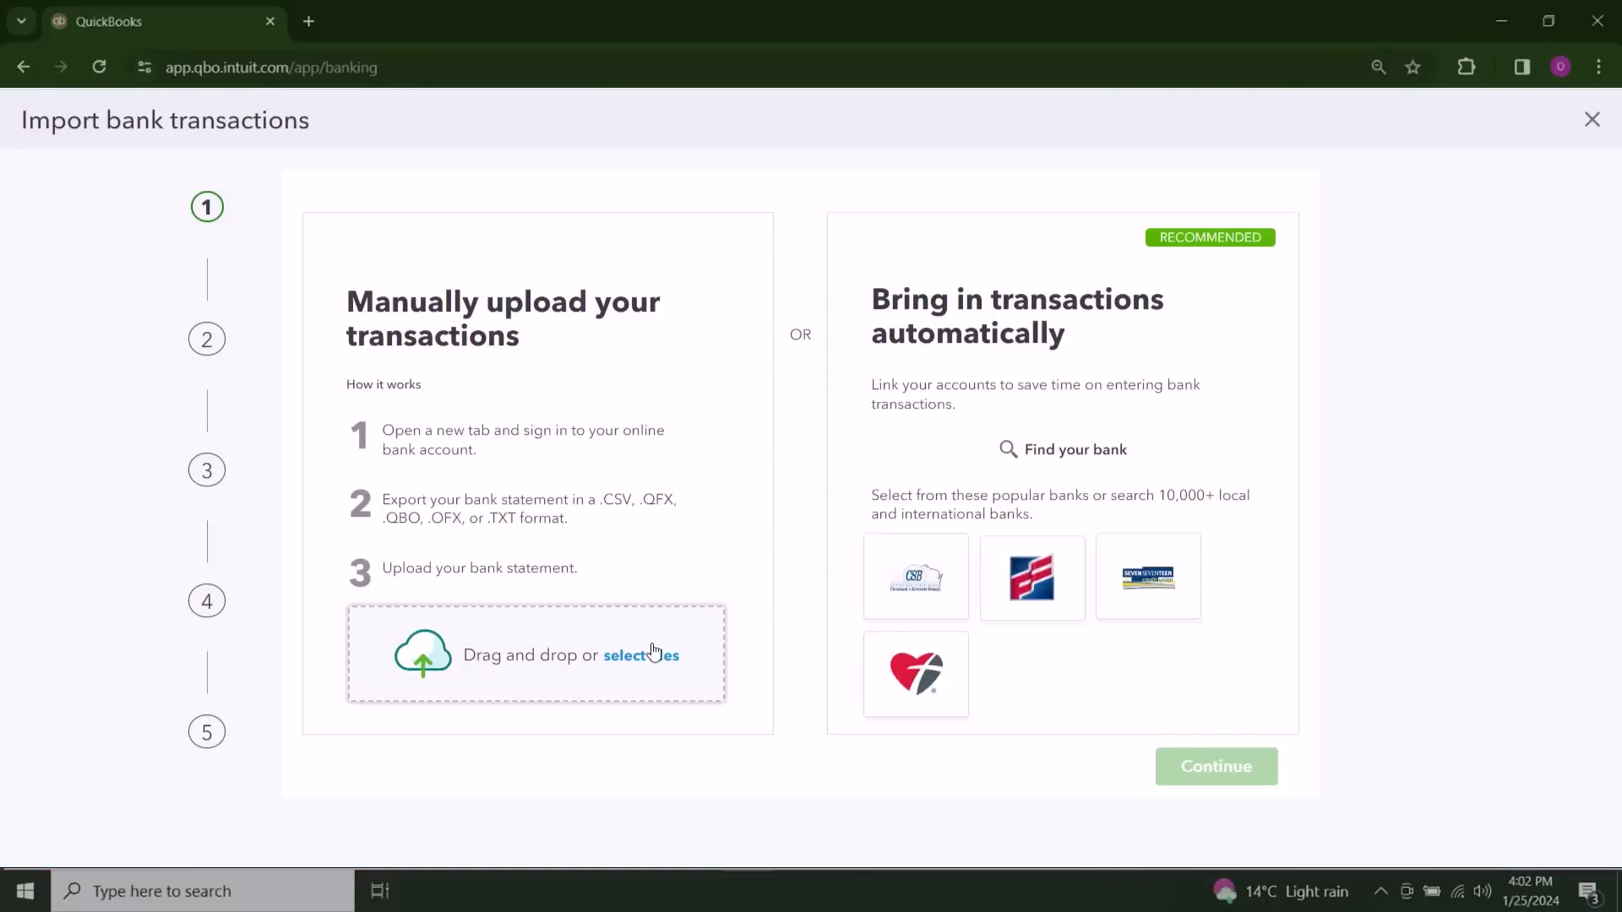
left_click(643, 655)
left_click(345, 149)
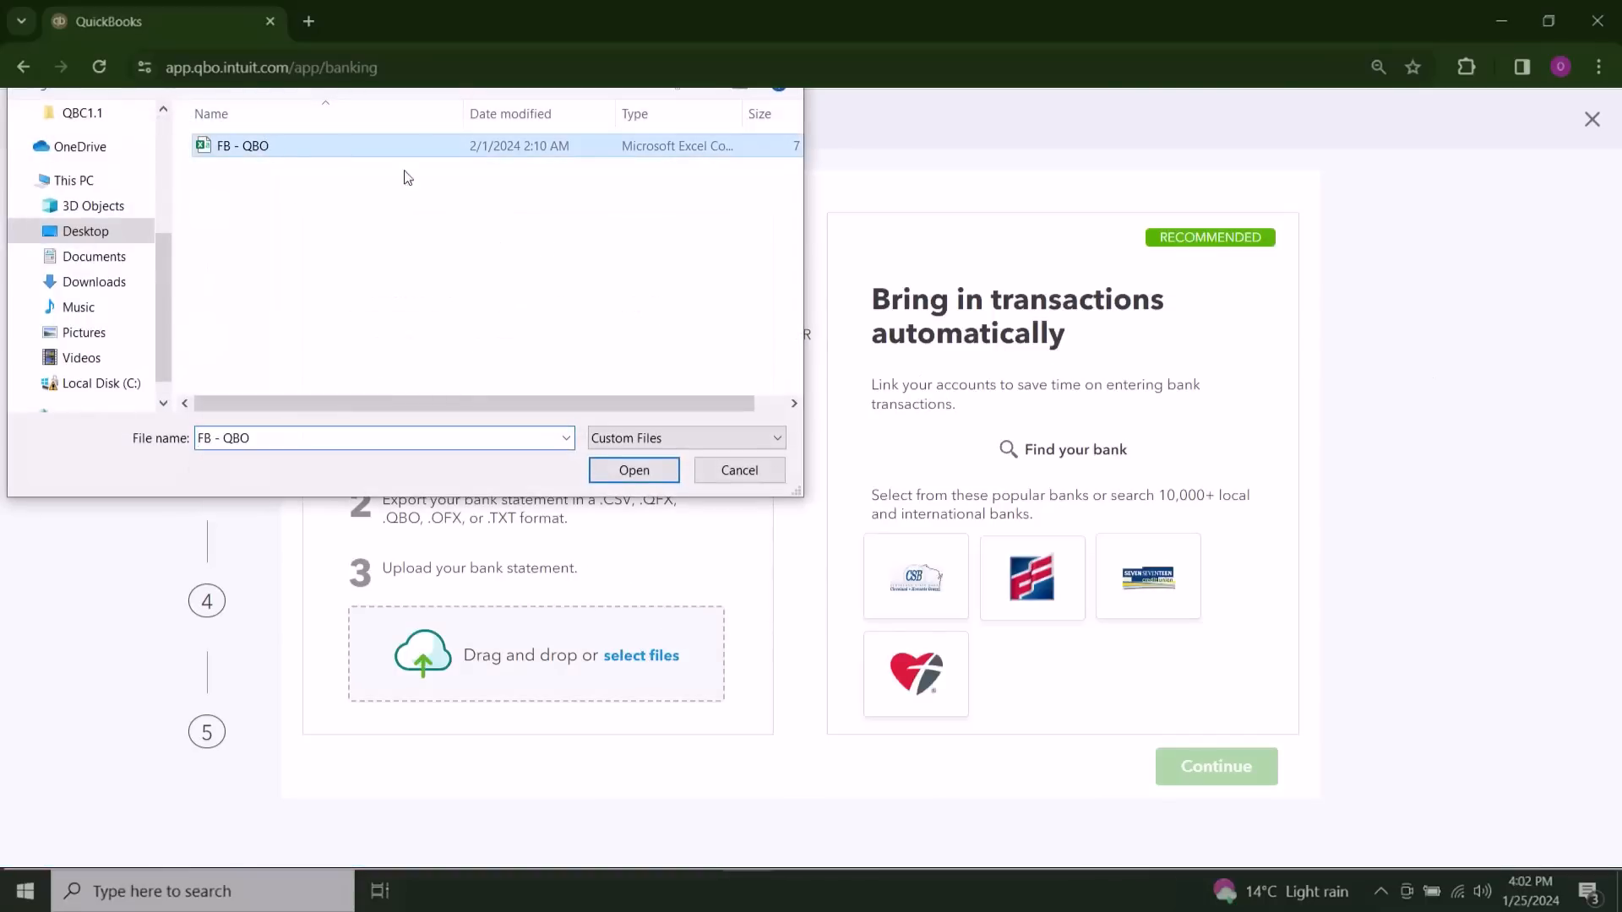
left_click(634, 470)
left_click(1226, 763)
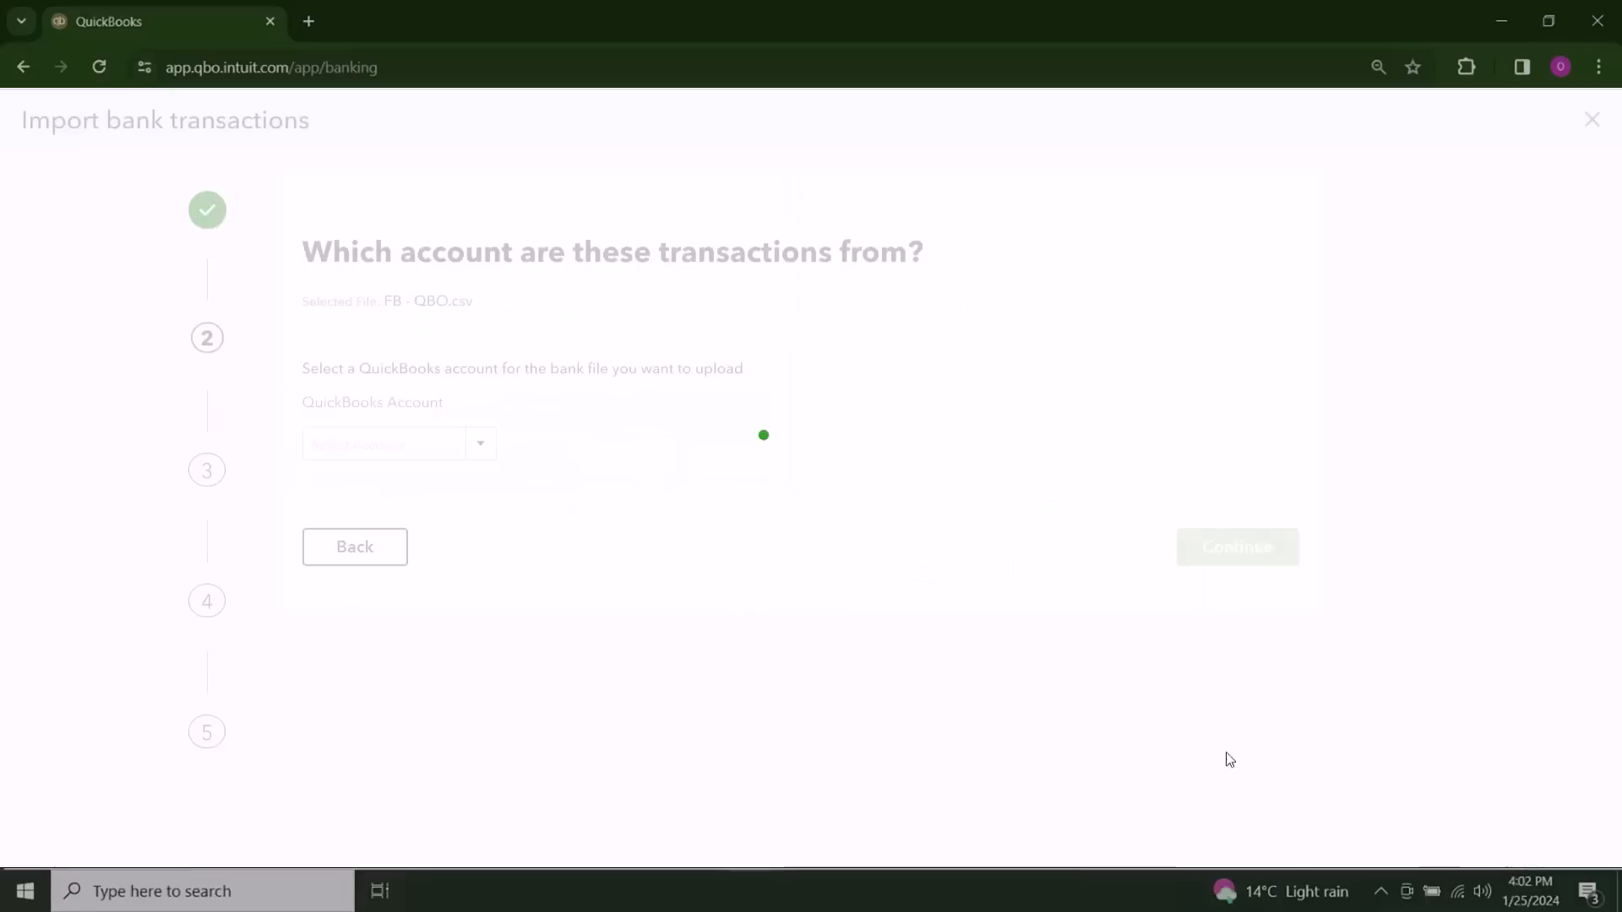
left_click(430, 438)
type("1001")
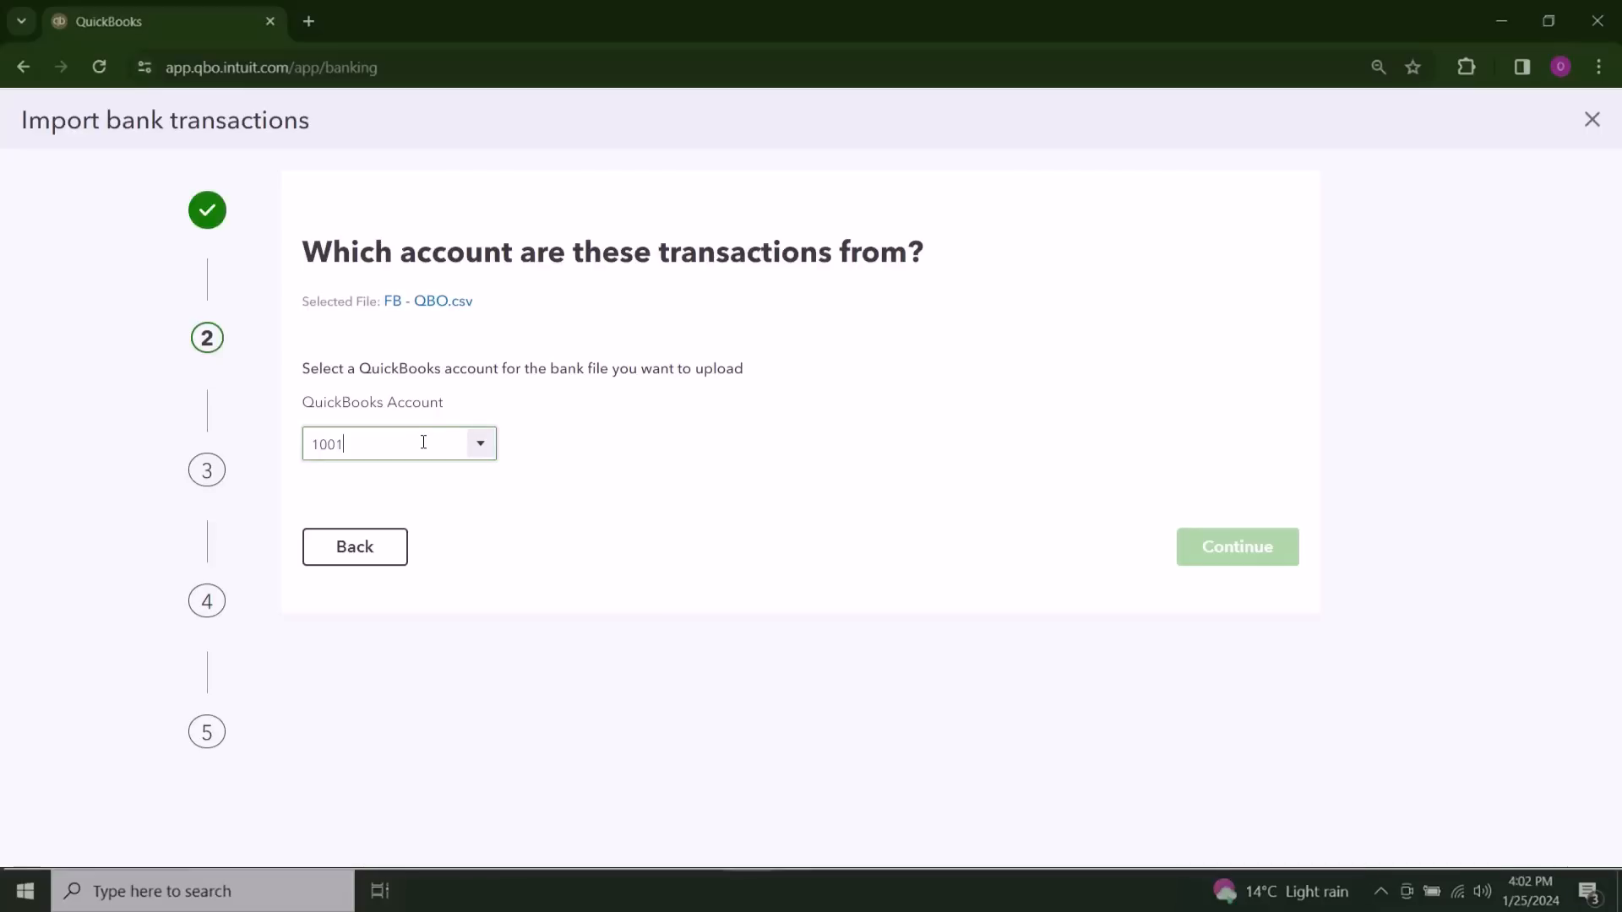
double_click(423, 442)
left_click(382, 447)
double_click(381, 447)
key("BackSpace")
type("10")
left_click(413, 495)
Step: Select Bank 1001 as the QuickBooks account for the uploaded file and continue the import
left_click(426, 447)
type("10")
key("BackSpace")
key("BackSpace")
key("BackSpace")
type("Ban")
left_click(430, 444)
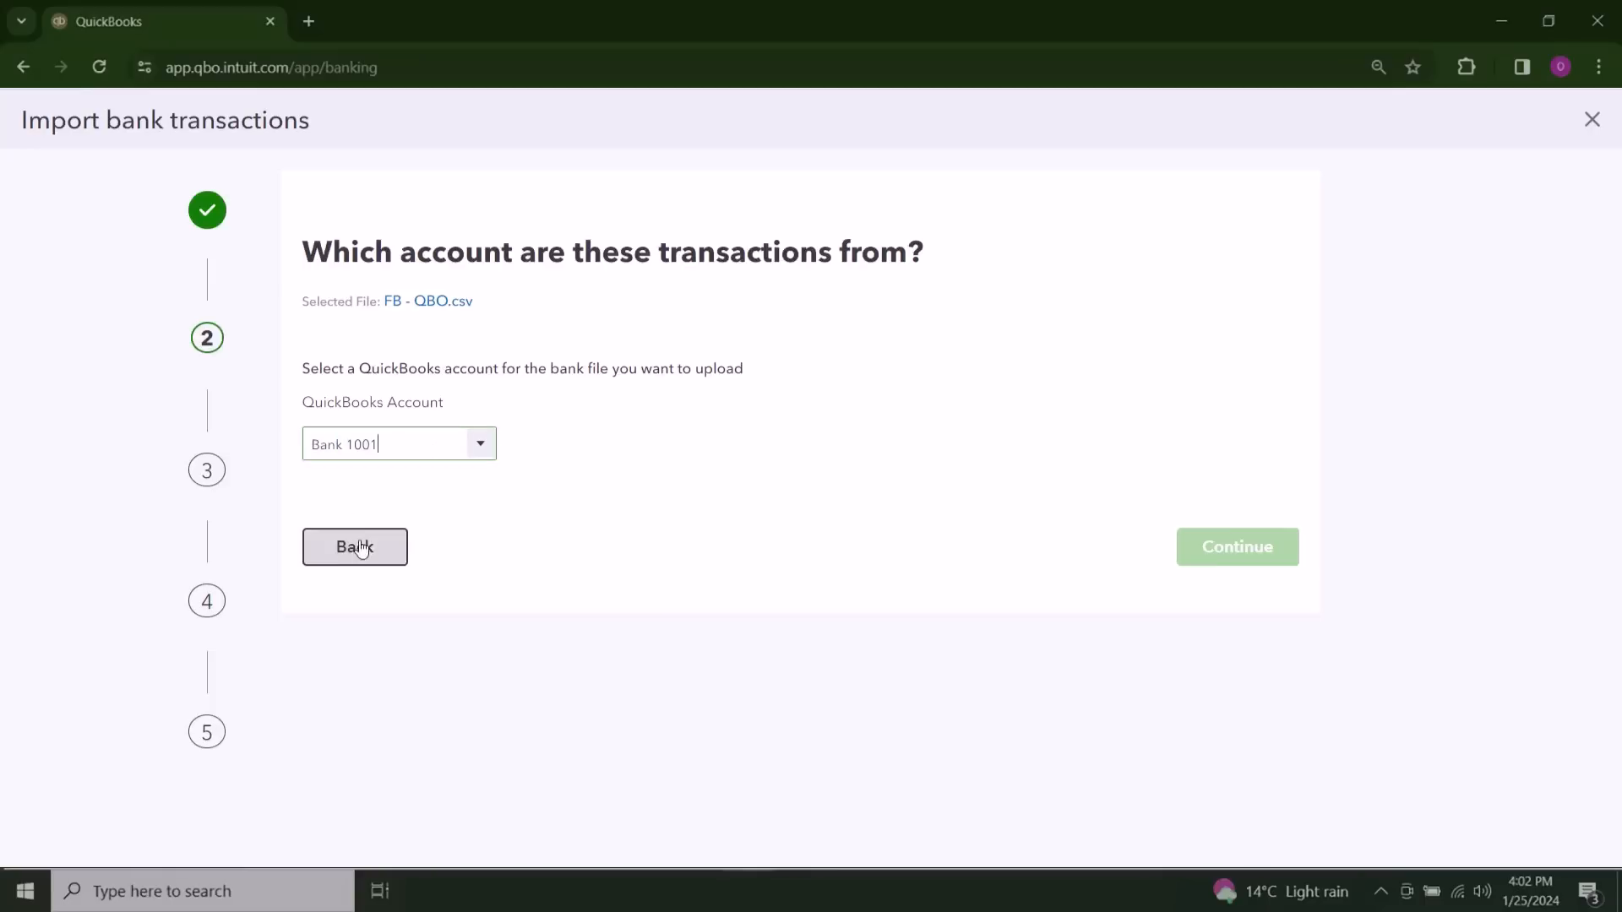
left_click(511, 486)
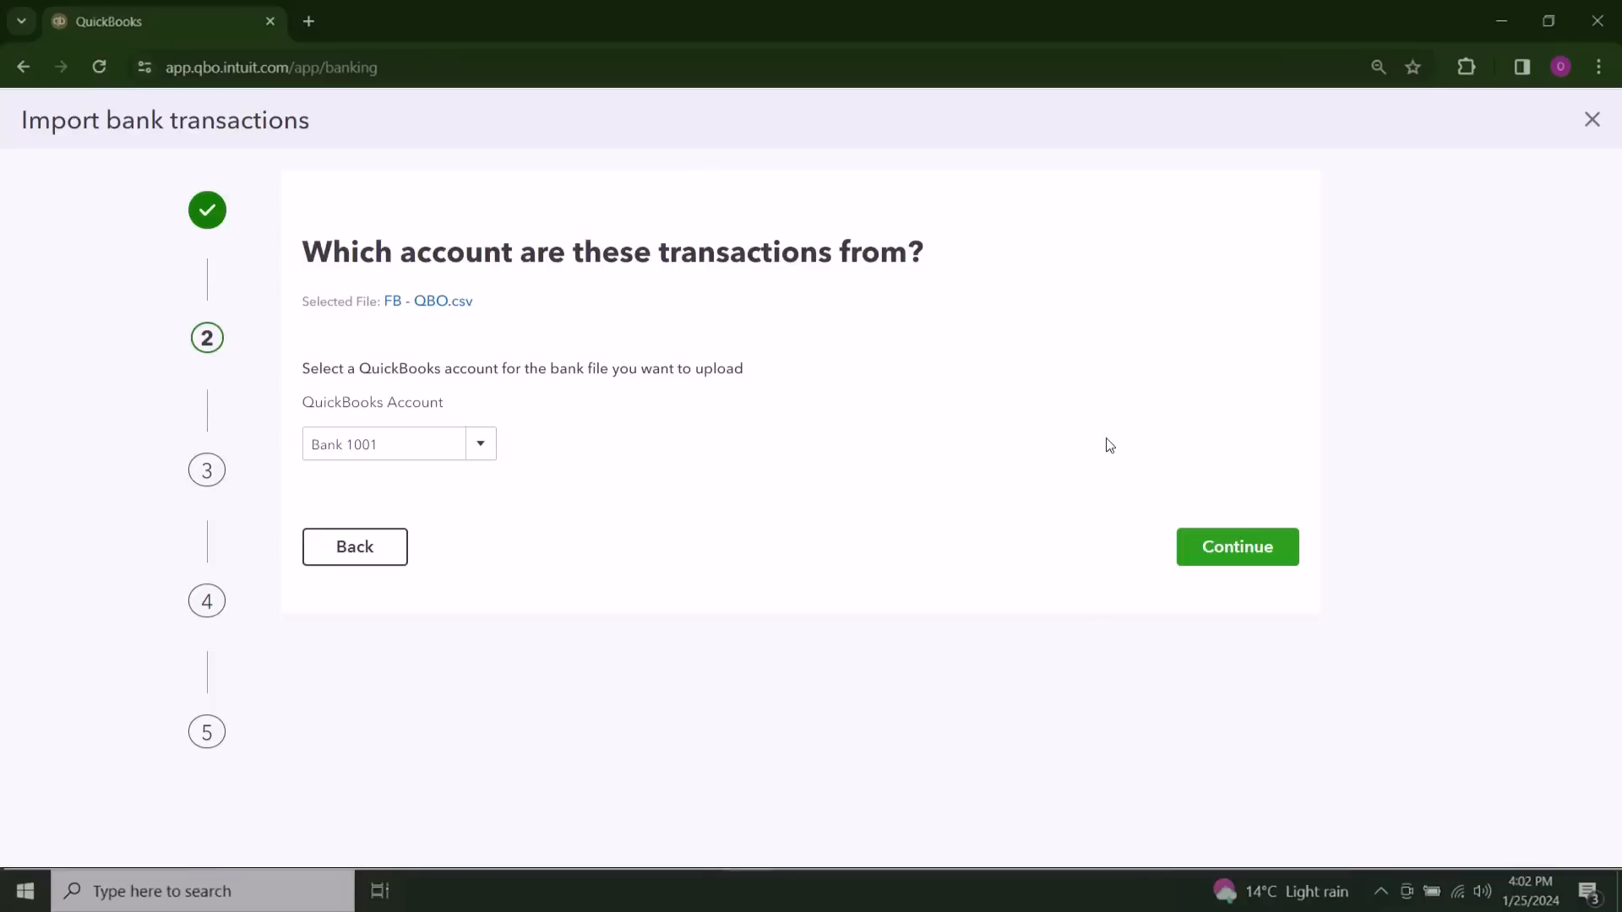
left_click(1233, 545)
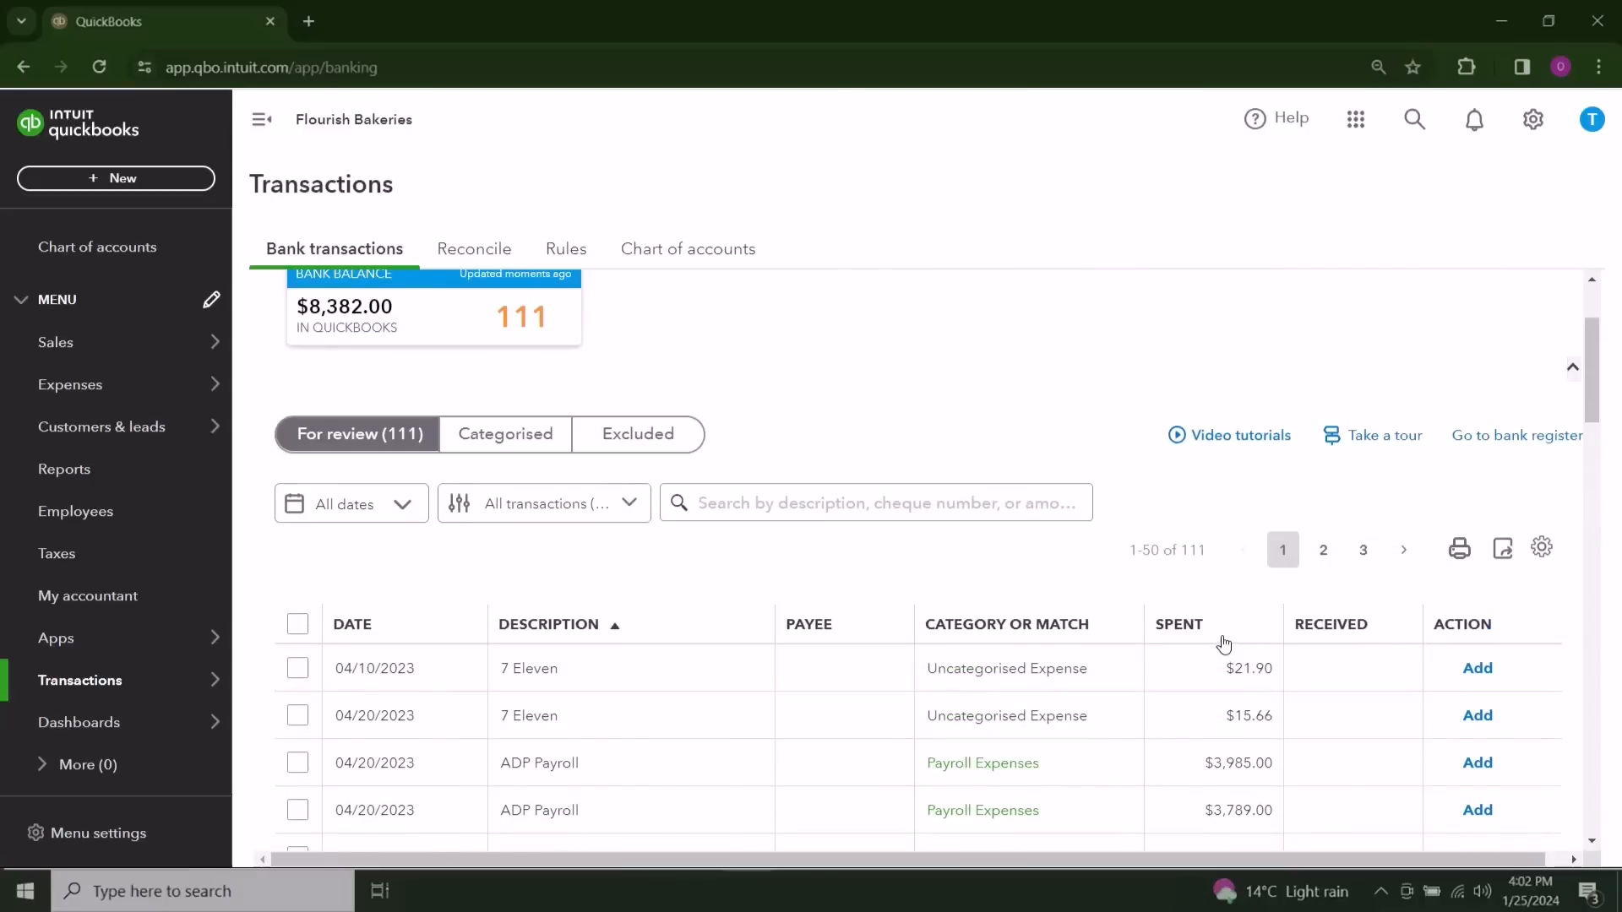
Step: Look through the imported transactions and their suggested categories, check the categorised view, and return to the ones for review
scroll(1234, 748, "down", 1)
scroll(880, 655, "down", 2)
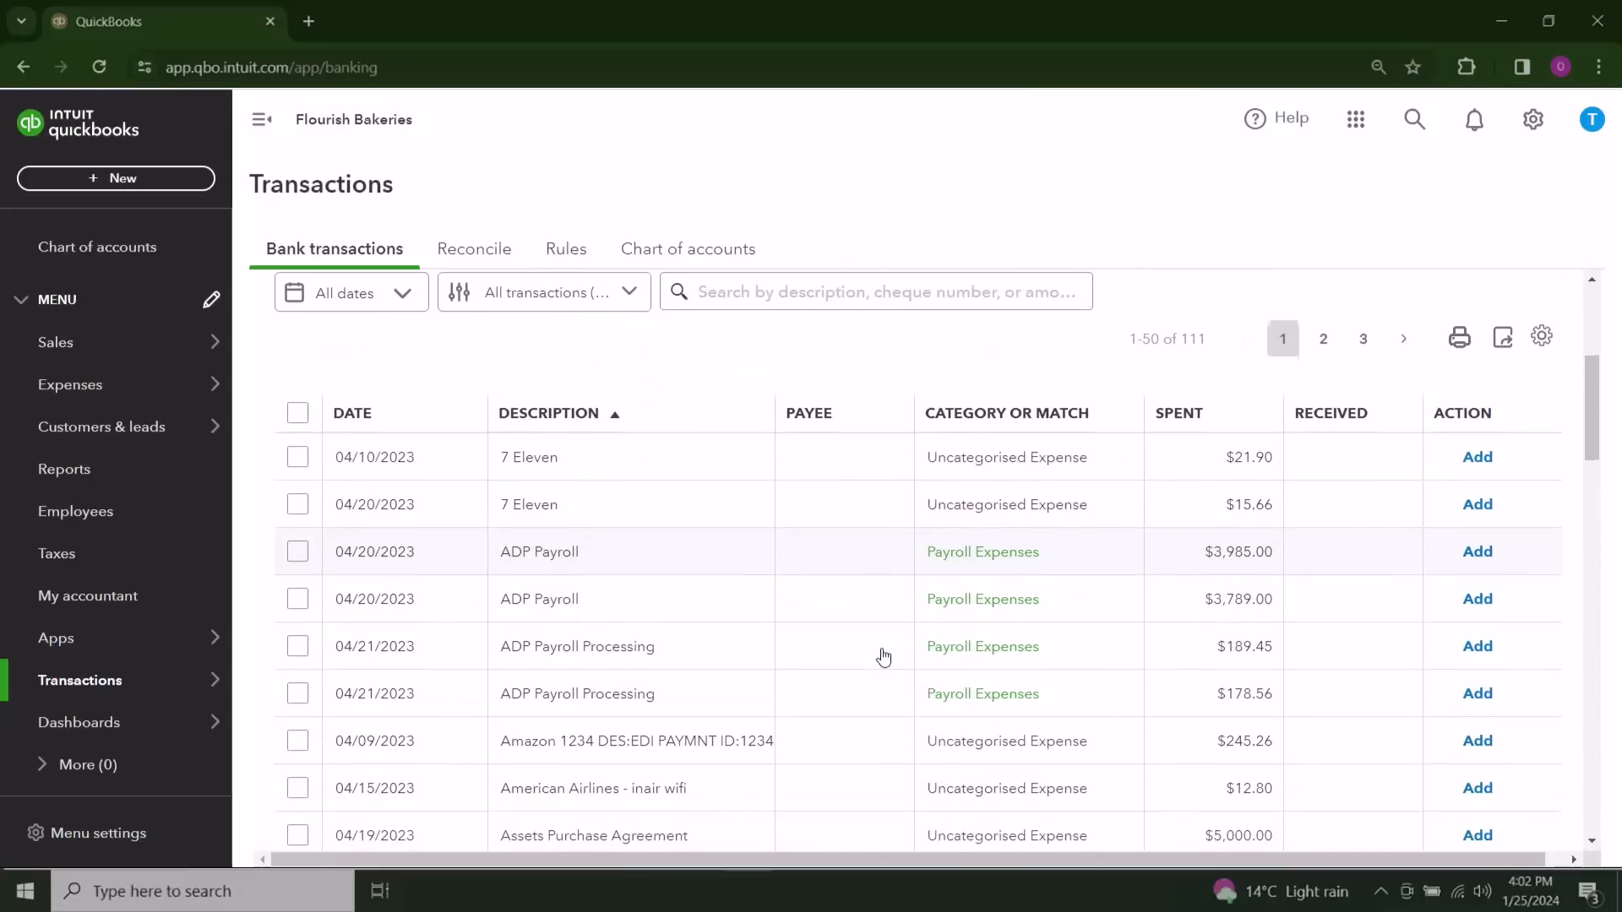
scroll(883, 656, "down", 1)
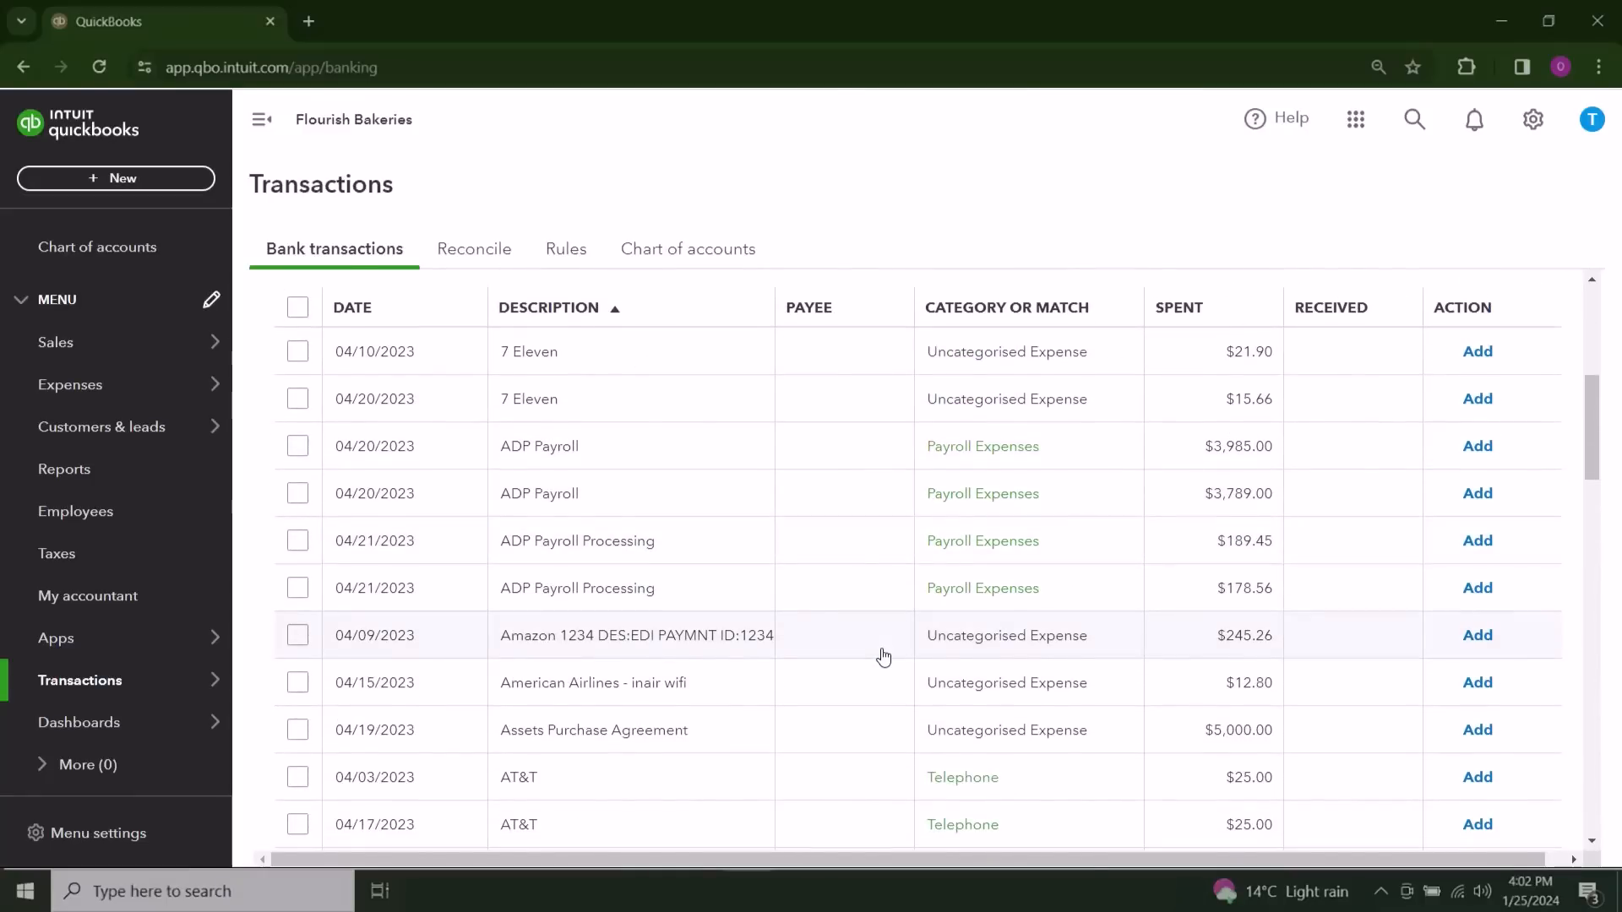
scroll(883, 656, "down", 3)
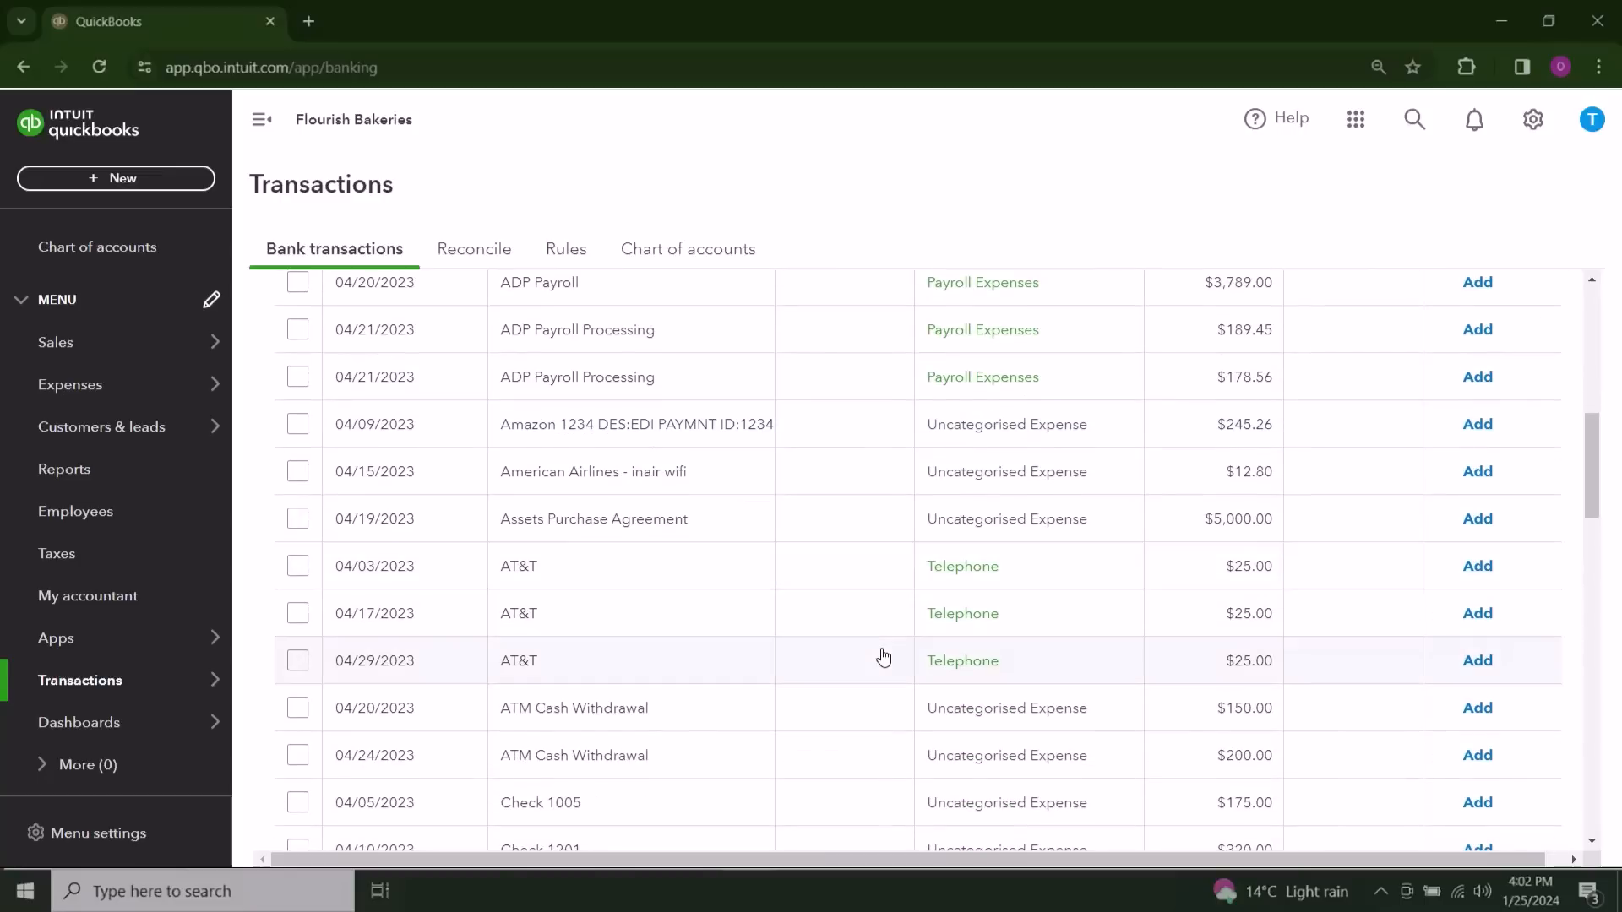
mouse_move(134, 643)
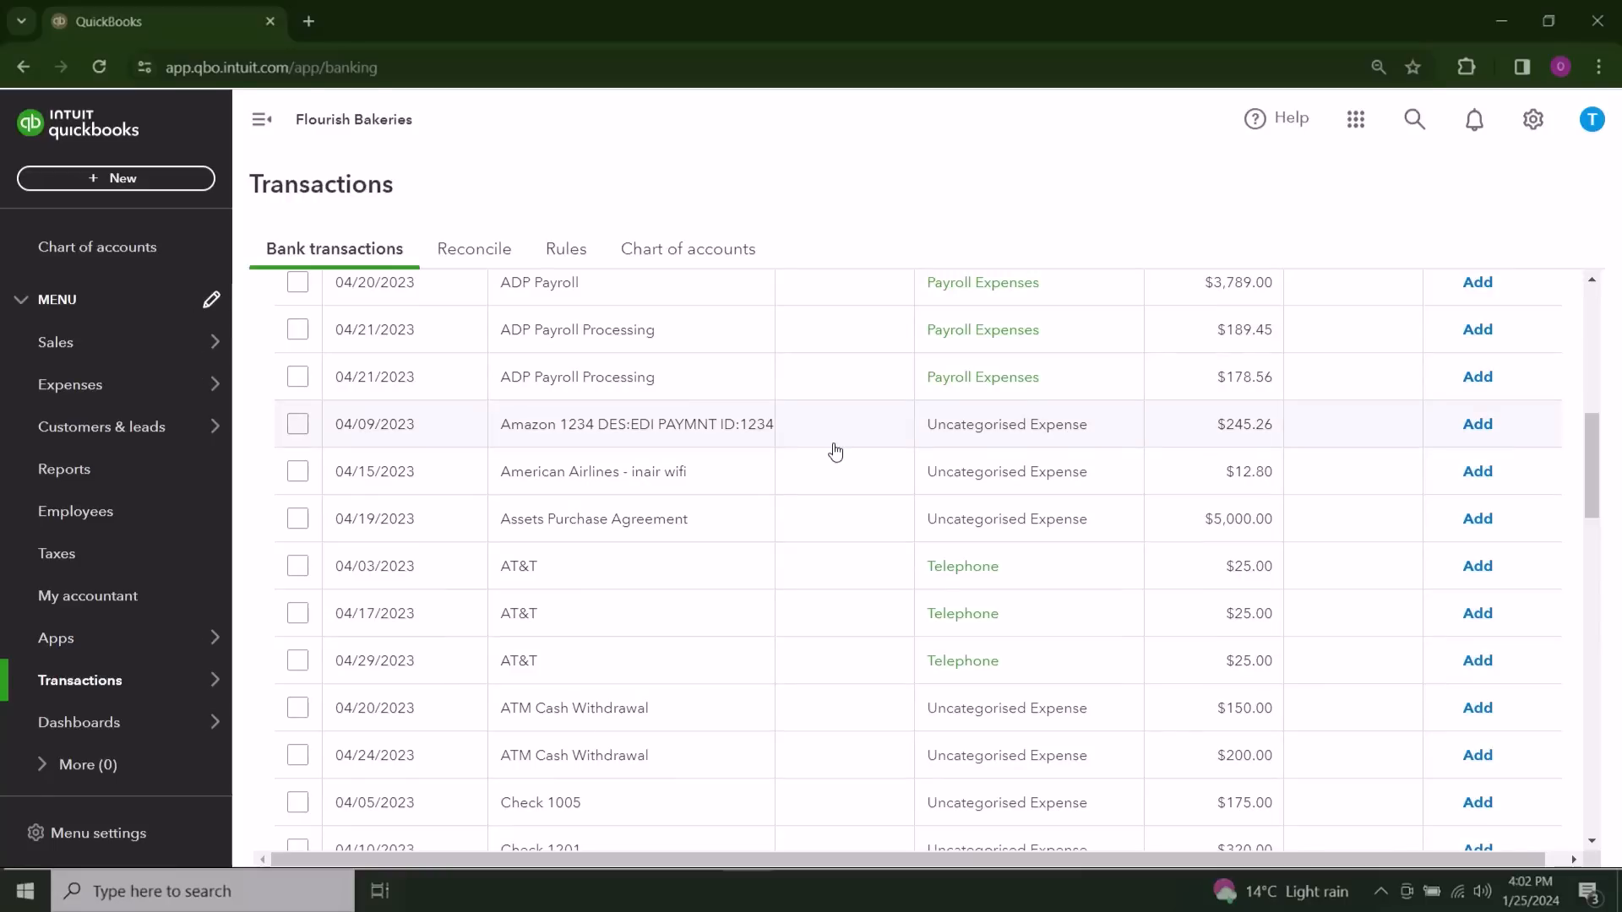
scroll(836, 453, "down", 3)
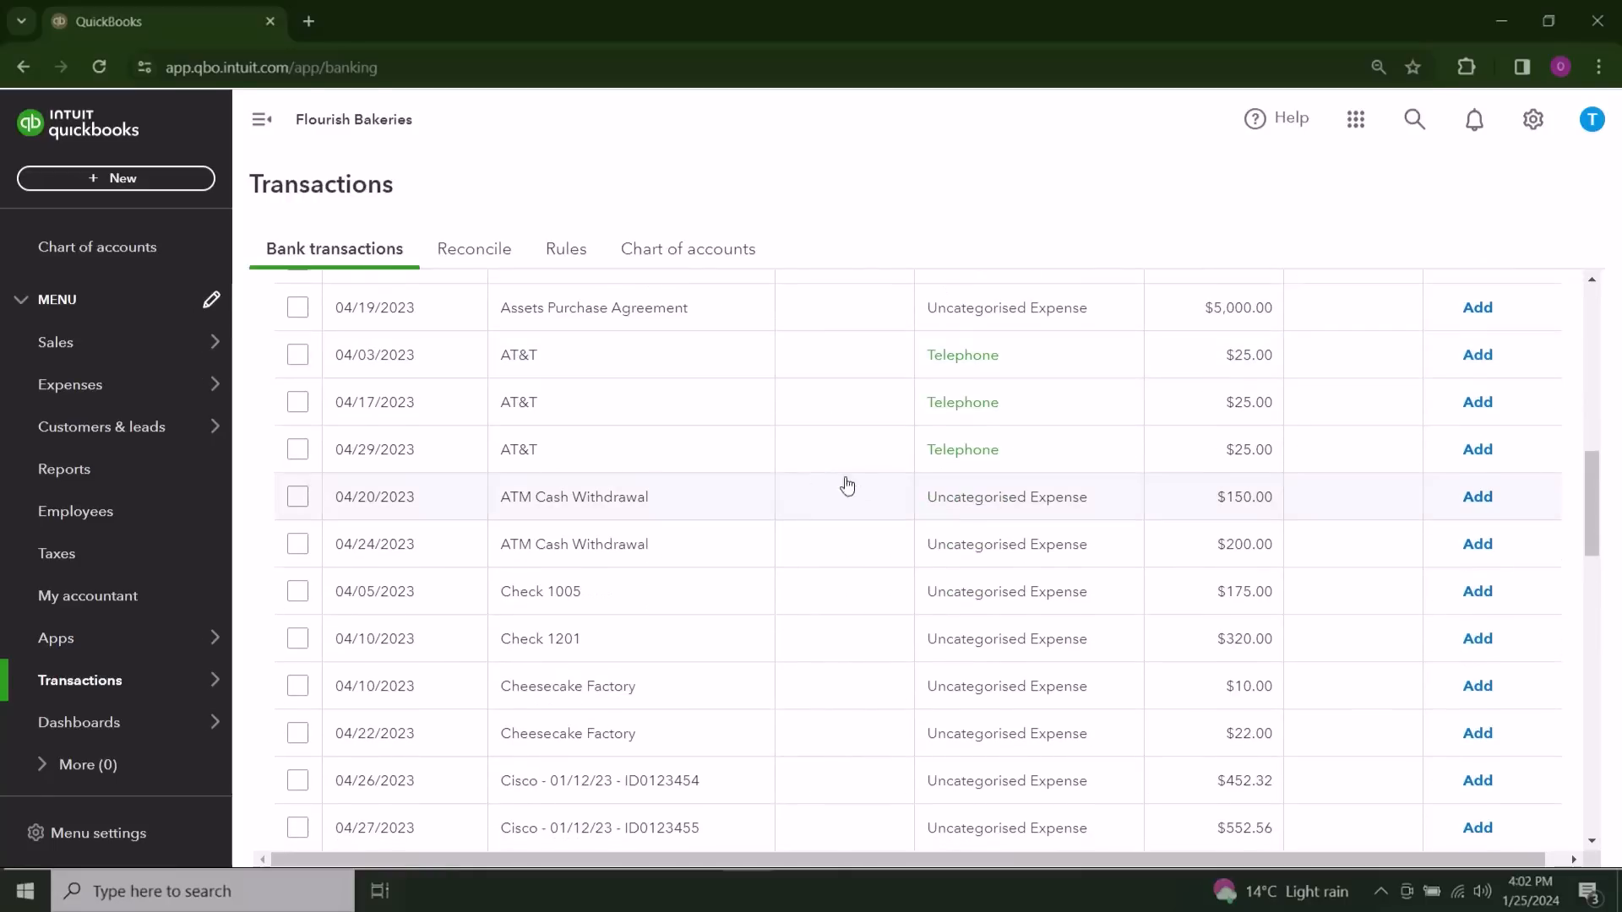
scroll(1057, 471, "up", 6)
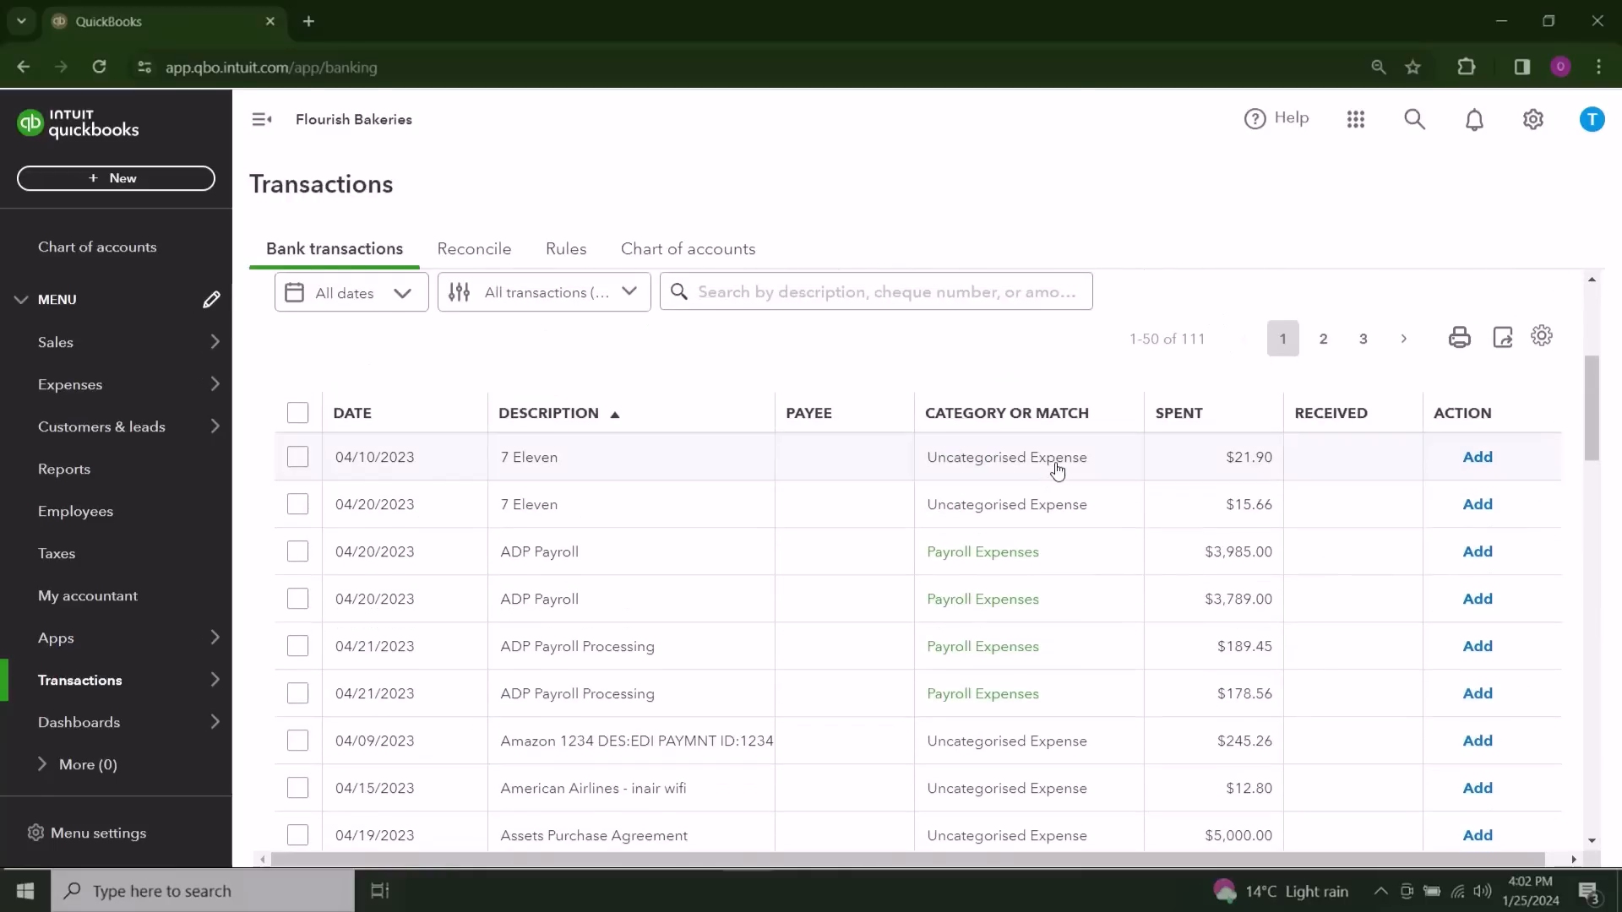
scroll(1057, 471, "up", 3)
left_click(540, 605)
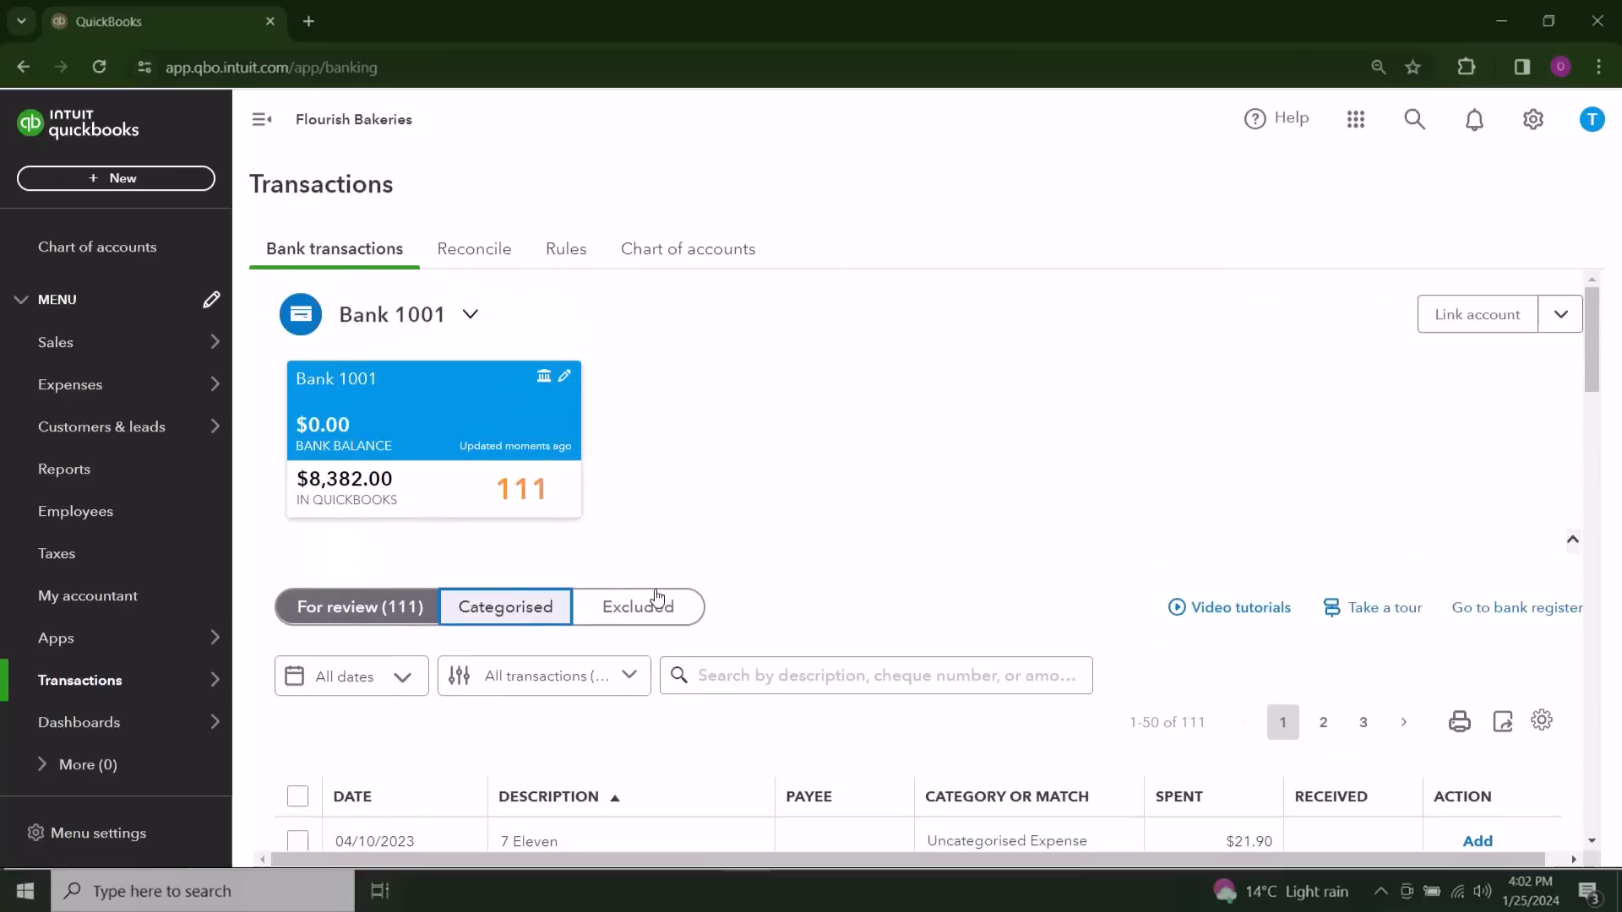
left_click(424, 607)
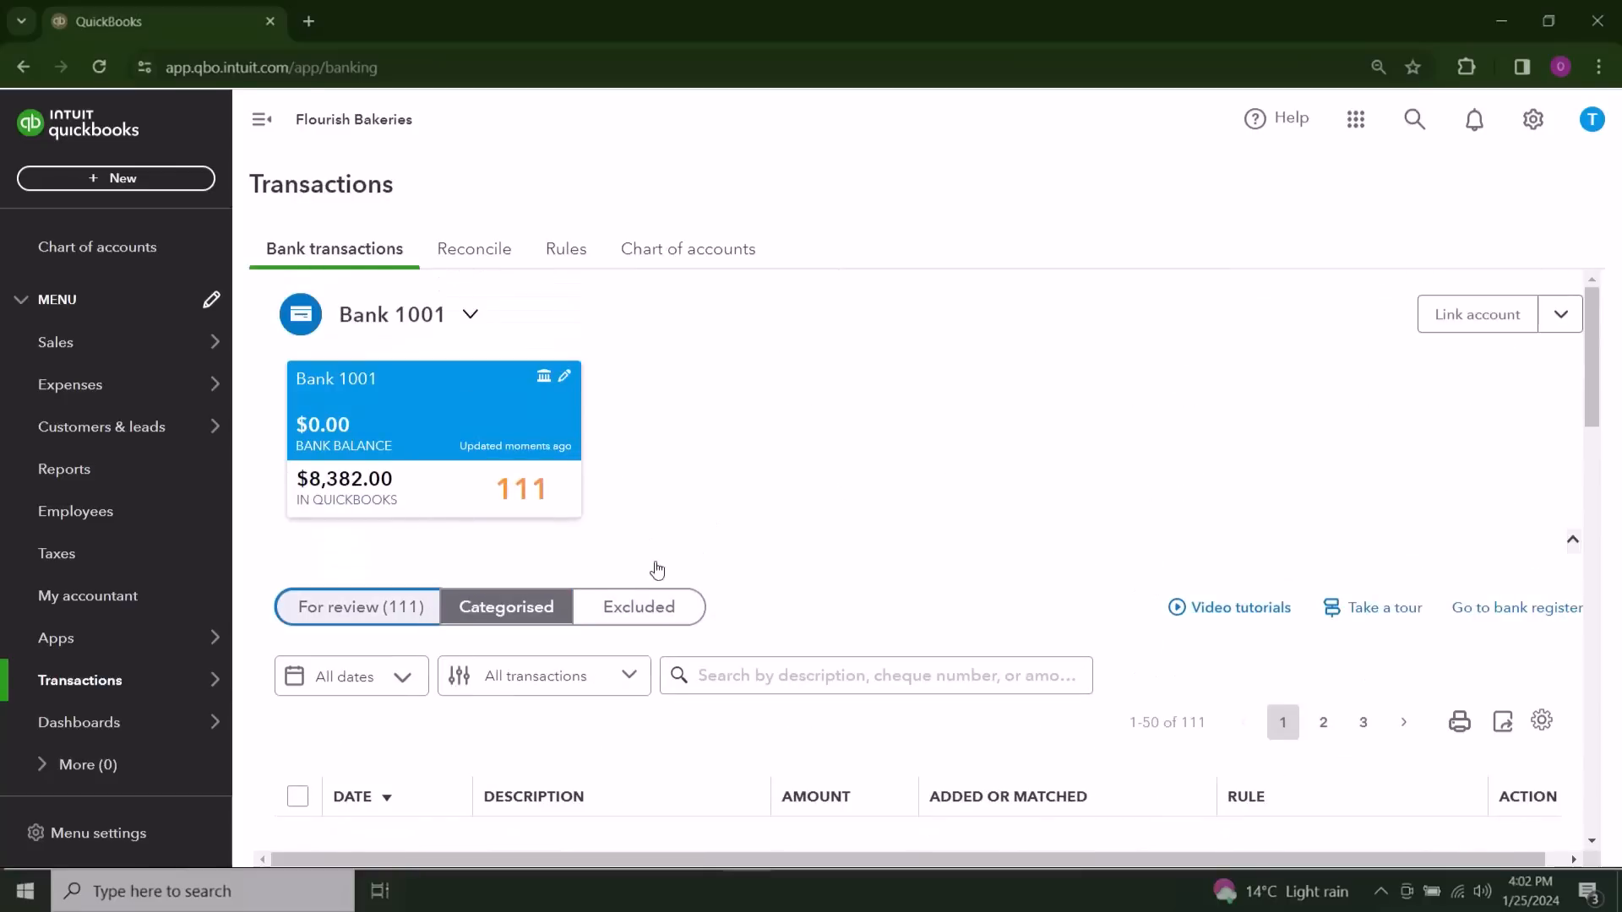
Step: Open the 04/10/2023 Check 1201 transaction awaiting review and select the individual supplier's name as its payee
scroll(1037, 493, "down", 3)
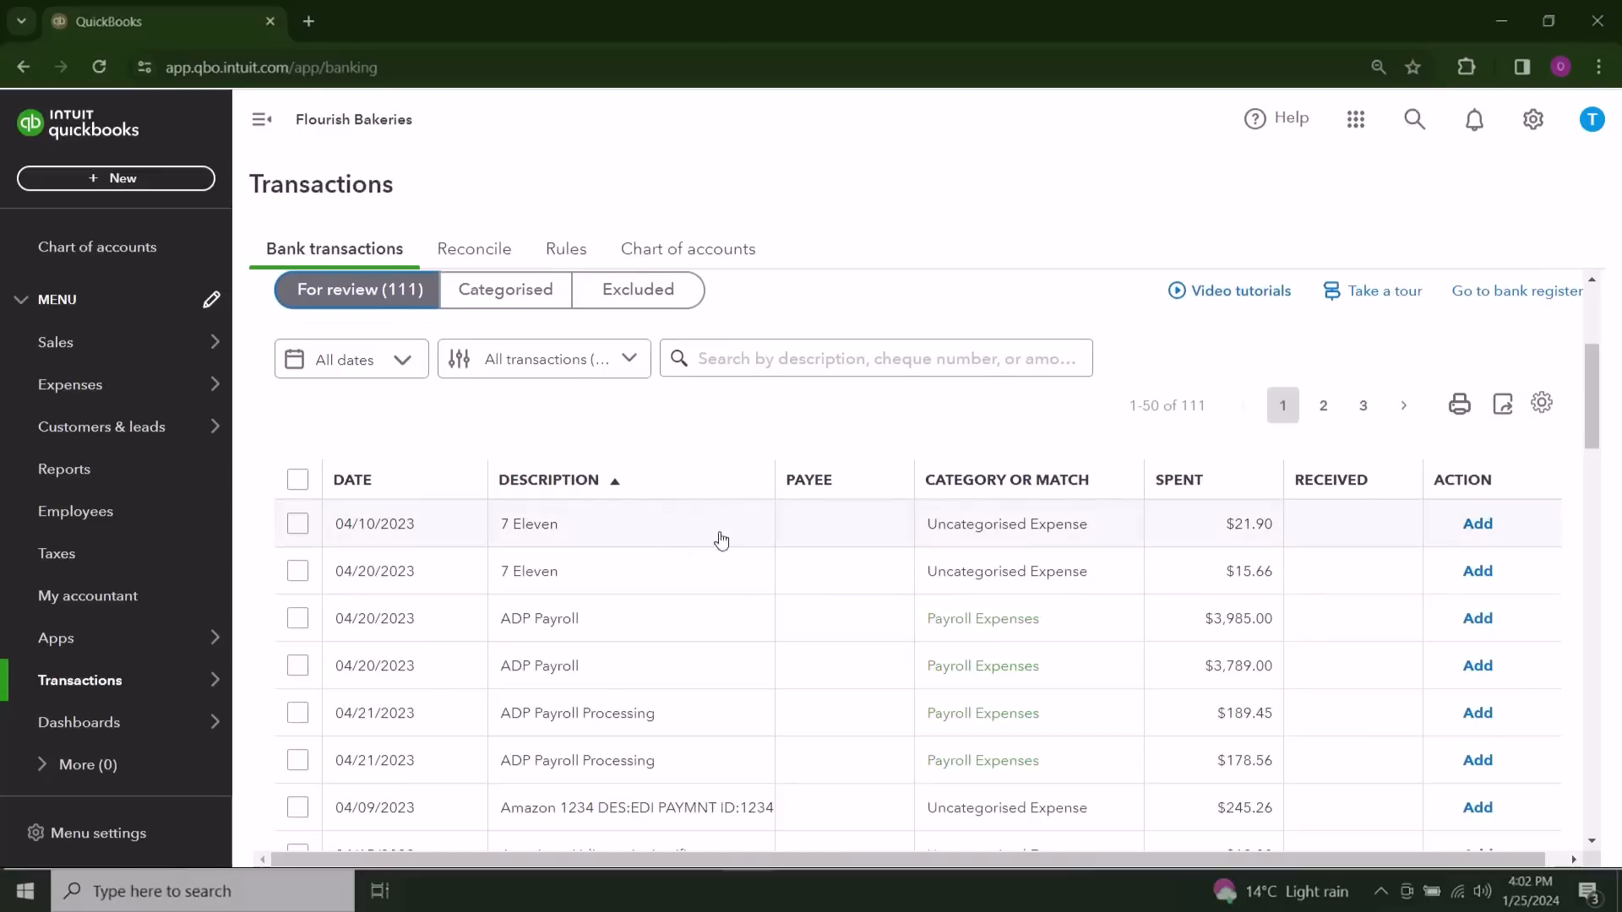
scroll(734, 595, "down", 1)
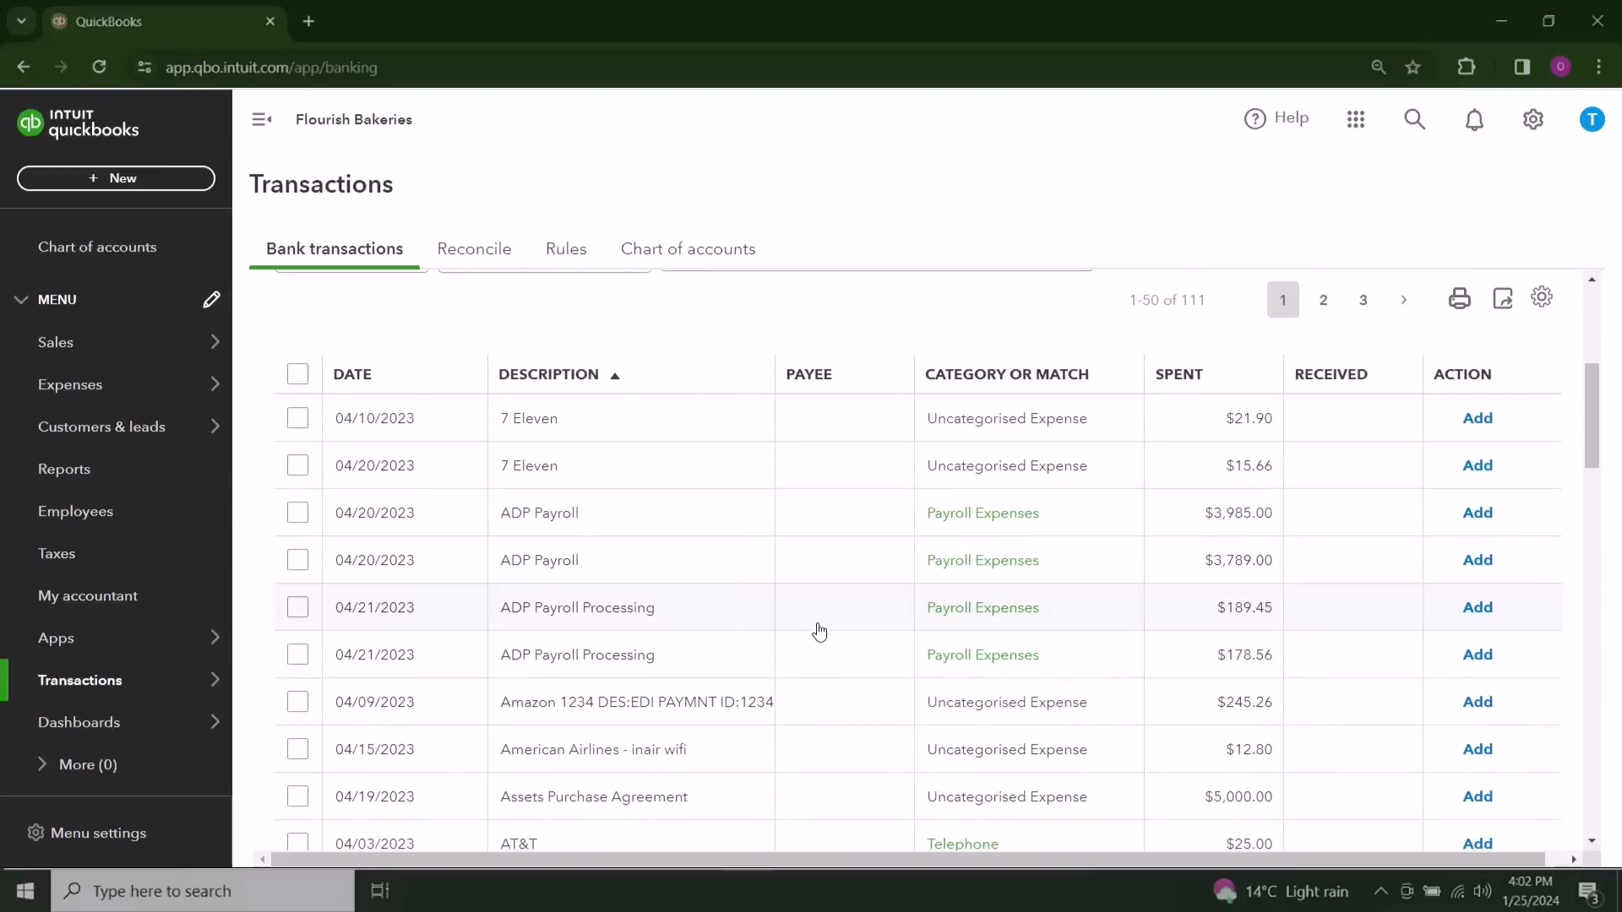
scroll(1069, 637, "down", 2)
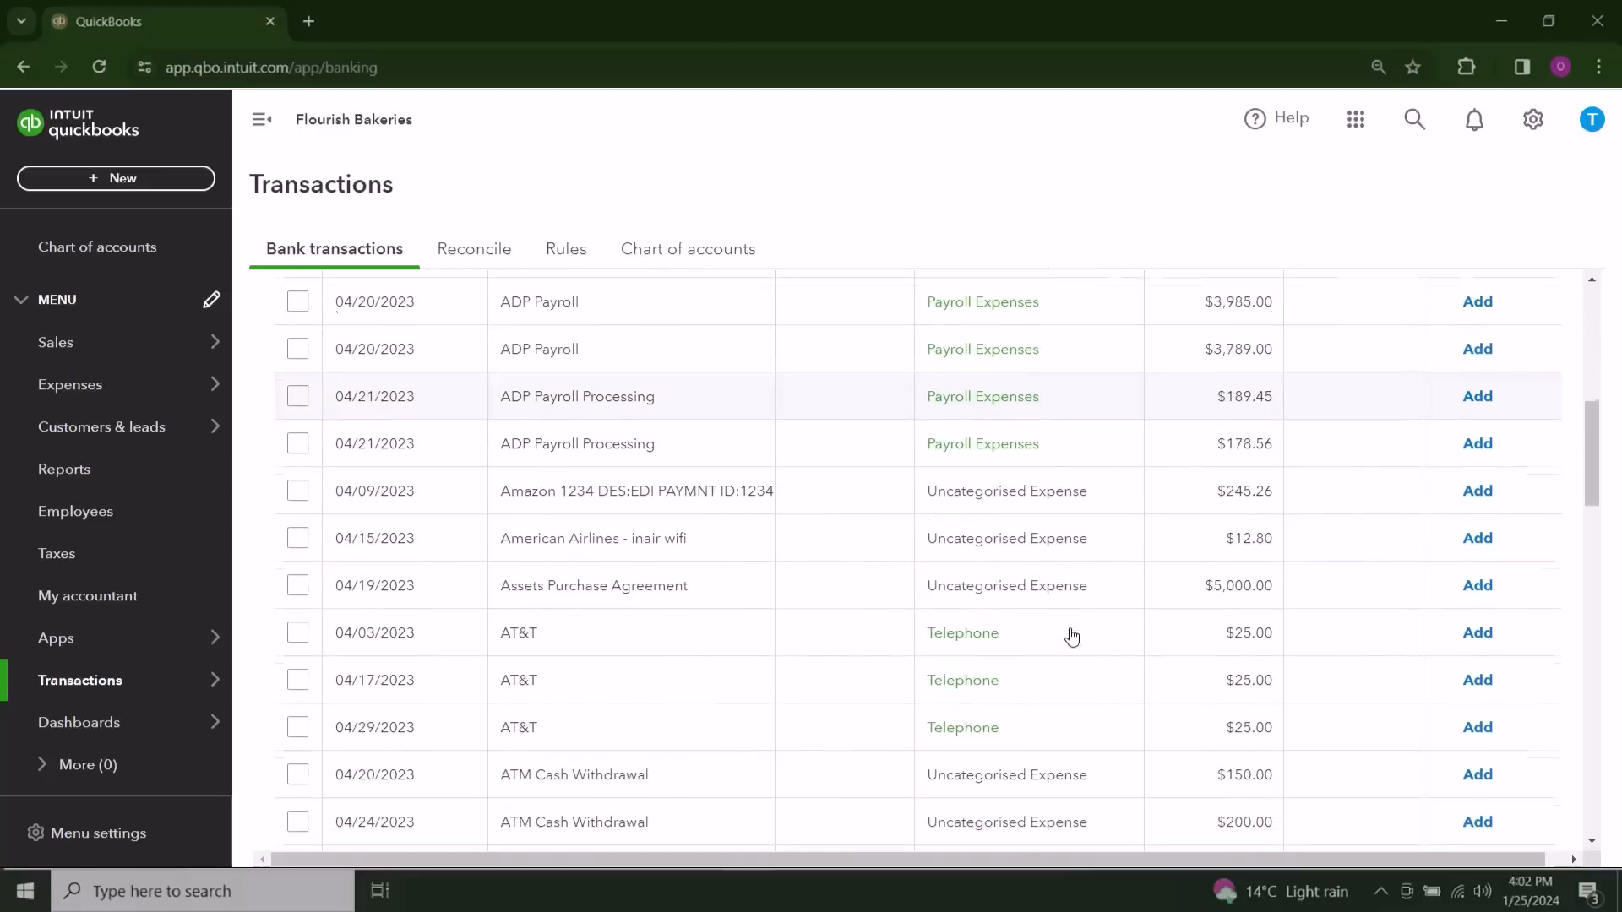
scroll(1071, 637, "down", 2)
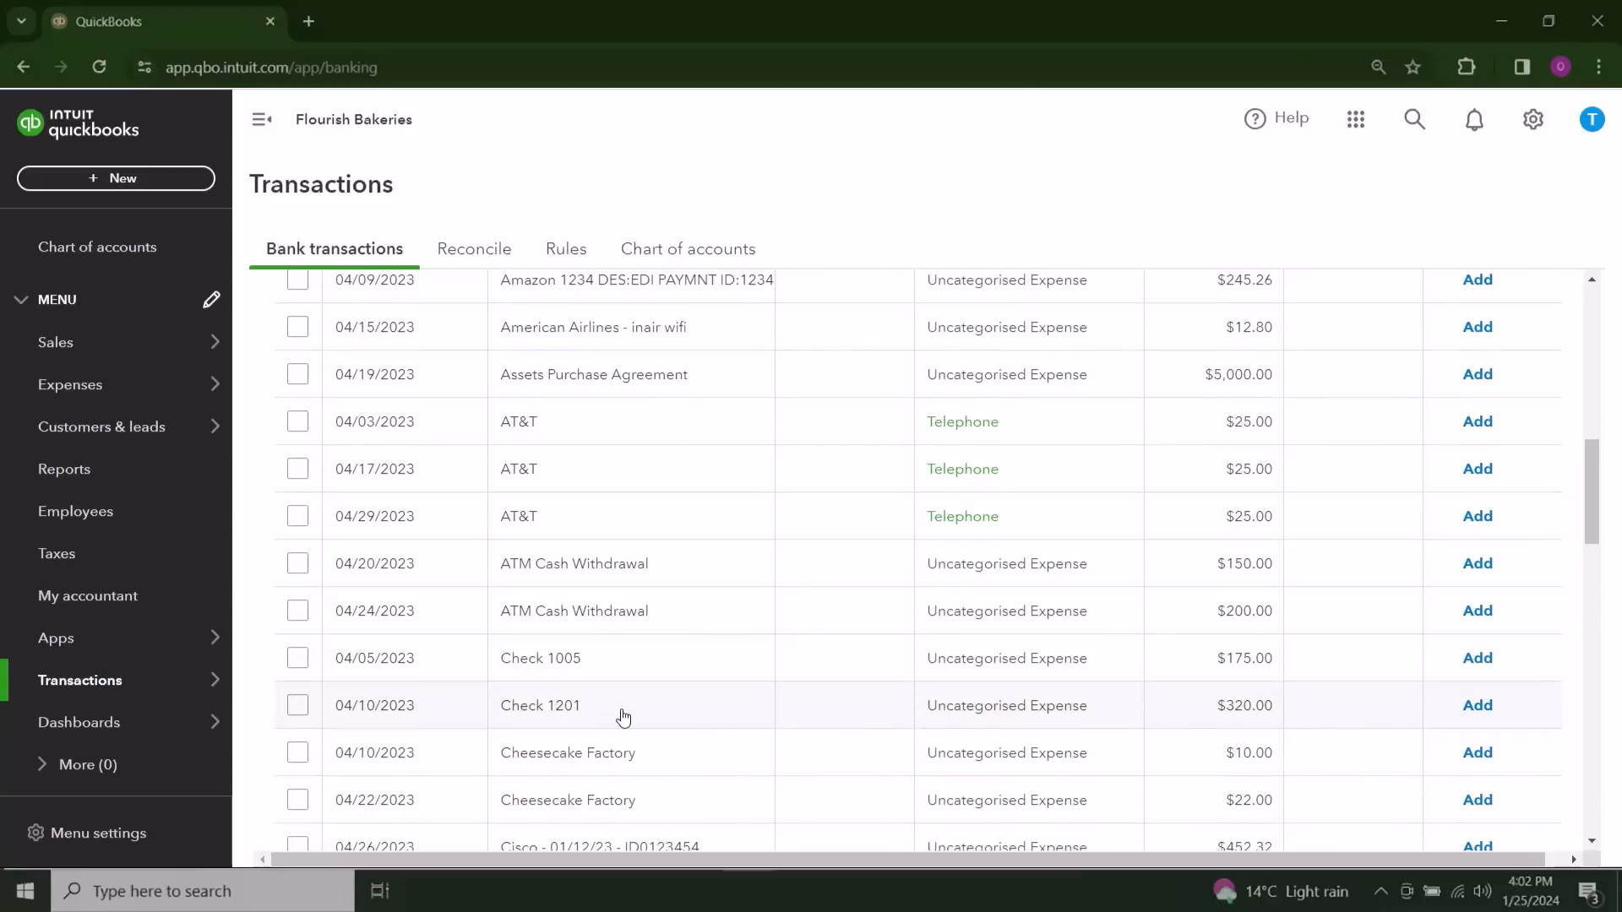
left_click(714, 677)
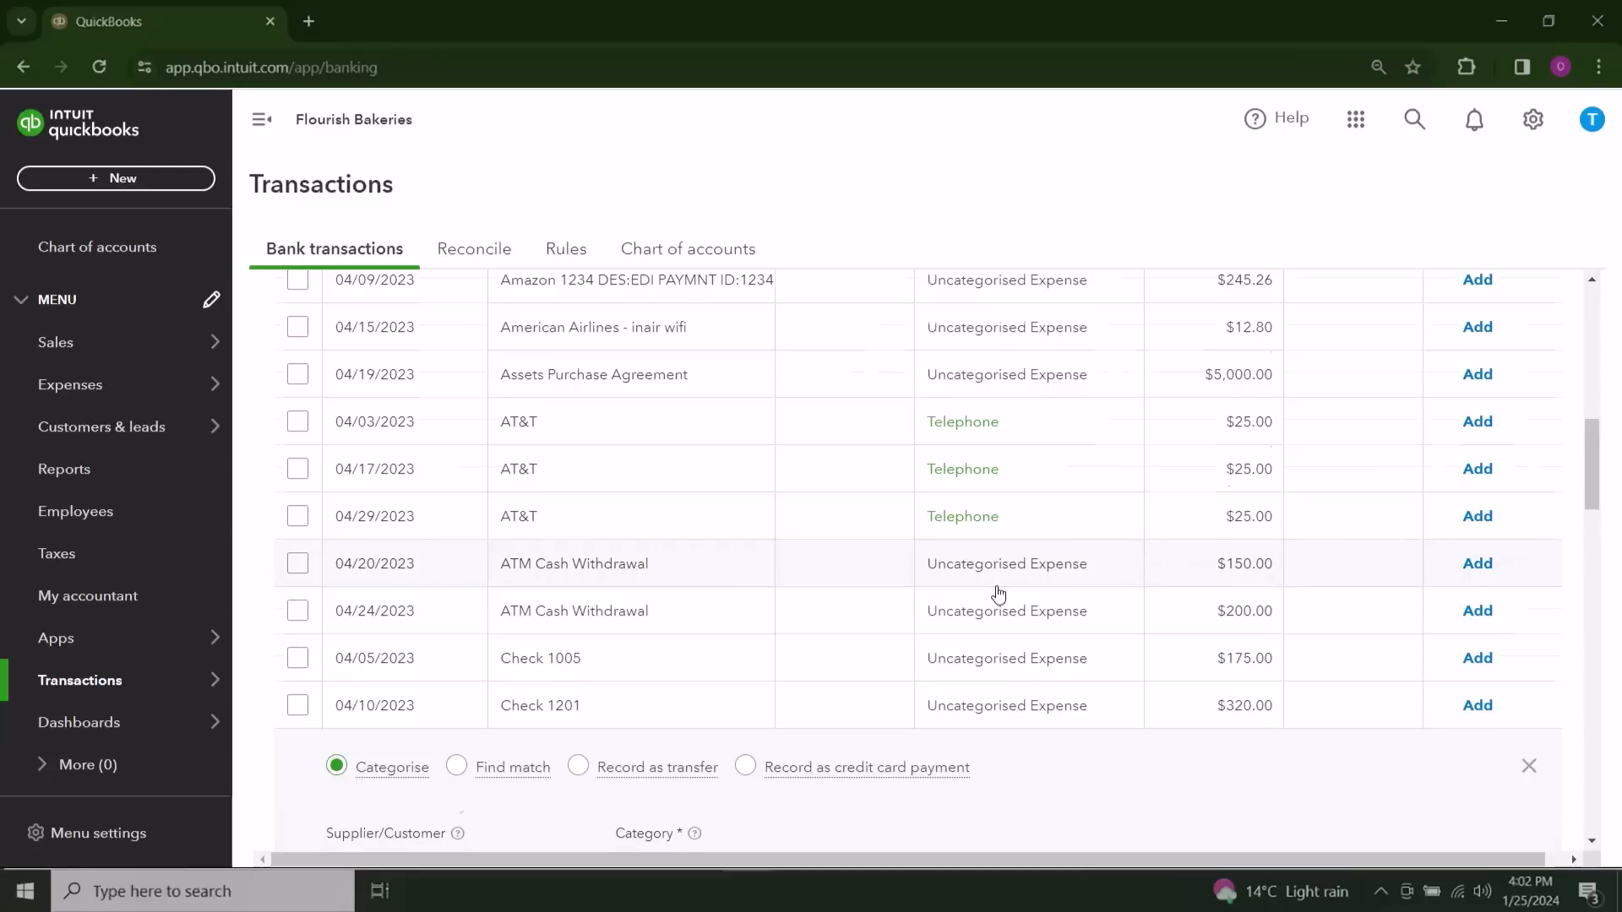
scroll(972, 592, "down", 1)
scroll(998, 593, "down", 3)
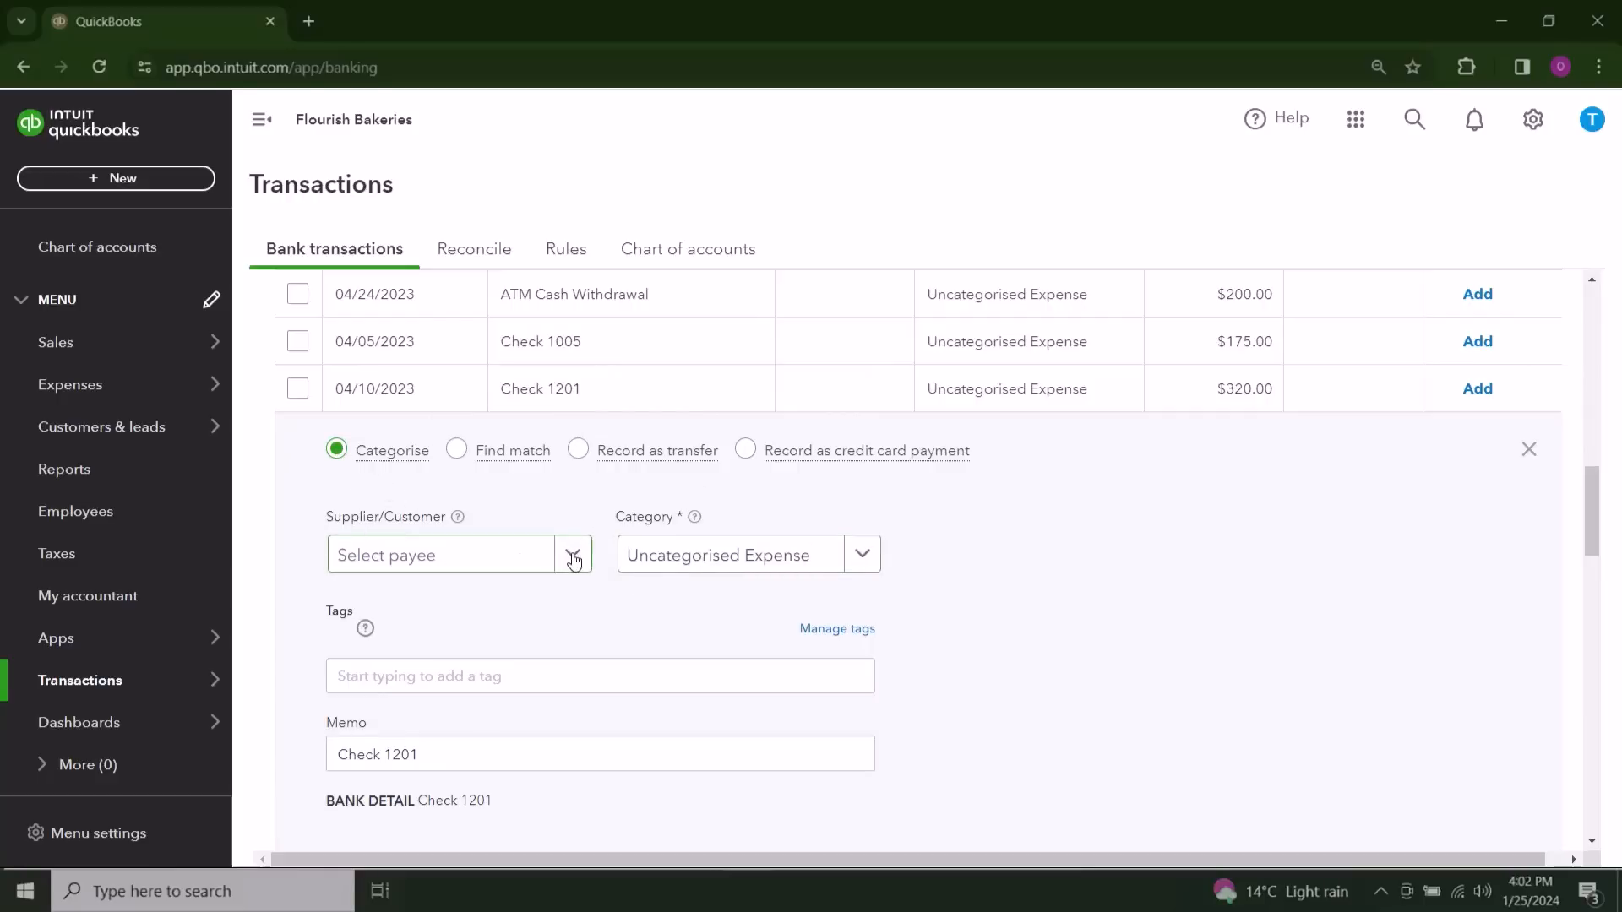
scroll(1068, 539, "down", 1)
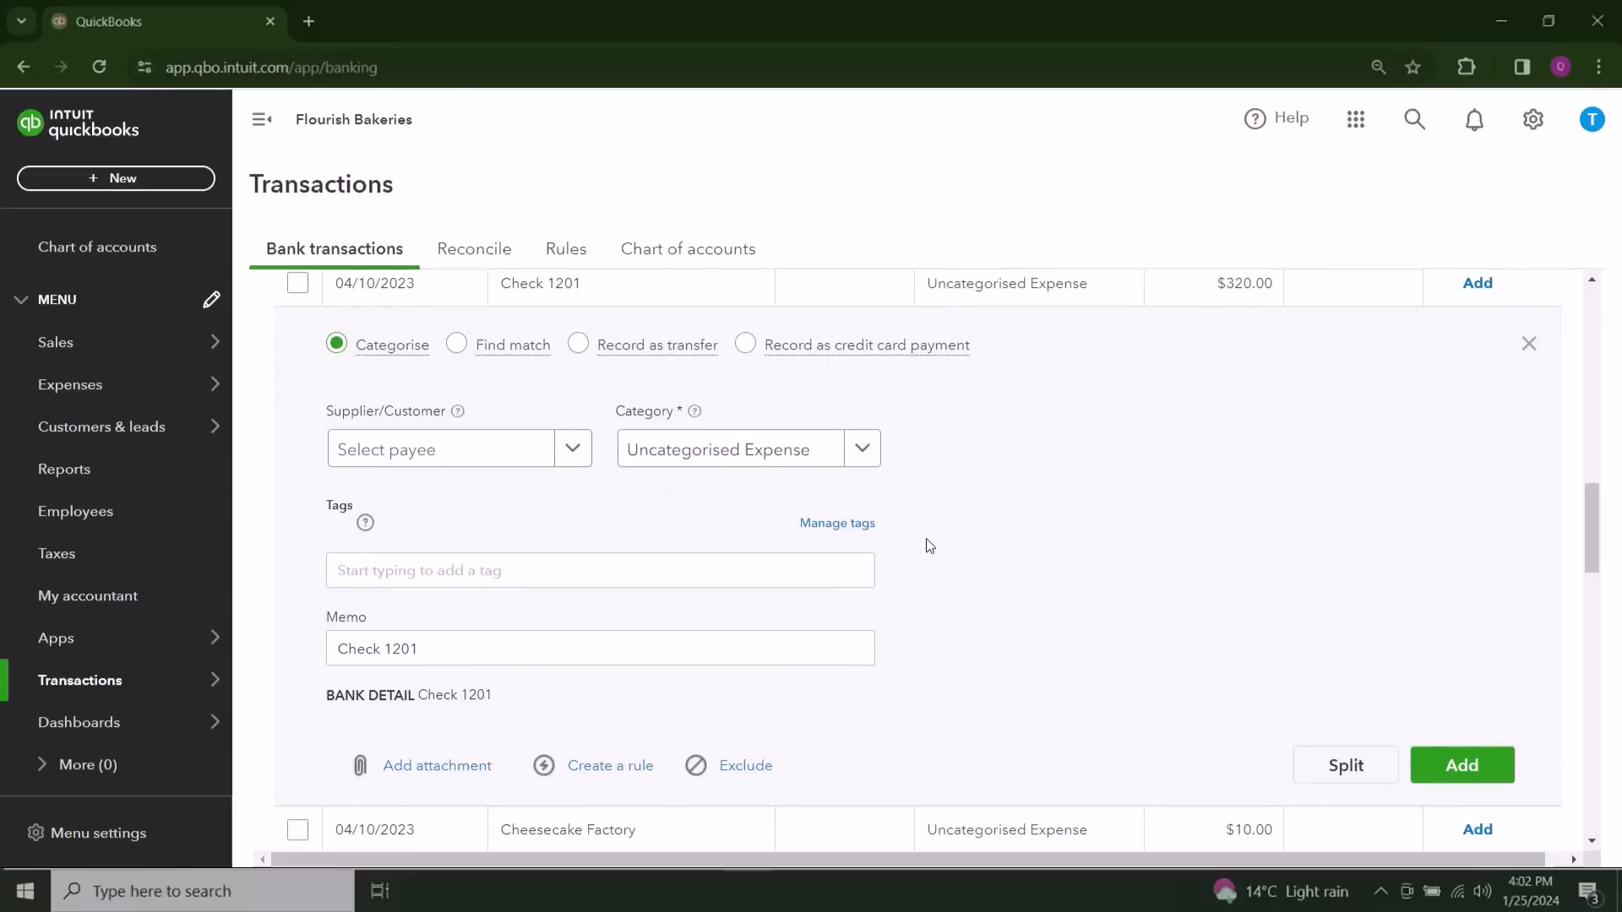
left_click(572, 449)
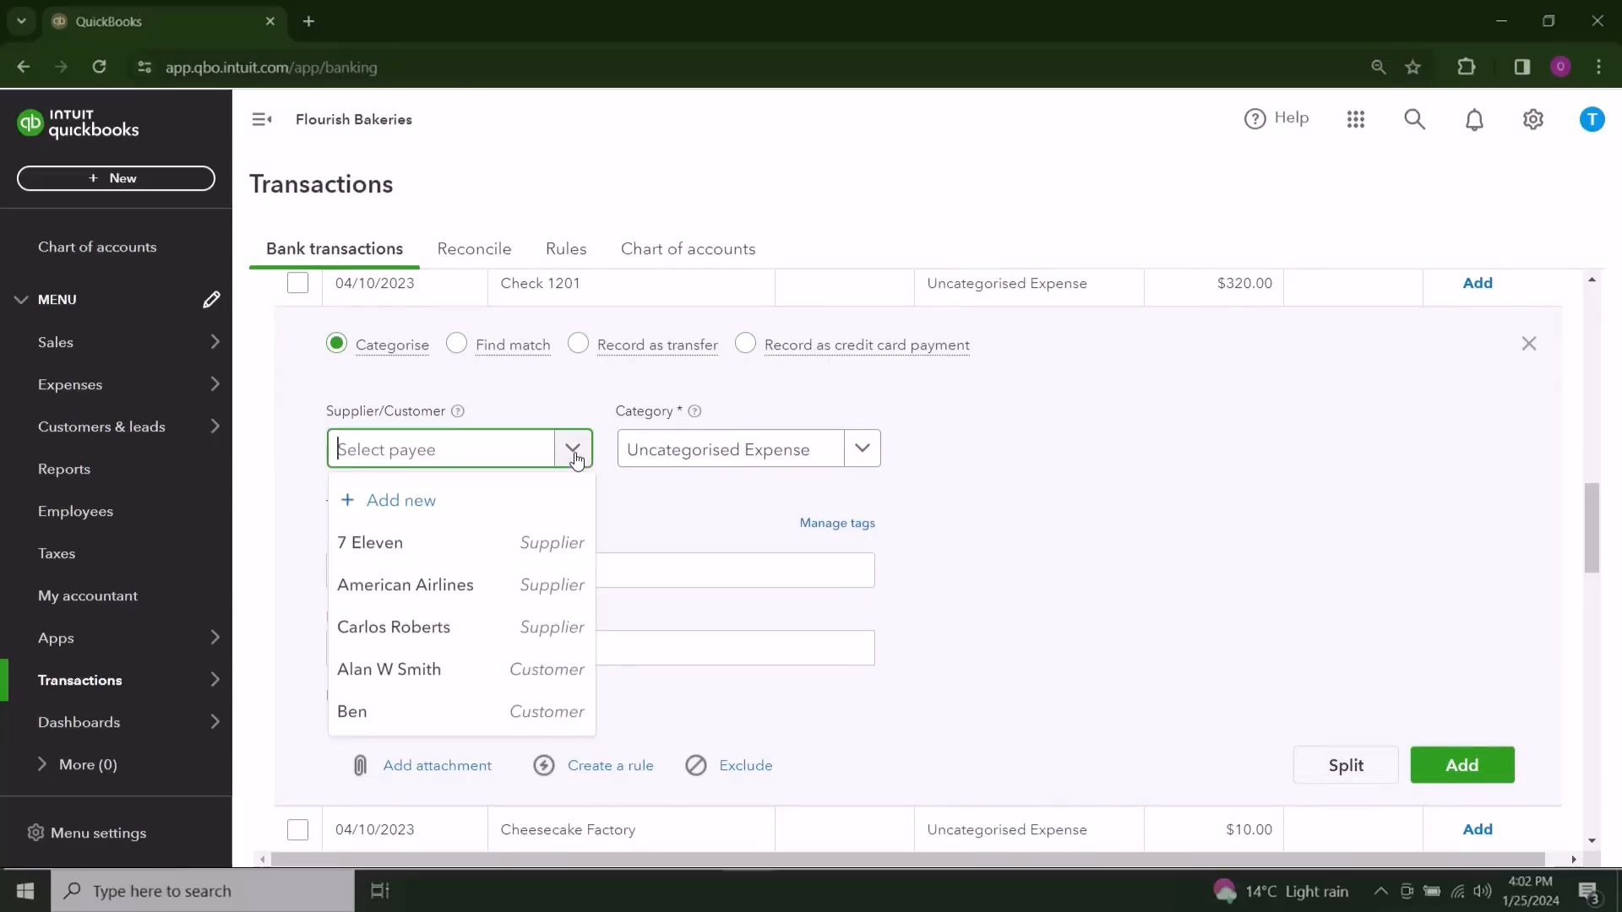
left_click(474, 640)
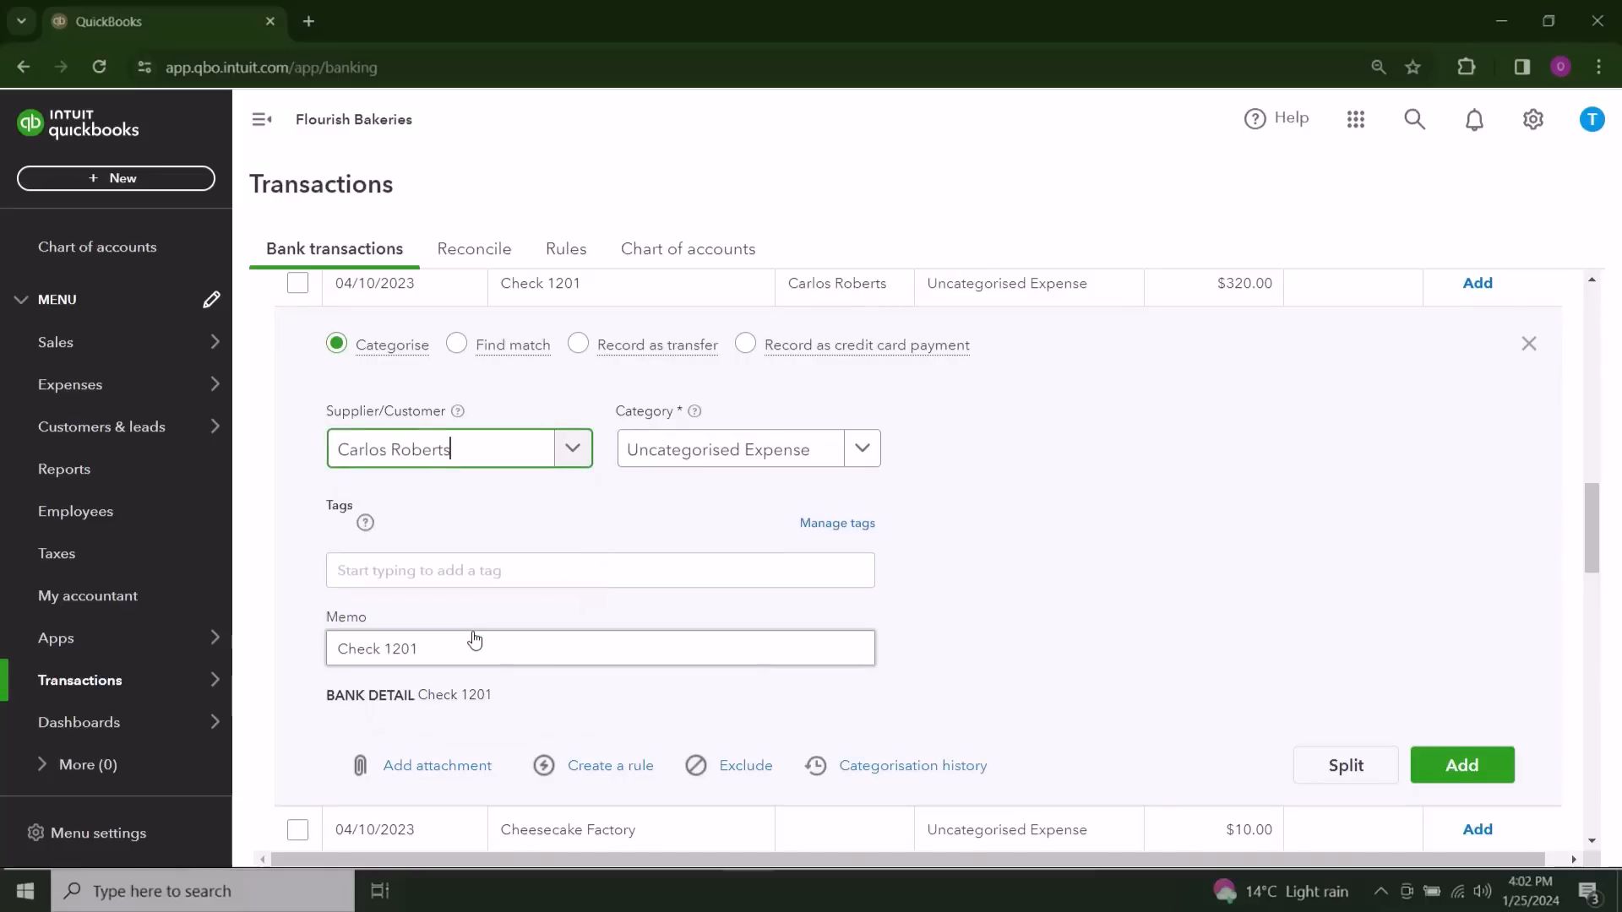
Step: Set the category of the Check 1201 transaction to Contract Labor
left_click(751, 461)
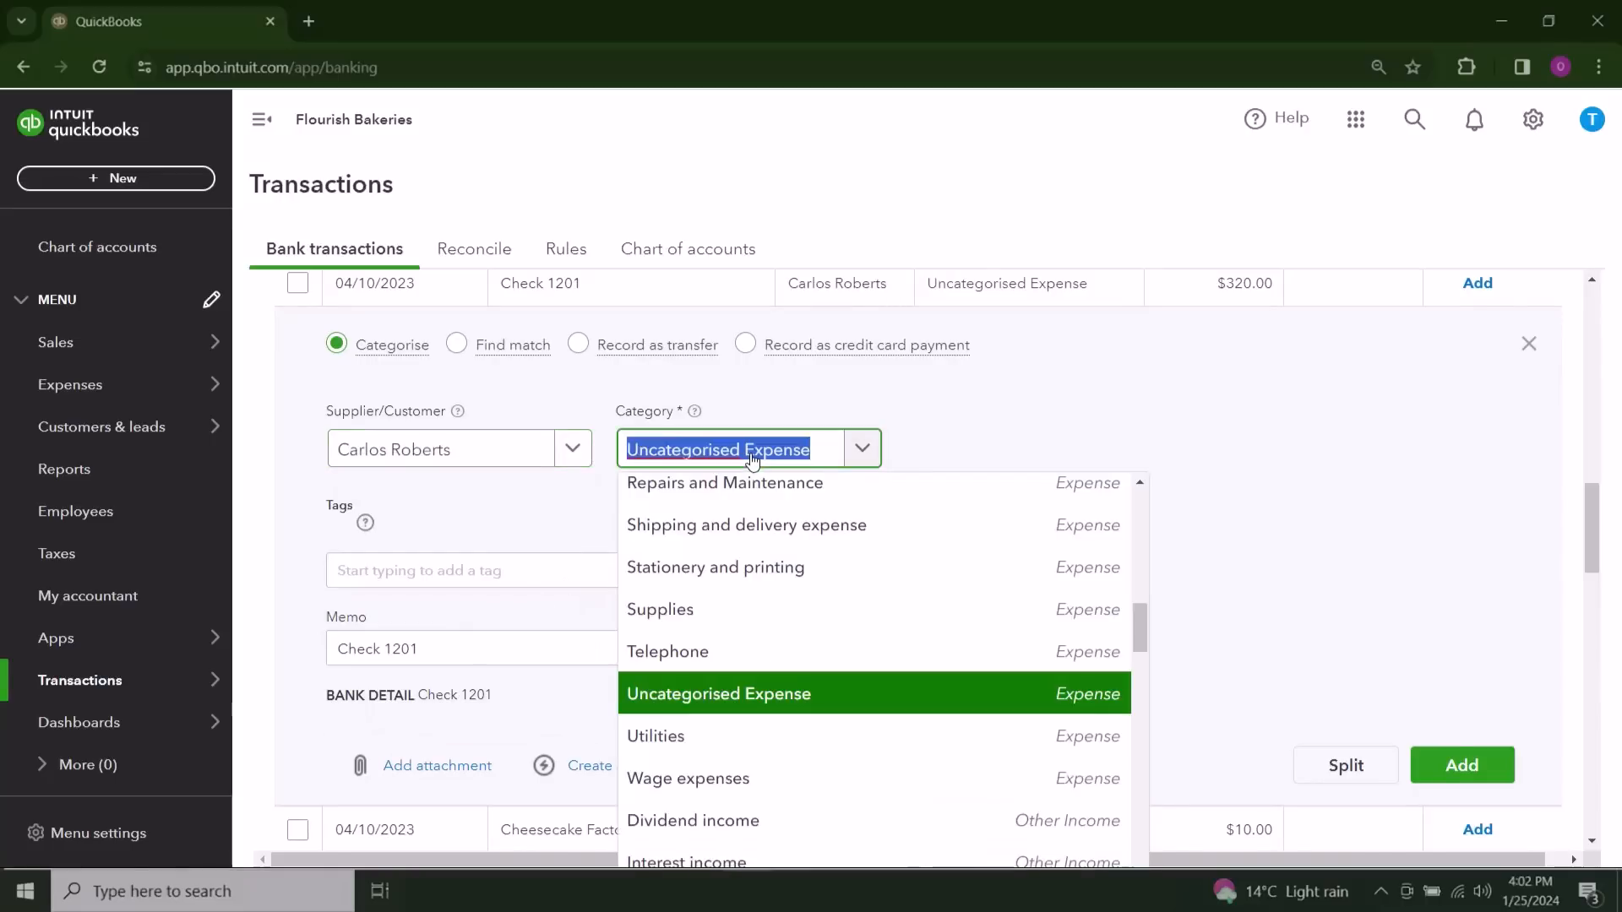
key("BackSpace")
type("lab")
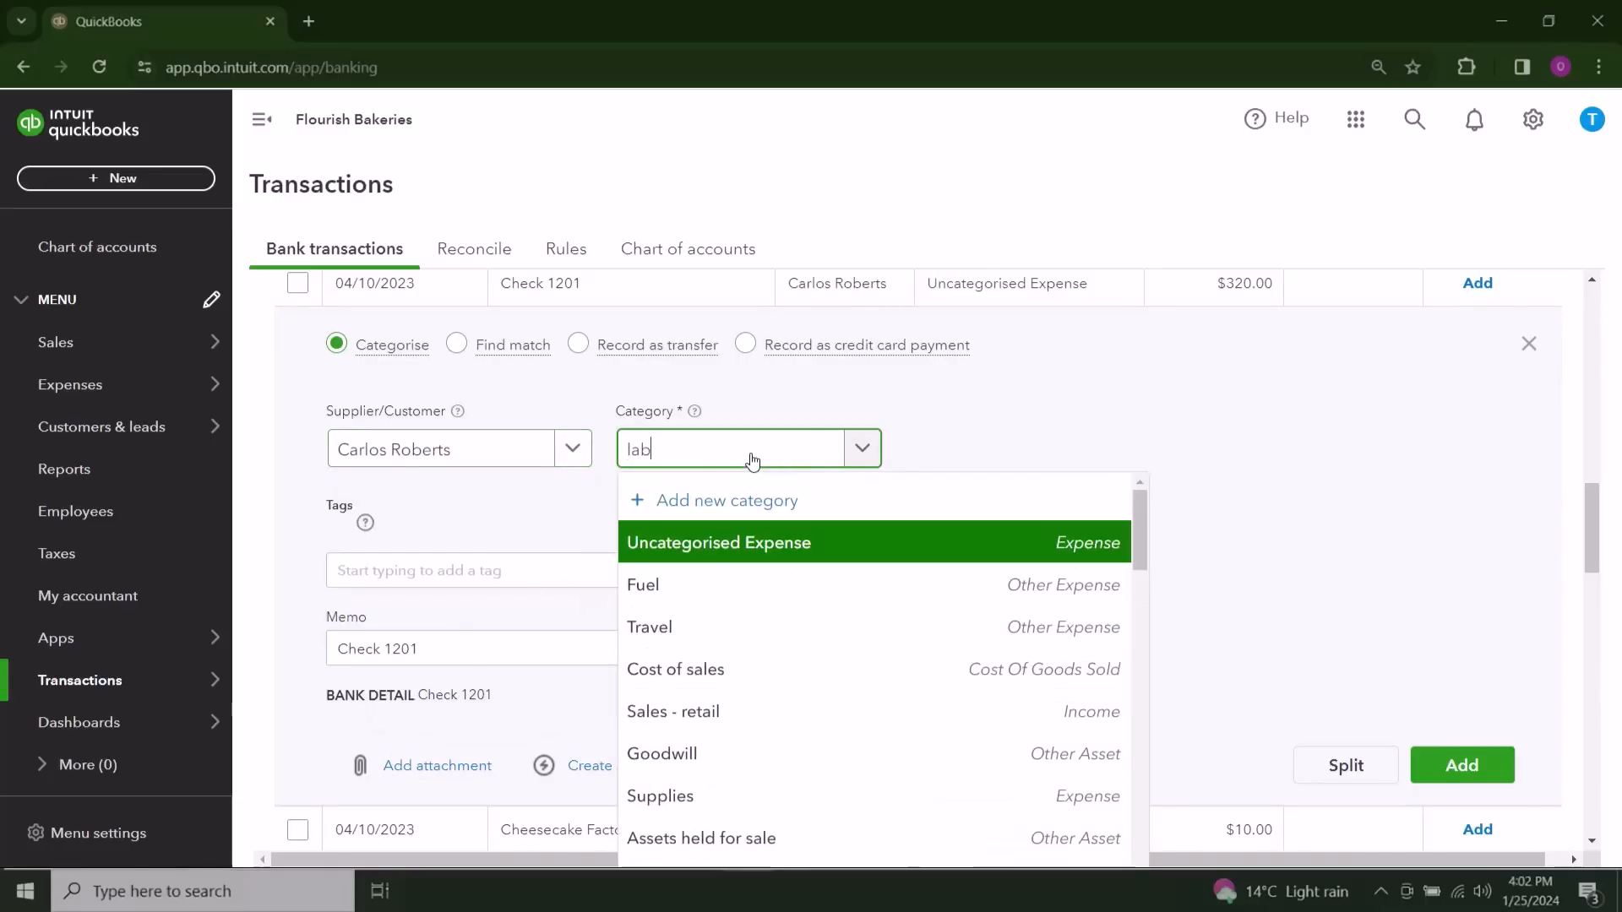
left_click(759, 592)
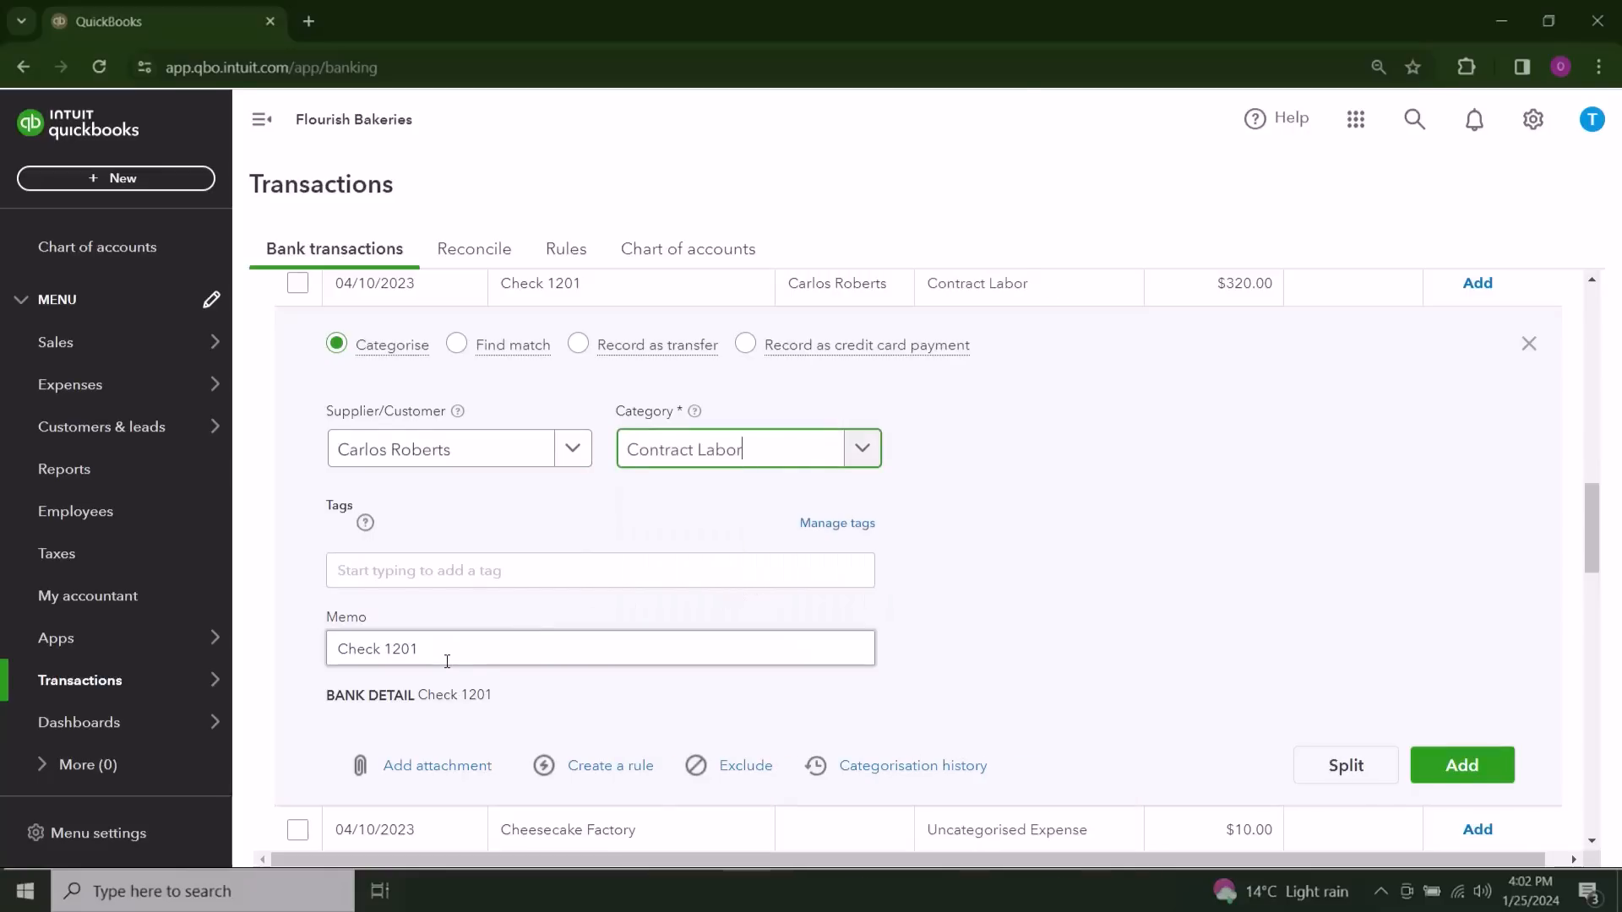
Step: Extend the memo to "Check 1201 - February Job" and add the transaction to the books
left_click(491, 644)
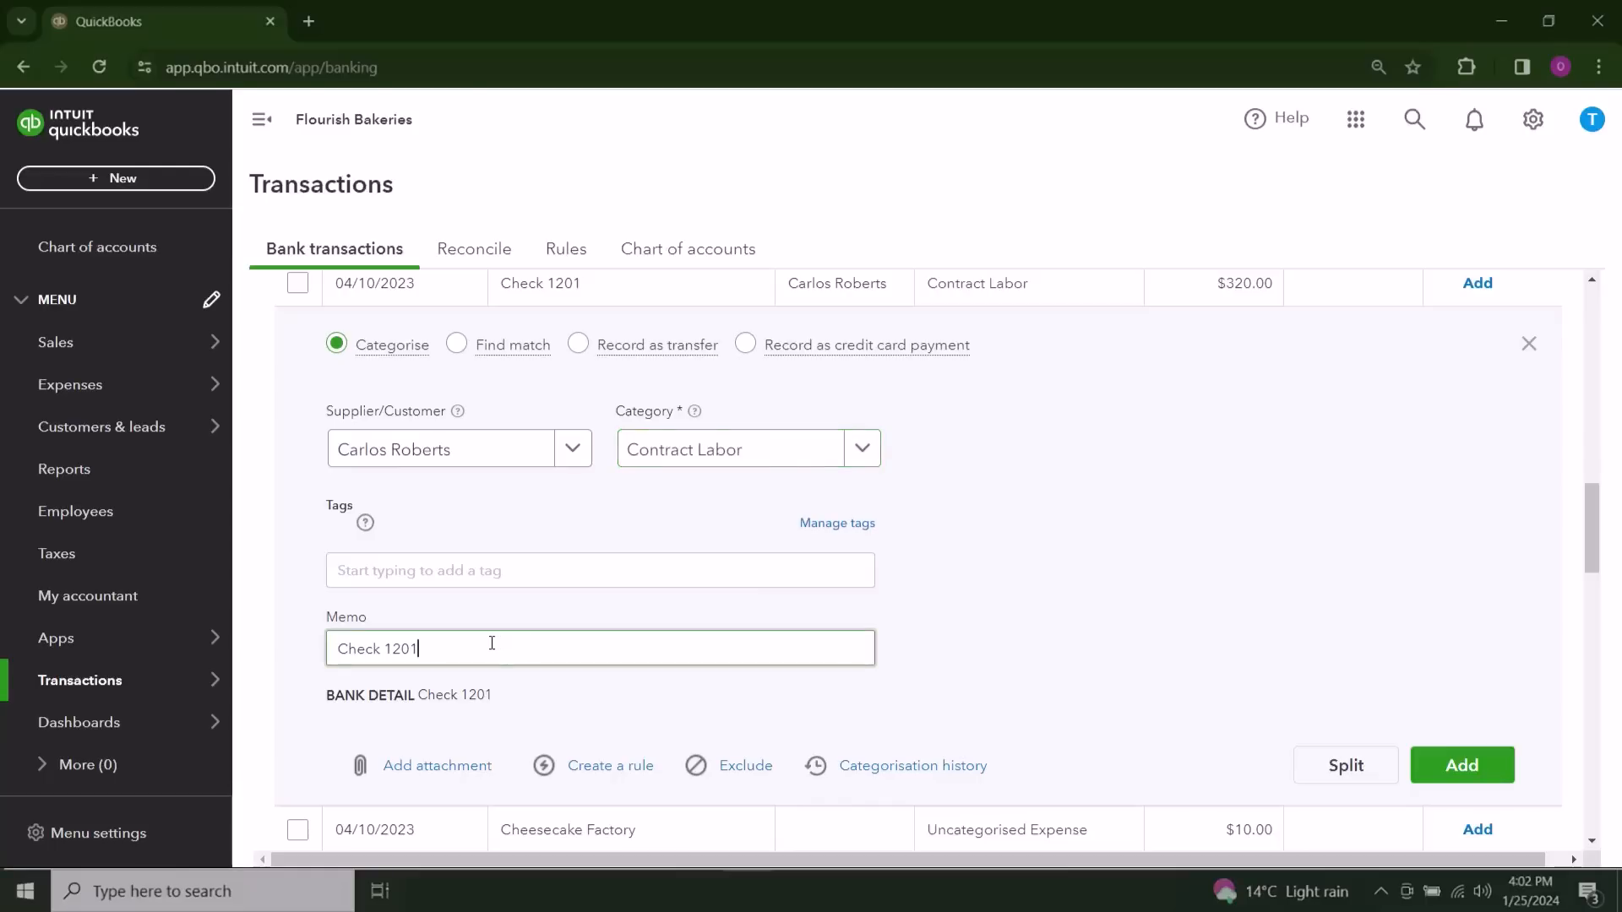
type("- February Job")
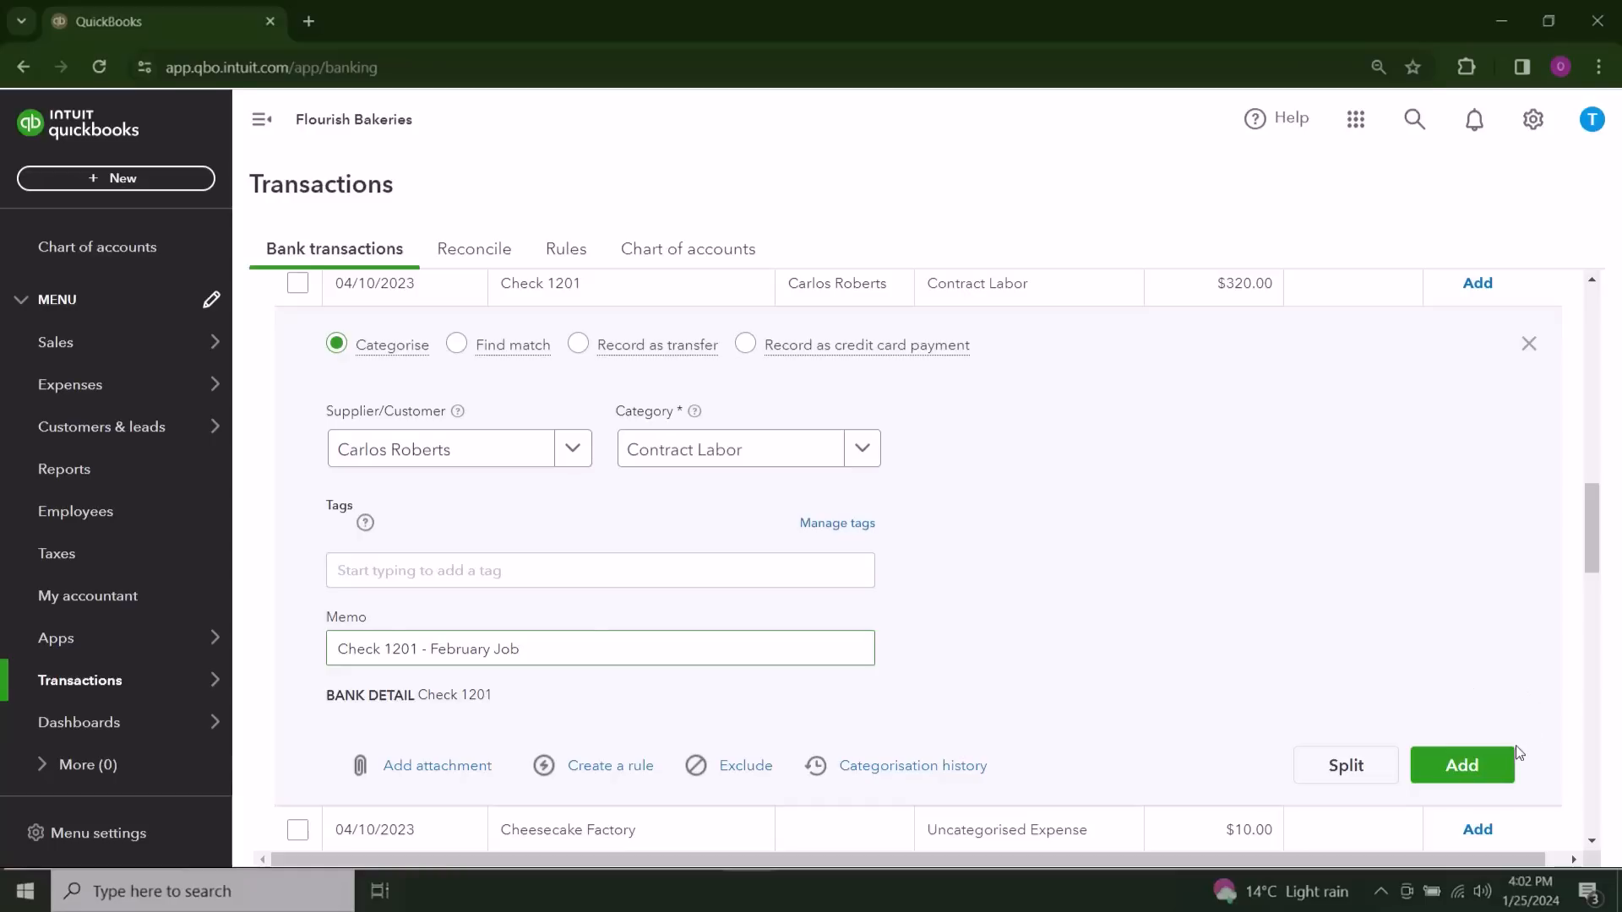
left_click(1483, 773)
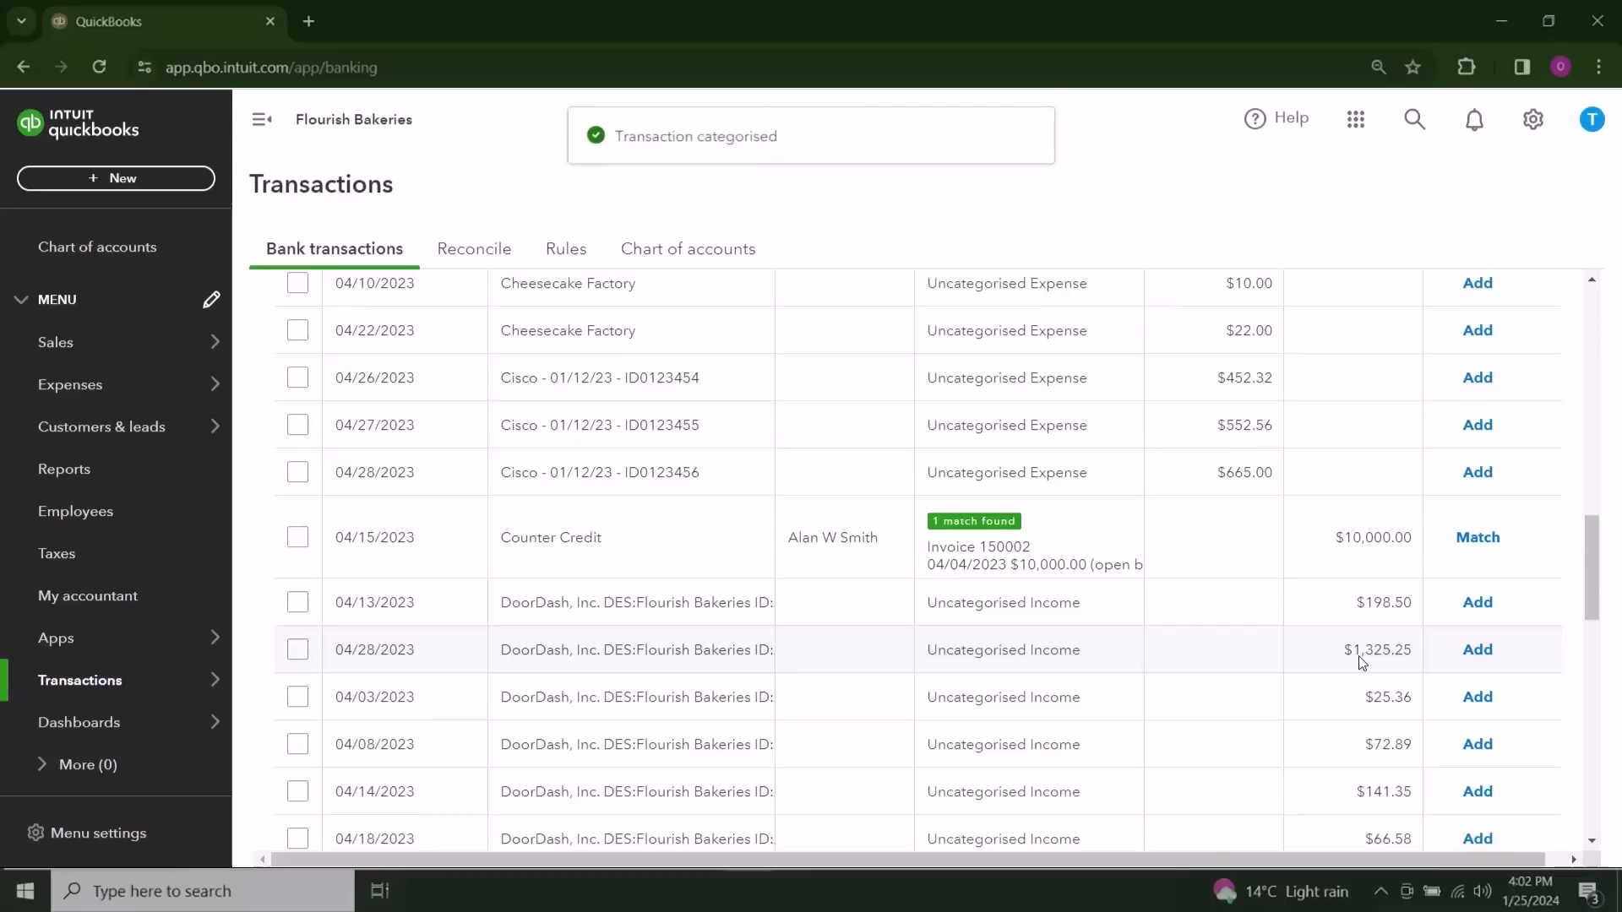
Step: Check the categorised bank transactions and return to the list of those for review
scroll(1046, 651, "up", 8)
scroll(1008, 608, "up", 10)
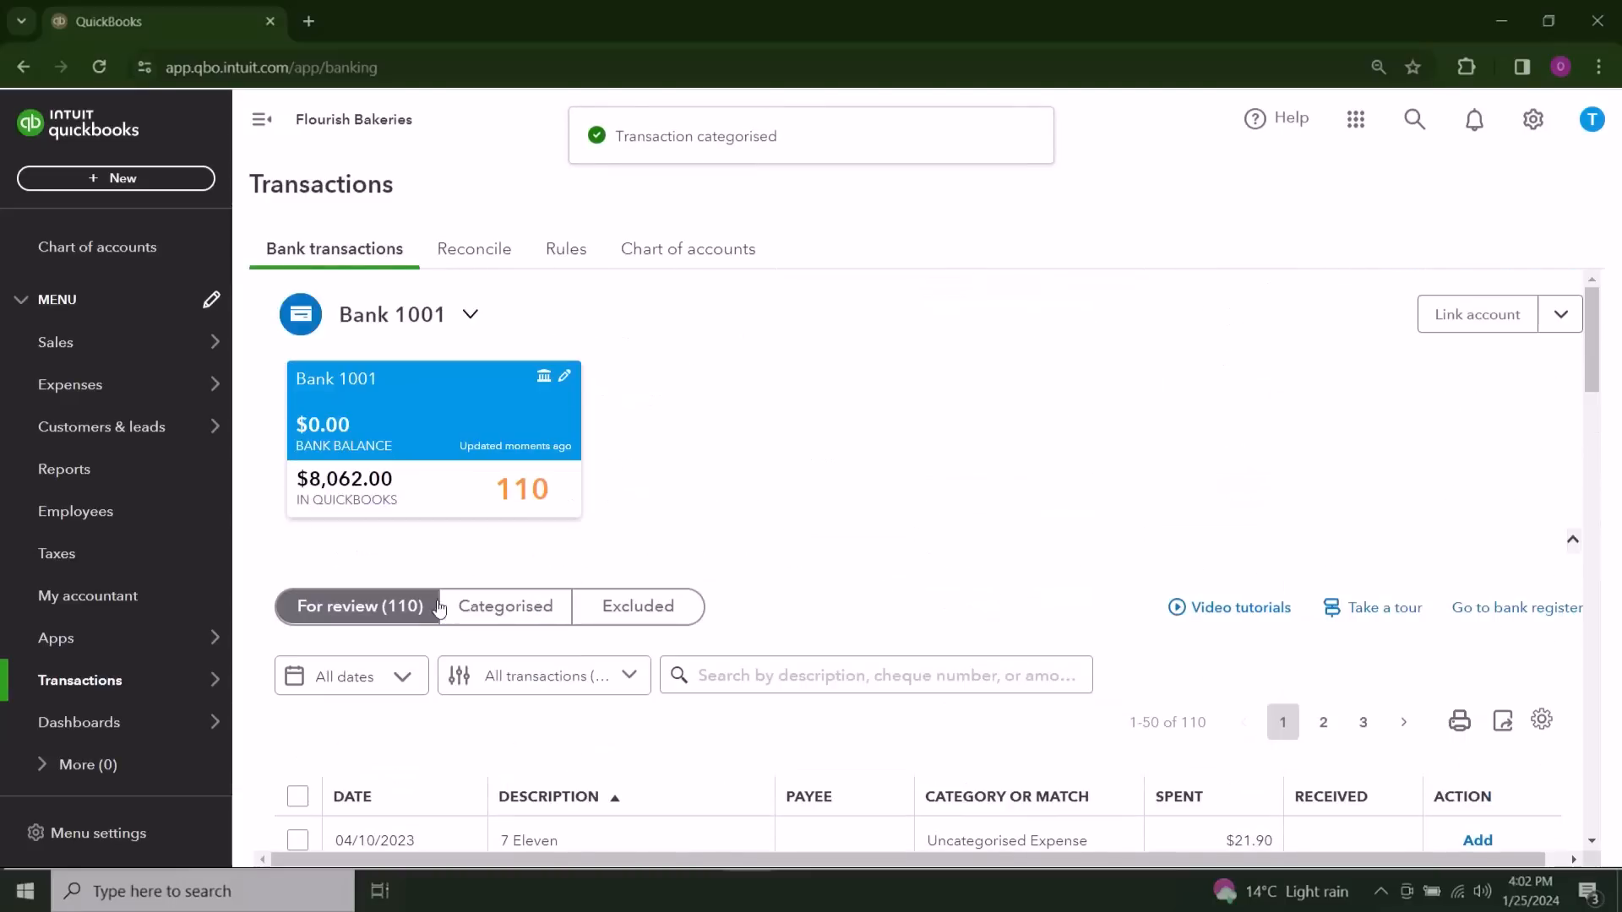
left_click(507, 608)
scroll(953, 485, "down", 1)
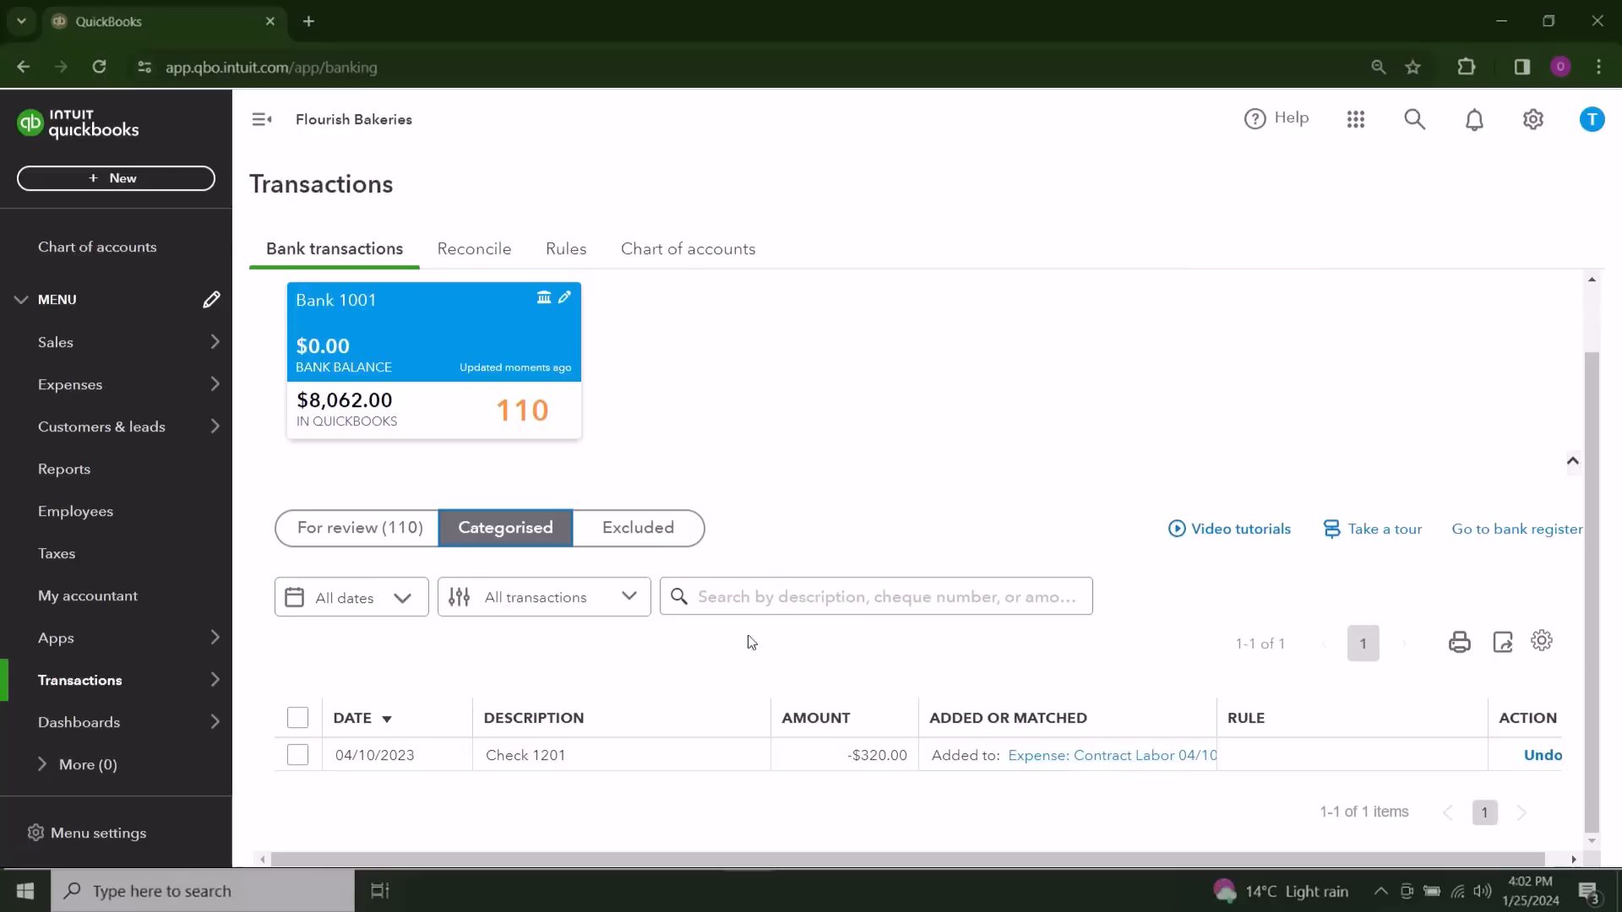
left_click(402, 546)
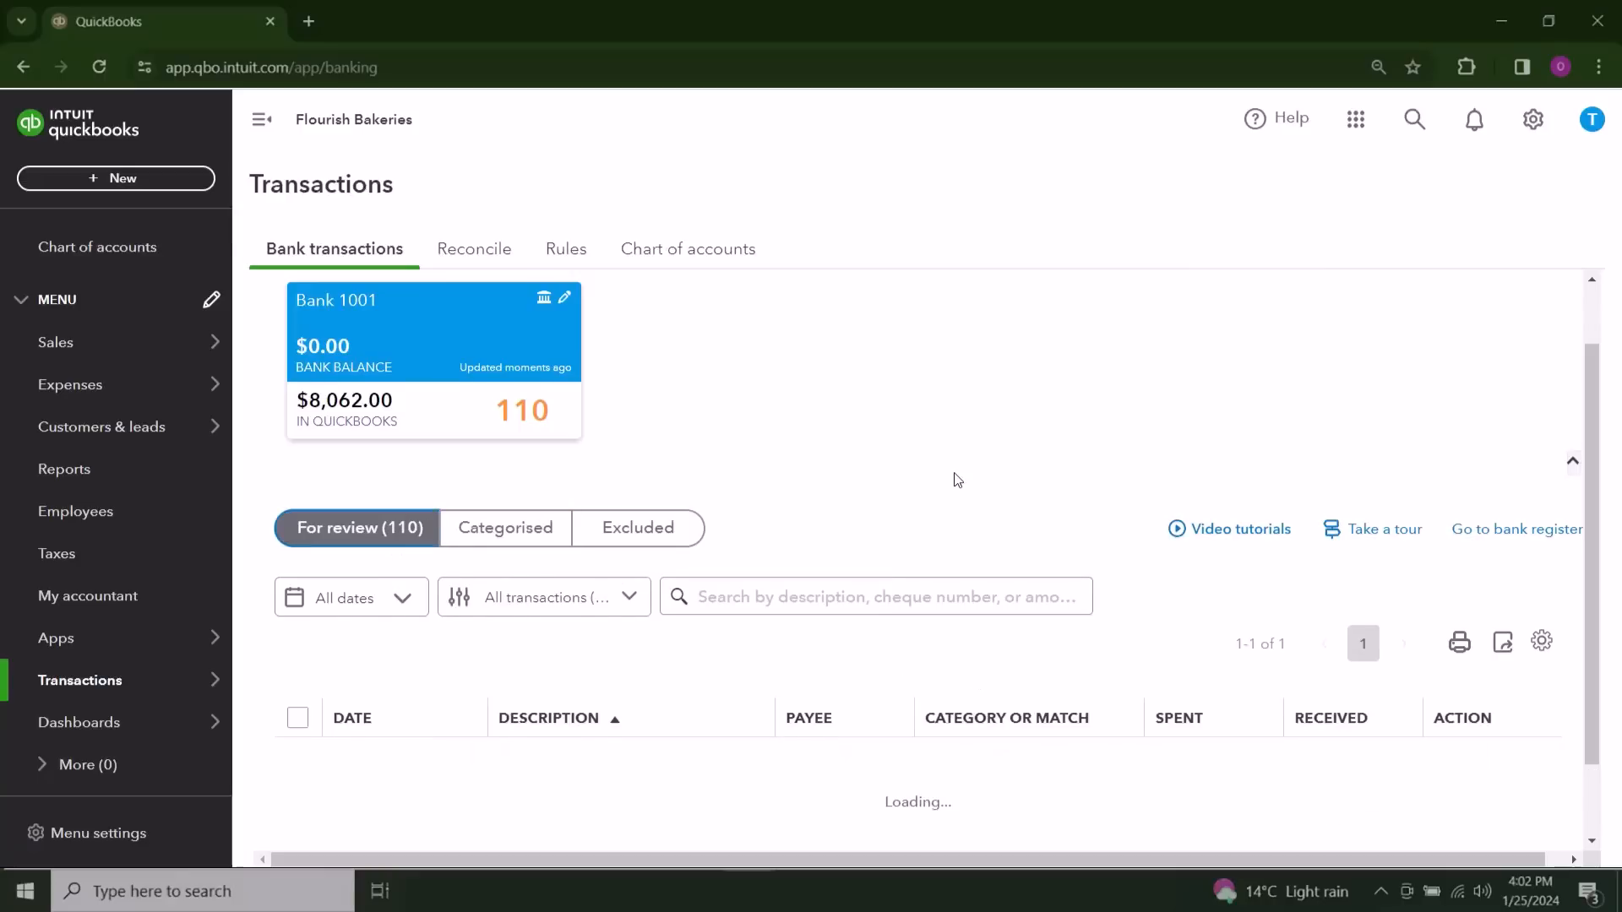
Step: Open the 04/05/2023 Check 1005 transaction and save the individual payee as a new supplier
scroll(957, 479, "down", 1)
scroll(957, 480, "down", 4)
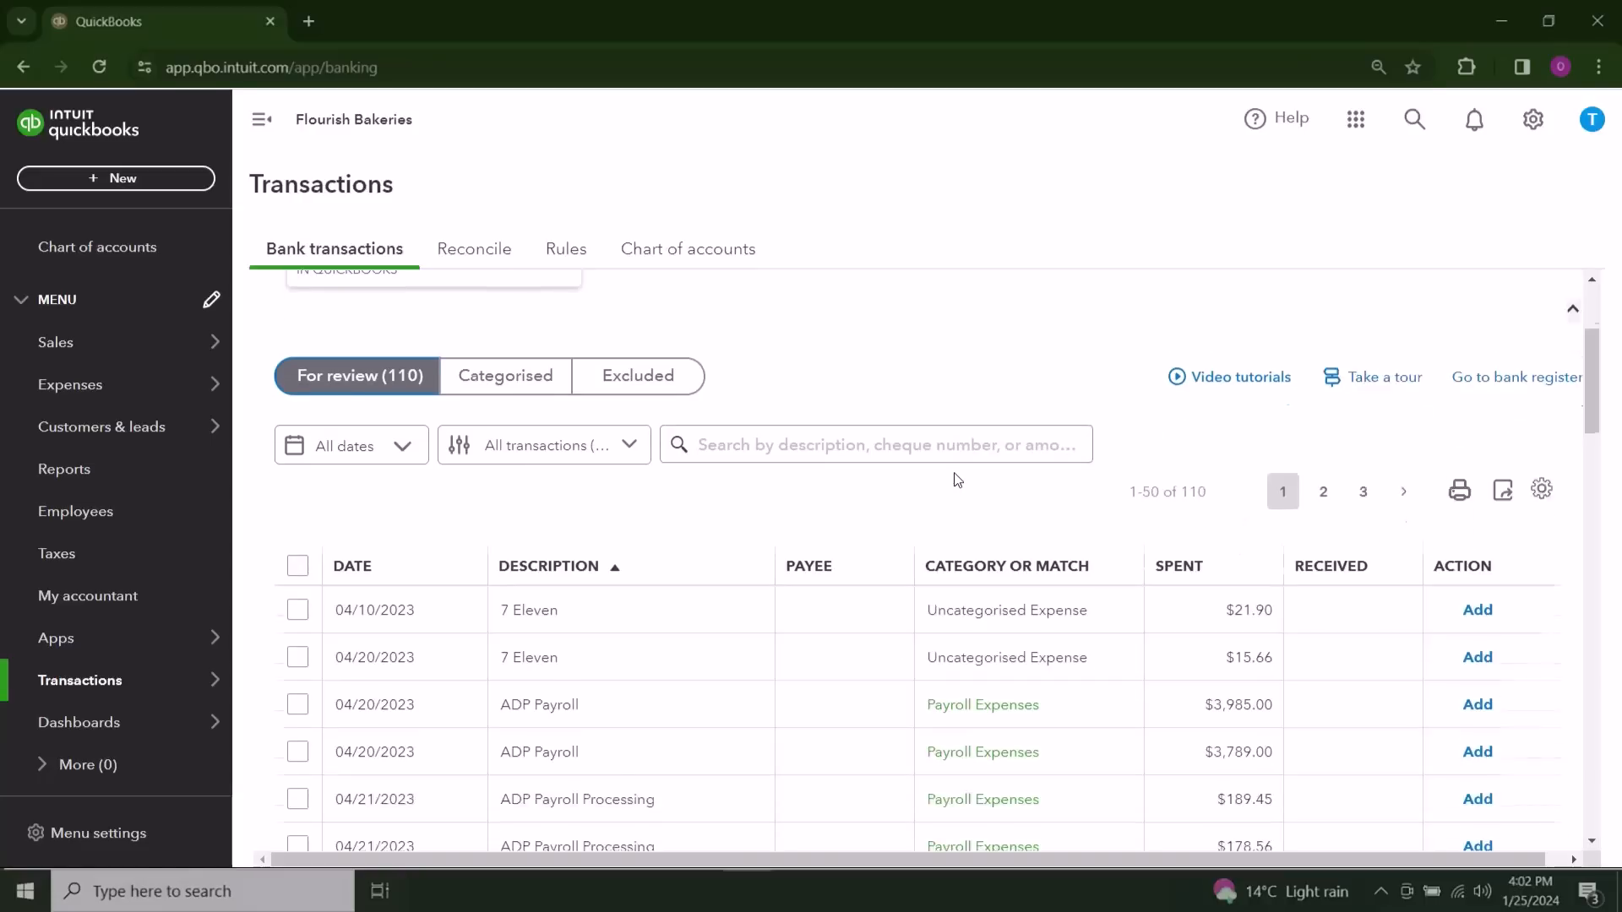
scroll(957, 480, "down", 1)
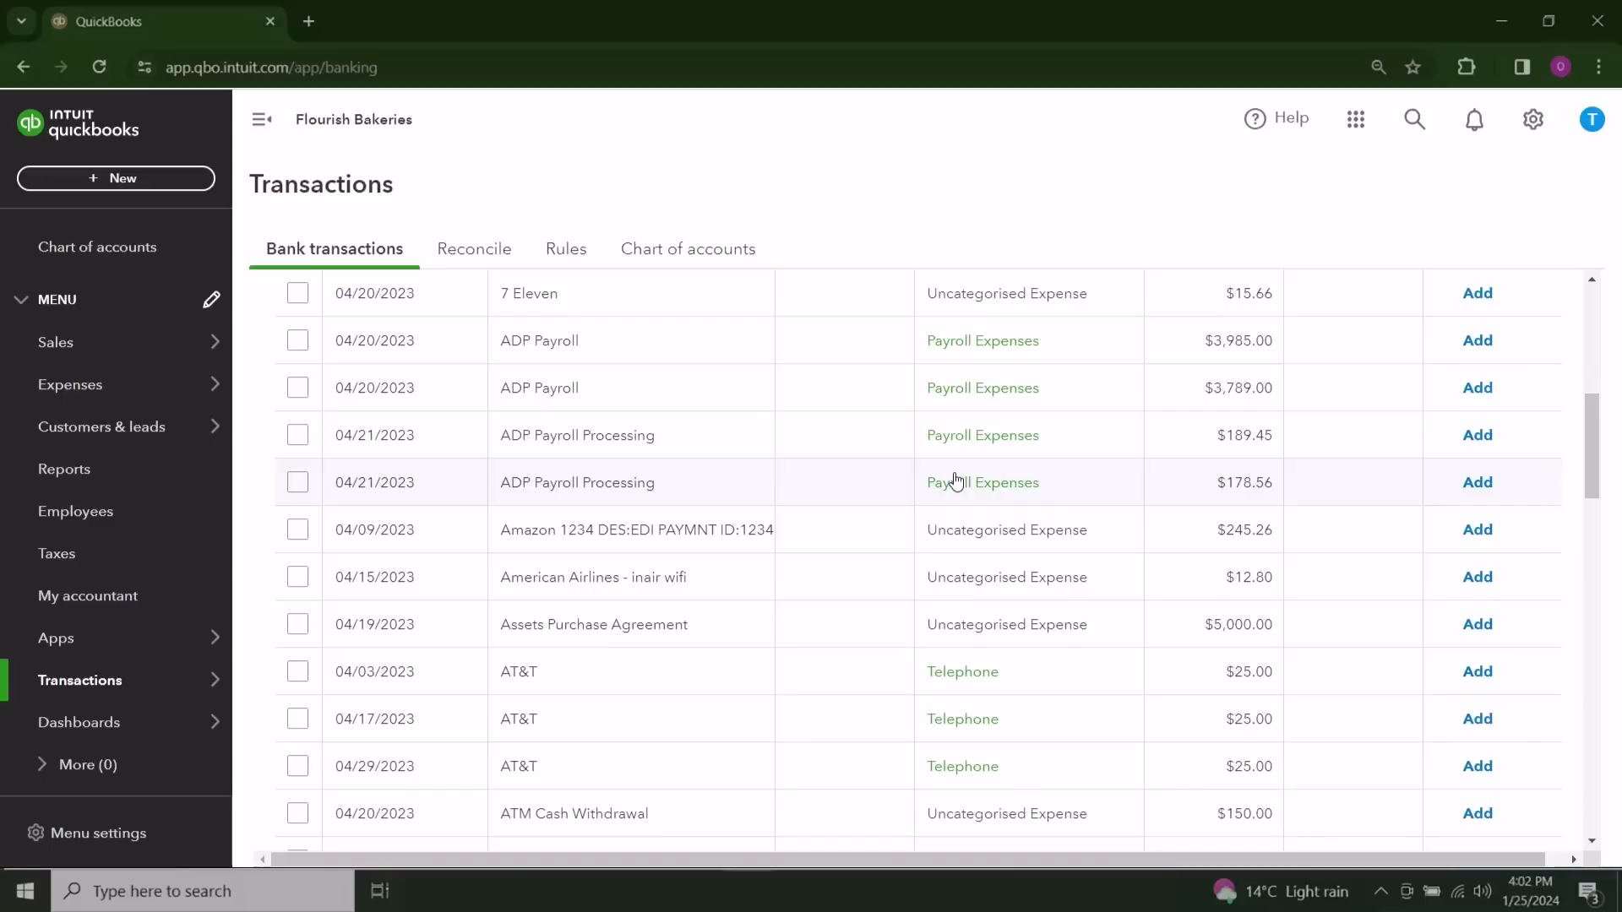
scroll(957, 480, "down", 2)
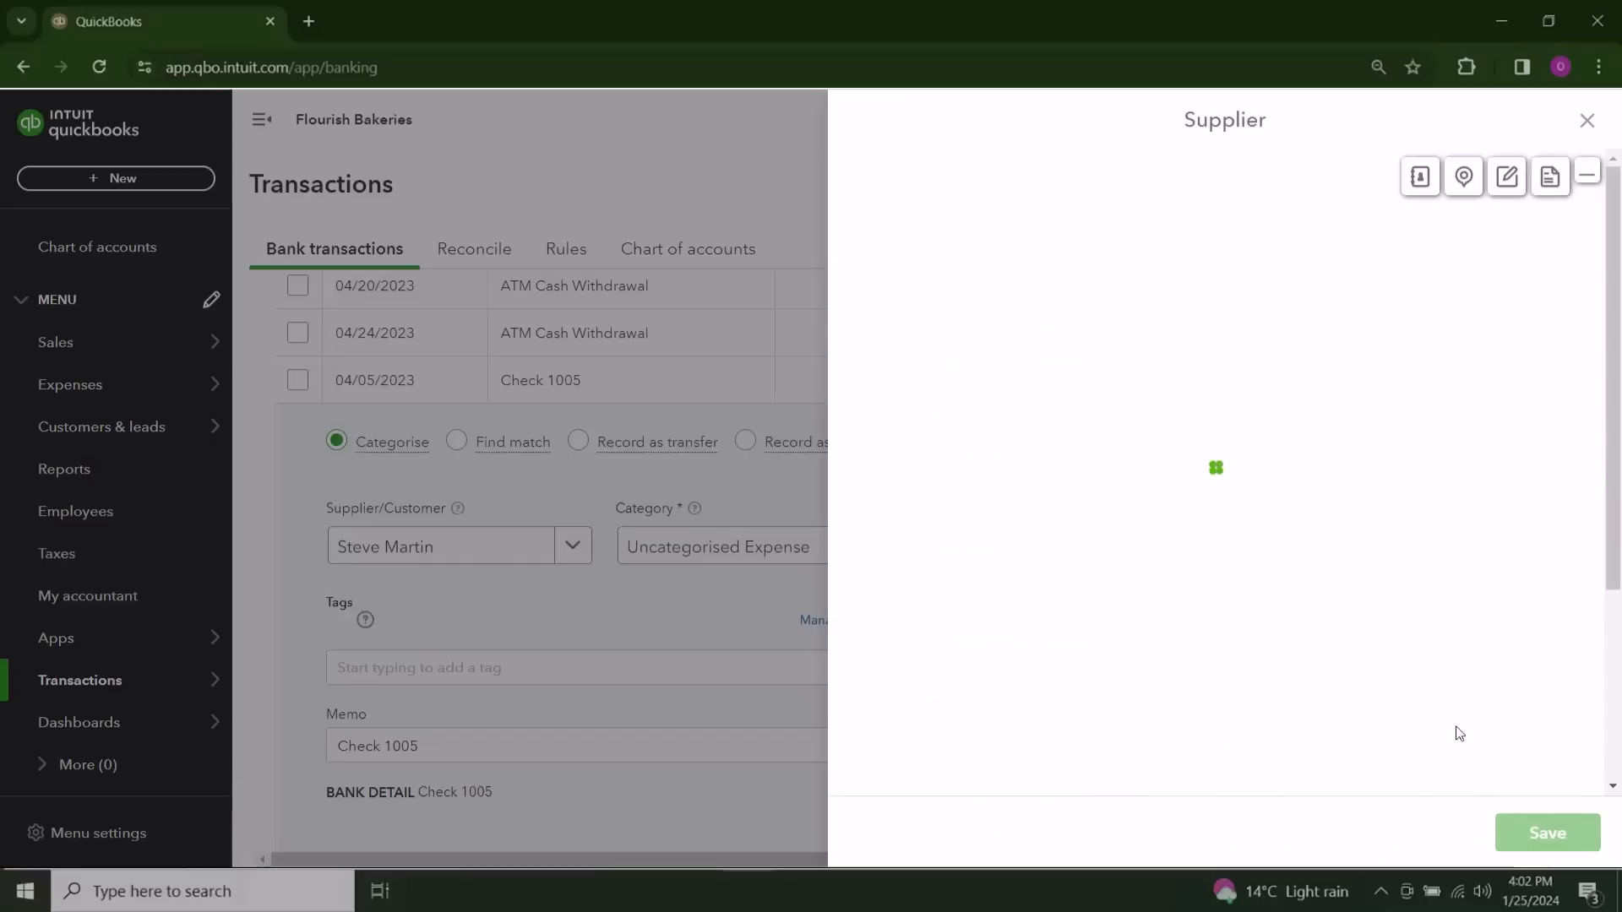
left_click(1546, 832)
Step: Set the category of the Check 1005 transaction to Contract Labor and add it to the books
left_click(705, 560)
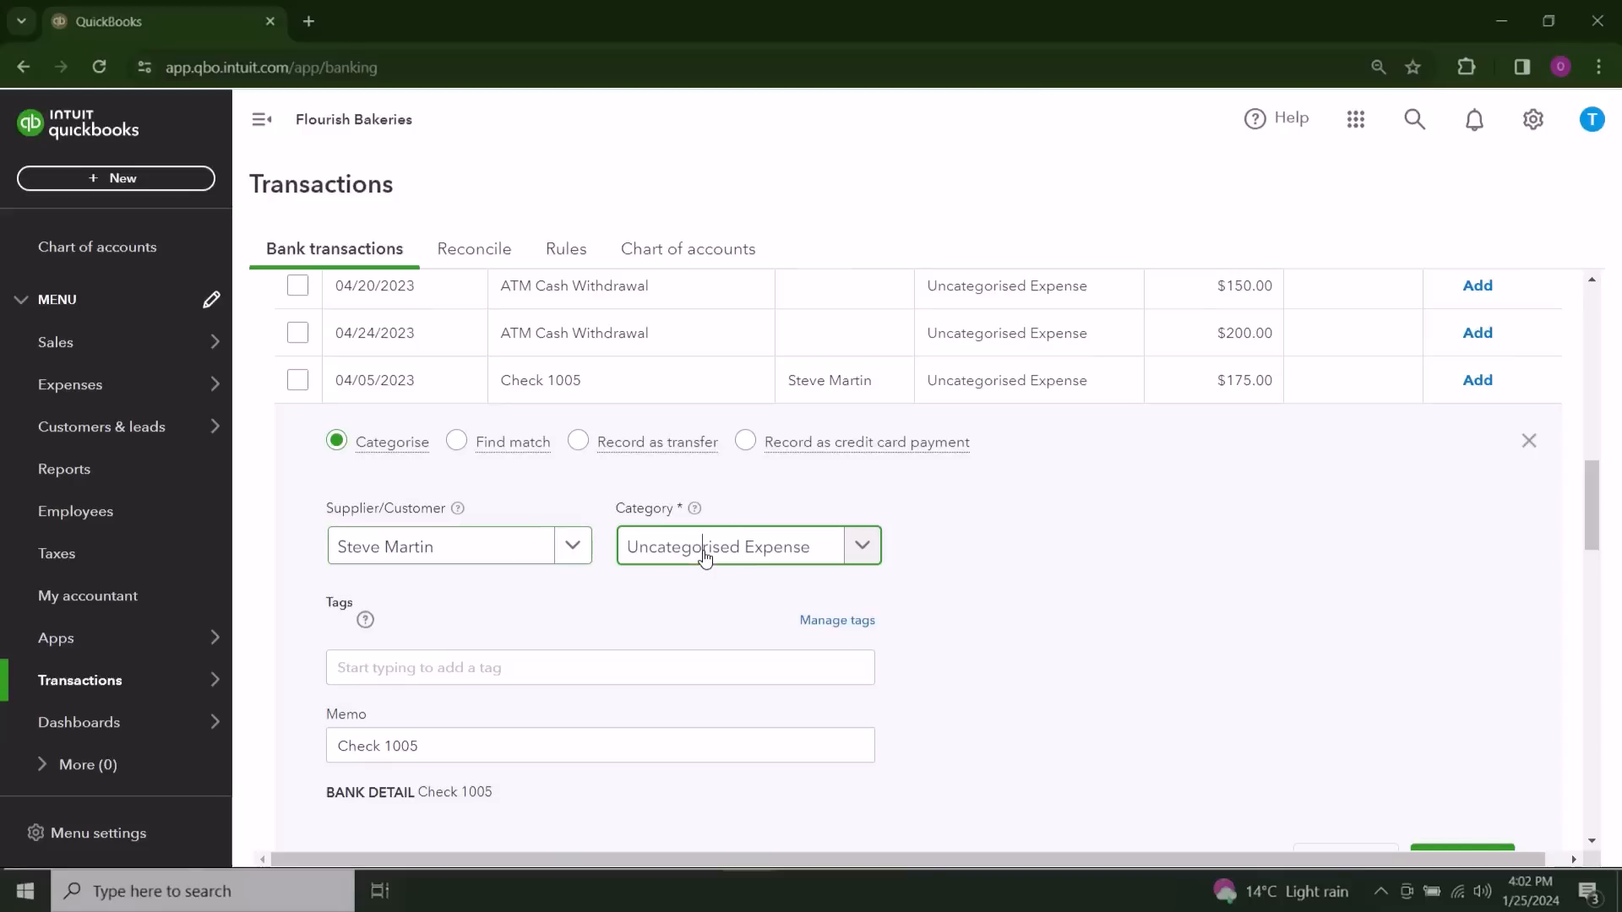
left_click(706, 559)
type("lab")
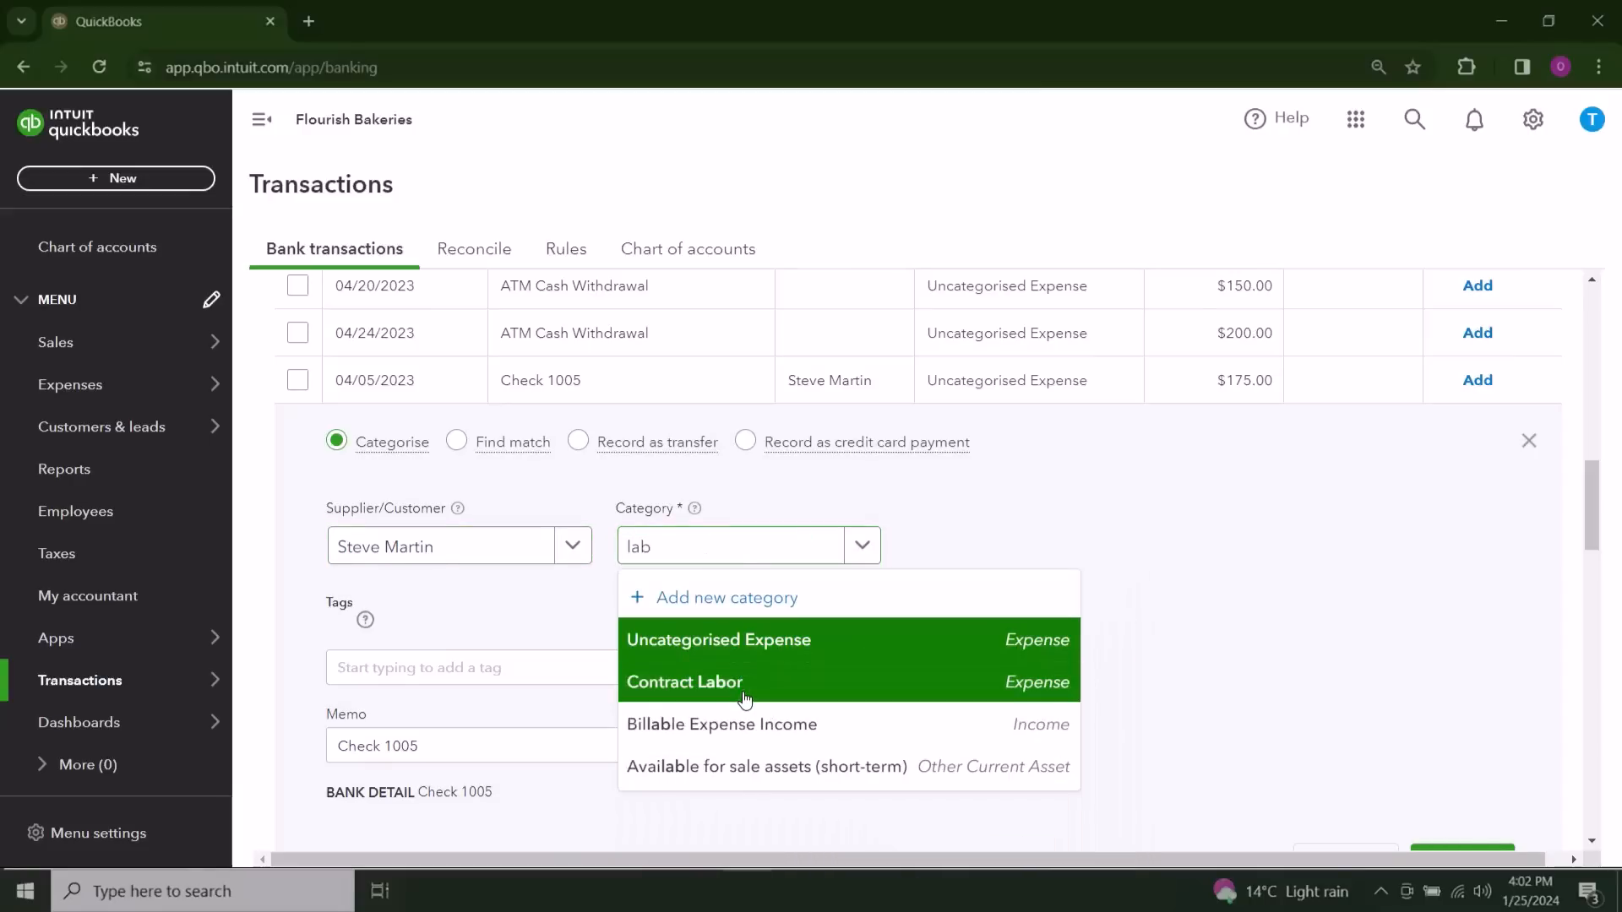
left_click(745, 683)
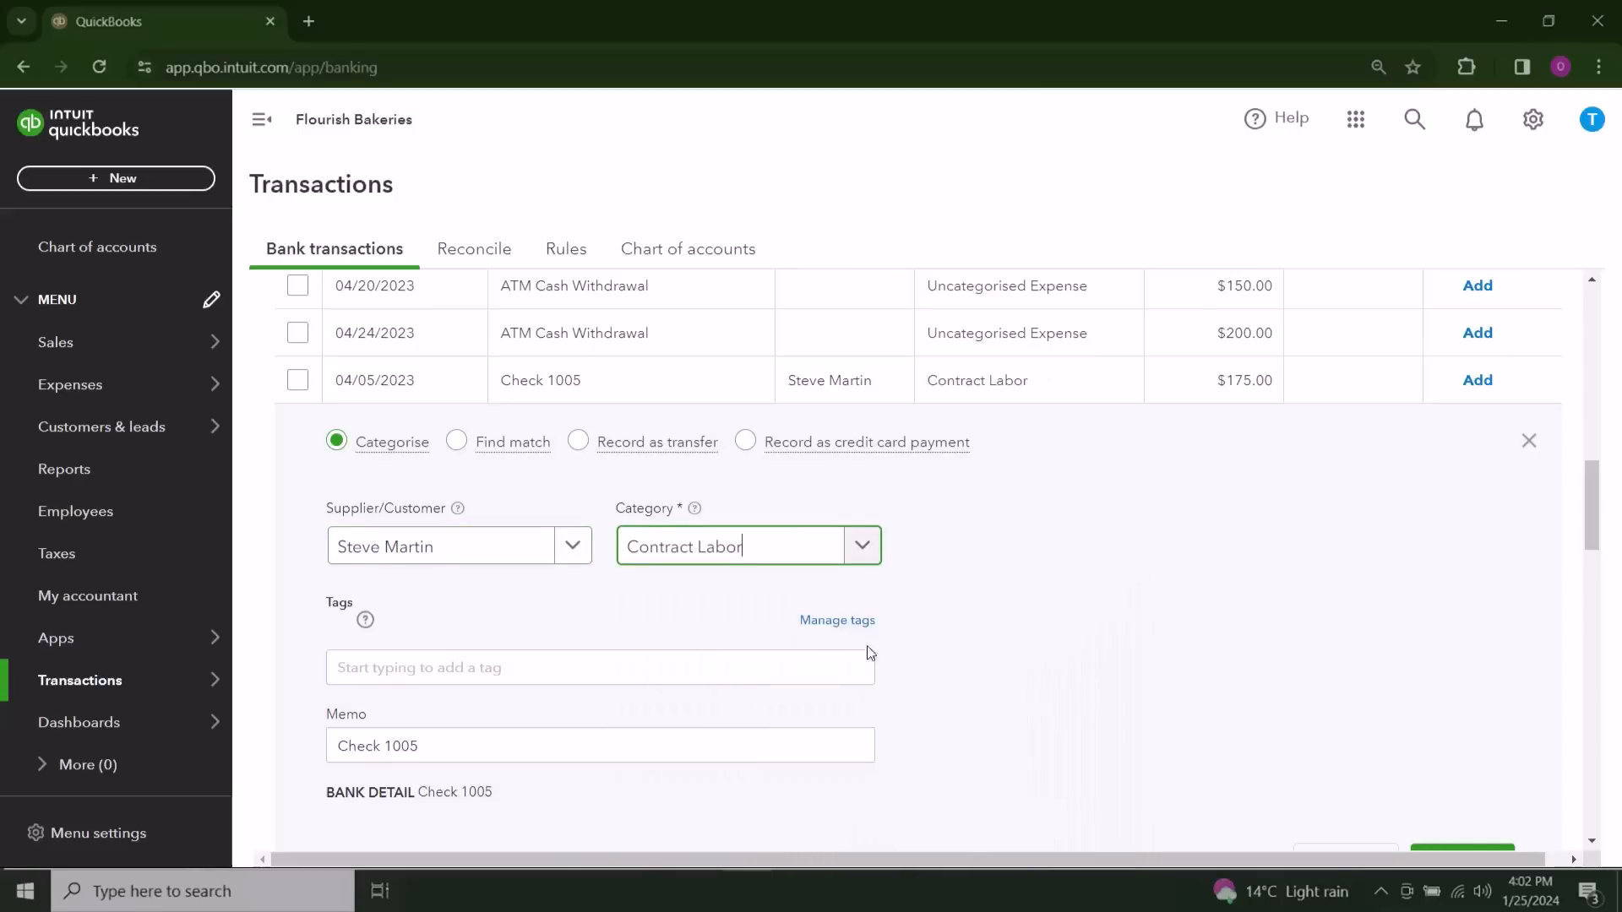
scroll(1295, 673, "down", 1)
left_click(1463, 758)
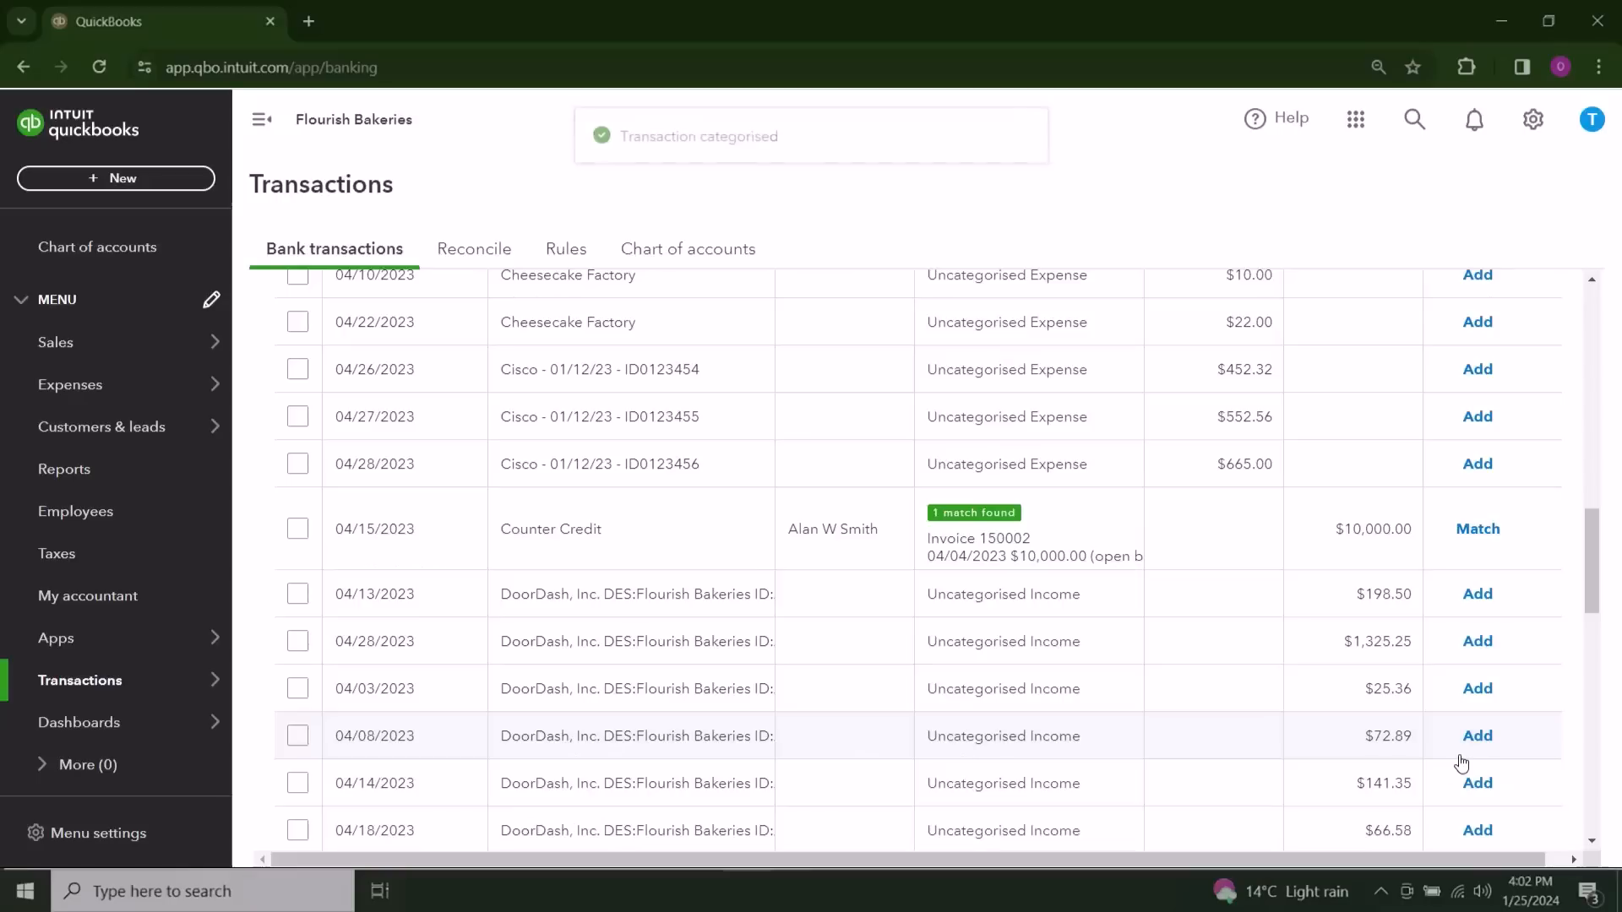
Step: Sort the transactions for review by description in descending order, and switch back to ascending order
scroll(1282, 823, "up", 15)
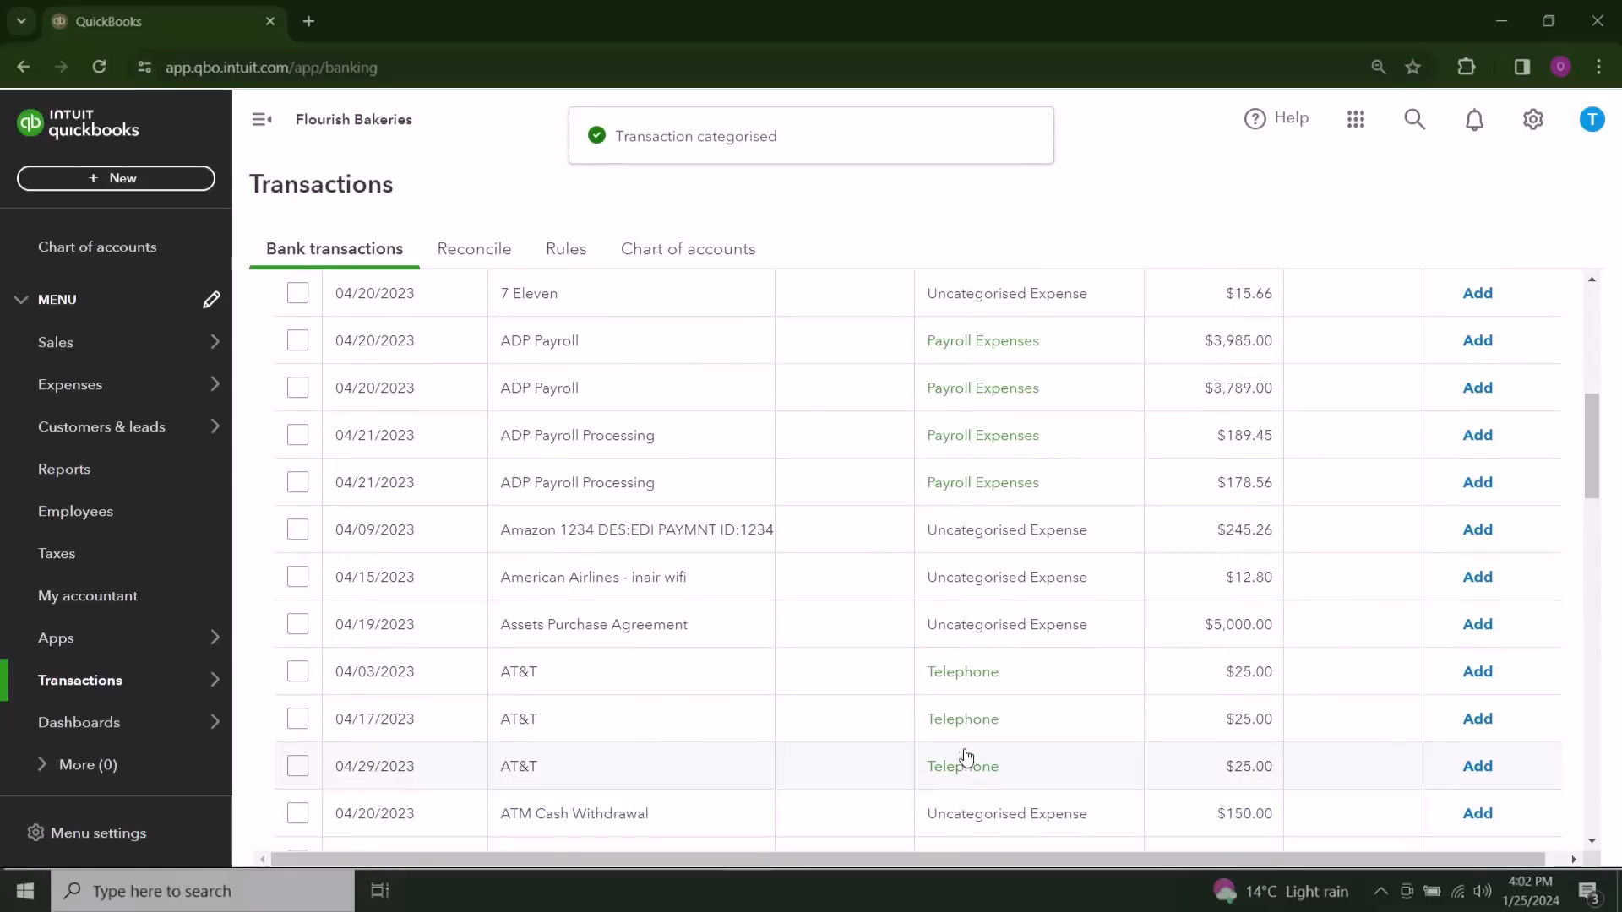
scroll(634, 694, "down", 2)
left_click(663, 681)
scroll(688, 676, "down", 1)
scroll(688, 677, "down", 2)
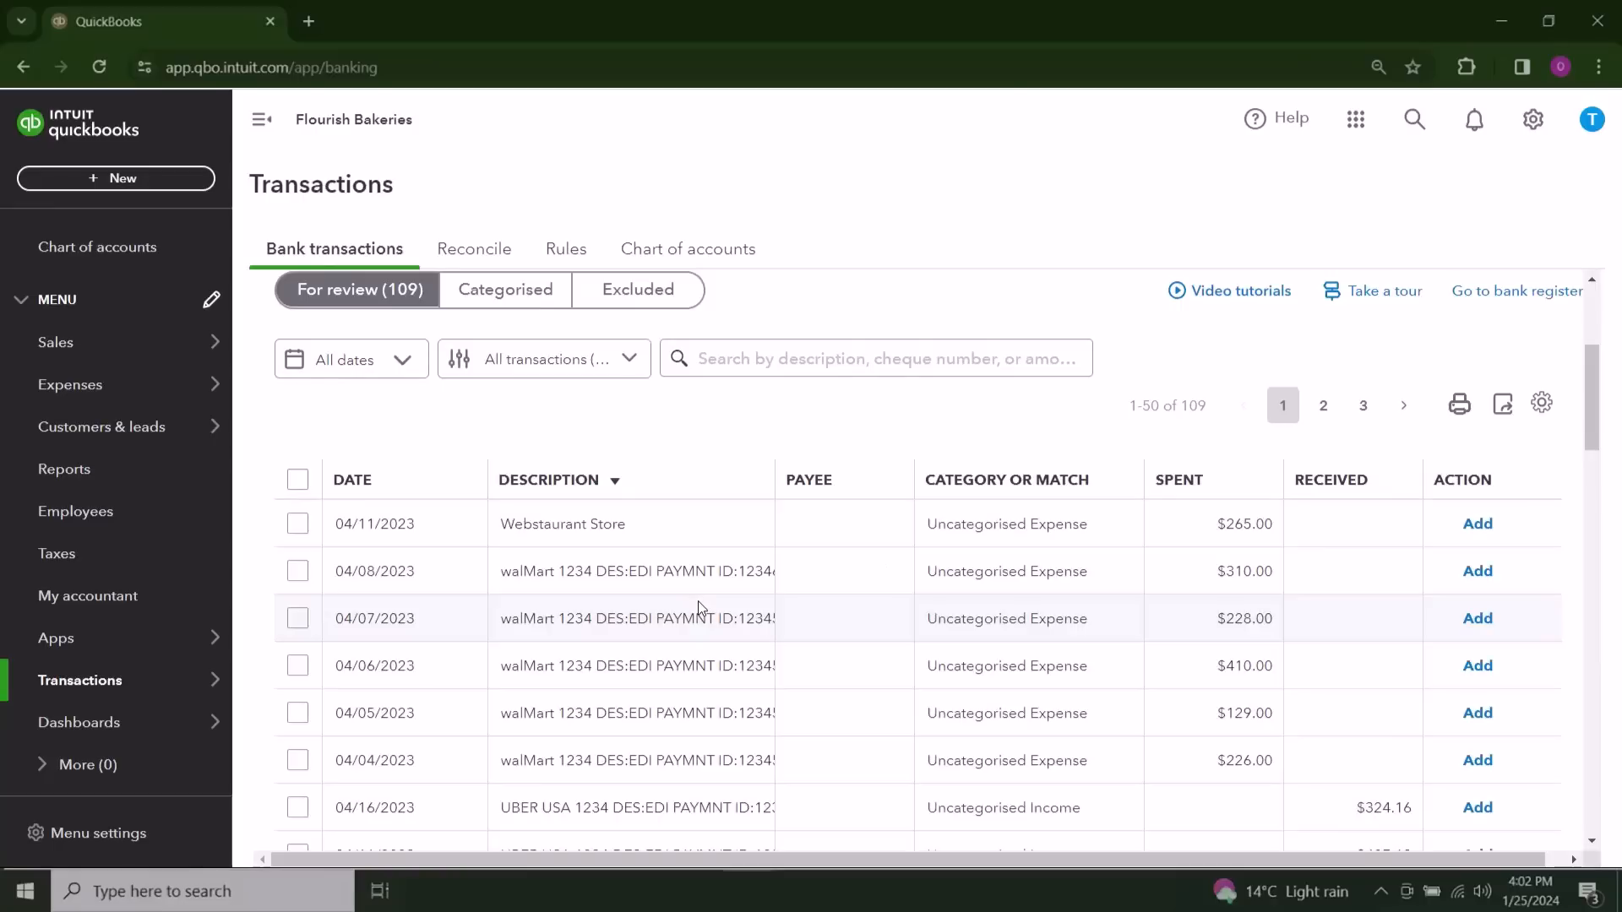
left_click(654, 487)
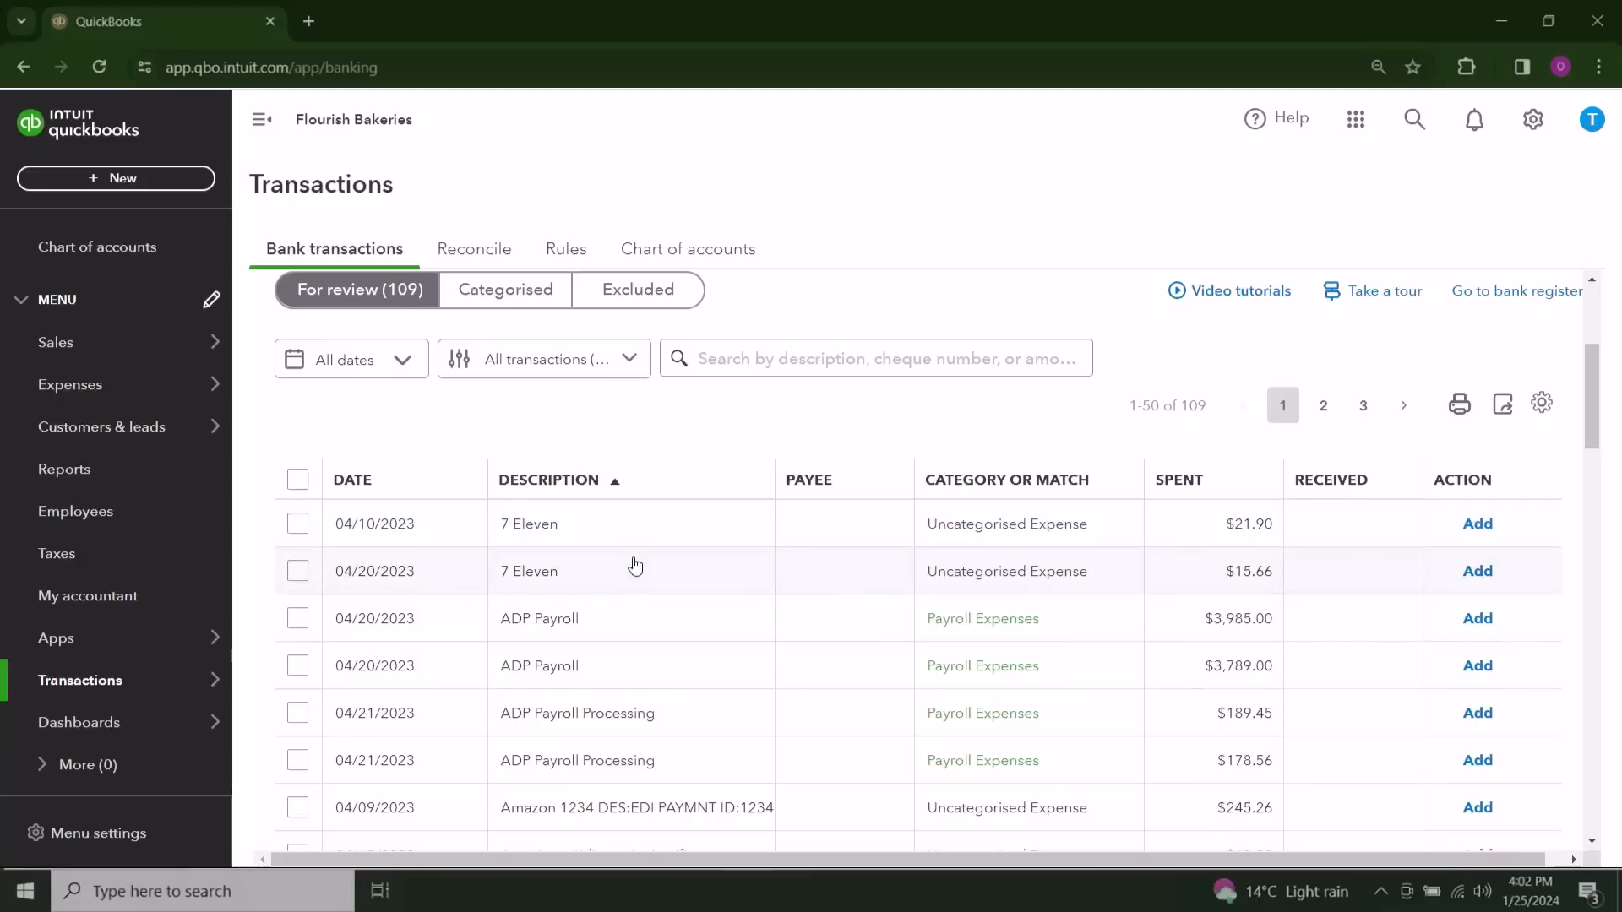
Step: Select the 04/20/2023 and 04/24/2023 ATM Cash Withdrawal transactions together, and clear the selection
scroll(848, 712, "down", 4)
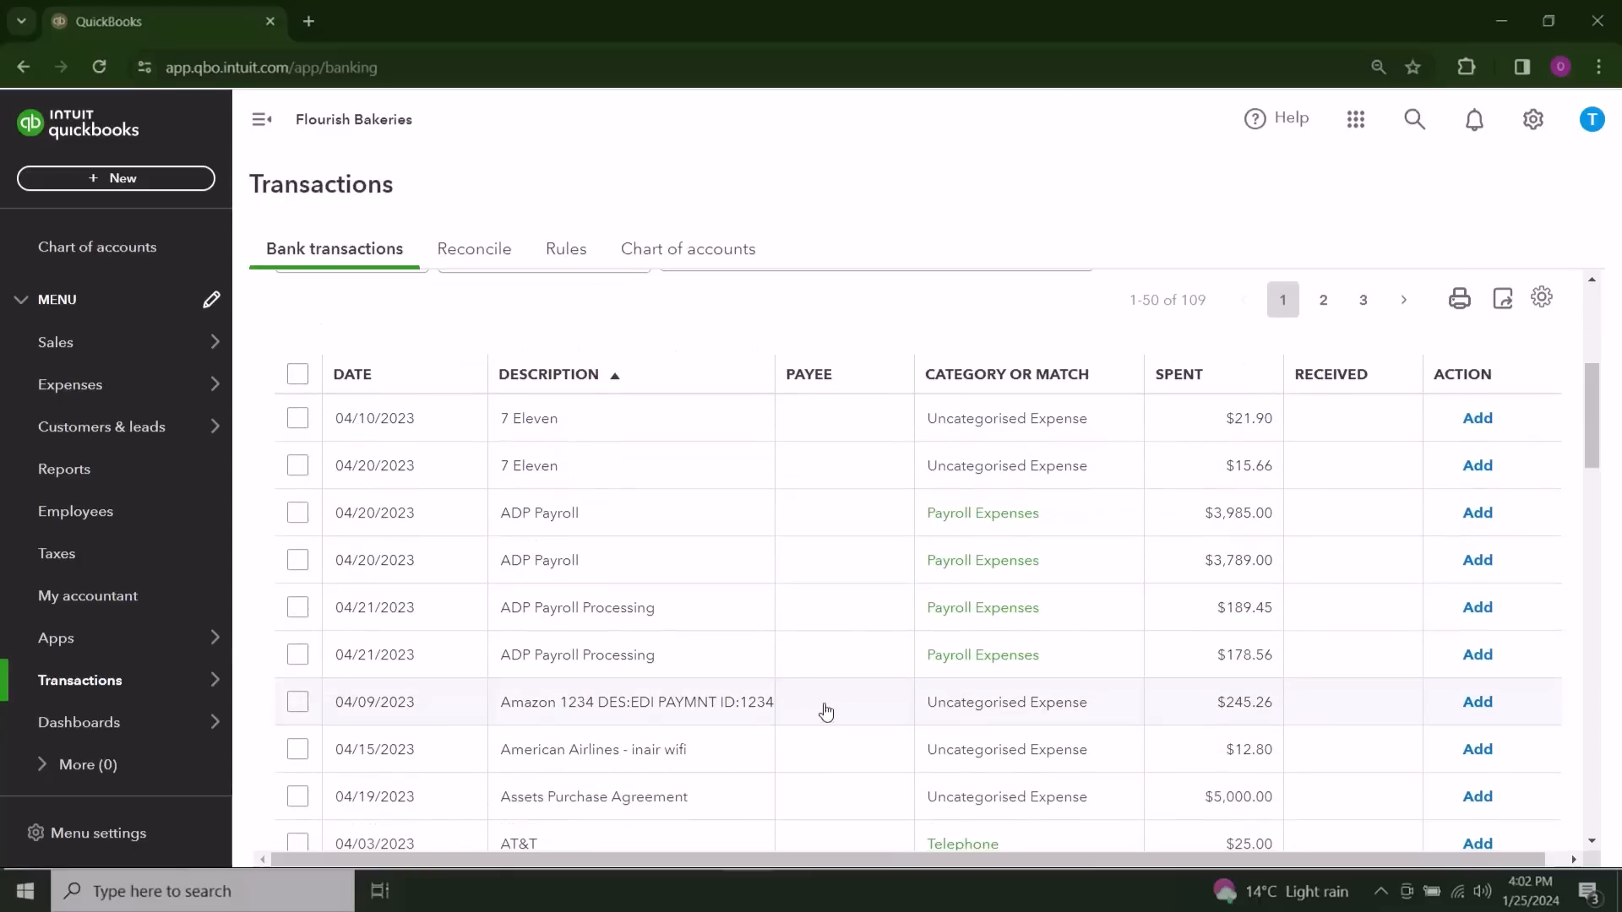
scroll(841, 714, "down", 1)
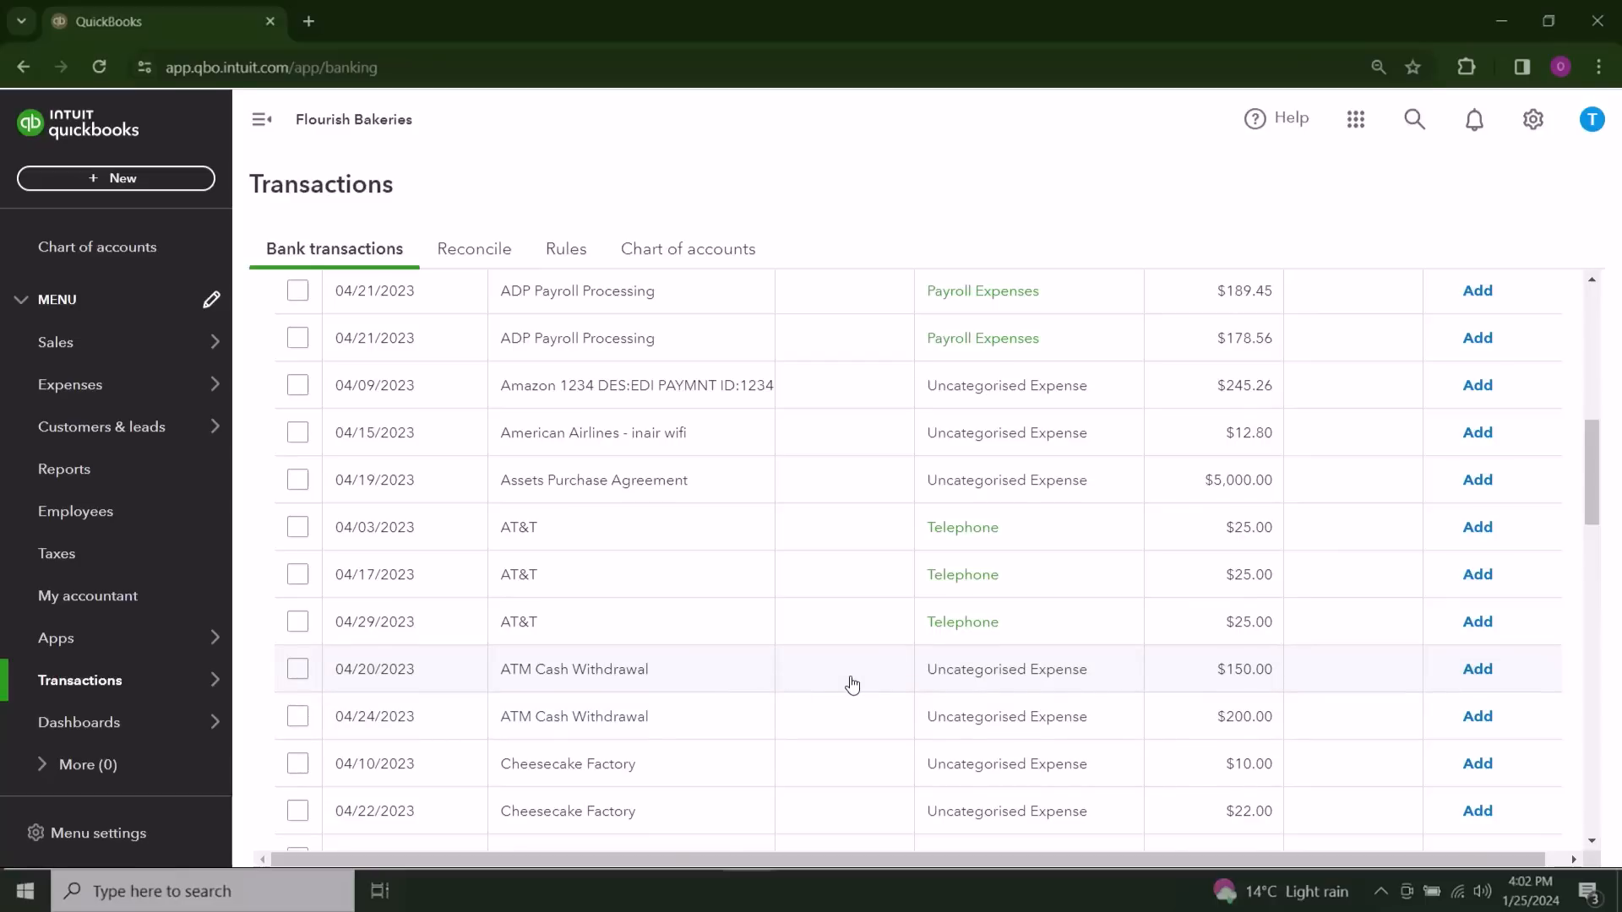
scroll(852, 686, "down", 2)
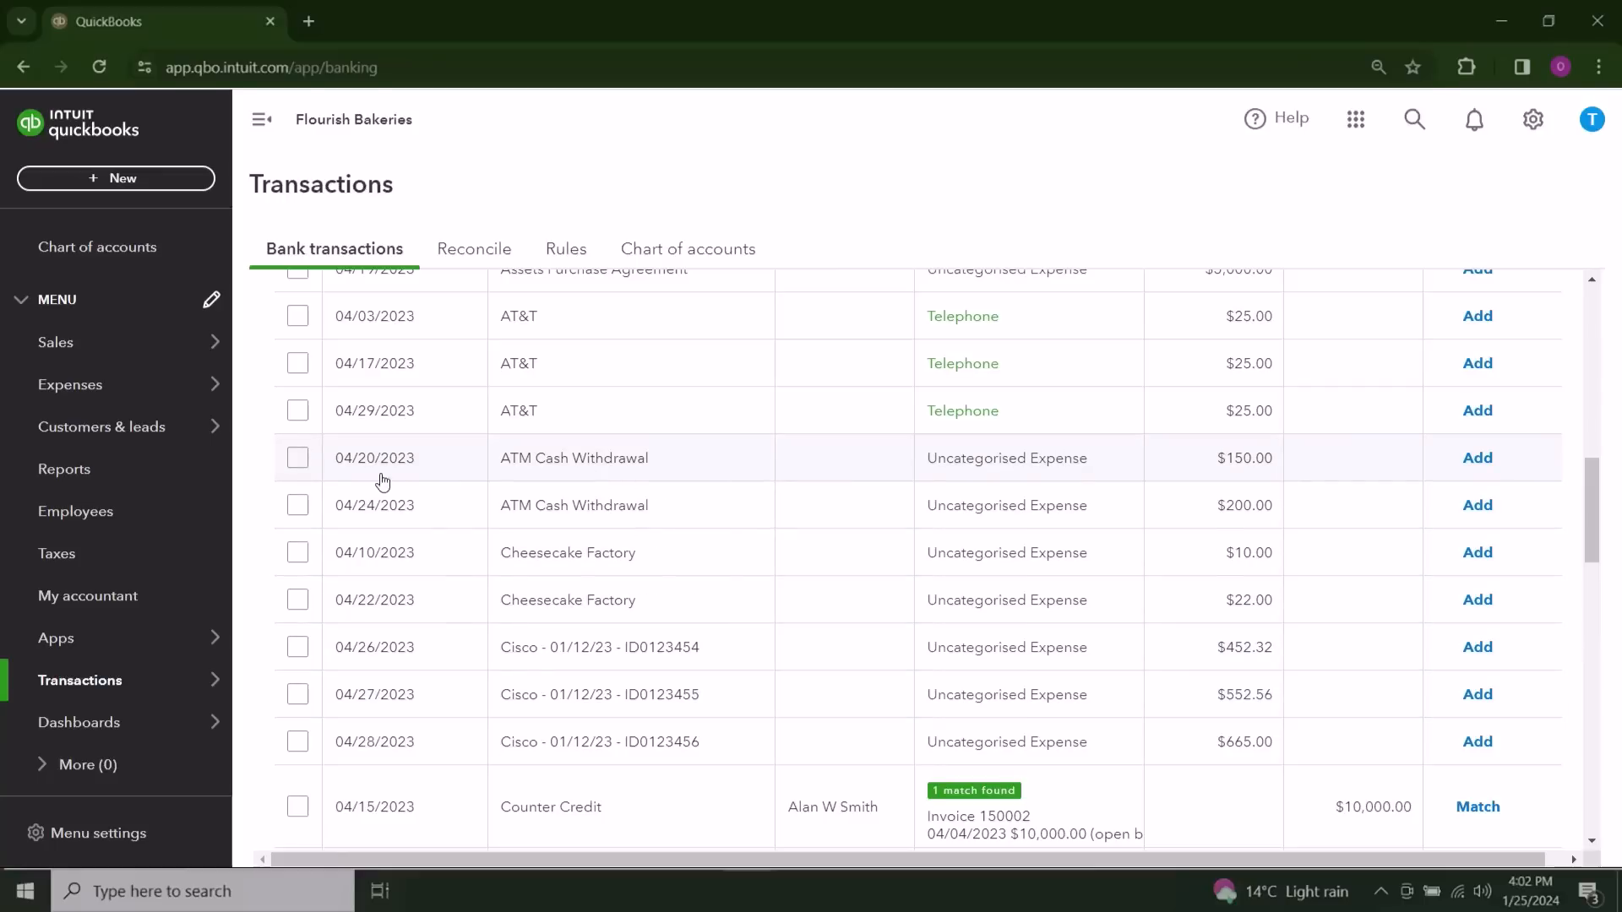
left_click(303, 465)
left_click(298, 505)
scroll(490, 410, "up", 2)
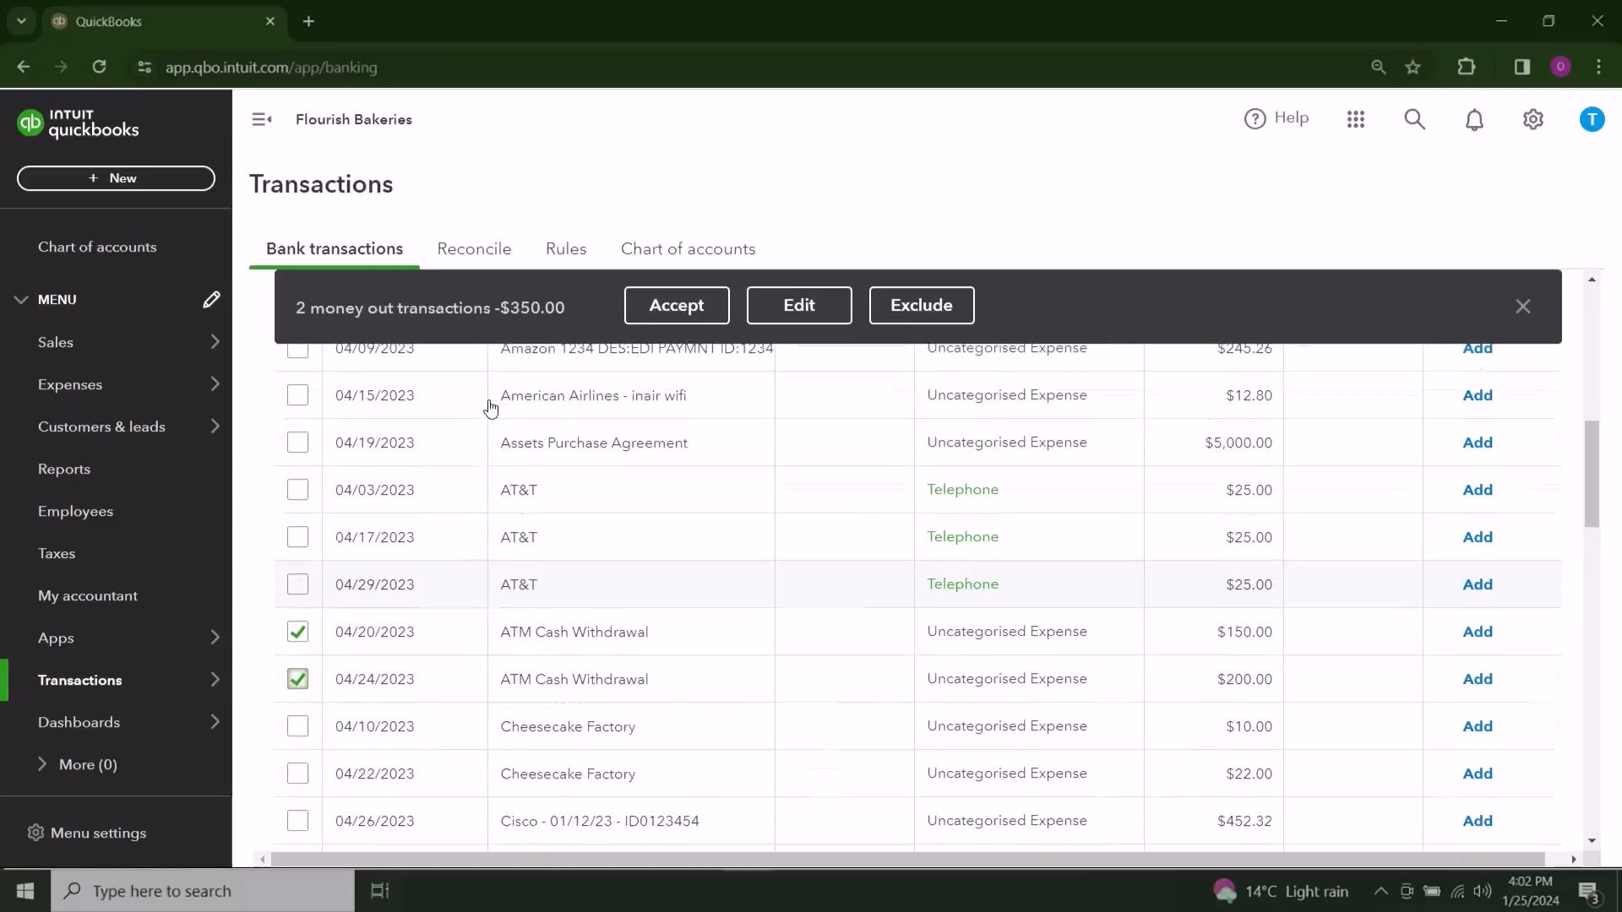
scroll(498, 414, "down", 1)
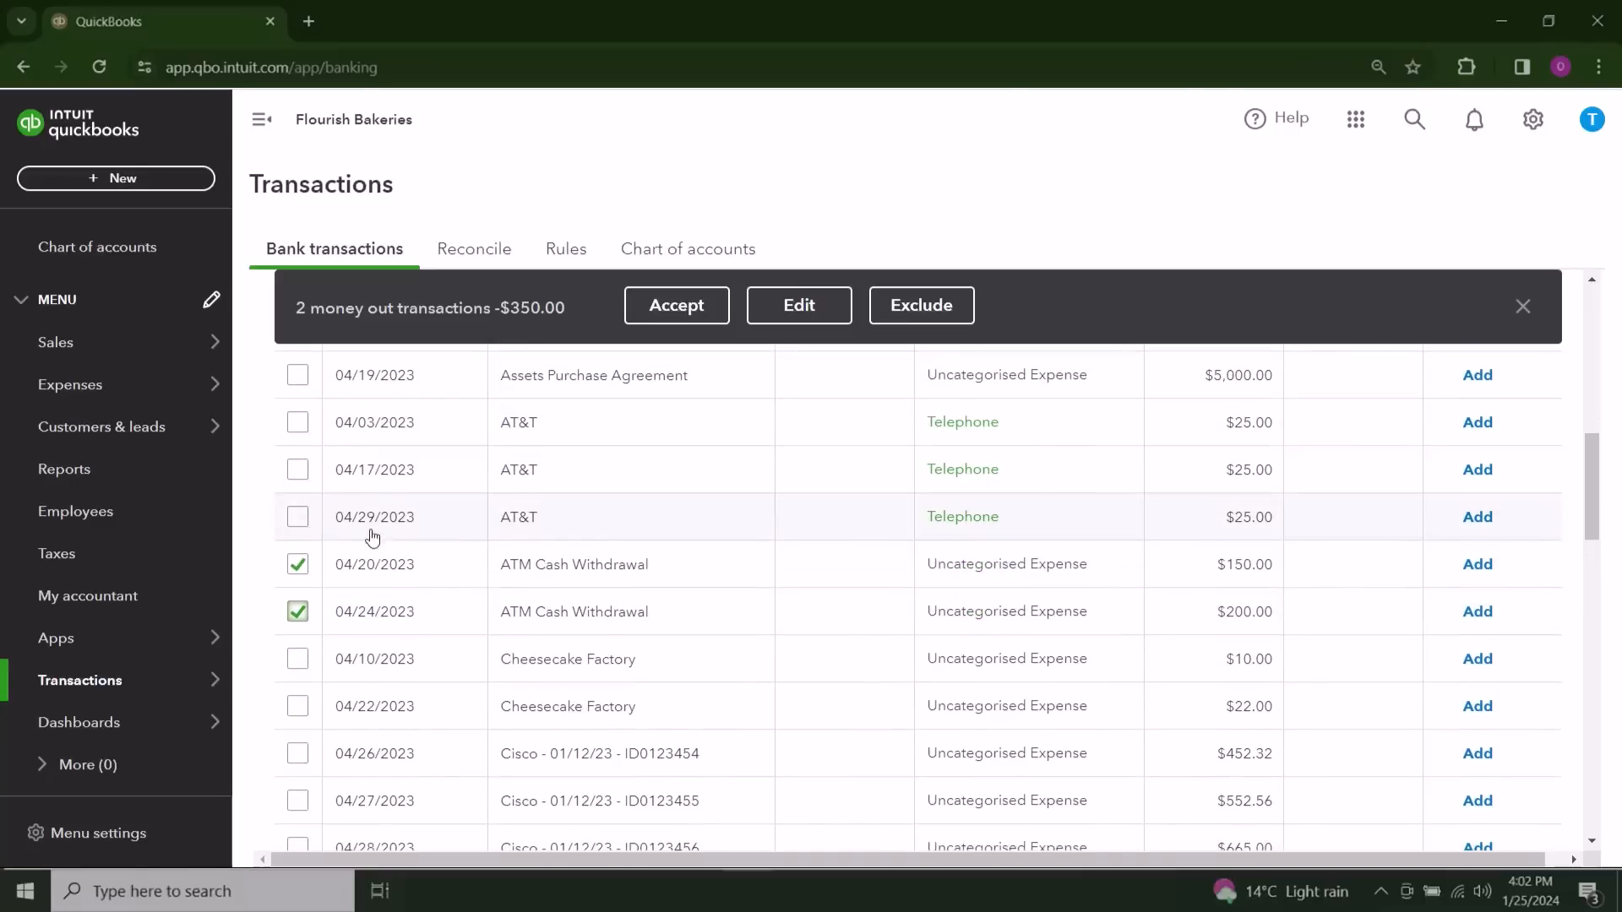
left_click(297, 564)
left_click(297, 612)
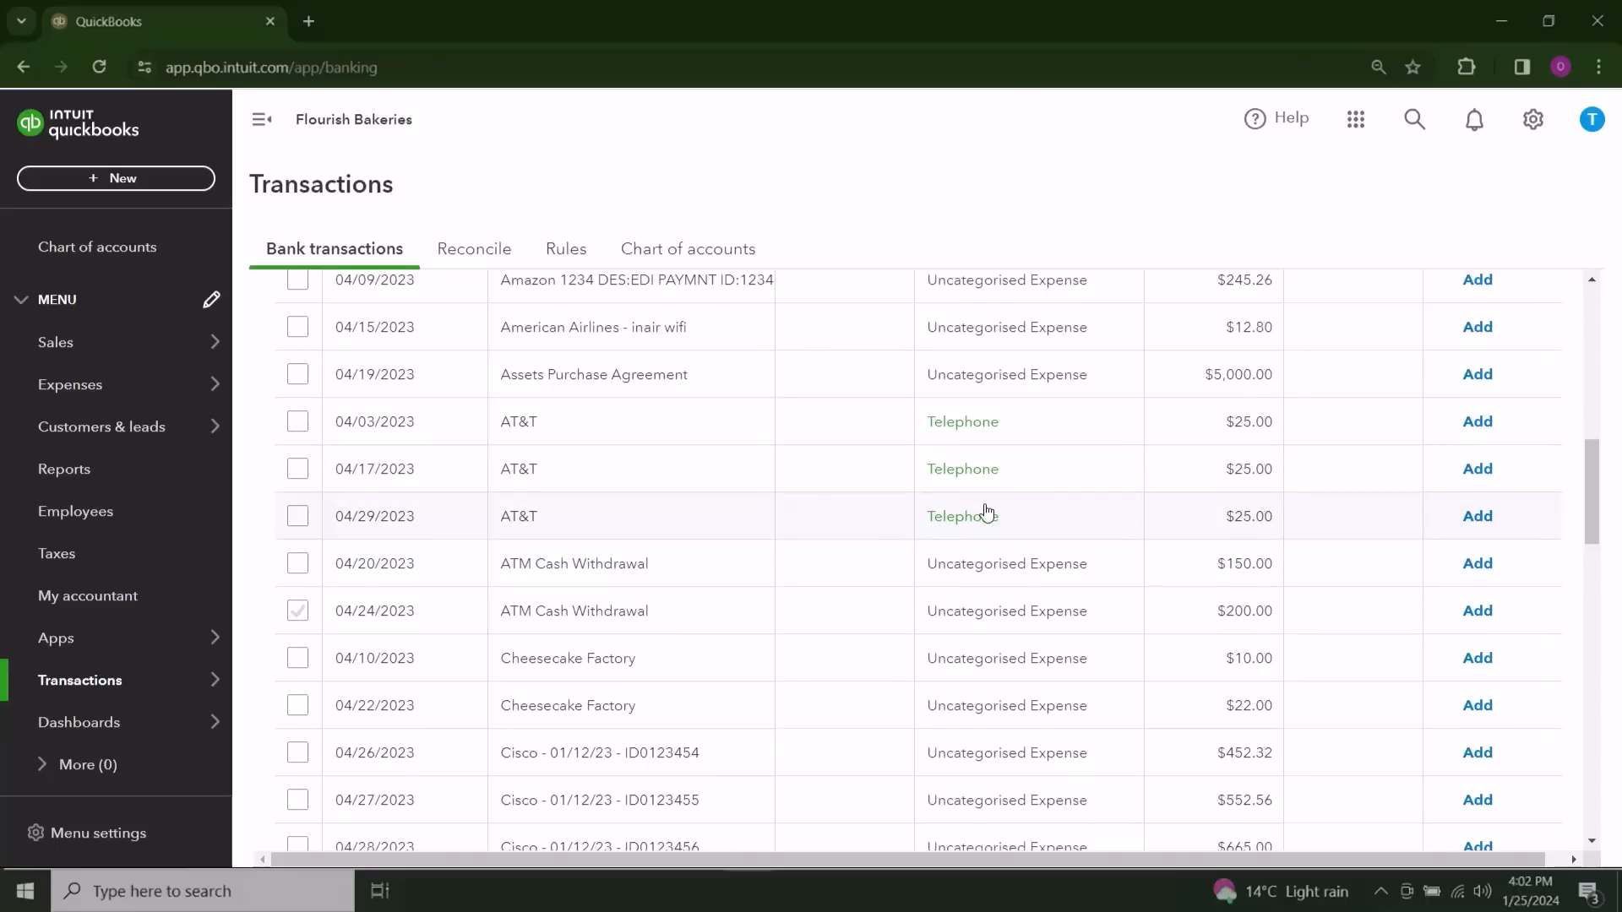
Step: Look through the transactions for review and their suggested categories, from the 7 Eleven entries to the ATM withdrawals
scroll(985, 511, "up", 3)
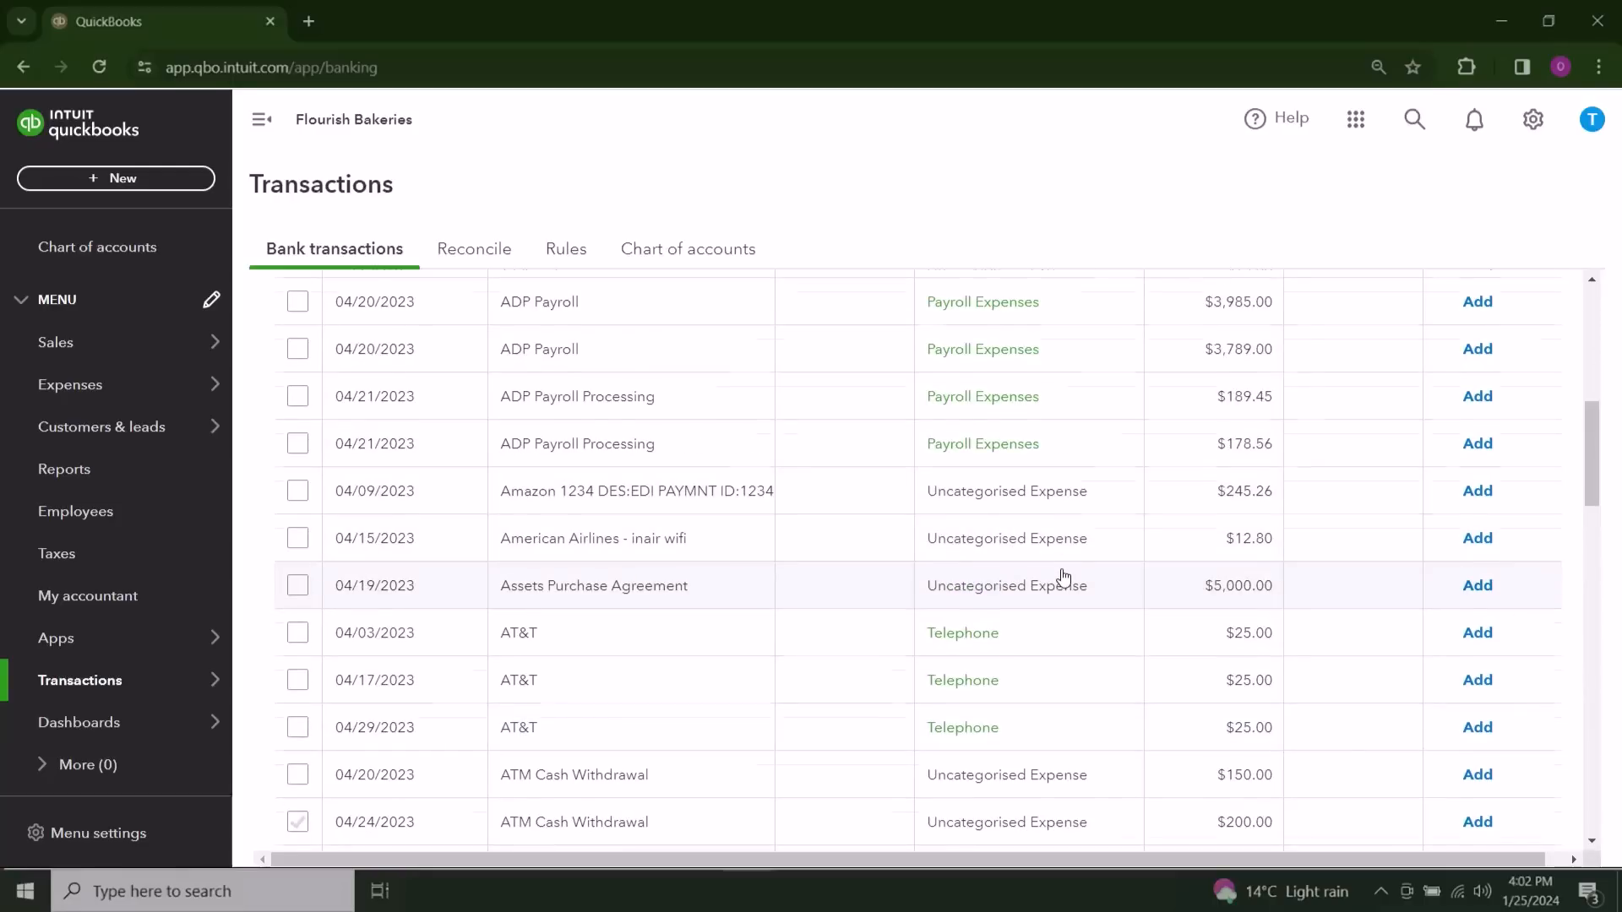
scroll(1063, 576, "up", 1)
scroll(1064, 577, "down", 3)
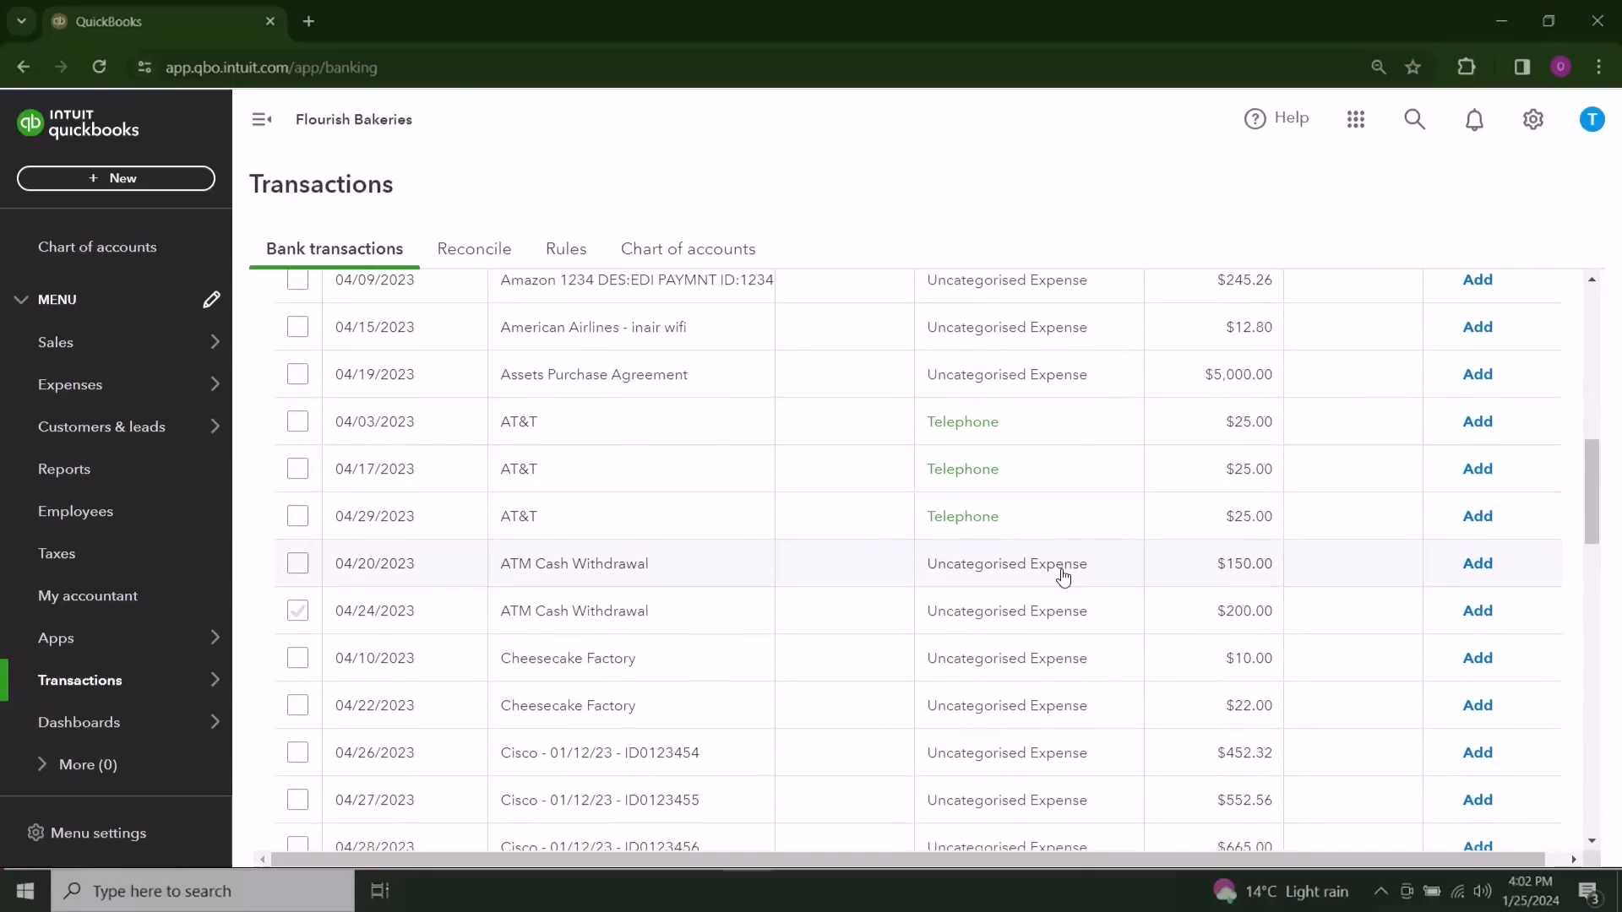
scroll(1064, 577, "up", 3)
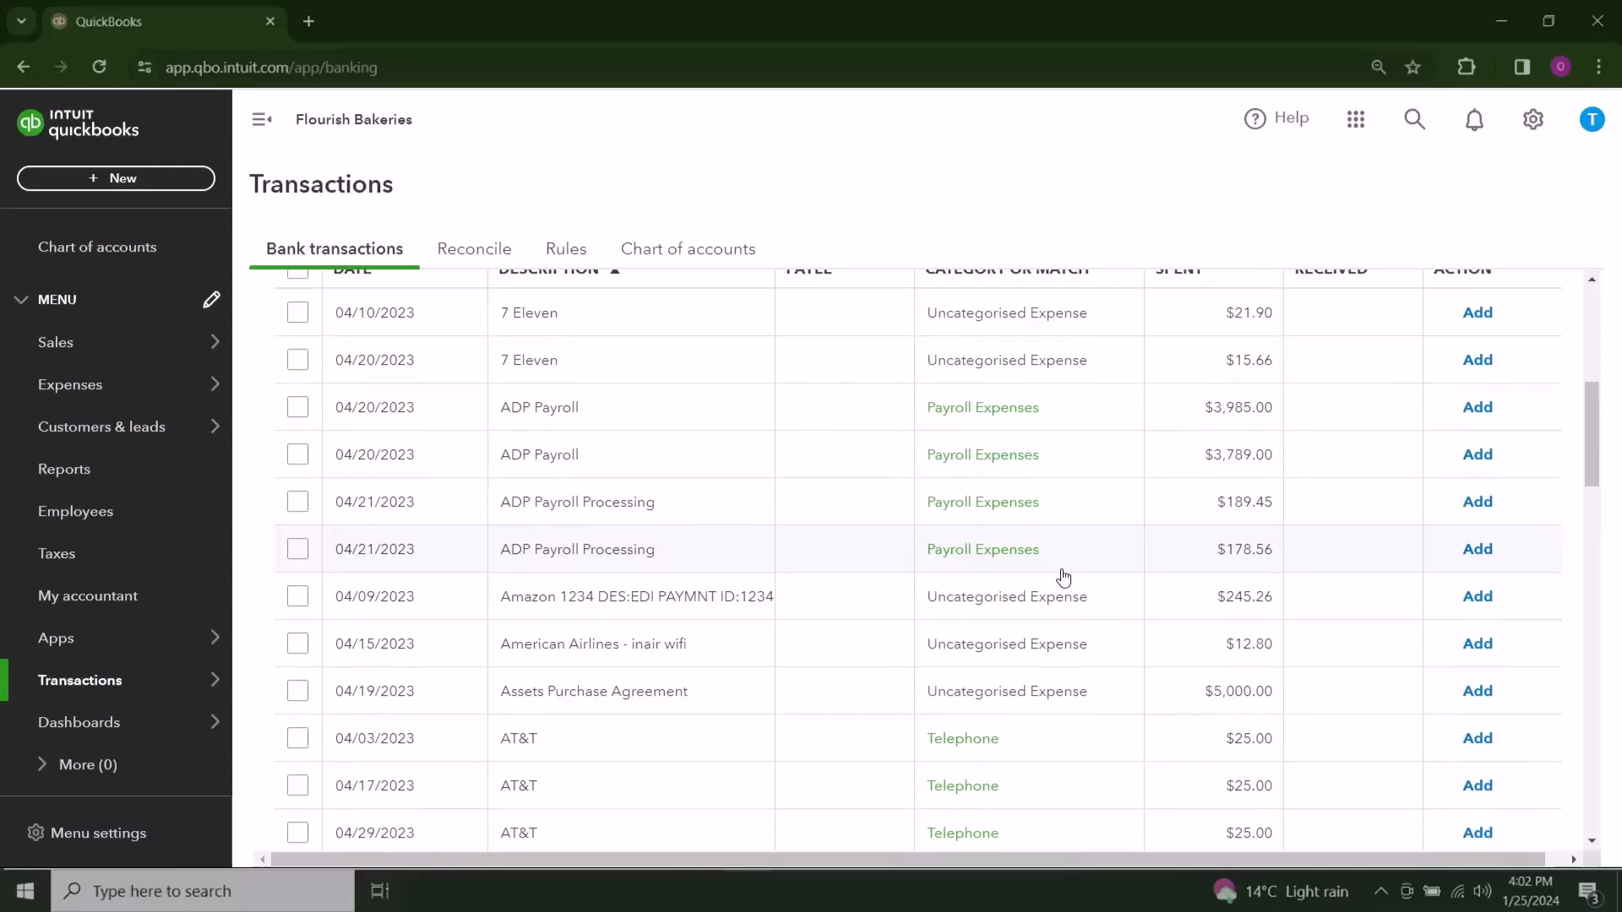
scroll(1064, 576, "up", 2)
scroll(1064, 576, "down", 2)
scroll(1064, 576, "up", 3)
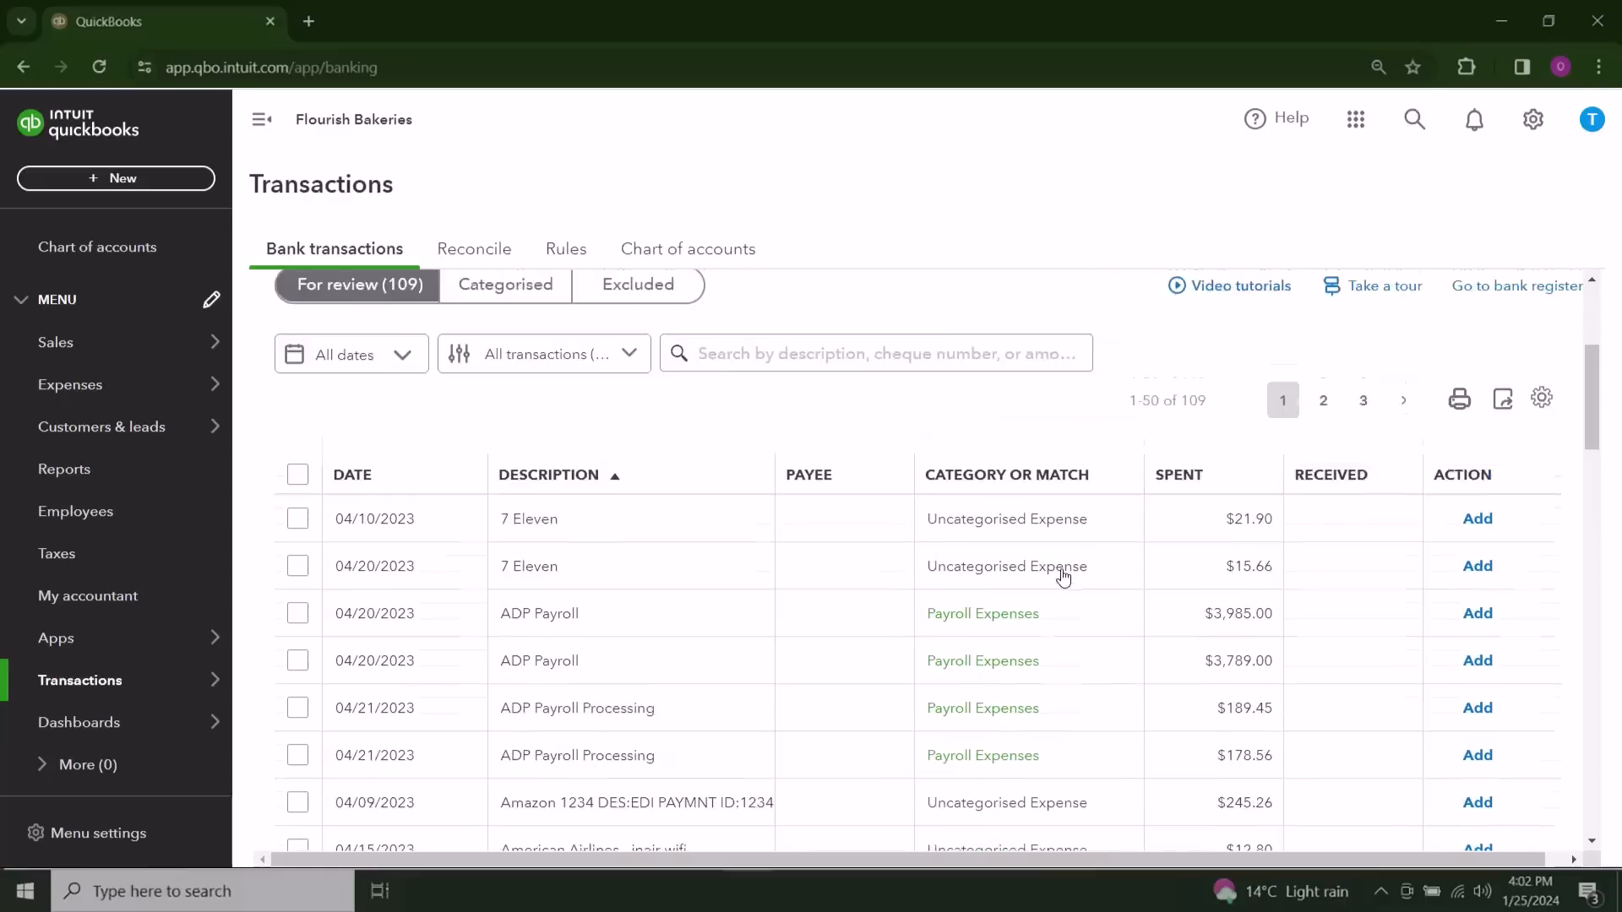
scroll(1064, 576, "down", 3)
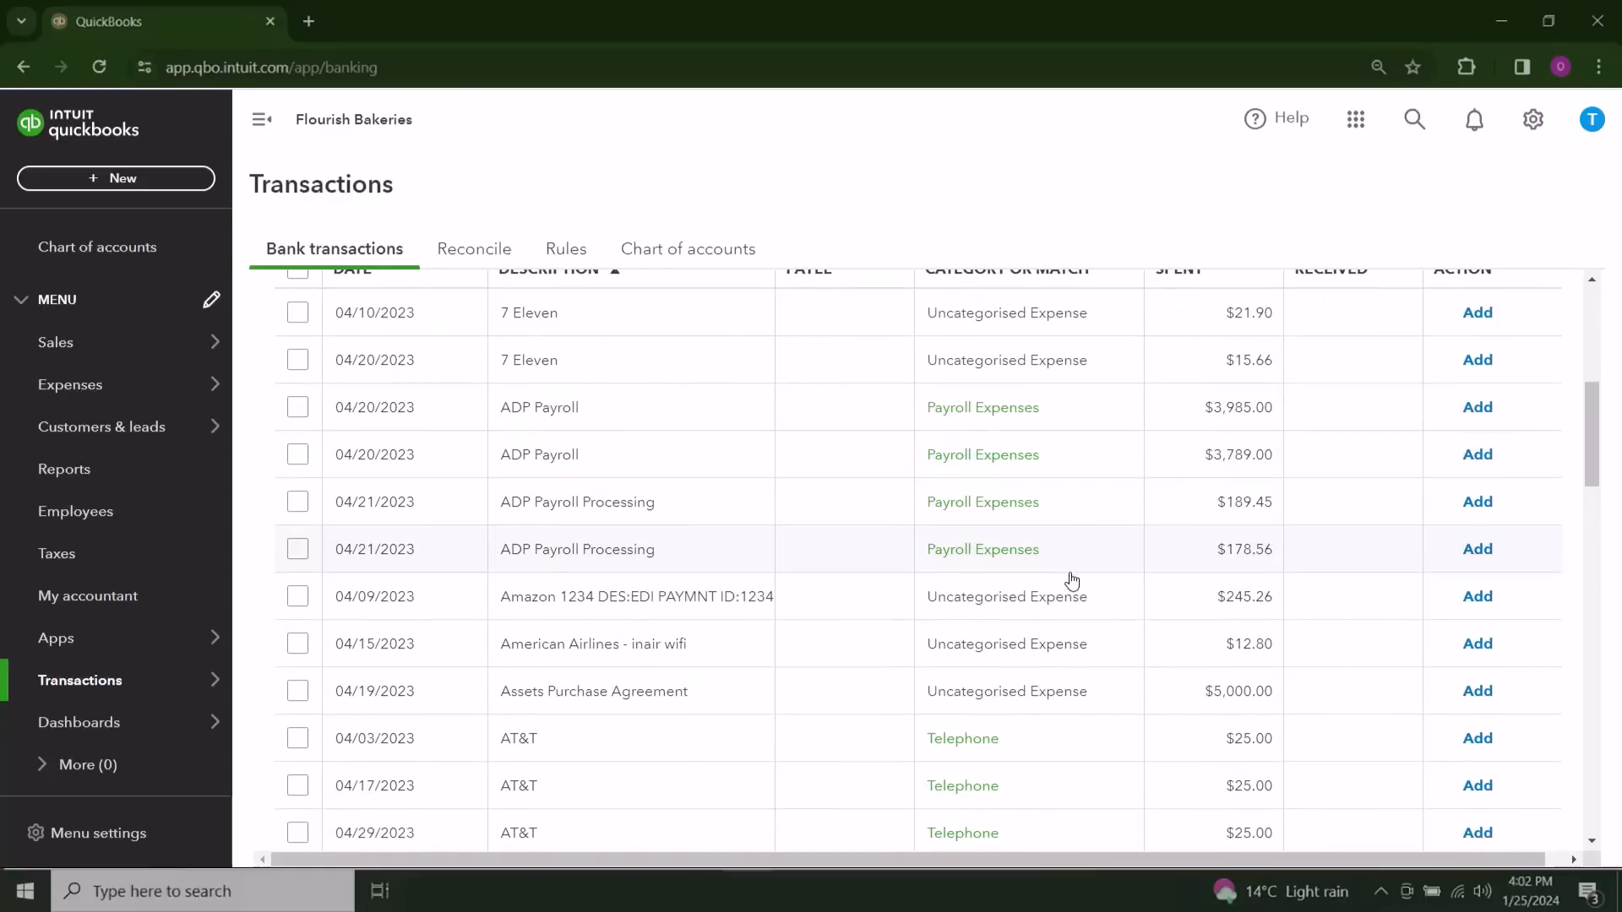
scroll(1126, 621, "down", 3)
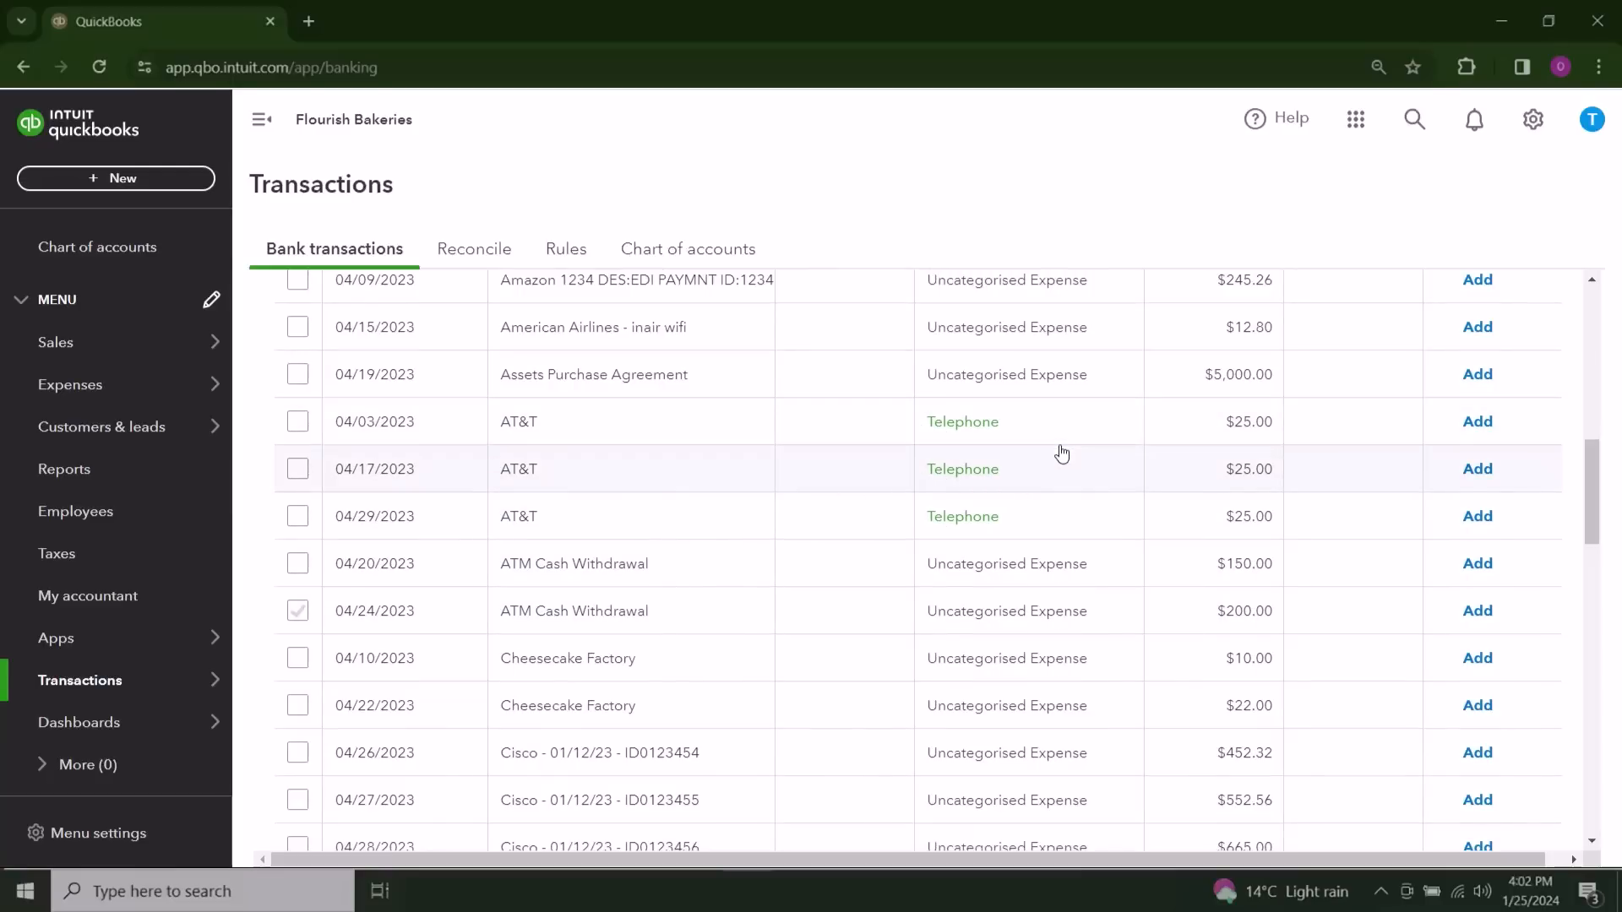
scroll(725, 488, "up", 5)
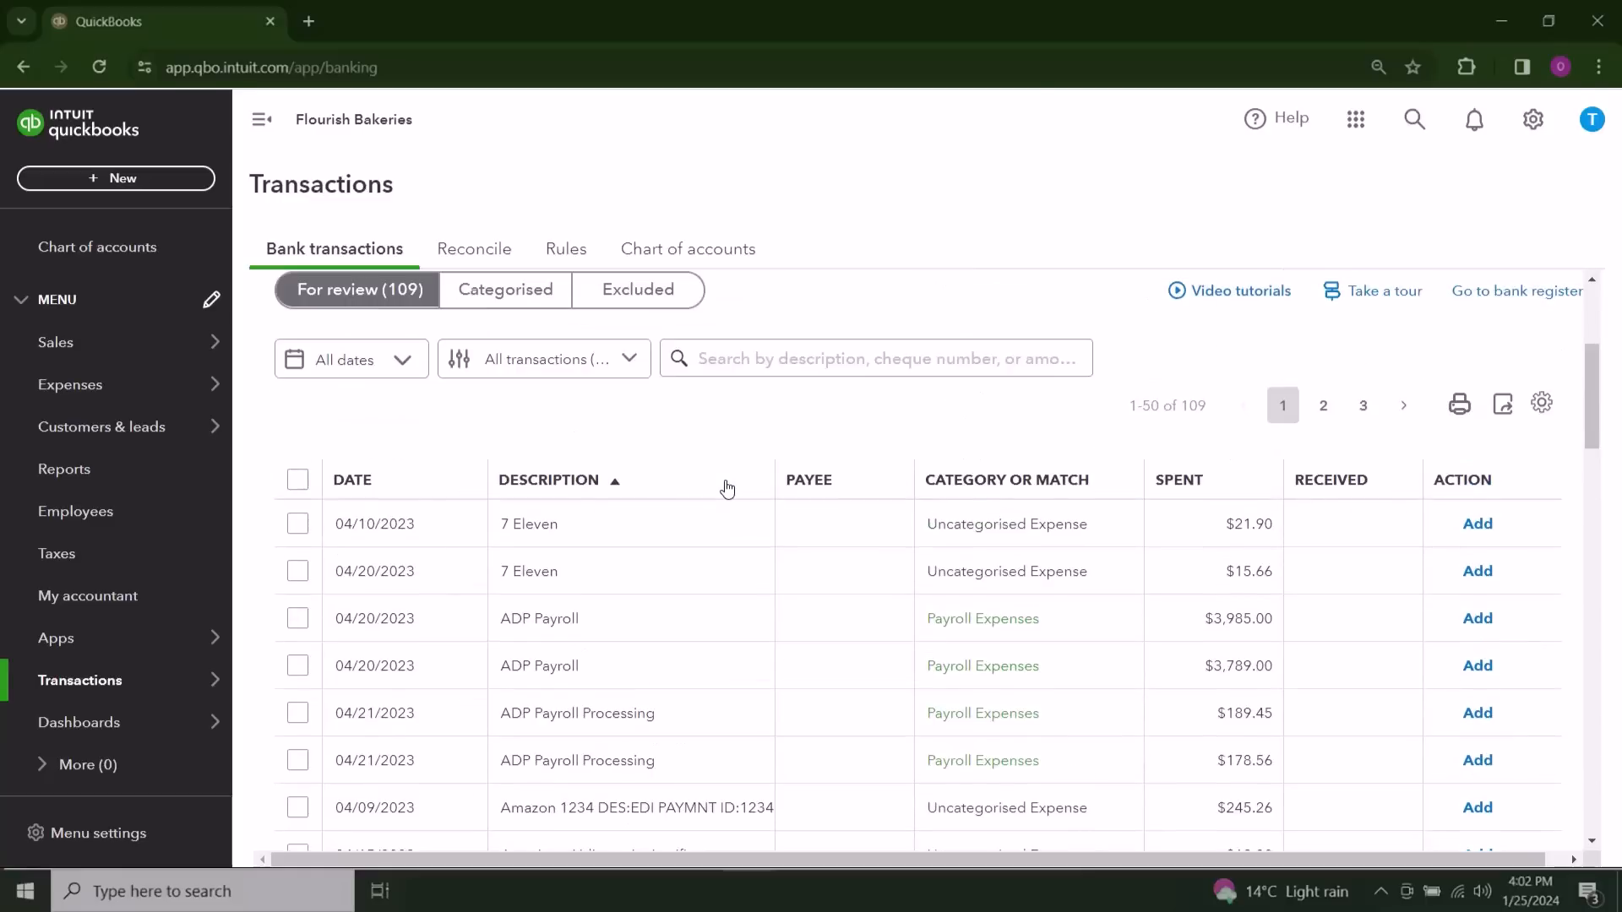
Step: Set the category of the 04/10/2023 7 Eleven transaction to Fuel and add it to the books
left_click(670, 535)
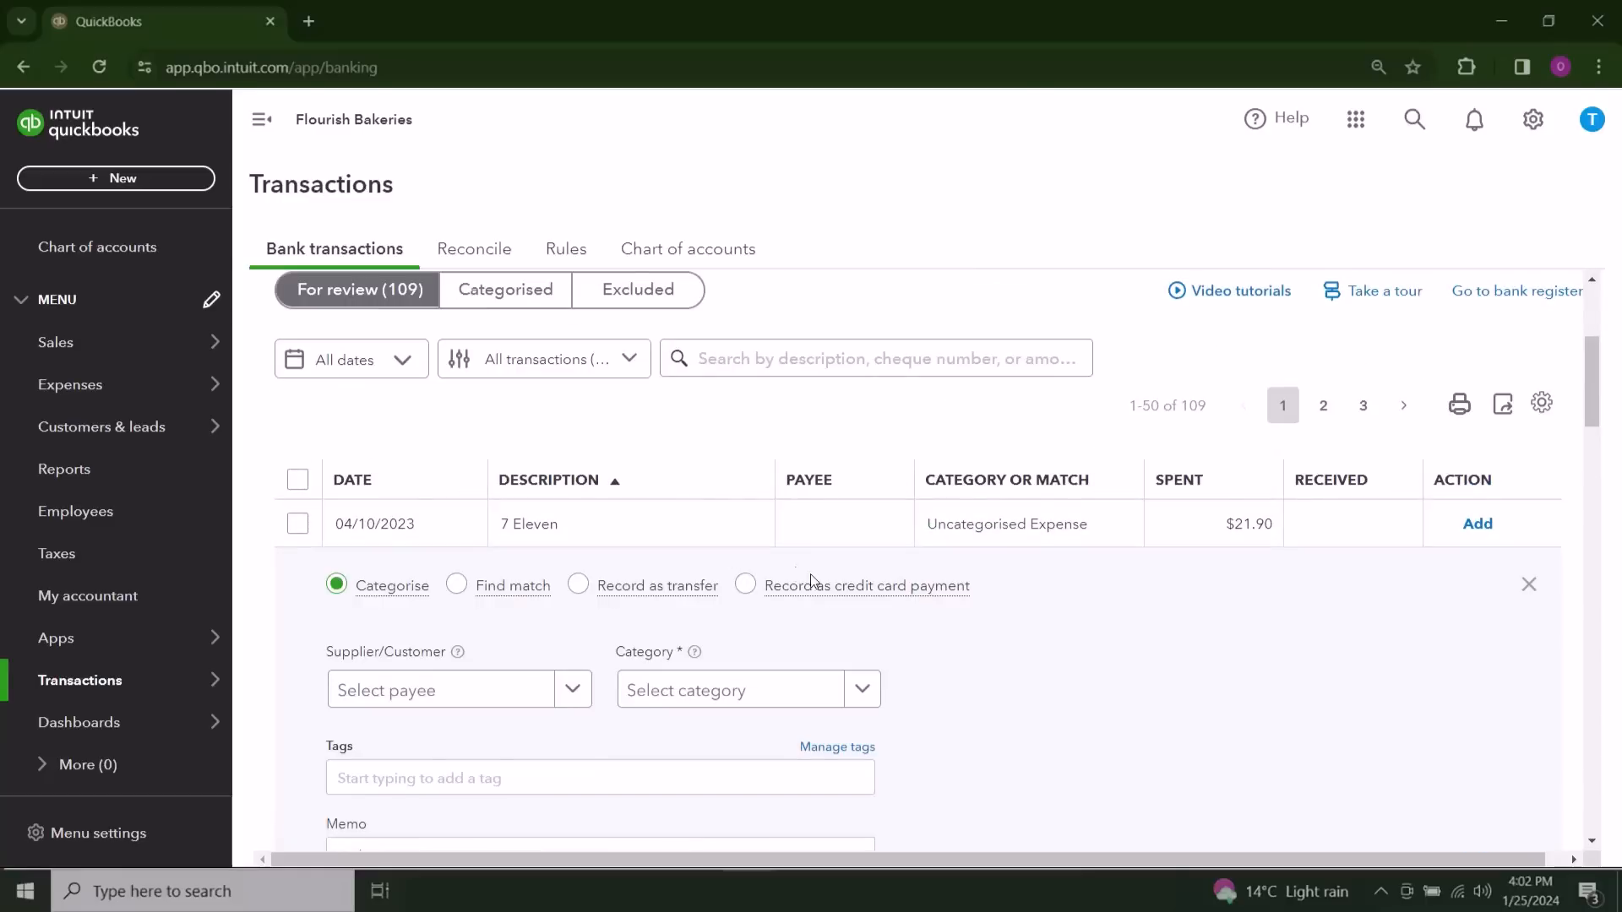
scroll(850, 599, "down", 1)
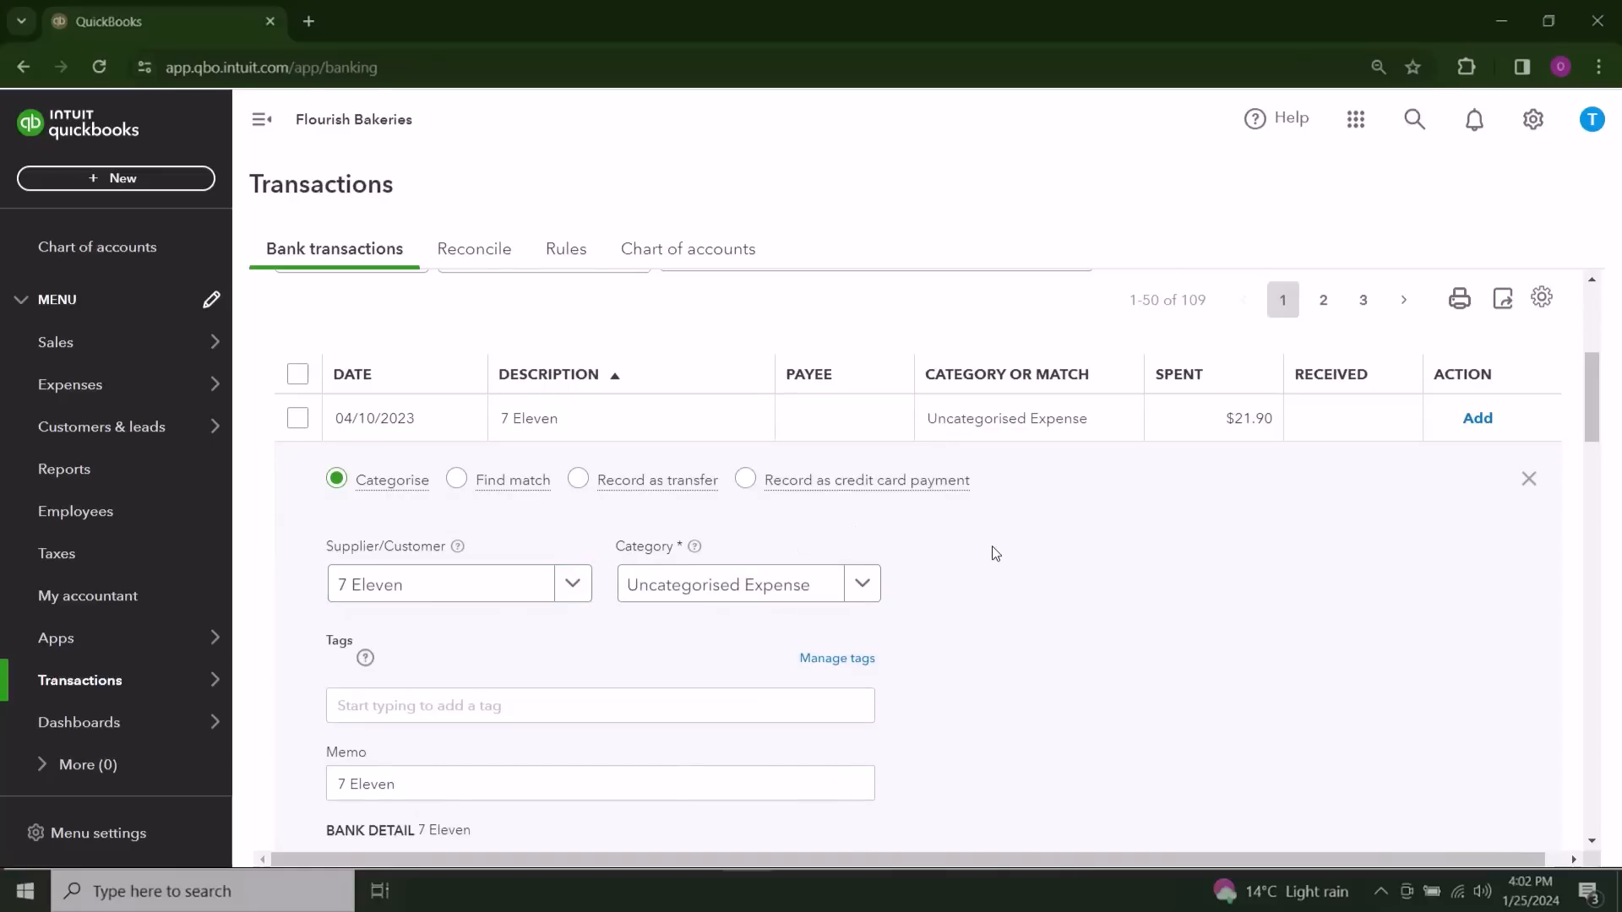
left_click(825, 592)
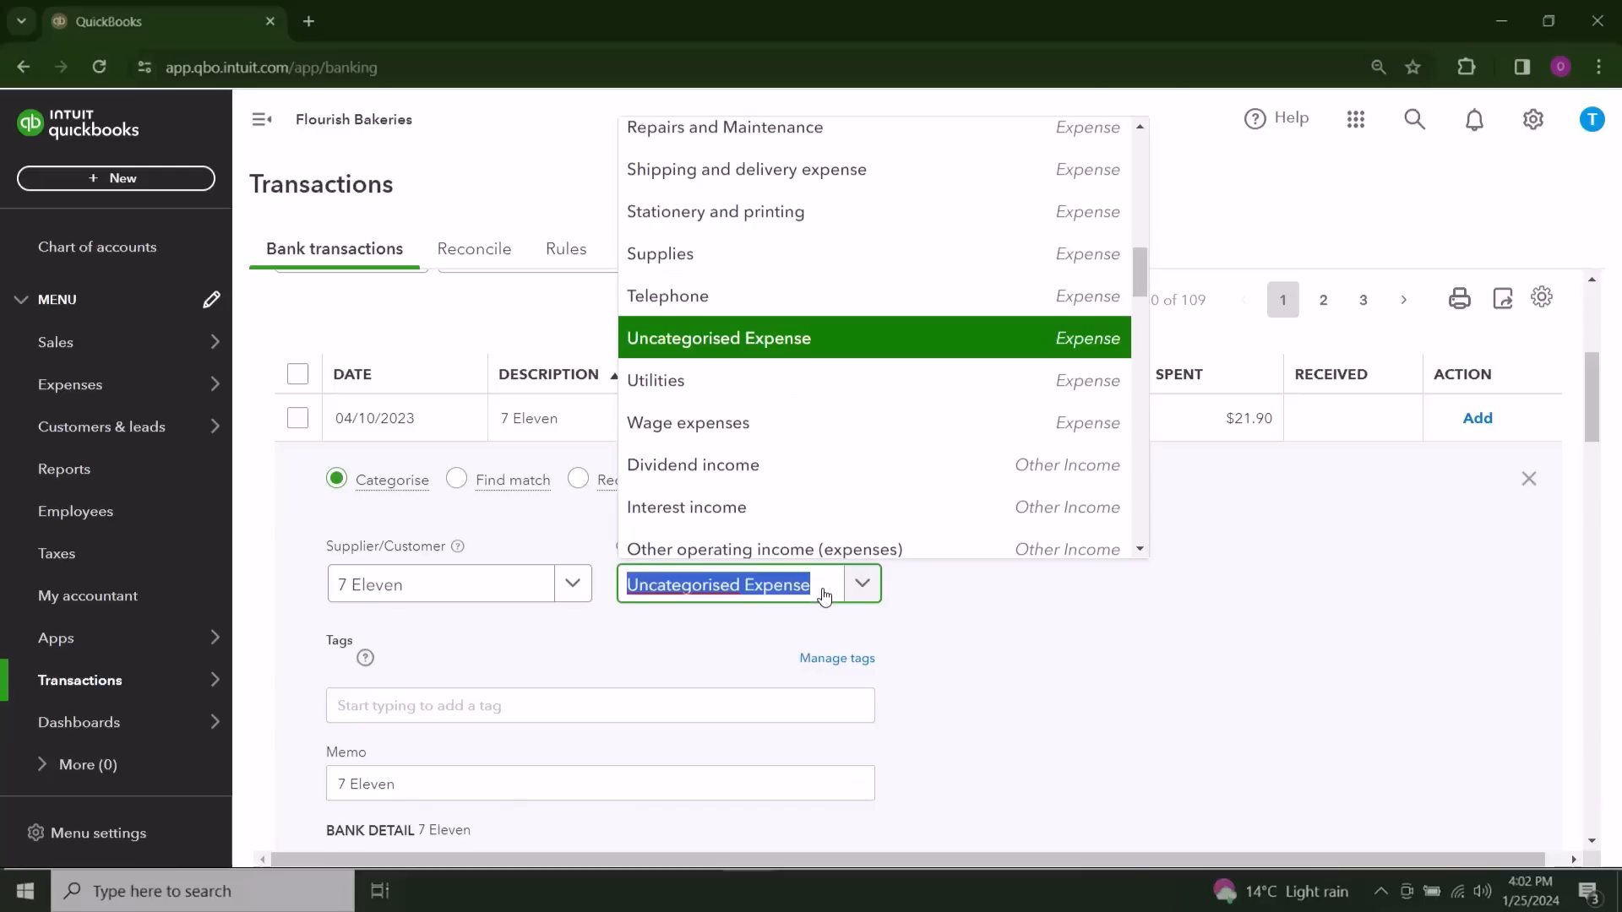
type("Fuel")
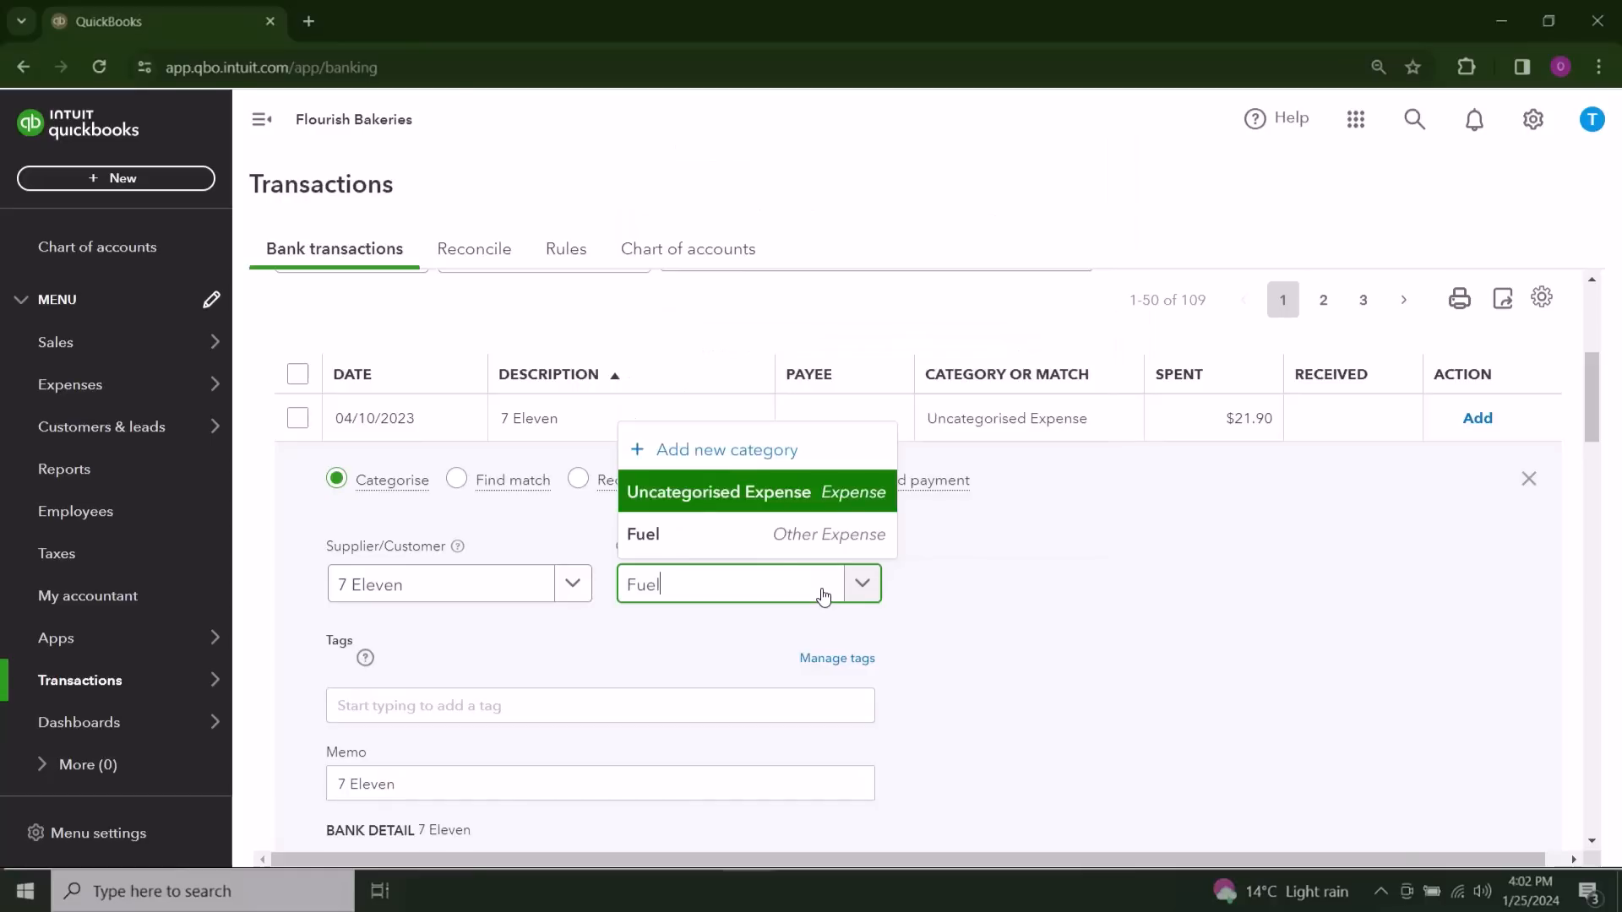
left_click(775, 539)
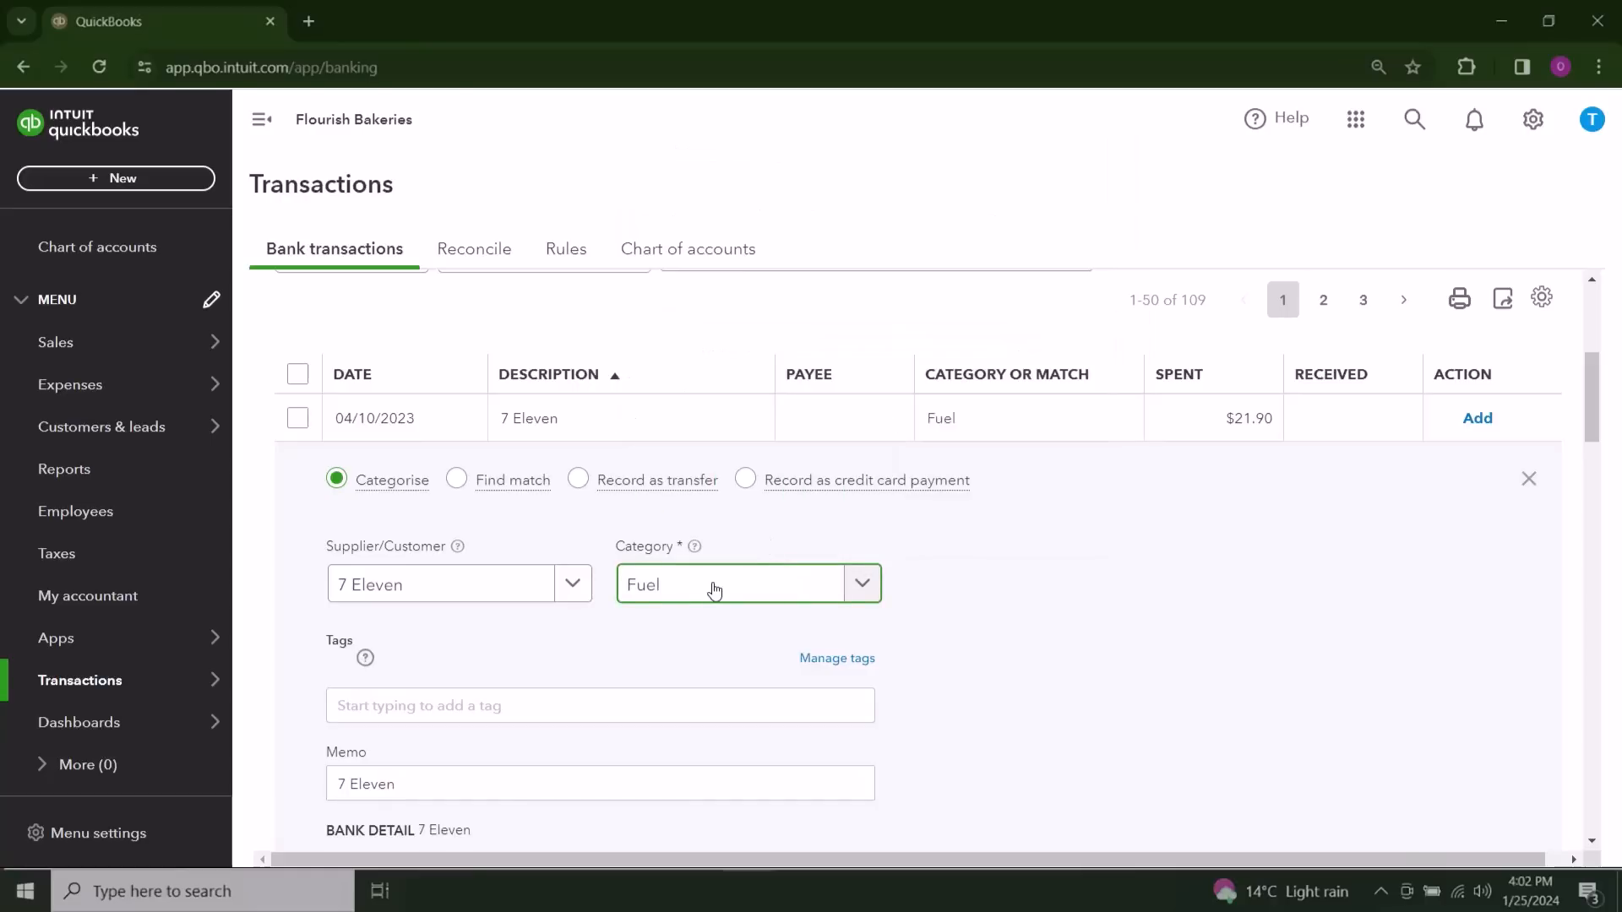
scroll(1076, 594, "down", 2)
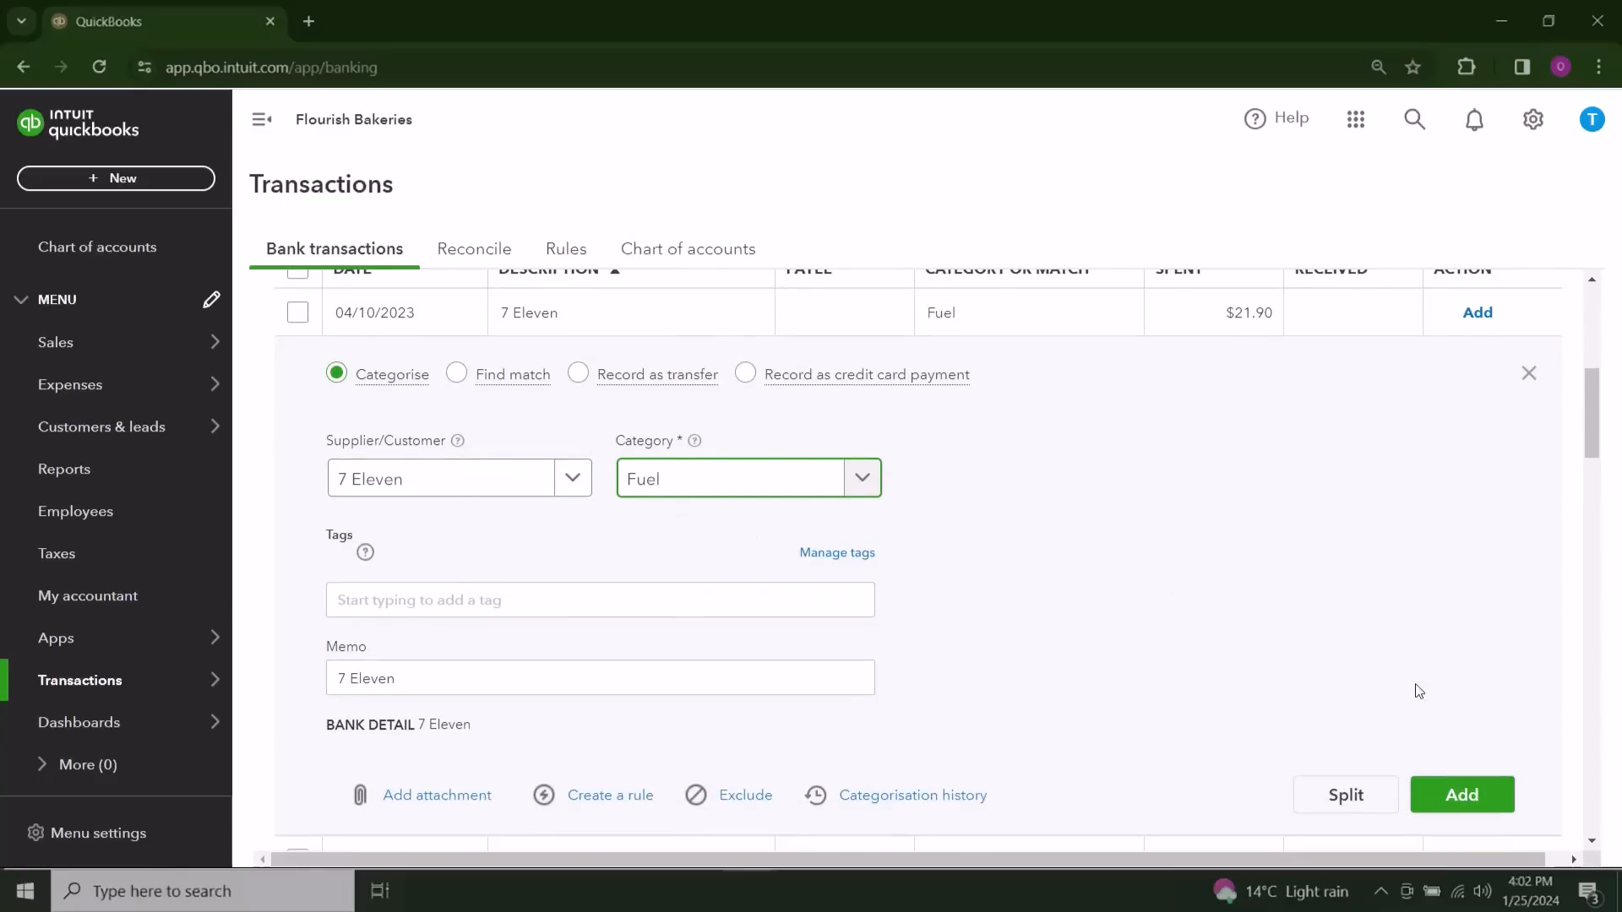
left_click(1464, 799)
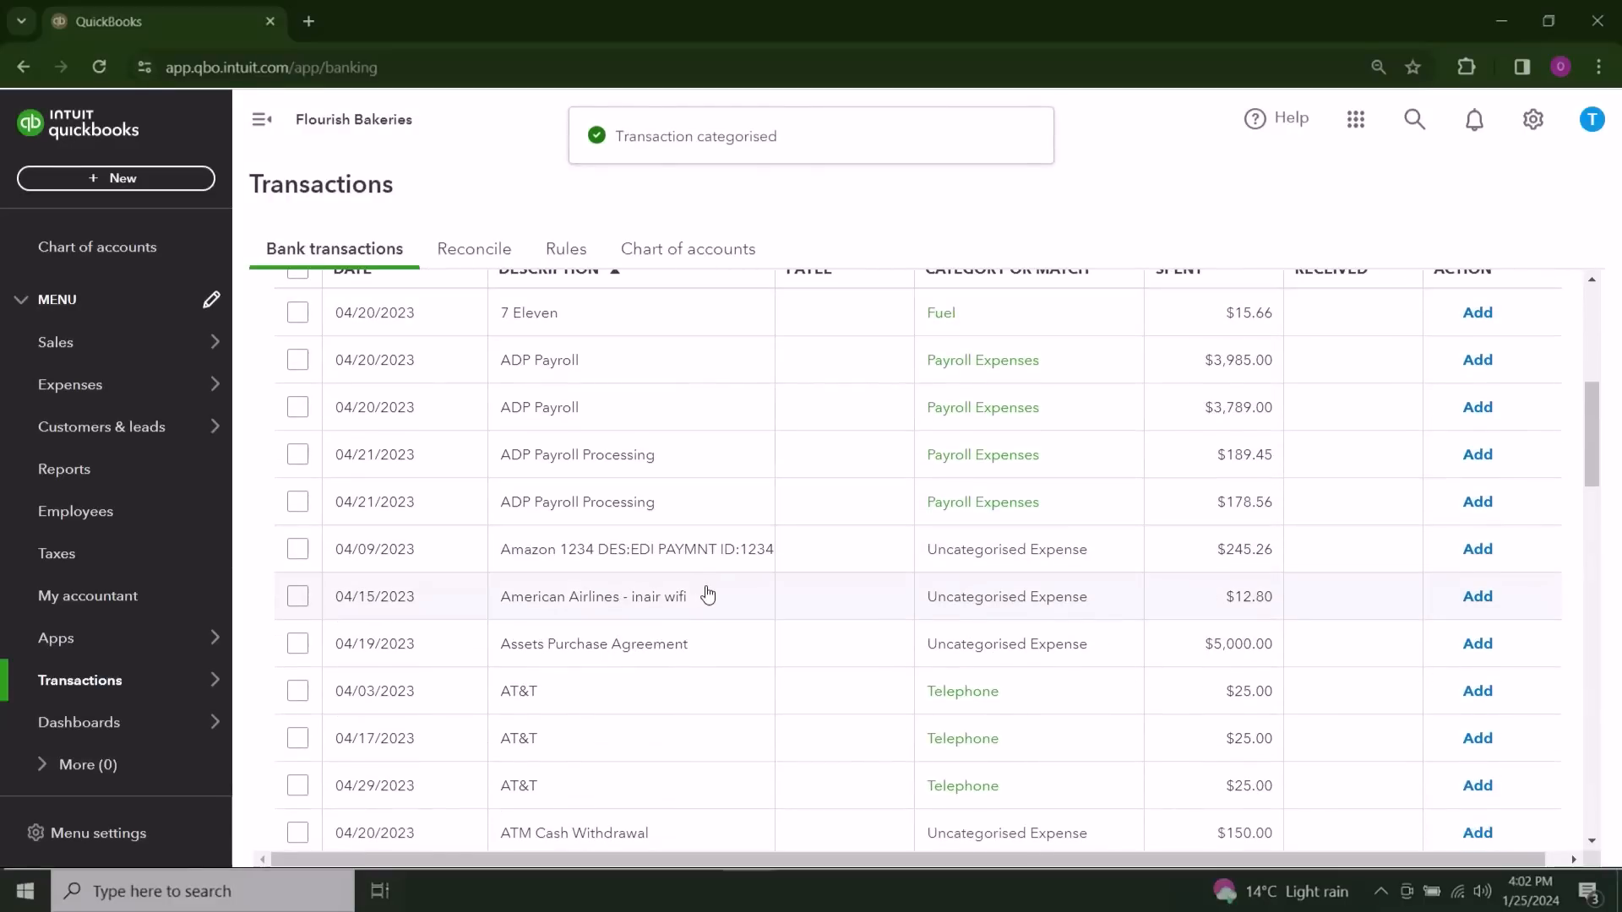
Step: Set the category of the 04/15/2023 American Airlines - inair wifi transaction to Travel:Airfare and add it to the books
left_click(708, 594)
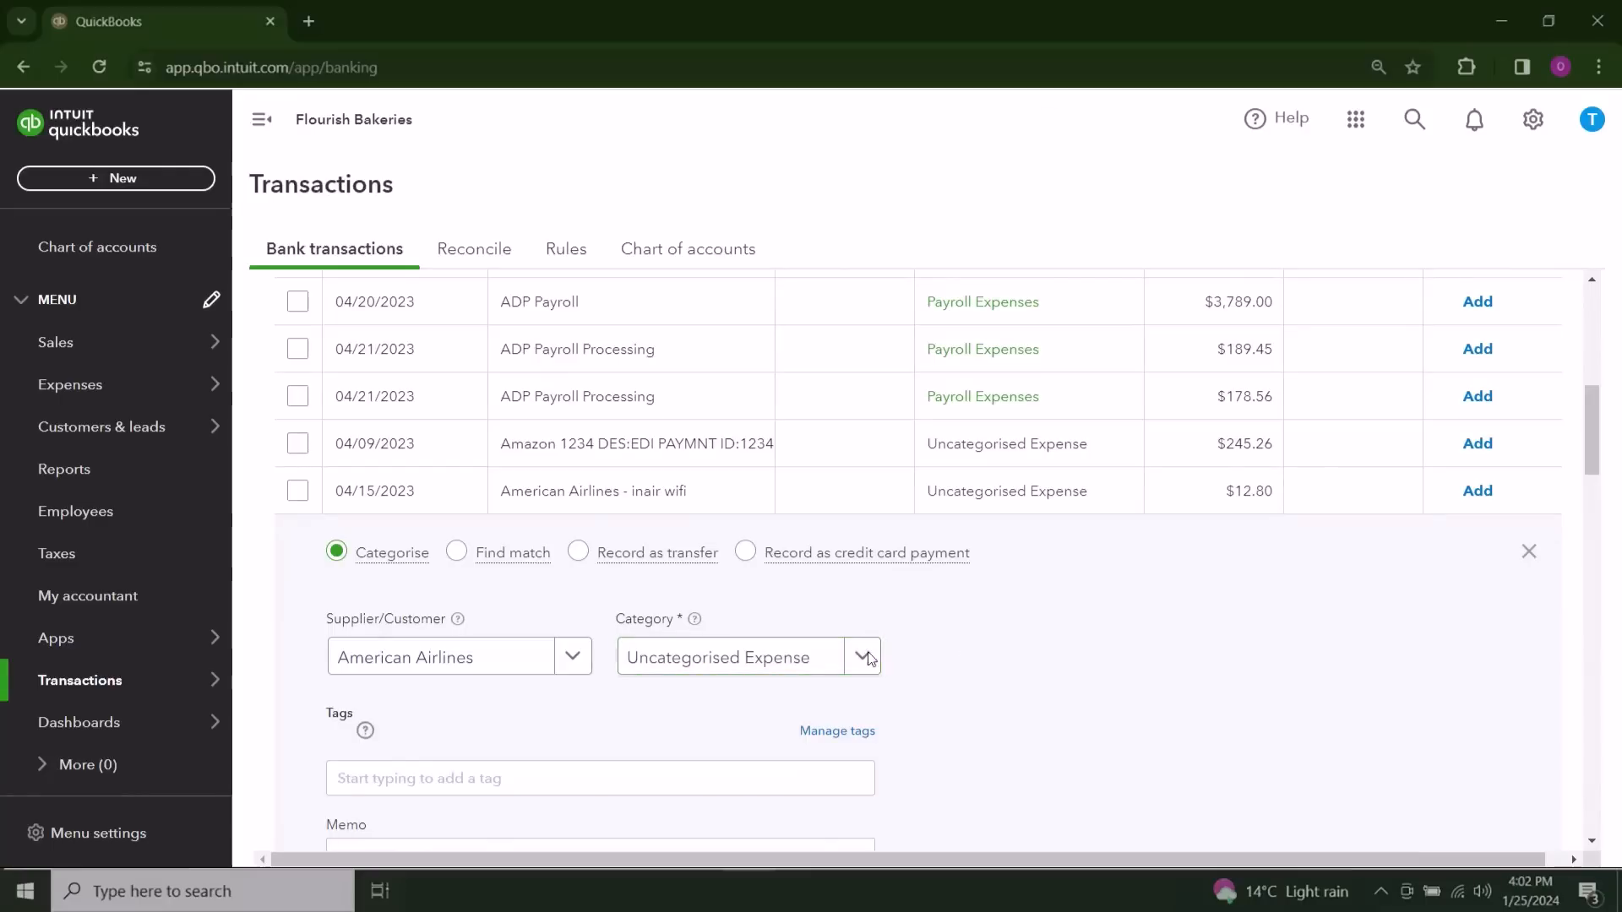
left_click(835, 663)
type("air")
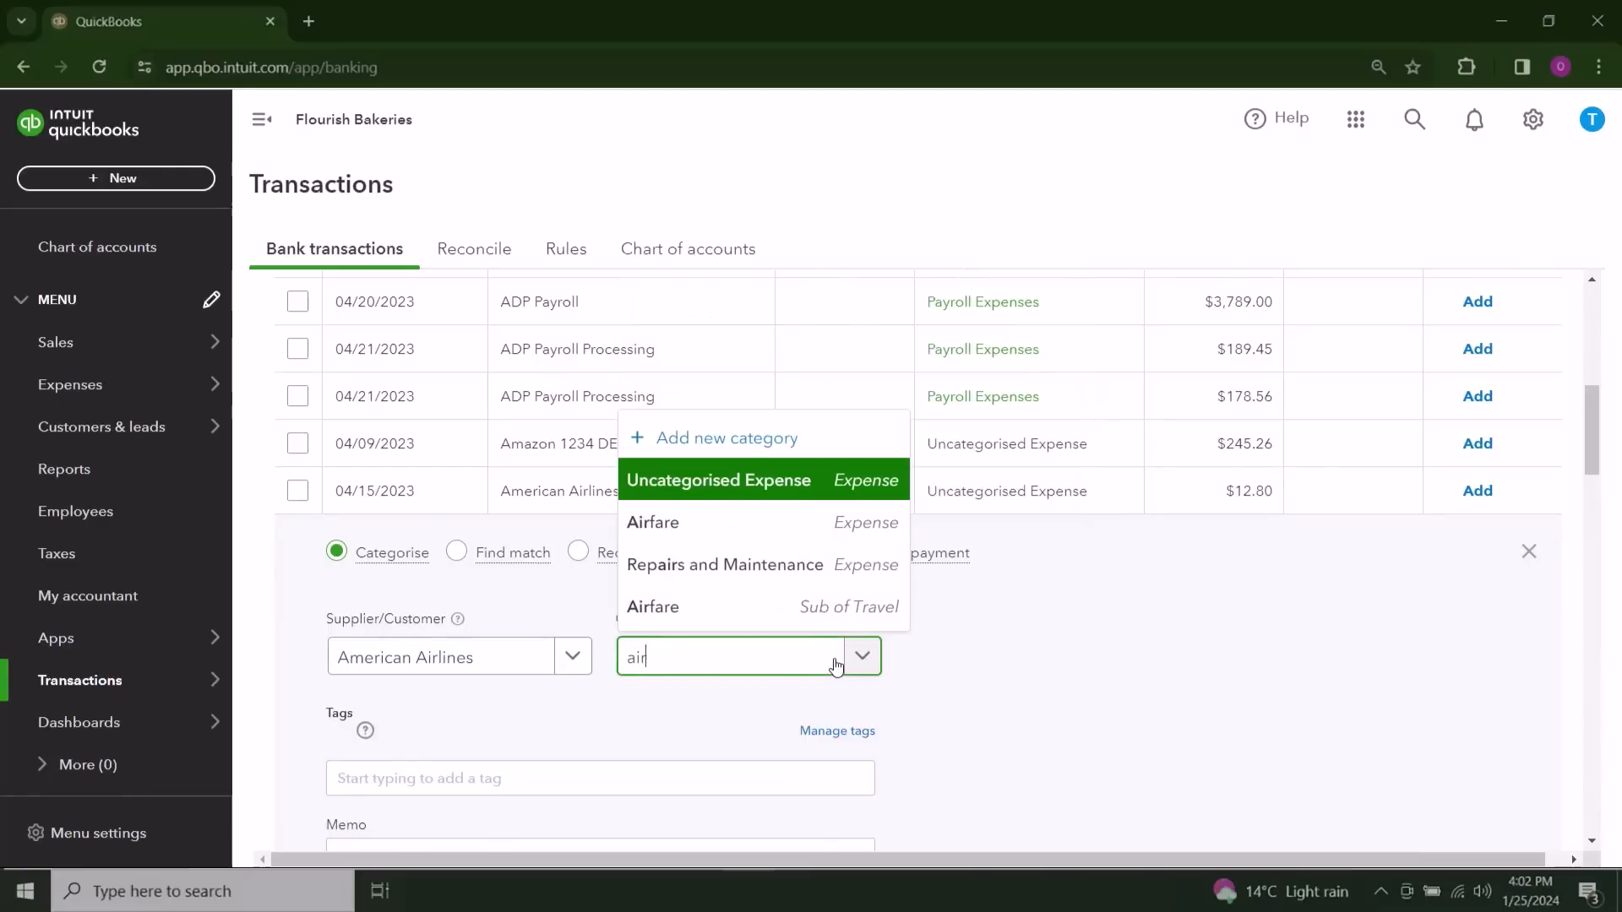
left_click(792, 615)
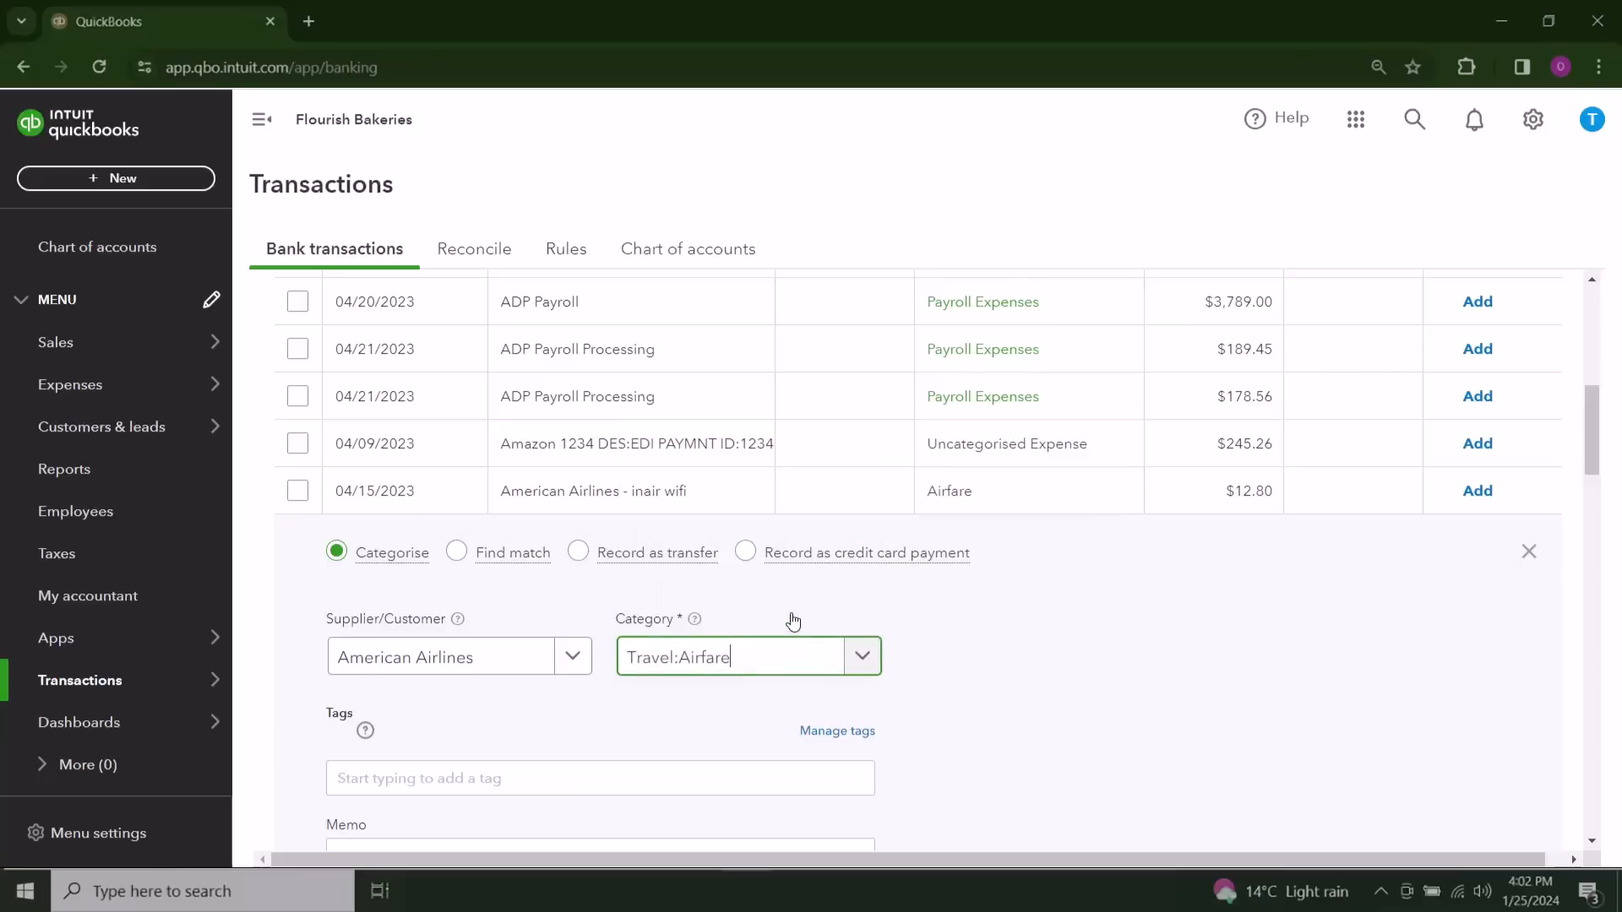
scroll(771, 651, "down", 1)
scroll(758, 595, "down", 2)
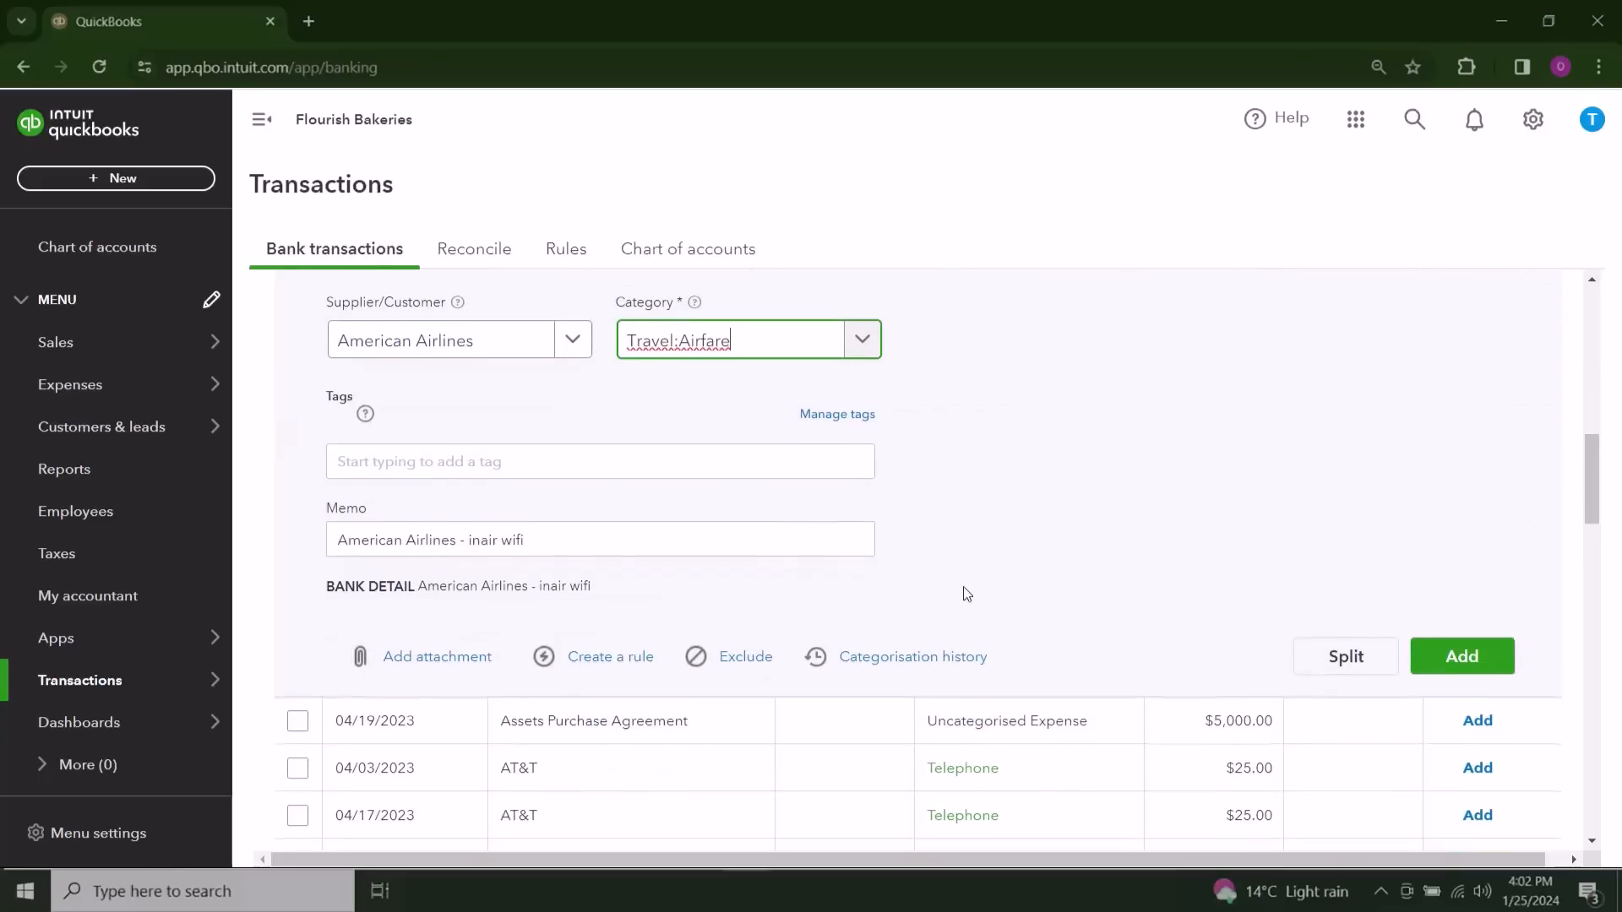
left_click(1461, 656)
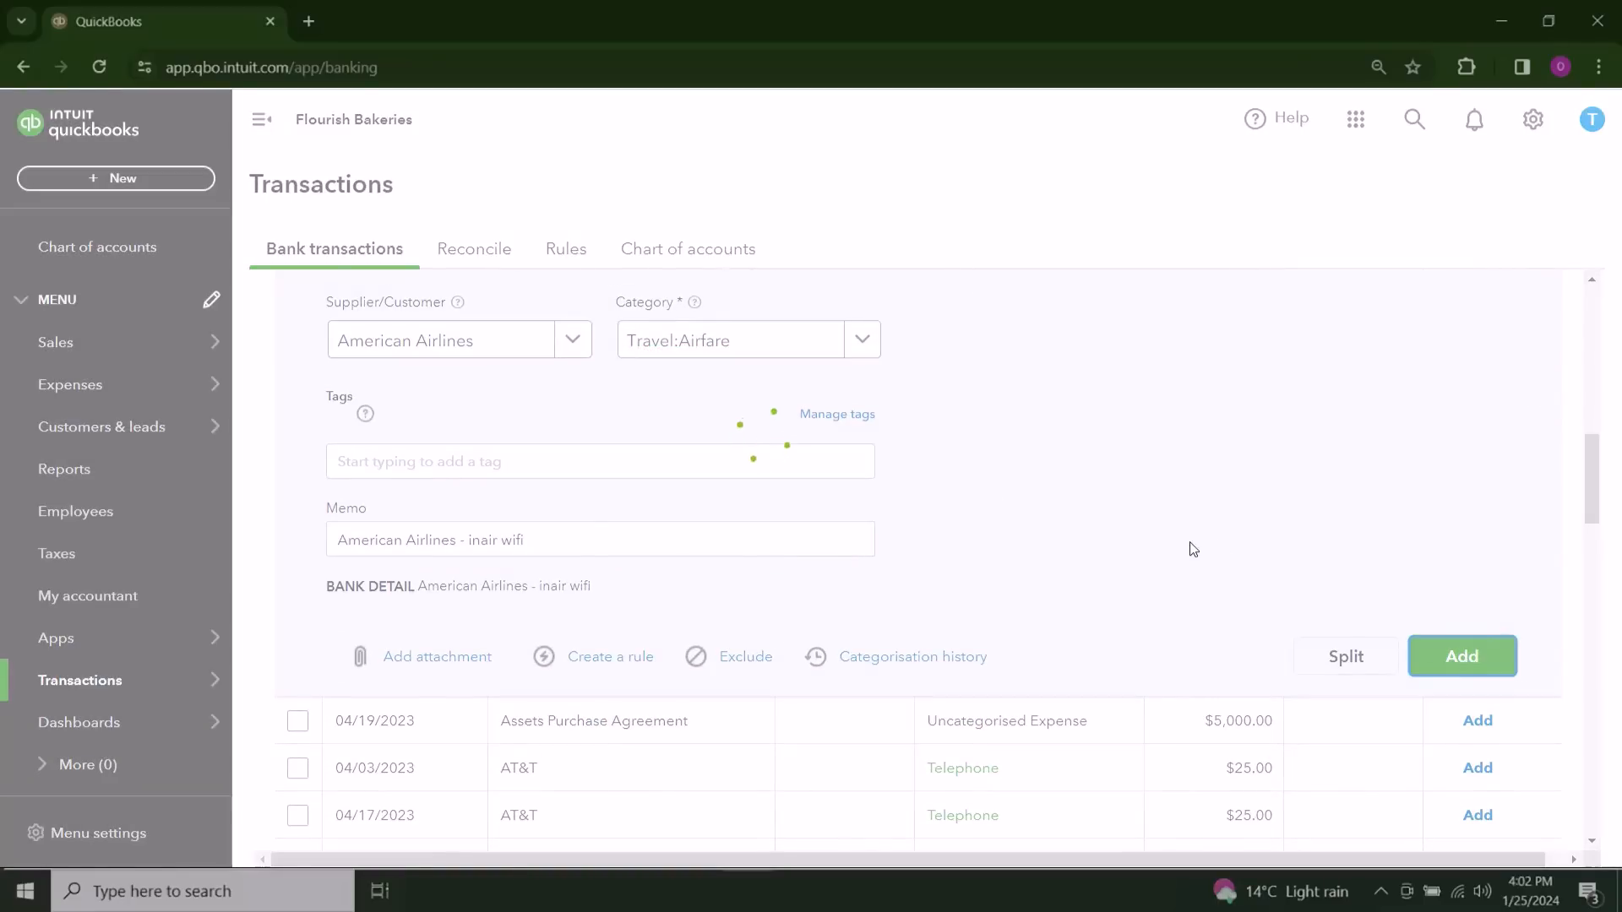
Step: Create a rule named At&T from the 04/03/2023 AT&T transaction, assigning matching money-out transactions to Telephone with auto-add on, and save it
scroll(980, 522, "down", 1)
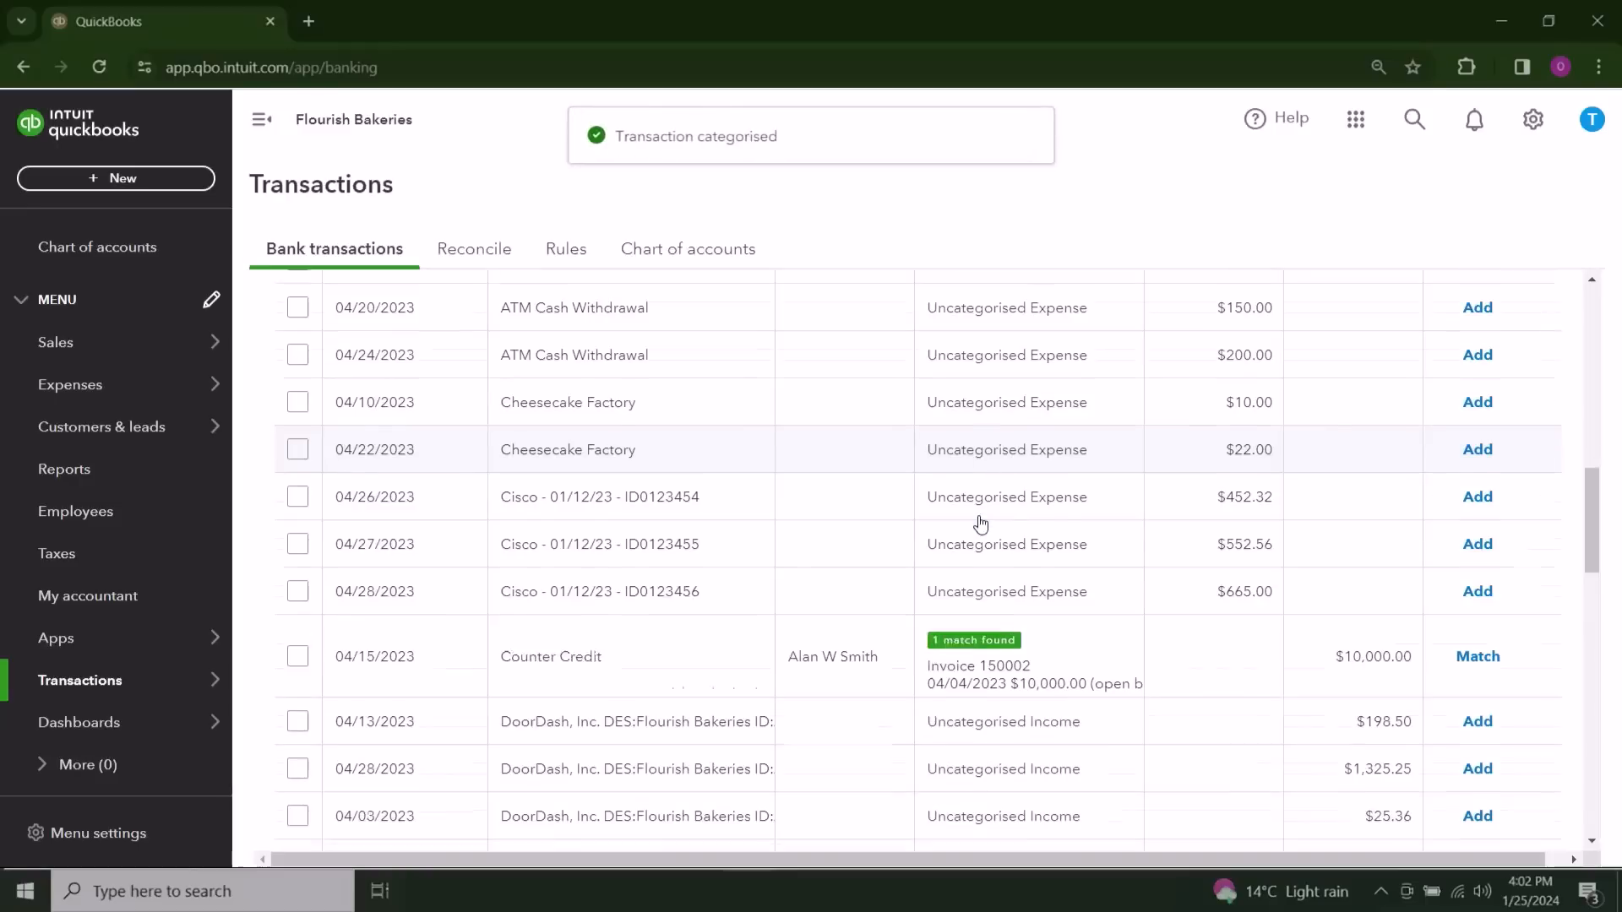
scroll(980, 523, "up", 3)
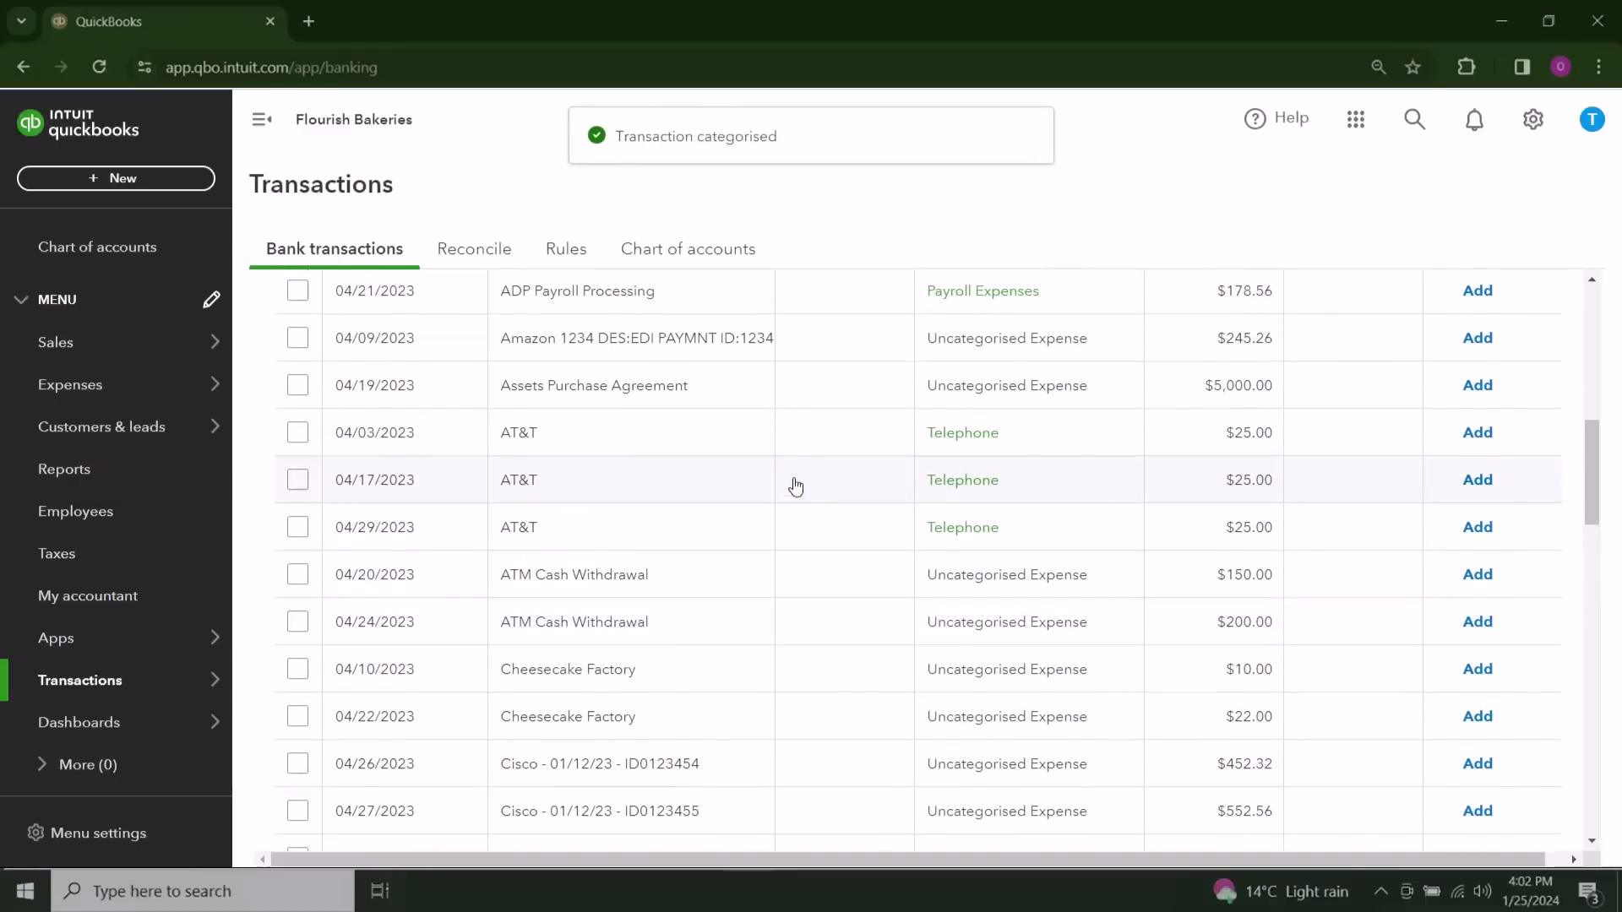
left_click(625, 448)
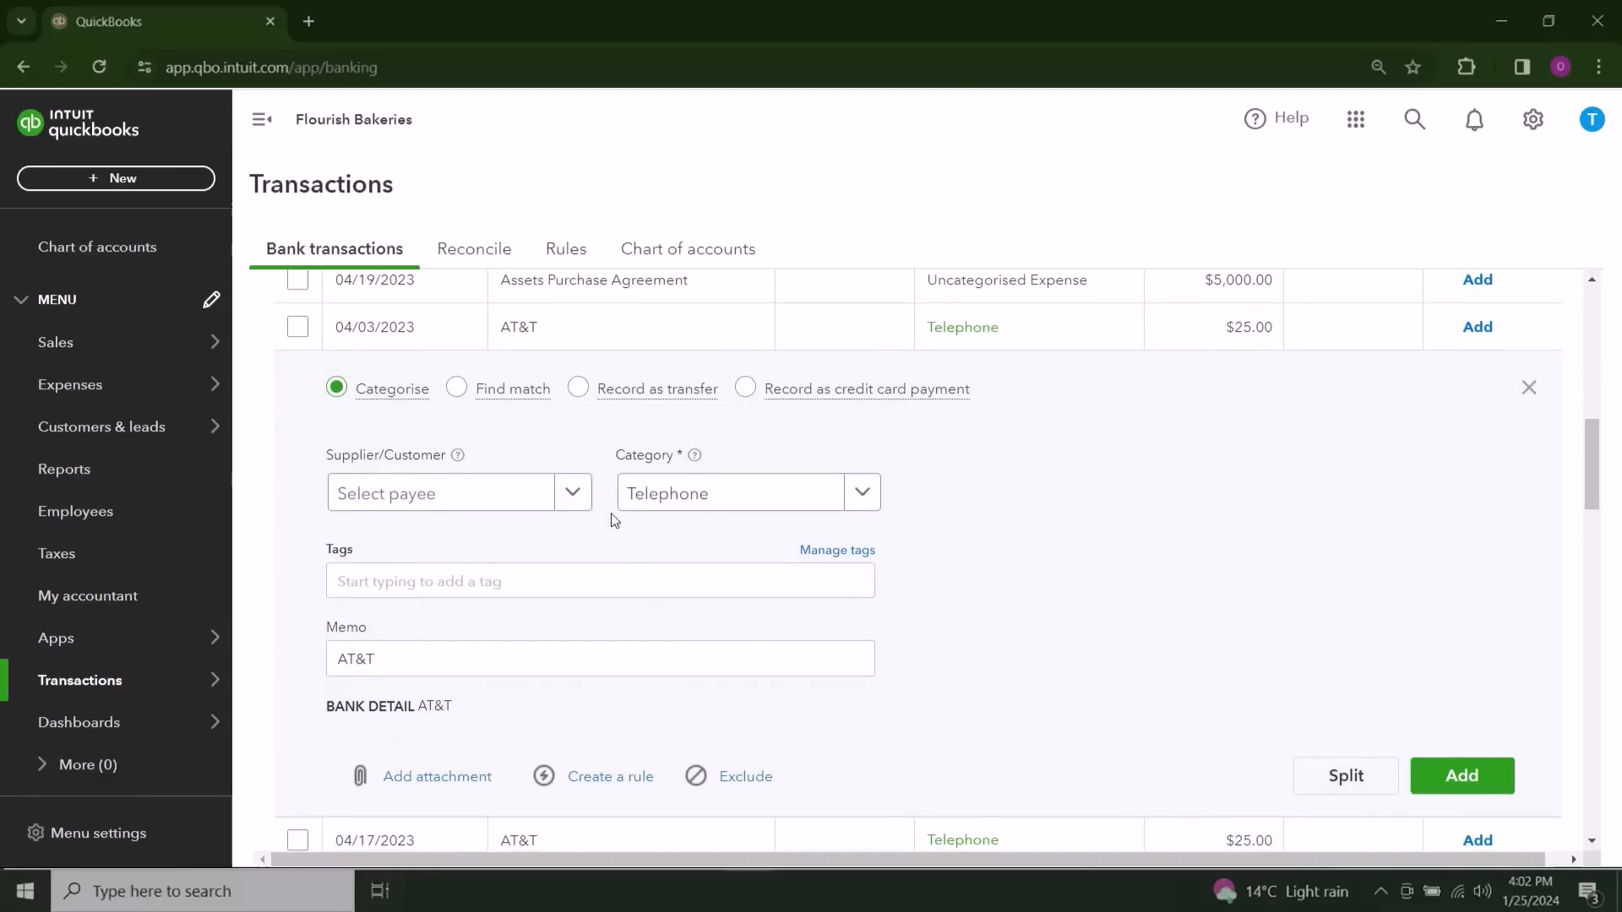
left_click(625, 814)
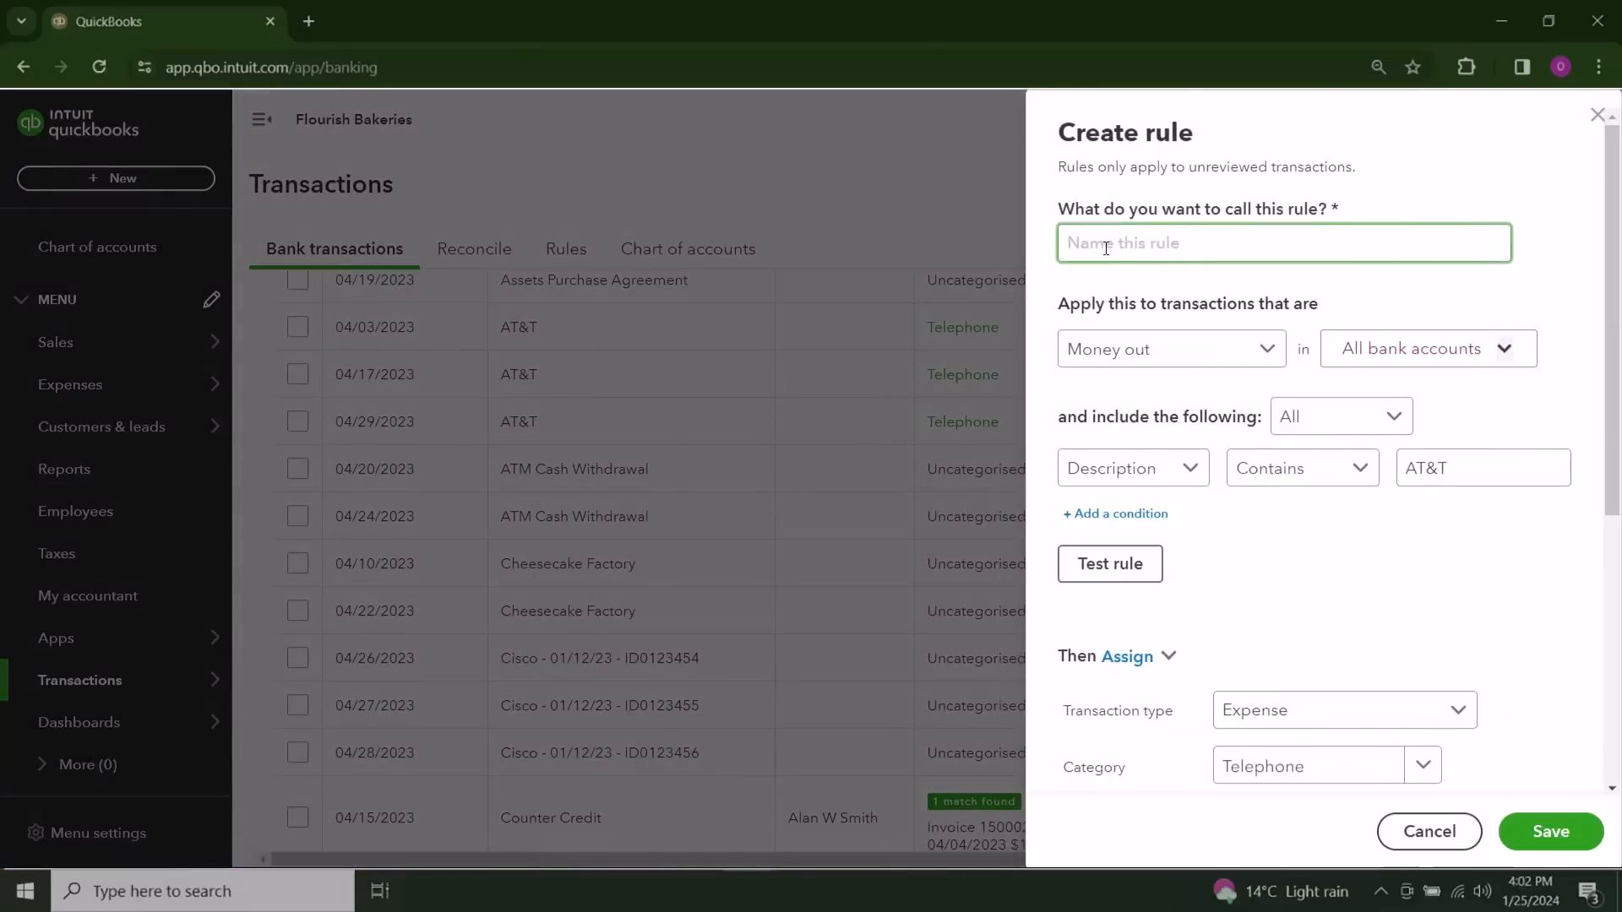
type("At&T")
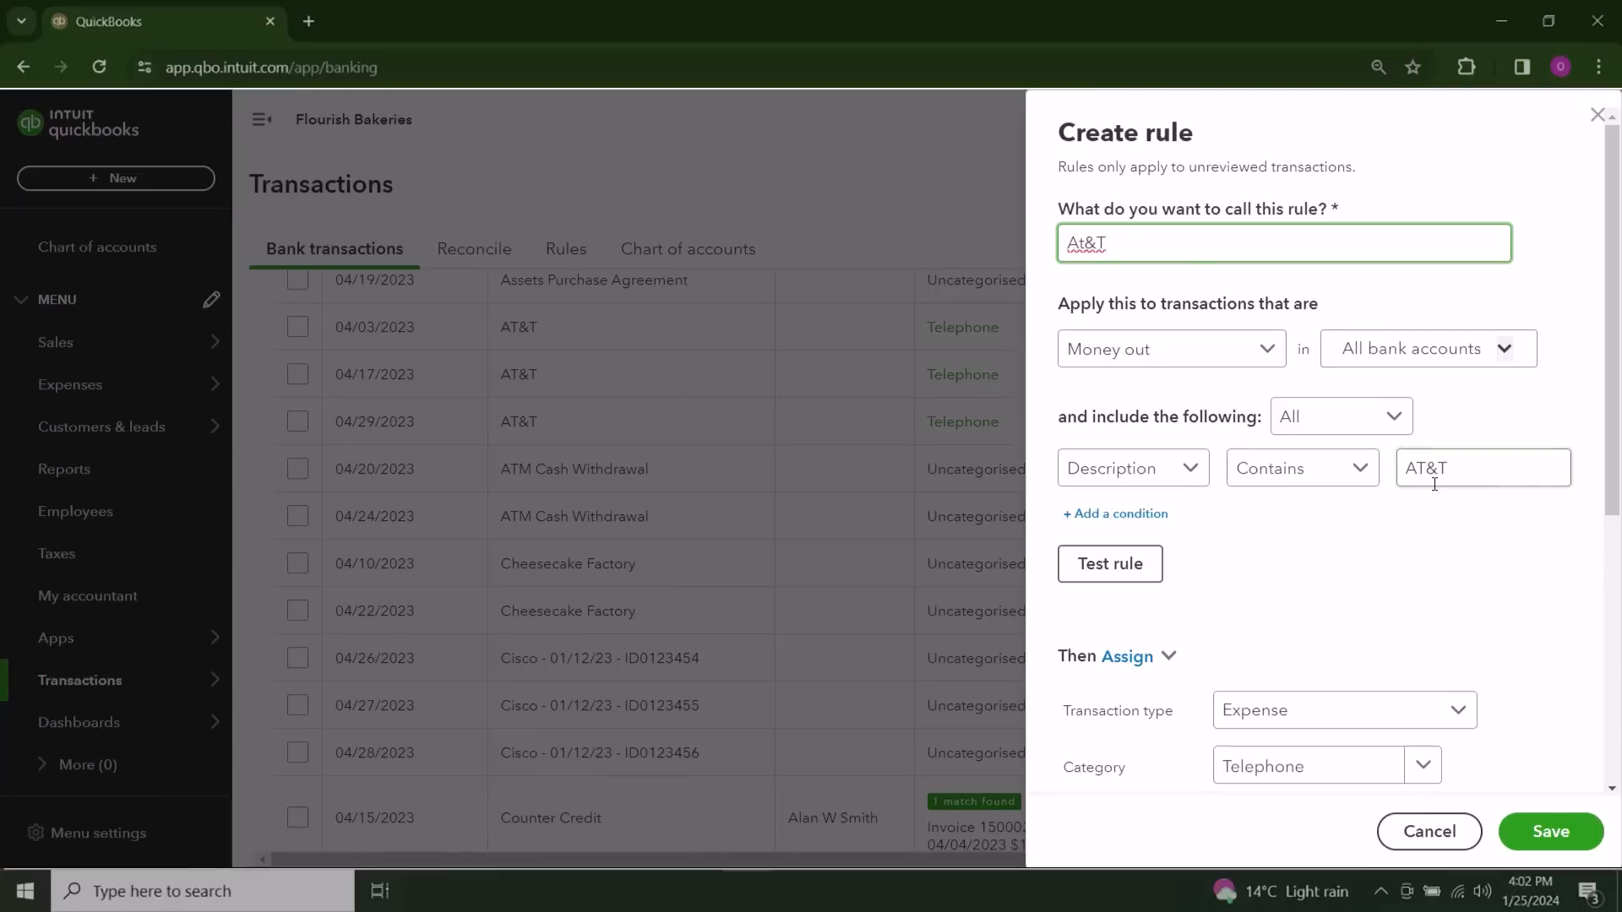
scroll(1466, 569, "down", 1)
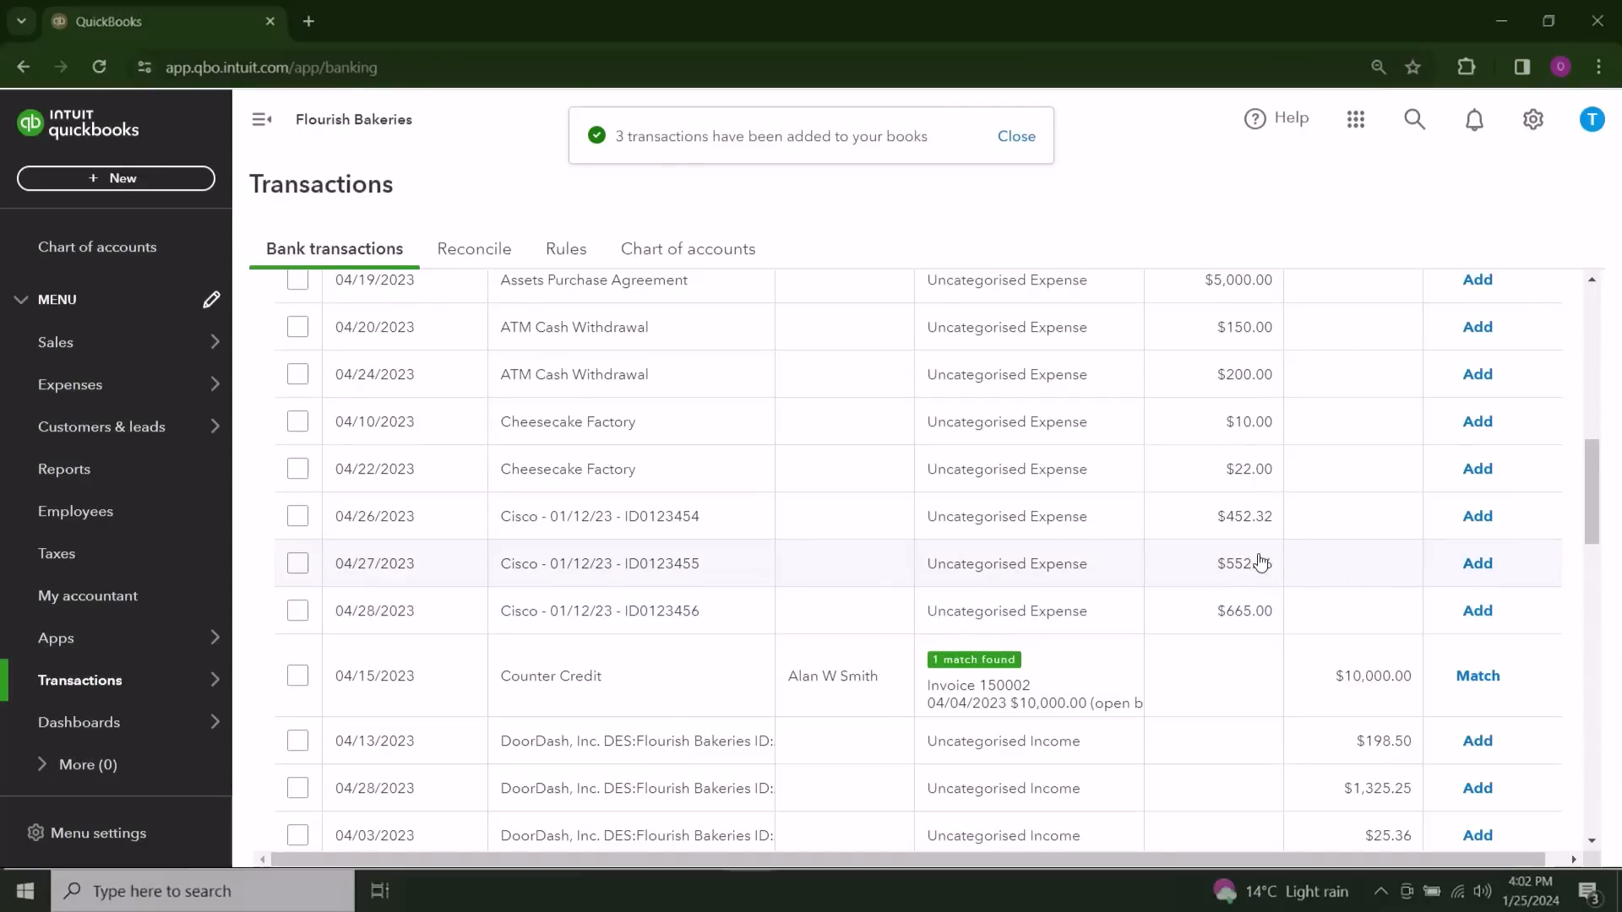
Step: Check the categorised transactions and the rules applied to them, and return to the transactions for review
scroll(1263, 559, "up", 4)
scroll(1260, 559, "up", 5)
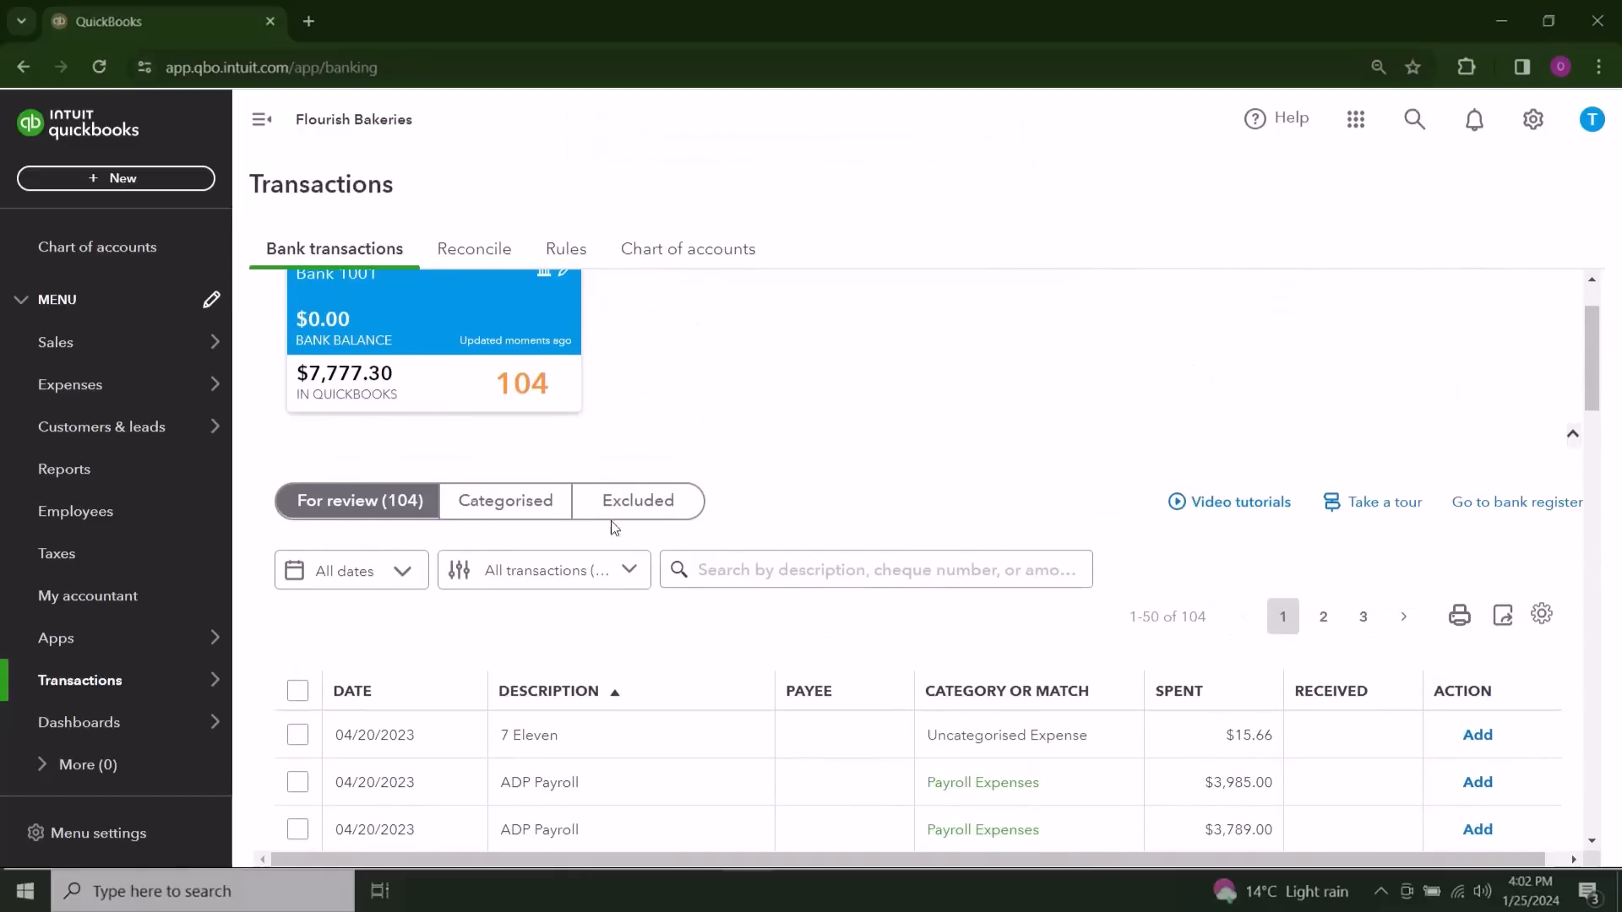
left_click(505, 505)
scroll(1050, 544, "down", 1)
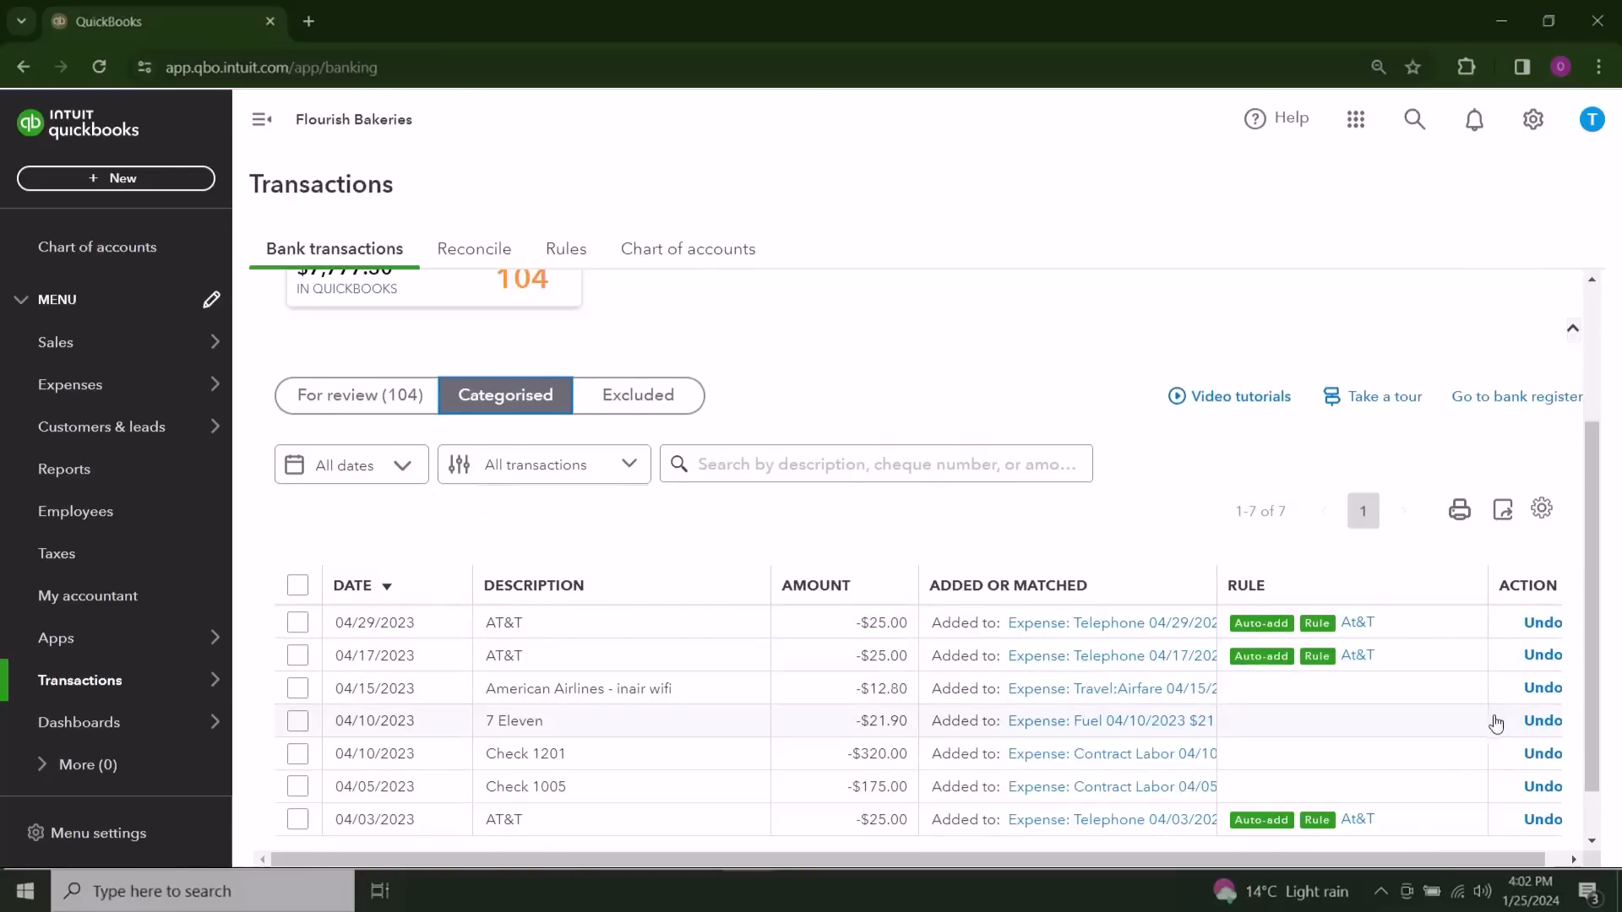
scroll(1444, 735, "down", 1)
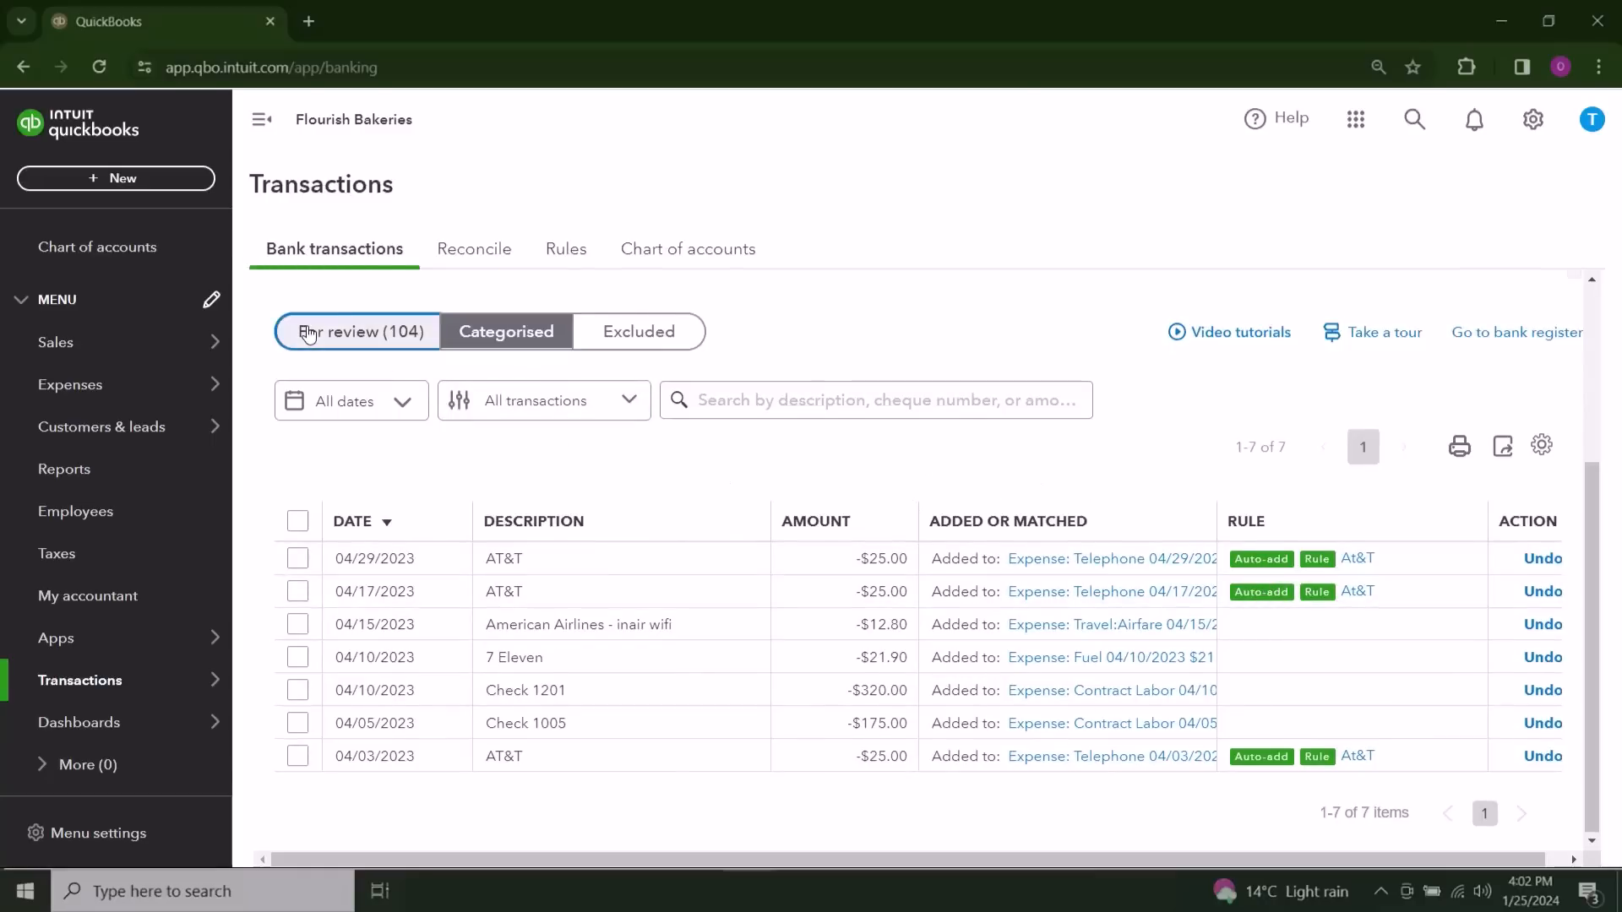
left_click(350, 330)
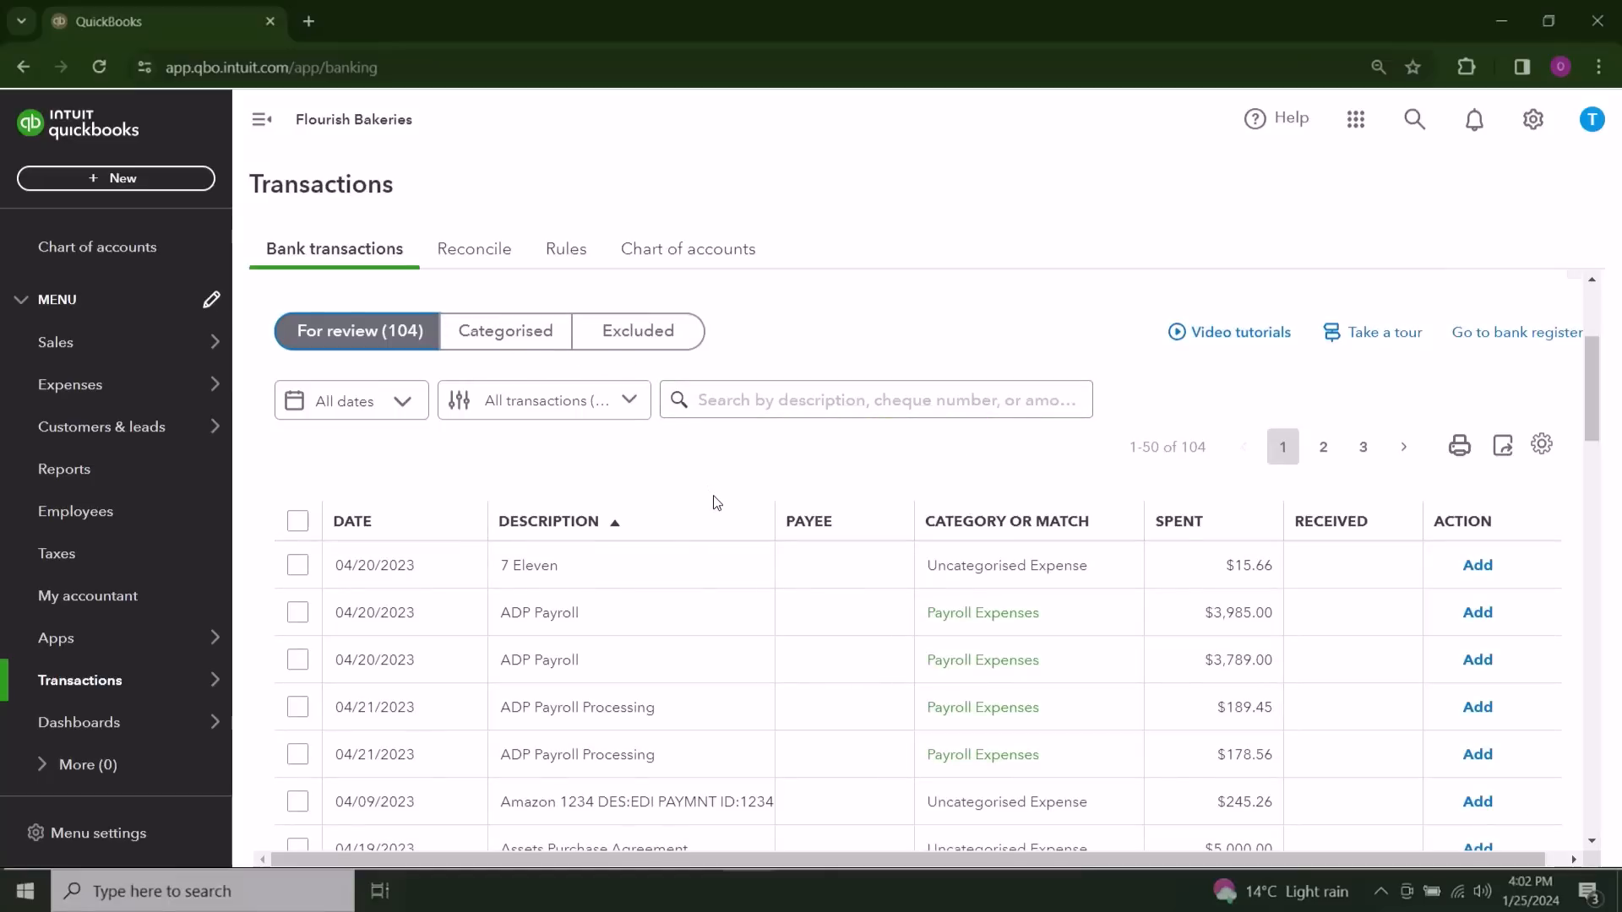
Step: Create and save a rule from the ADP Payroll transaction that assigns matching money-out transactions to Payroll Expenses, with auto-add off
scroll(743, 568, "down", 3)
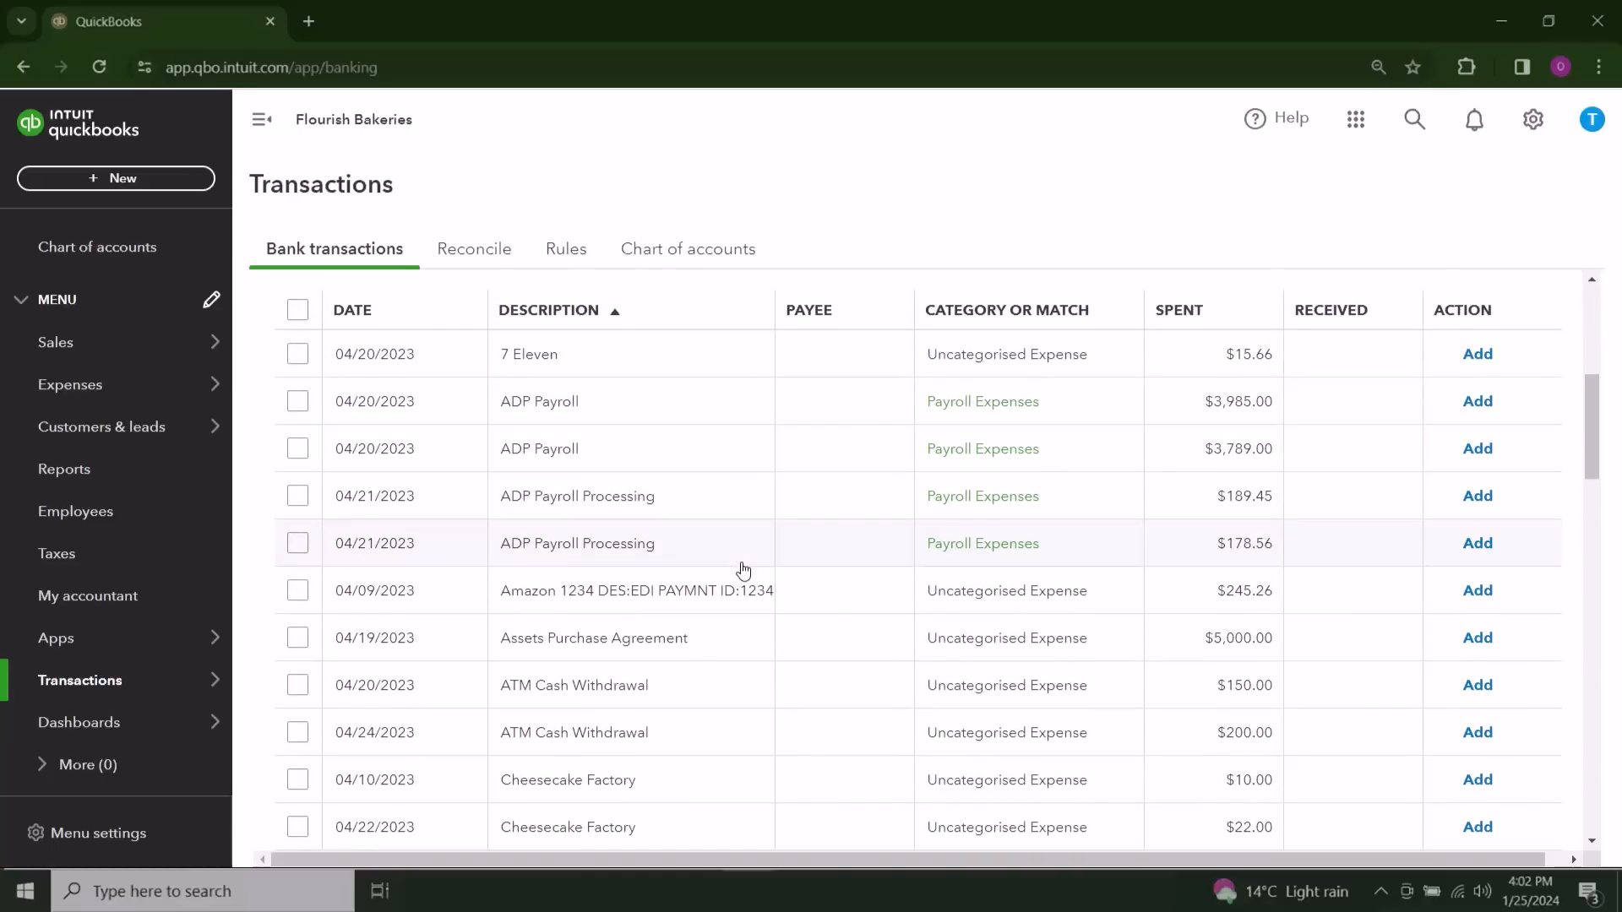
left_click(681, 403)
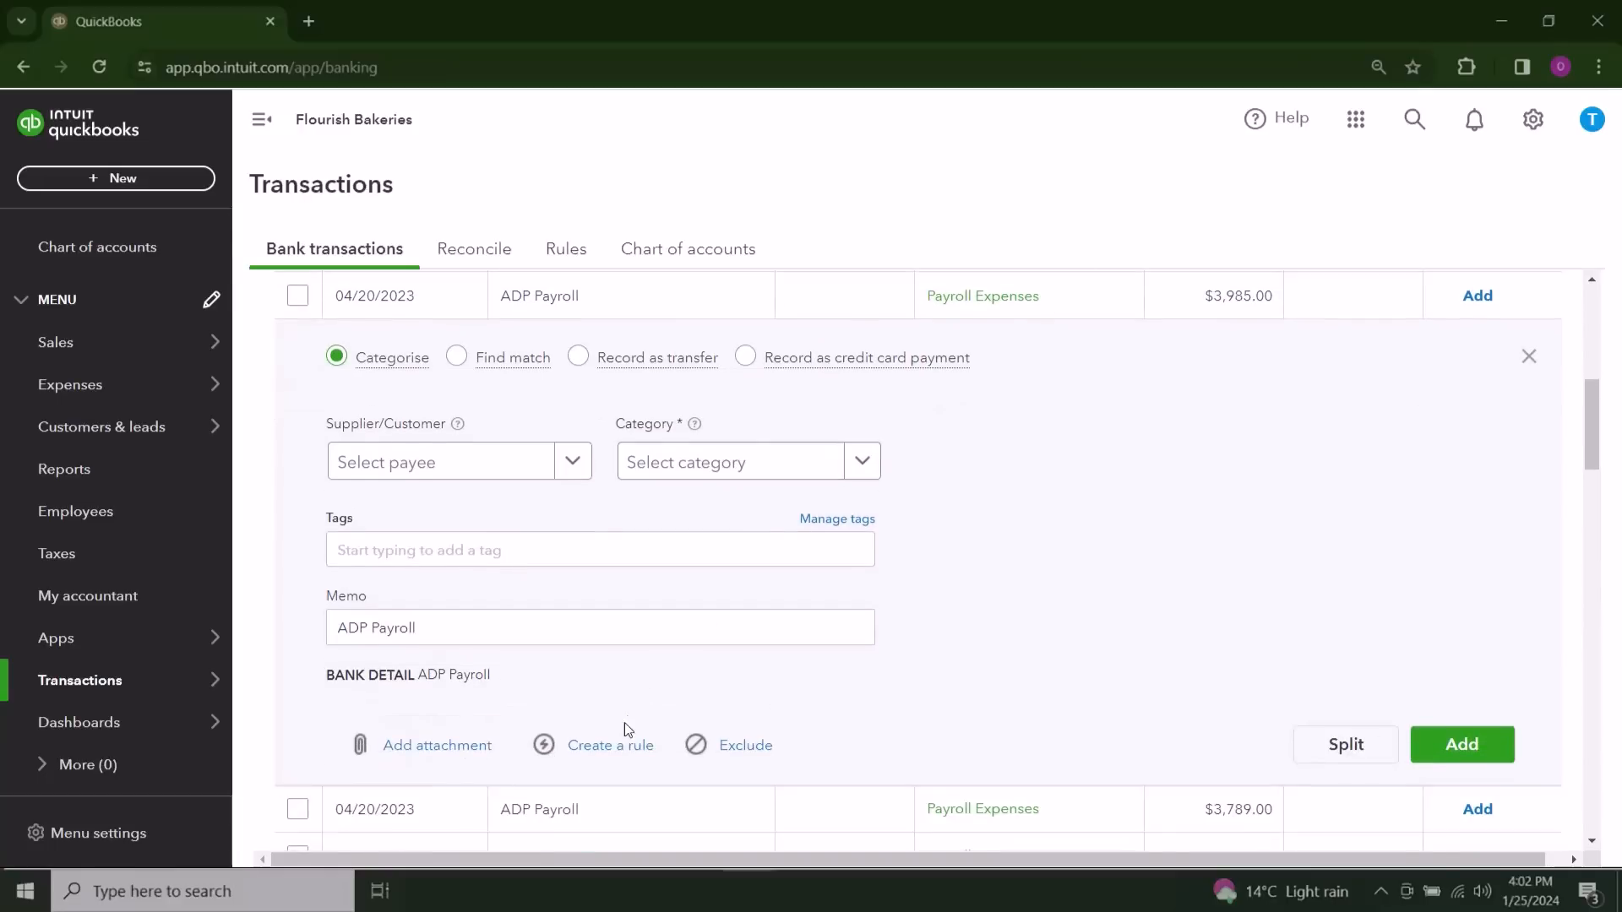
left_click(613, 746)
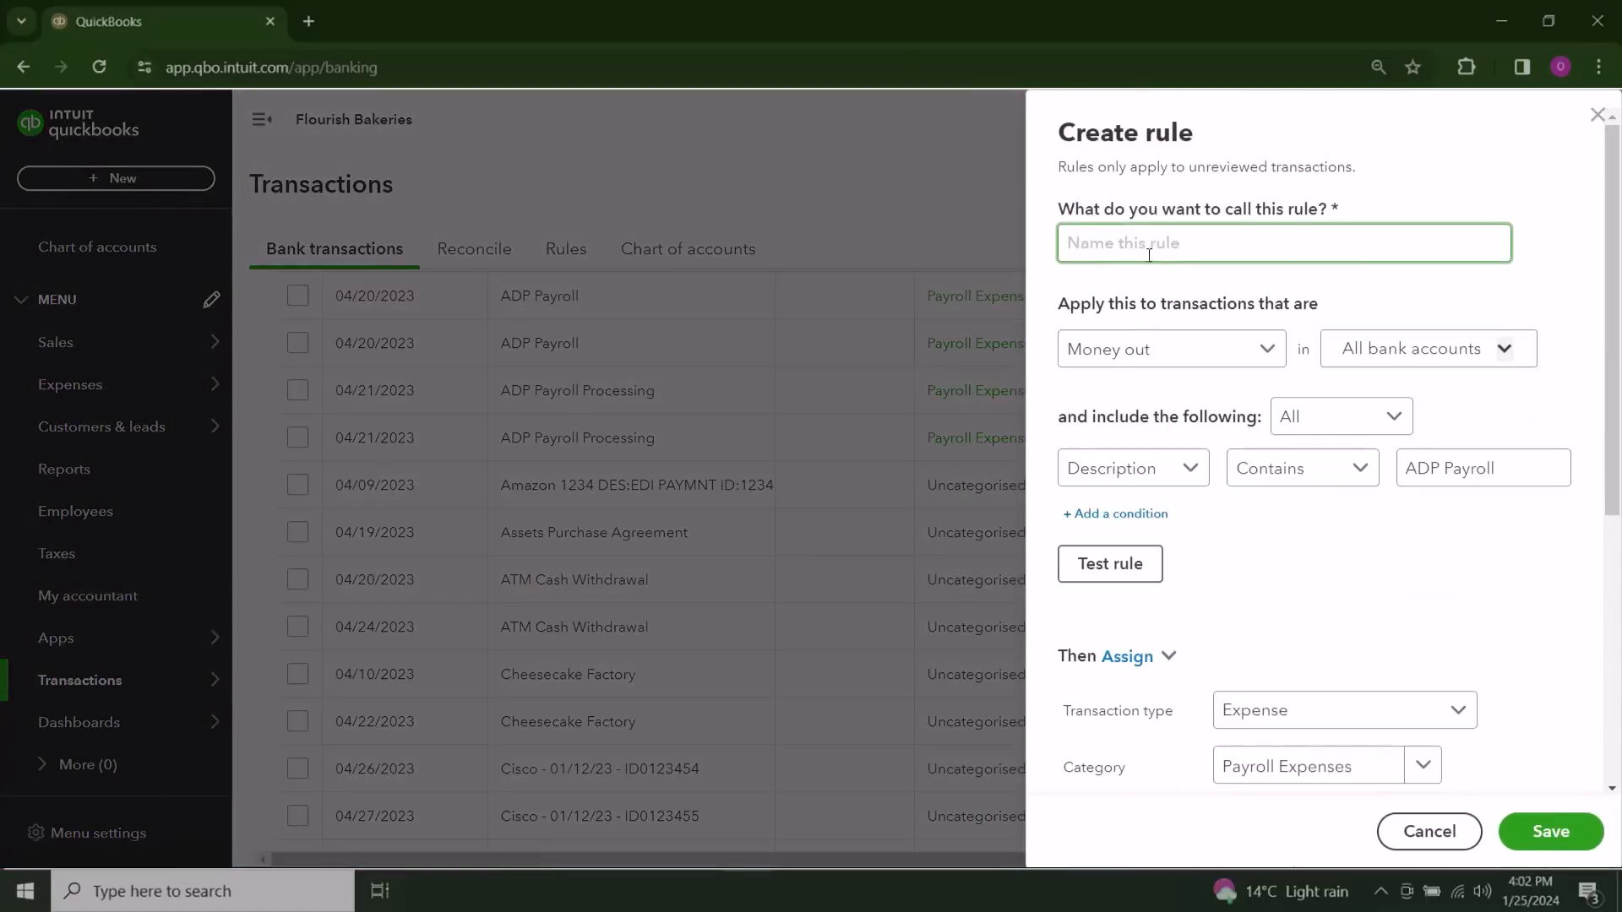
type("A")
scroll(1171, 340, "down", 5)
left_click(1154, 738)
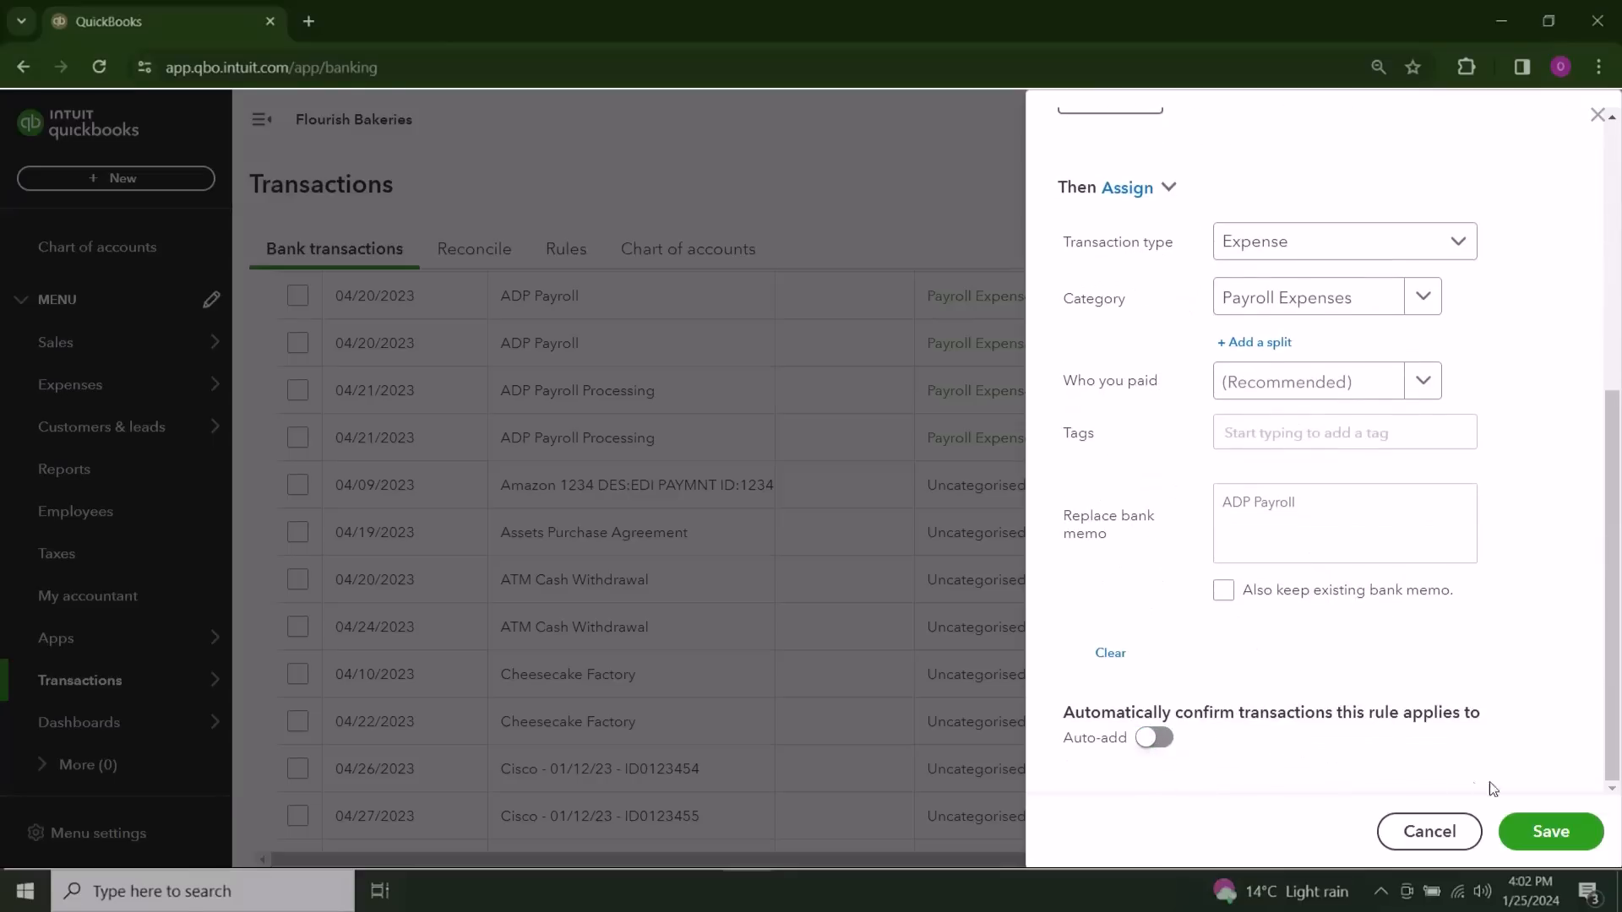
left_click(1534, 848)
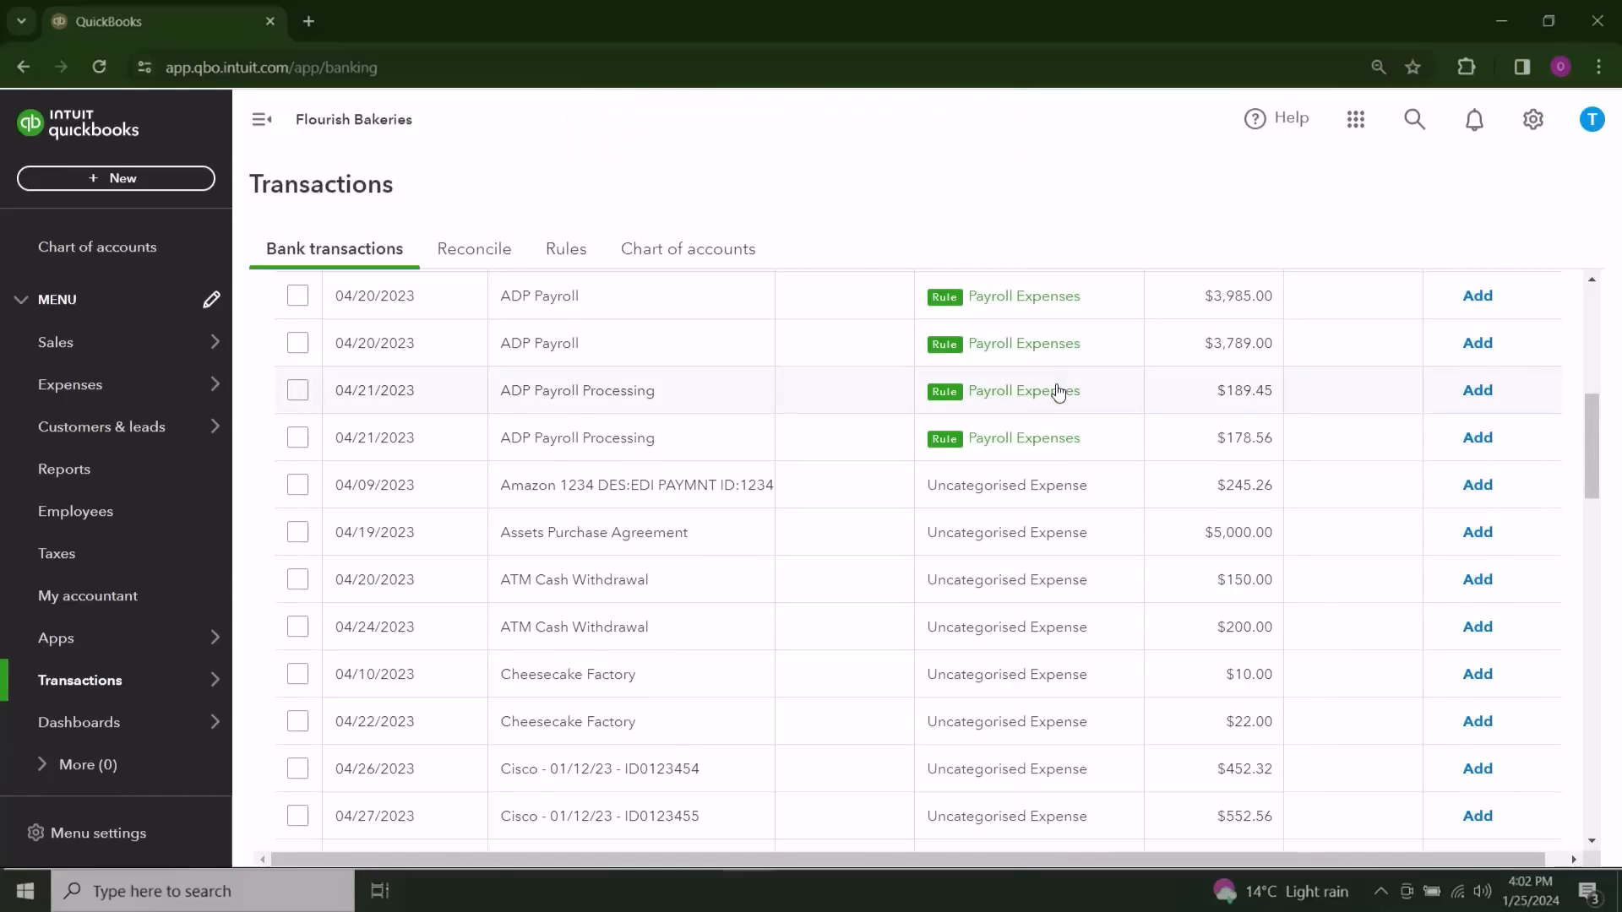
Step: Examine which ADP transactions for review the payroll rule applies to and the category it assigns
scroll(1059, 391, "up", 1)
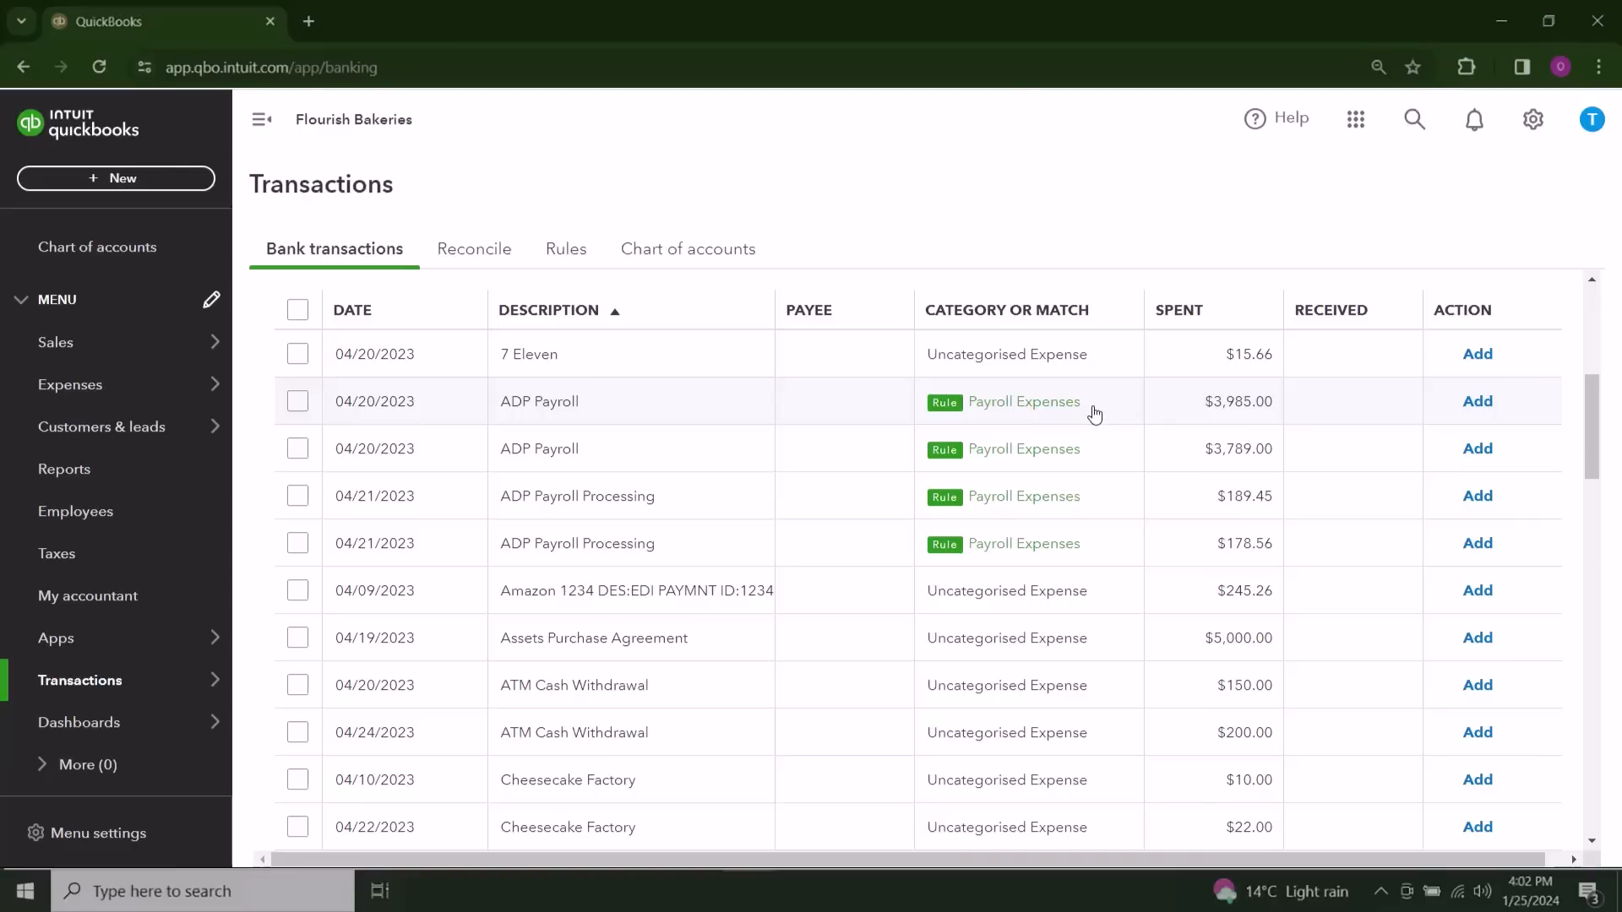
scroll(1095, 413, "down", 2)
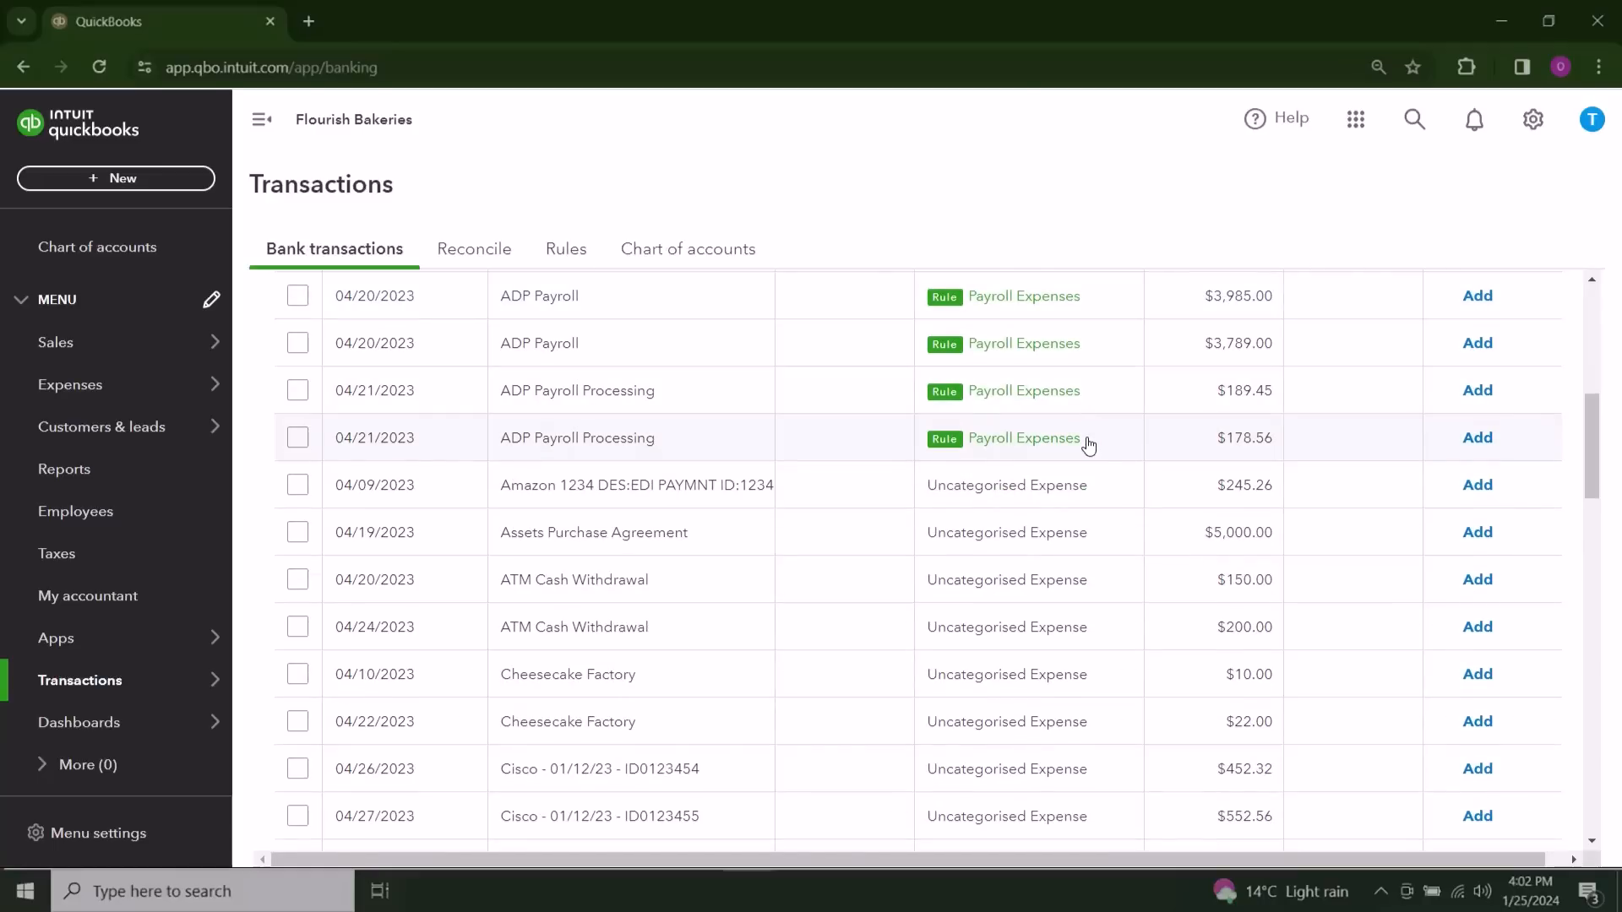
scroll(1090, 445, "up", 2)
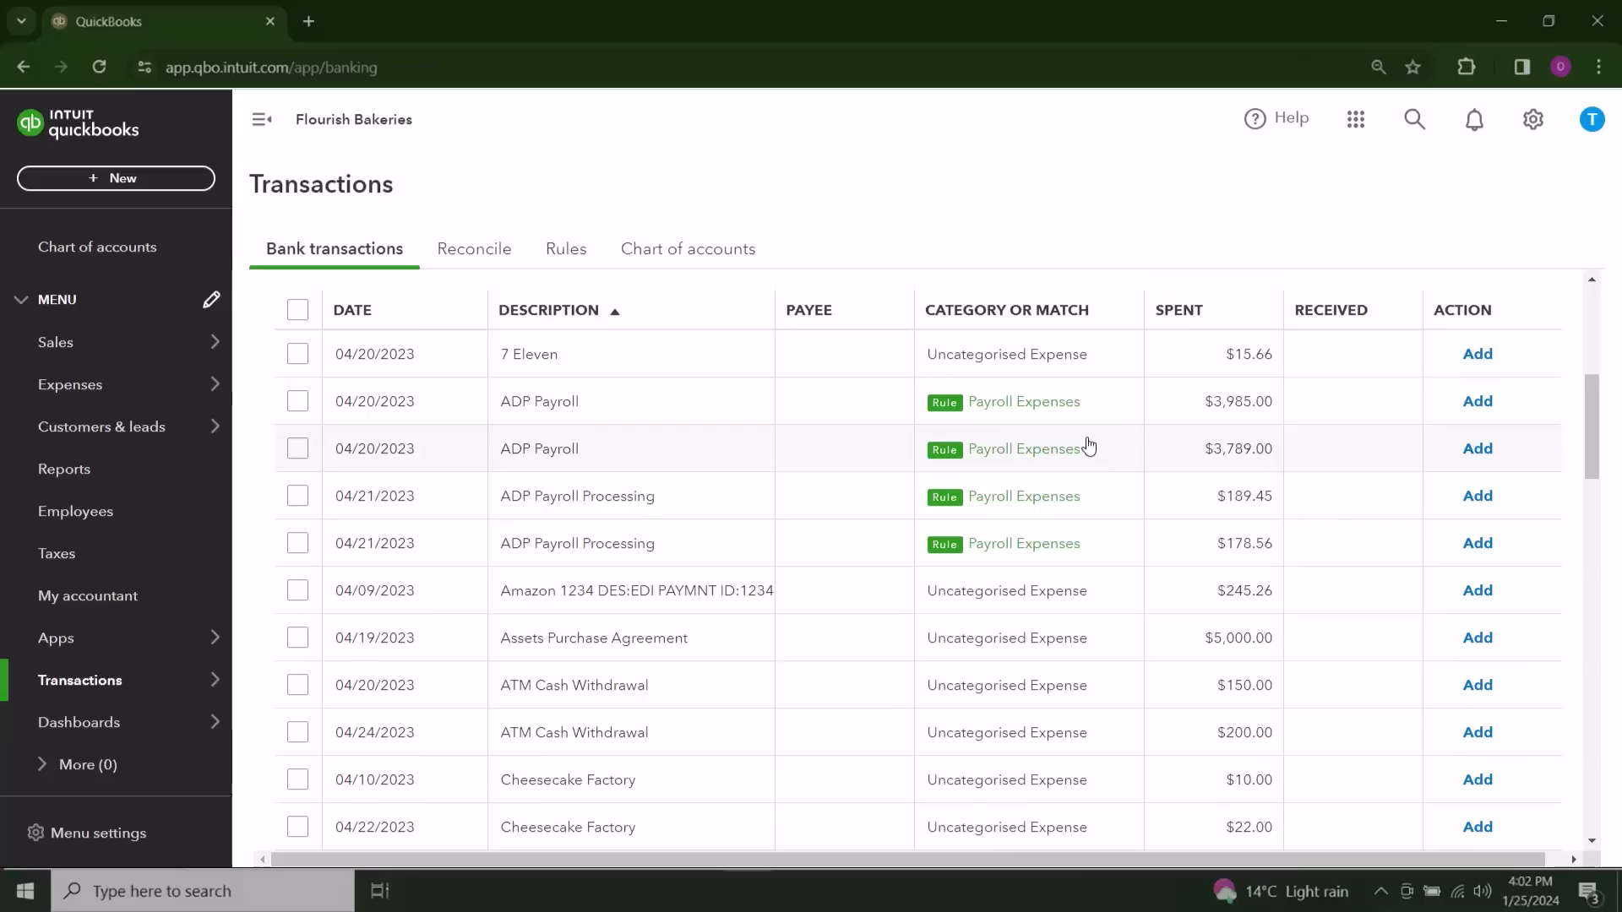
scroll(1084, 488, "down", 2)
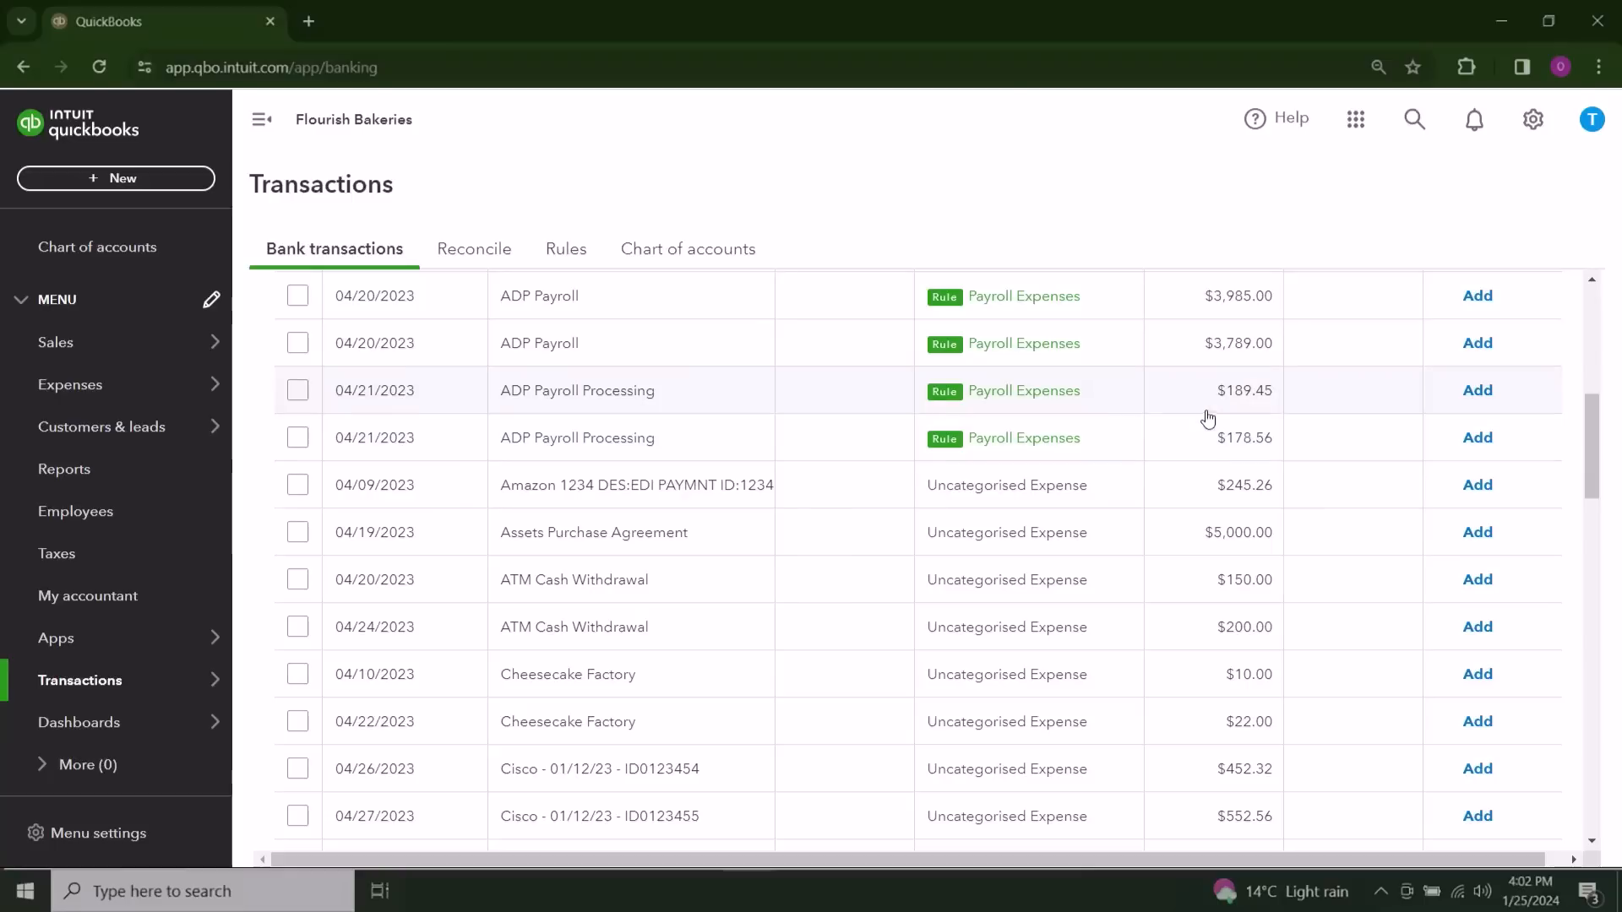
scroll(1183, 460, "down", 1)
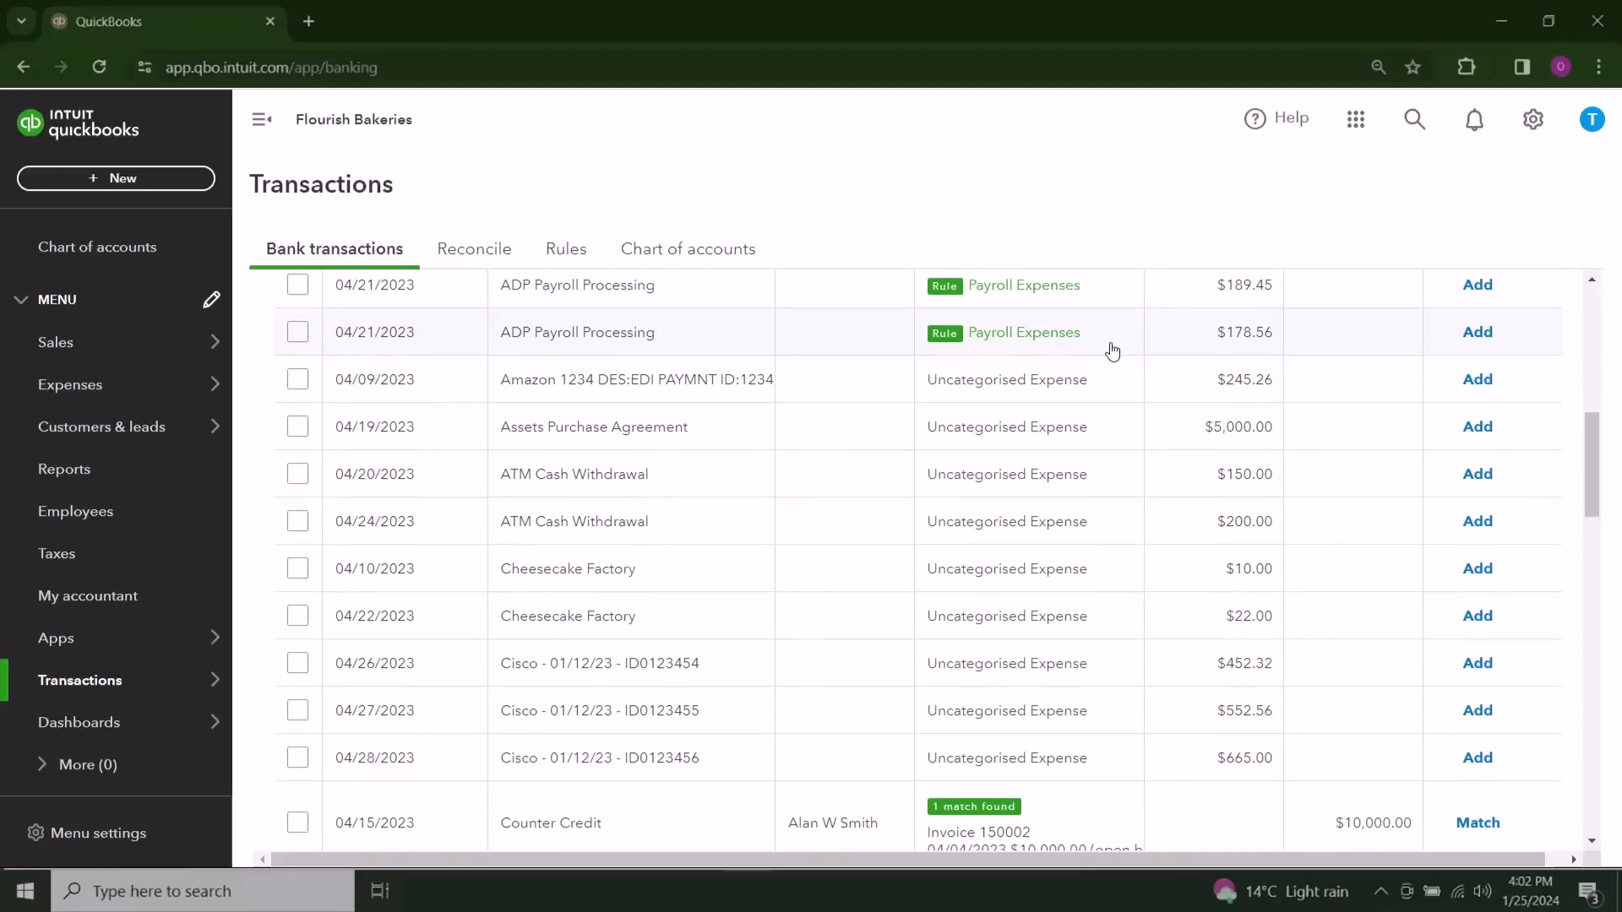
scroll(1116, 349, "up", 1)
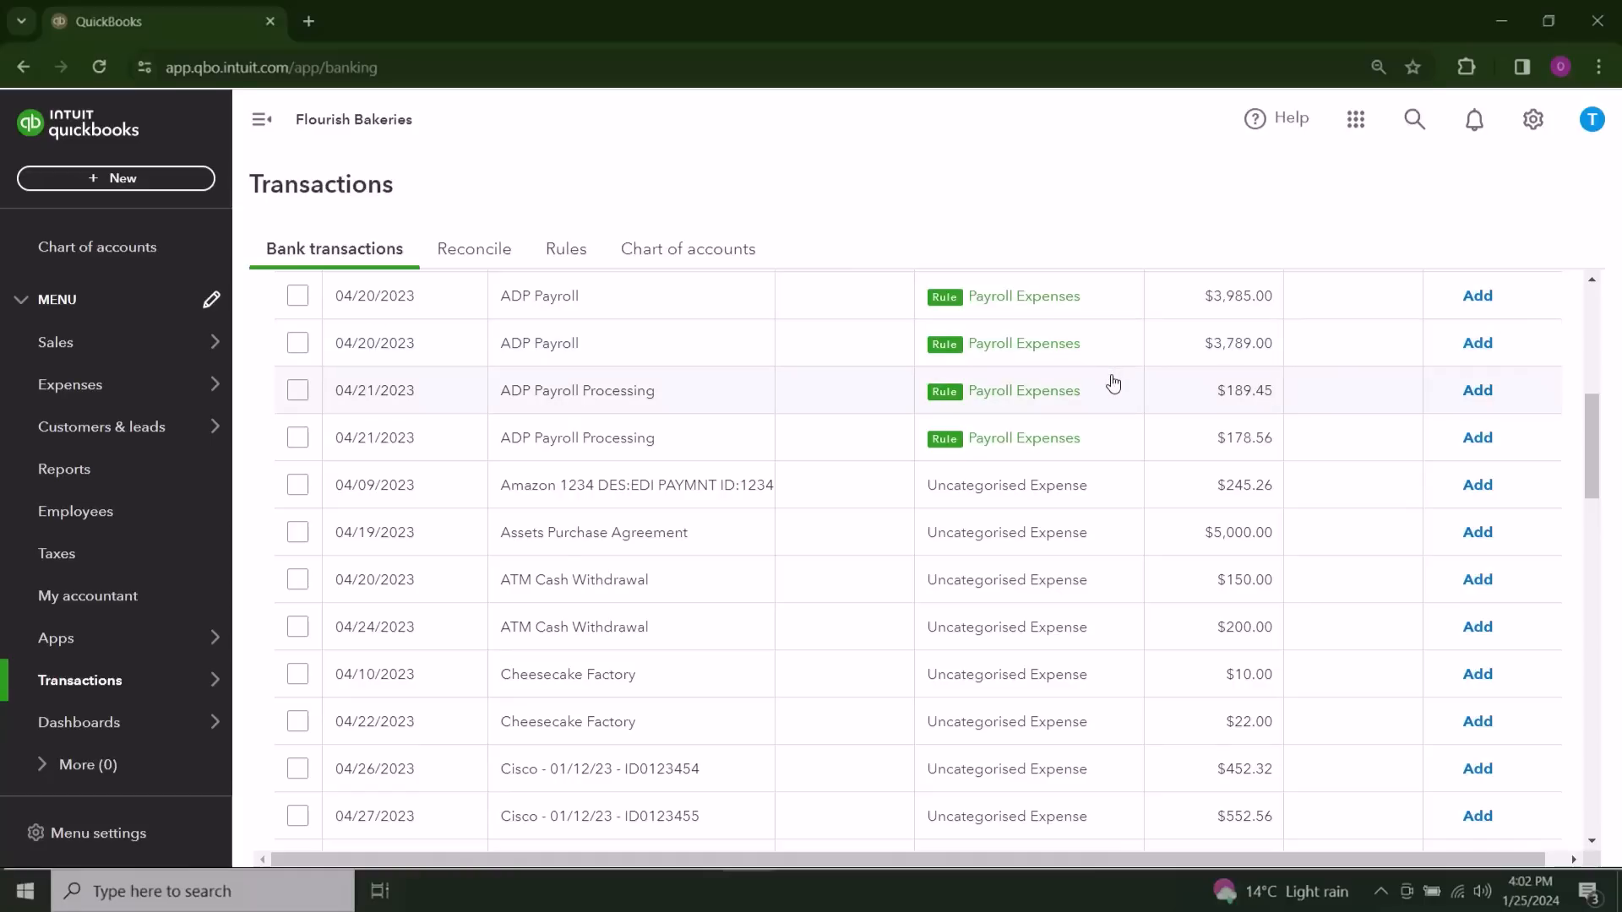
Step: Start a rule from the 04/10/2023 Cheesecake Factory transaction, assigning the category Meals and entertainment and turning auto-add on
scroll(1113, 384, "down", 1)
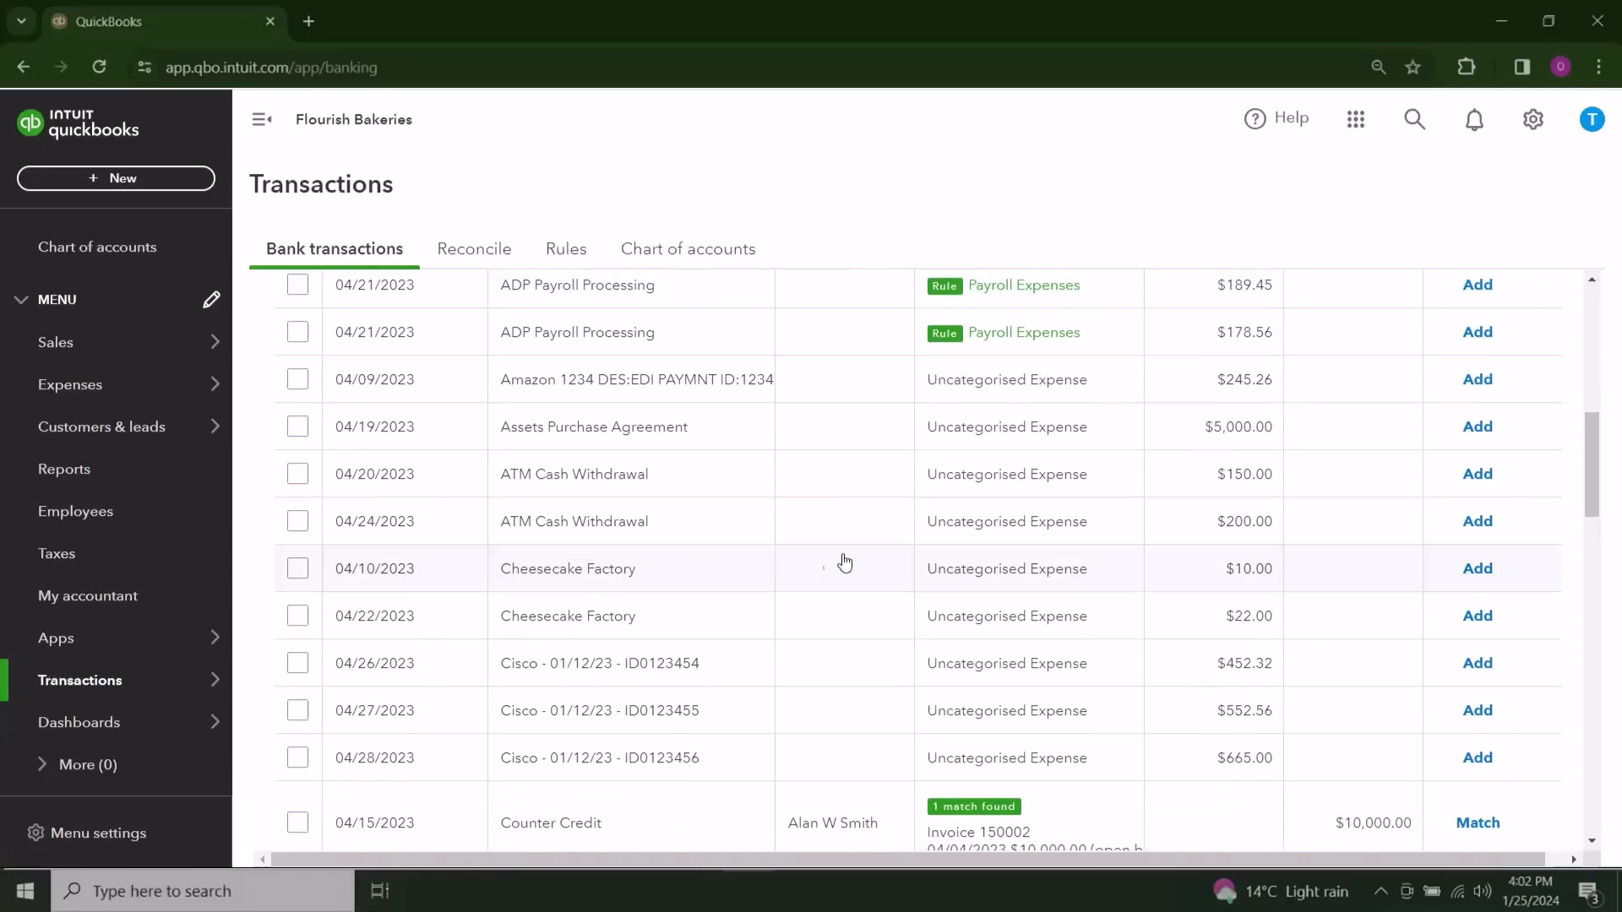
left_click(686, 581)
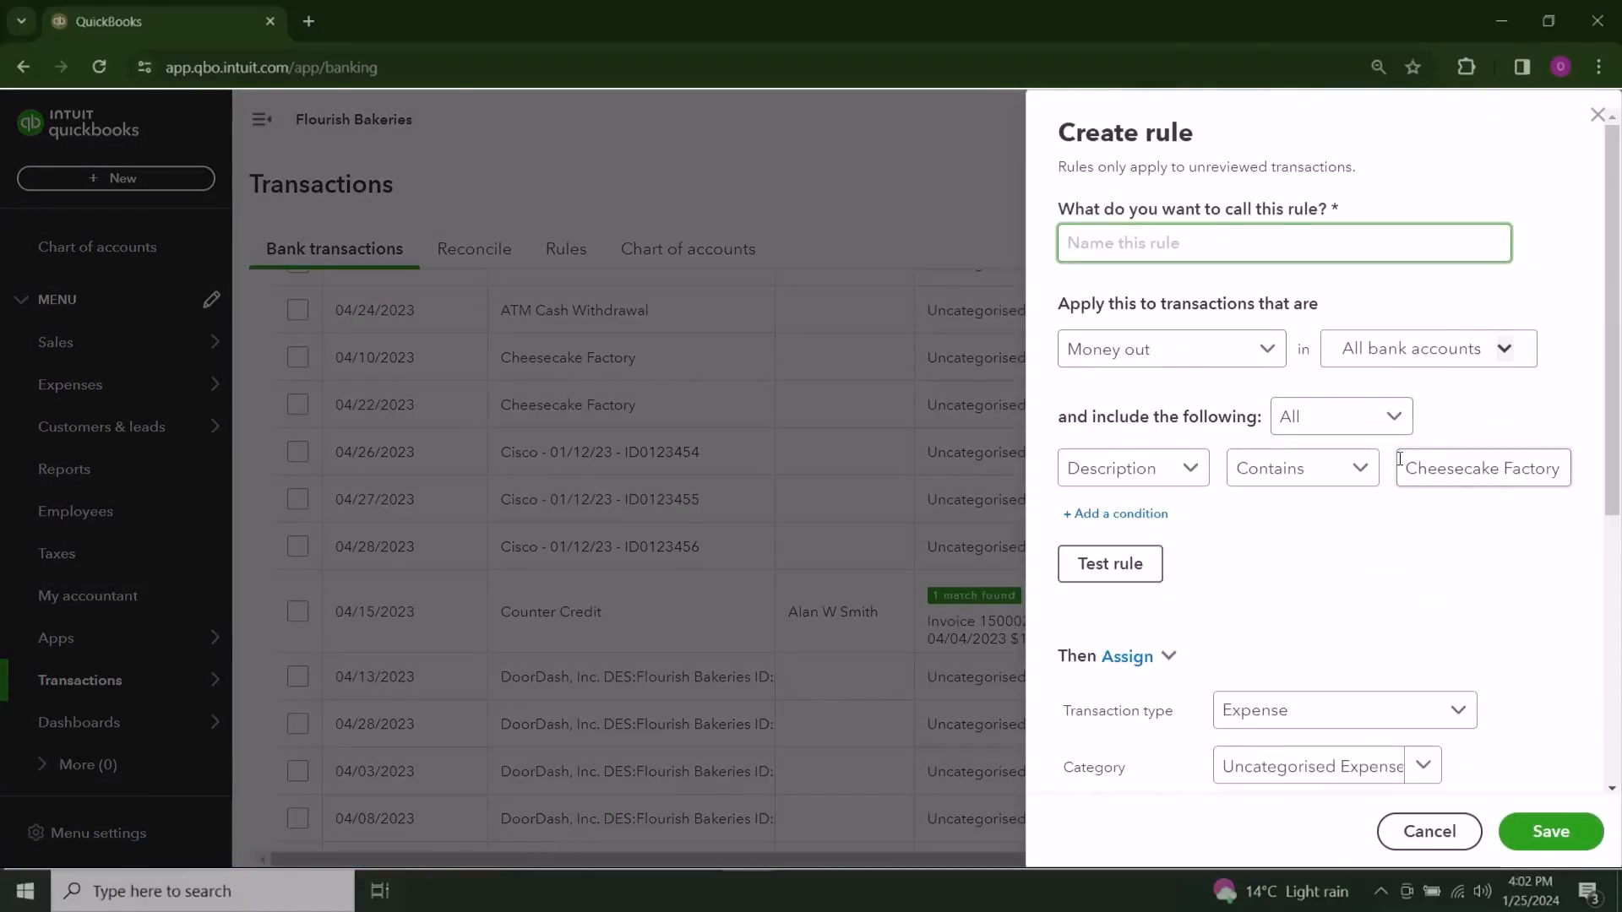
left_click(1424, 768)
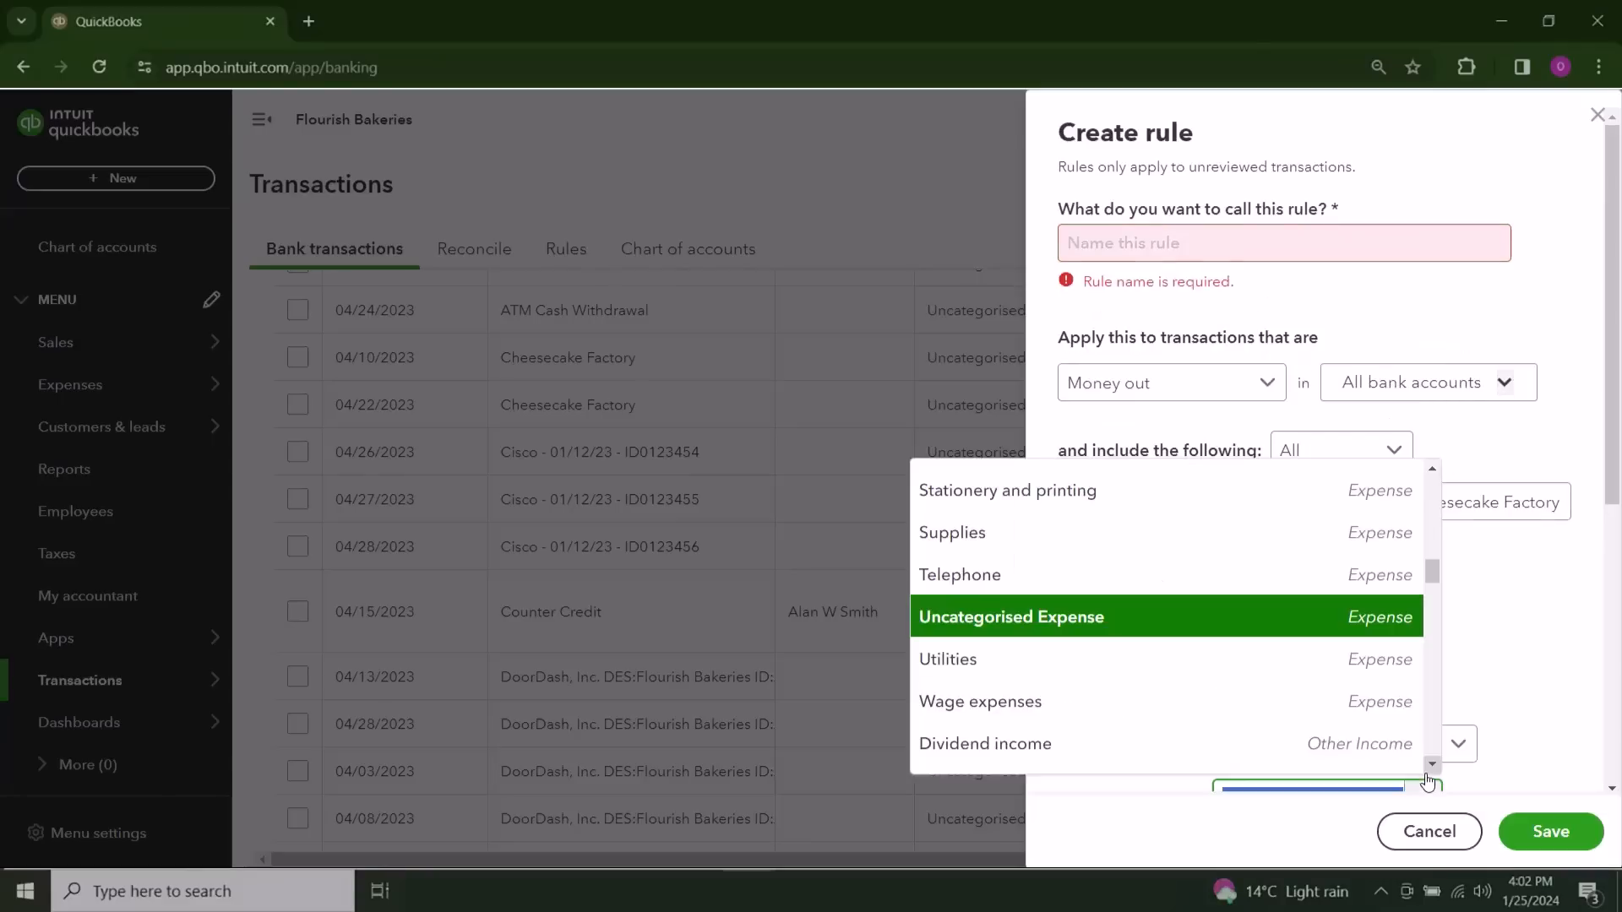
type("Mea")
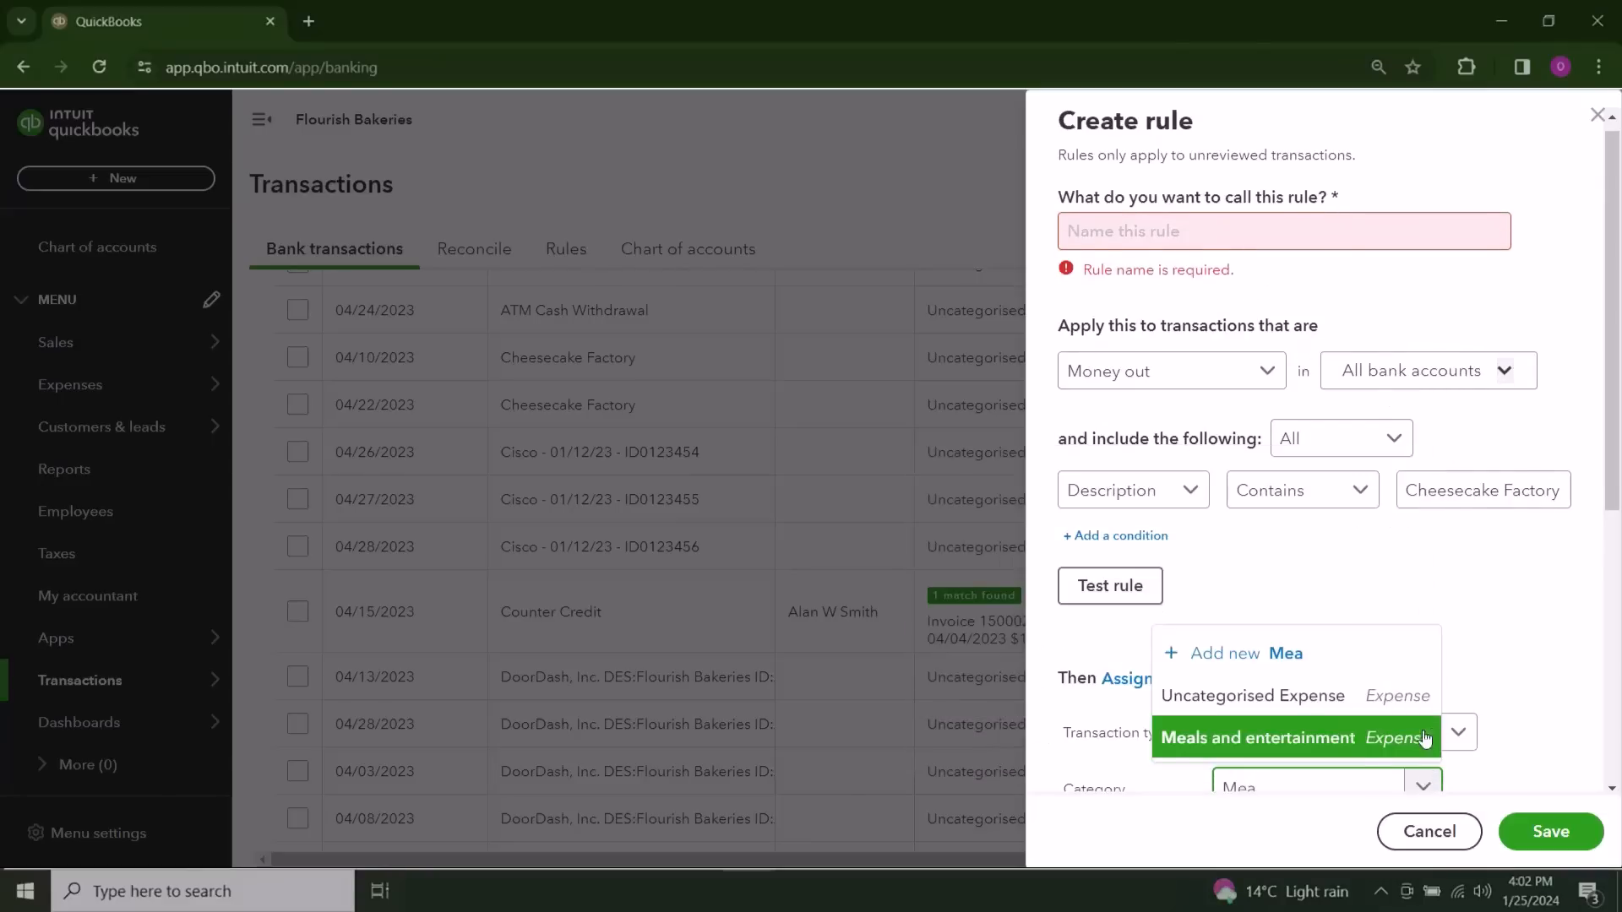
left_click(1350, 751)
scroll(1474, 681, "down", 5)
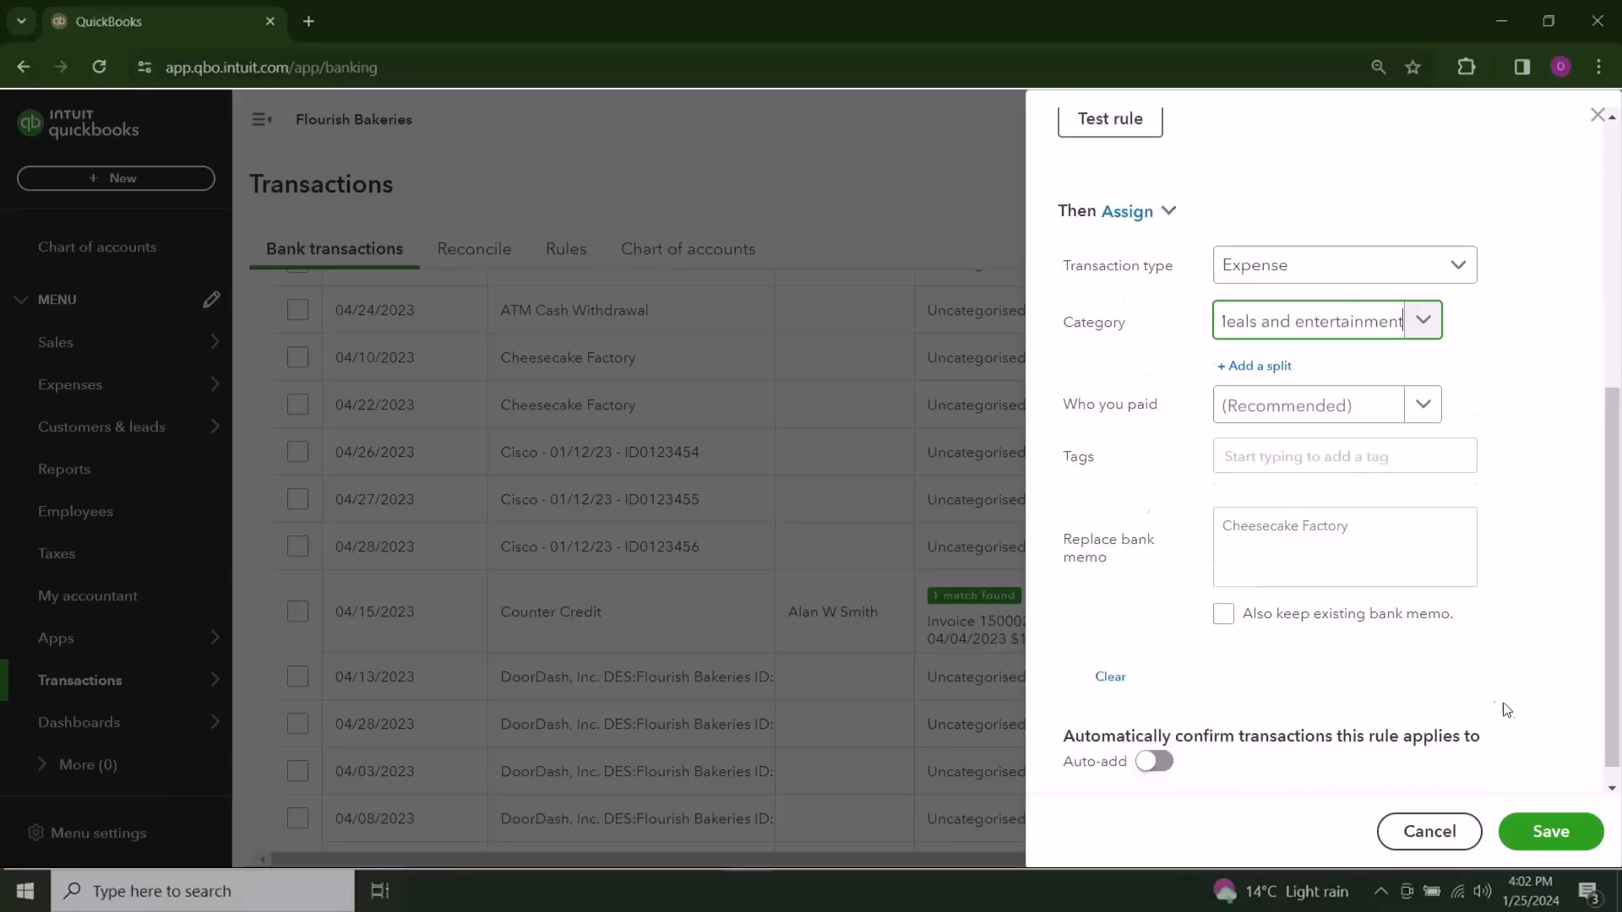
left_click(1159, 740)
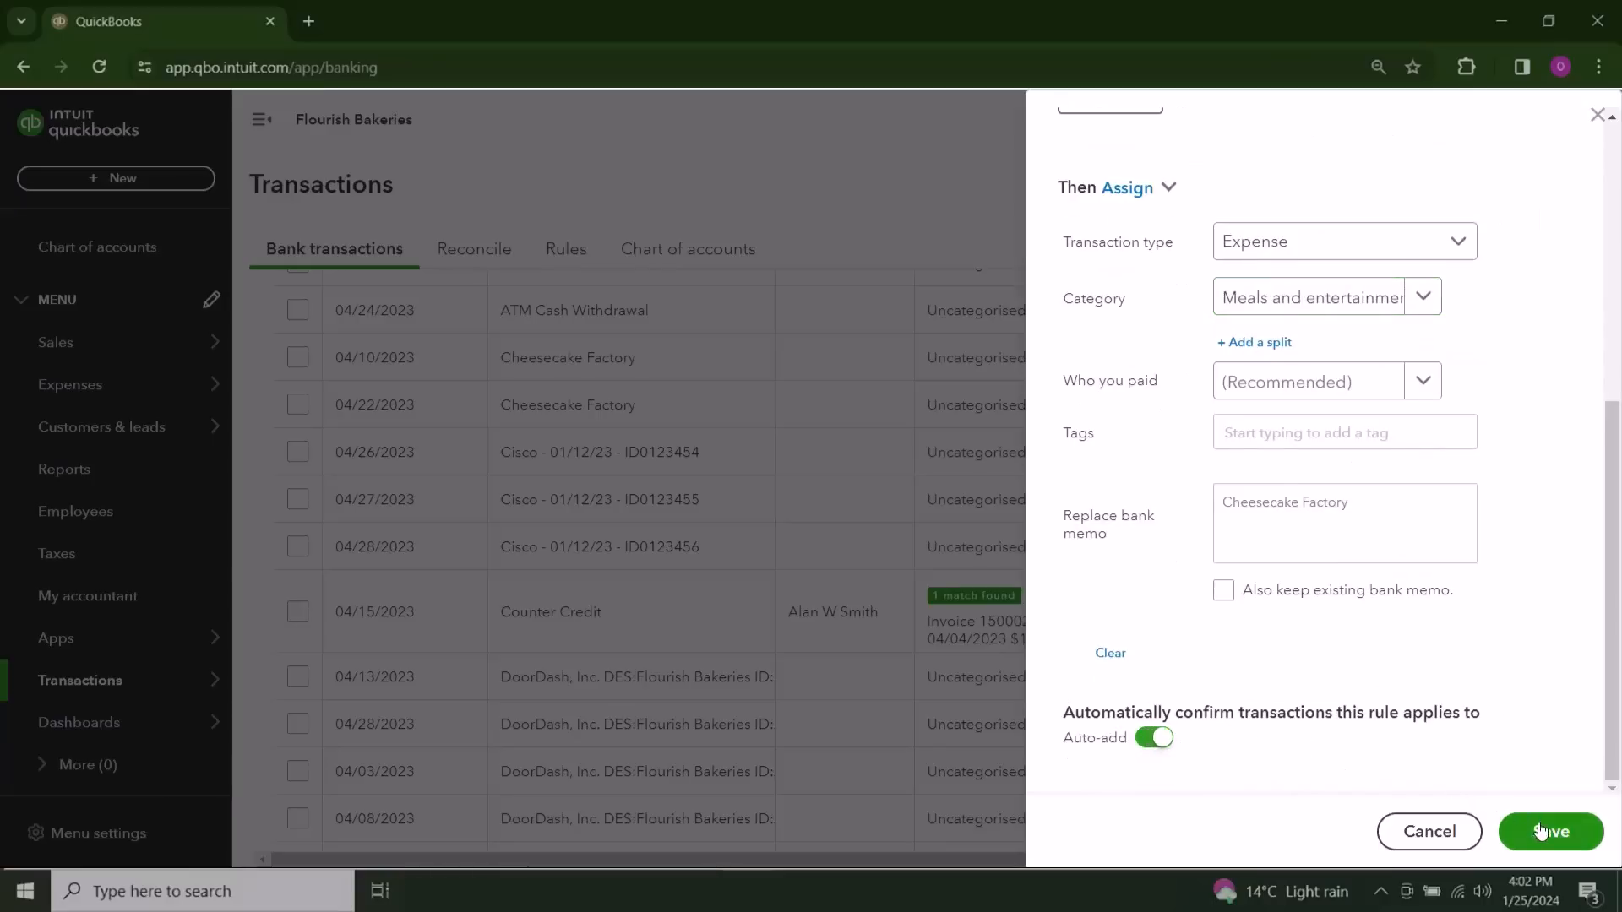
Step: Name the Cheesecake Factory transaction rule Cheesecake and save it
scroll(1520, 789, "up", 3)
left_click(1161, 277)
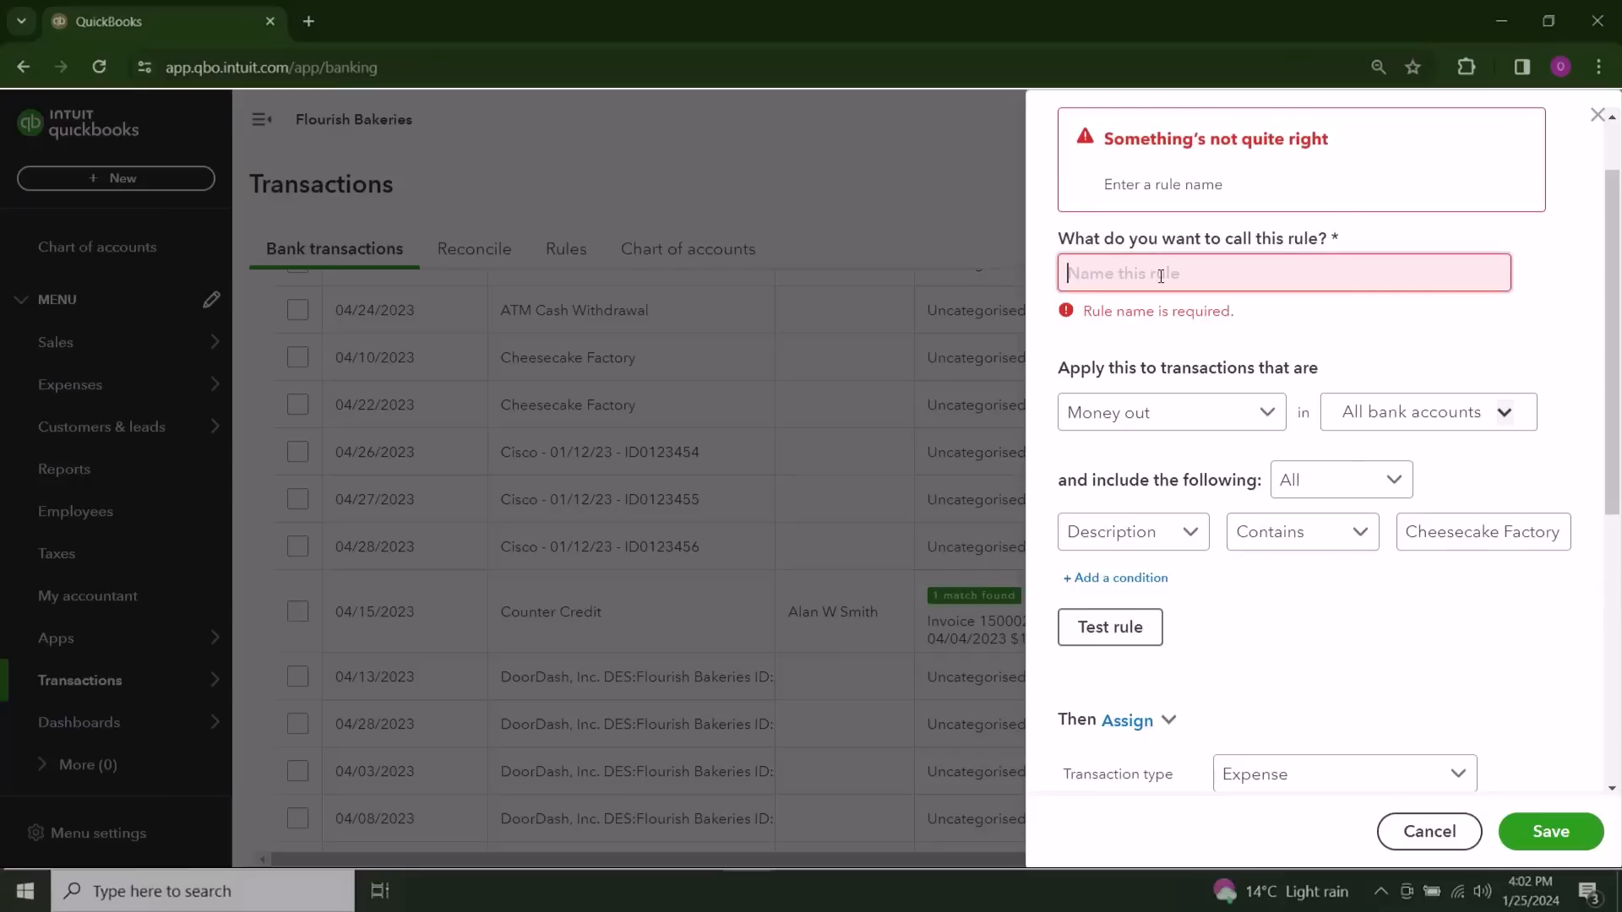
type("Cheese")
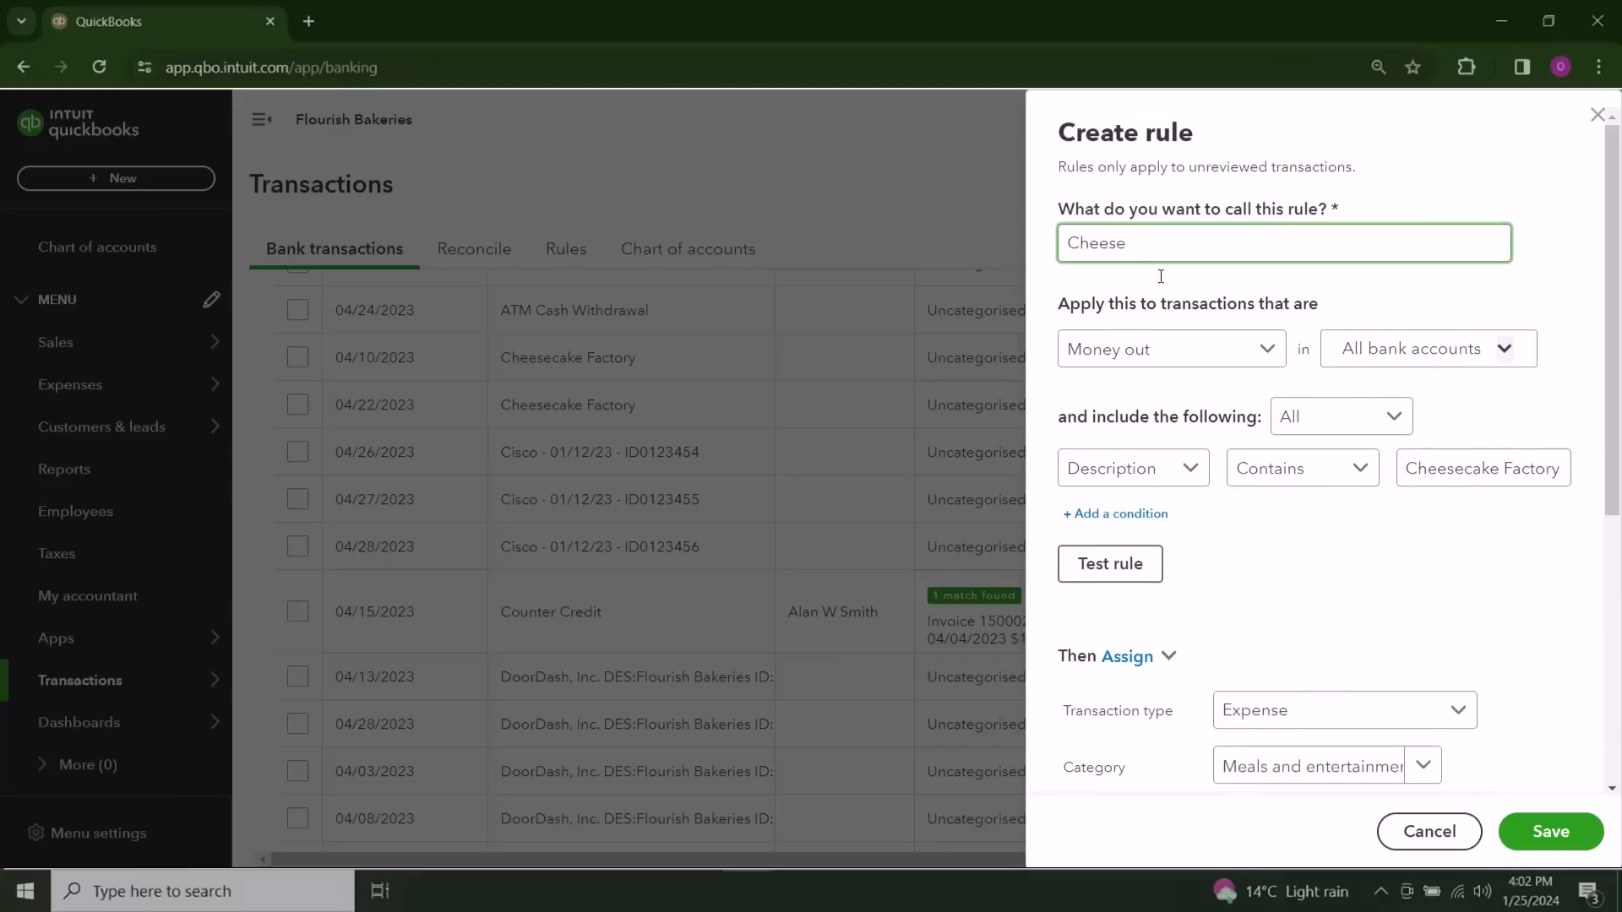
type("cake")
left_click(1553, 832)
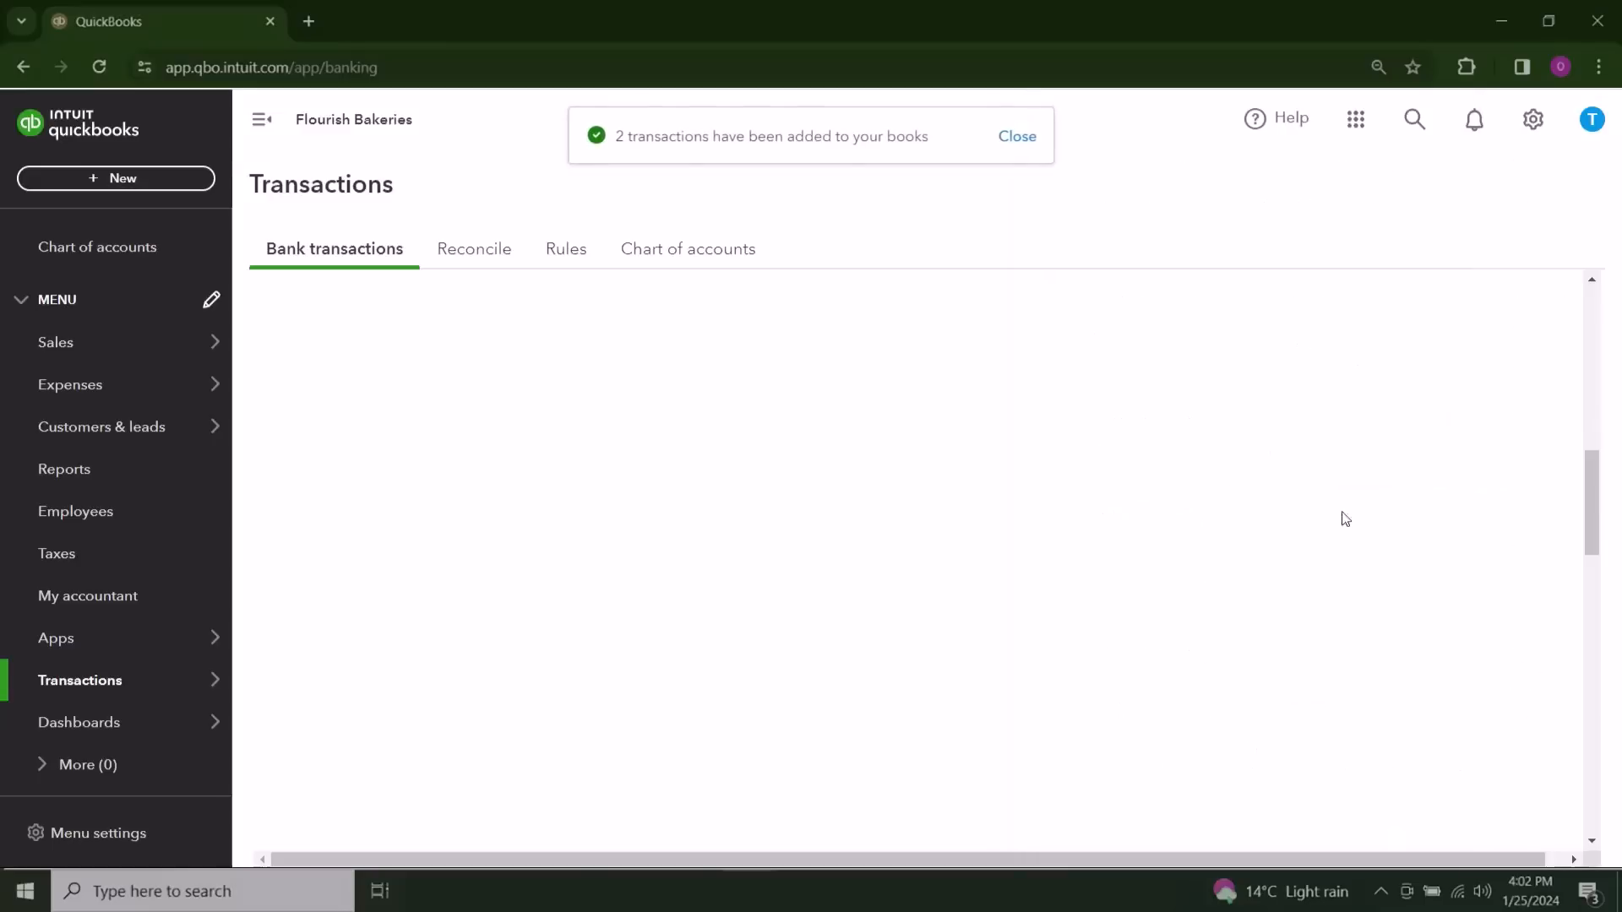
Step: Examine the categorised Bank 1001 transactions to see which ones the bank rules added automatically
scroll(941, 326, "up", 8)
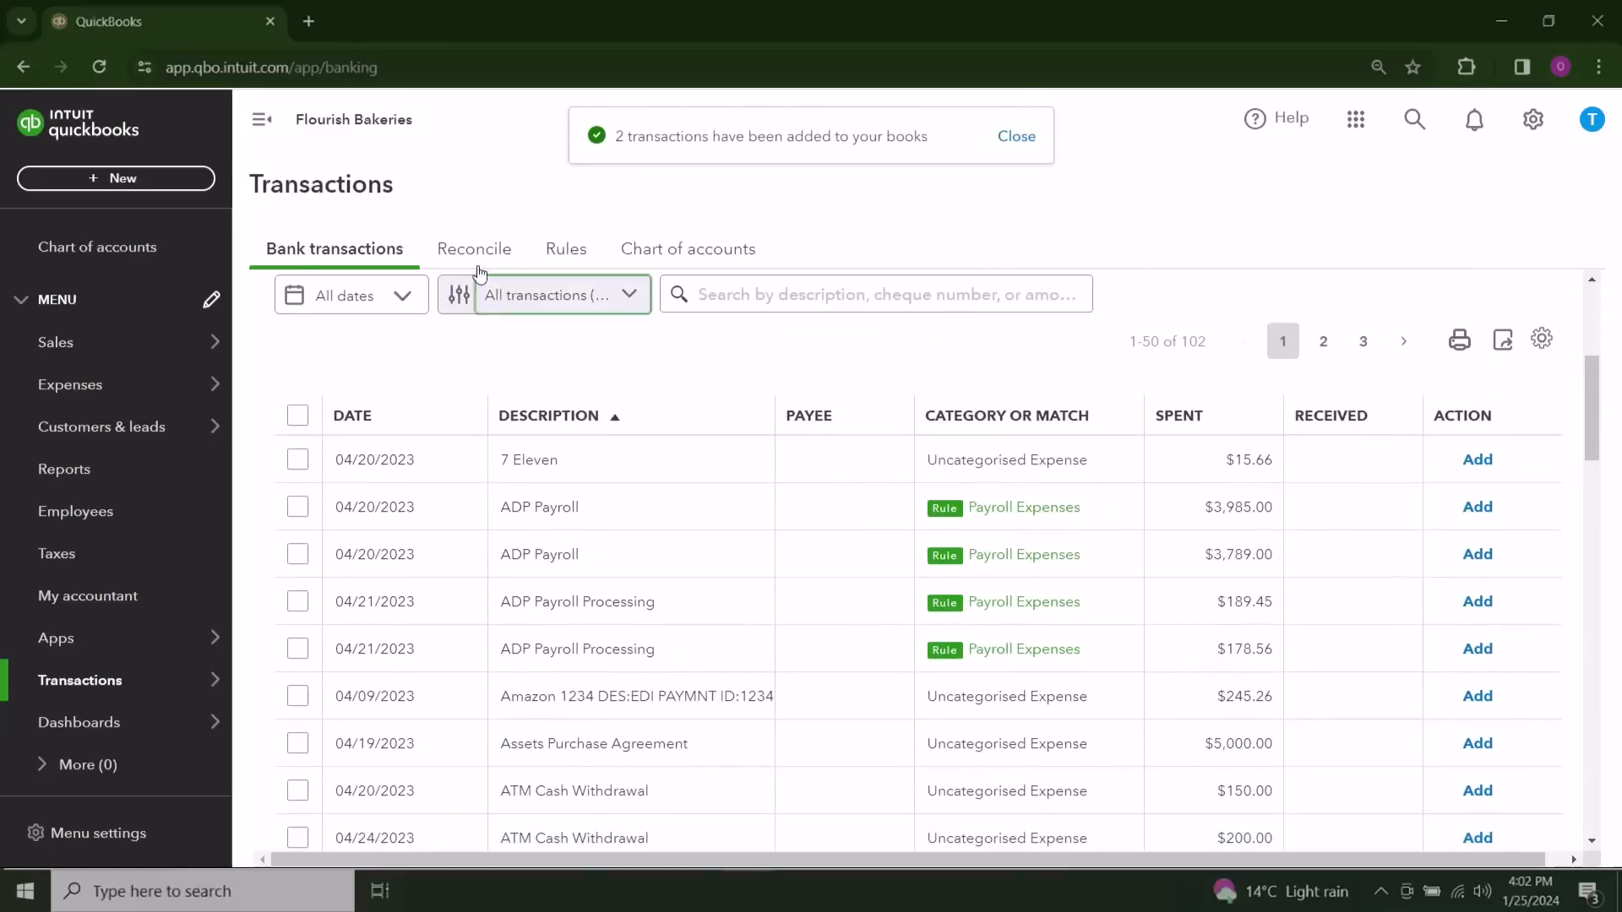
scroll(534, 356, "up", 5)
left_click(525, 621)
scroll(1256, 559, "down", 3)
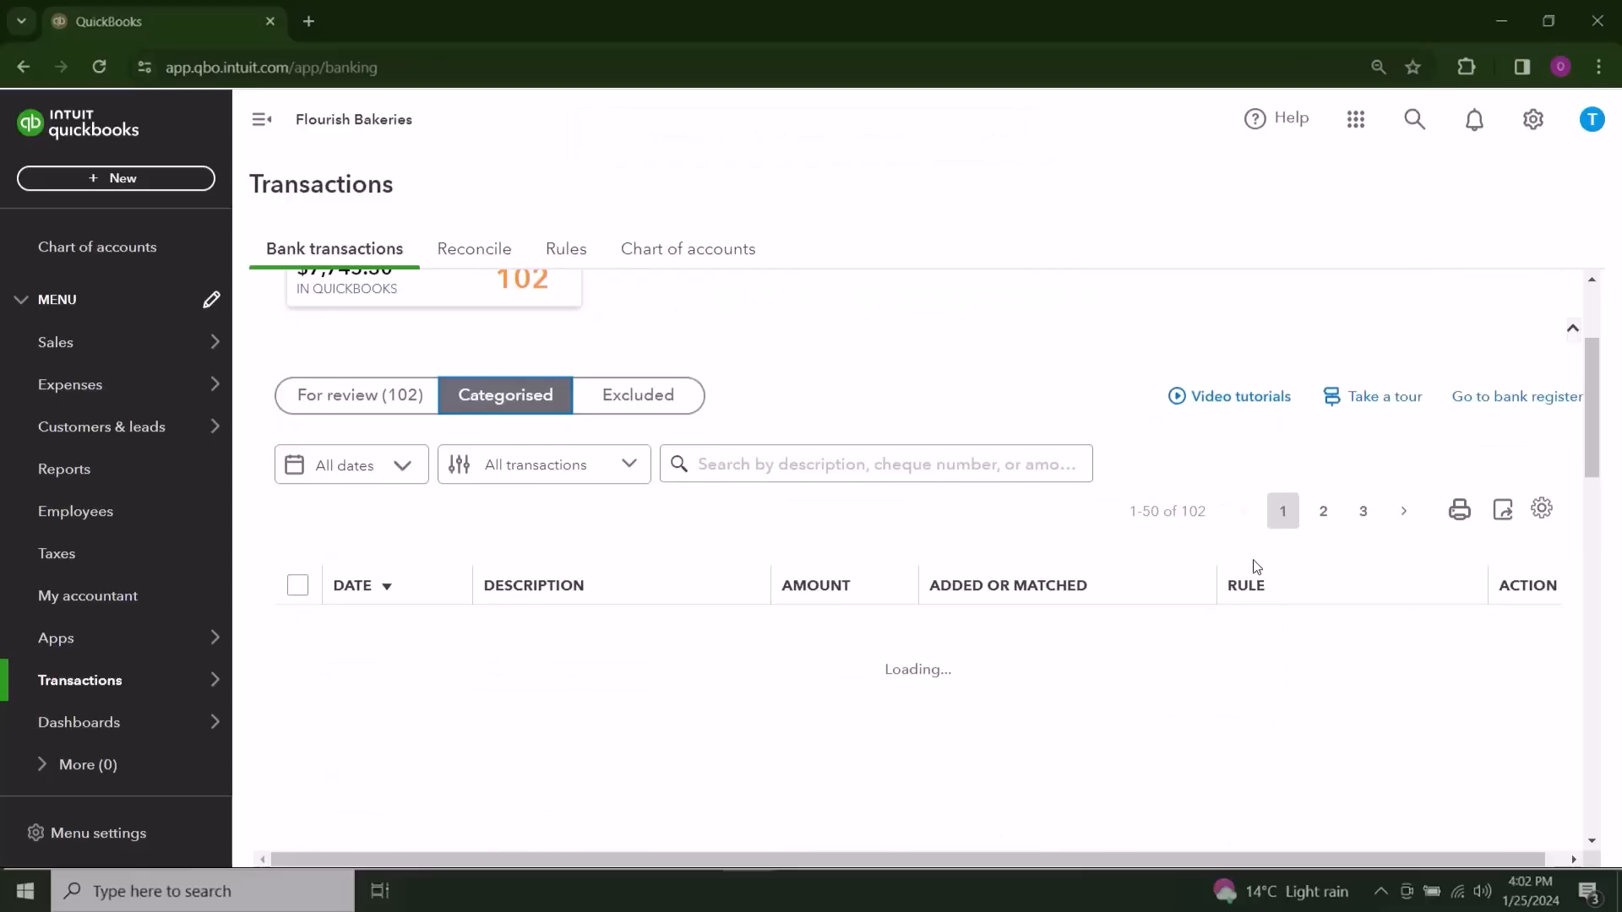
scroll(1259, 562, "down", 2)
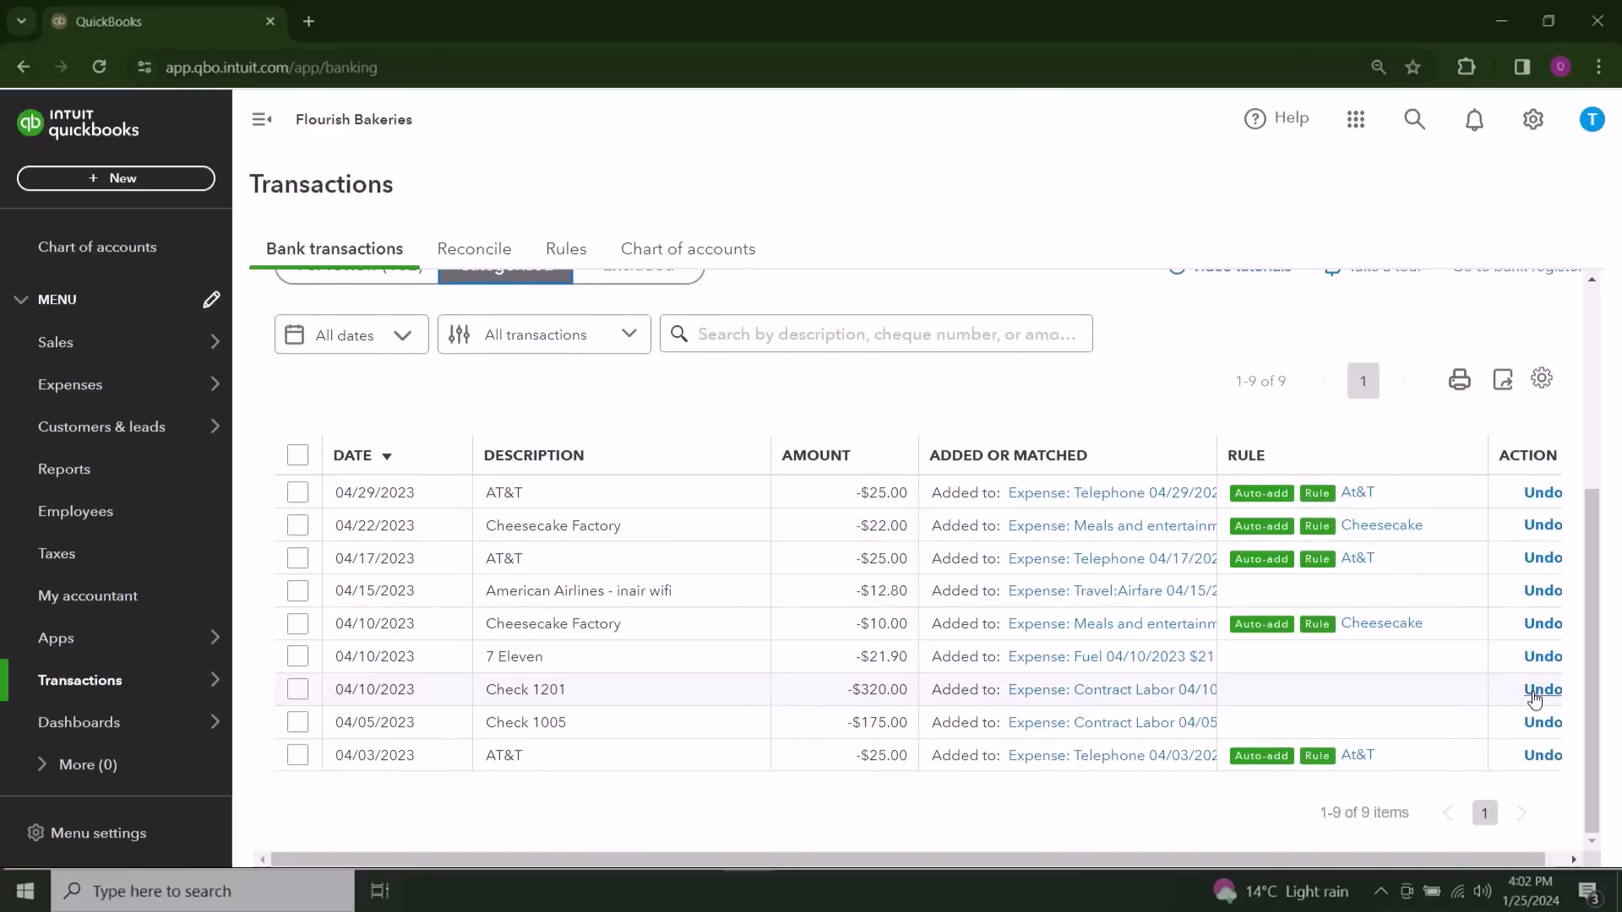
scroll(844, 478, "up", 4)
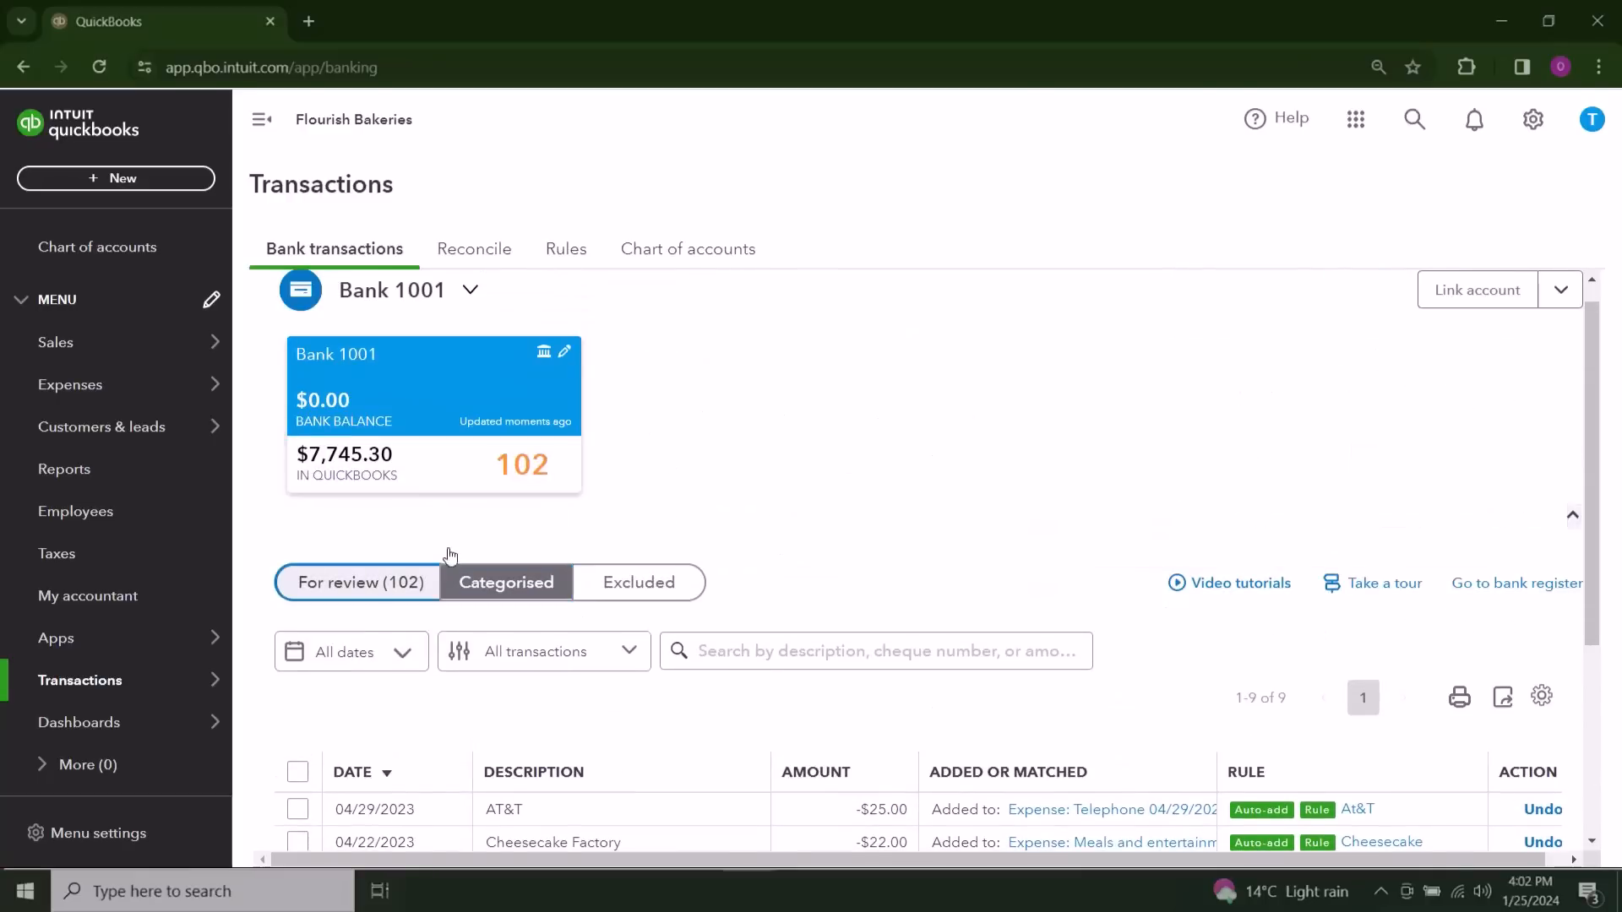
Step: Open the 04/15/2023 Counter Credit transaction awaiting review and examine its suggested invoice match
left_click(406, 581)
scroll(874, 417, "down", 2)
scroll(888, 456, "down", 6)
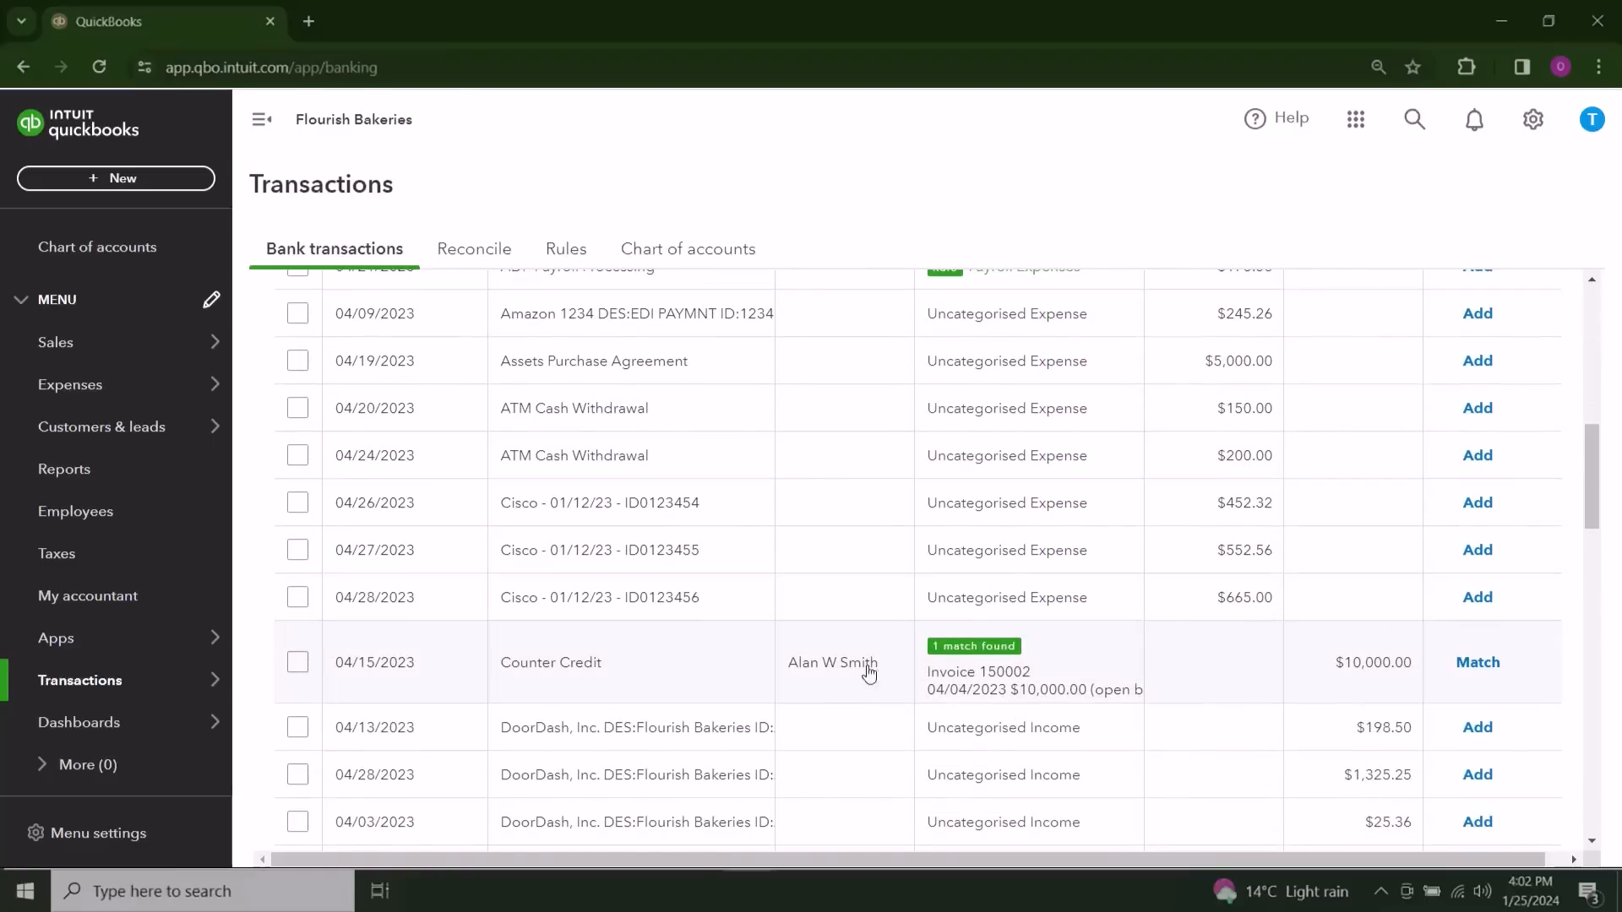
left_click(725, 664)
scroll(868, 540, "down", 3)
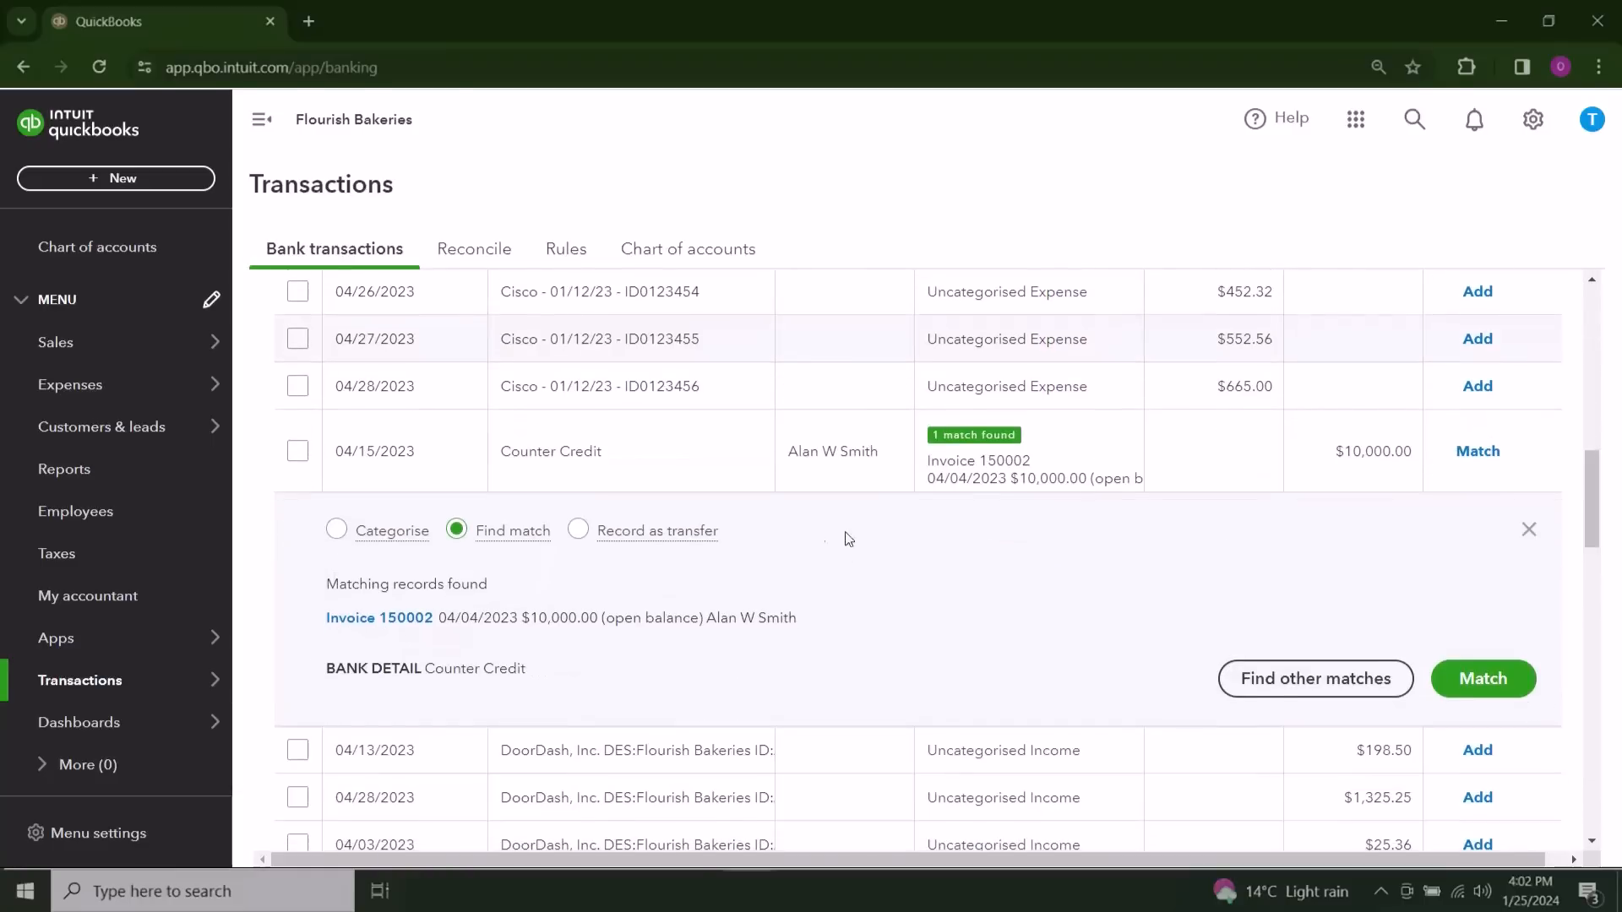